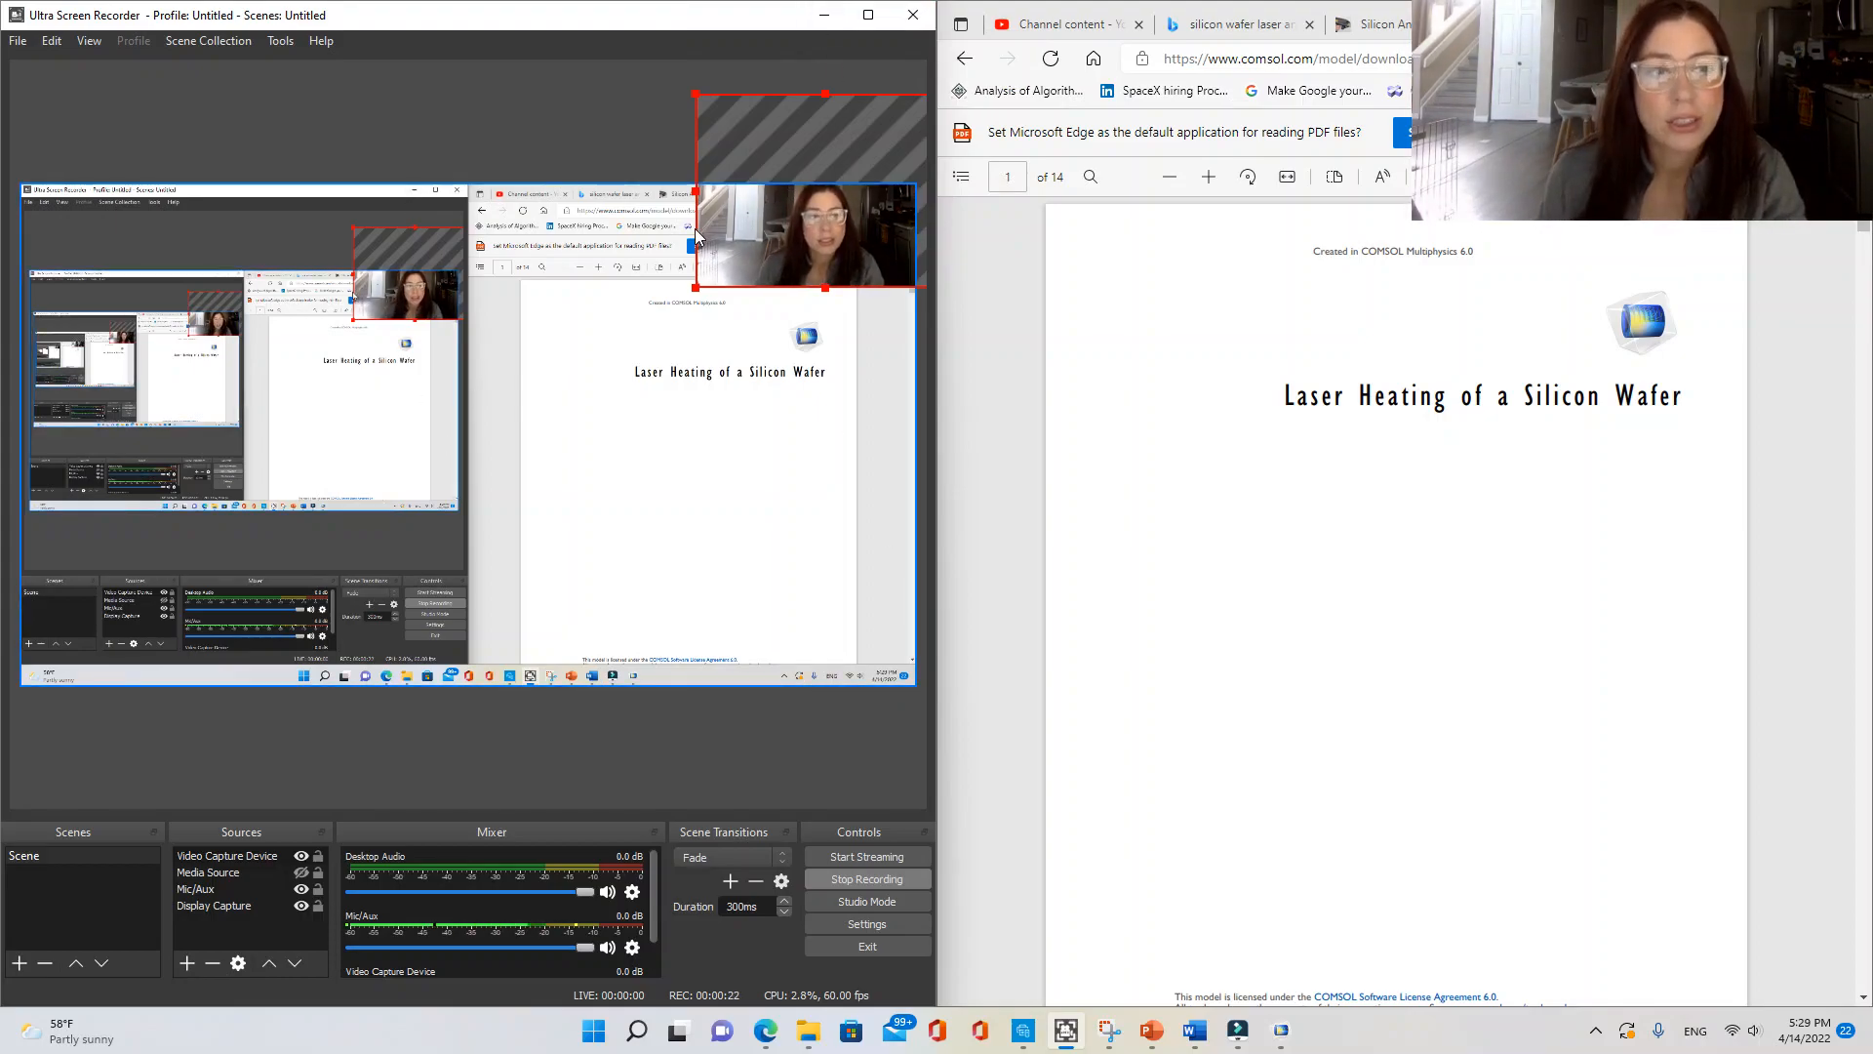
# - Hide the recorder and move, heighten and narrow the COMSOL wizard window beside the browser
pyautogui.click(824, 14)
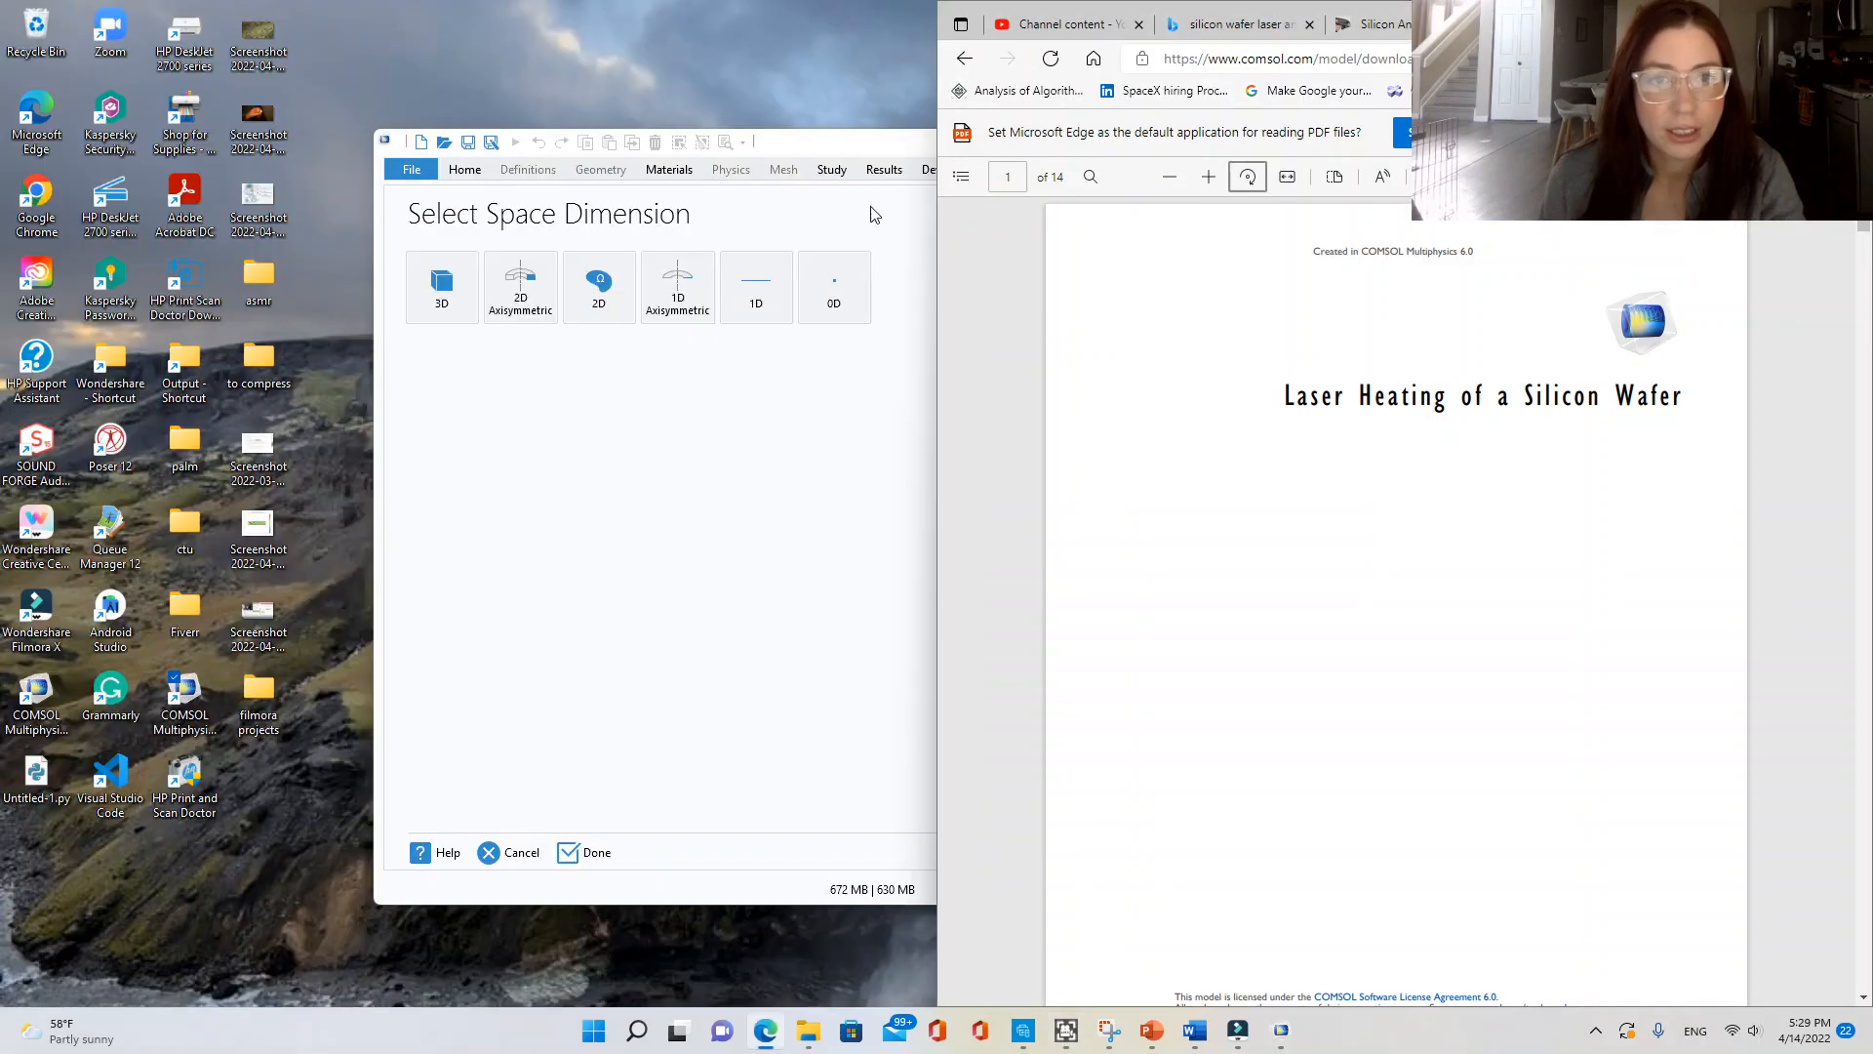
pyautogui.moveTo(847, 148); pyautogui.dragTo(473, 27)
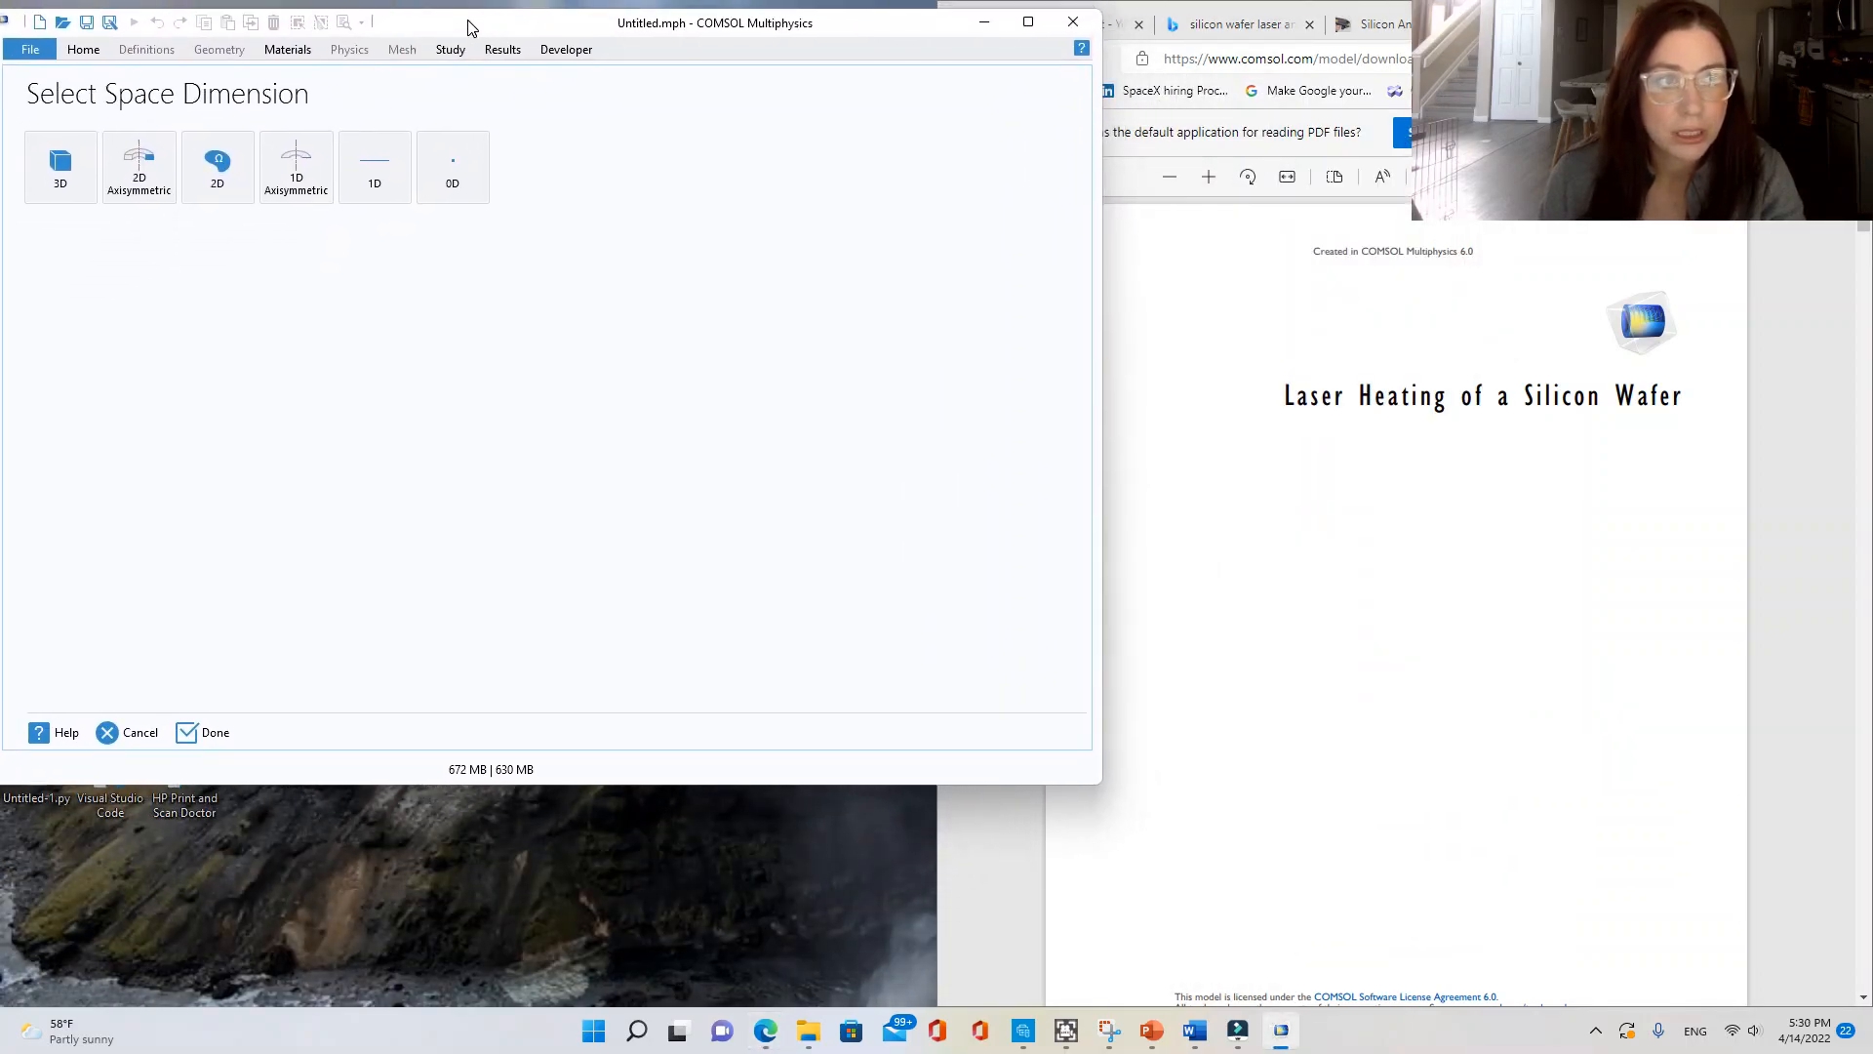
pyautogui.moveTo(911, 786); pyautogui.dragTo(896, 1007)
pyautogui.moveTo(1102, 942); pyautogui.dragTo(1035, 960)
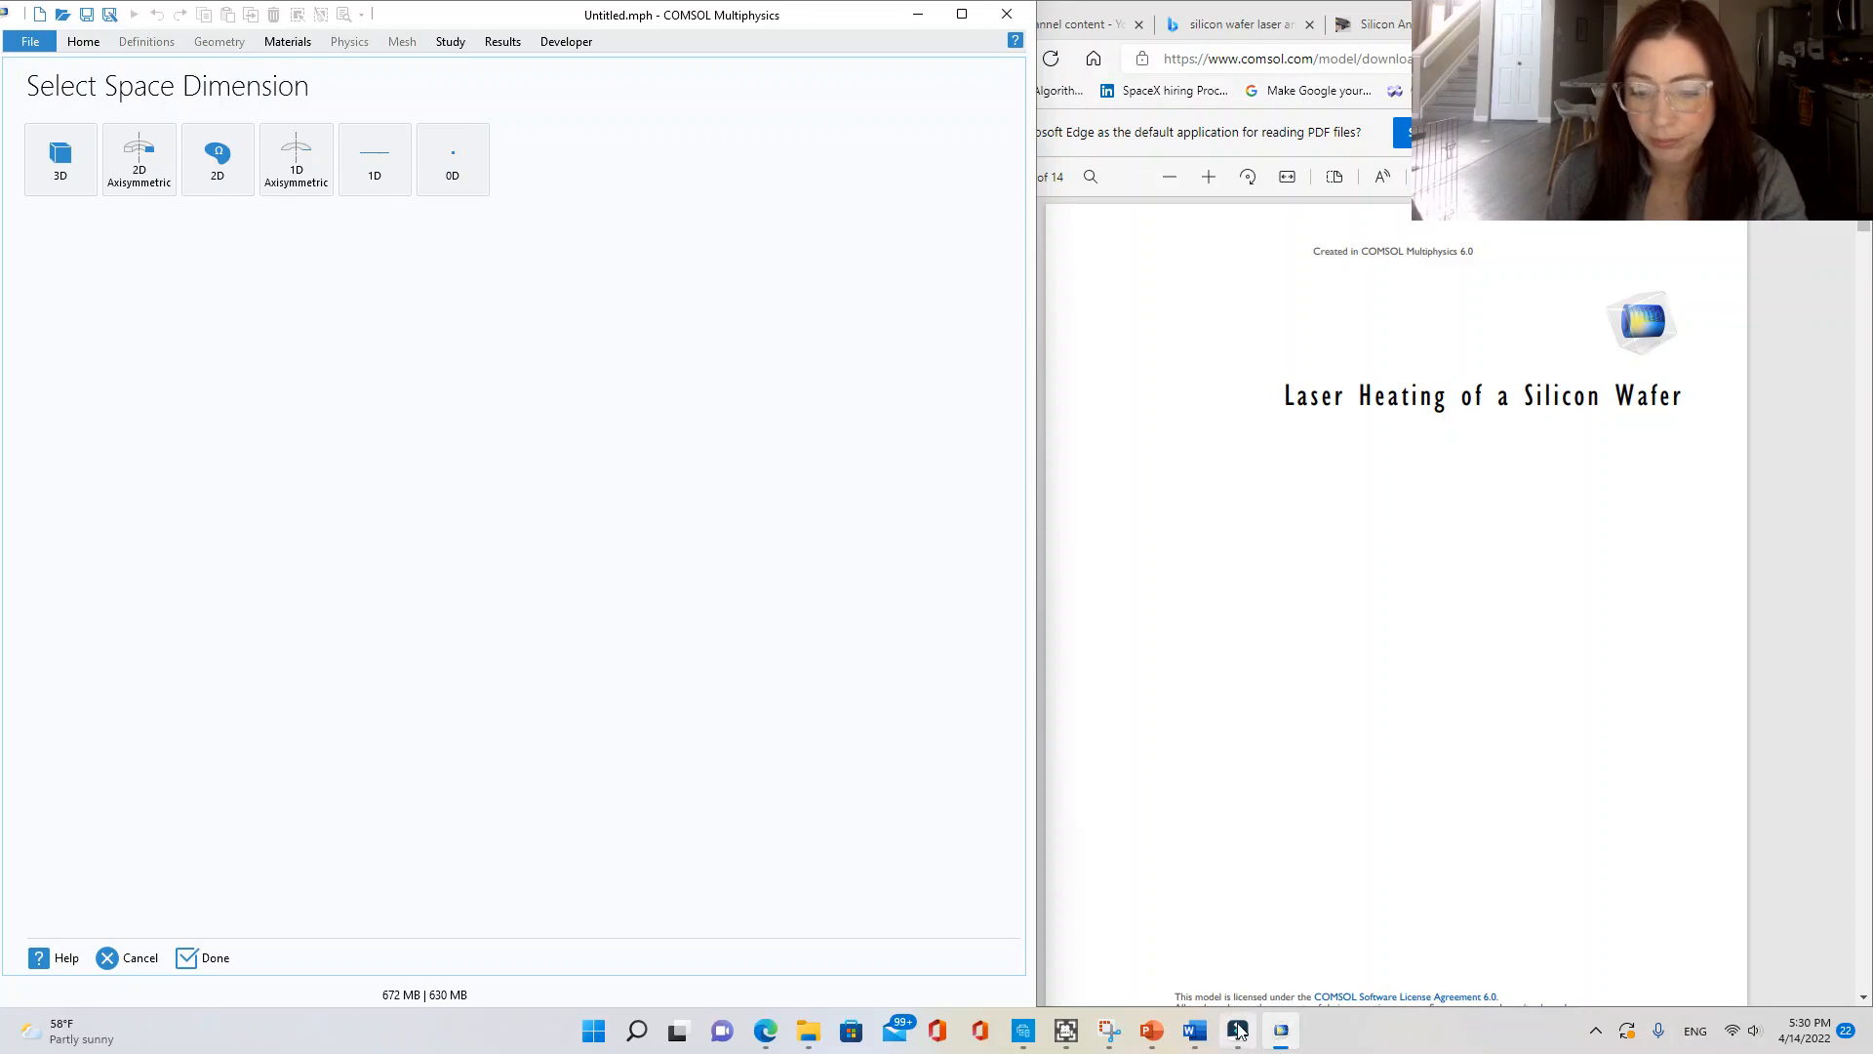
pyautogui.moveTo(1132, 1042)
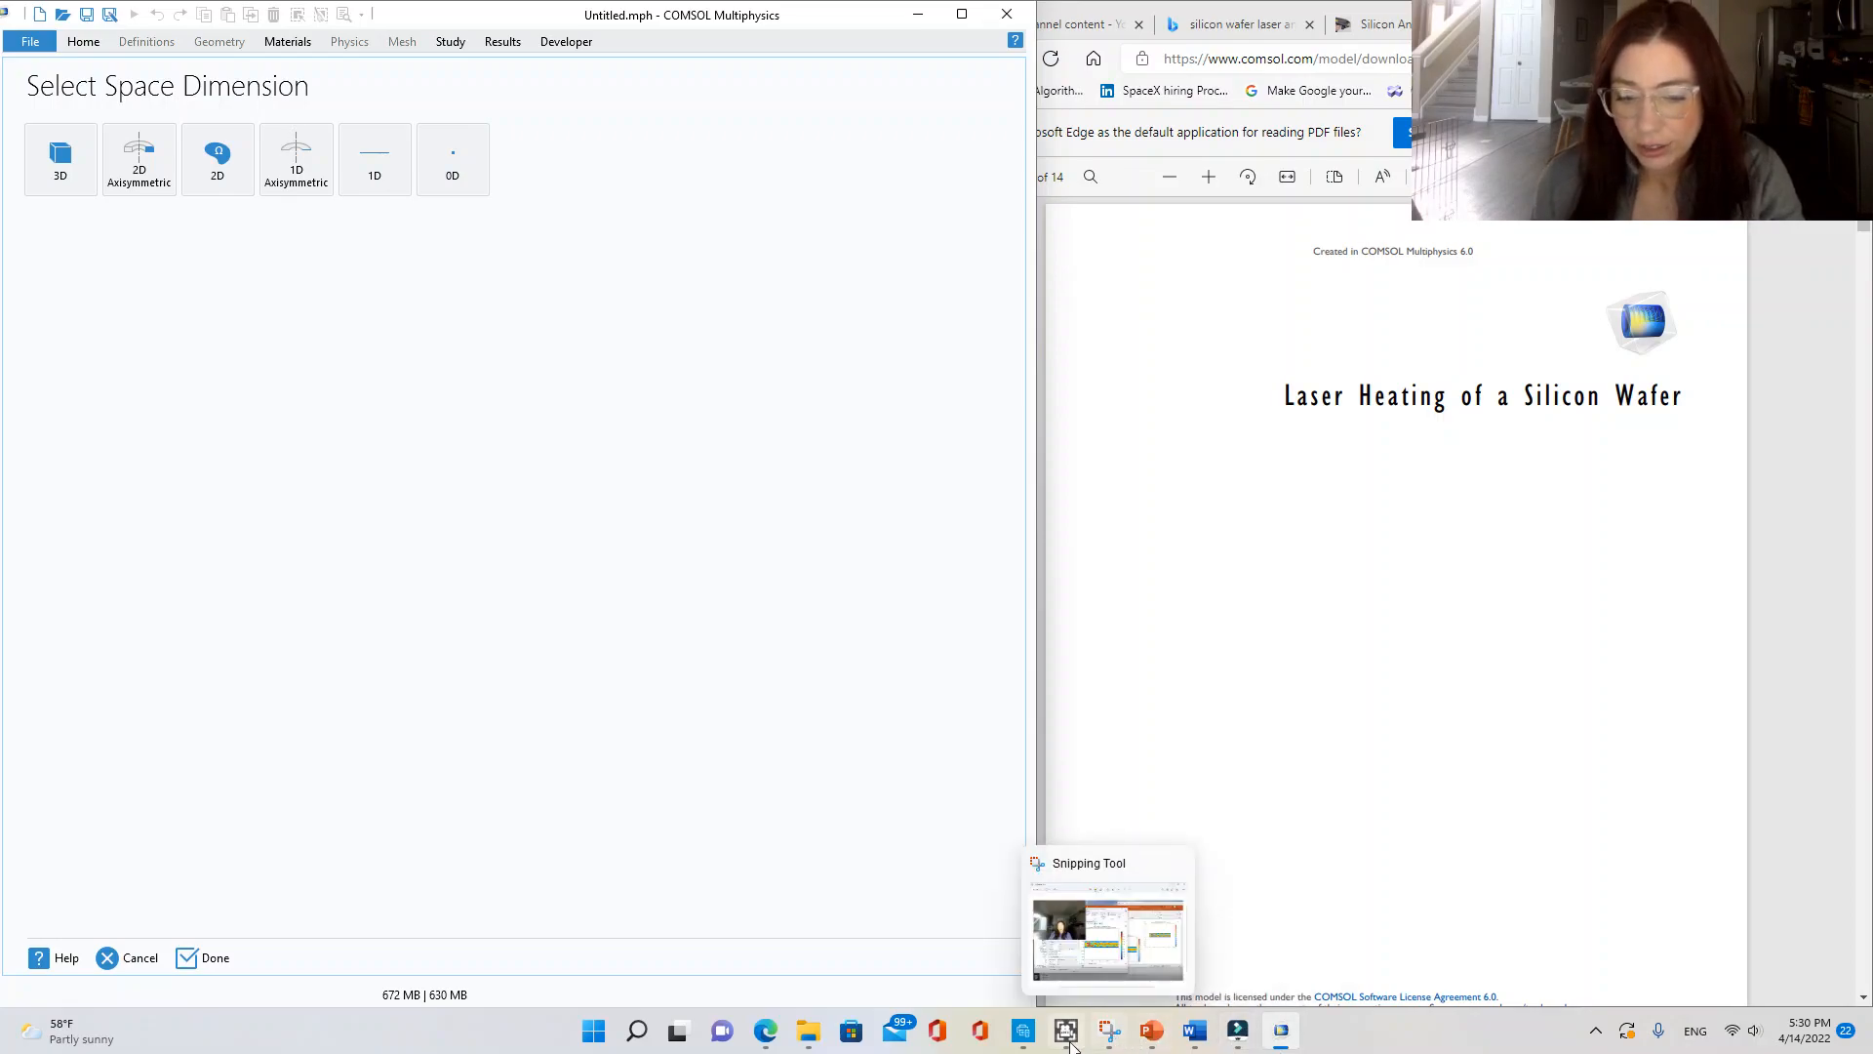
pyautogui.moveTo(1070, 1034)
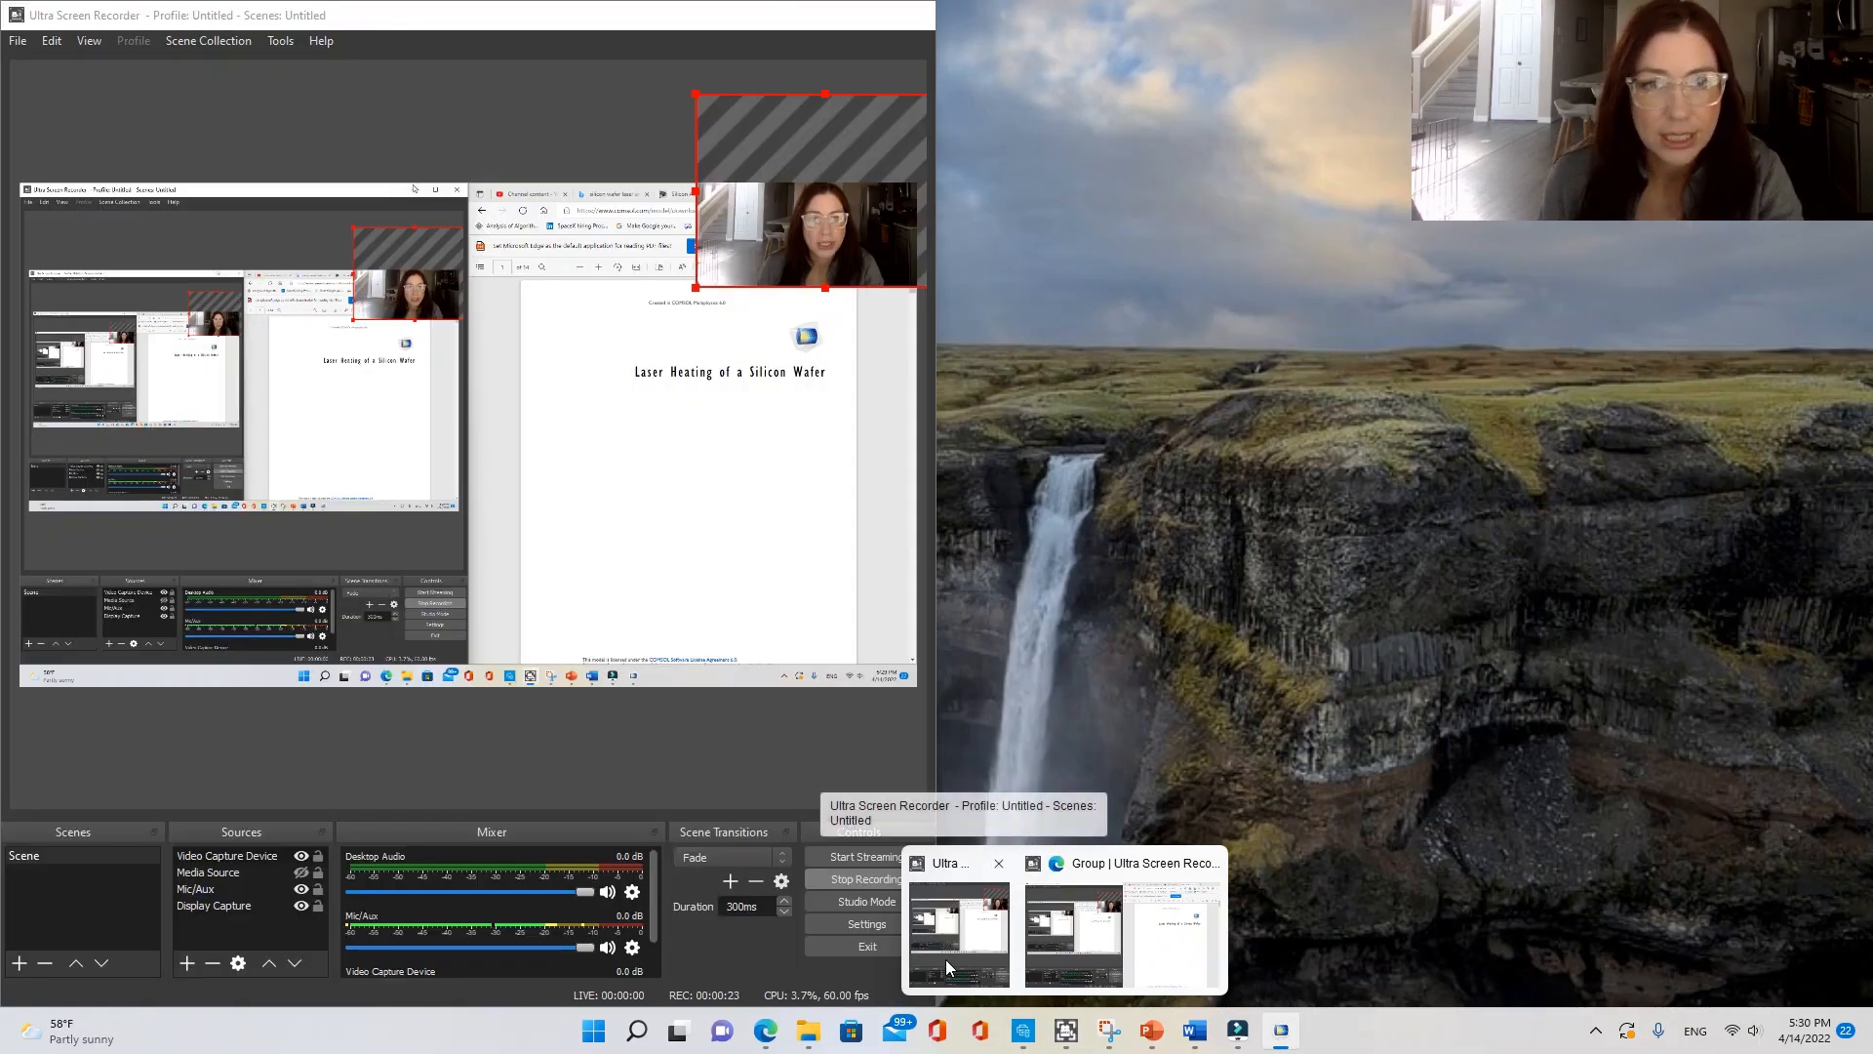
# - Move the recorder off the left half, hide it again, and bring forward the silicon annealing article
pyautogui.click(945, 959)
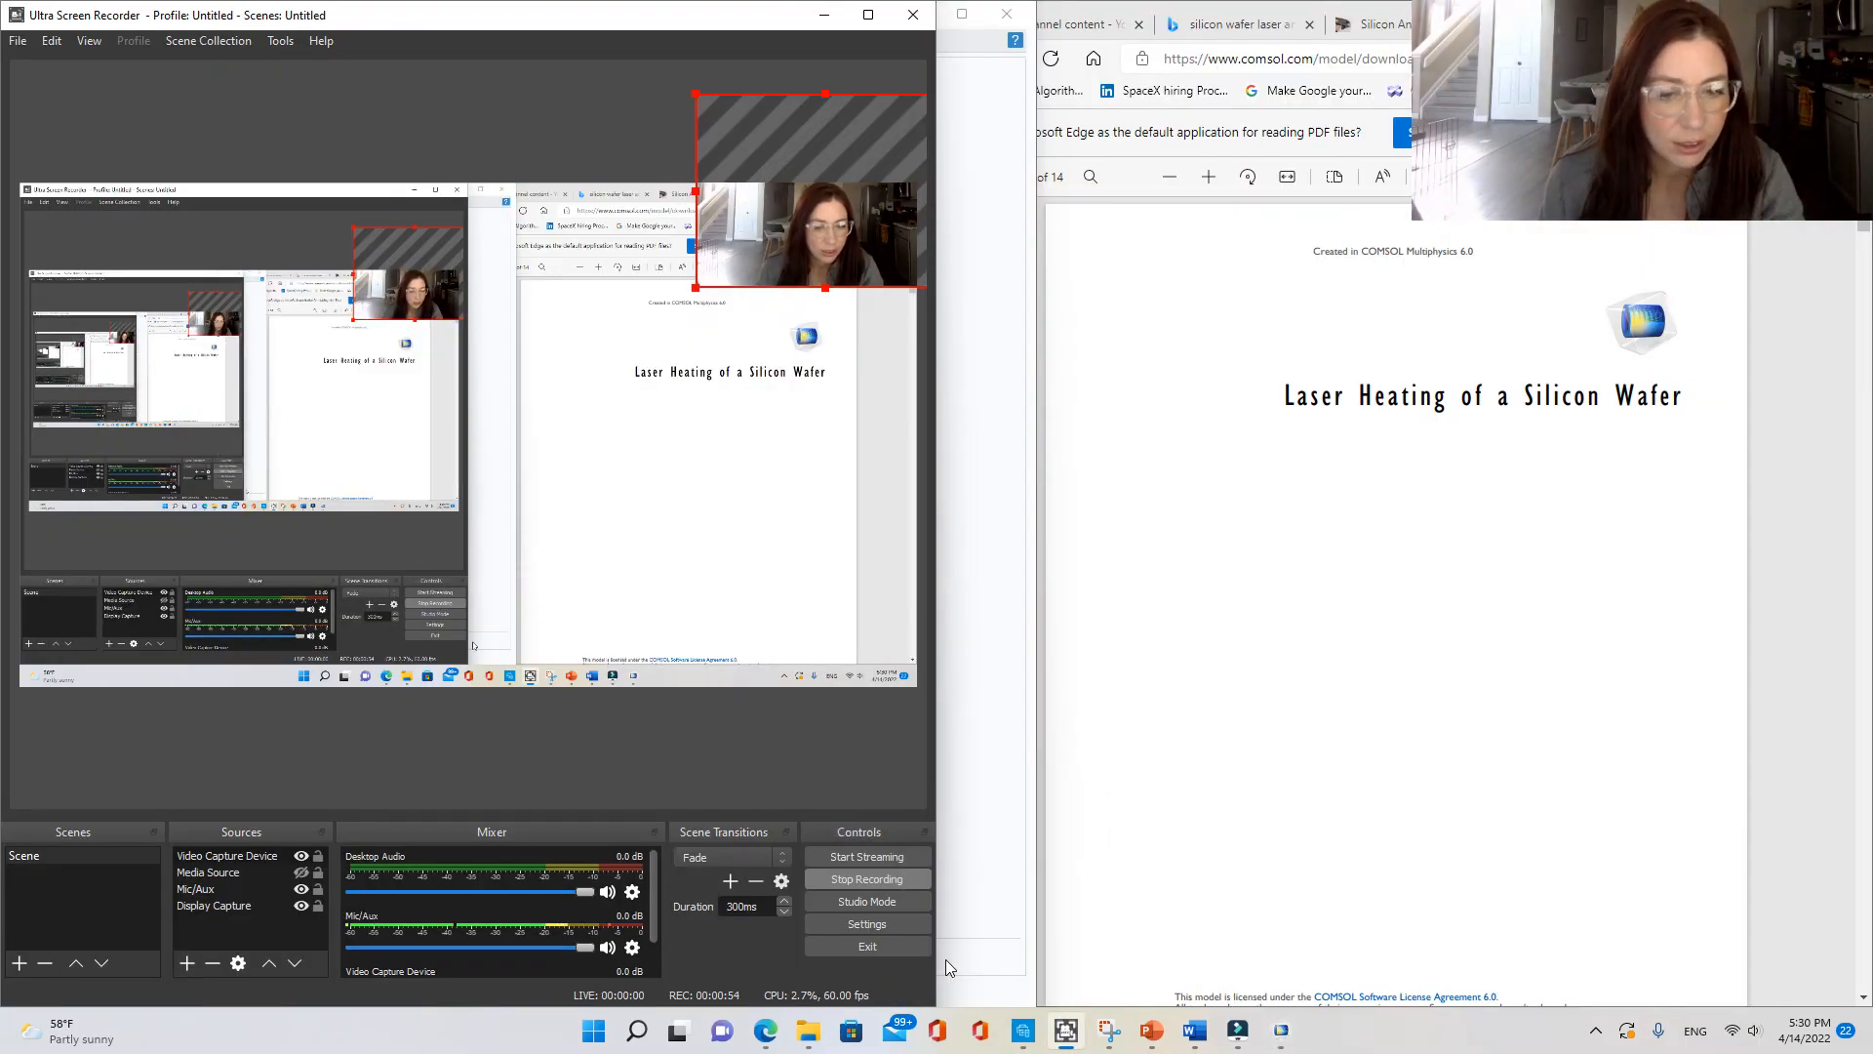
pyautogui.moveTo(734, 18); pyautogui.dragTo(1494, 300)
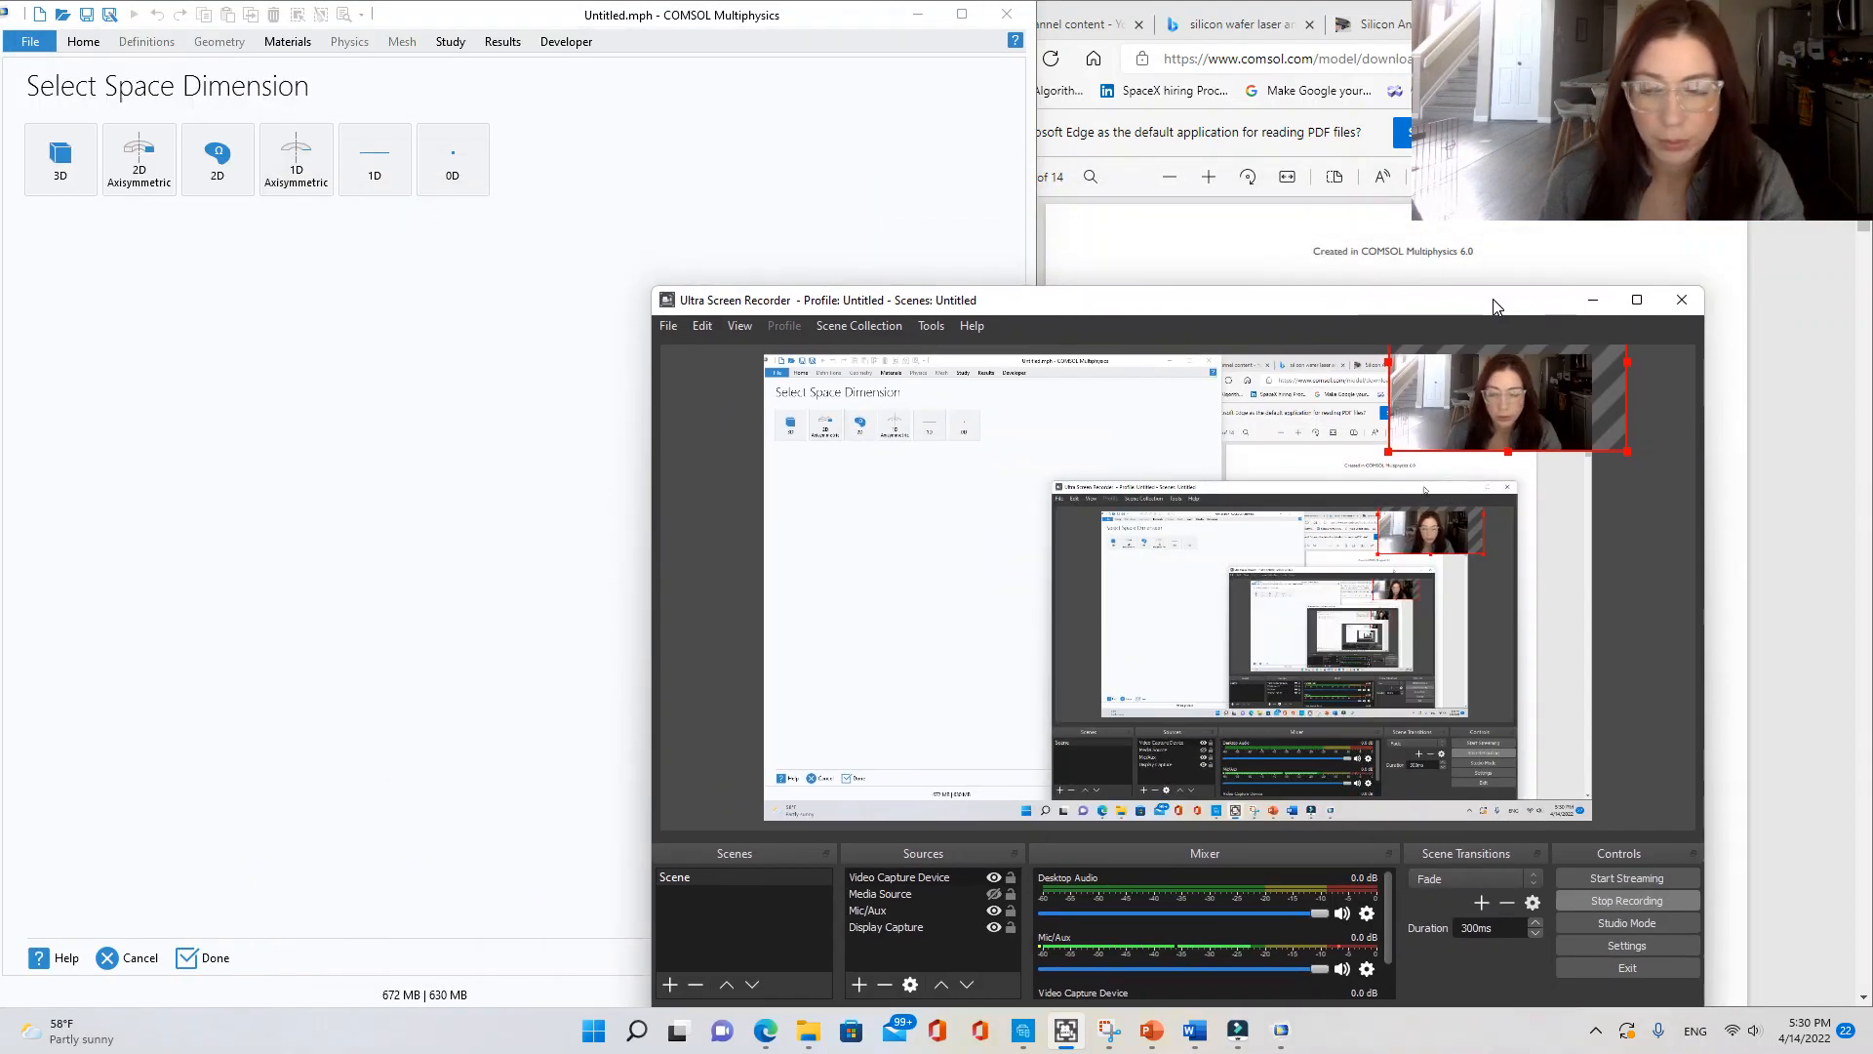
pyautogui.click(1593, 304)
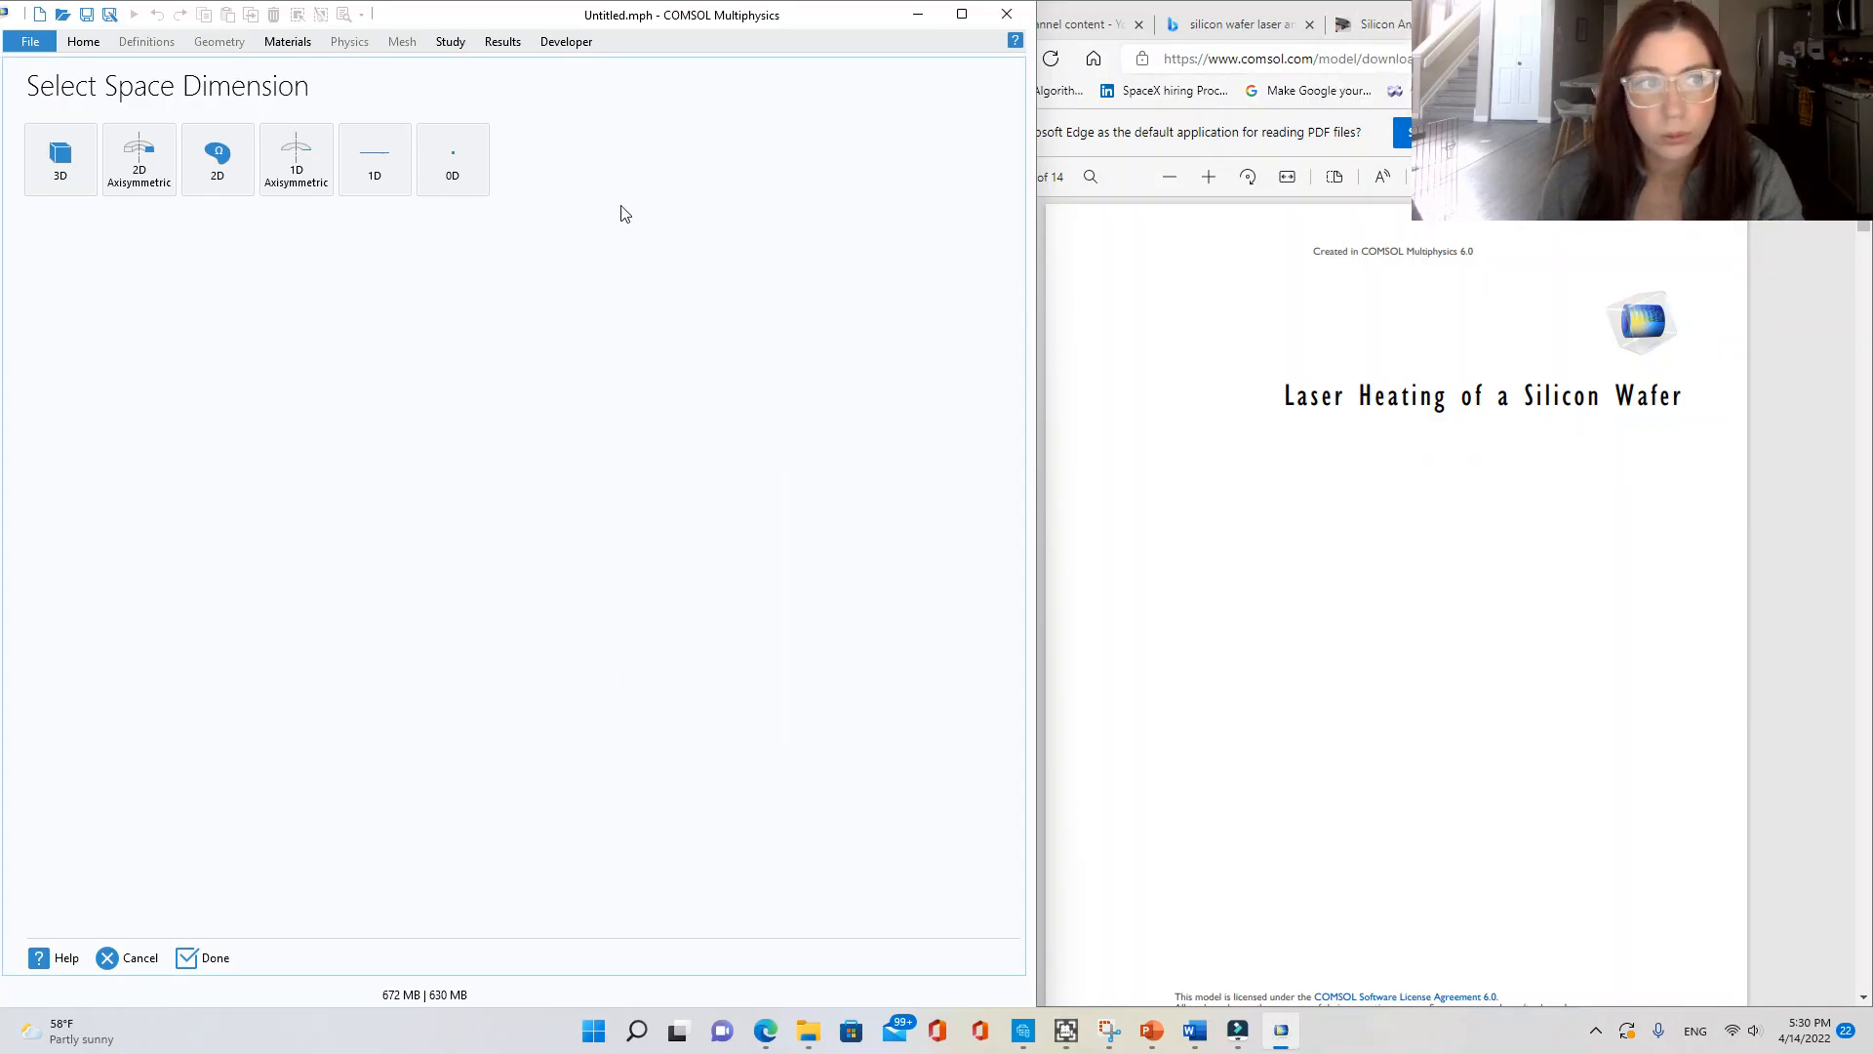
pyautogui.click(1371, 23)
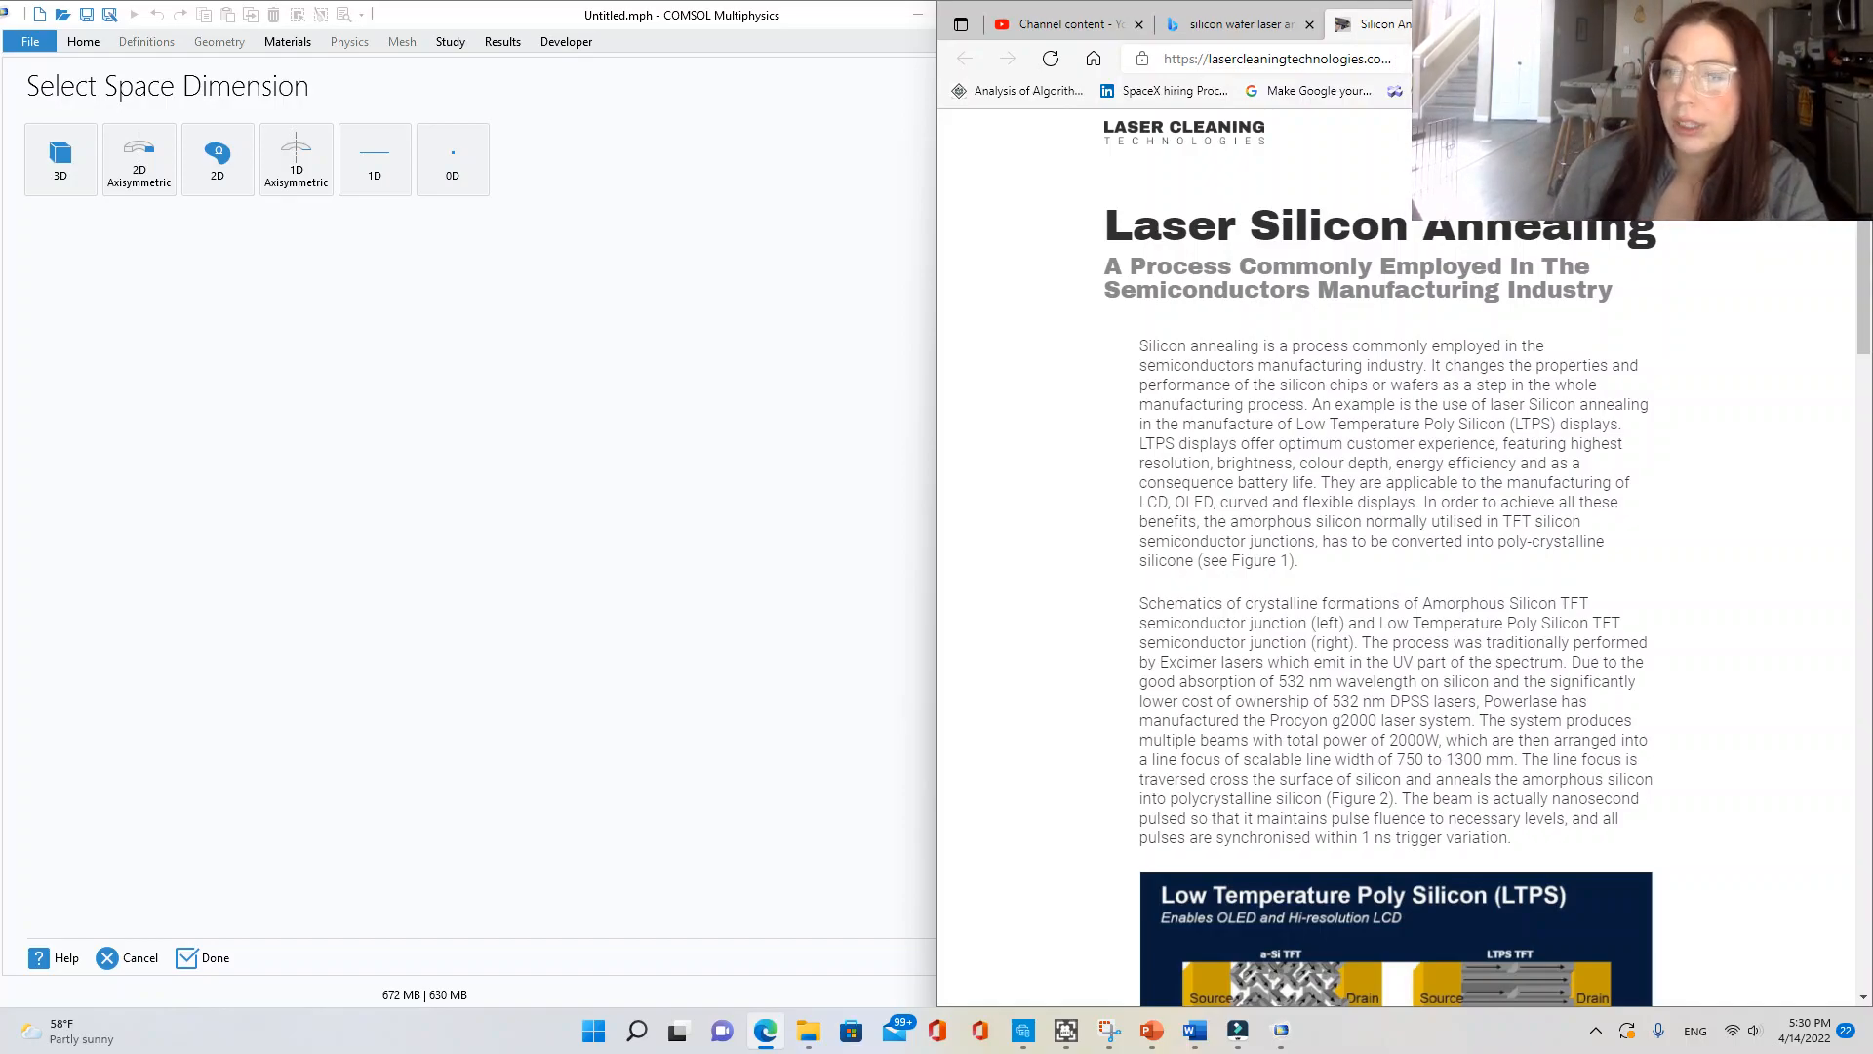
# - Scroll the wafer PDF down to page 2's Introduction and Figure 1
pyautogui.scroll(-7, 1510, 575)
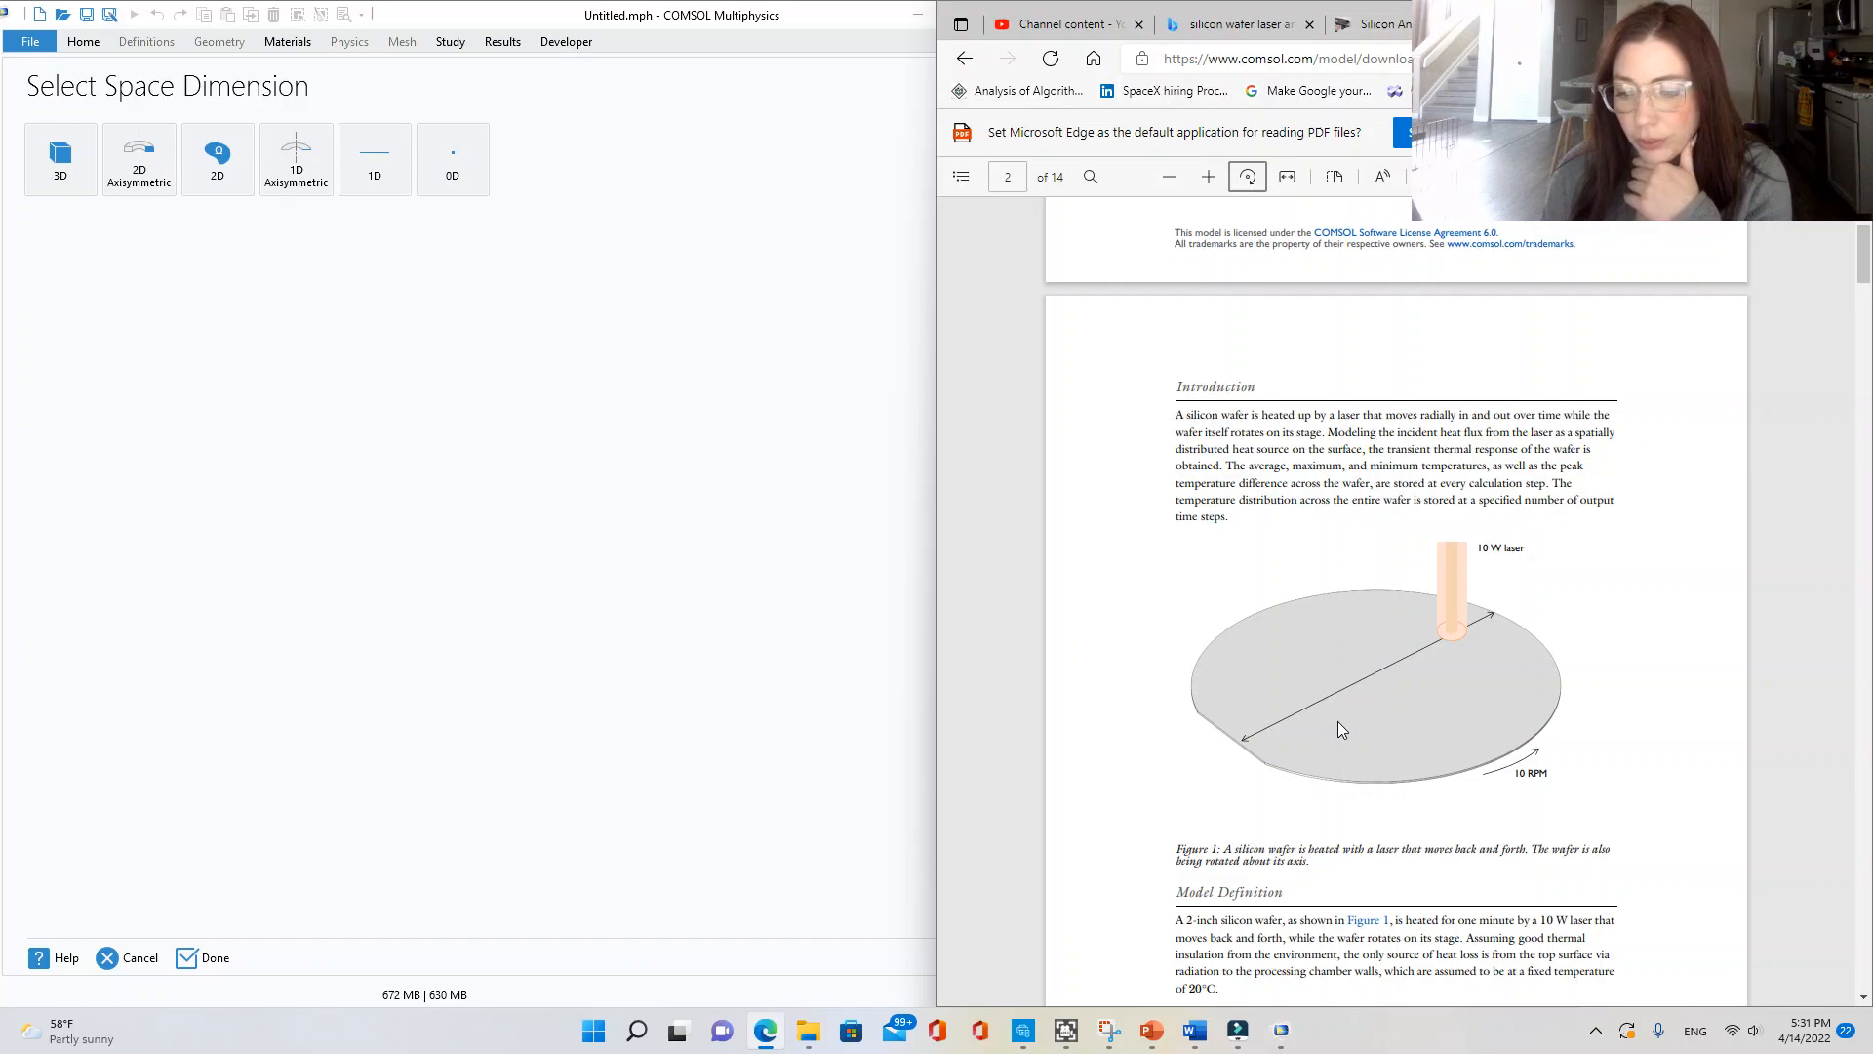
# - Scroll the PDF past Figures 2–4 to the page 5 Modeling Instructions
pyautogui.scroll(-1, 1339, 723)
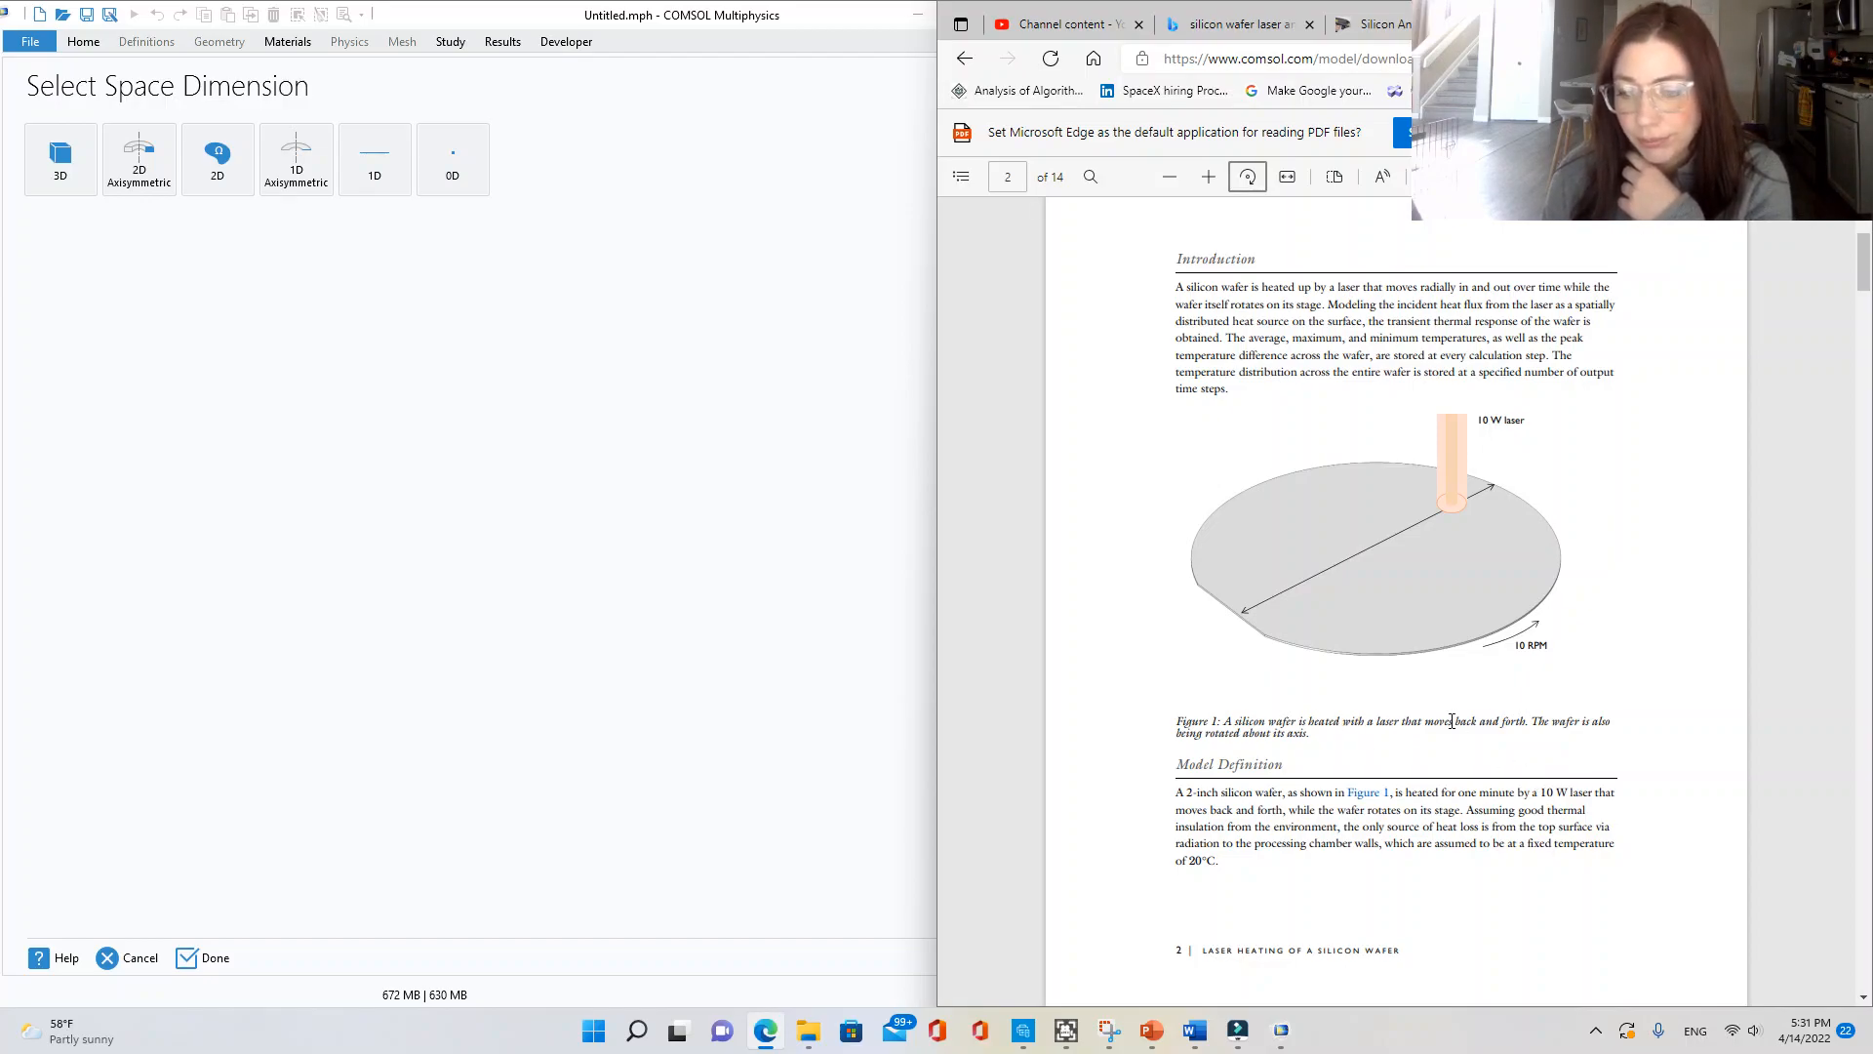
pyautogui.scroll(-1, 1452, 720)
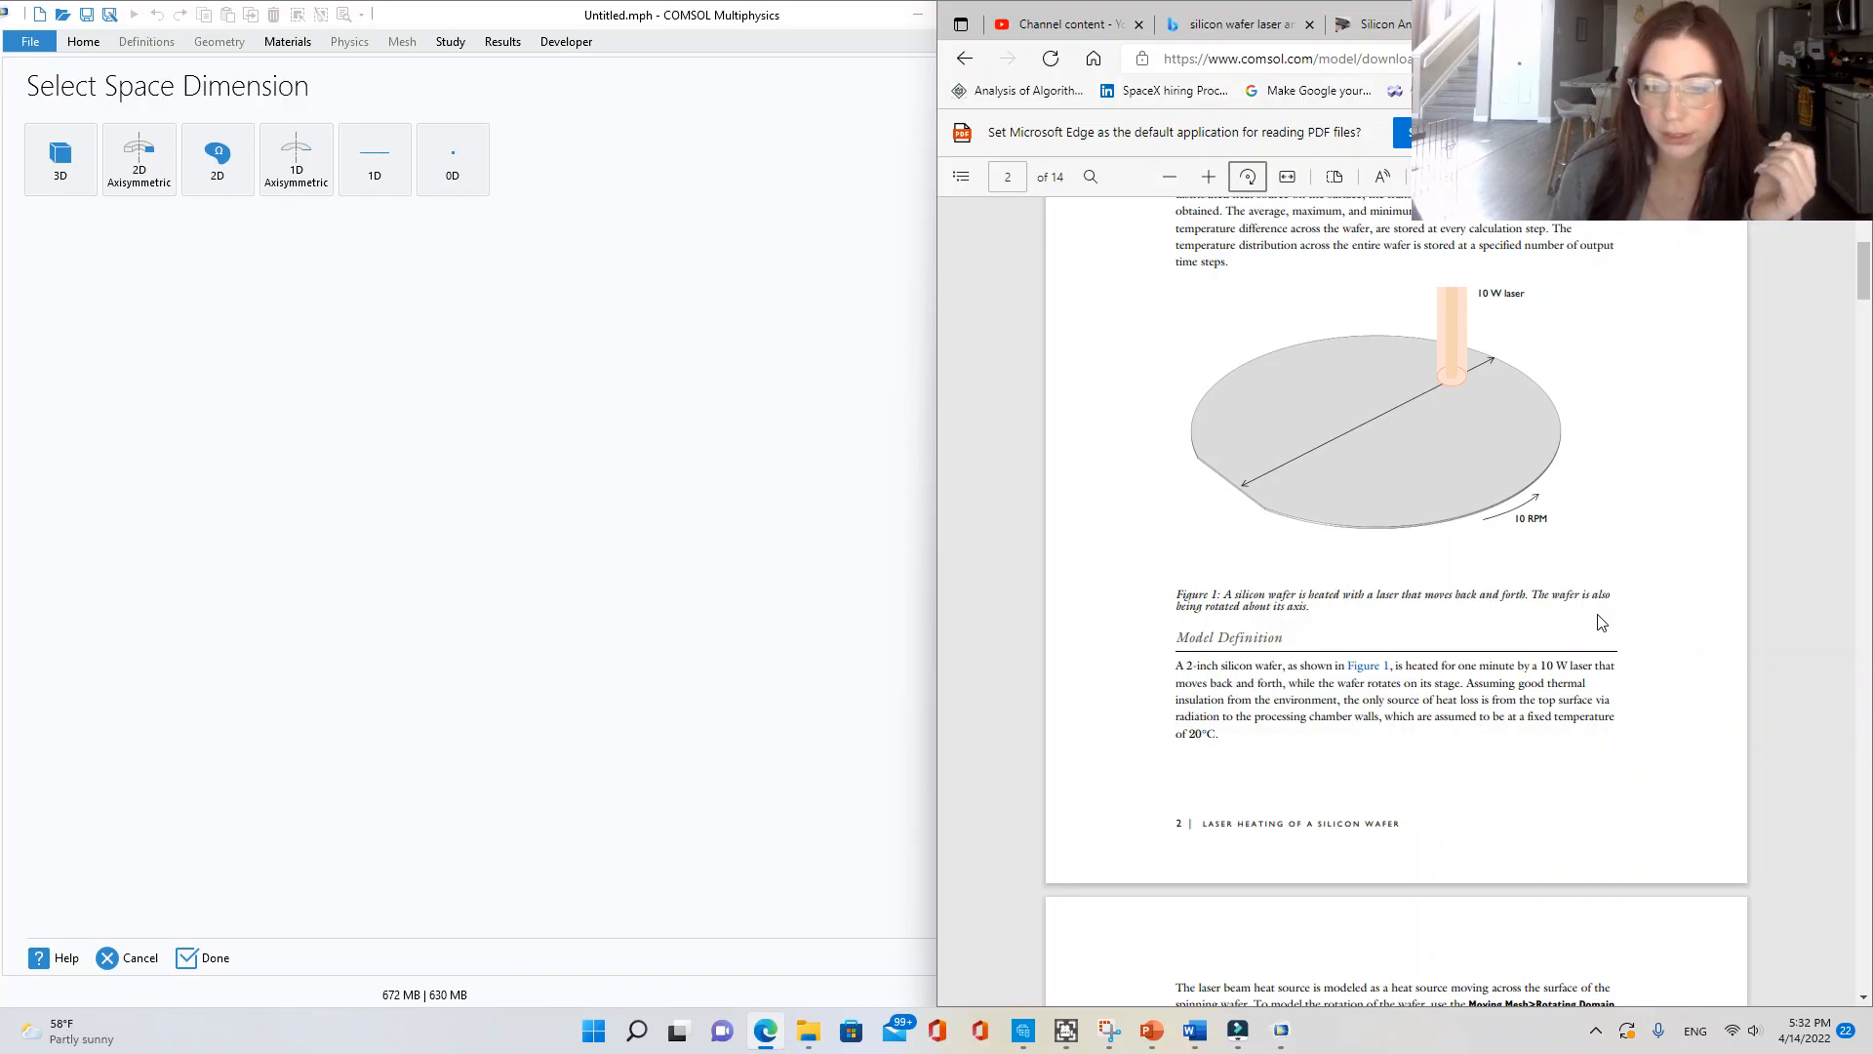
pyautogui.scroll(-4, 1602, 622)
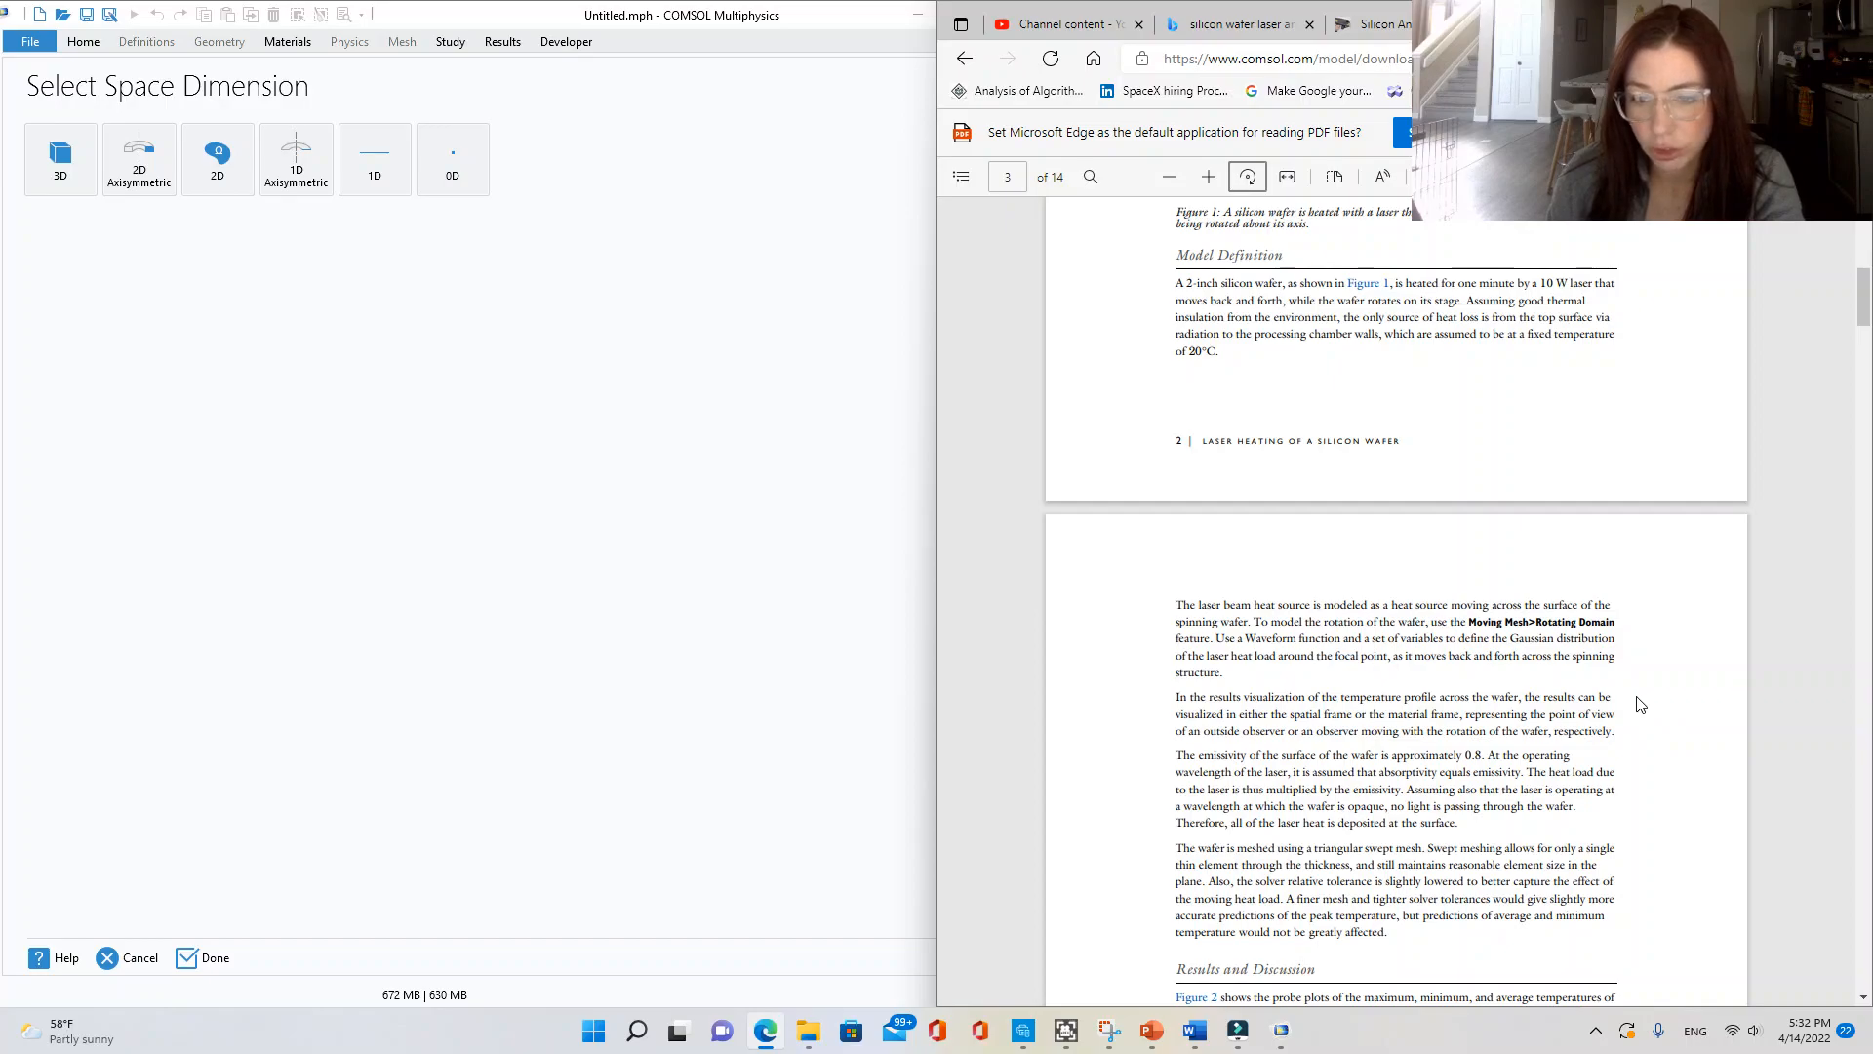
pyautogui.scroll(-15, 1640, 705)
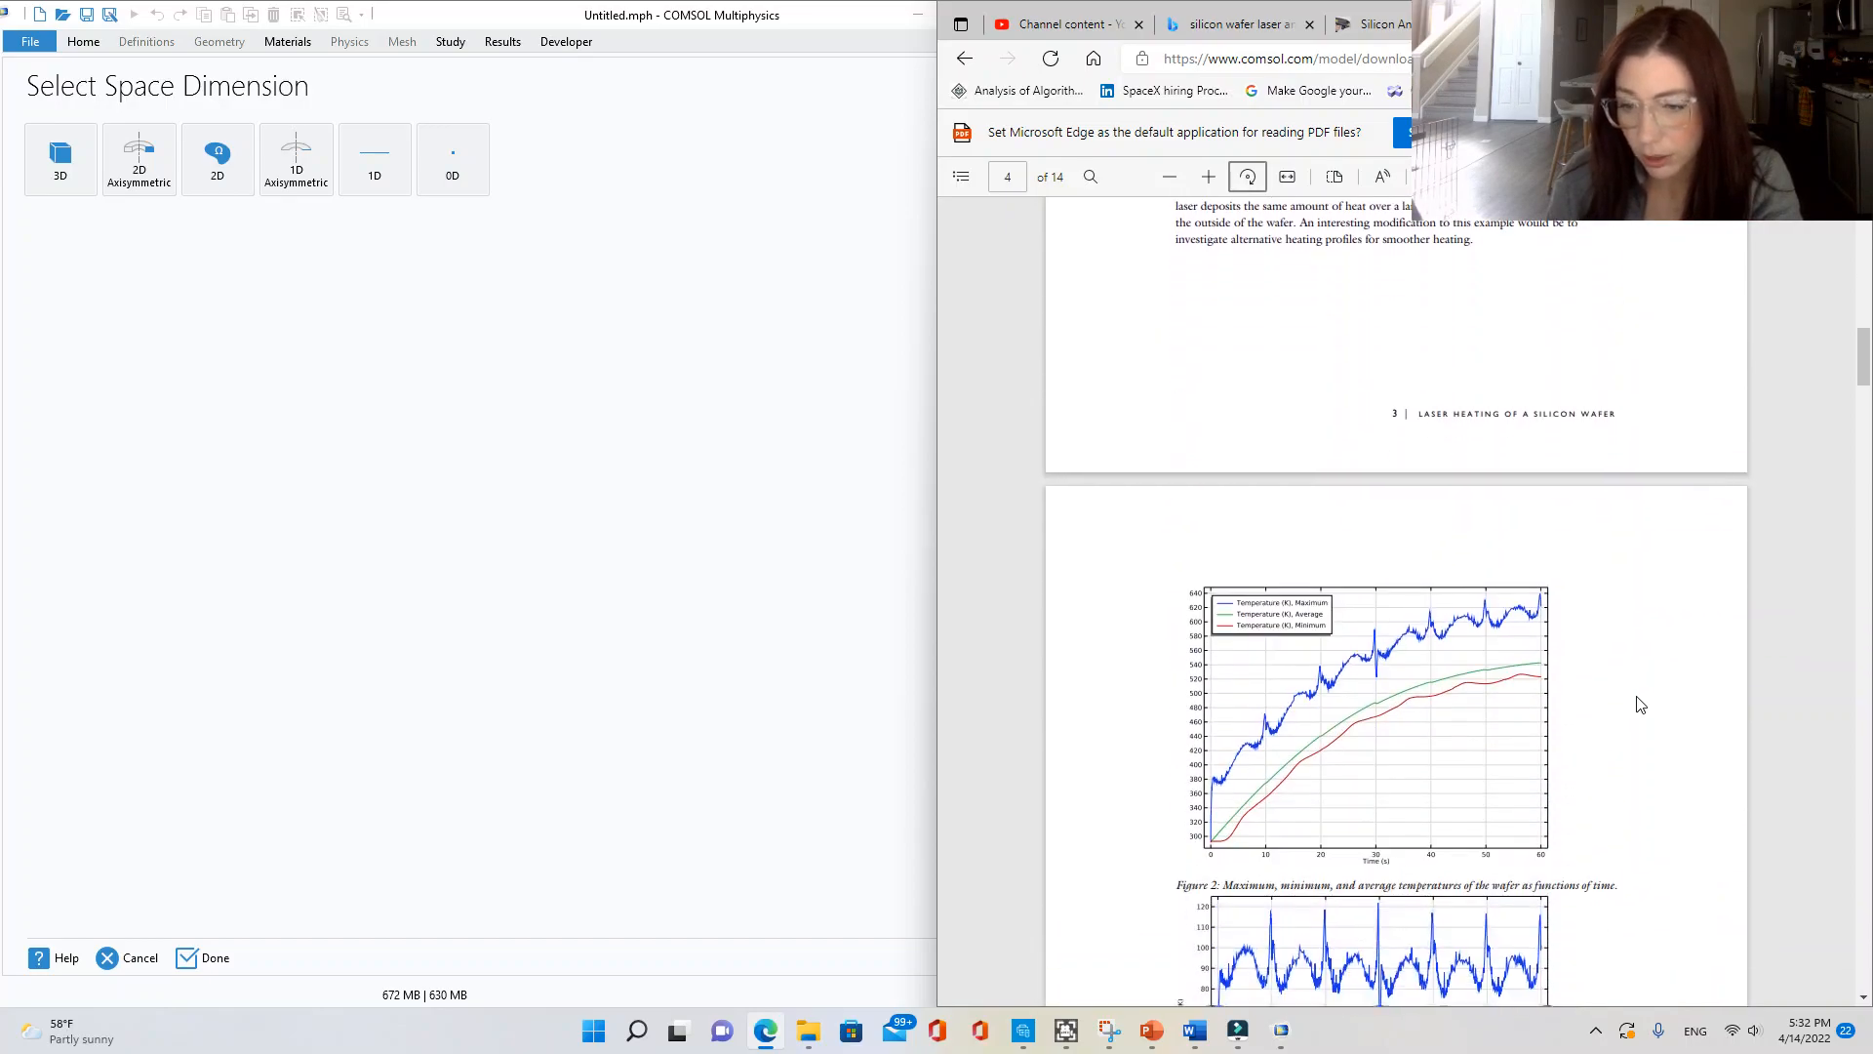
pyautogui.scroll(3, 1620, 664)
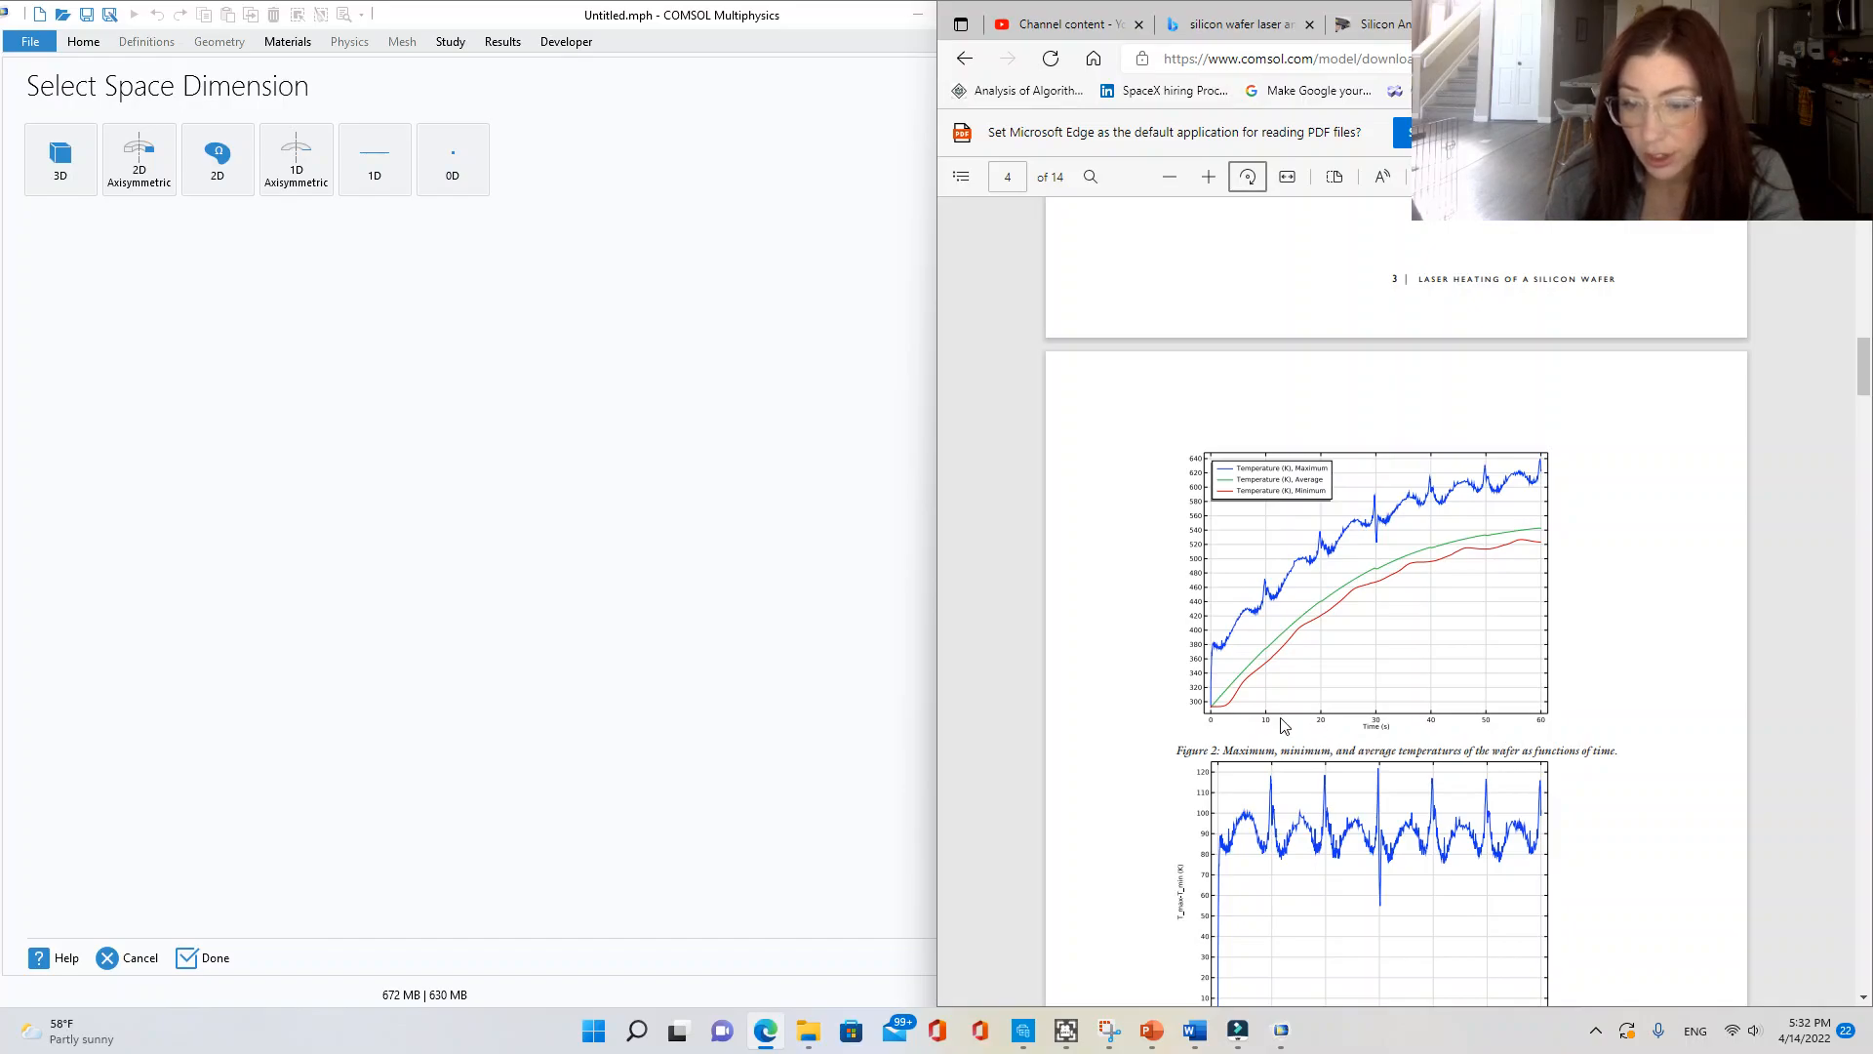
pyautogui.scroll(-3, 1392, 743)
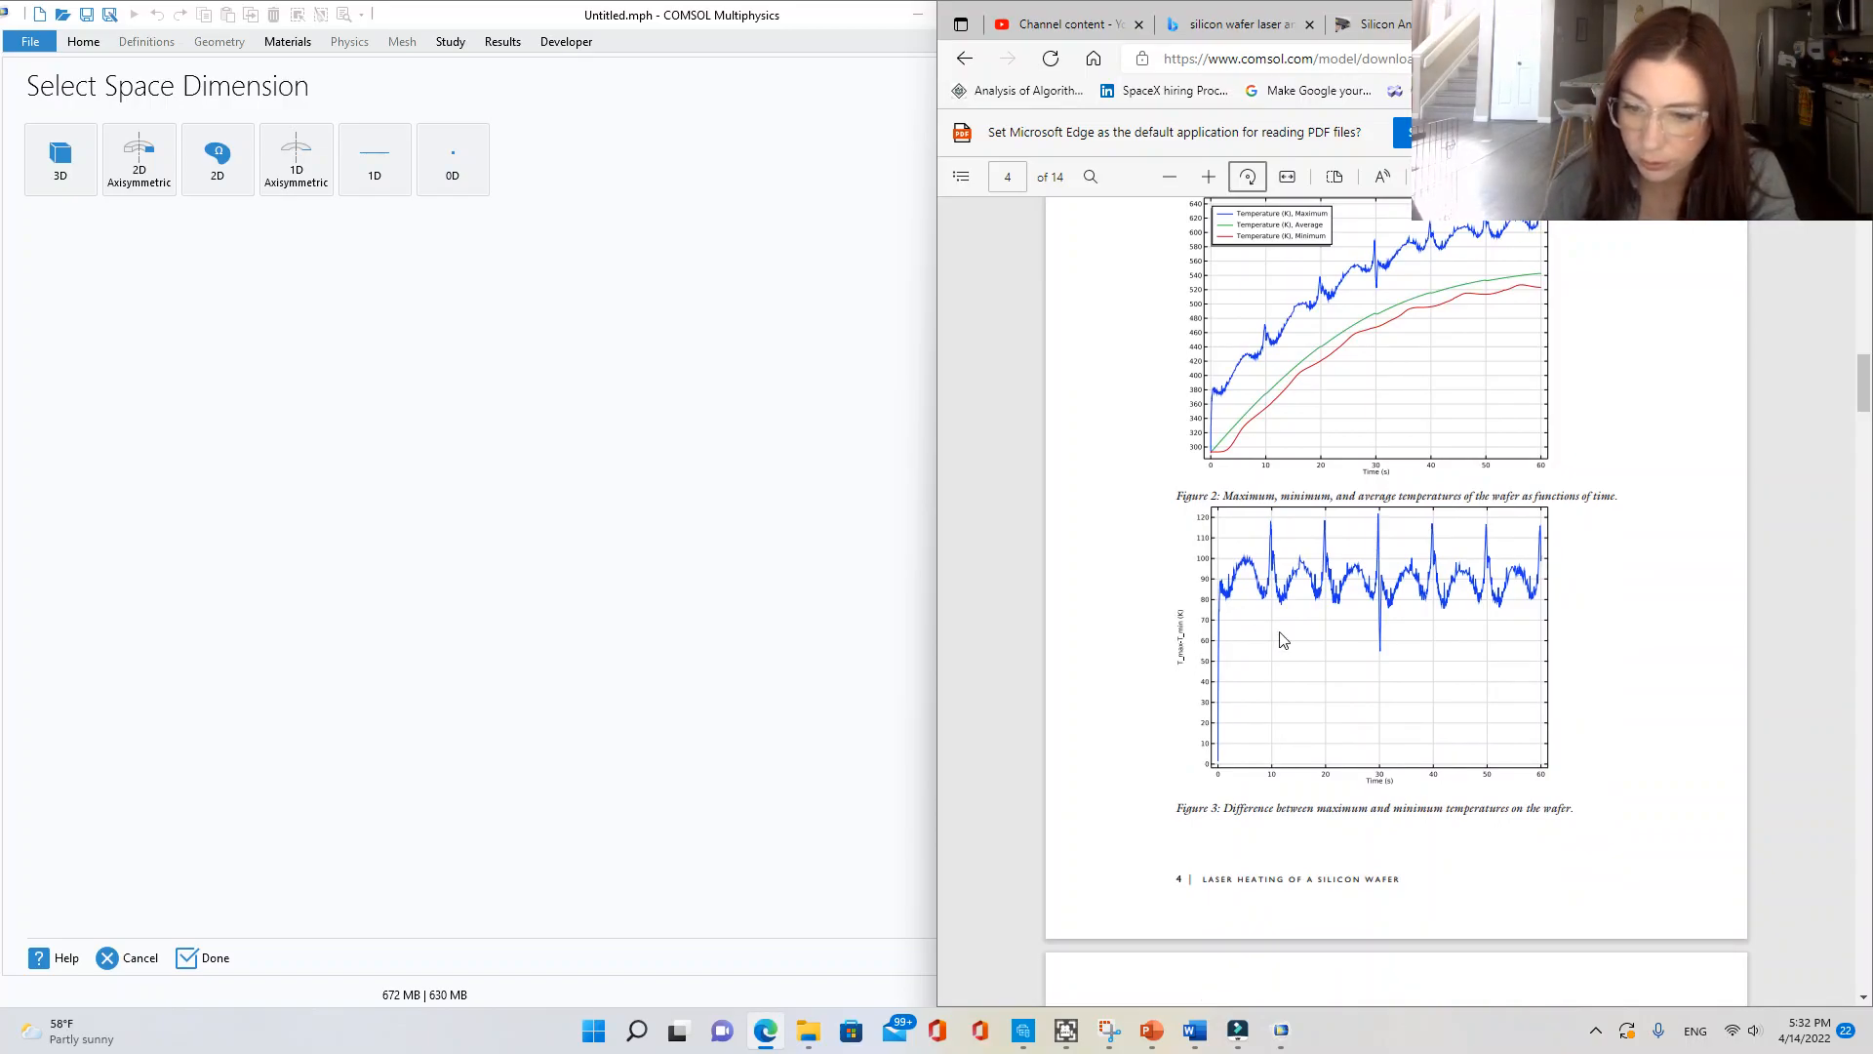
pyautogui.scroll(-1, 1283, 639)
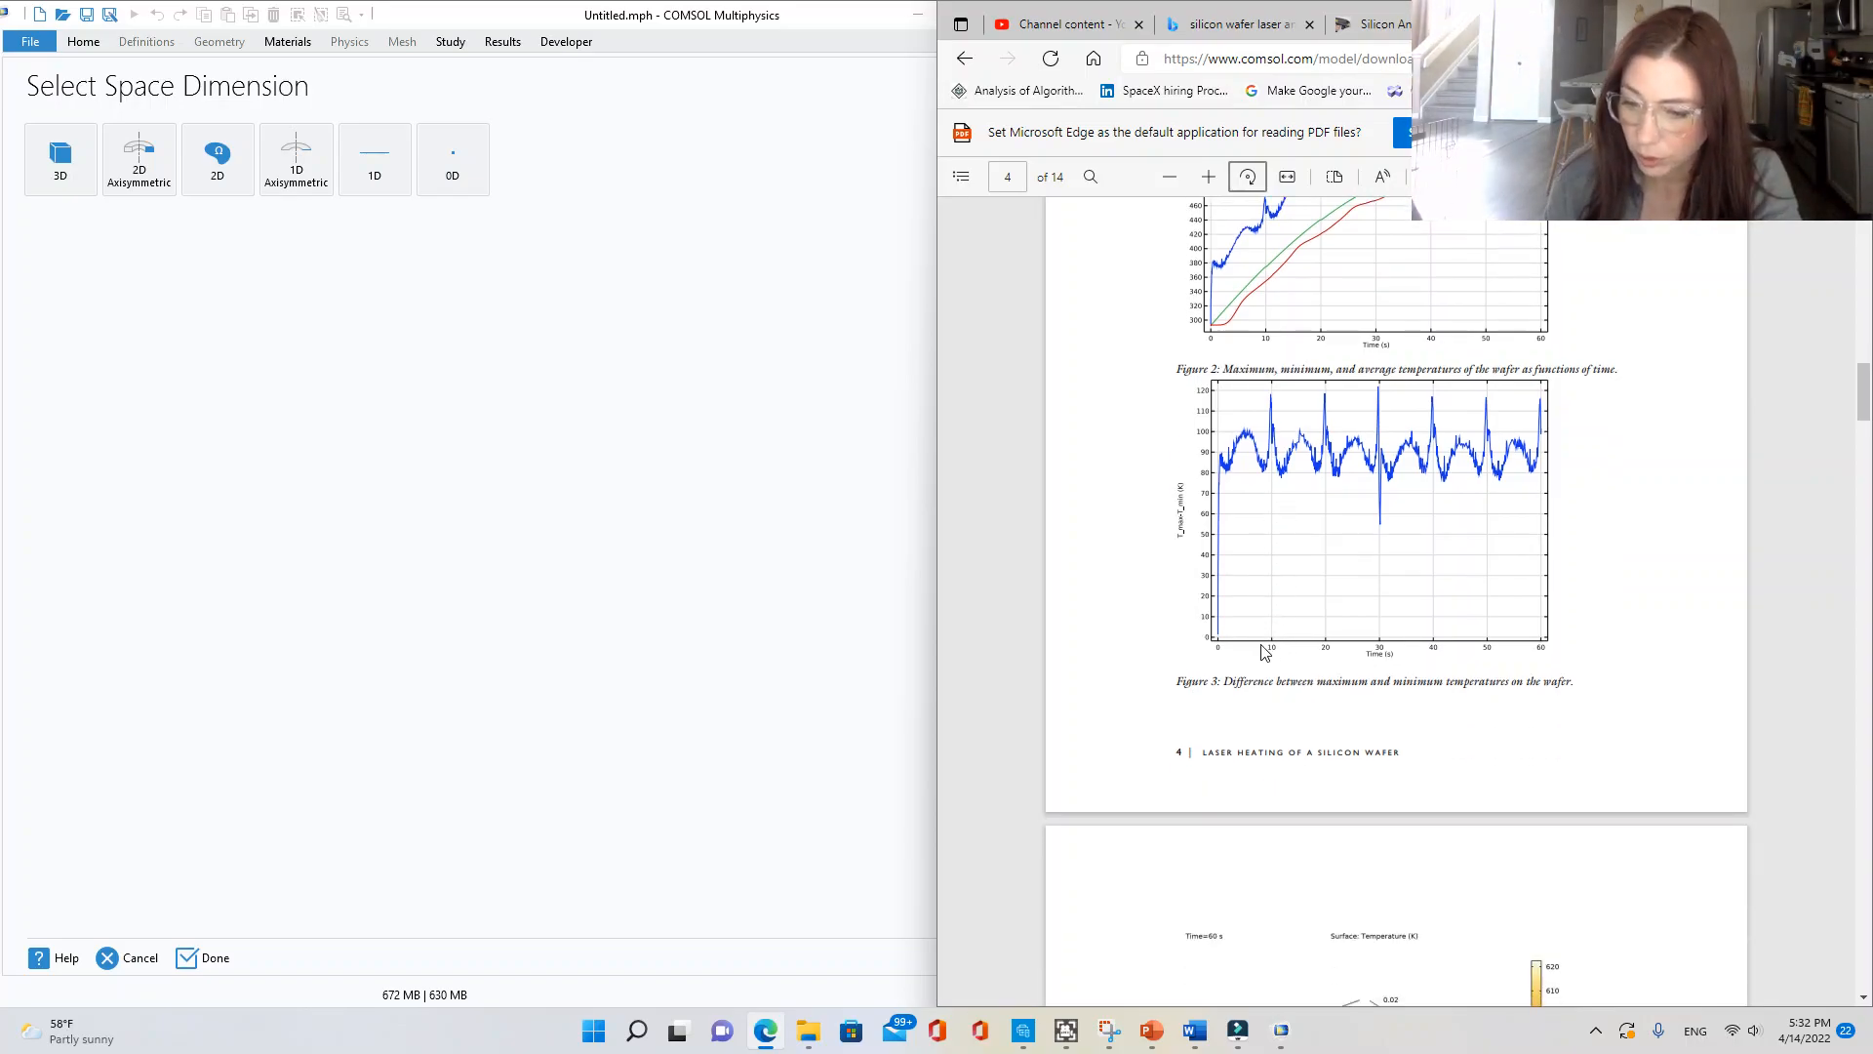
pyautogui.scroll(-3, 1270, 651)
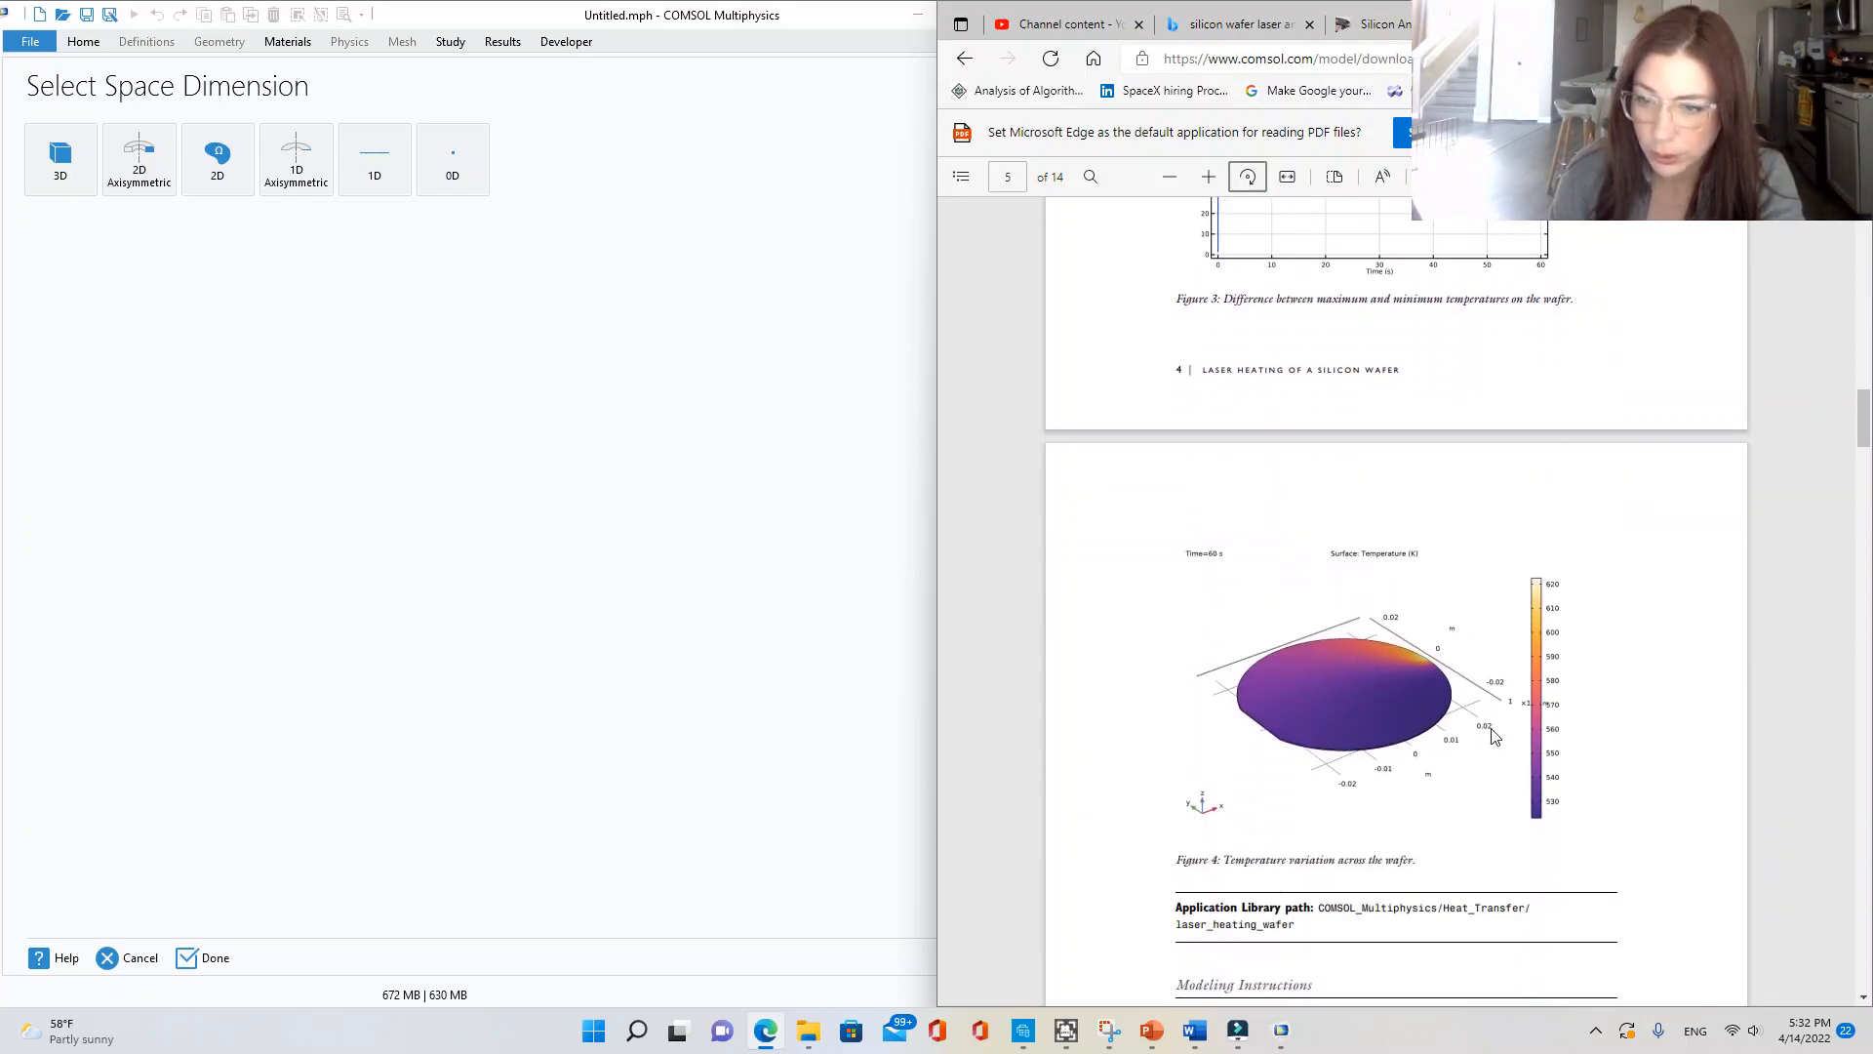
pyautogui.scroll(-3, 1487, 719)
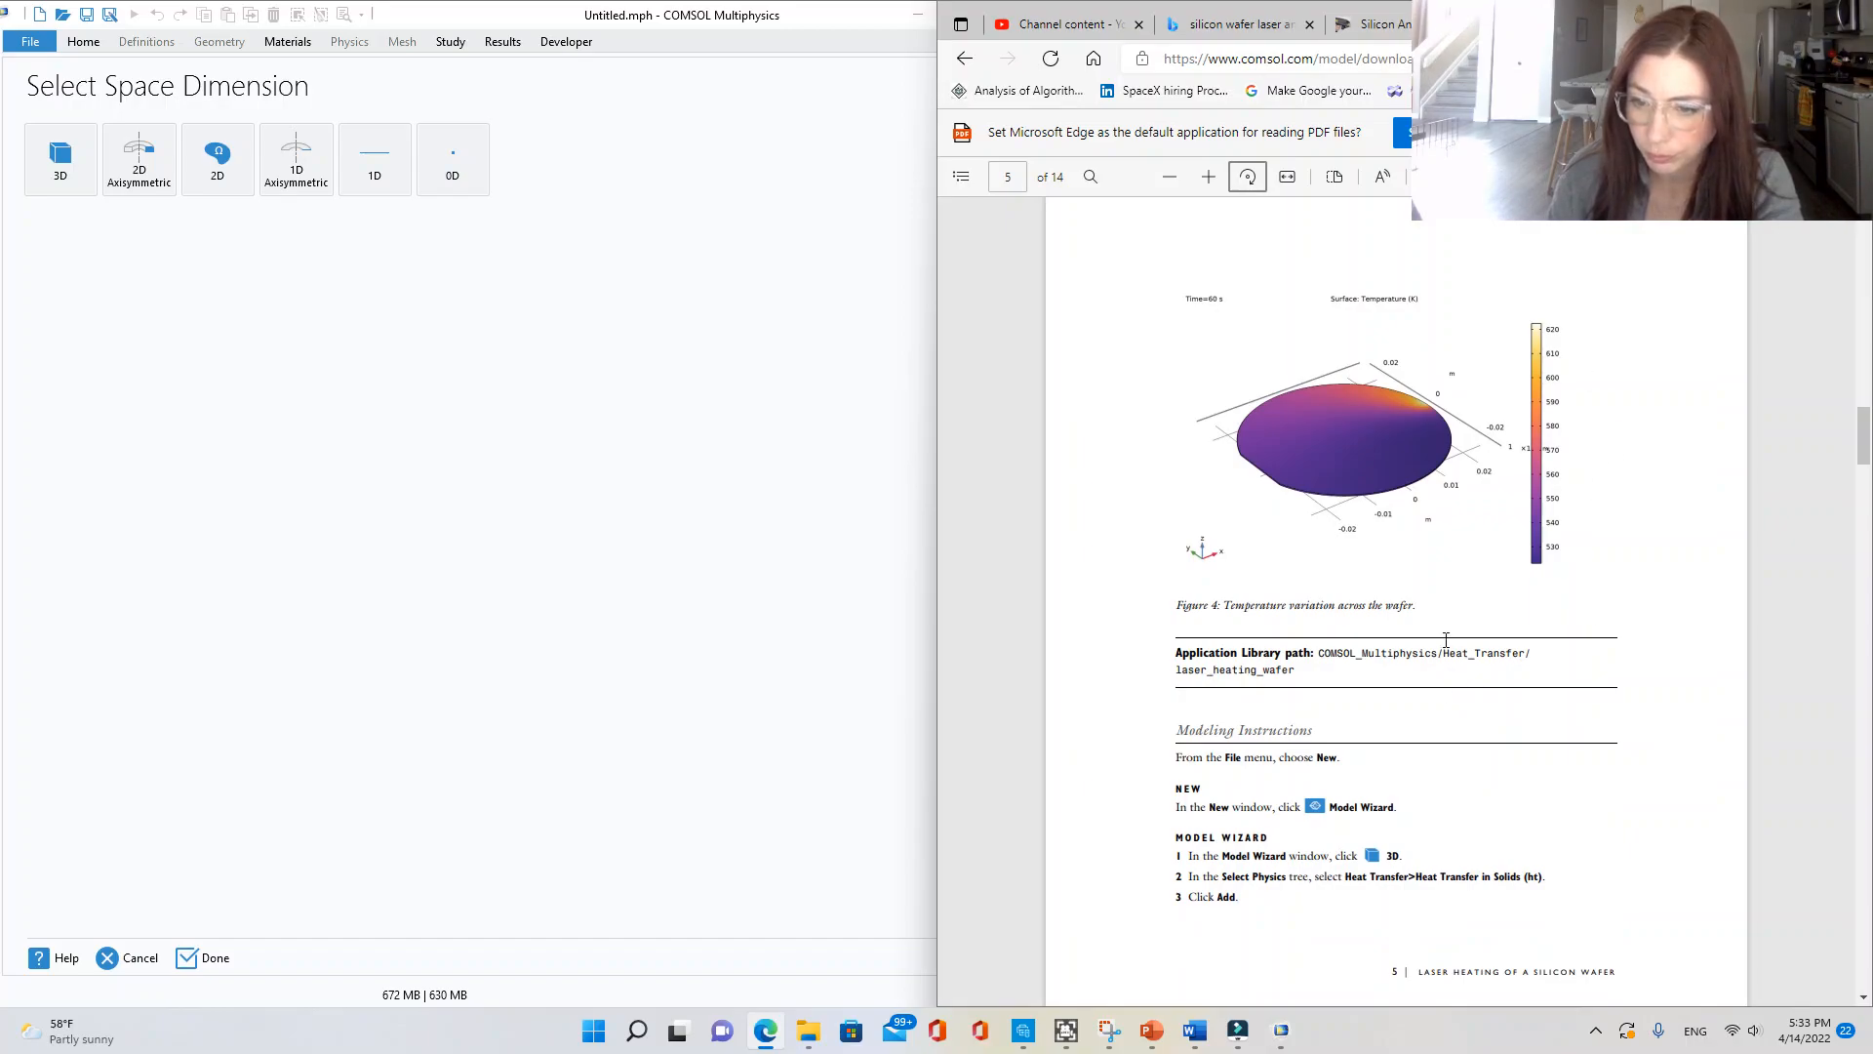
pyautogui.scroll(-1, 1562, 639)
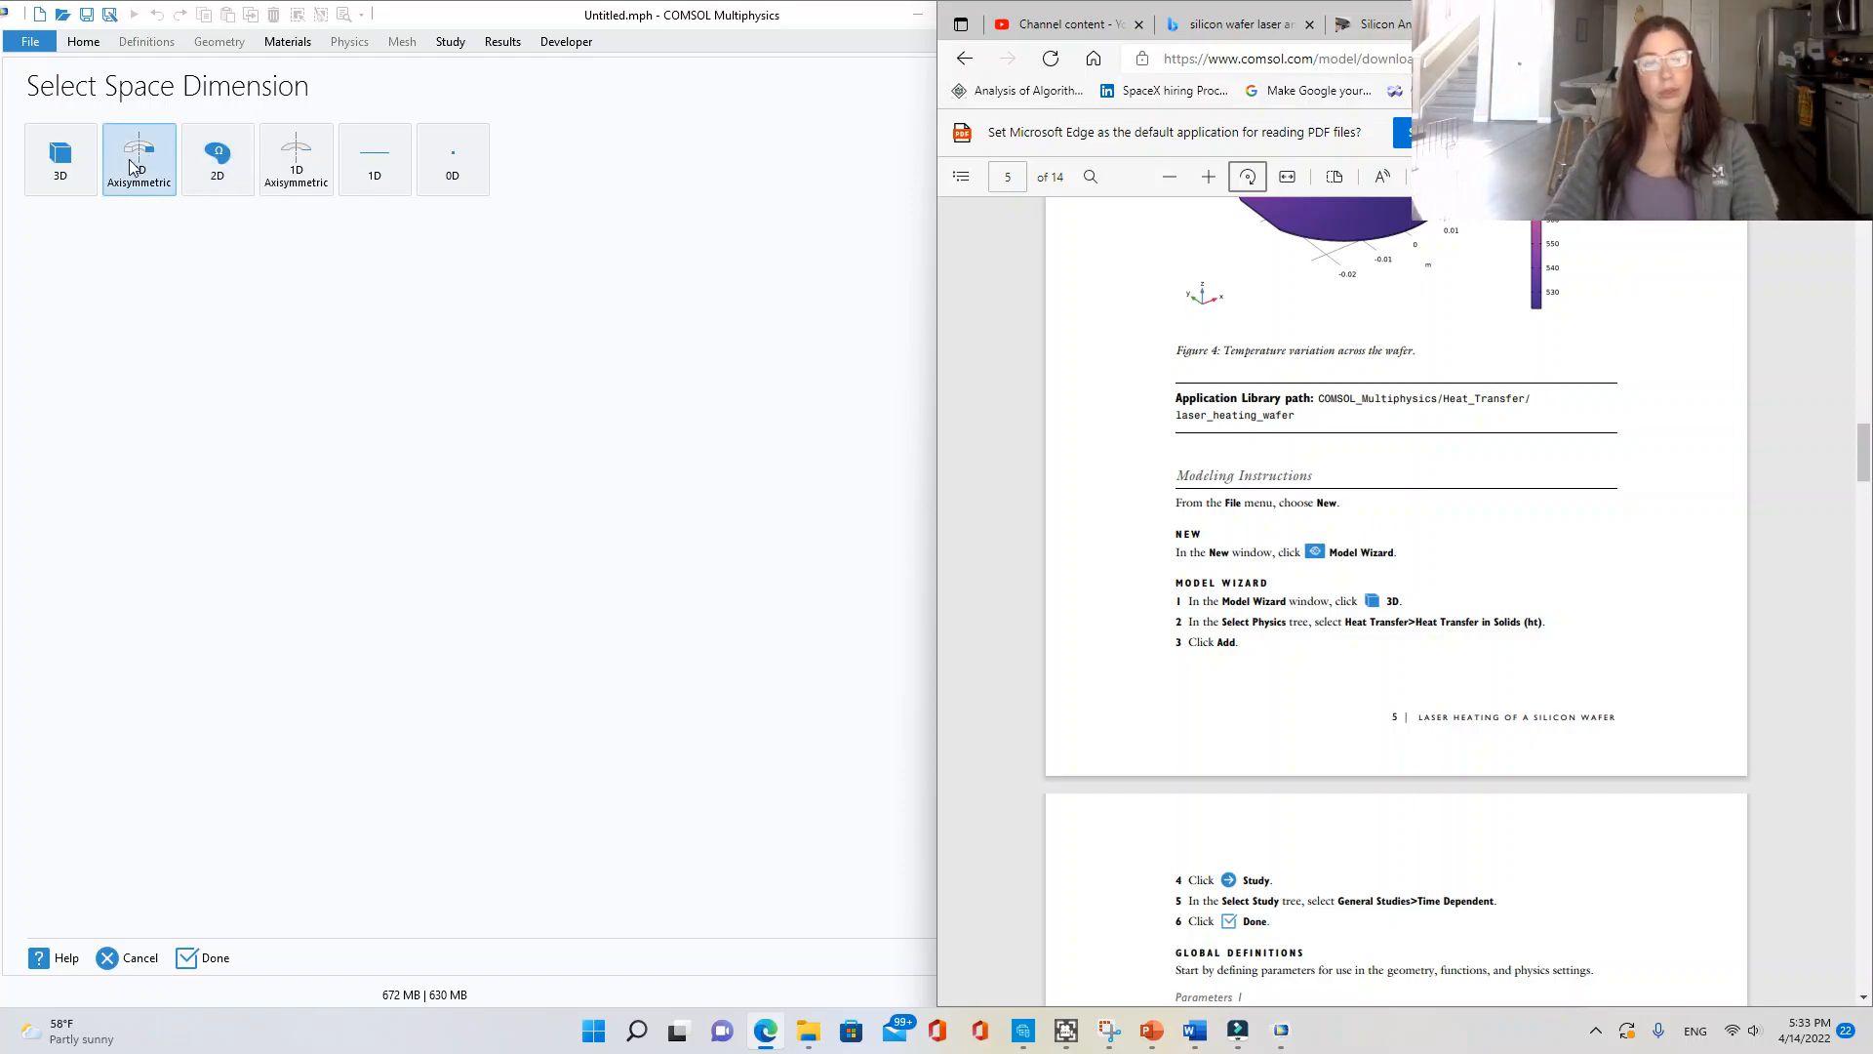
# - Add Heat Transfer in Solids physics in the Model Wizard
pyautogui.click(50, 167)
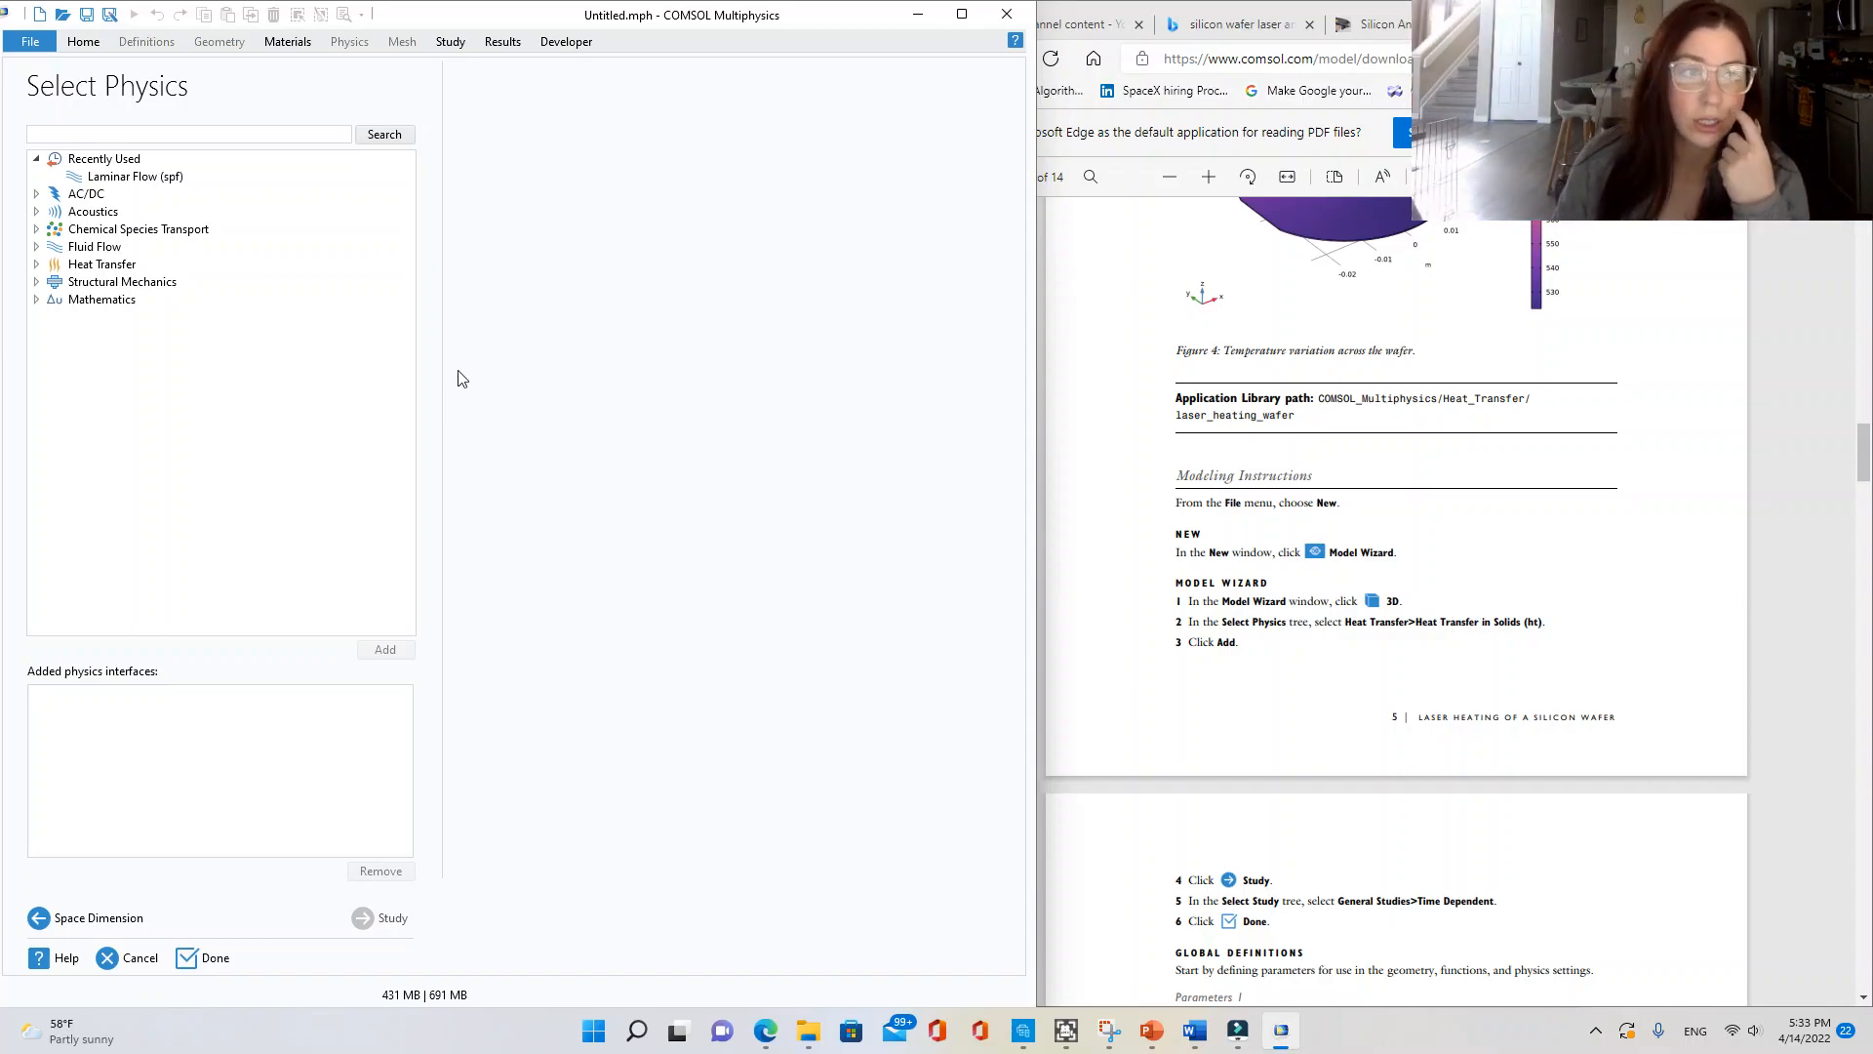
pyautogui.click(37, 264)
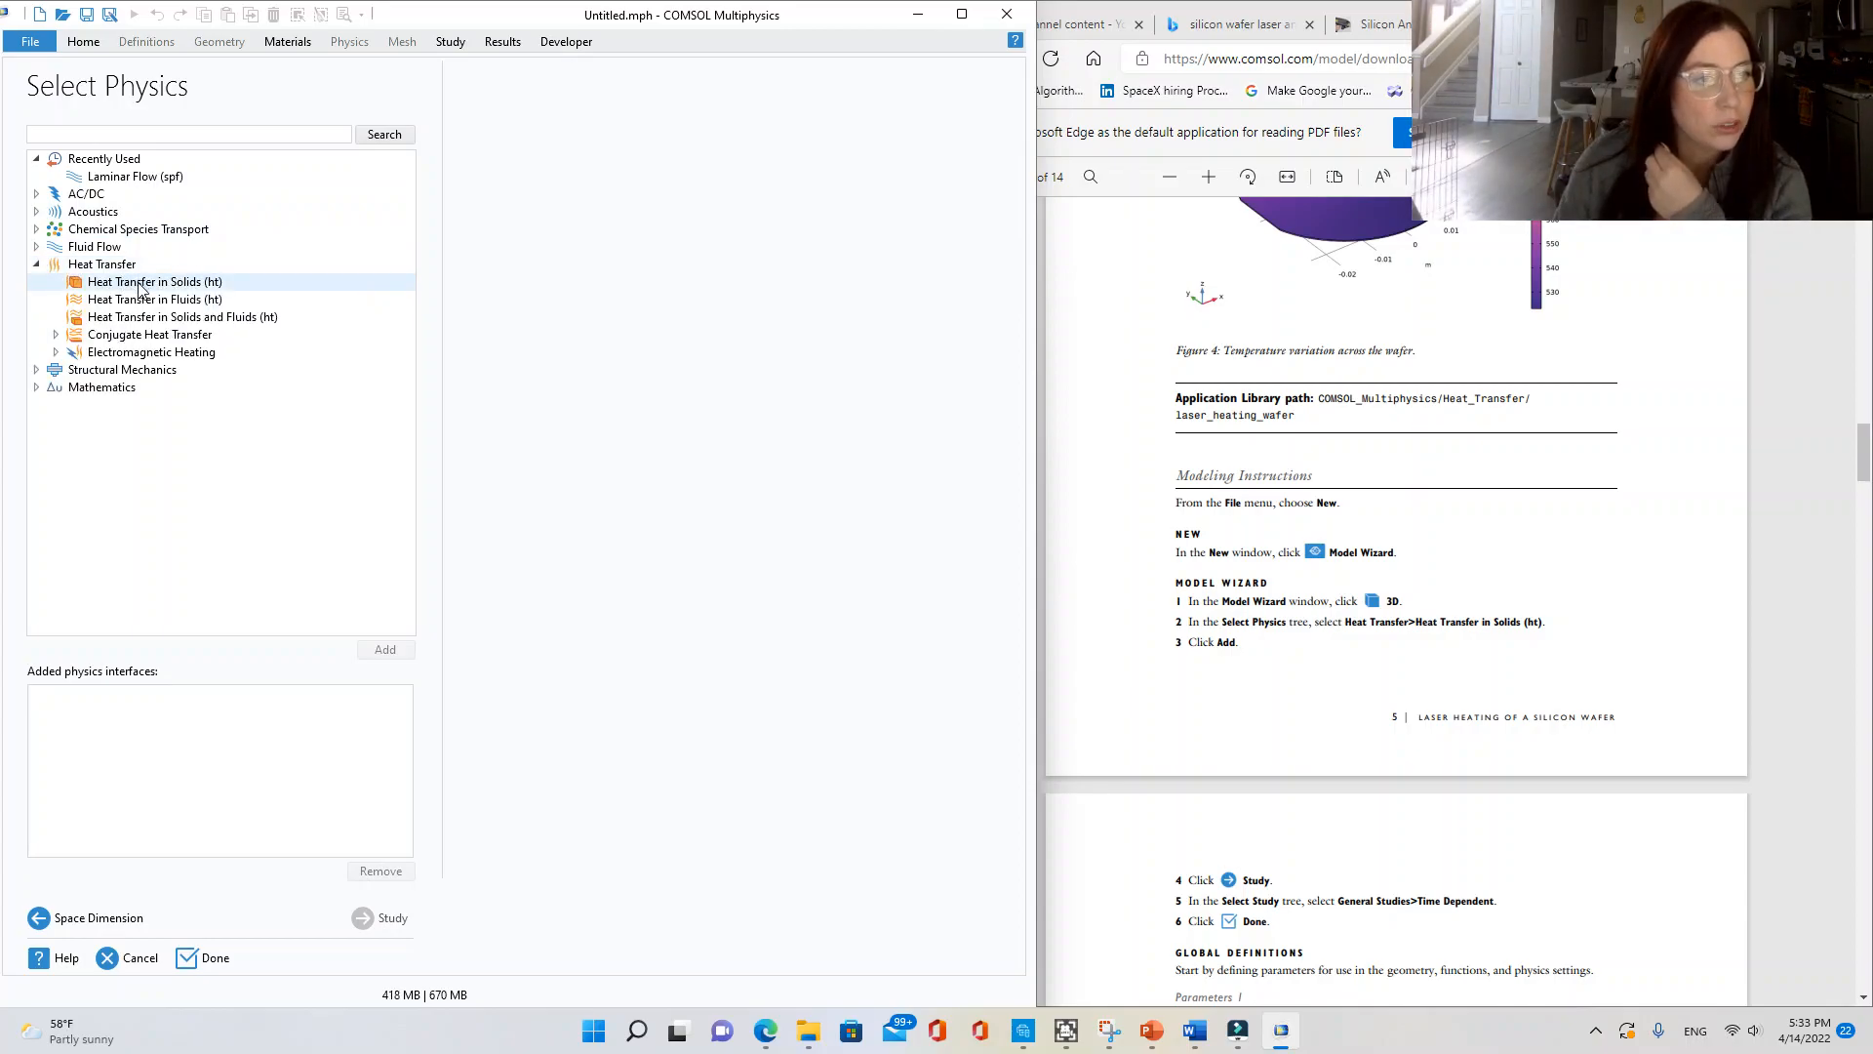
pyautogui.click(139, 285)
pyautogui.click(390, 651)
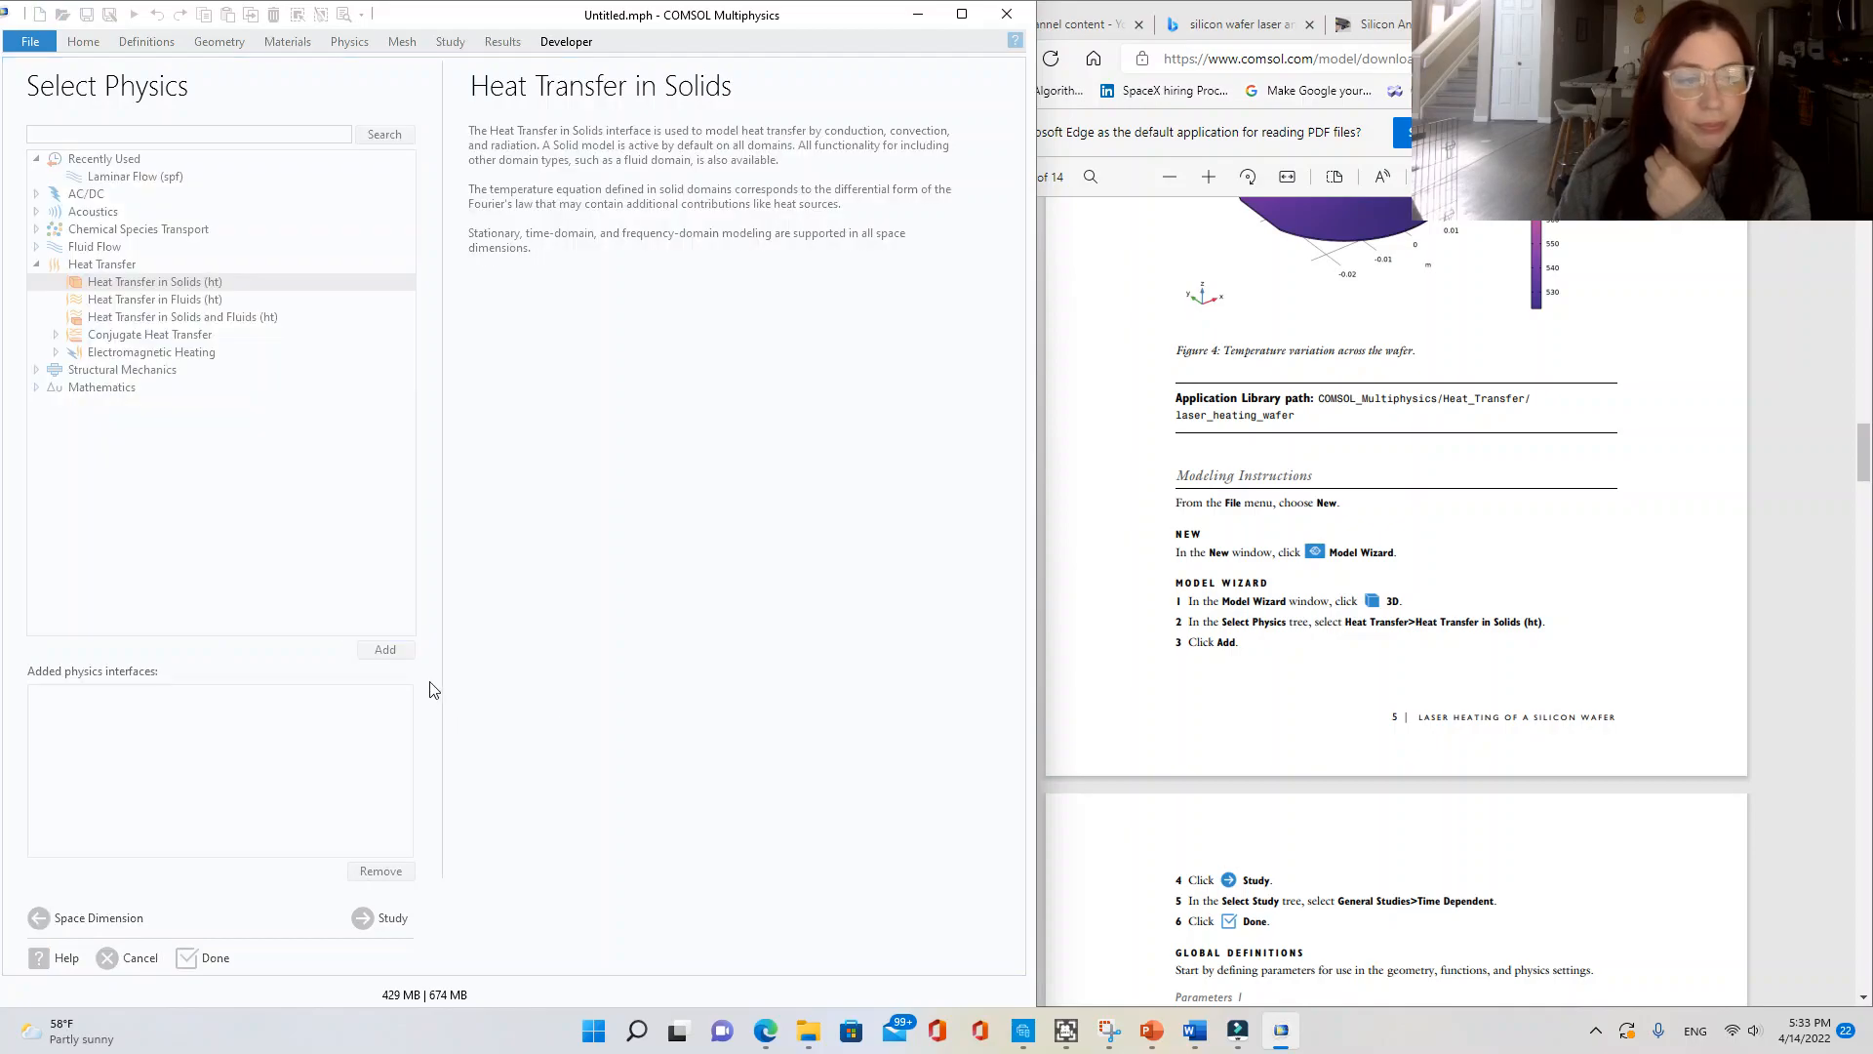
# - Choose a Time Dependent study and finish the wizard
pyautogui.scroll(-3, 1555, 845)
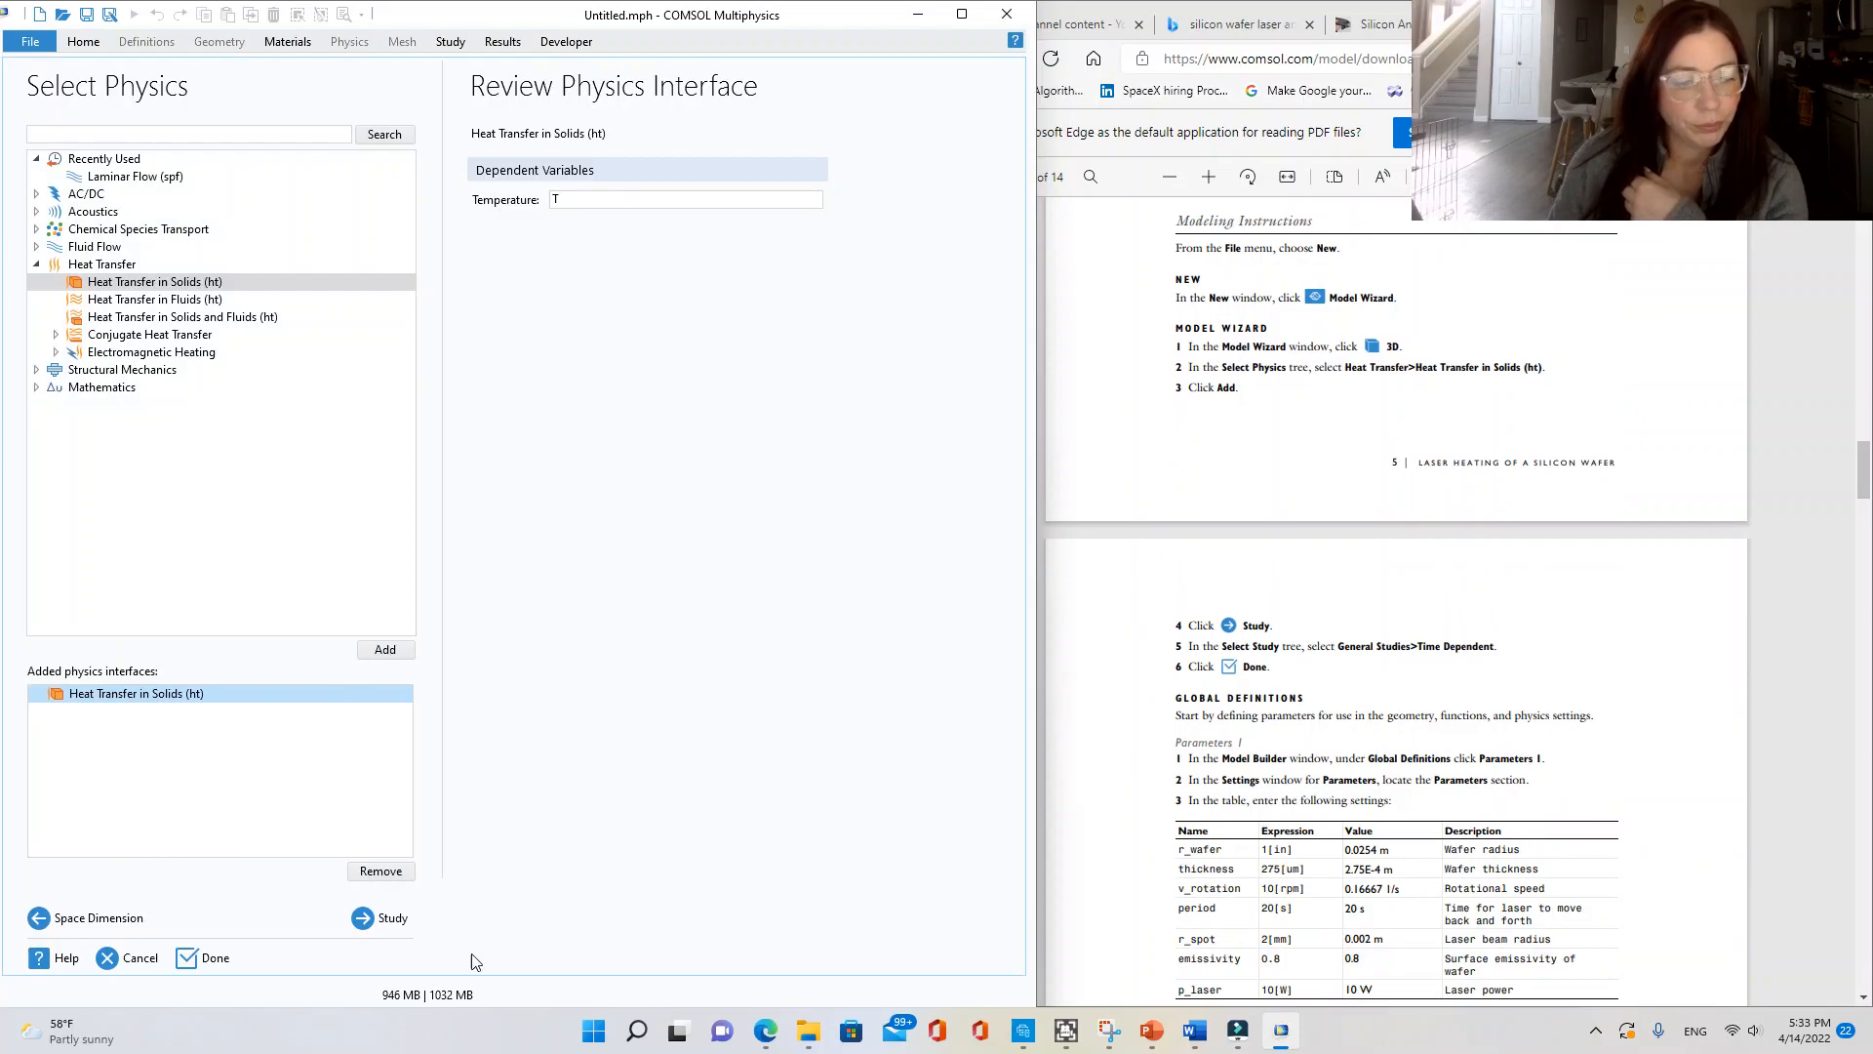
pyautogui.click(363, 918)
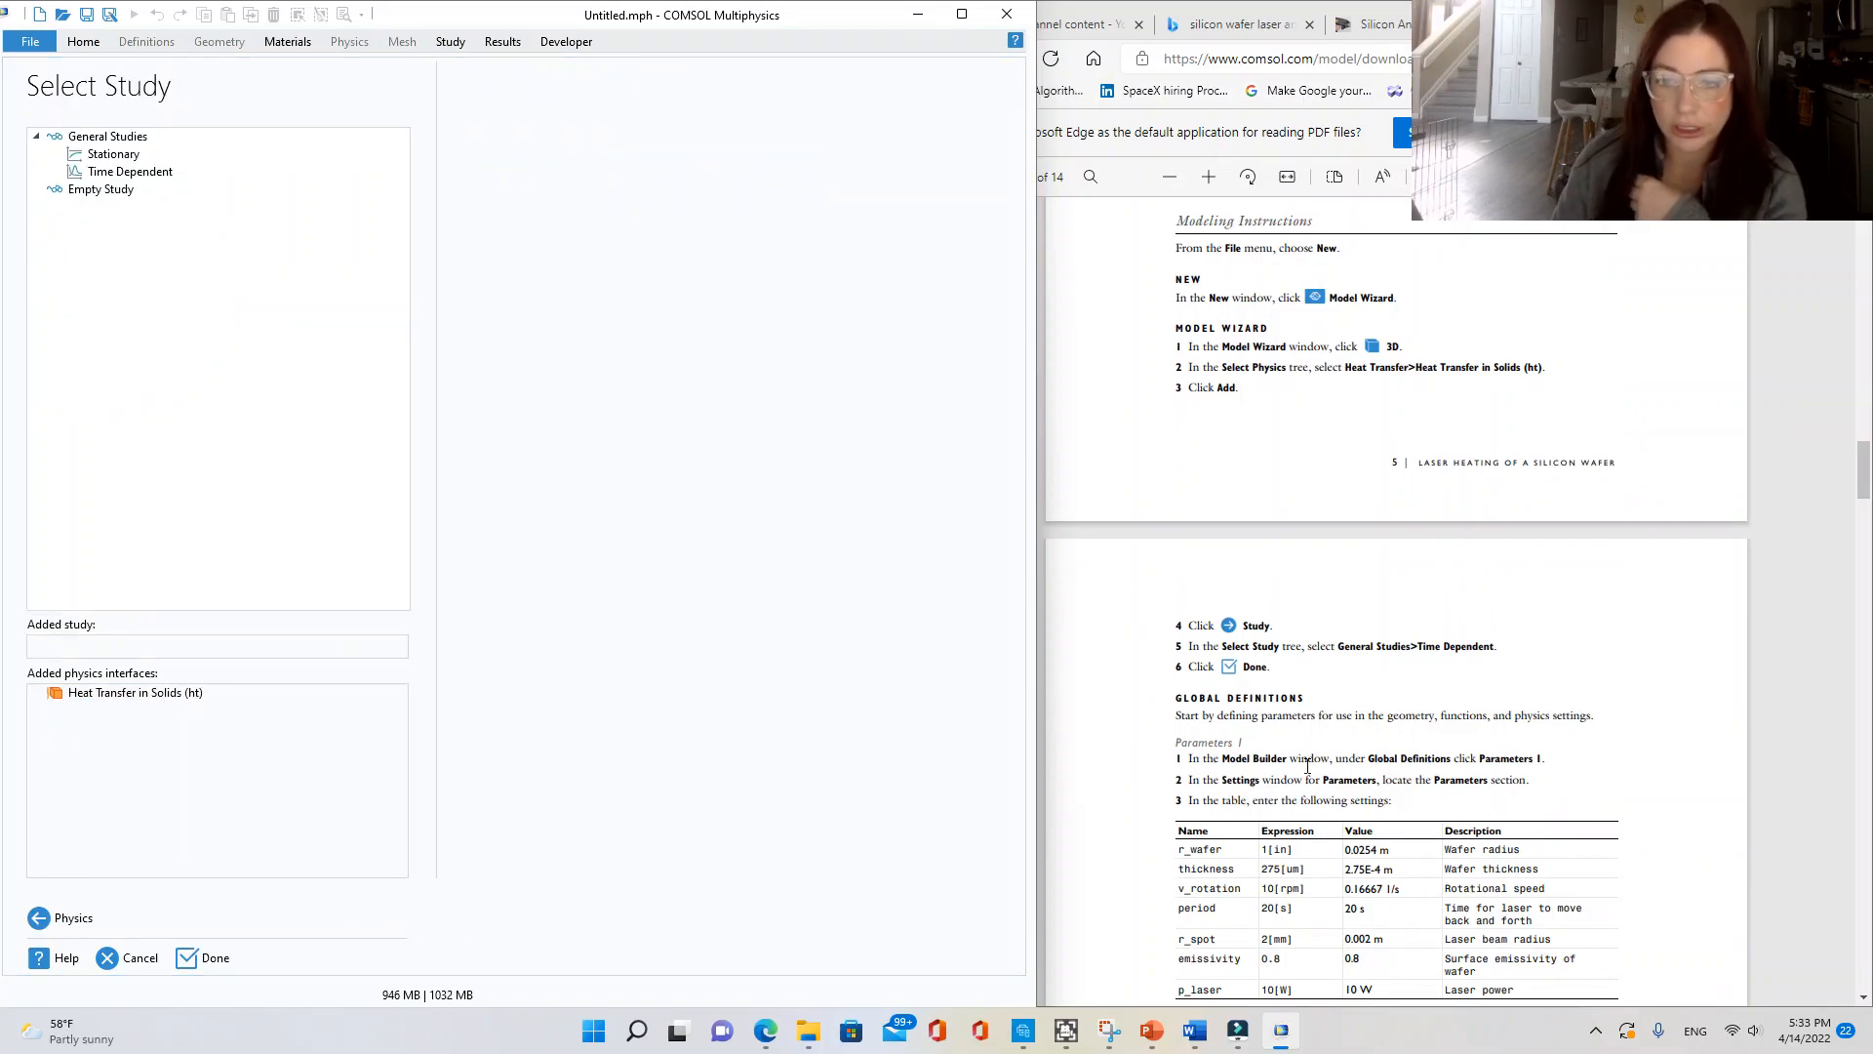
pyautogui.click(78, 174)
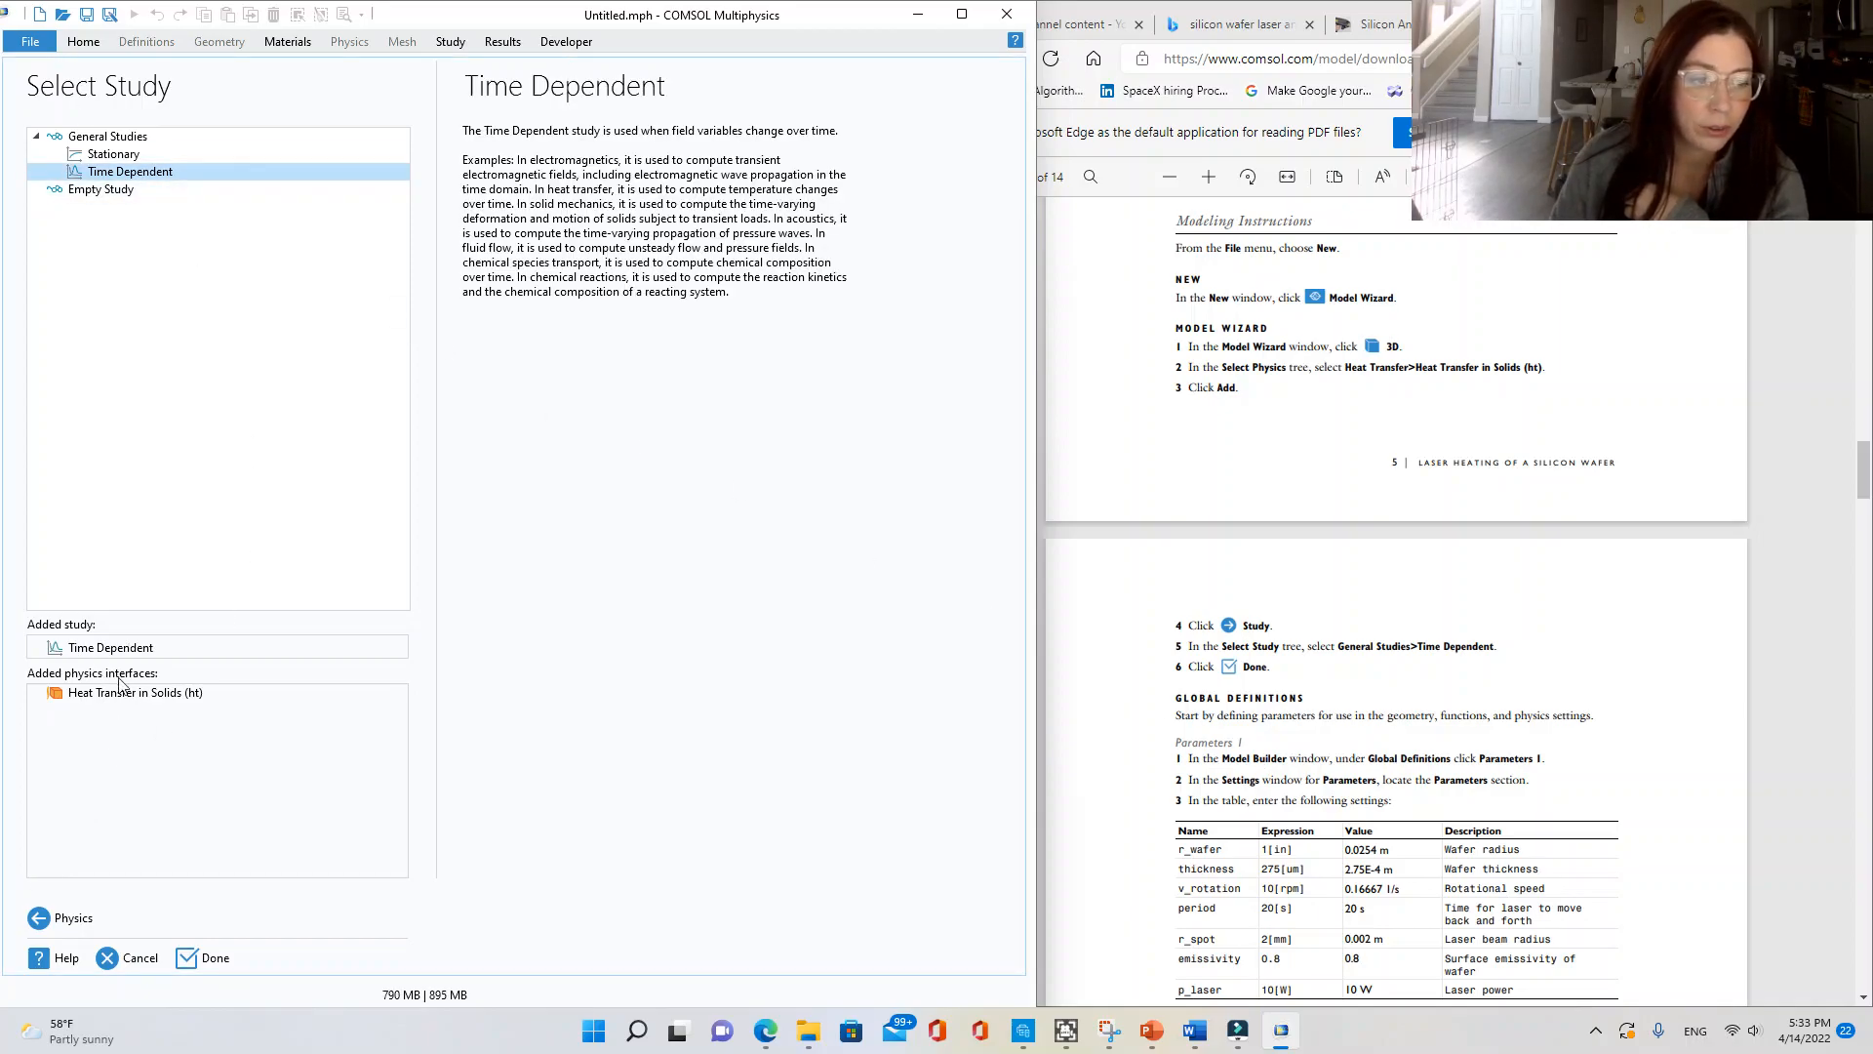
pyautogui.click(224, 964)
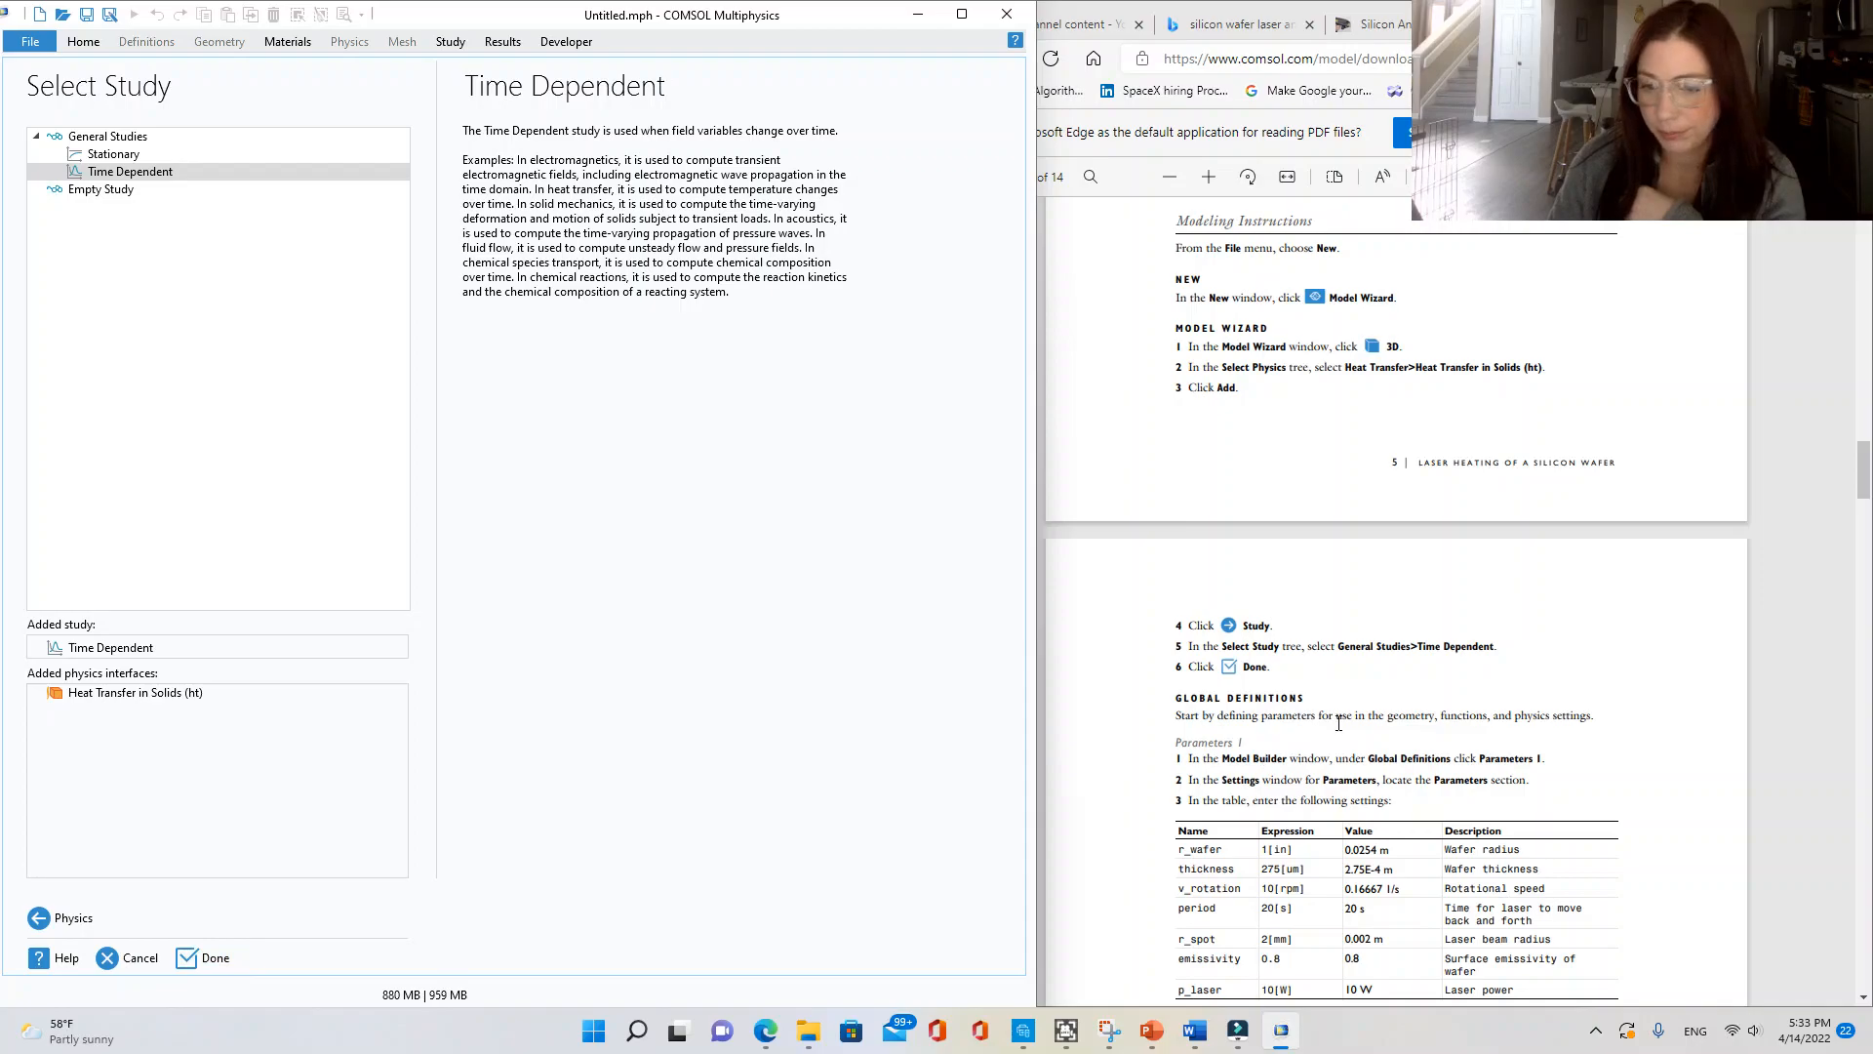
pyautogui.scroll(-4, 1330, 723)
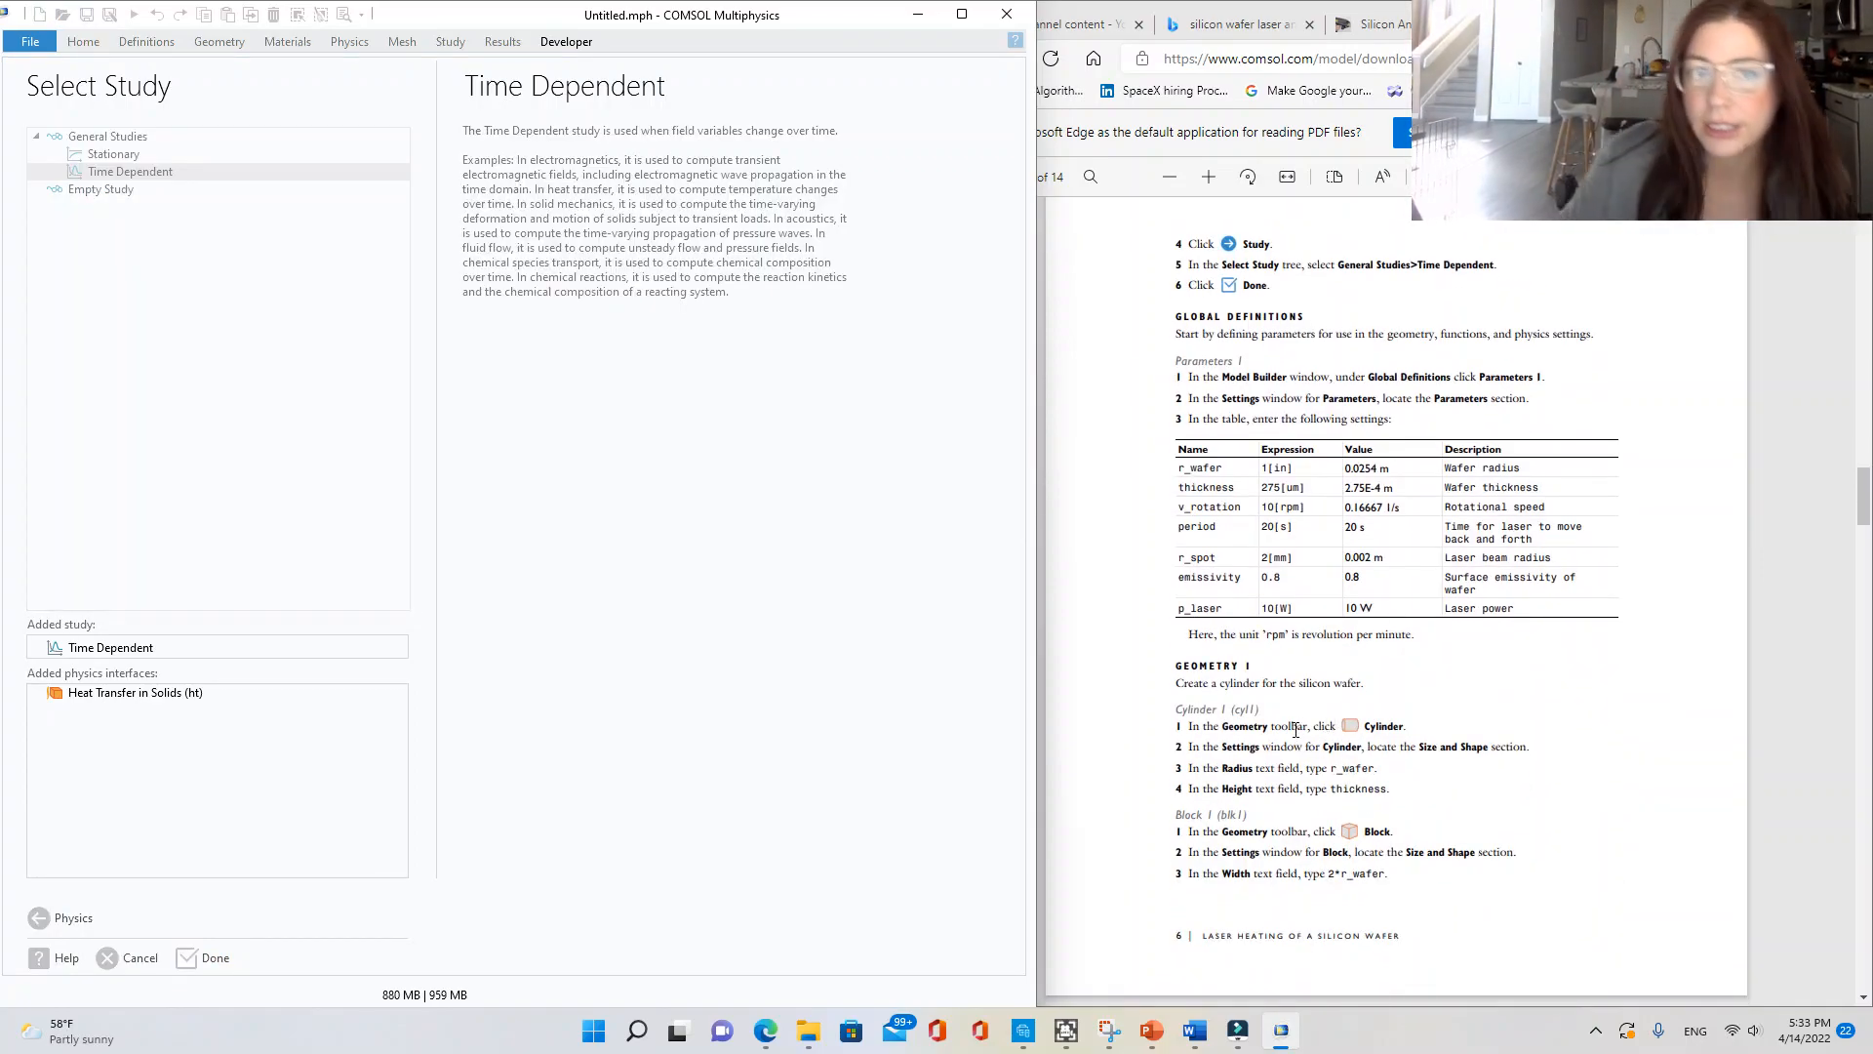
# - Widen COMSOL's panels, narrow the tutorial PDF beside it, and open Parameters 1
pyautogui.click(203, 957)
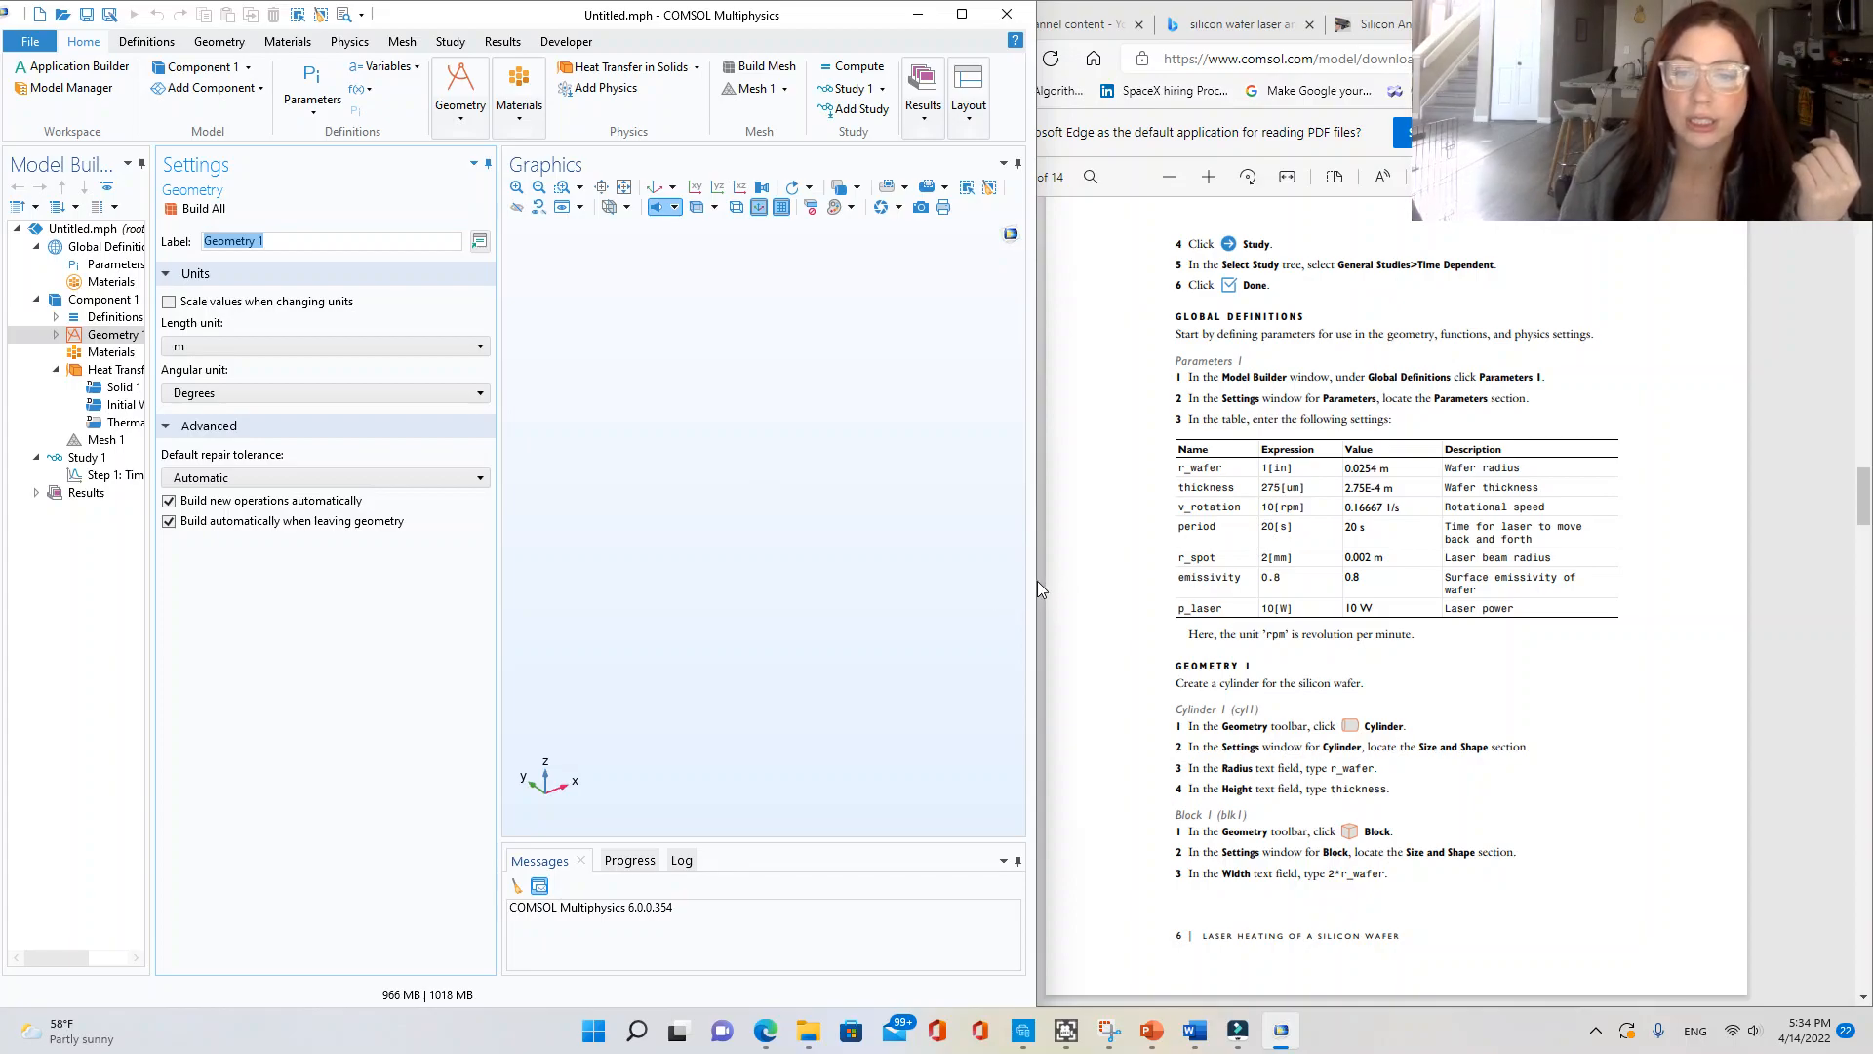
pyautogui.moveTo(1039, 581); pyautogui.dragTo(1408, 583)
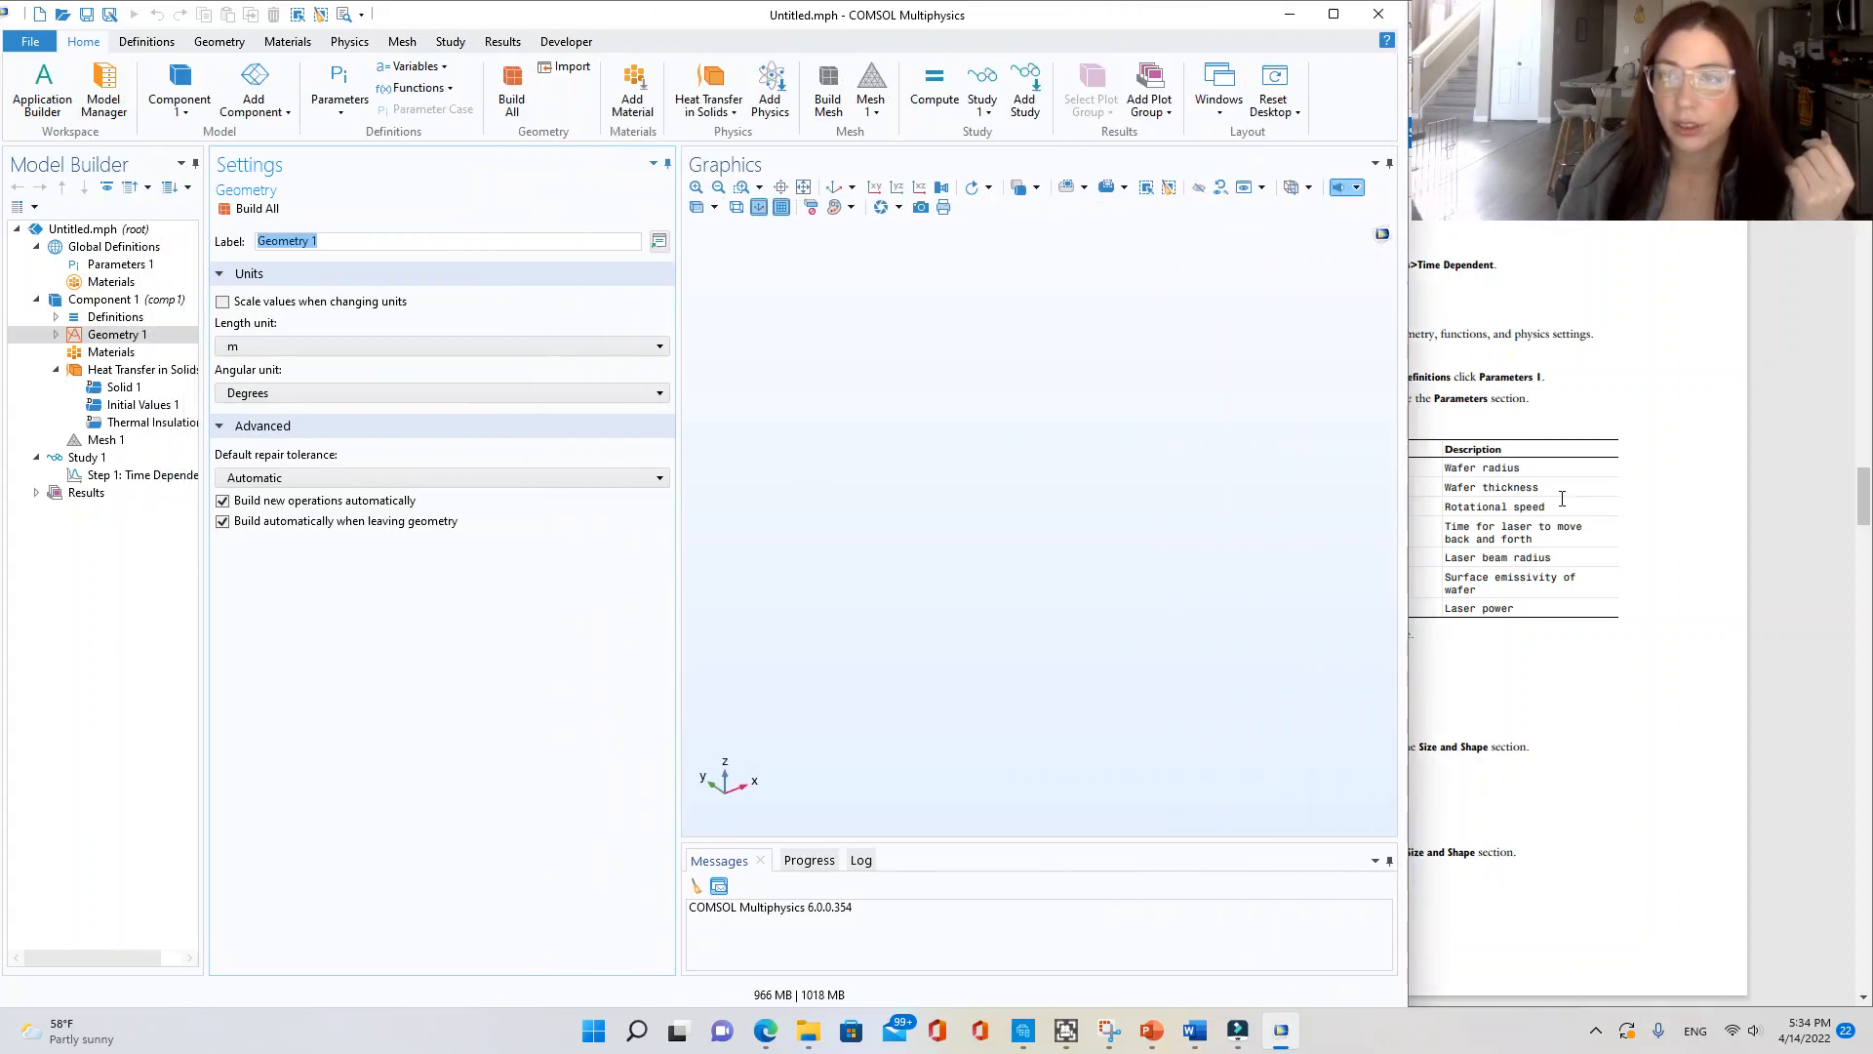
pyautogui.click(1552, 327)
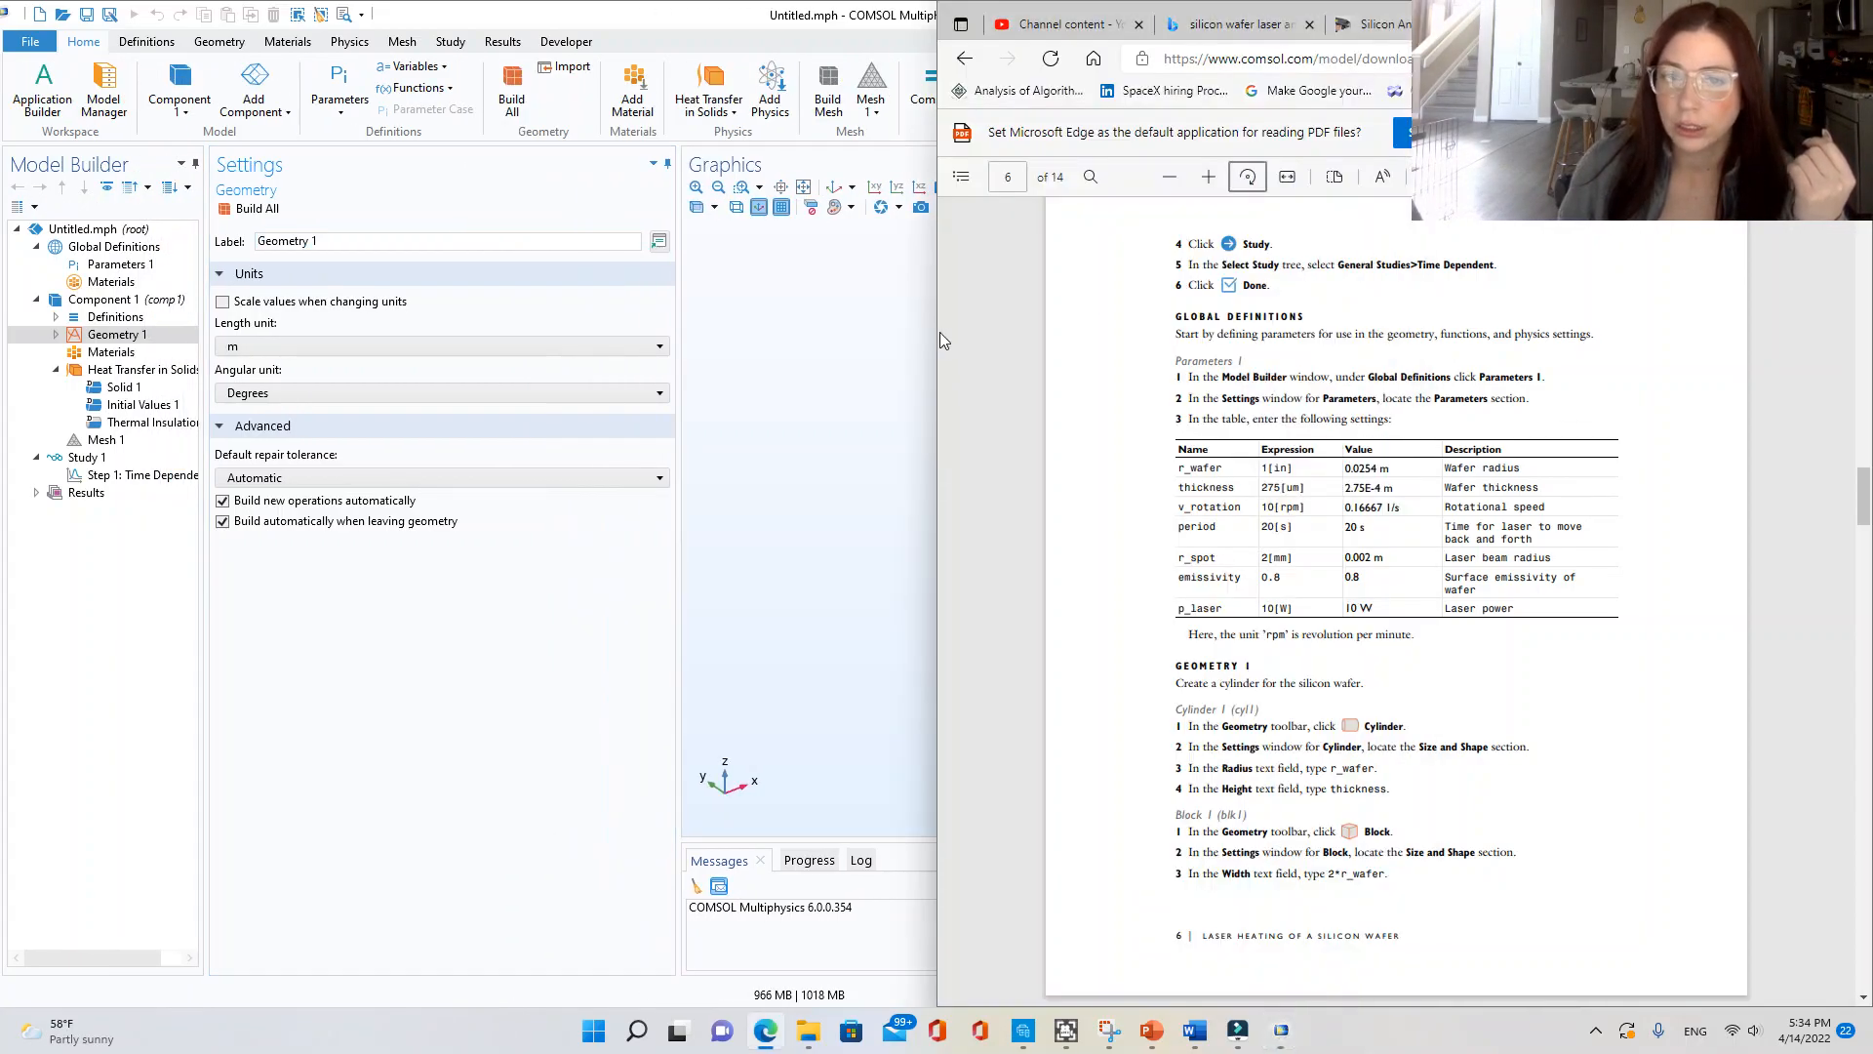
pyautogui.moveTo(941, 334); pyautogui.dragTo(1342, 310)
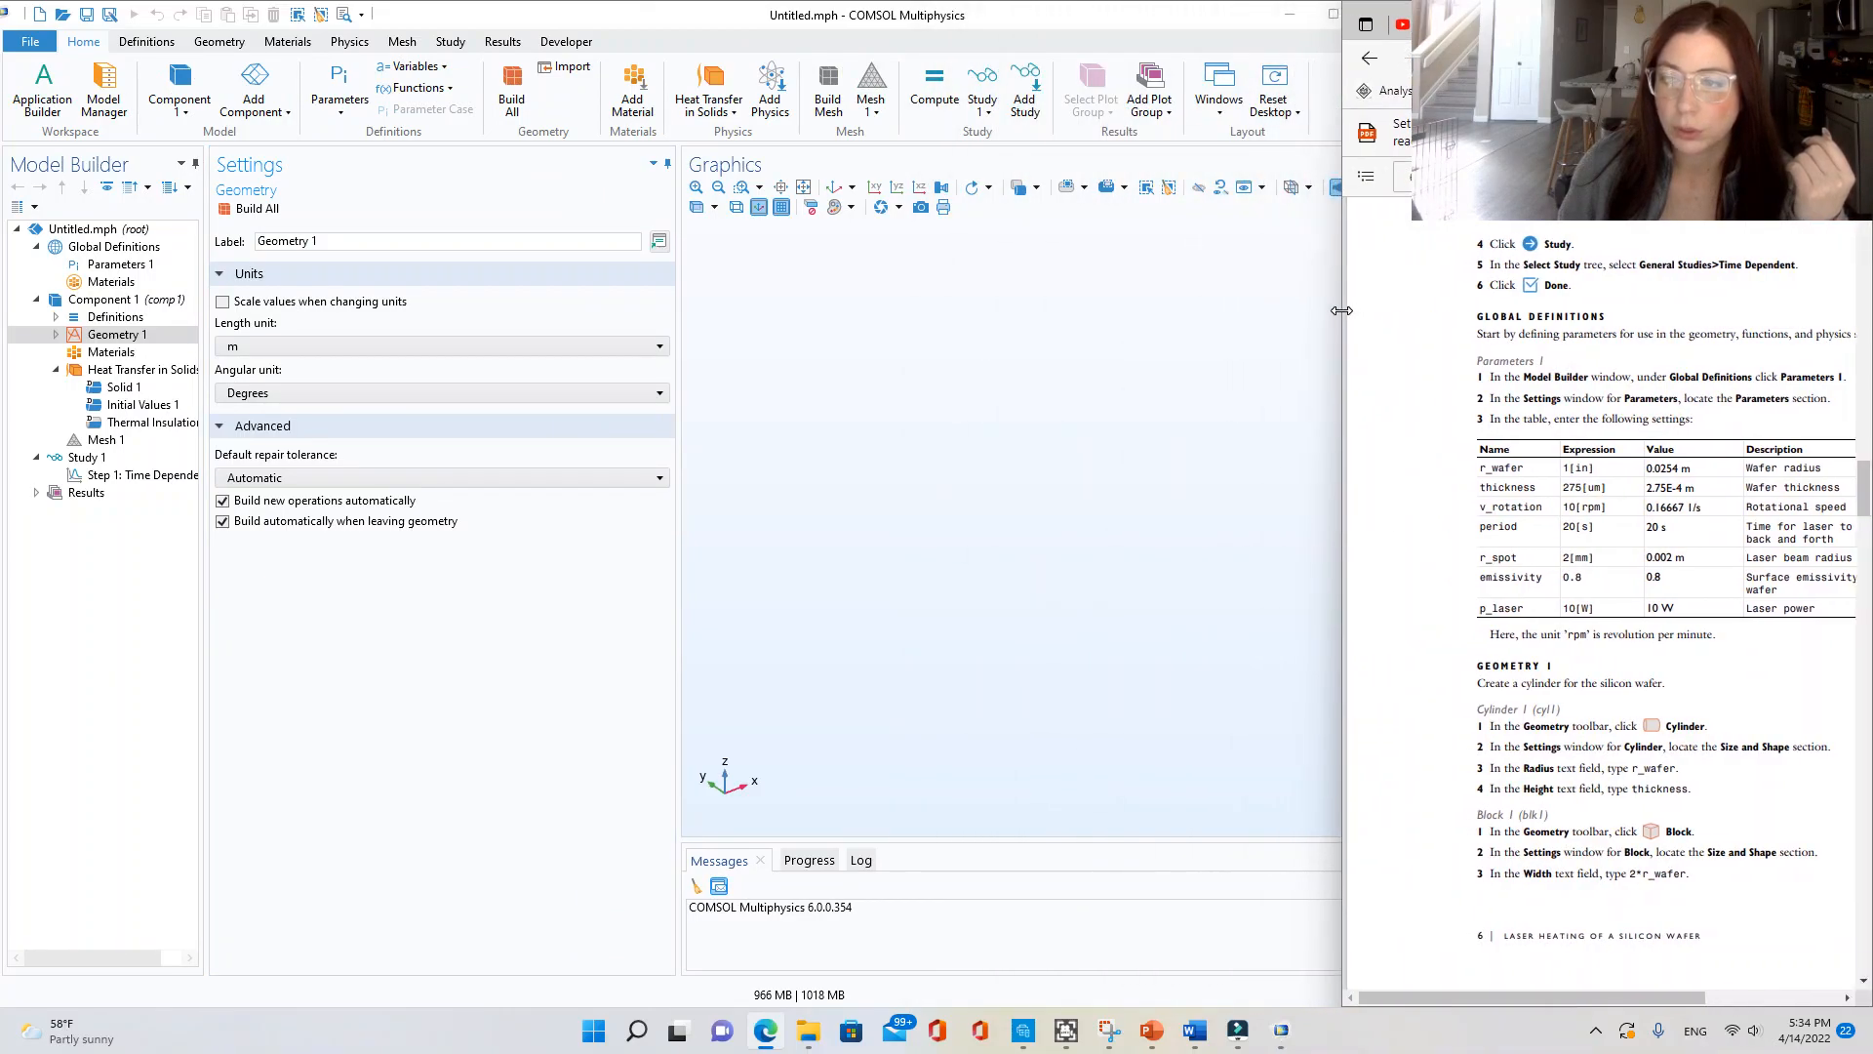
pyautogui.hscroll(3, 1617, 1012)
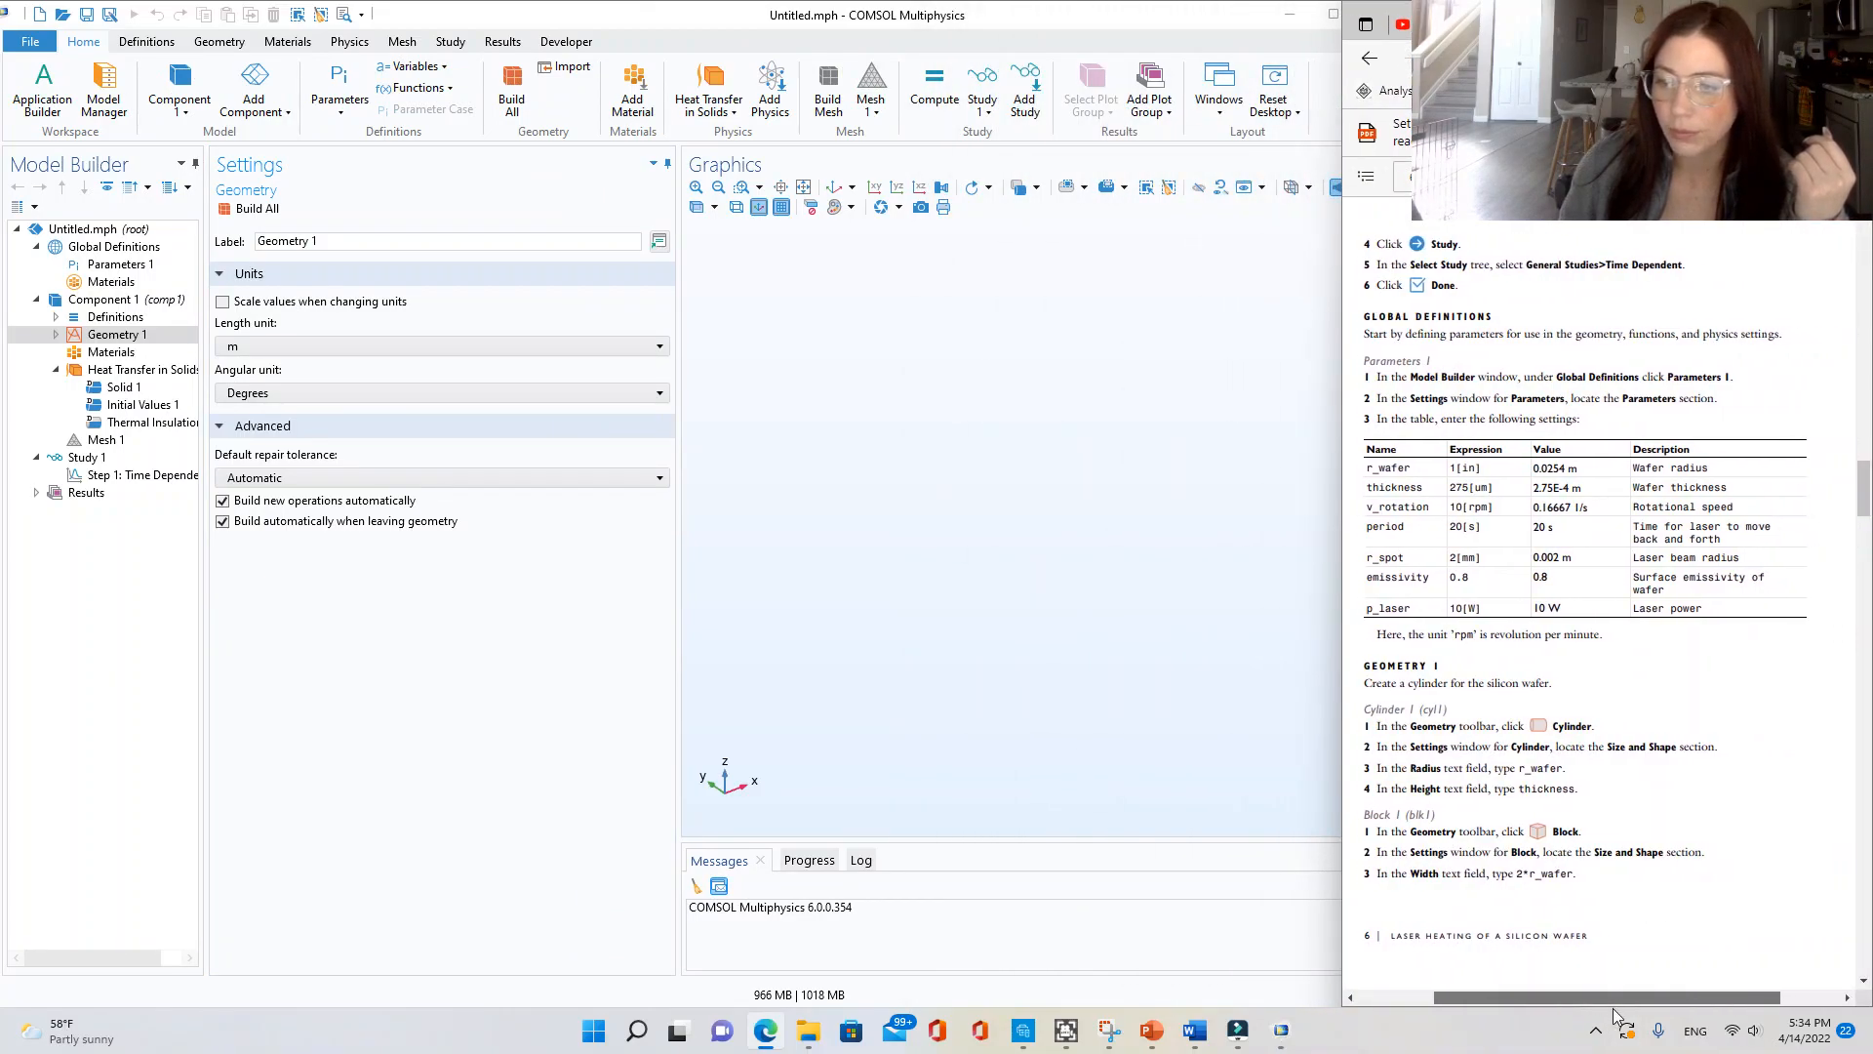
pyautogui.click(116, 264)
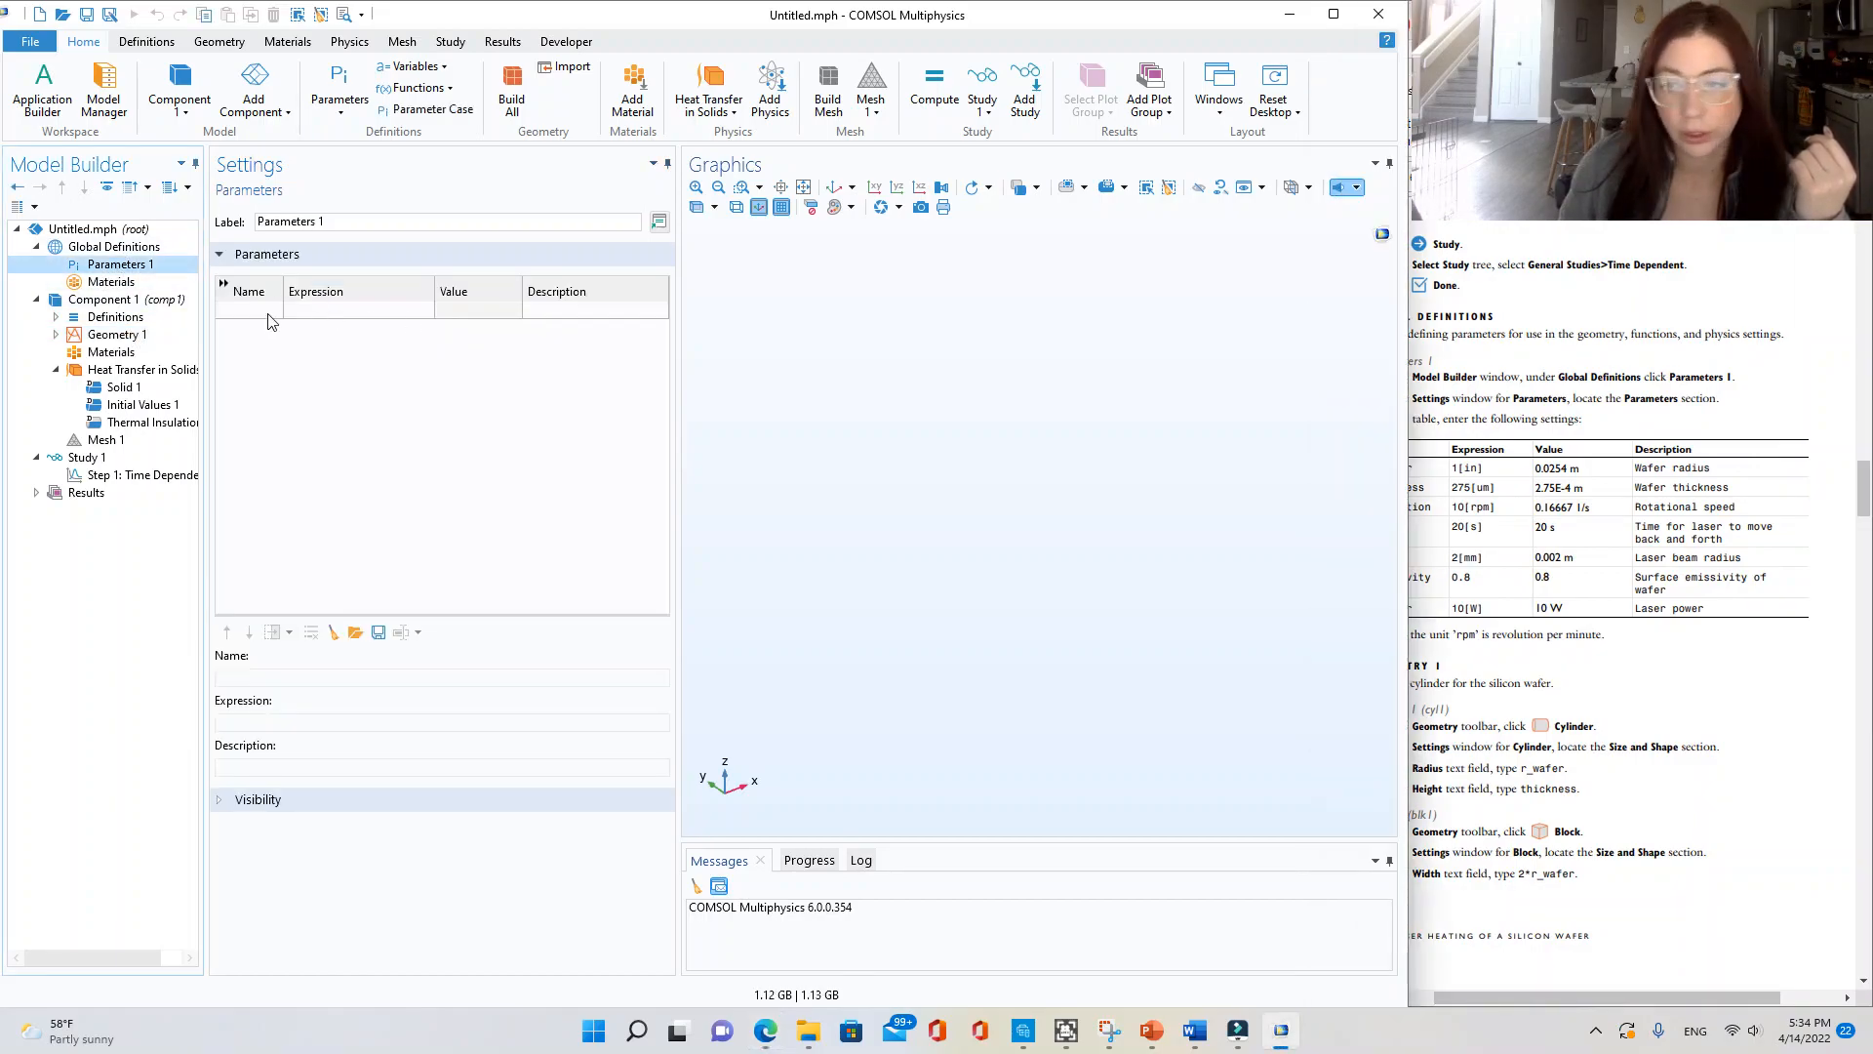
# - Add parameter r_wafer = 1[in] described as 'wafer radius'
pyautogui.click(1579, 997)
pyautogui.moveTo(1581, 1000); pyautogui.dragTo(1542, 1000)
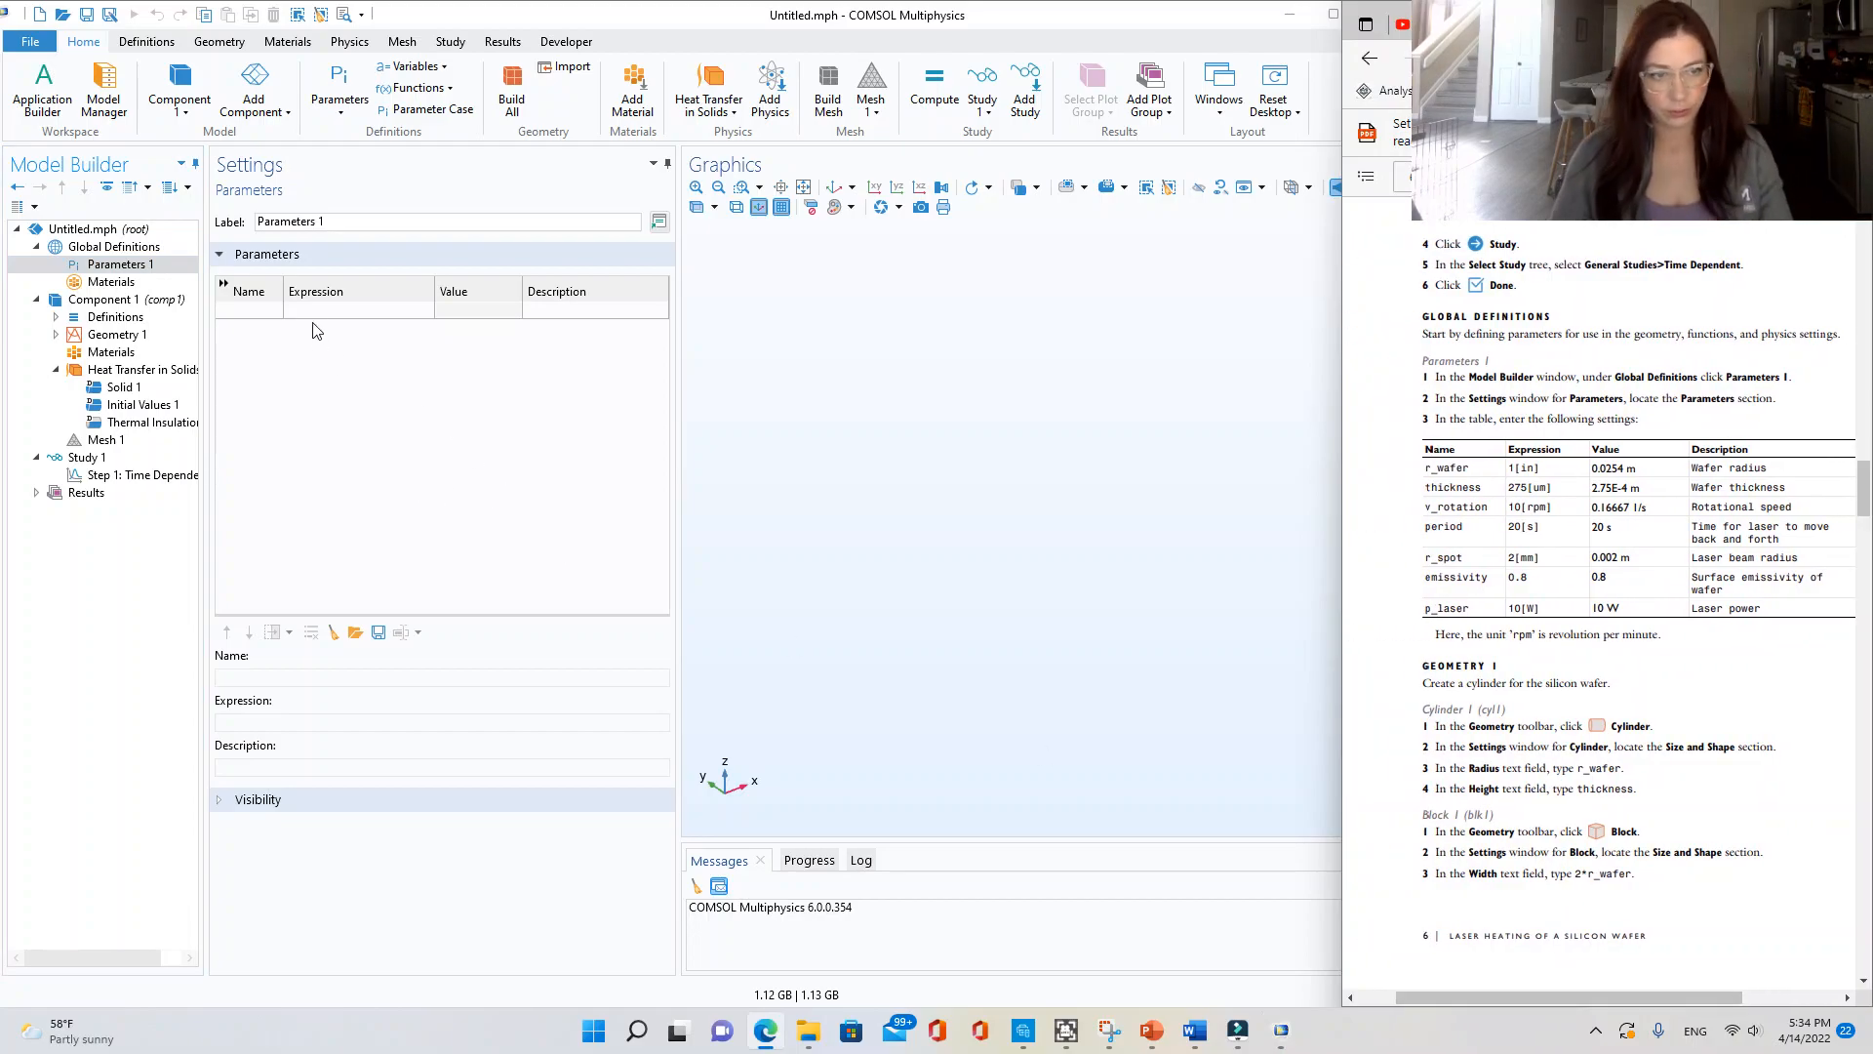
pyautogui.click(262, 326)
pyautogui.write('r')
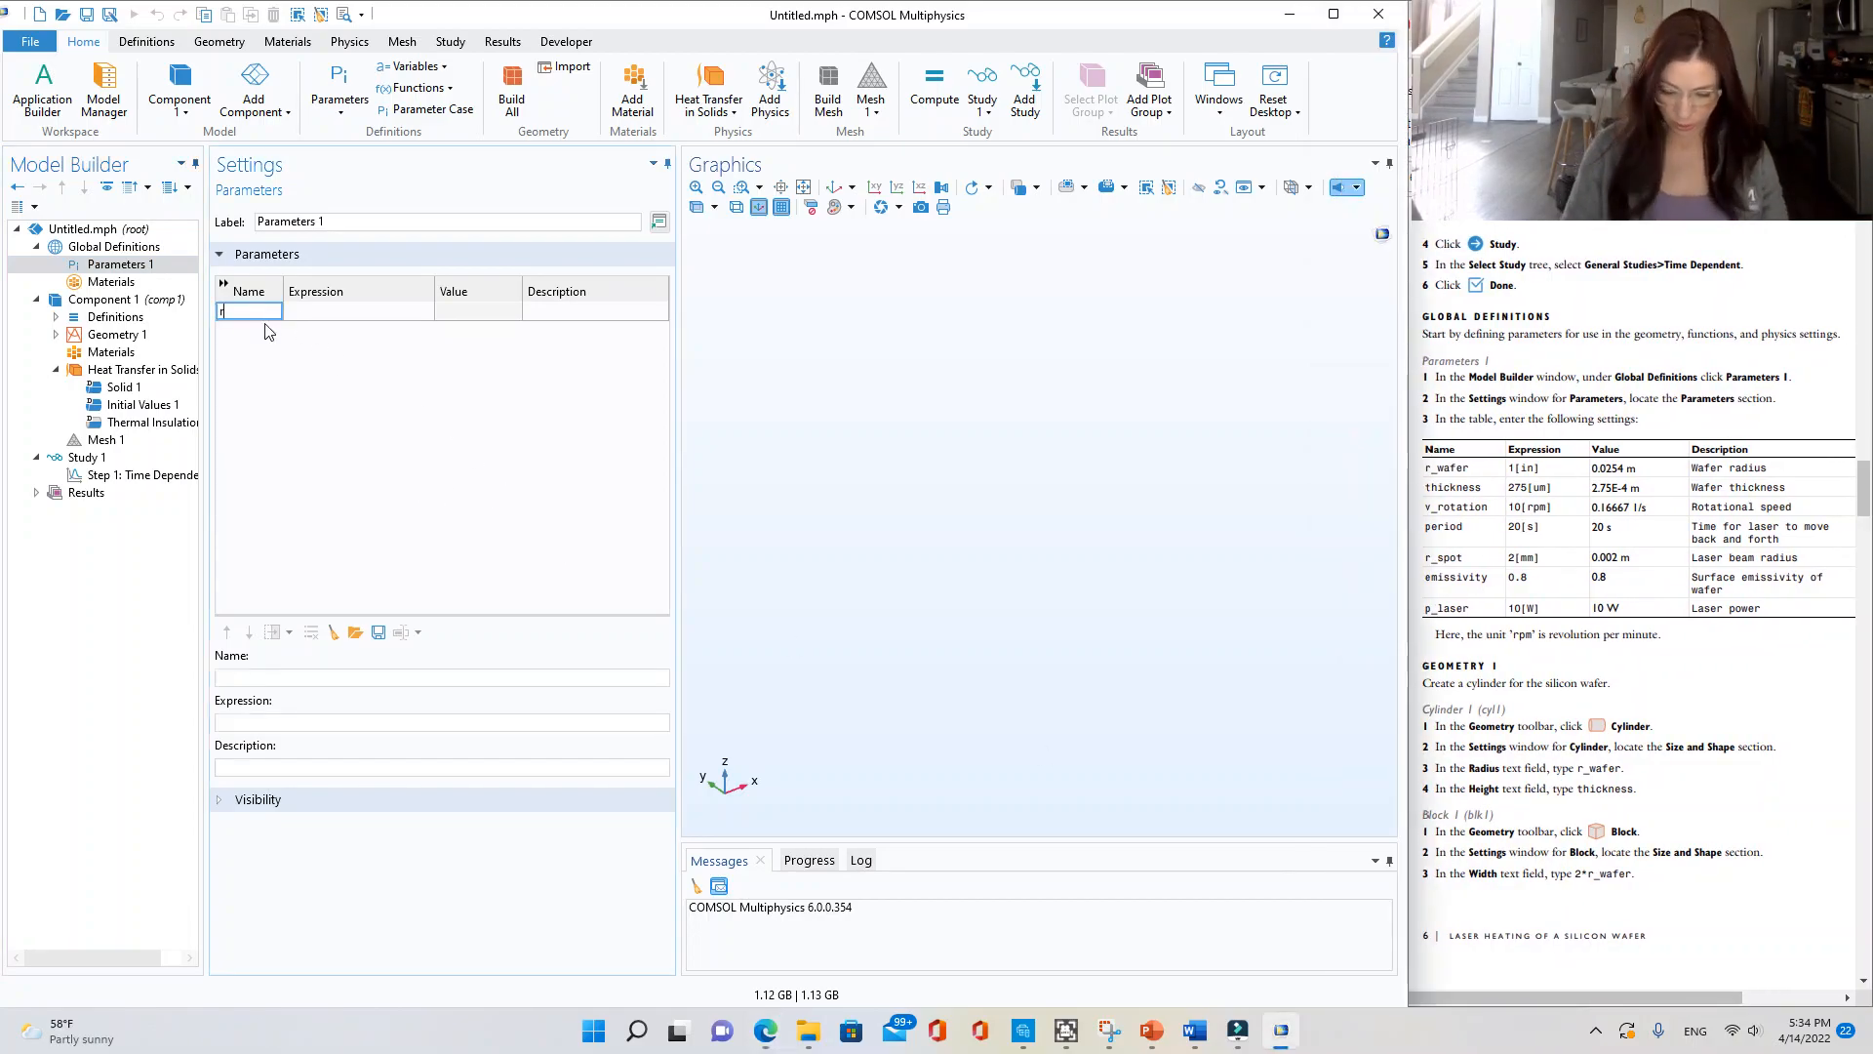
pyautogui.write('_wa')
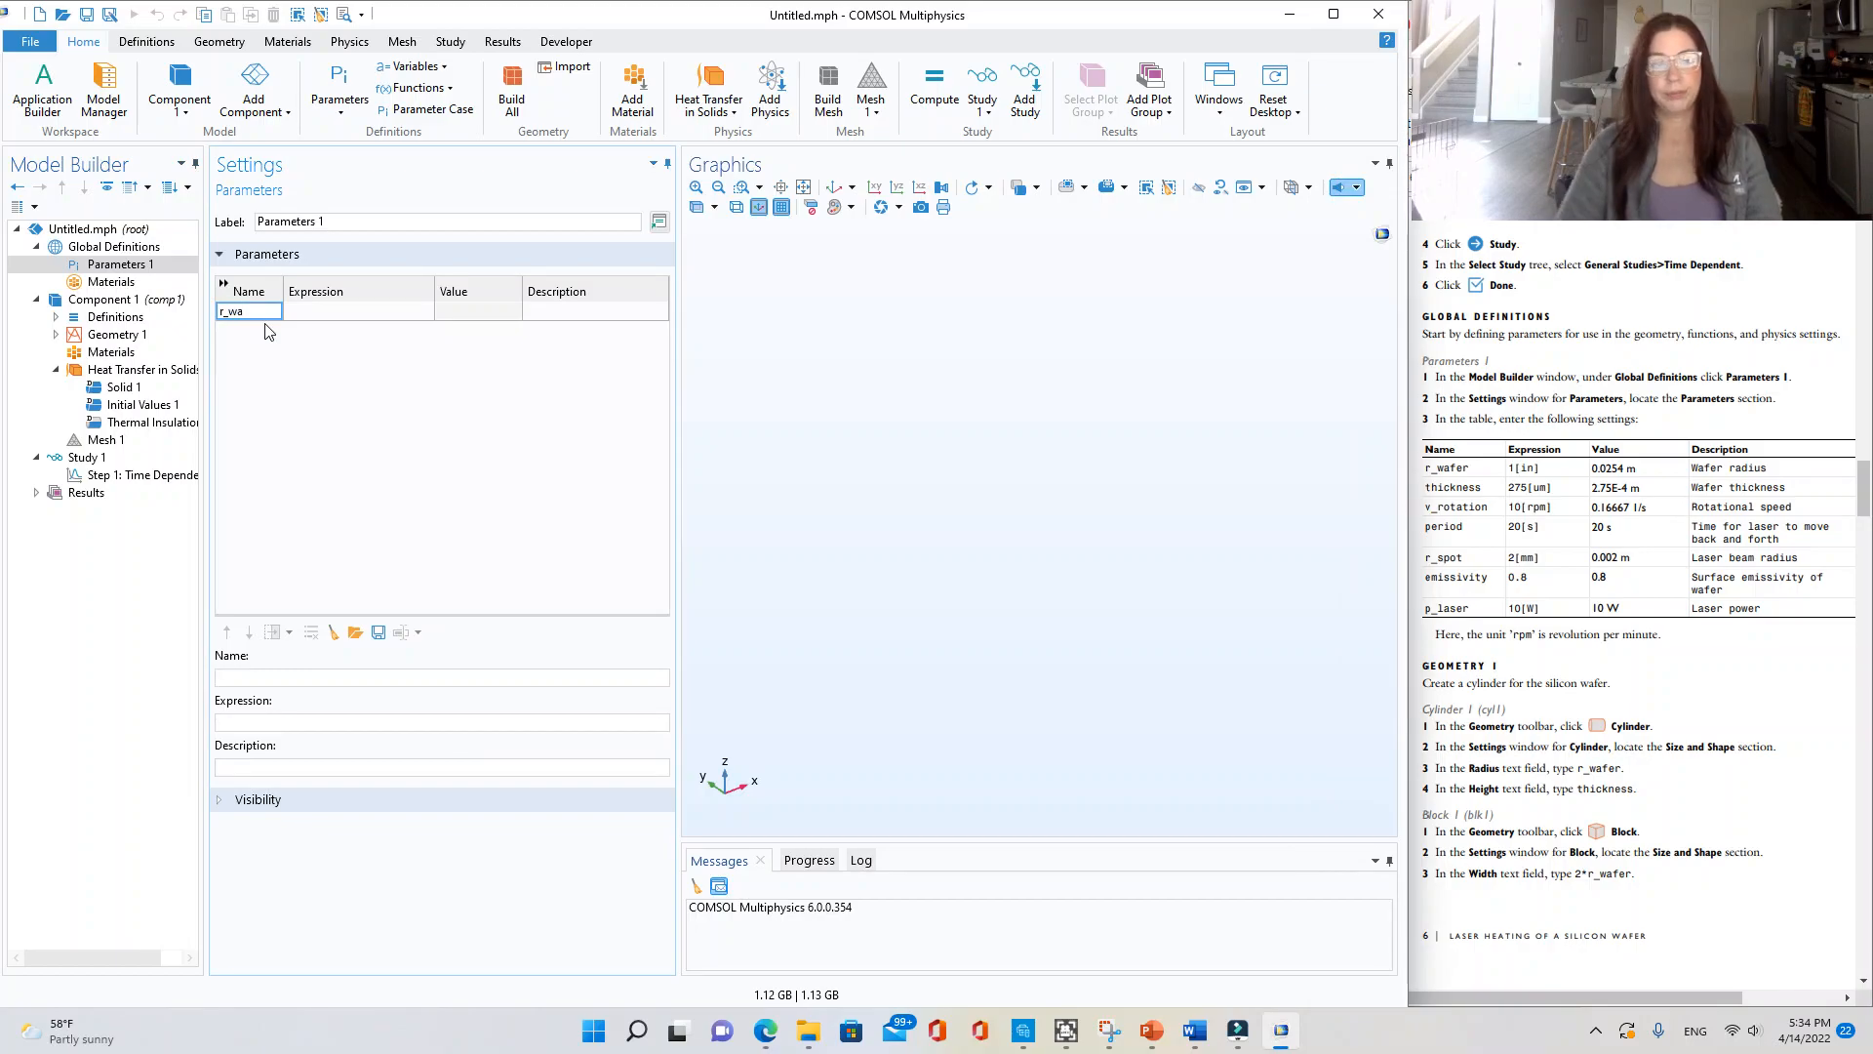
pyautogui.write('fer')
pyautogui.press('Tab')
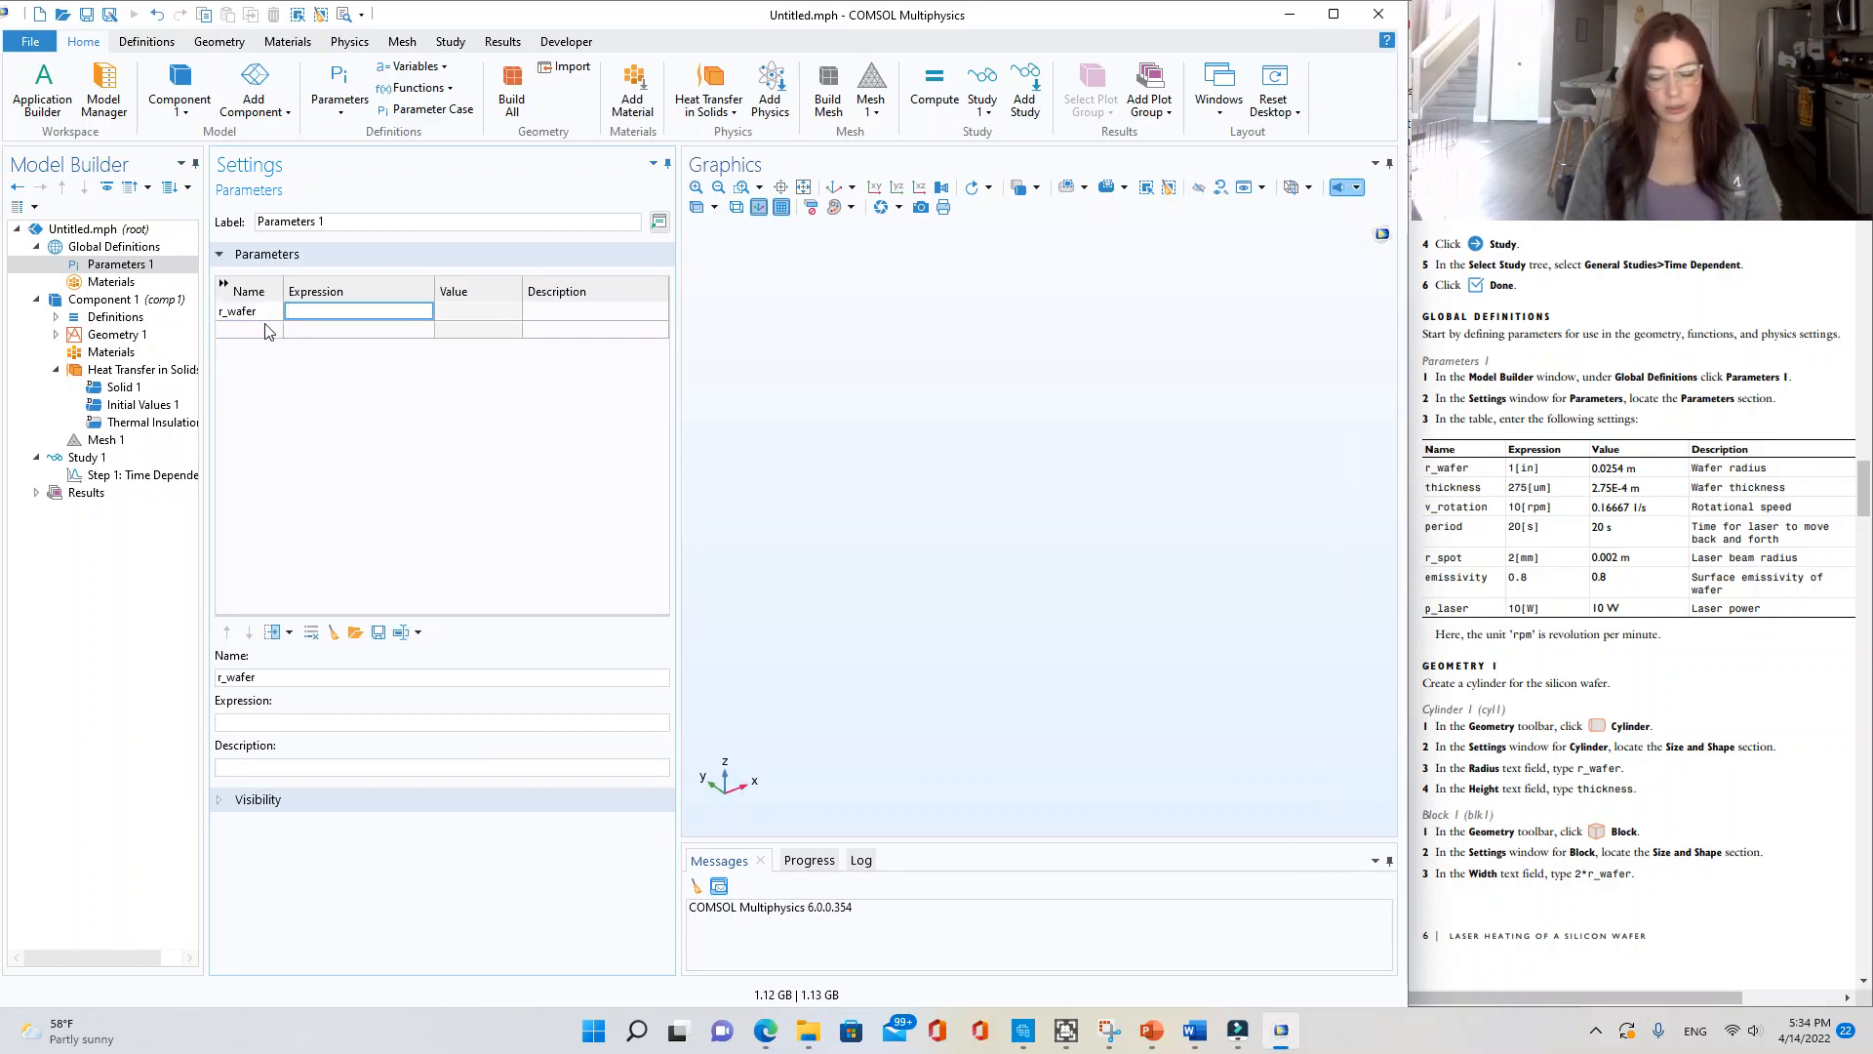
pyautogui.write('1[in')
pyautogui.press('Tab')
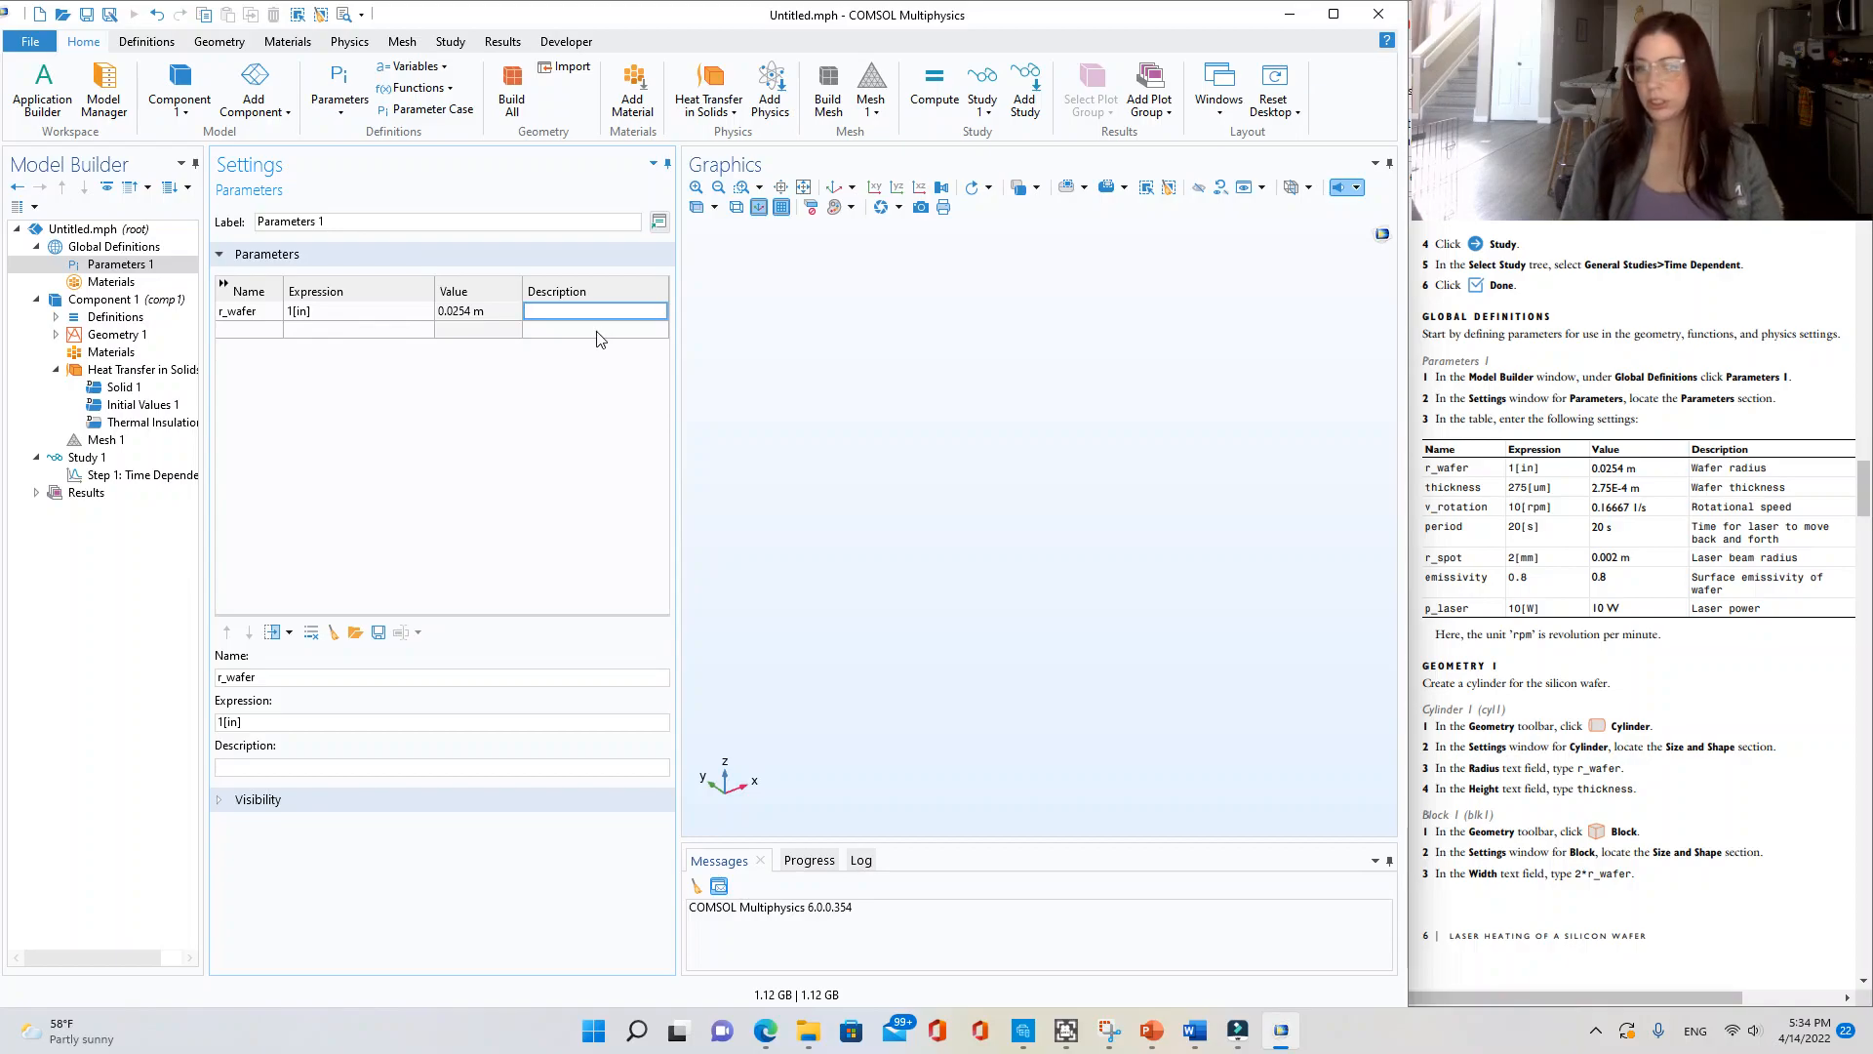
pyautogui.write('wafer r')
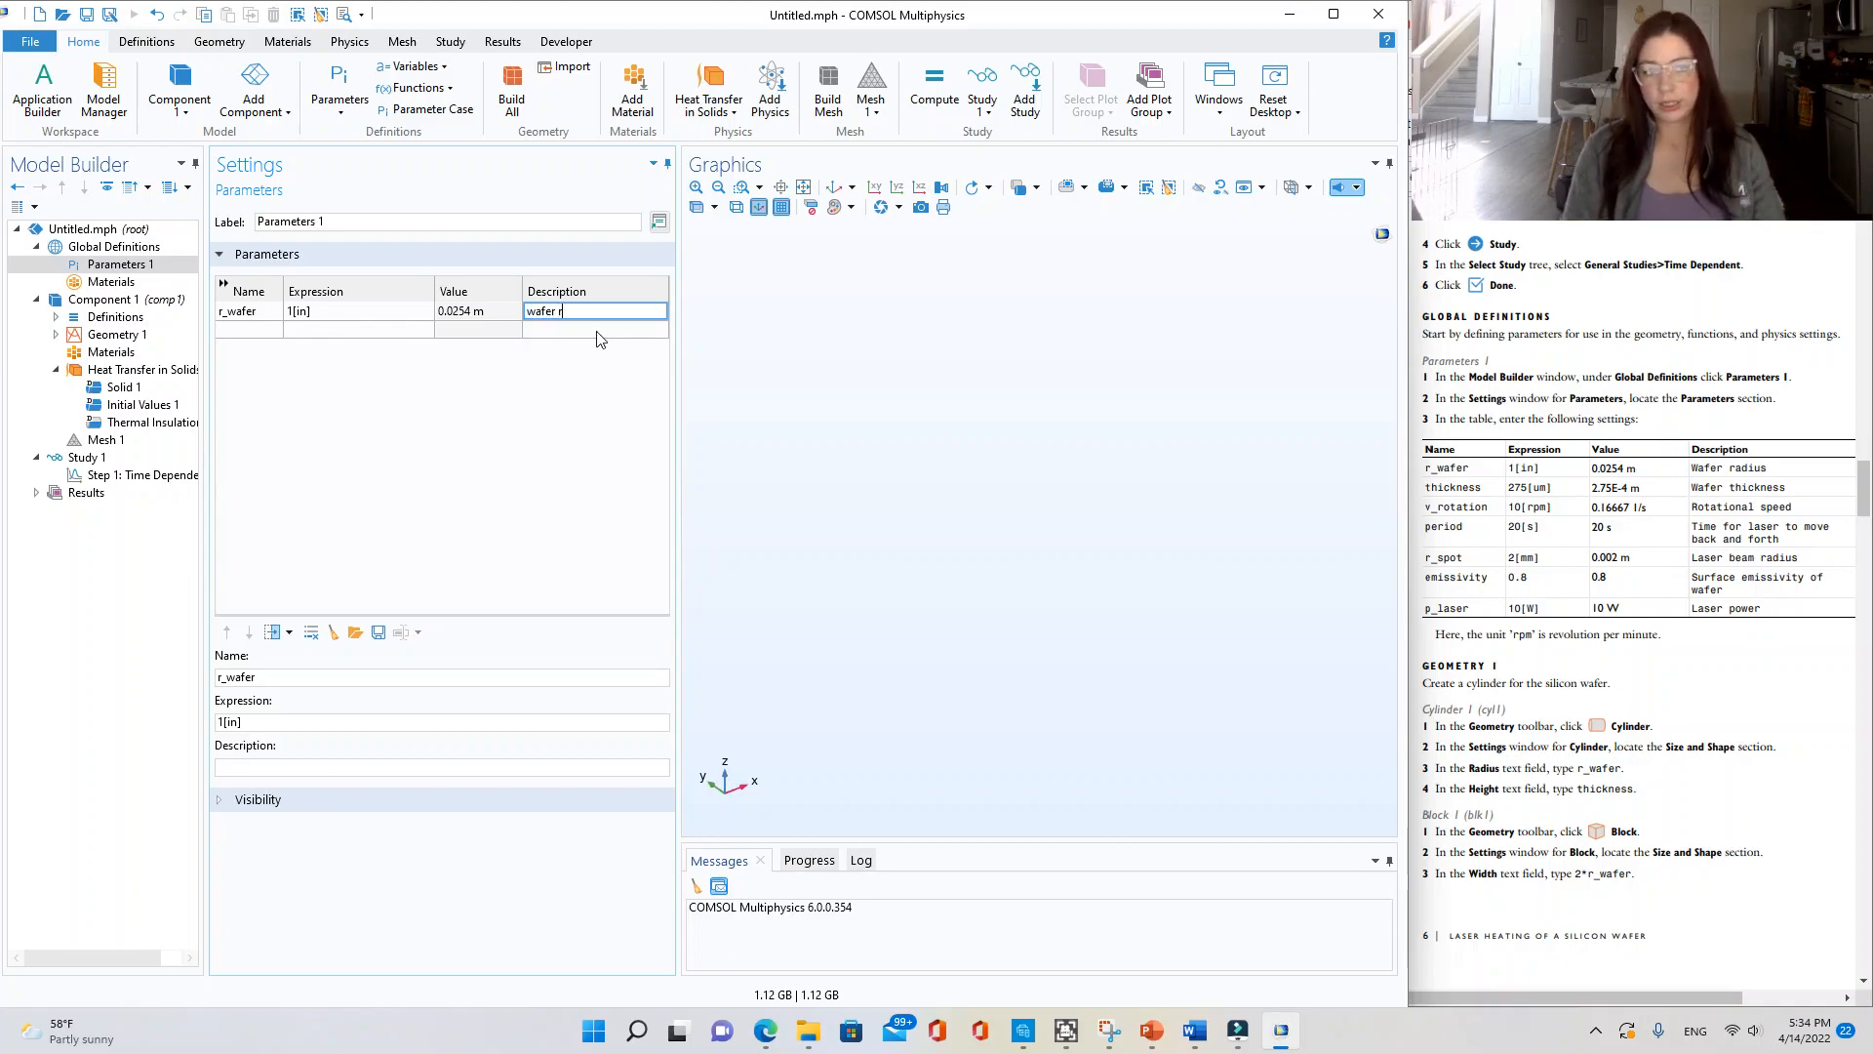
pyautogui.write('adiu')
pyautogui.press('Tab')
pyautogui.click(610, 311)
pyautogui.click(610, 310)
pyautogui.write('s')
# - Add parameter thickness = 275[um] described as 'wafer thickness'
pyautogui.click(233, 329)
pyautogui.write('thickness')
pyautogui.press('Tab')
pyautogui.write('275[um]=')
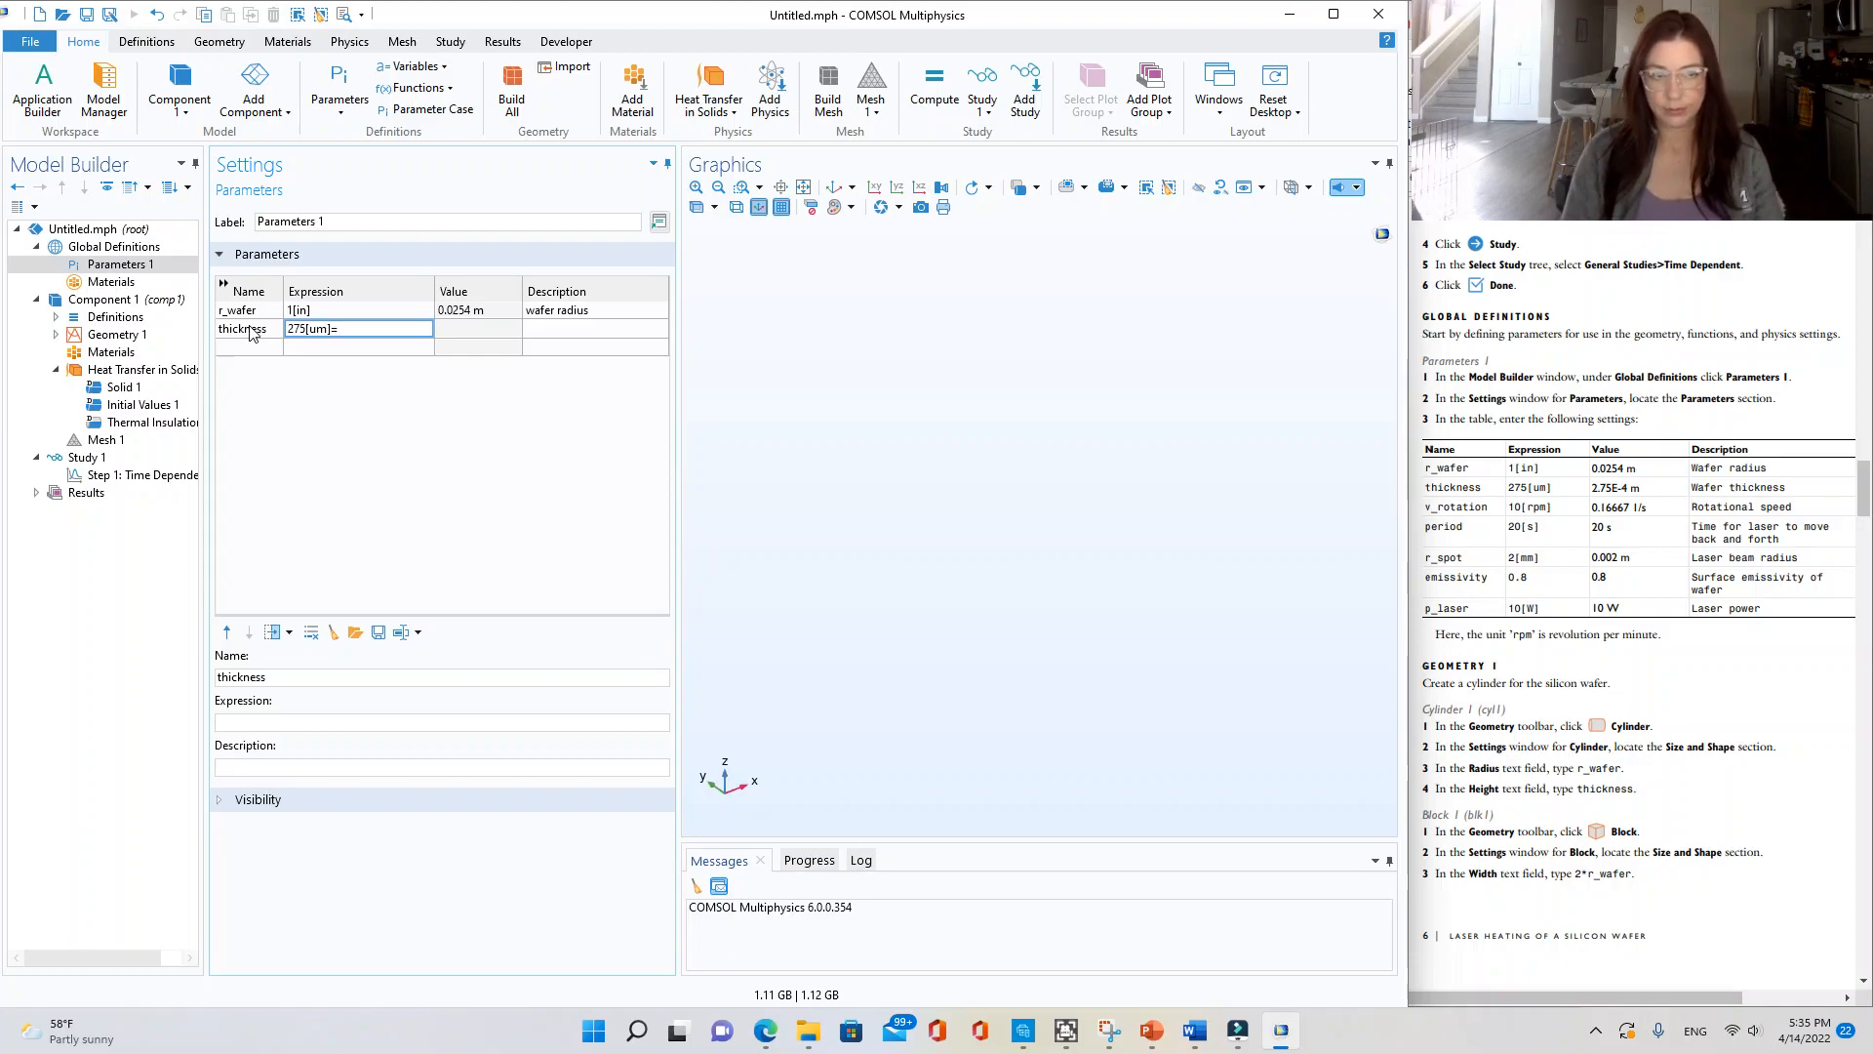
pyautogui.press('BackSpace')
pyautogui.press('Tab')
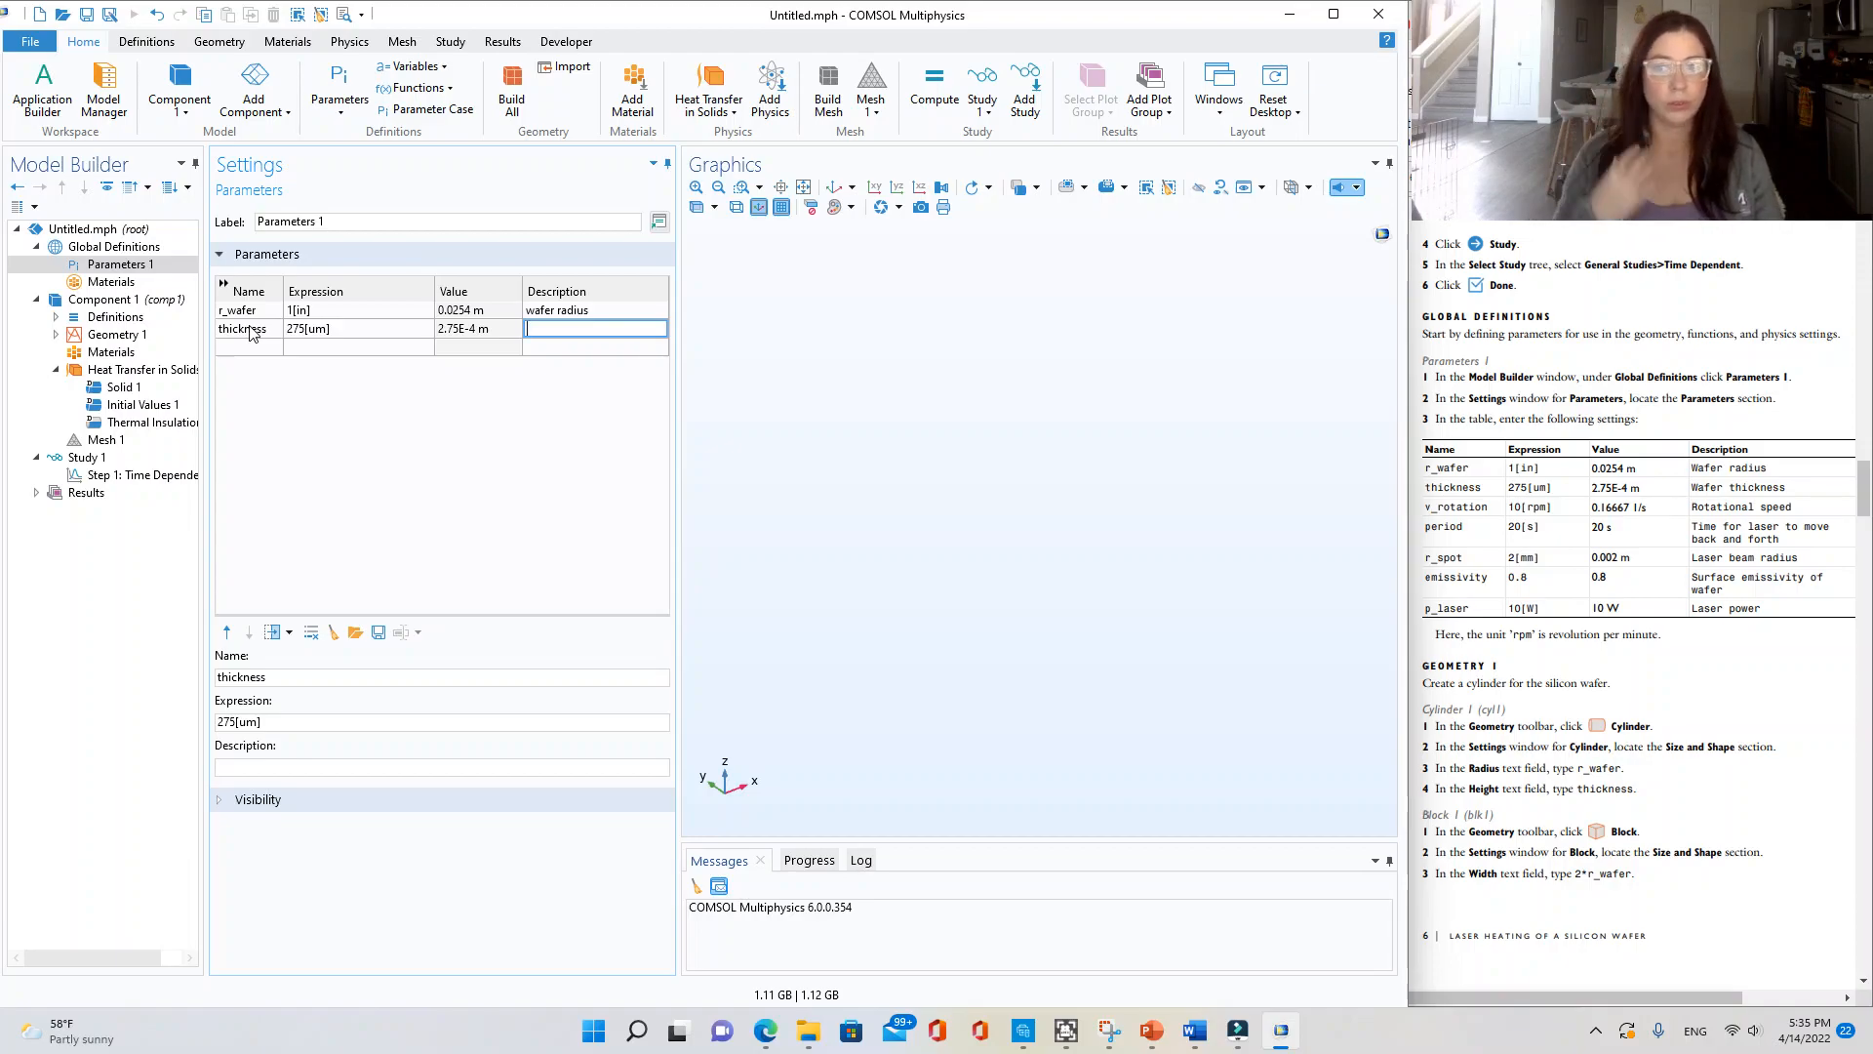
pyautogui.write('wafer')
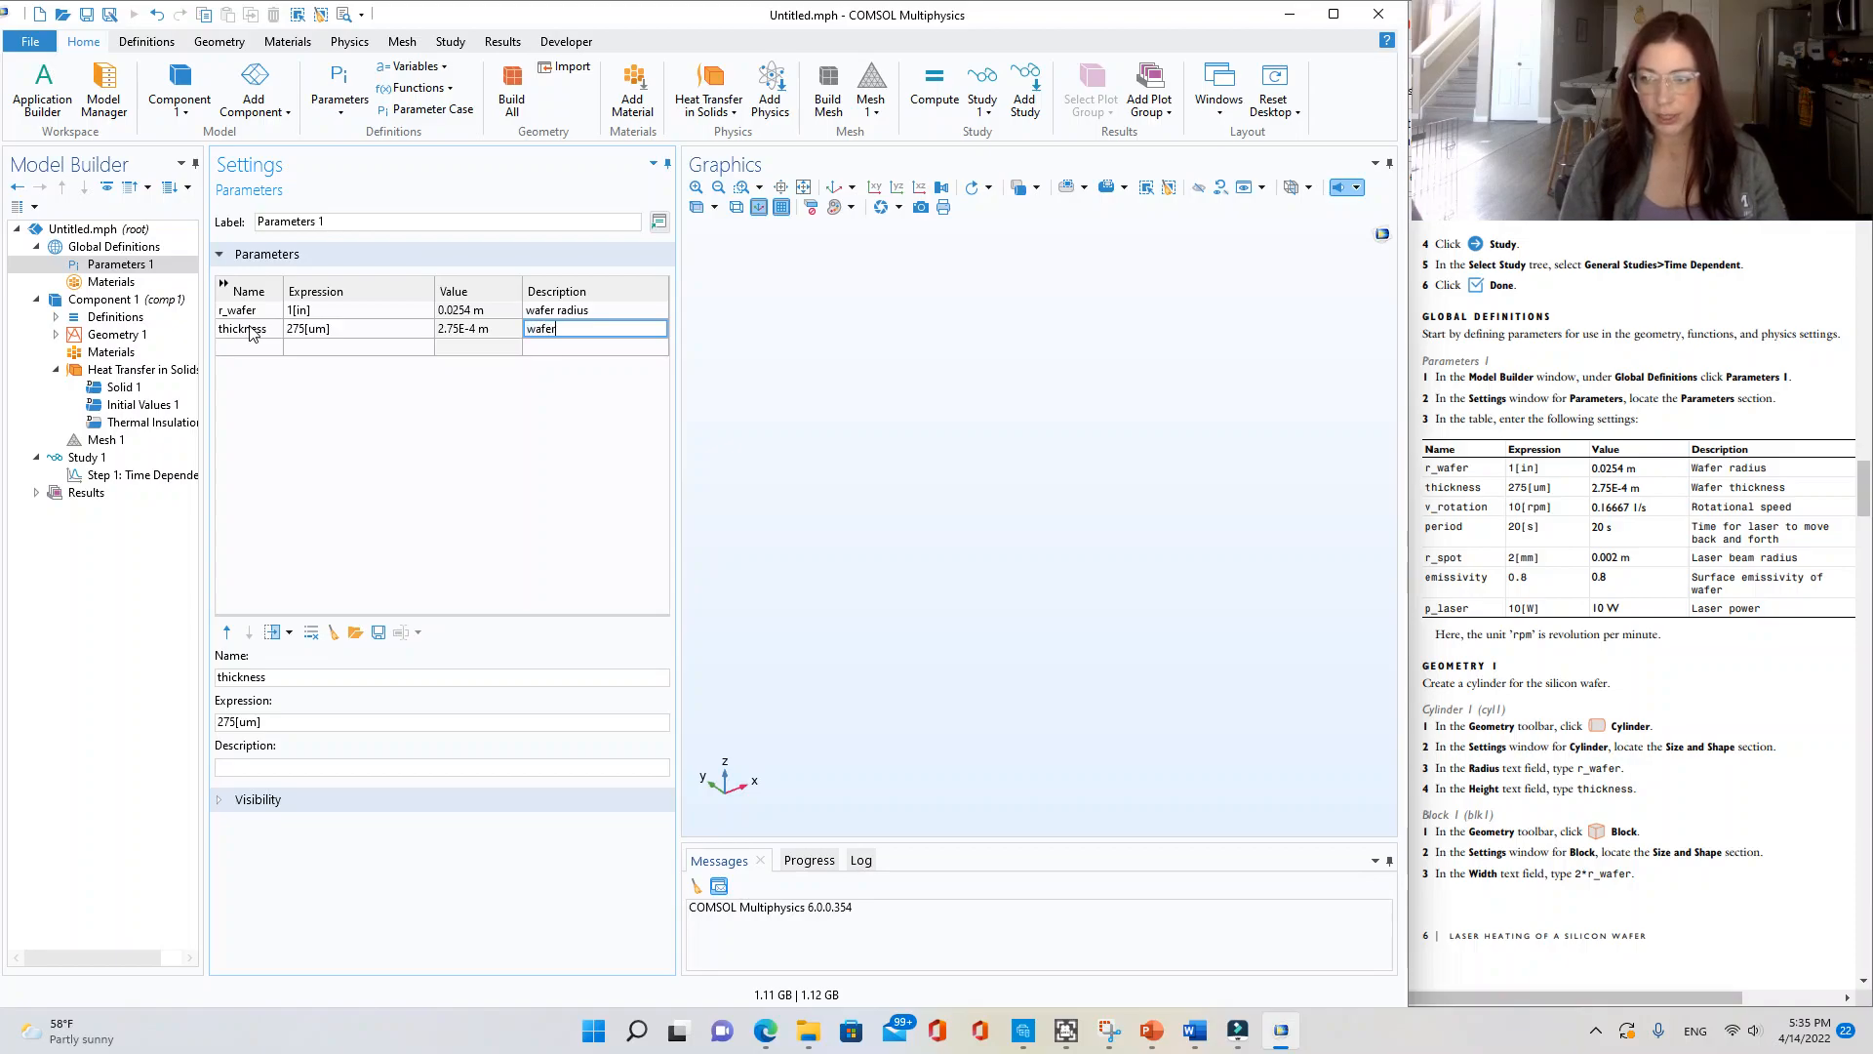
pyautogui.write(' thickness')
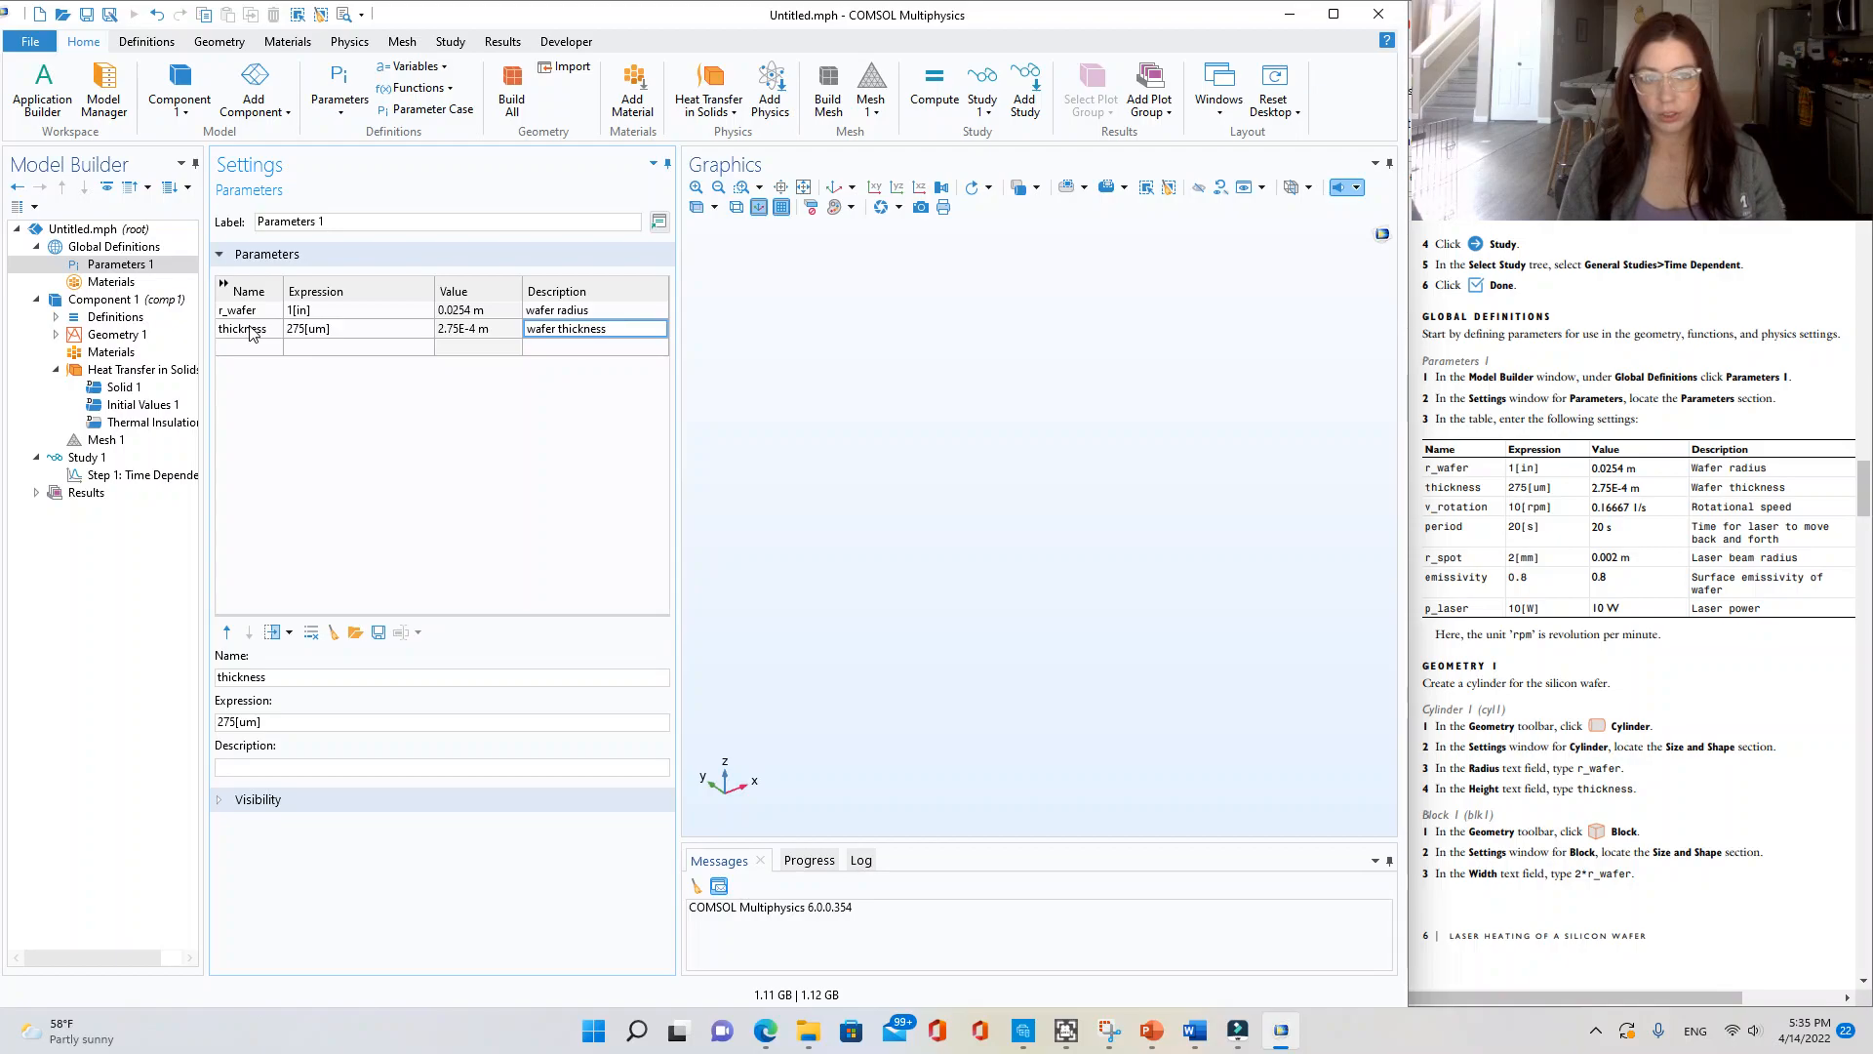
pyautogui.press('Tab')
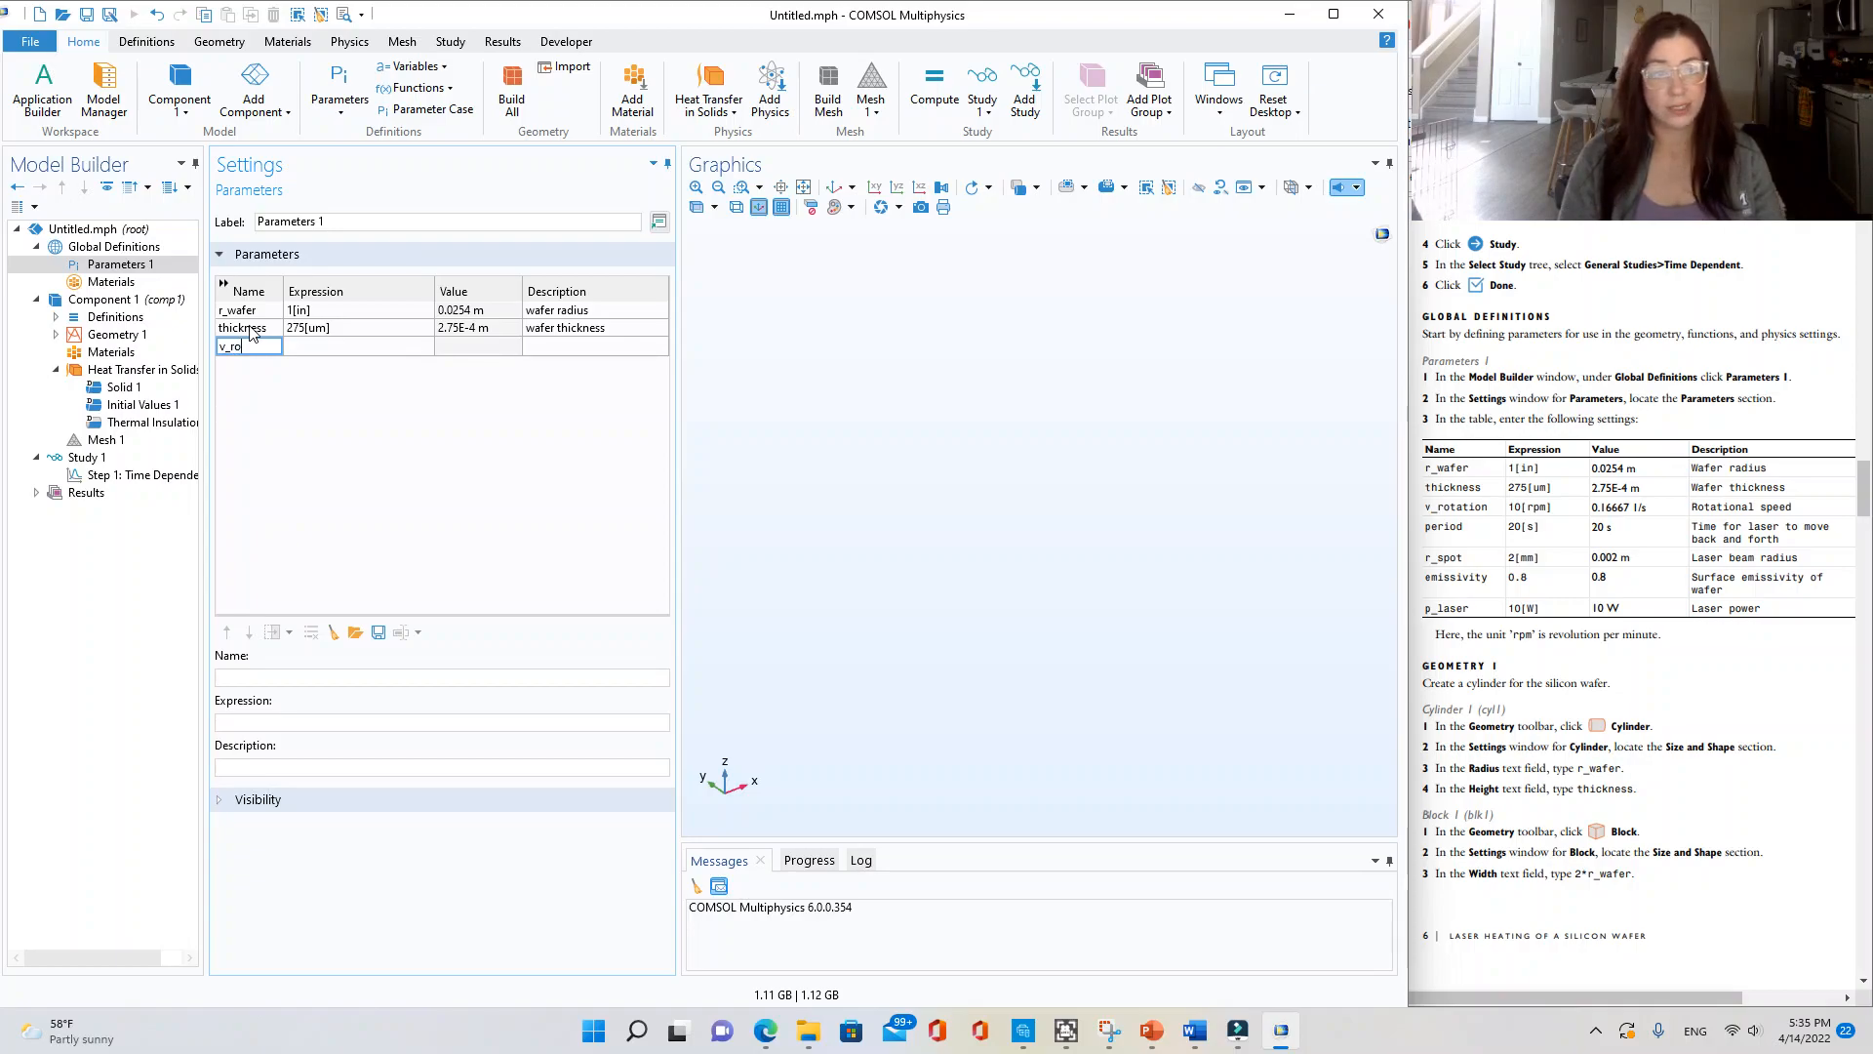
# - Add v_rotation = 10[rpm] ('rotational speed') and period = 20[s] for the laser's back-and-forth travel
pyautogui.write('tation')
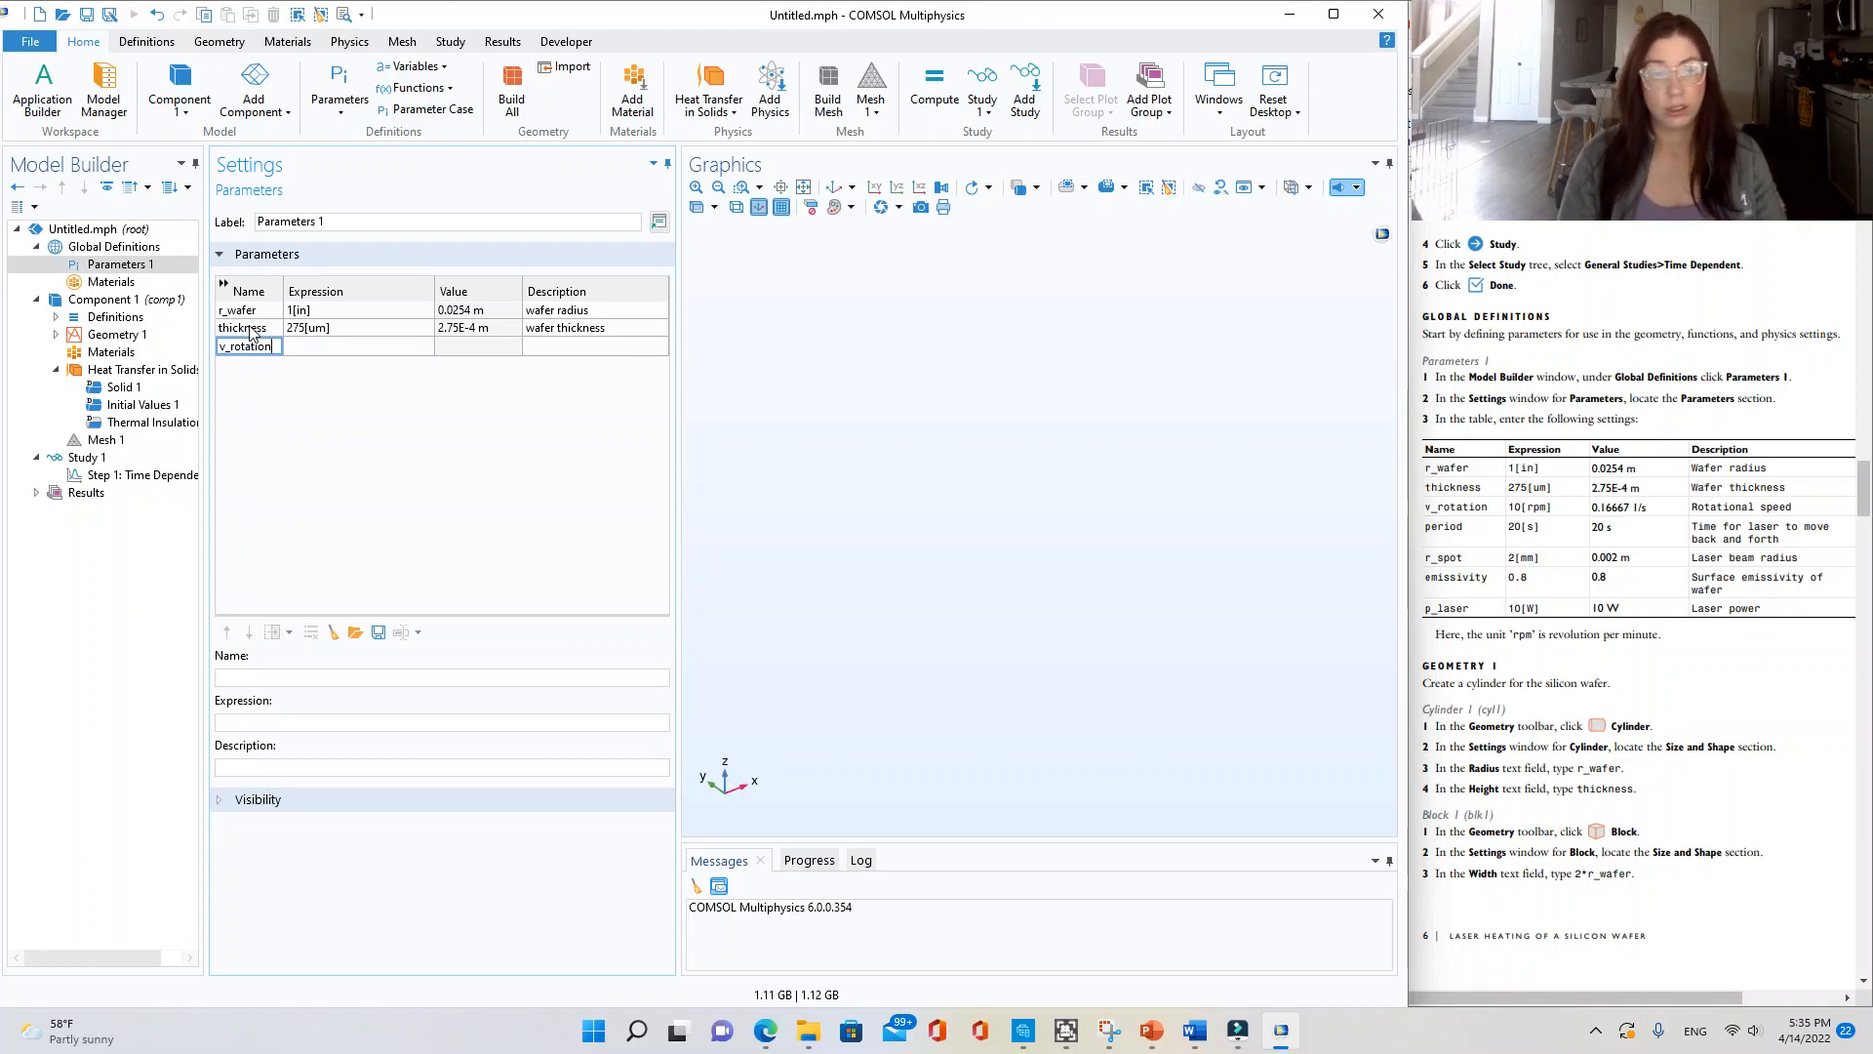
pyautogui.press('Tab')
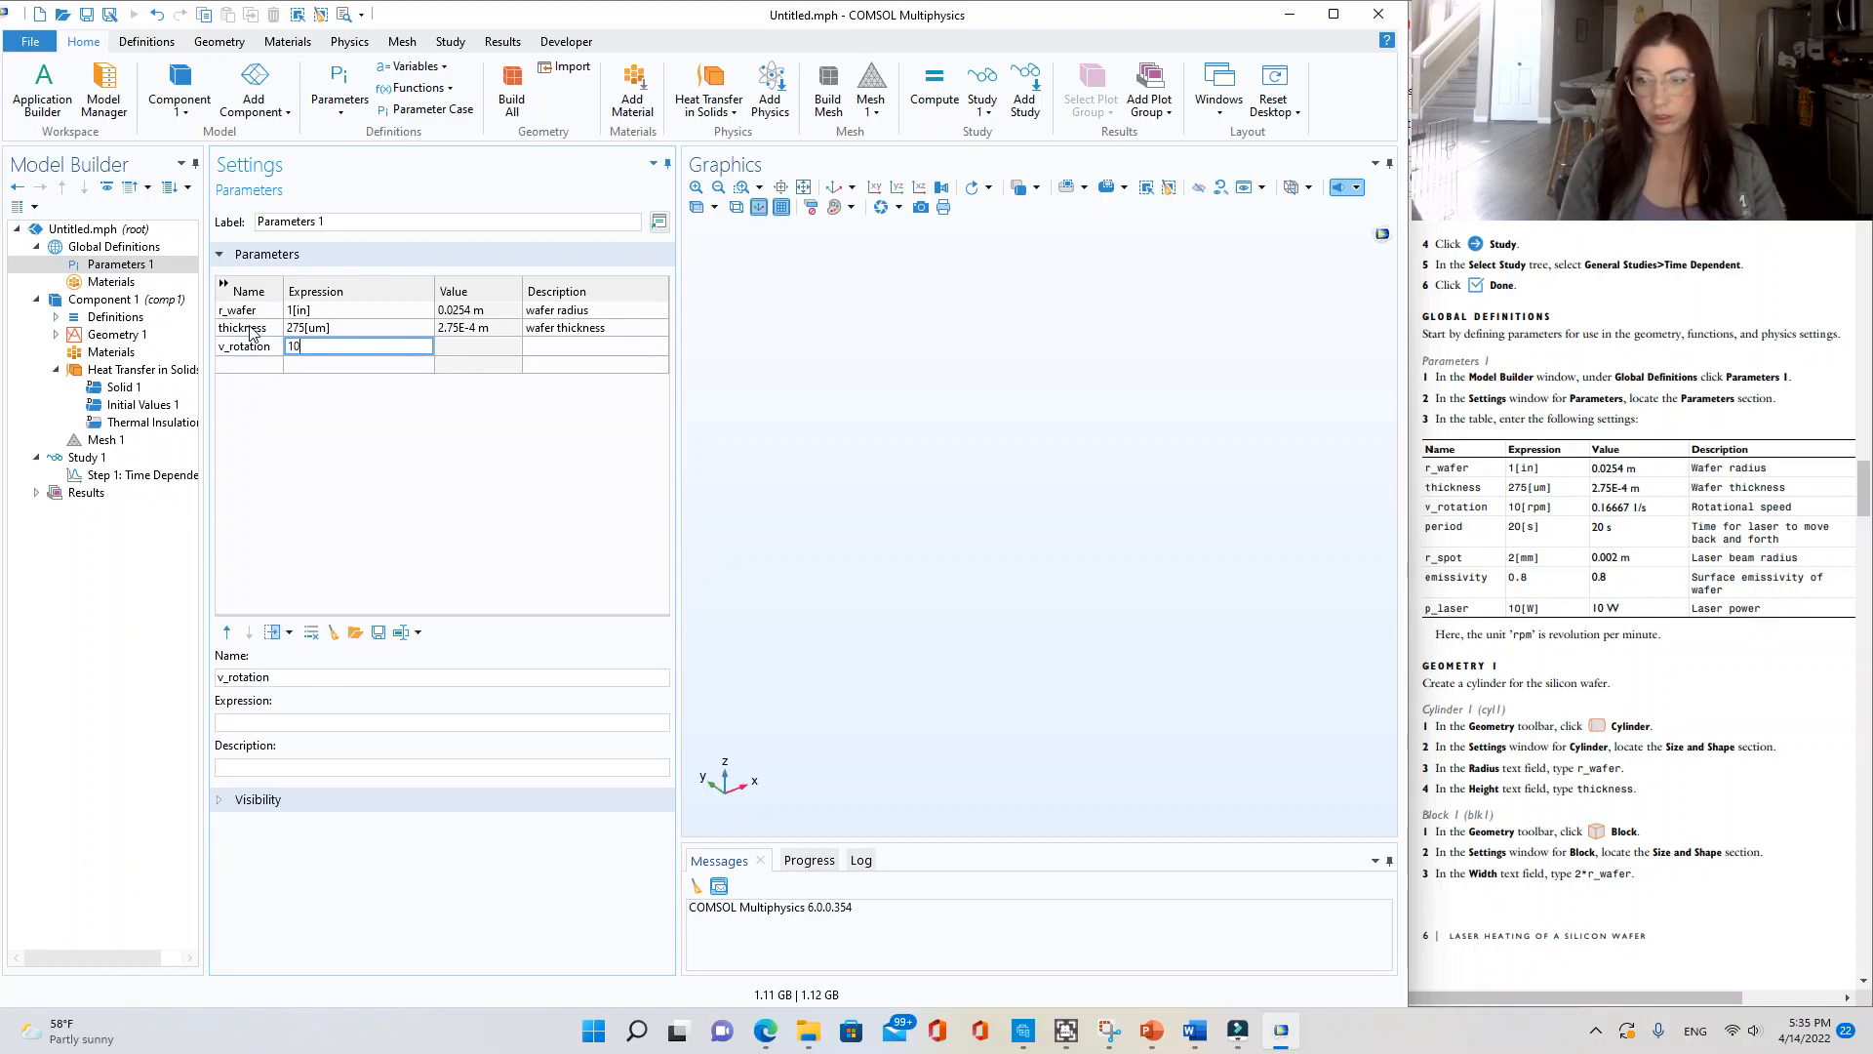
pyautogui.write('10[rpm]')
pyautogui.press('Tab')
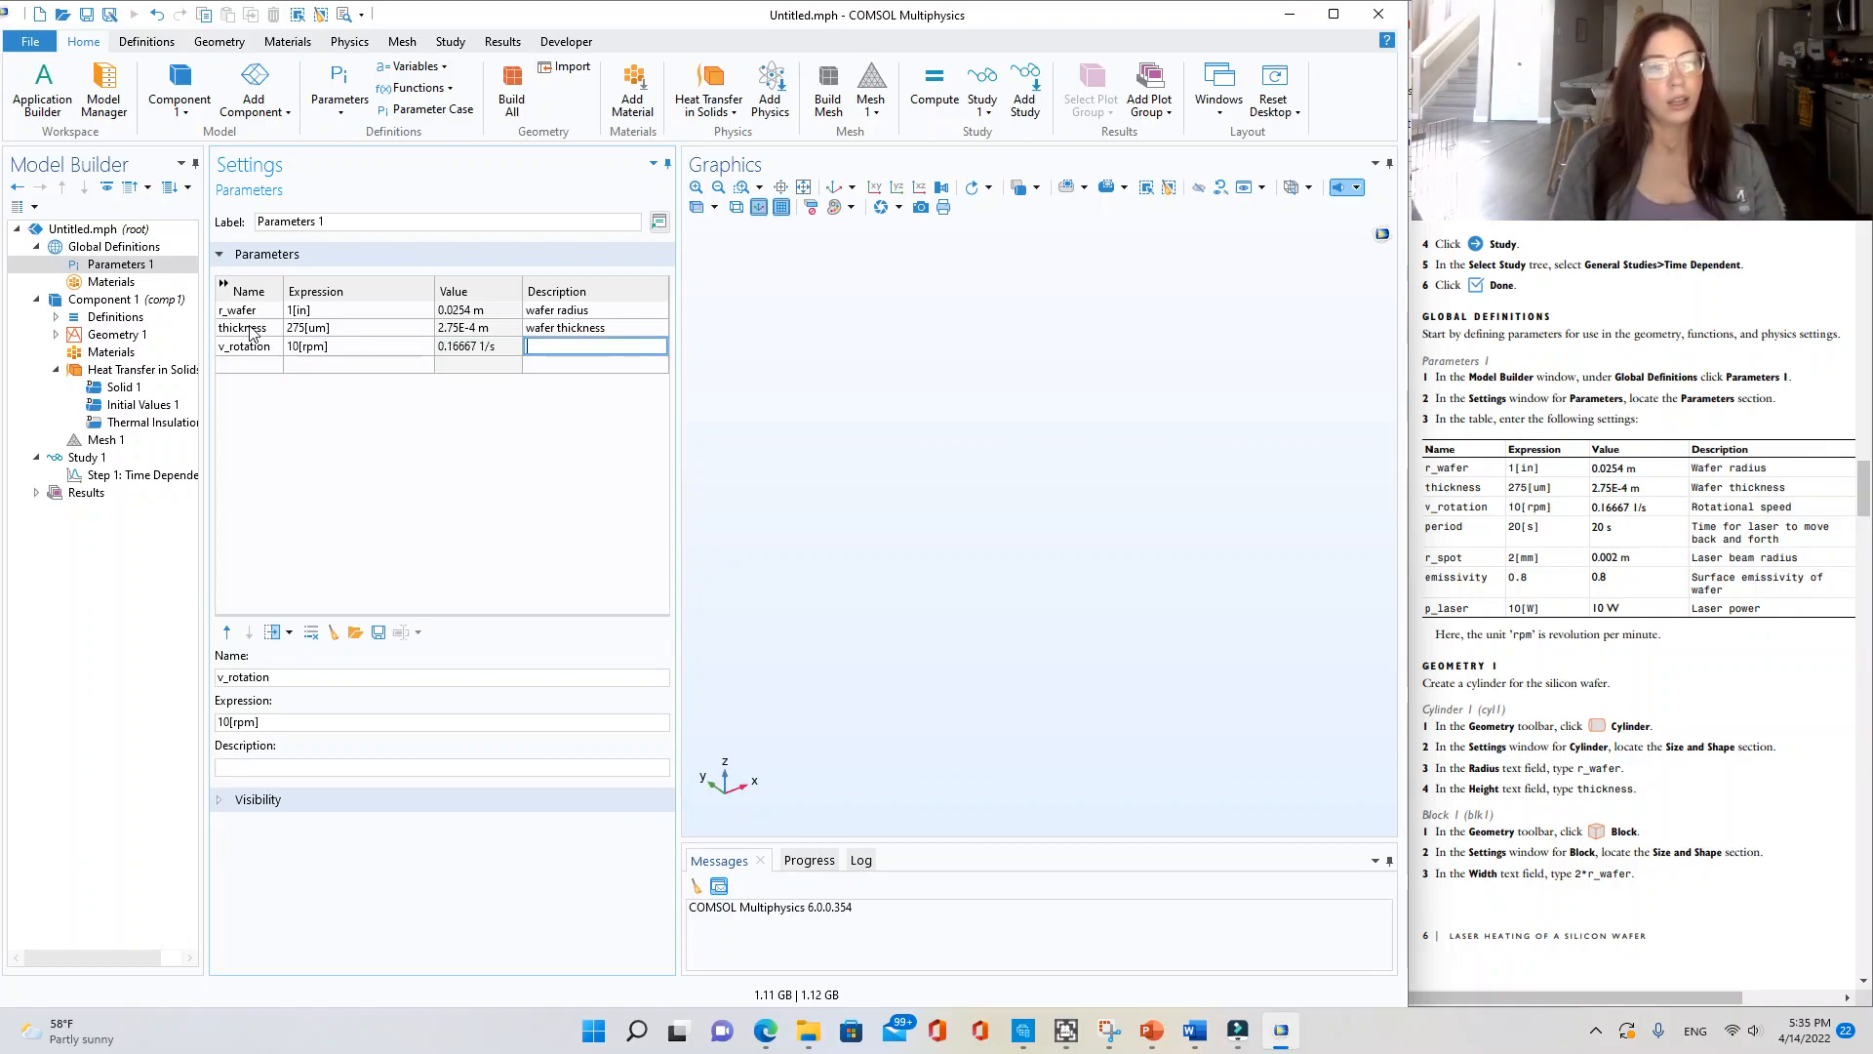
pyautogui.write('ro')
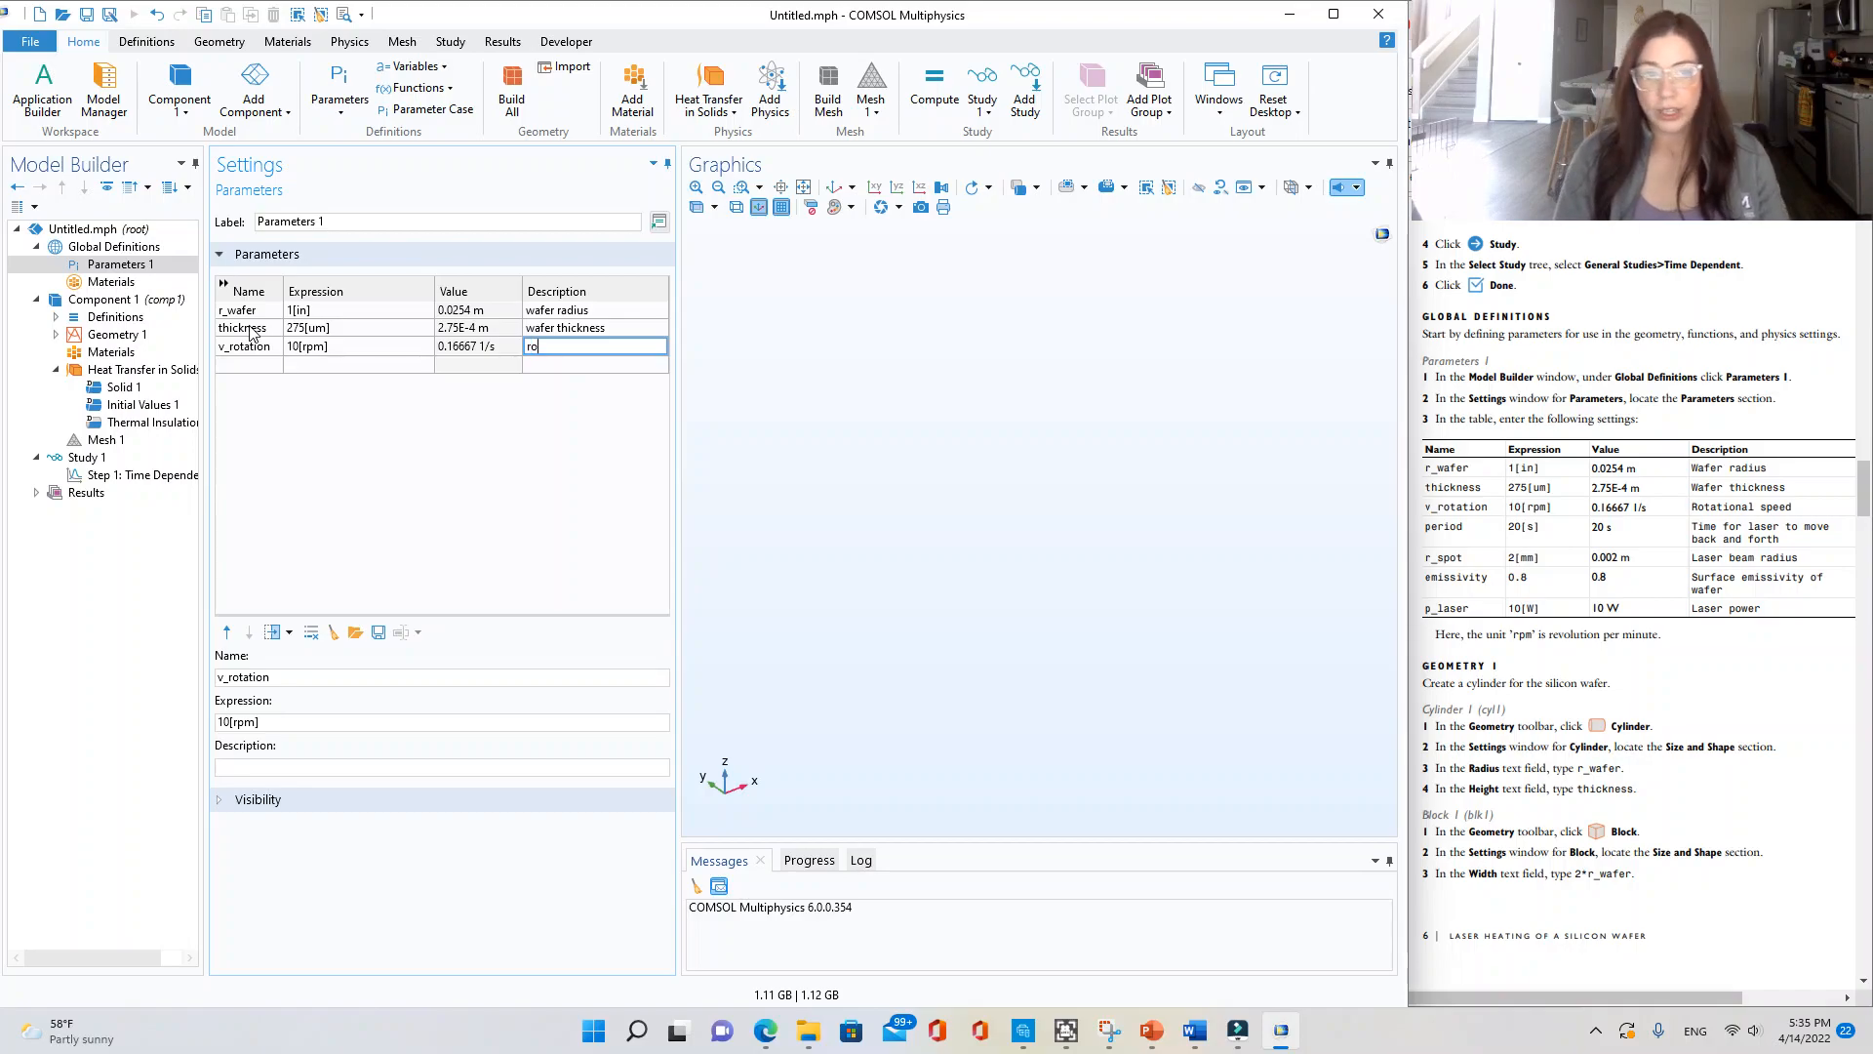
pyautogui.write('tation')
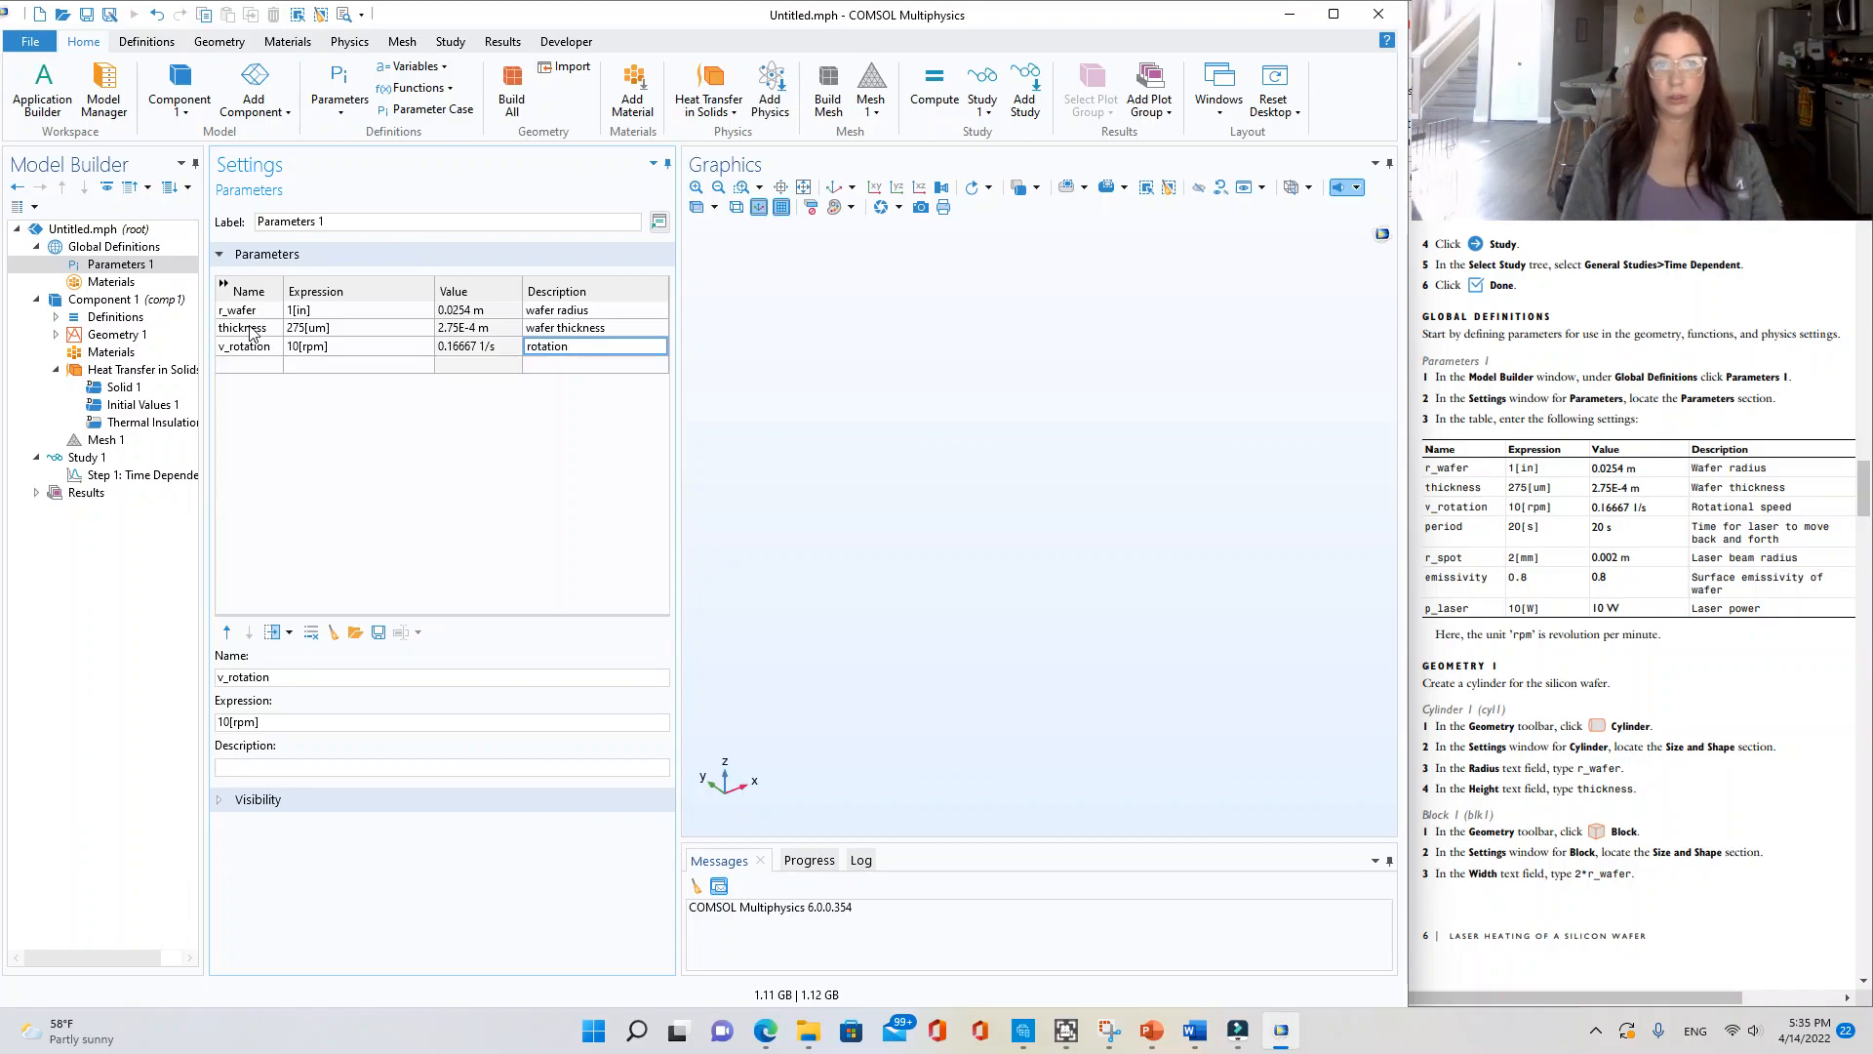
pyautogui.write('al speed')
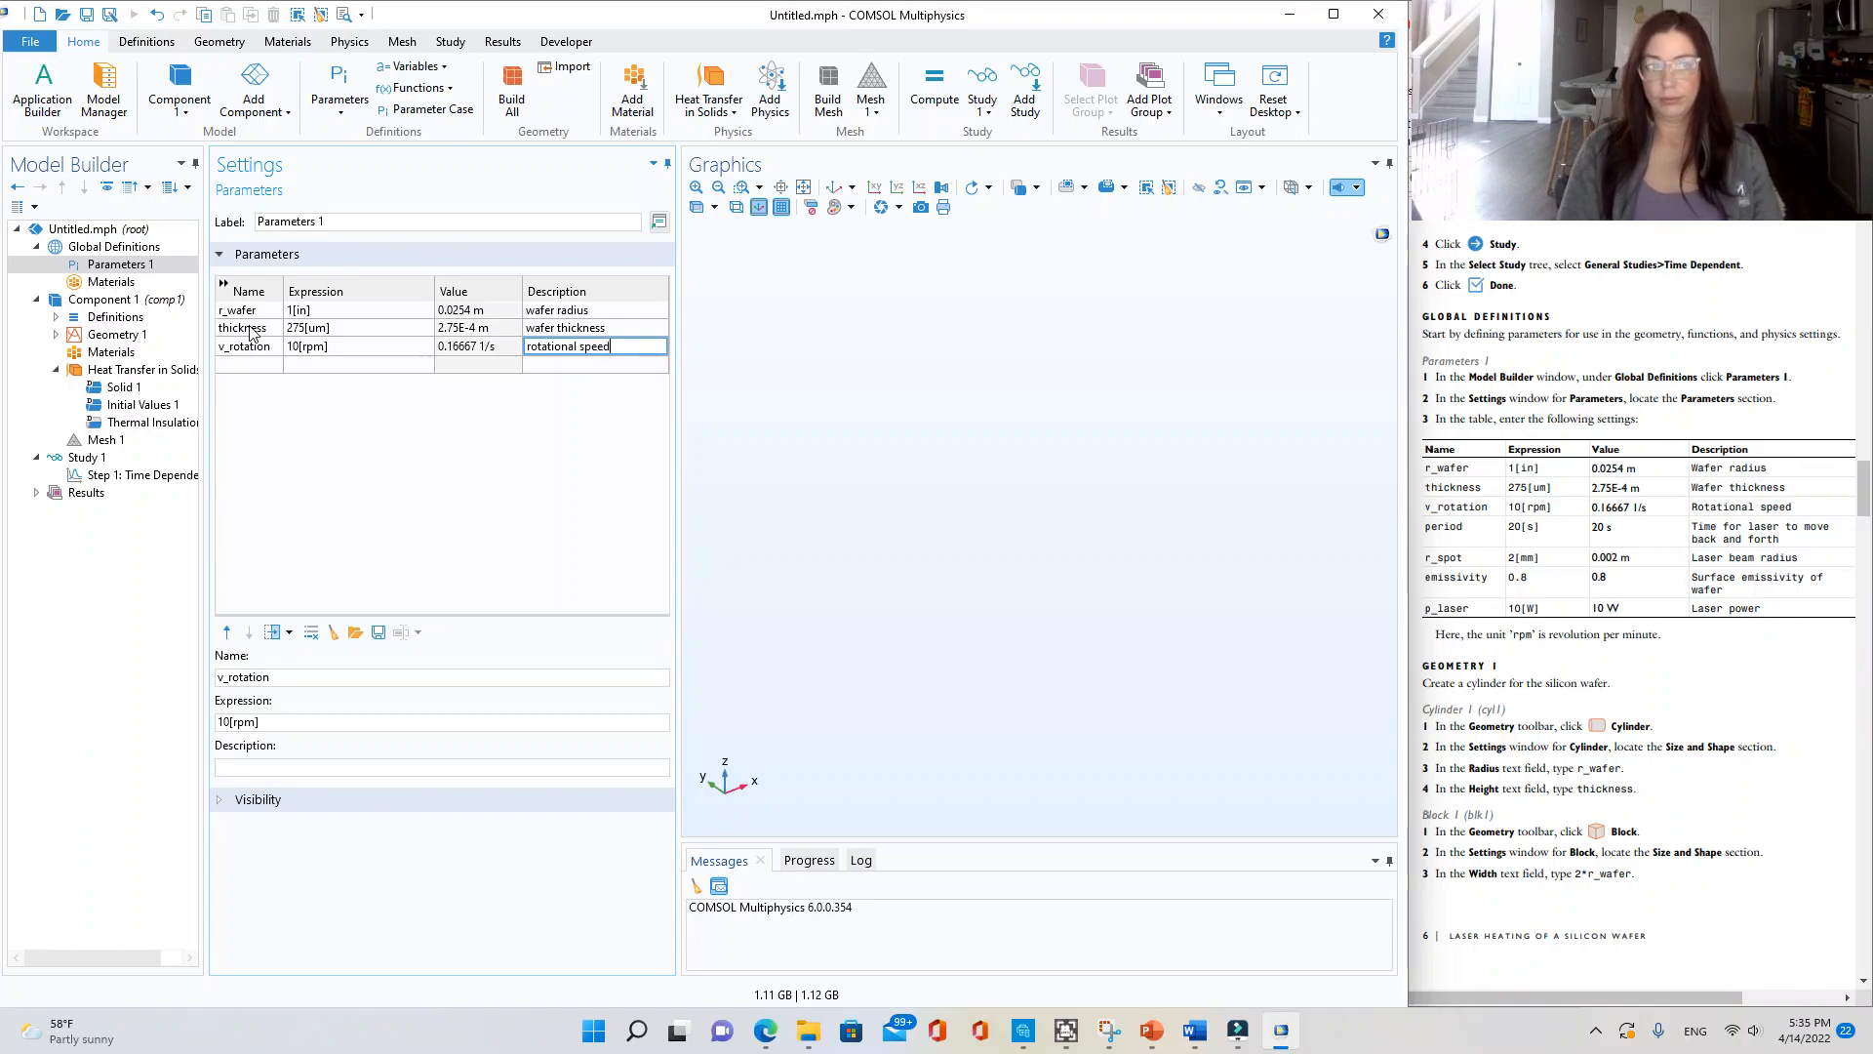
pyautogui.press('Tab')
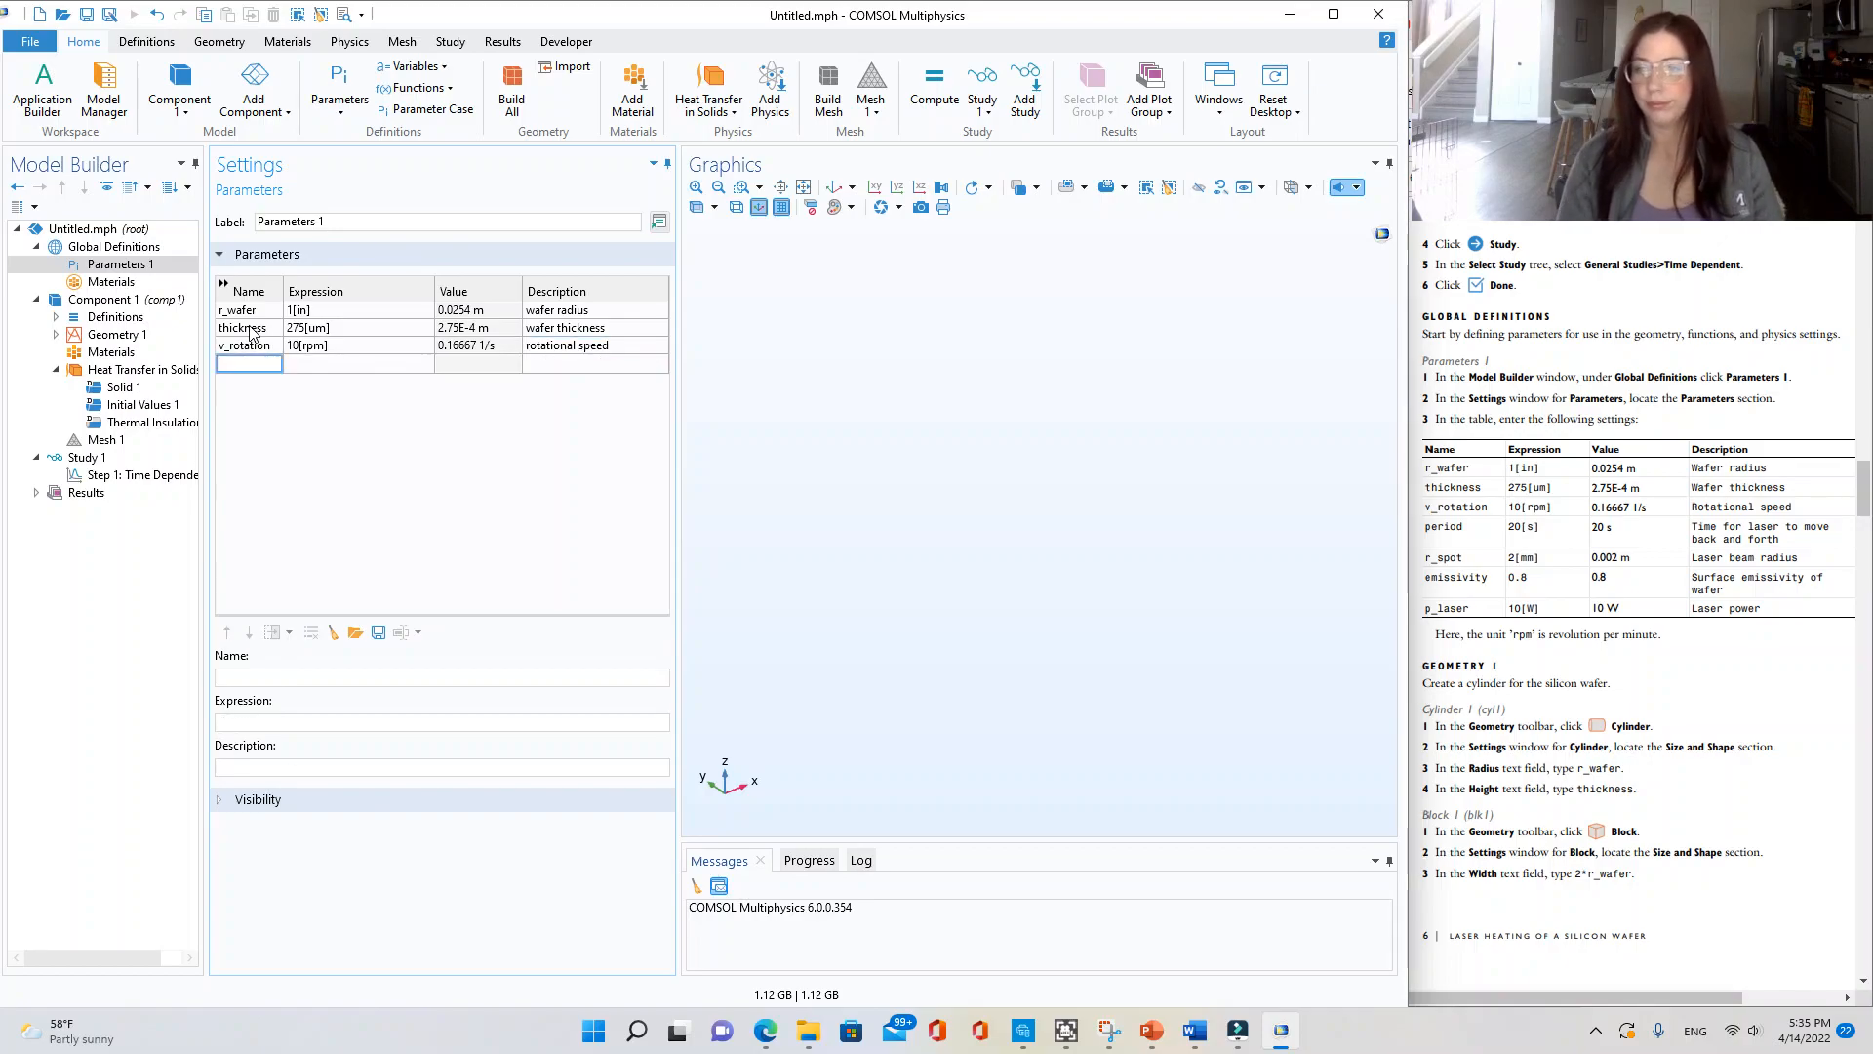
pyautogui.write('period')
pyautogui.press('Tab')
pyautogui.write('20[s]')
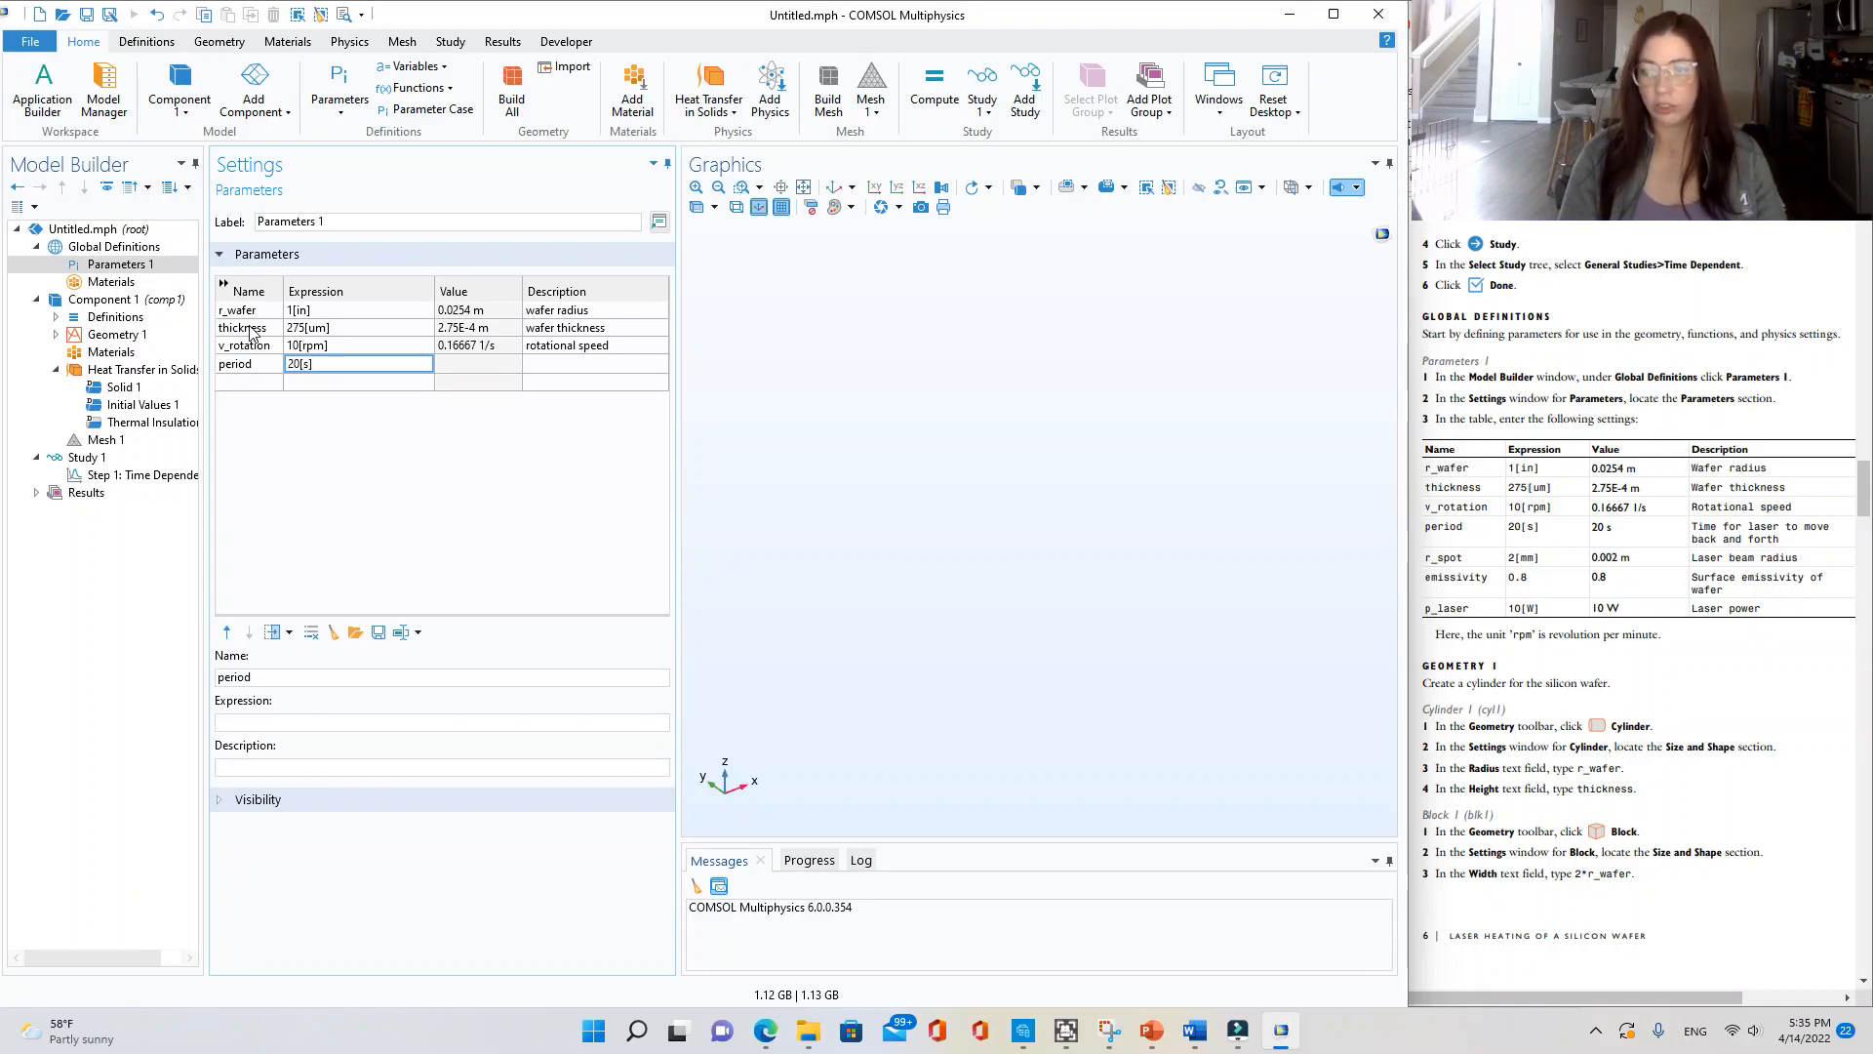
pyautogui.press('Tab')
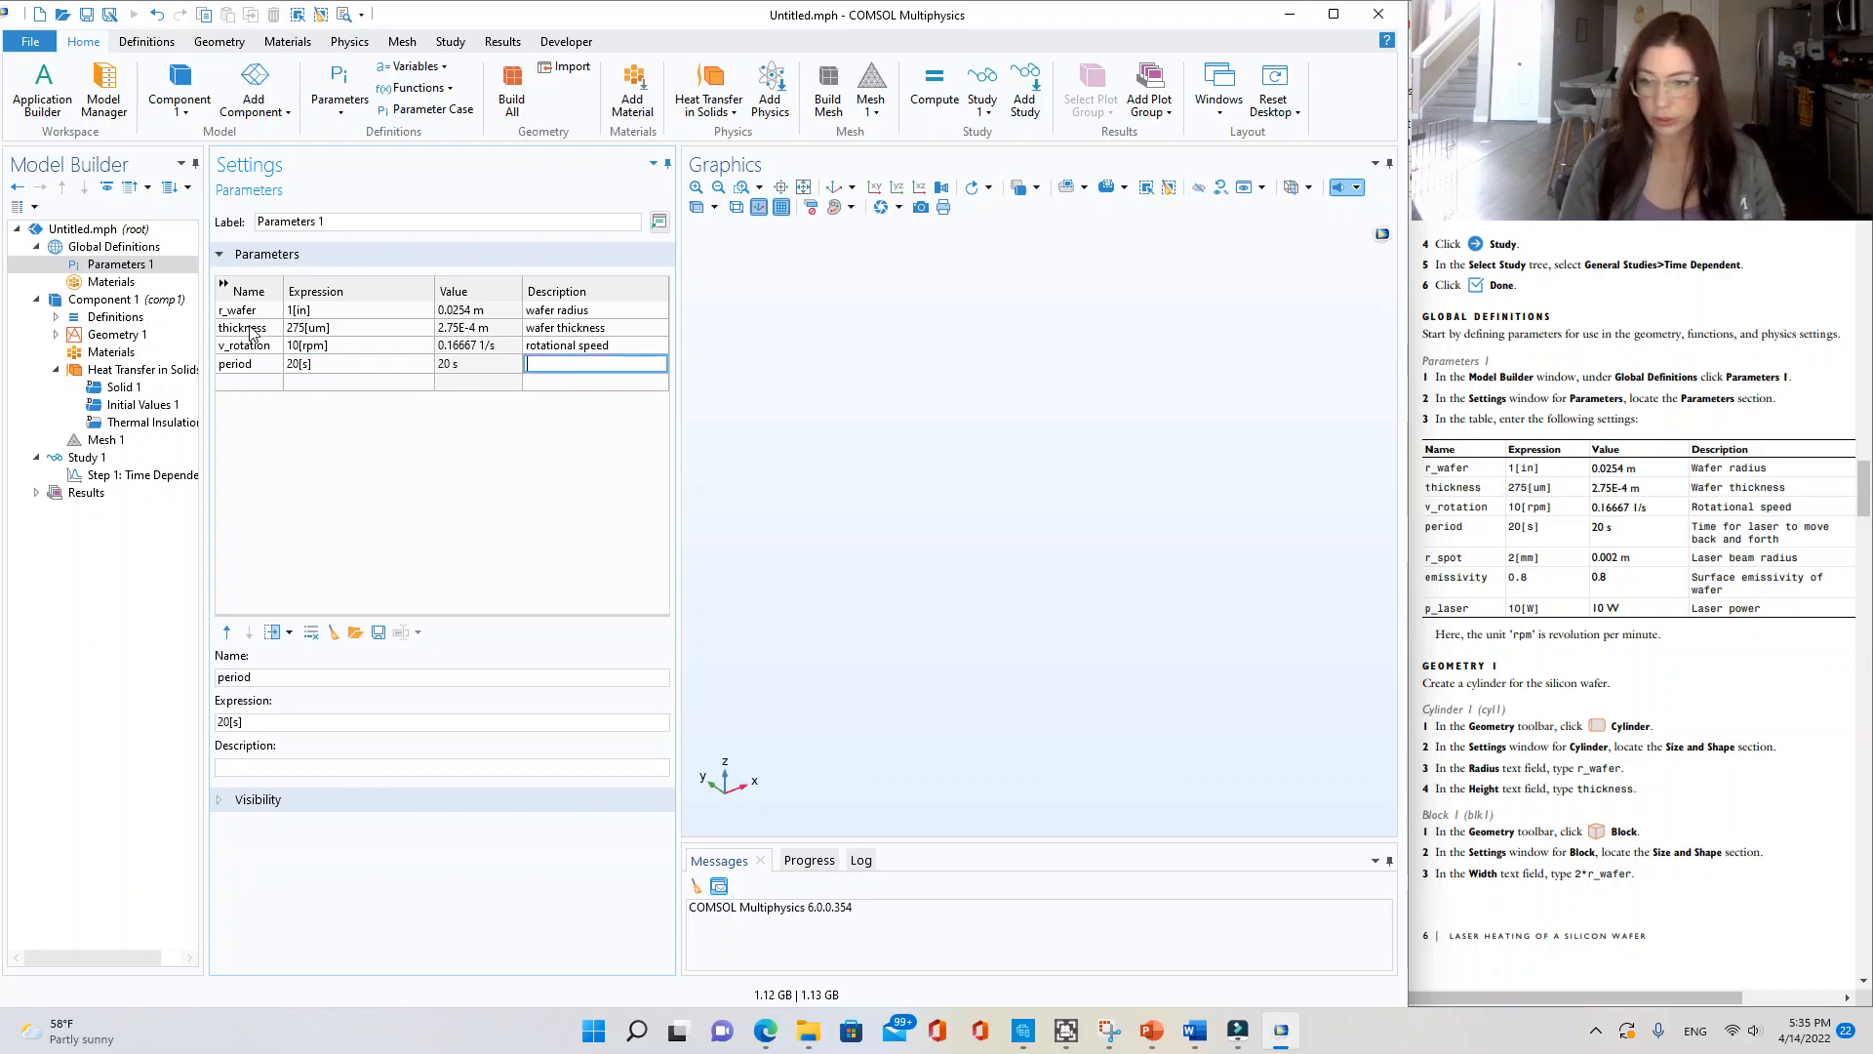
pyautogui.write('time fr')
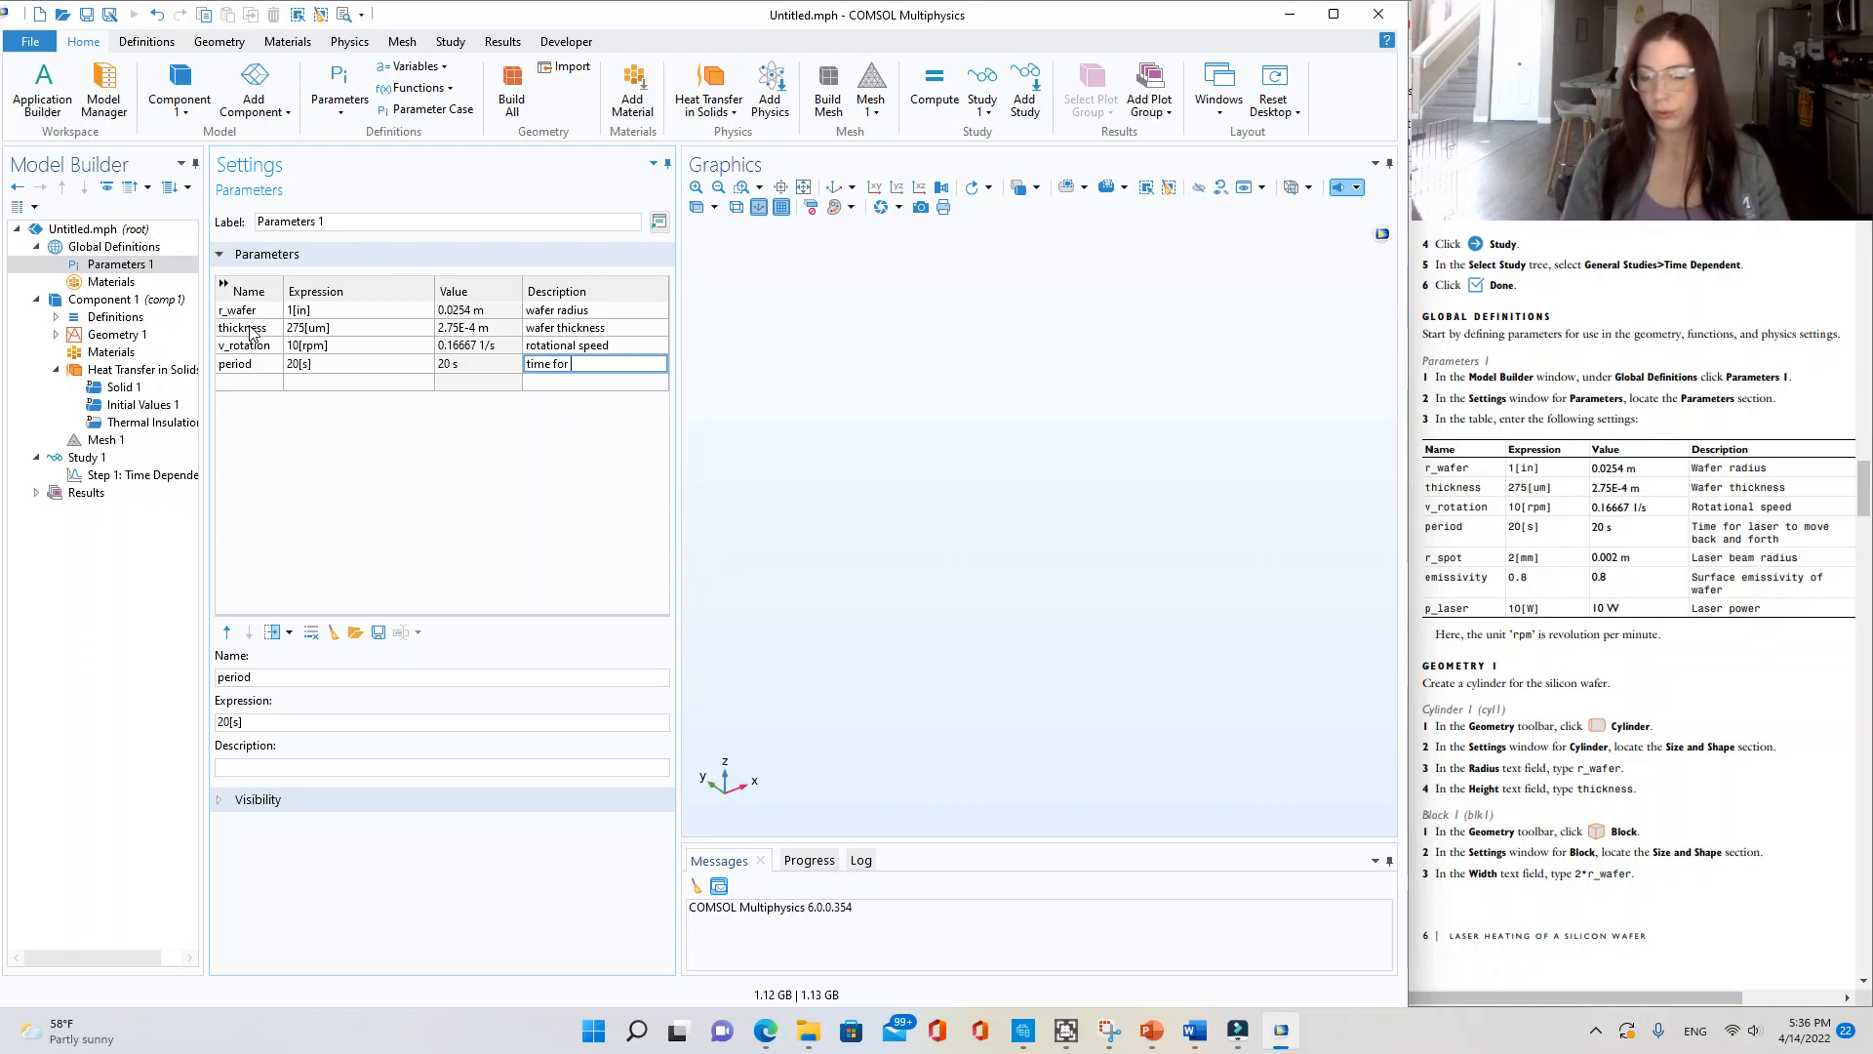
pyautogui.write('r laser')
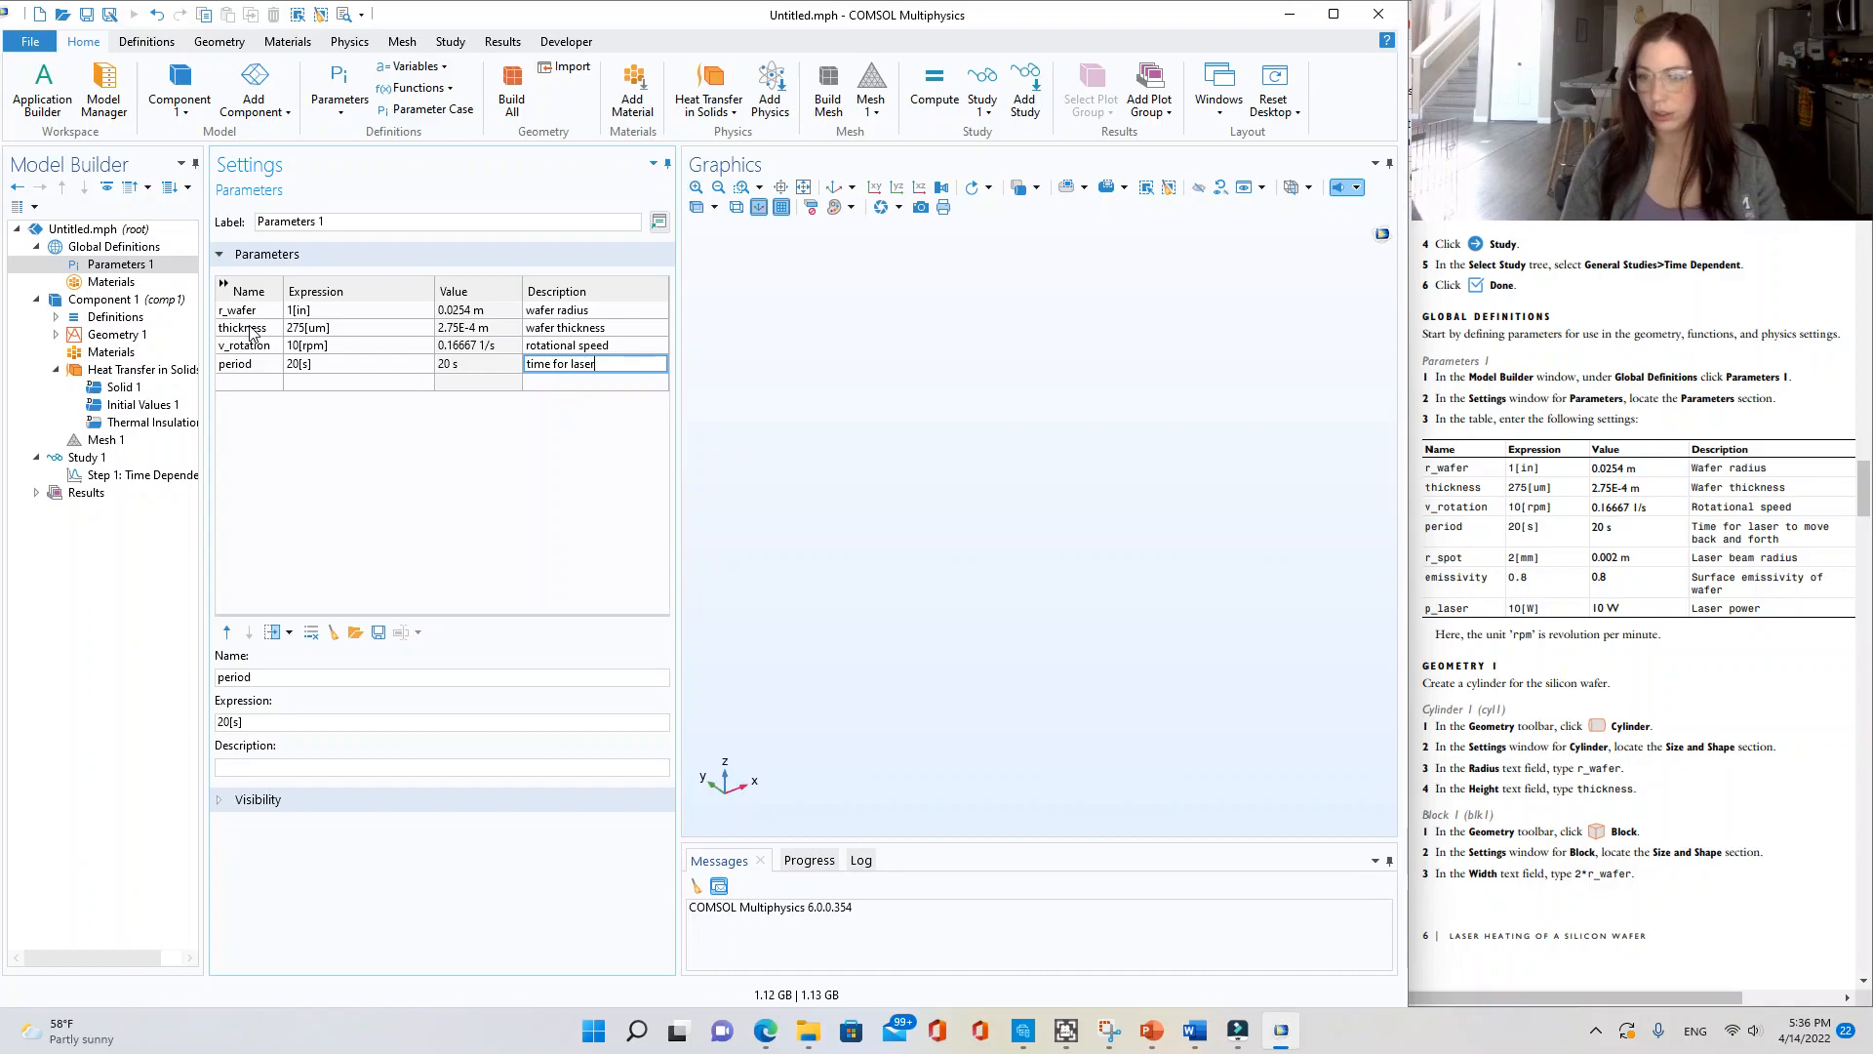
pyautogui.write(' to move')
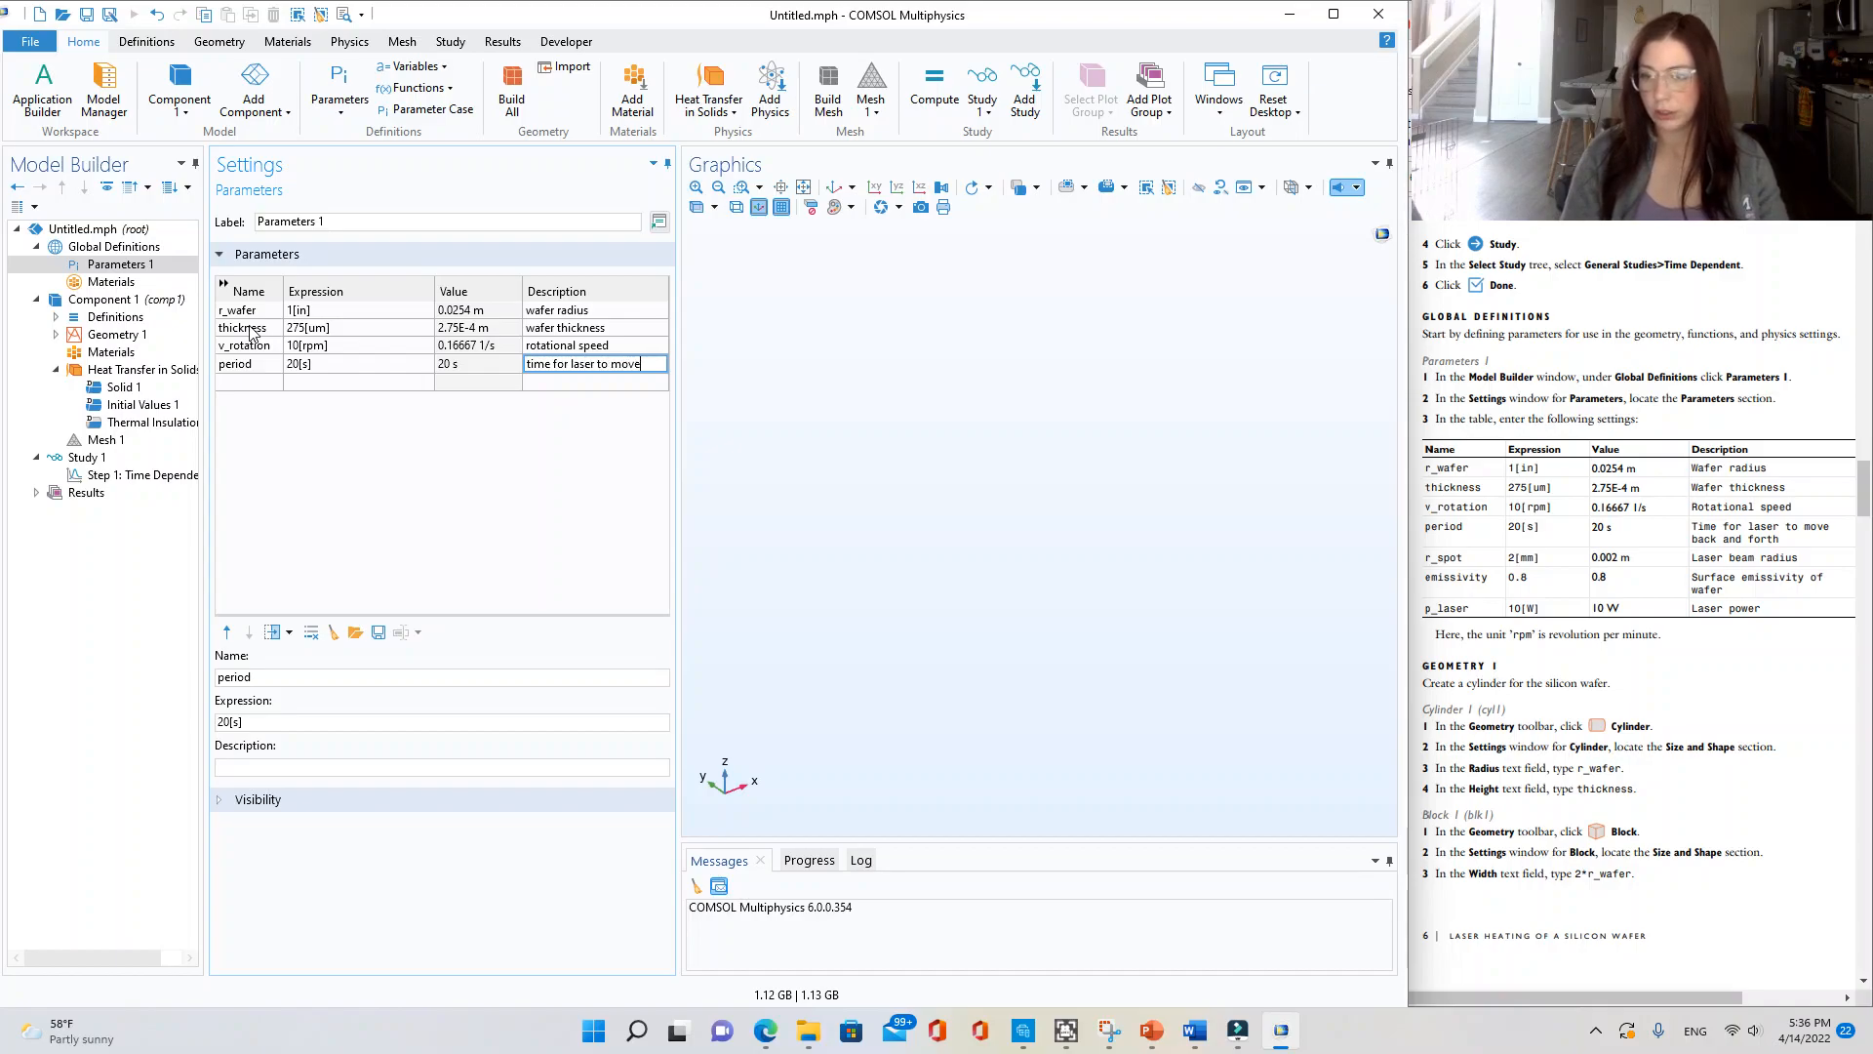
pyautogui.write(' back')
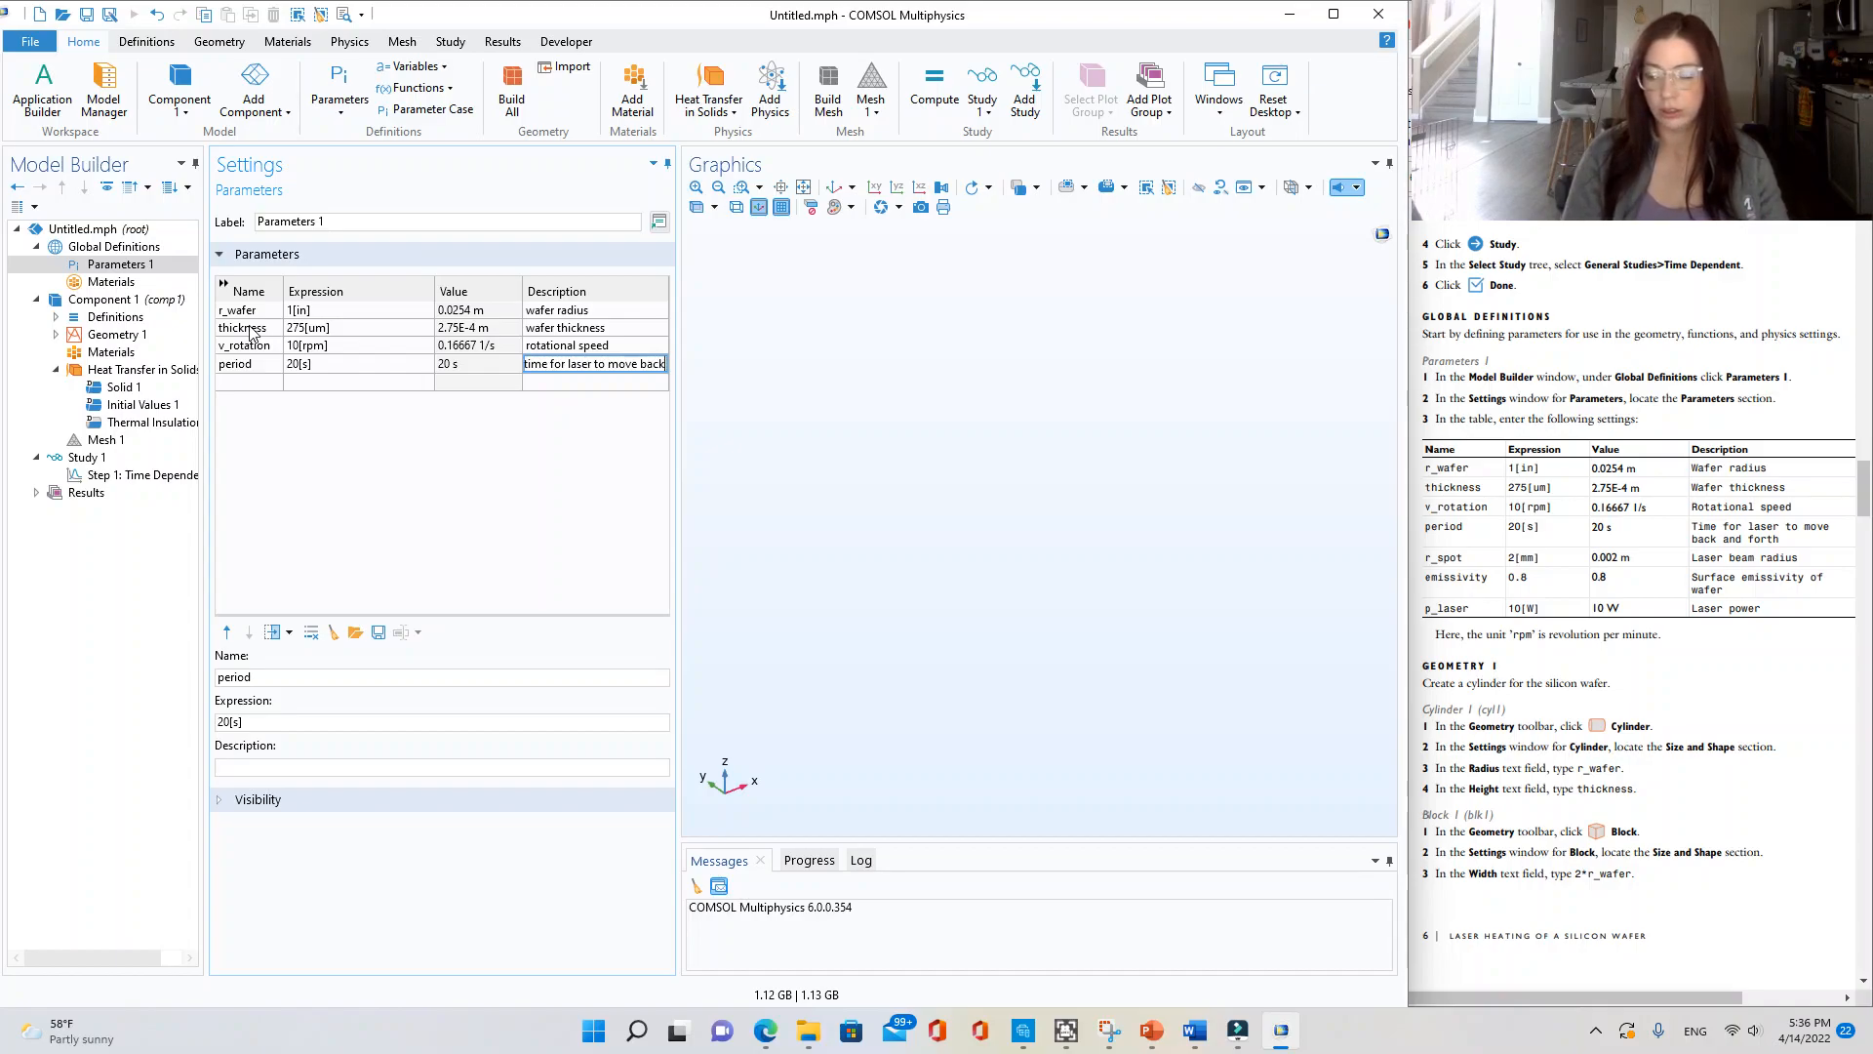
pyautogui.write(' and forth')
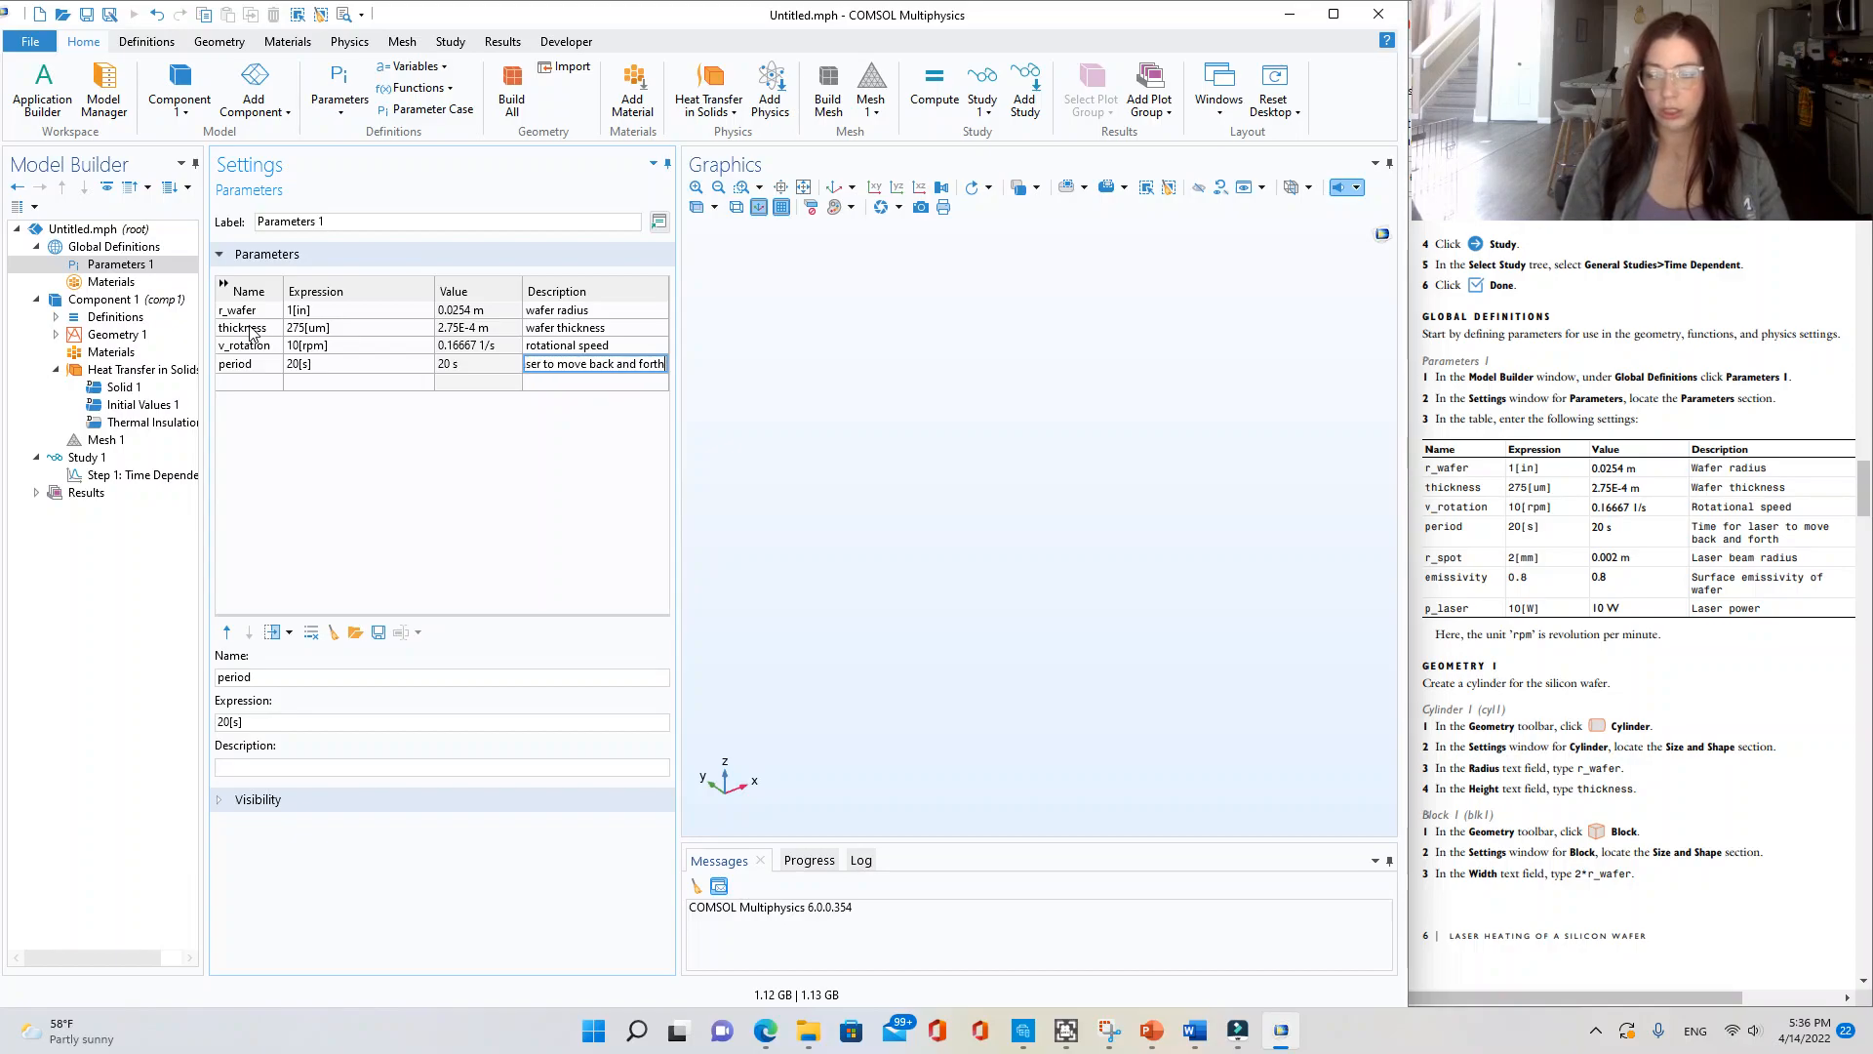
pyautogui.press('Tab')
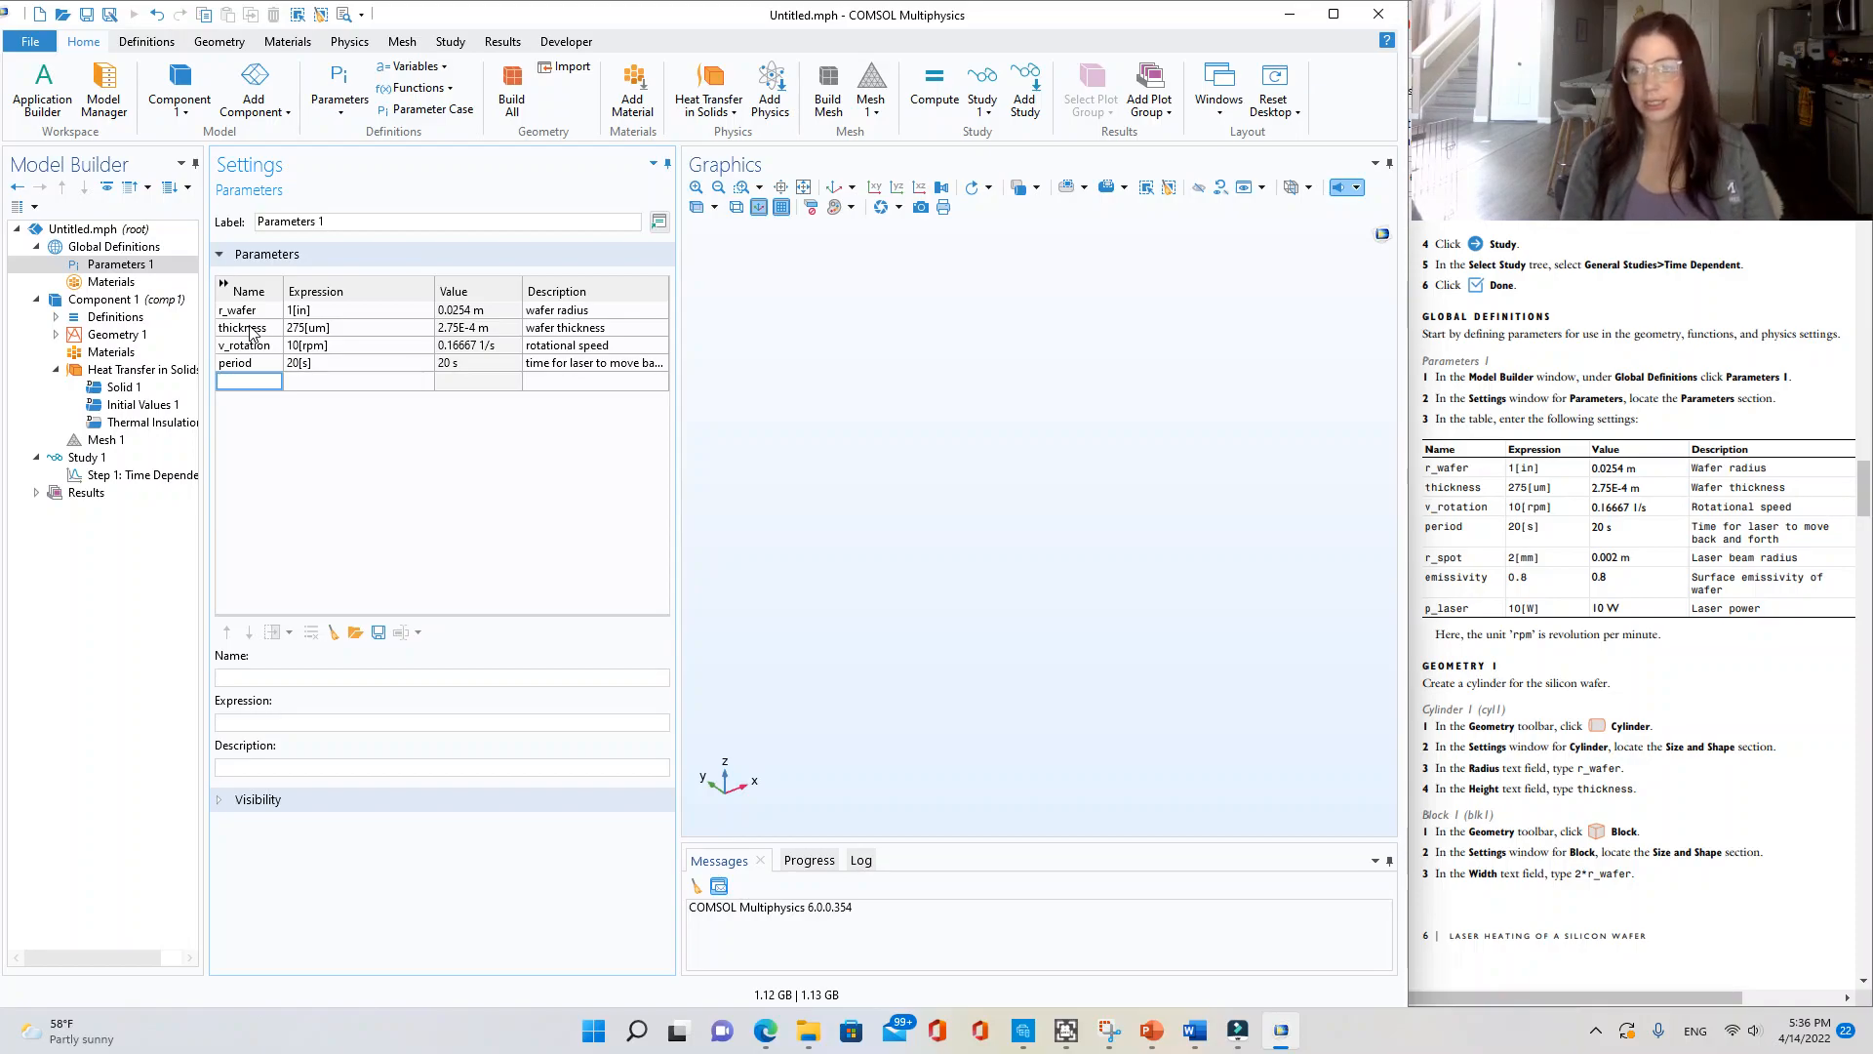
# - Add parameter r_spot = 2[mm] described as 'laser beam radius'
pyautogui.write('r_spot')
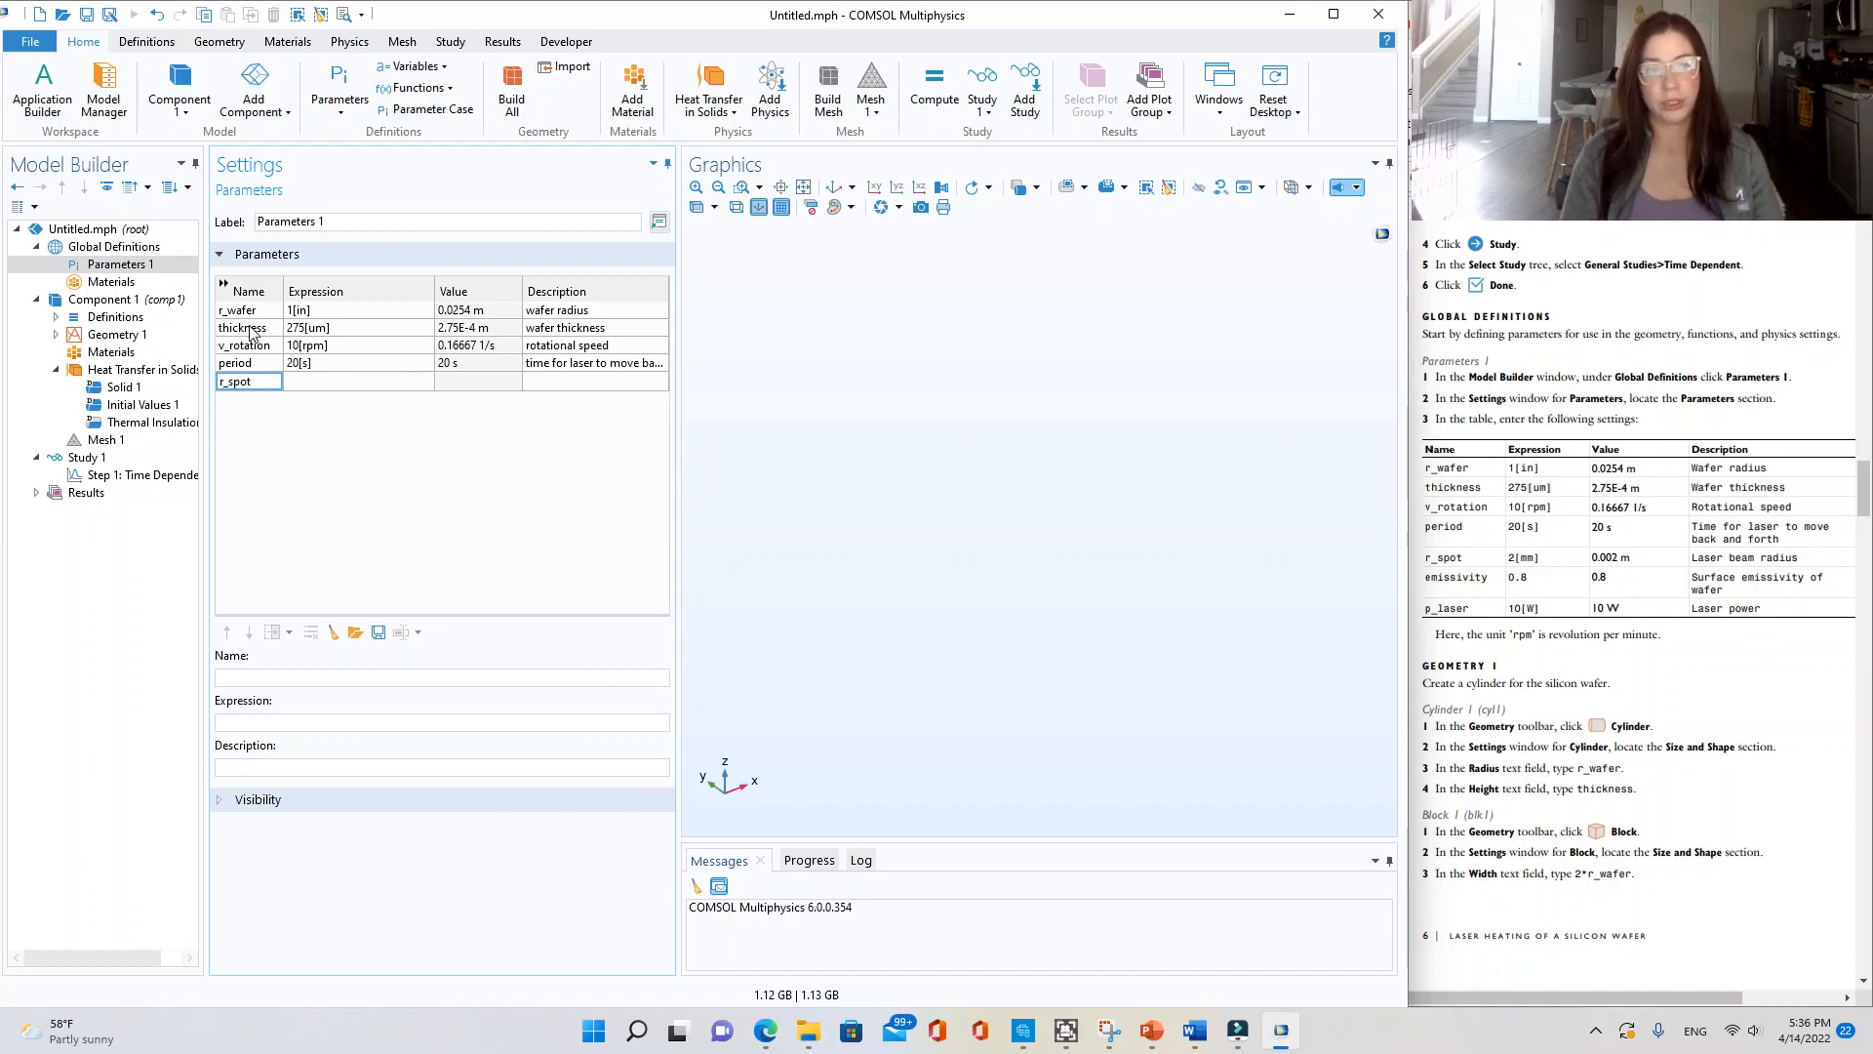
pyautogui.press('Tab')
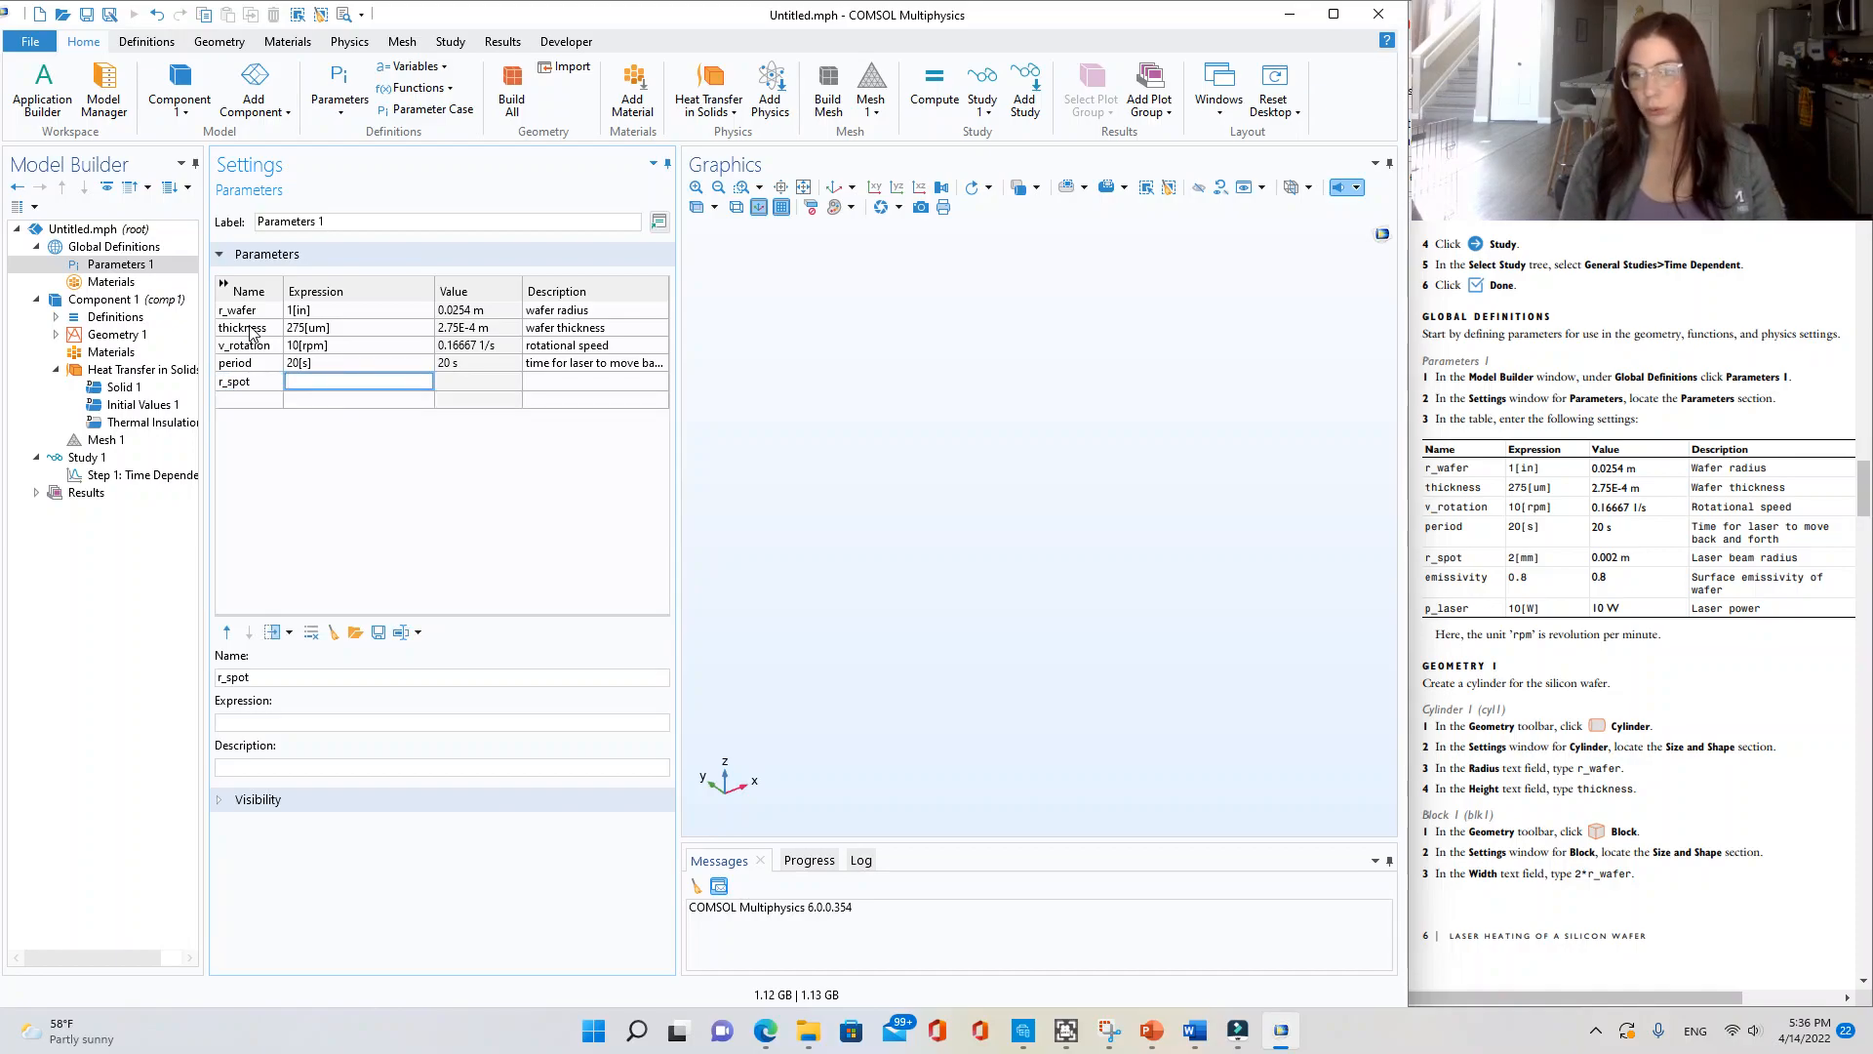
pyautogui.write('2[mm')
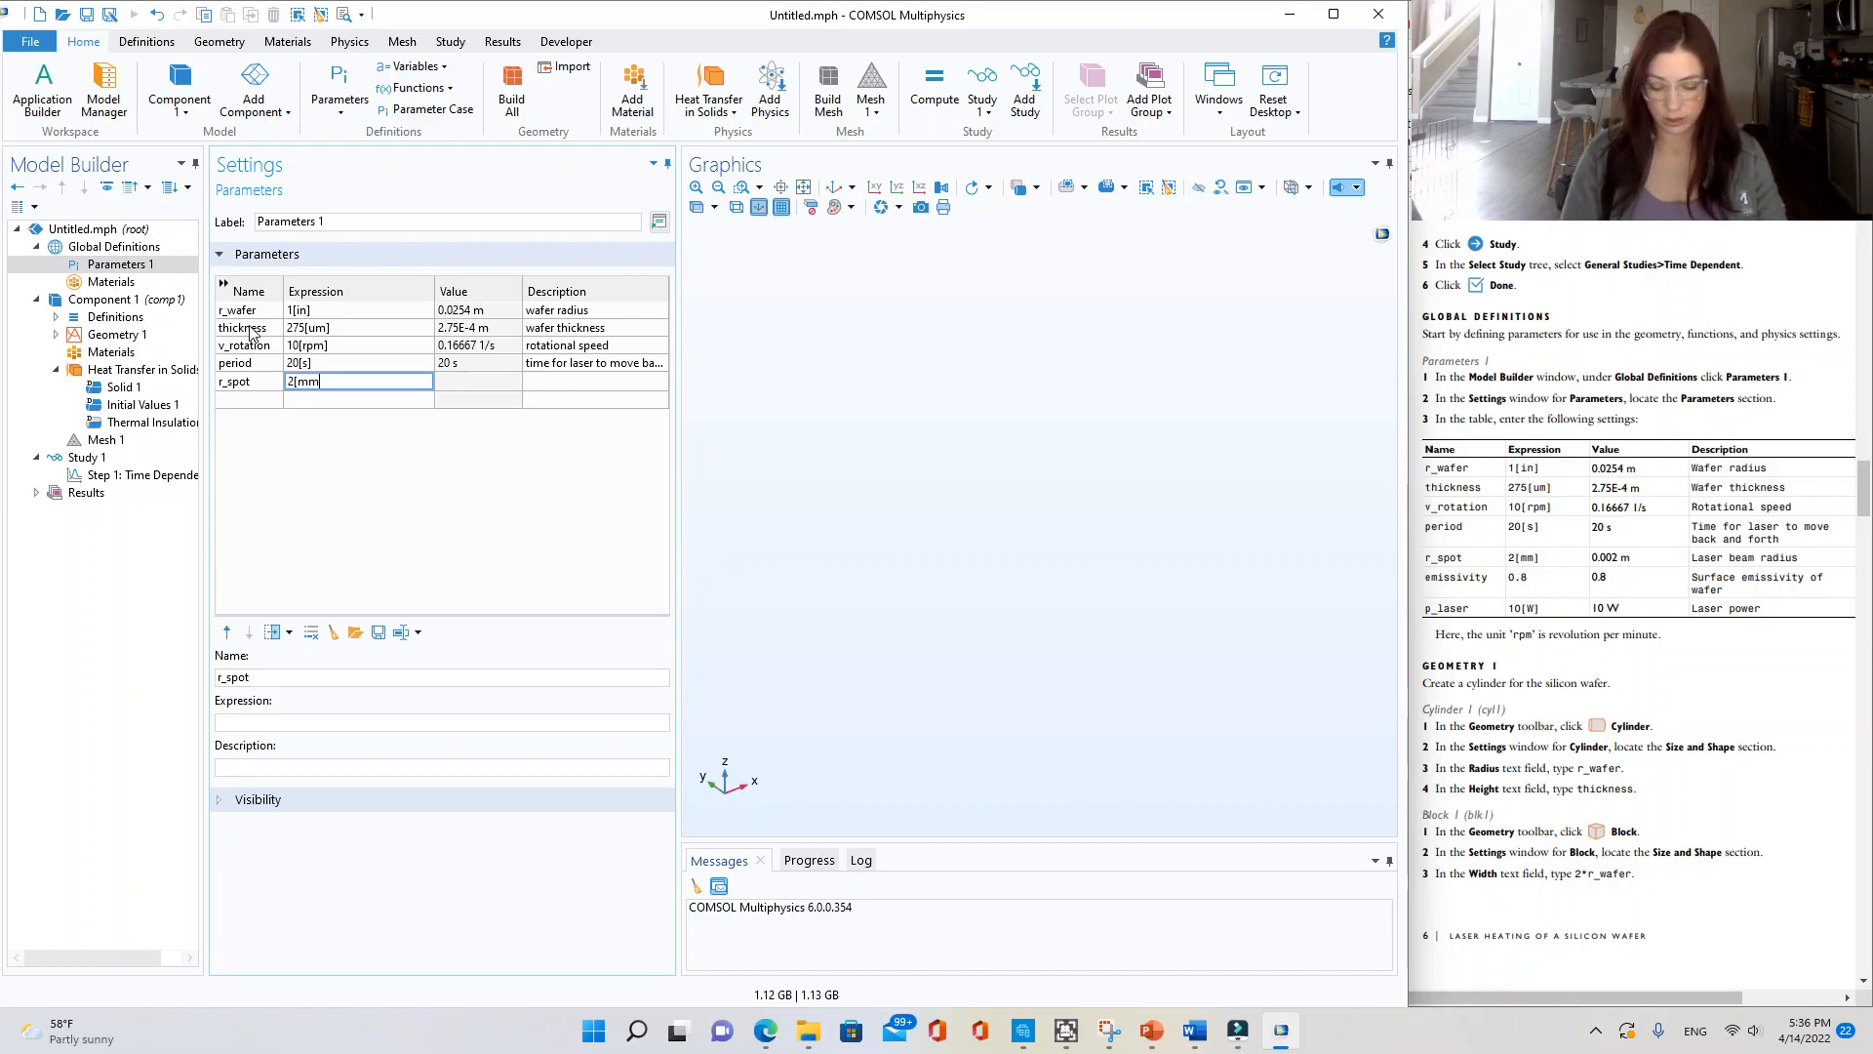
pyautogui.press('Tab')
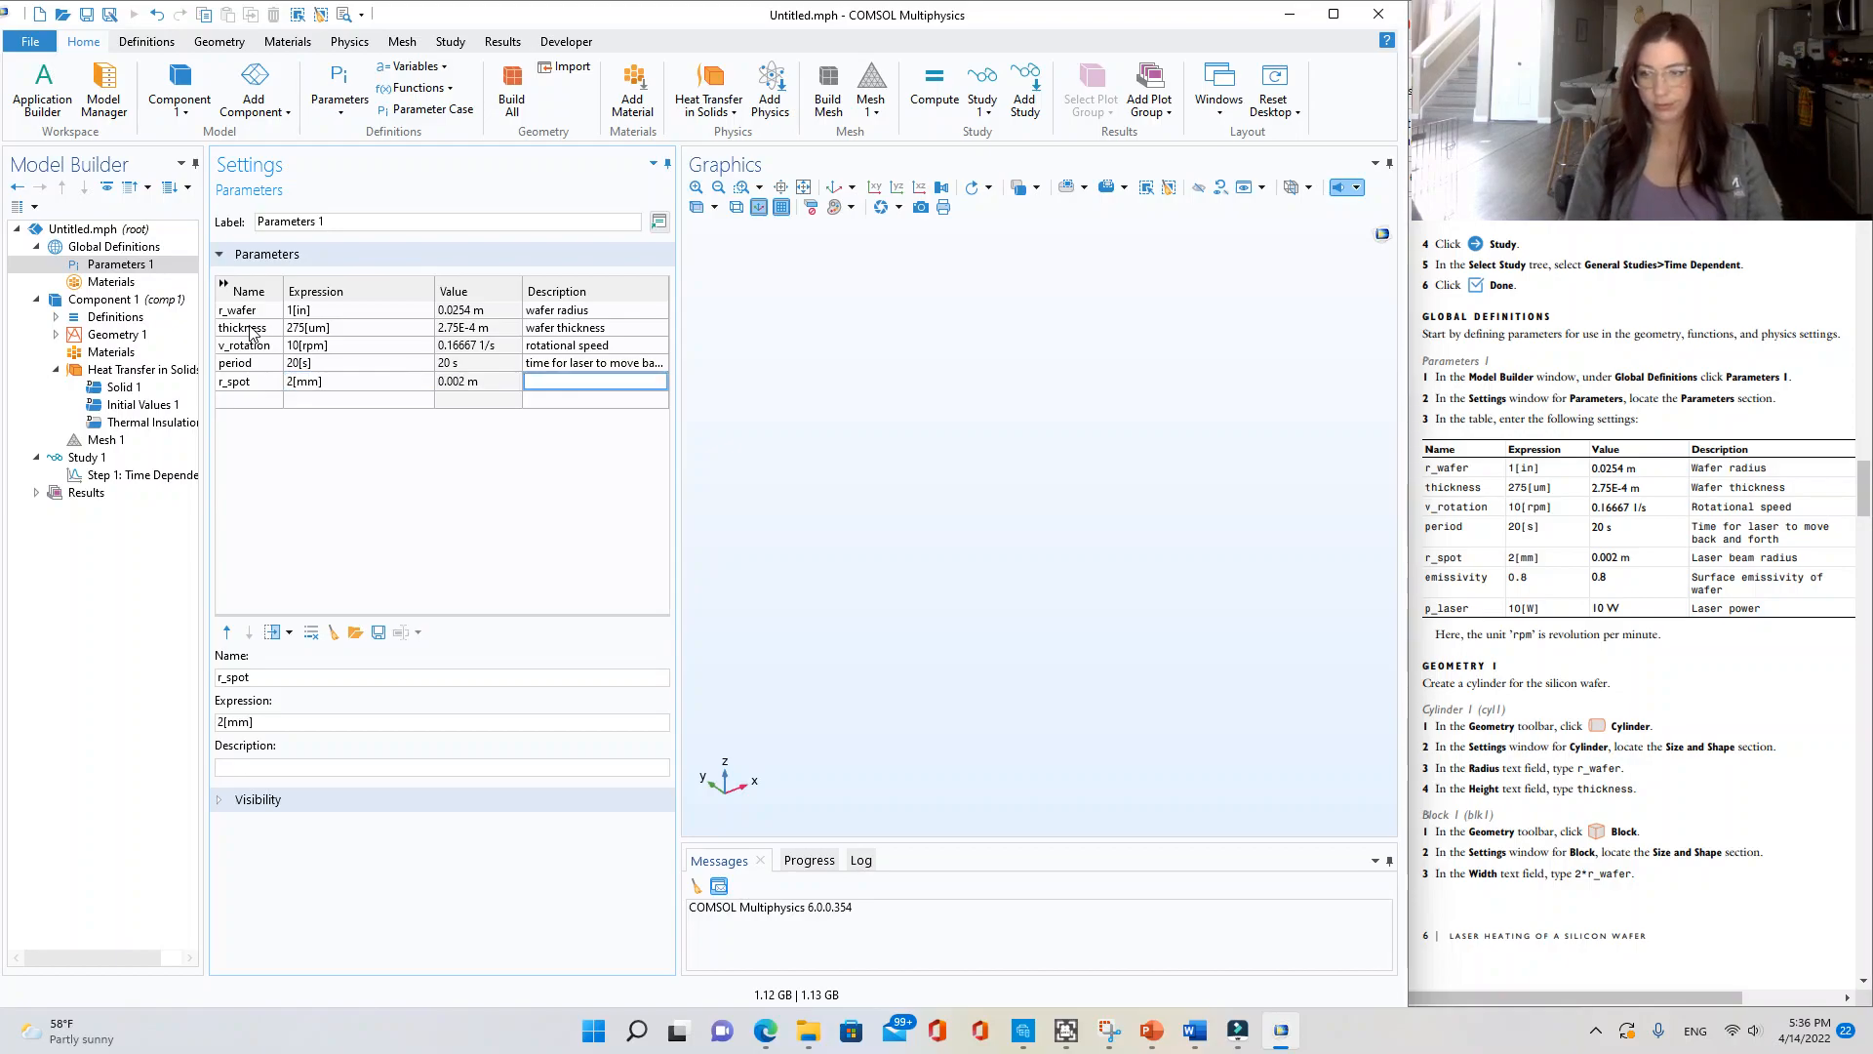
pyautogui.write('laser beeam')
pyautogui.press('BackSpace')
pyautogui.press('BackSpace')
pyautogui.press('BackSpace')
pyautogui.write('am')
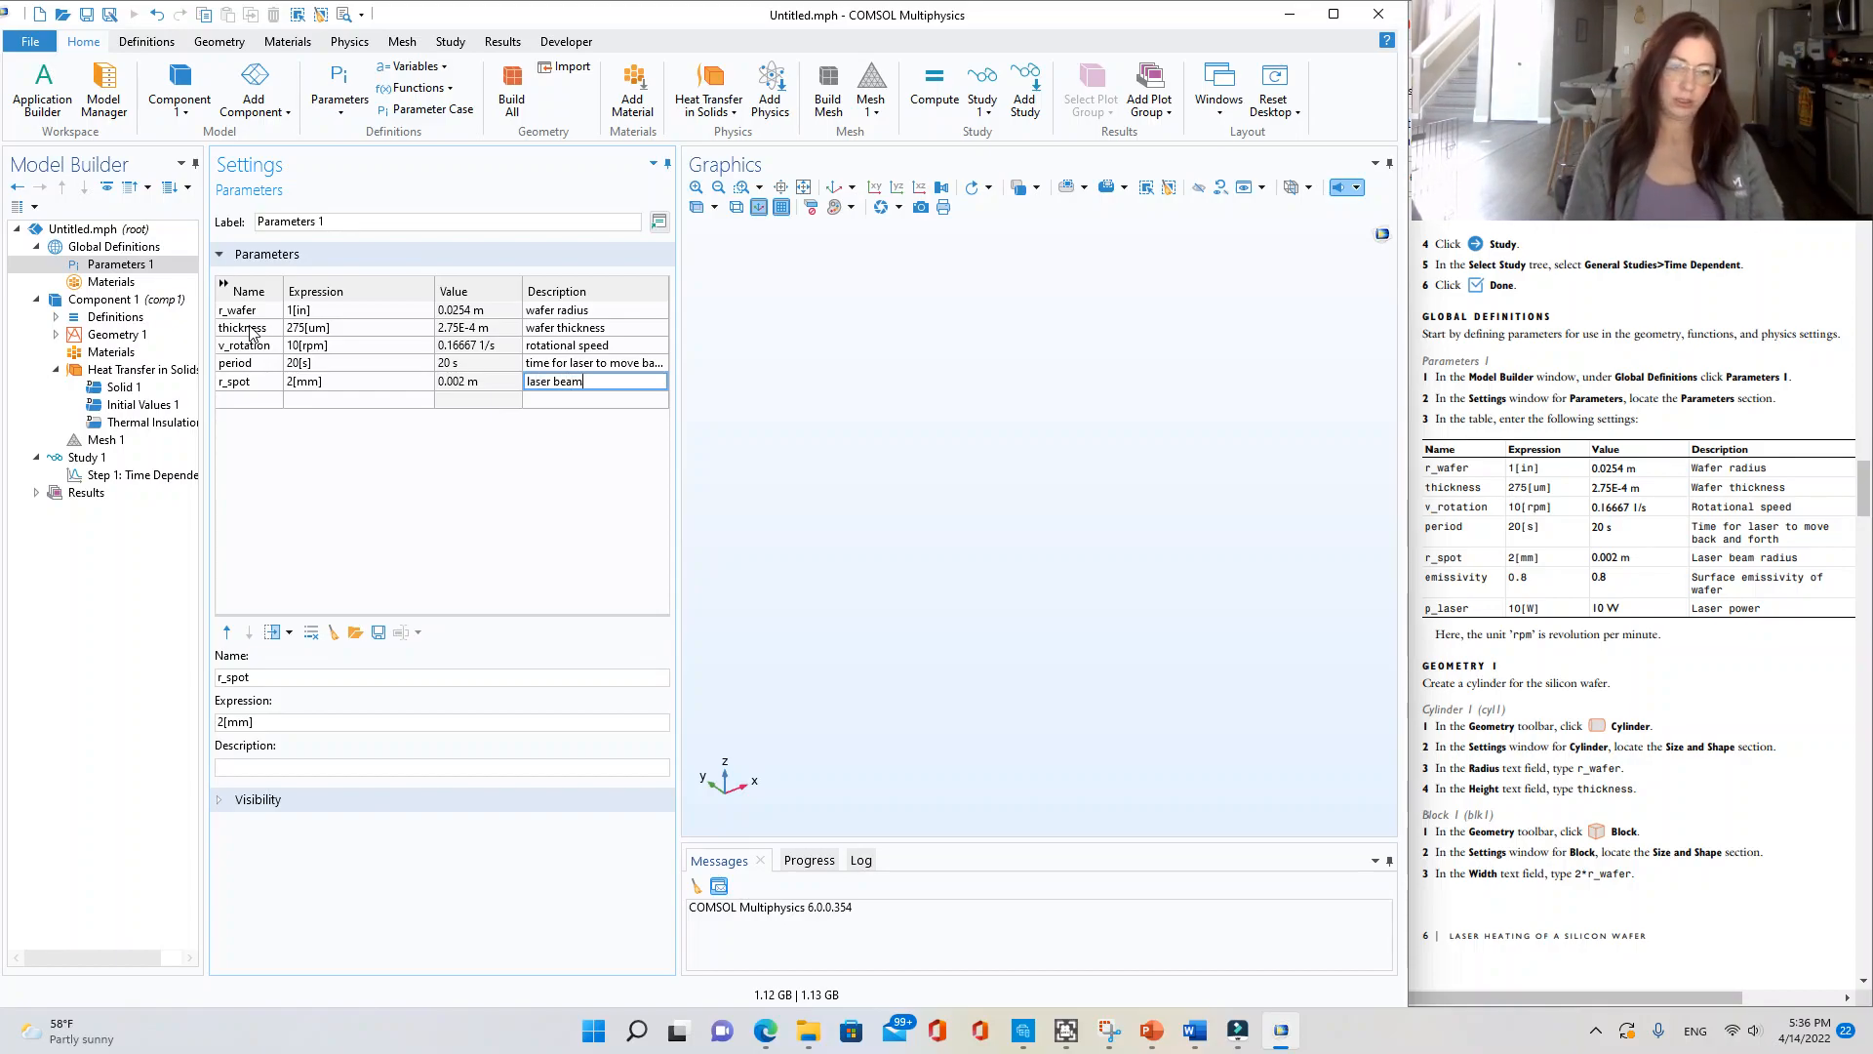
pyautogui.write(' radius')
pyautogui.press('Return')
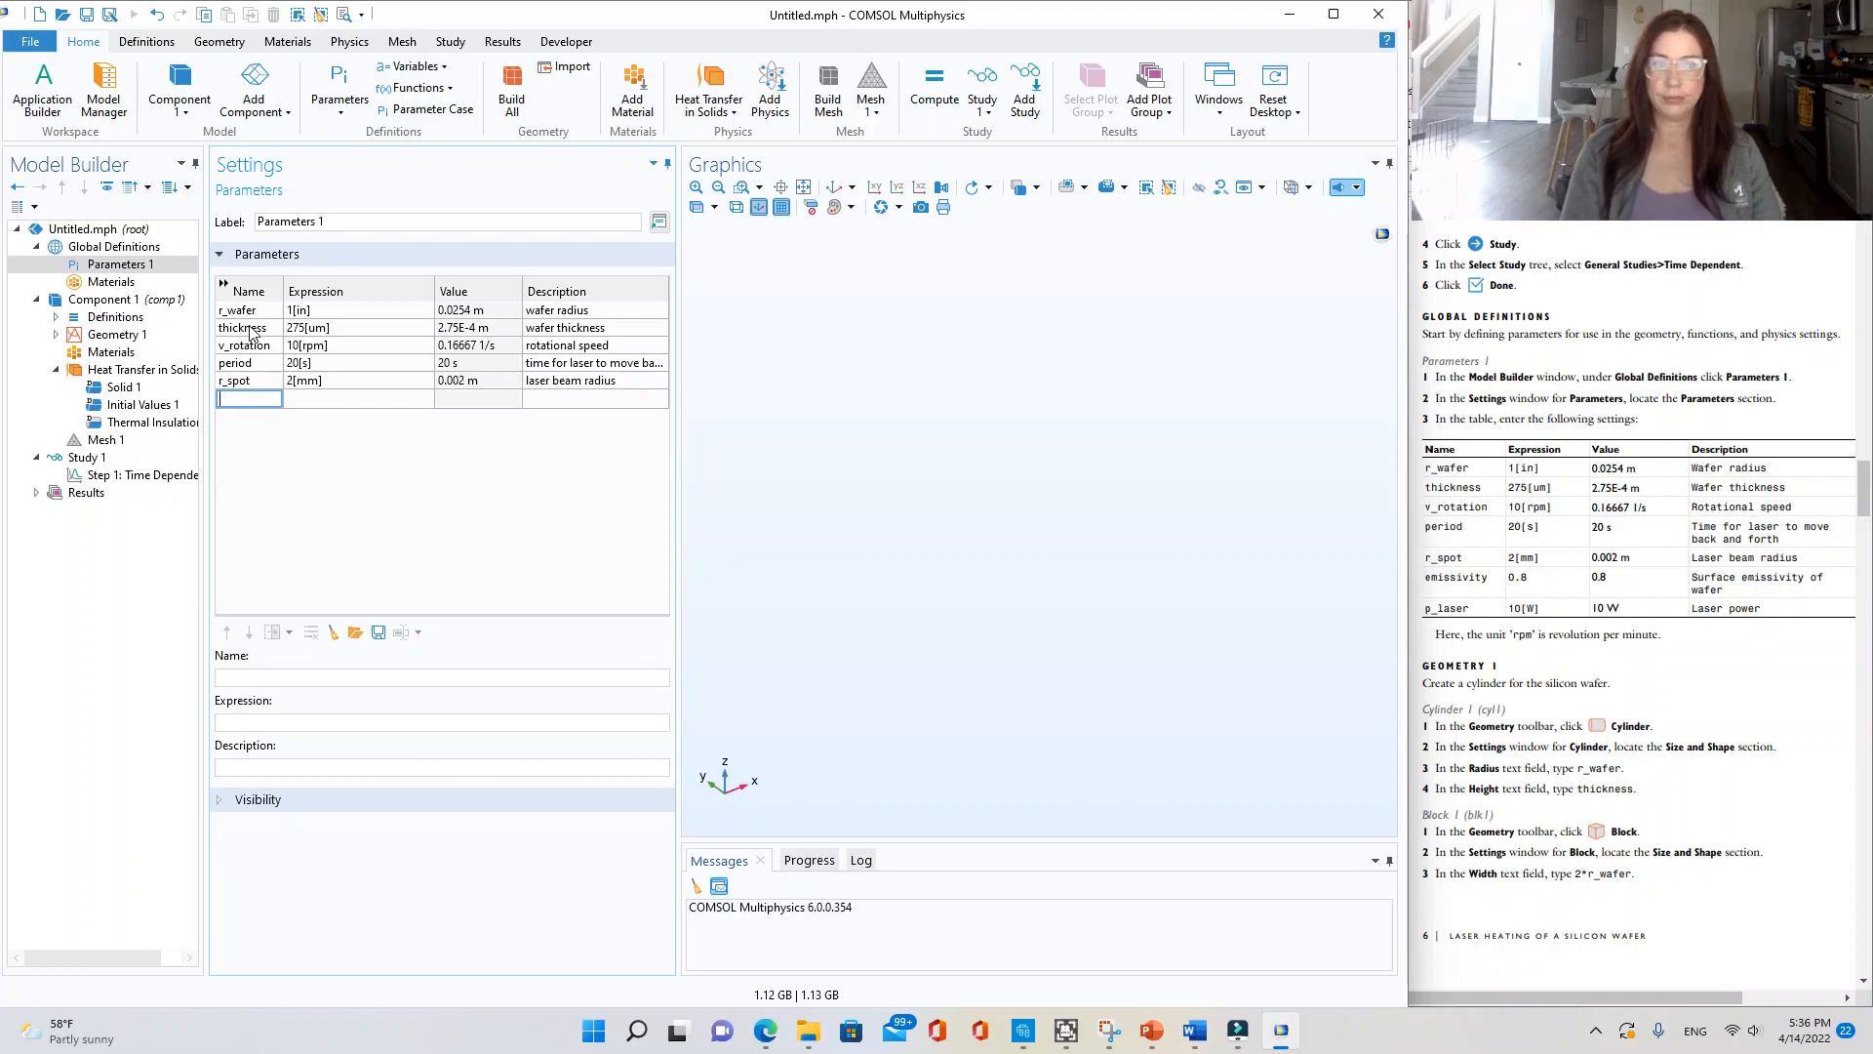
# - Add parameter emissivity = 0.8 described as 'surface emissivity of wafer'
pyautogui.write('emissivity')
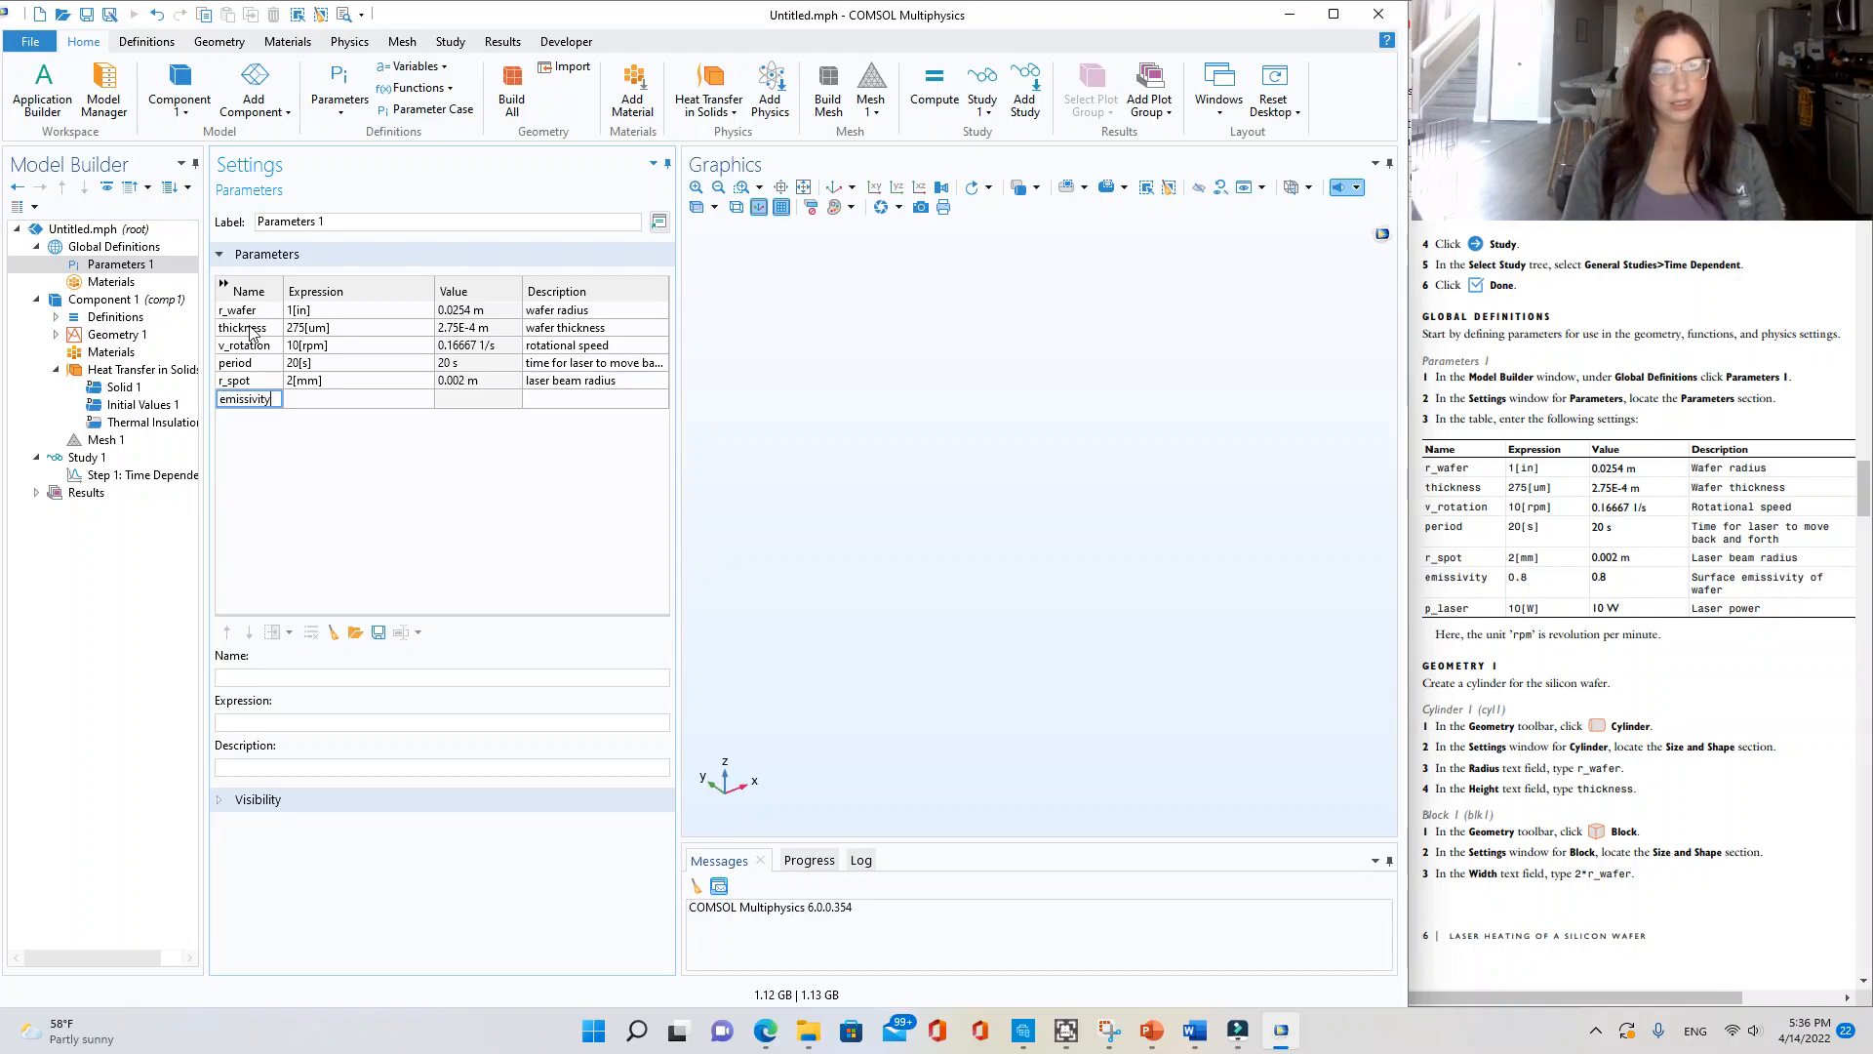
pyautogui.press('Tab')
pyautogui.write('0.8')
pyautogui.press('Tab')
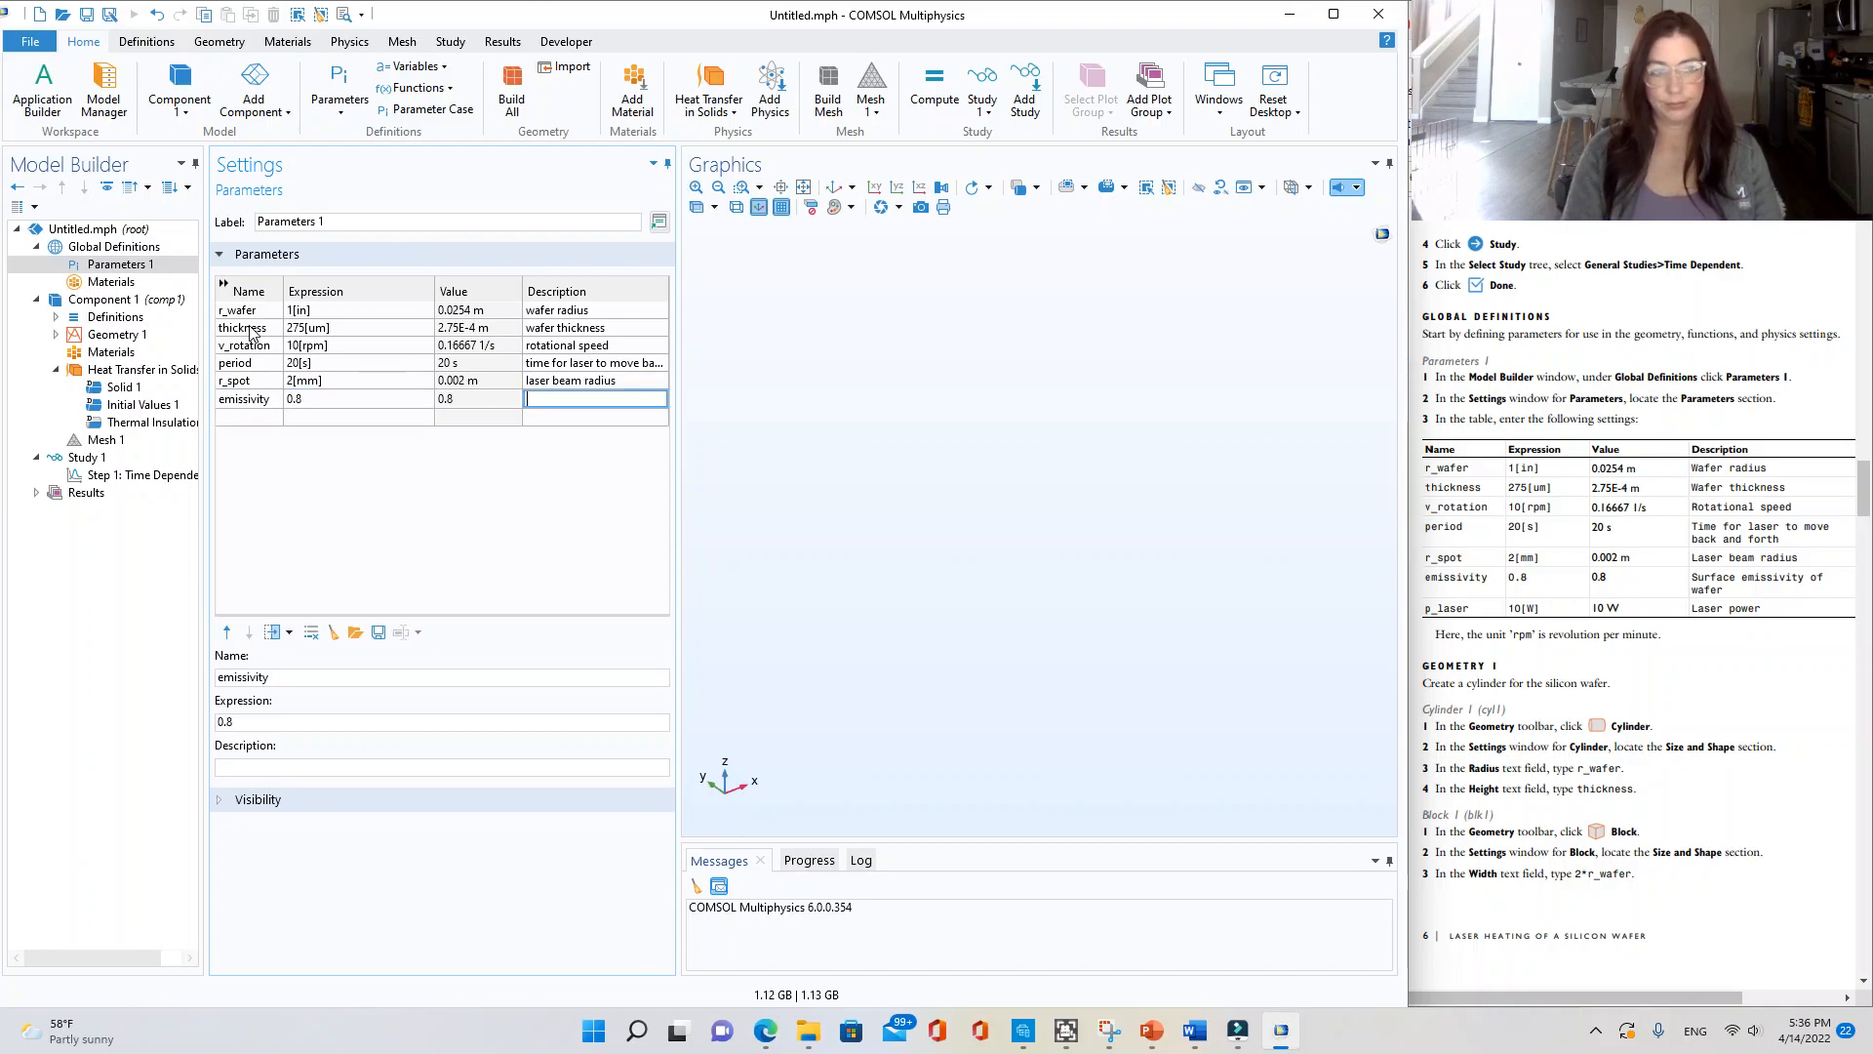
pyautogui.write('surf')
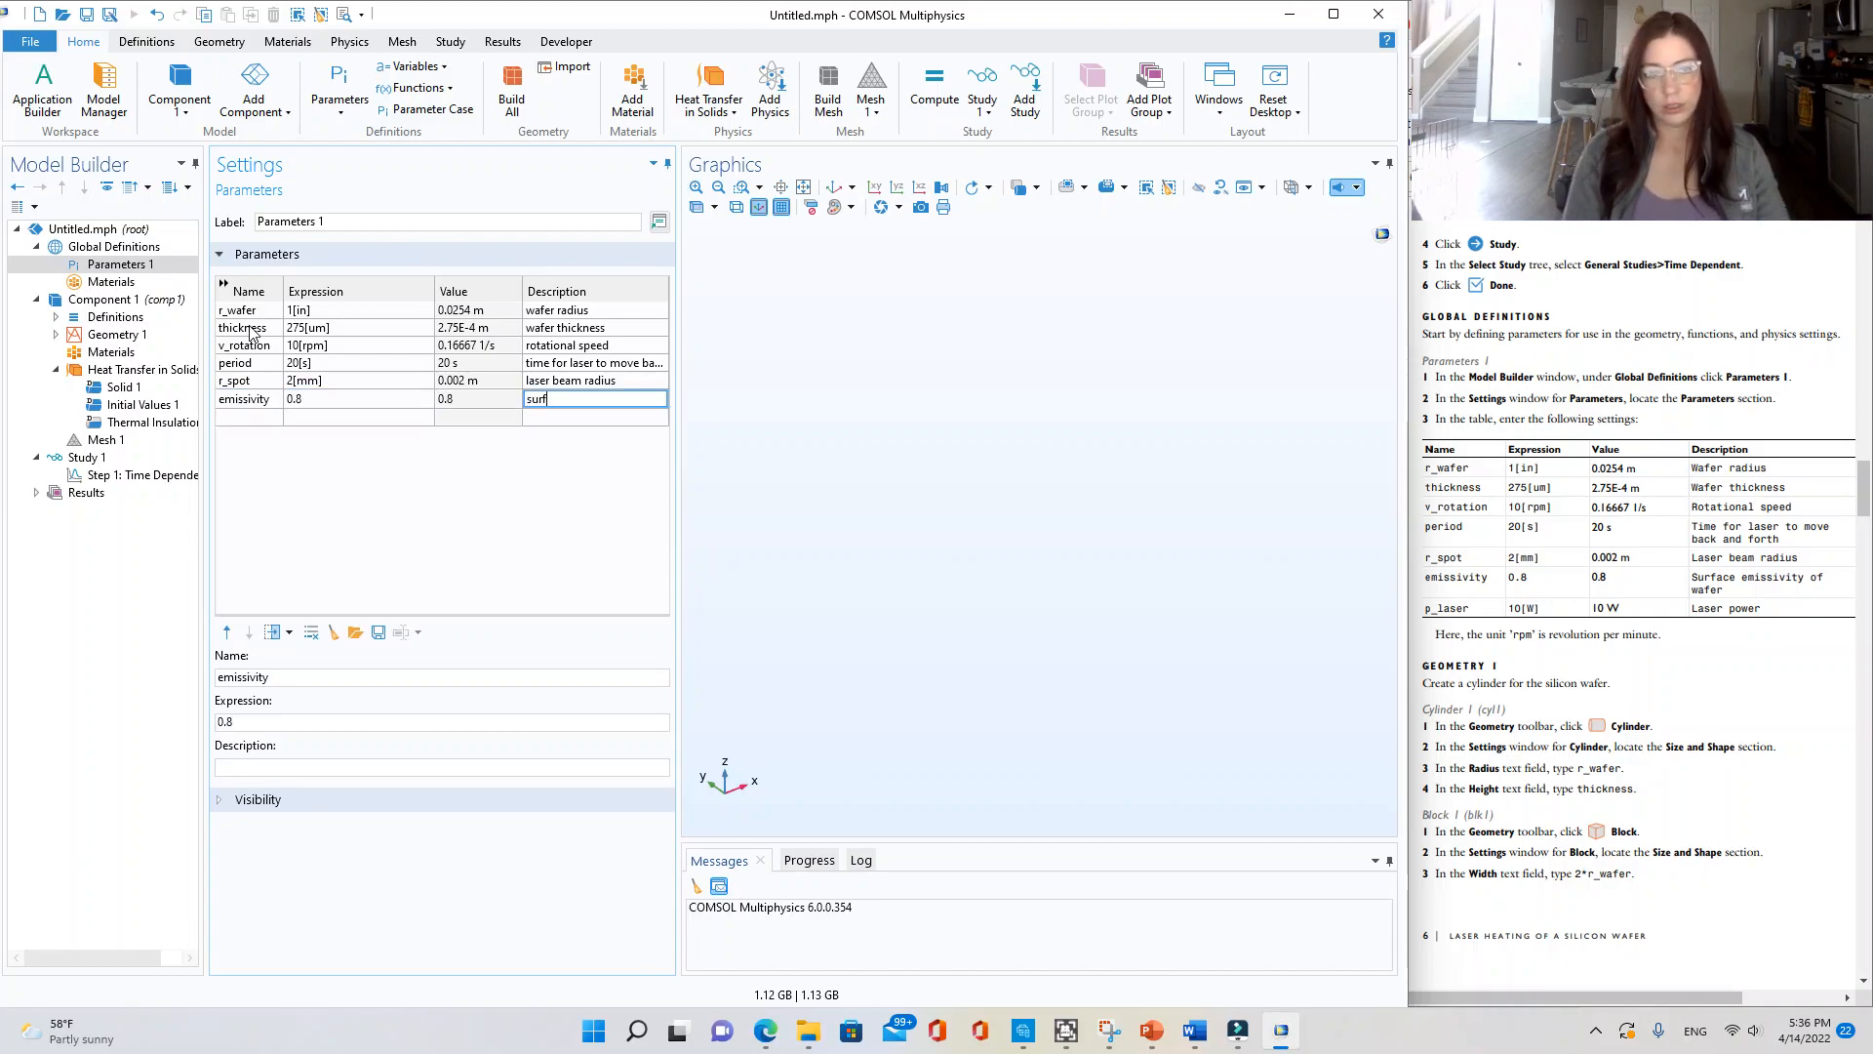
pyautogui.write('ace emissivity of waf')
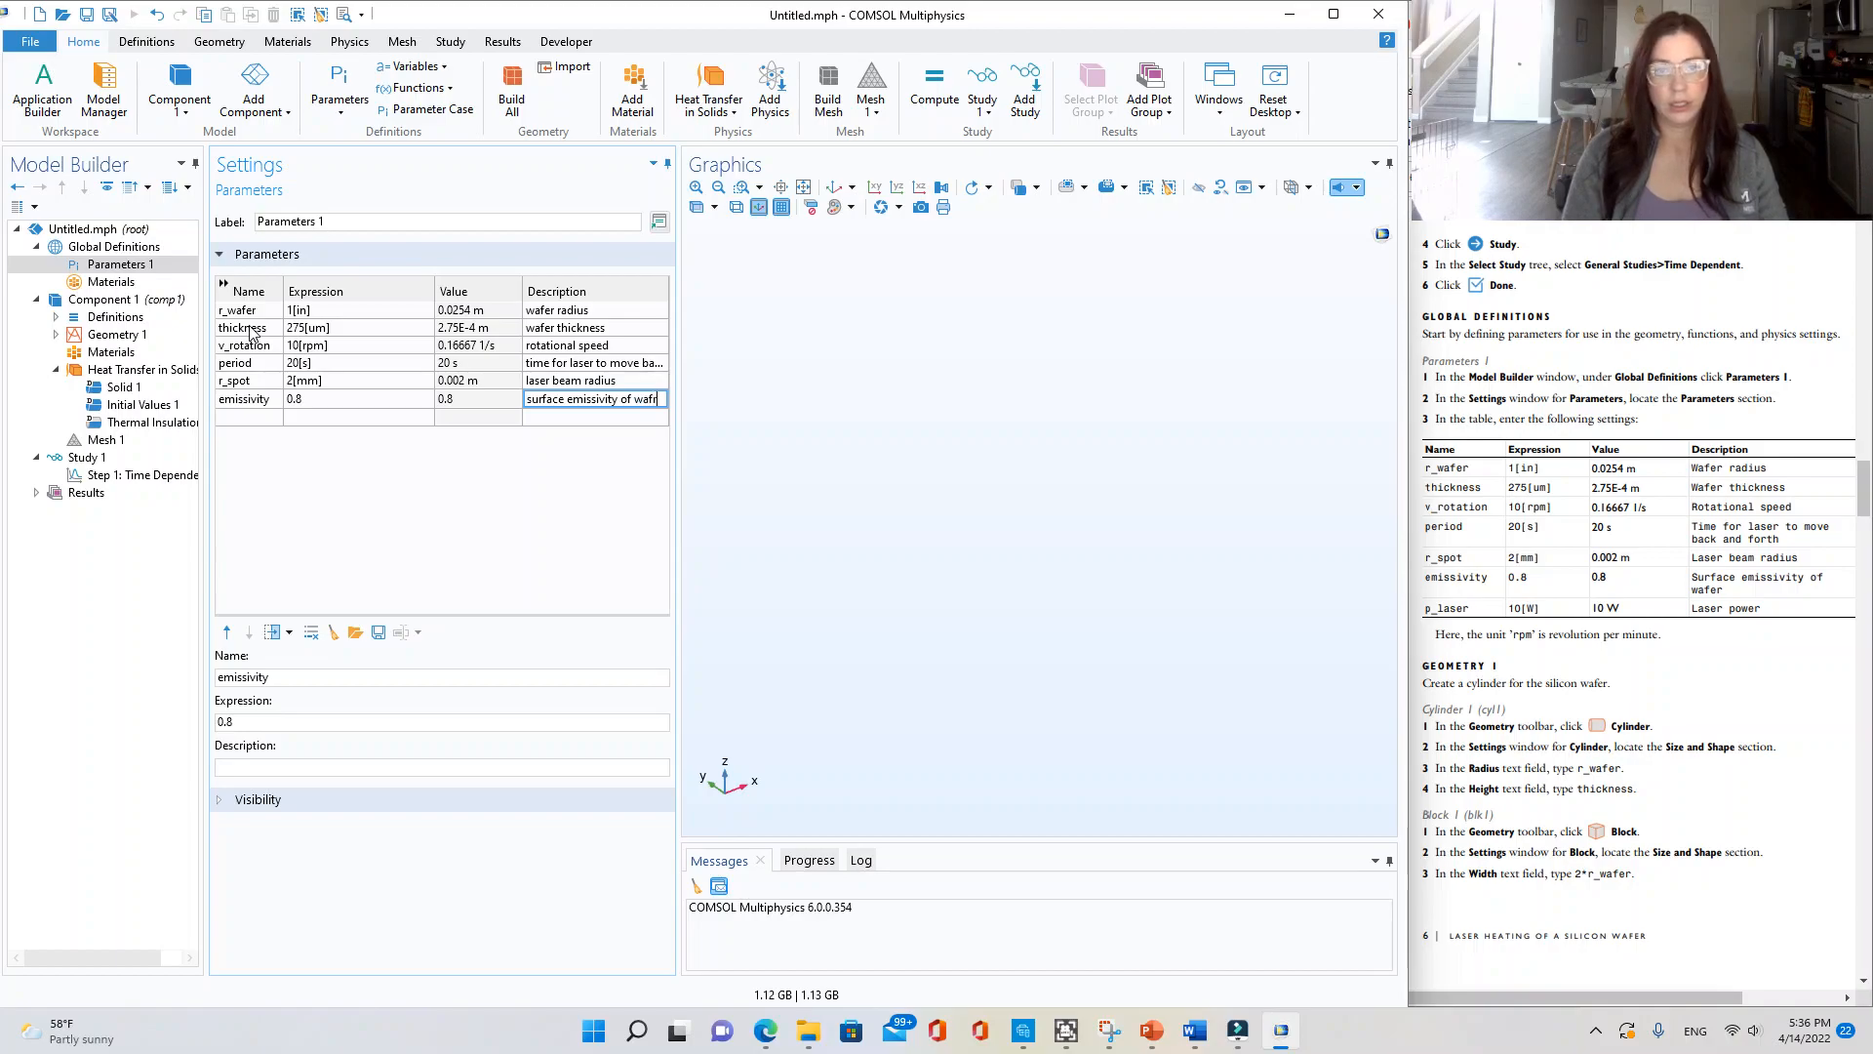
pyautogui.write('er')
pyautogui.press('Tab')
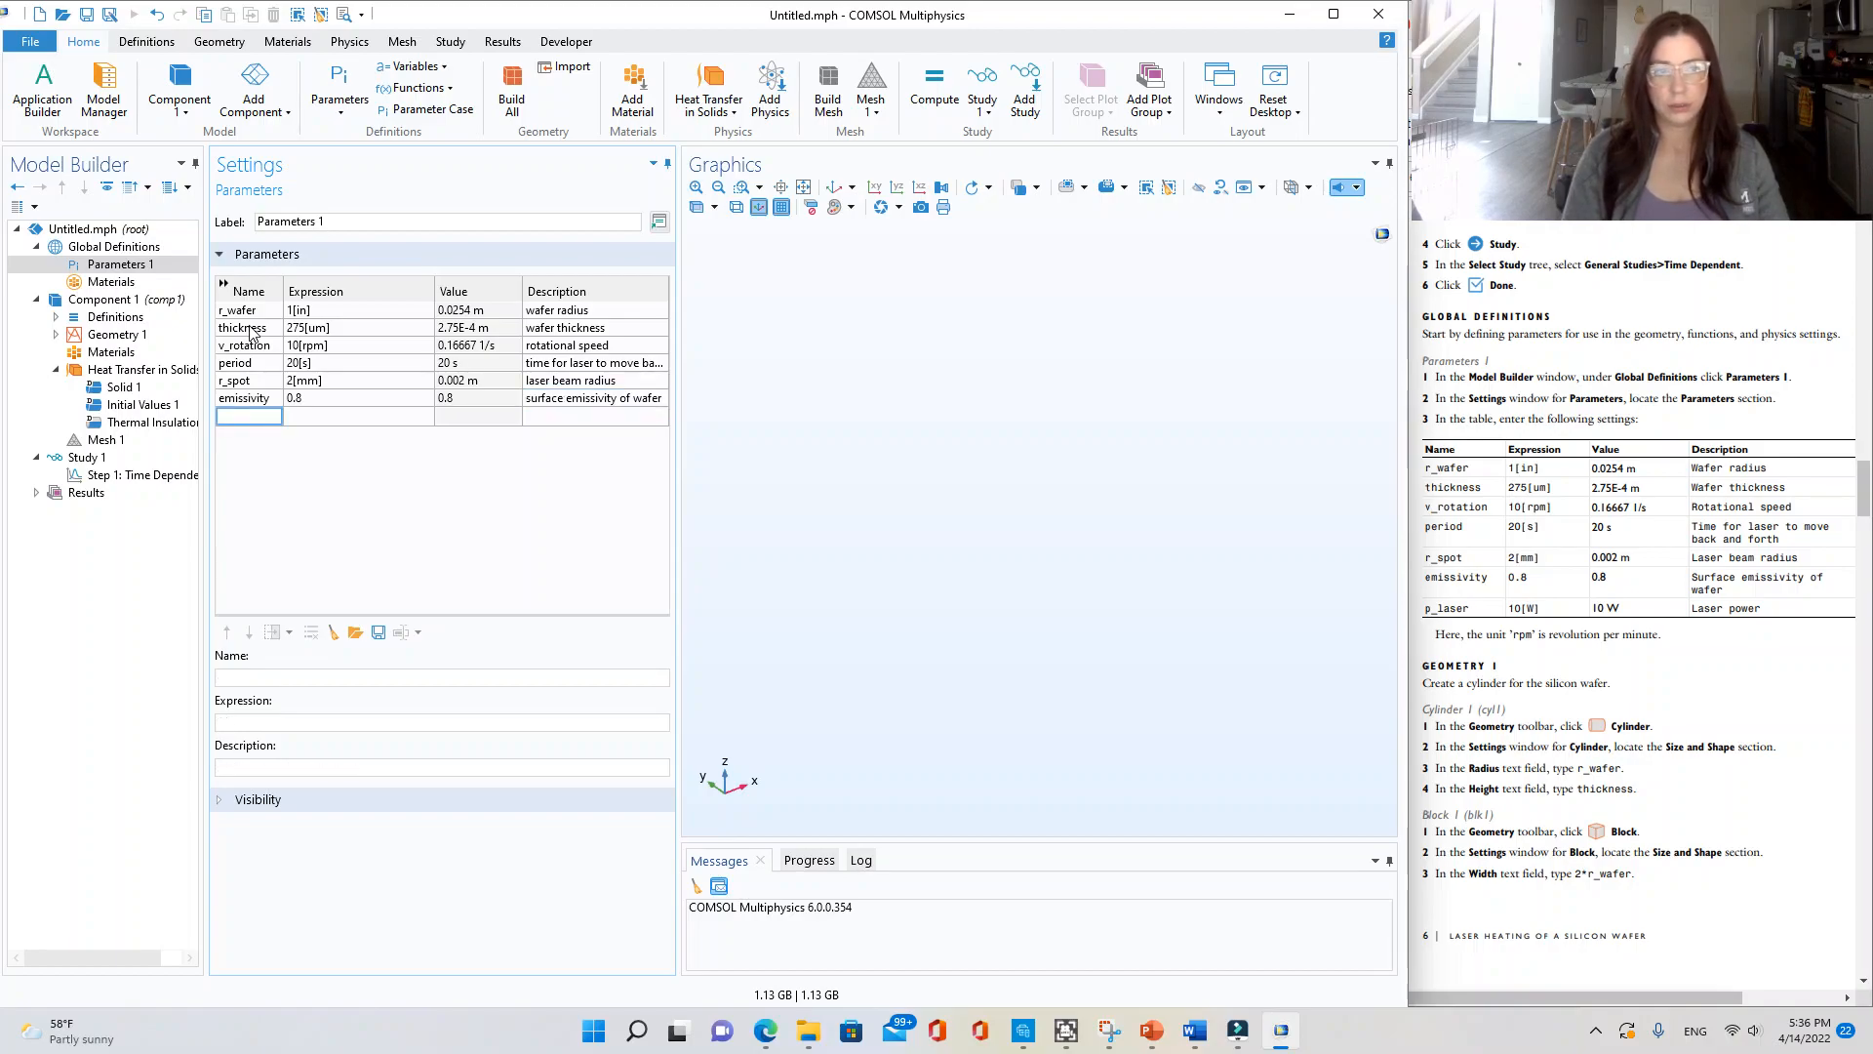
# - Add parameter p_laser = 10[W] described as 'laser power' and start saving under a new name
pyautogui.write('p_laser')
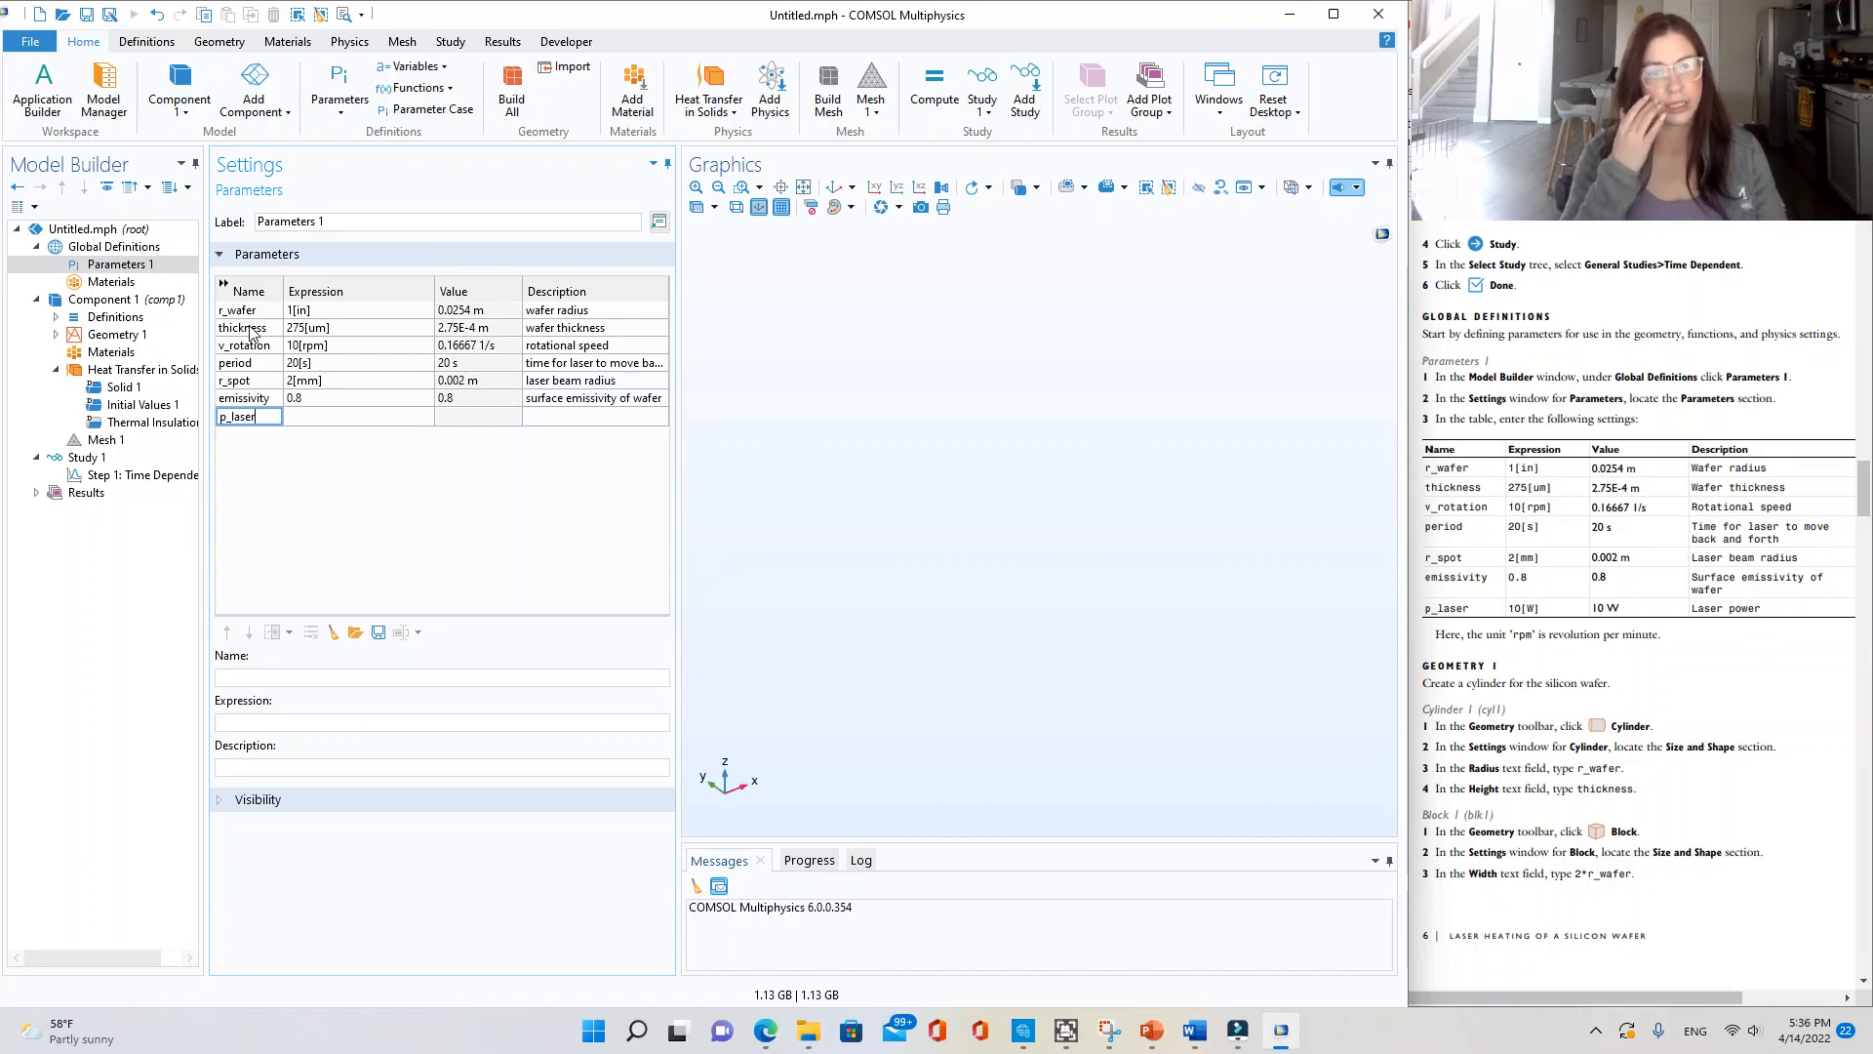
pyautogui.press('Tab')
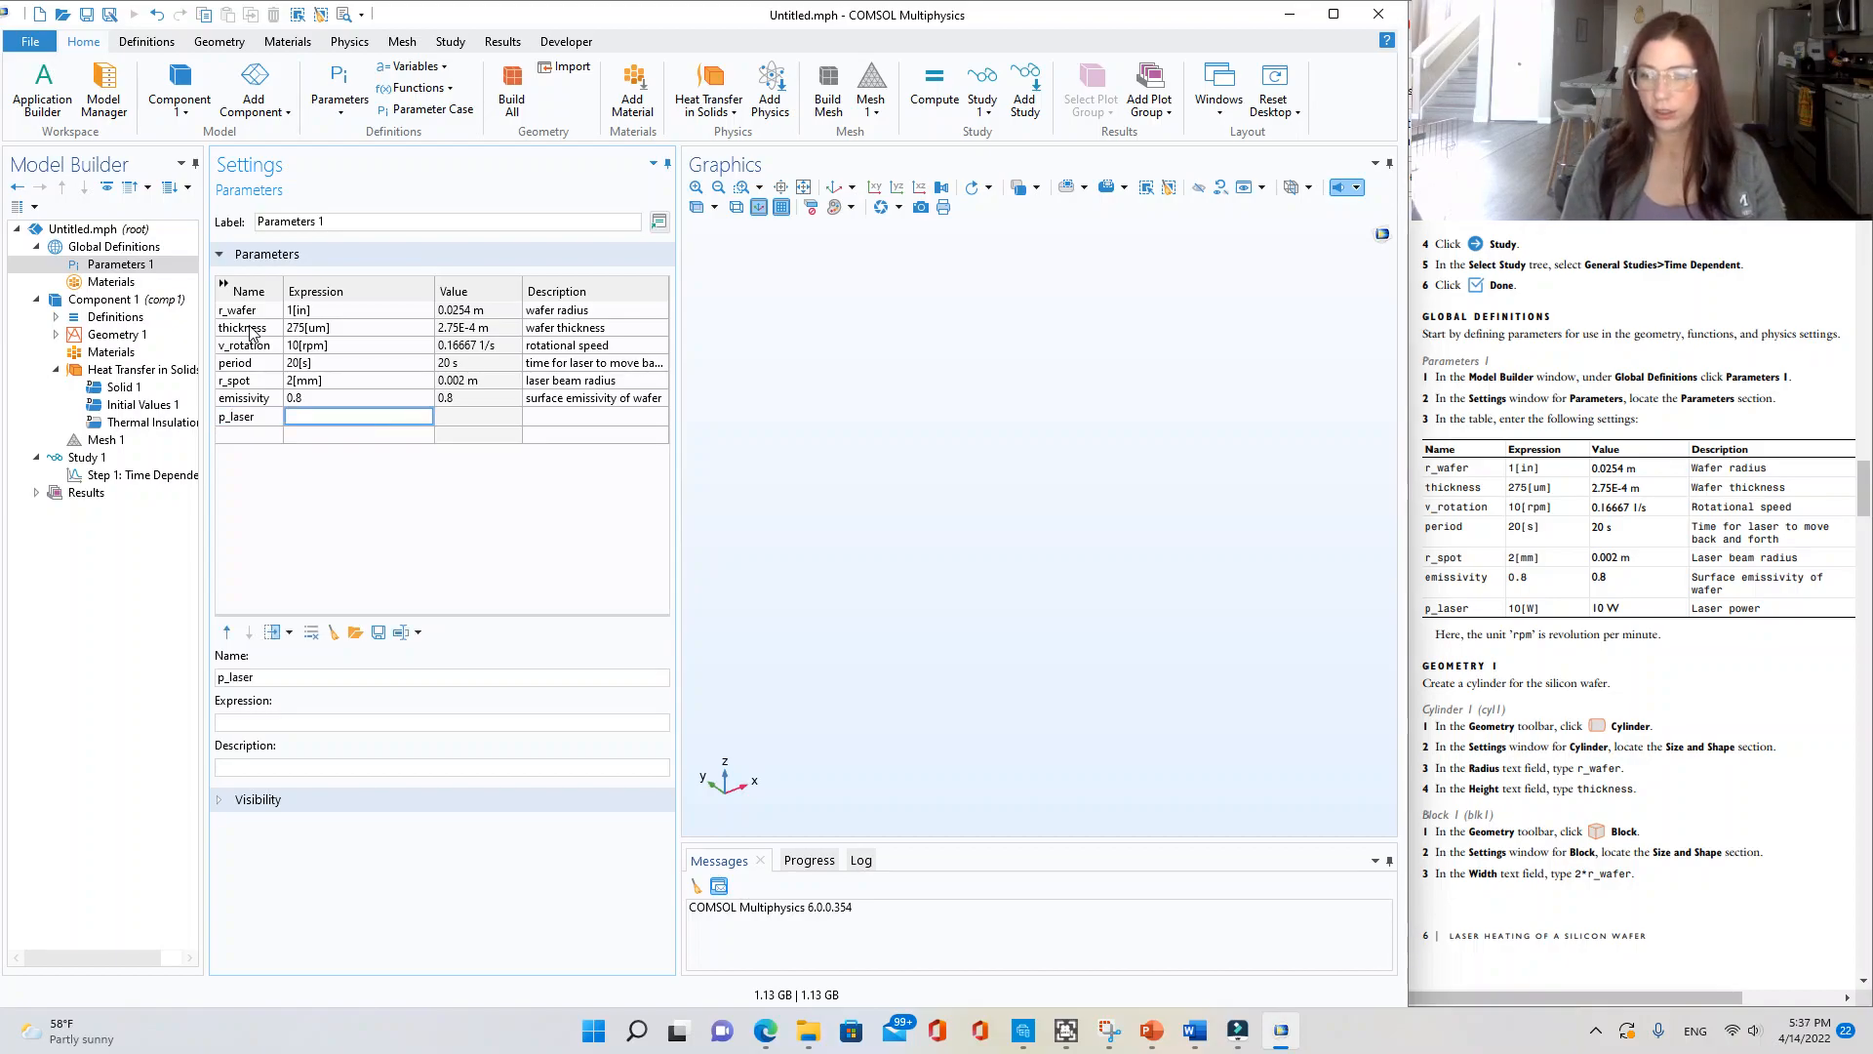
pyautogui.write('10[W')
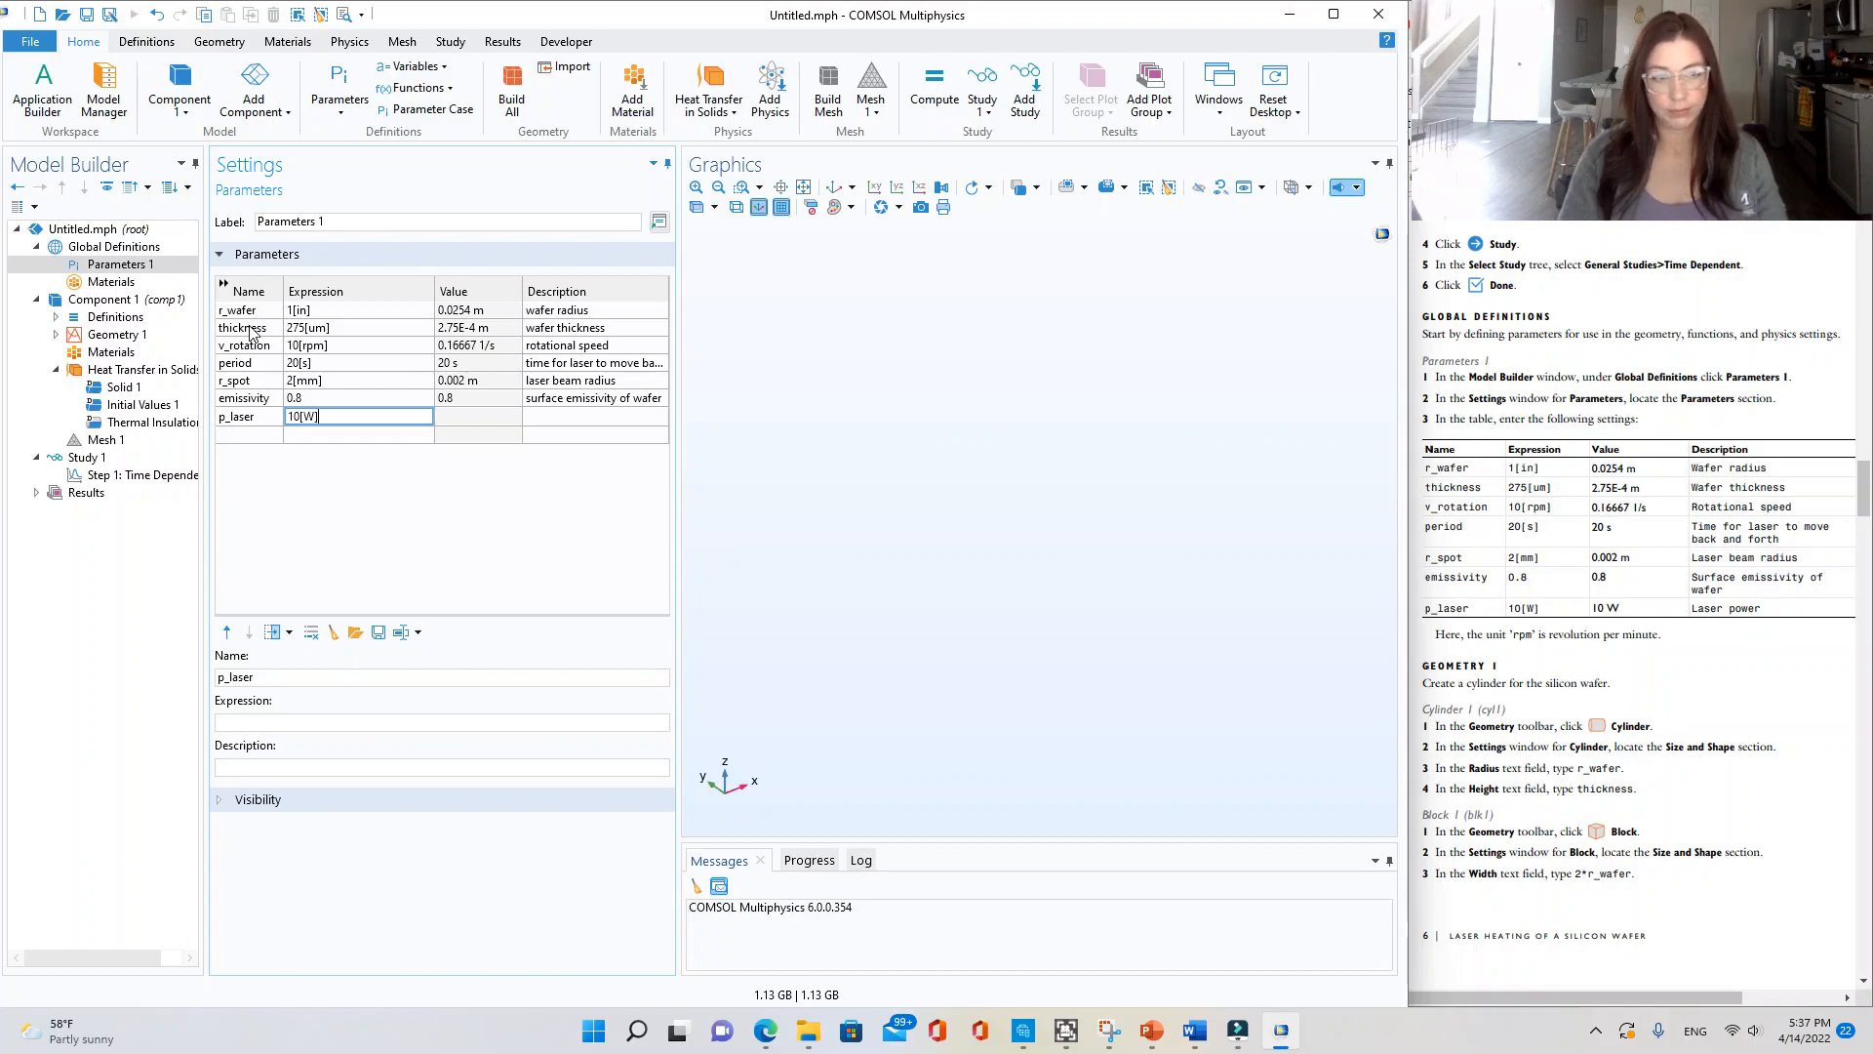
pyautogui.press('Tab')
pyautogui.write('laser power')
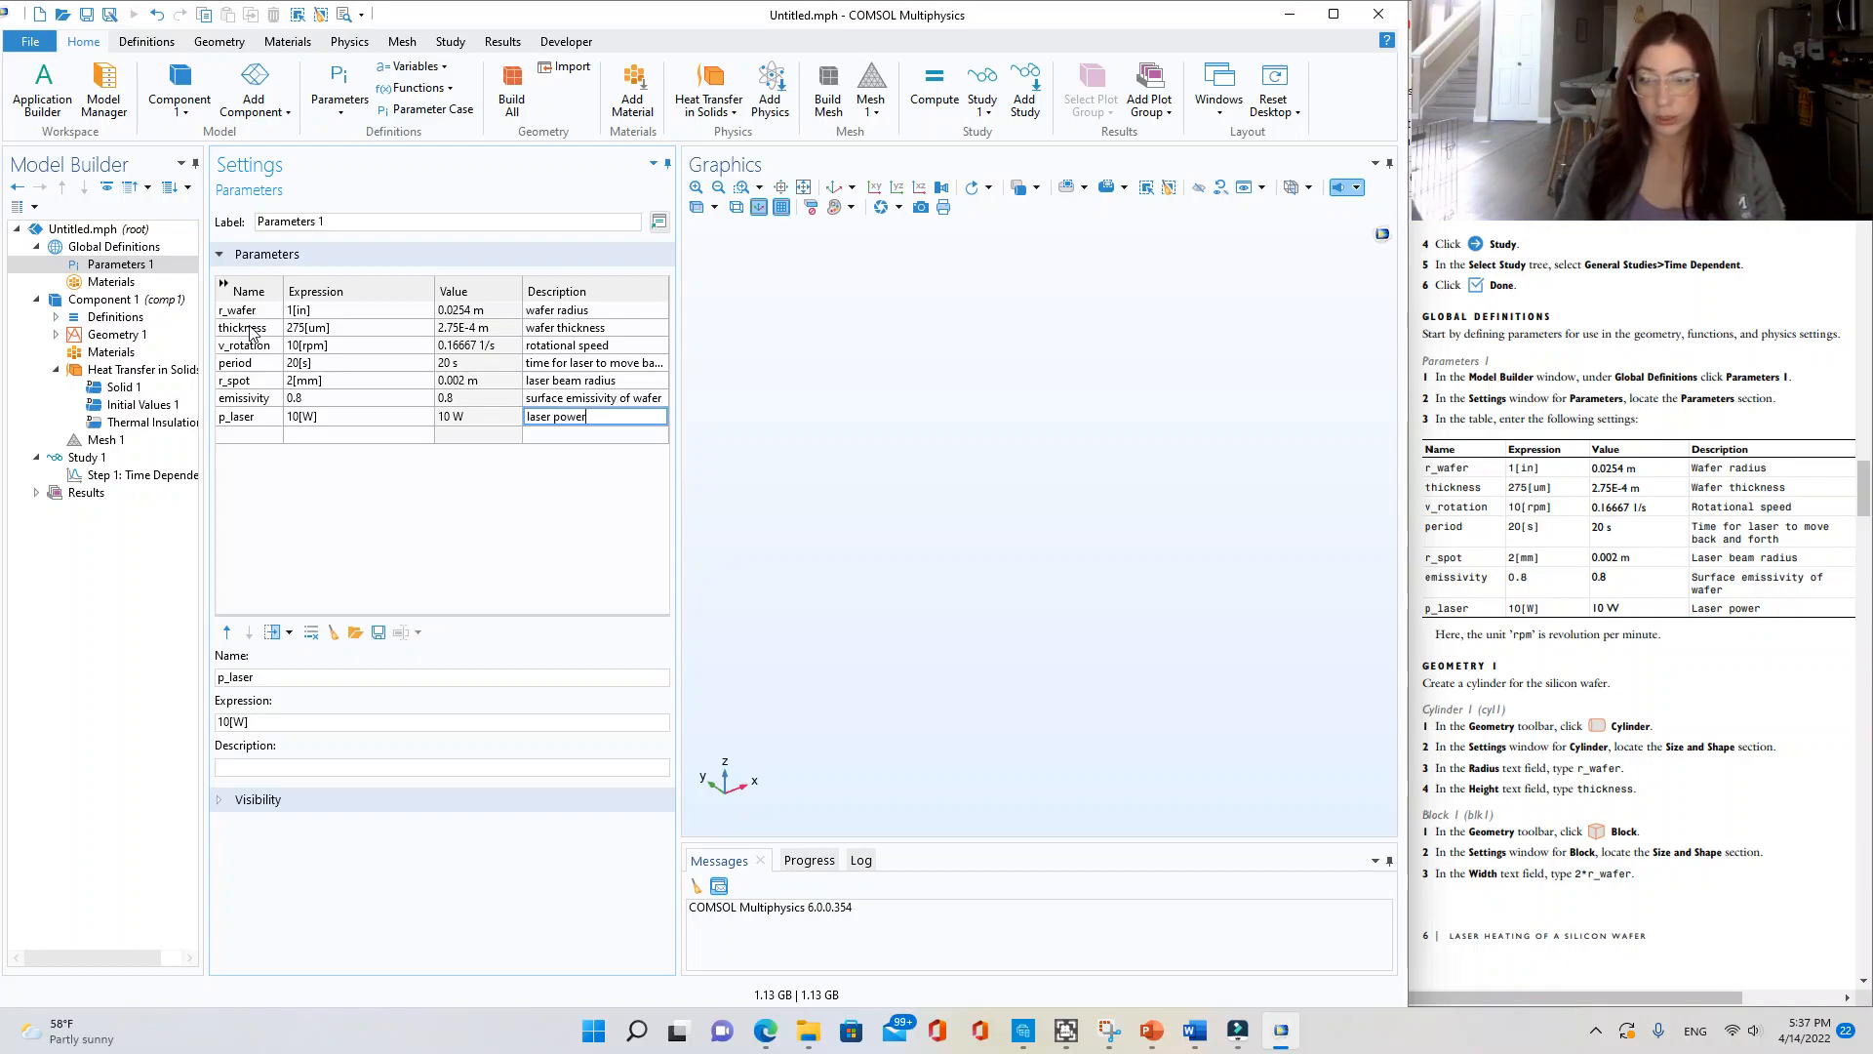
pyautogui.hotkey('ctrl', 's')
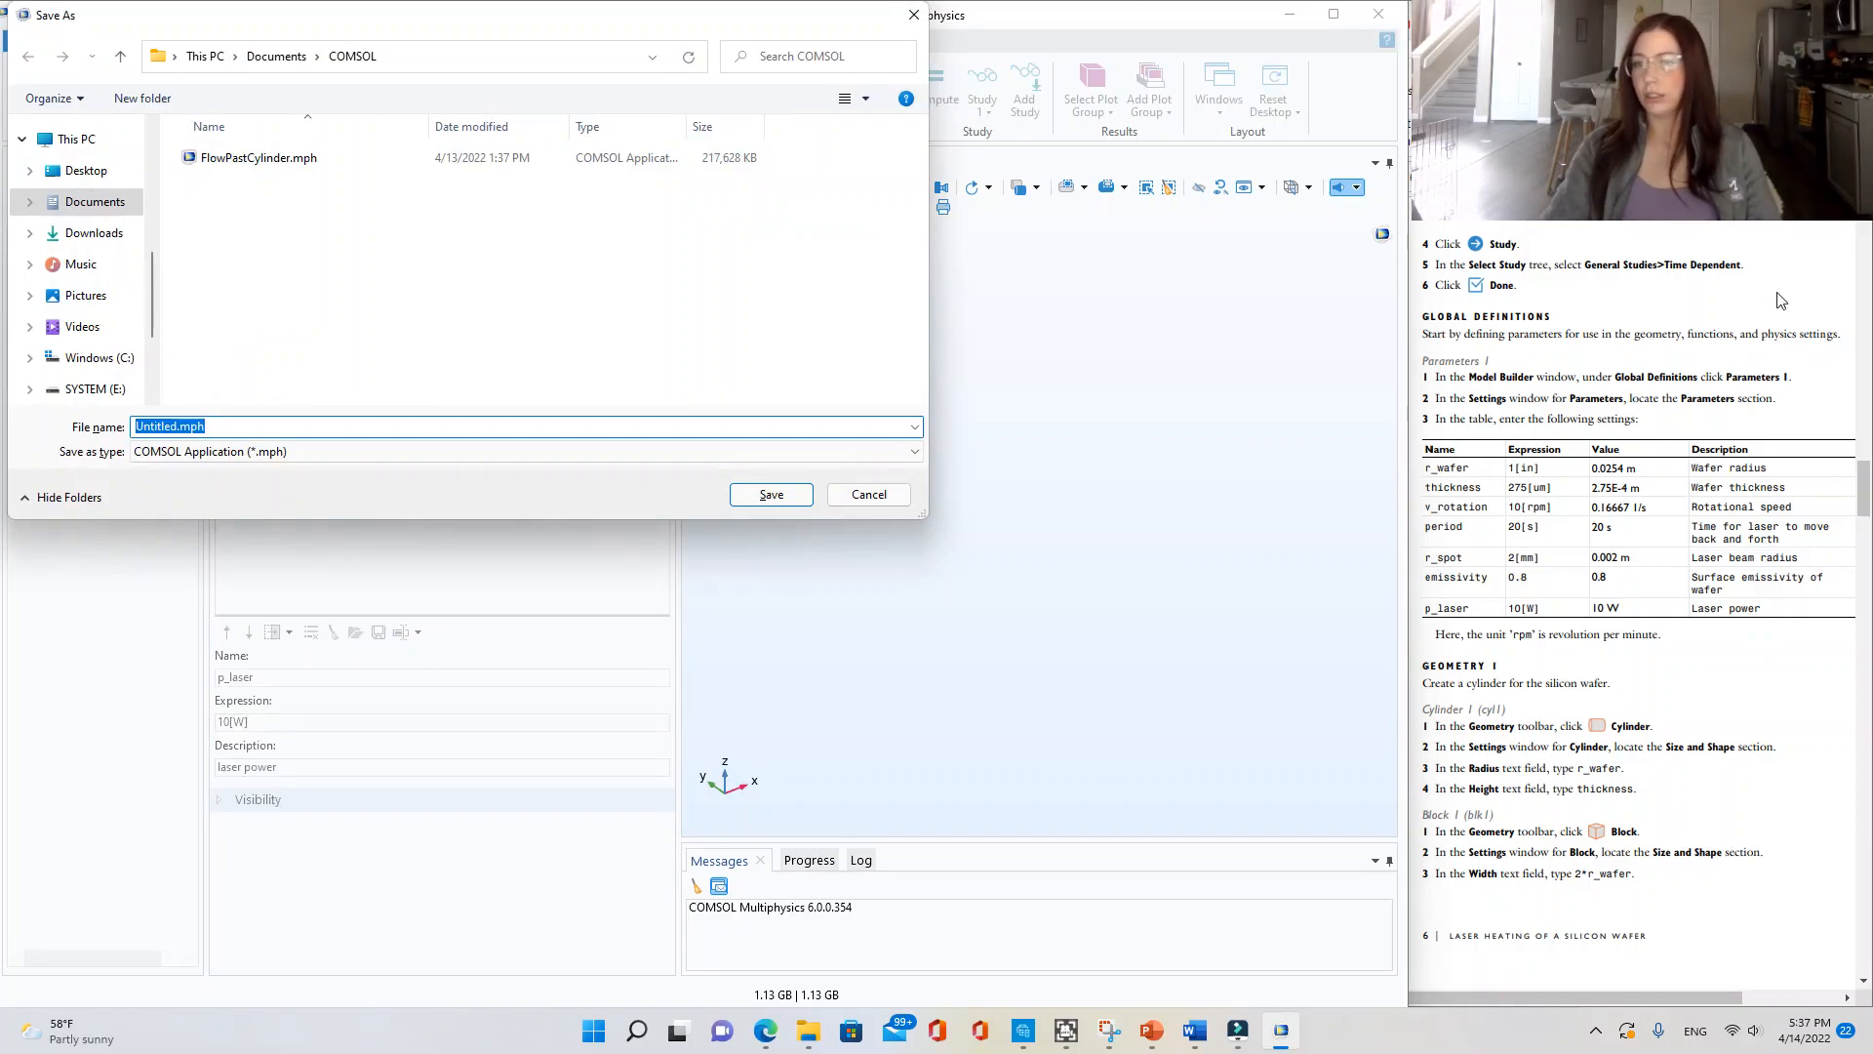
# - Save the model as LaserHeatingSi.mph in Documents\COMSOL
pyautogui.click(1864, 497)
pyautogui.moveTo(1865, 496)
pyautogui.mouseDown()
pyautogui.moveTo(1864, 256)
pyautogui.moveTo(1856, 504)
pyautogui.mouseUp()
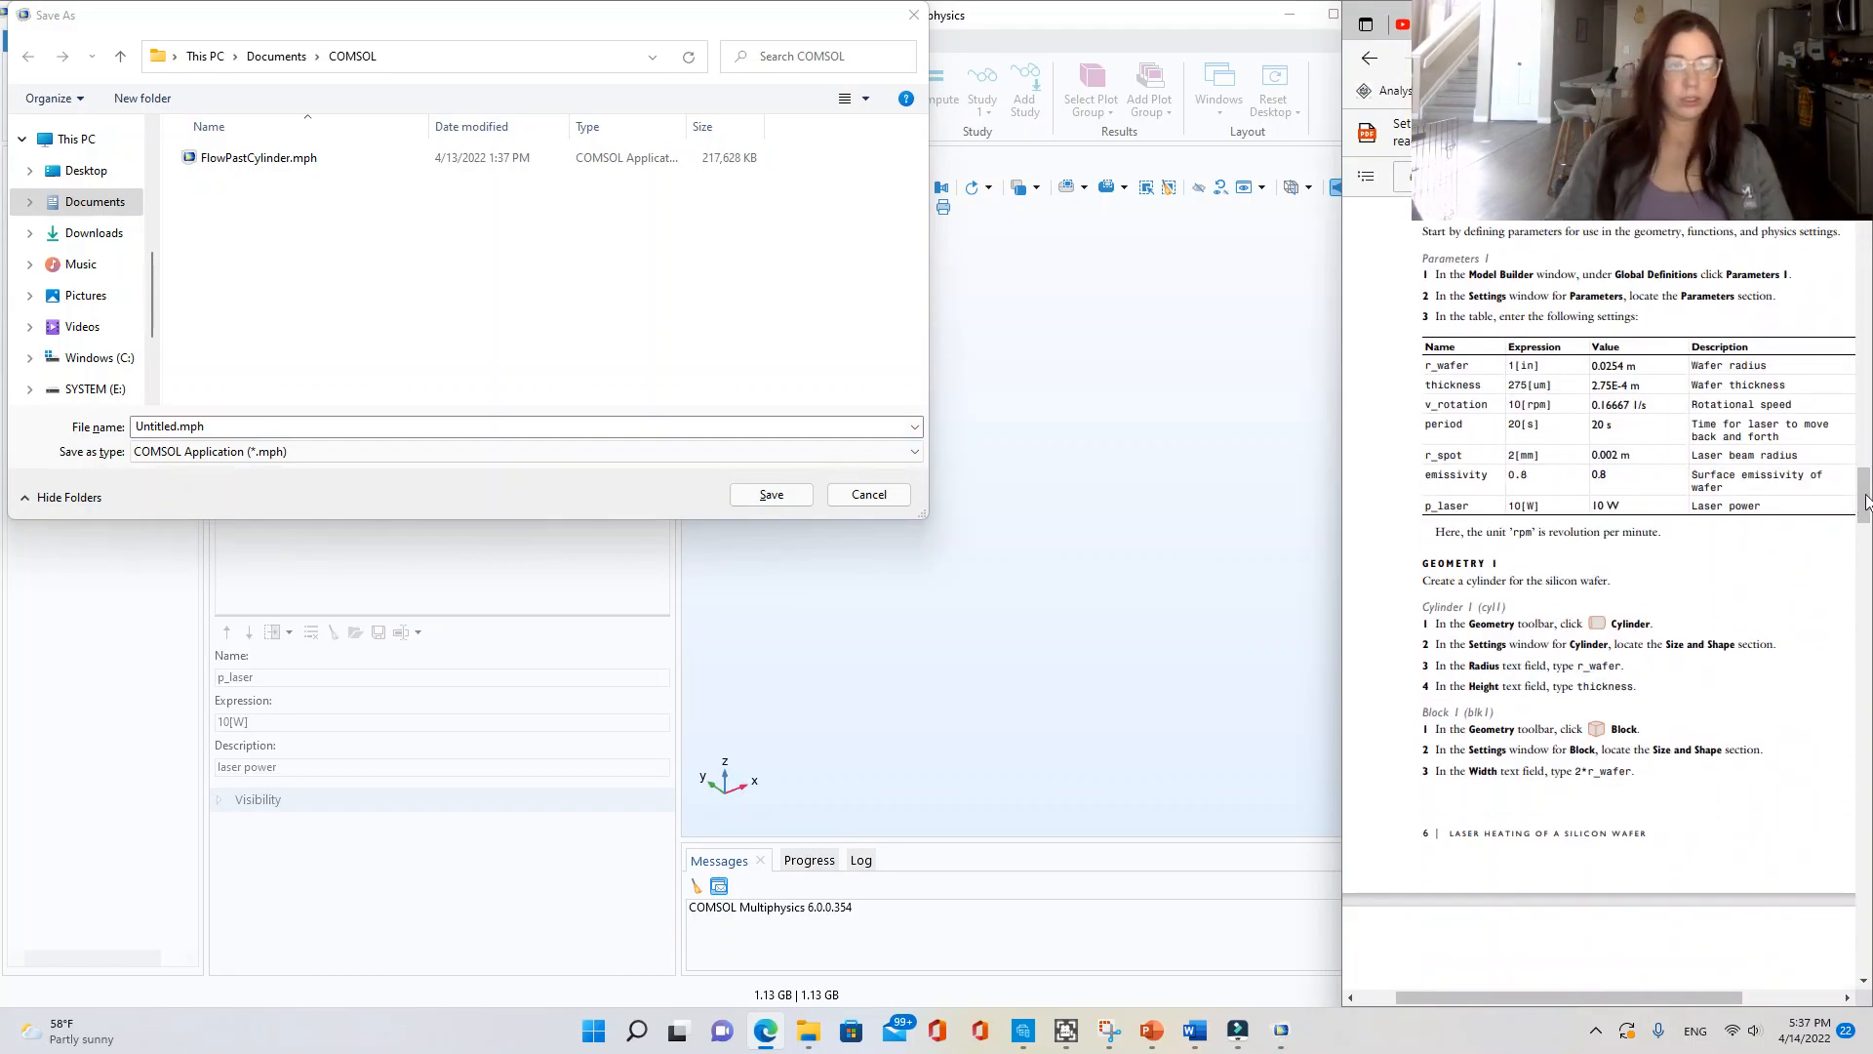
pyautogui.click(106, 429)
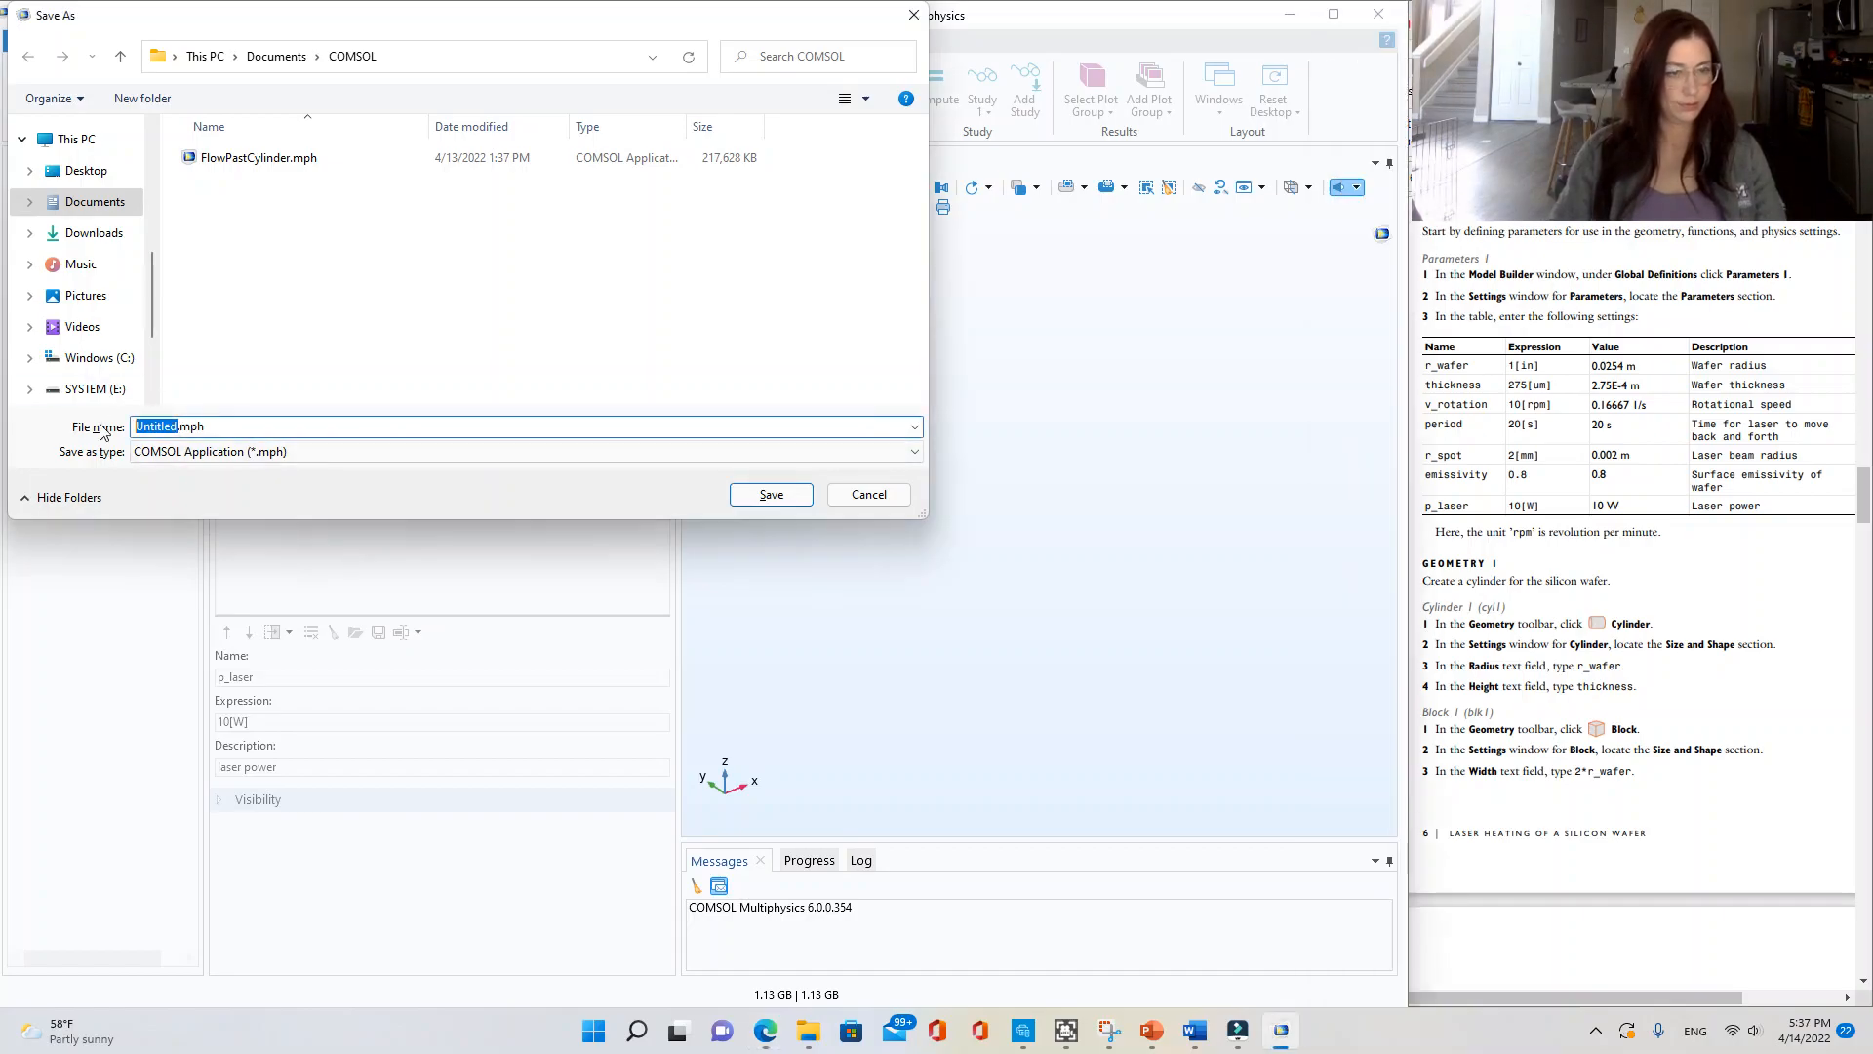
pyautogui.write('LaserH')
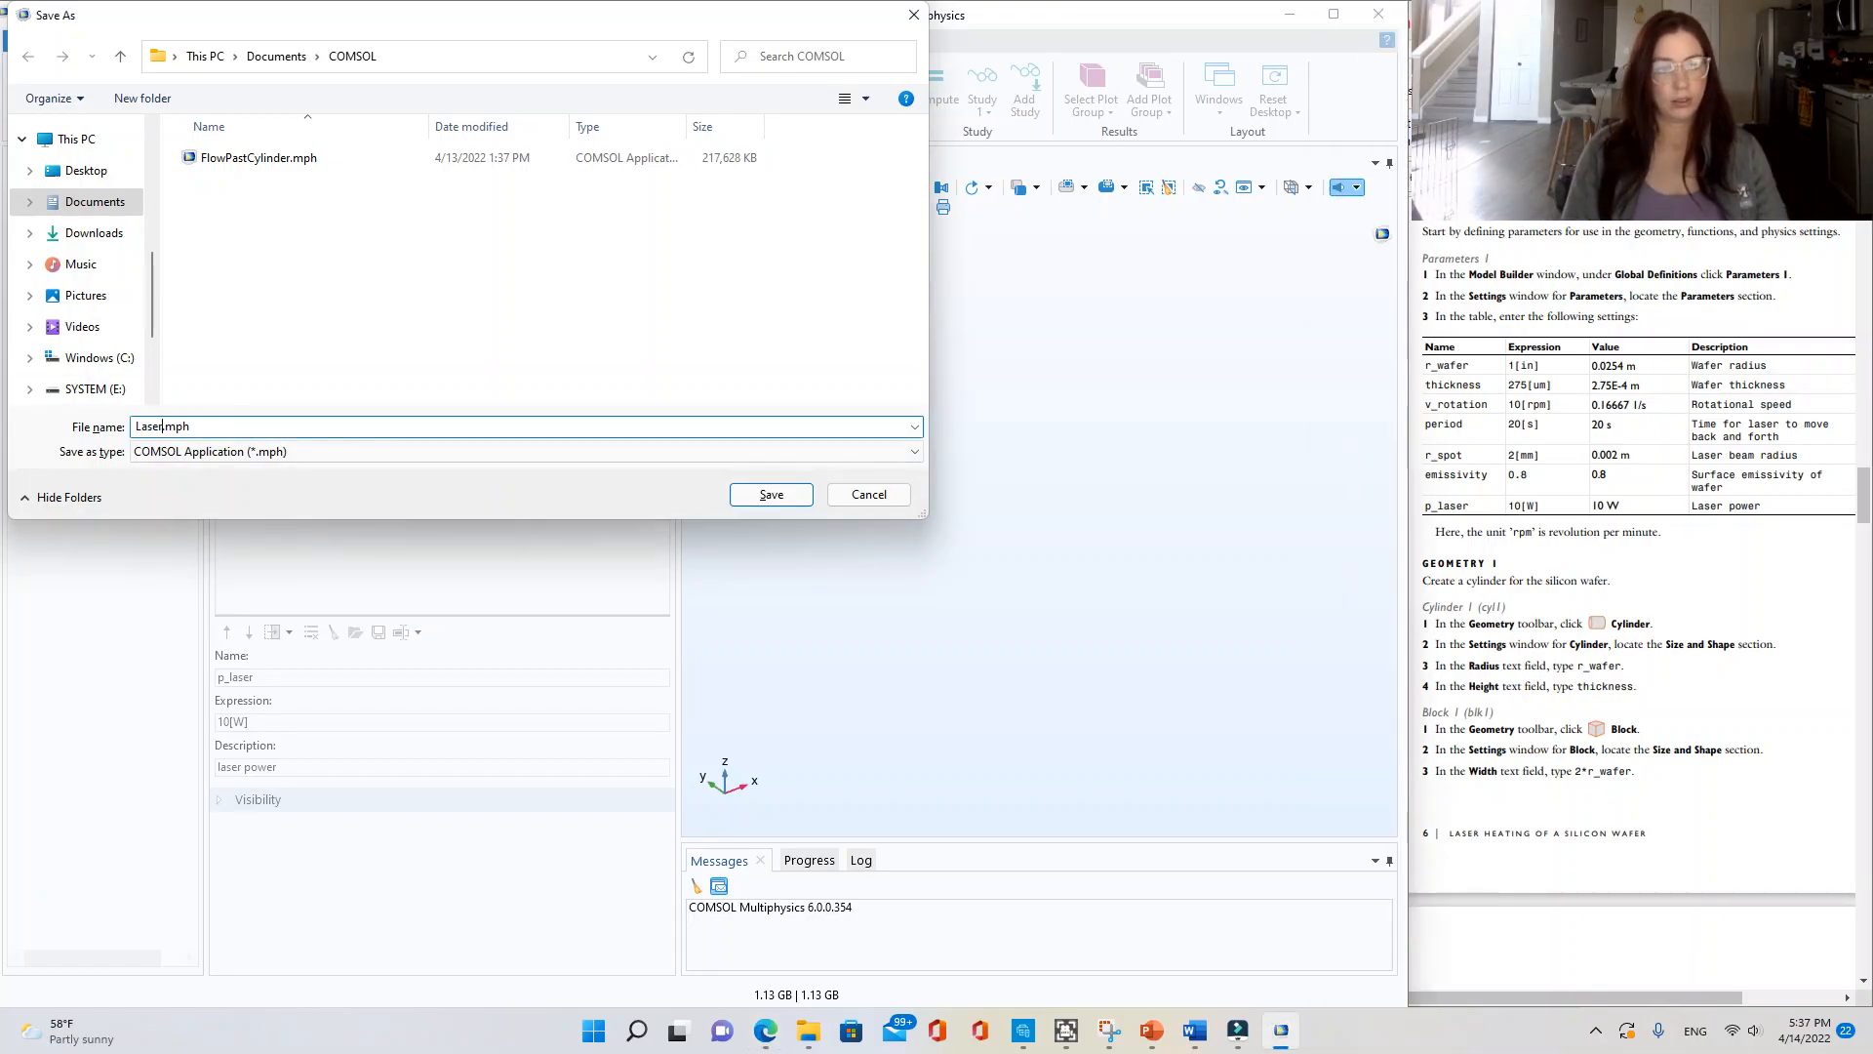
pyautogui.write('eatingS')
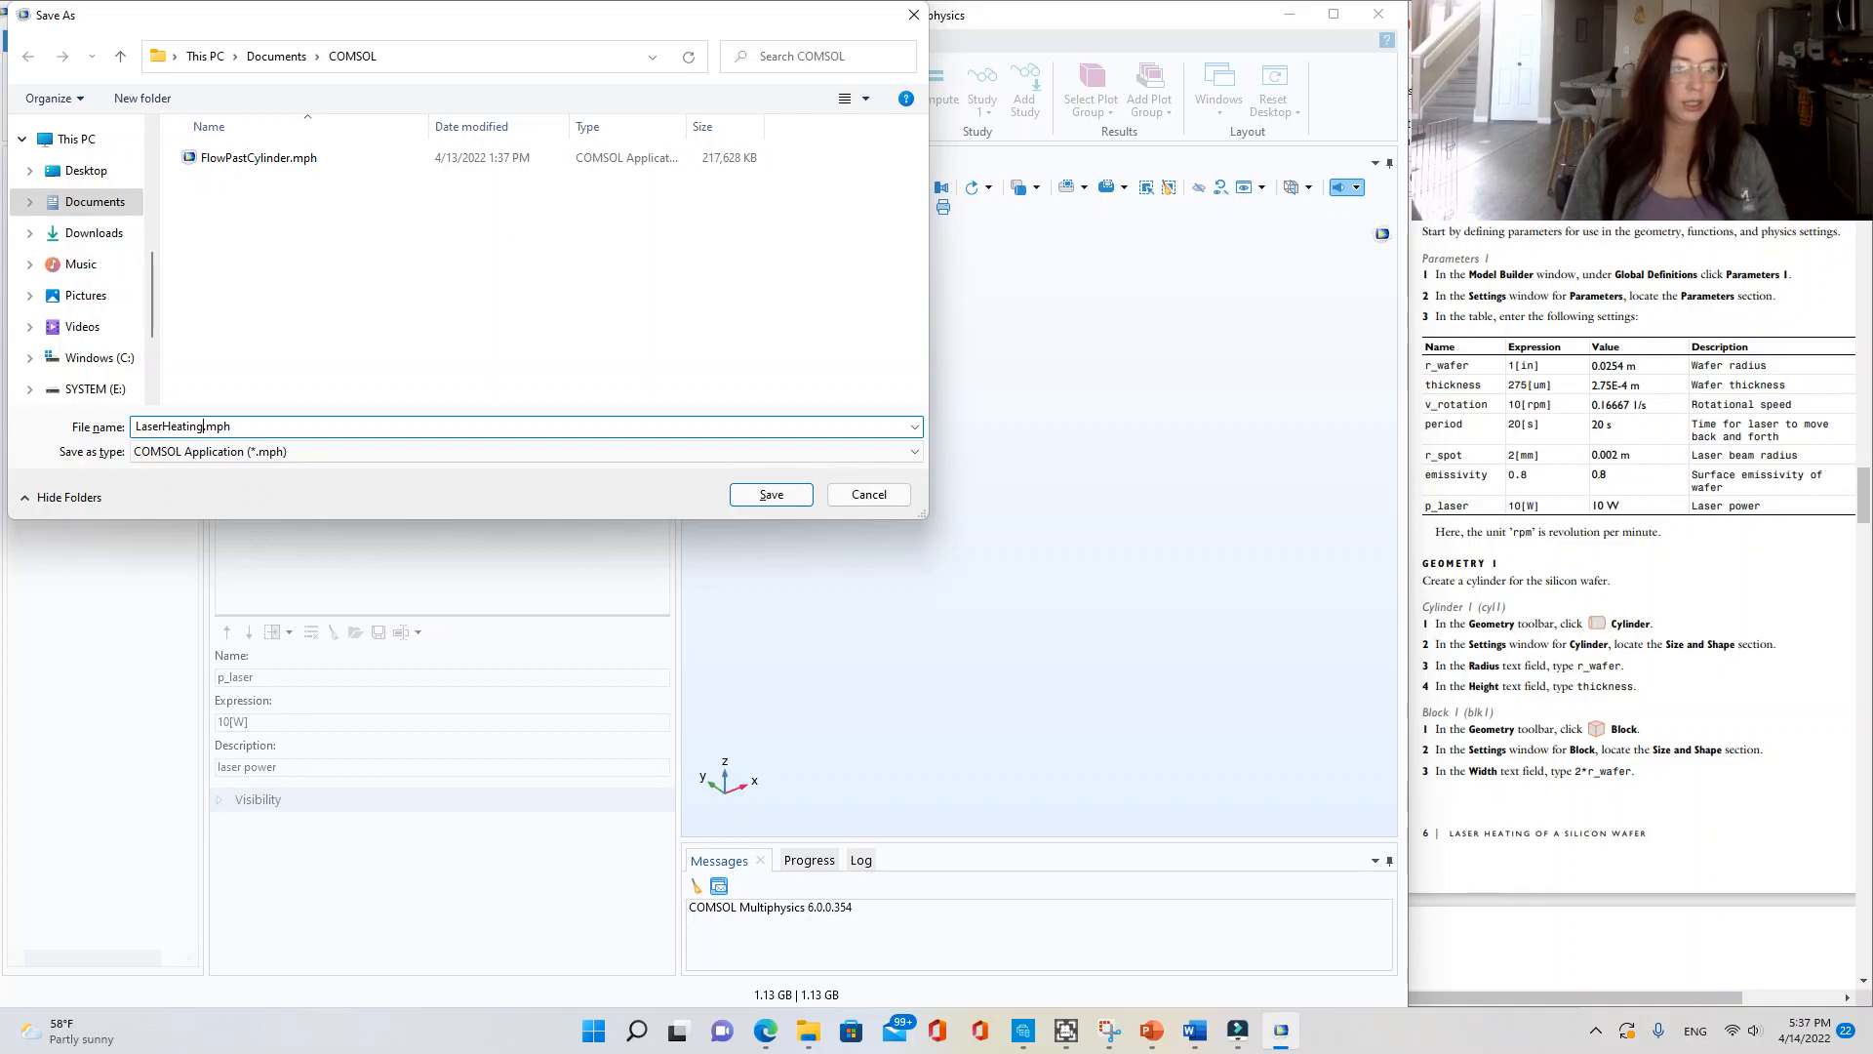
pyautogui.write('i')
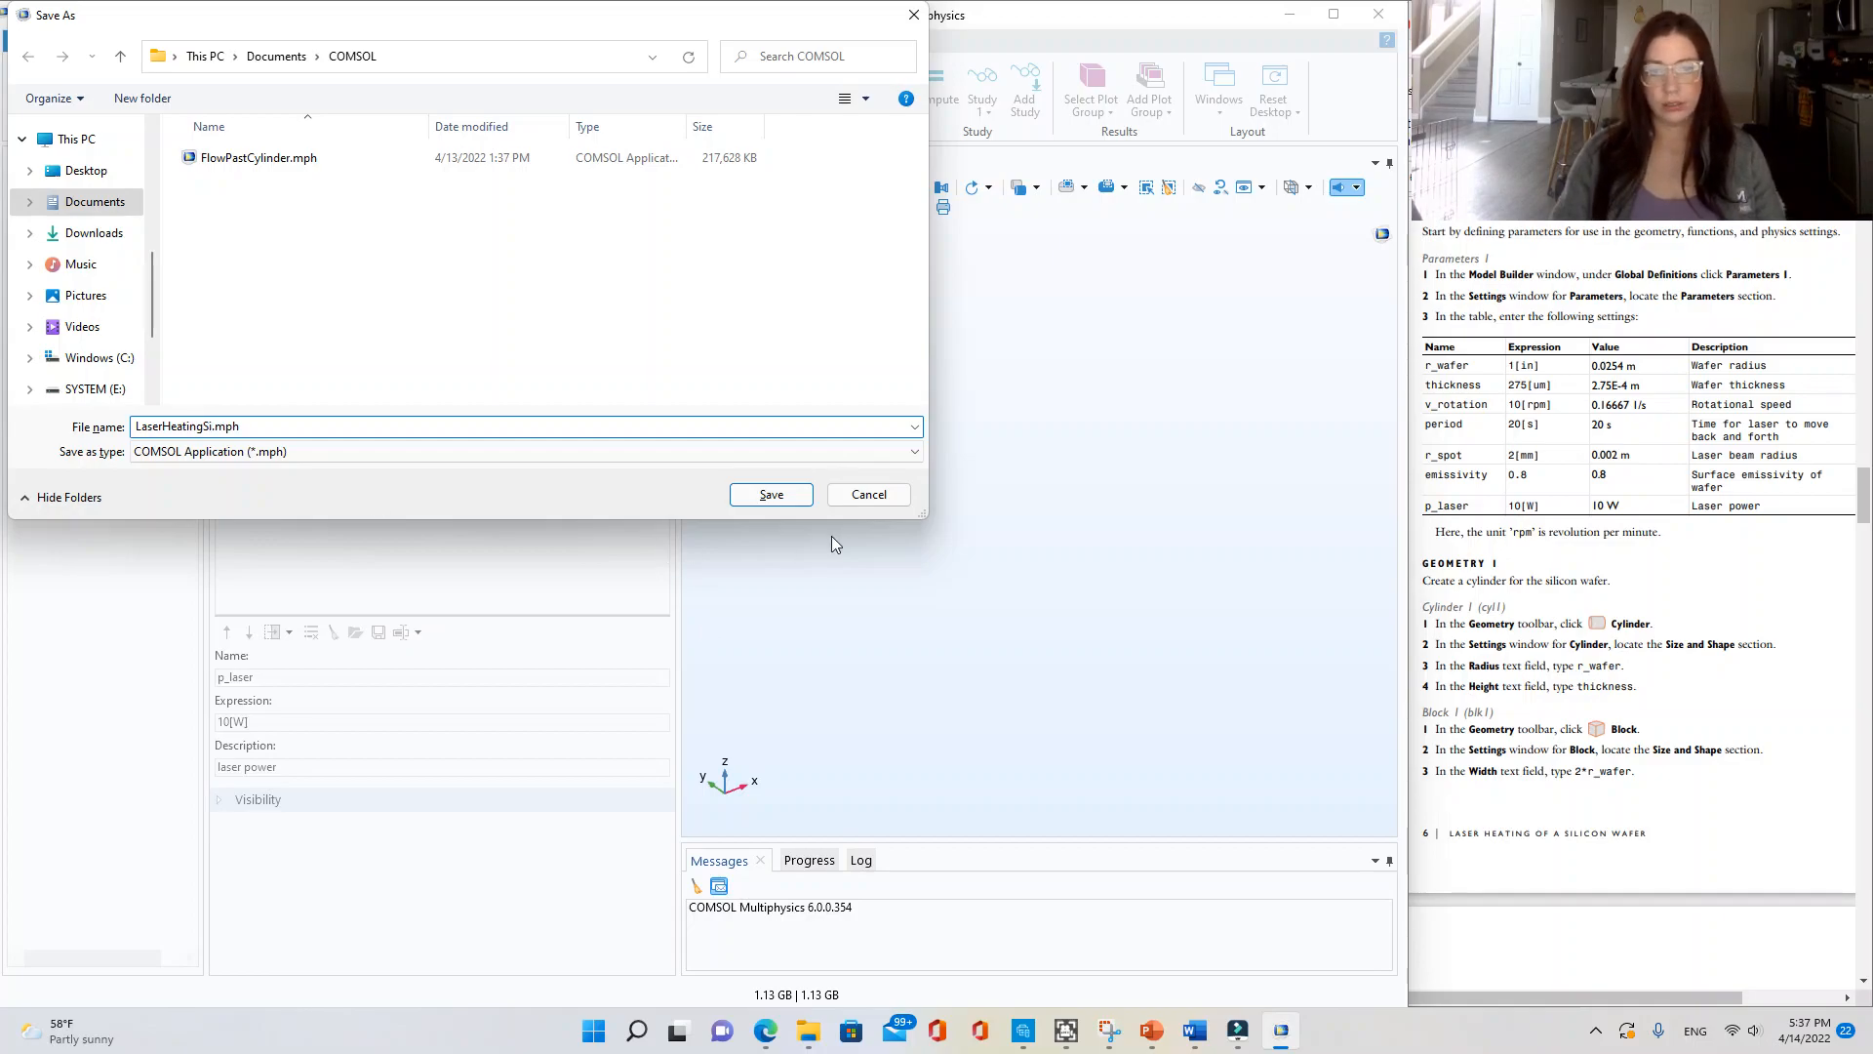
pyautogui.click(770, 494)
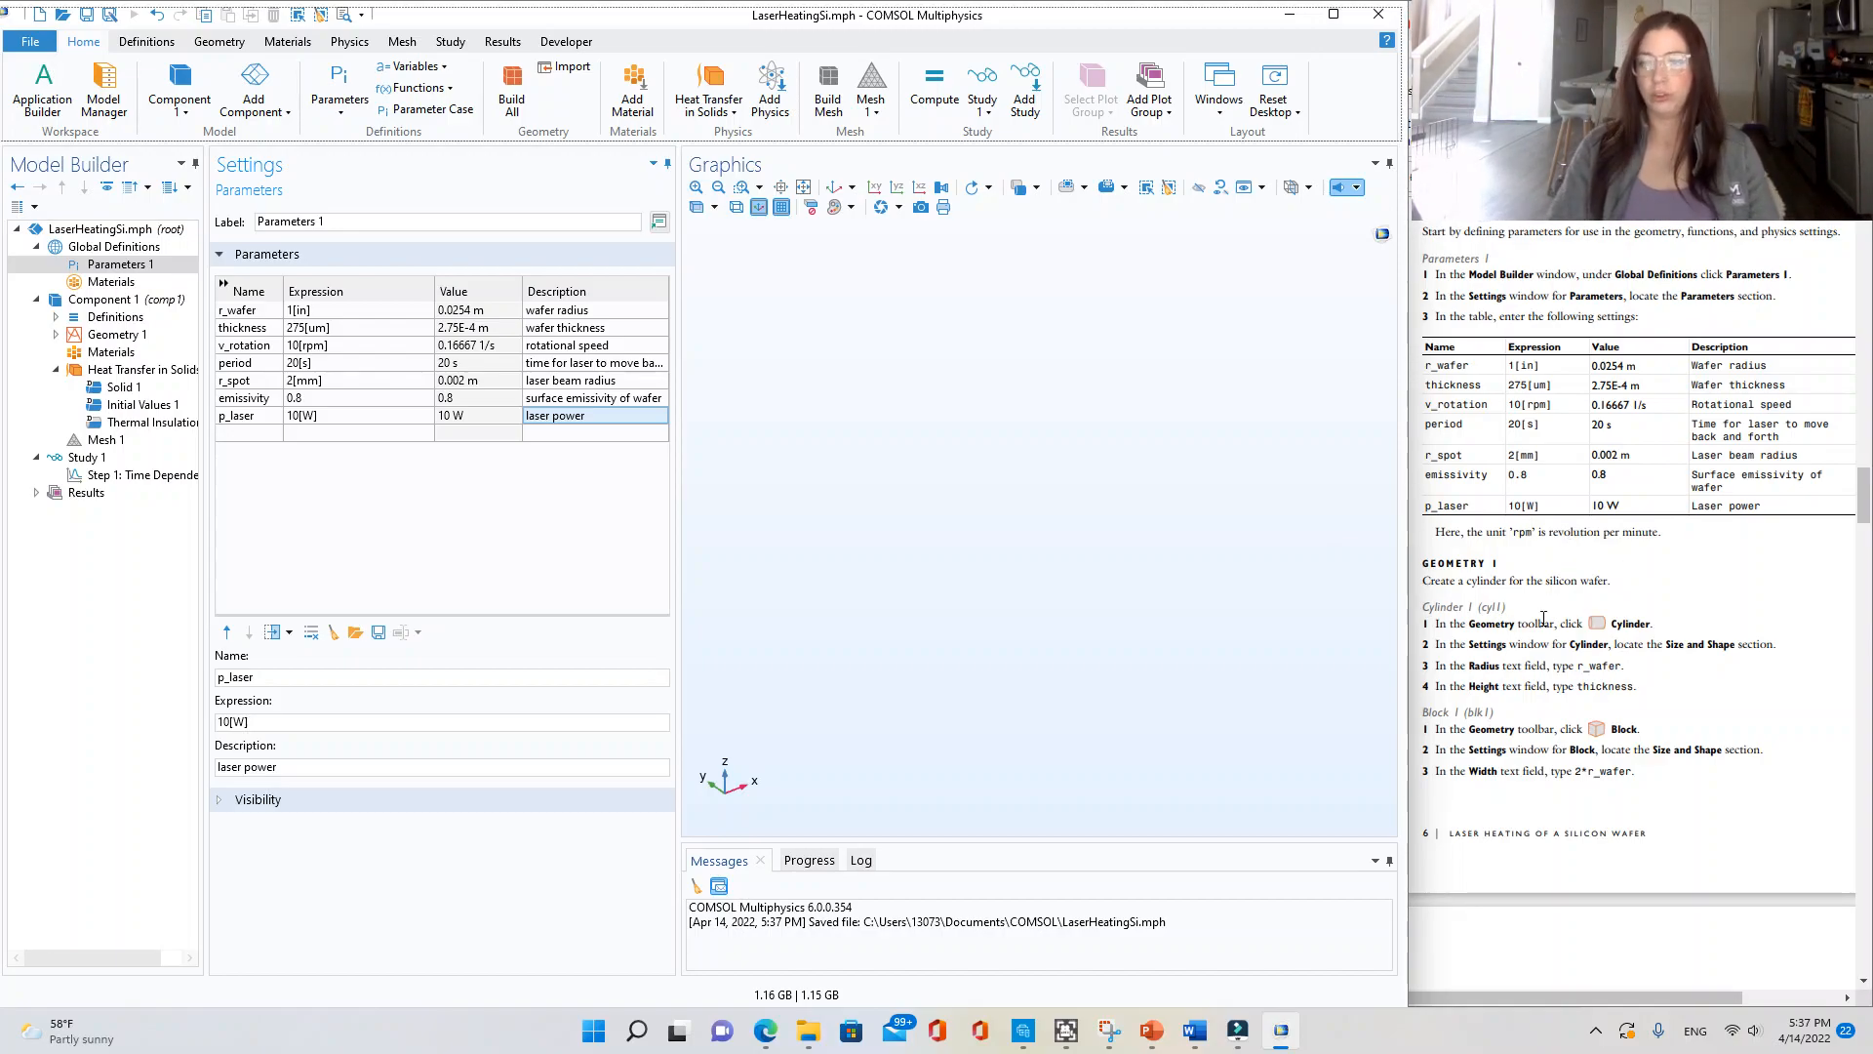
# - Open the Geometry 1 settings and show the Geometry ribbon tools
pyautogui.scroll(-3, 1559, 566)
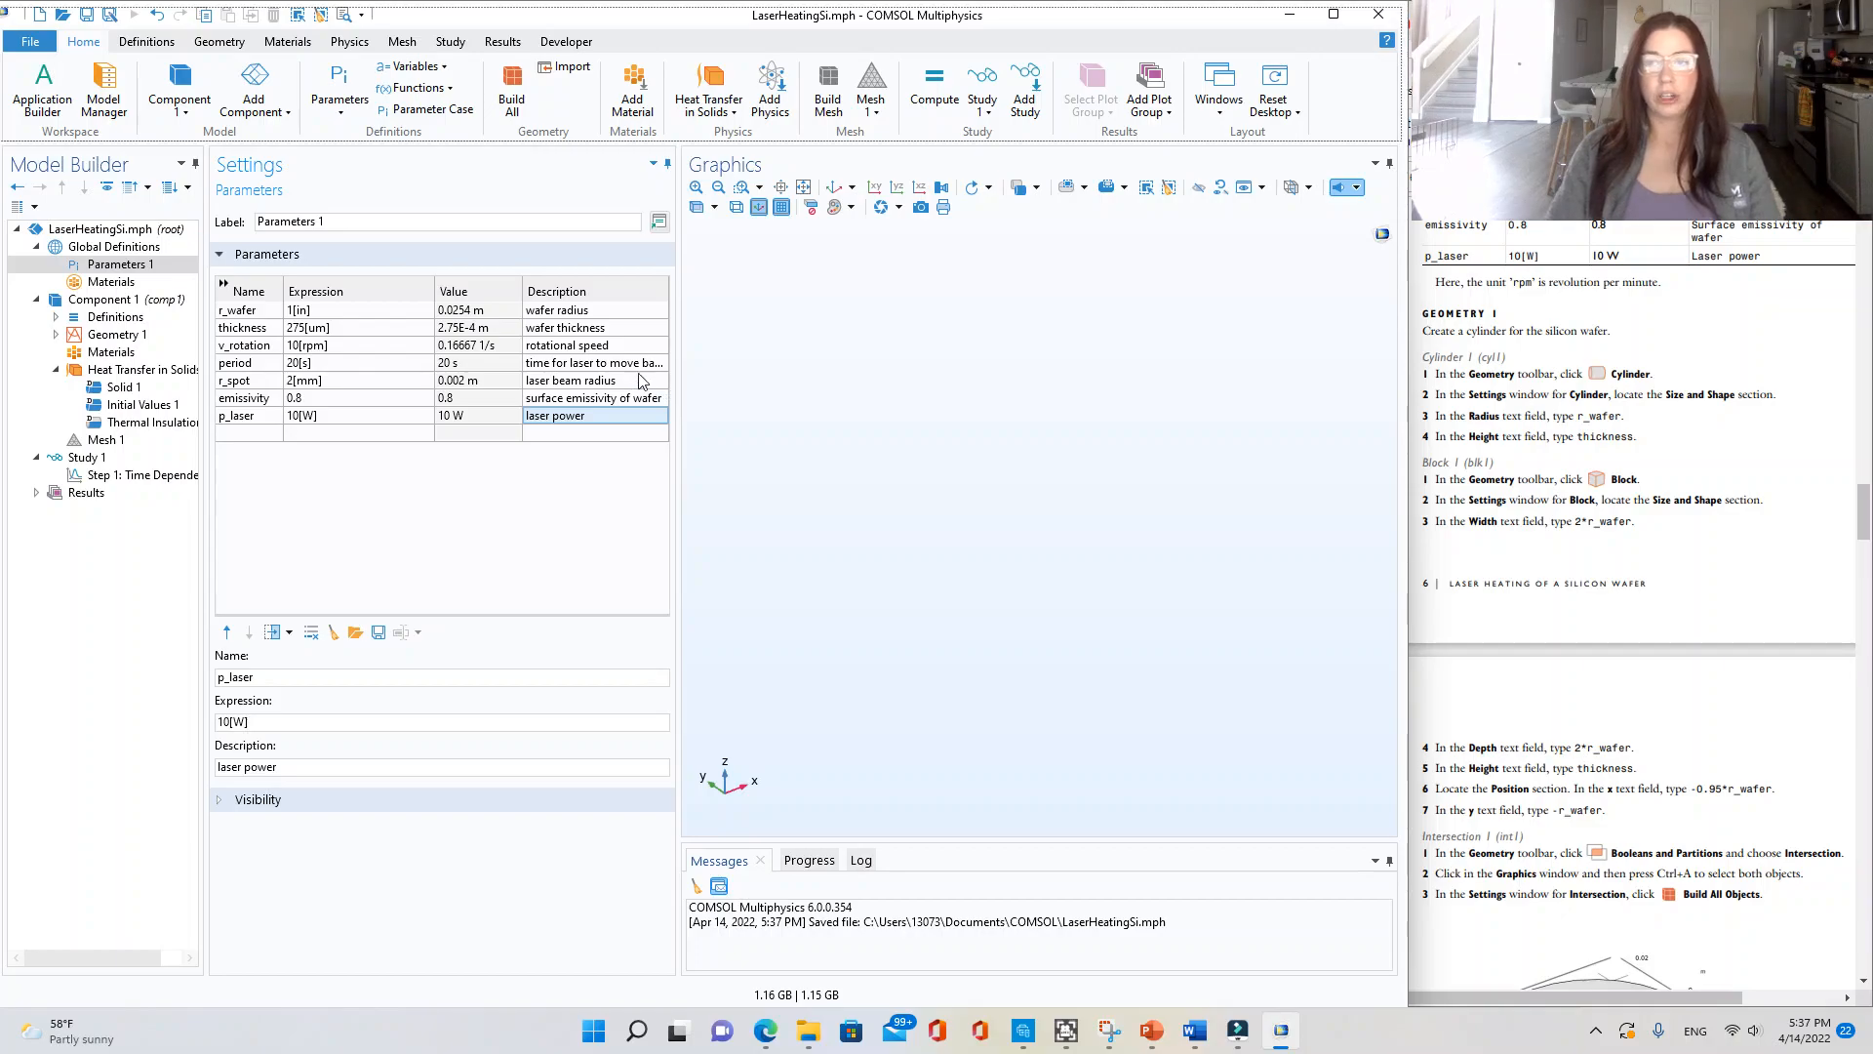
pyautogui.click(120, 337)
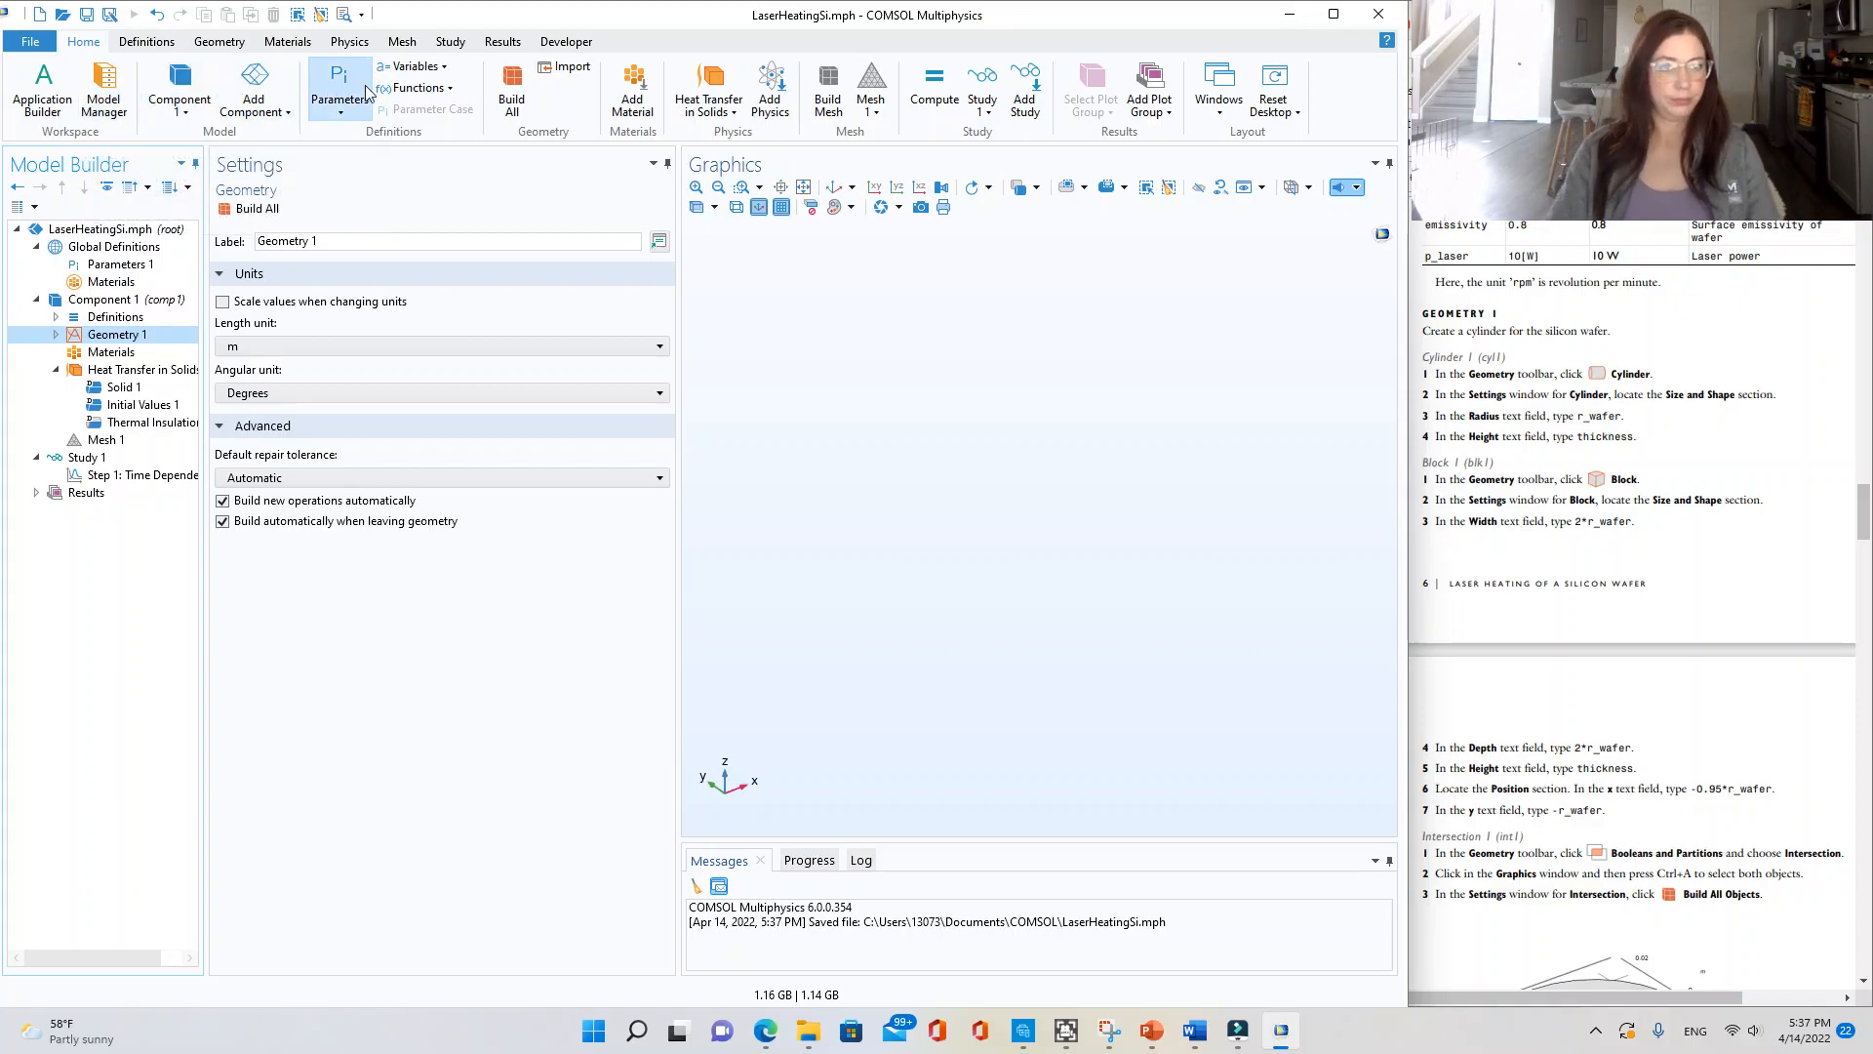
pyautogui.click(218, 41)
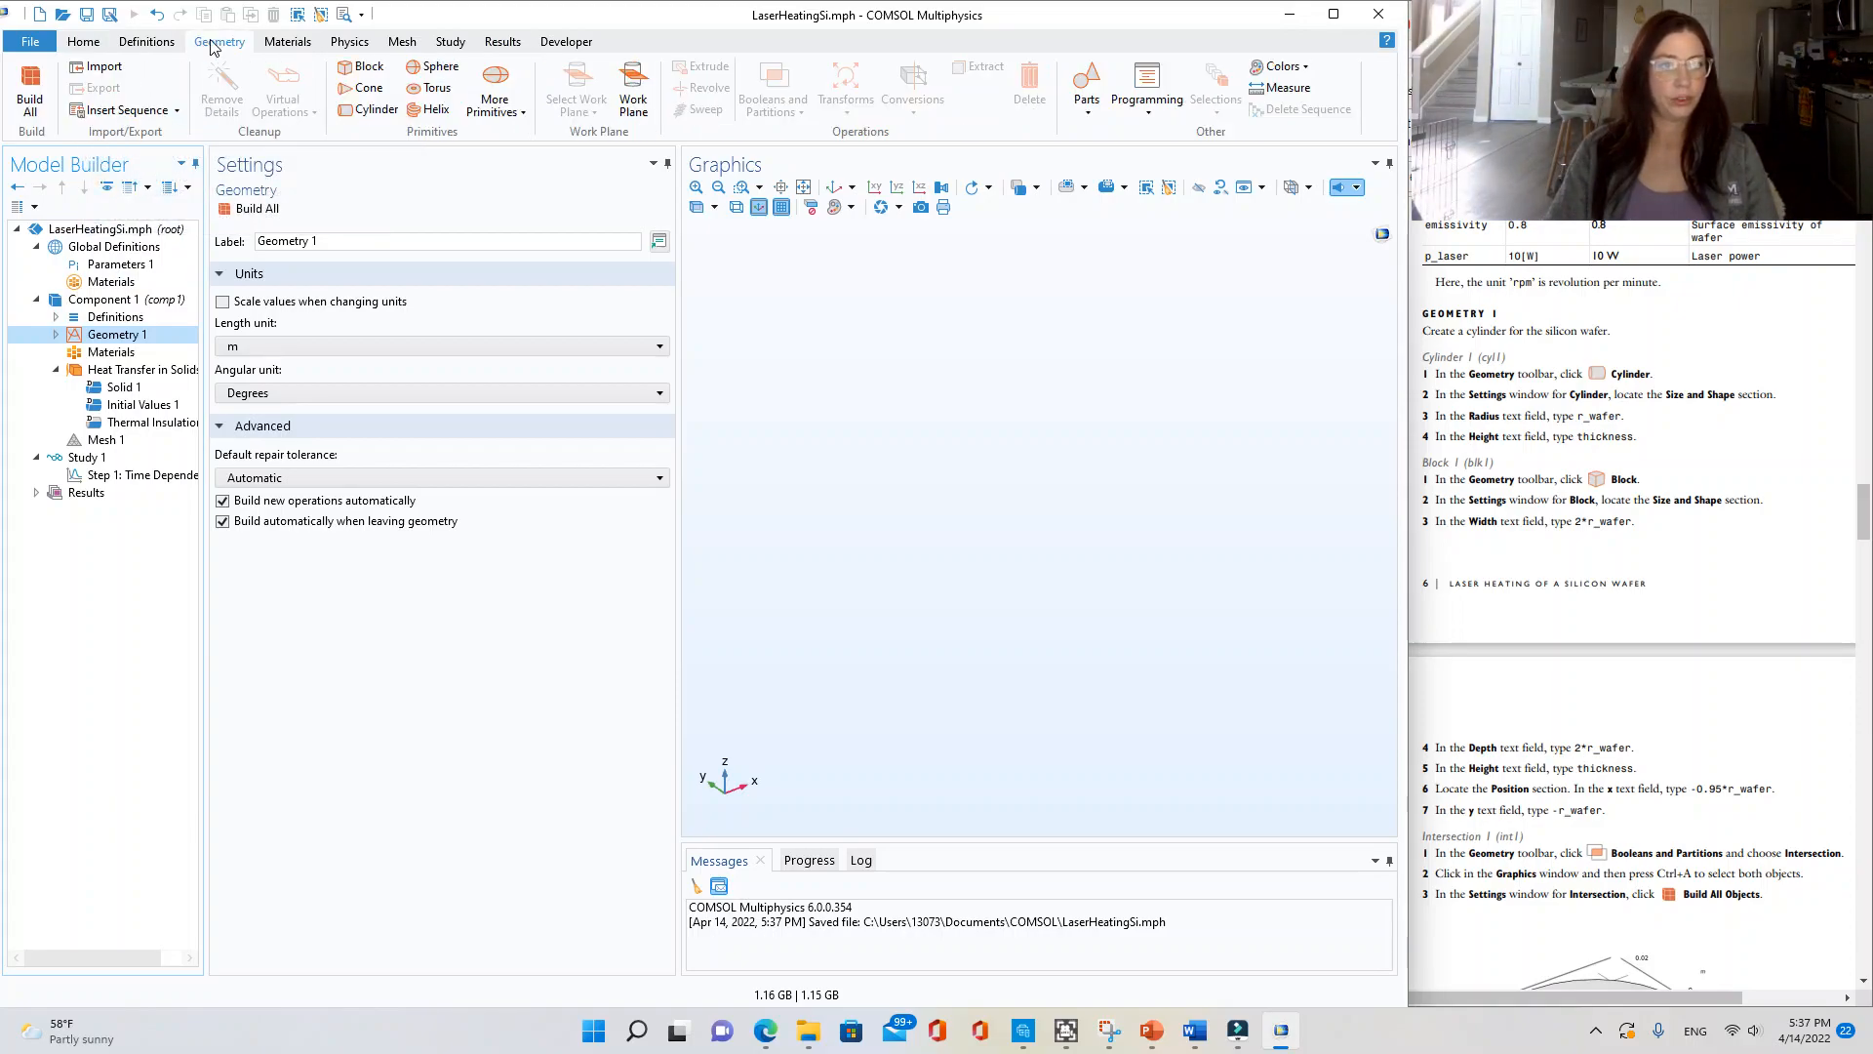
# - Add Cylinder 1 with radius r_wafer and height thickness, then add Block 1
pyautogui.click(368, 108)
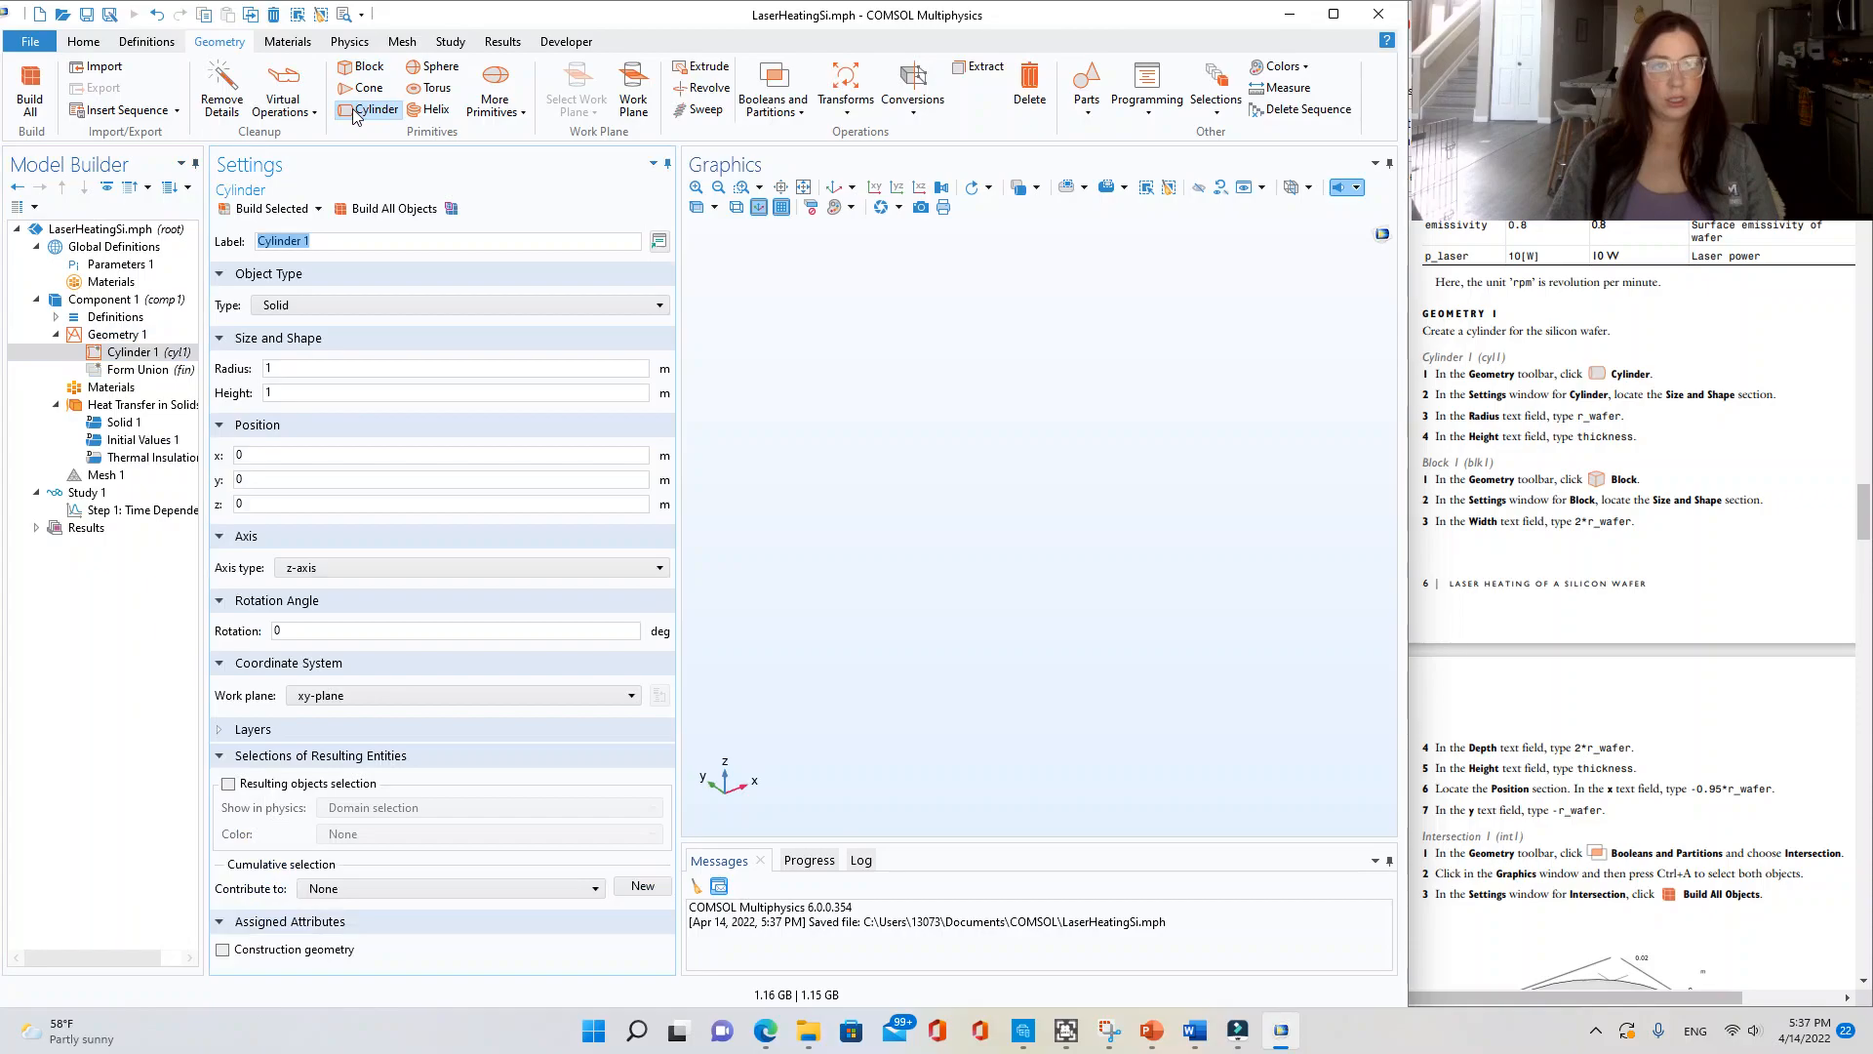
pyautogui.click(301, 368)
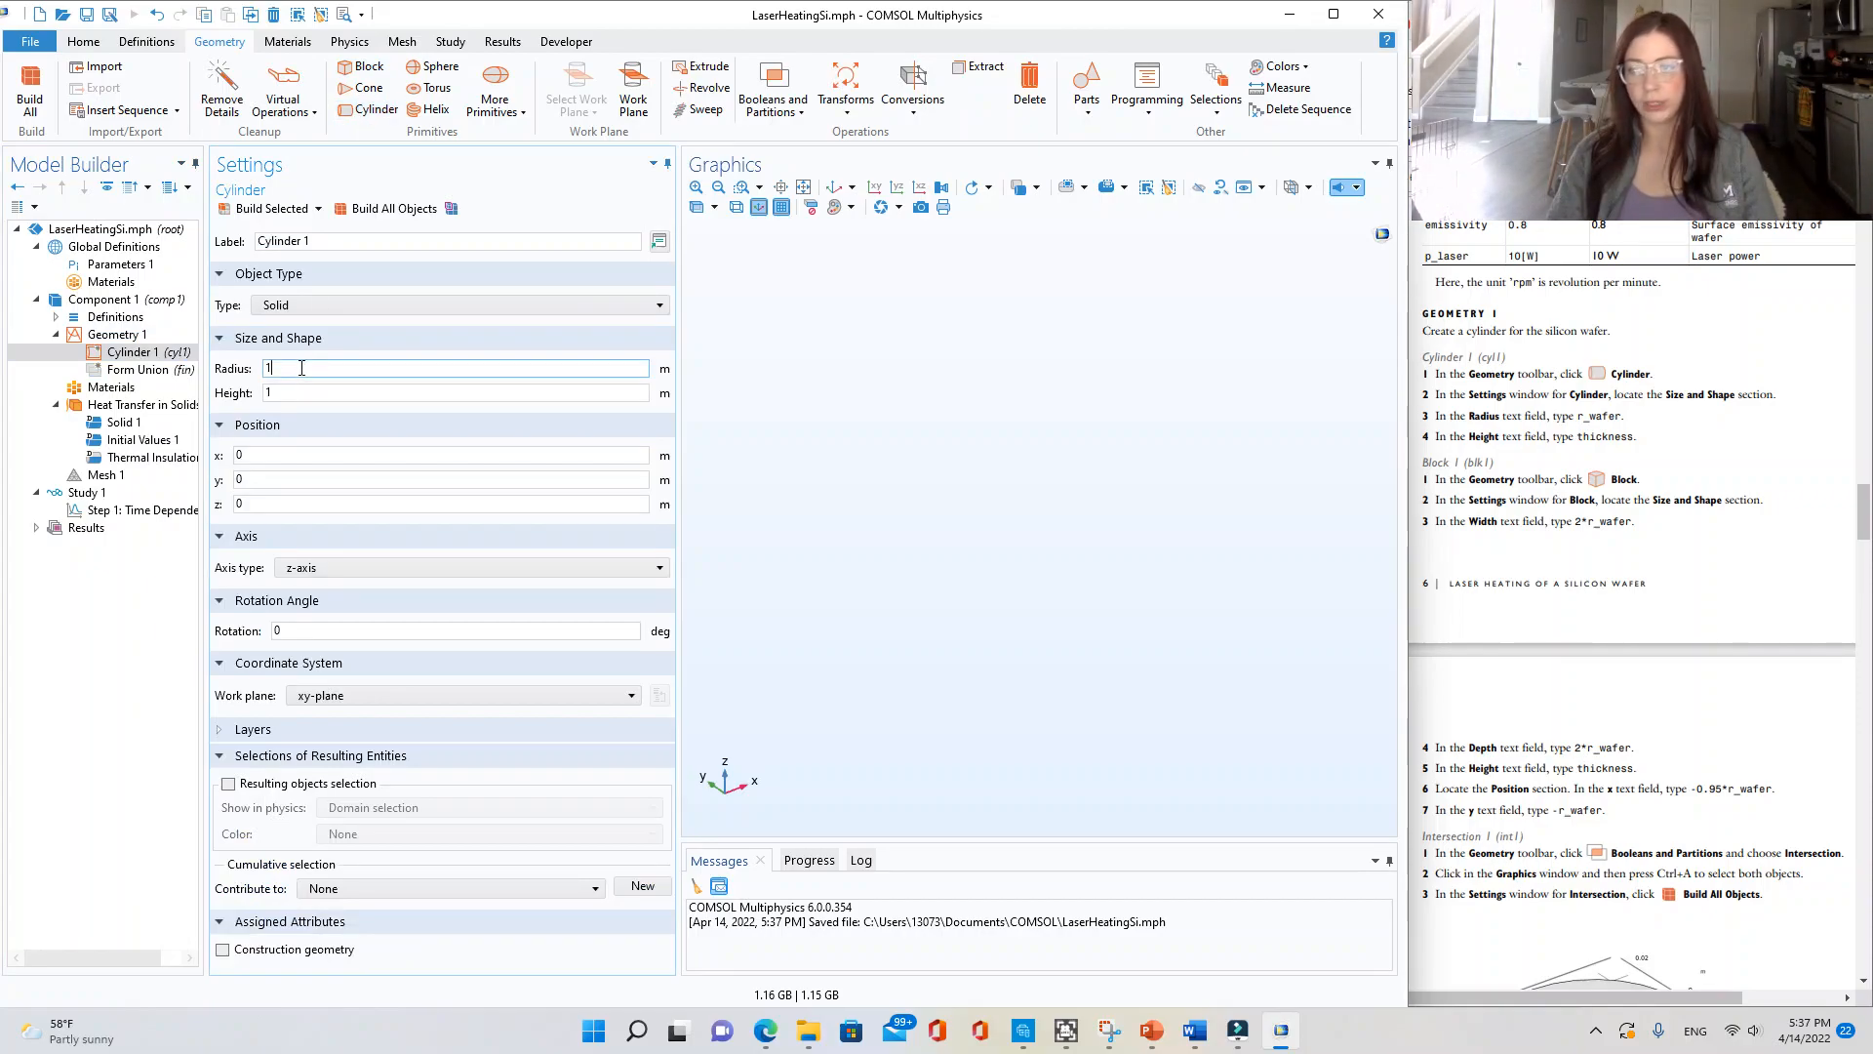
pyautogui.click(417, 392)
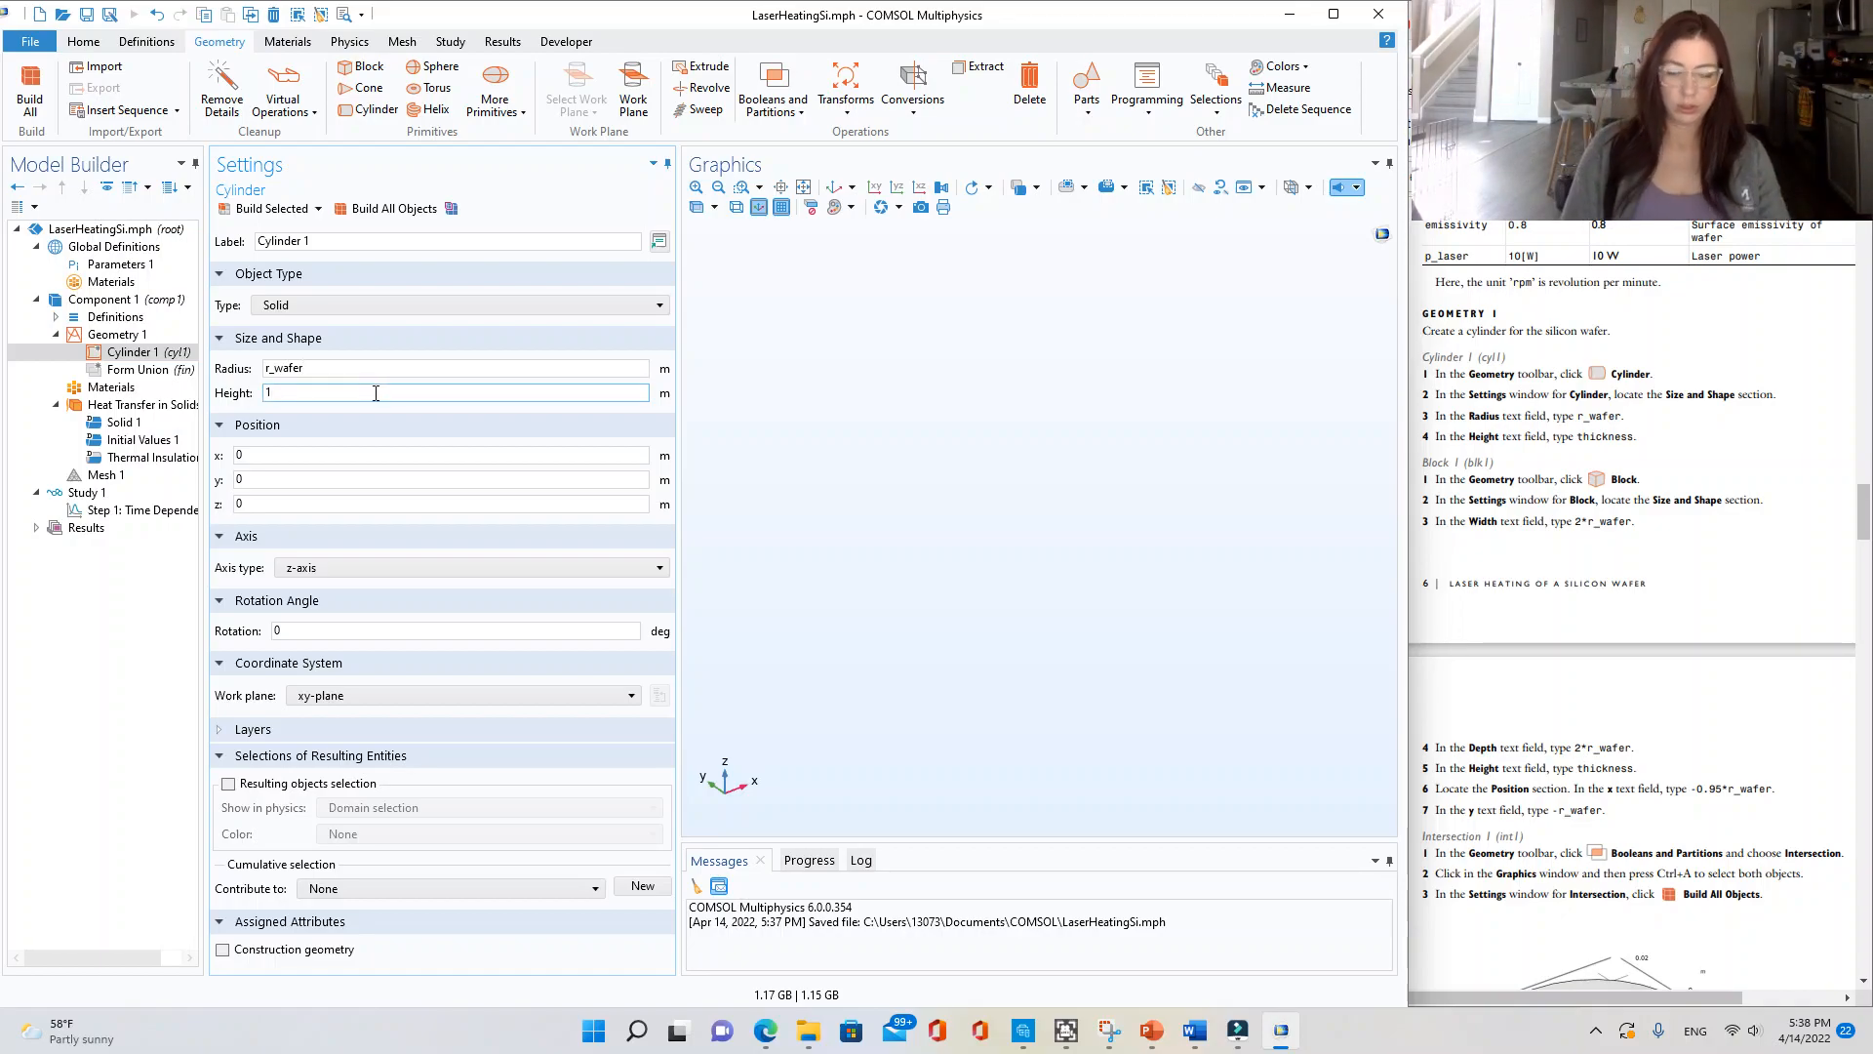
pyautogui.write('hickness')
pyautogui.click(336, 454)
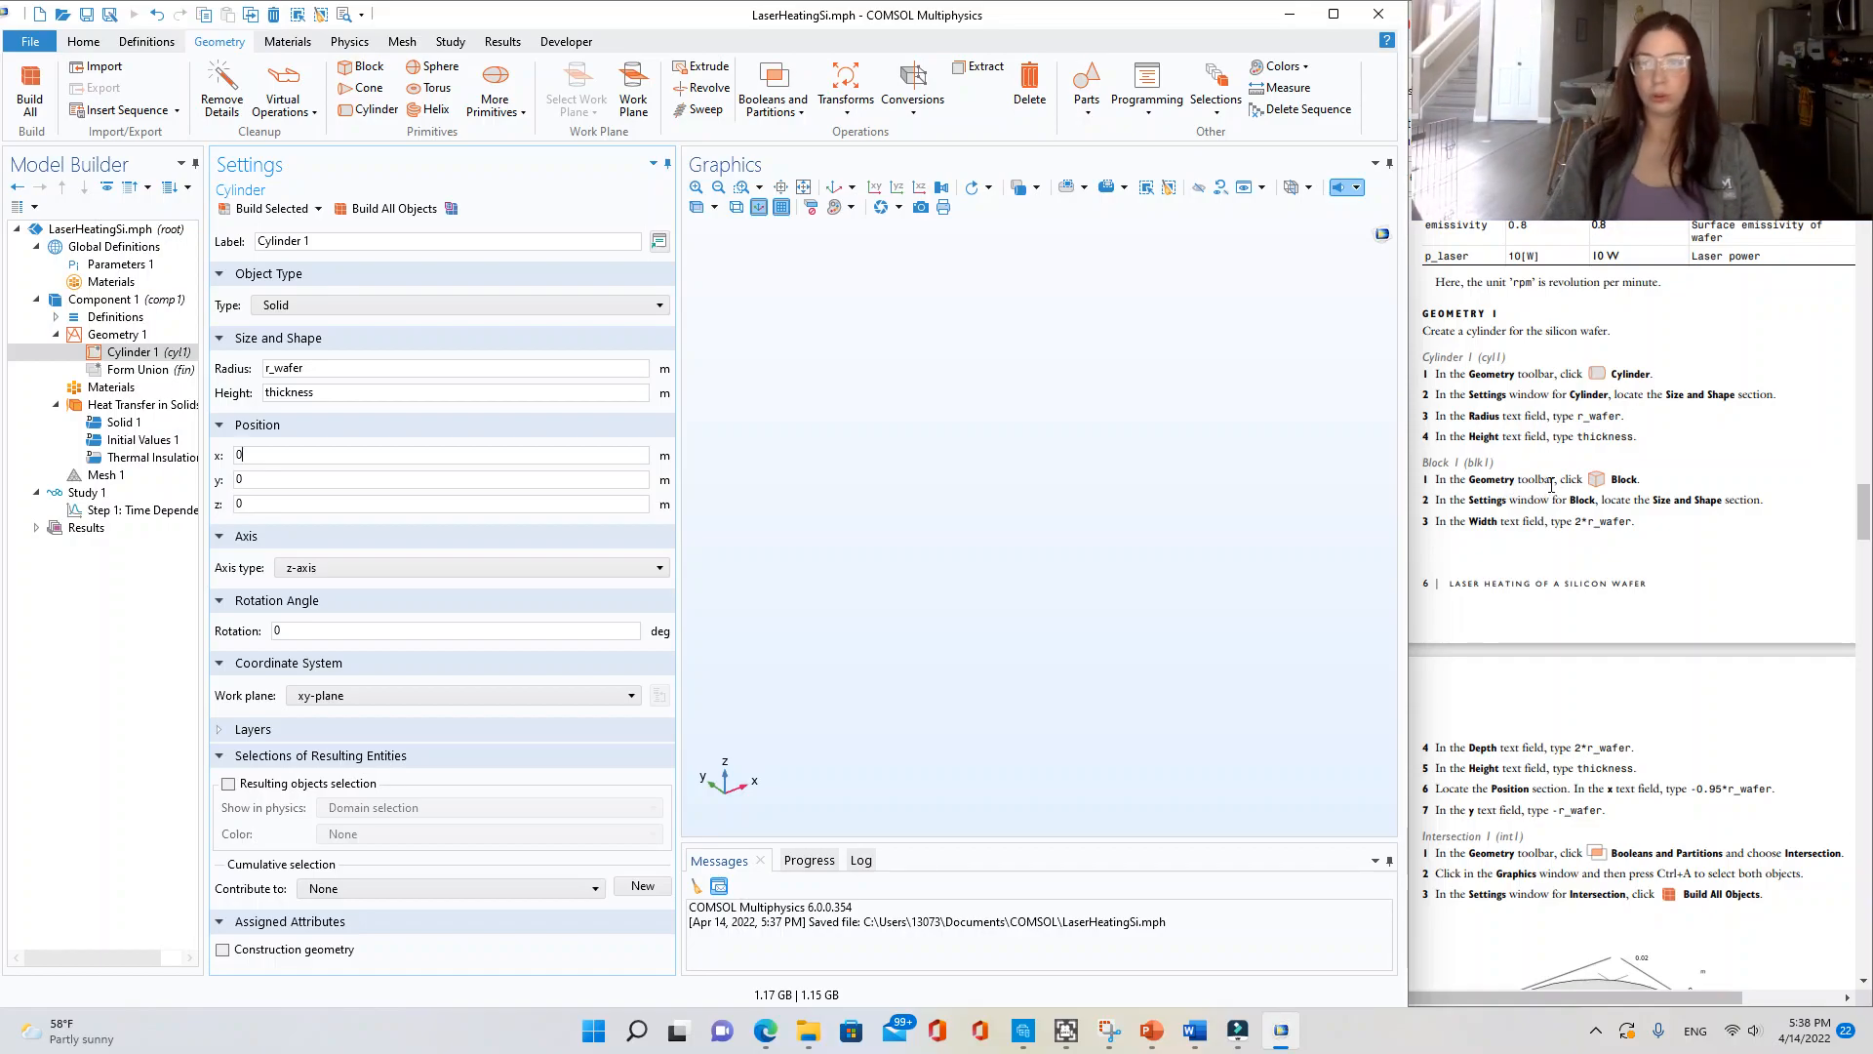
pyautogui.click(360, 67)
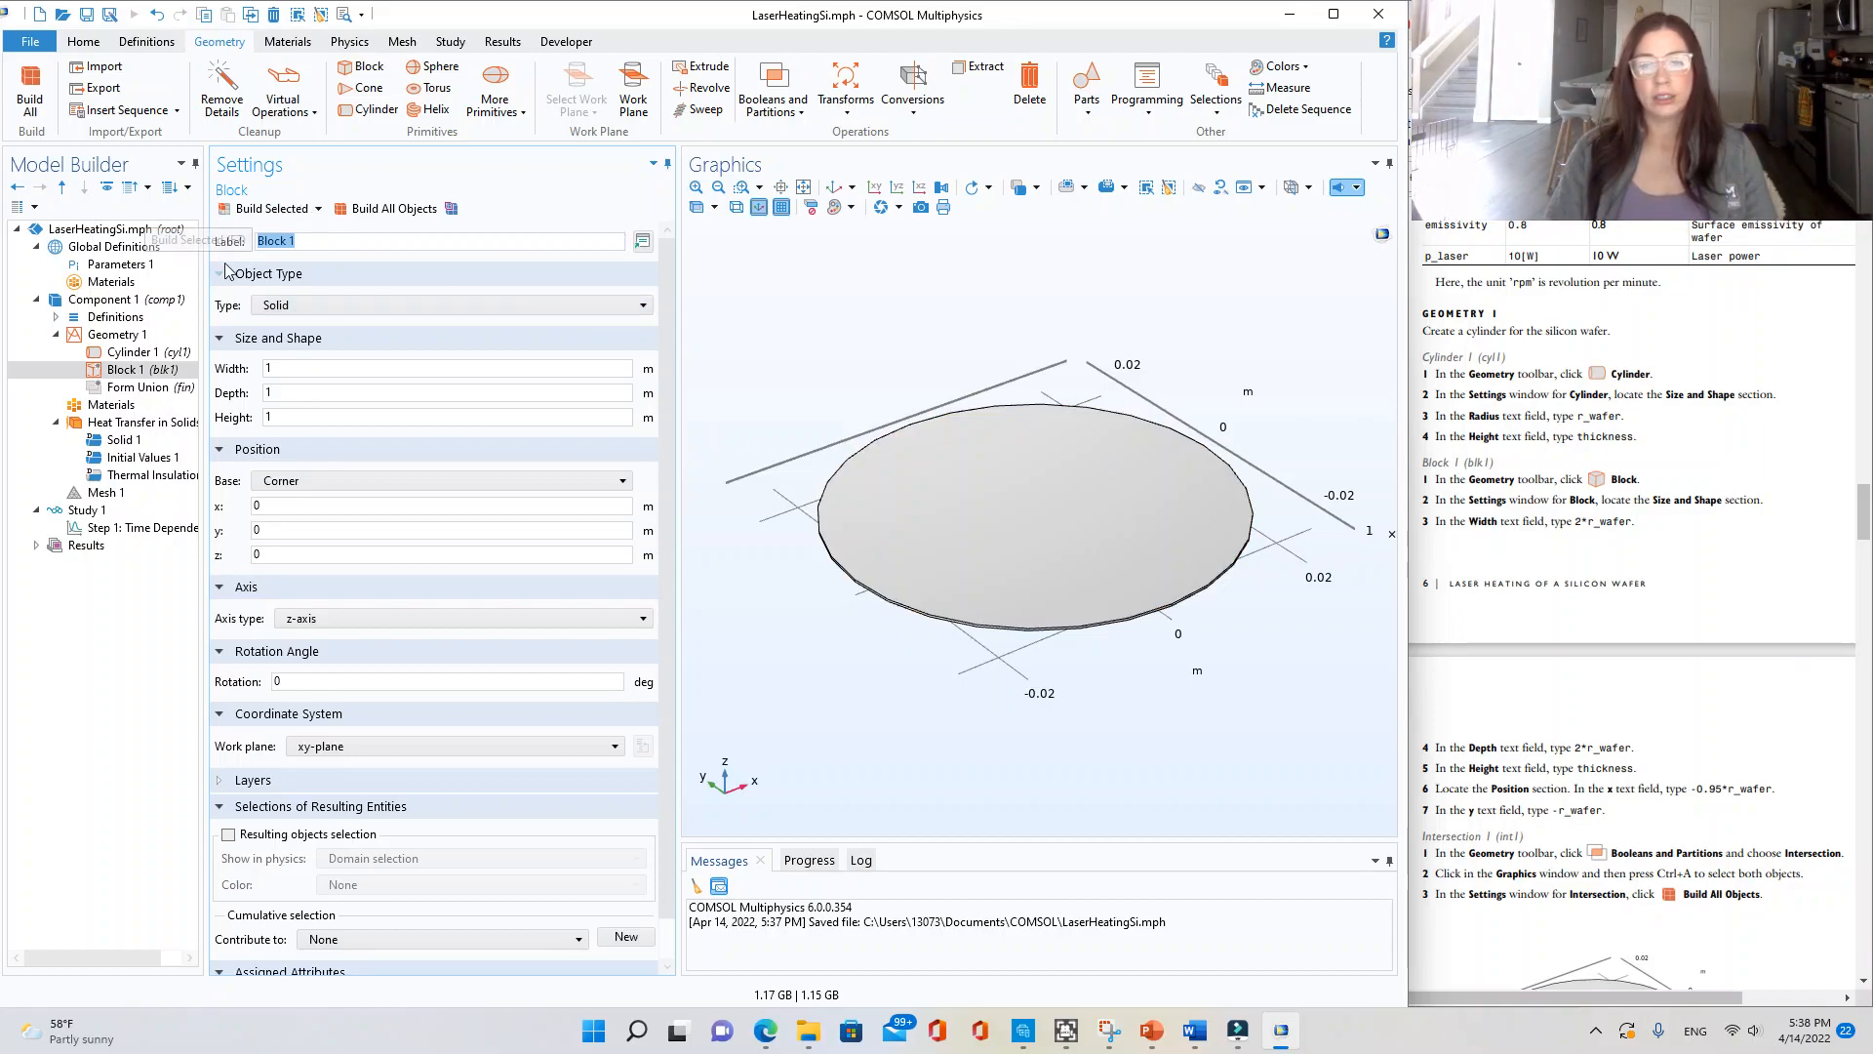
# - Set Block 1's width to 2*r_wafer
pyautogui.click(136, 353)
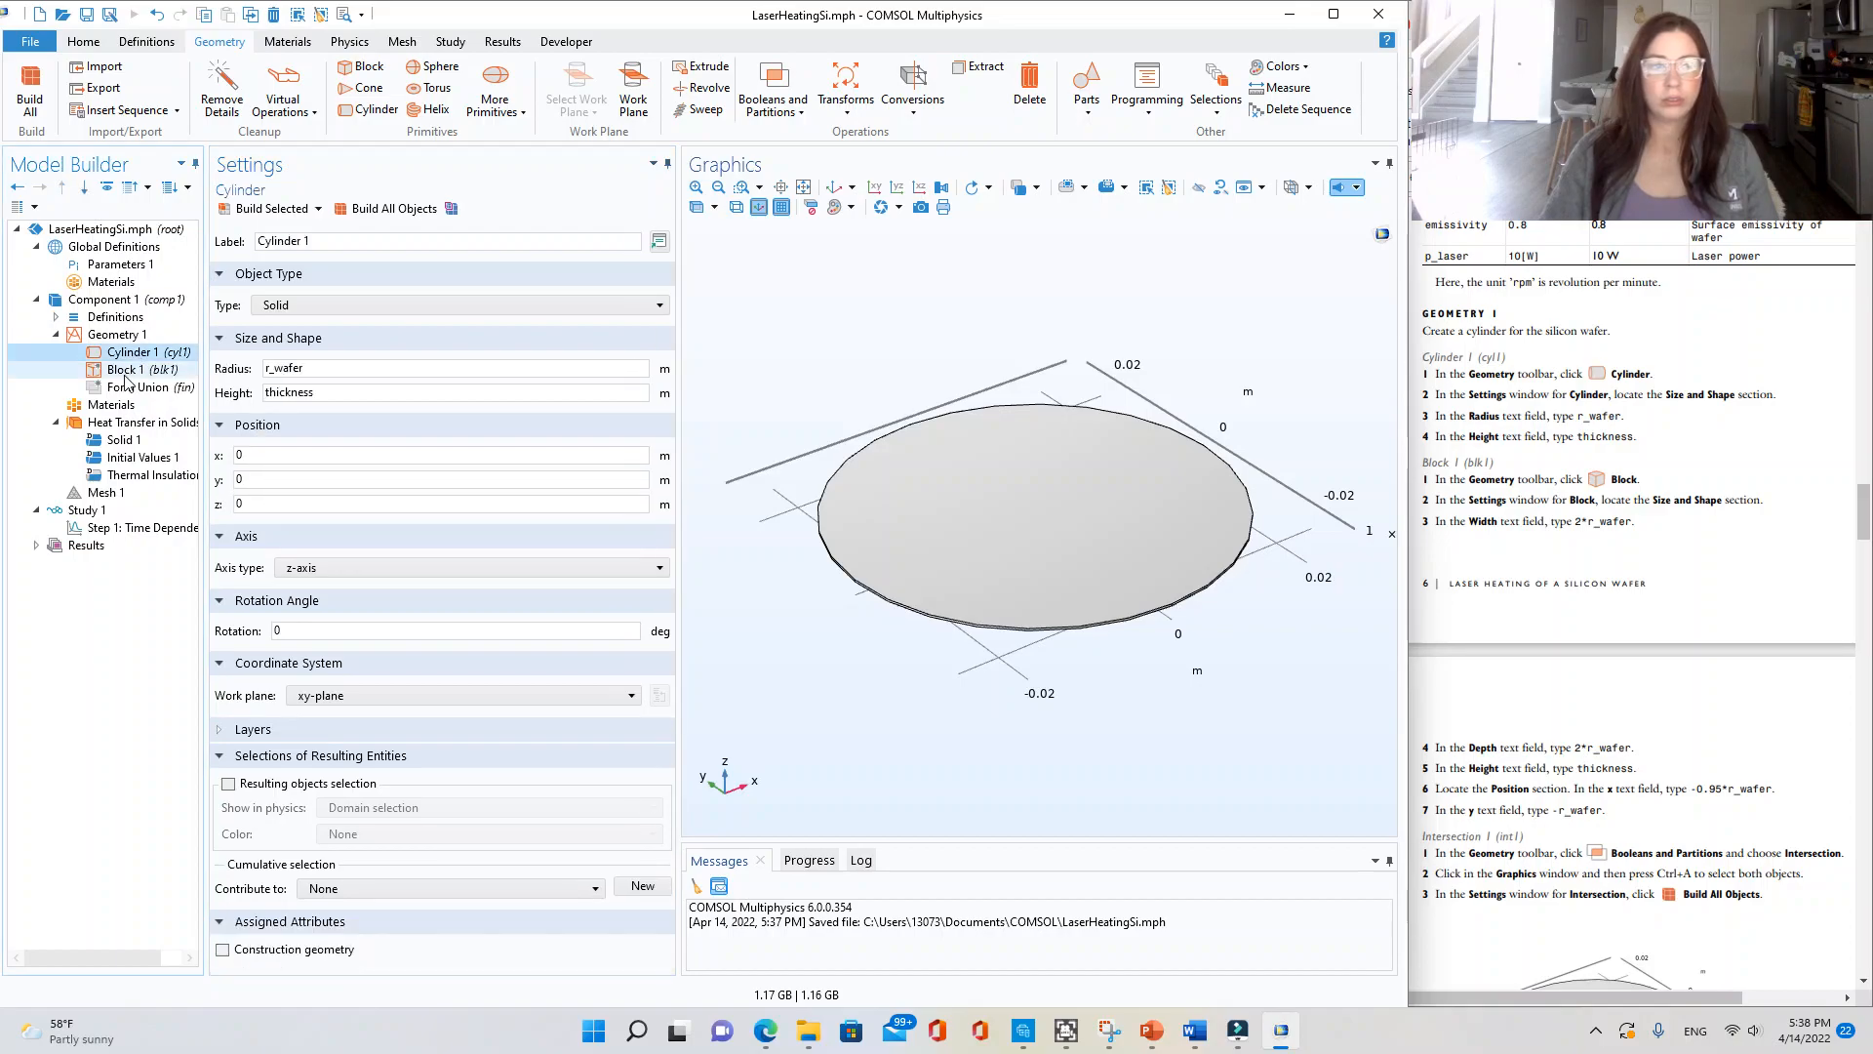
pyautogui.click(127, 370)
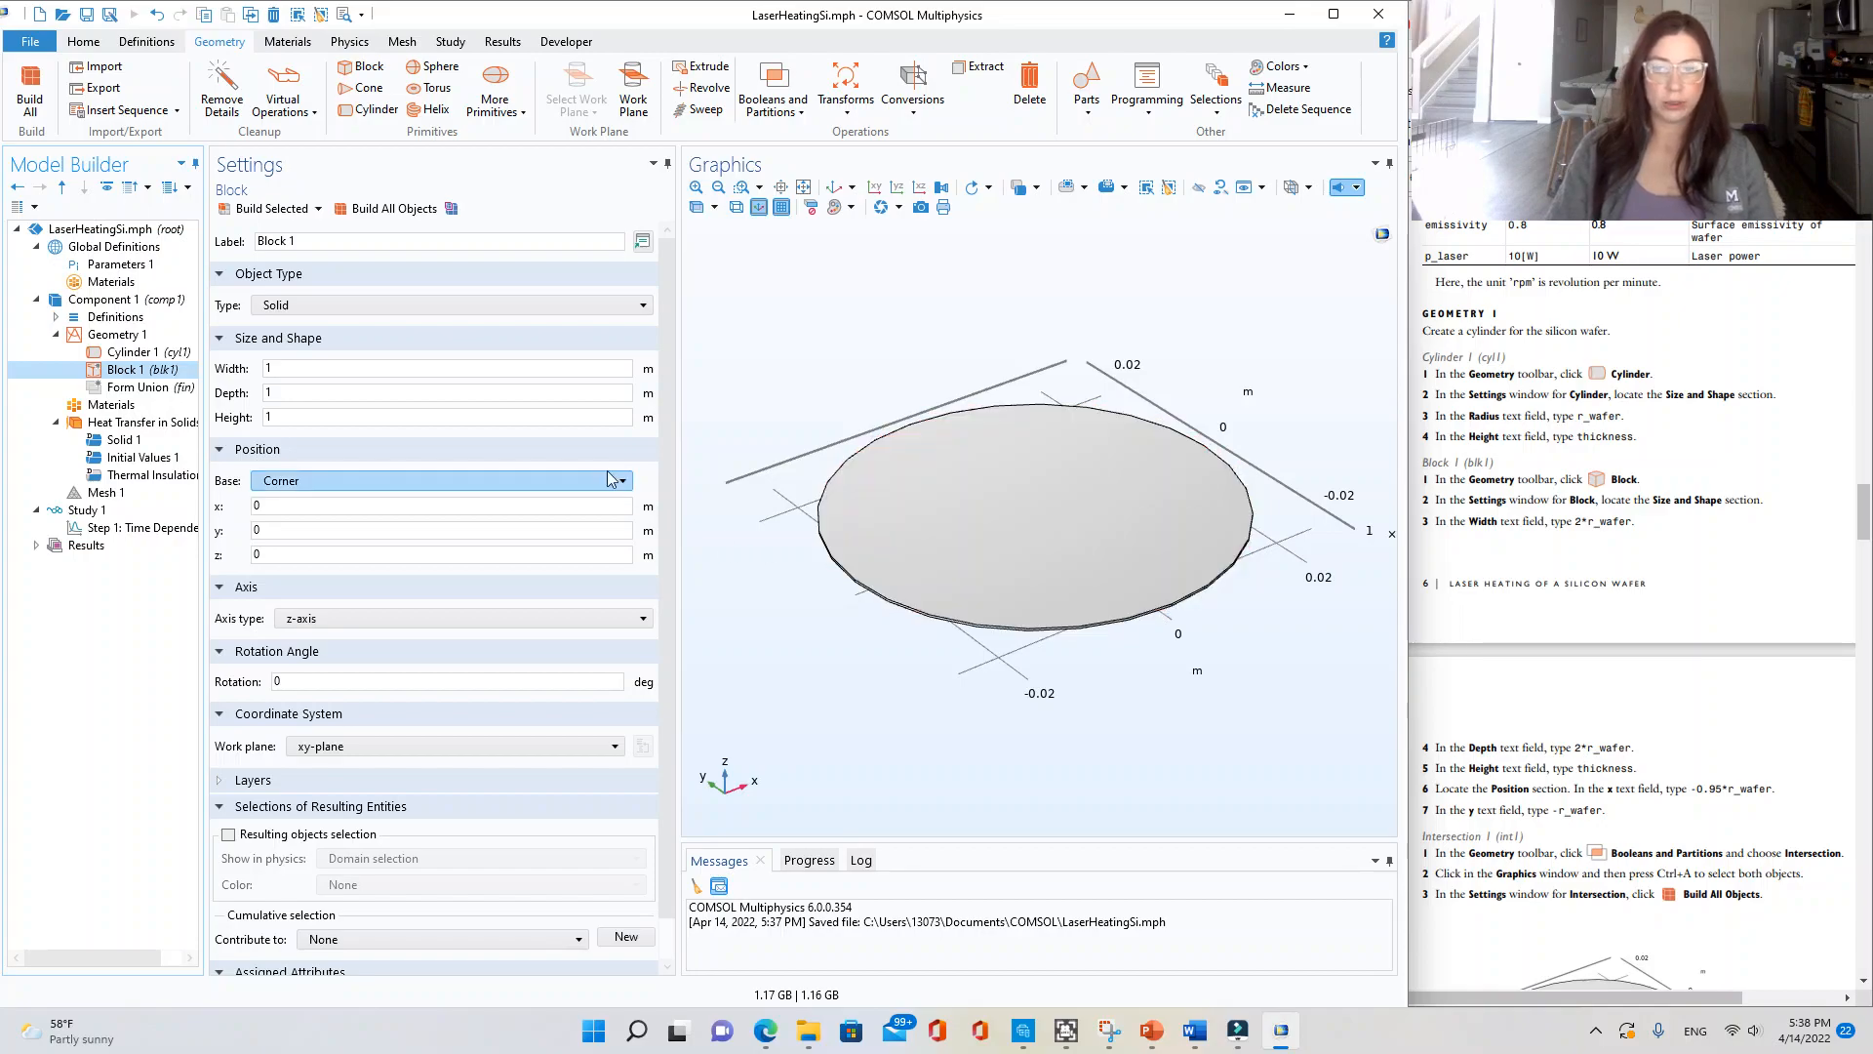
pyautogui.click(367, 367)
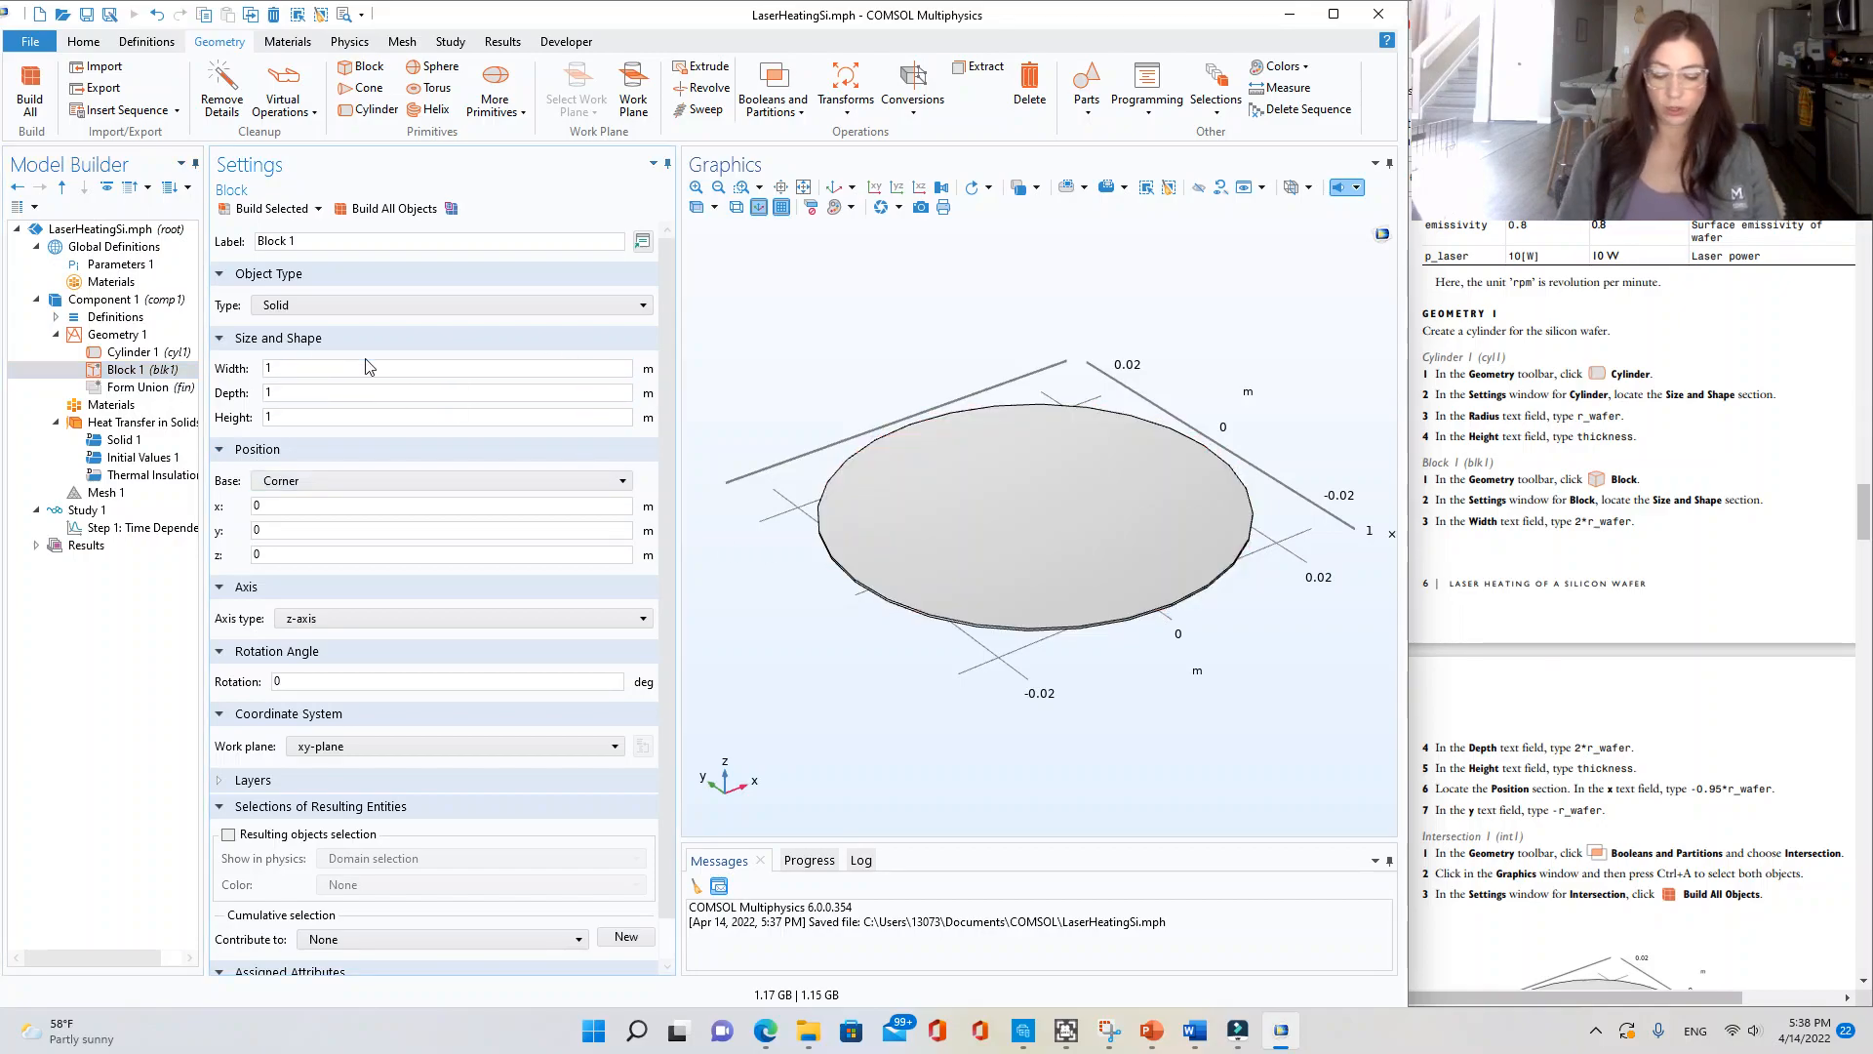
pyautogui.write('w*r_wa')
pyautogui.press('BackSpace')
pyautogui.press('BackSpace')
pyautogui.press('BackSpace')
pyautogui.press('BackSpace')
pyautogui.press('BackSpace')
pyautogui.press('BackSpace')
pyautogui.write('2*r')
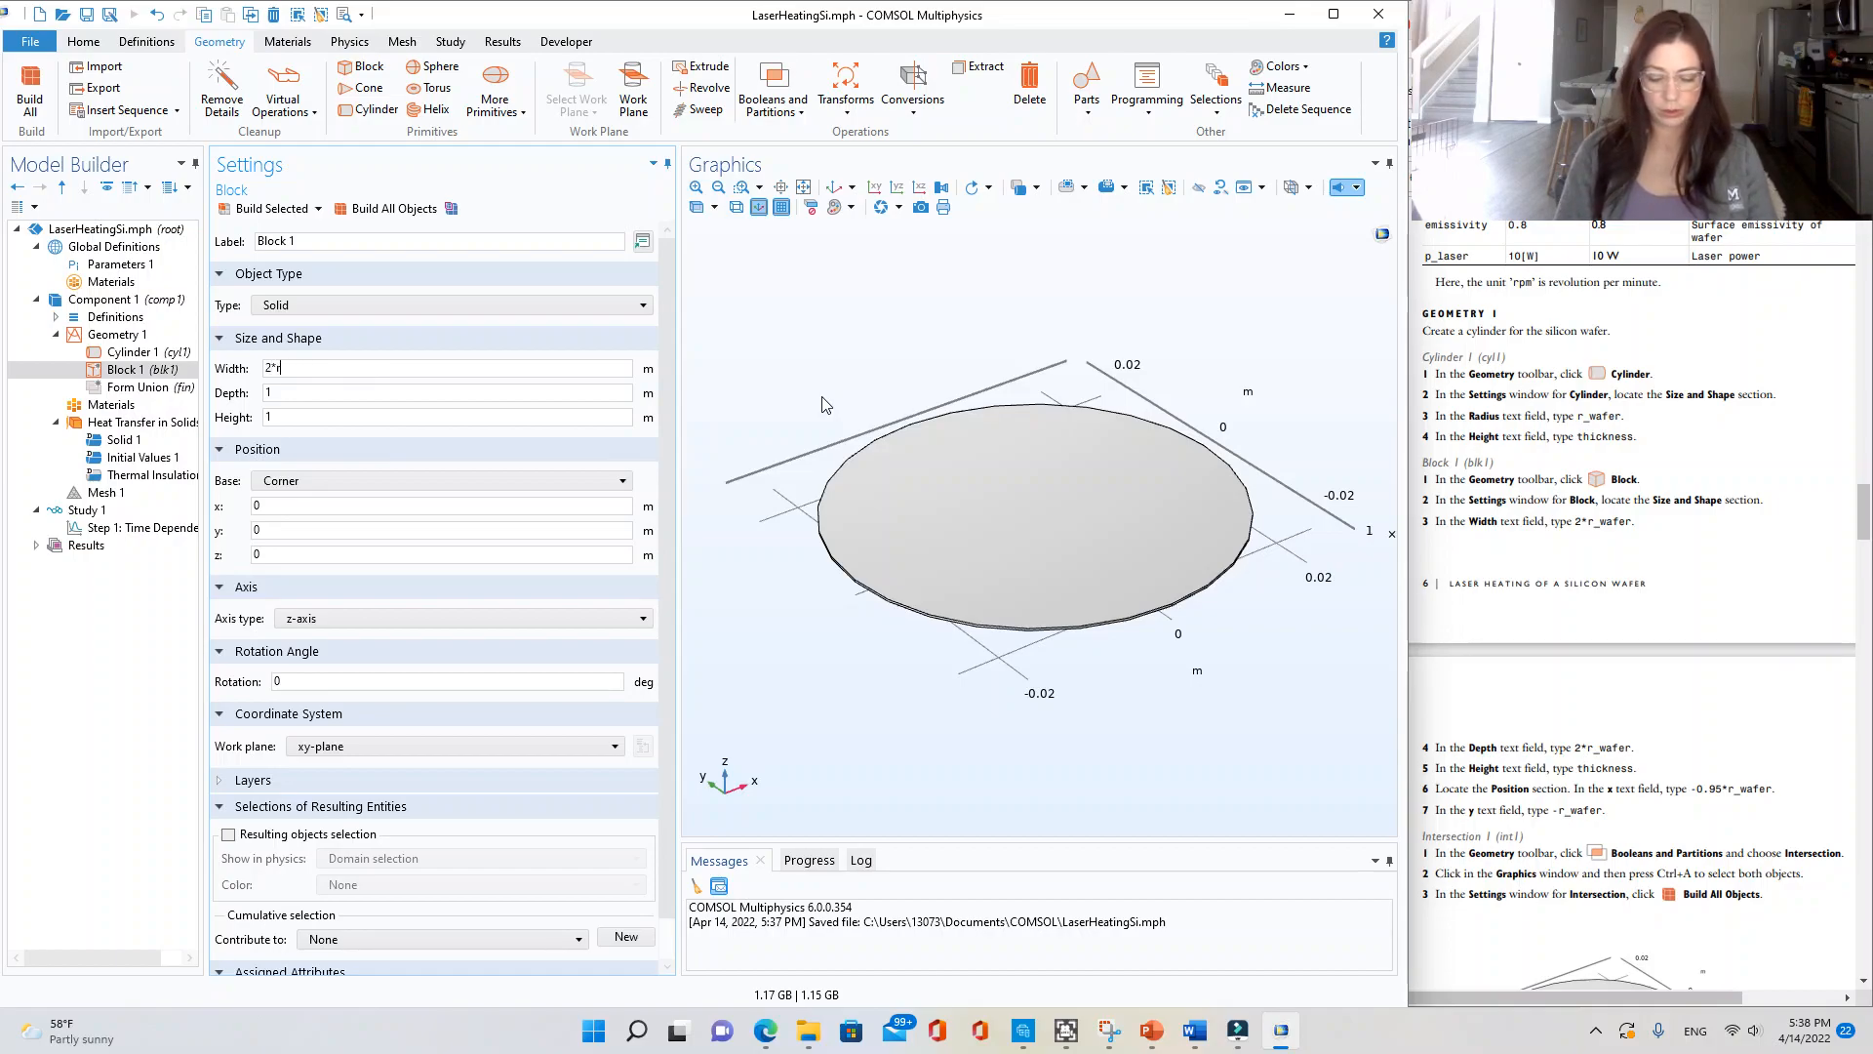
pyautogui.write('_wafer')
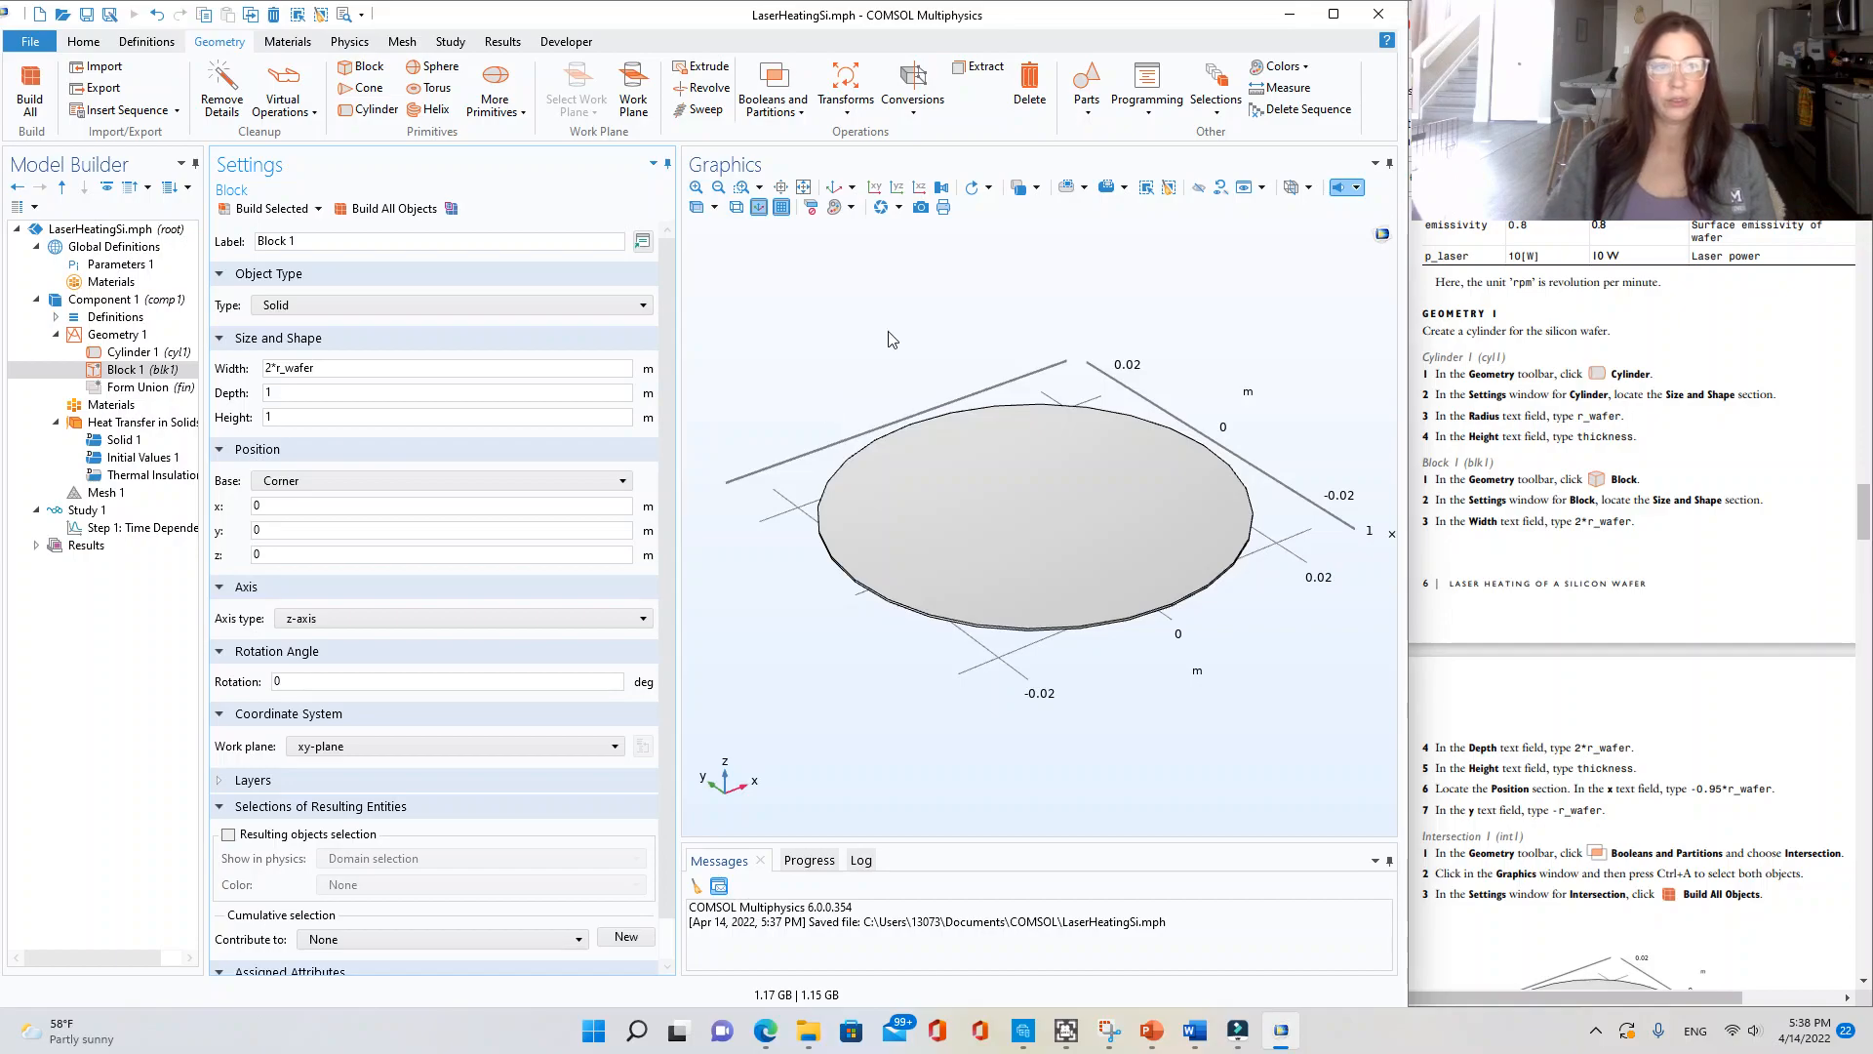
pyautogui.scroll(-3, 1678, 458)
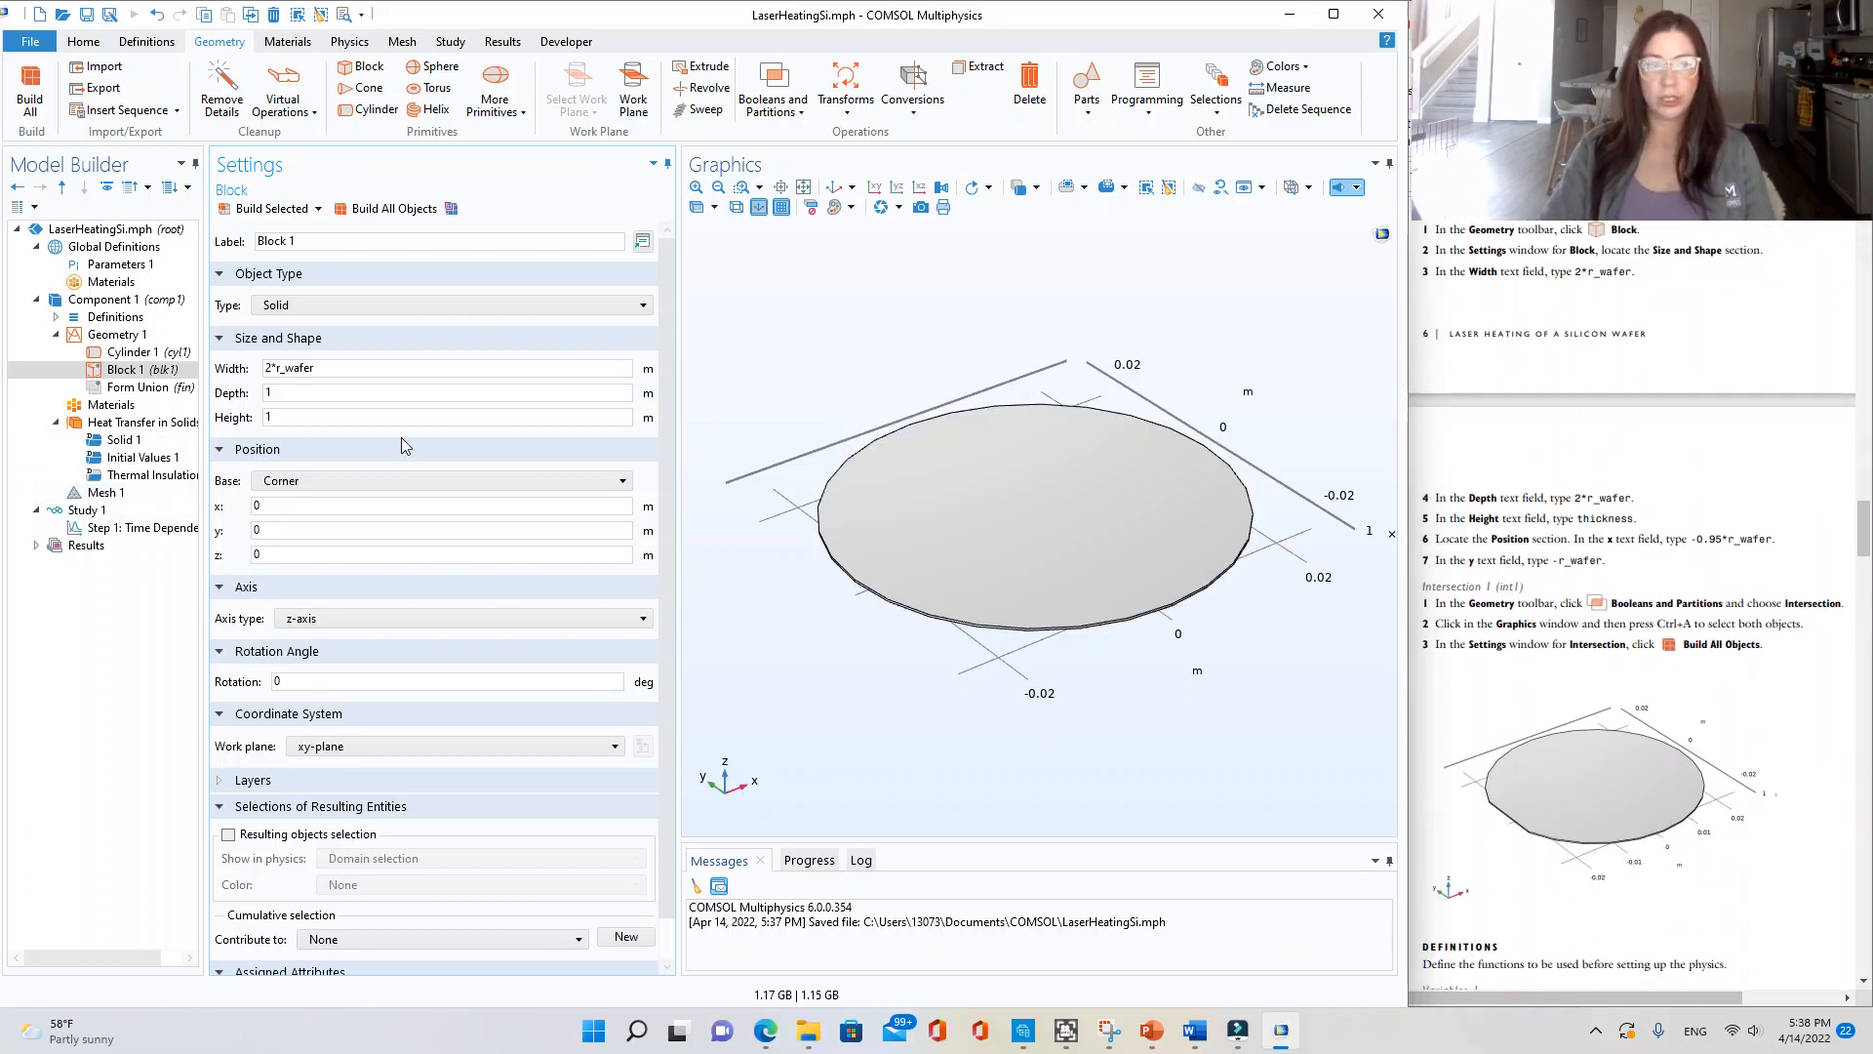
pyautogui.moveTo(313, 368); pyautogui.dragTo(299, 367)
pyautogui.doubleClick(298, 368)
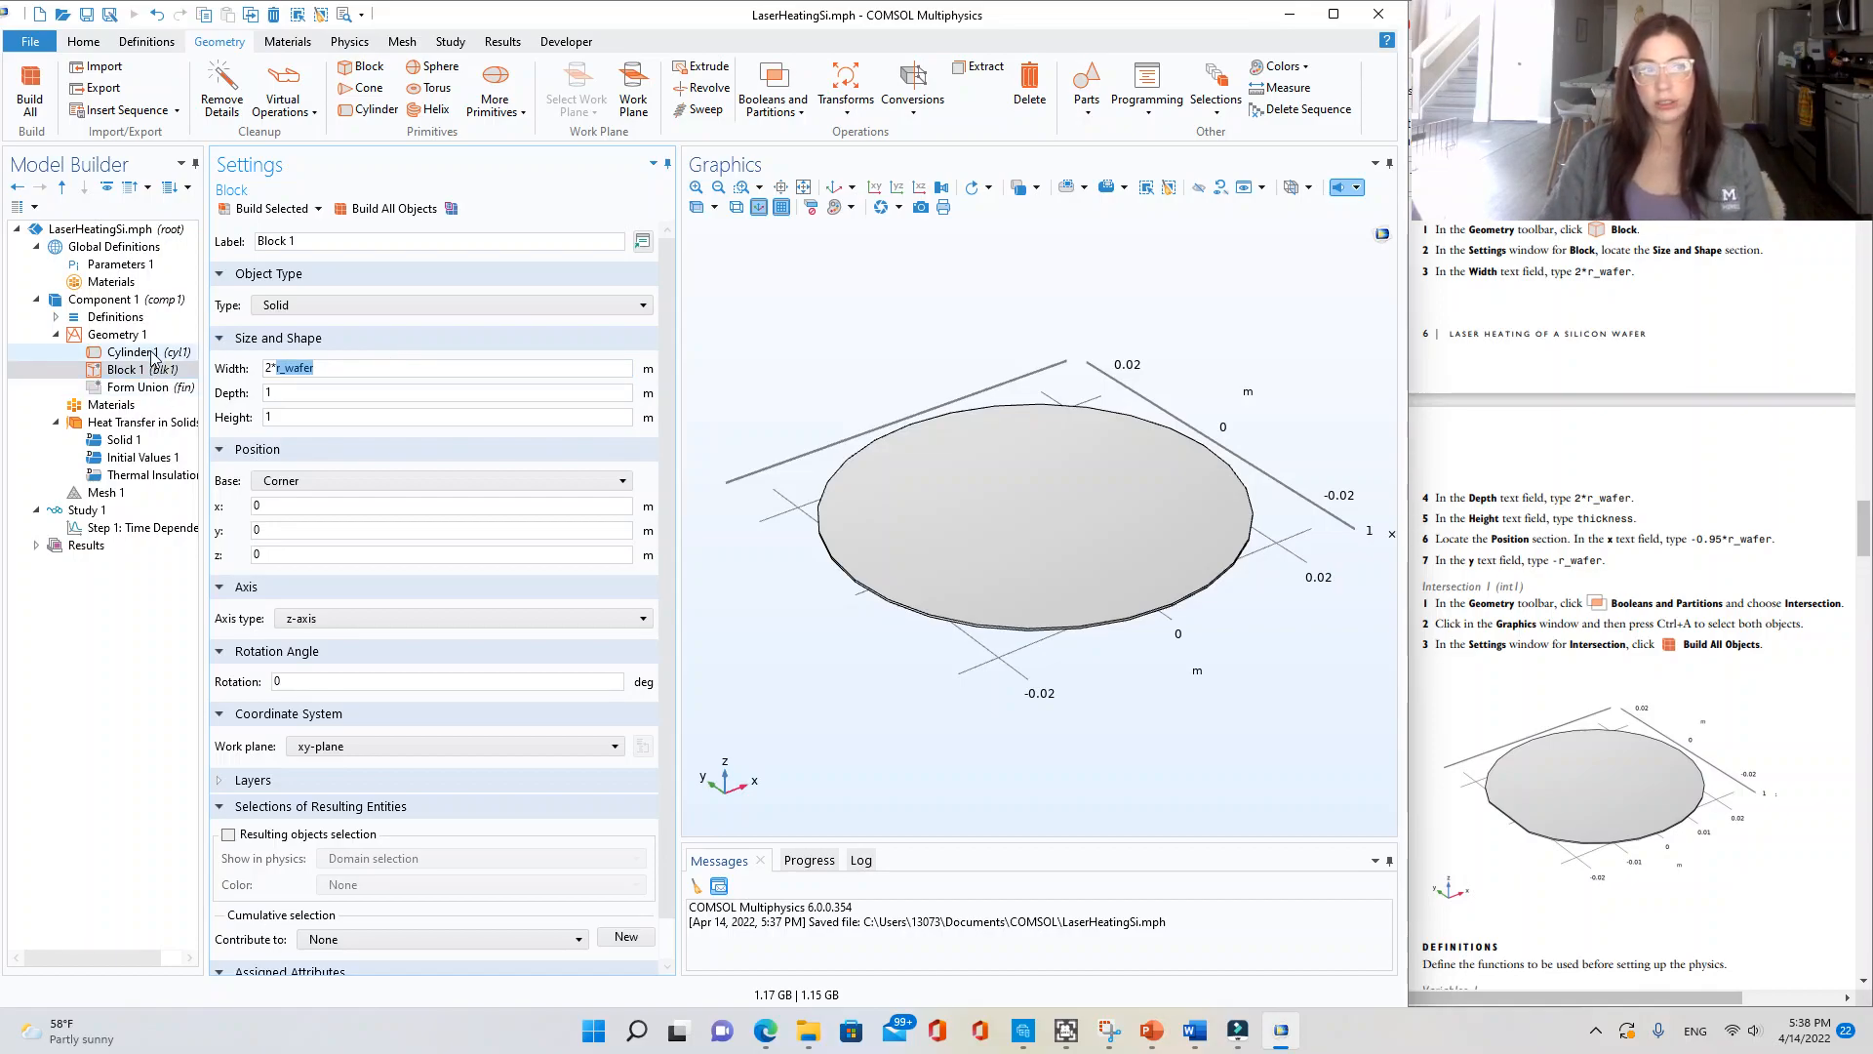
pyautogui.click(323, 372)
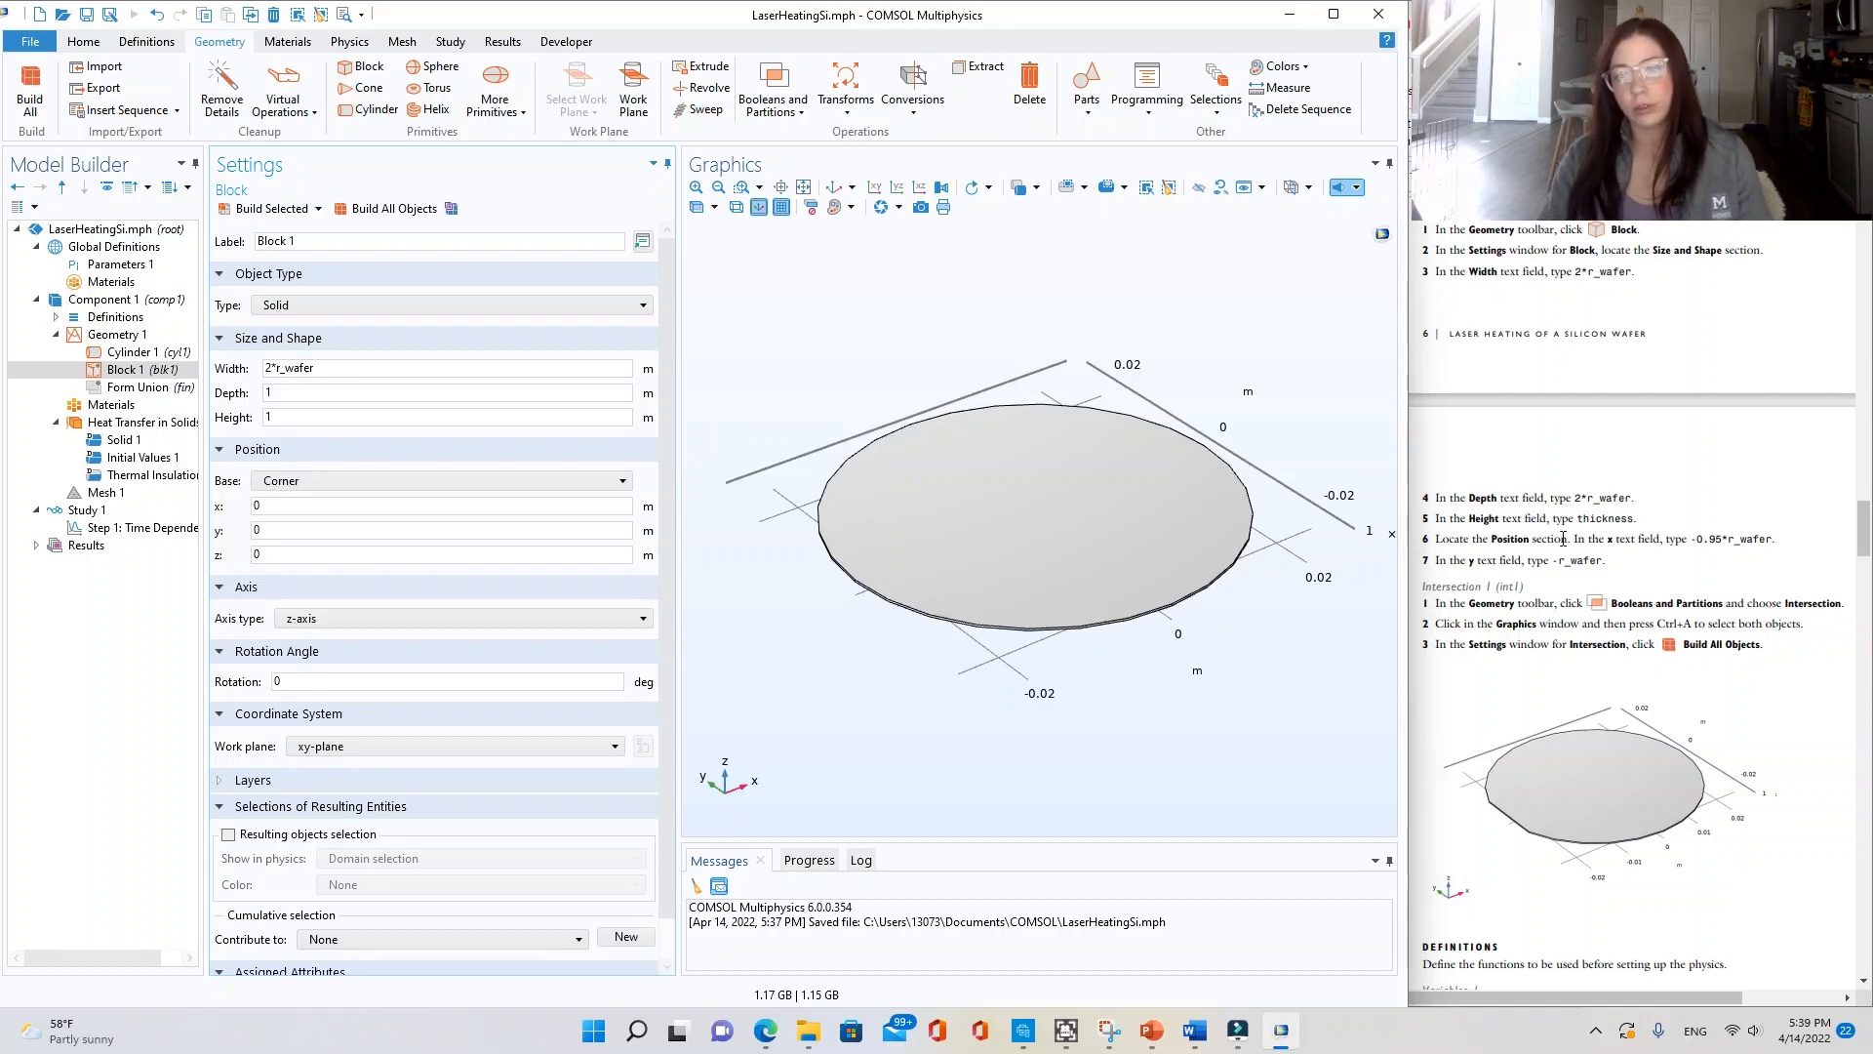
# - Set the block's depth to 2*r_wafer and its height to thickness
pyautogui.click(433, 394)
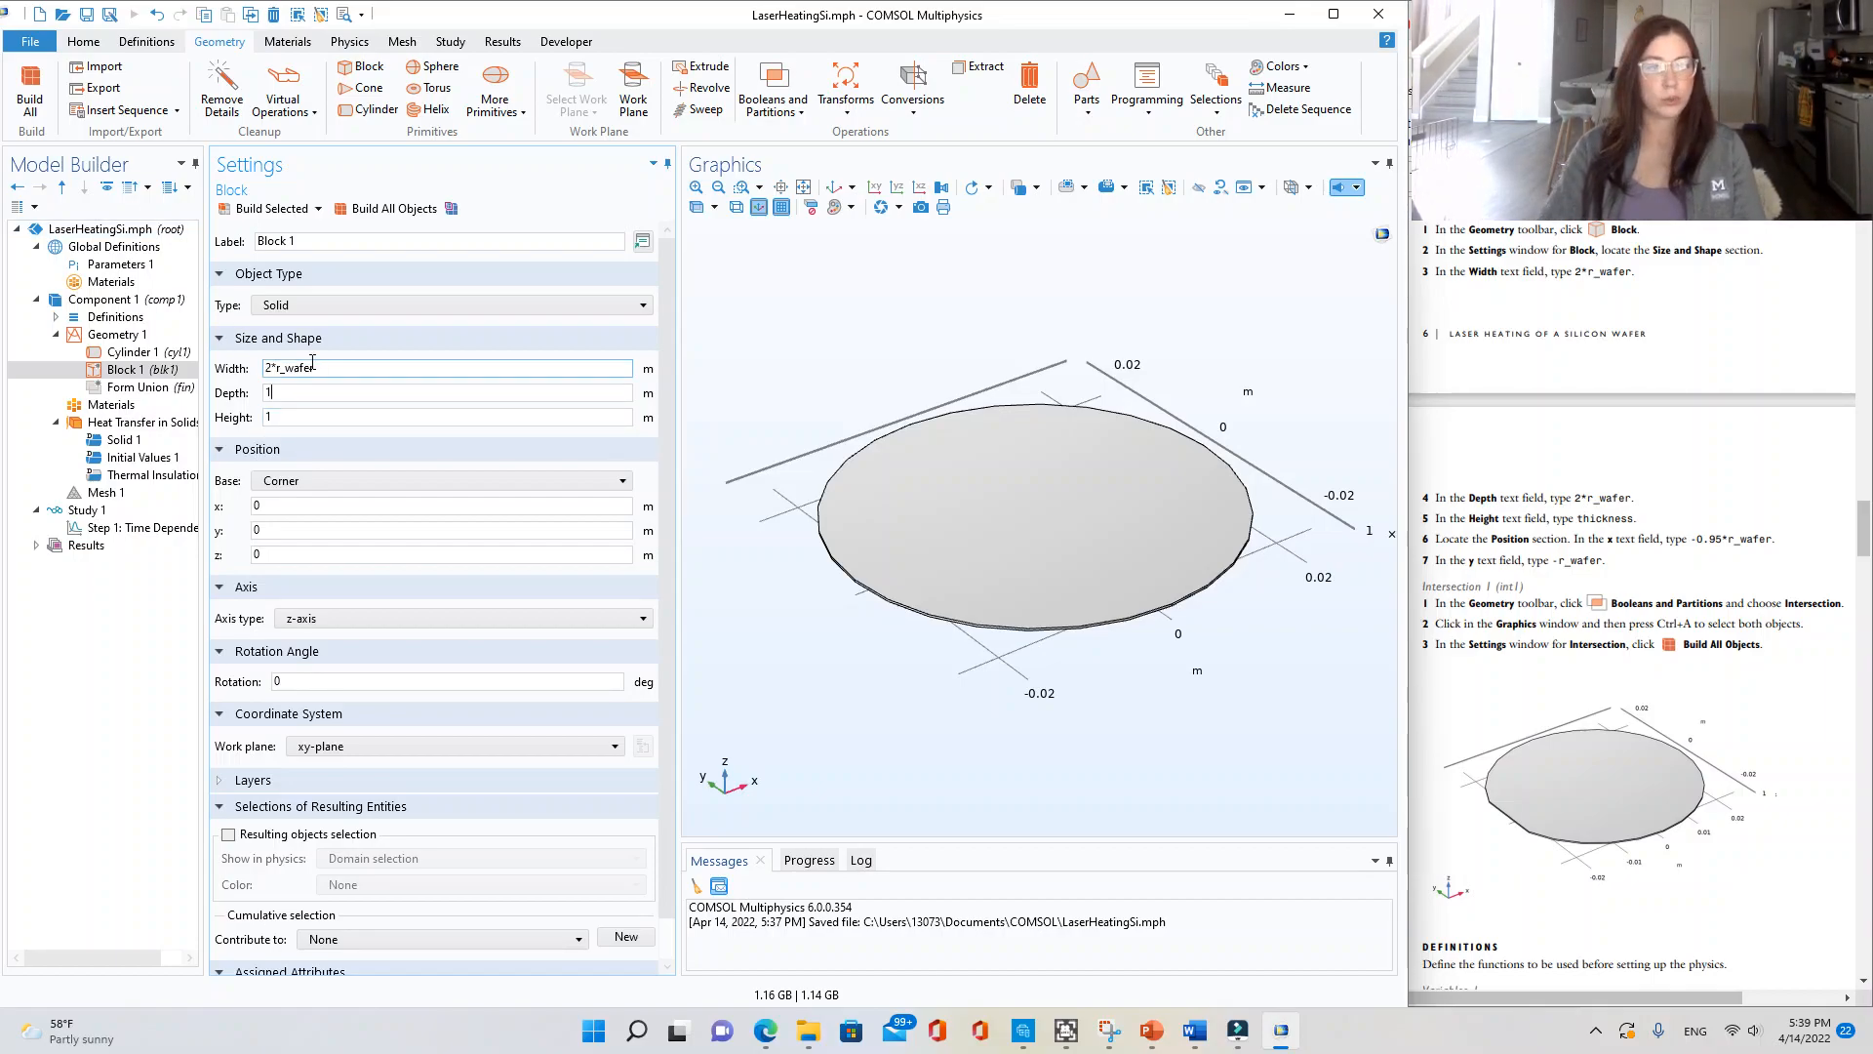
pyautogui.moveTo(286, 392); pyautogui.dragTo(255, 398)
pyautogui.write('2*r_wafer')
pyautogui.click(339, 418)
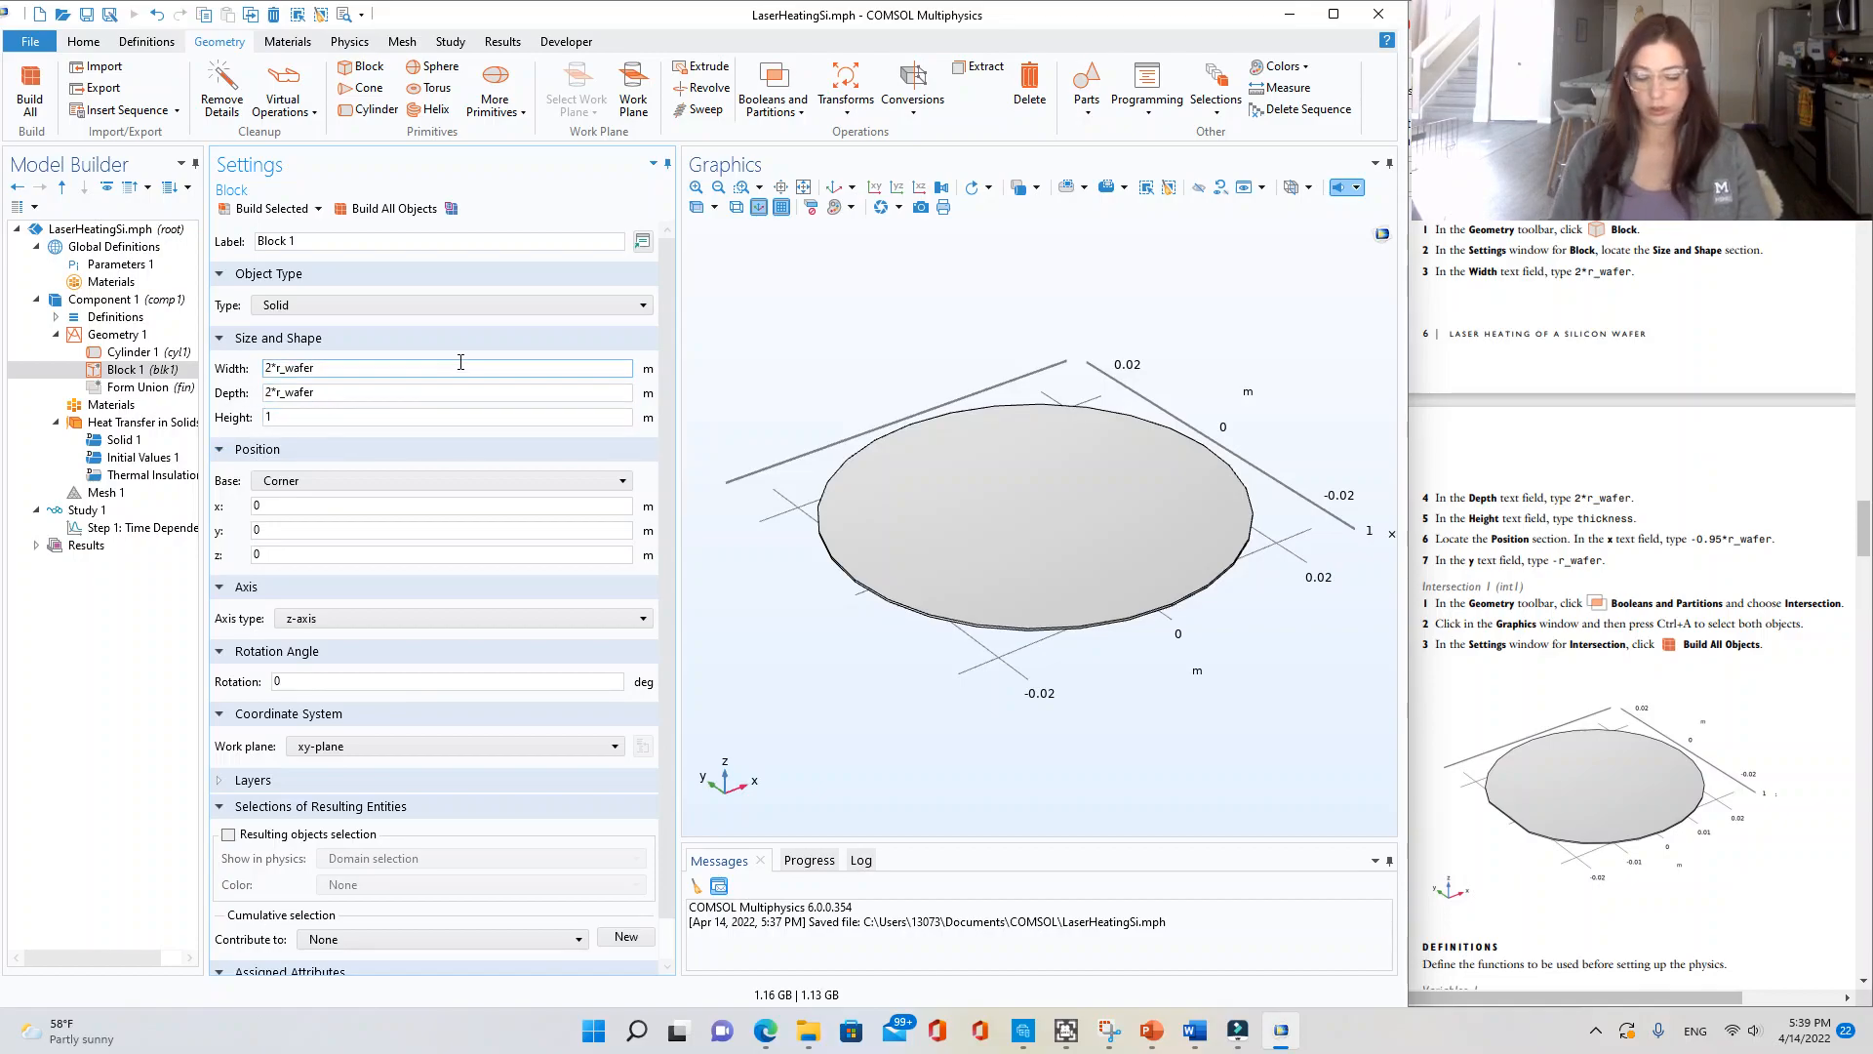
pyautogui.press('BackSpace')
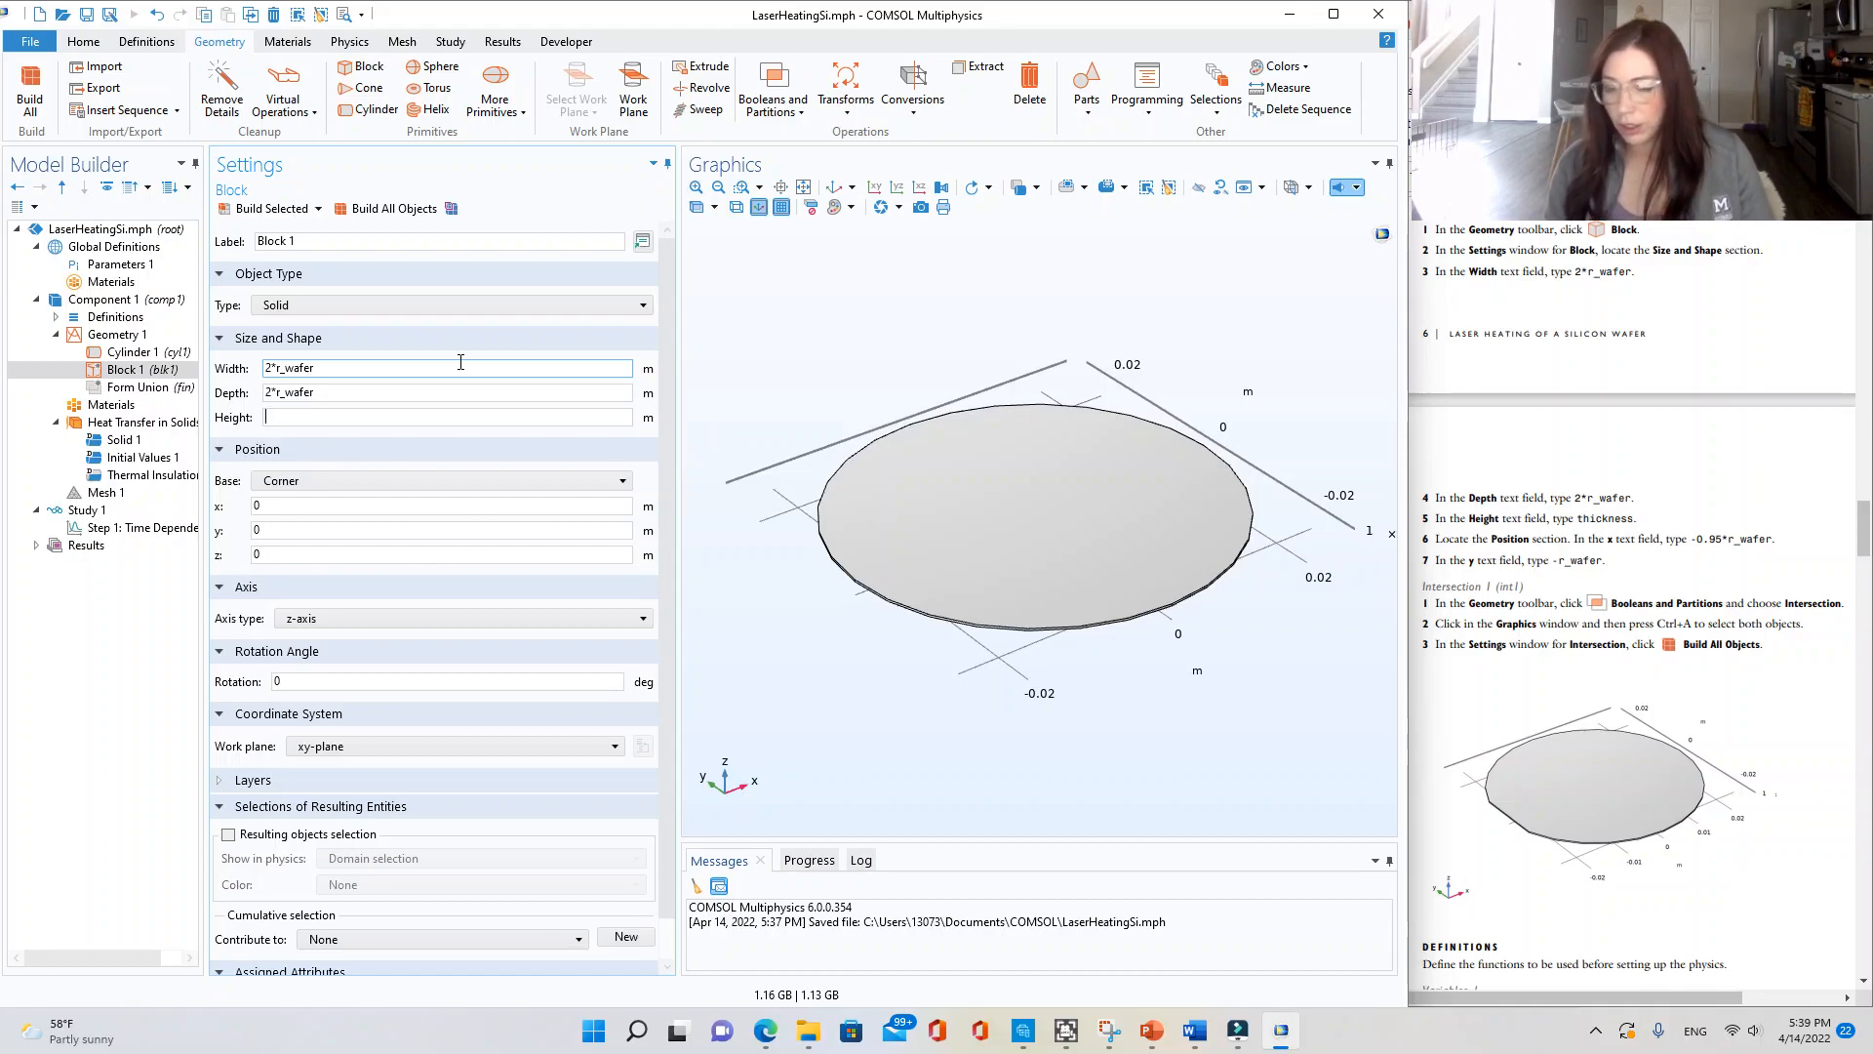
pyautogui.write('thickness')
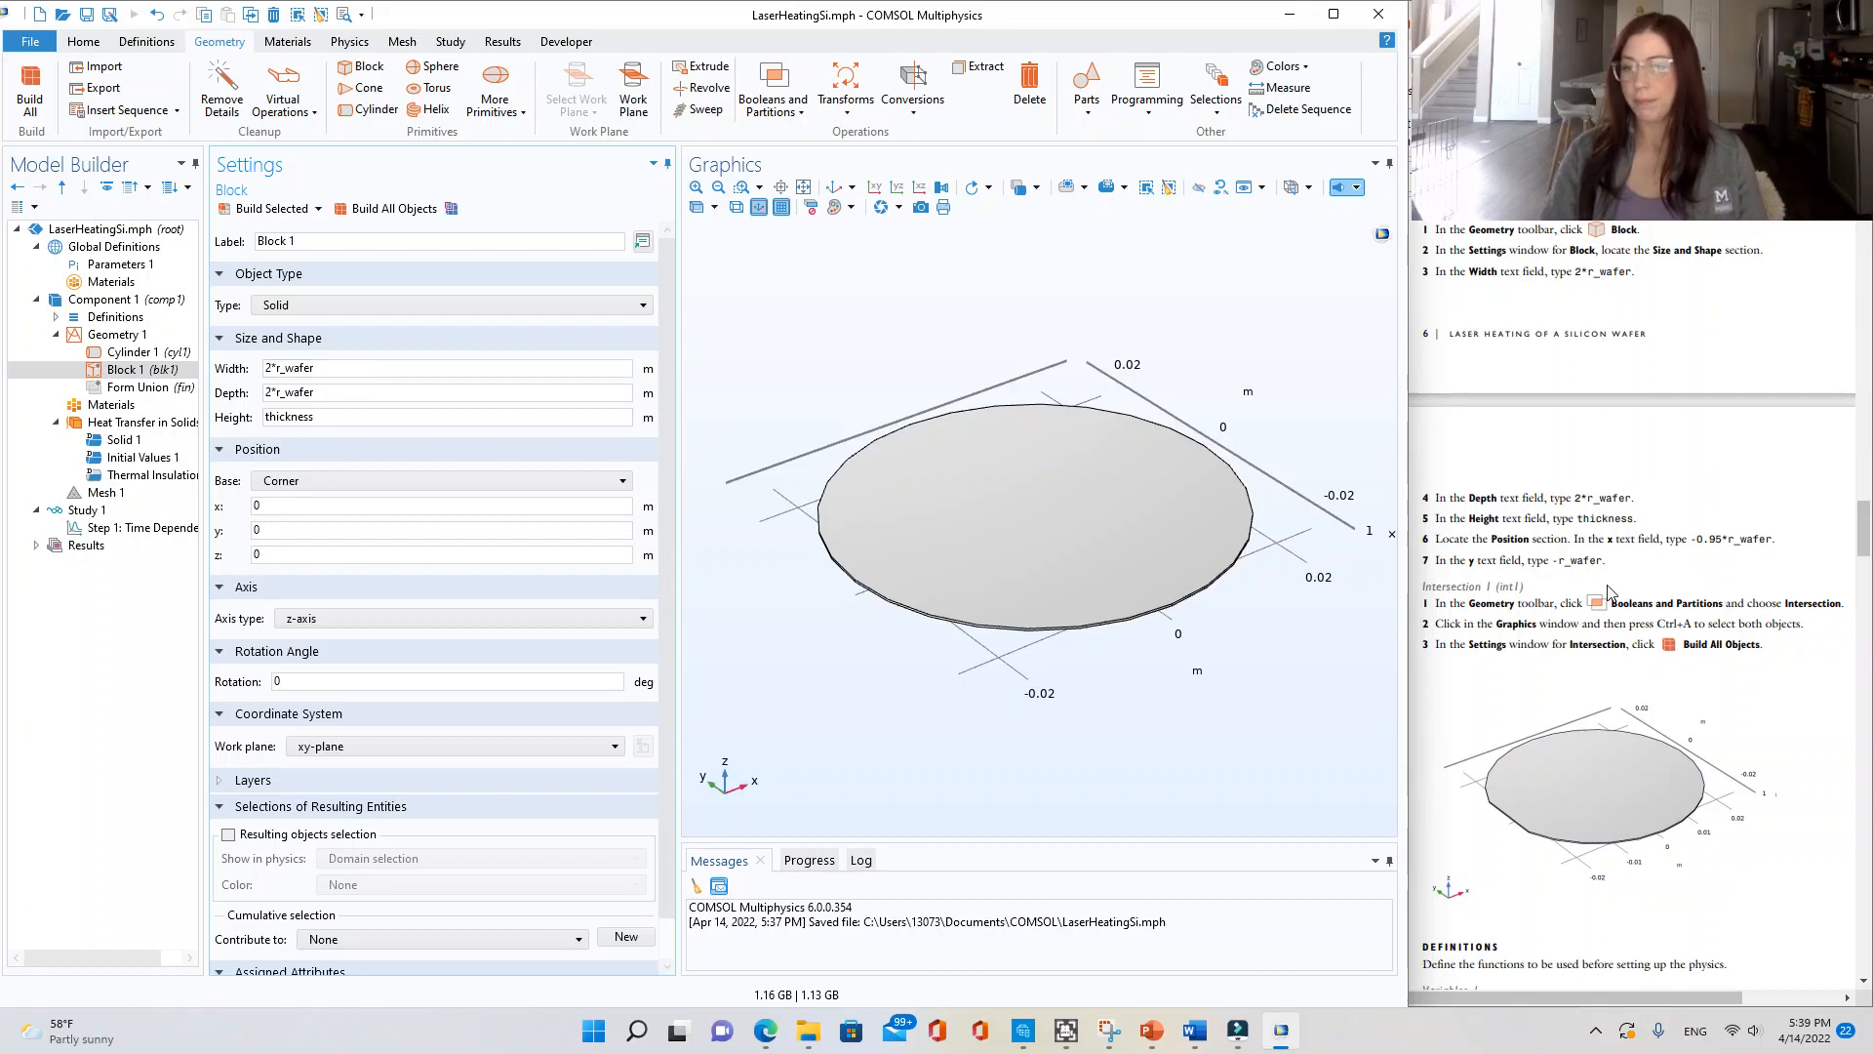
pyautogui.scroll(-2, 1582, 547)
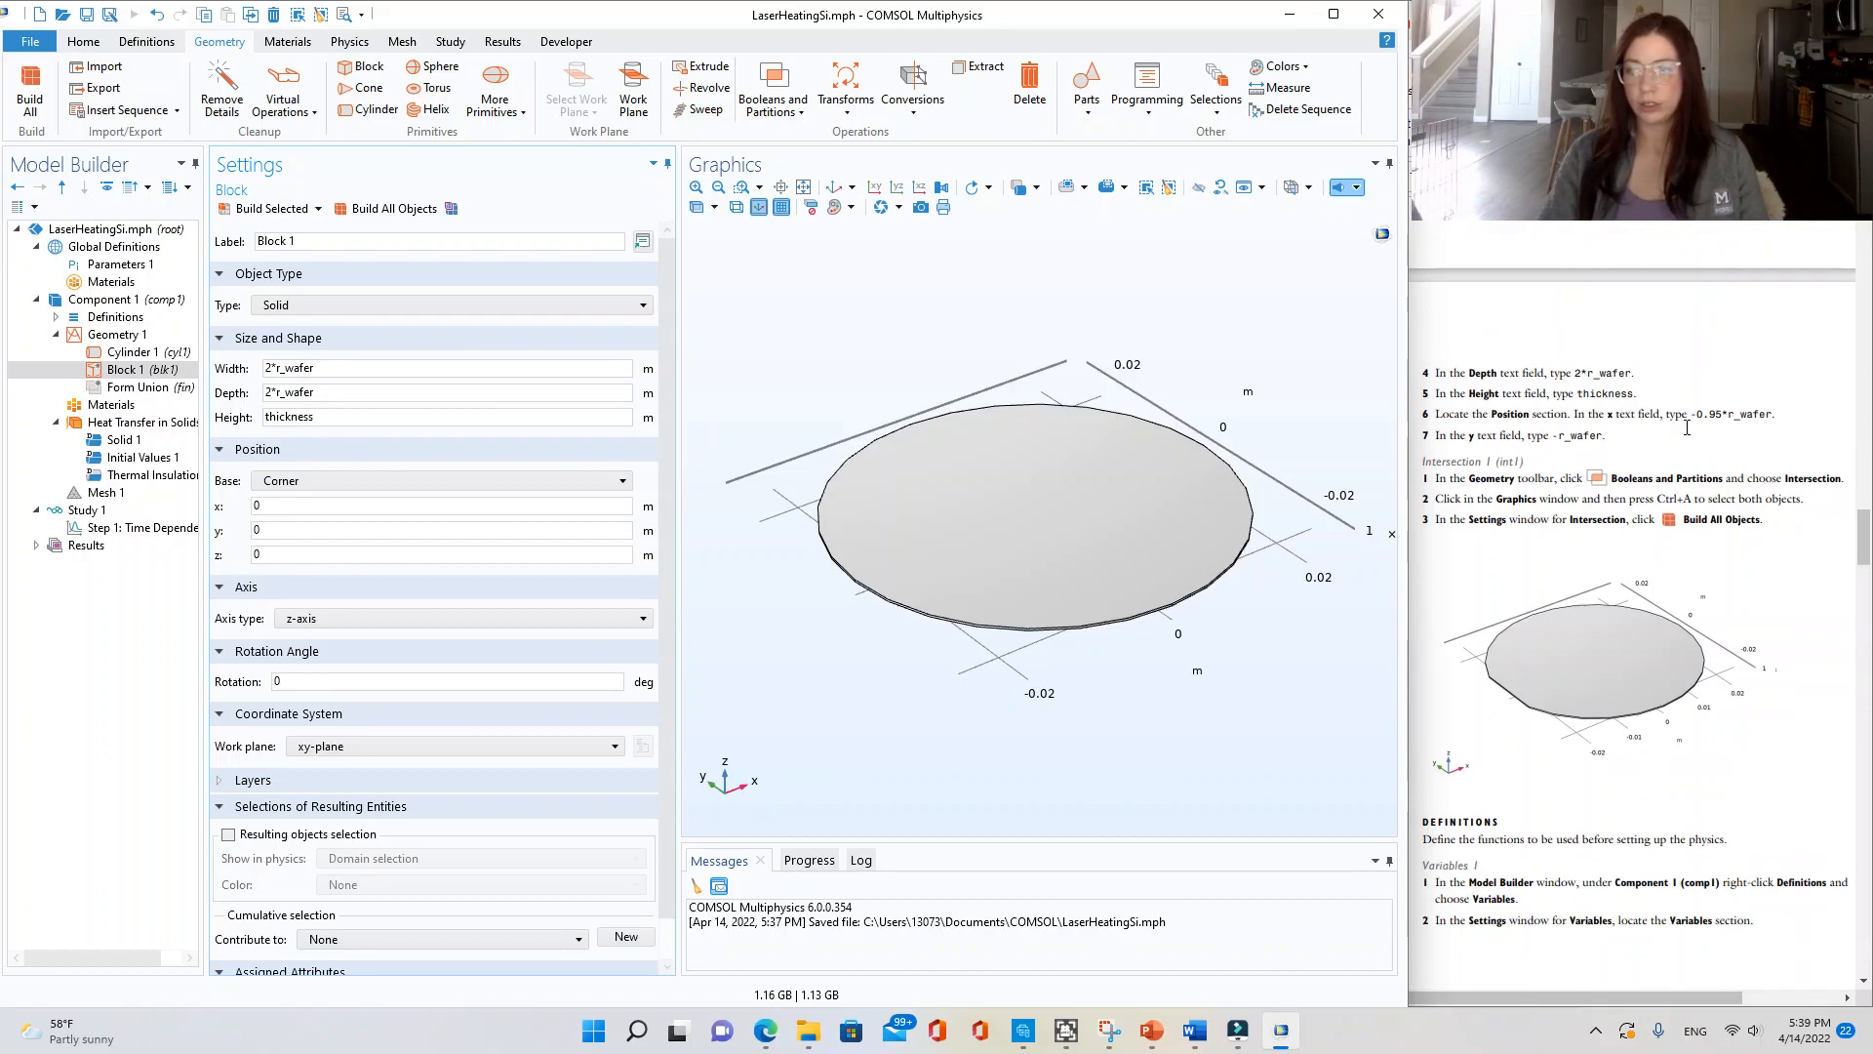
# - Set the block's x position to -.95*r_wafer
pyautogui.click(332, 505)
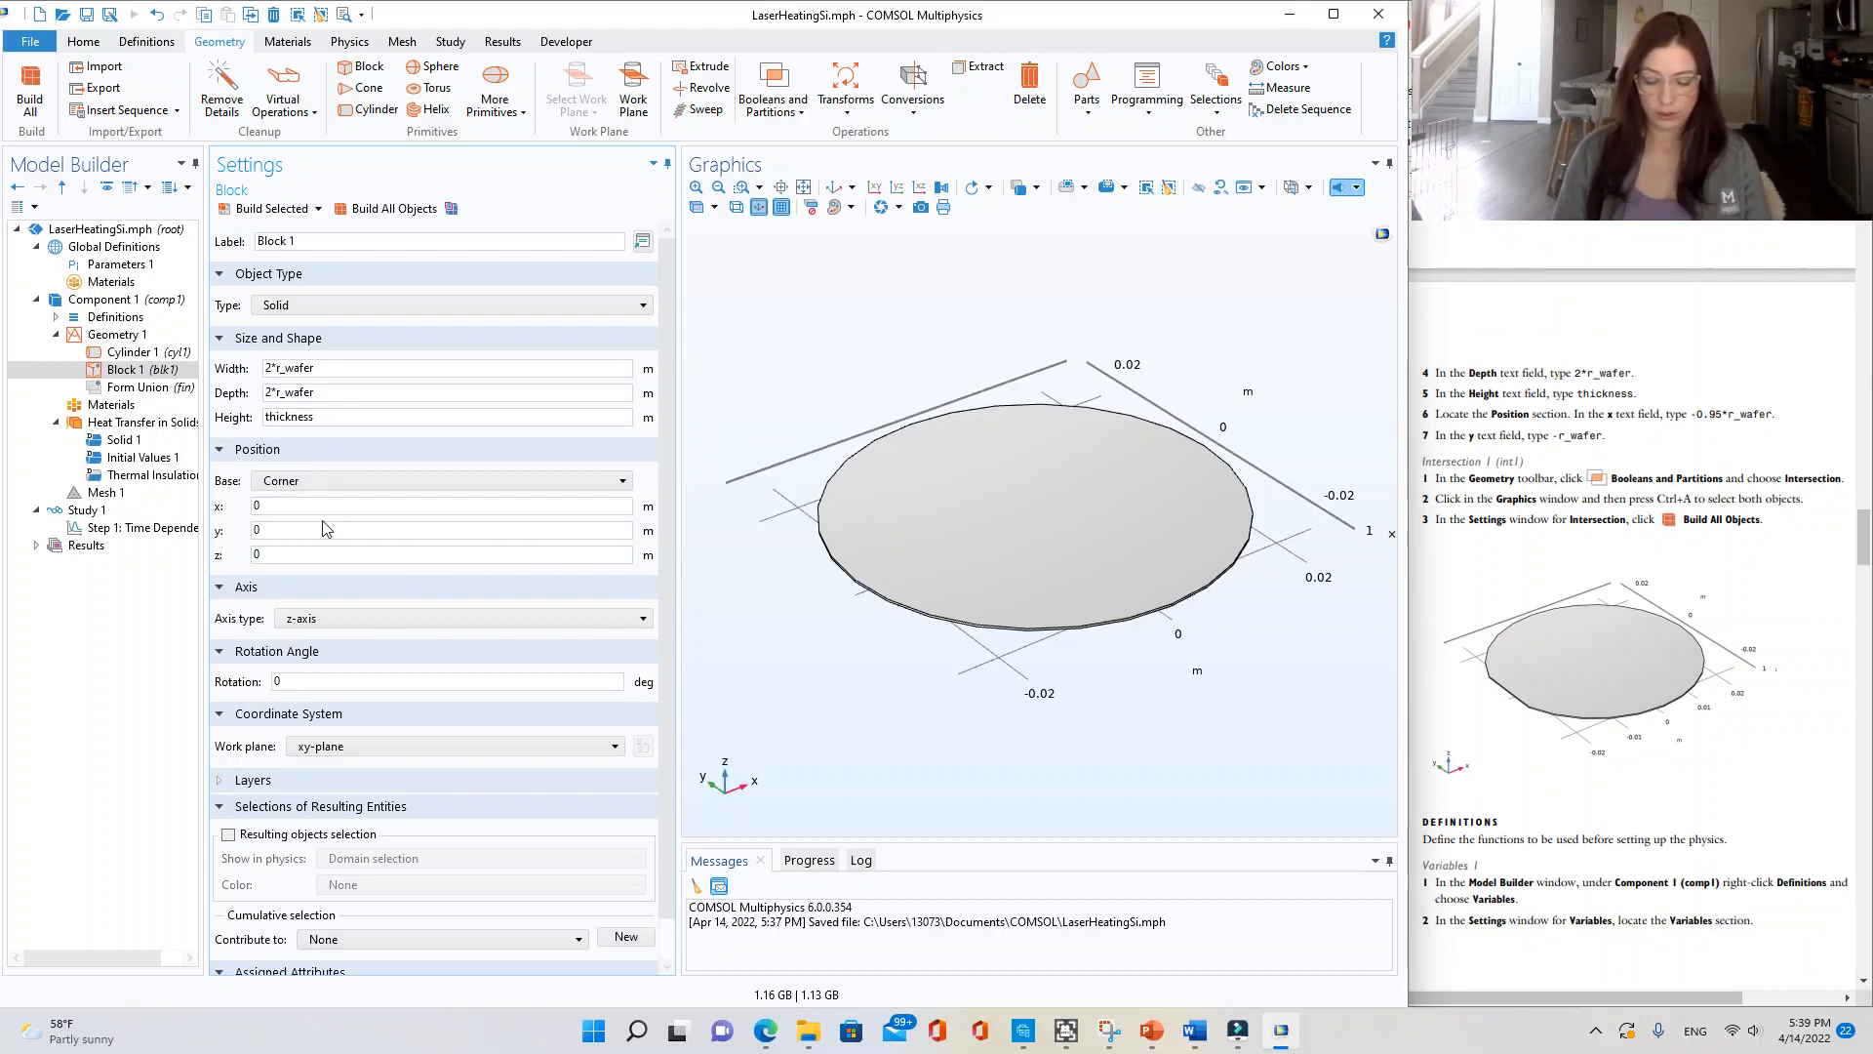
pyautogui.press('BackSpace')
pyautogui.write('-')
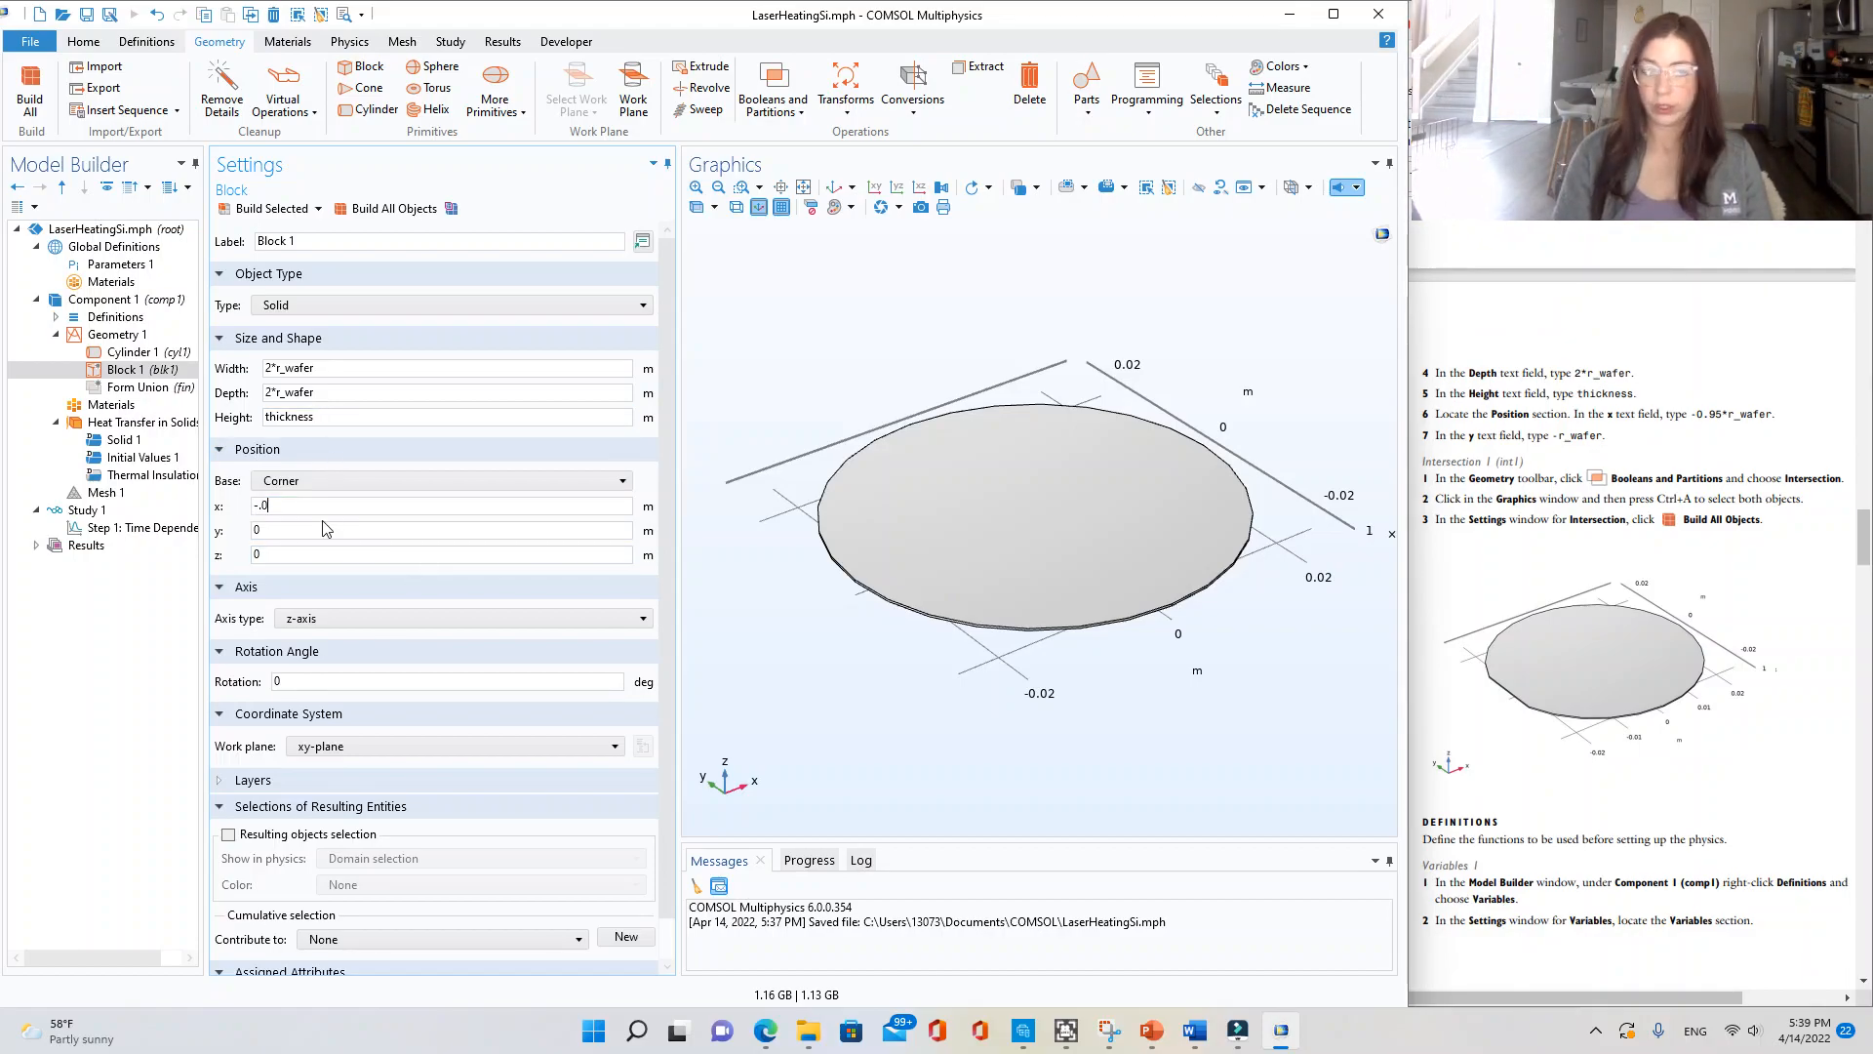
pyautogui.write('.95')
pyautogui.write('x')
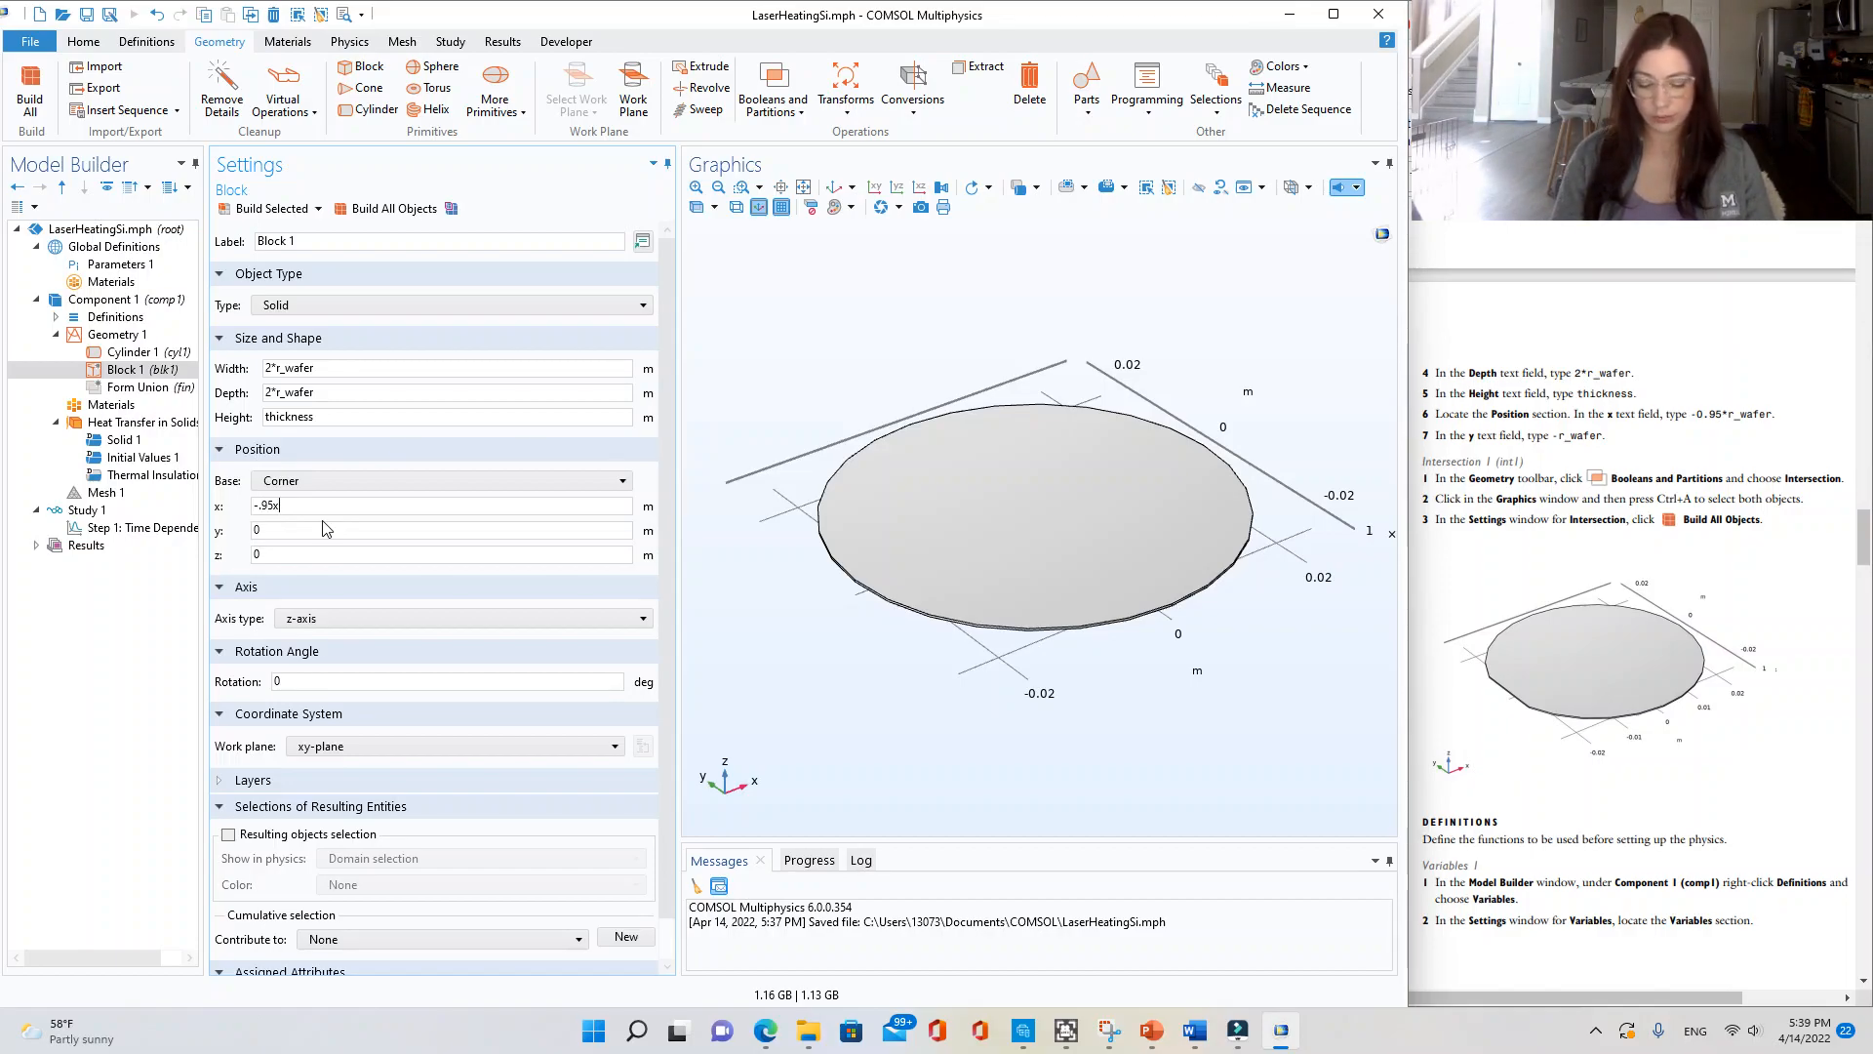
pyautogui.press('BackSpace')
pyautogui.write('*r')
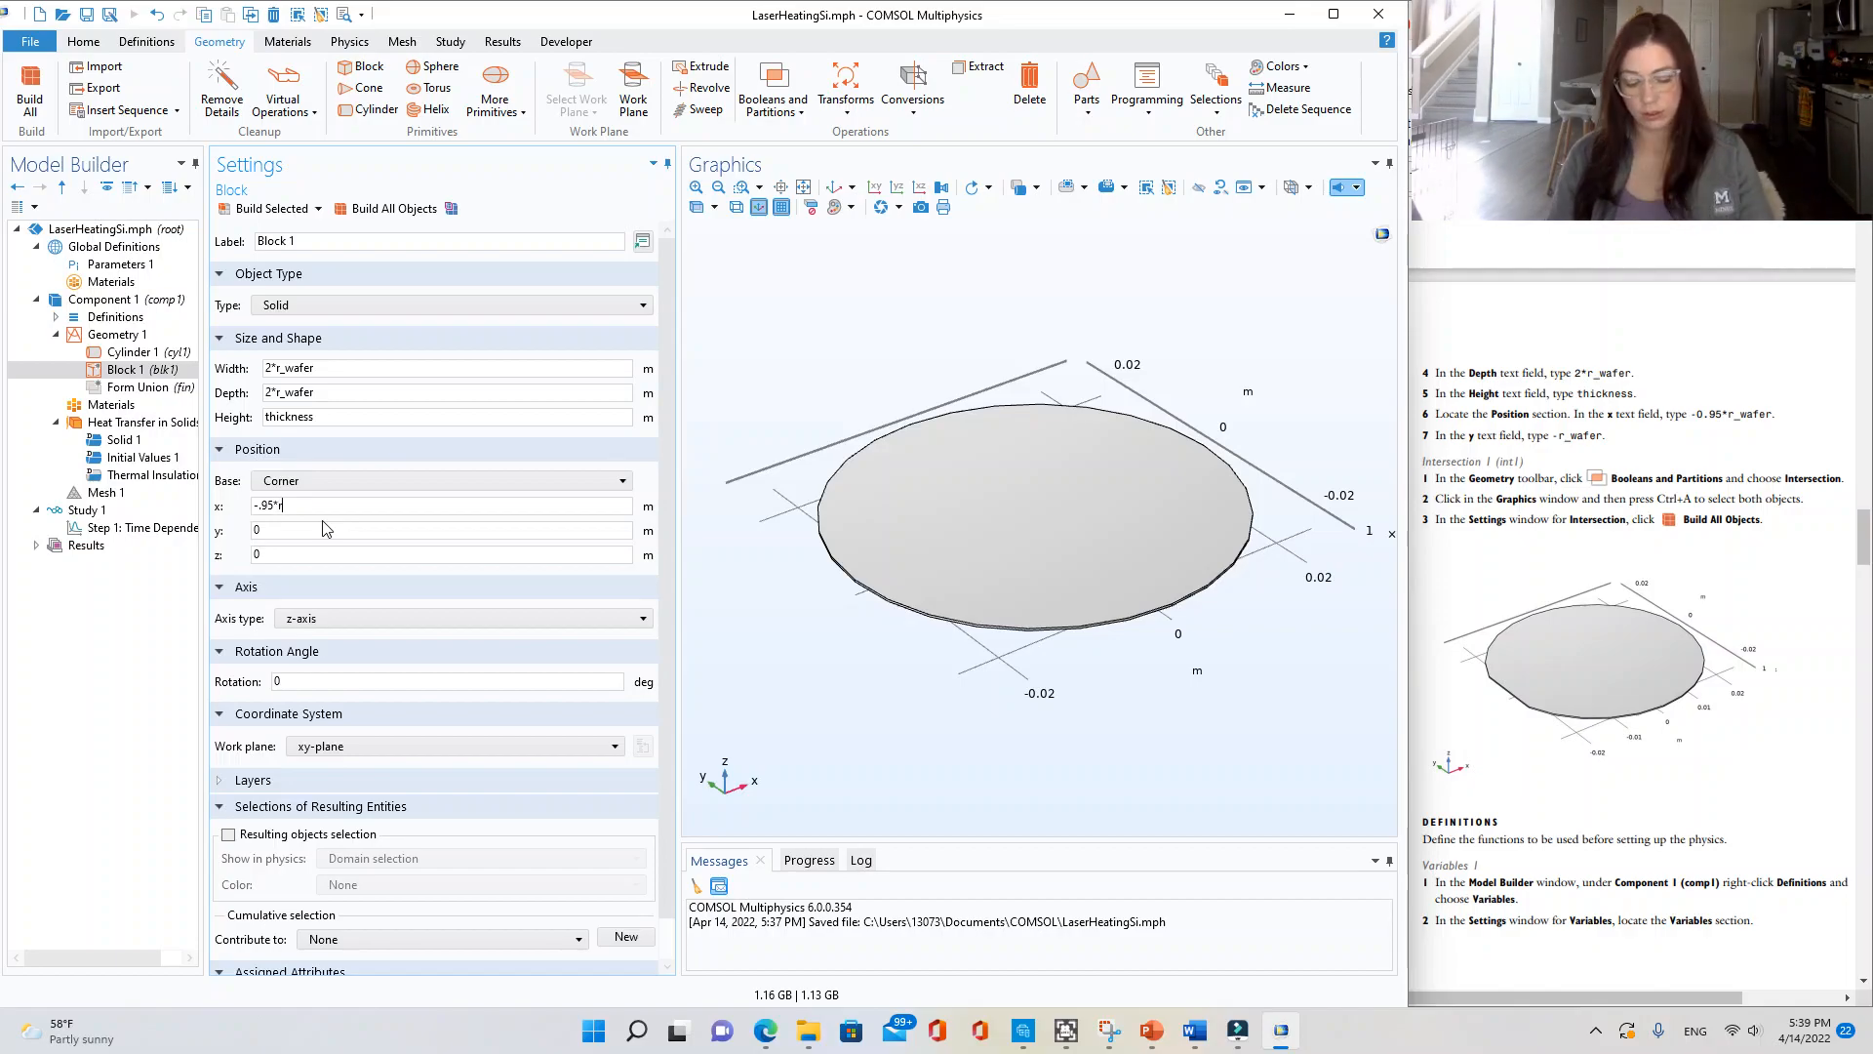
pyautogui.write('_wafer')
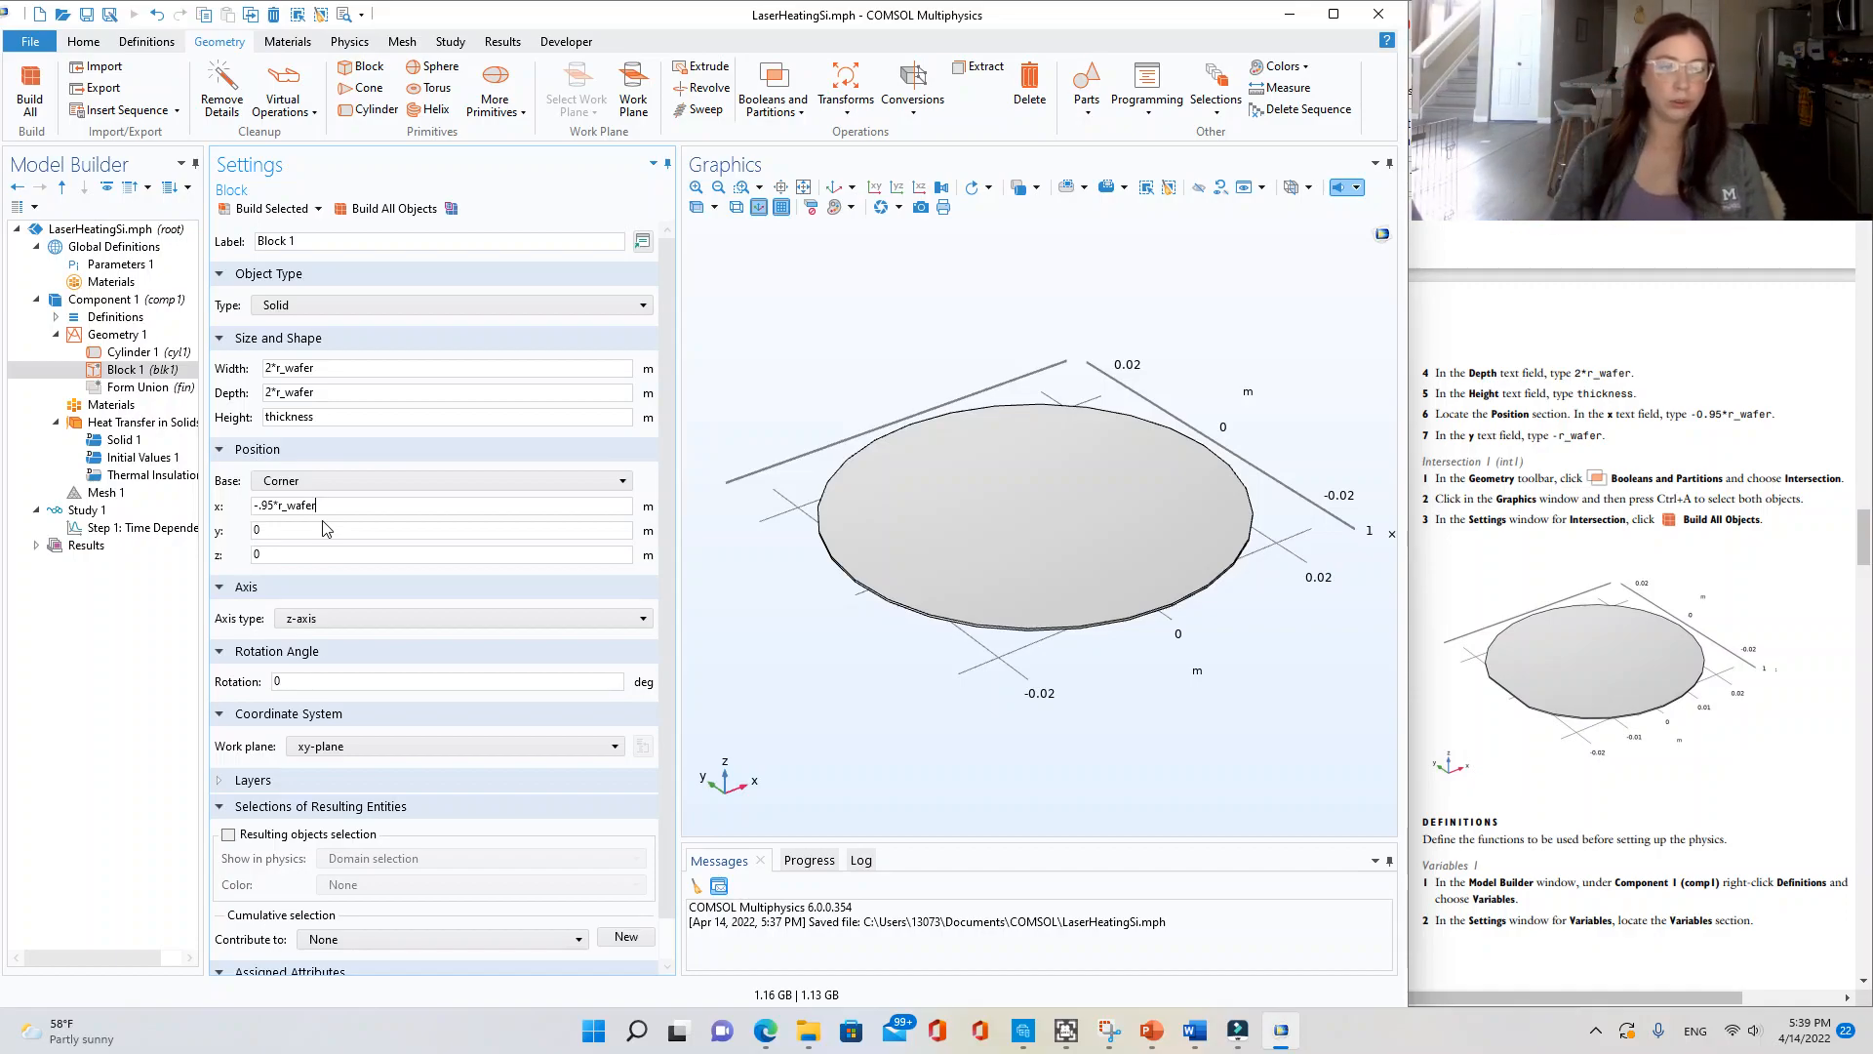
pyautogui.click(270, 506)
# - Set the block's y position to -r_wafer, fixing the stray asterisk
pyautogui.click(390, 536)
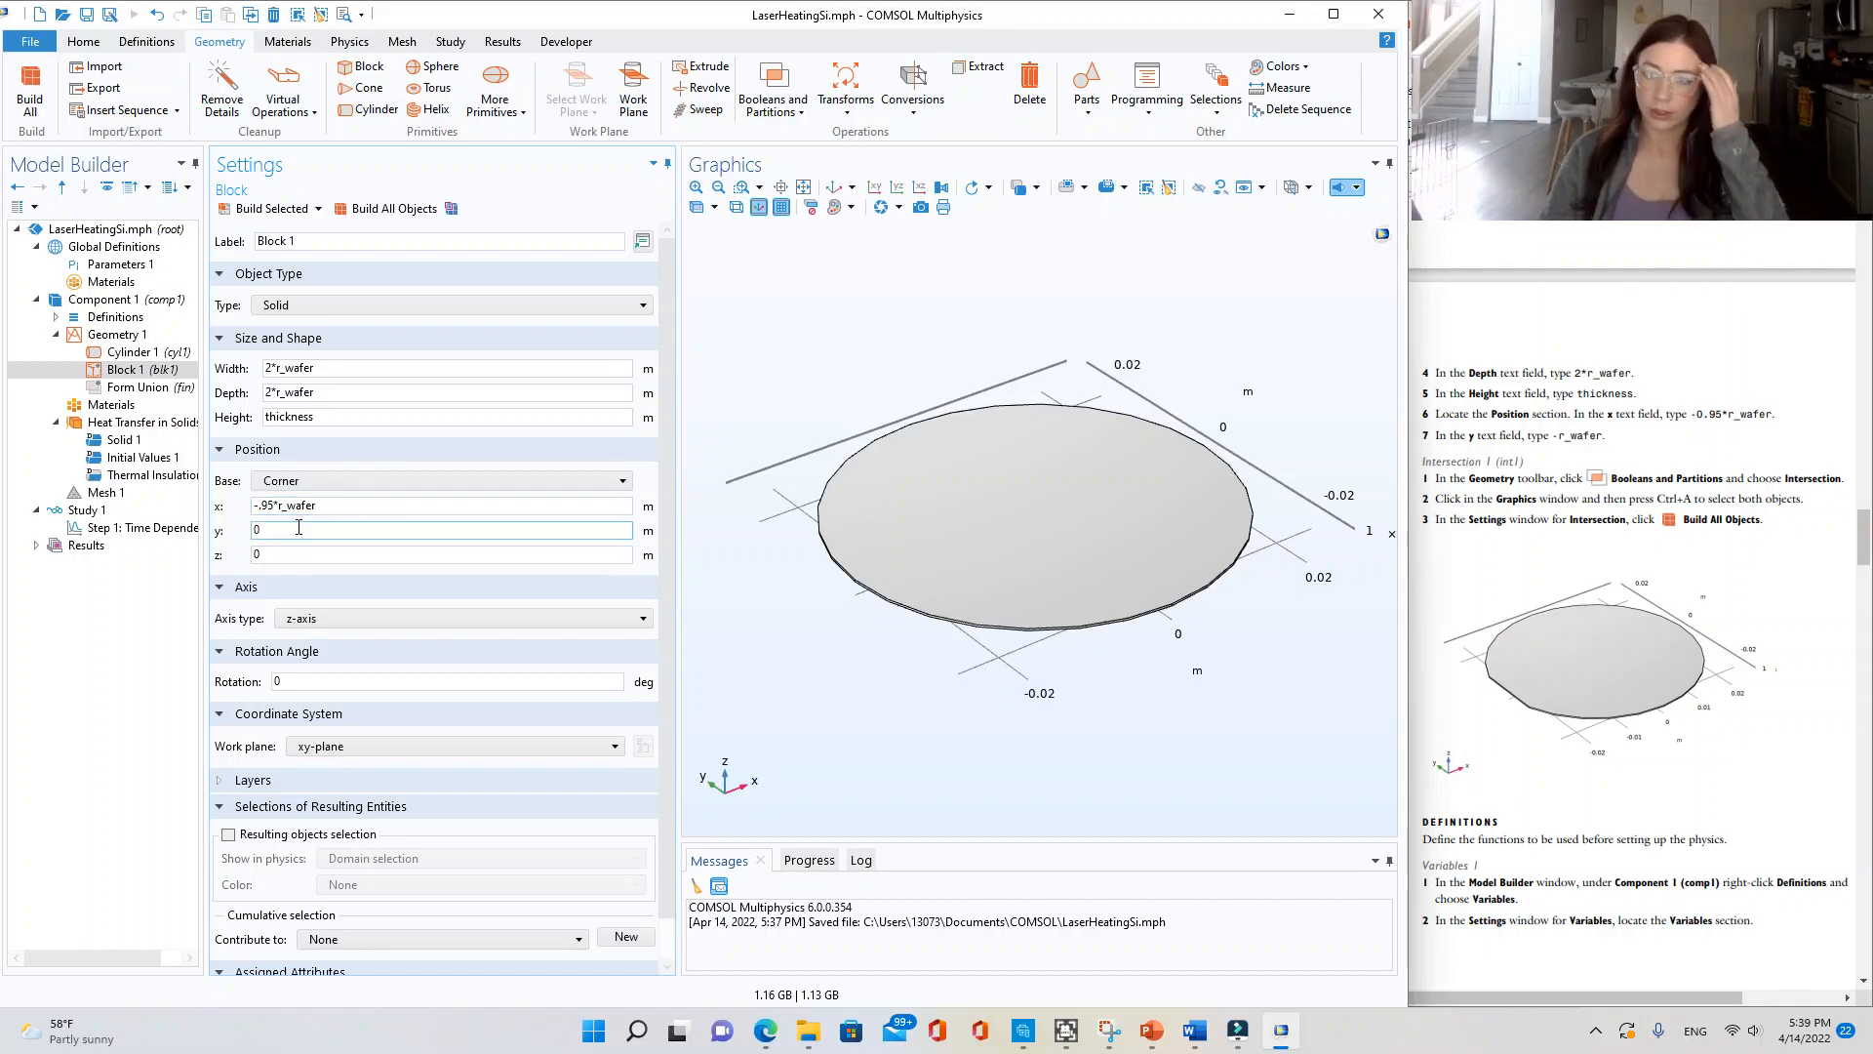
pyautogui.moveTo(318, 506); pyautogui.dragTo(234, 517)
pyautogui.hotkey('ctrl', 'c')
pyautogui.click(273, 555)
pyautogui.doubleClick(262, 530)
pyautogui.hotkey('ctrl', 'v')
pyautogui.click(264, 530)
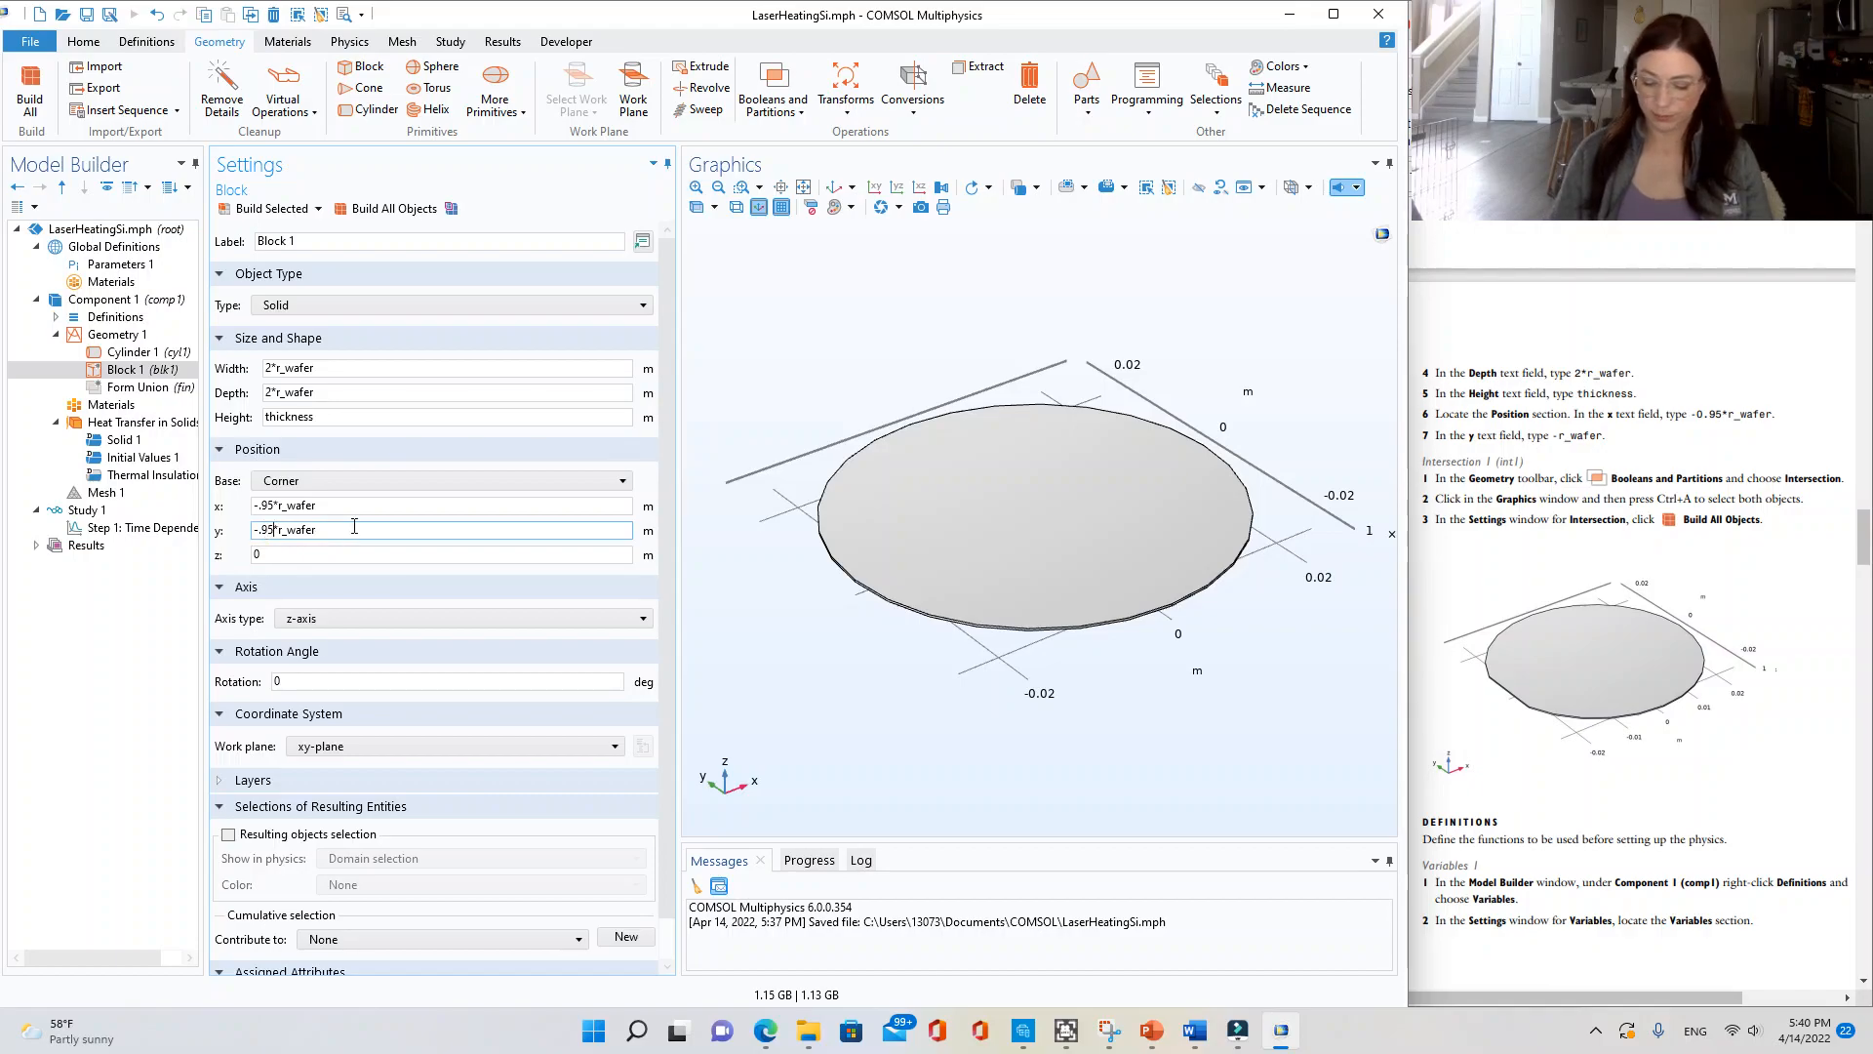
pyautogui.press('BackSpace')
pyautogui.press('BackSpace')
pyautogui.press('BackSpace')
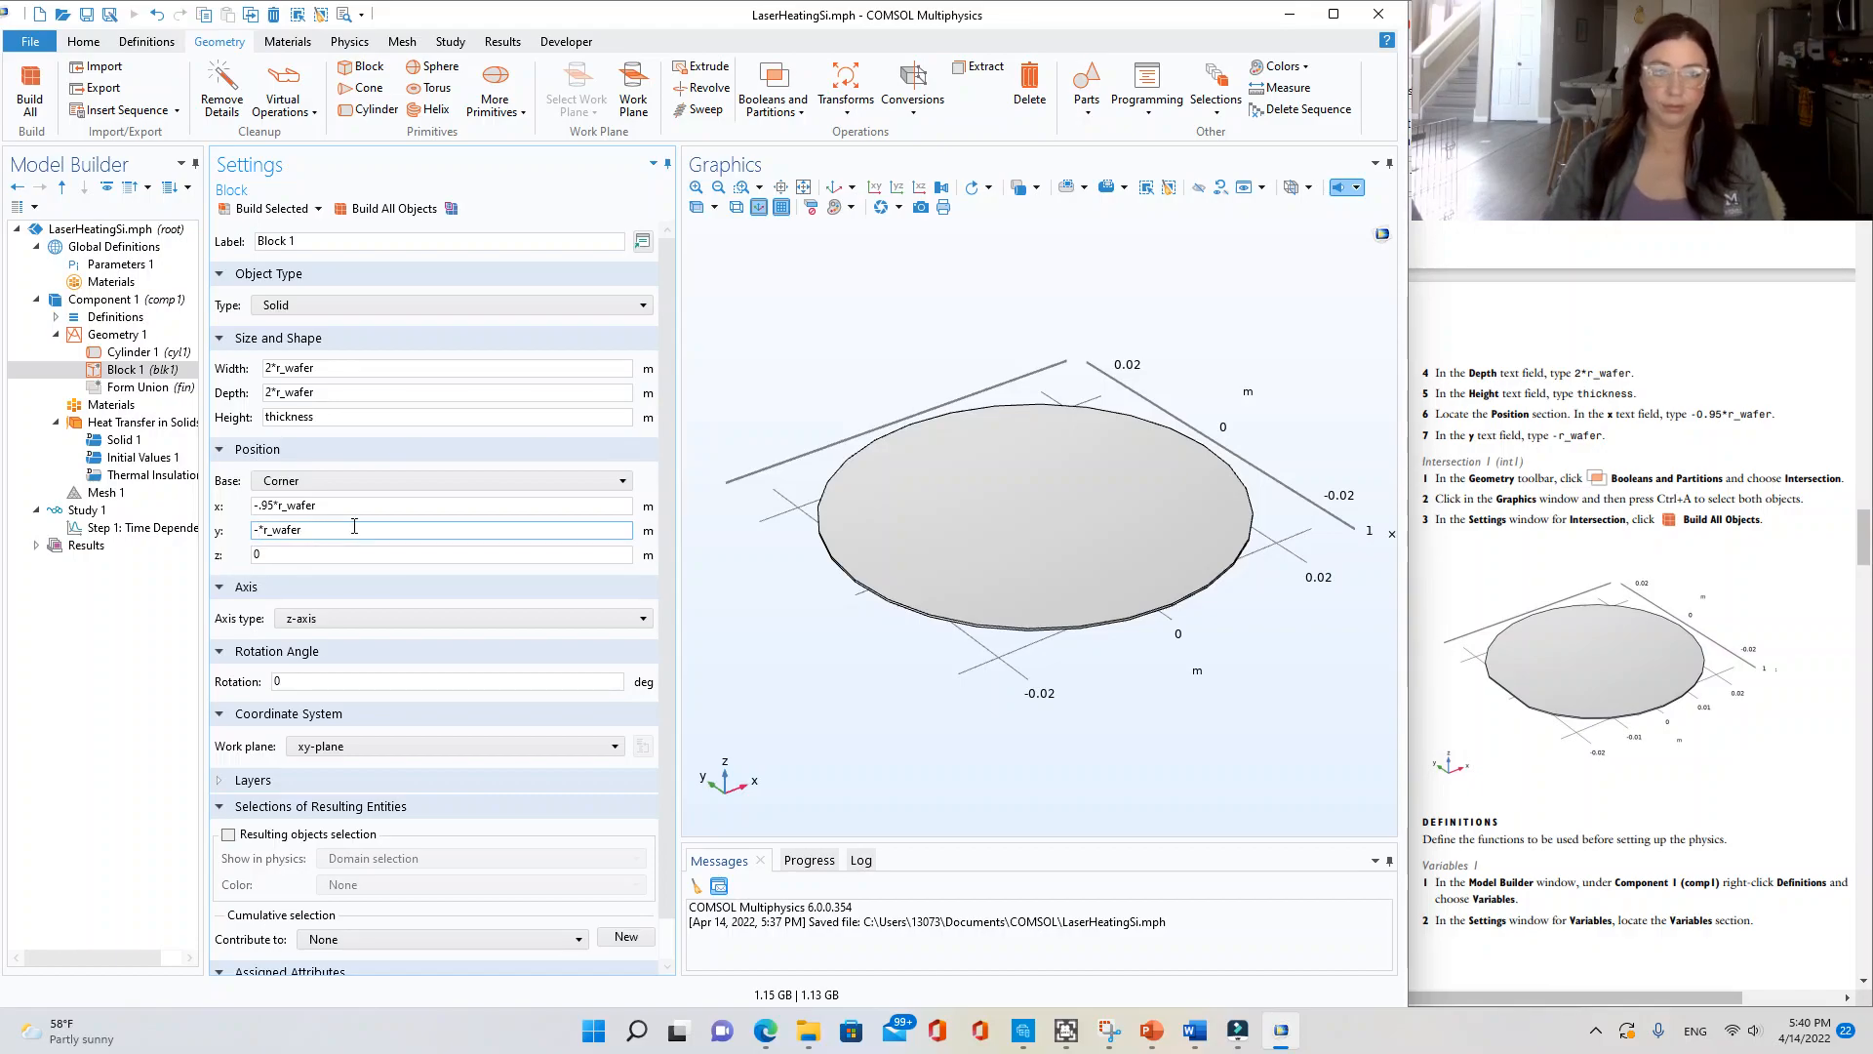
pyautogui.click(355, 555)
pyautogui.click(314, 528)
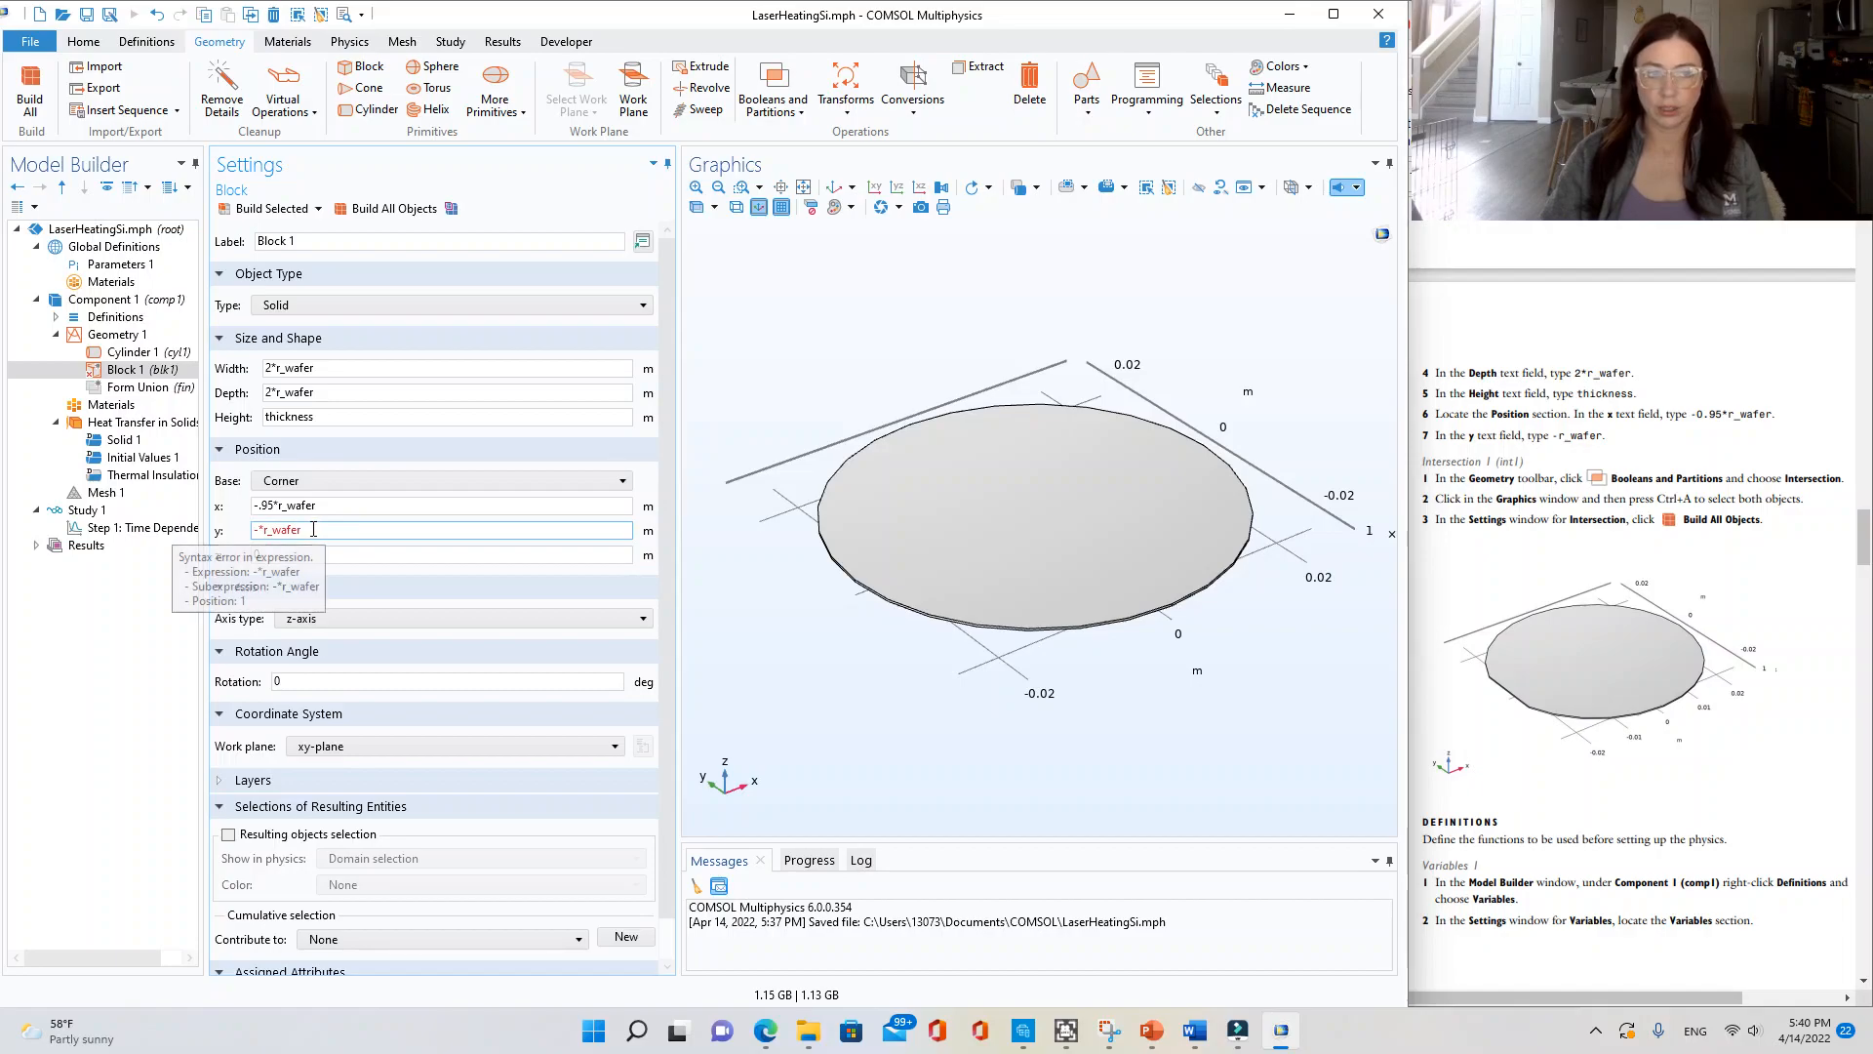
pyautogui.press('Delete')
pyautogui.press('Tab')
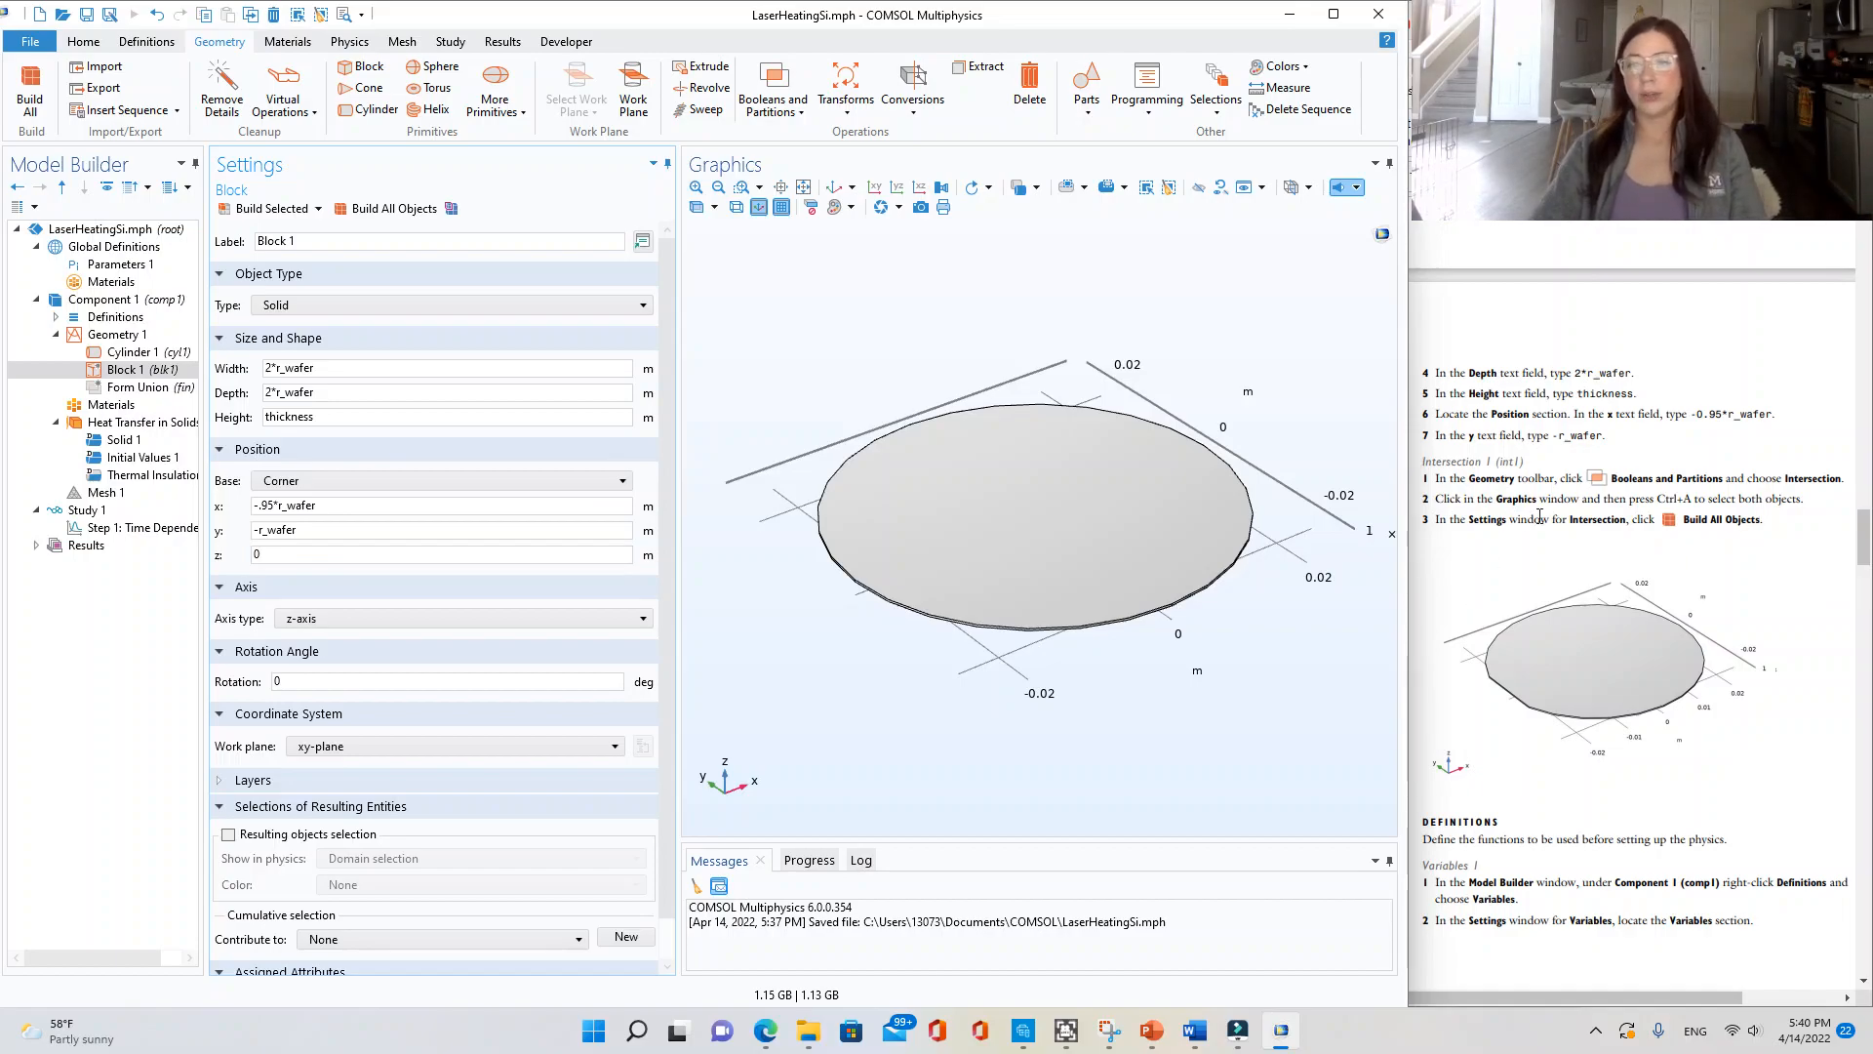
pyautogui.scroll(-2, 1539, 517)
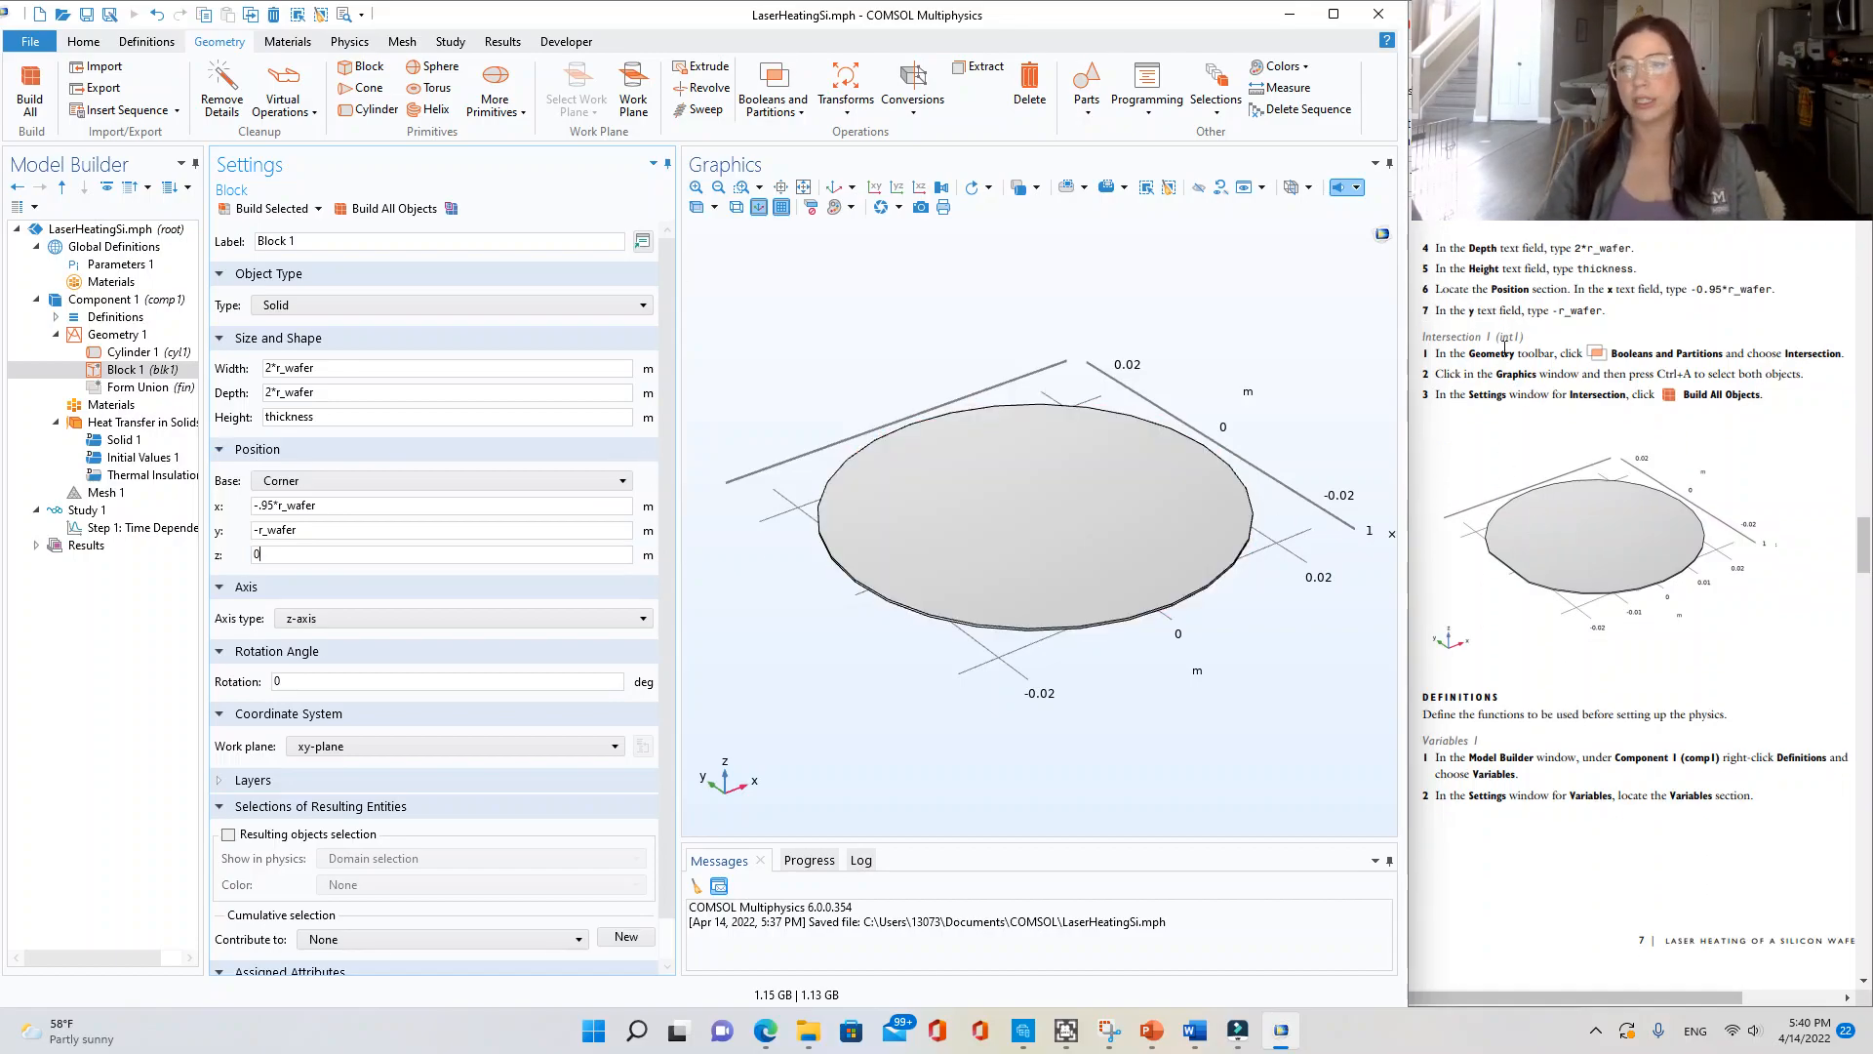
pyautogui.click(139, 391)
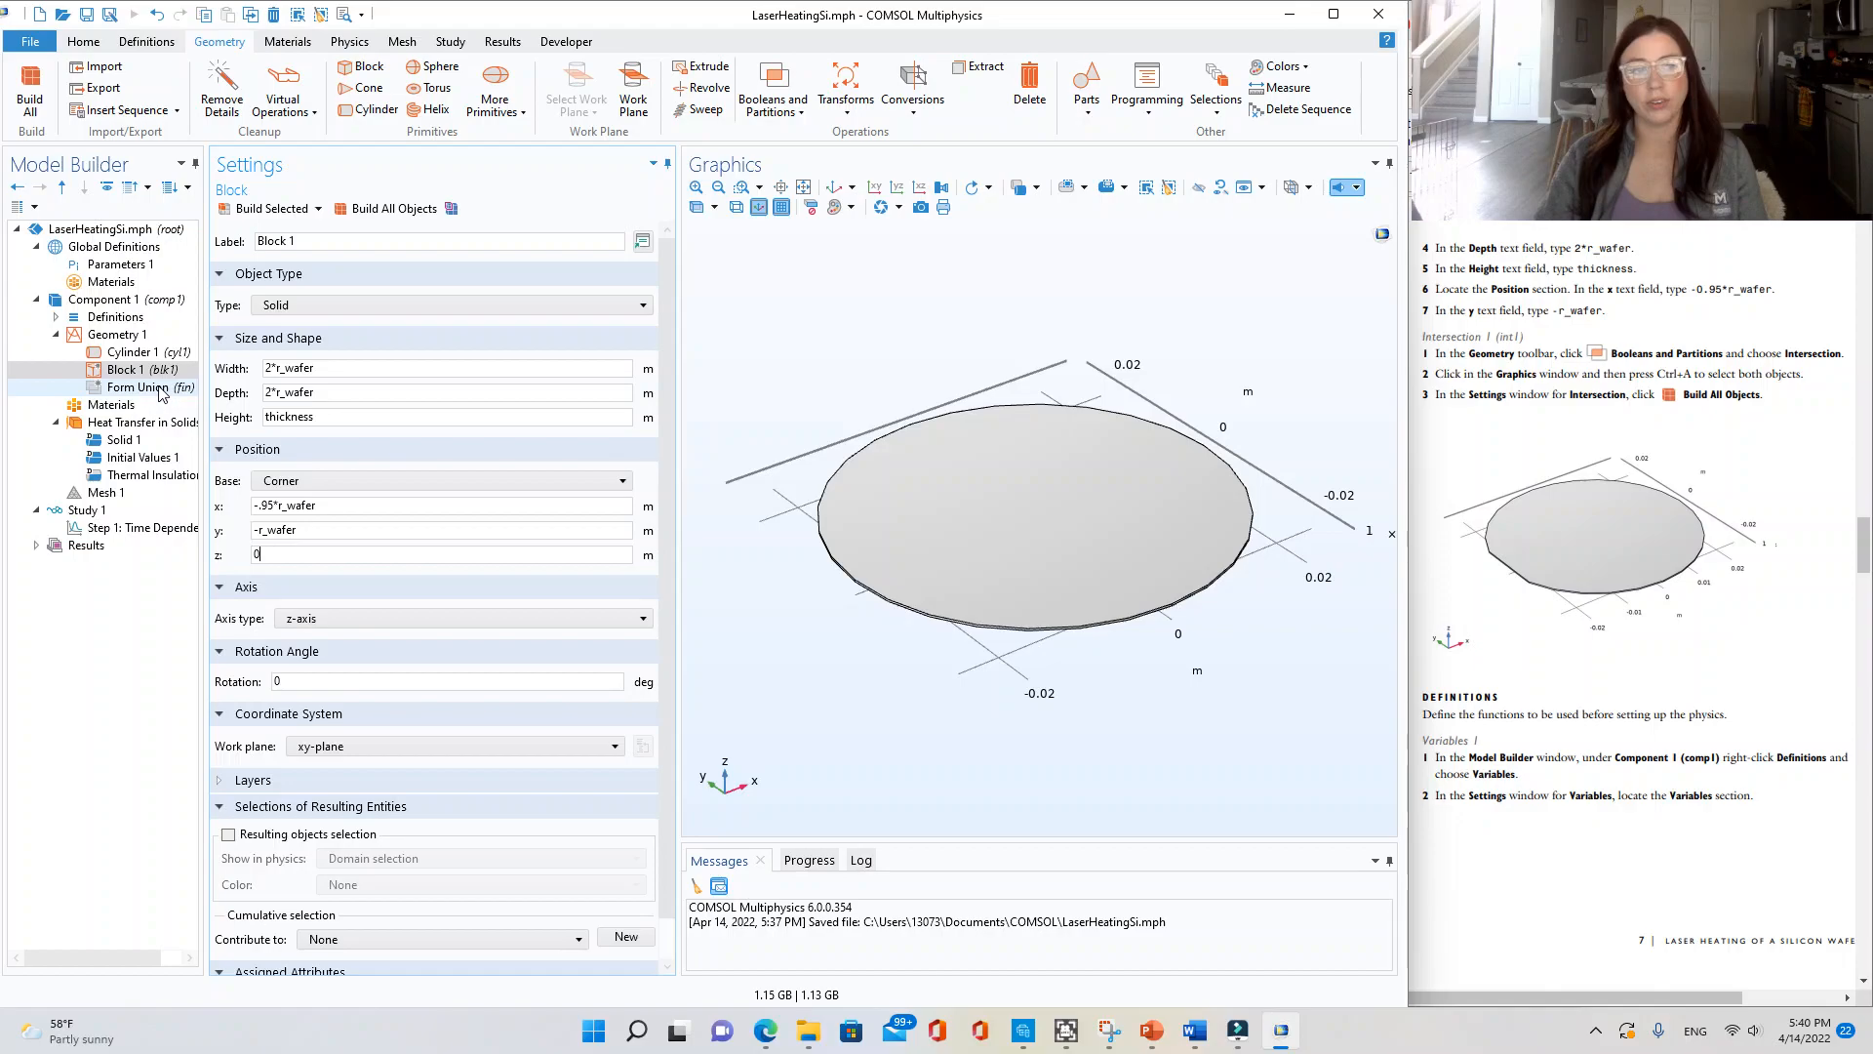
pyautogui.click(140, 371)
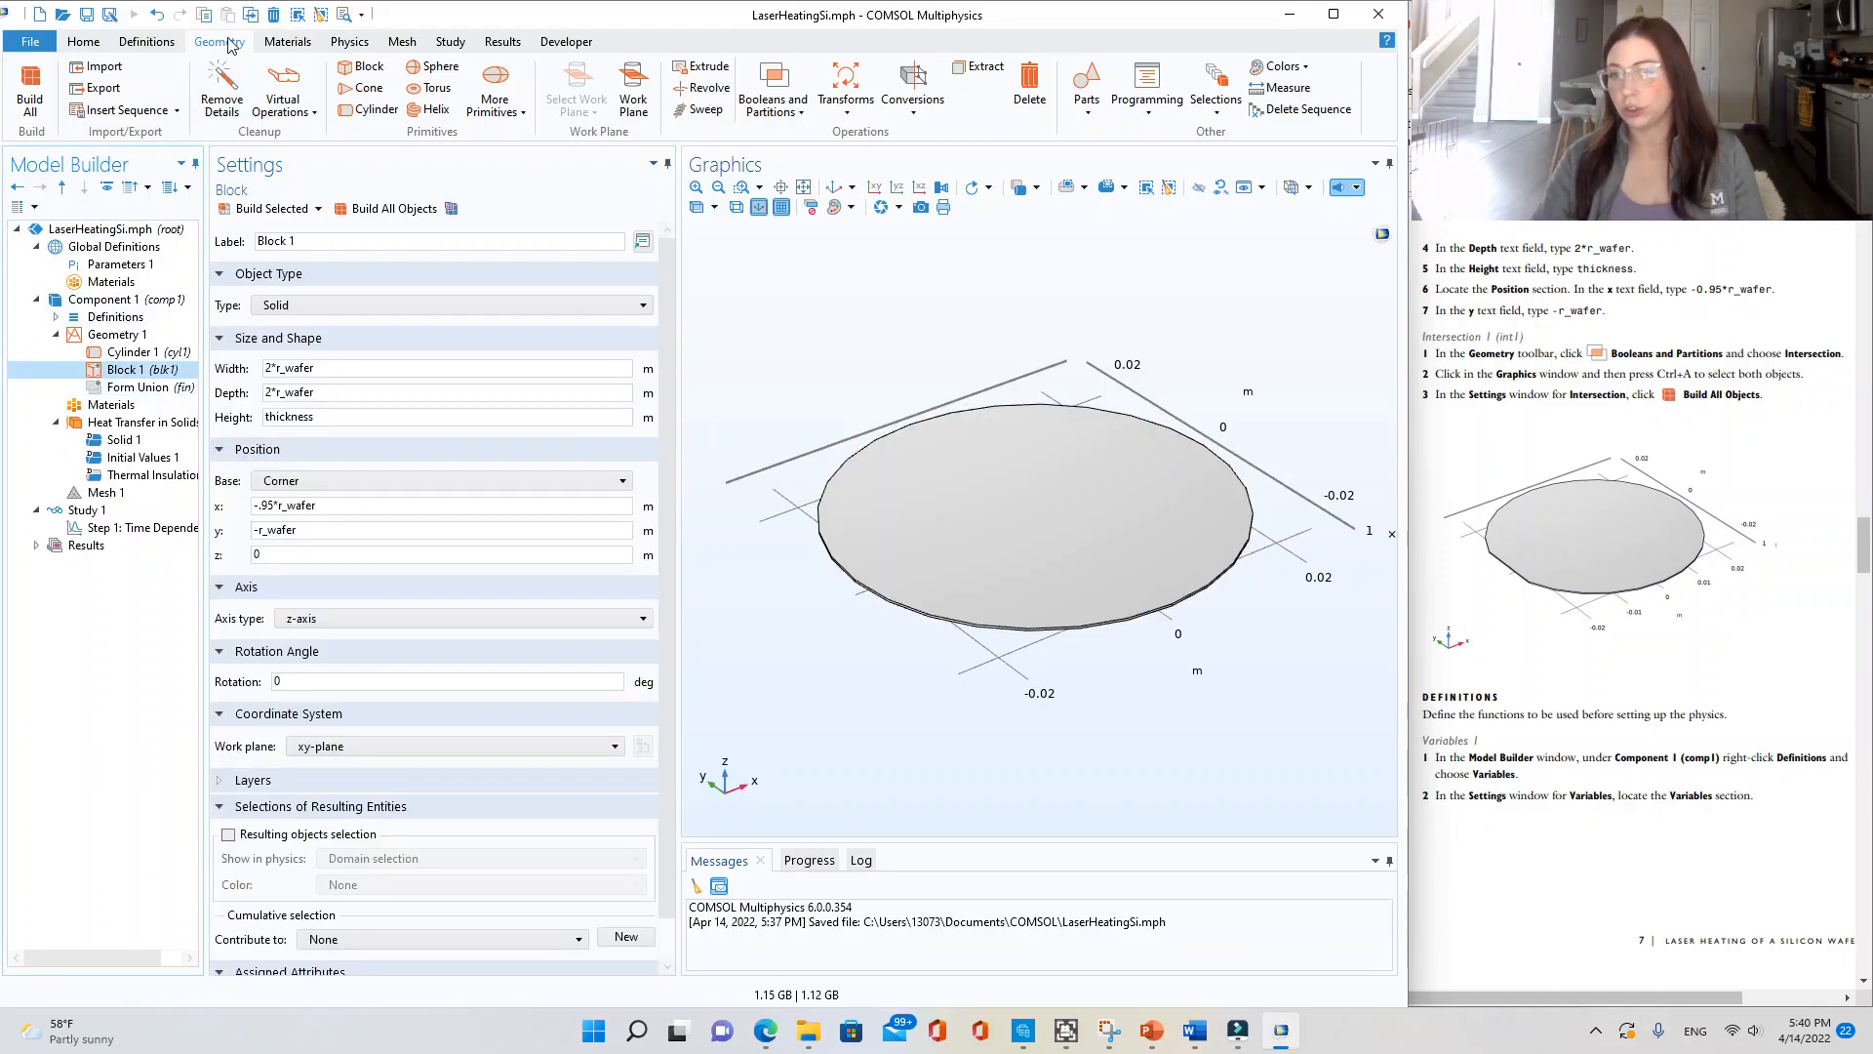
# - Add an Intersection taking cyl1 and blk1 as inputs and build it
pyautogui.click(777, 113)
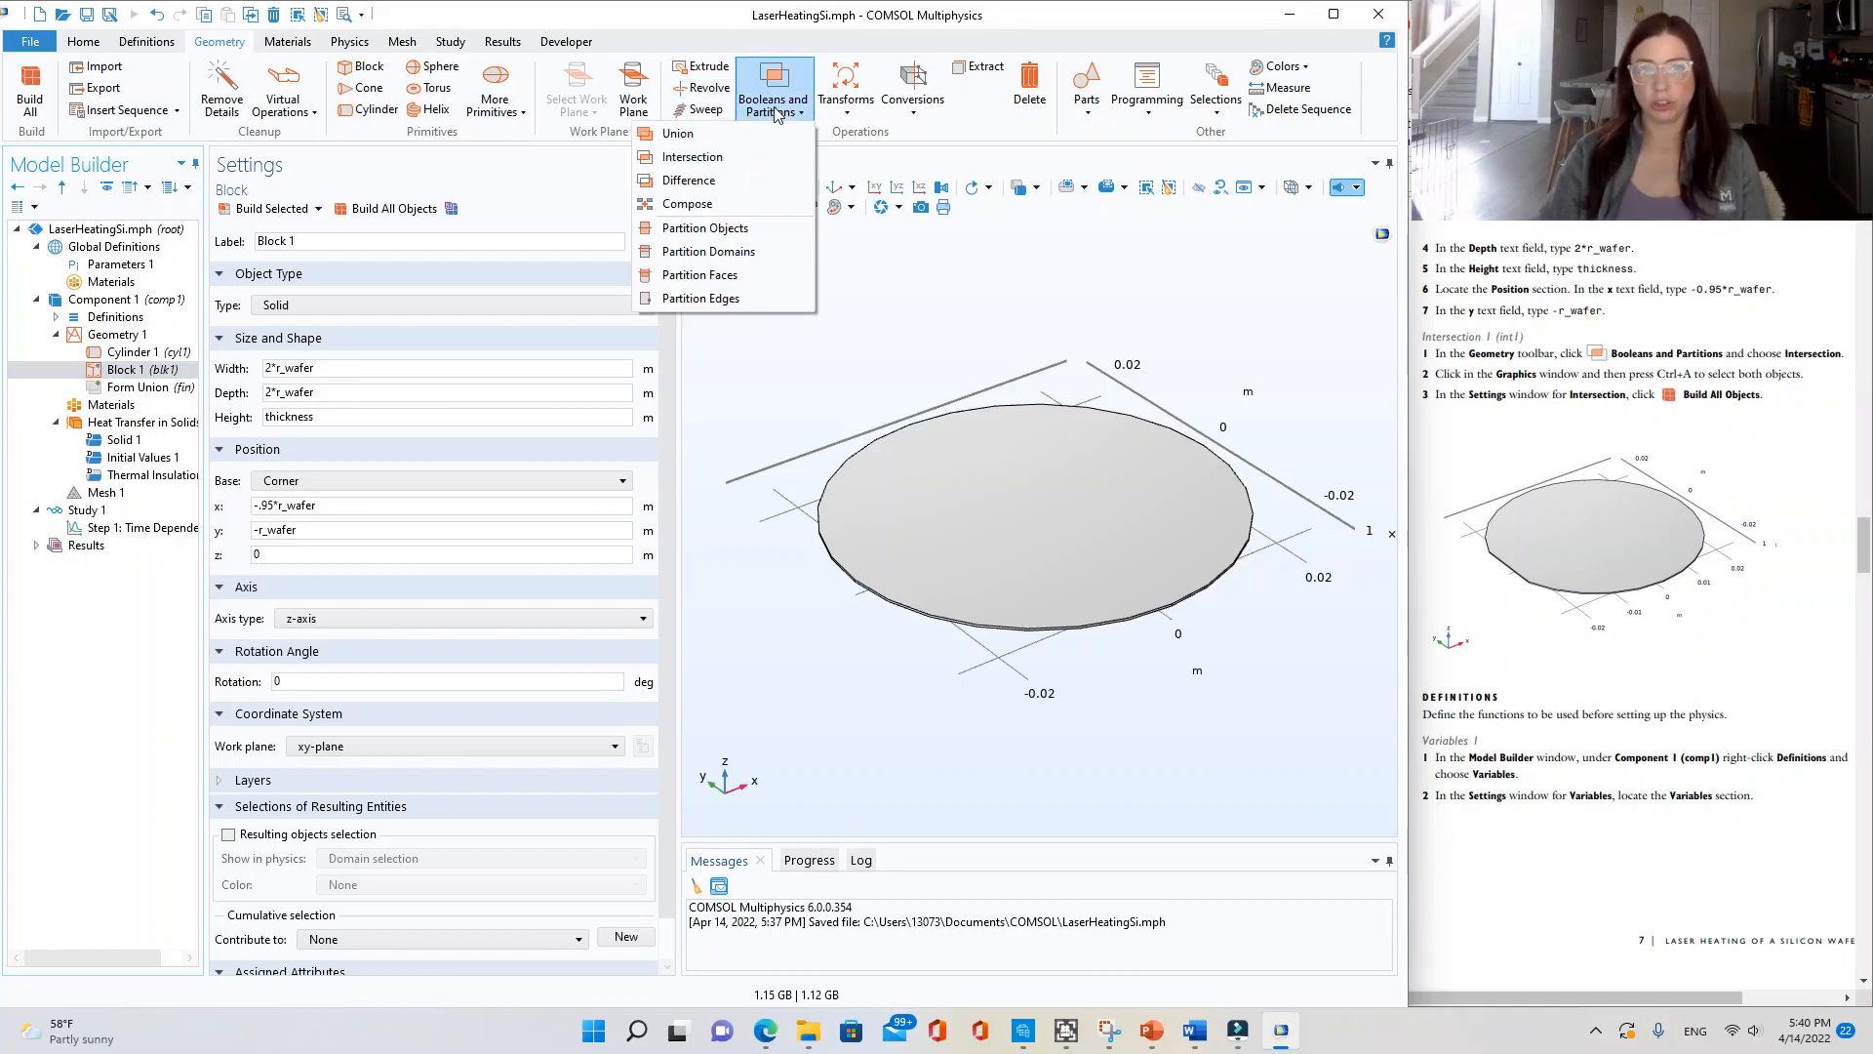
pyautogui.click(758, 159)
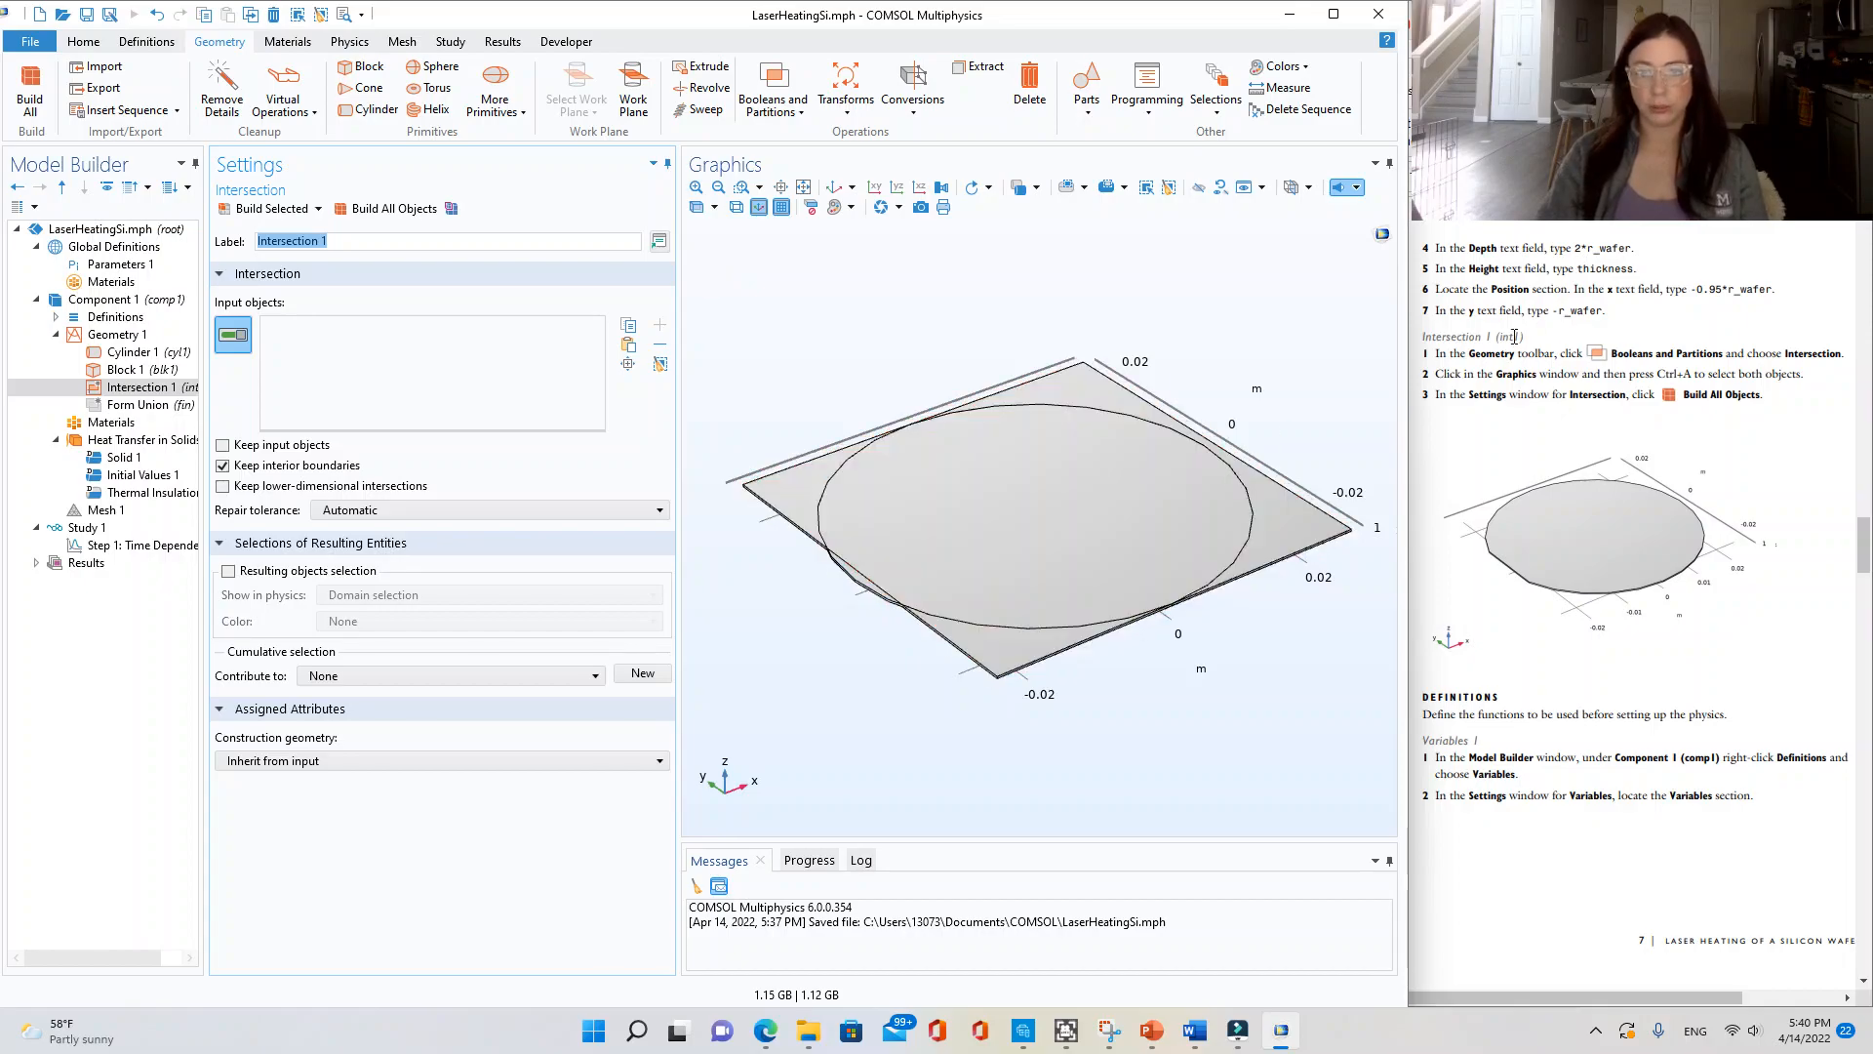
pyautogui.click(1274, 347)
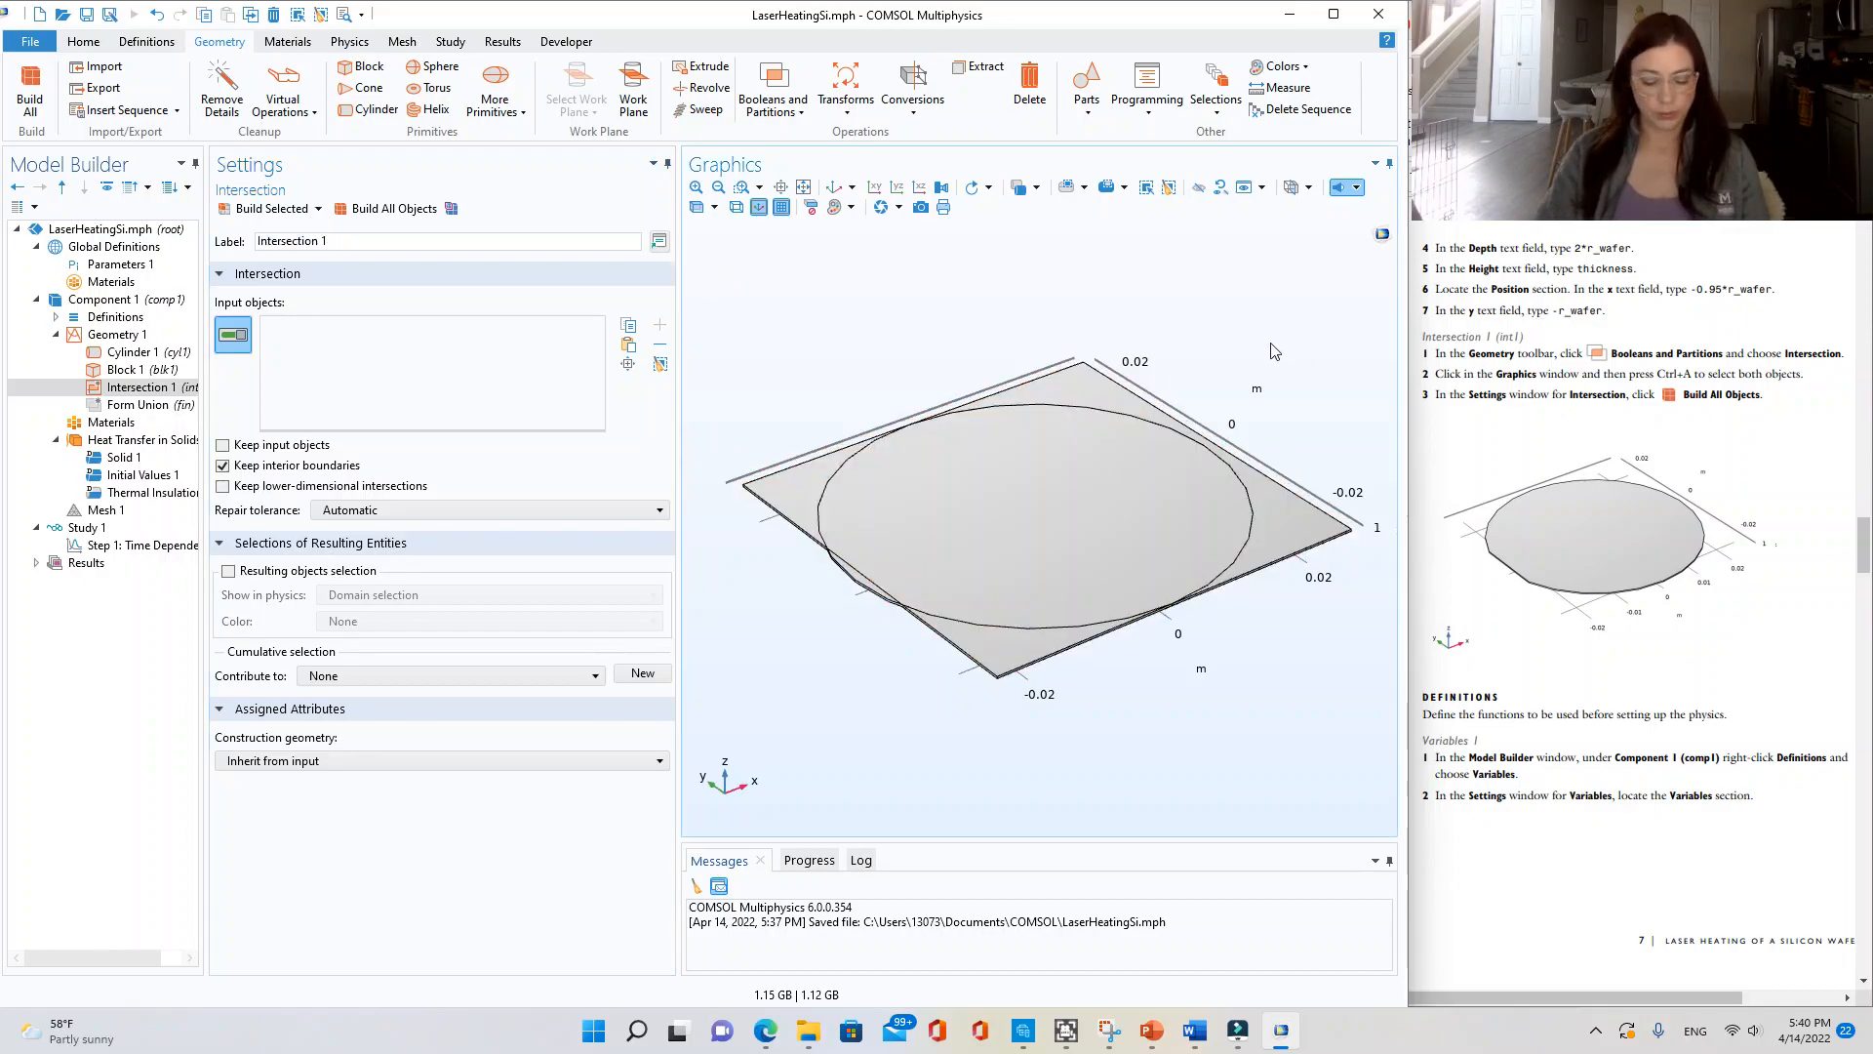
pyautogui.hotkey('ctrl', 'a')
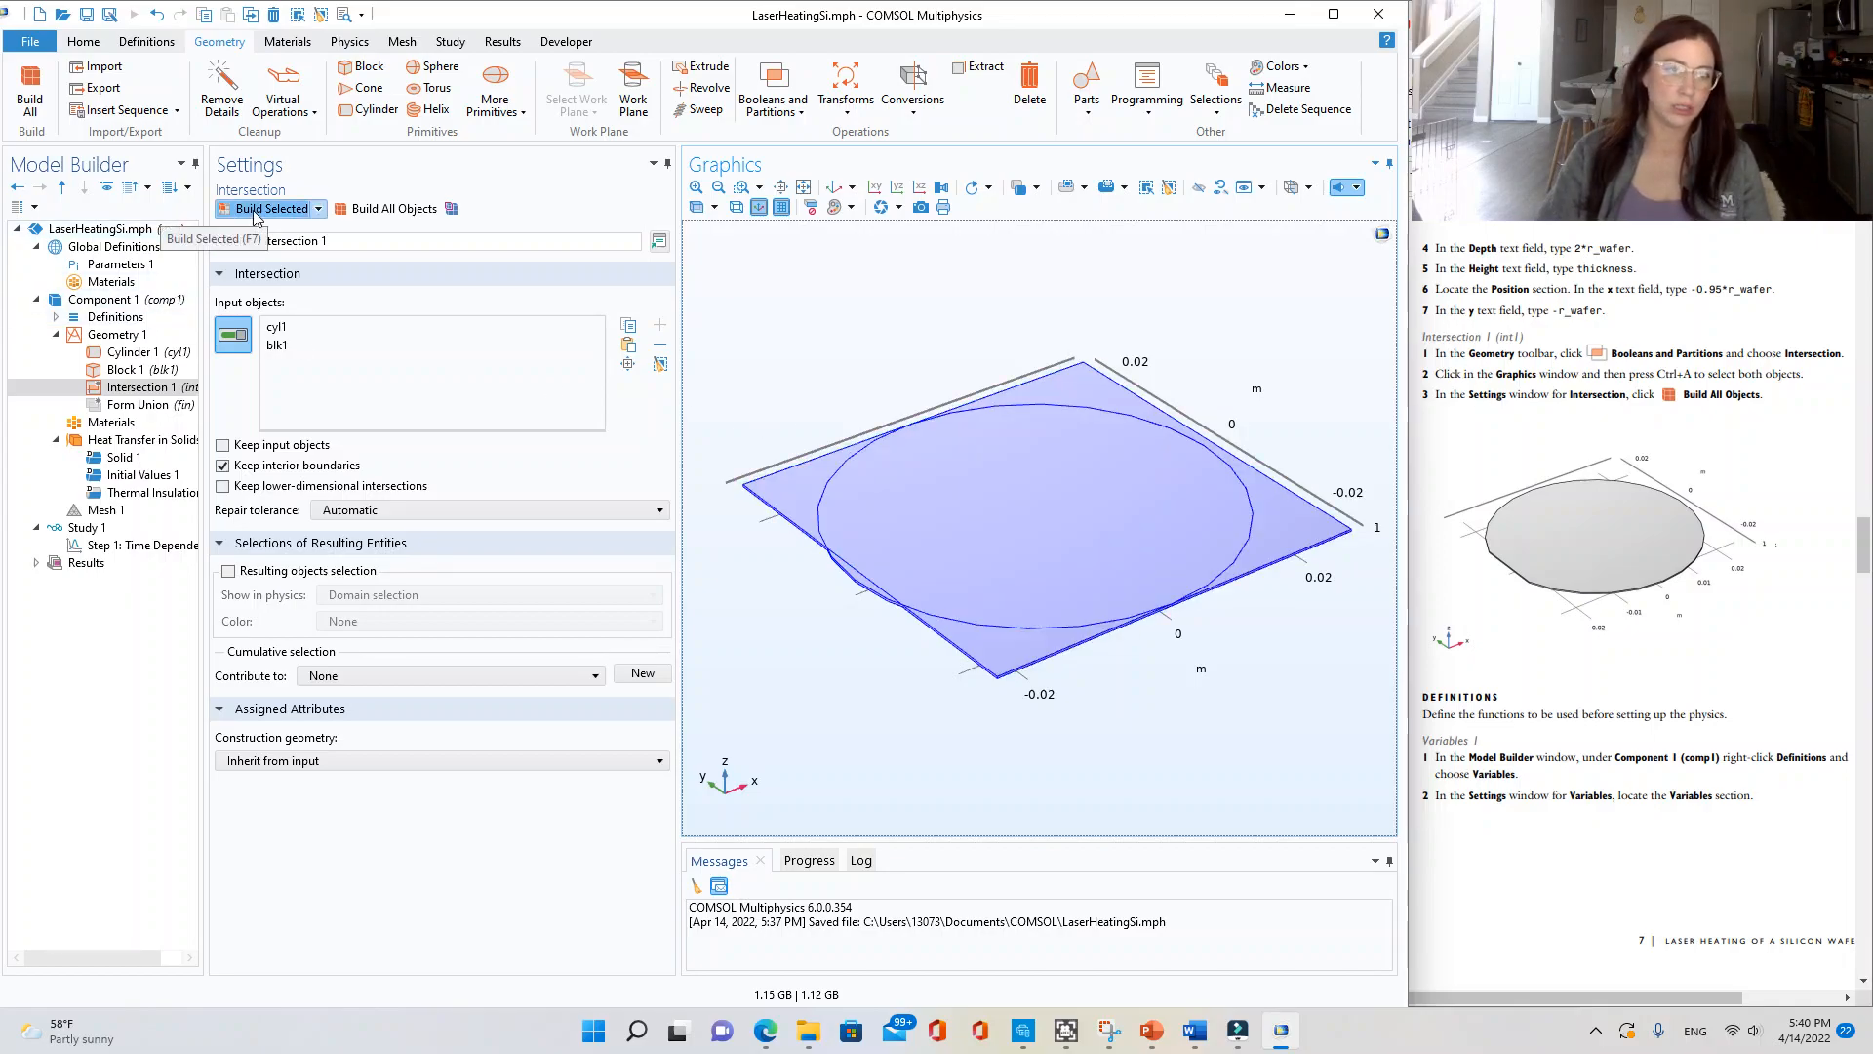
pyautogui.click(371, 209)
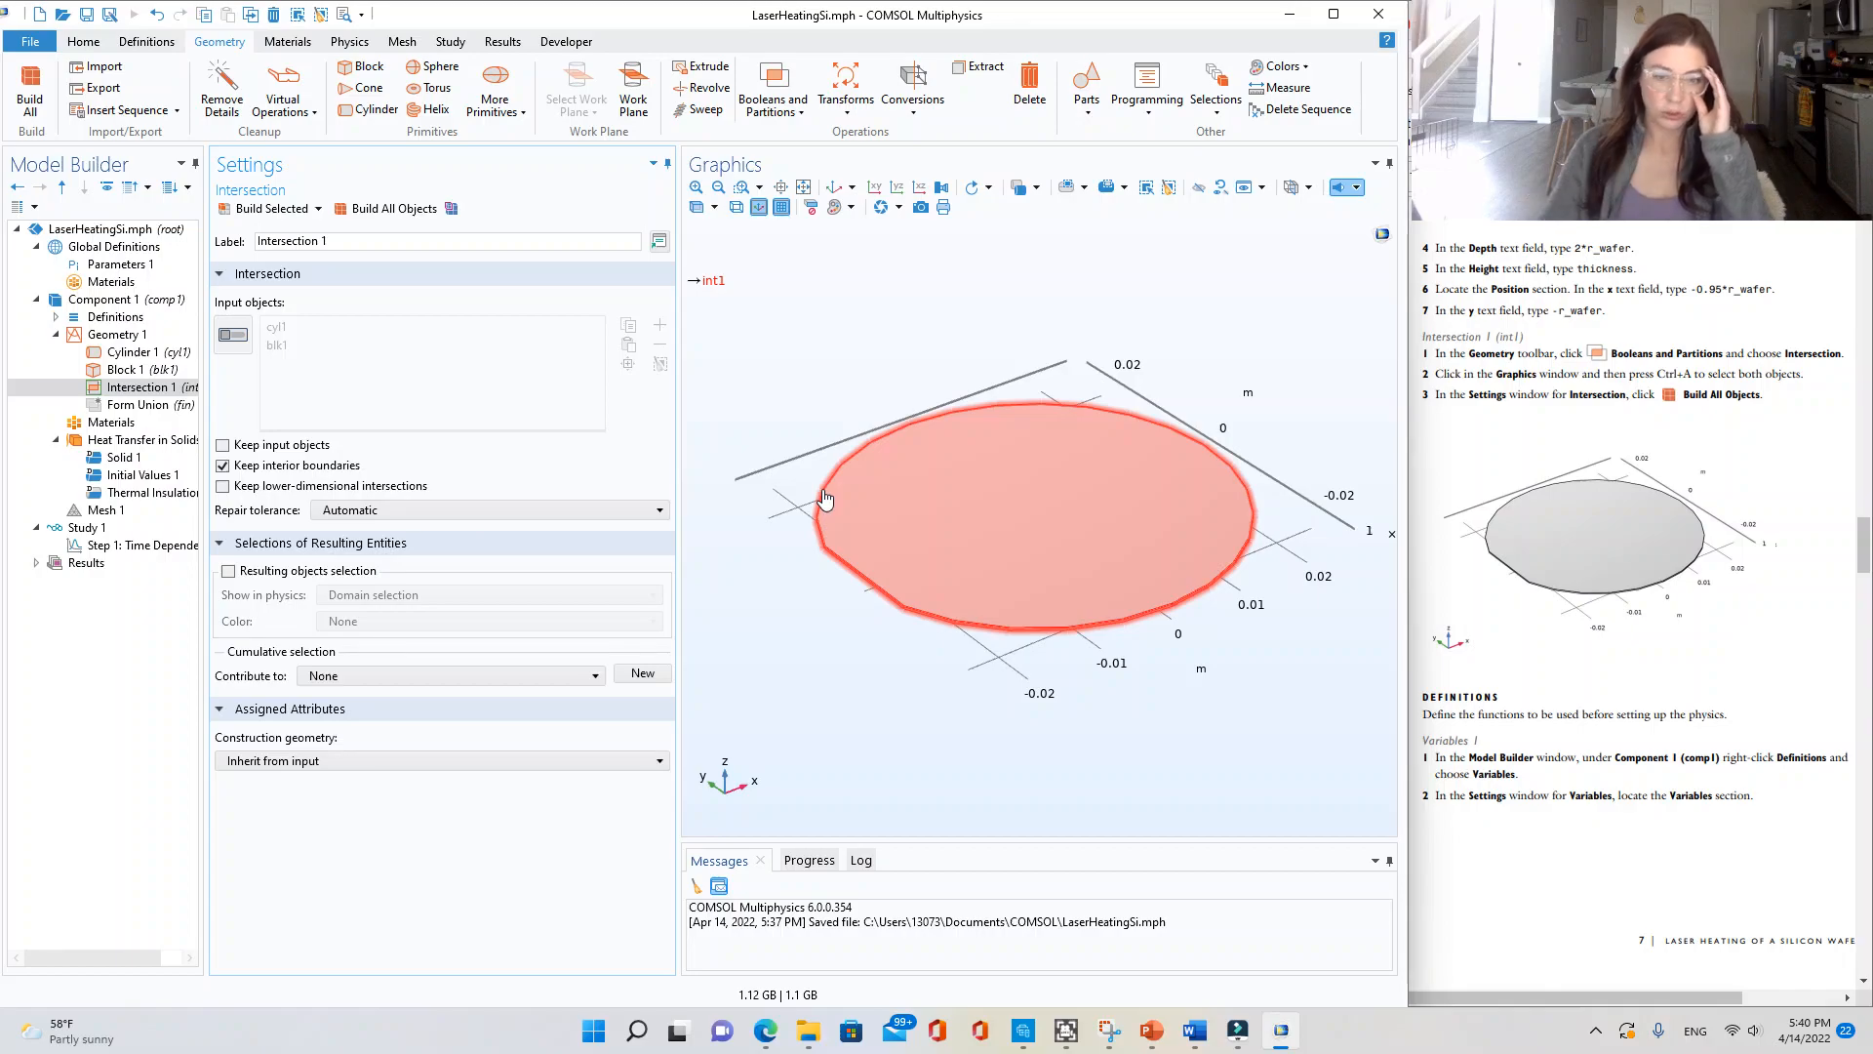
pyautogui.click(1023, 720)
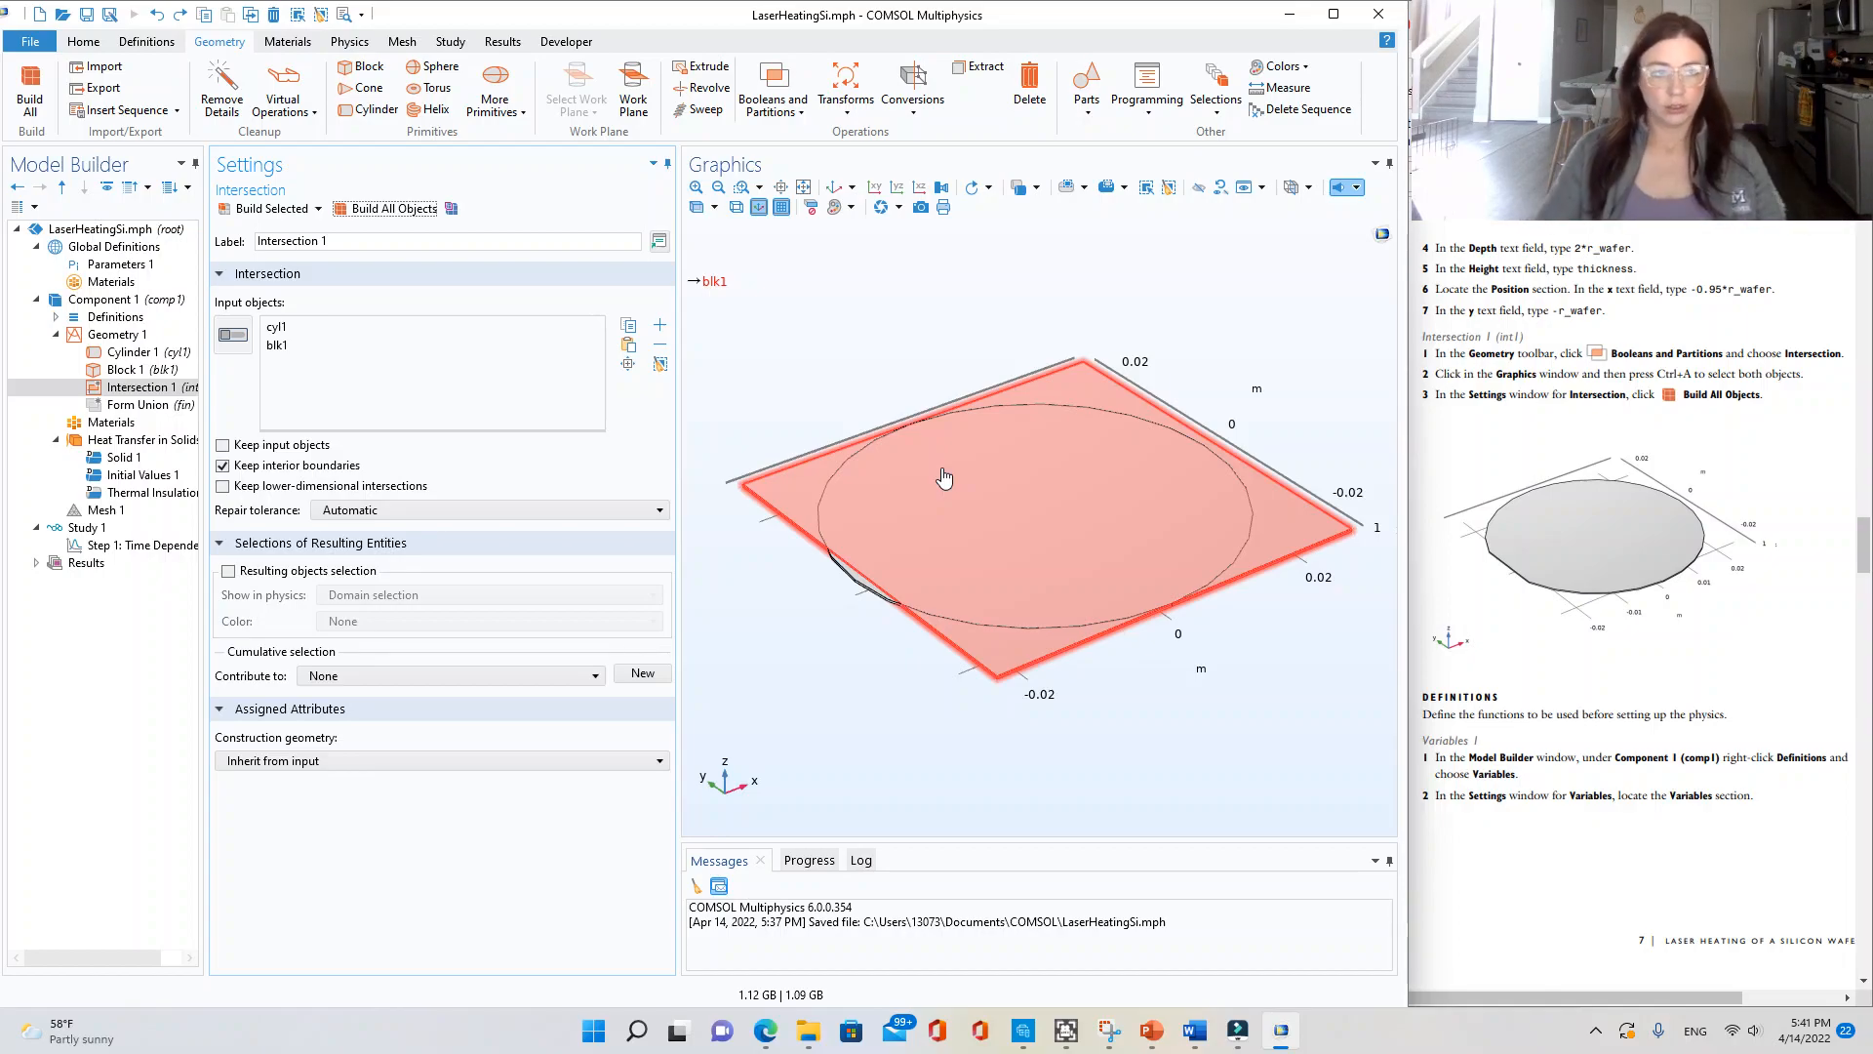
# - Review the Block 1 and Cylinder 1 dimensions, then return to Intersection 1
pyautogui.scroll(10, 1561, 643)
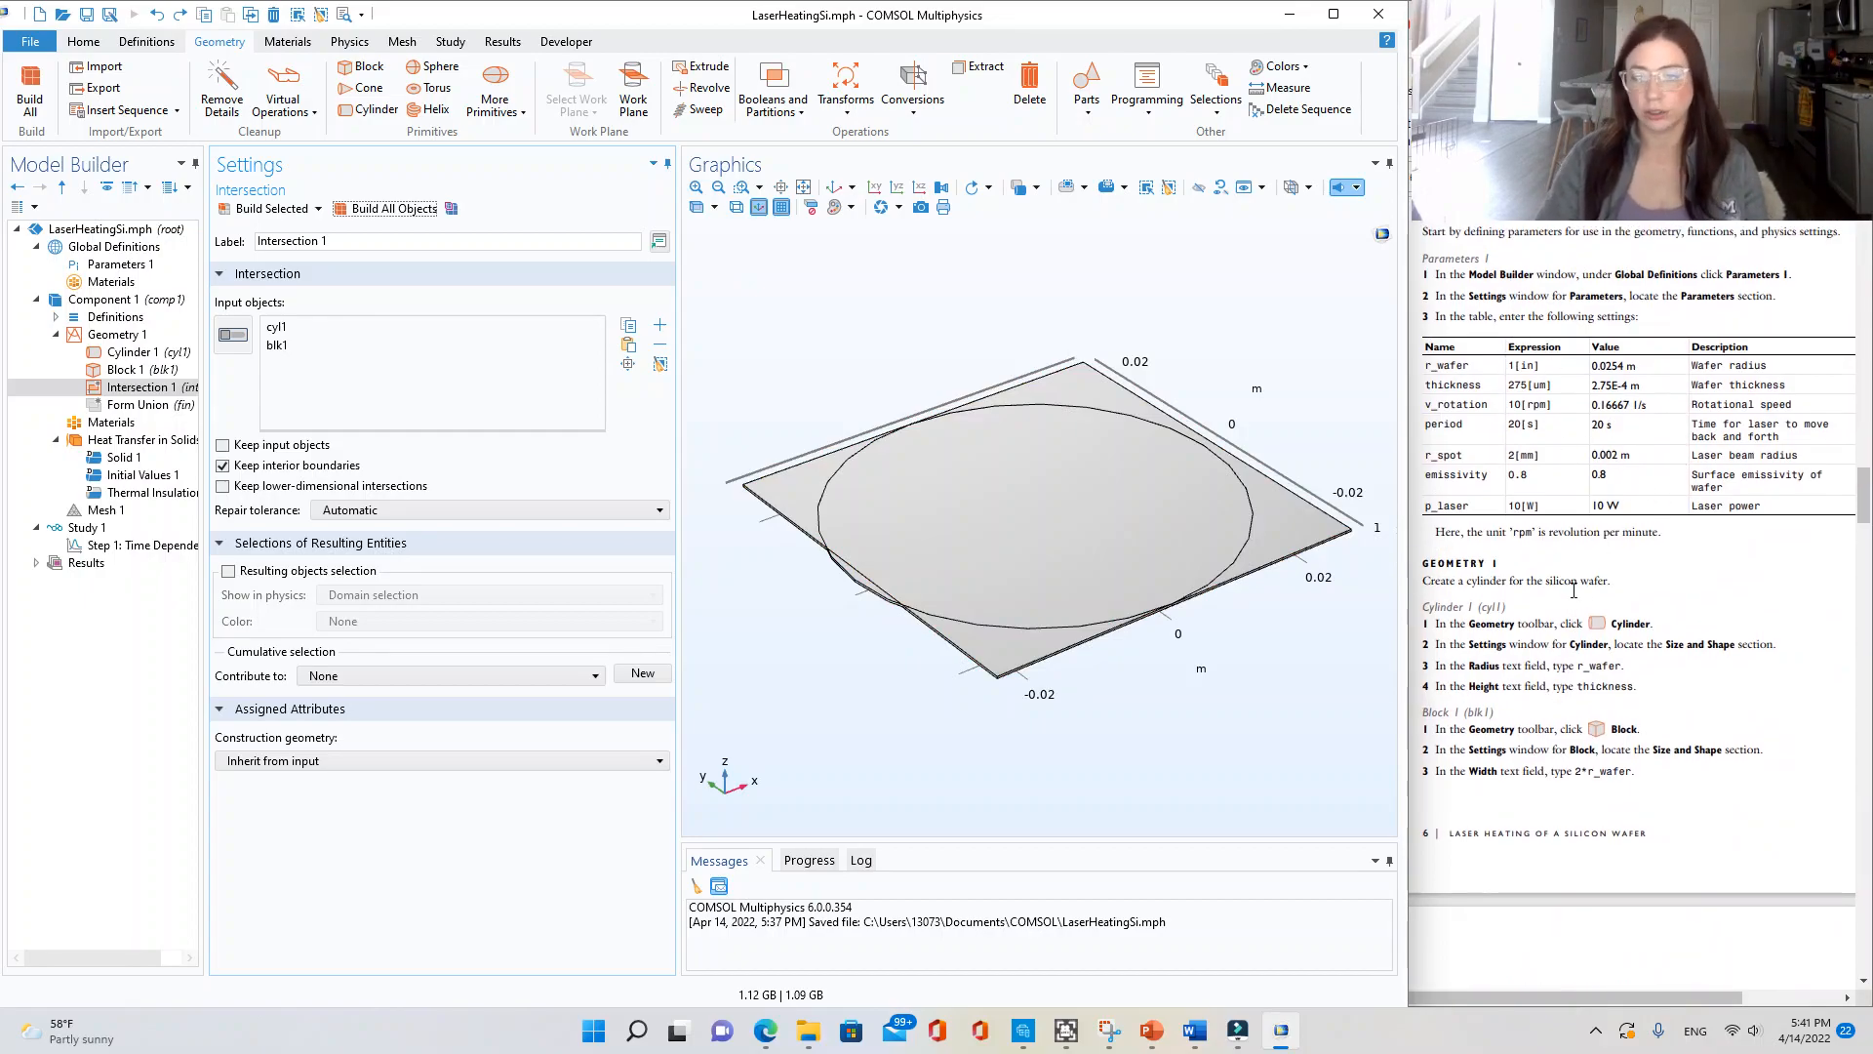
pyautogui.scroll(-8, 1573, 590)
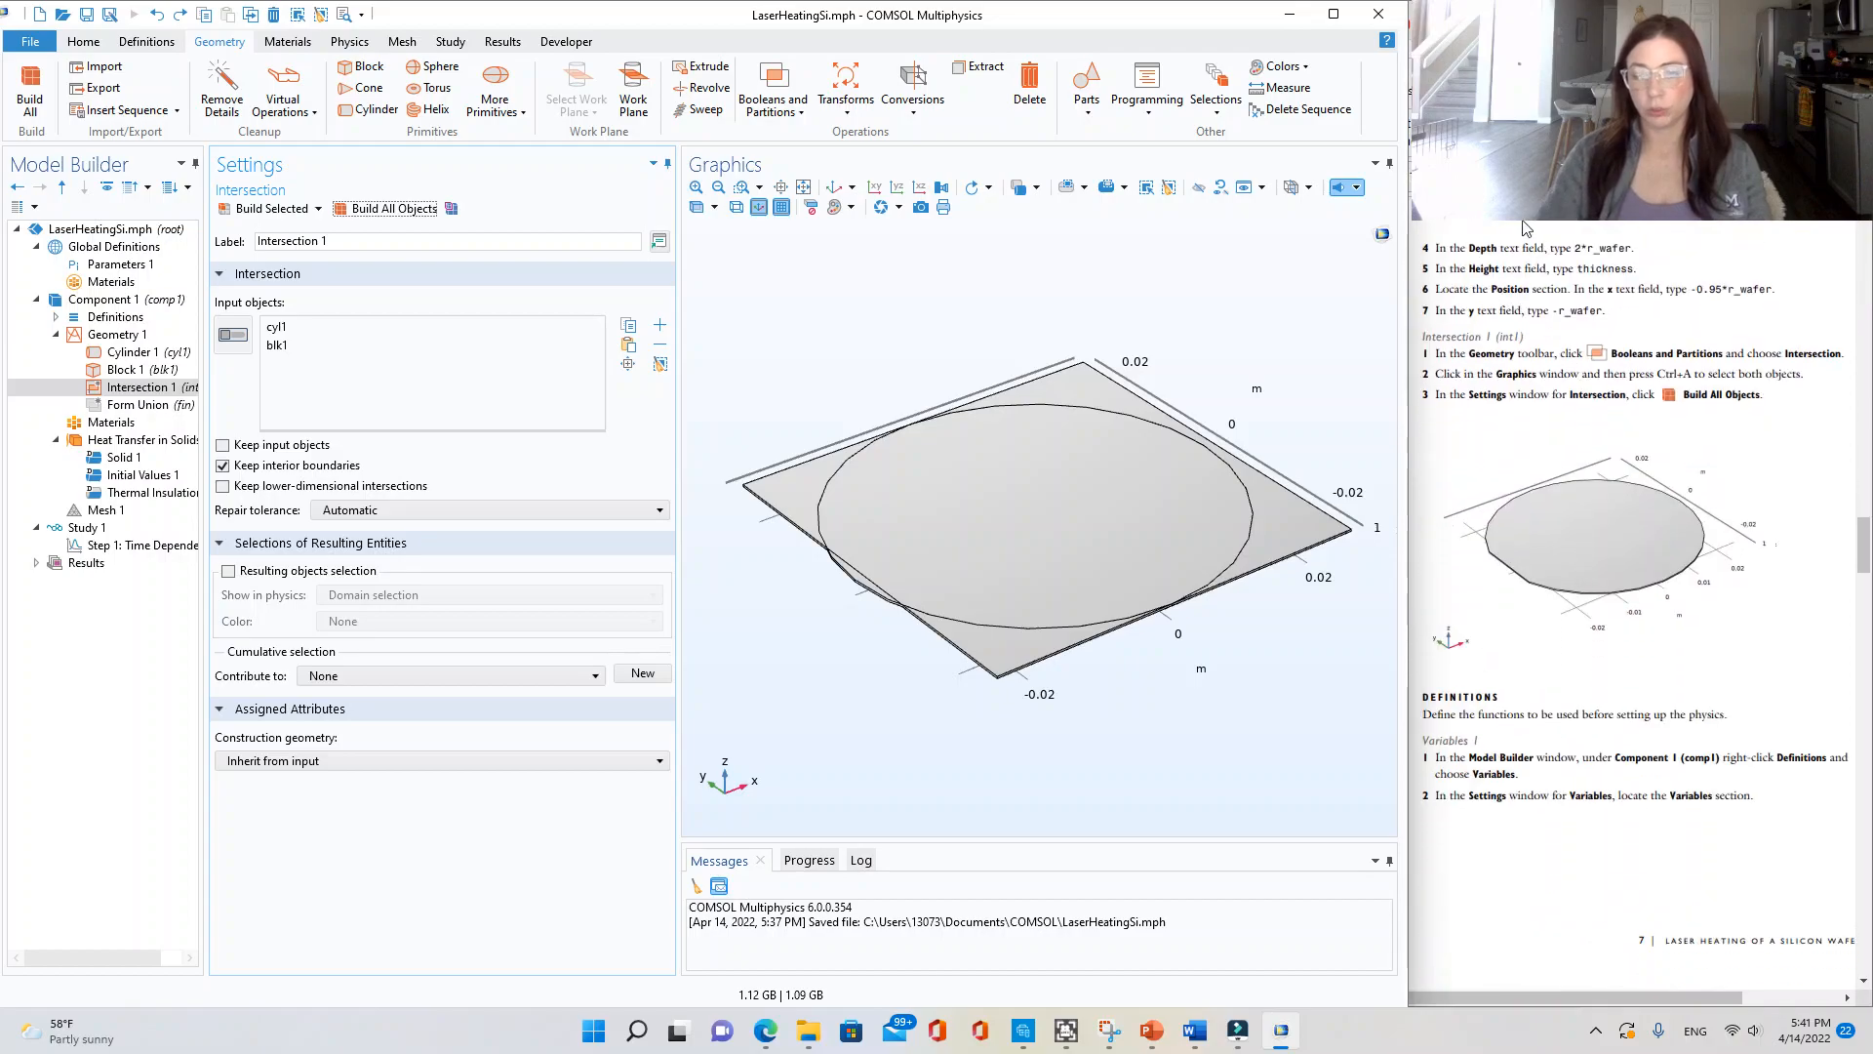
pyautogui.click(1004, 648)
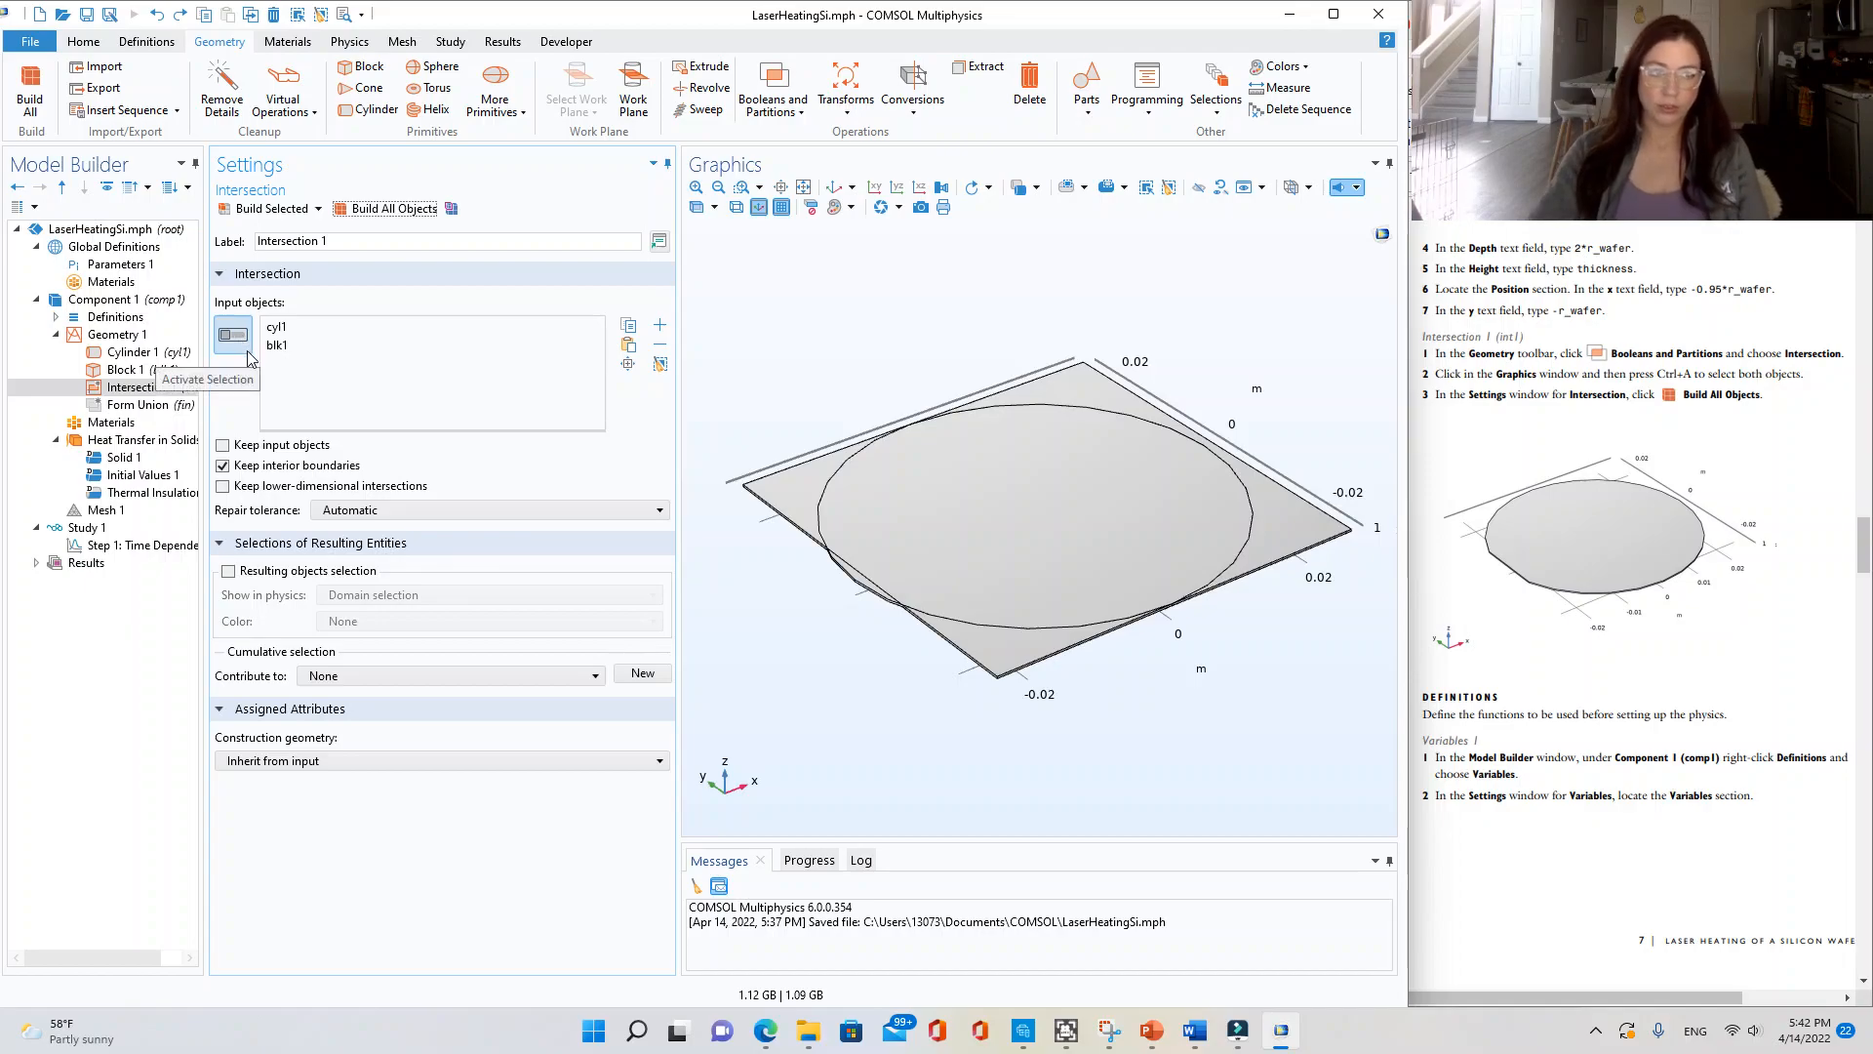
pyautogui.click(125, 370)
pyautogui.click(315, 416)
pyautogui.click(130, 353)
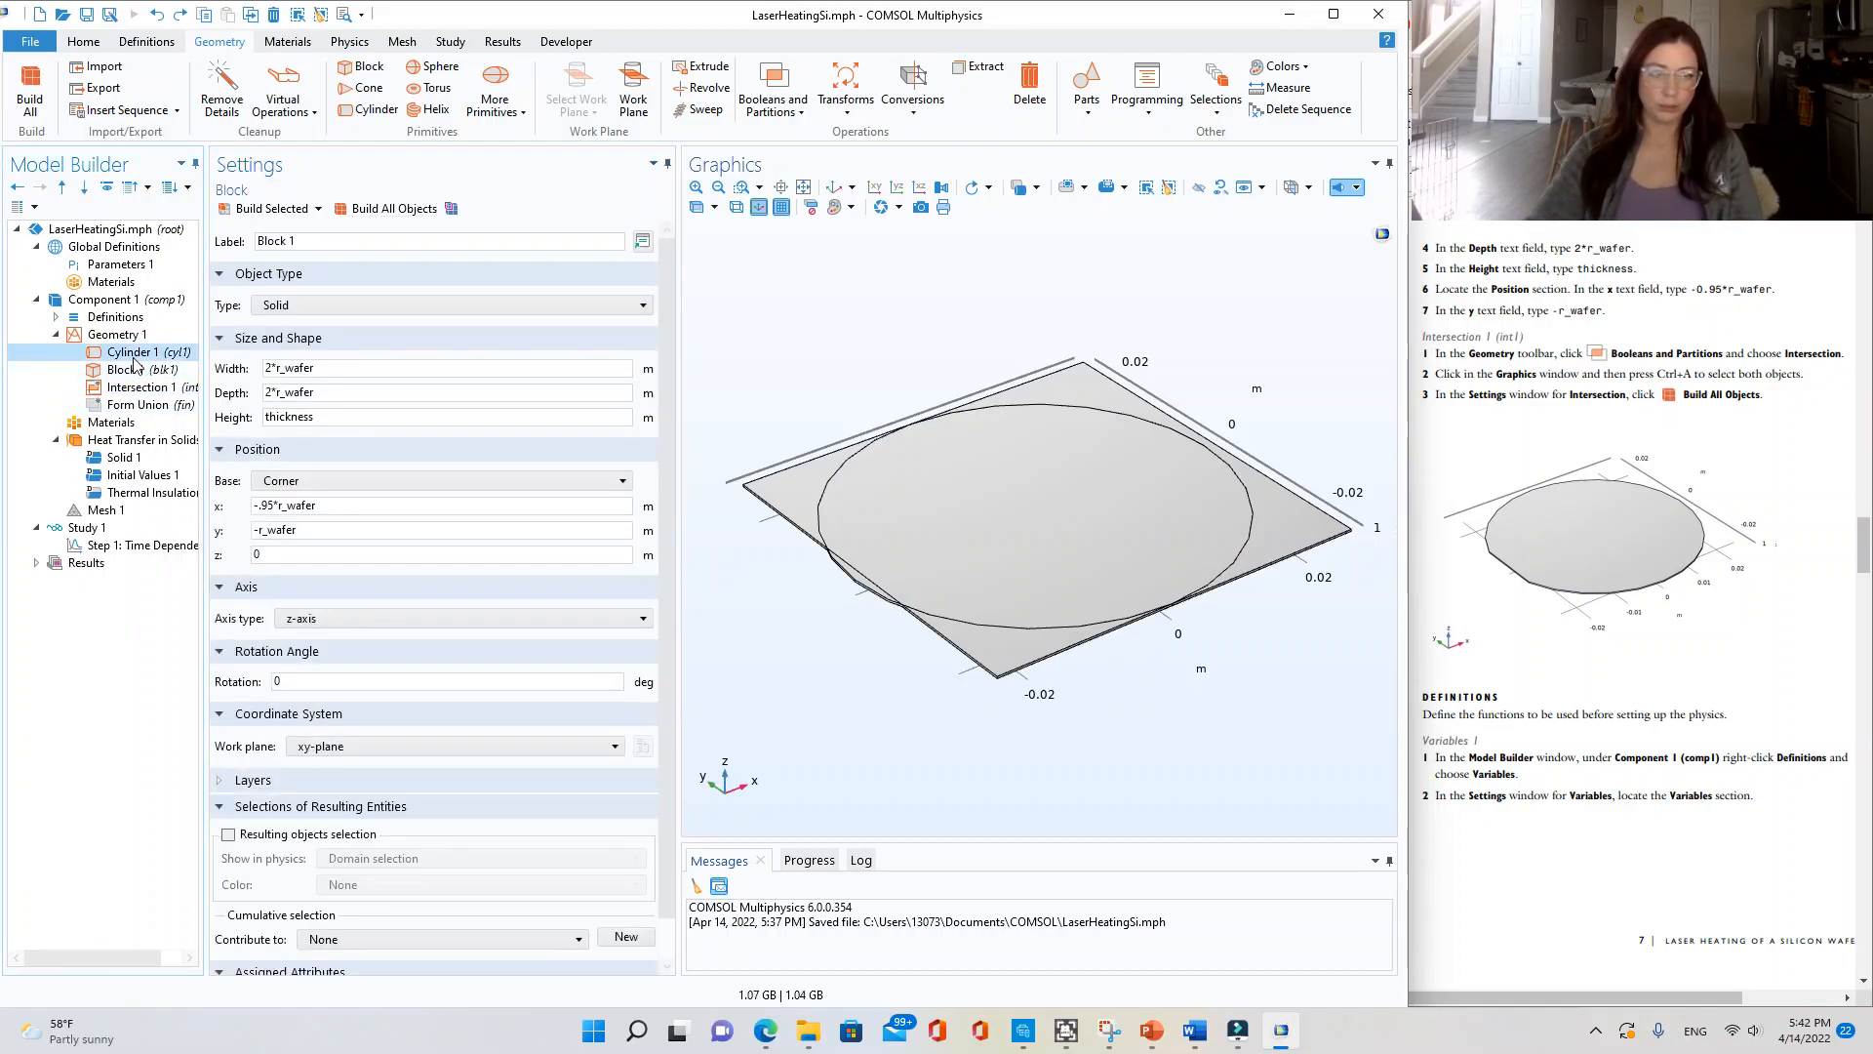
pyautogui.click(125, 370)
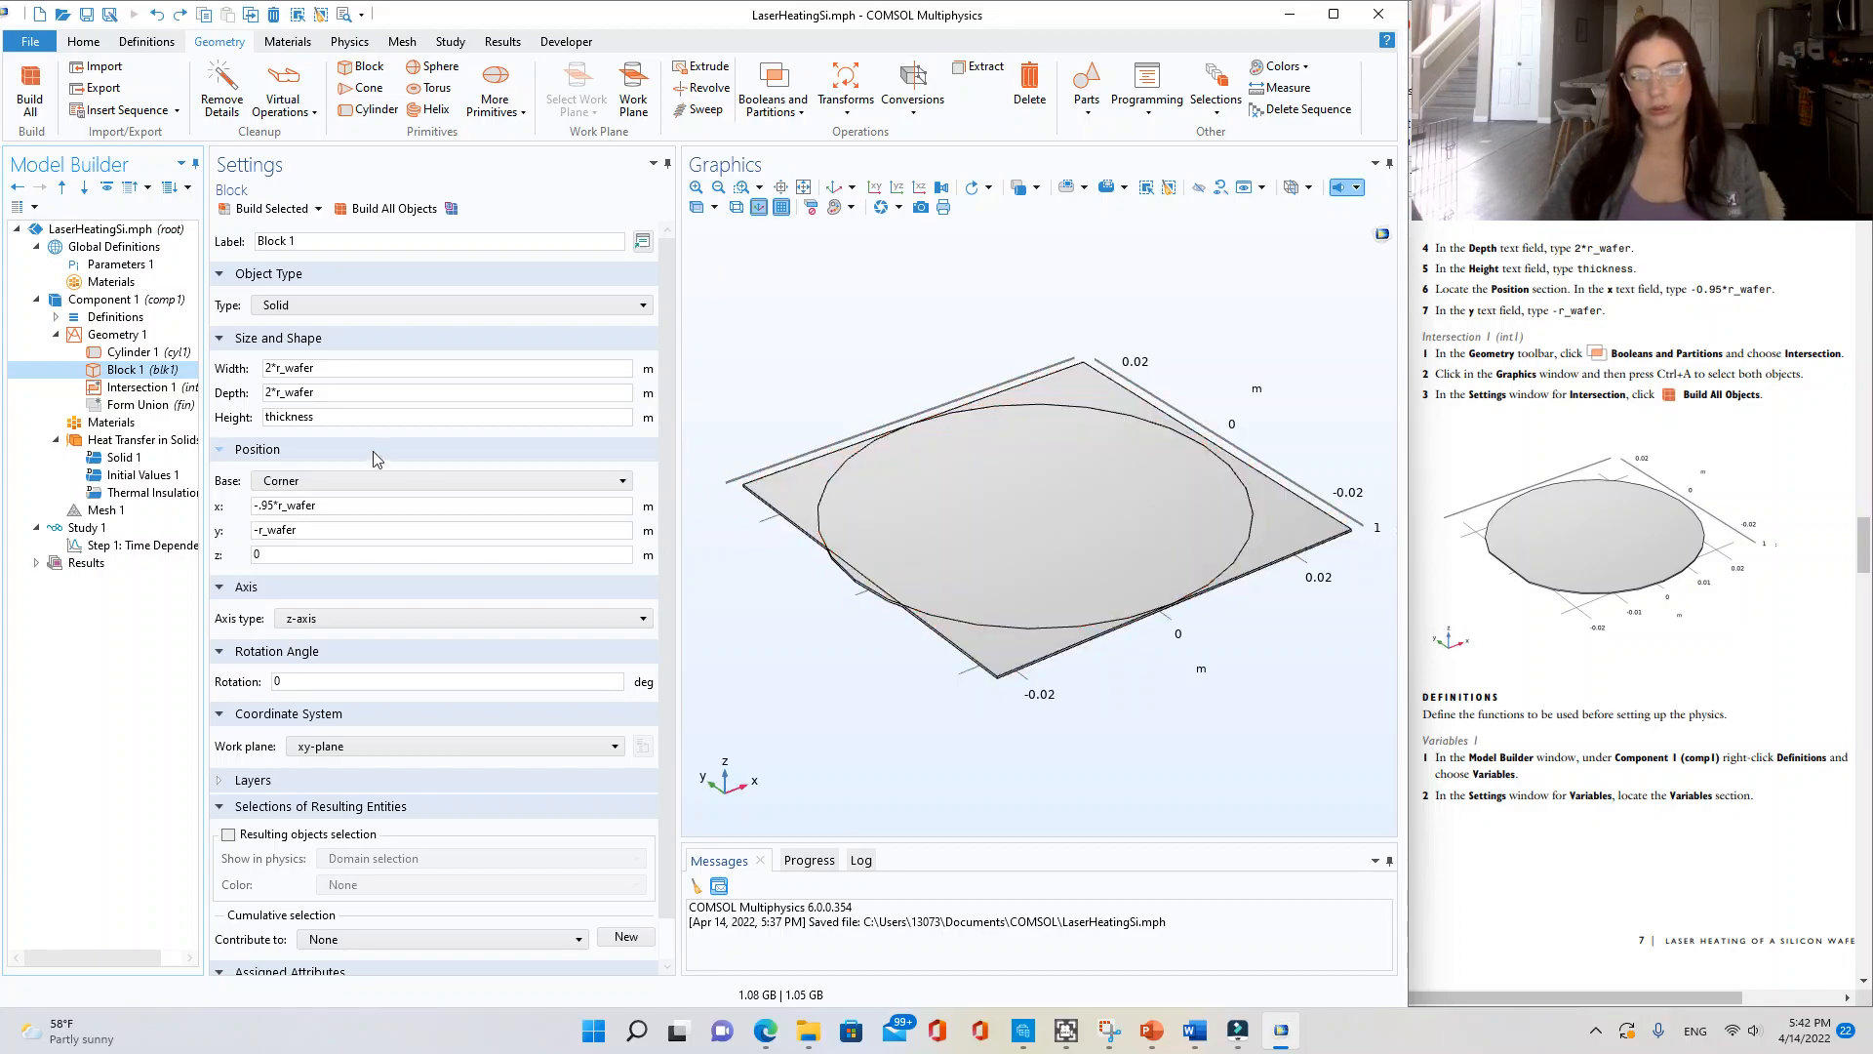
pyautogui.click(135, 388)
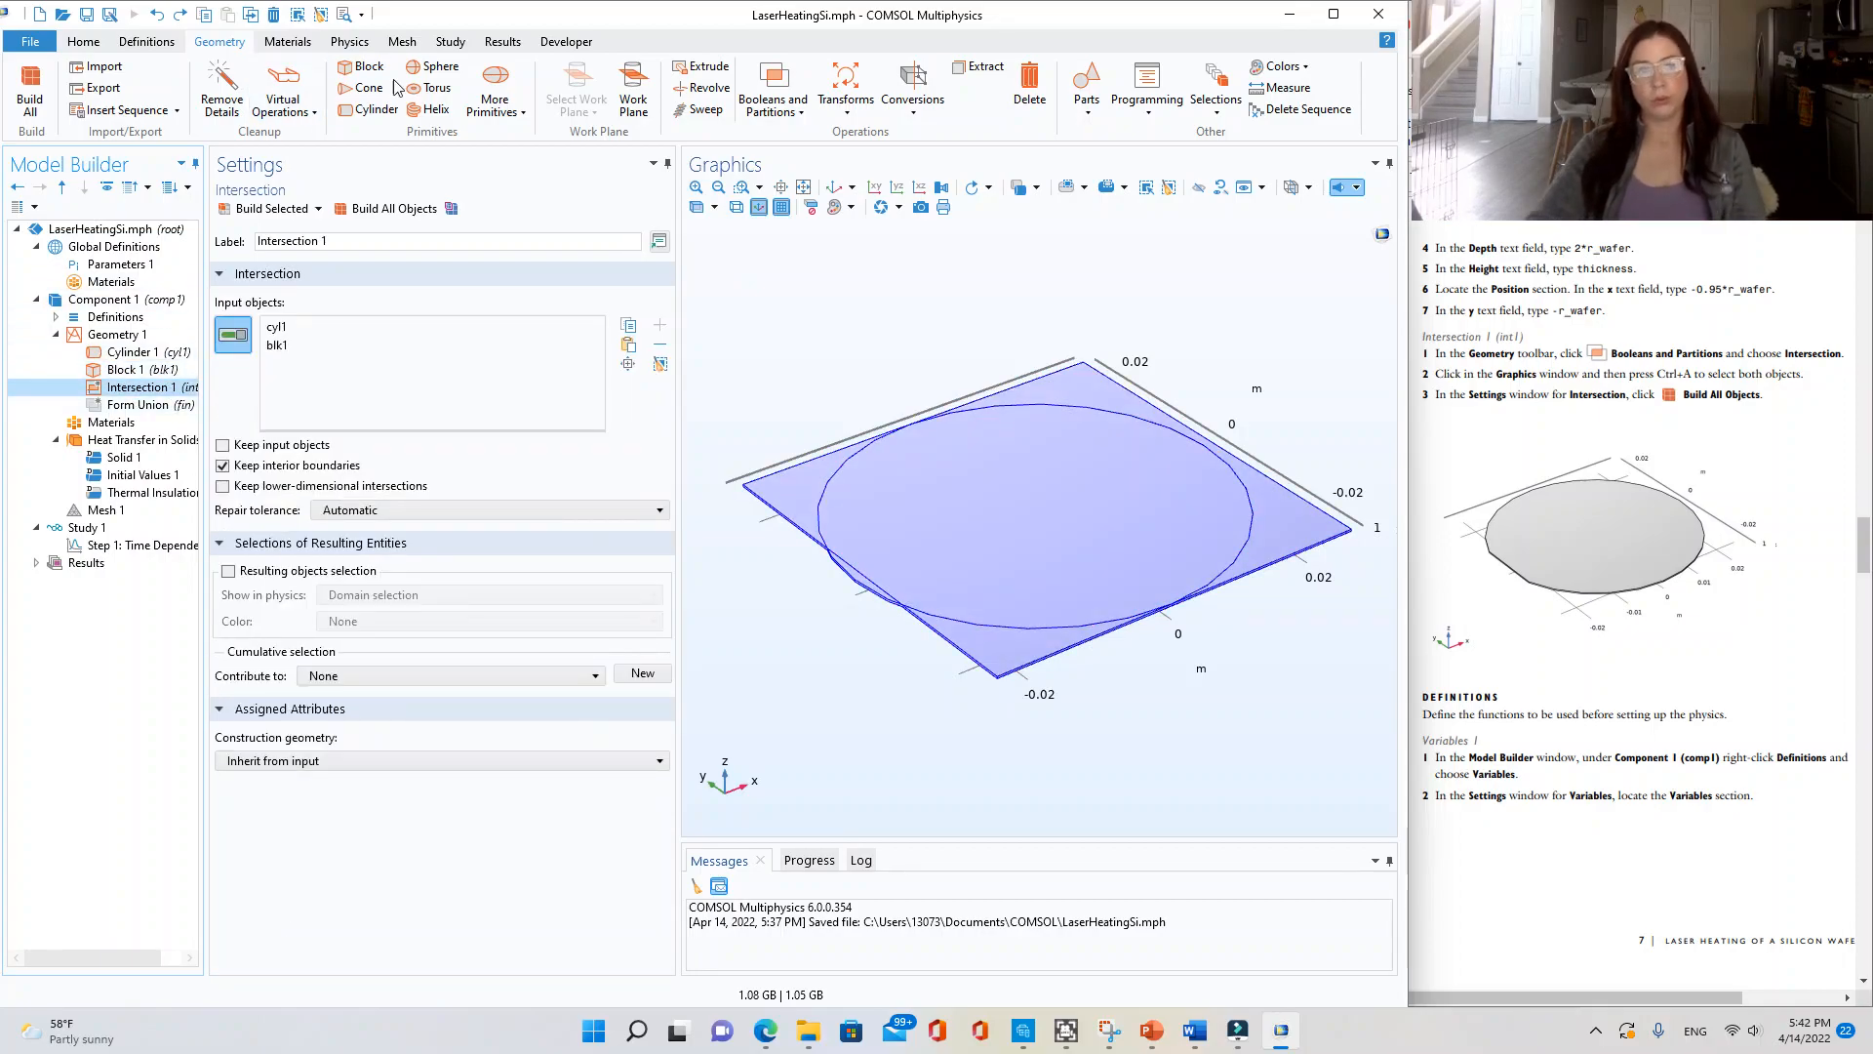
# - Build all objects into the flat-edged wafer disk and show Geometry 1 settings
pyautogui.click(798, 94)
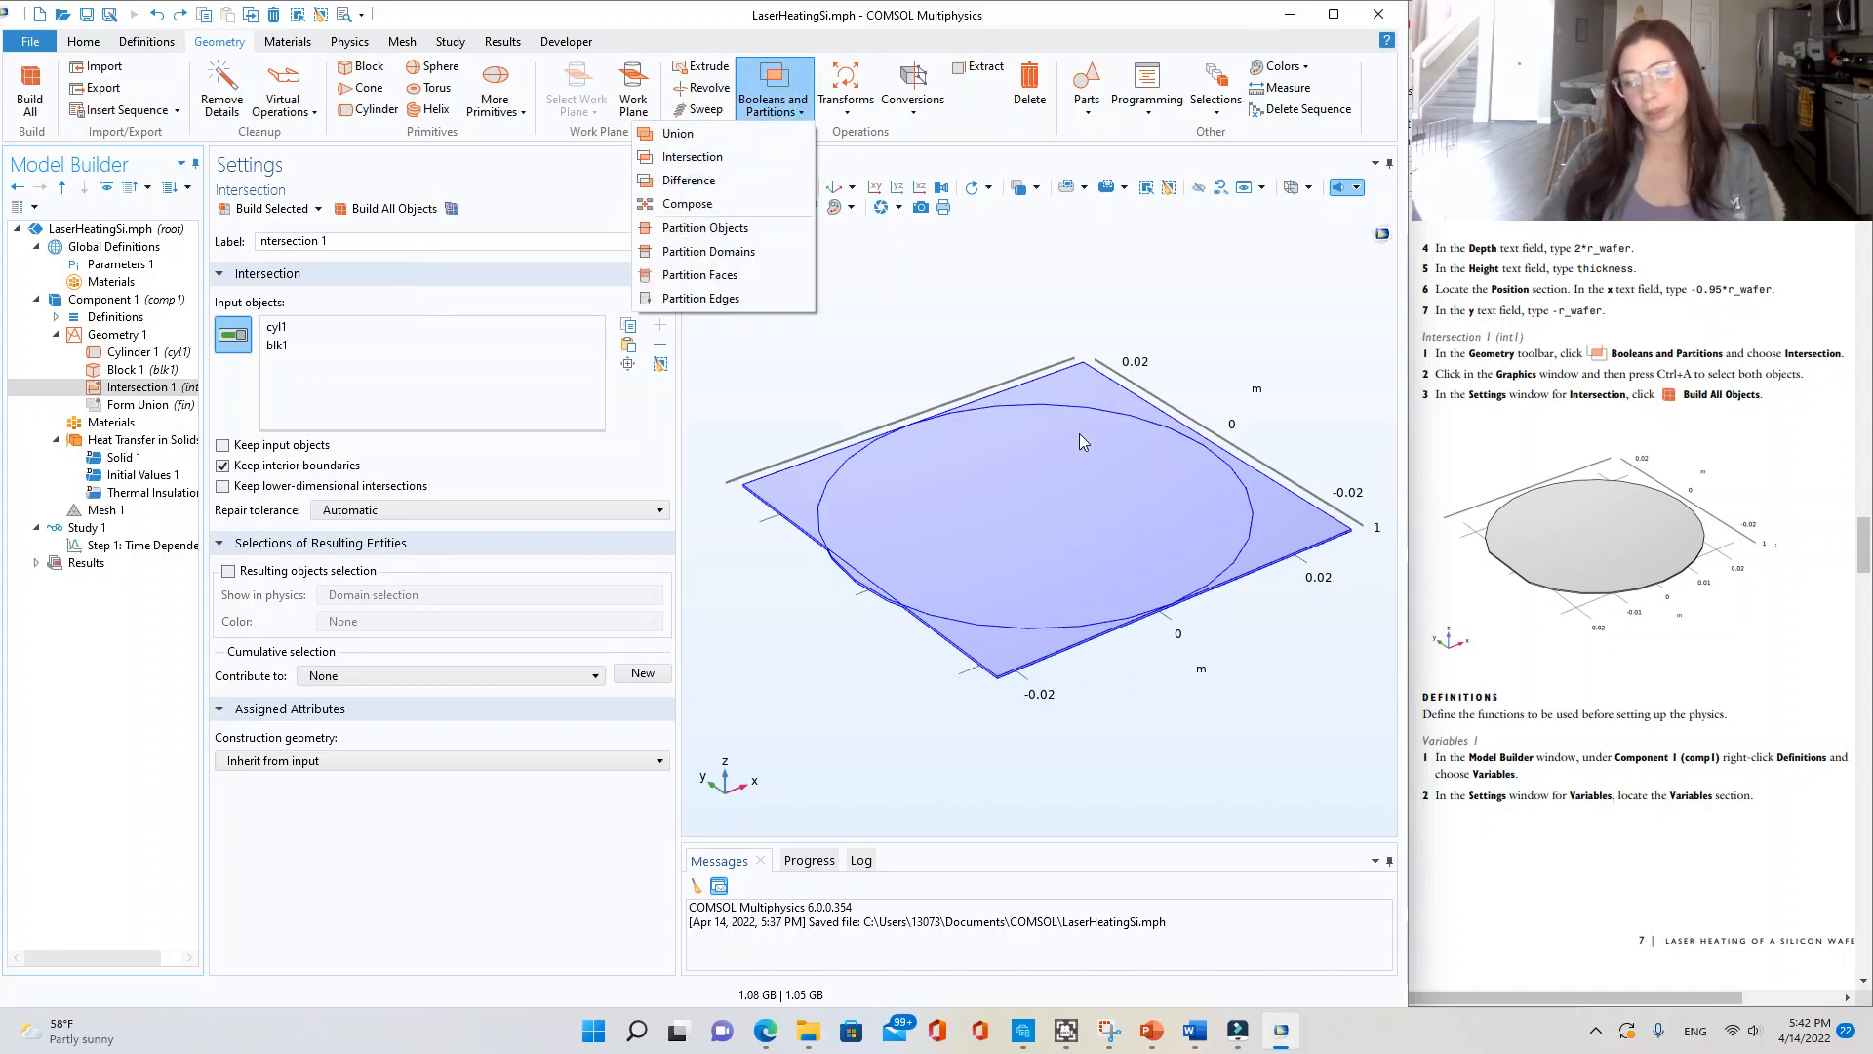
pyautogui.click(896, 349)
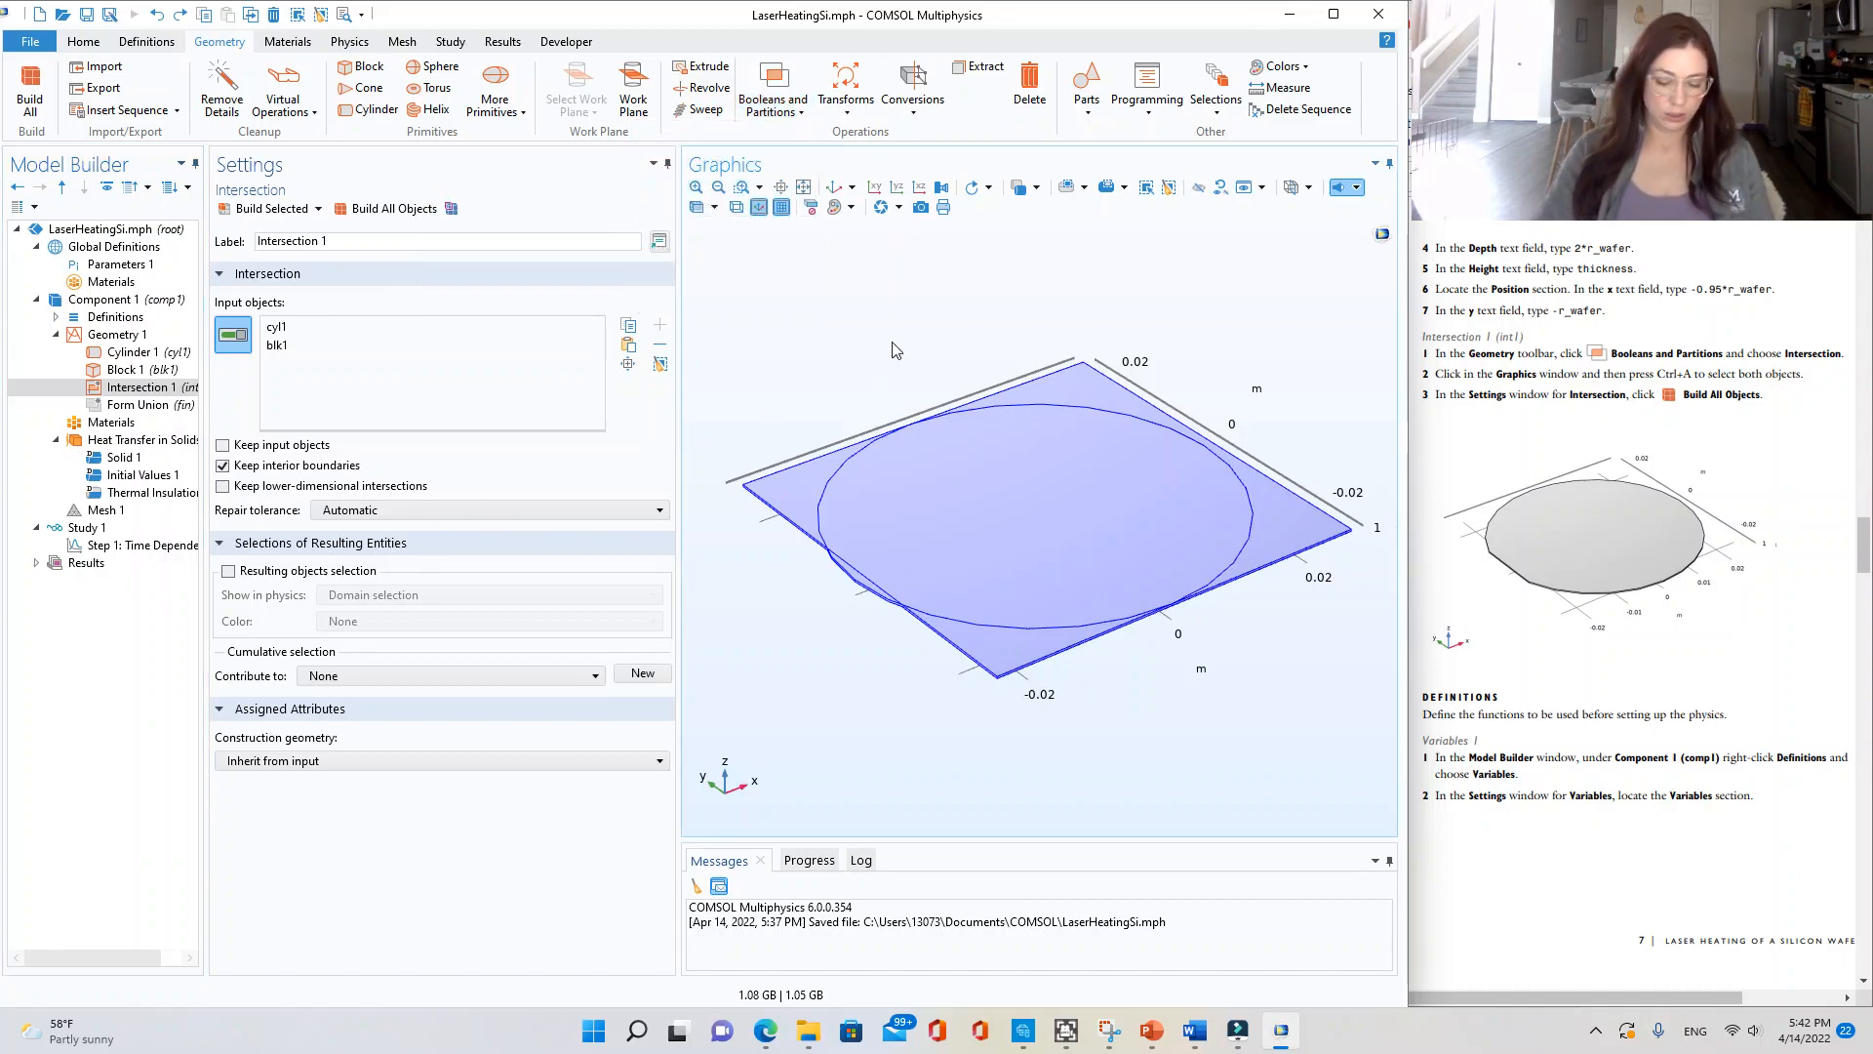
pyautogui.press('F8')
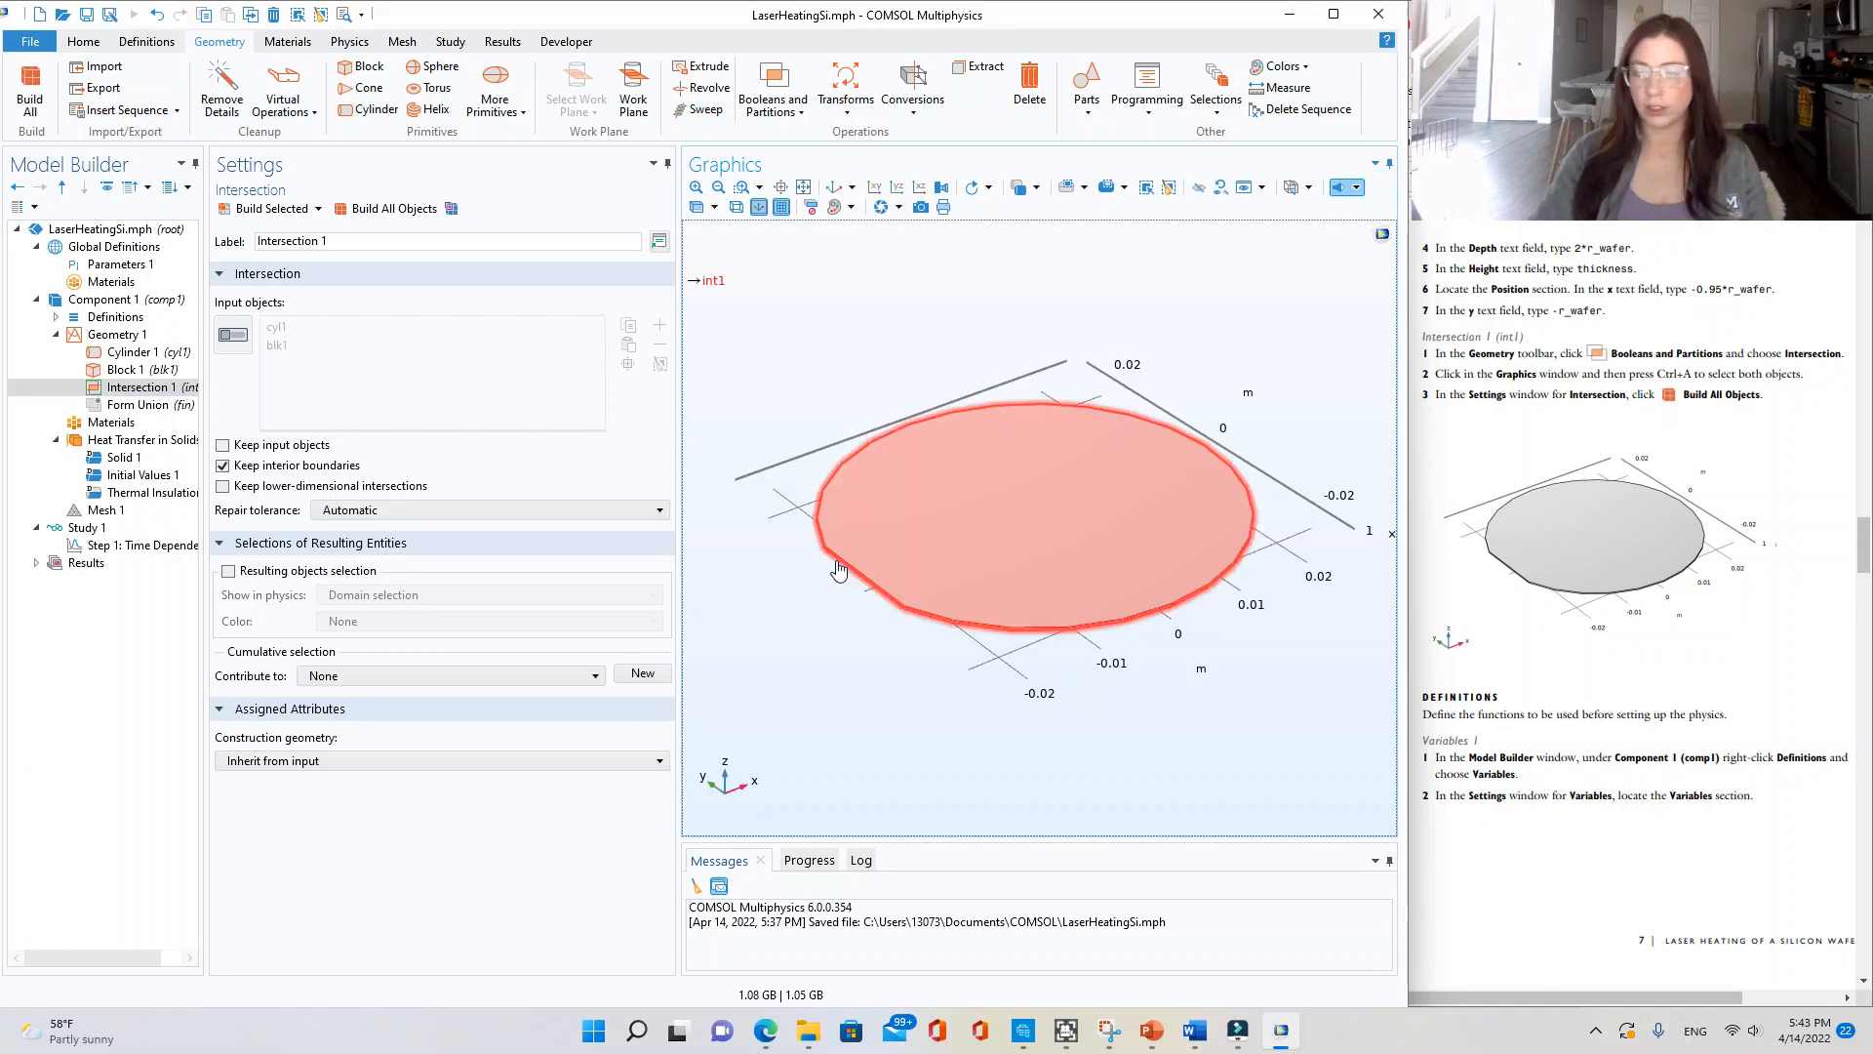
pyautogui.scroll(-5, 1806, 519)
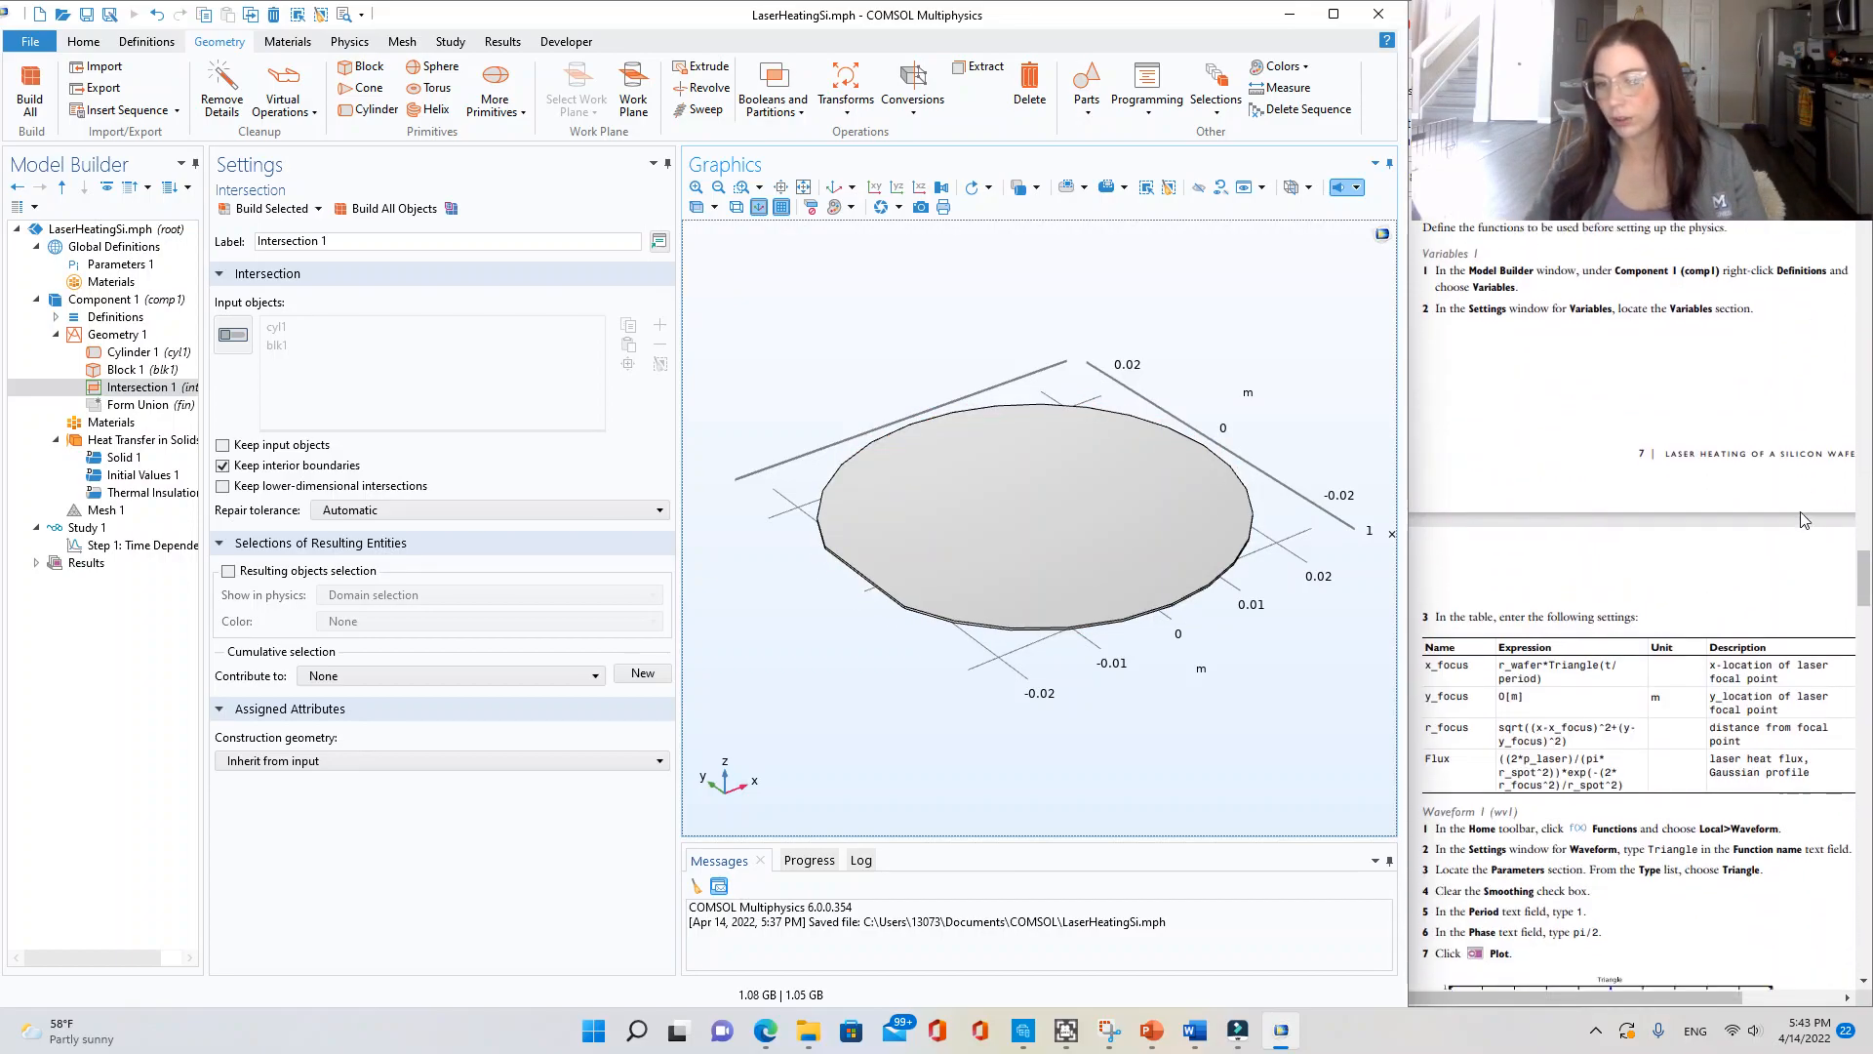
pyautogui.scroll(4, 1800, 518)
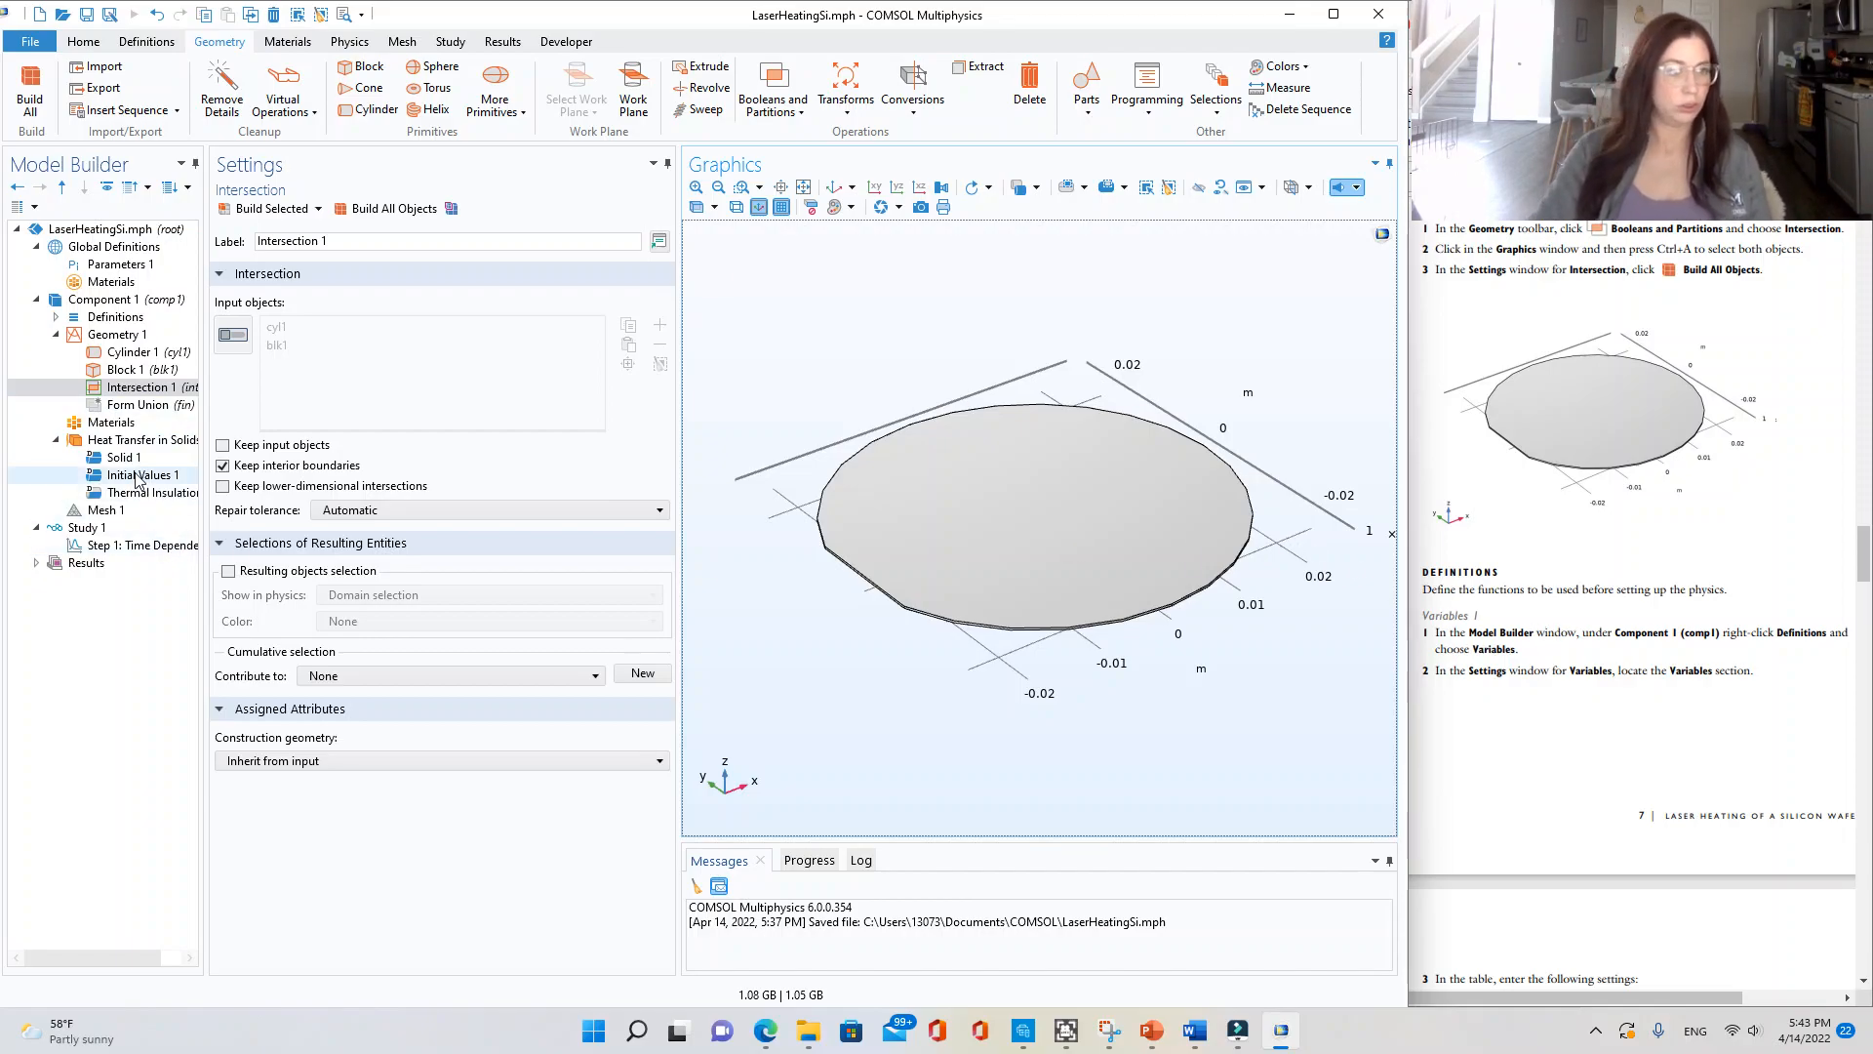
pyautogui.click(55, 335)
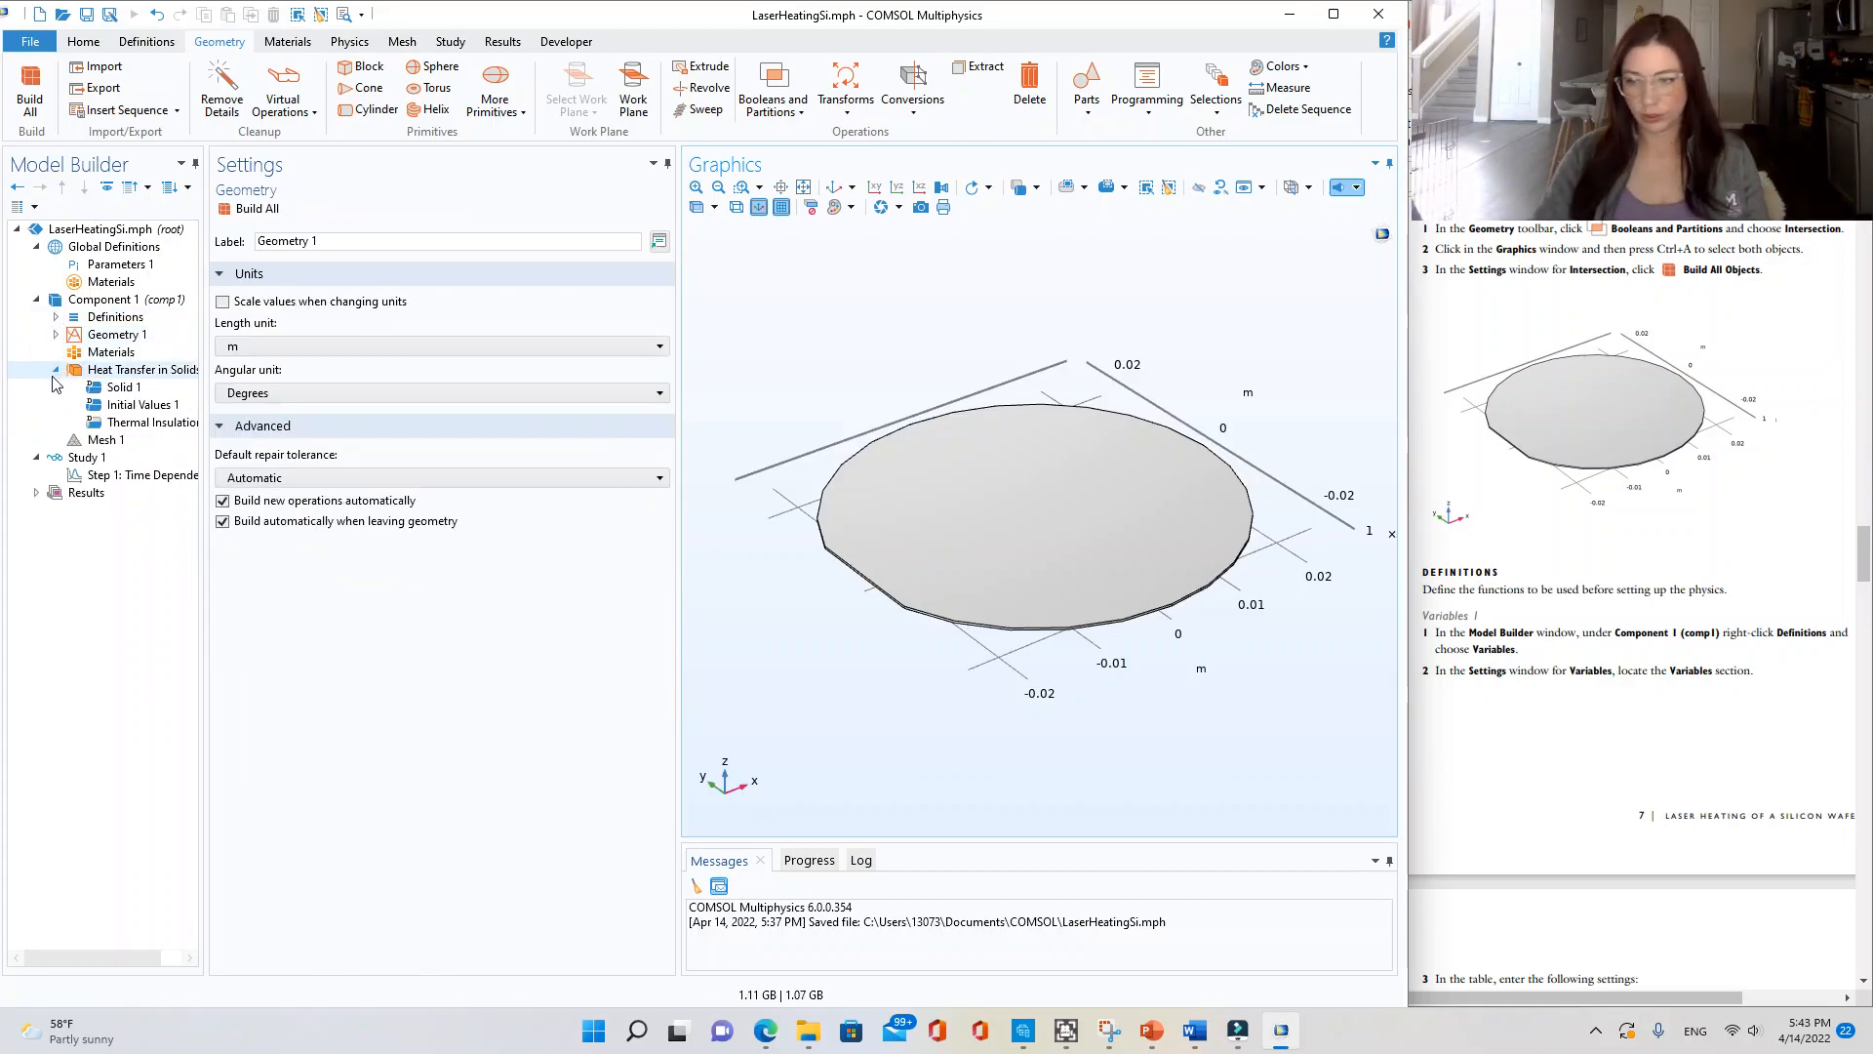
# - Add a Variables list under the component Definitions
pyautogui.rightClick(101, 316)
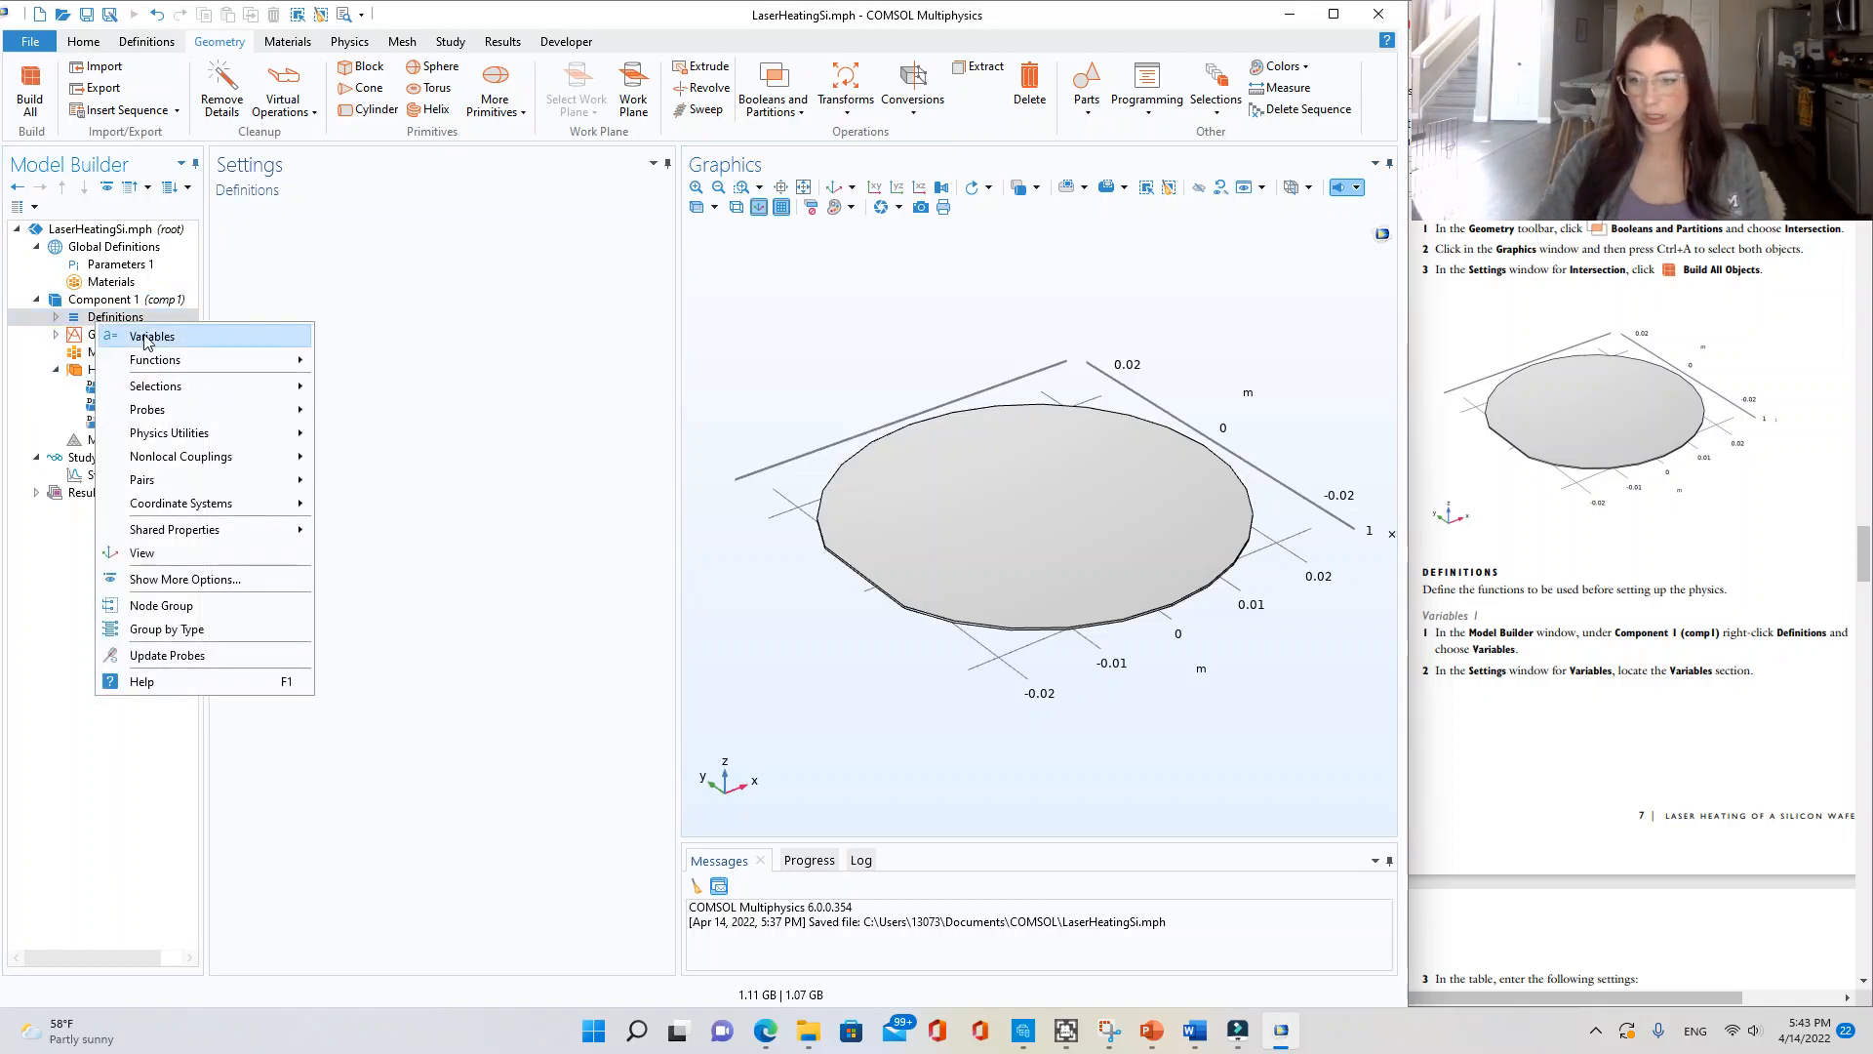
pyautogui.click(144, 337)
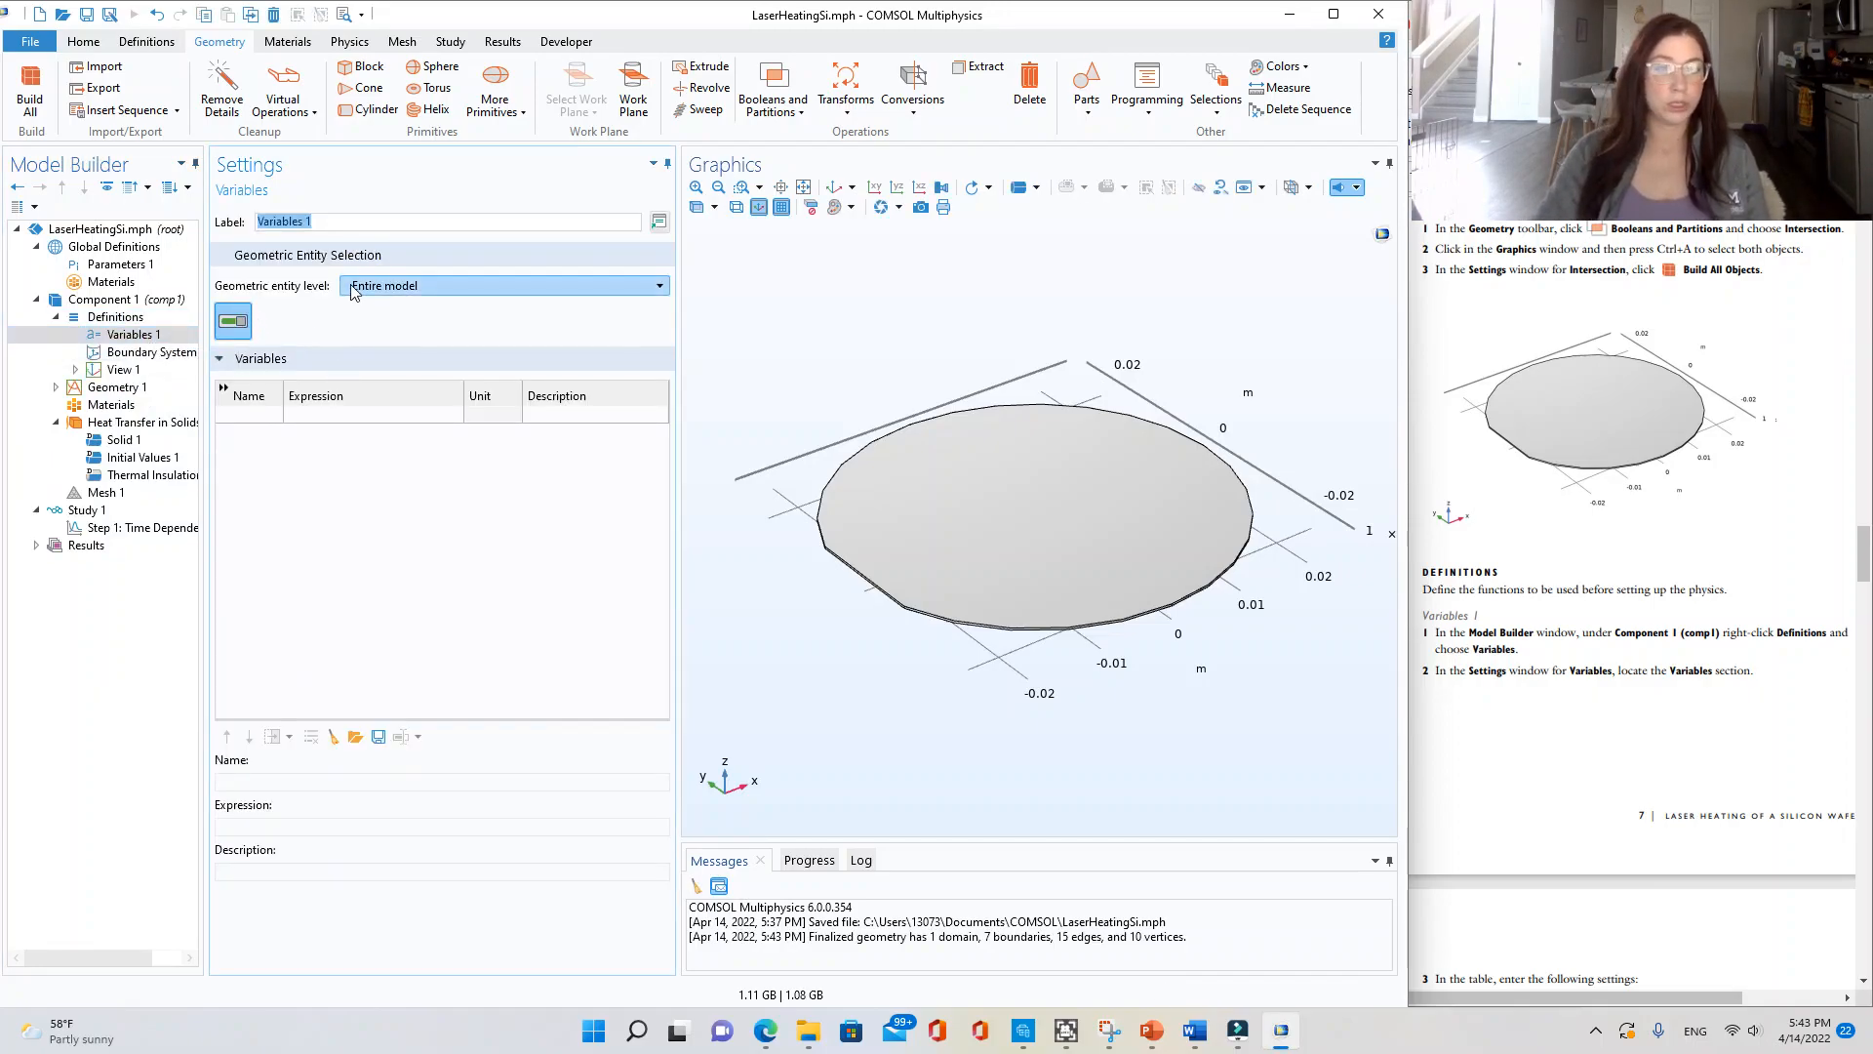
pyautogui.scroll(-4, 1637, 707)
pyautogui.scroll(-3, 1636, 708)
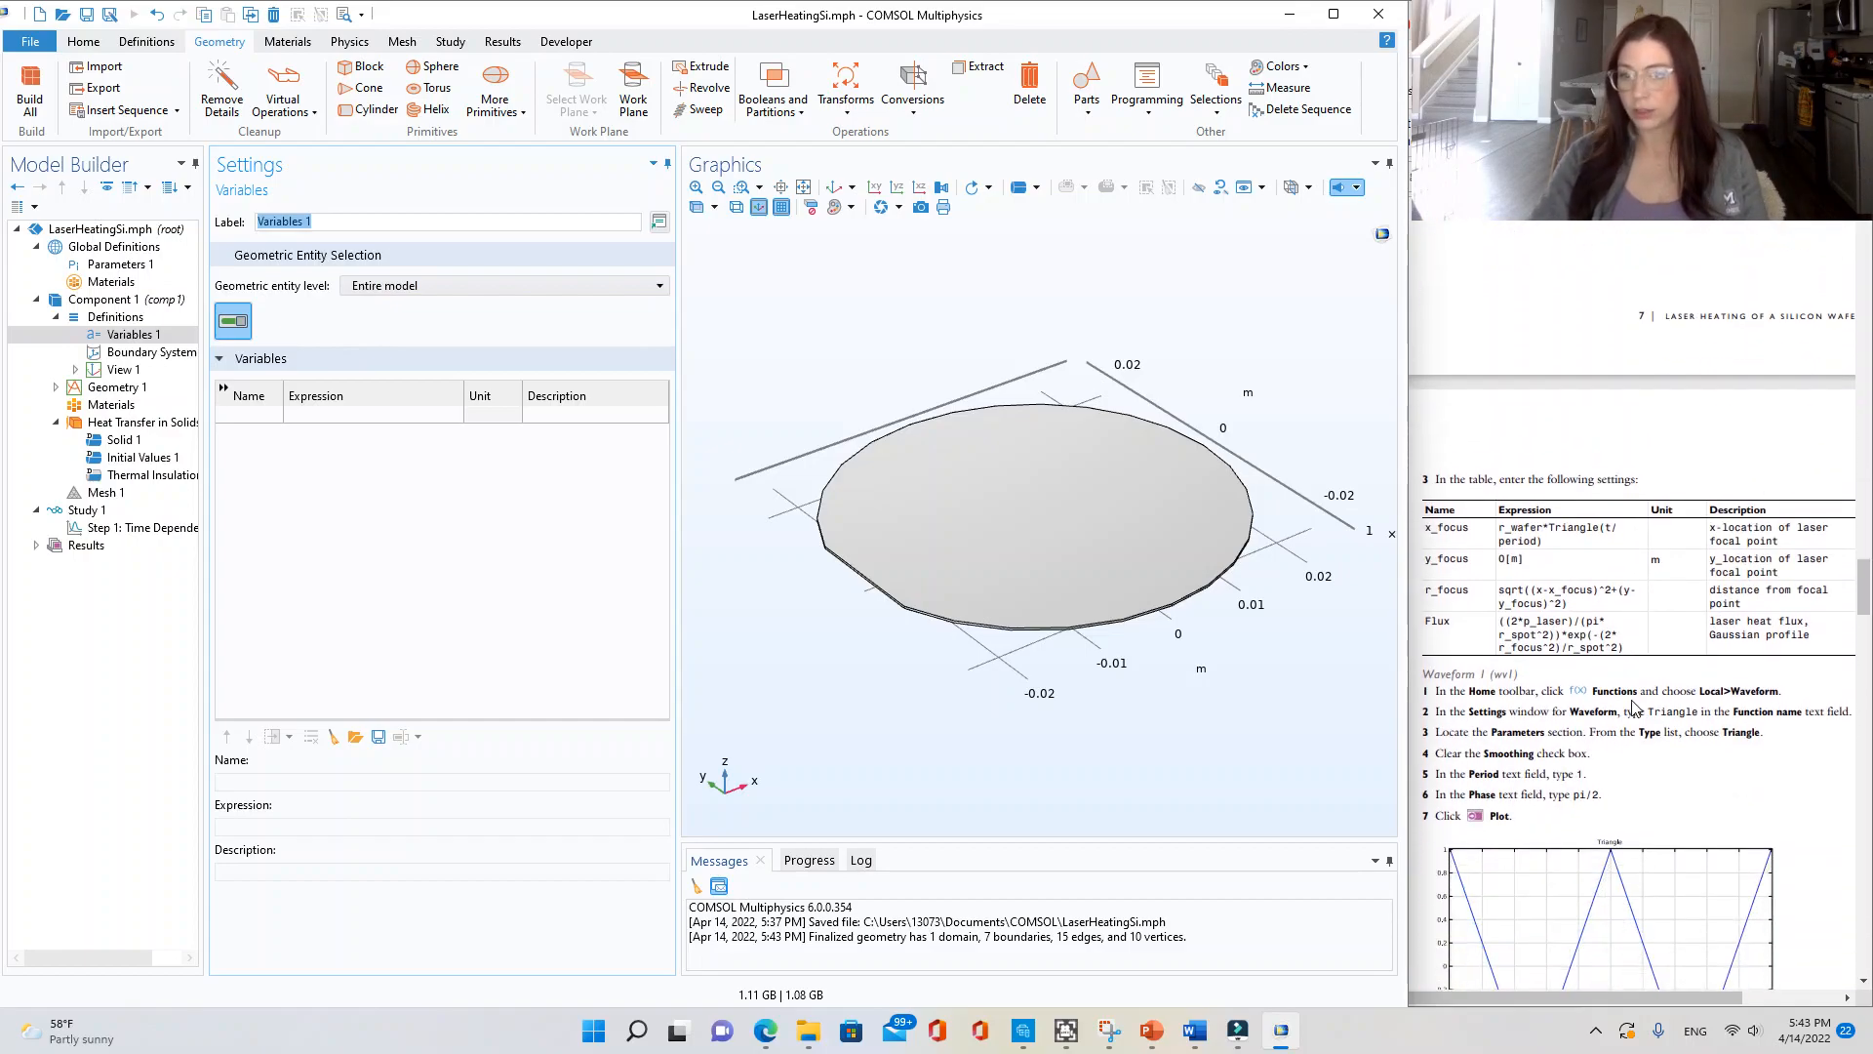
pyautogui.scroll(-3, 1668, 478)
# - Define variable x_focus as r_wafer*Triangle(t/period)
pyautogui.click(260, 420)
pyautogui.write('x')
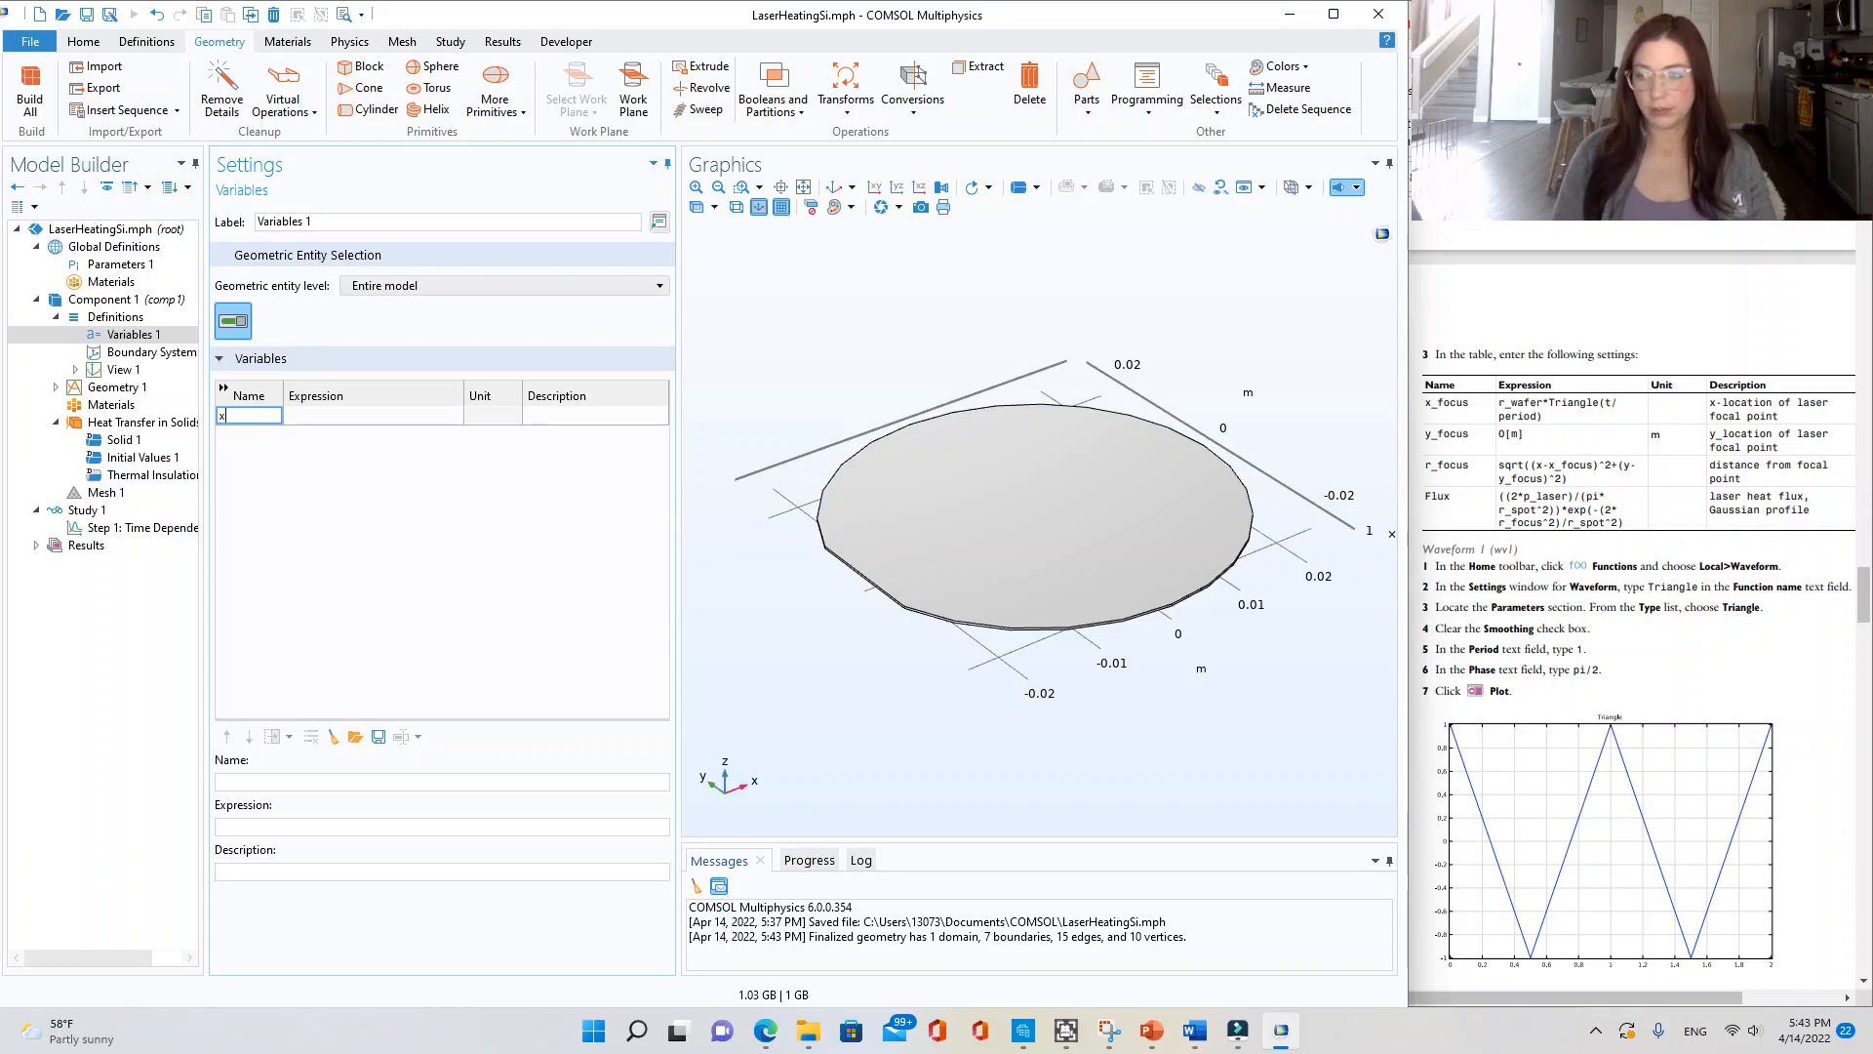
pyautogui.write('_focus')
pyautogui.press('Tab')
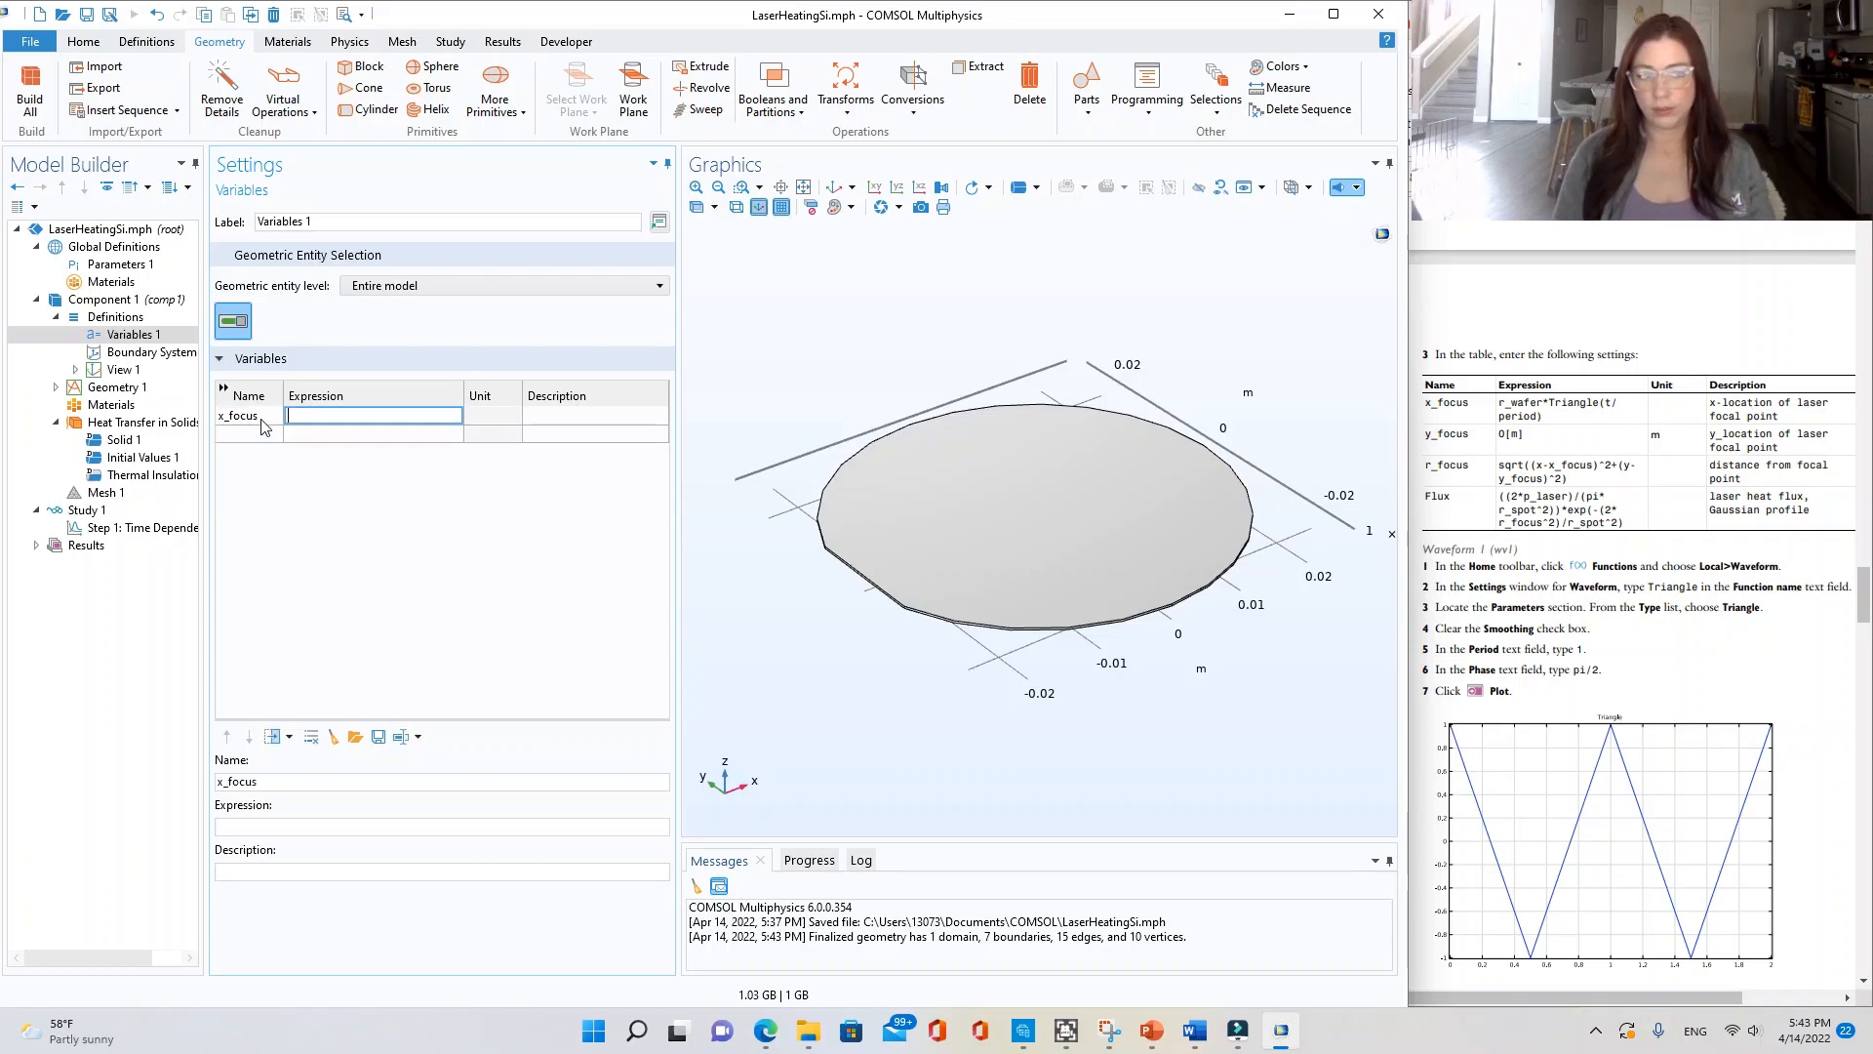
pyautogui.write('r_')
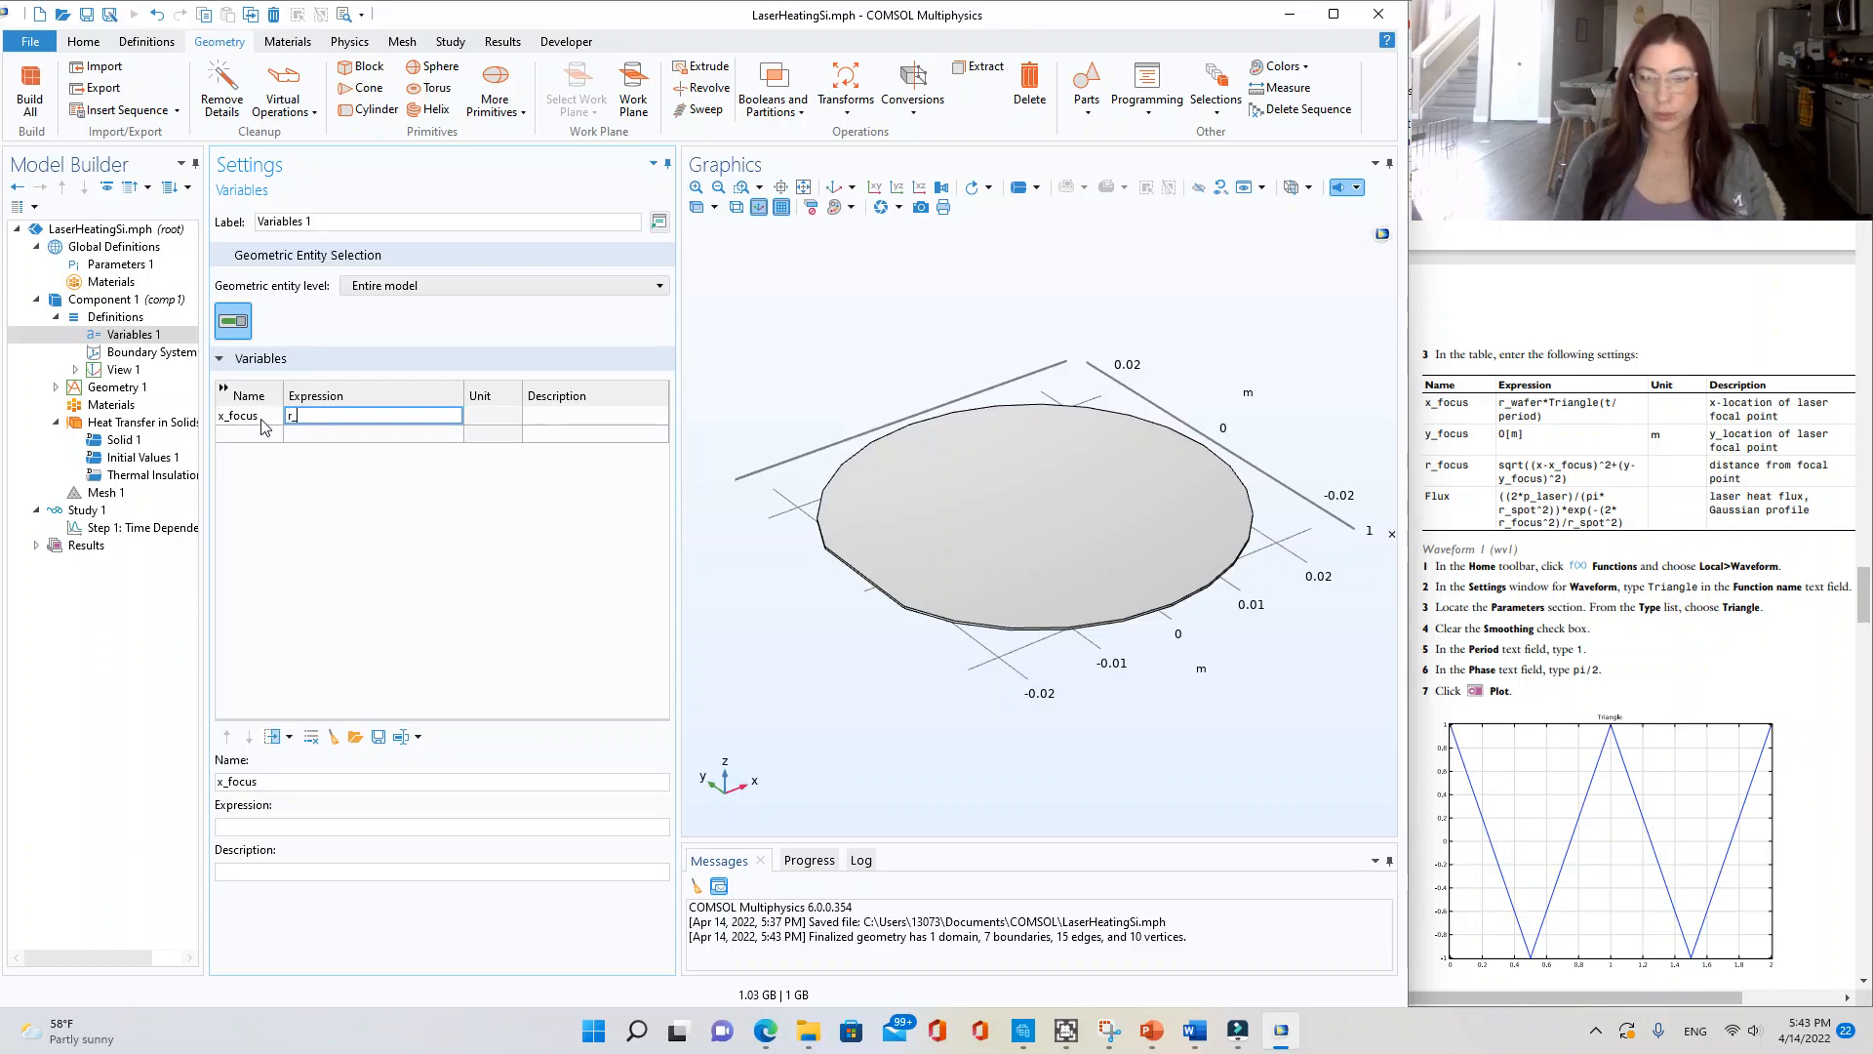
pyautogui.write('wafer')
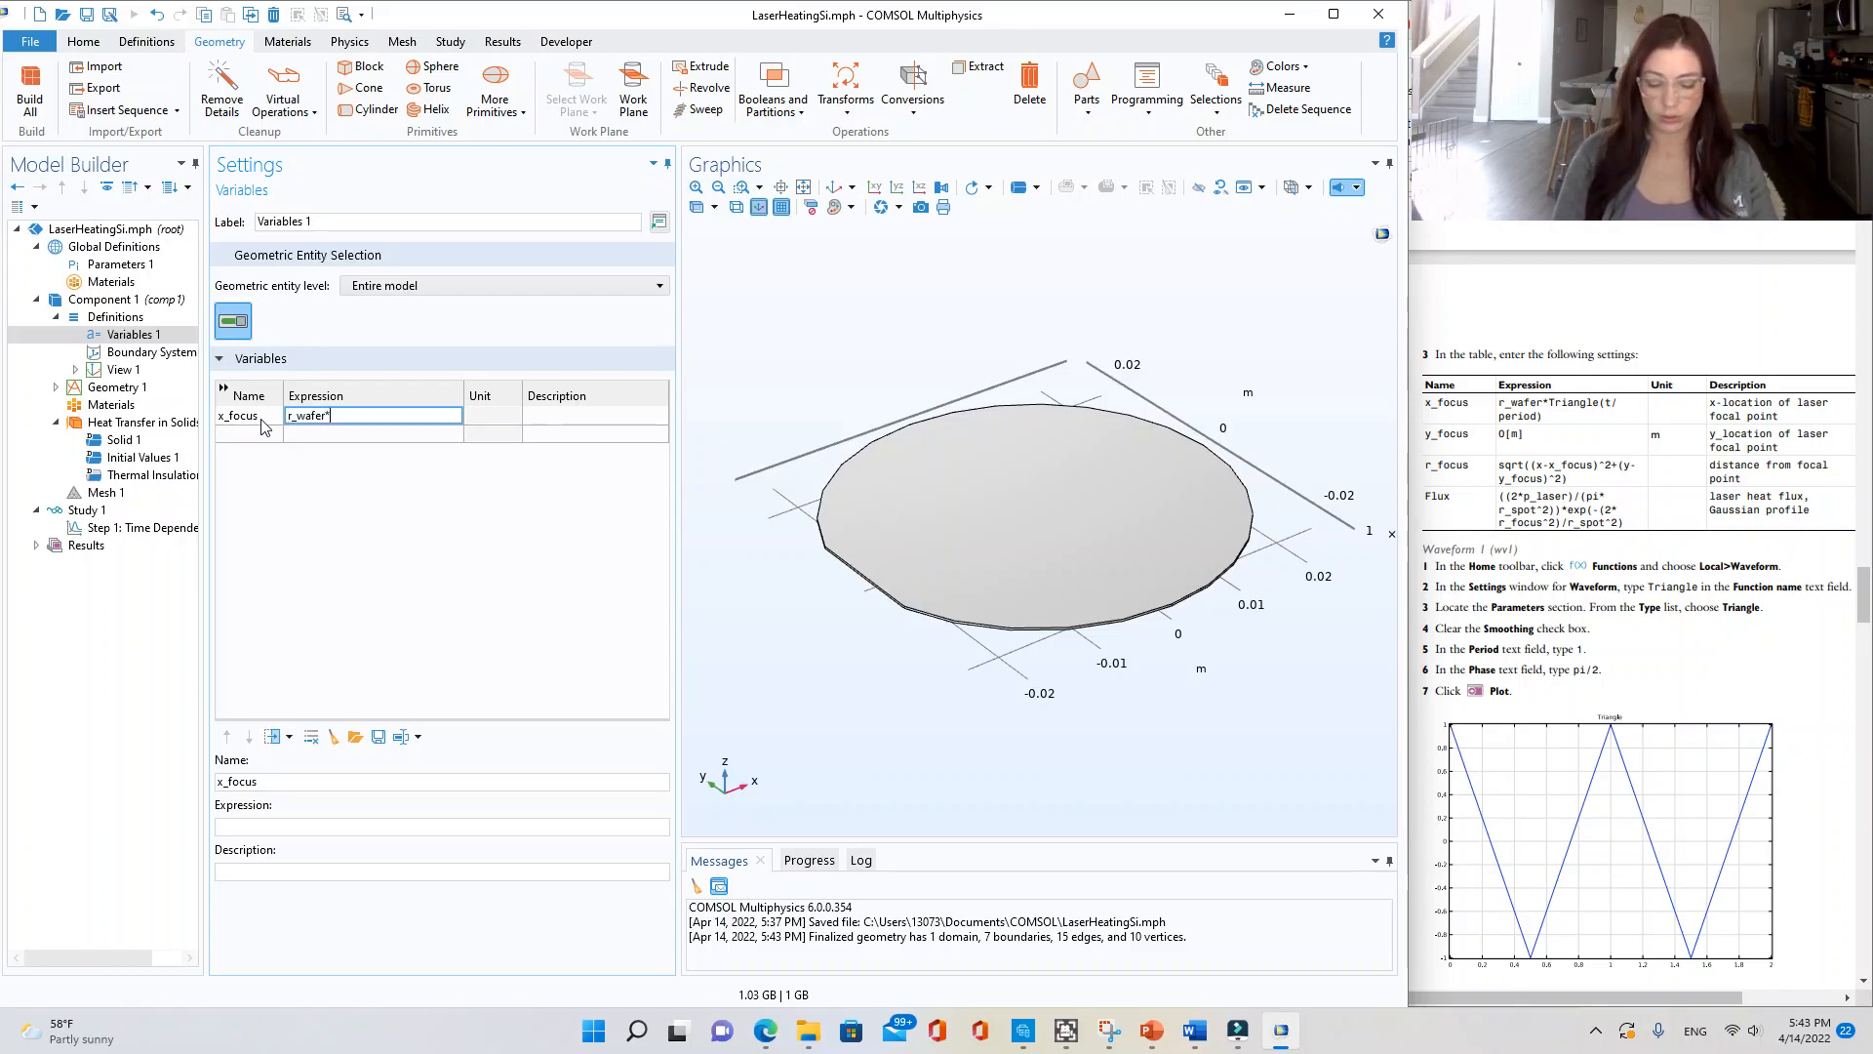
pyautogui.write('*Tra')
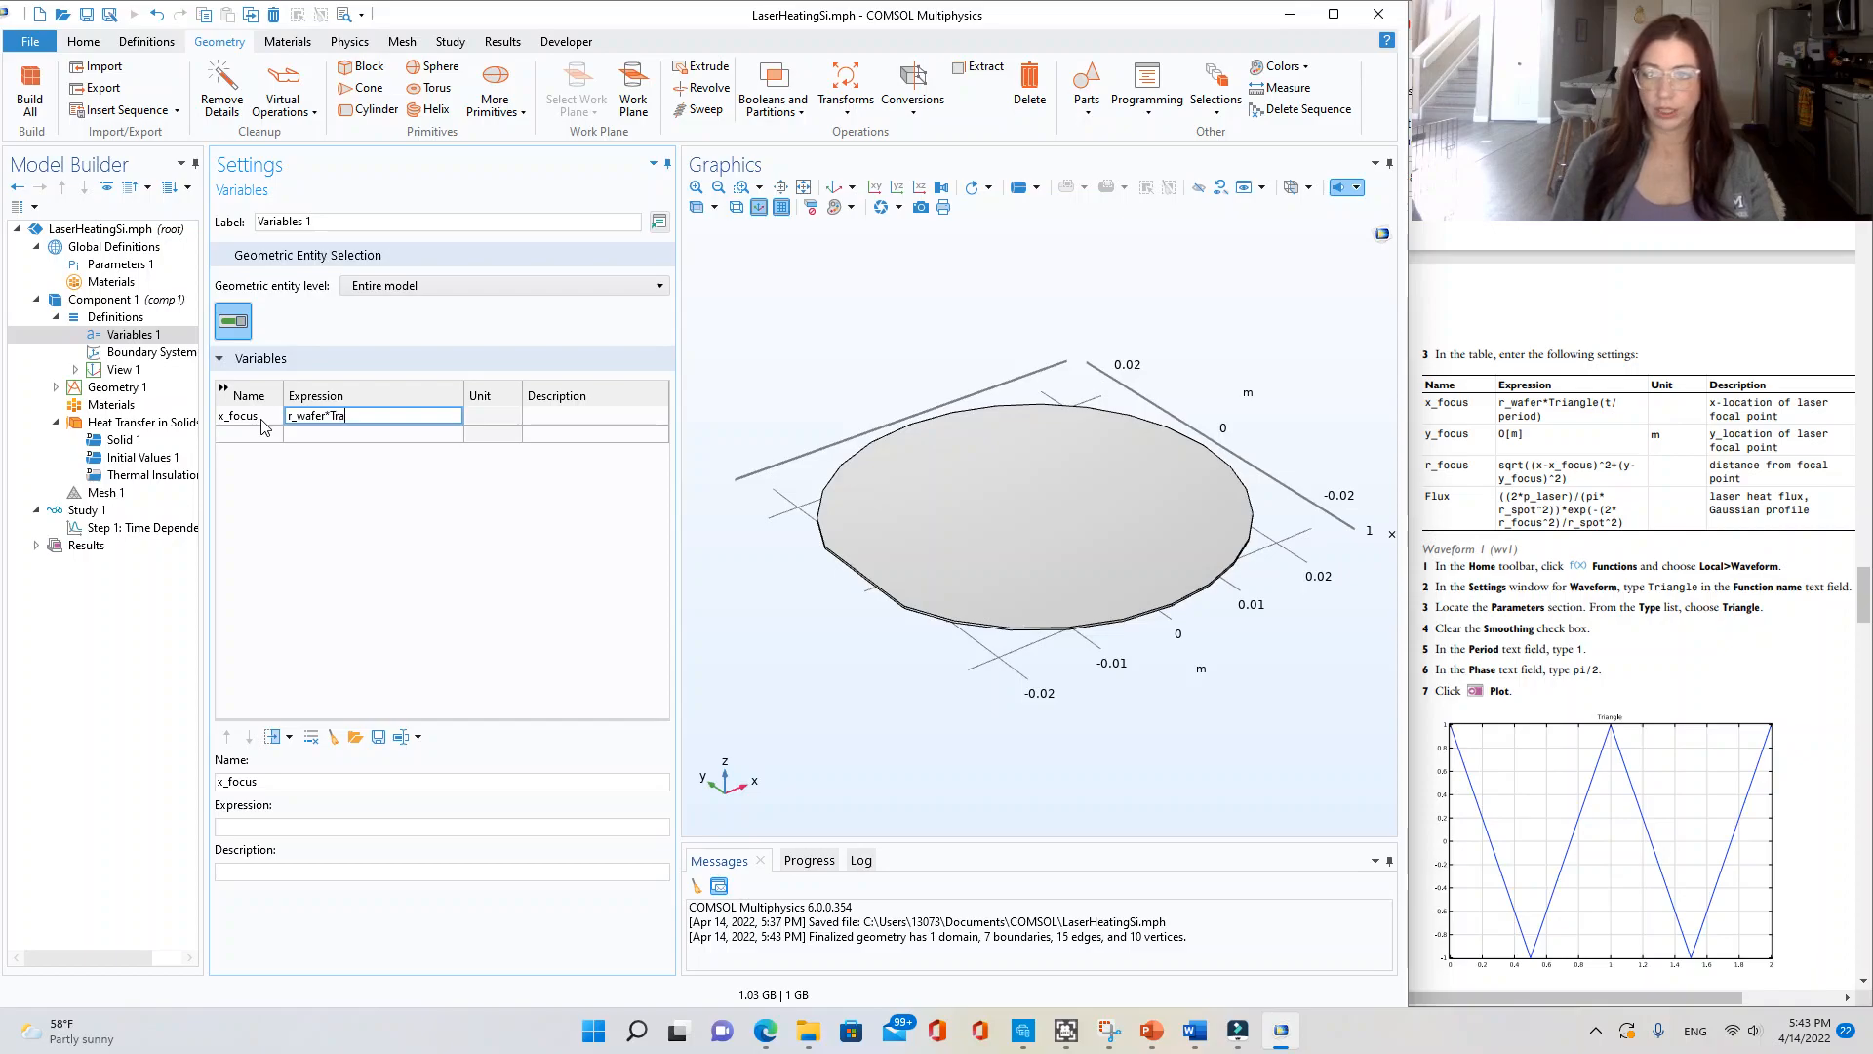
pyautogui.press('BackSpace')
pyautogui.write('iangle(t/period')
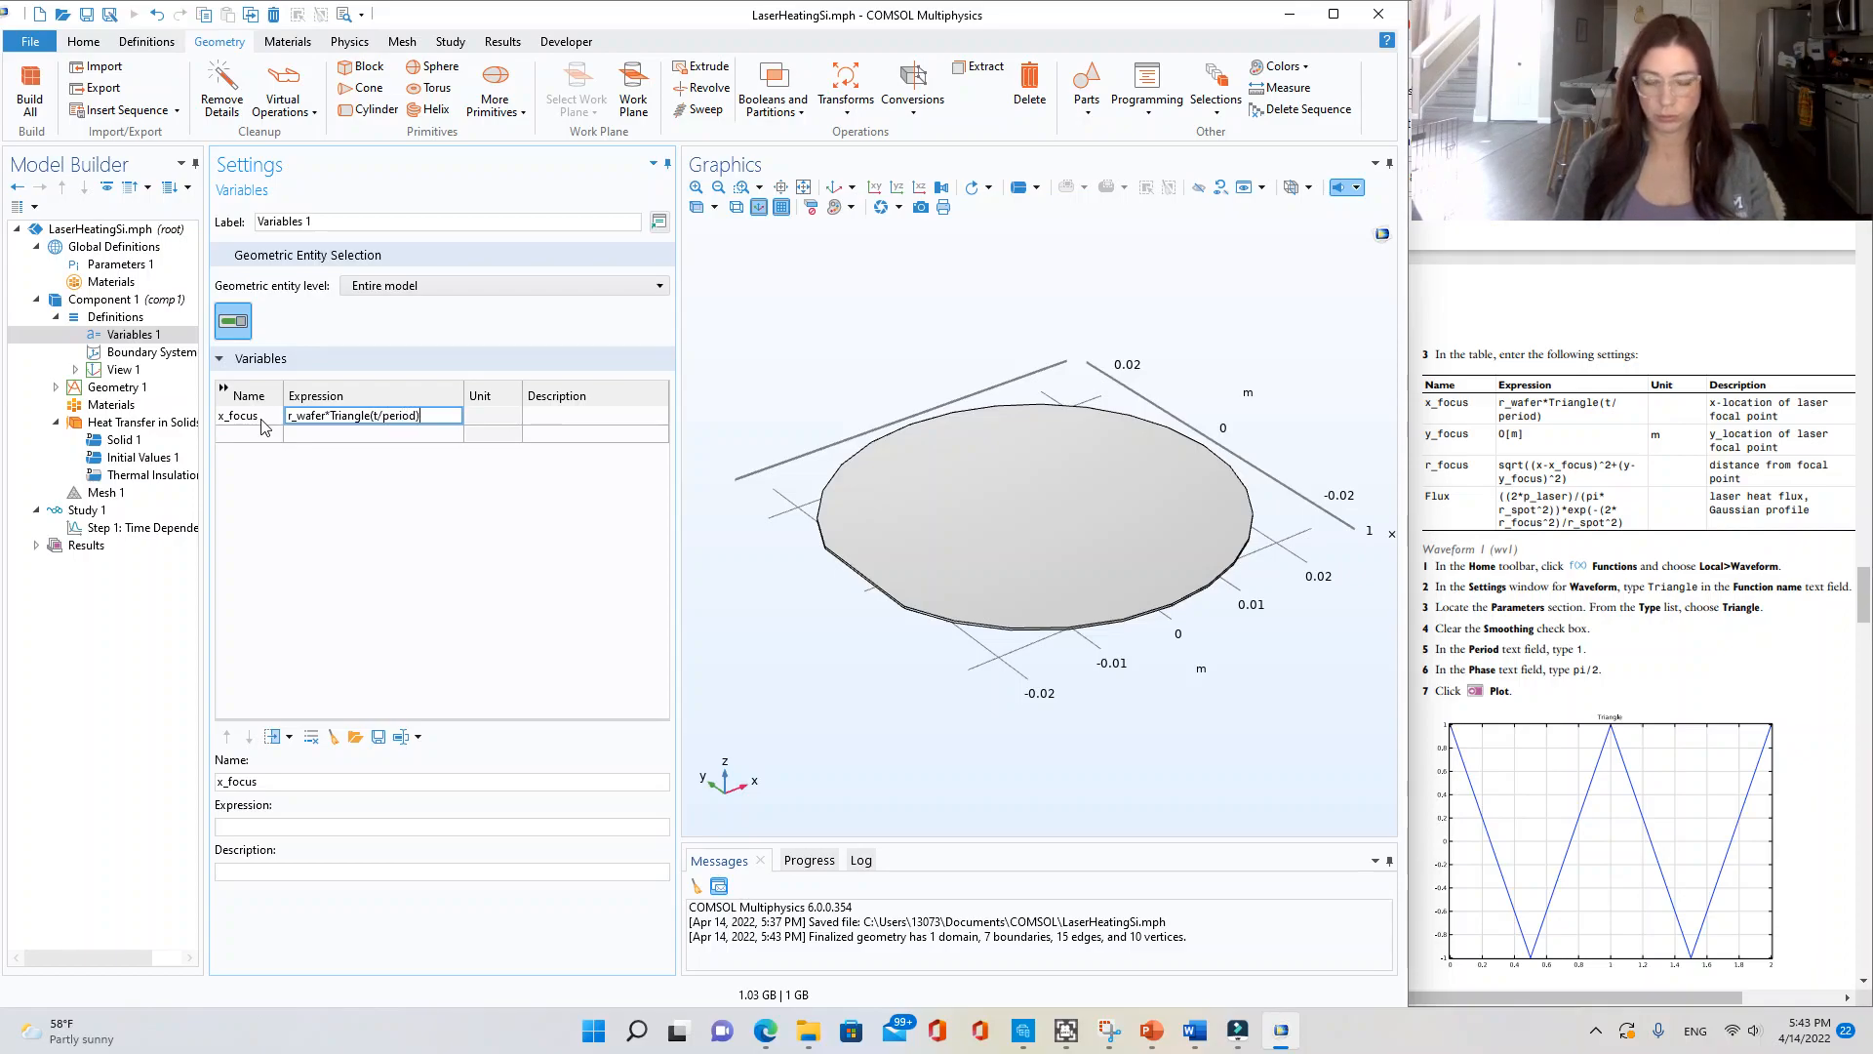
pyautogui.write(')')
pyautogui.press('Tab')
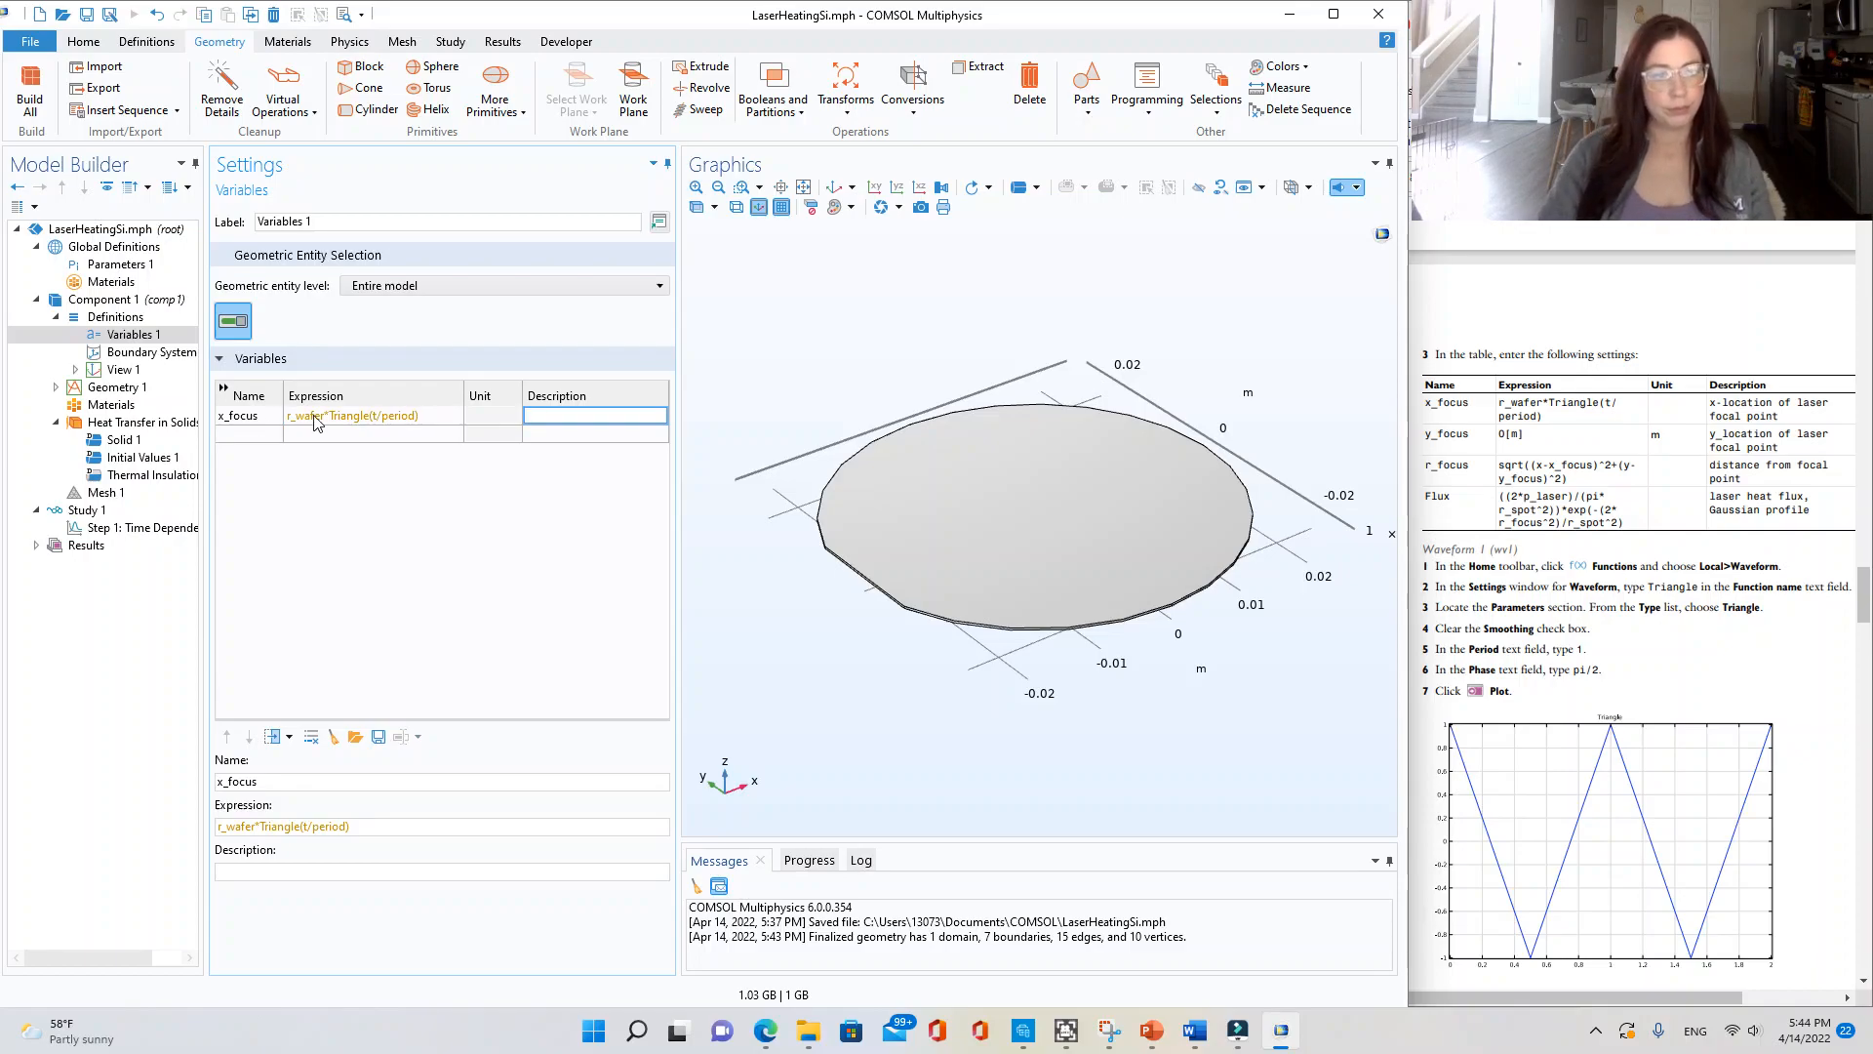
pyautogui.moveTo(367, 432)
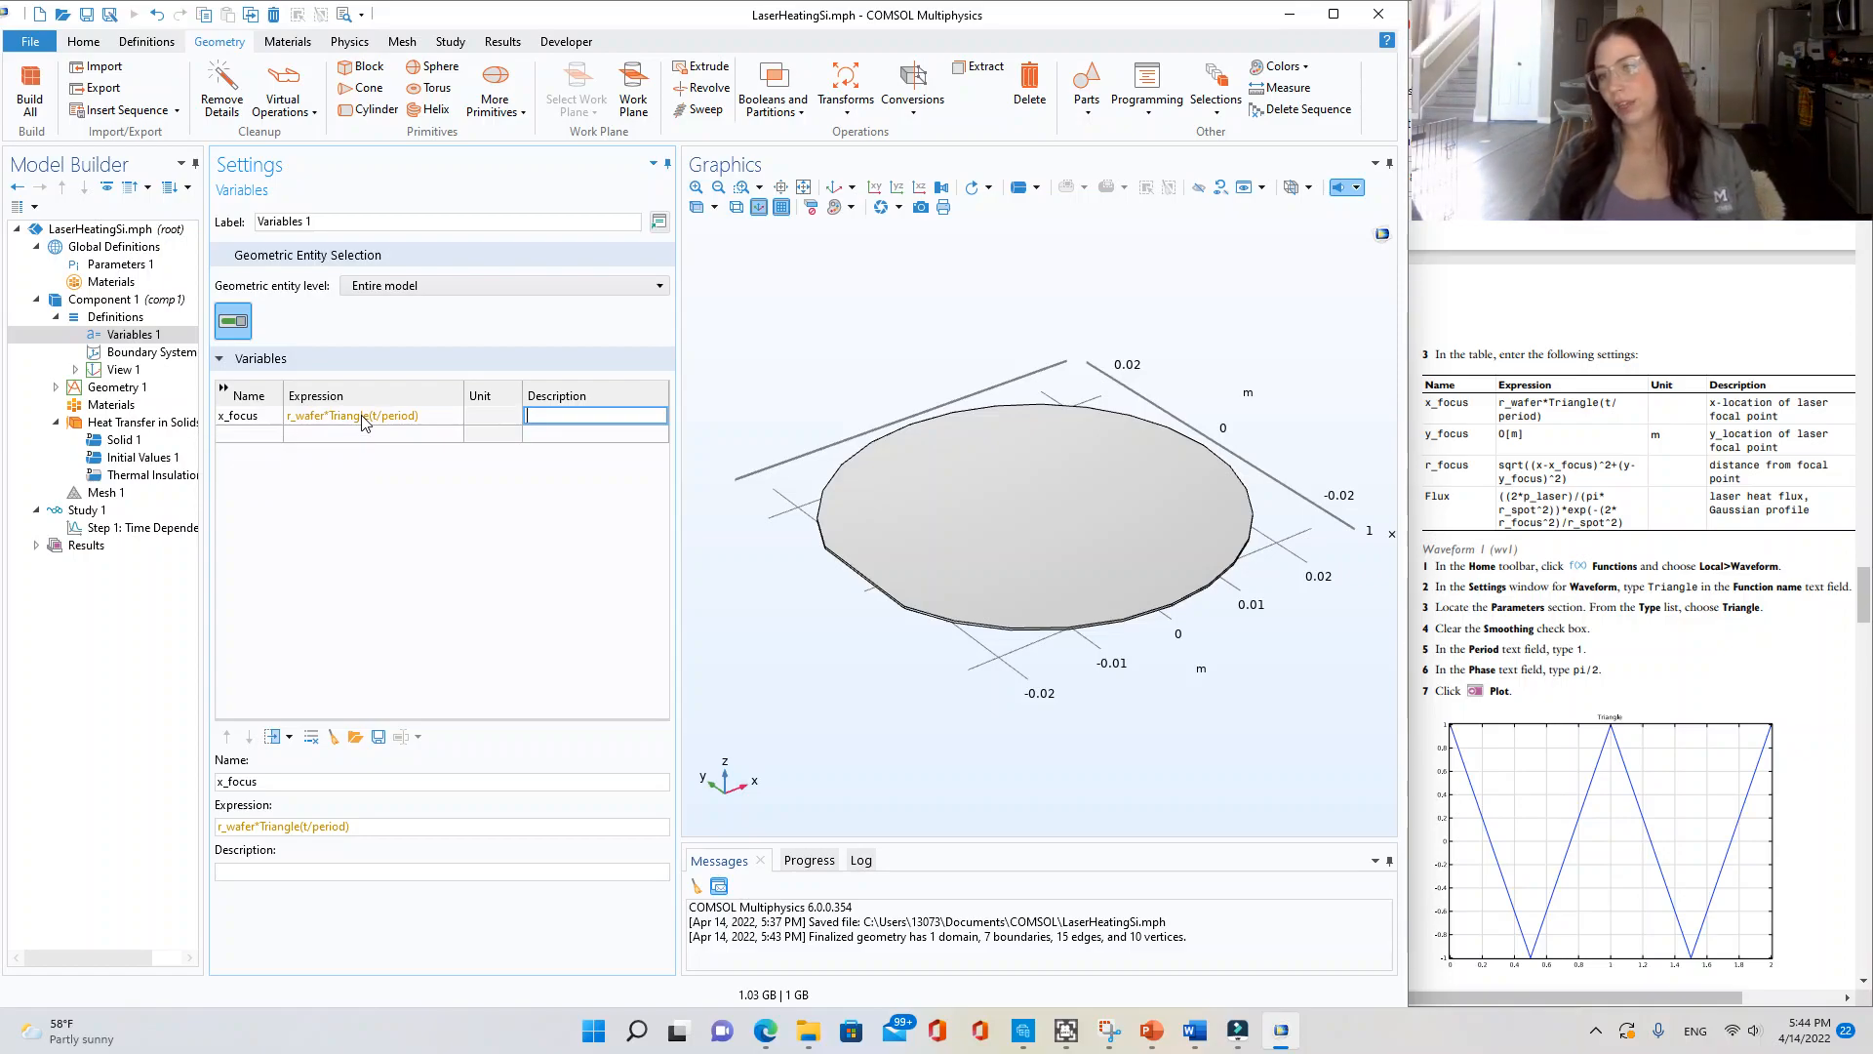
# - Scroll through the tutorial PDF to find the variable descriptions
pyautogui.click(1698, 596)
pyautogui.scroll(1, 1698, 595)
pyautogui.middleClick(1698, 598)
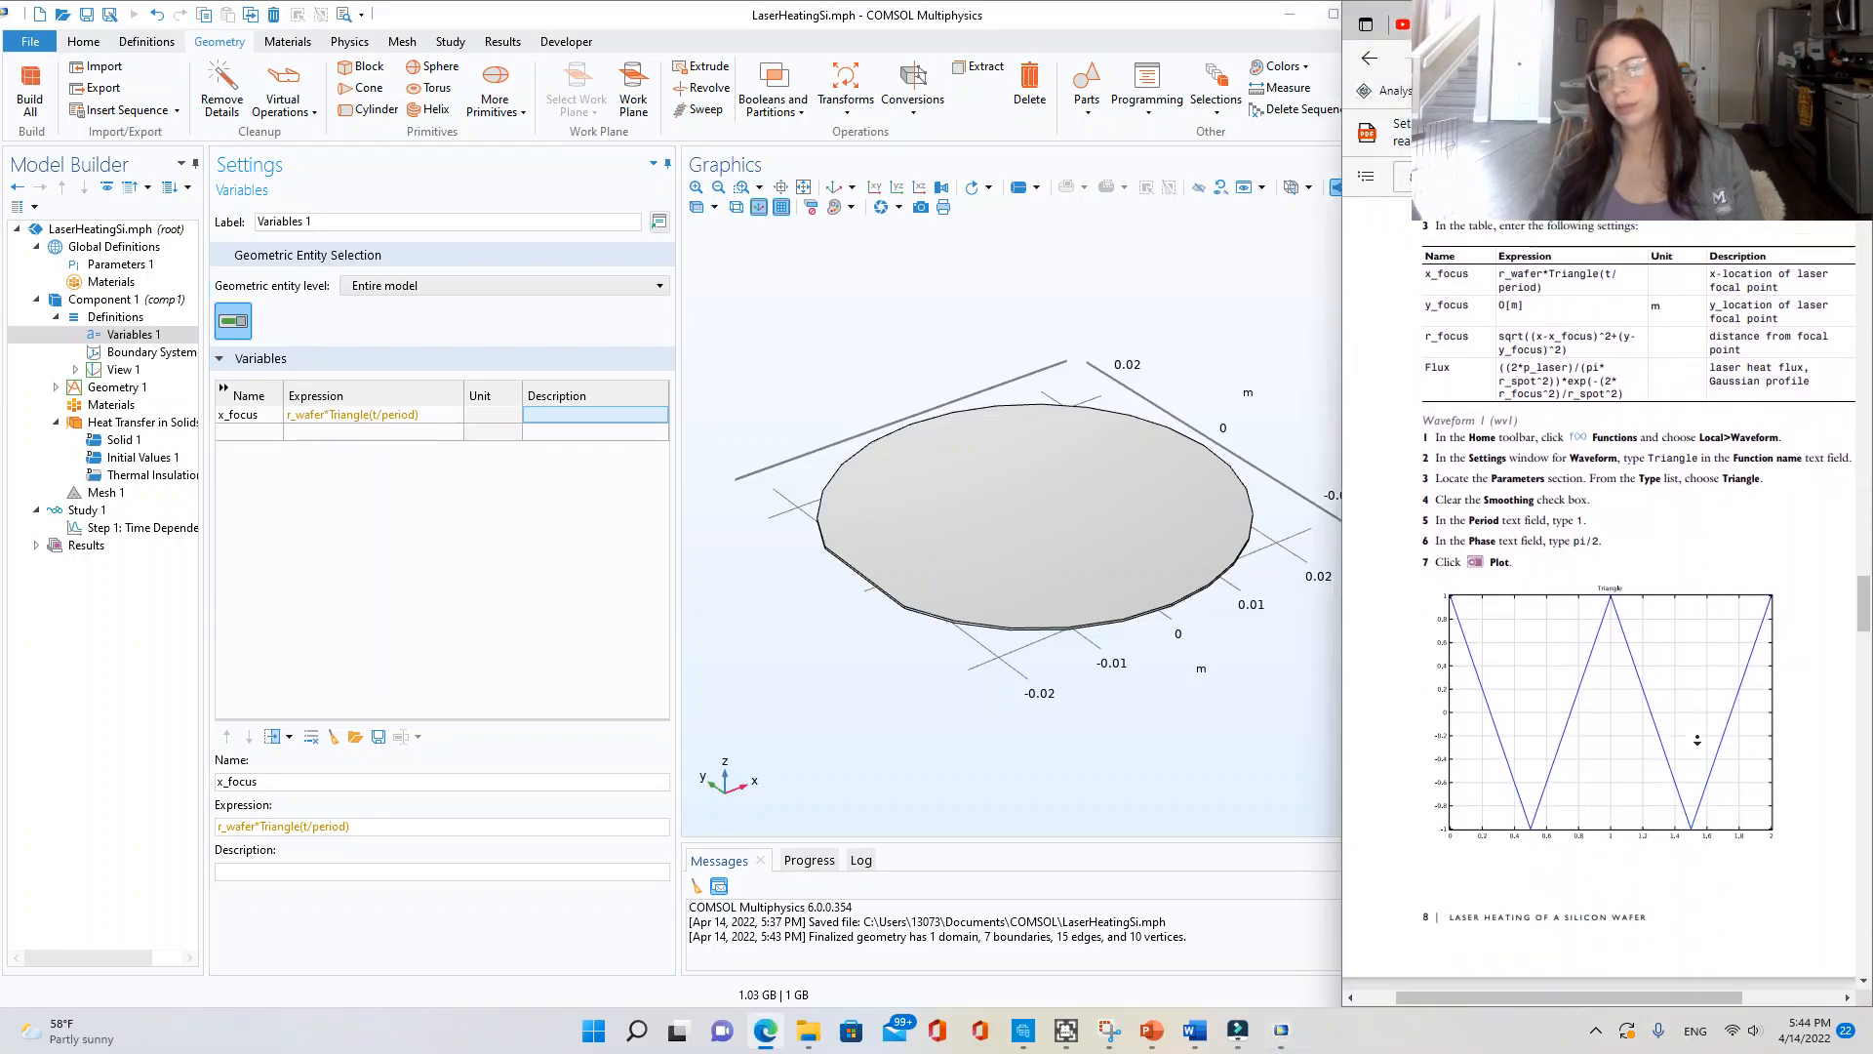
pyautogui.scroll(20, 1698, 740)
pyautogui.scroll(-8, 1800, 250)
pyautogui.scroll(-20, 1800, 250)
pyautogui.scroll(-8, 1694, 460)
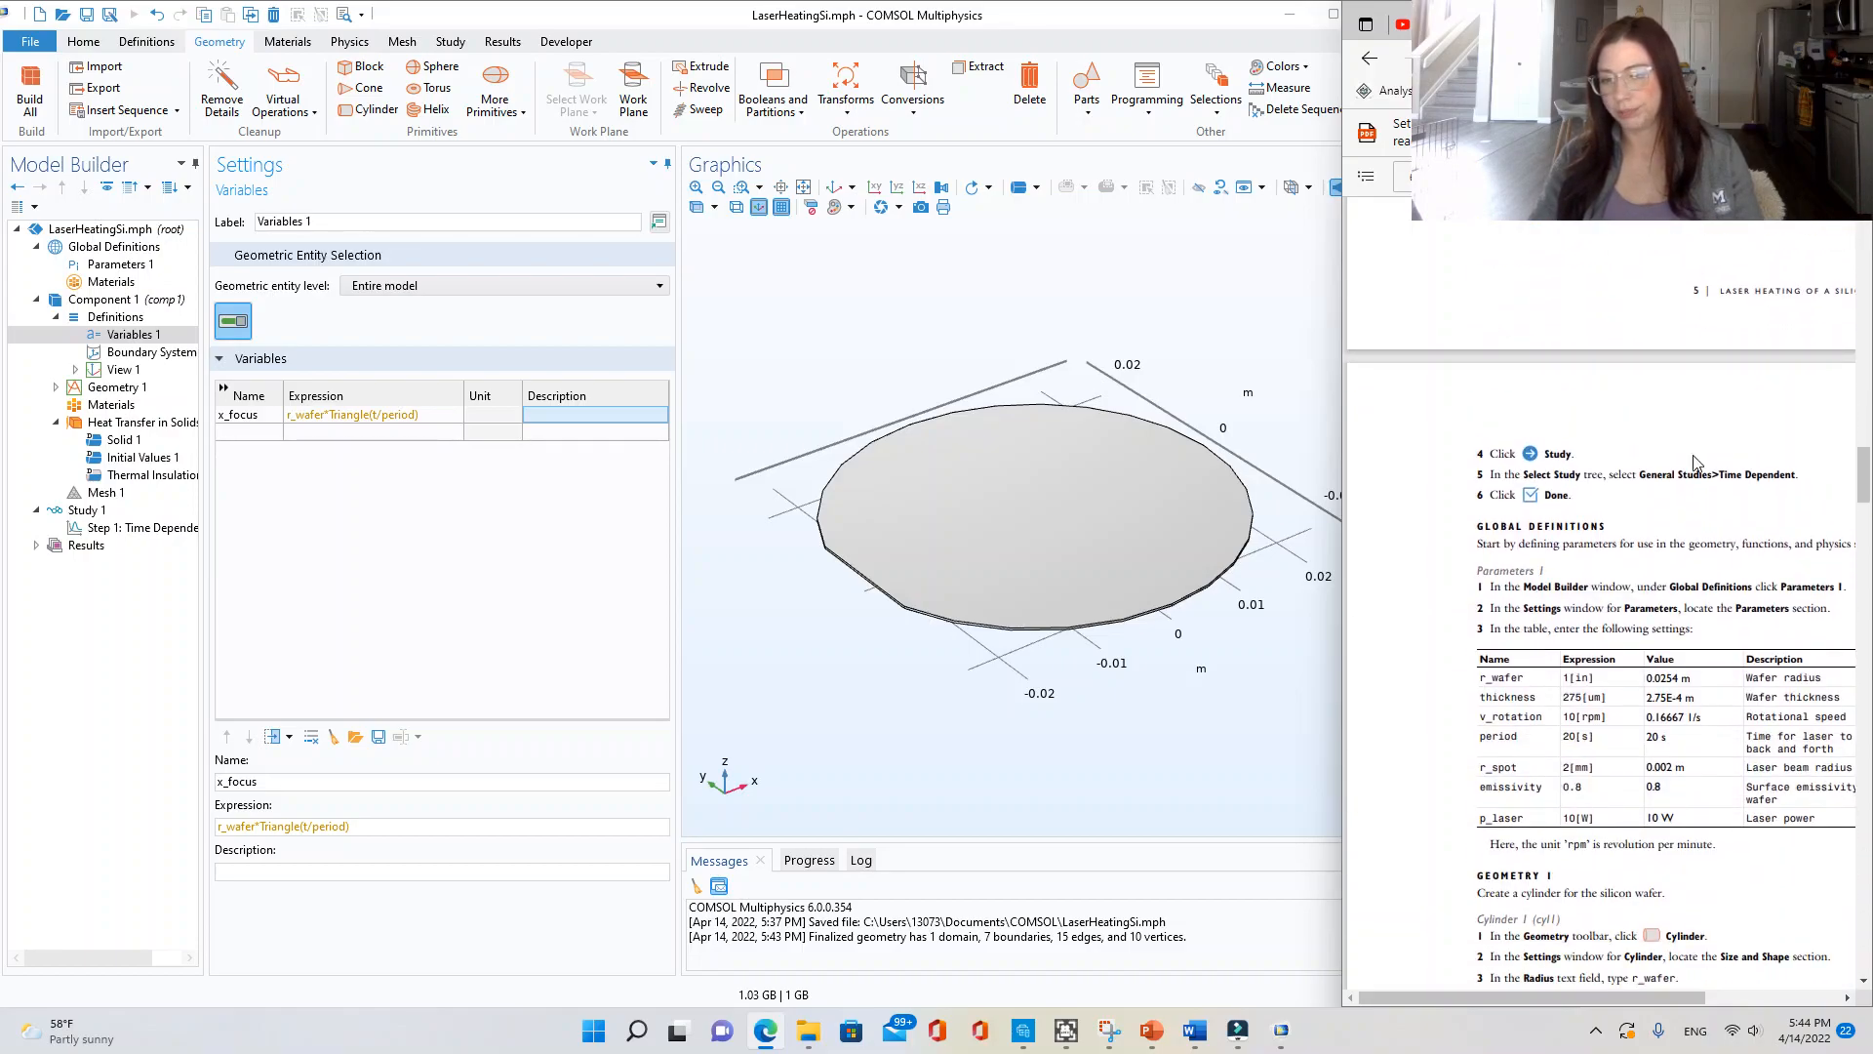
pyautogui.scroll(-10, 1695, 460)
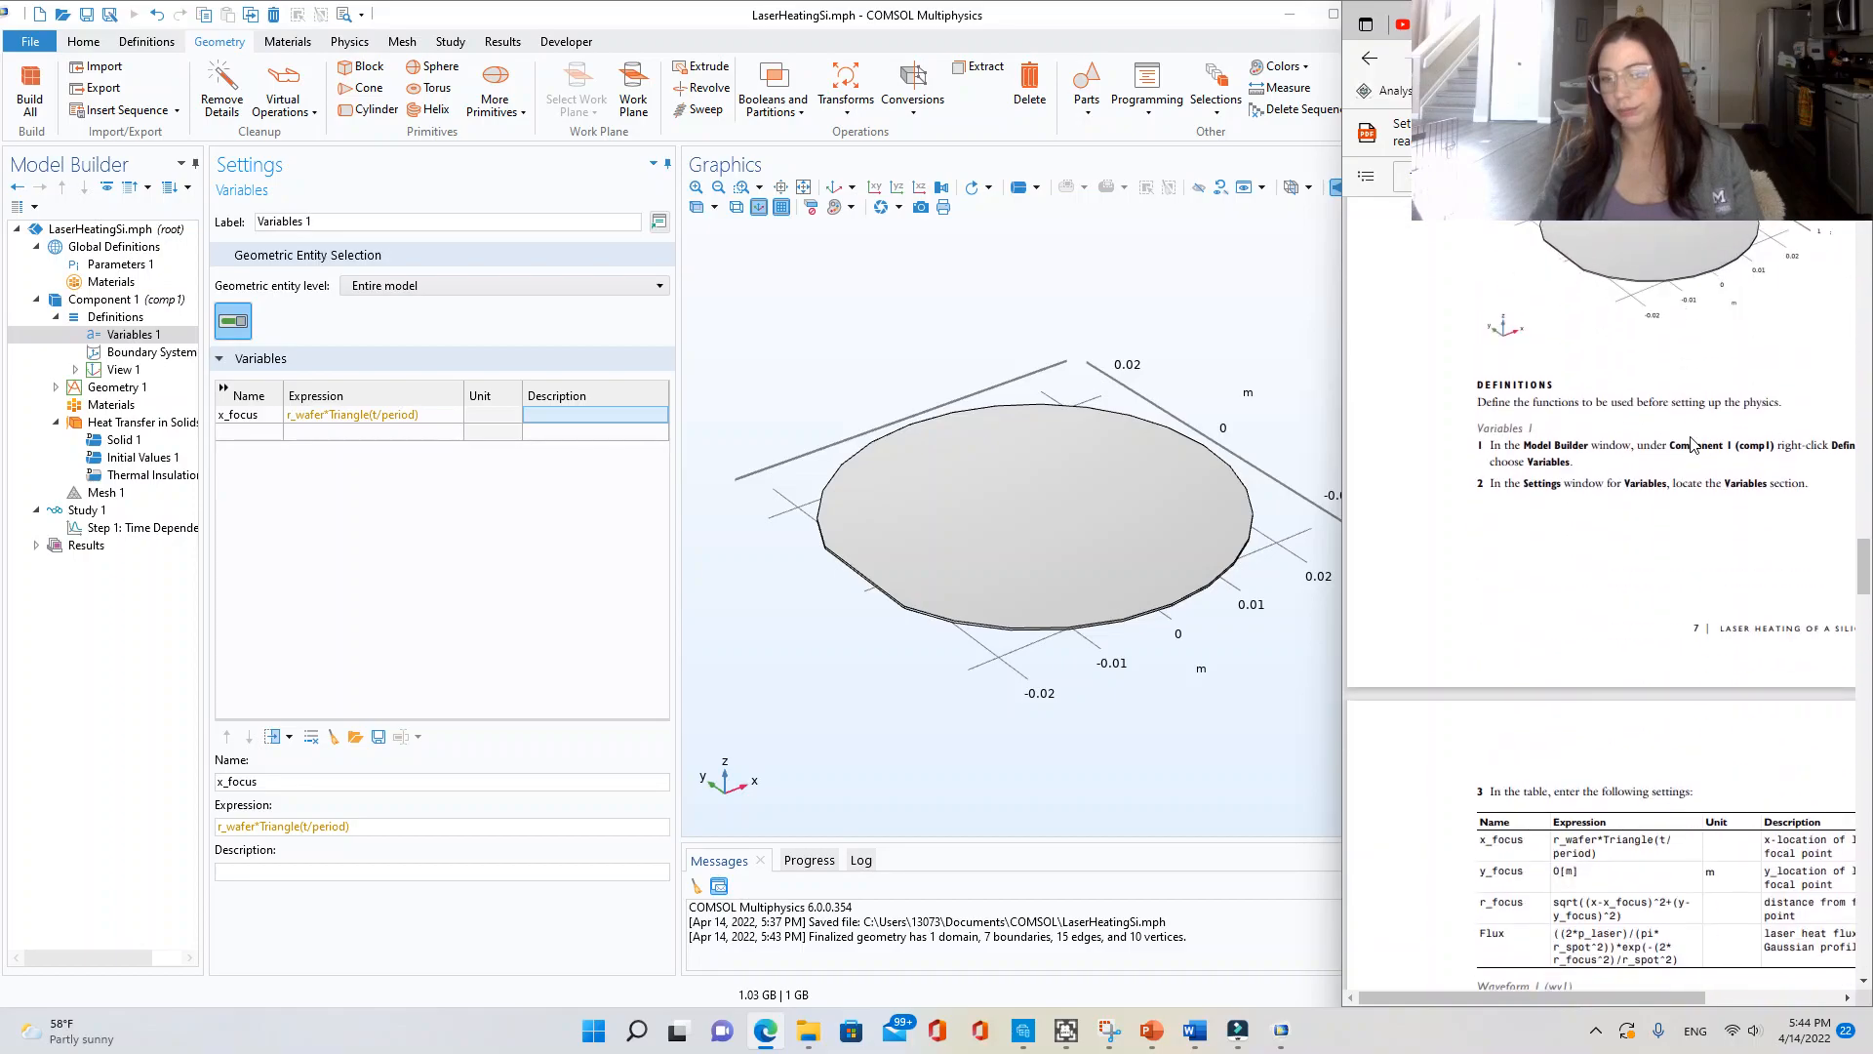
pyautogui.scroll(-5, 1692, 445)
pyautogui.moveTo(1607, 1000); pyautogui.dragTo(1673, 1010)
# - Enter 'x-location of laser focal point' as the x_focus description
pyautogui.click(561, 431)
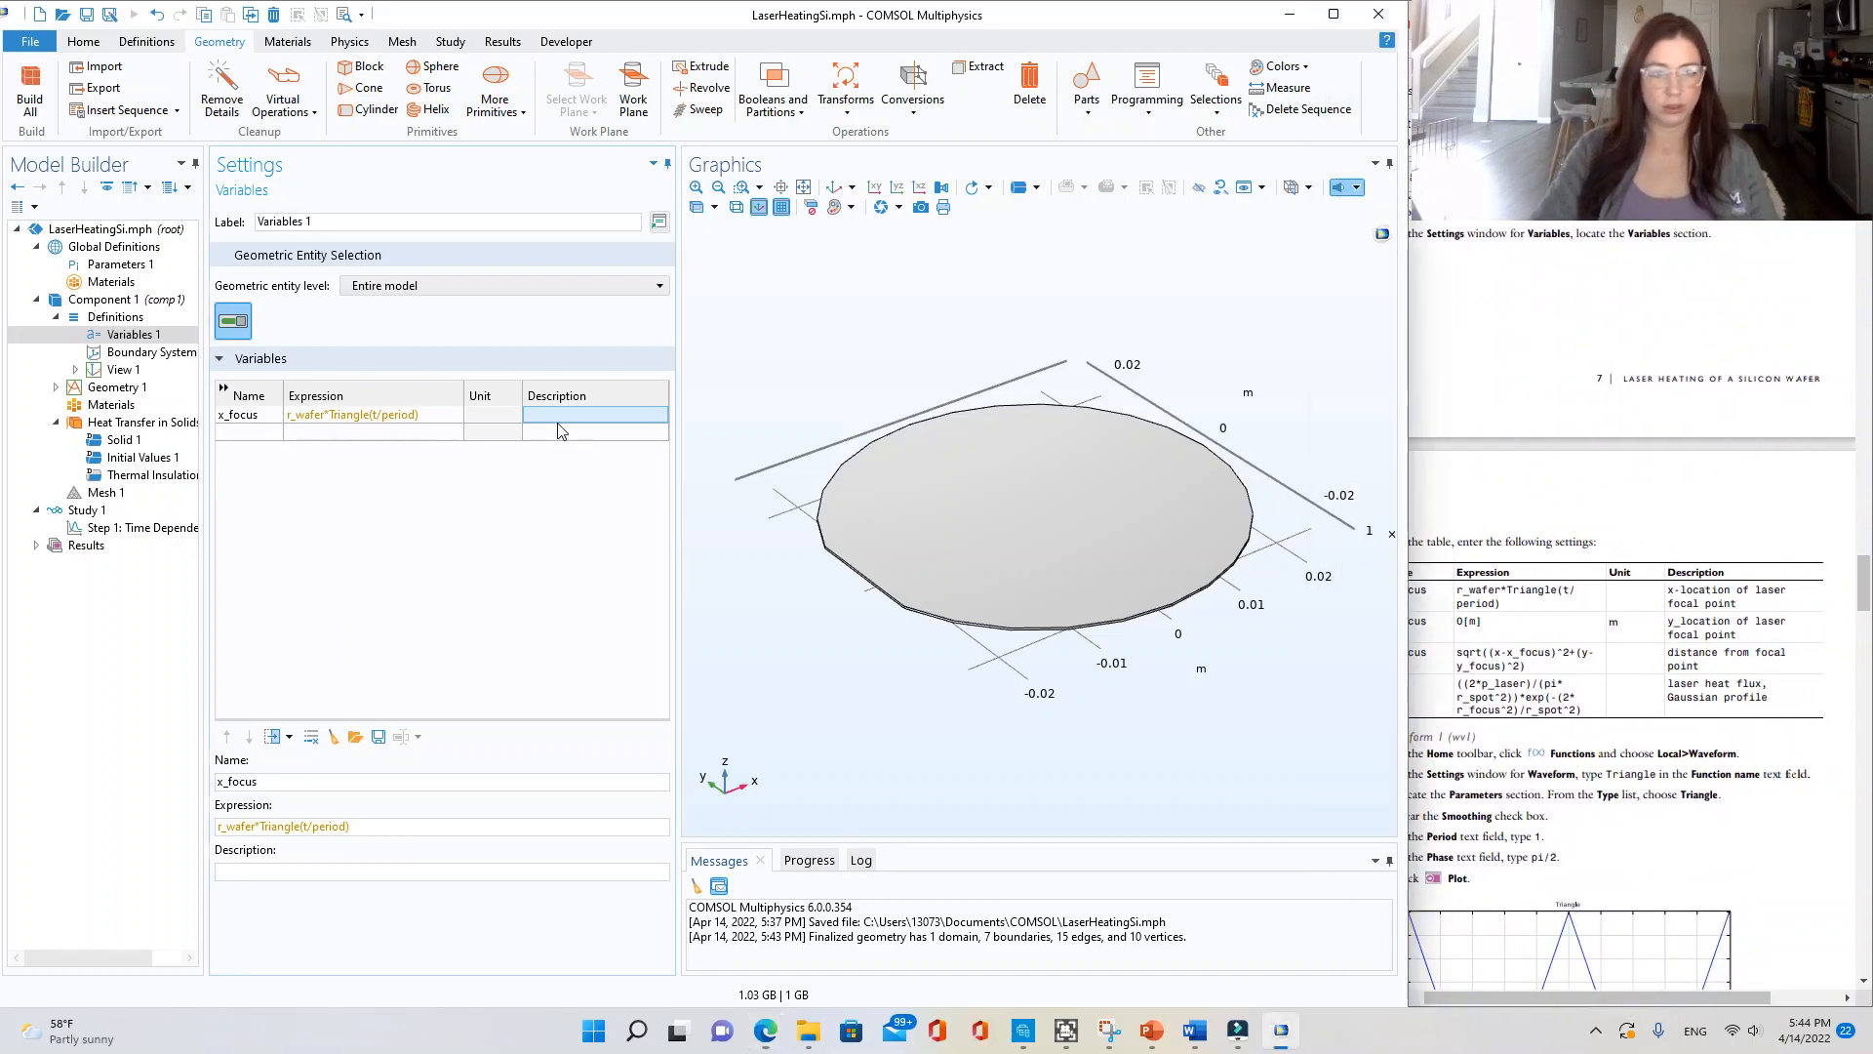
pyautogui.click(560, 416)
pyautogui.write('x')
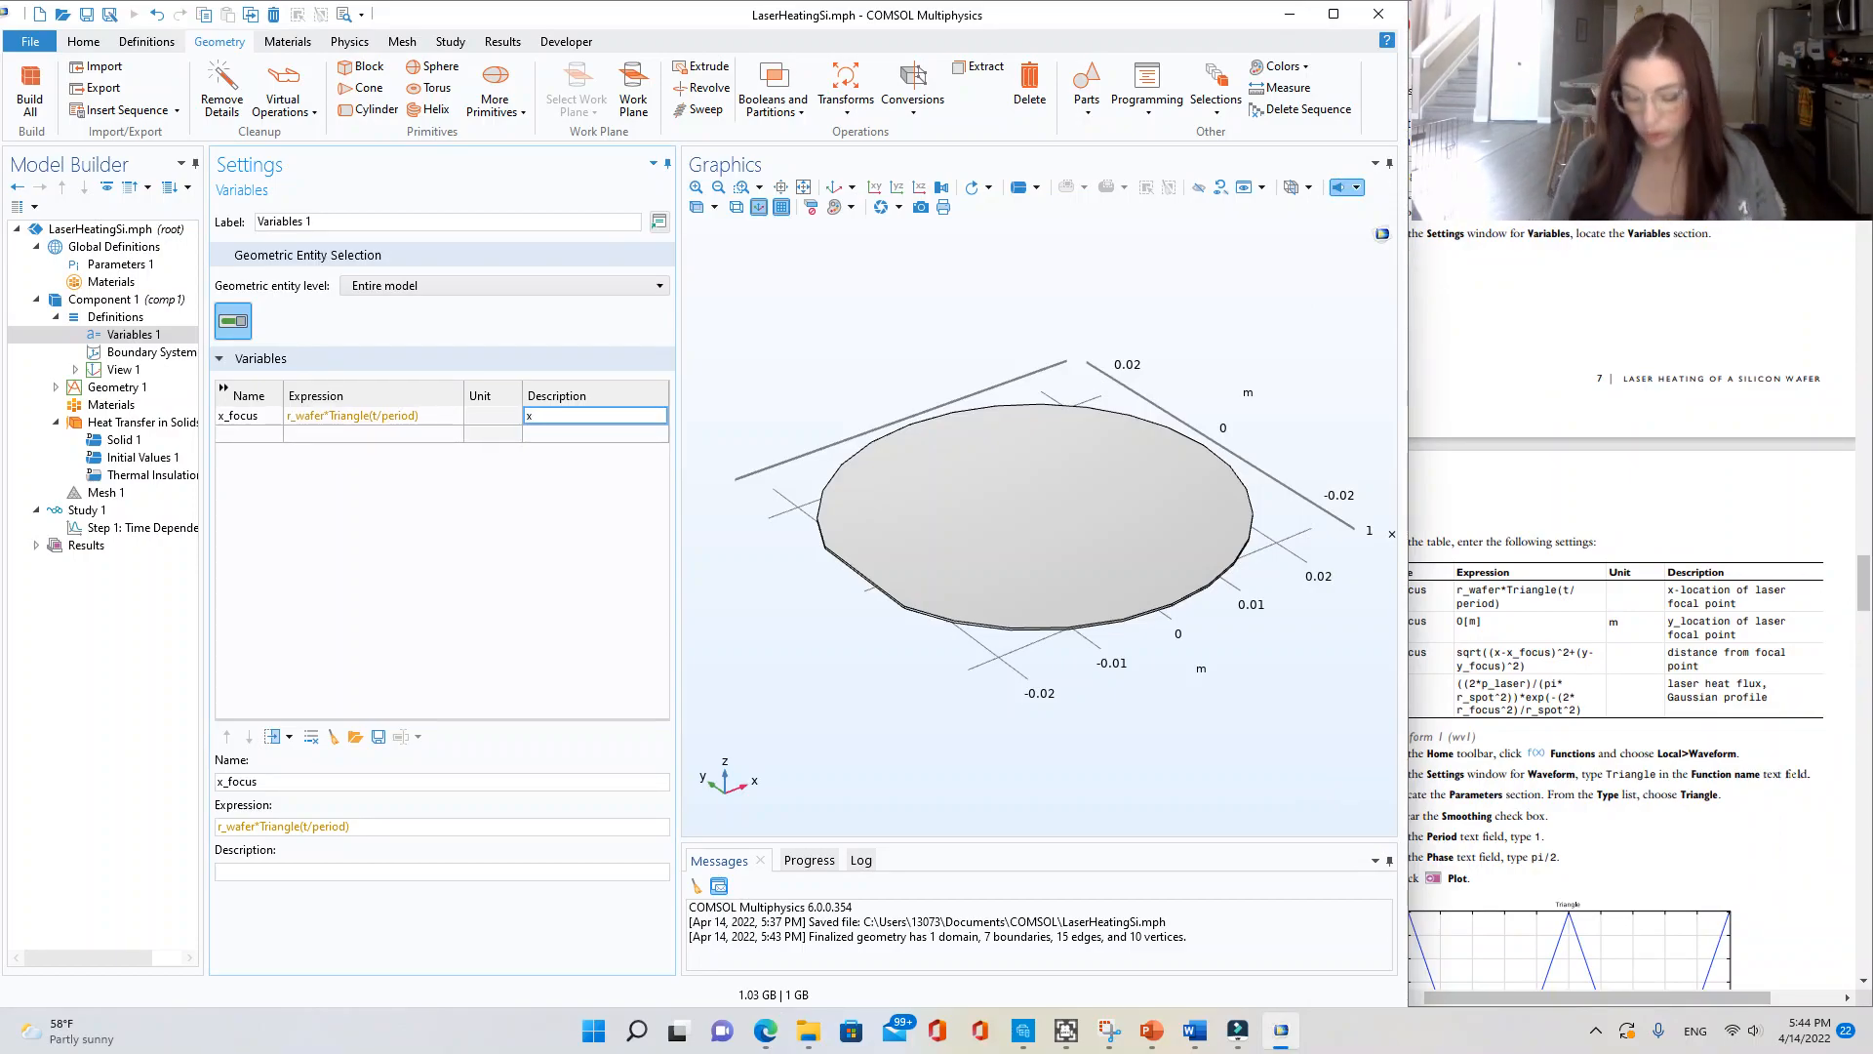
pyautogui.write('-locat')
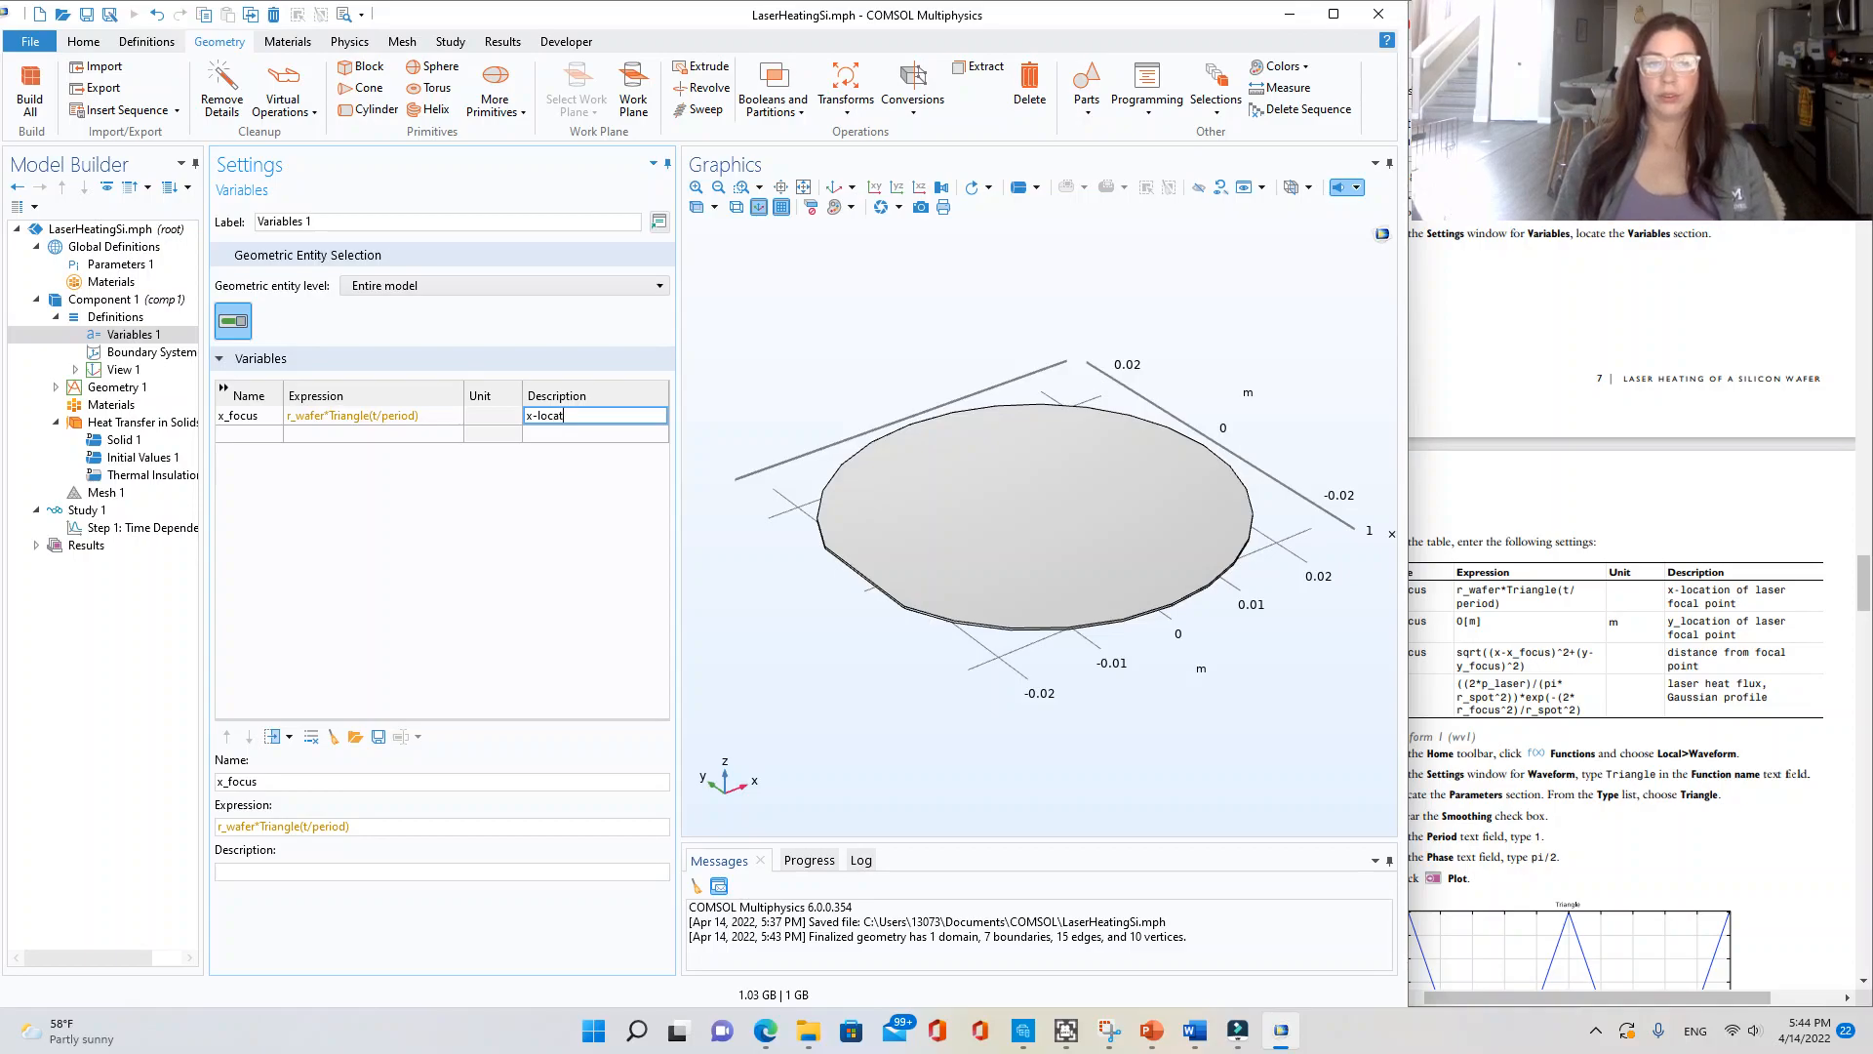
pyautogui.write('ion of laser foc')
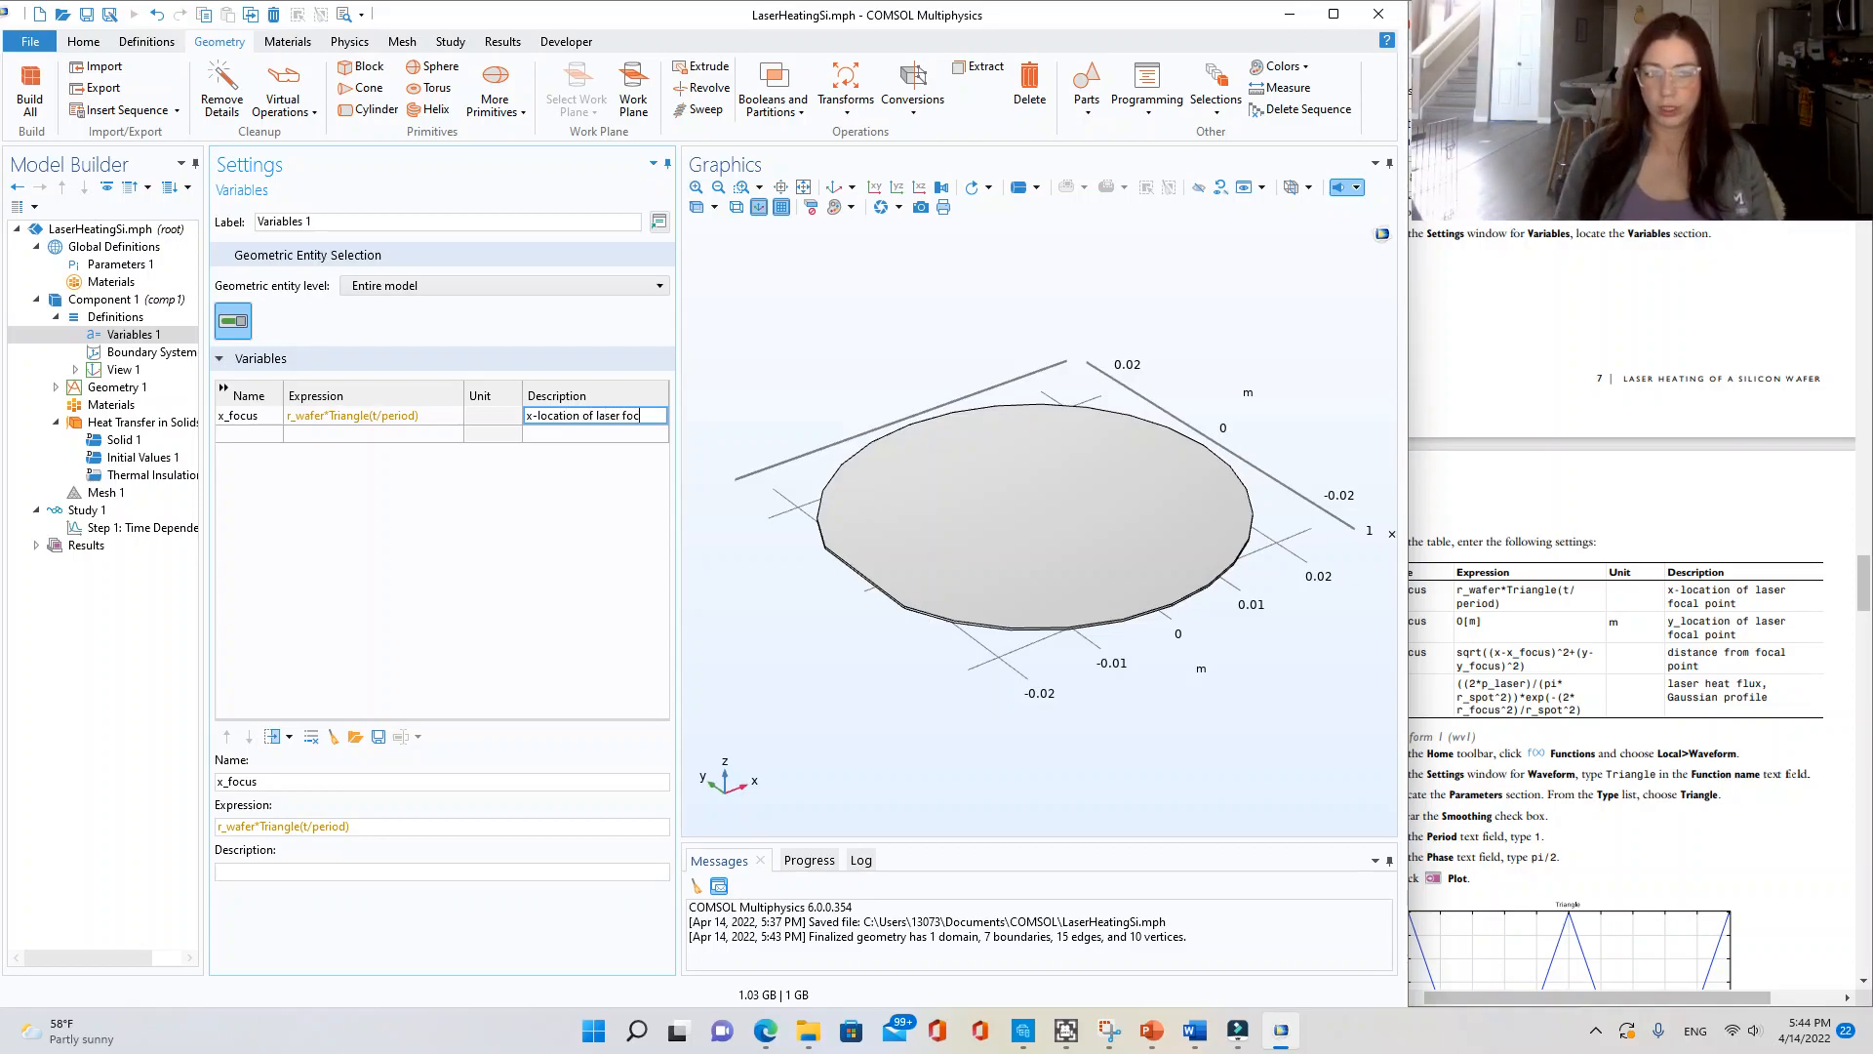
pyautogui.write('al point')
pyautogui.press('Return')
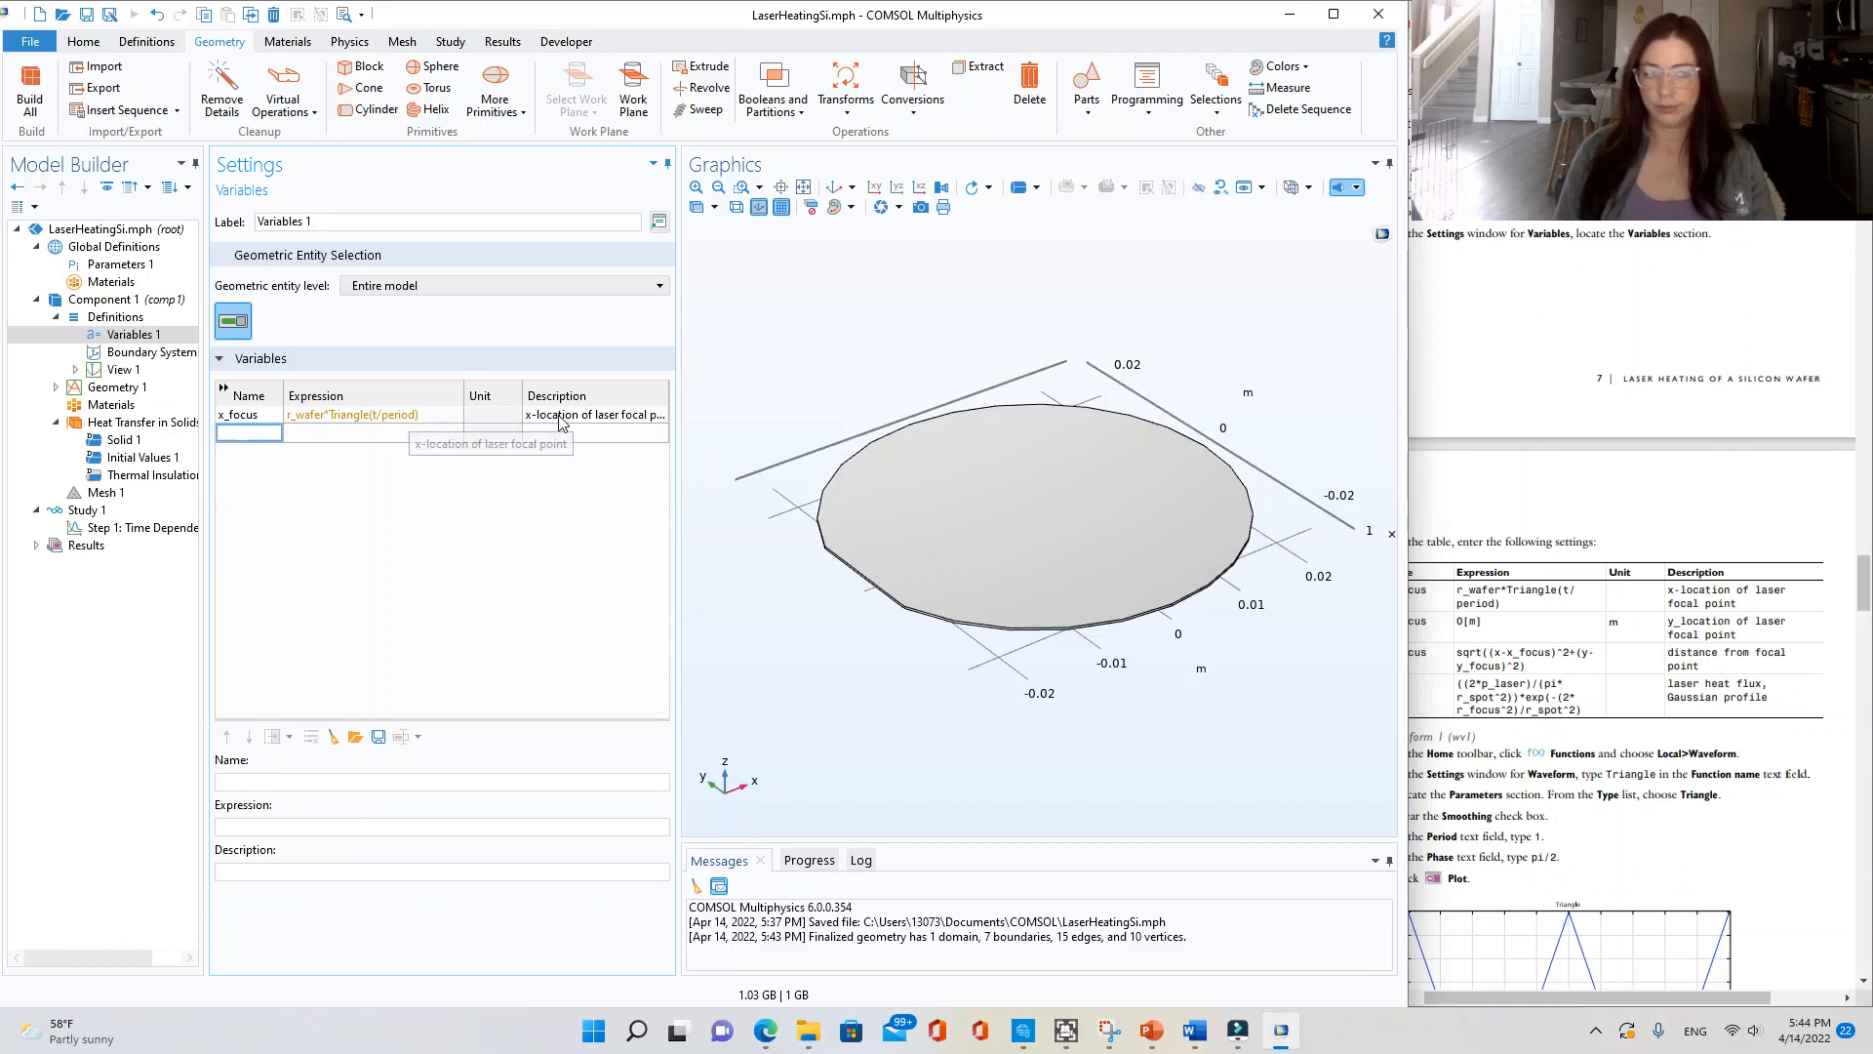
pyautogui.moveTo(1708, 1005); pyautogui.dragTo(1661, 1010)
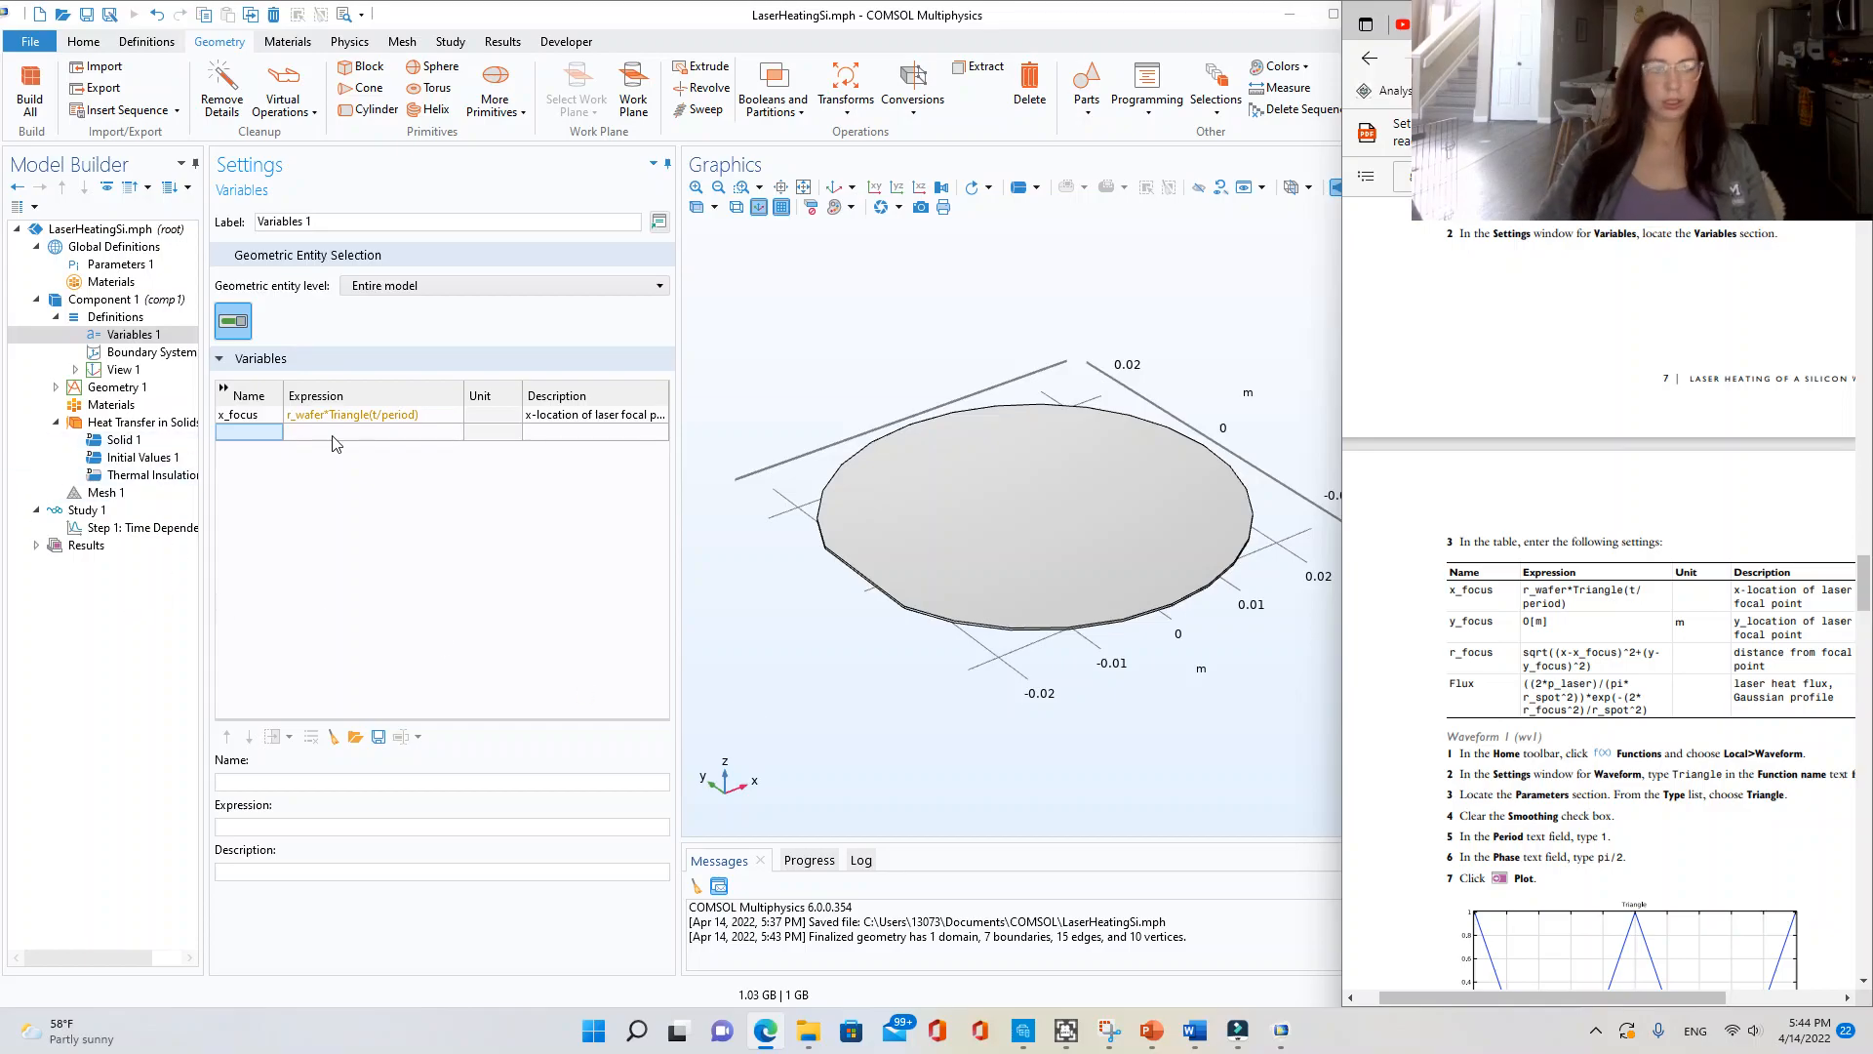
# - Add a y_focus variable with expression 0[m]
pyautogui.click(274, 438)
pyautogui.write('y_')
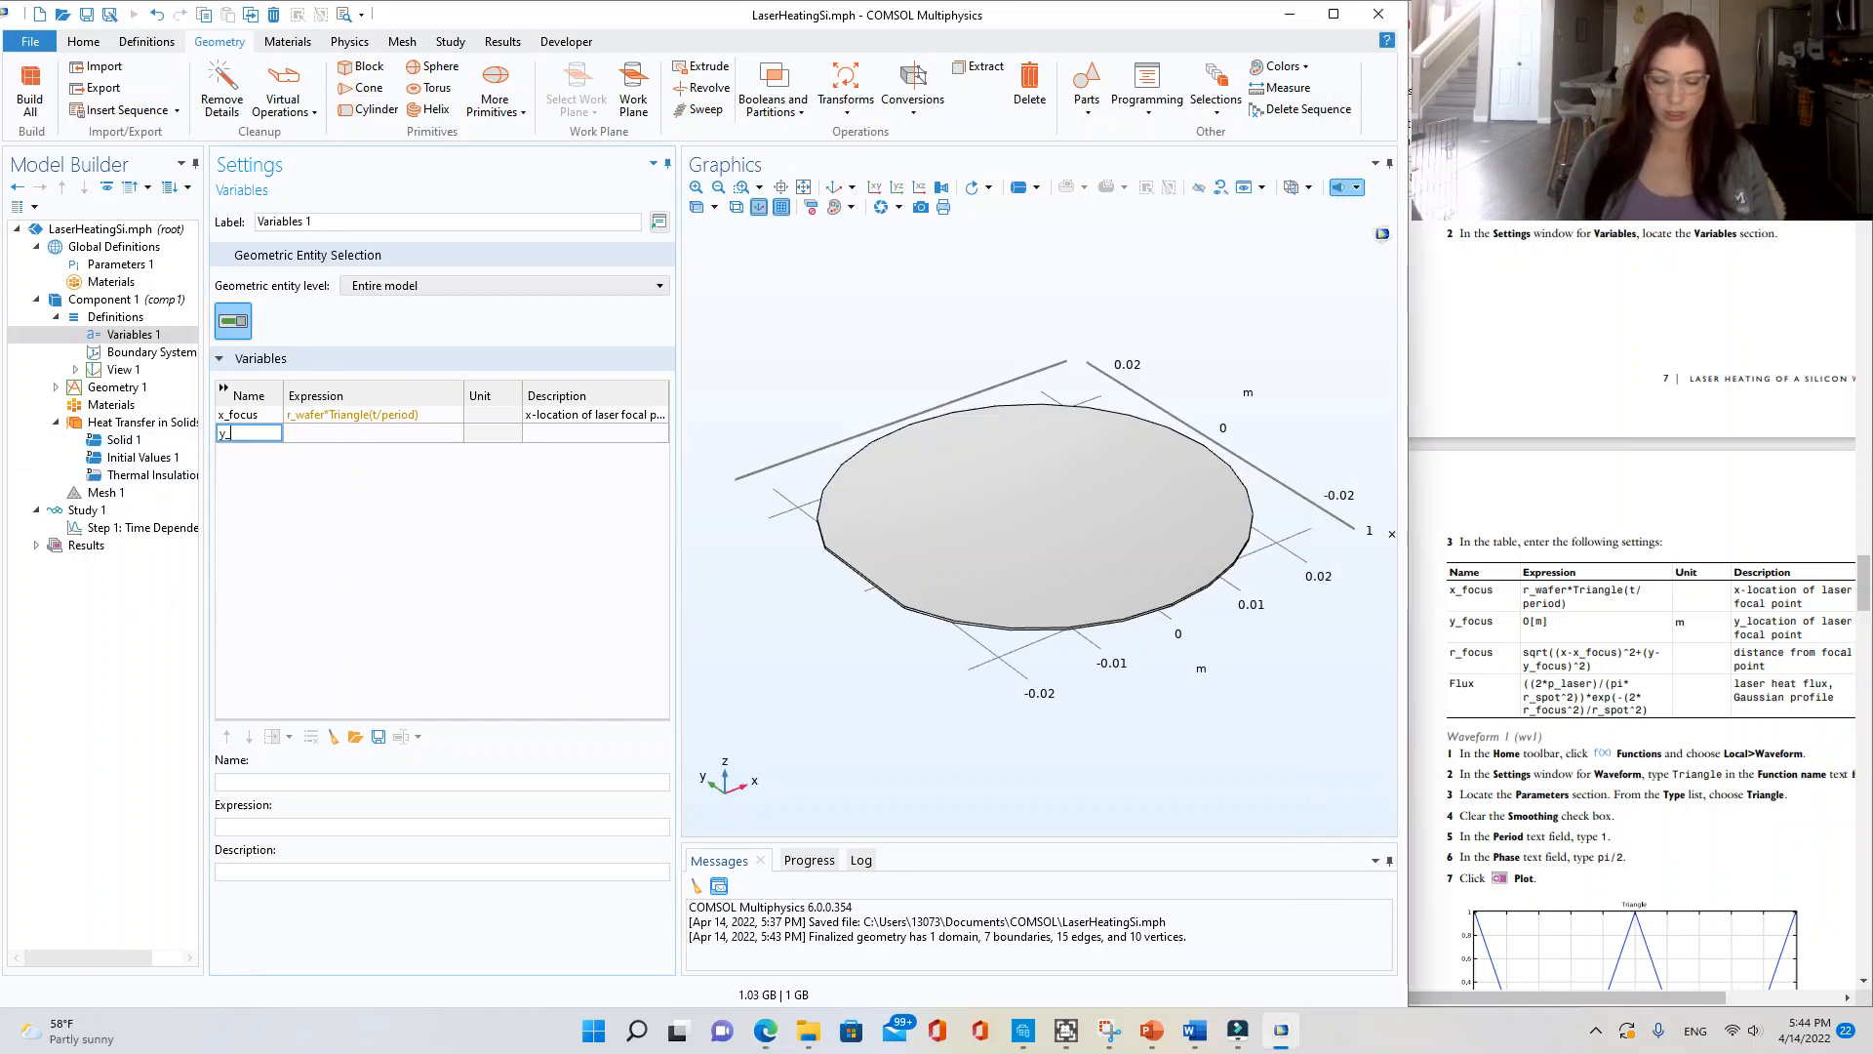
pyautogui.write('focus')
pyautogui.press('Tab')
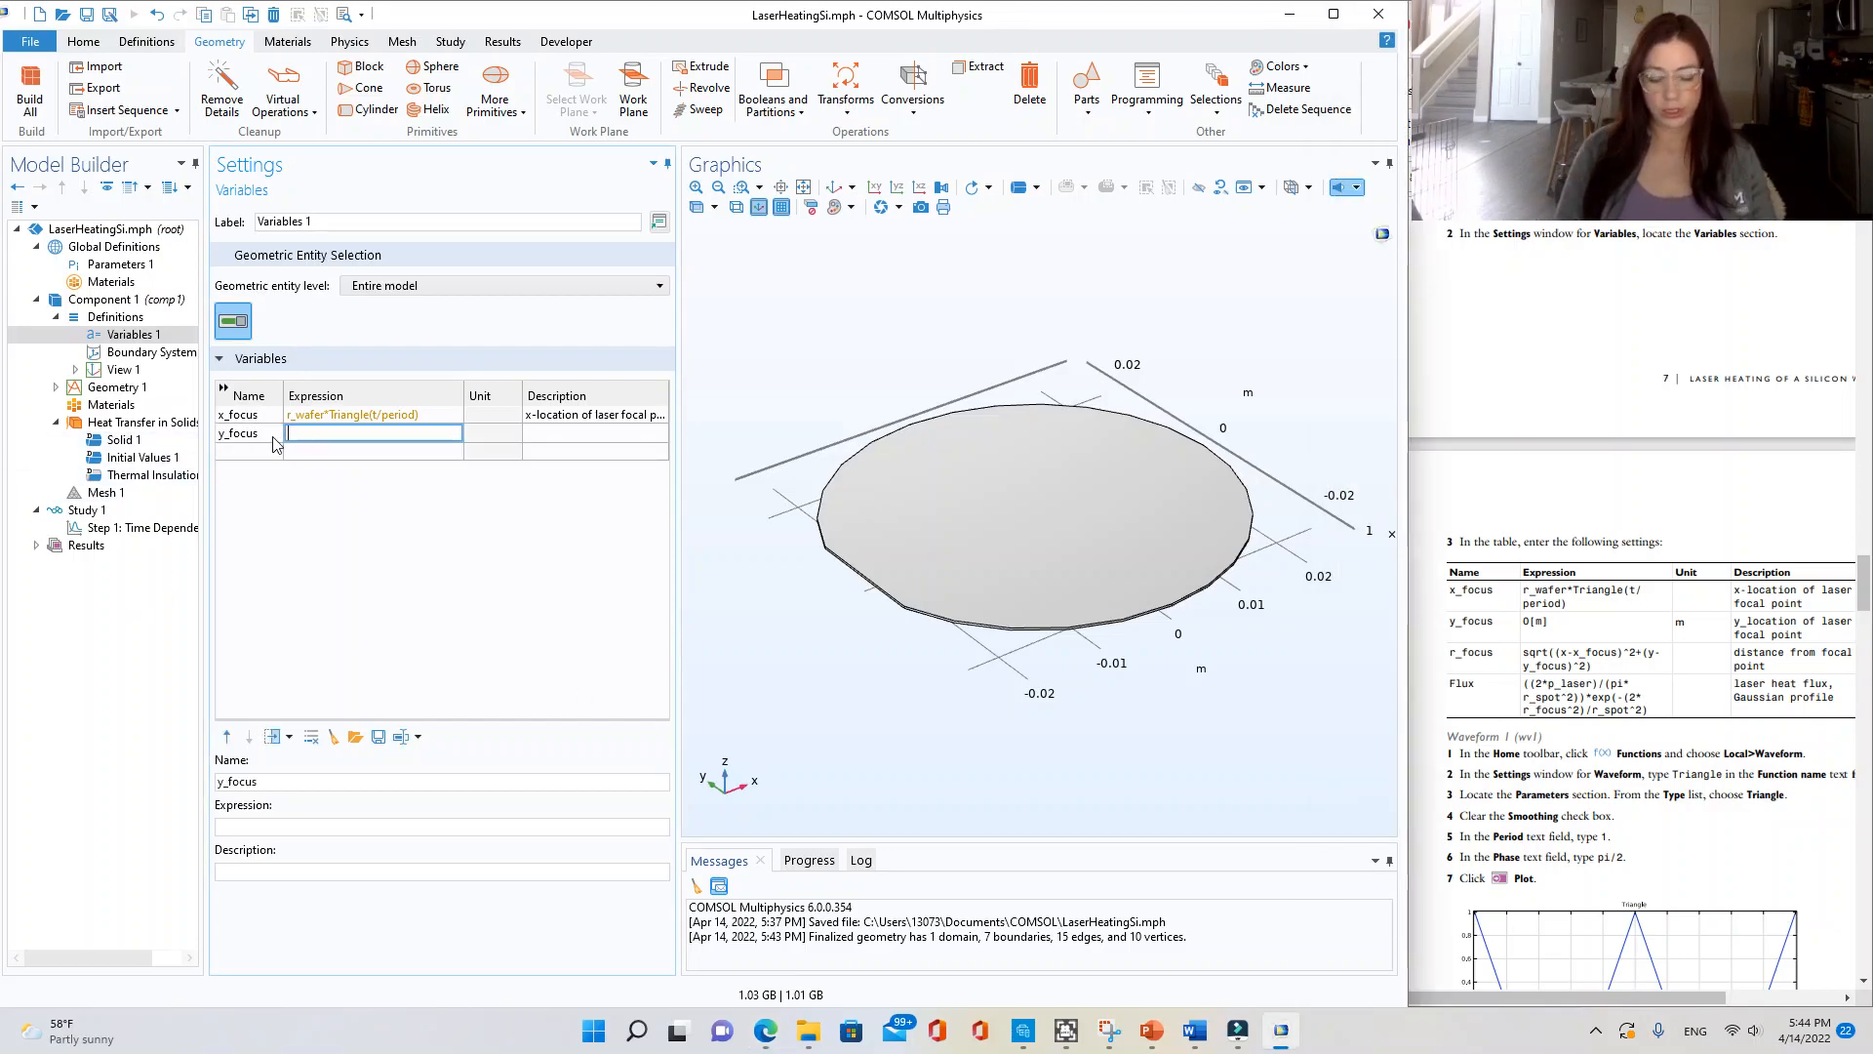
pyautogui.write('0[m')
pyautogui.press('Tab')
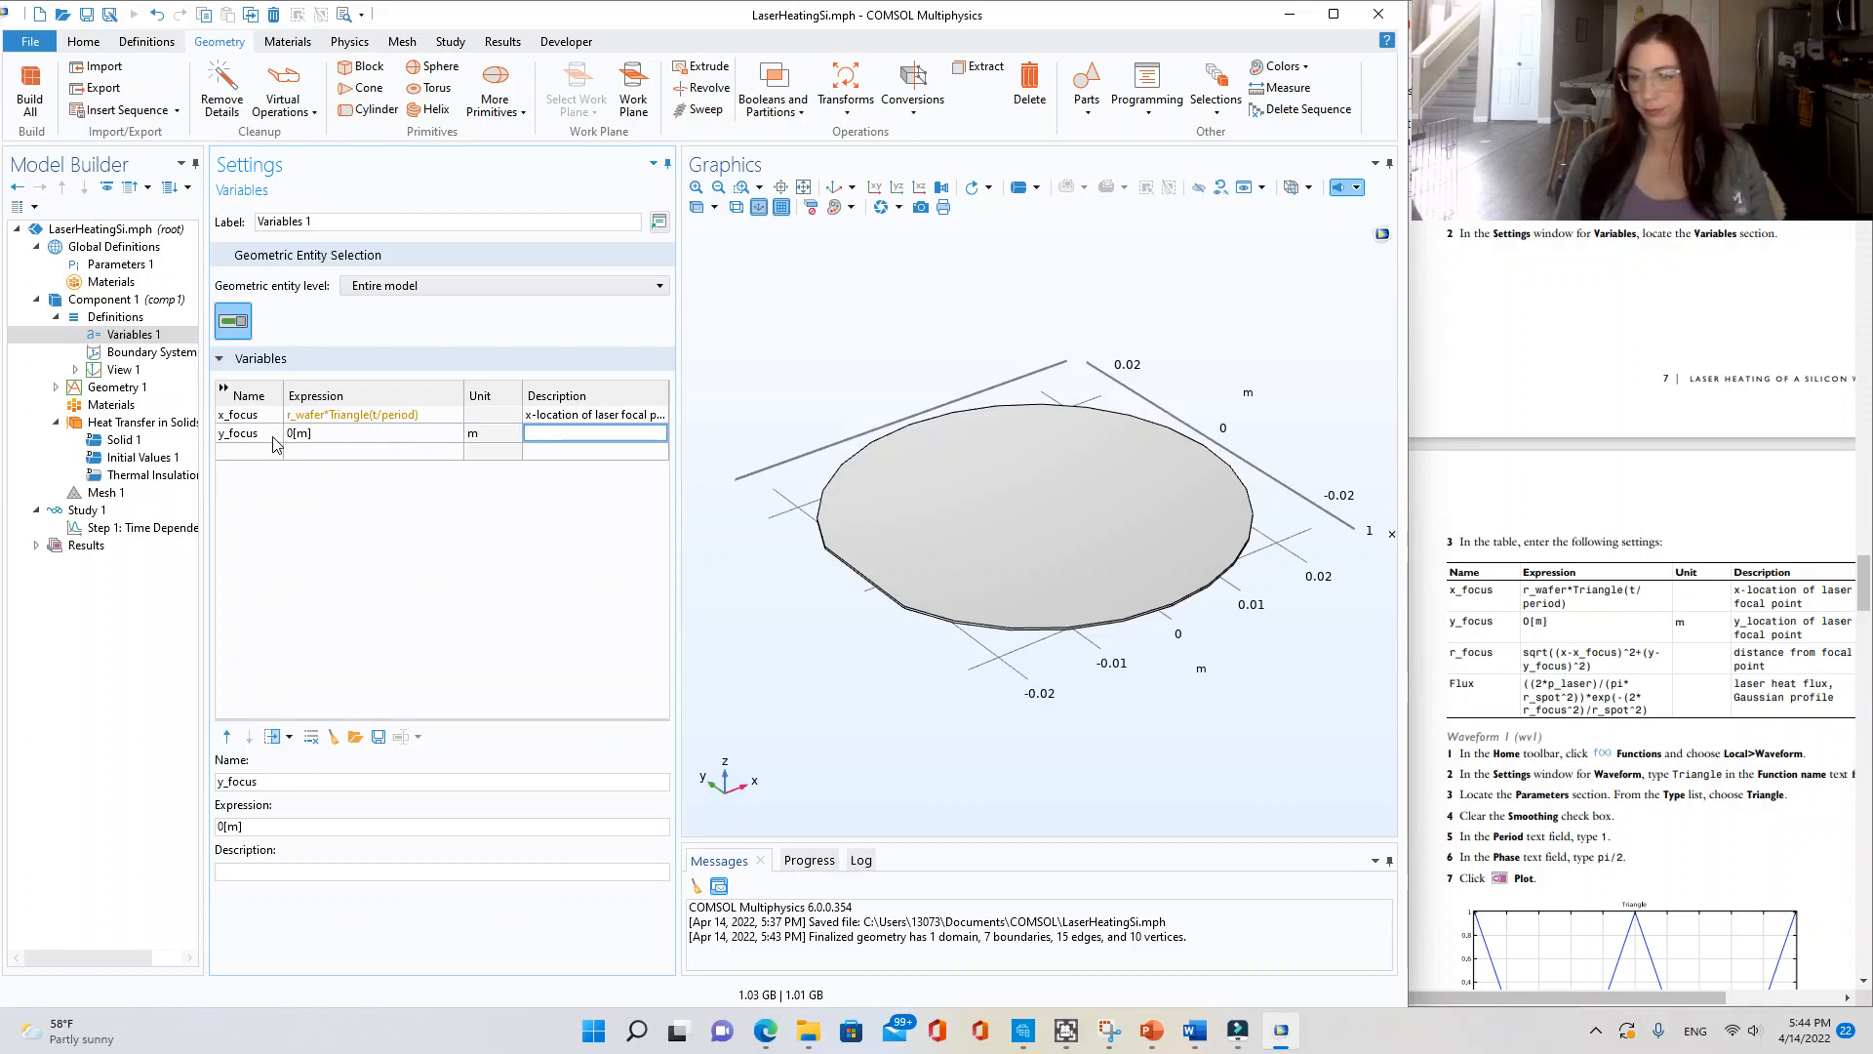
# - Describe y_focus as 'y-location of laser focal point' and name the next variable r_focus
pyautogui.write('y')
pyautogui.click(589, 418)
pyautogui.click(587, 418)
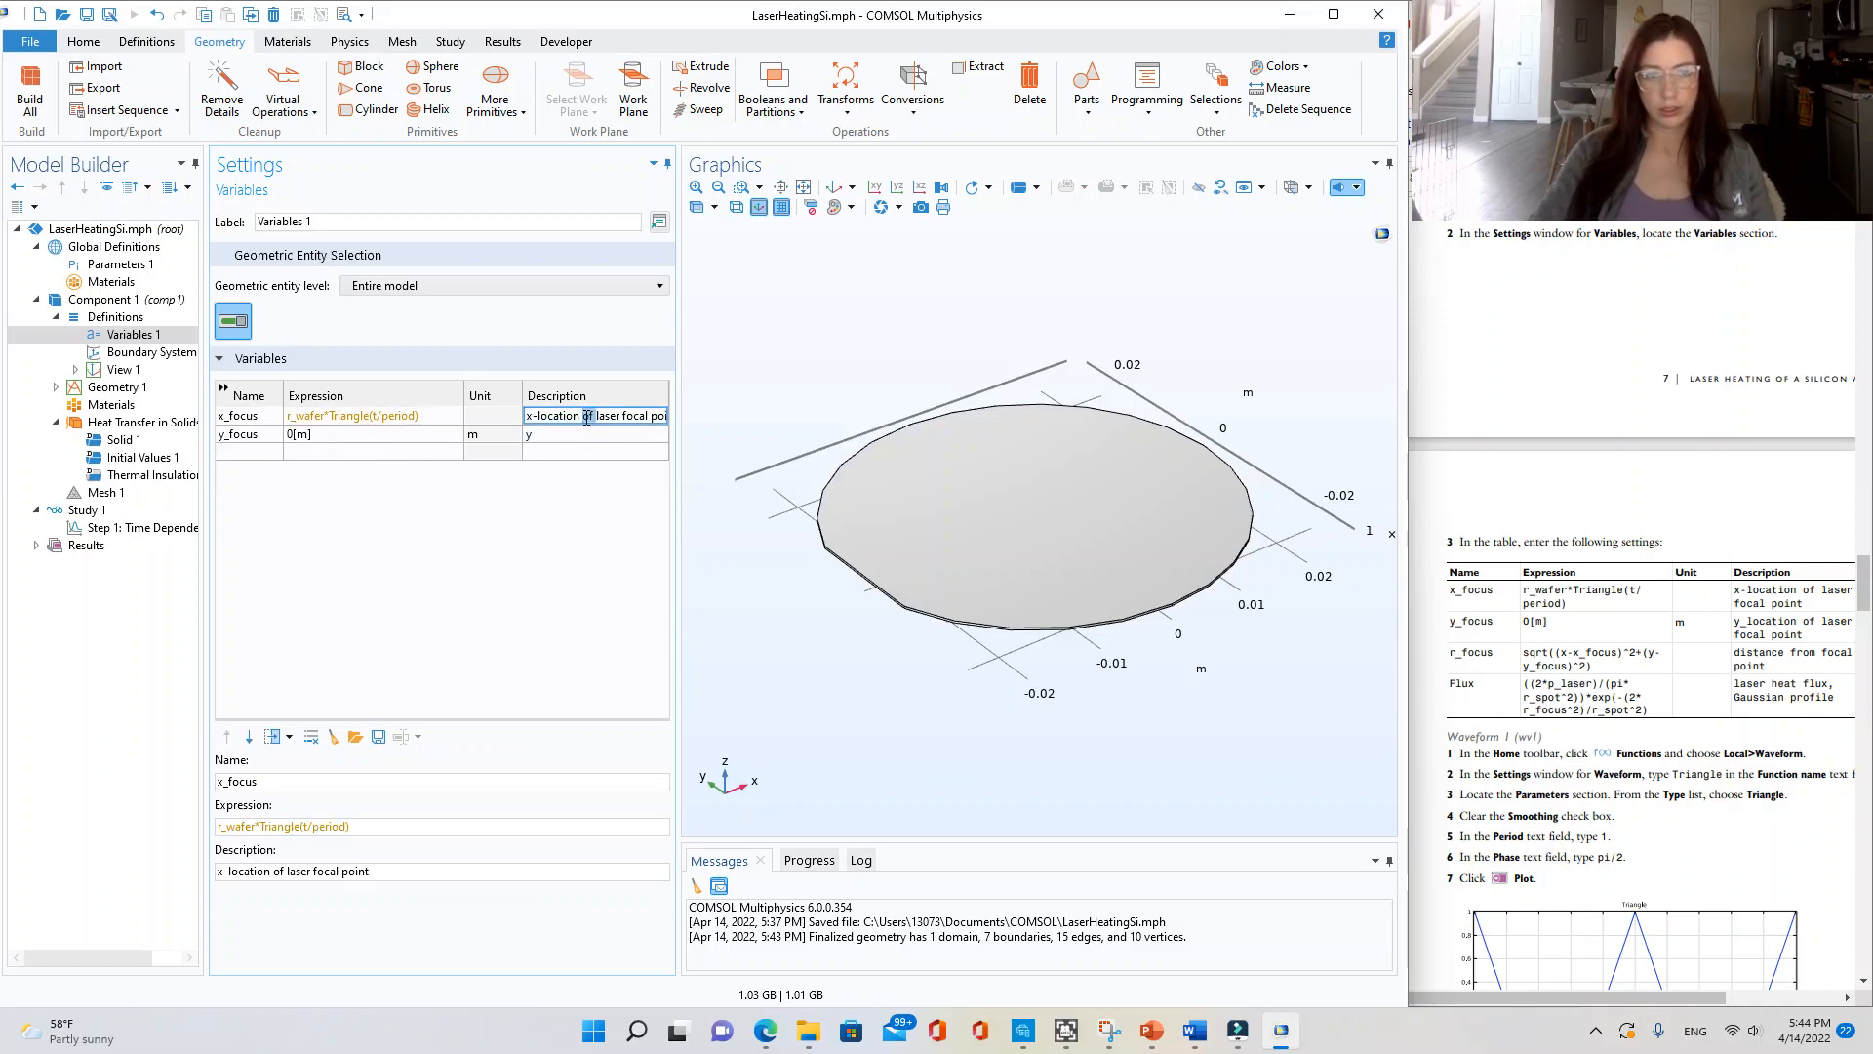
pyautogui.hotkey('ctrl', 'a')
pyautogui.hotkey('ctrl', 'c')
pyautogui.click(540, 436)
pyautogui.hotkey('ctrl', 'v')
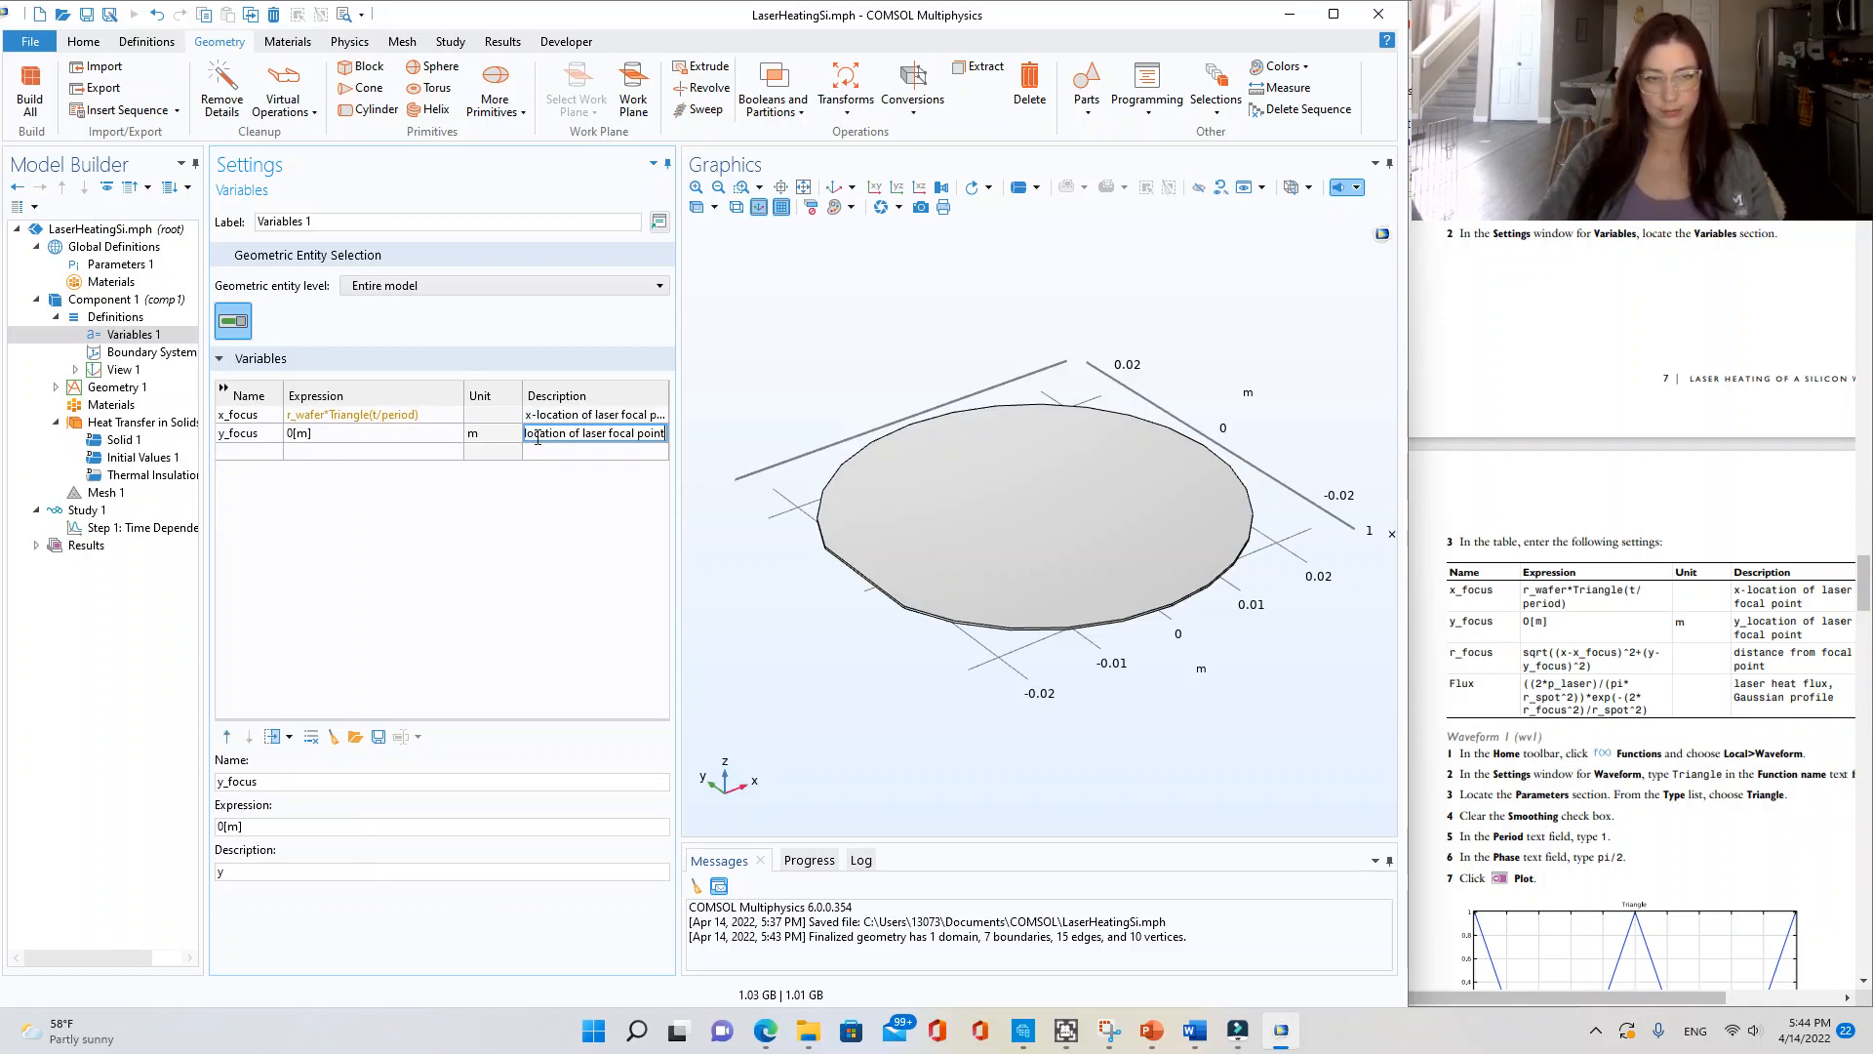
pyautogui.click(540, 454)
pyautogui.click(532, 432)
pyautogui.press('BackSpace')
pyautogui.write('y')
pyautogui.press('Return')
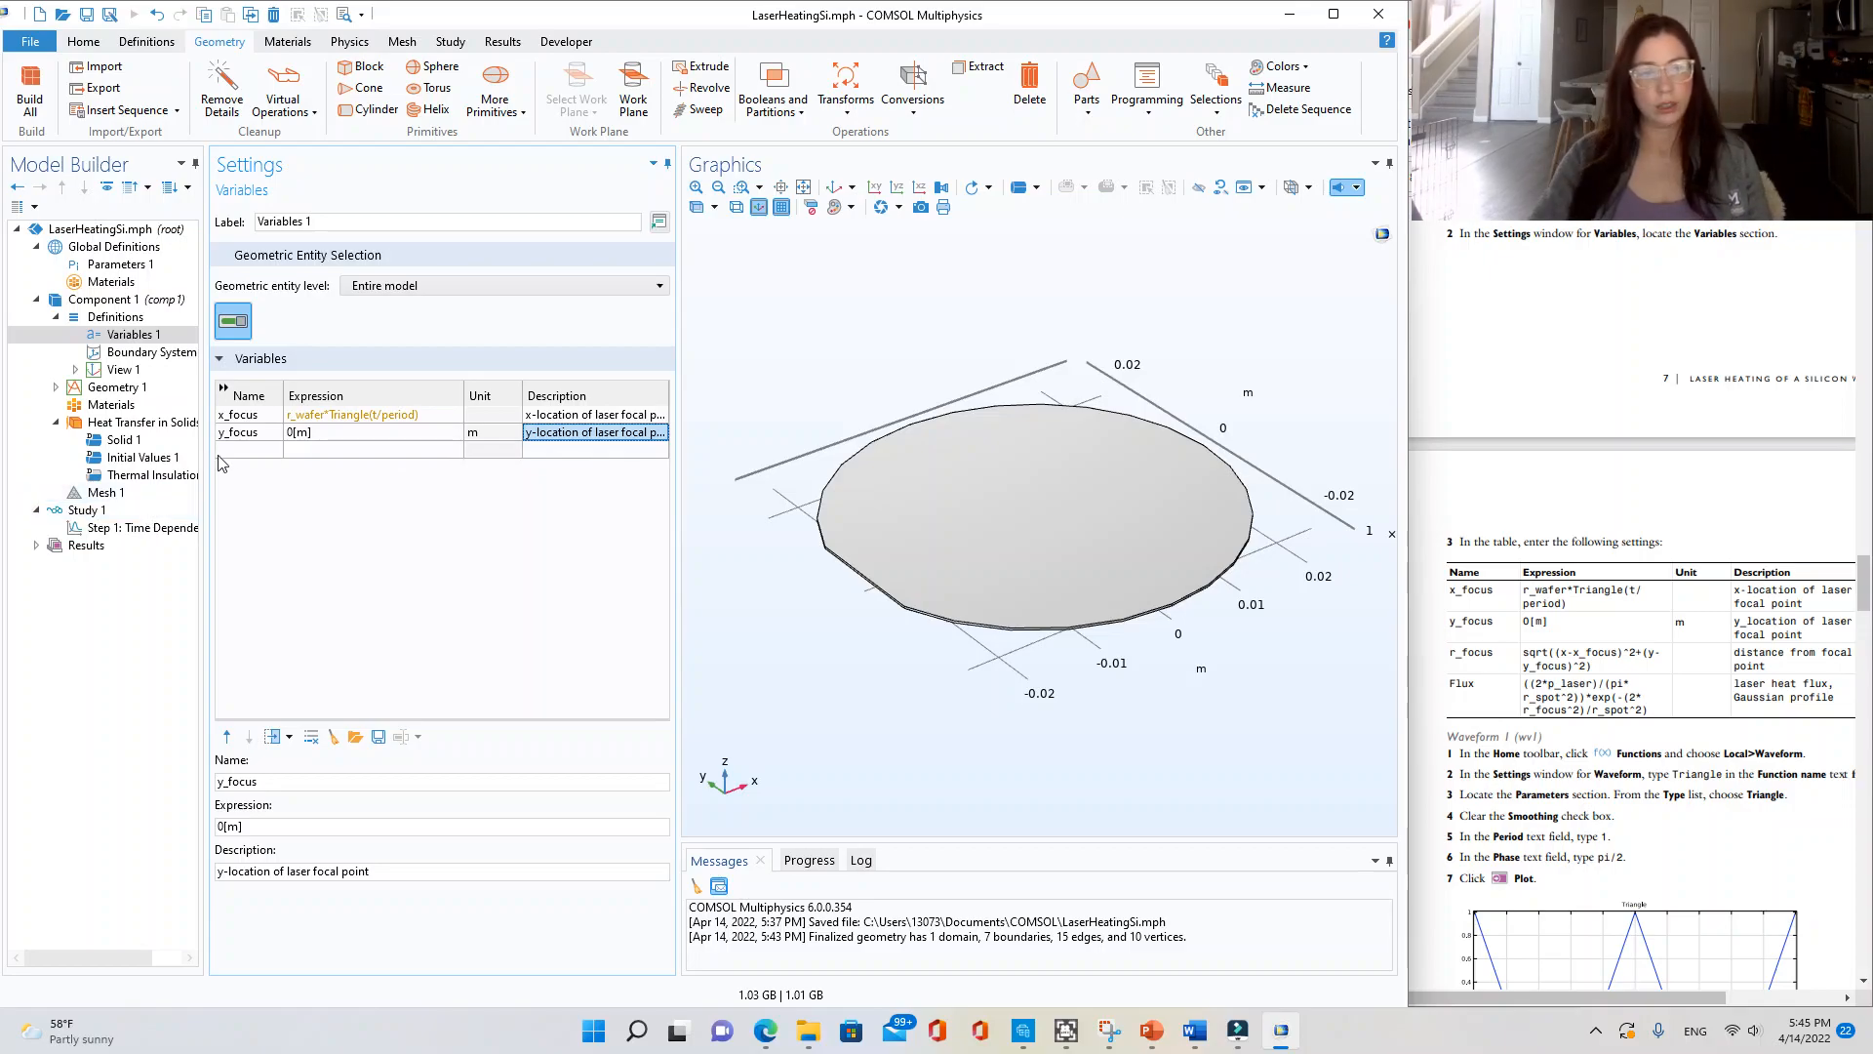
pyautogui.click(249, 451)
pyautogui.write('r_focus')
# - Enter r_focus's expression sqrt((x-x_focus)^2+(y-y_focus)^2)) with a trailing *exp(-(2*r_focus^2/r_spot^2))
pyautogui.press('Tab')
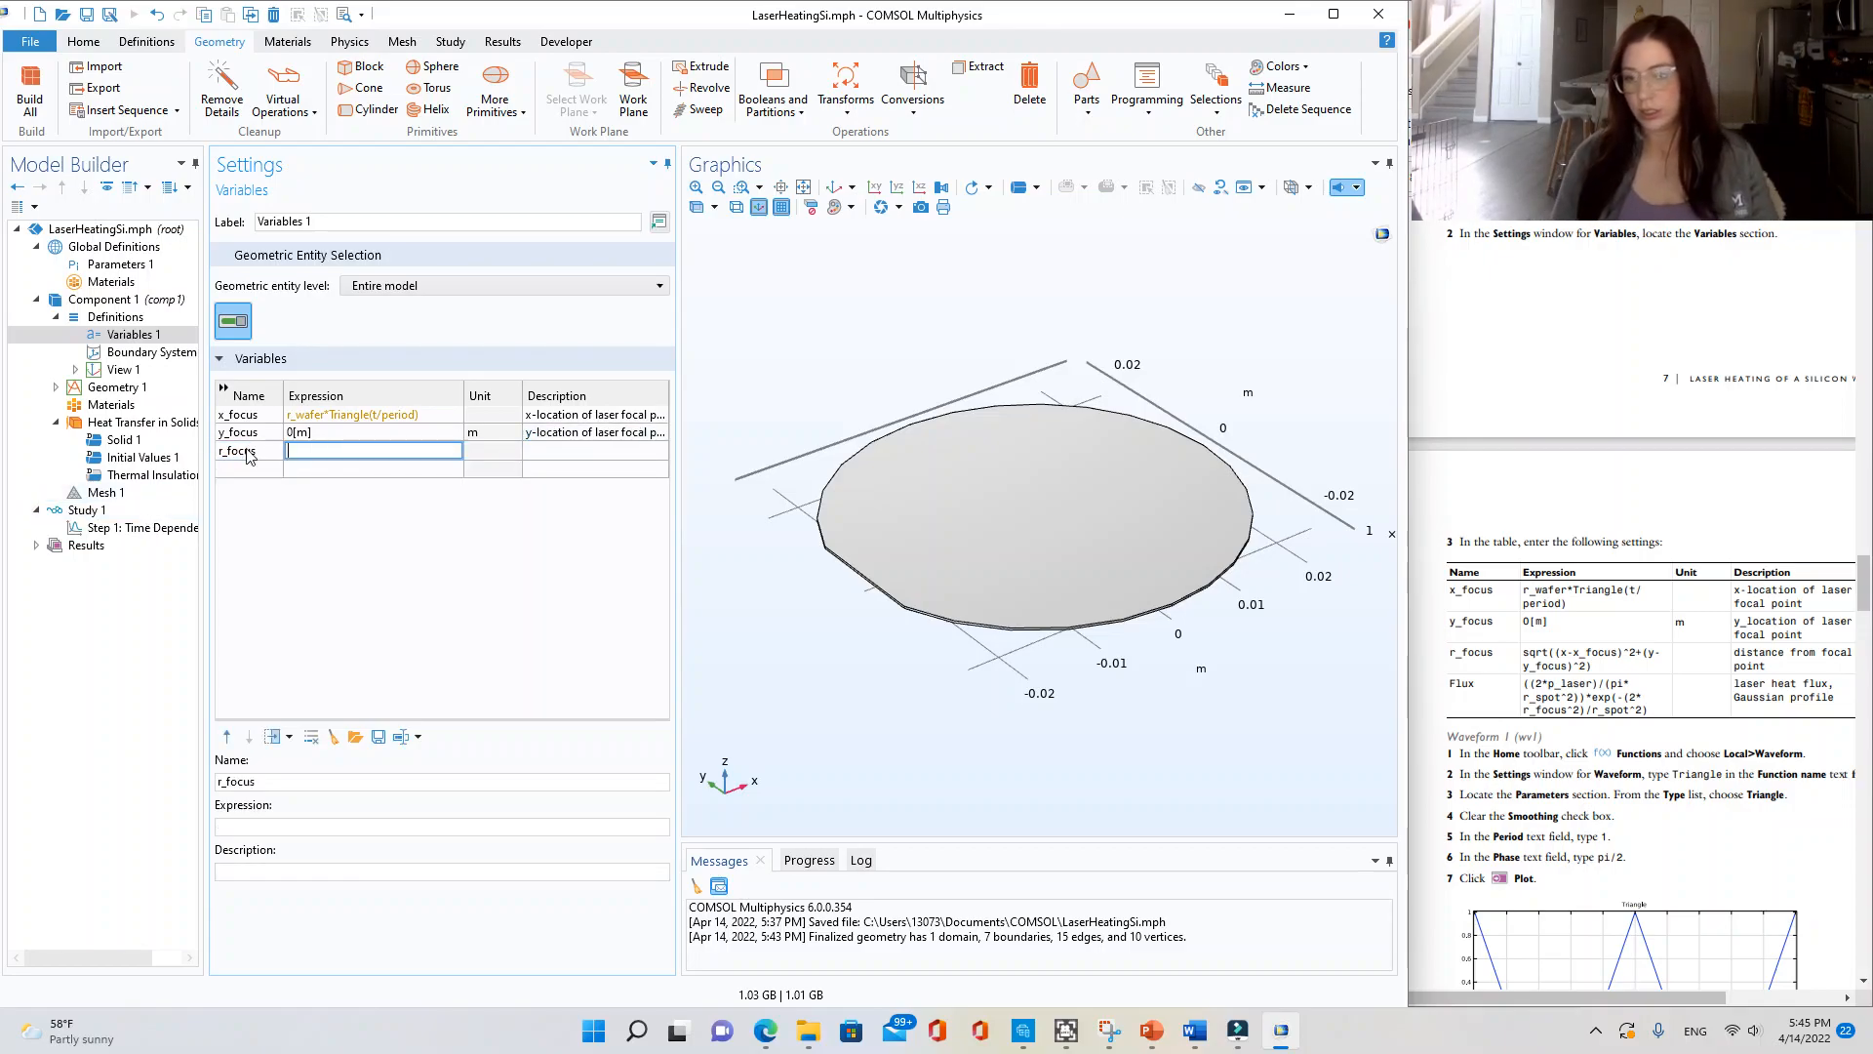
pyautogui.write('sq')
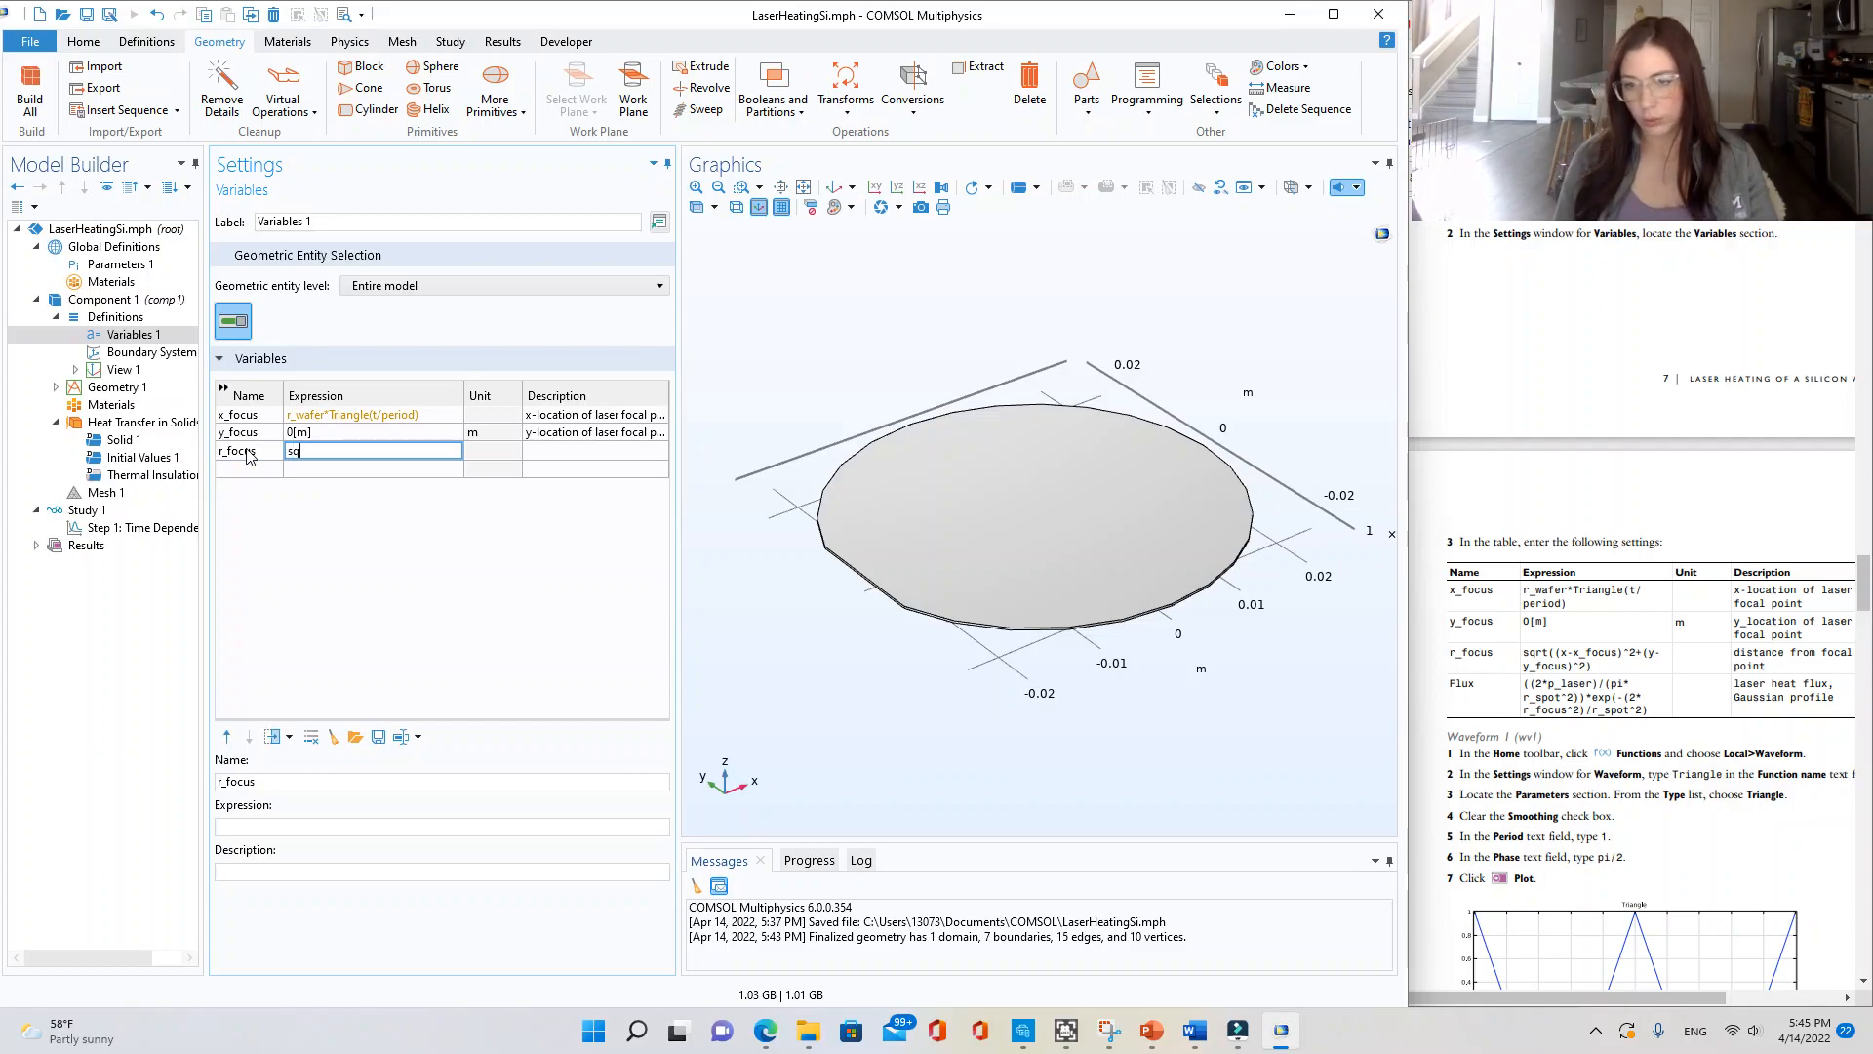
pyautogui.write('rt((x-x_focu')
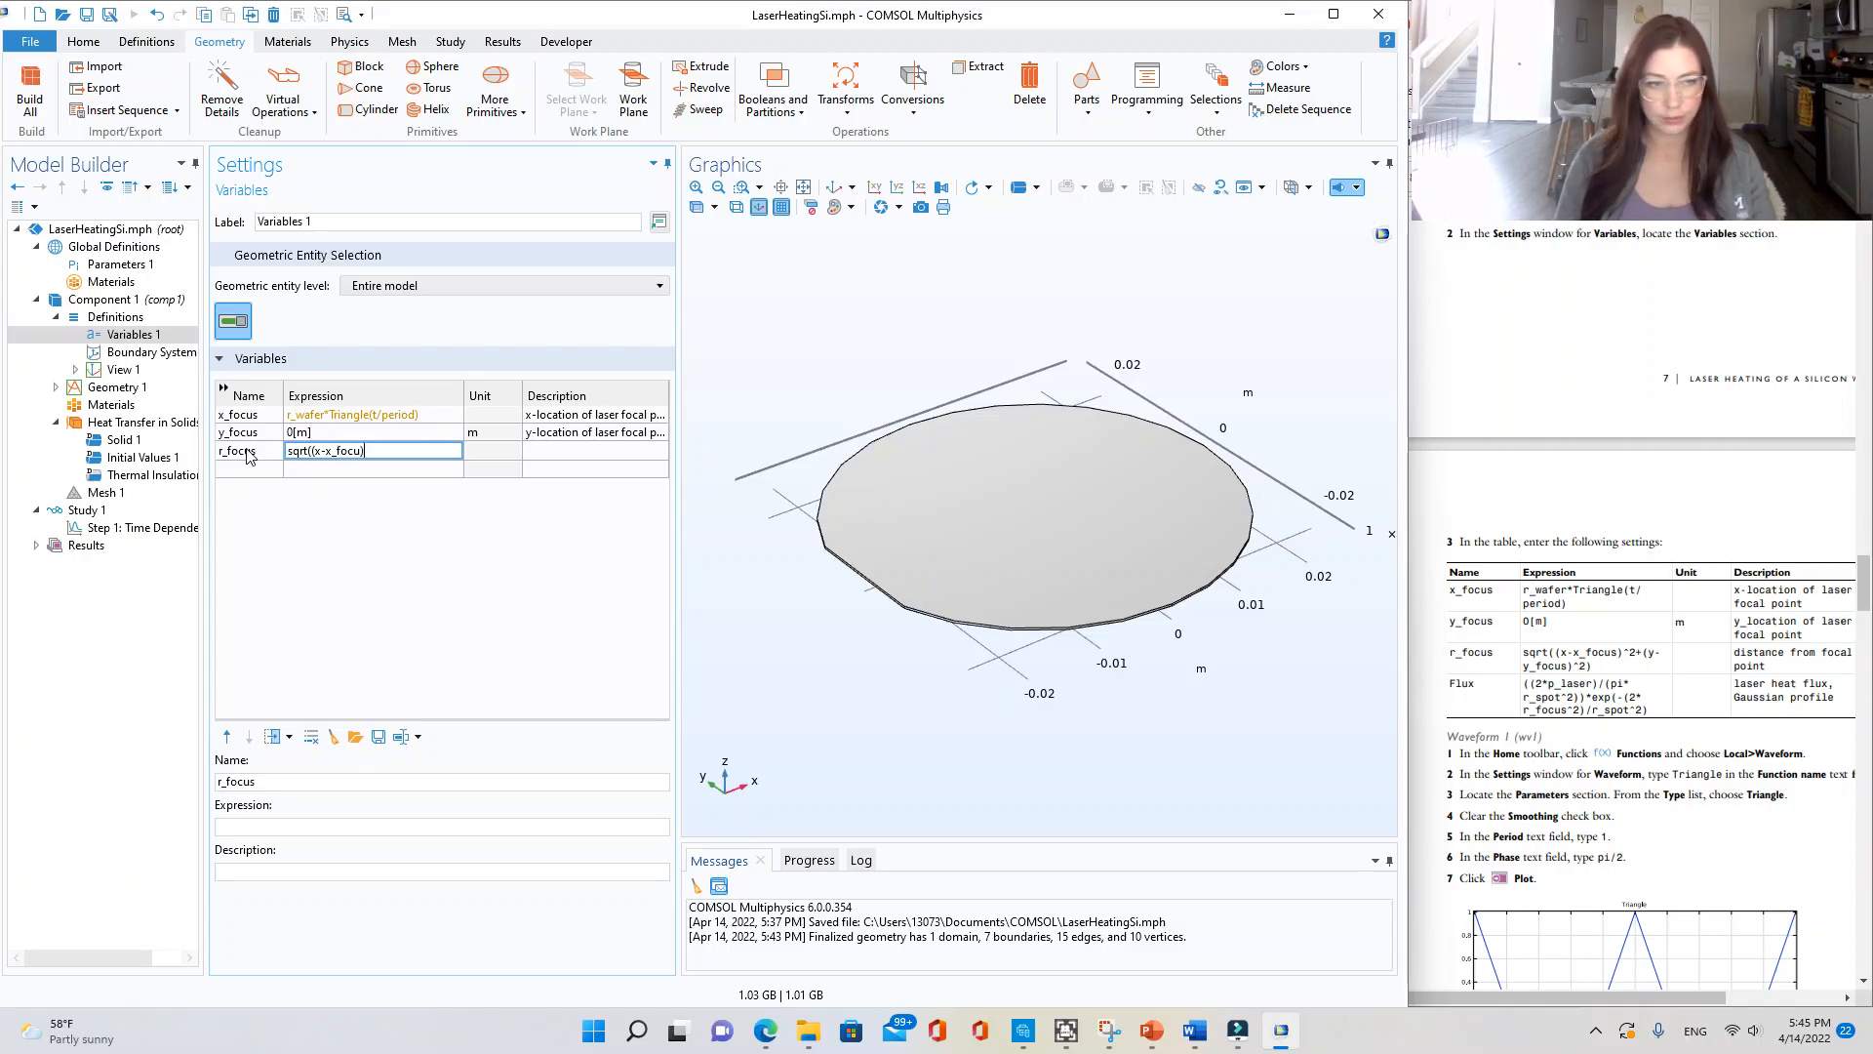
pyautogui.write('s)')
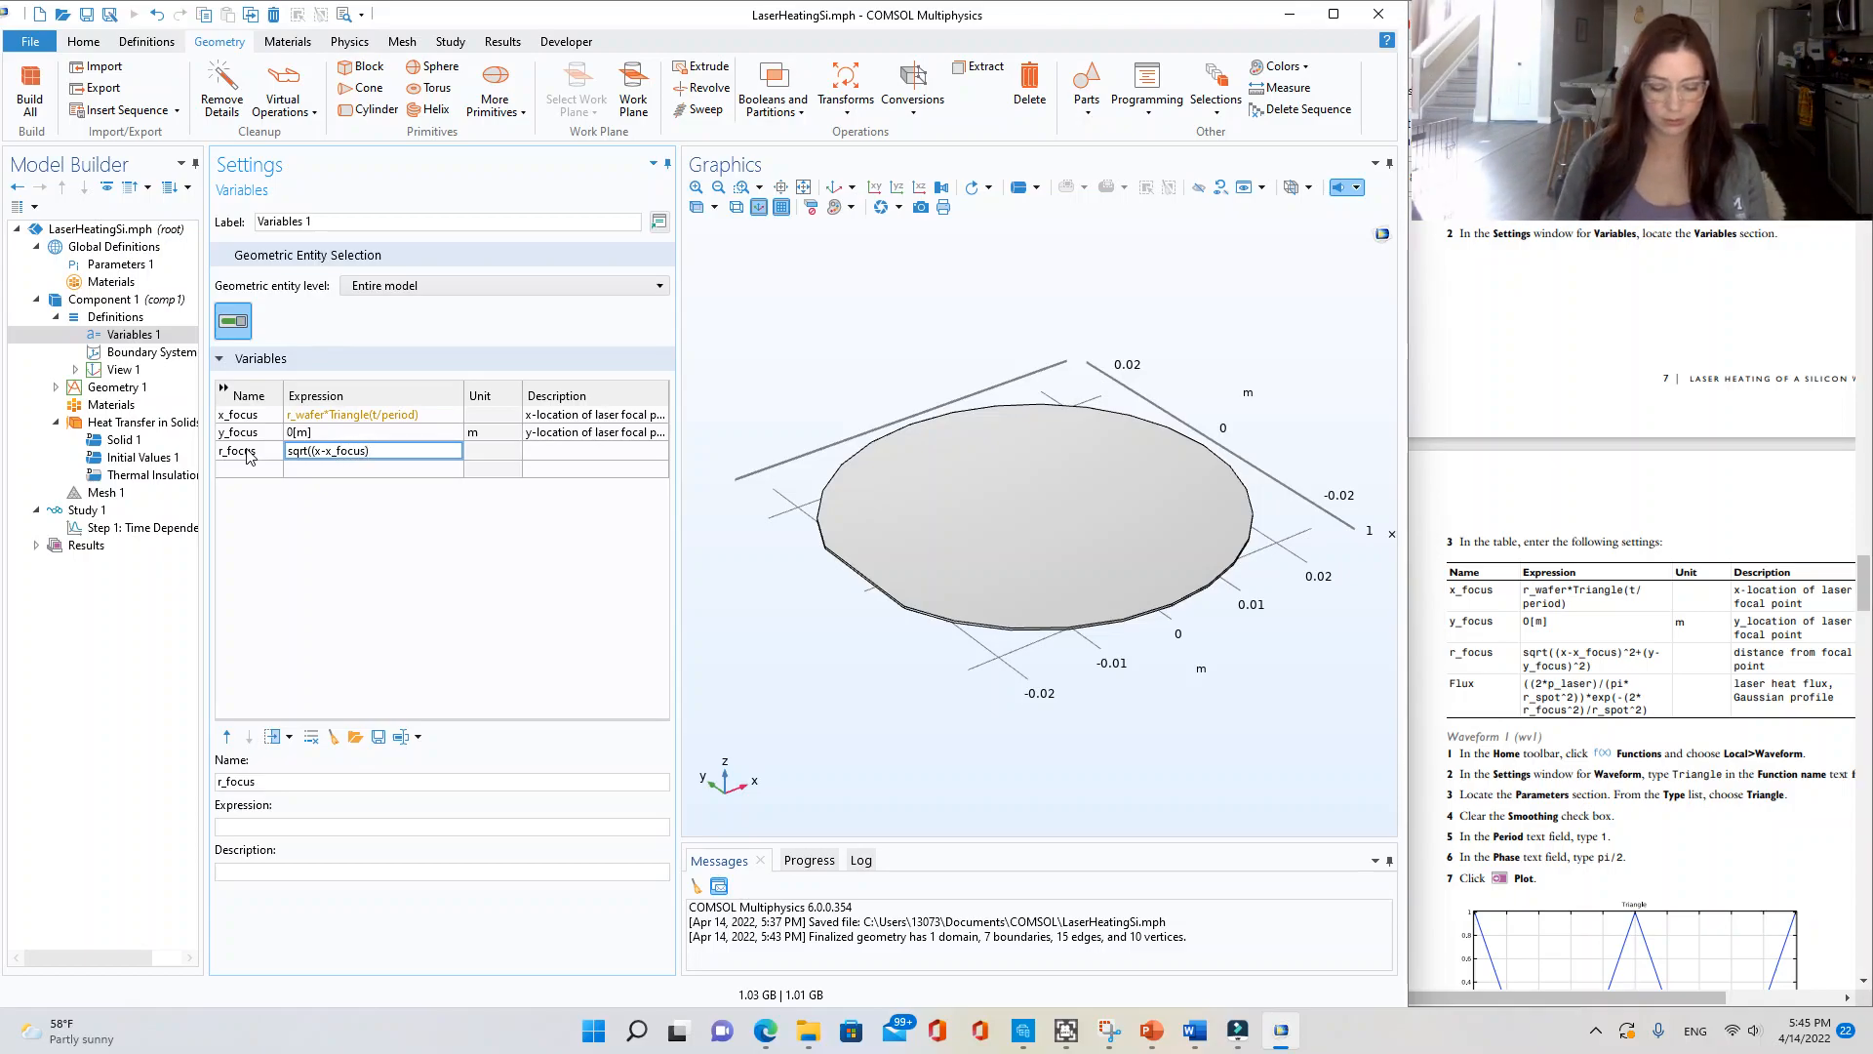
pyautogui.write('^2')
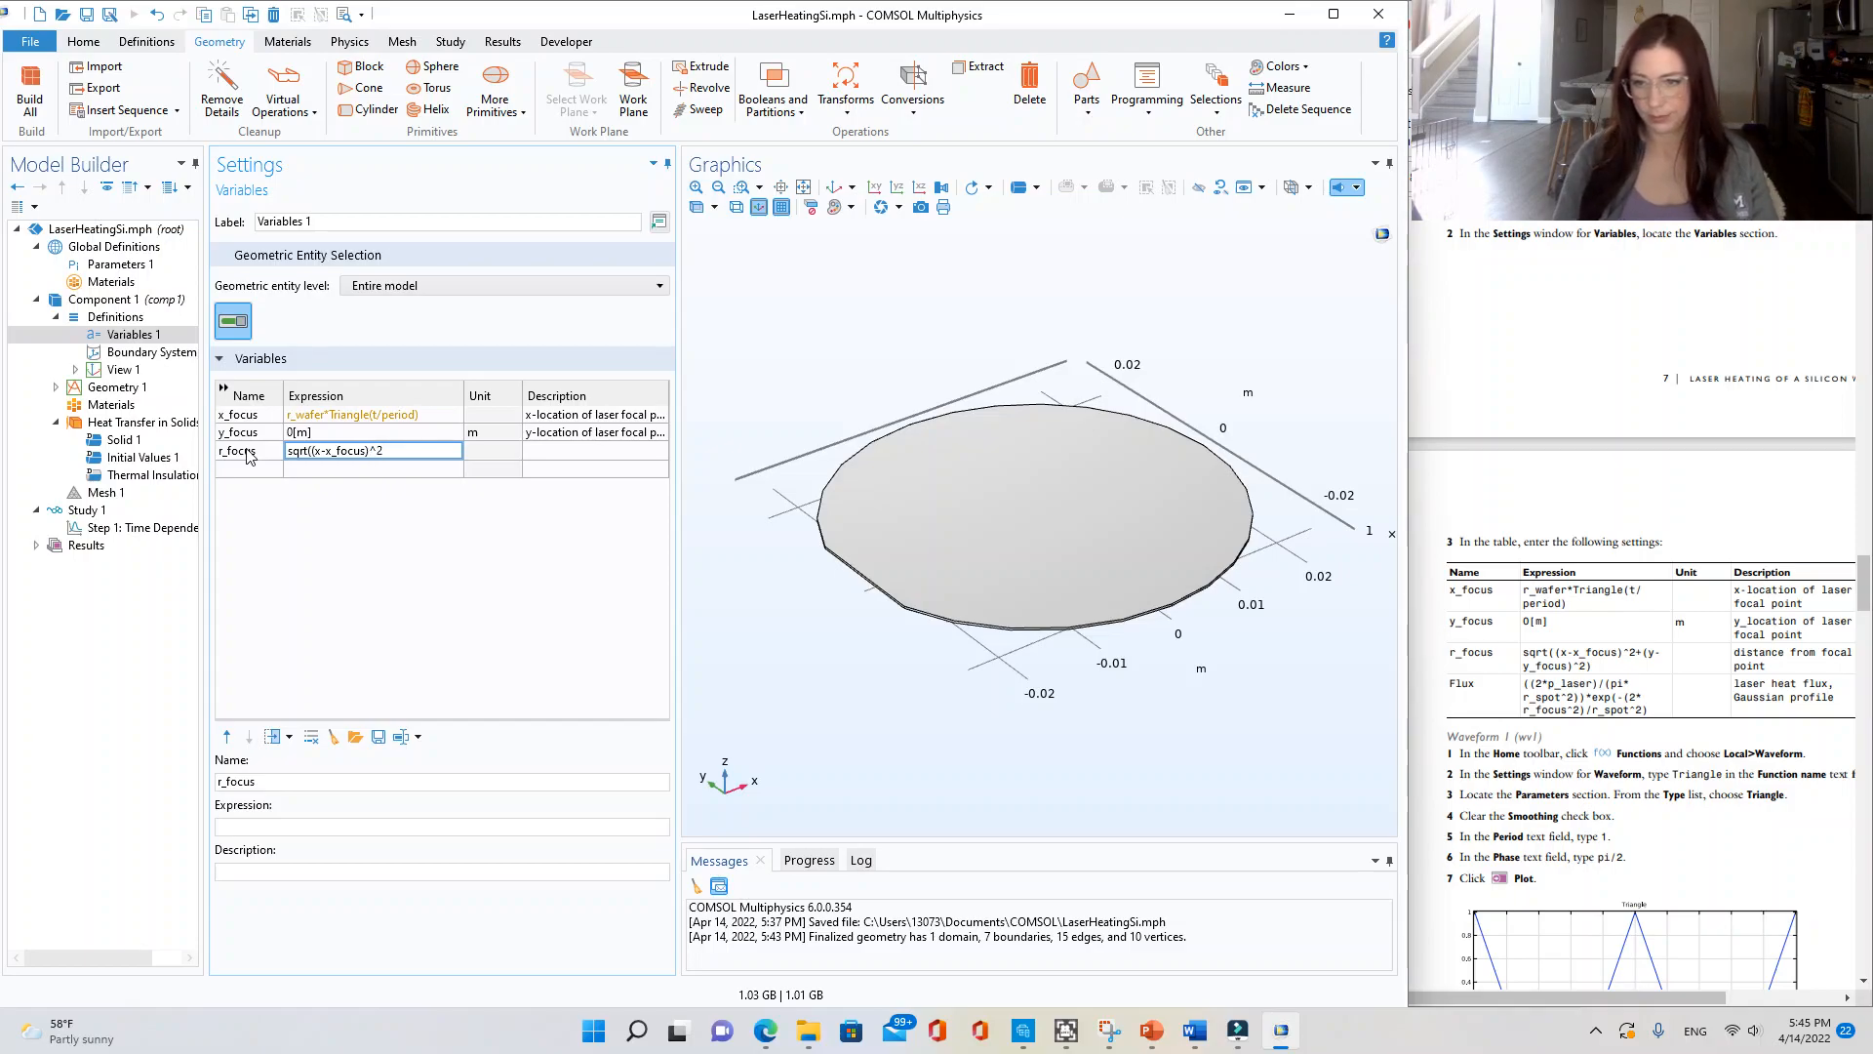
pyautogui.write('+(y')
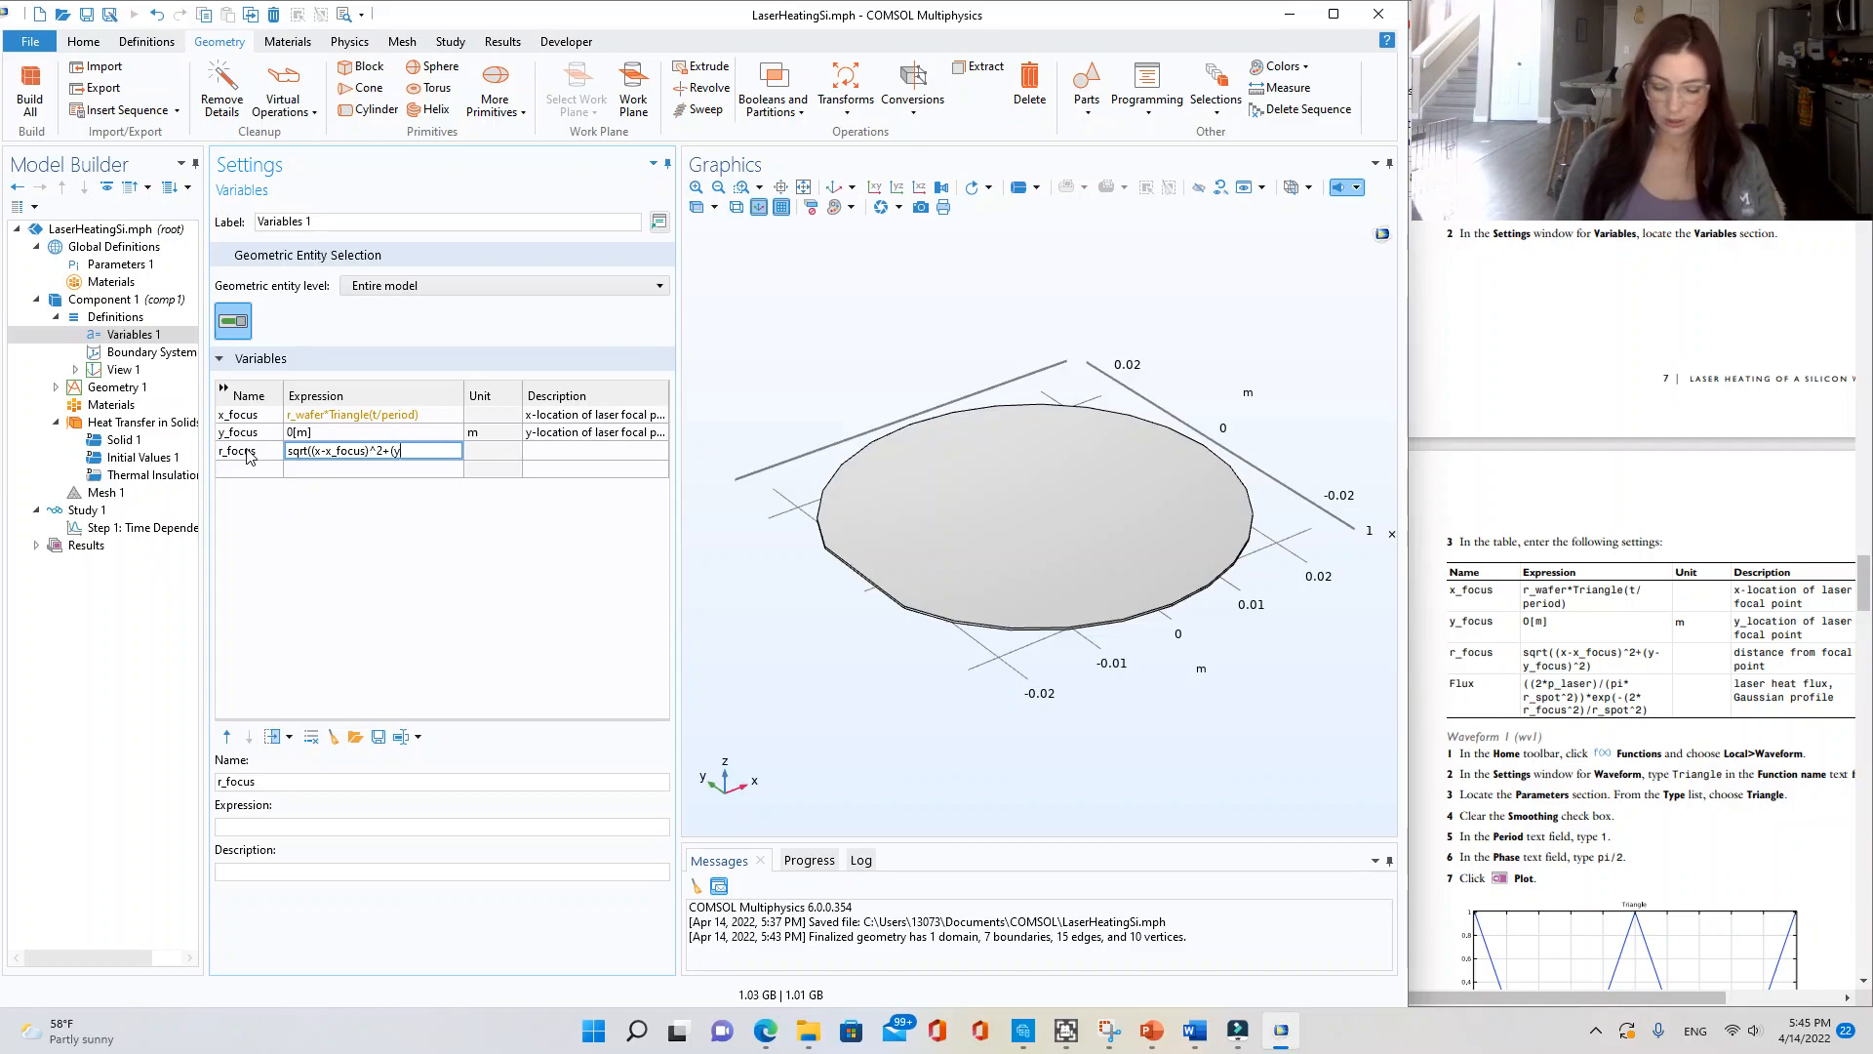
pyautogui.write('-y_focu')
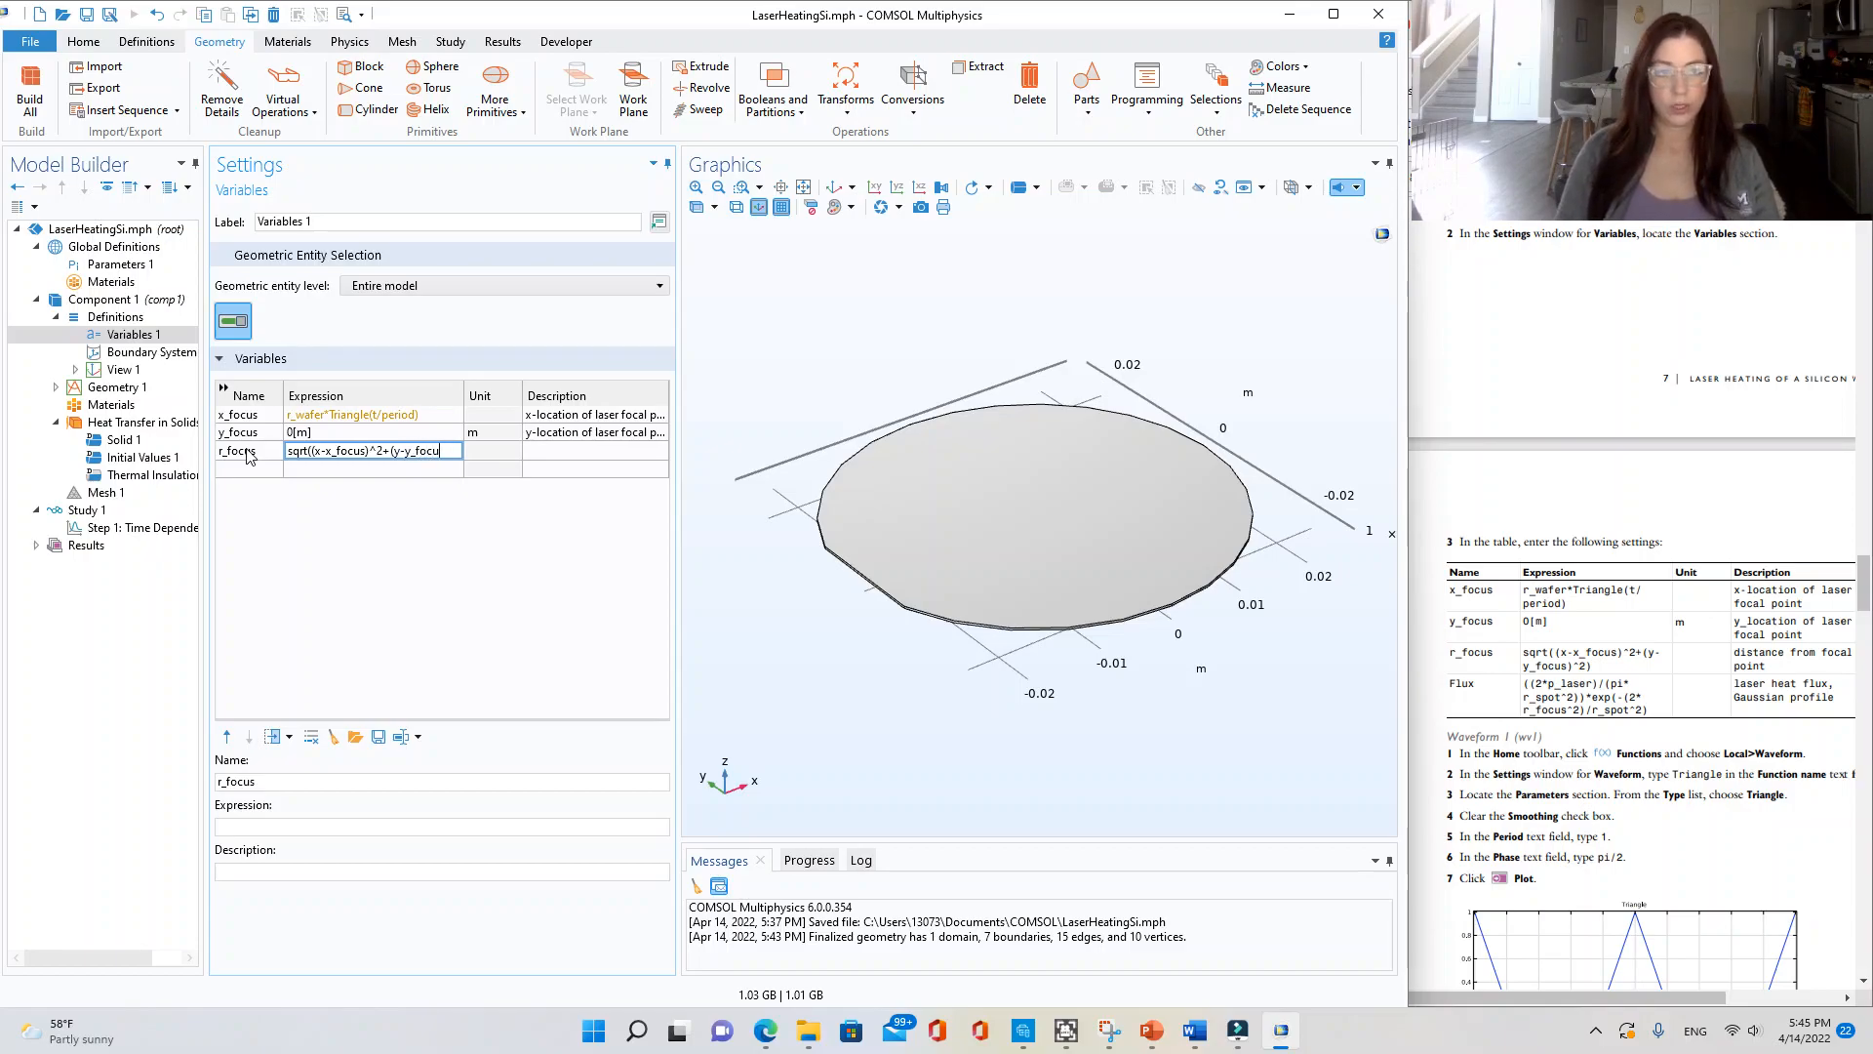
pyautogui.write('s)^2')
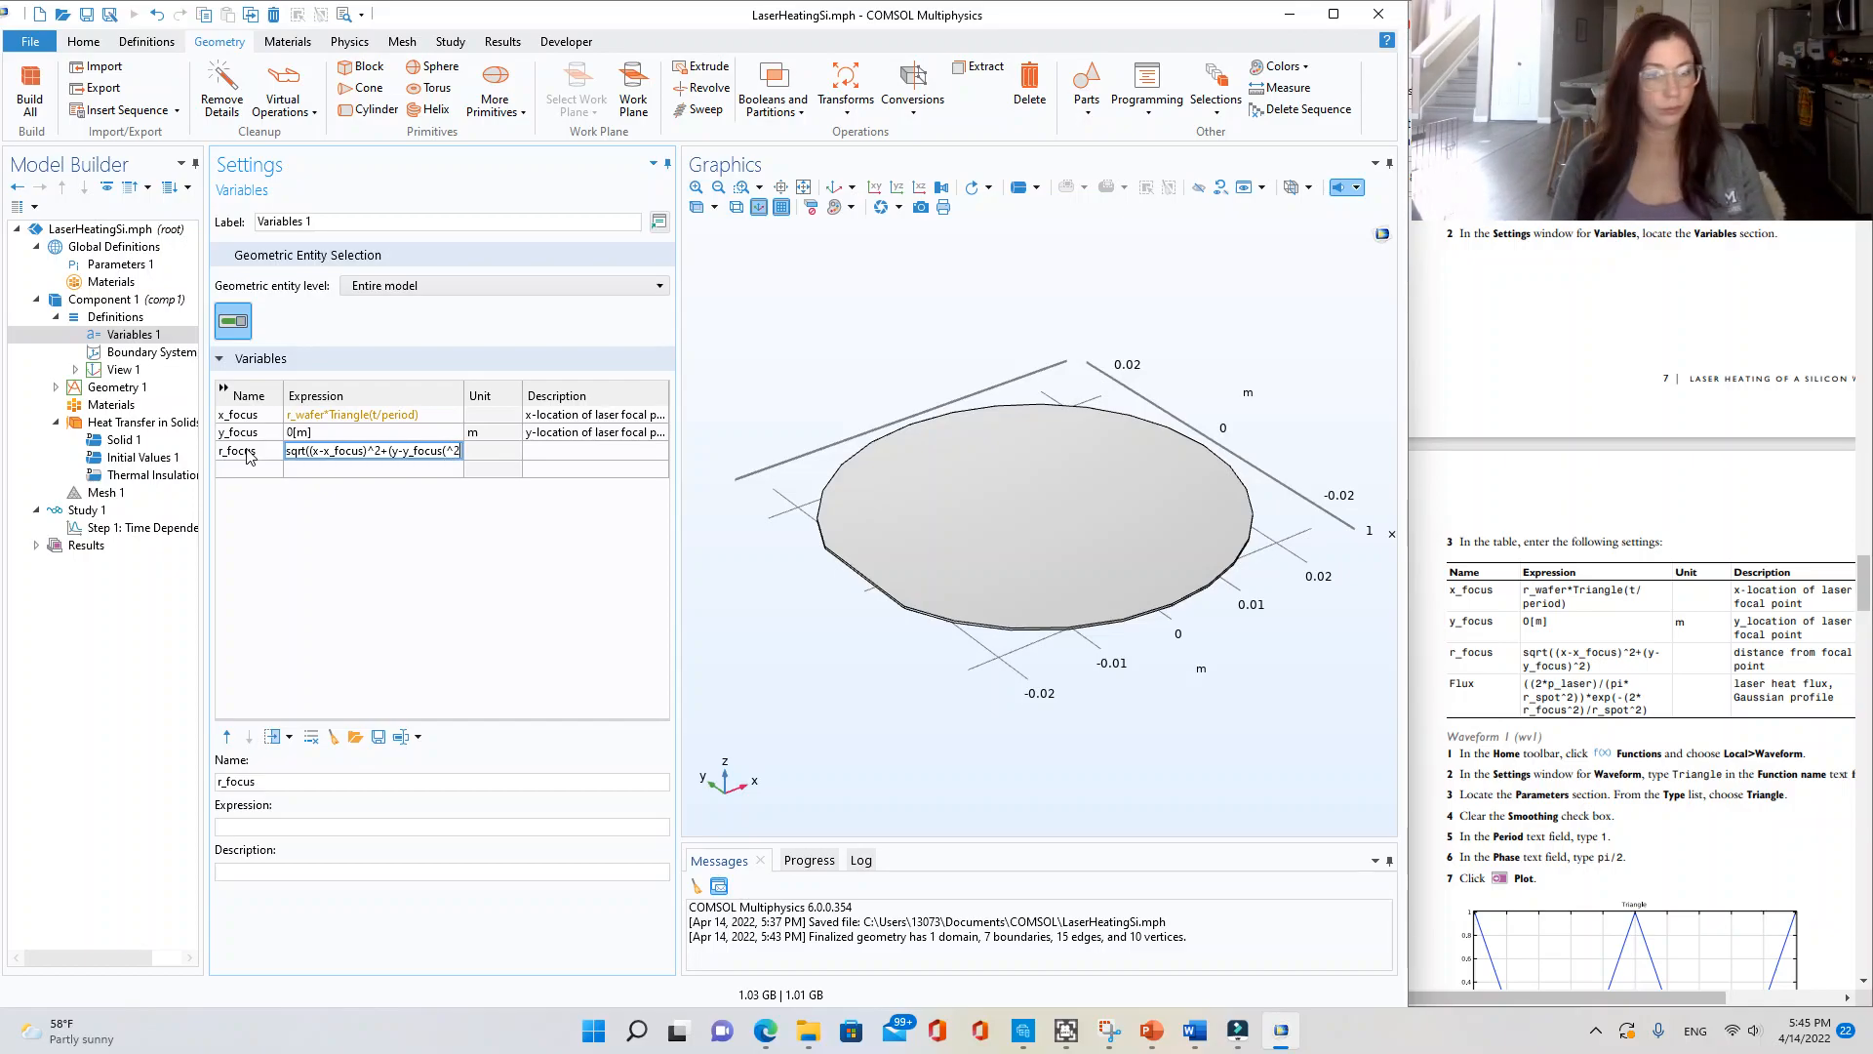
pyautogui.press('BackSpace')
pyautogui.press('BackSpace')
pyautogui.press('BackSpace')
pyautogui.write(')')
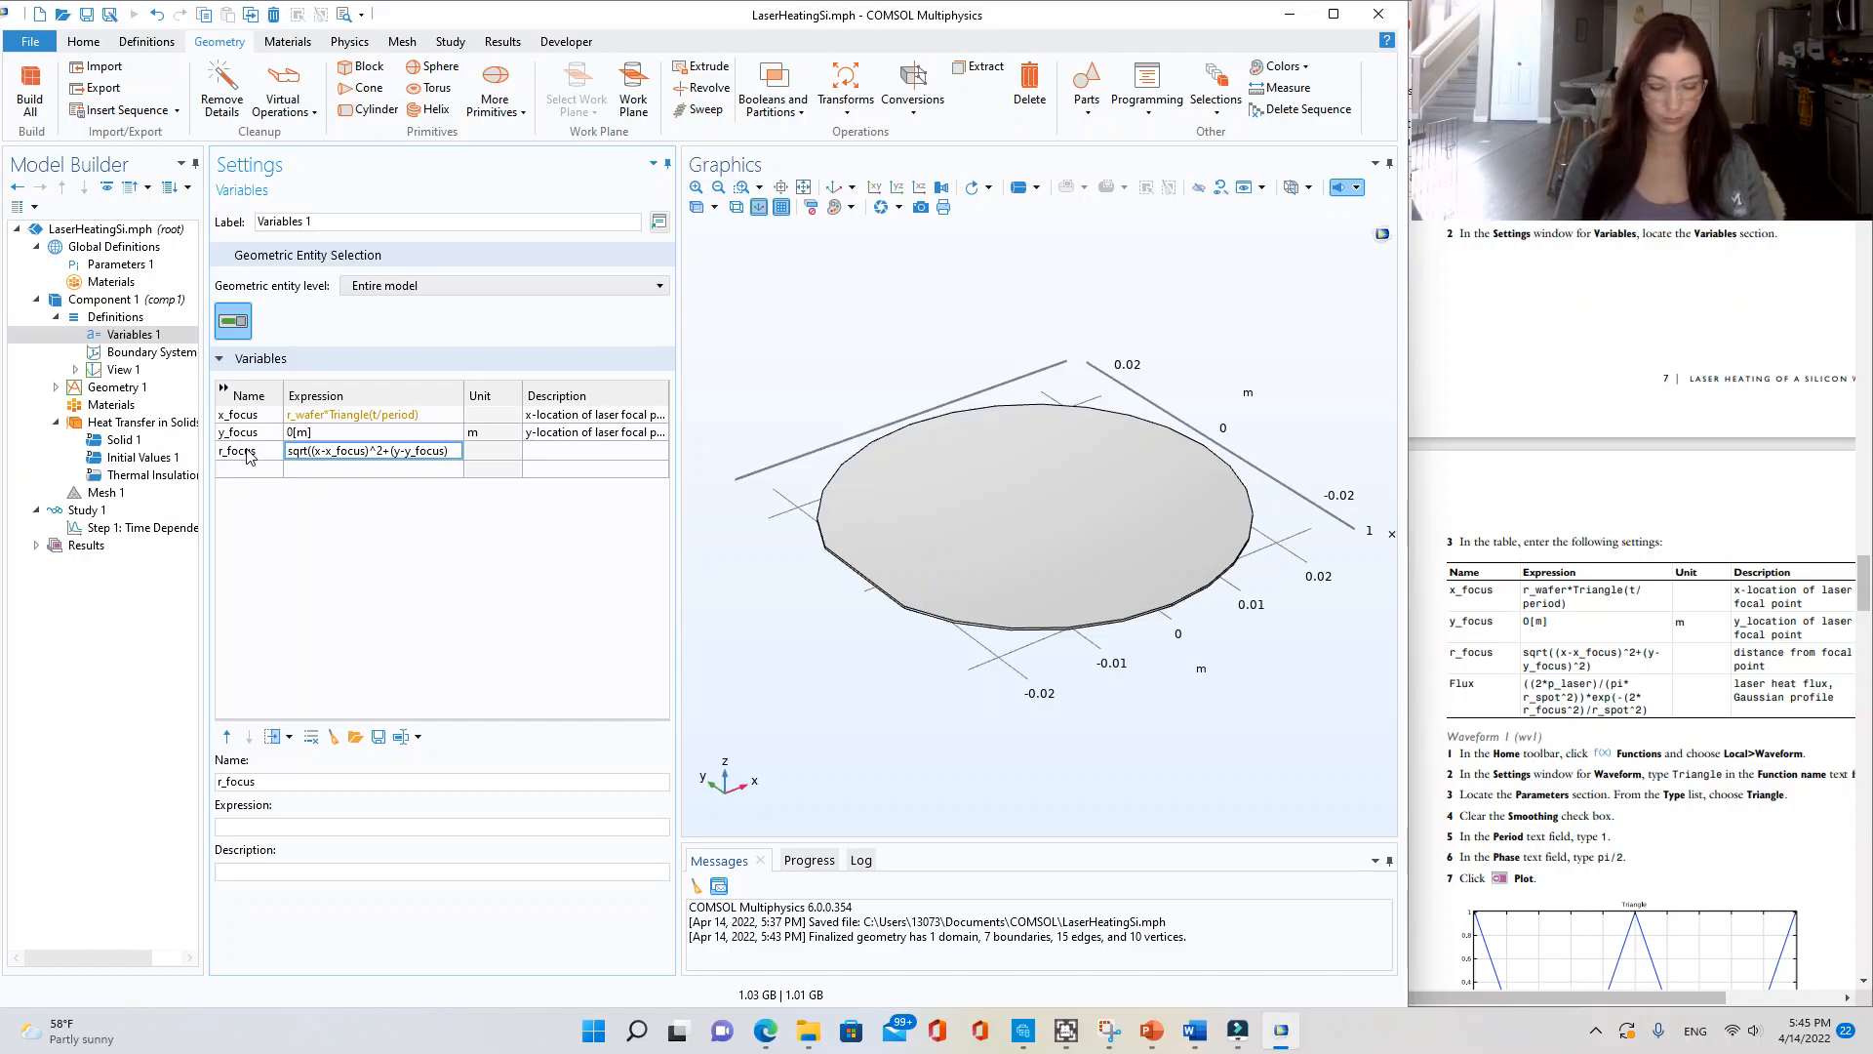
pyautogui.write('^2)')
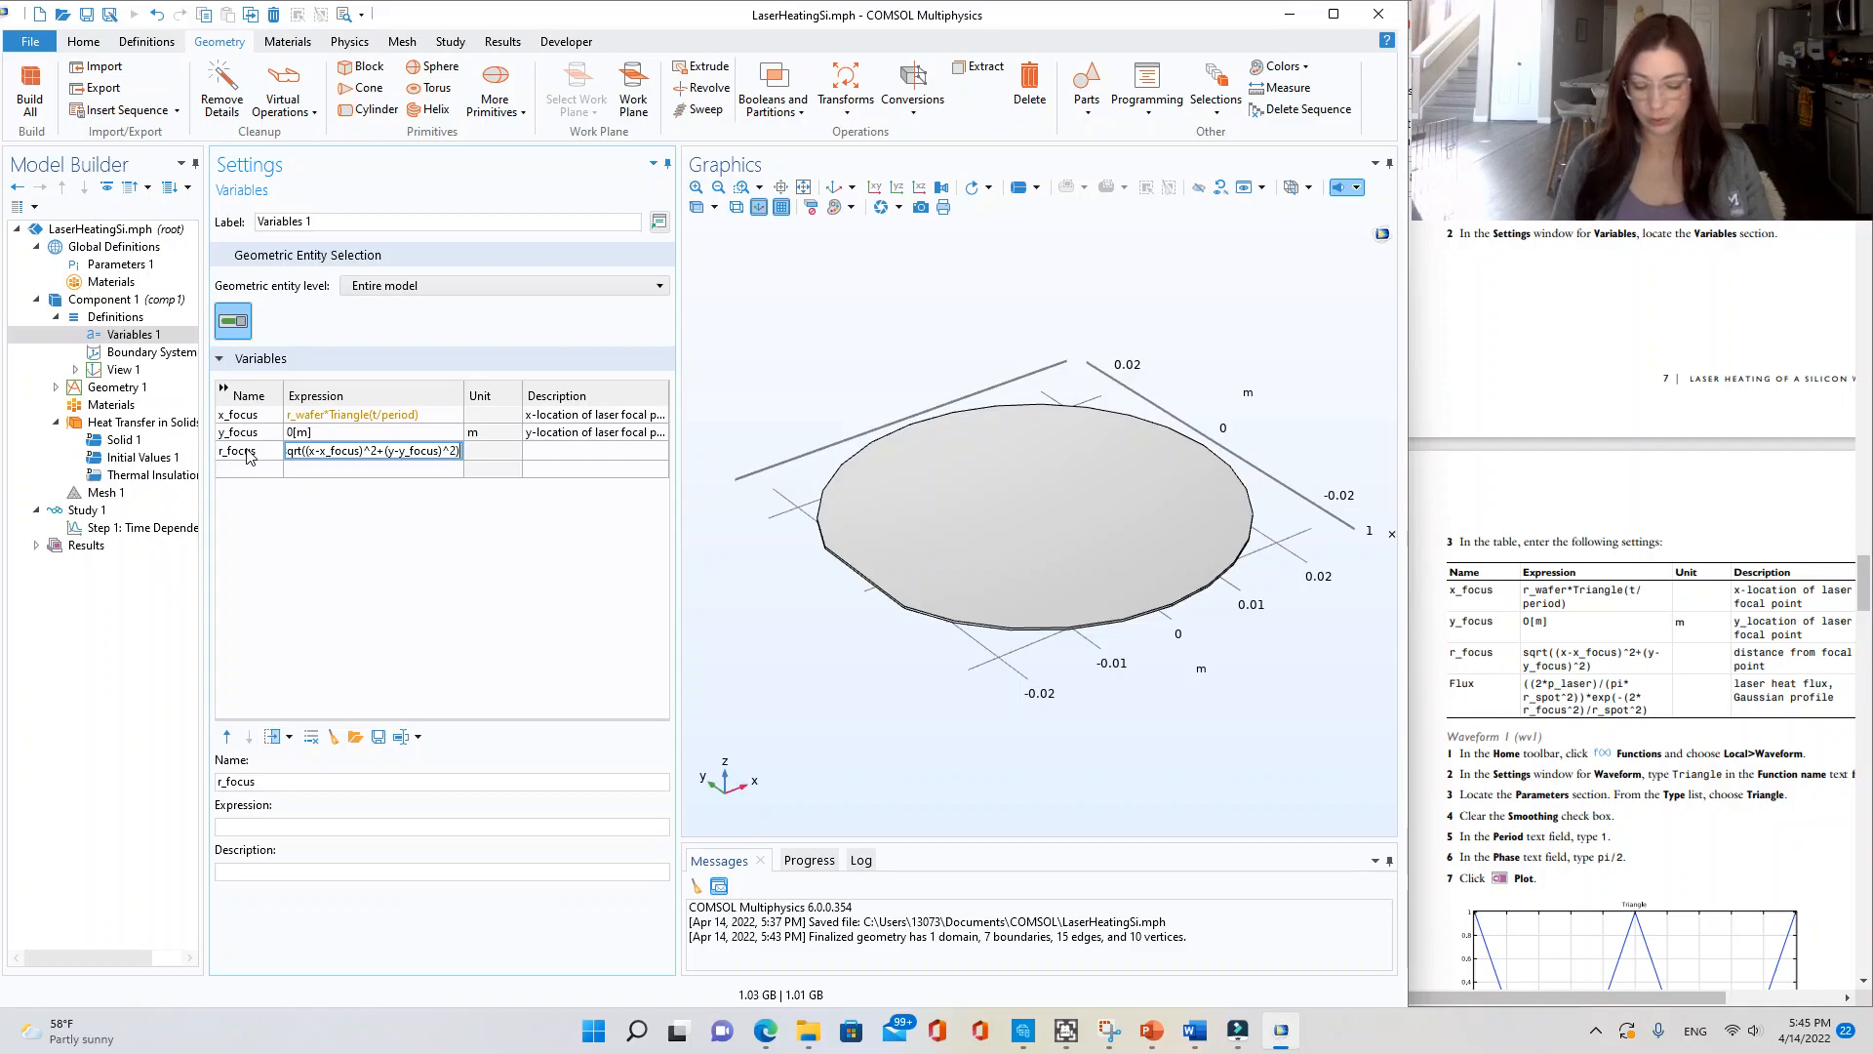
pyautogui.write(')*exp(')
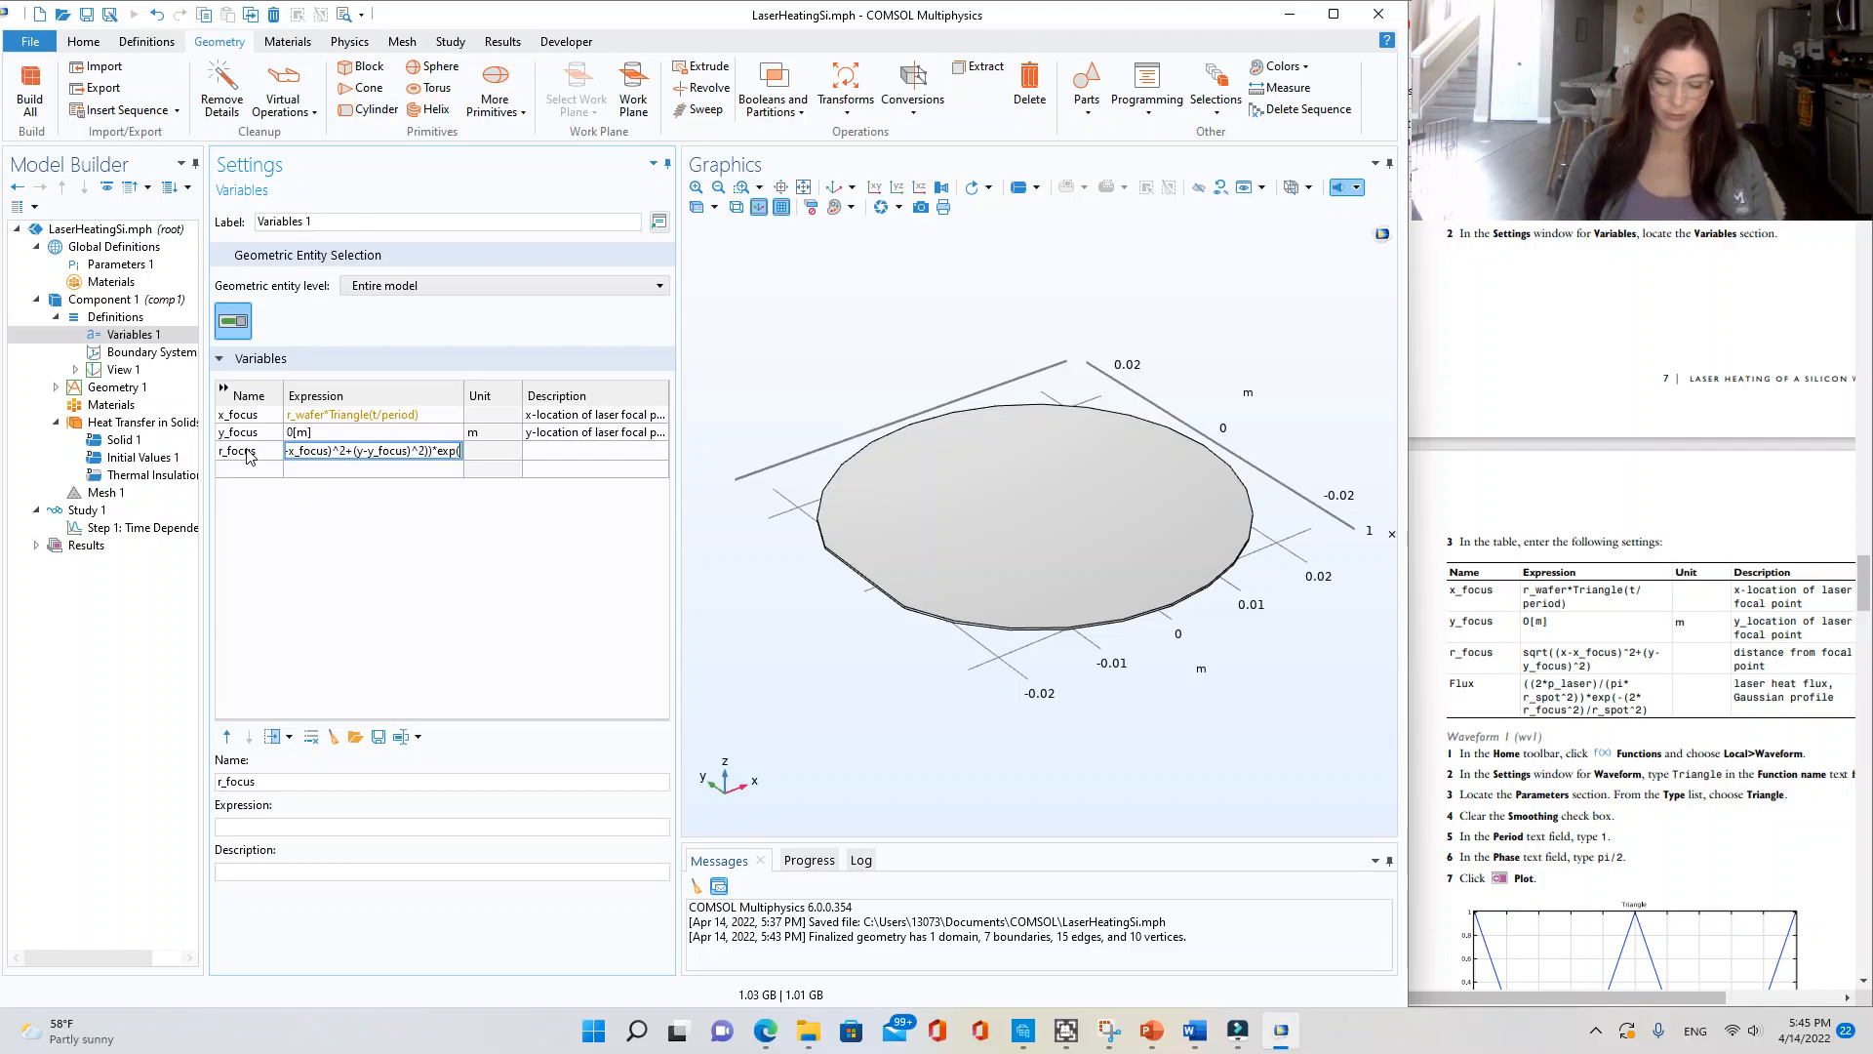
pyautogui.write('-(2')
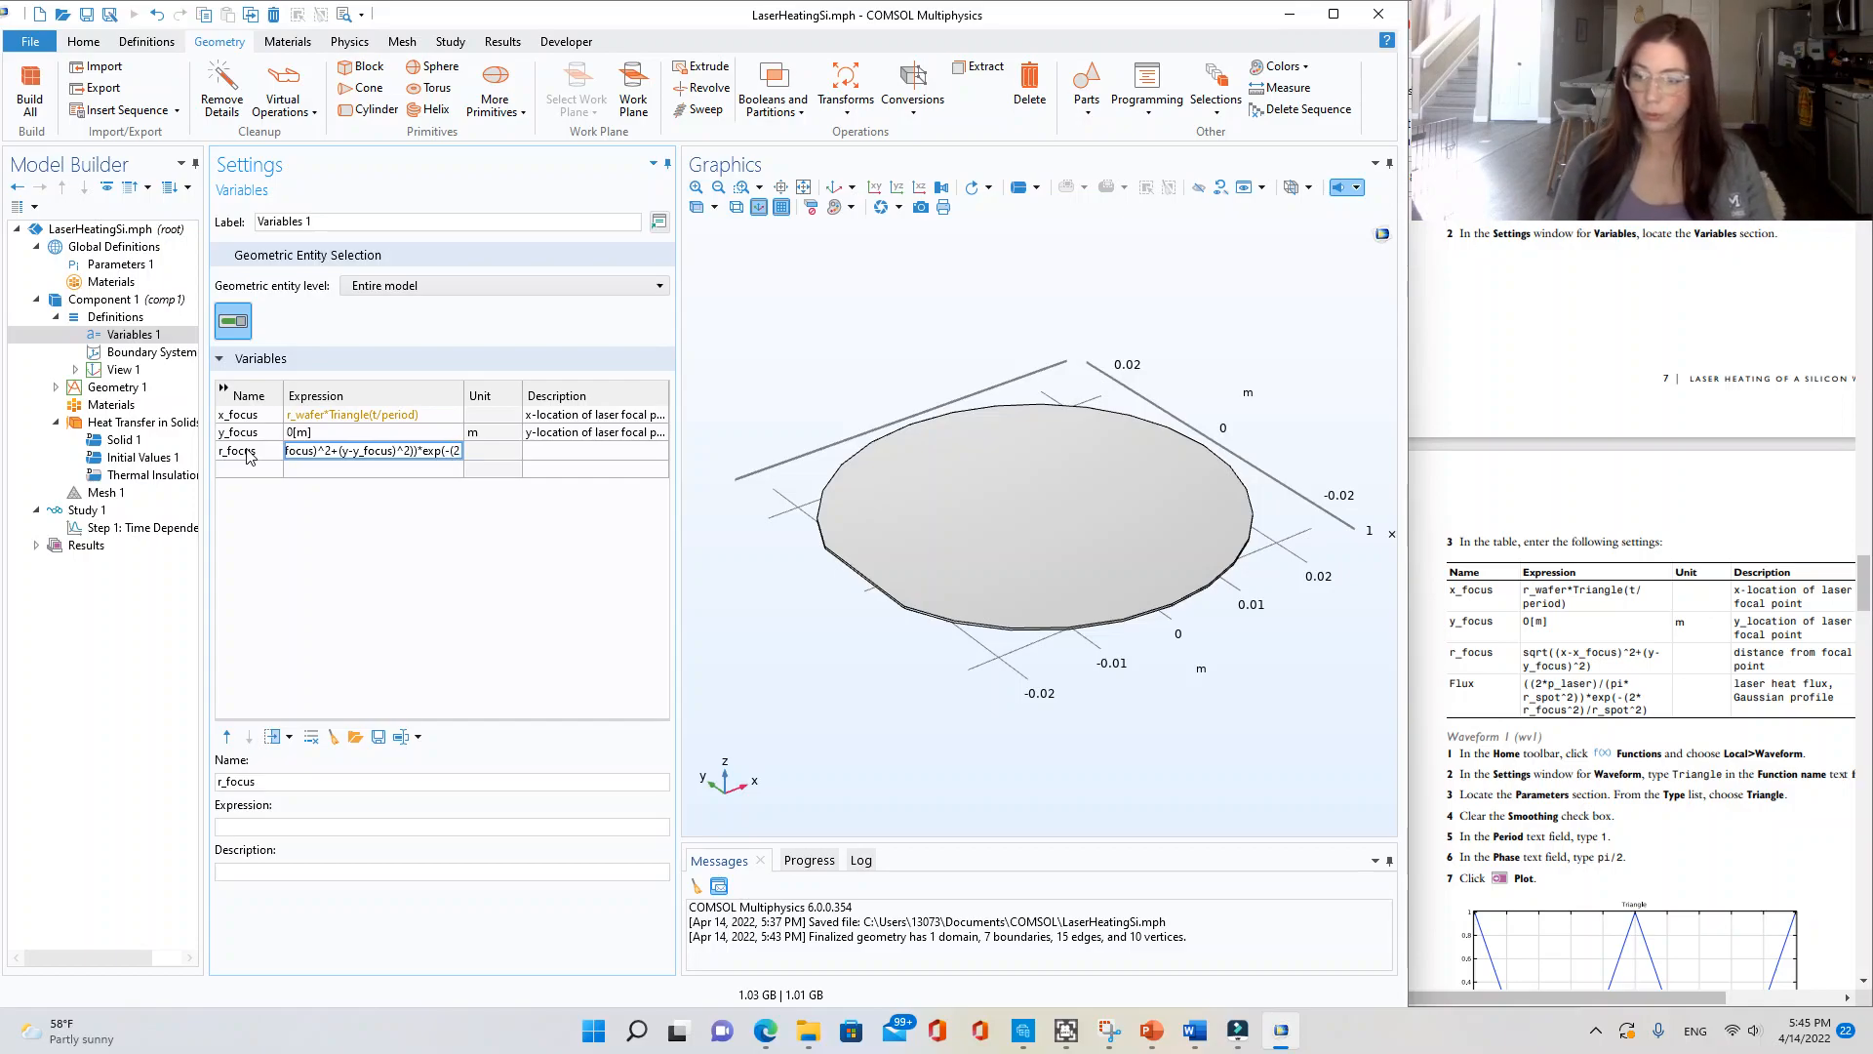
pyautogui.write('*r')
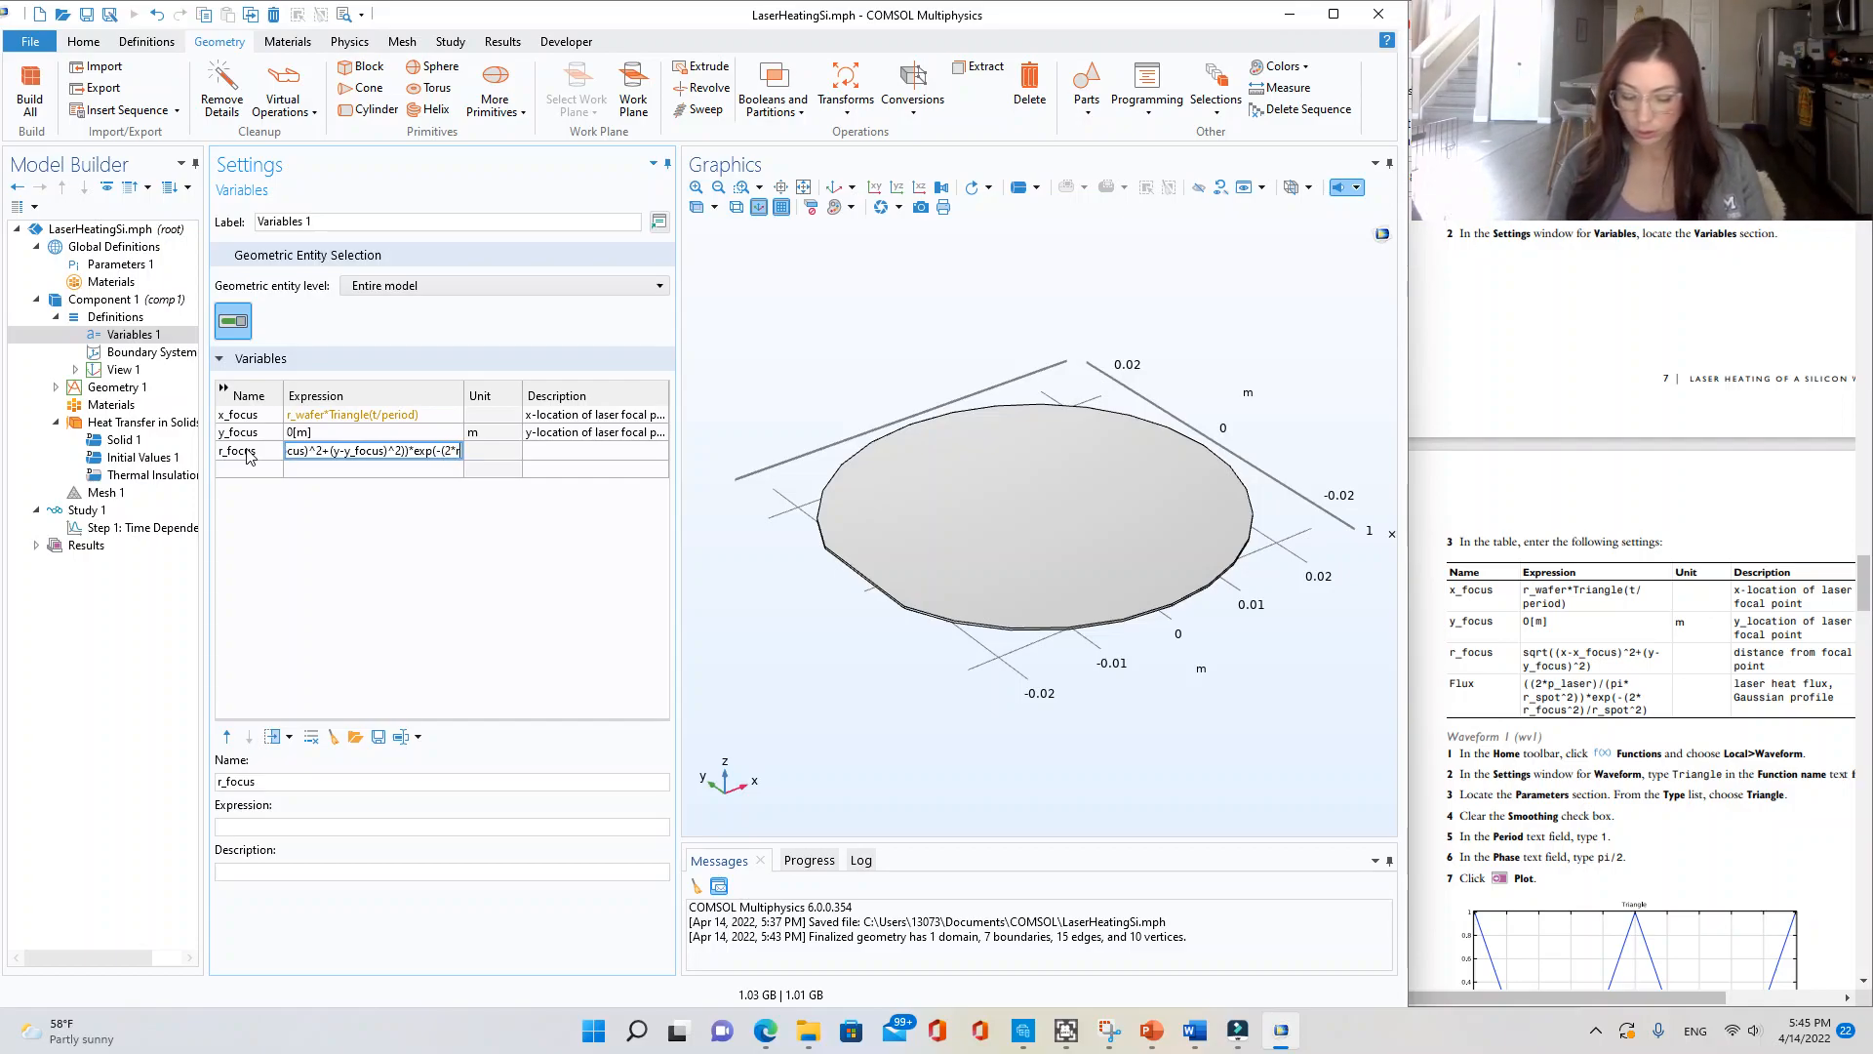
pyautogui.write('_focus')
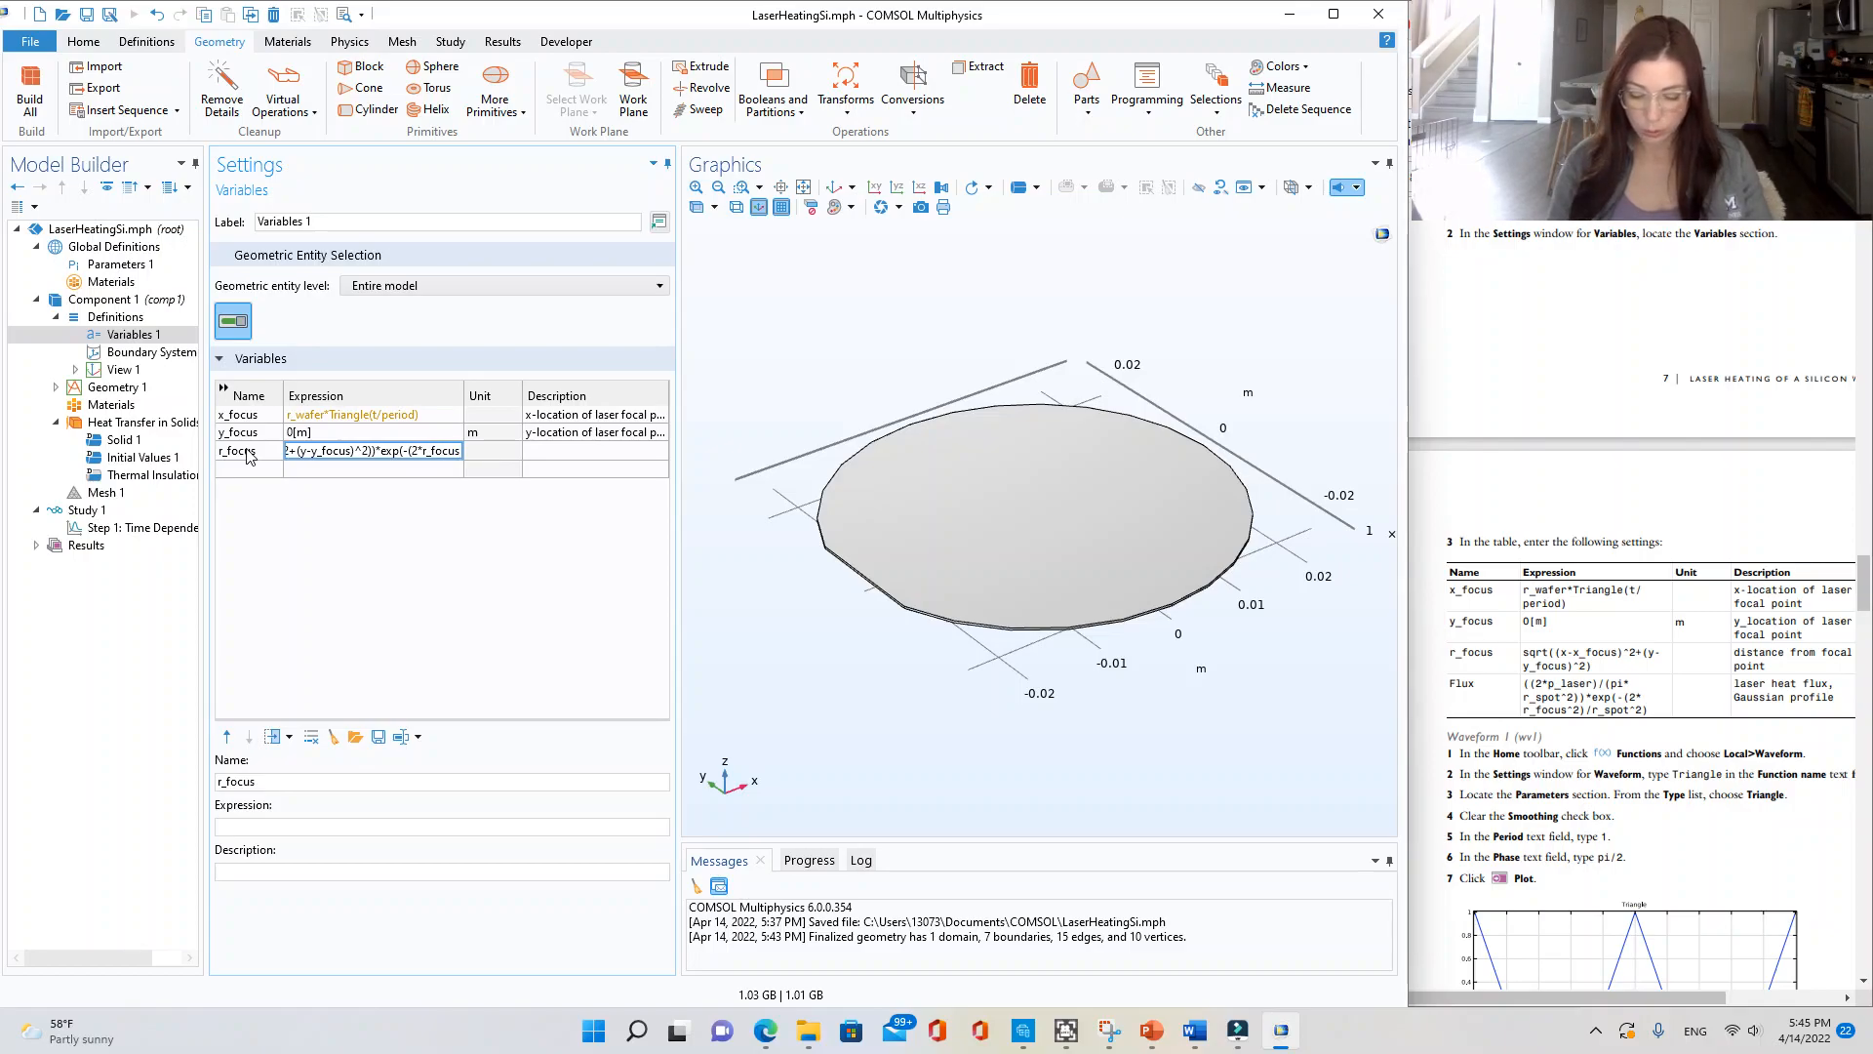
pyautogui.write('^2')
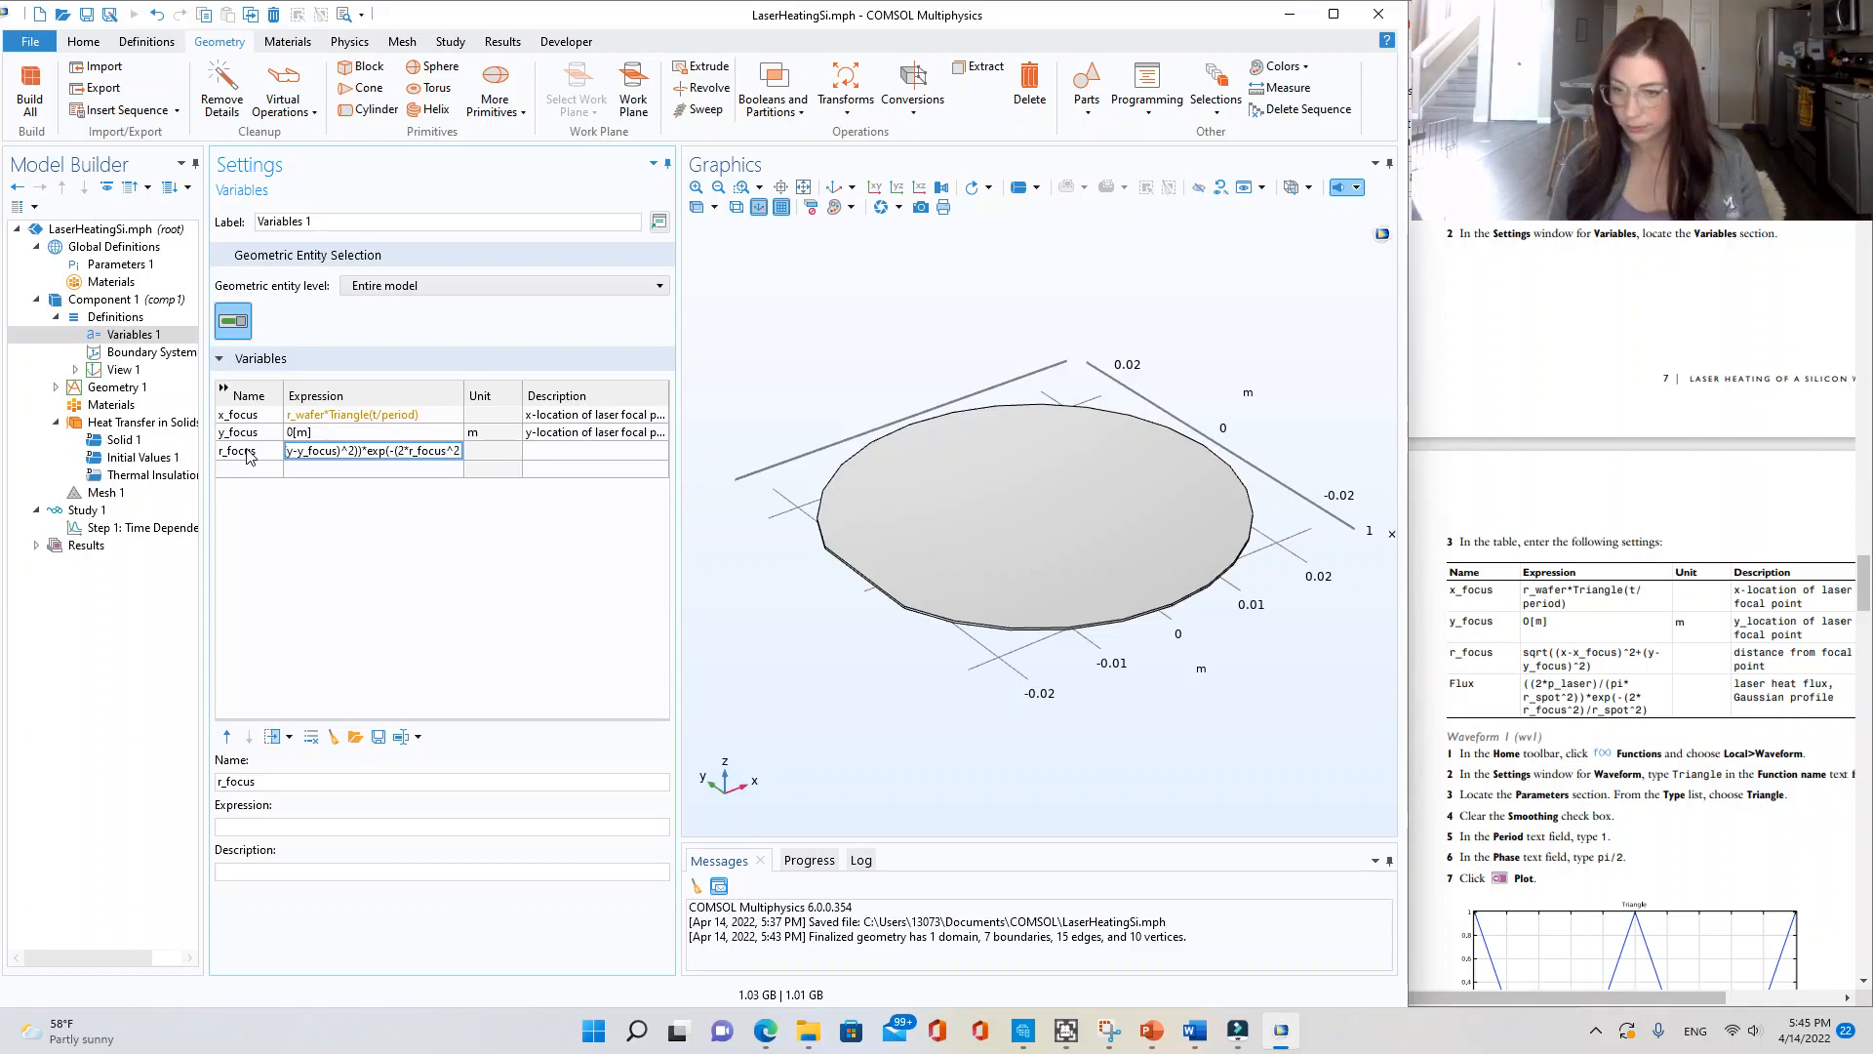
pyautogui.write('/r_s')
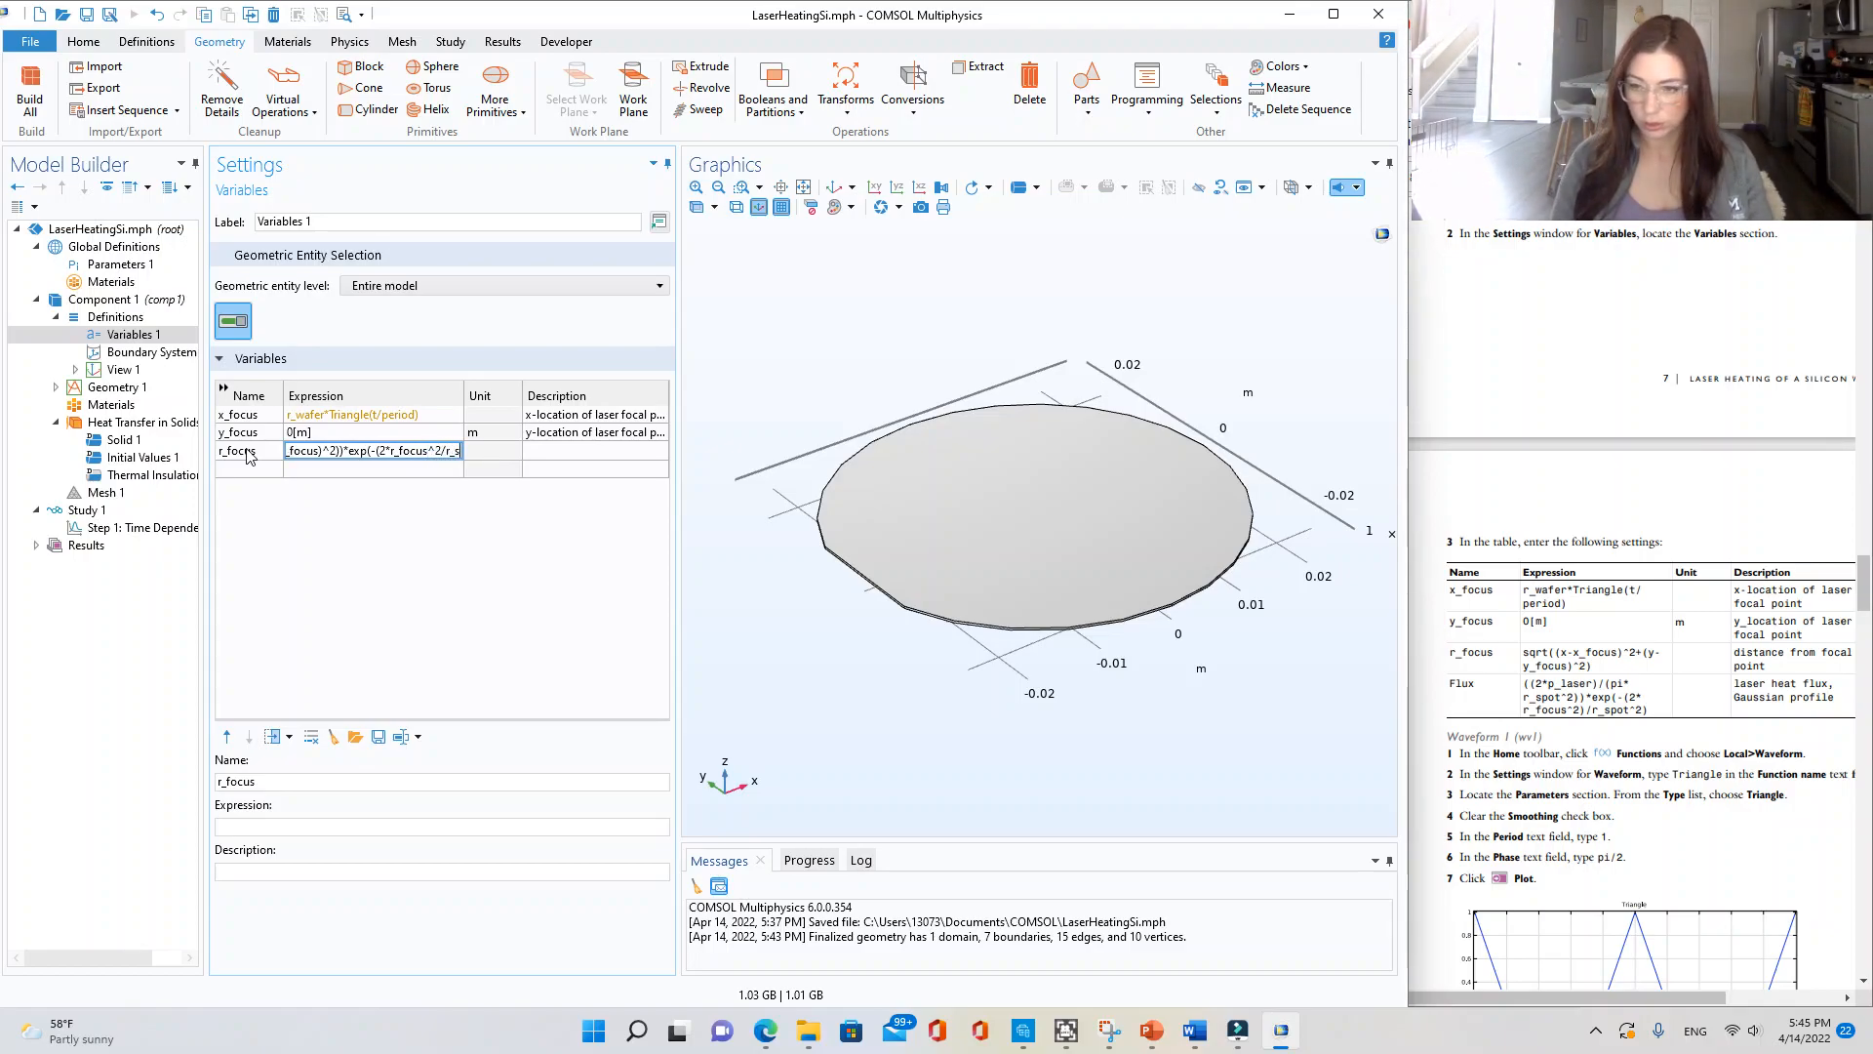
pyautogui.write('pot')
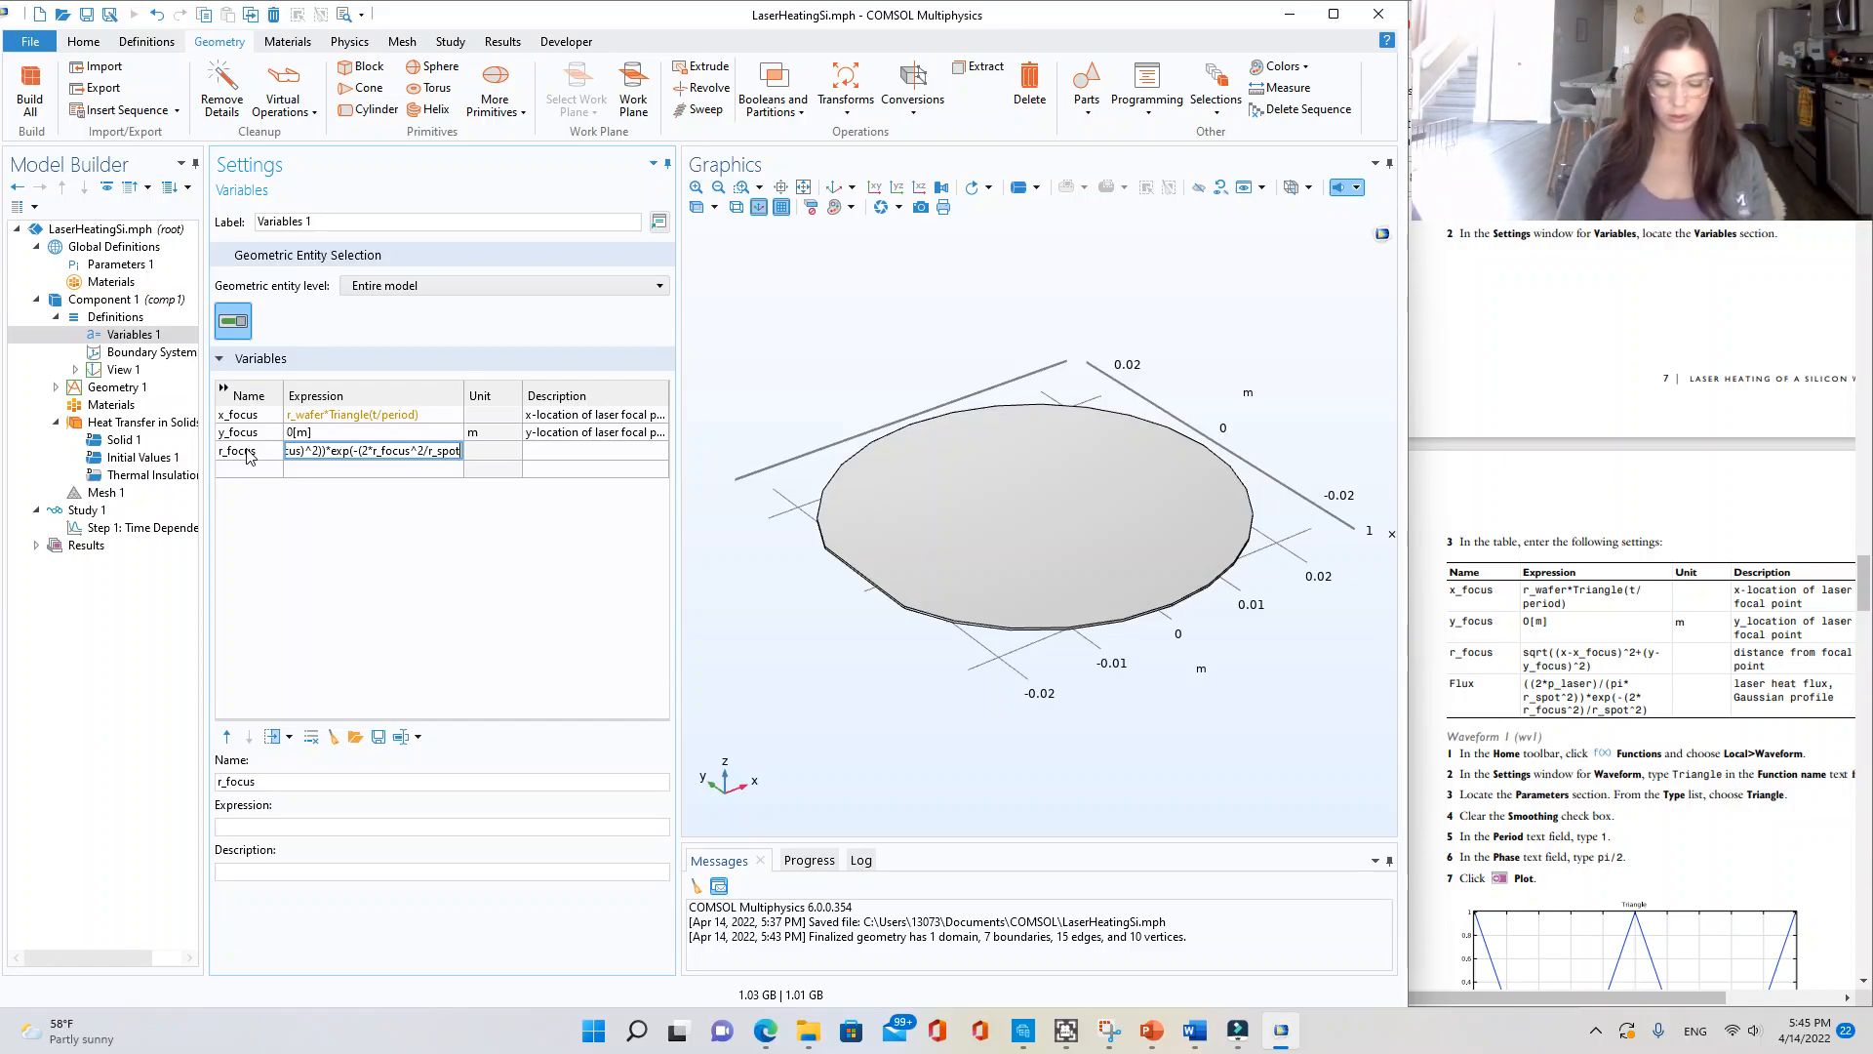
pyautogui.write('^2)')
pyautogui.press('Tab')
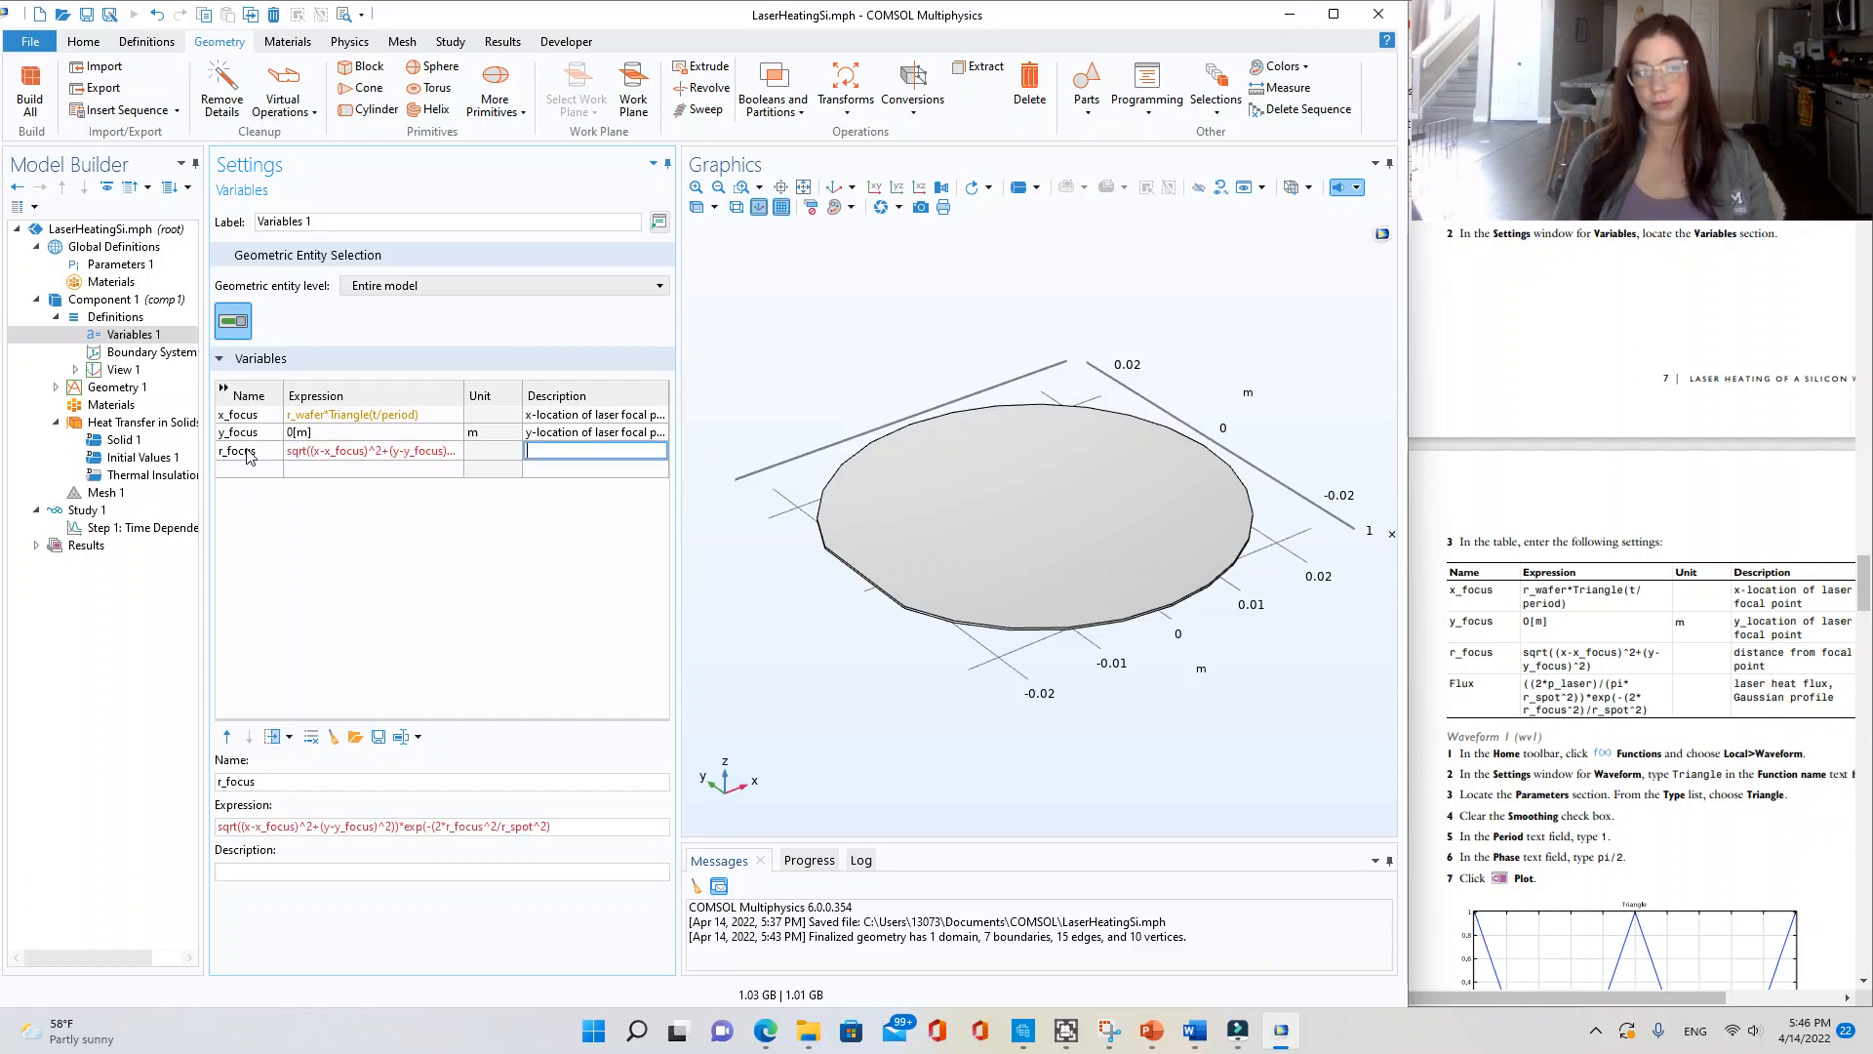
# - Select the stray exp(...) tail at the end of the r_focus expression
pyautogui.click(376, 452)
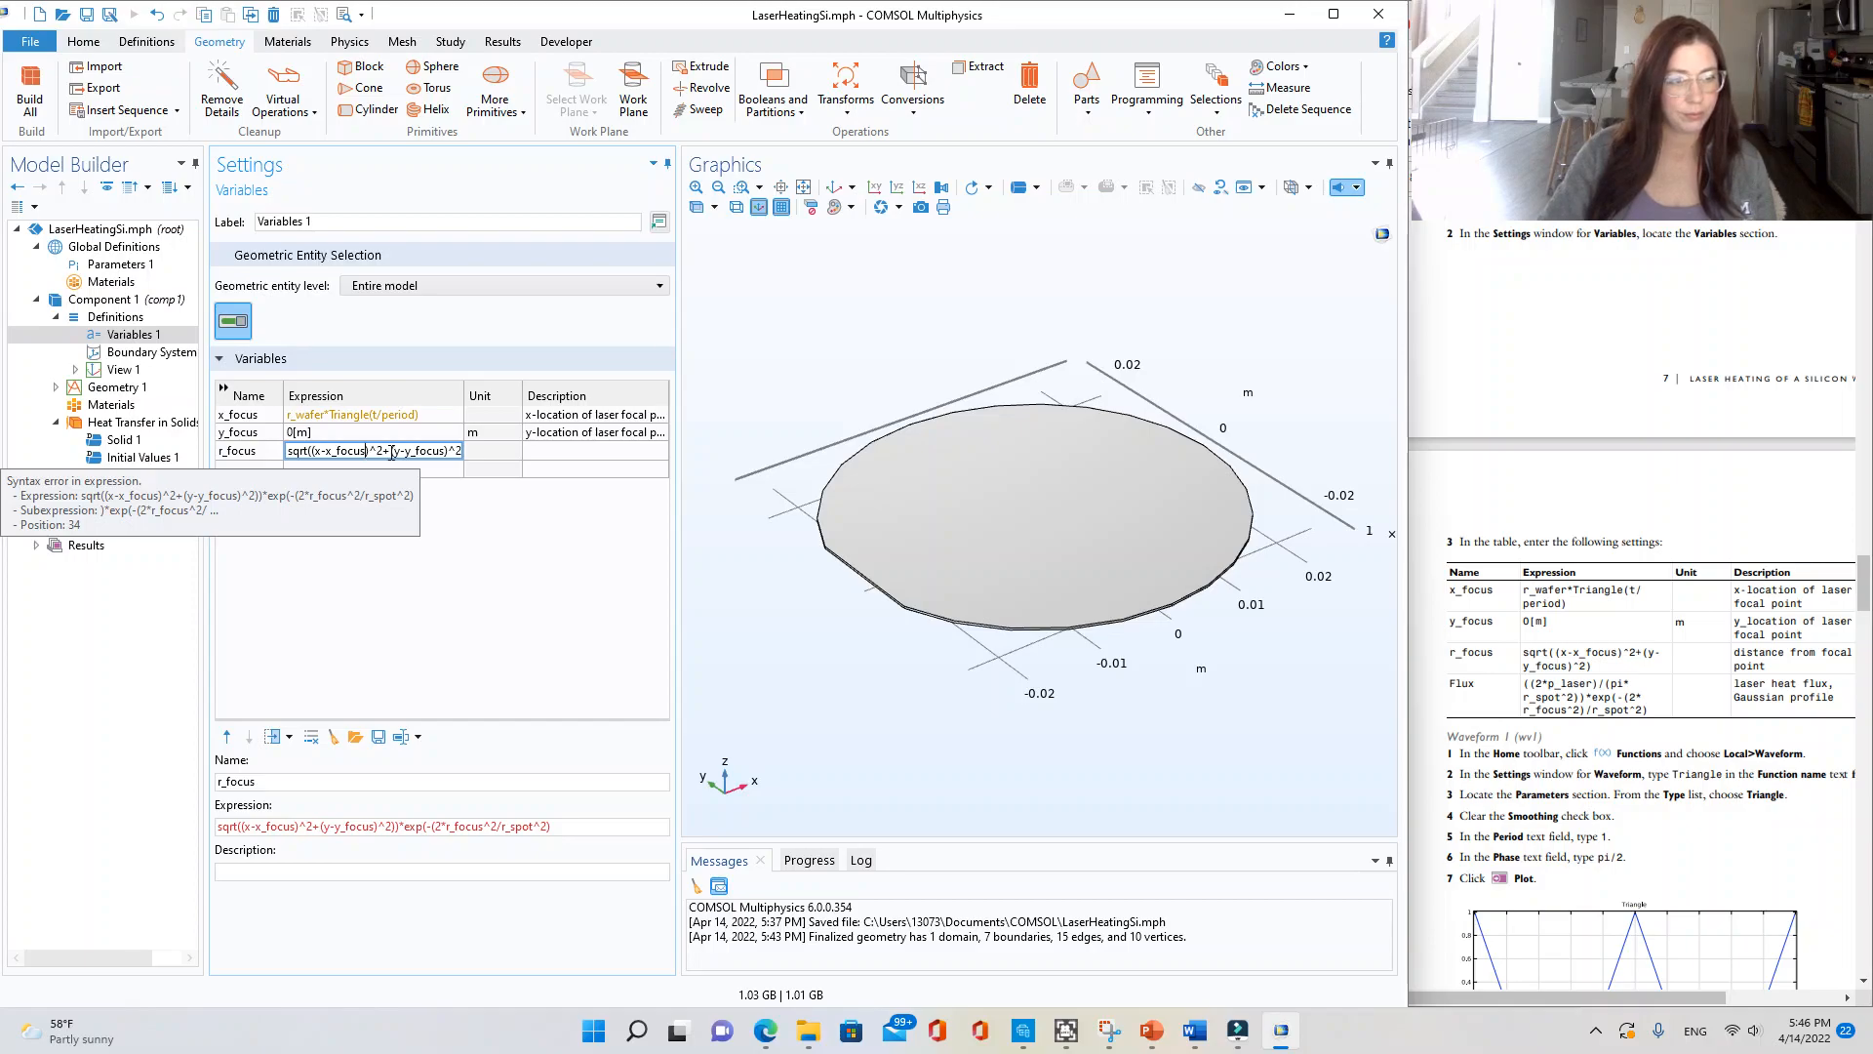
pyautogui.click(458, 450)
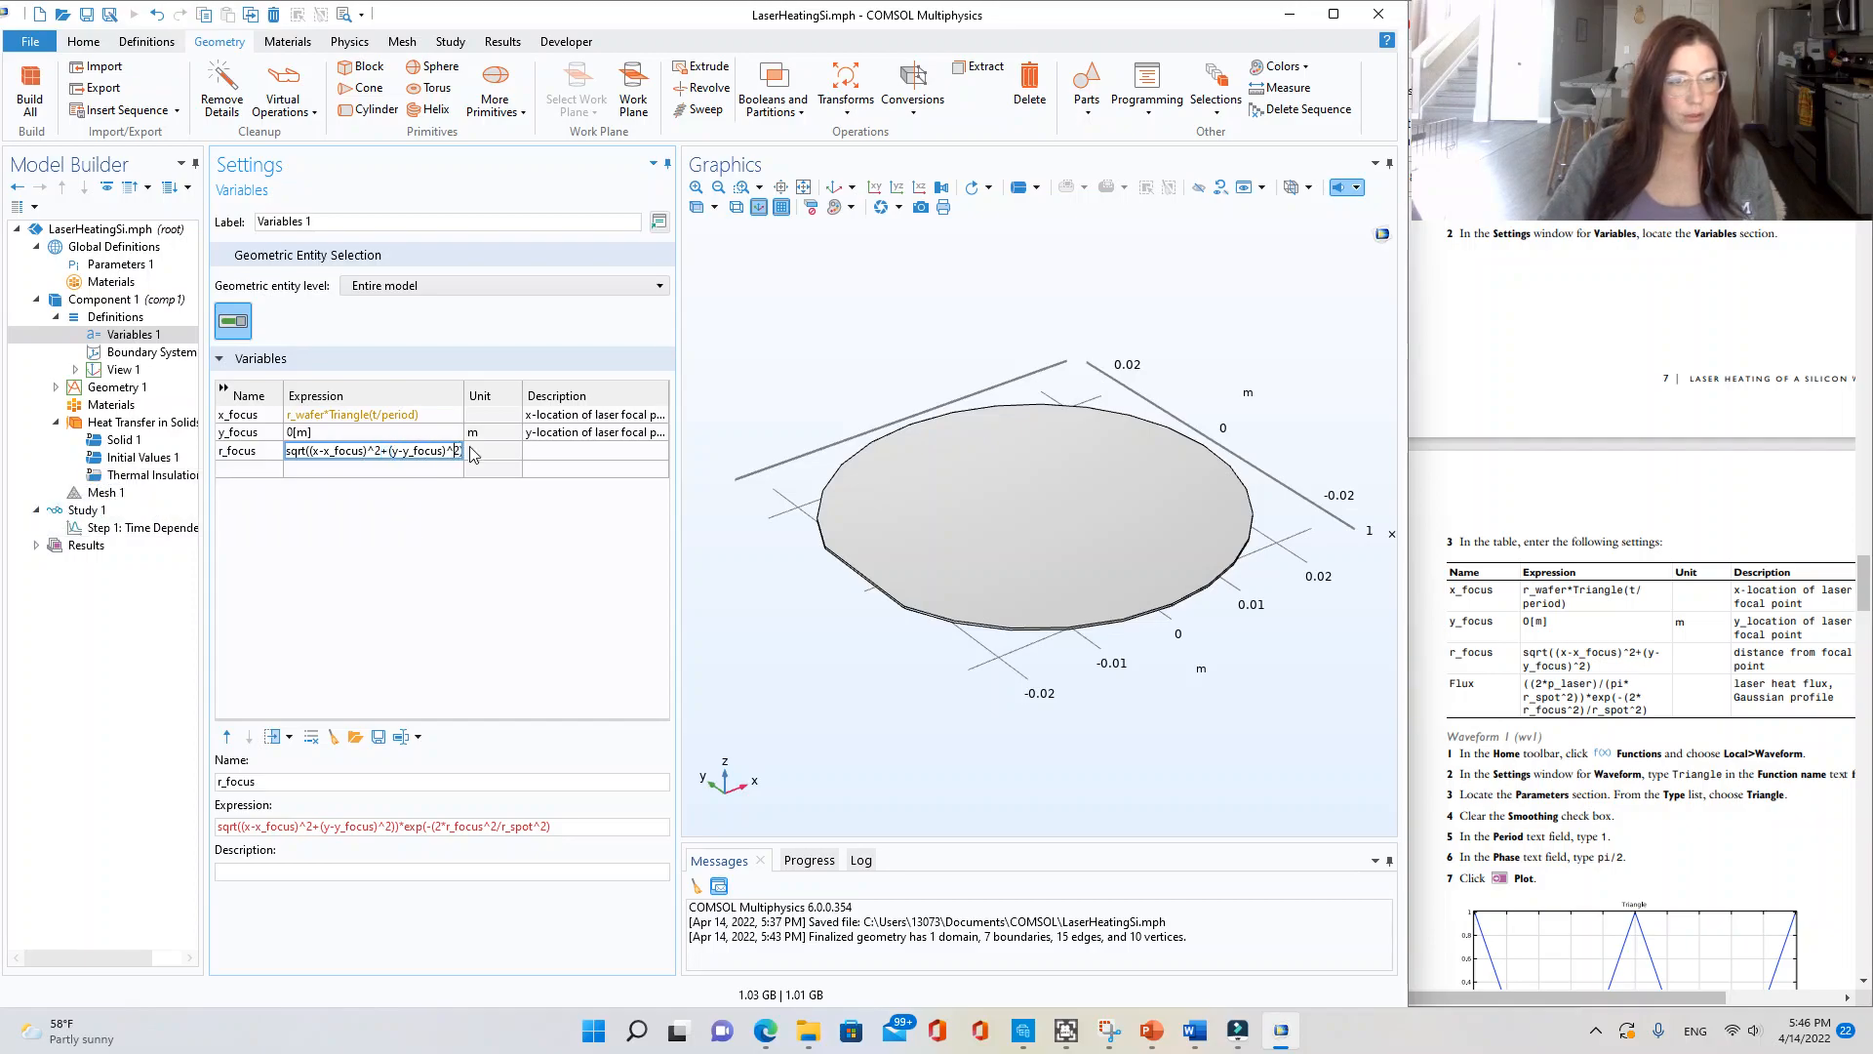
pyautogui.press('Right')
pyautogui.press('Right')
pyautogui.press('Right')
pyautogui.press('Right')
pyautogui.press('Right')
pyautogui.press('Right')
pyautogui.press('Right')
pyautogui.press('Right')
pyautogui.press('Right')
pyautogui.press('Right')
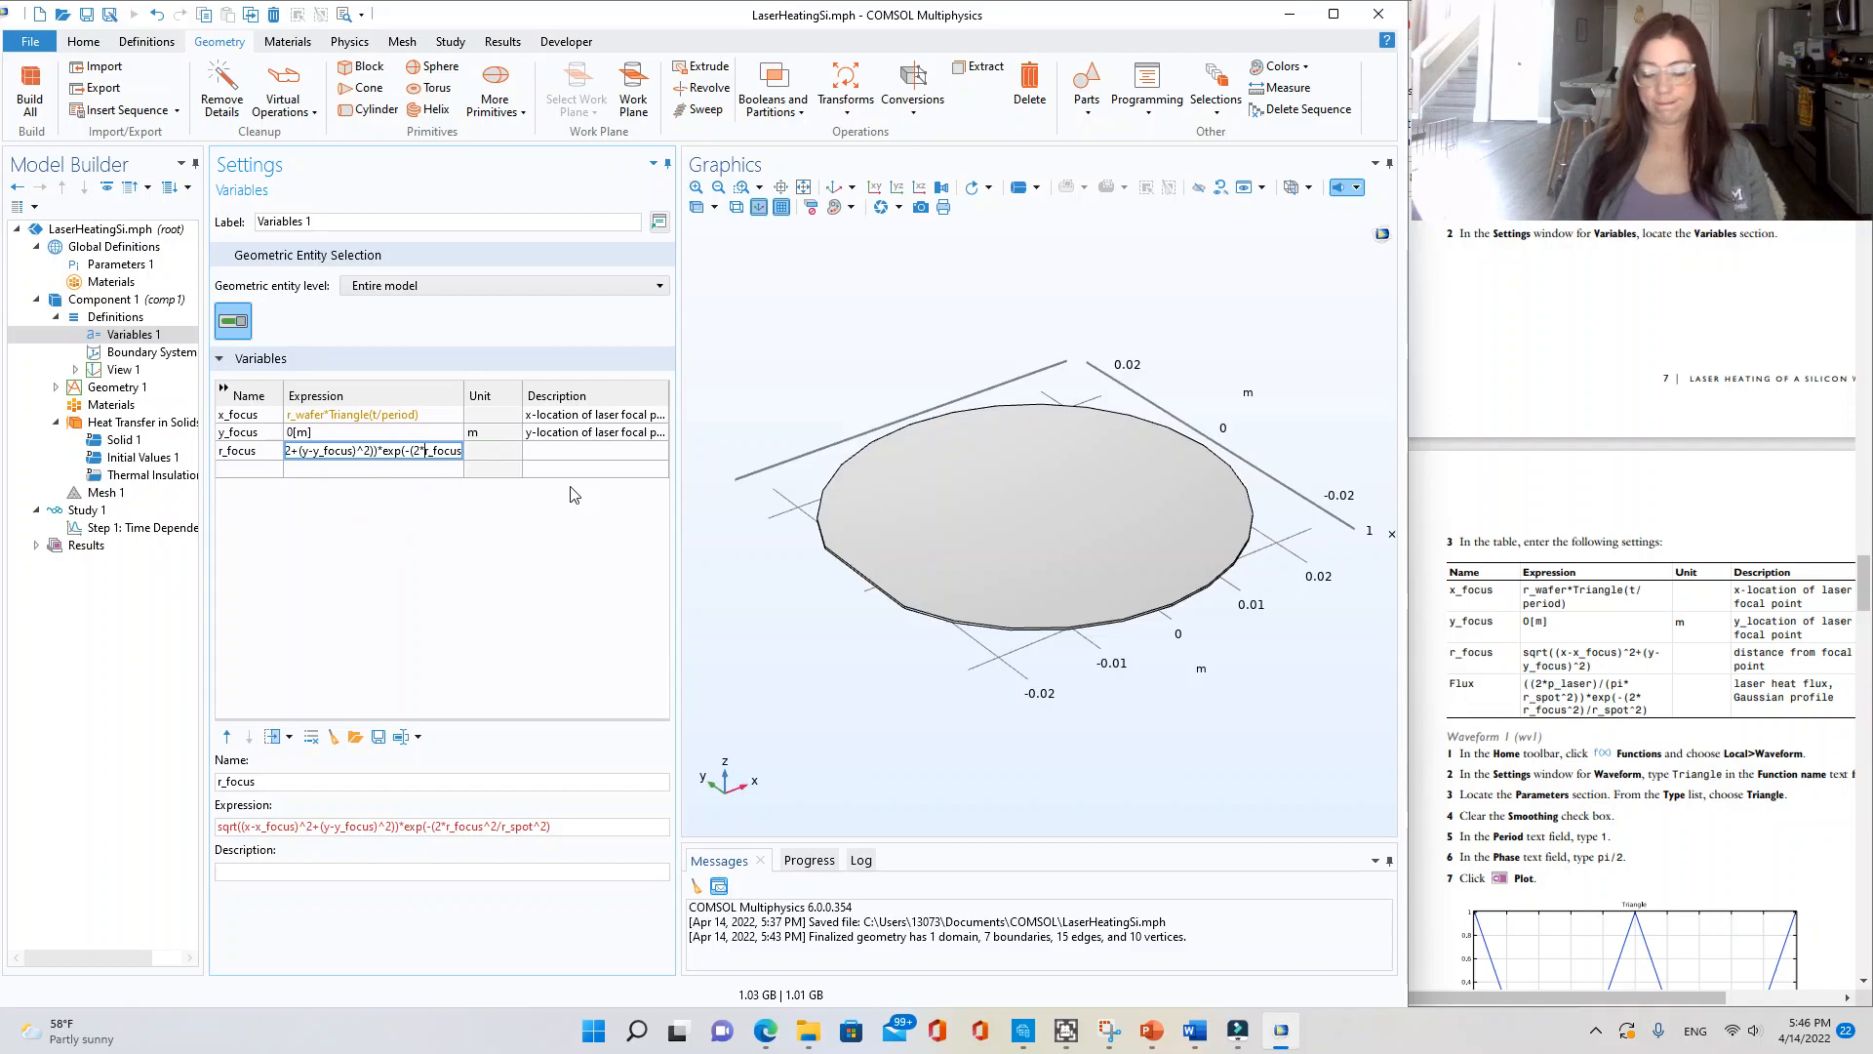
pyautogui.press('Home')
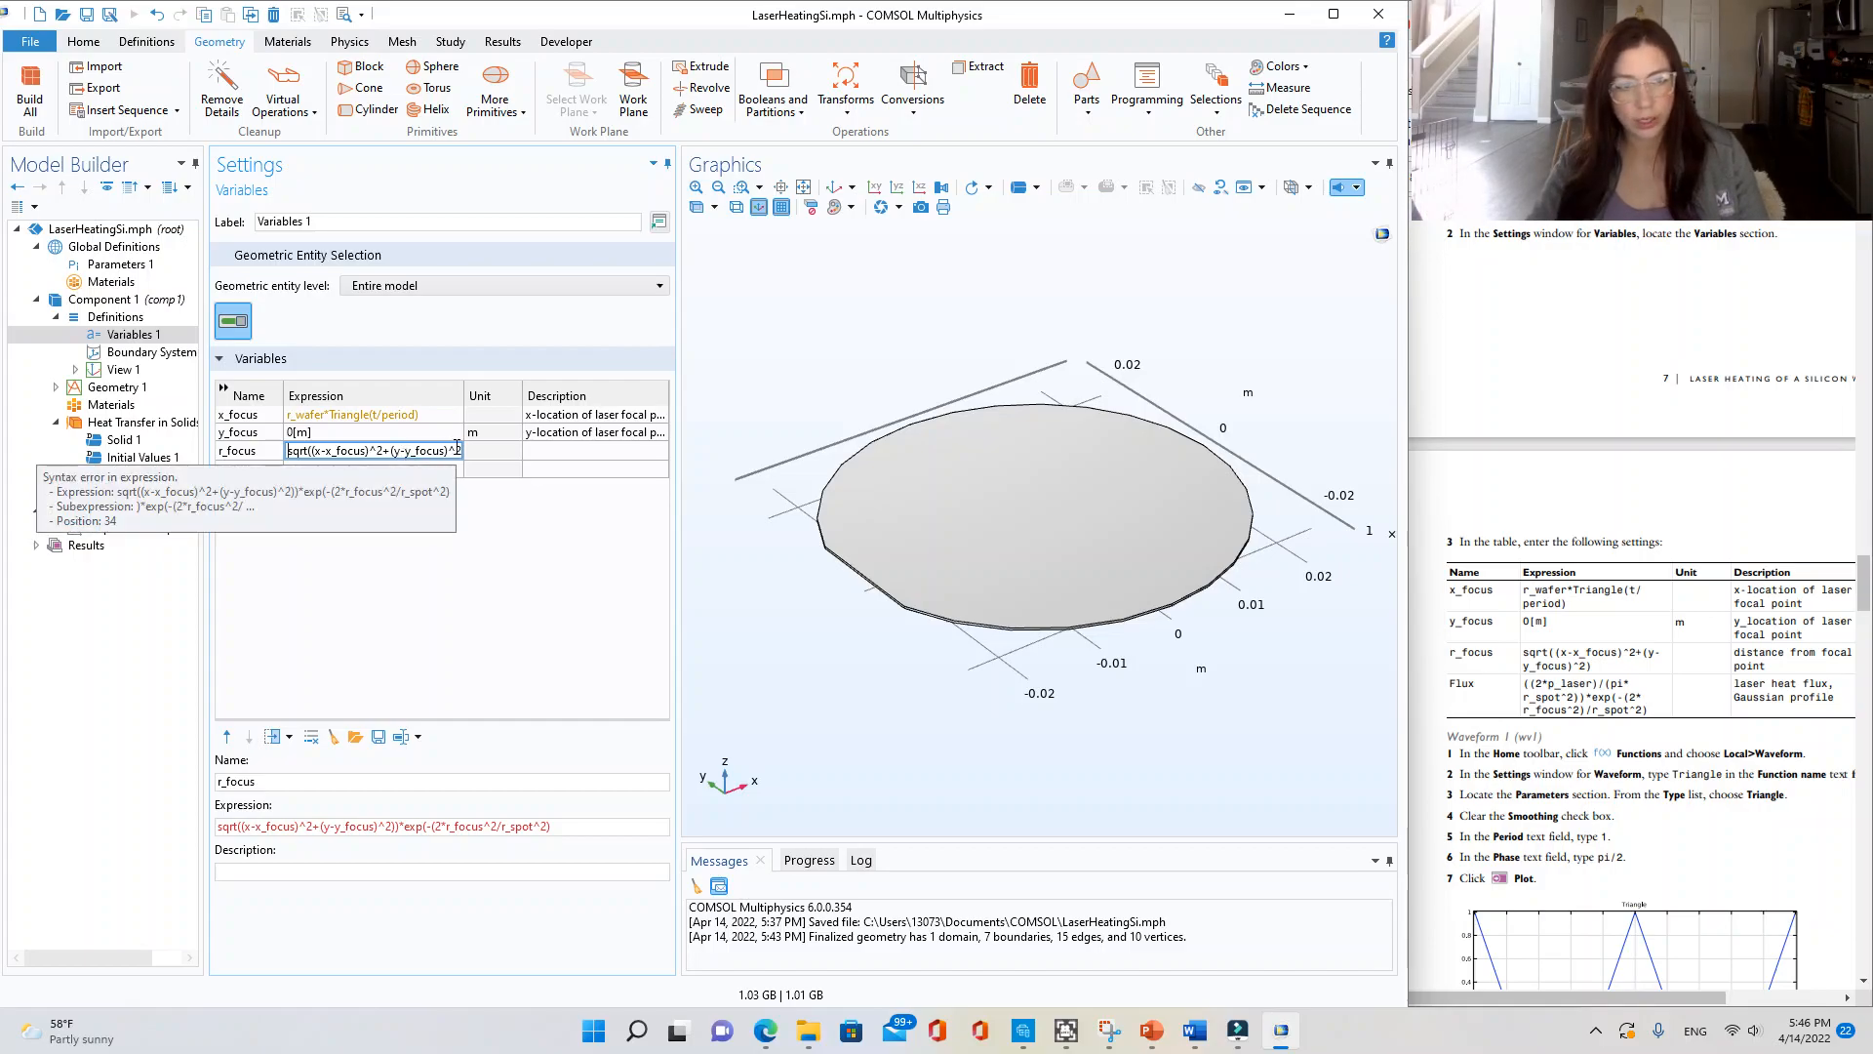
pyautogui.press('Right')
pyautogui.press('Right')
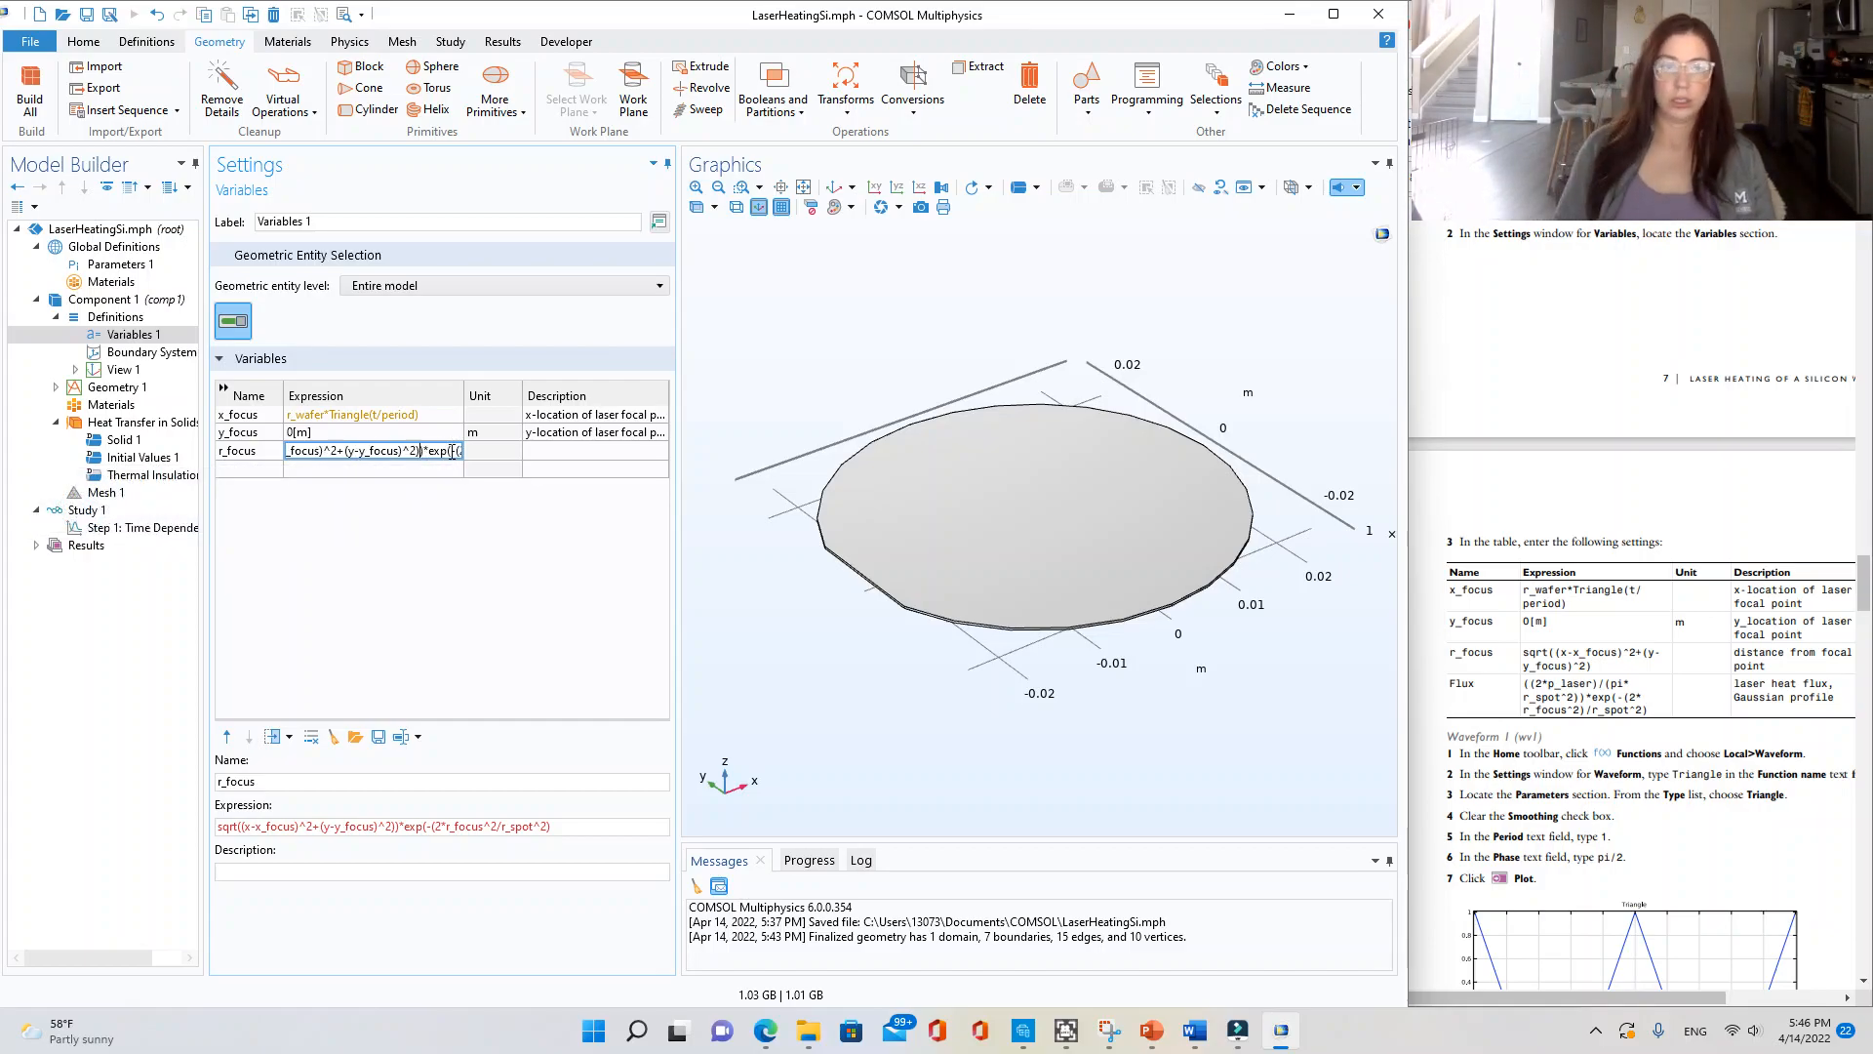
pyautogui.press('Left')
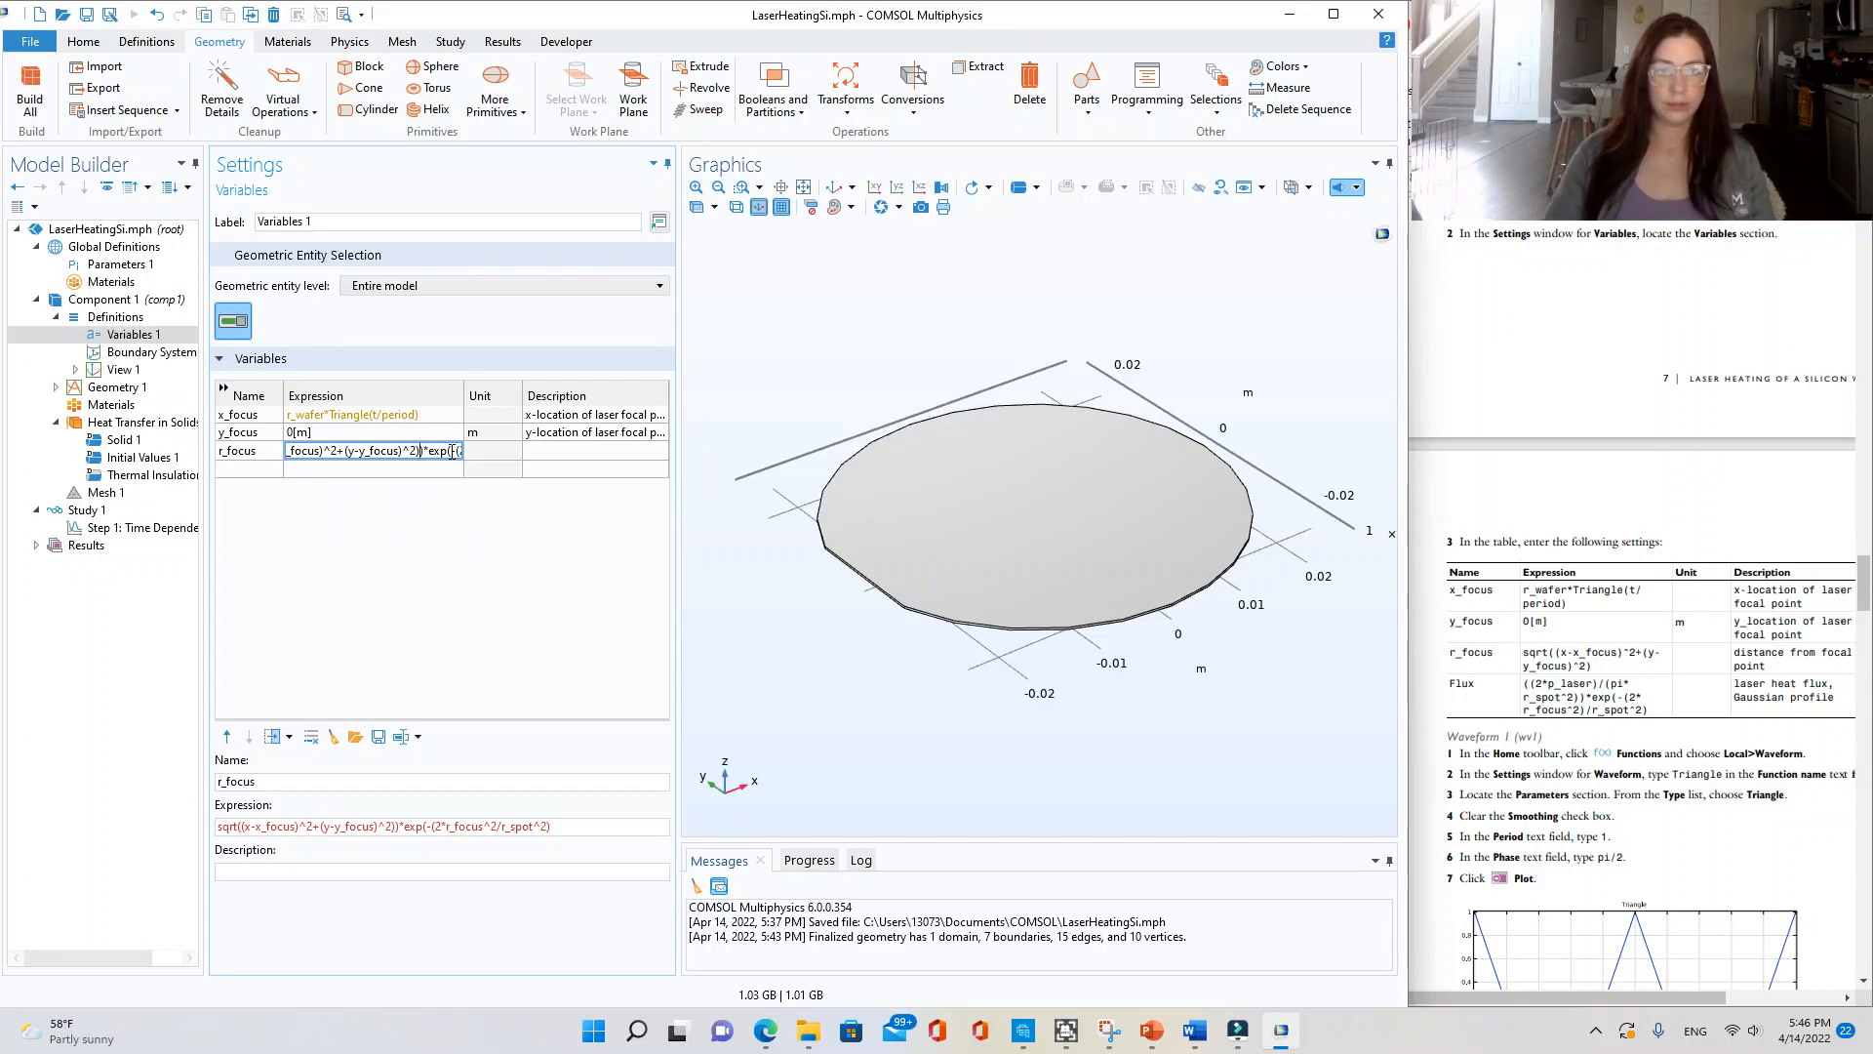
pyautogui.moveTo(422, 451); pyautogui.dragTo(546, 460)
pyautogui.hotkey('ctrl', 'c')
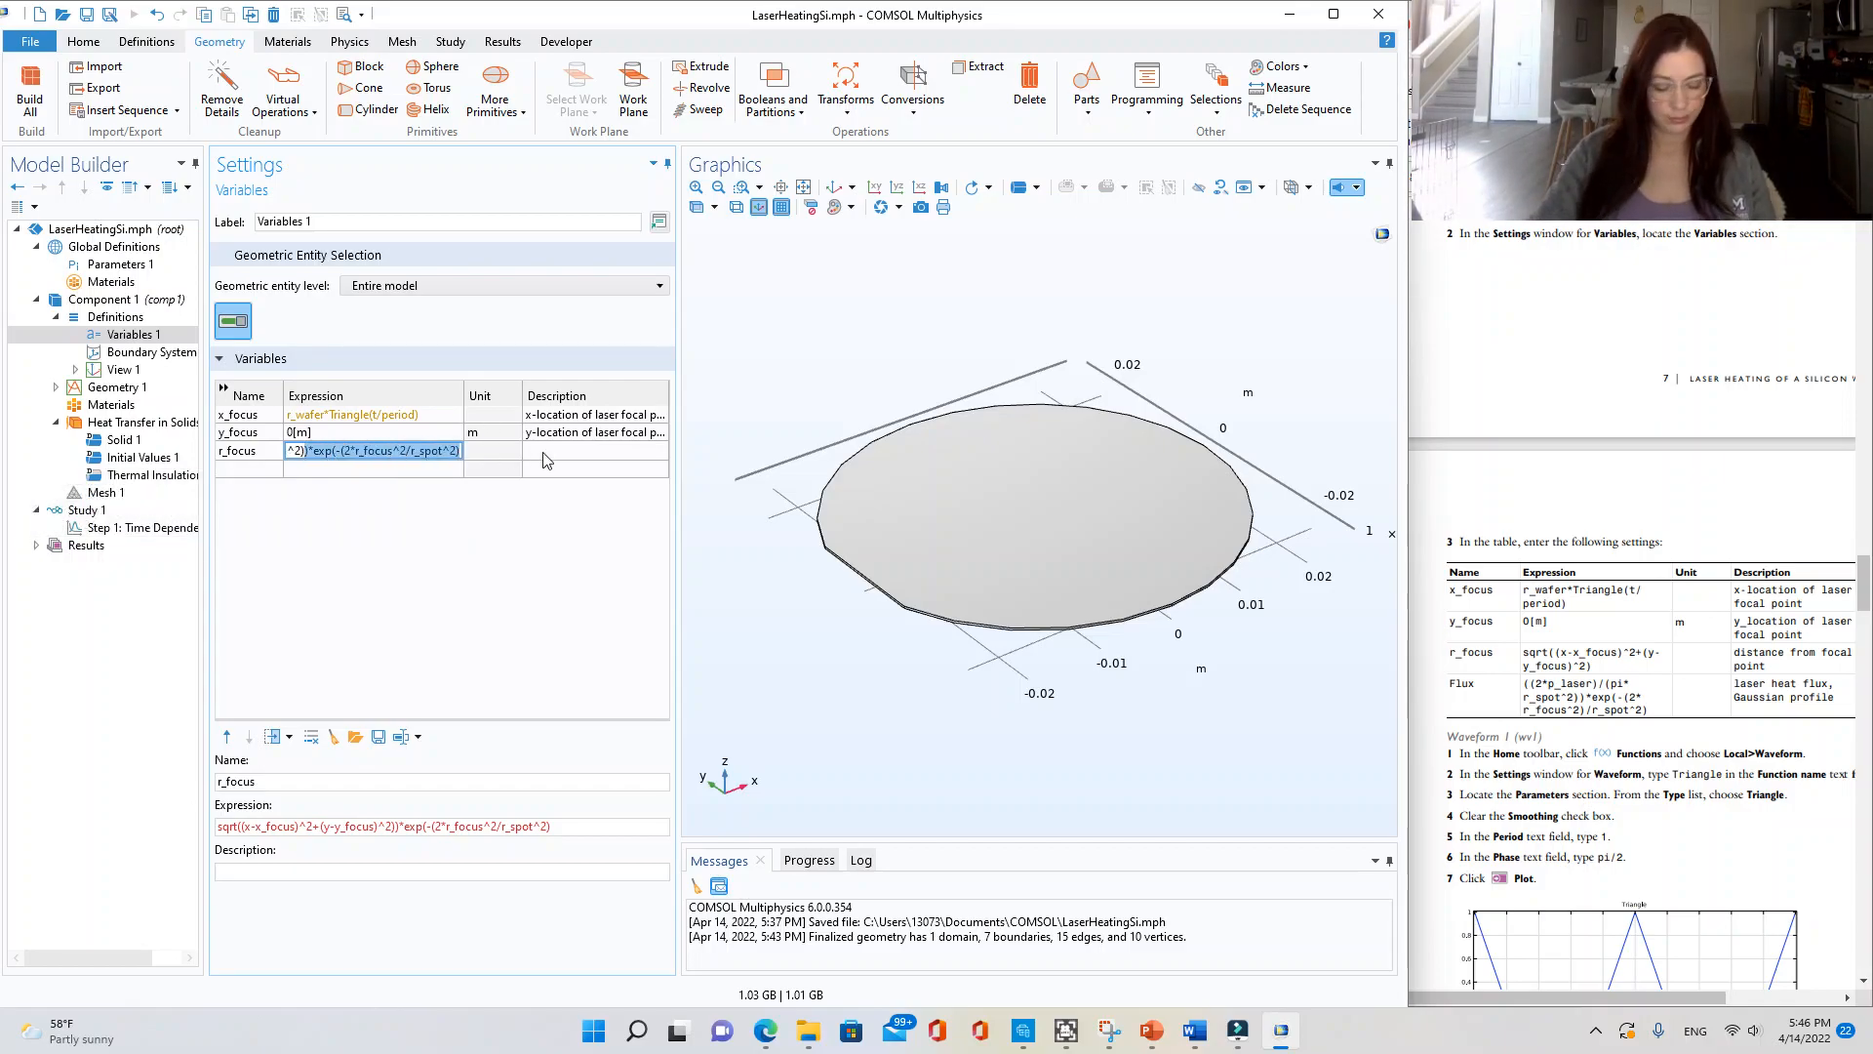
# - Move the exp tail out of r_focus into a new variable named Flux
pyautogui.press('BackSpace')
pyautogui.click(403, 467)
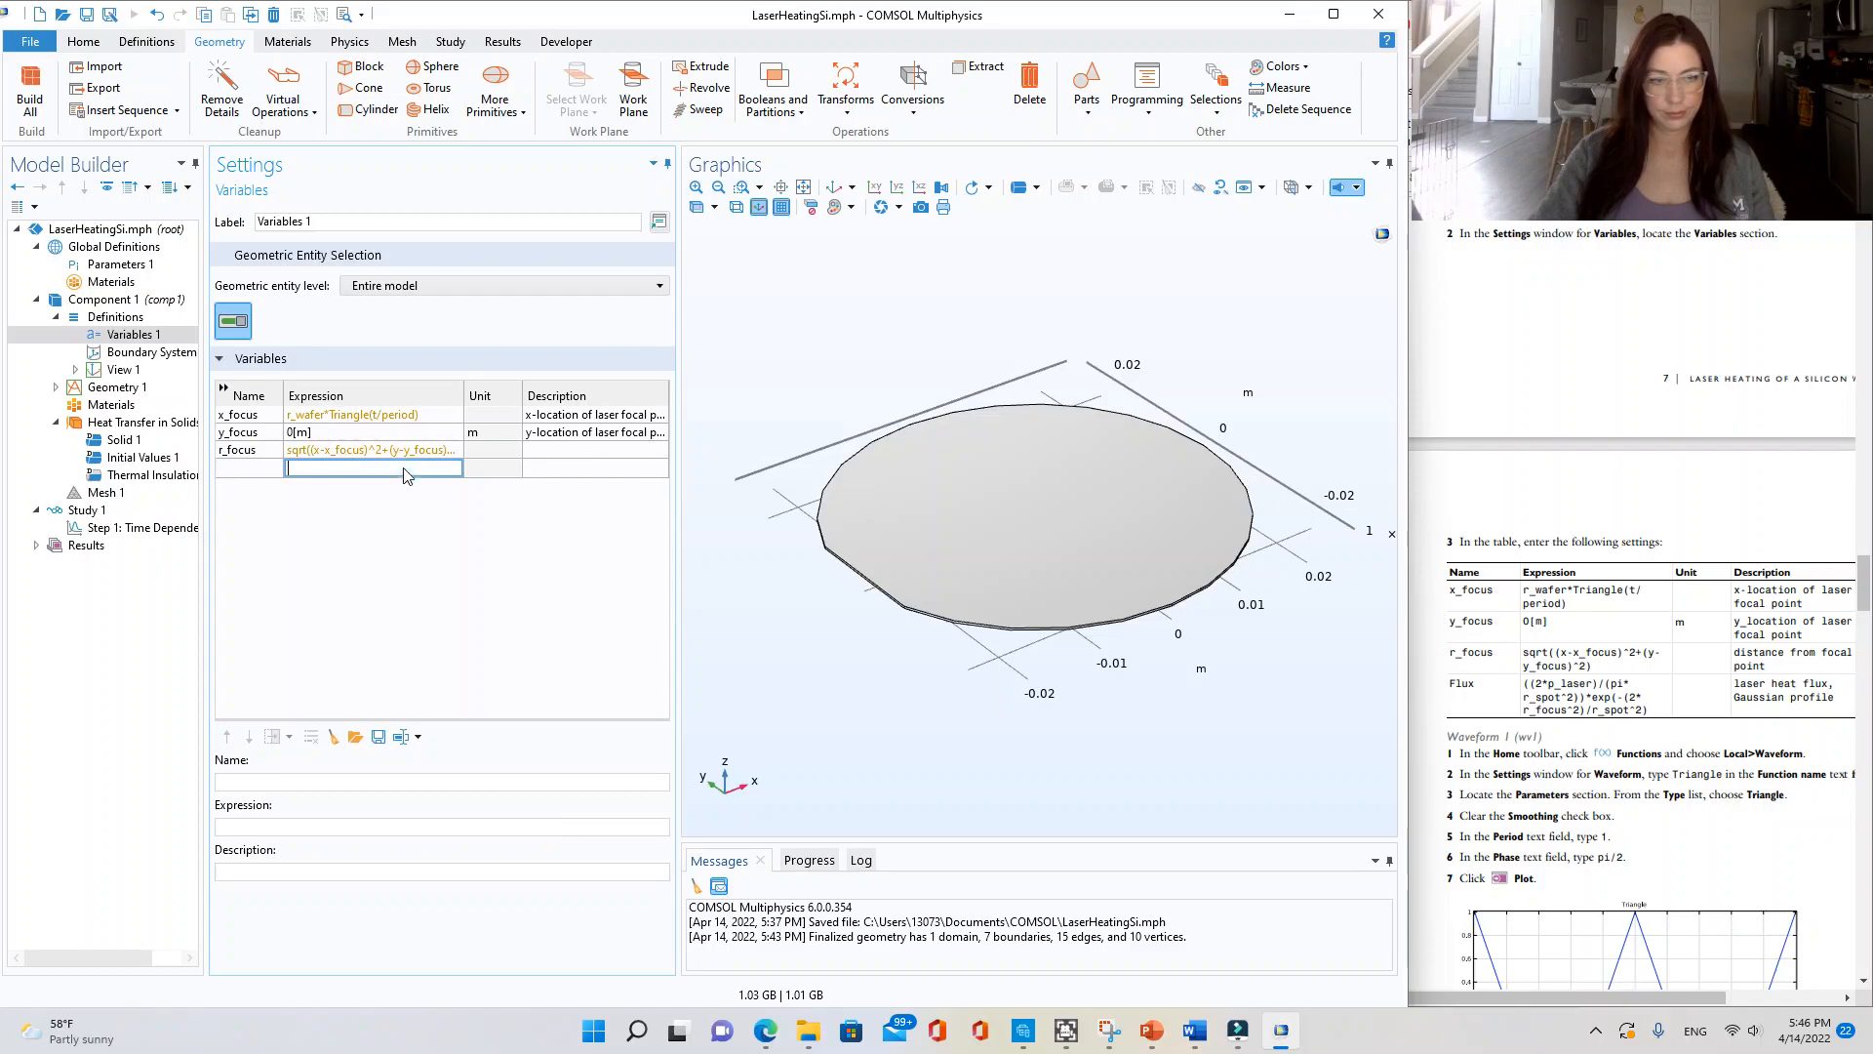
pyautogui.hotkey('ctrl', 'v')
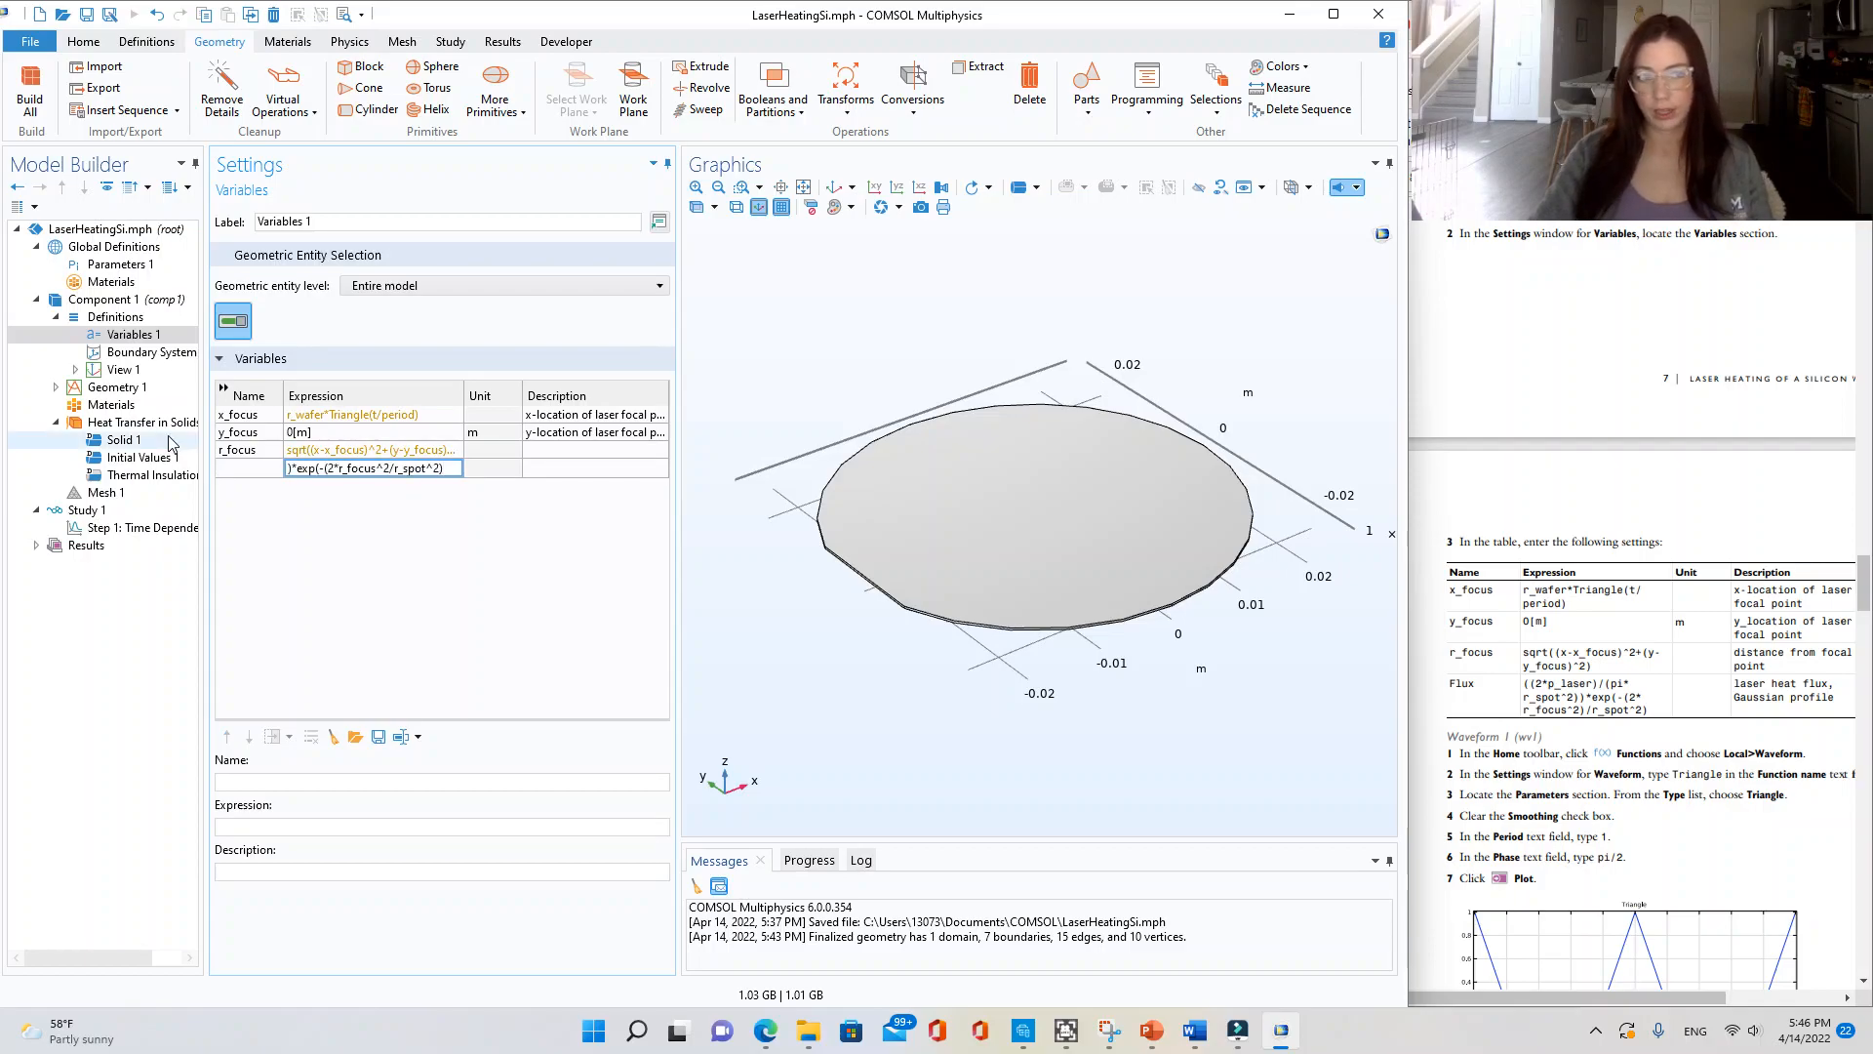
pyautogui.click(248, 468)
pyautogui.write('F')
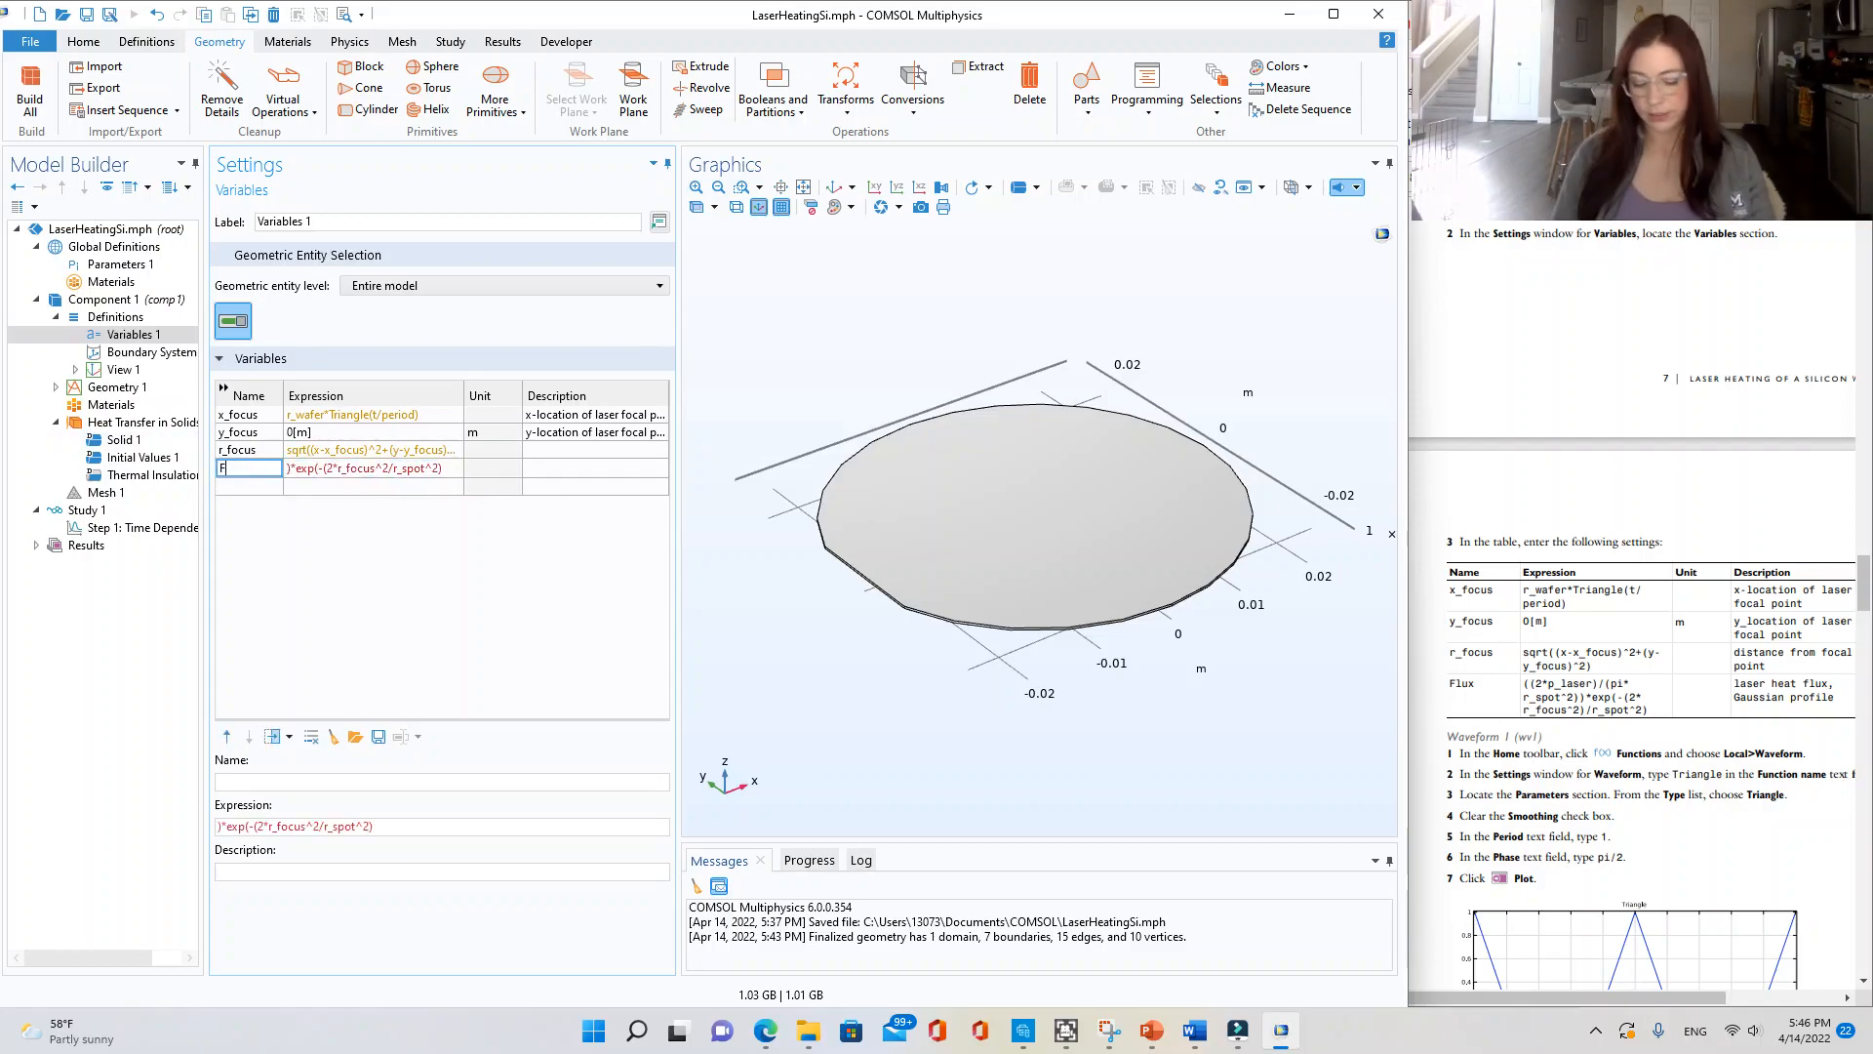
pyautogui.write('lux')
pyautogui.press('Tab')
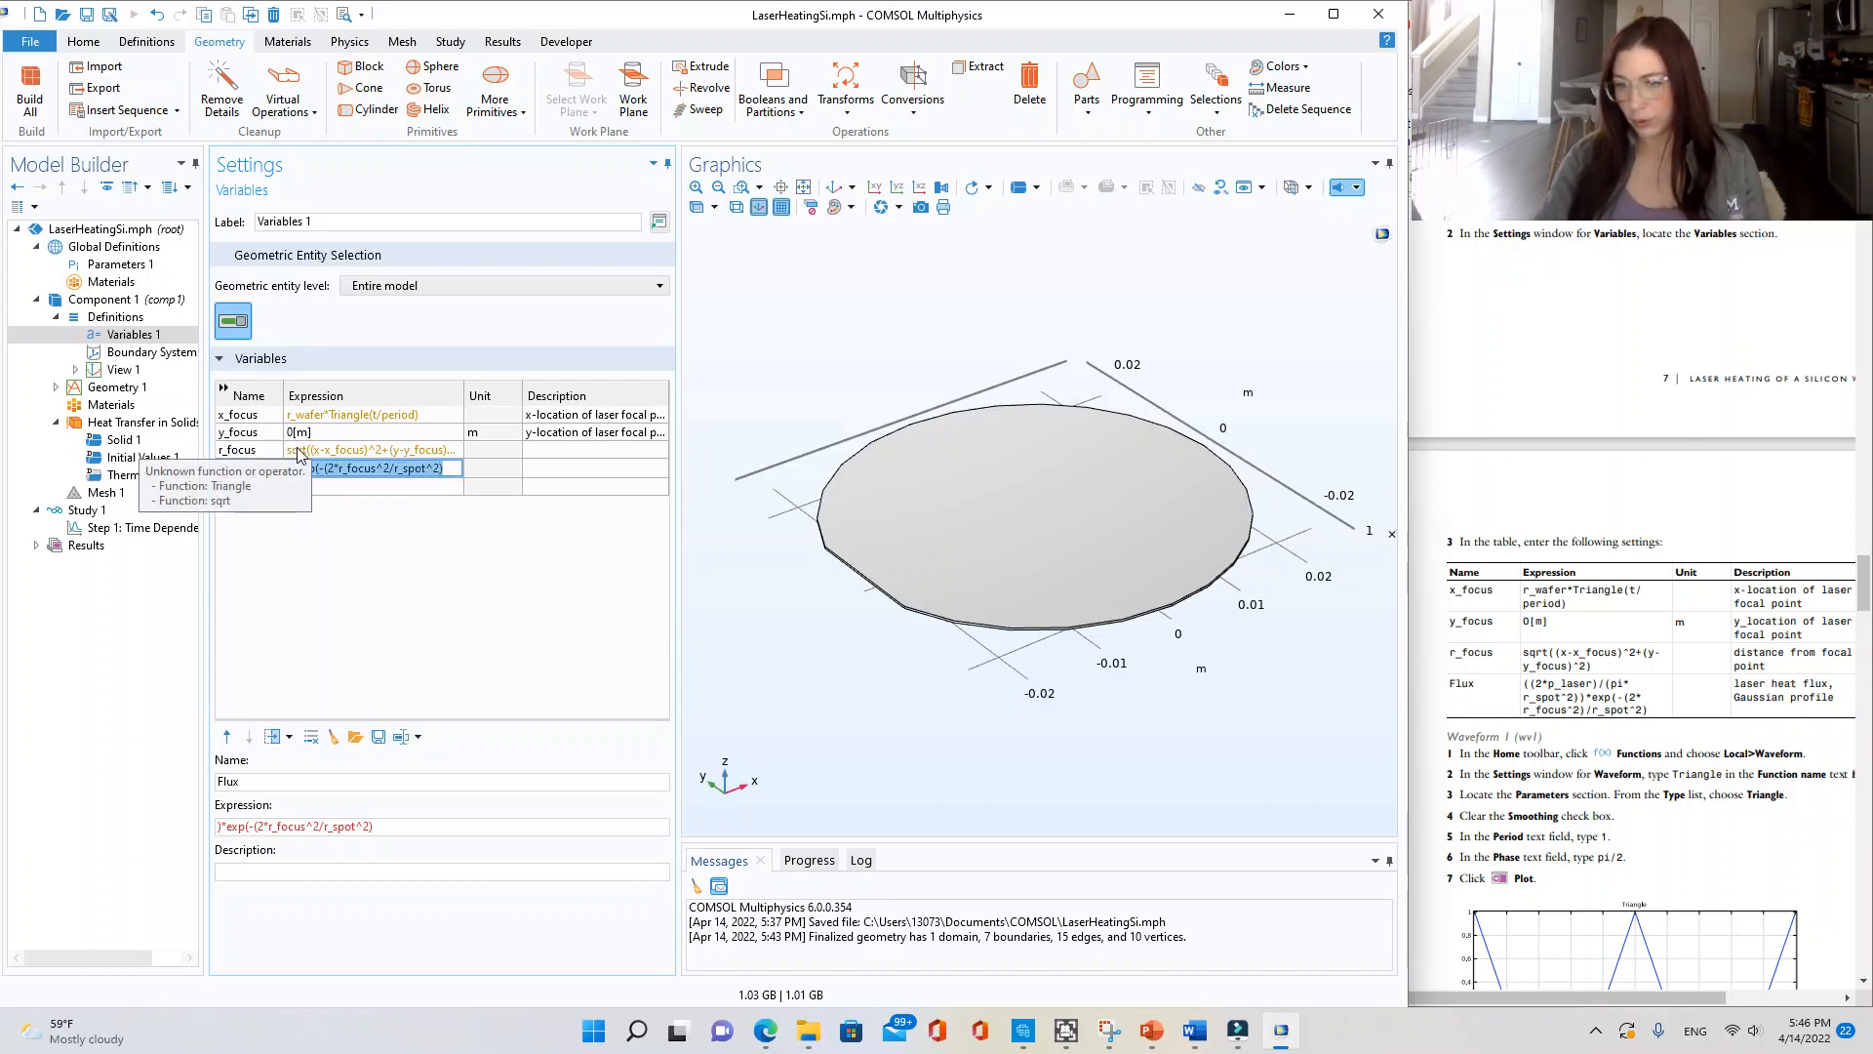
# - Prefix the Flux expression with ((2*p_laser)/(pi*r_spot^2))
pyautogui.click(290, 469)
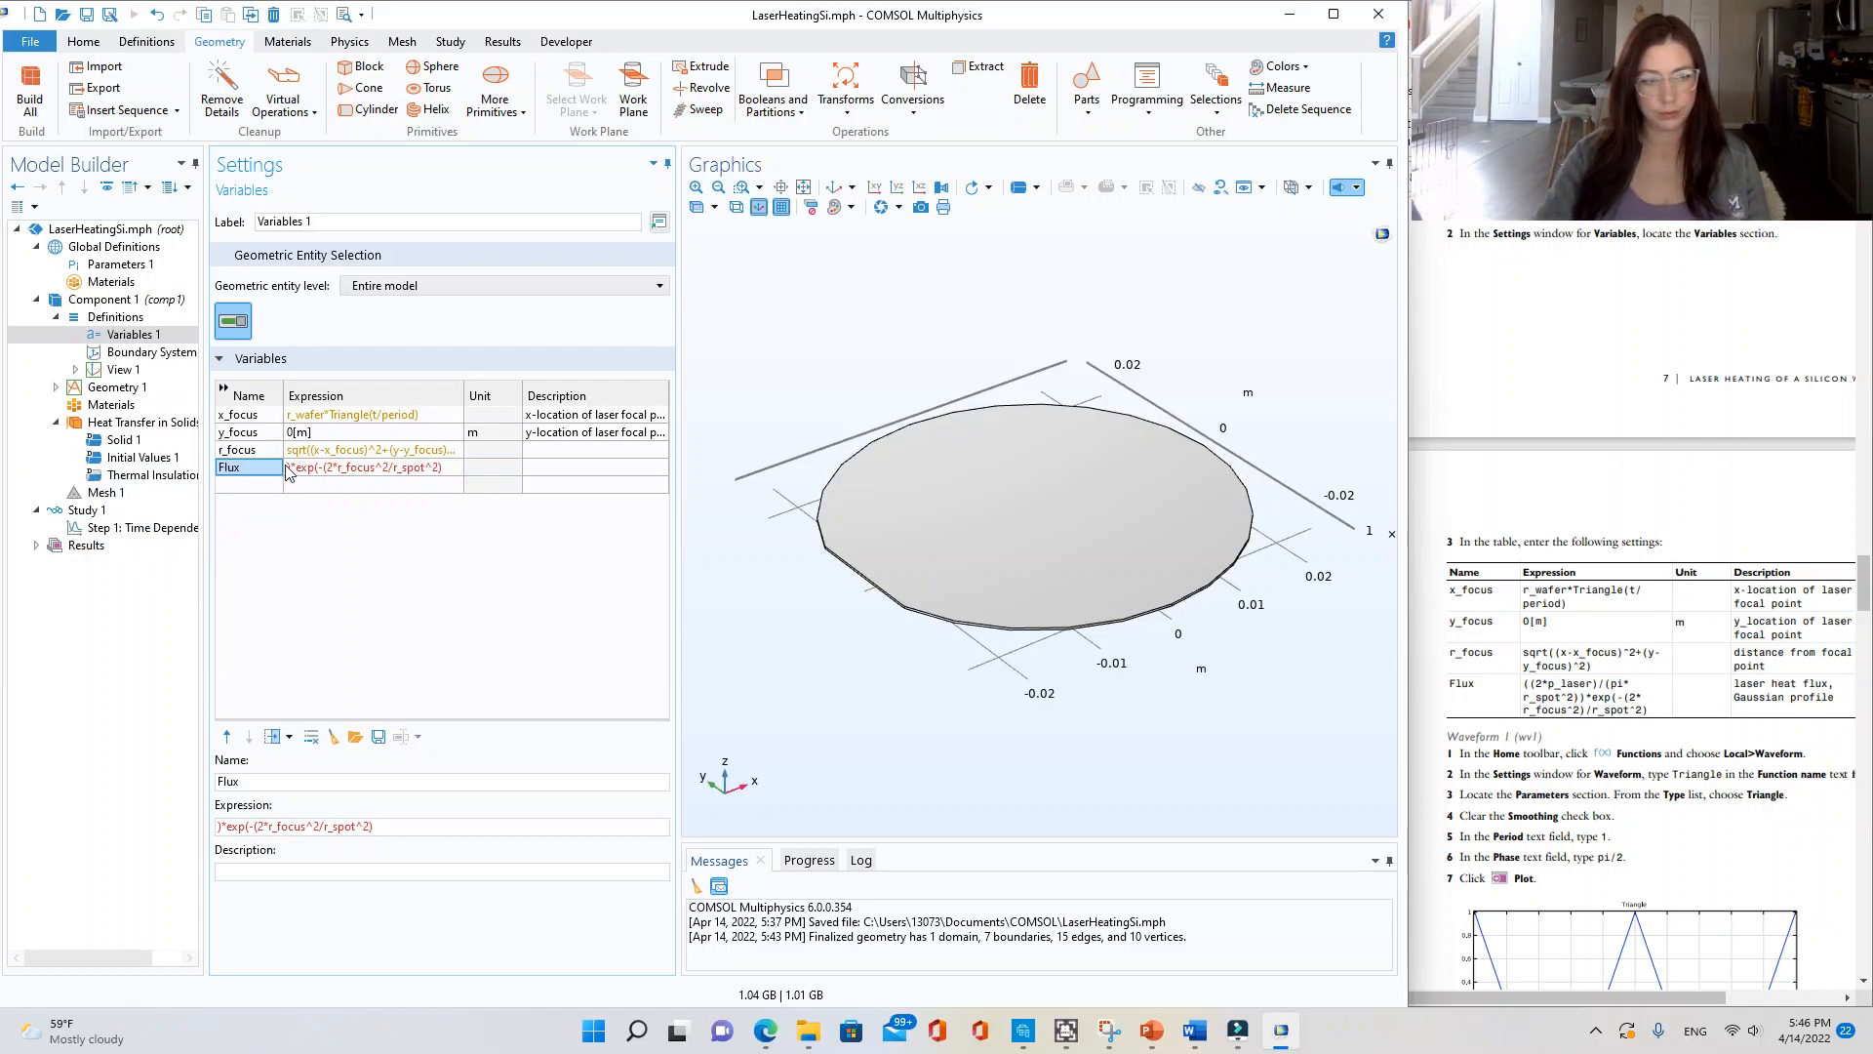
pyautogui.write('(-')
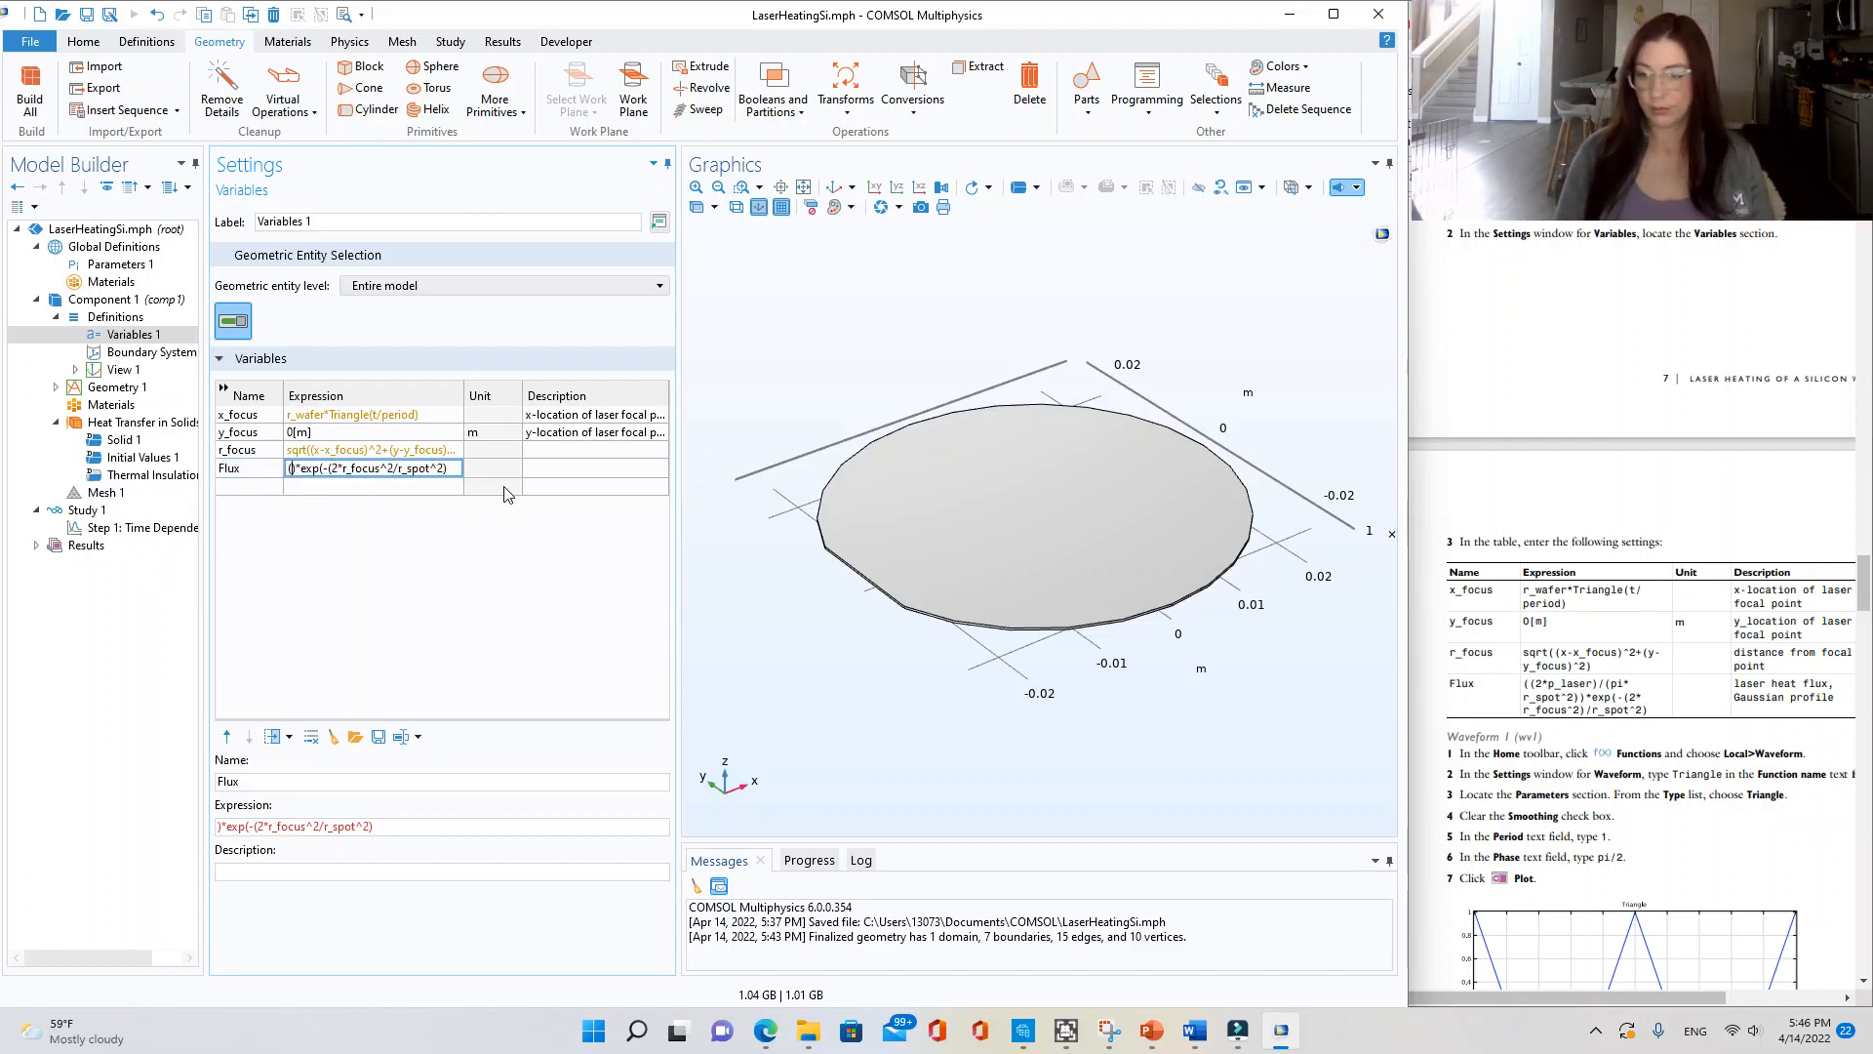
pyautogui.write('(2')
pyautogui.press('BackSpace')
pyautogui.press('BackSpace')
pyautogui.write('(2p')
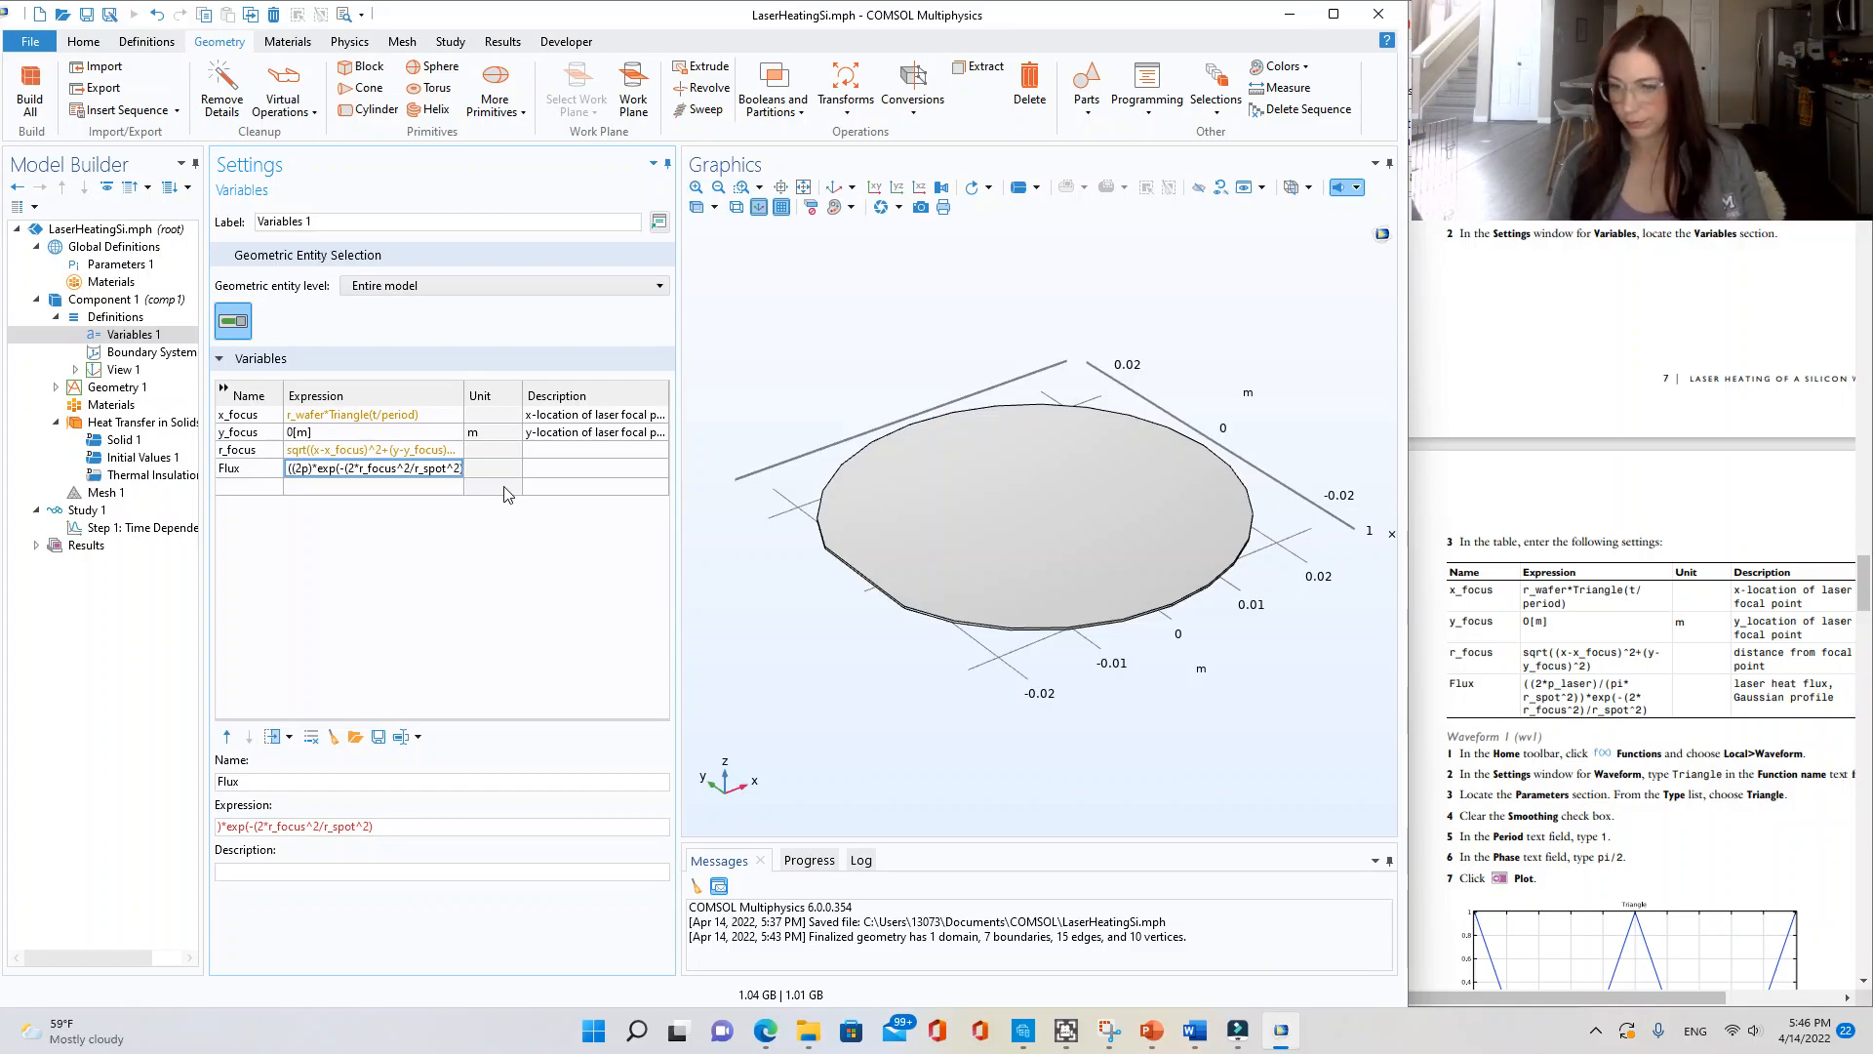
pyautogui.press('BackSpace')
pyautogui.write('*p_laser')
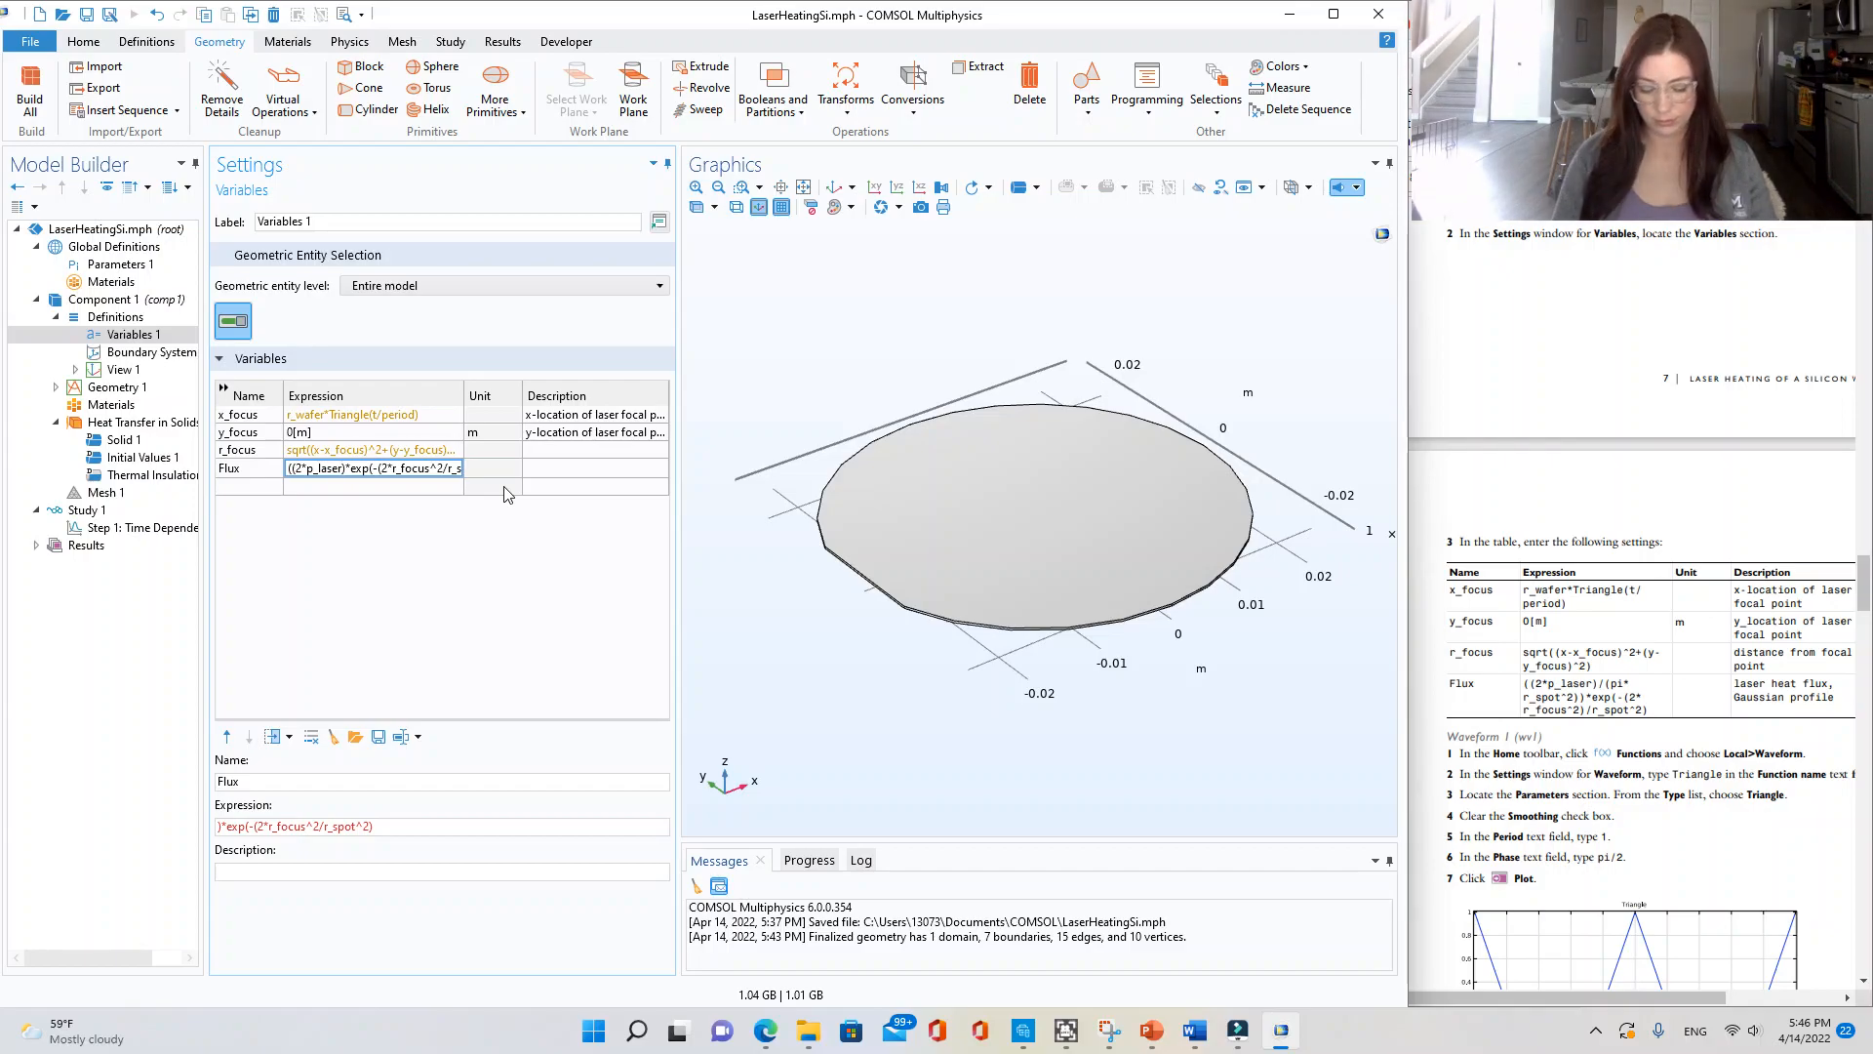
pyautogui.write(')/(pi')
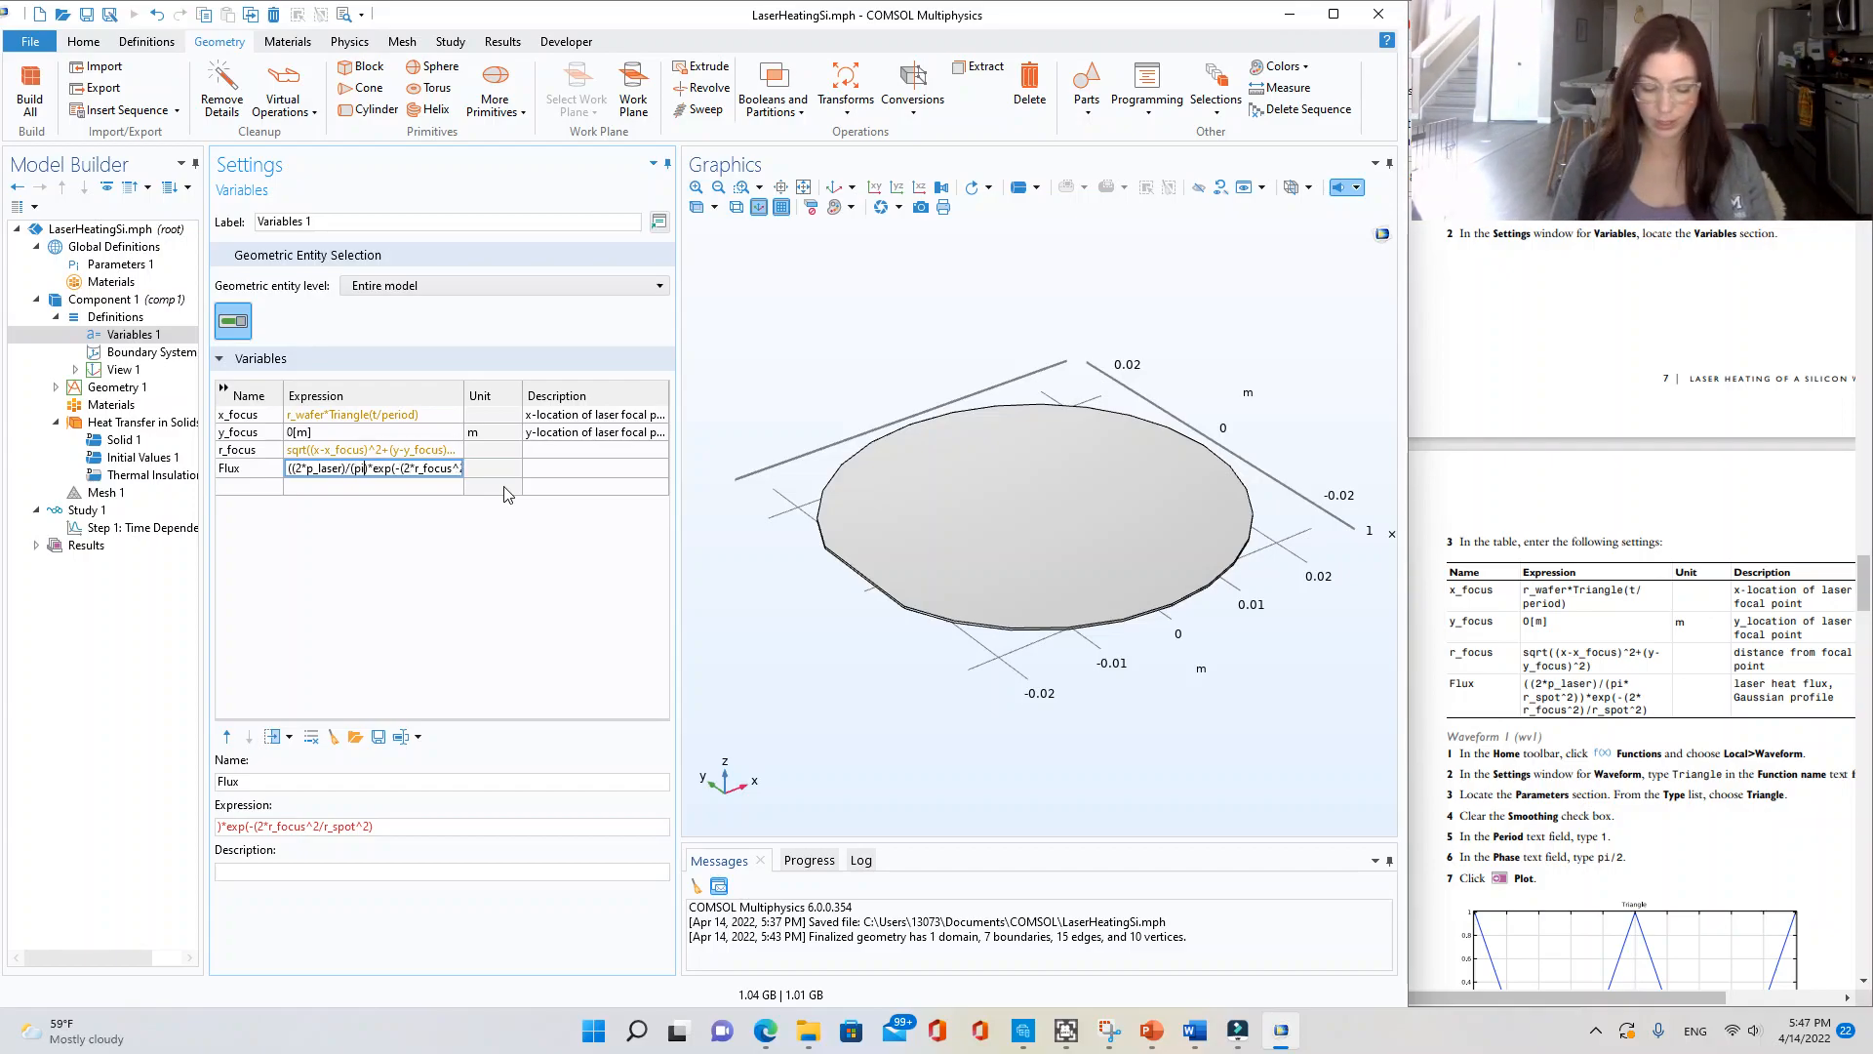
pyautogui.write('*r')
pyautogui.write('_')
pyautogui.write('spot')
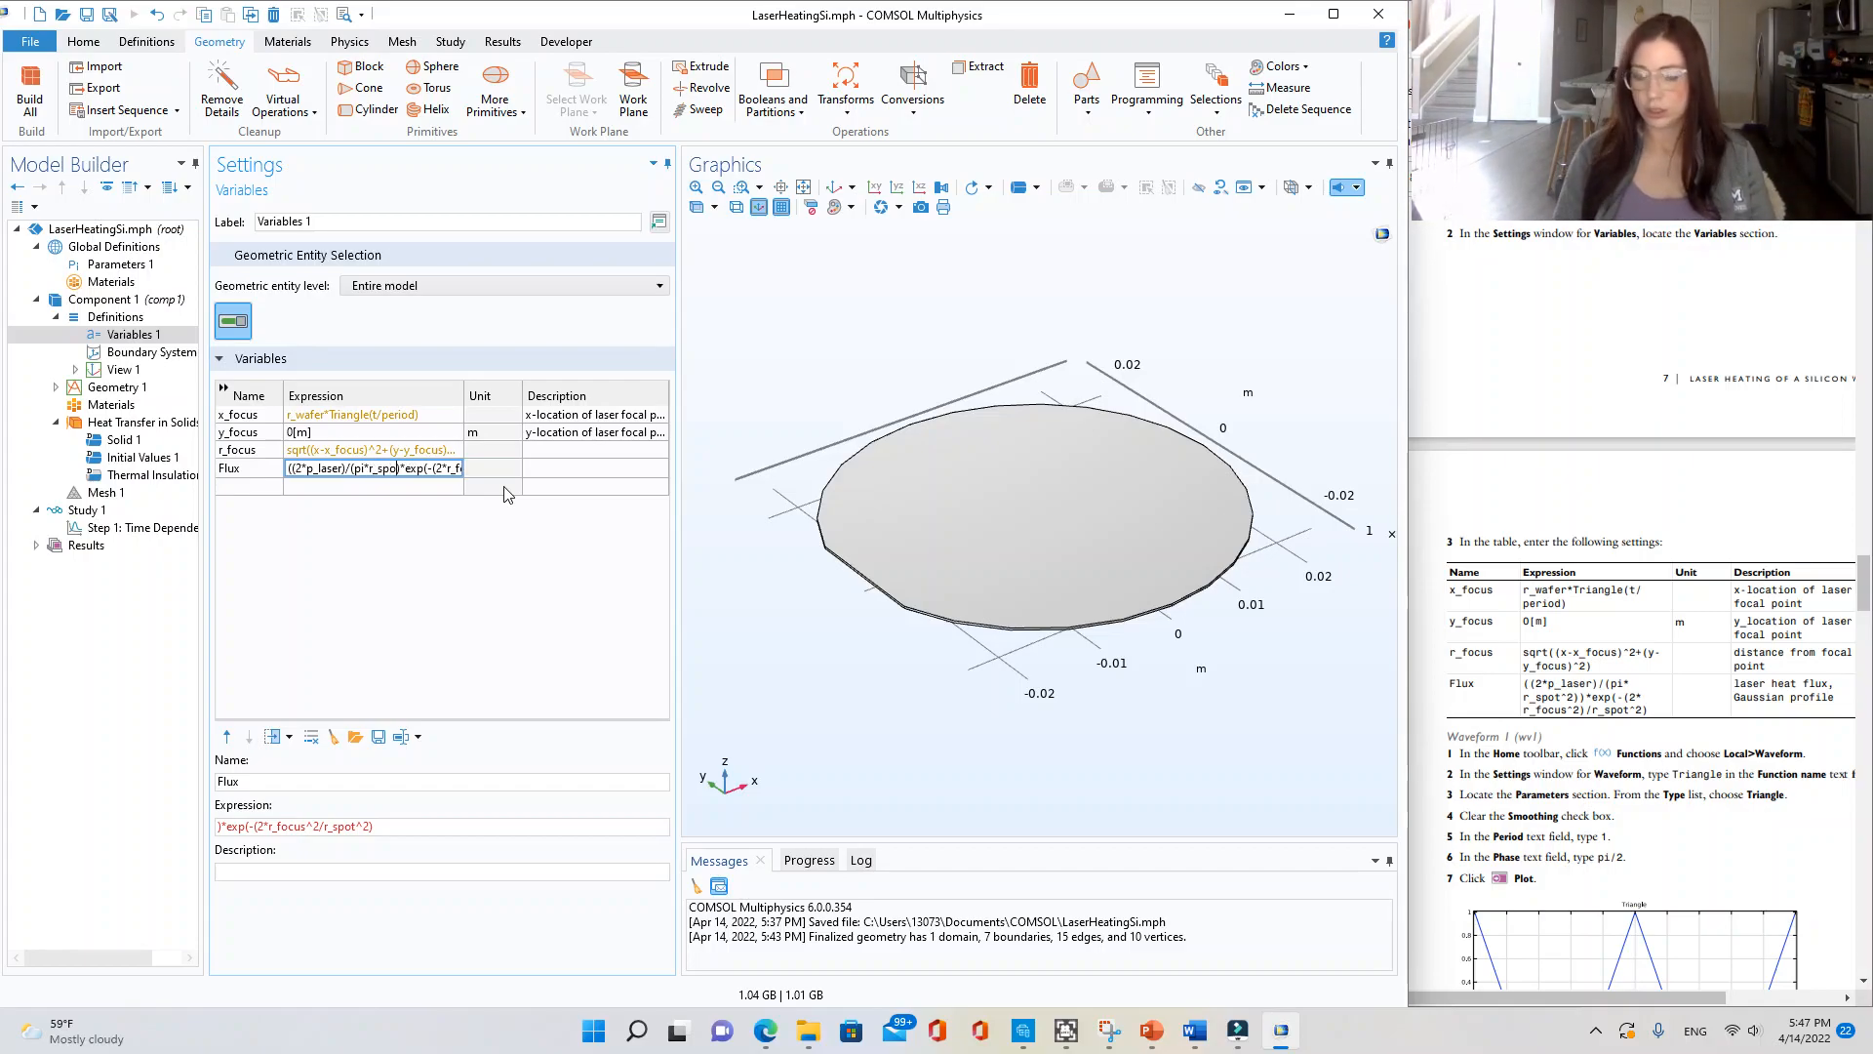
pyautogui.write('^2')
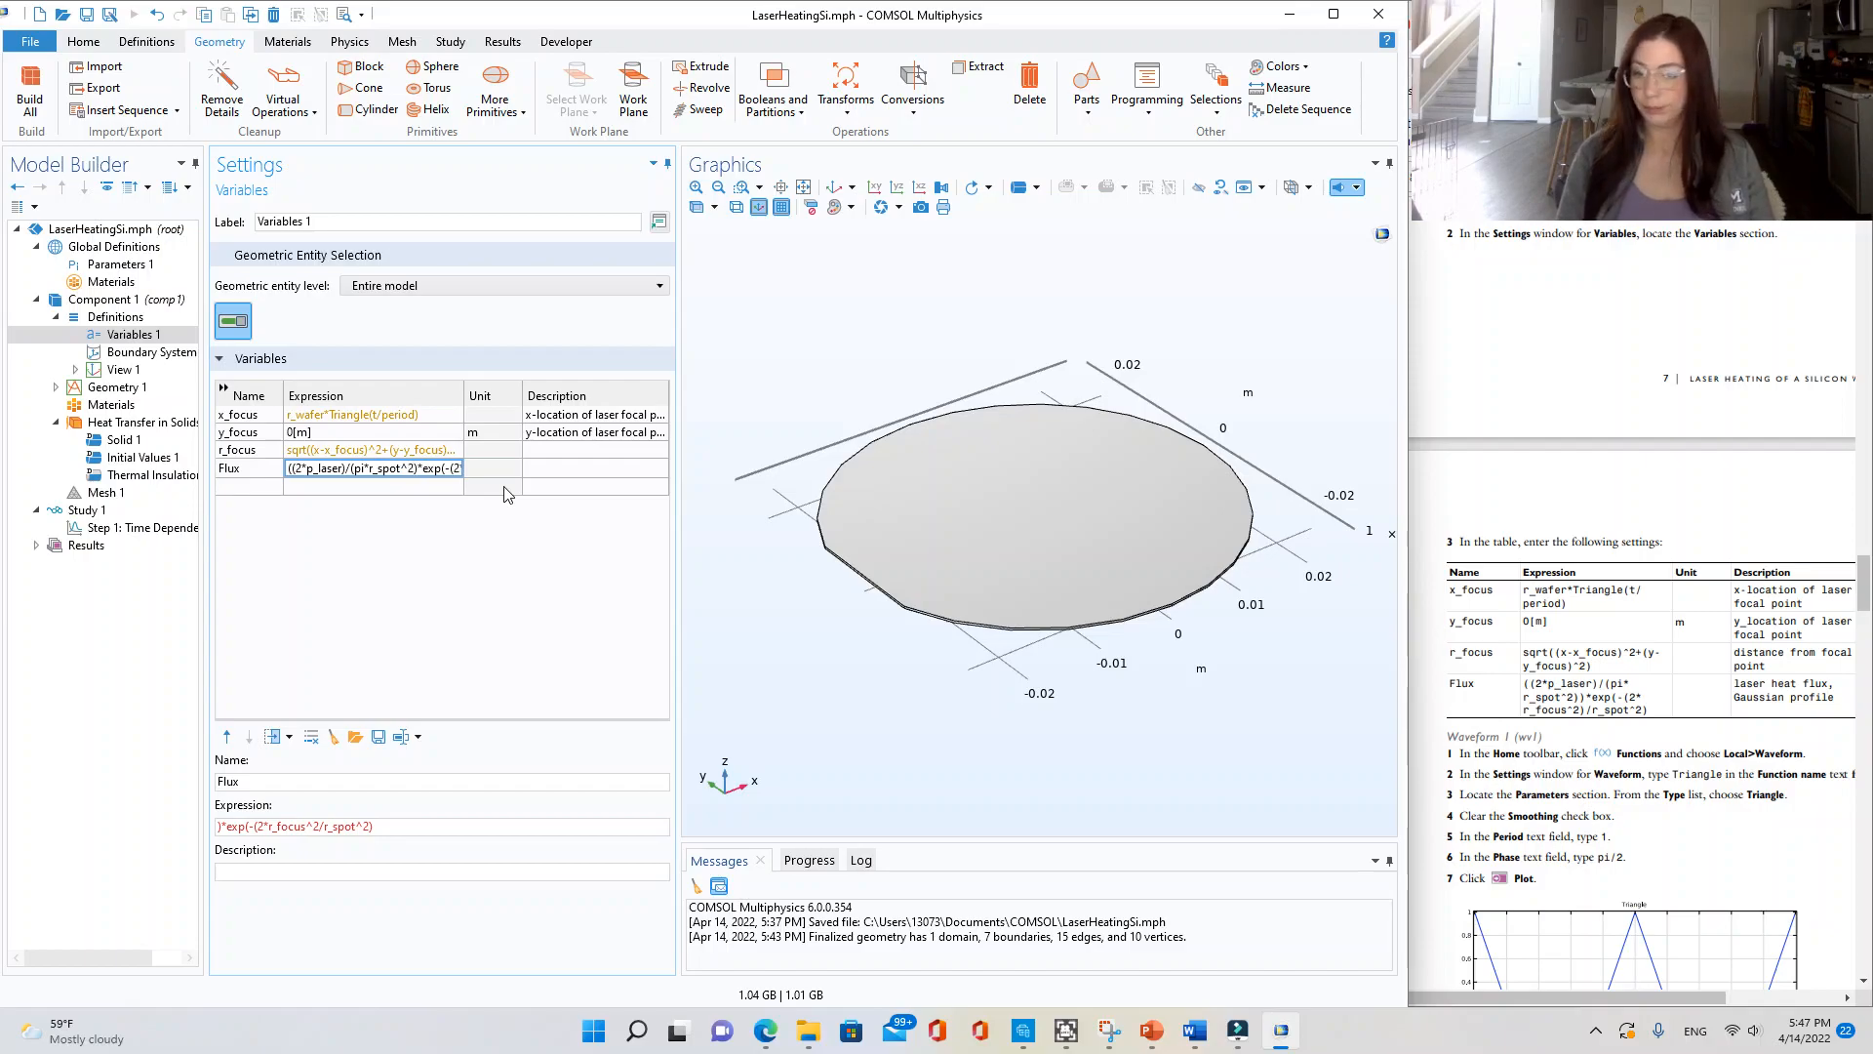
pyautogui.write(')')
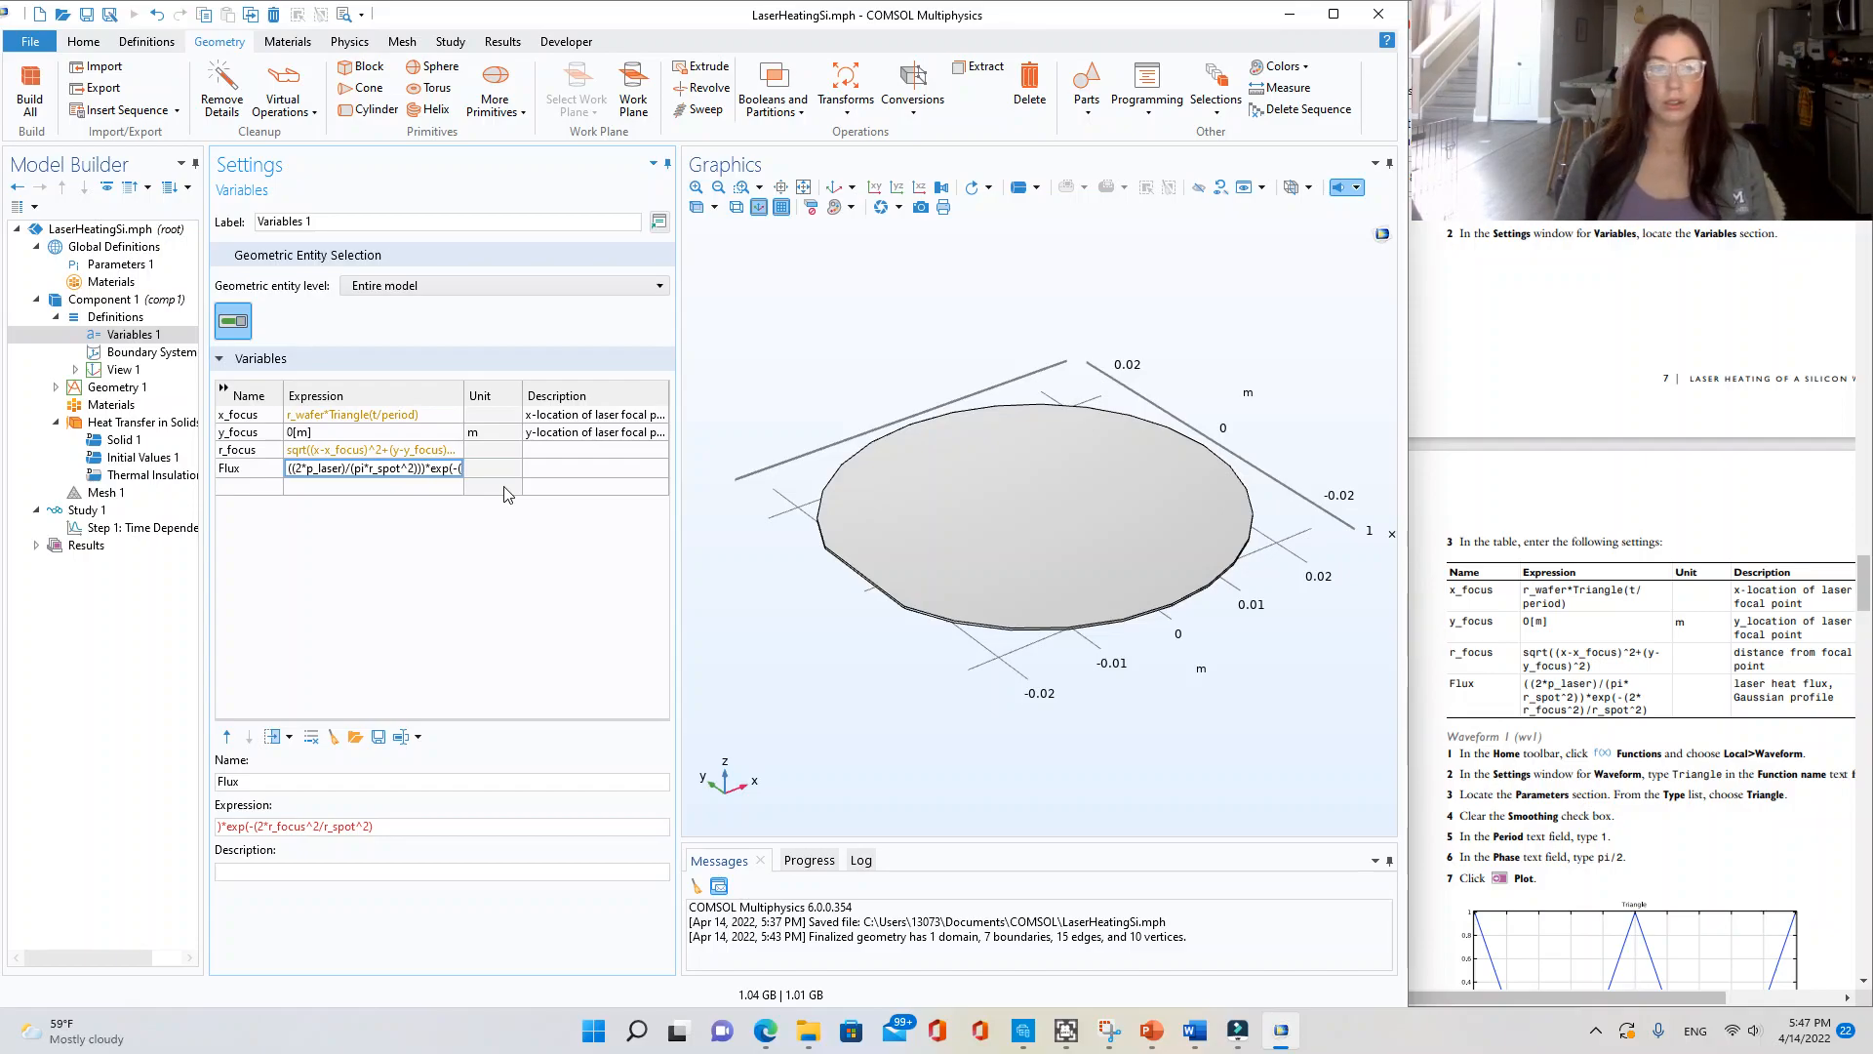
pyautogui.press('BackSpace')
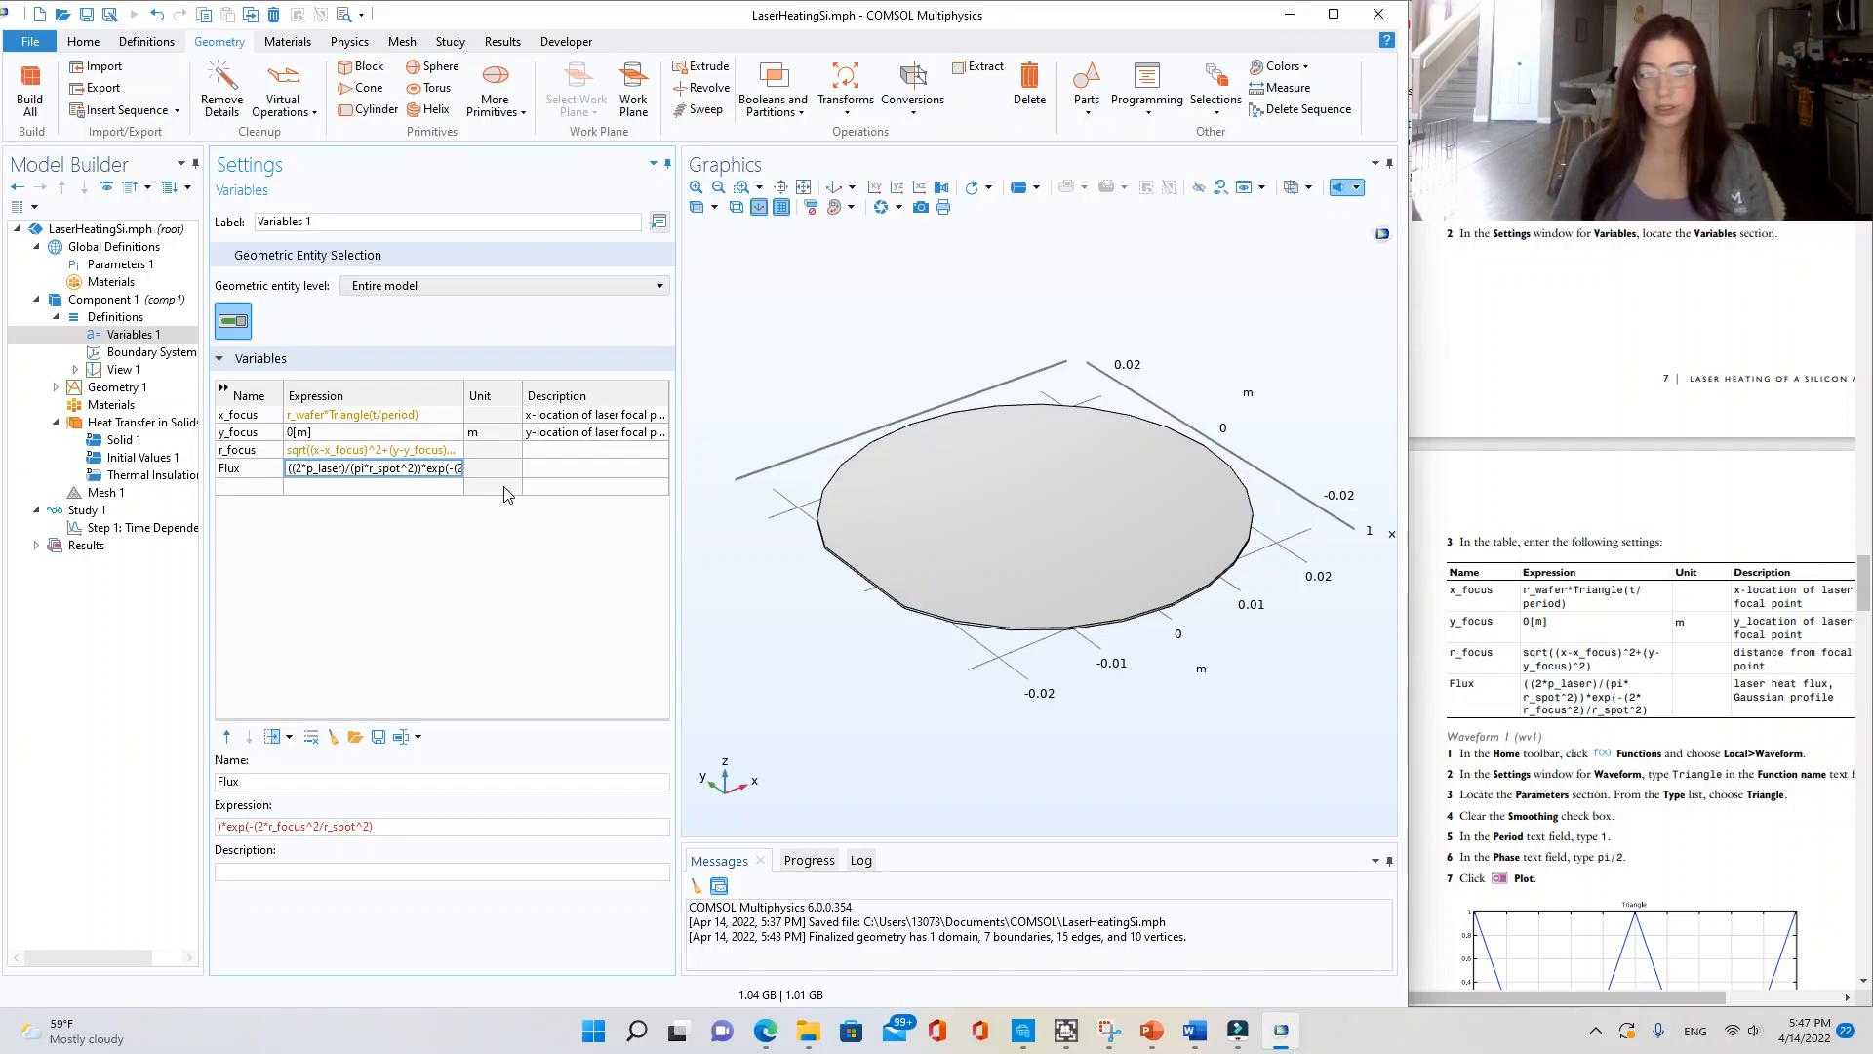
pyautogui.press('Right')
pyautogui.press('Right')
pyautogui.press('Right')
pyautogui.press('Right')
pyautogui.press('Right')
pyautogui.press('Right')
pyautogui.press('Right')
pyautogui.press('Right')
pyautogui.press('Right')
pyautogui.press('Right')
pyautogui.press('Right')
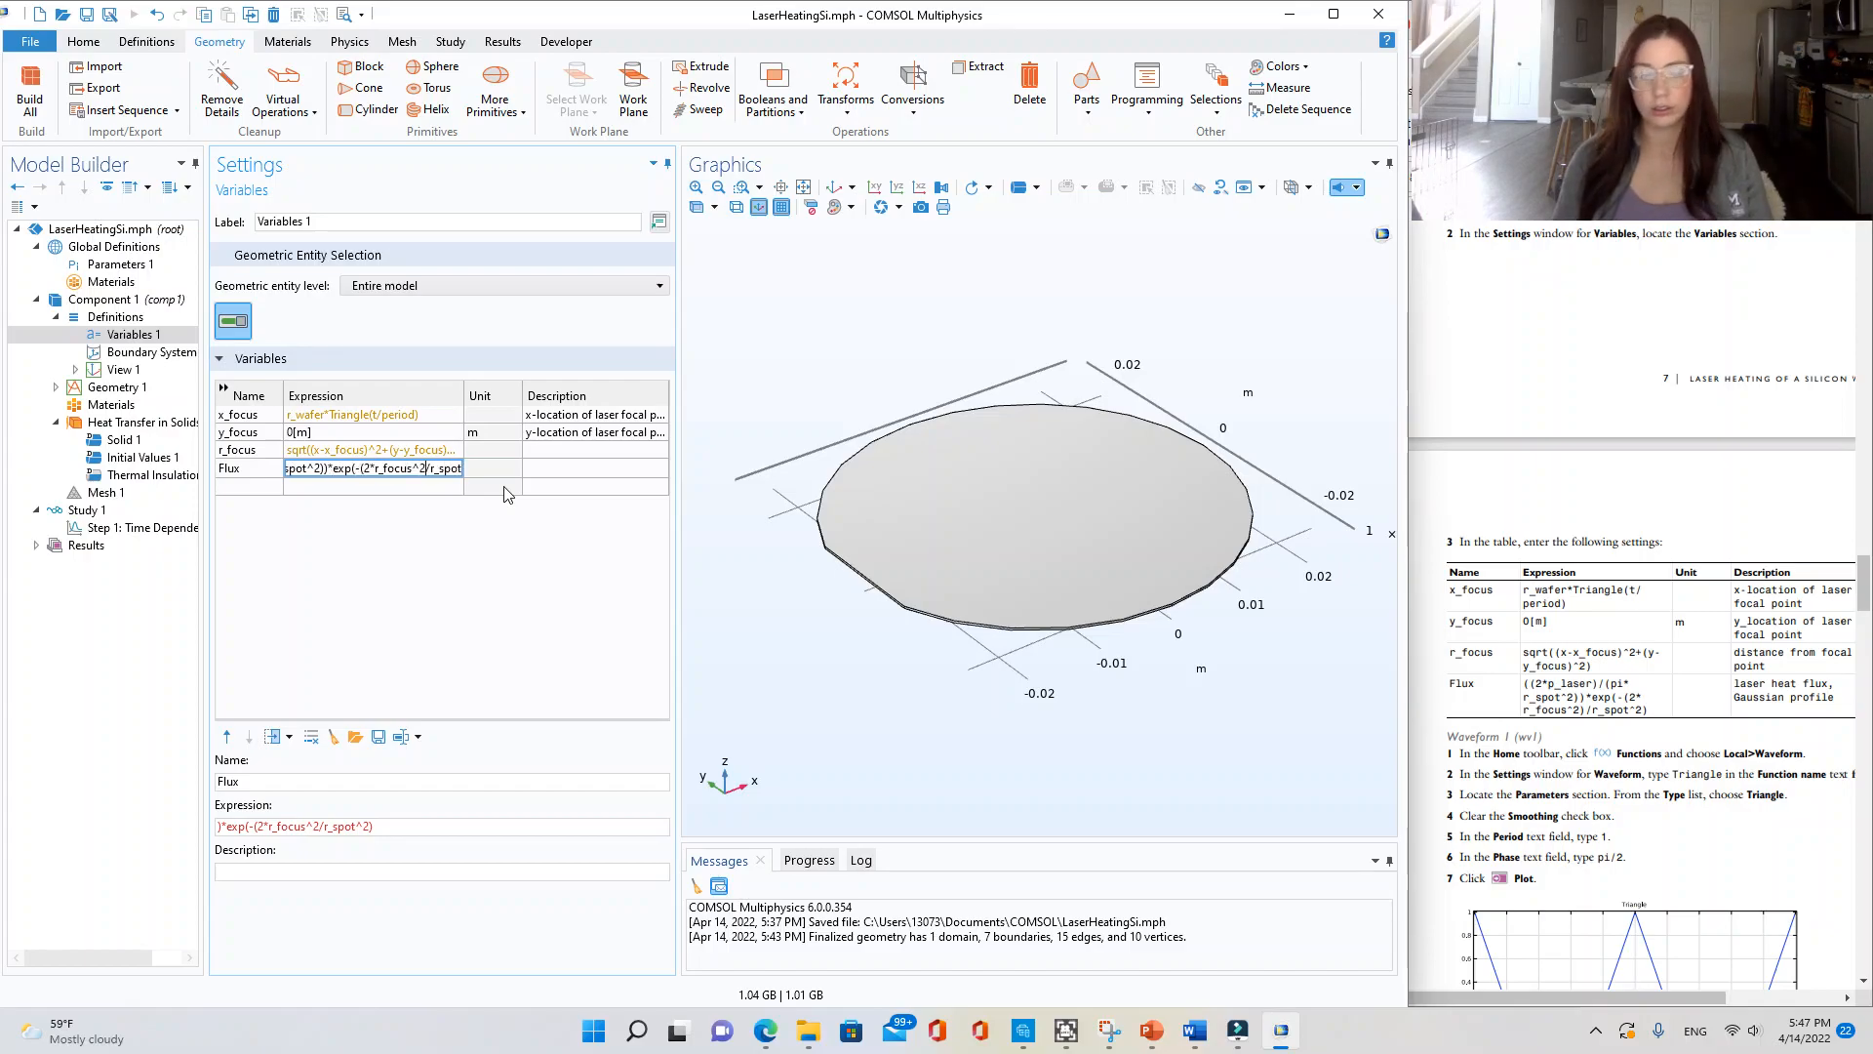
pyautogui.press('Right')
pyautogui.press('Right')
pyautogui.press('Right')
pyautogui.press('Right')
pyautogui.press('Right')
pyautogui.press('Right')
pyautogui.press('Right')
pyautogui.press('Right')
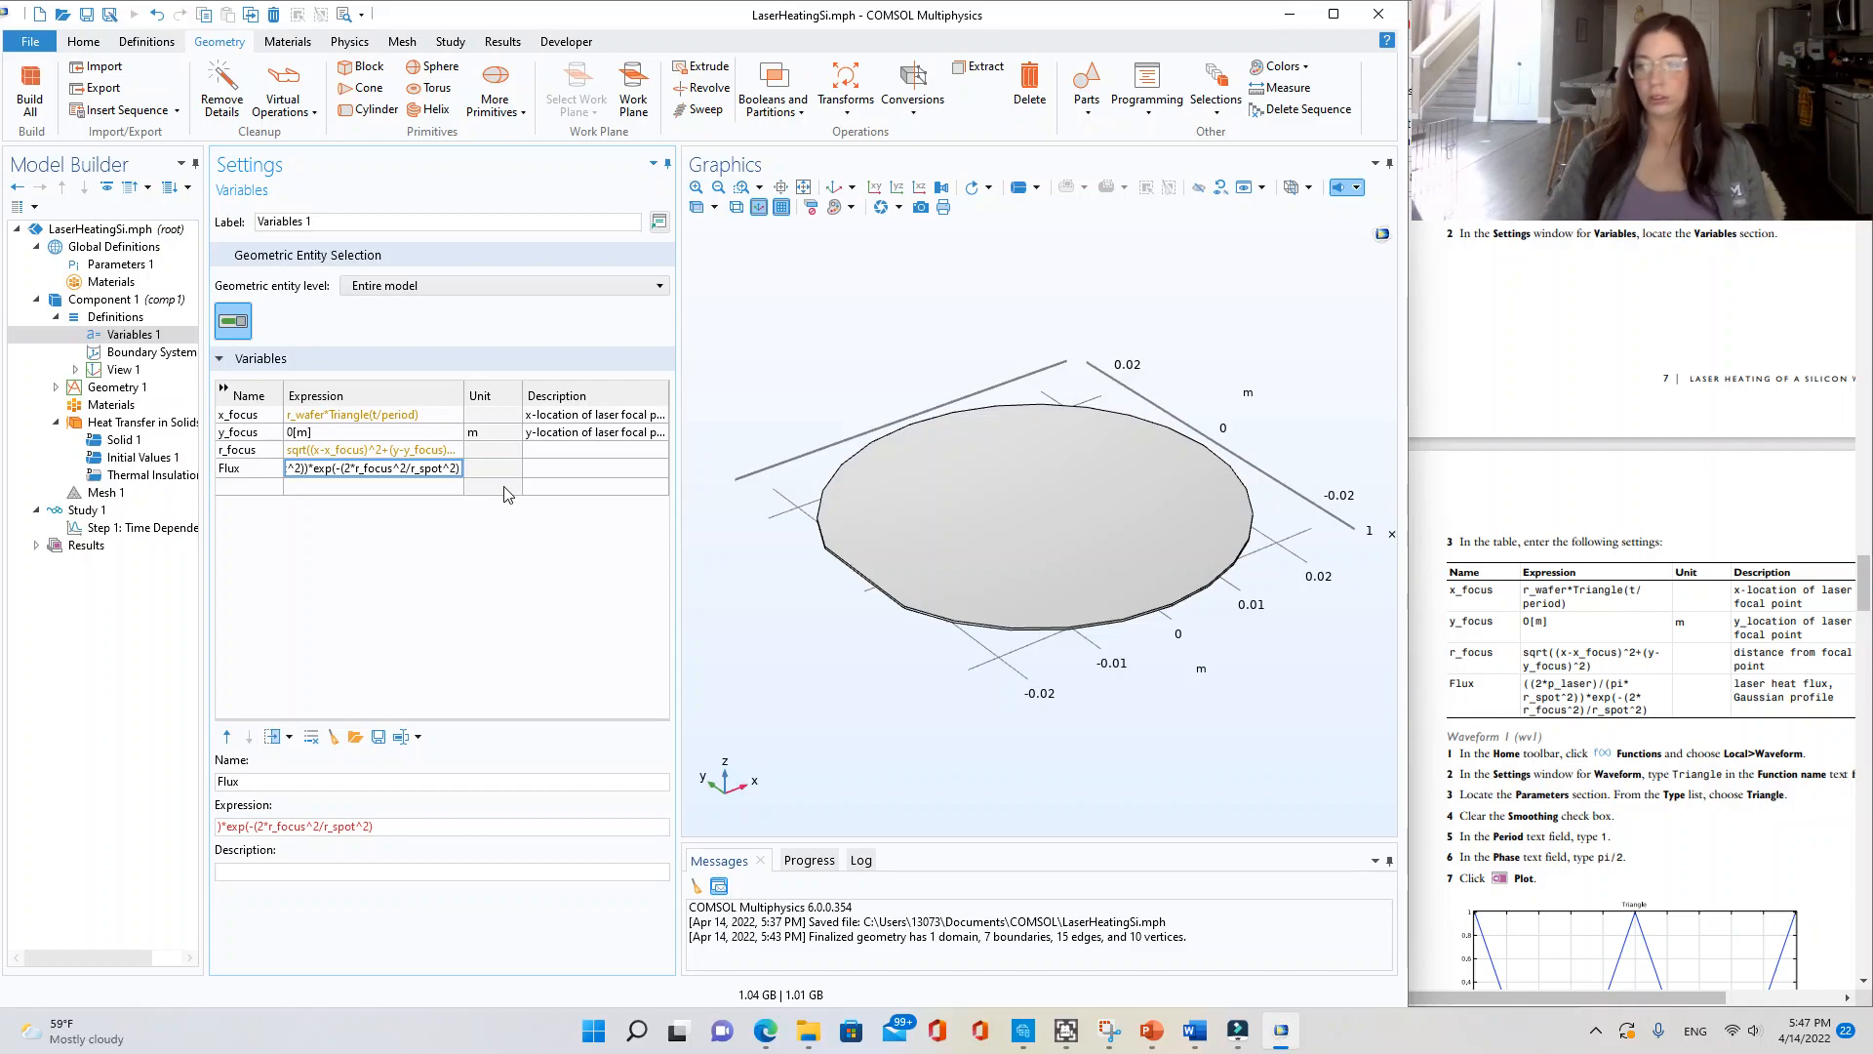
pyautogui.click(577, 468)
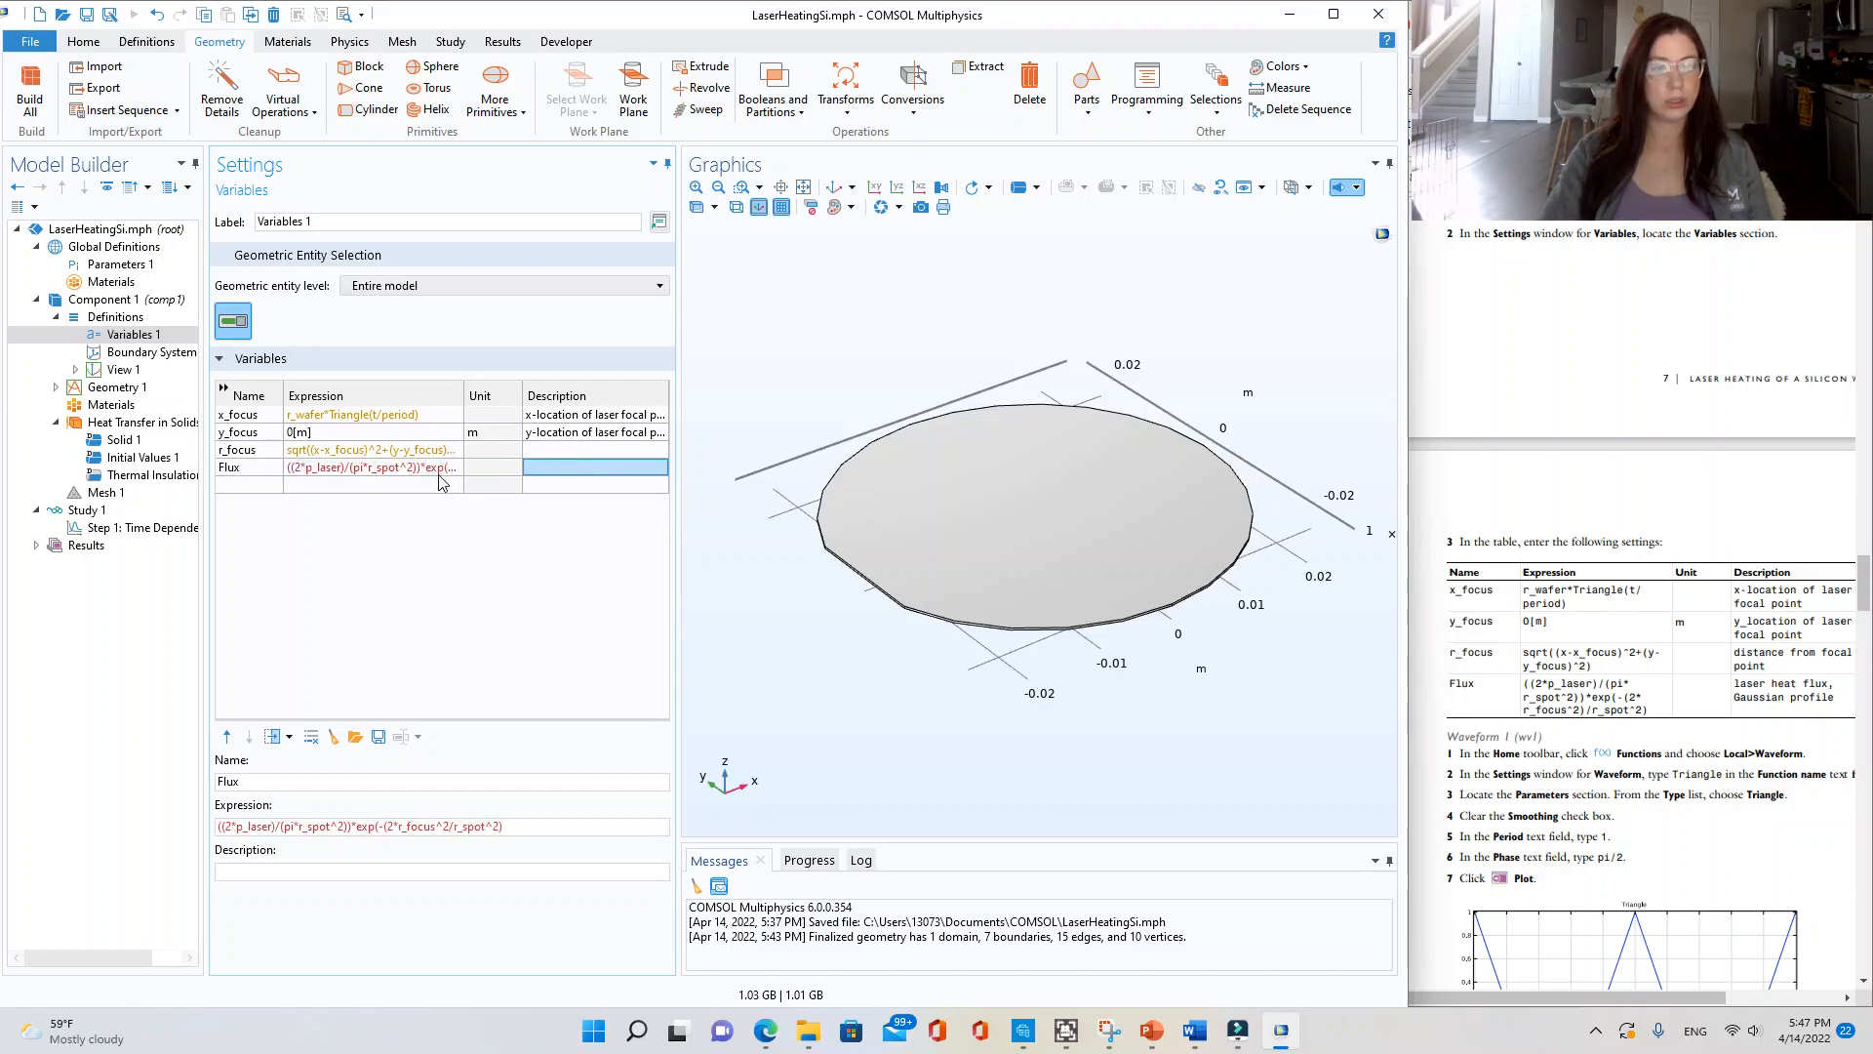
# - Add closing parentheses to the Flux expression, including one after r_focus^2
pyautogui.click(534, 829)
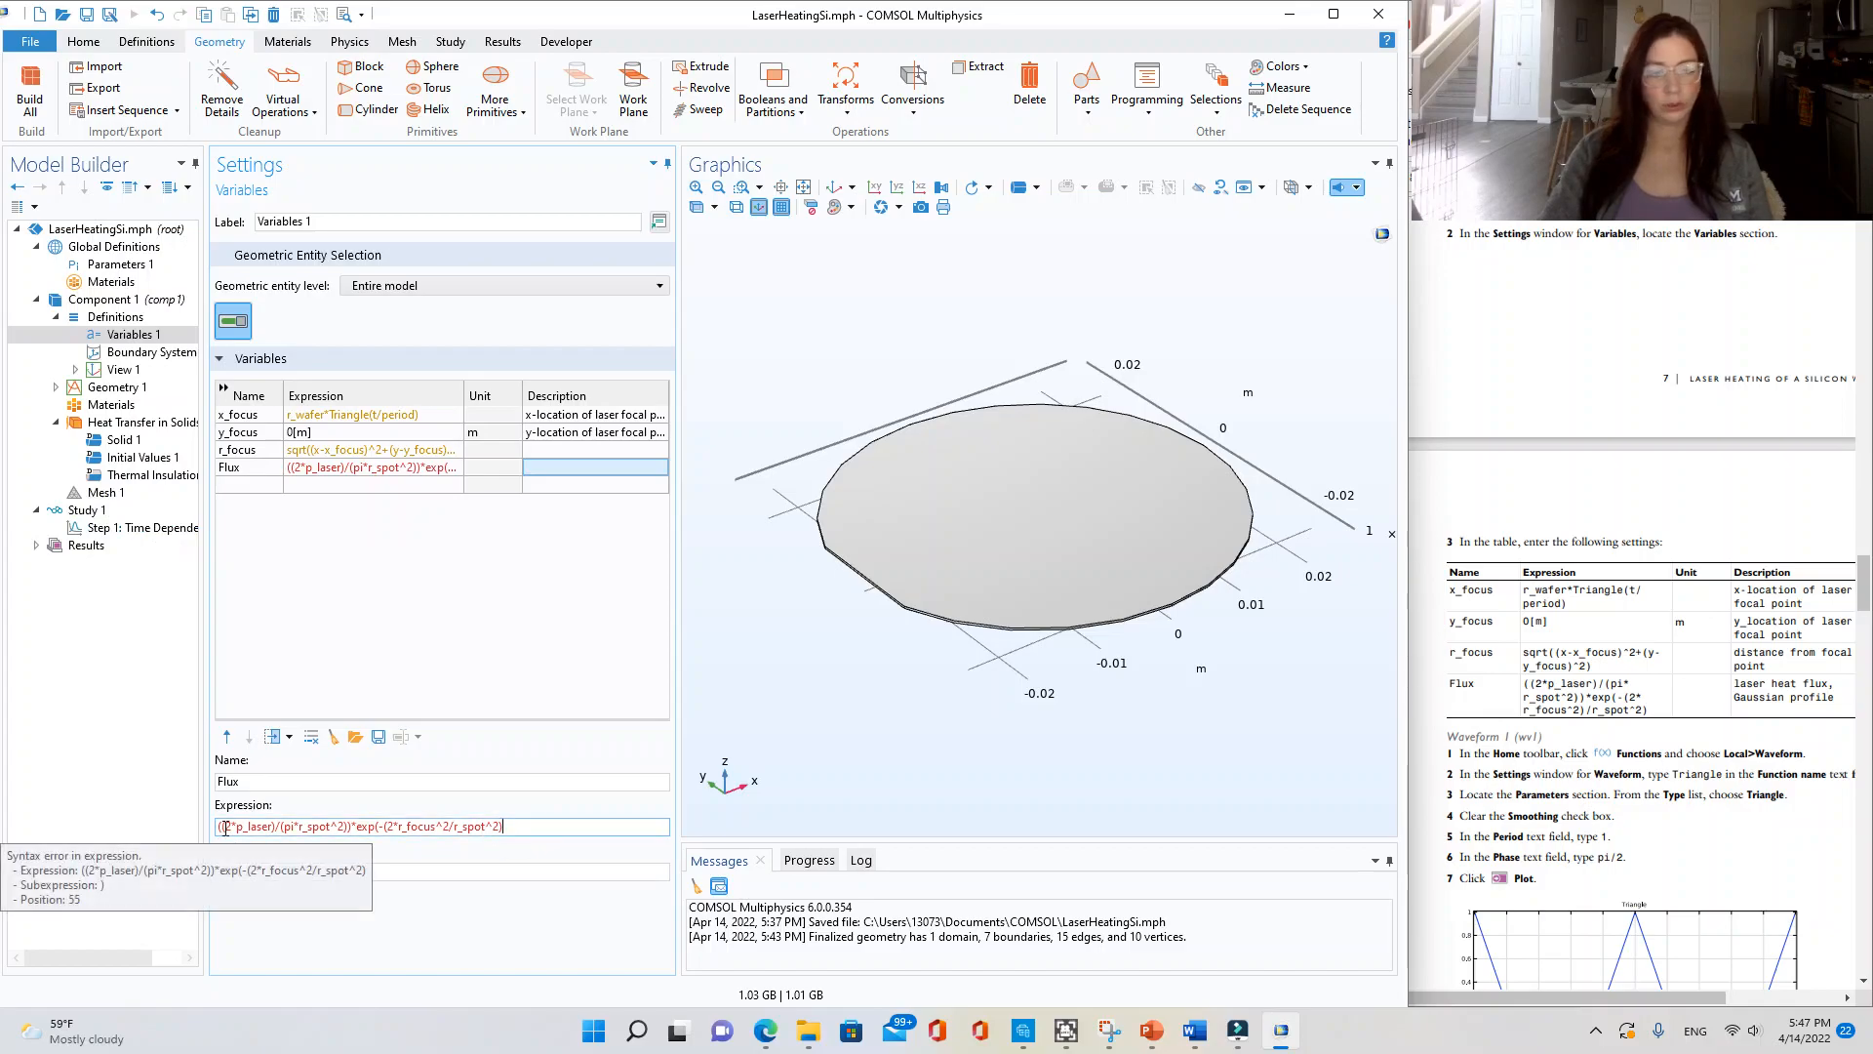
pyautogui.write(')')
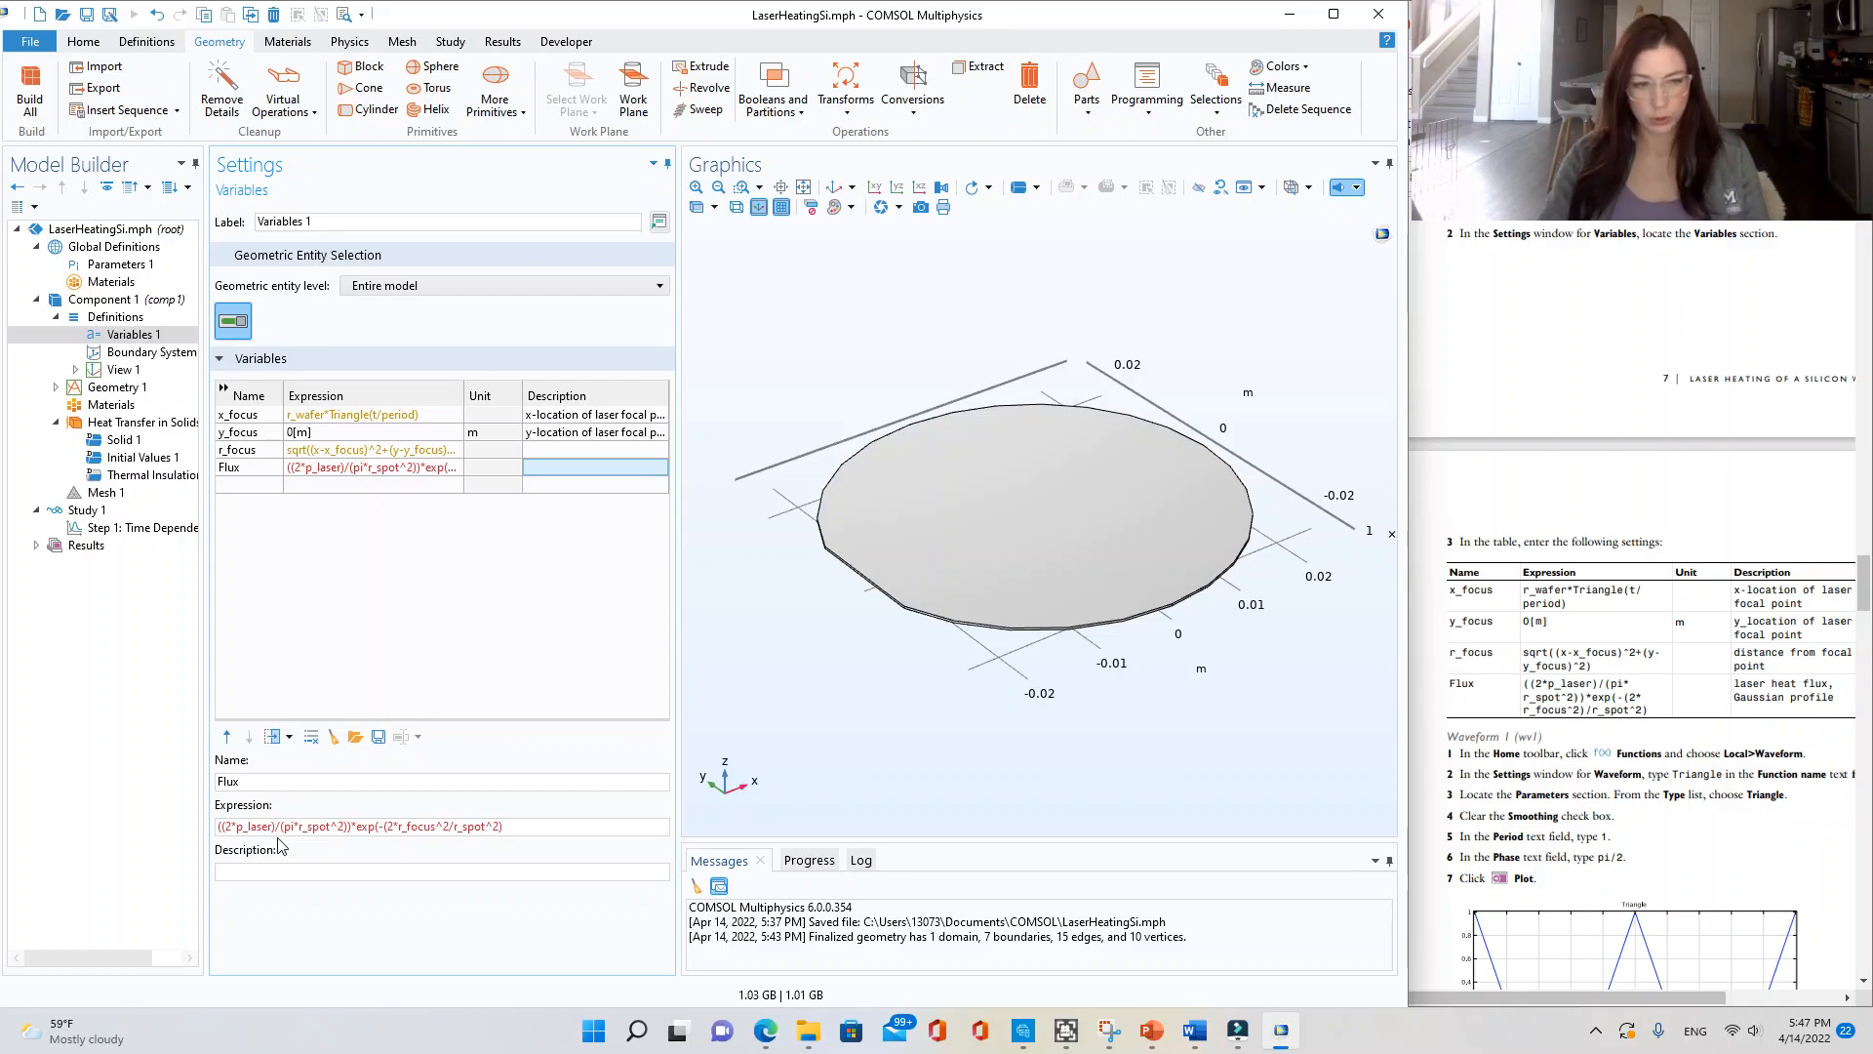
pyautogui.click(348, 827)
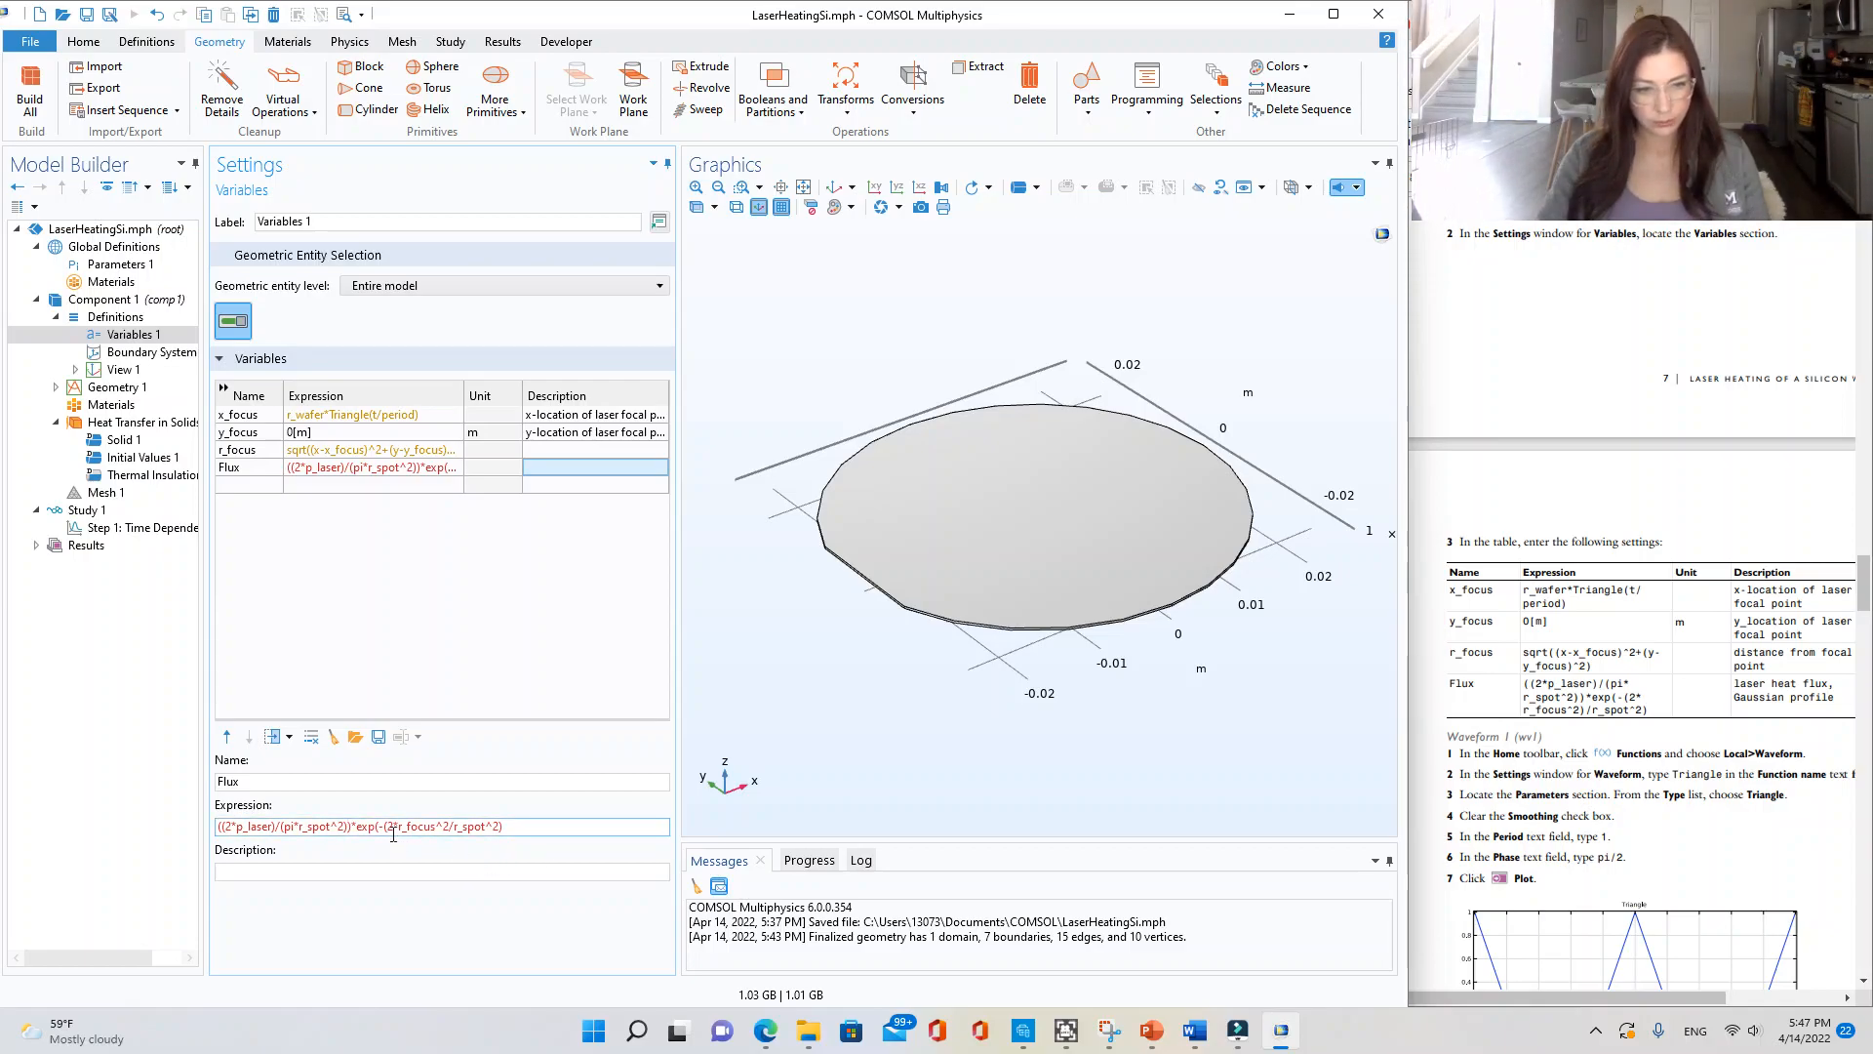
pyautogui.moveTo(393, 833)
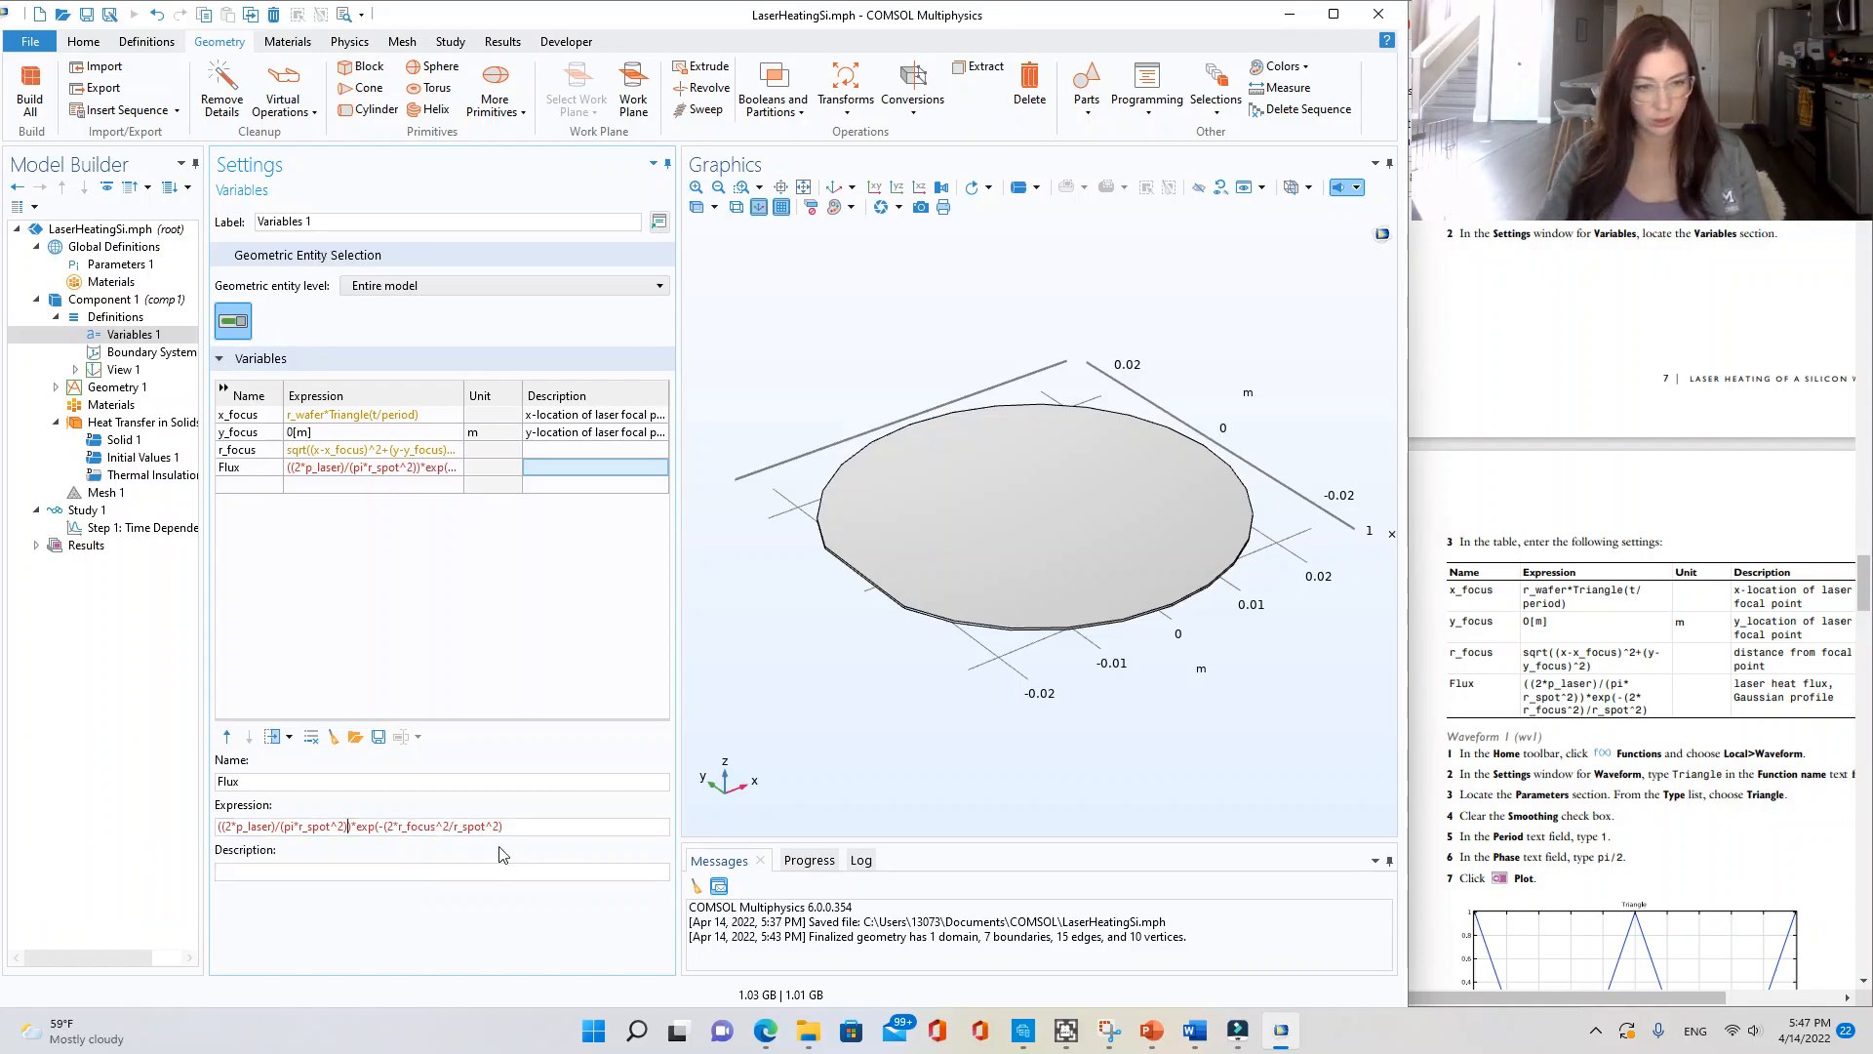
pyautogui.moveTo(524, 830)
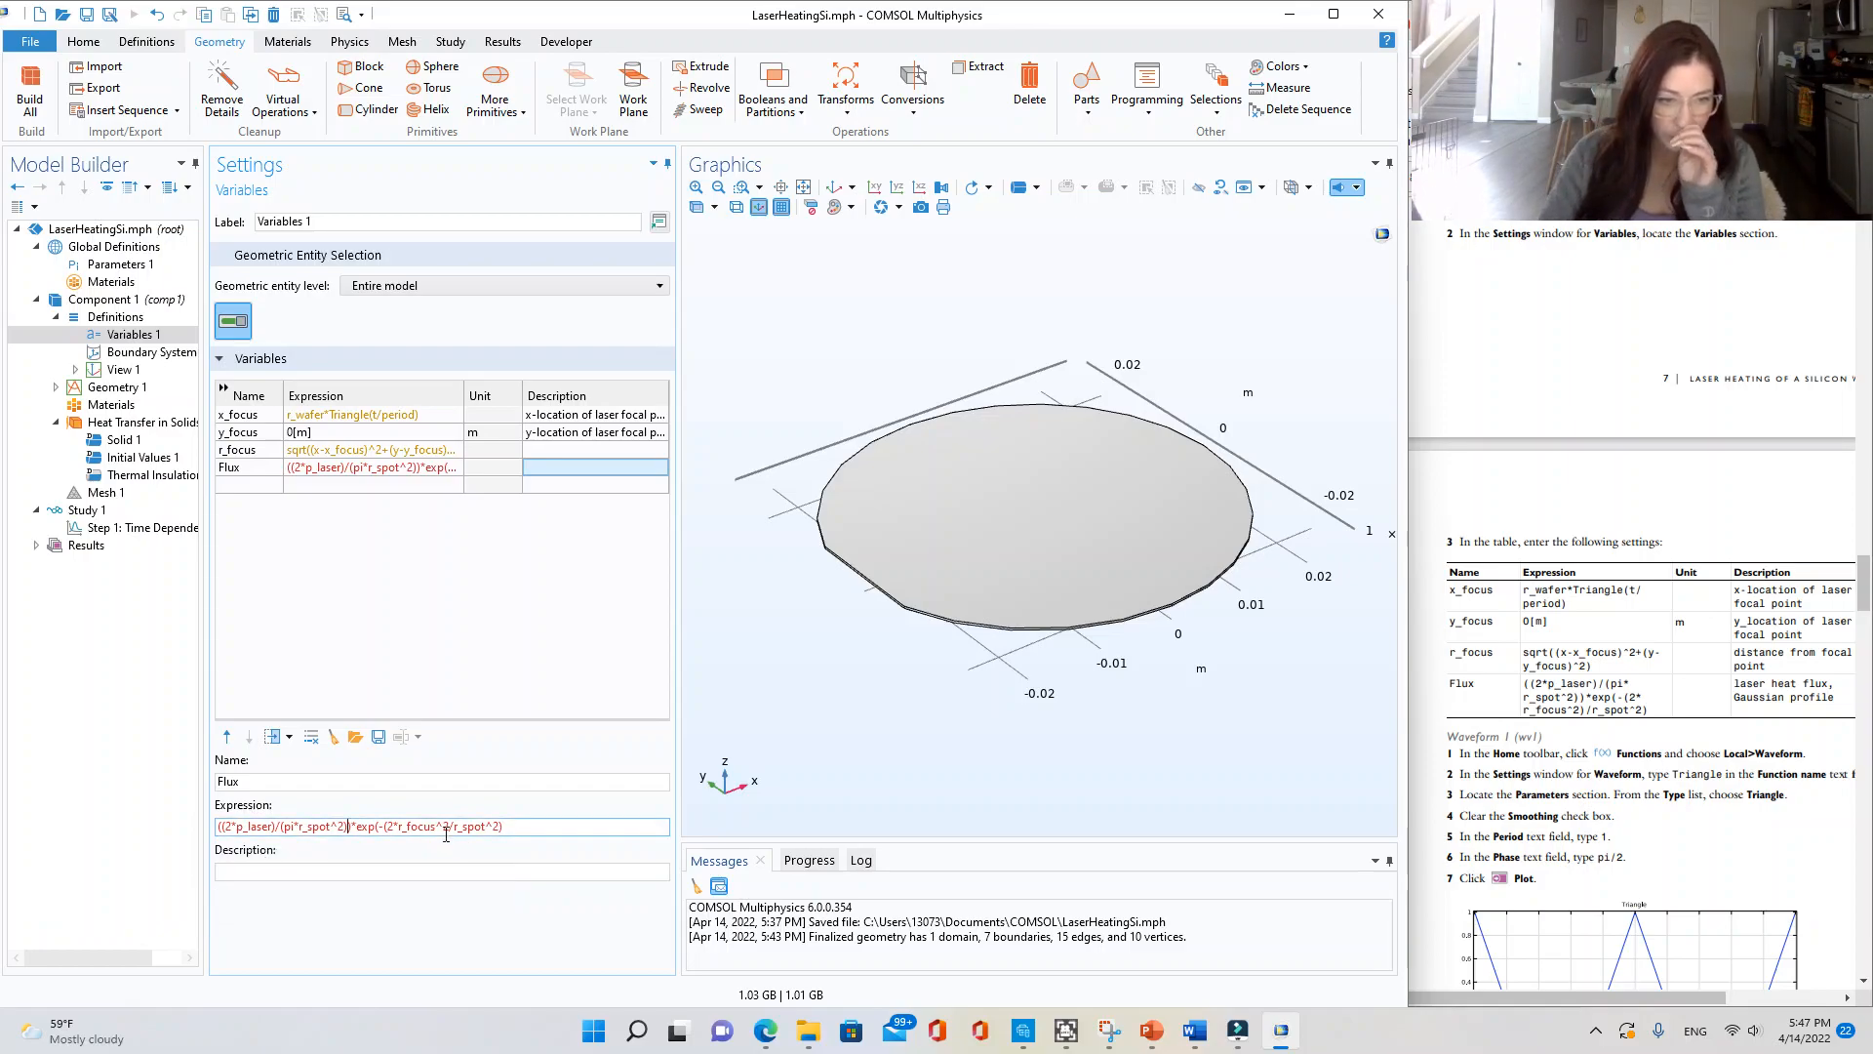
pyautogui.write(')')
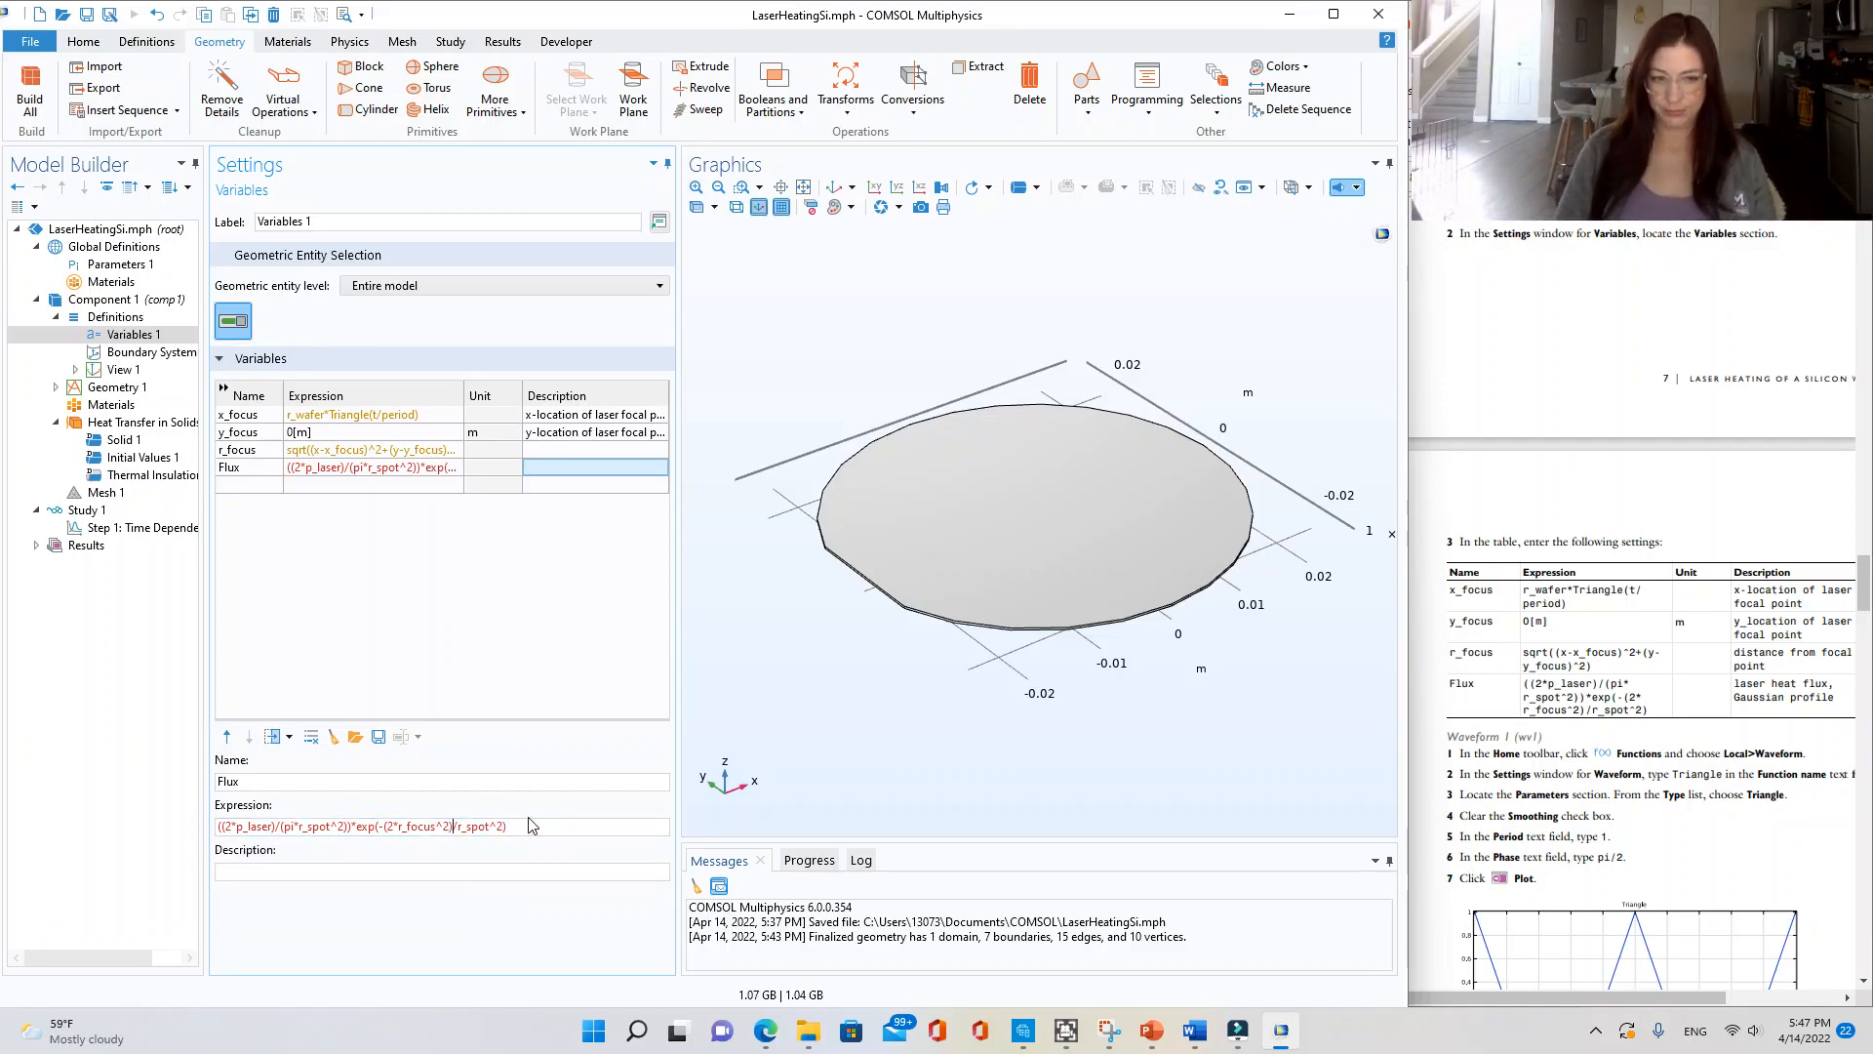
# - Describe the r_focus variable as 'distance from focal point'
pyautogui.click(595, 451)
pyautogui.write('distance from')
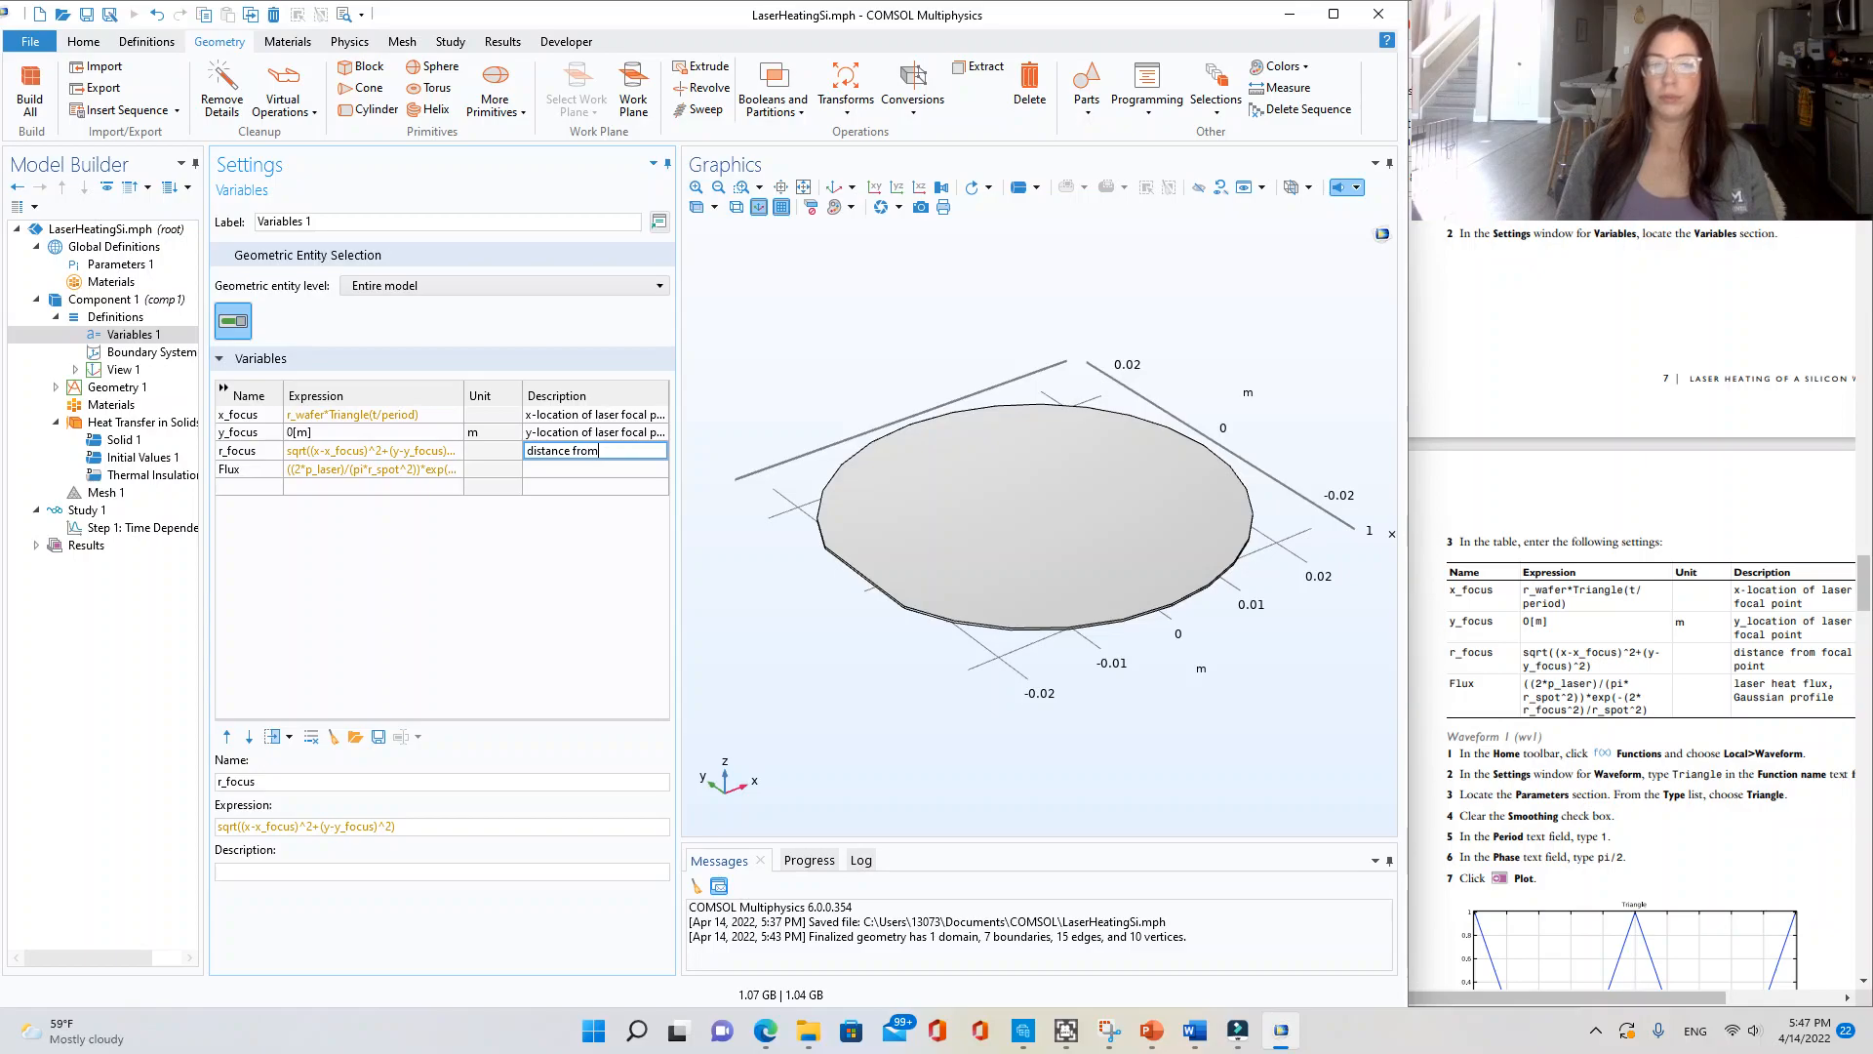
pyautogui.write(' focal point')
pyautogui.press('Return')
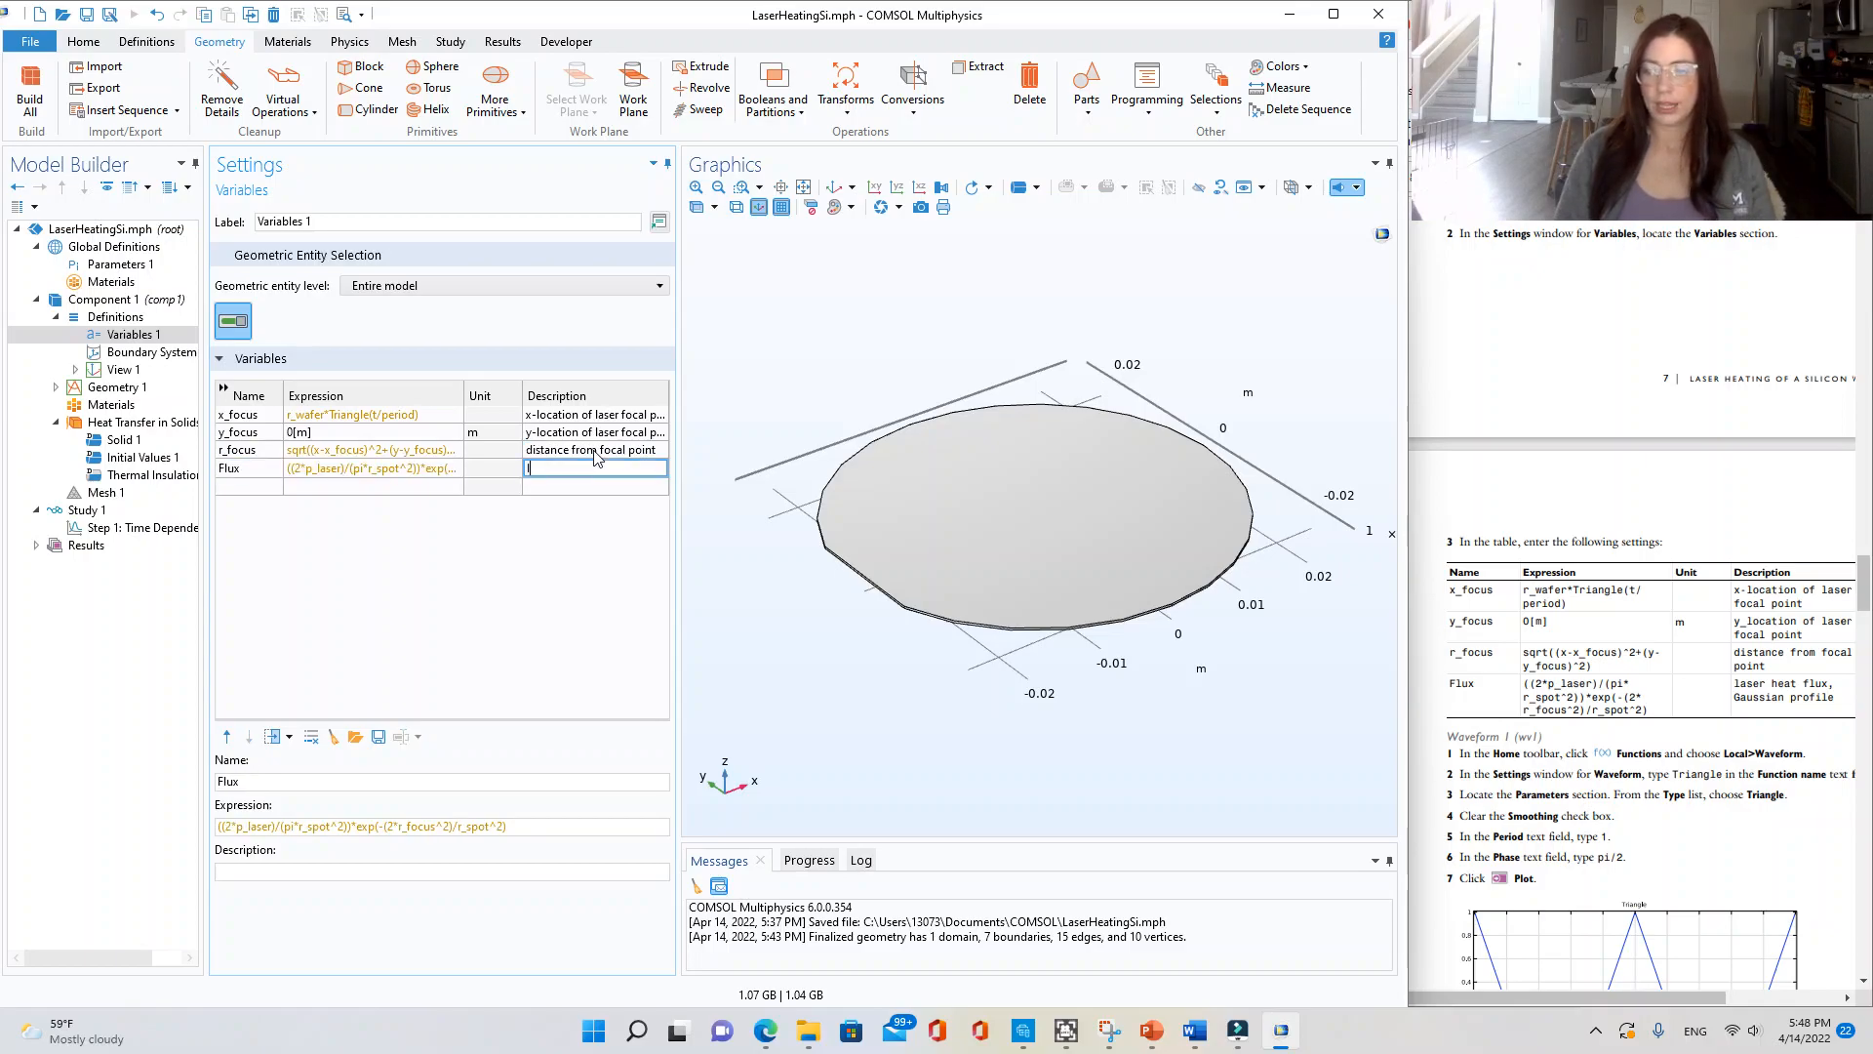
# - Enter the Flux description 'laser heat flux, Gaussian', correcting the misspelling
pyautogui.write('laser heat fl')
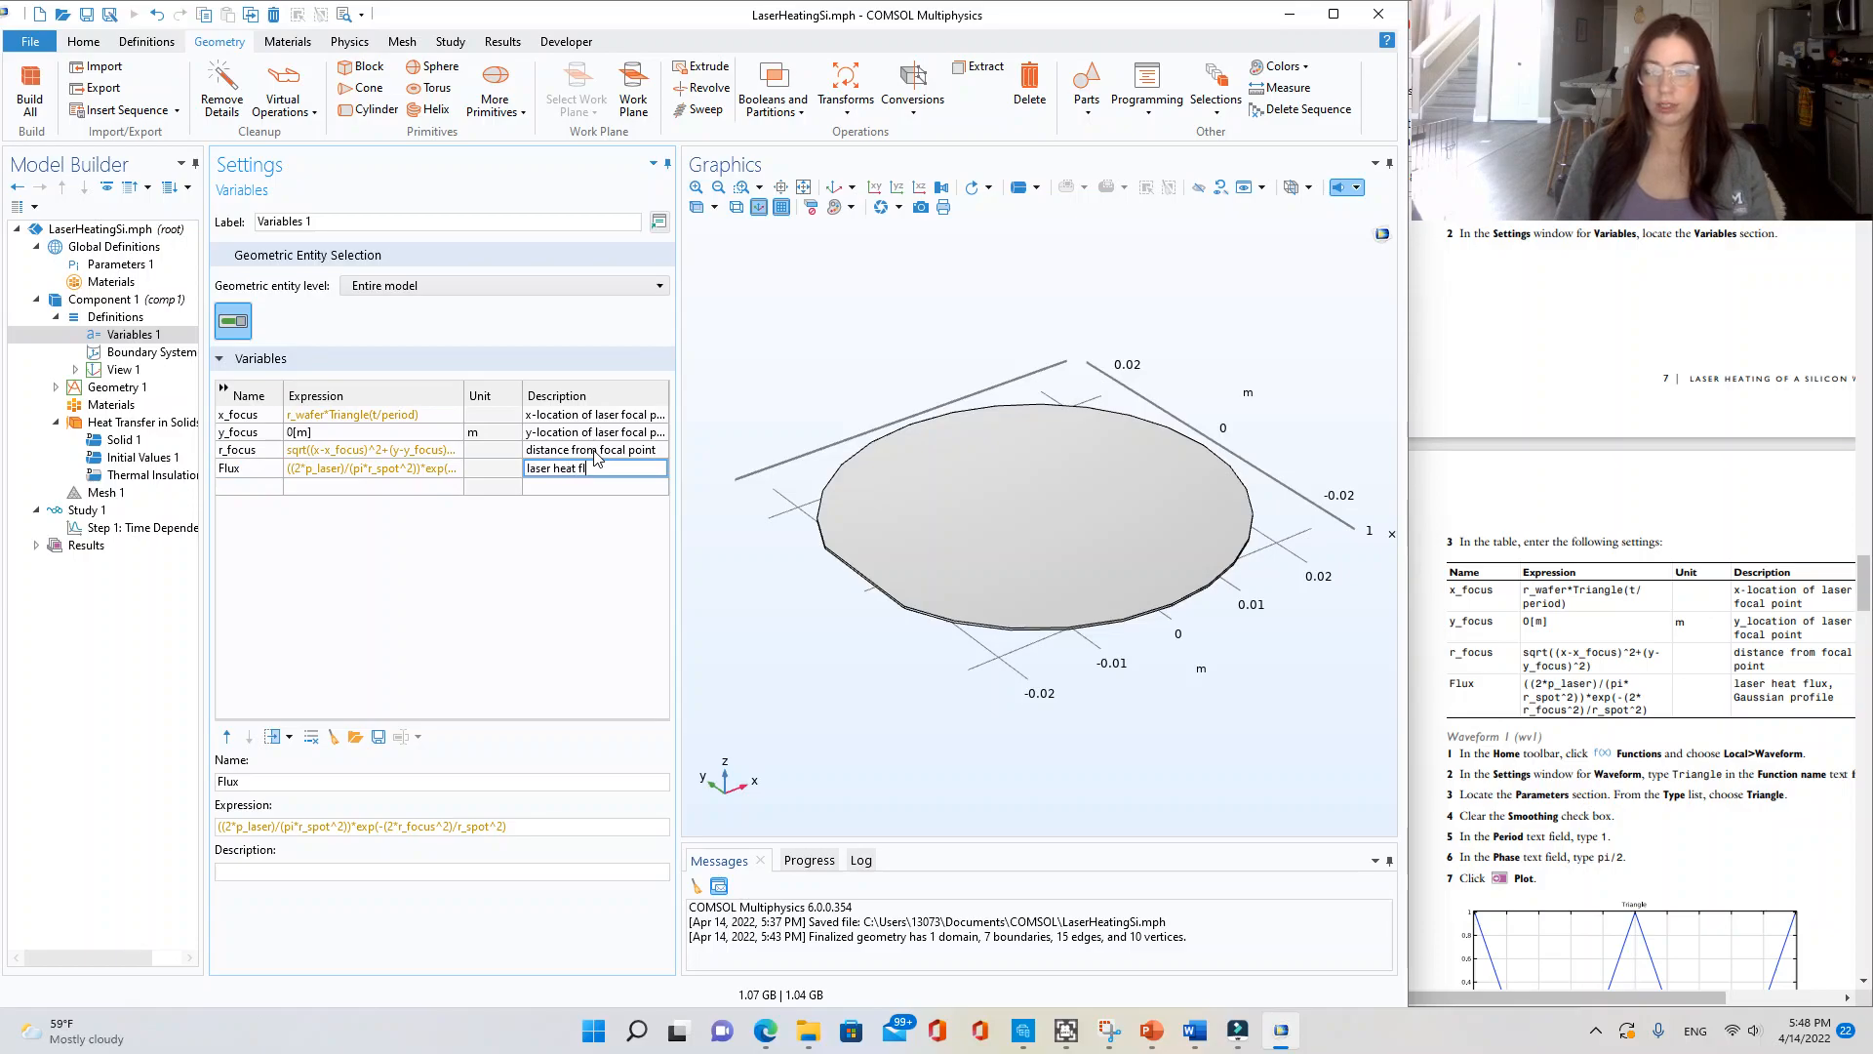
pyautogui.write('ux, Gaussian')
pyautogui.press('Tab')
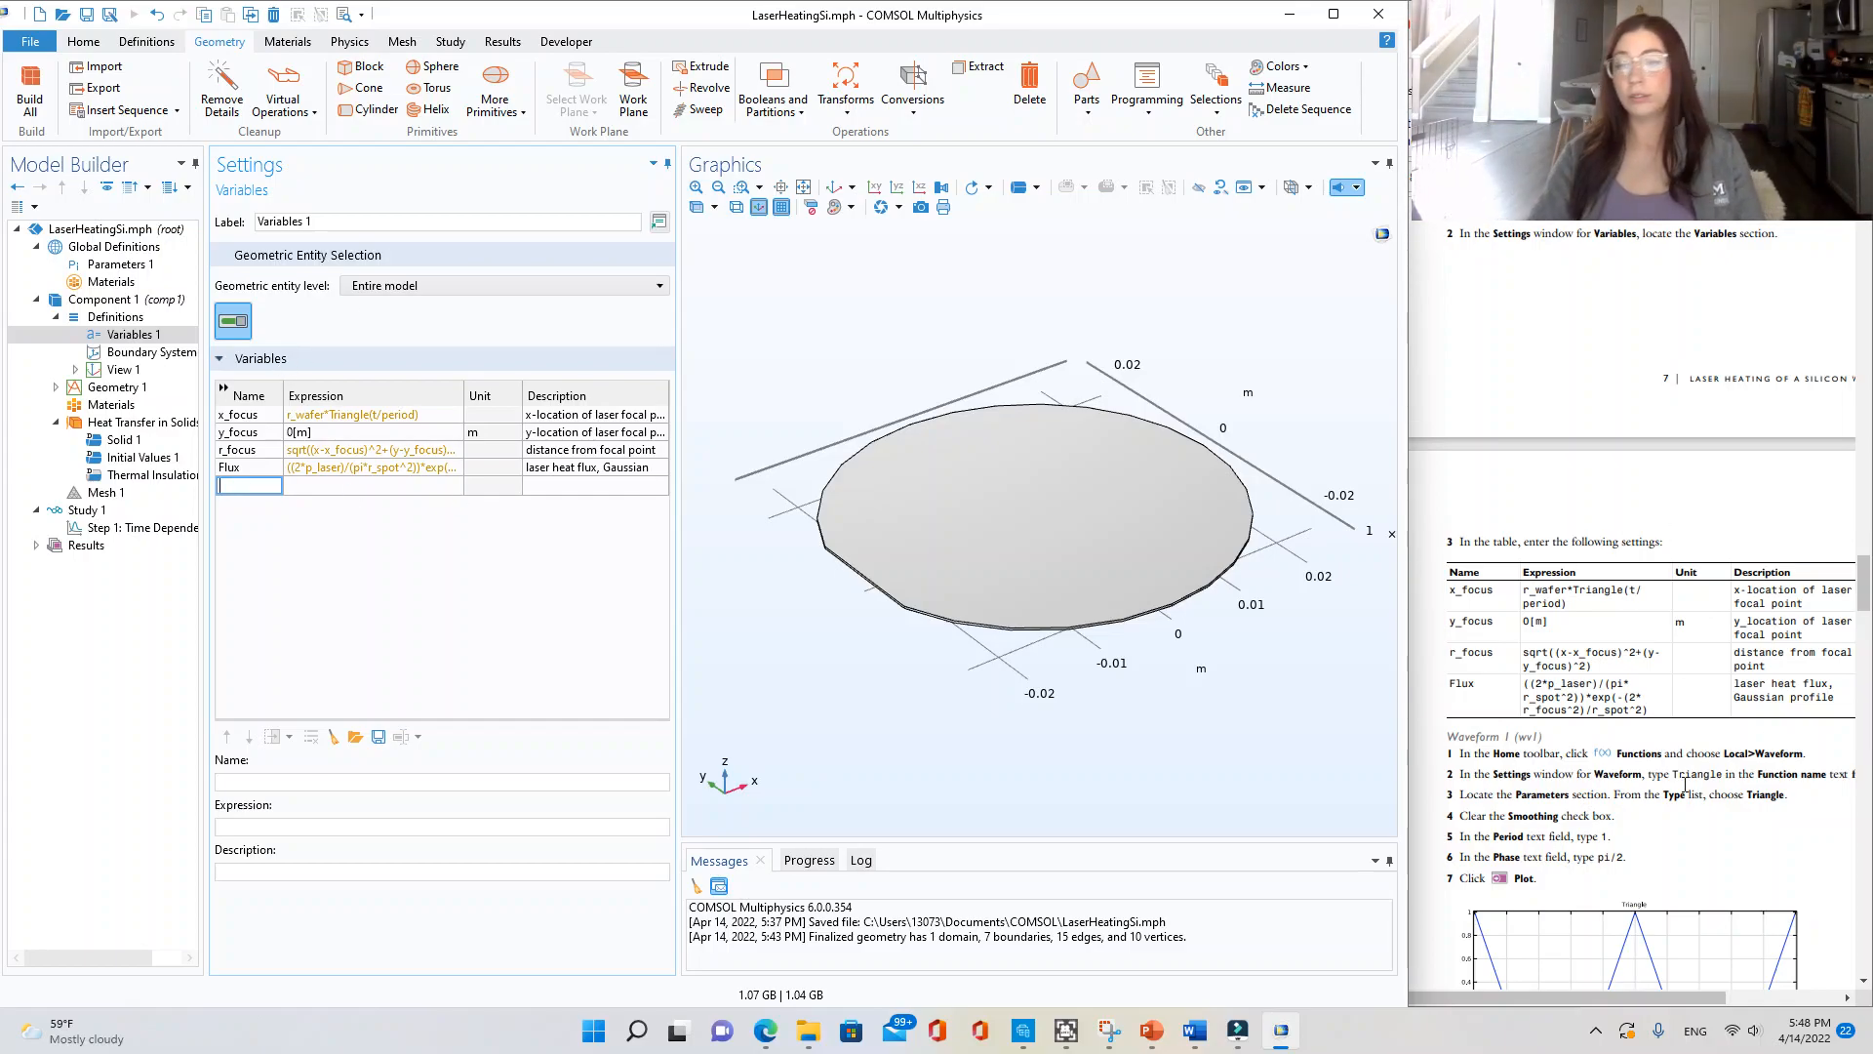
# - Scroll the tutorial to the Waveform steps and open the Home ribbon's Functions list
pyautogui.scroll(-3, 1662, 745)
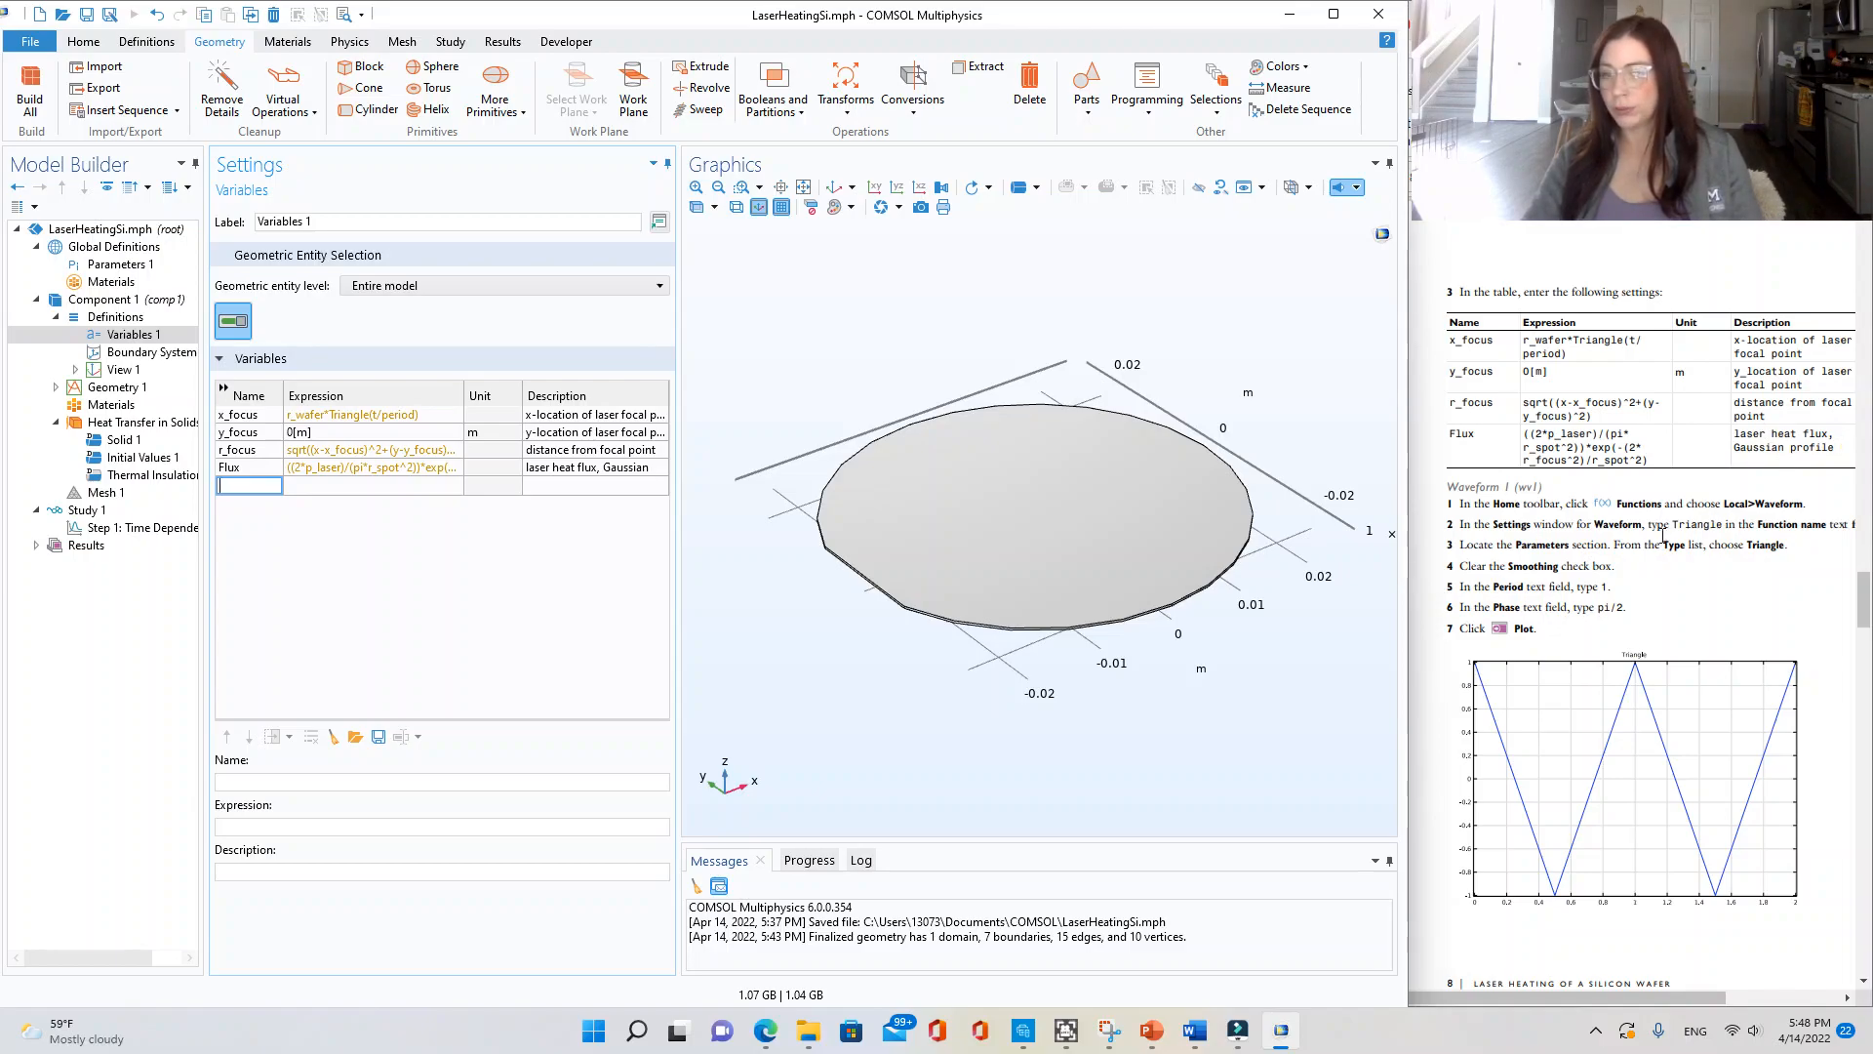
pyautogui.scroll(-3, 1600, 498)
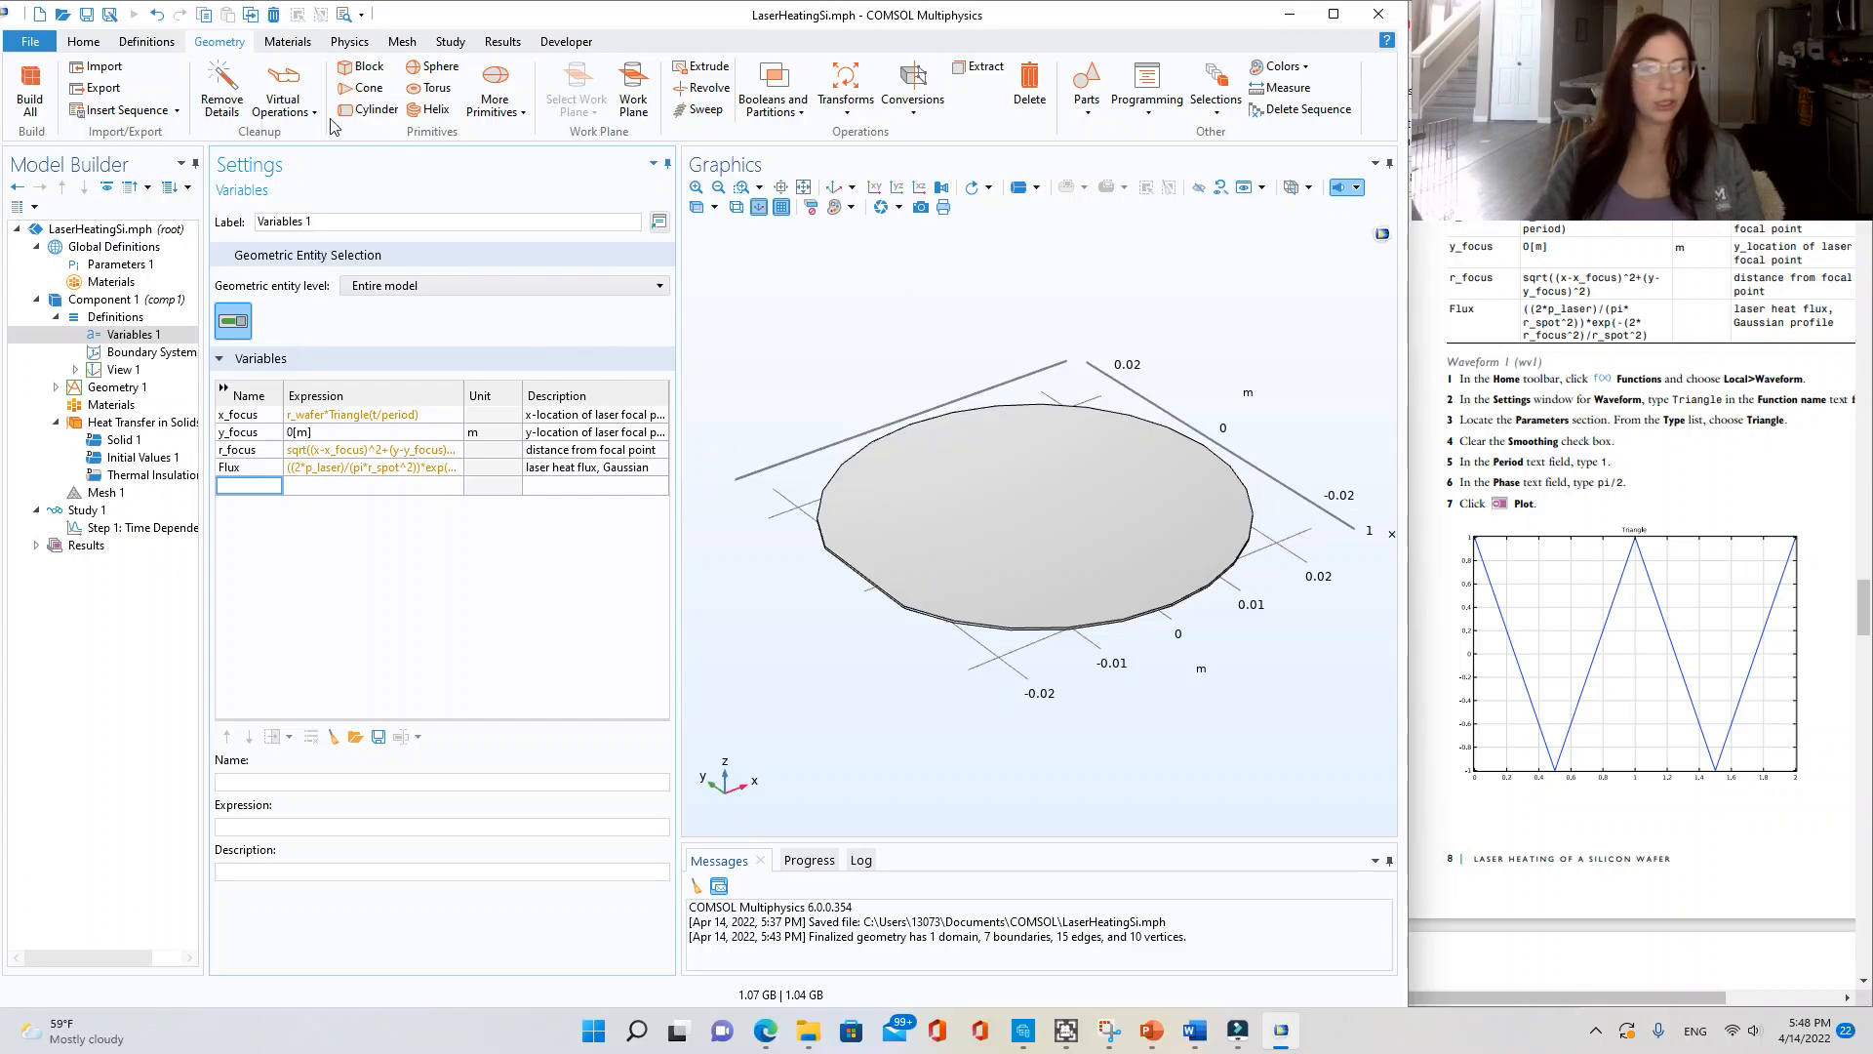
pyautogui.click(83, 41)
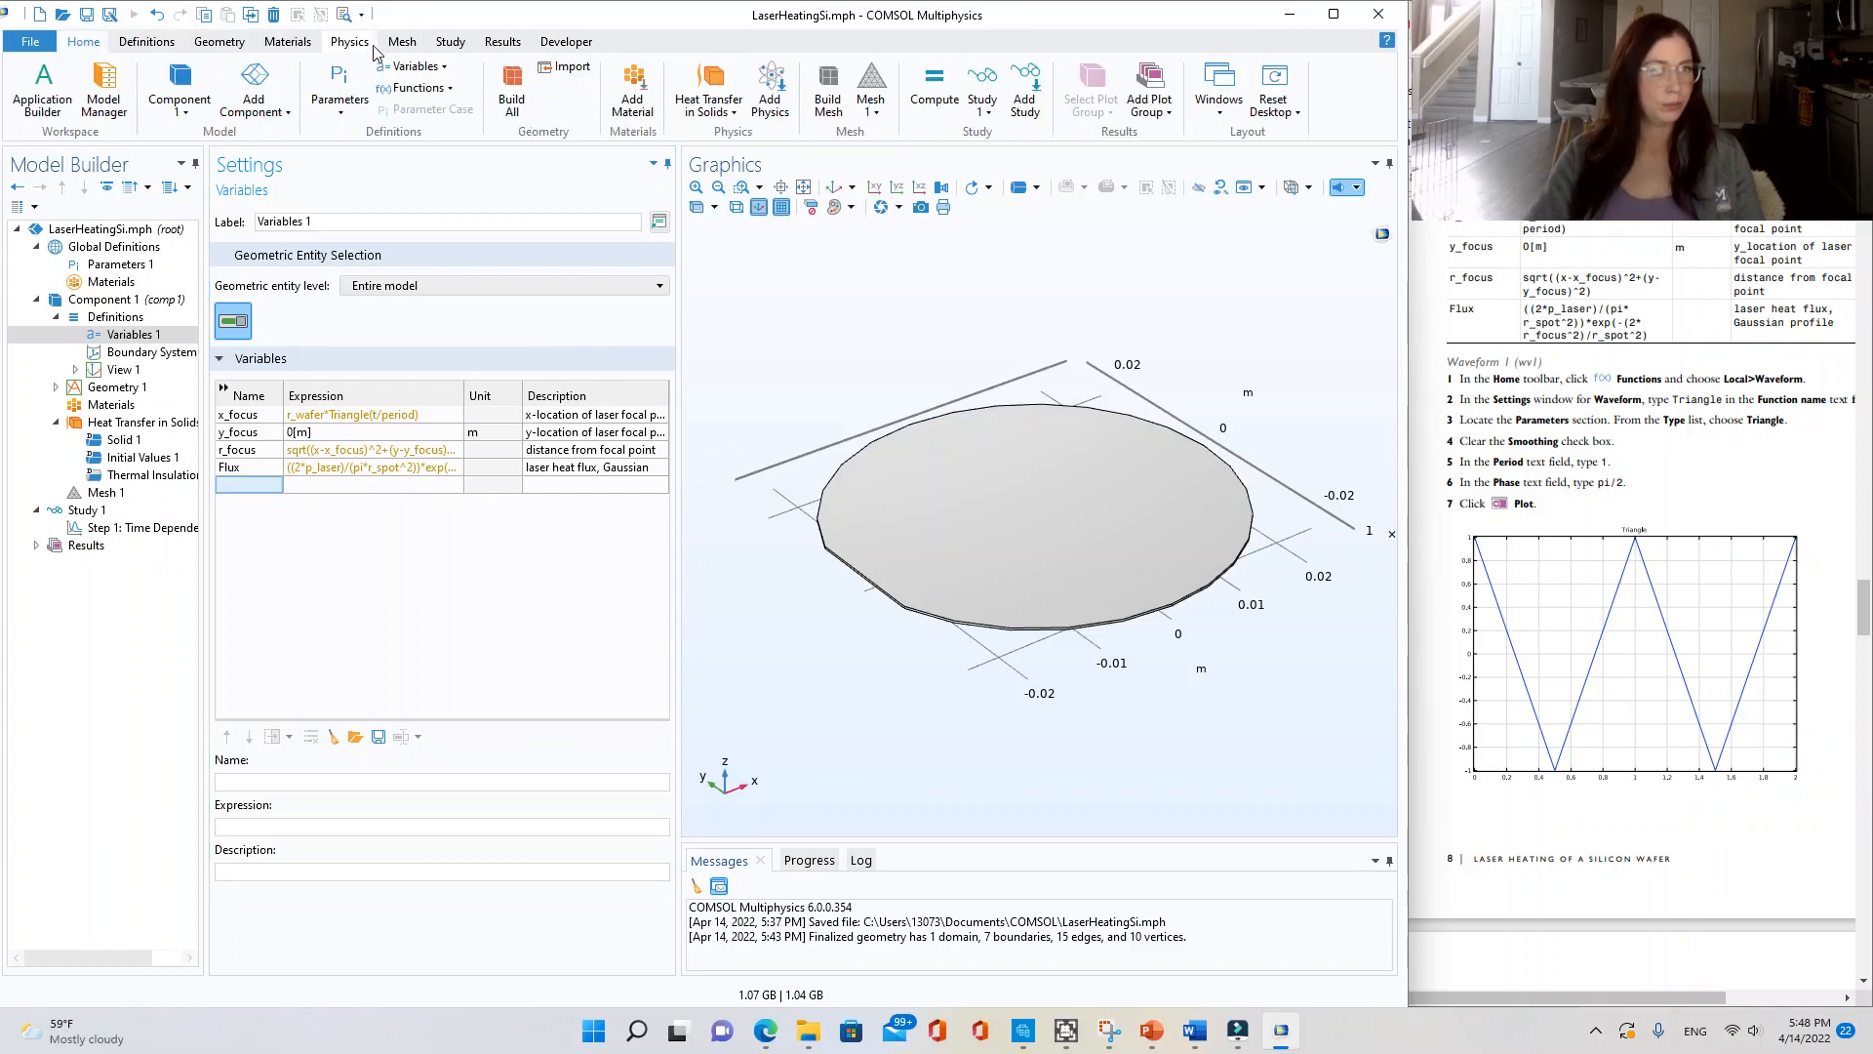
pyautogui.click(412, 88)
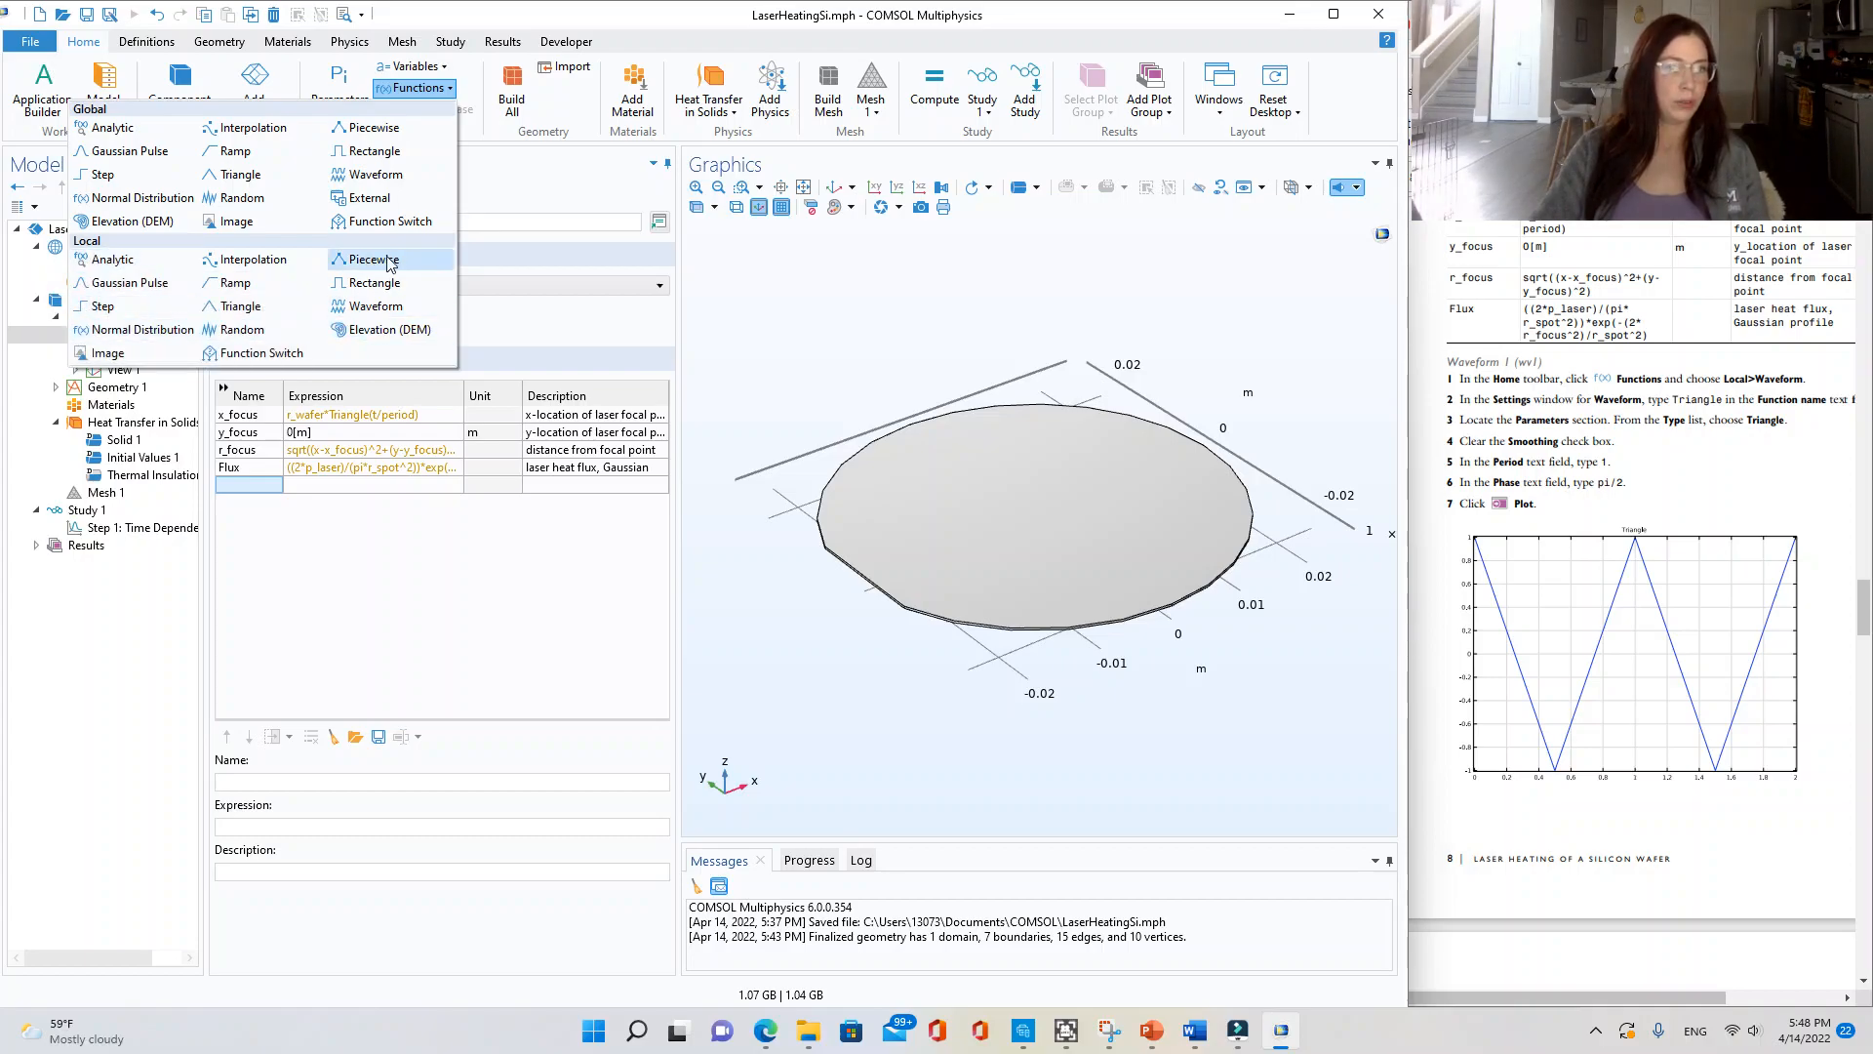
# - Add a local Waveform function under Definitions and name it Triangle
pyautogui.click(450, 311)
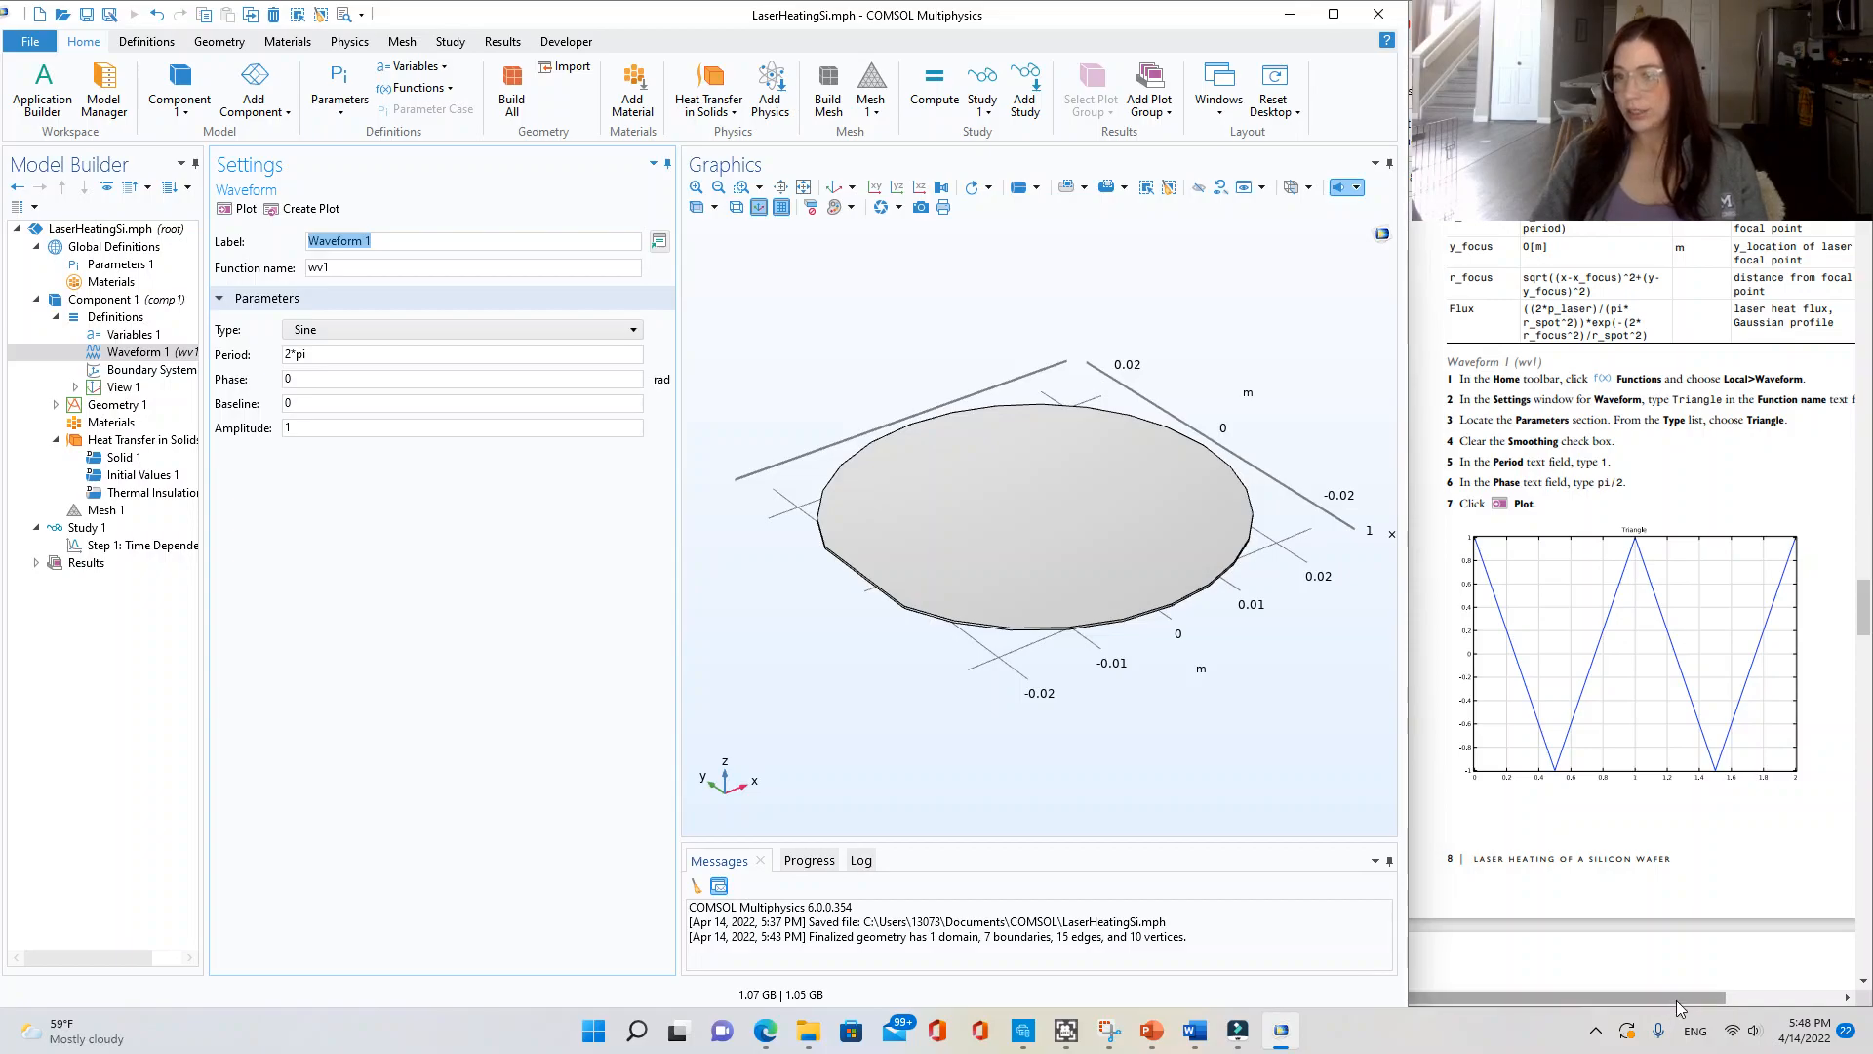
pyautogui.moveTo(1682, 1003); pyautogui.dragTo(1718, 1003)
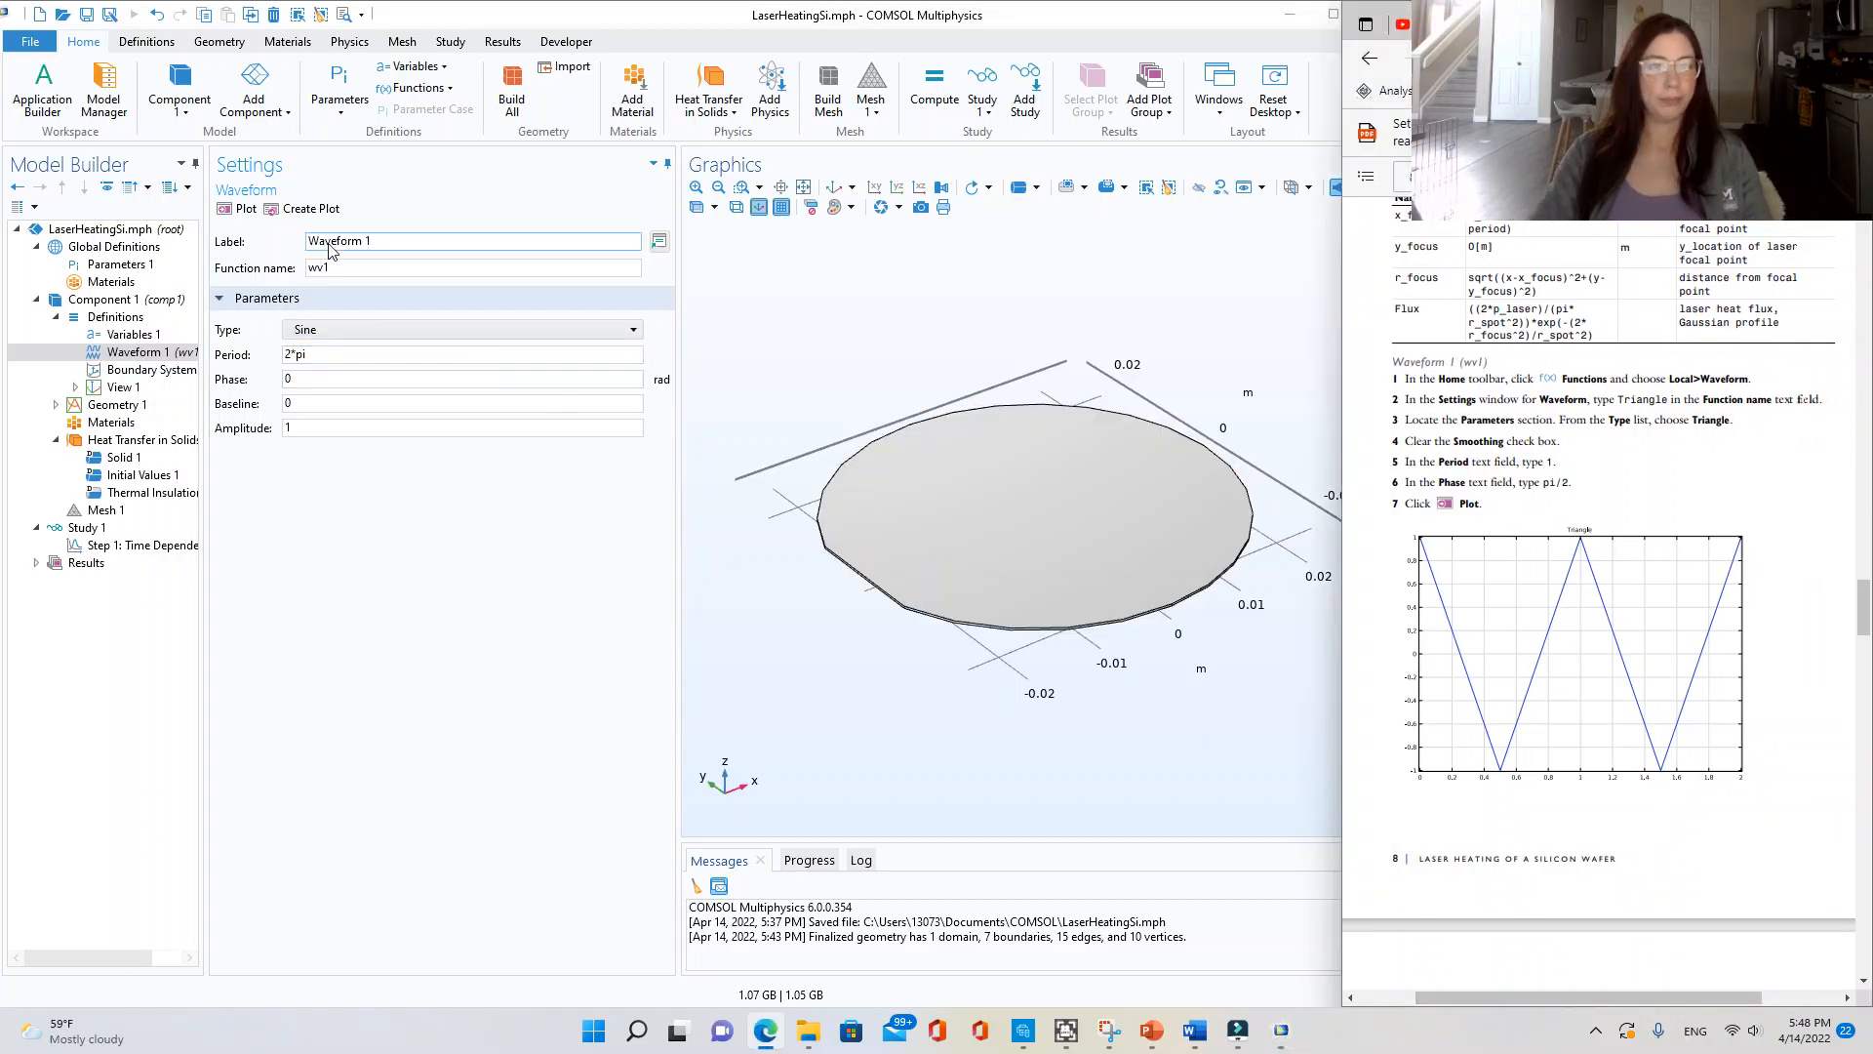
pyautogui.click(371, 271)
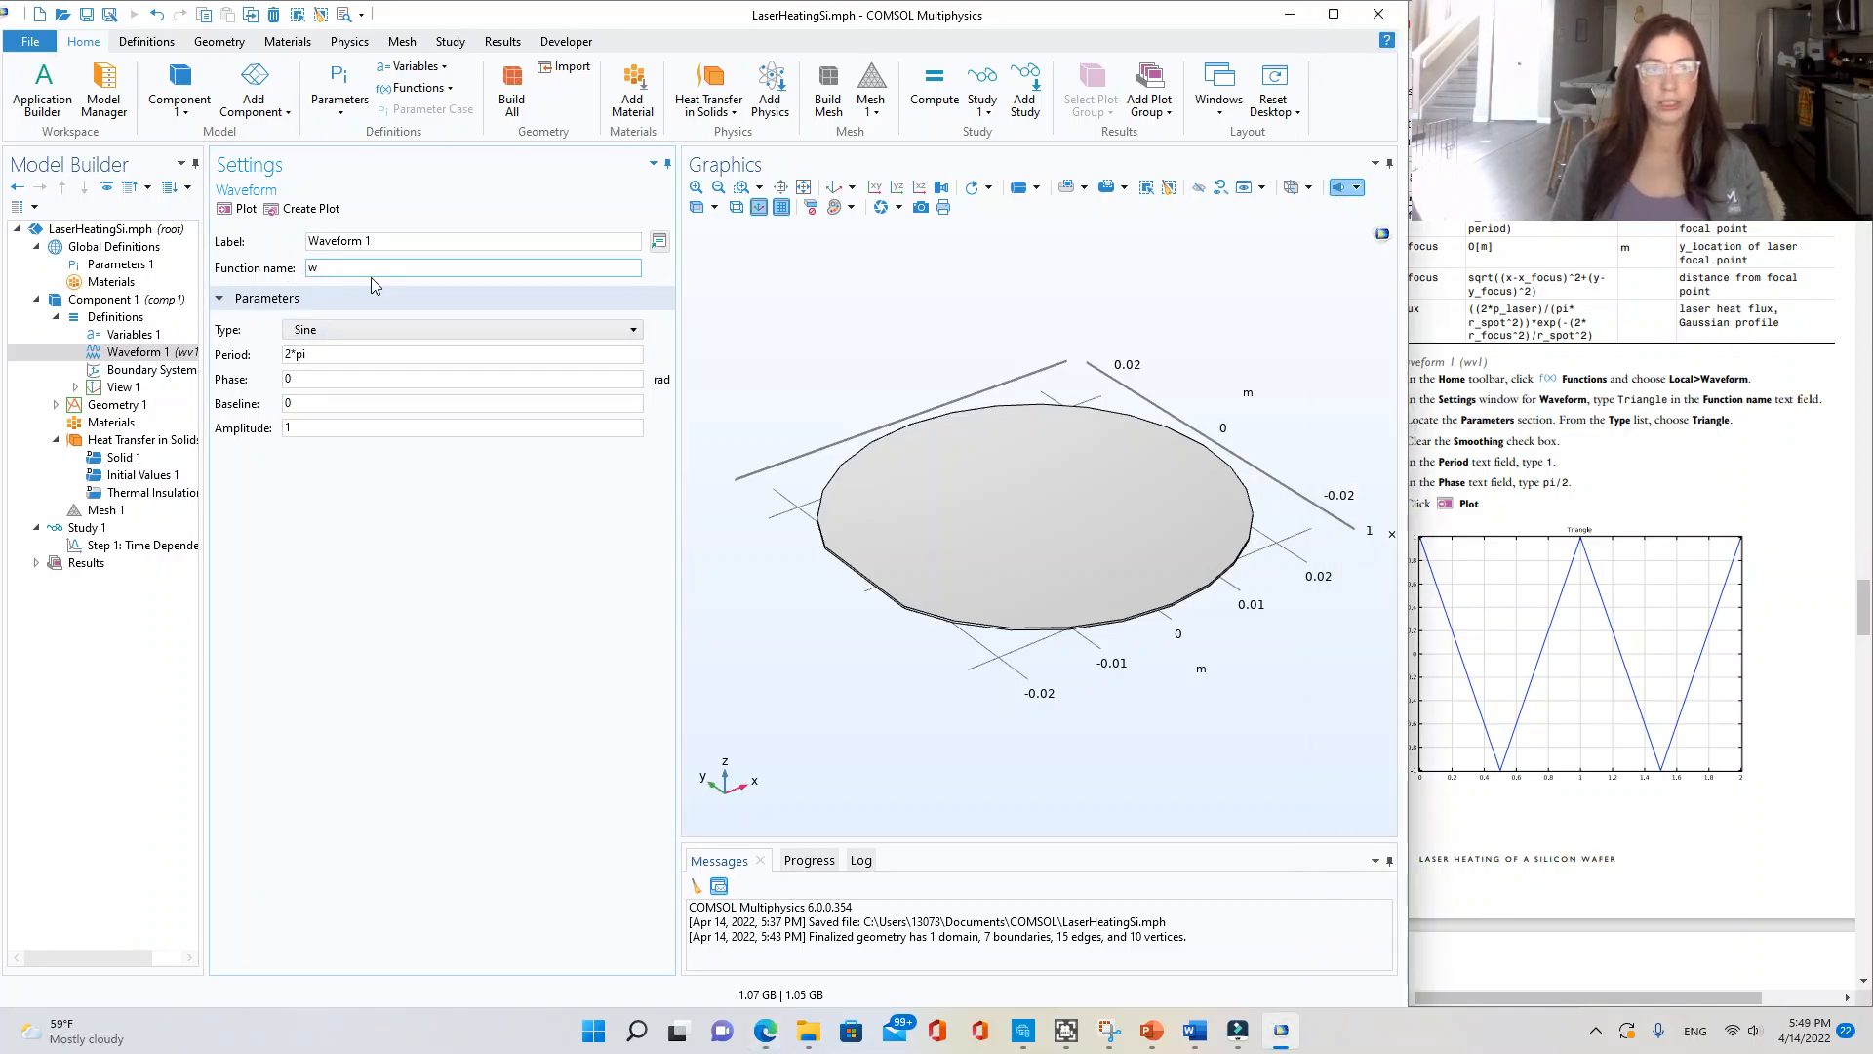
pyautogui.write('tra')
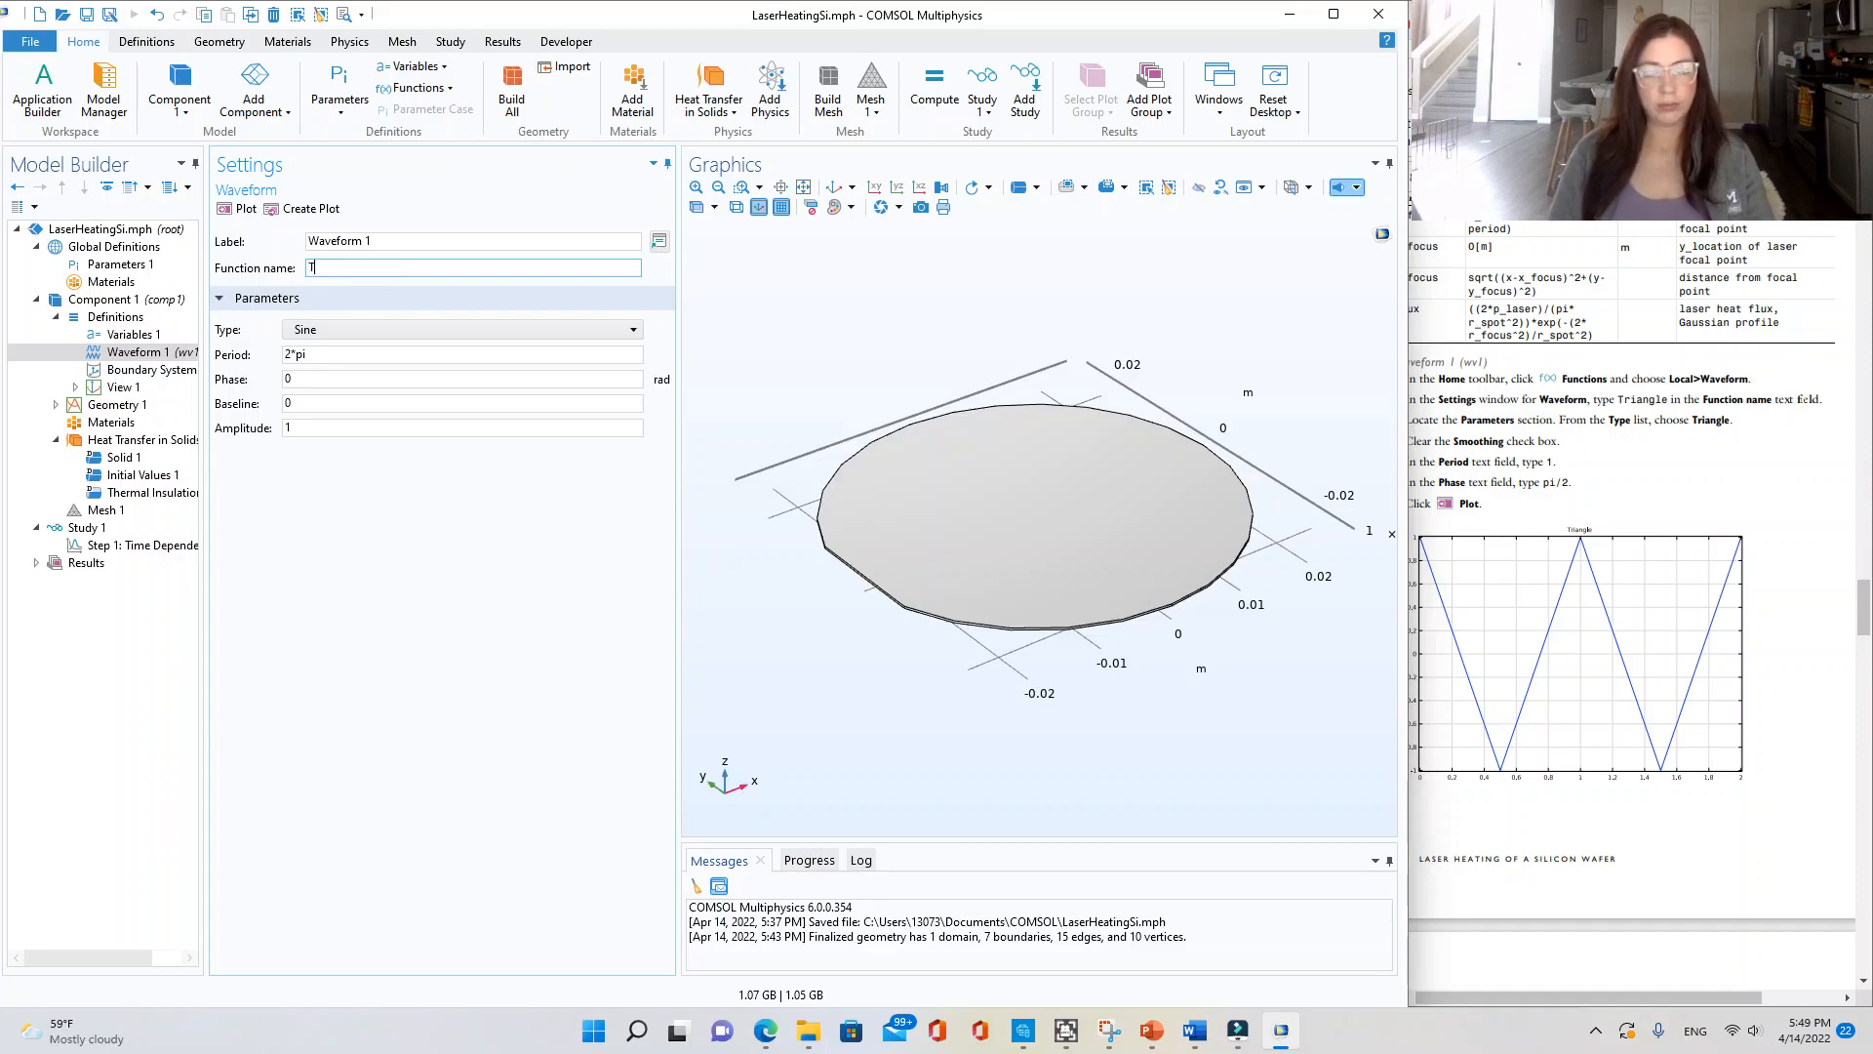
pyautogui.write('ngle')
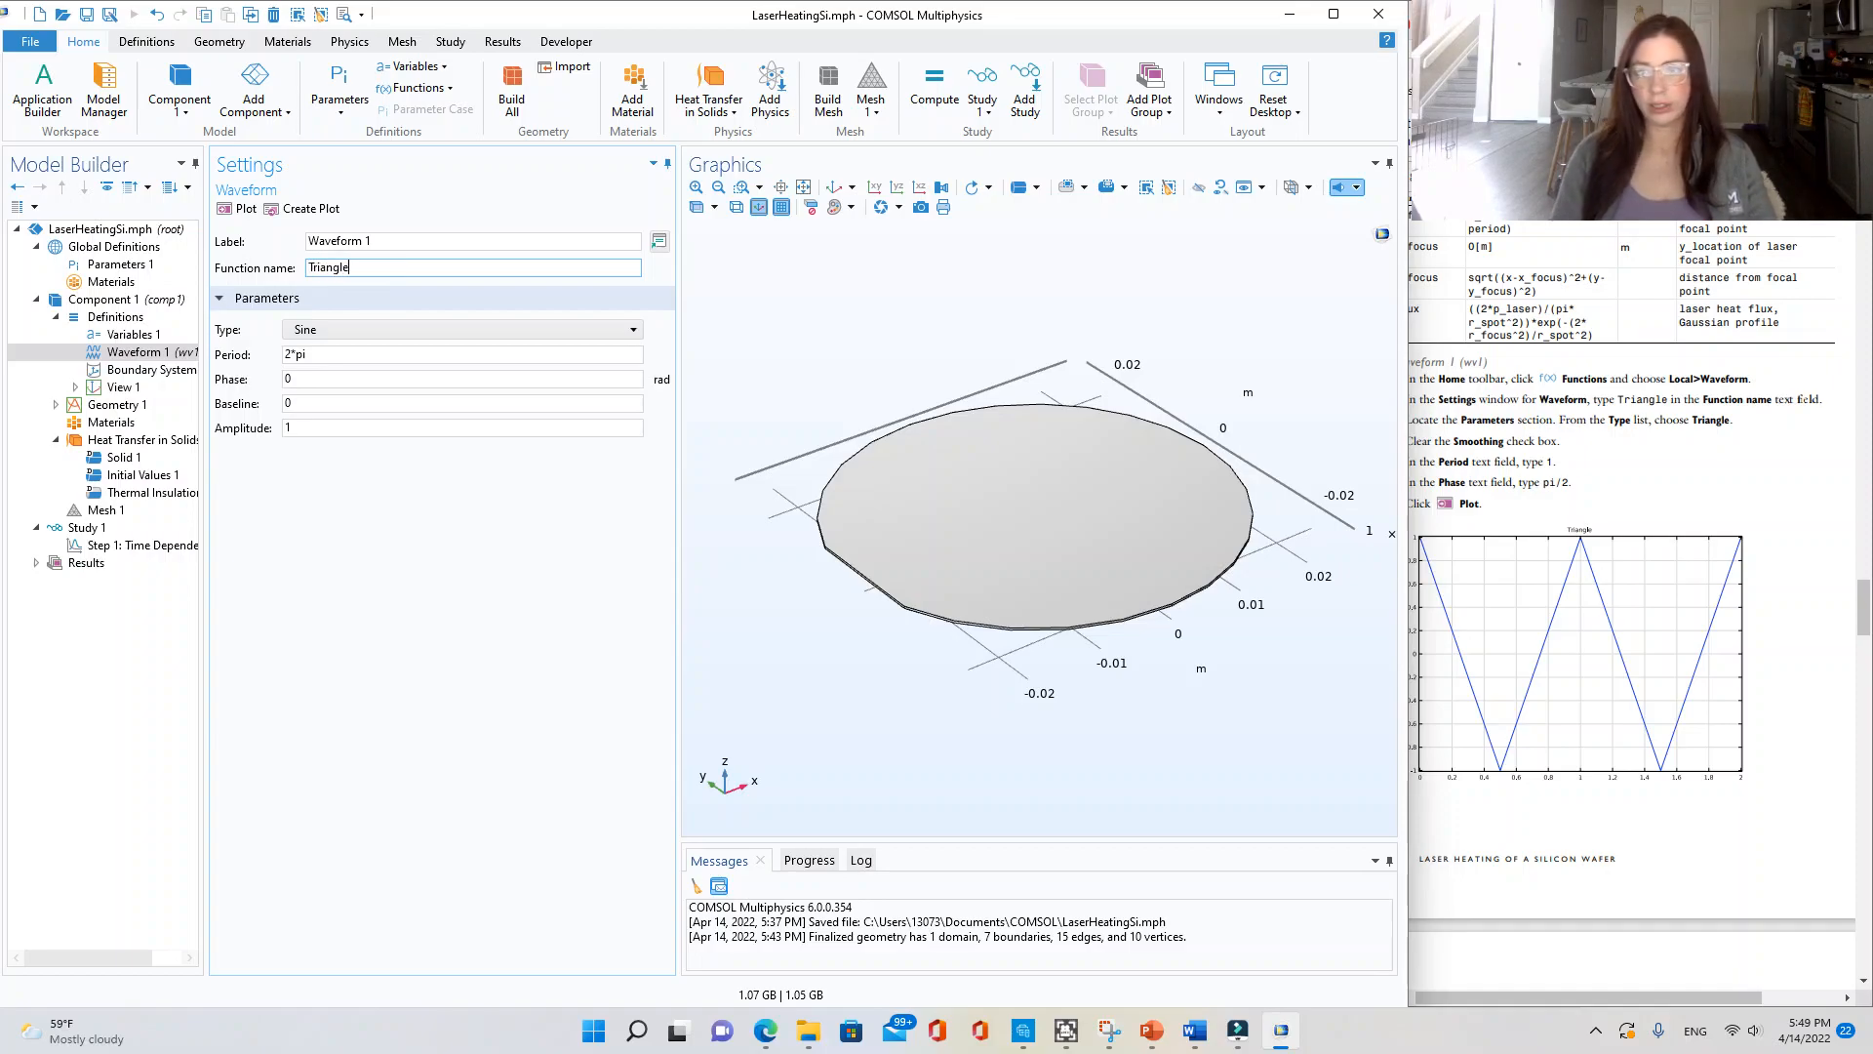
pyautogui.click(1524, 226)
pyautogui.scroll(2, 1567, 277)
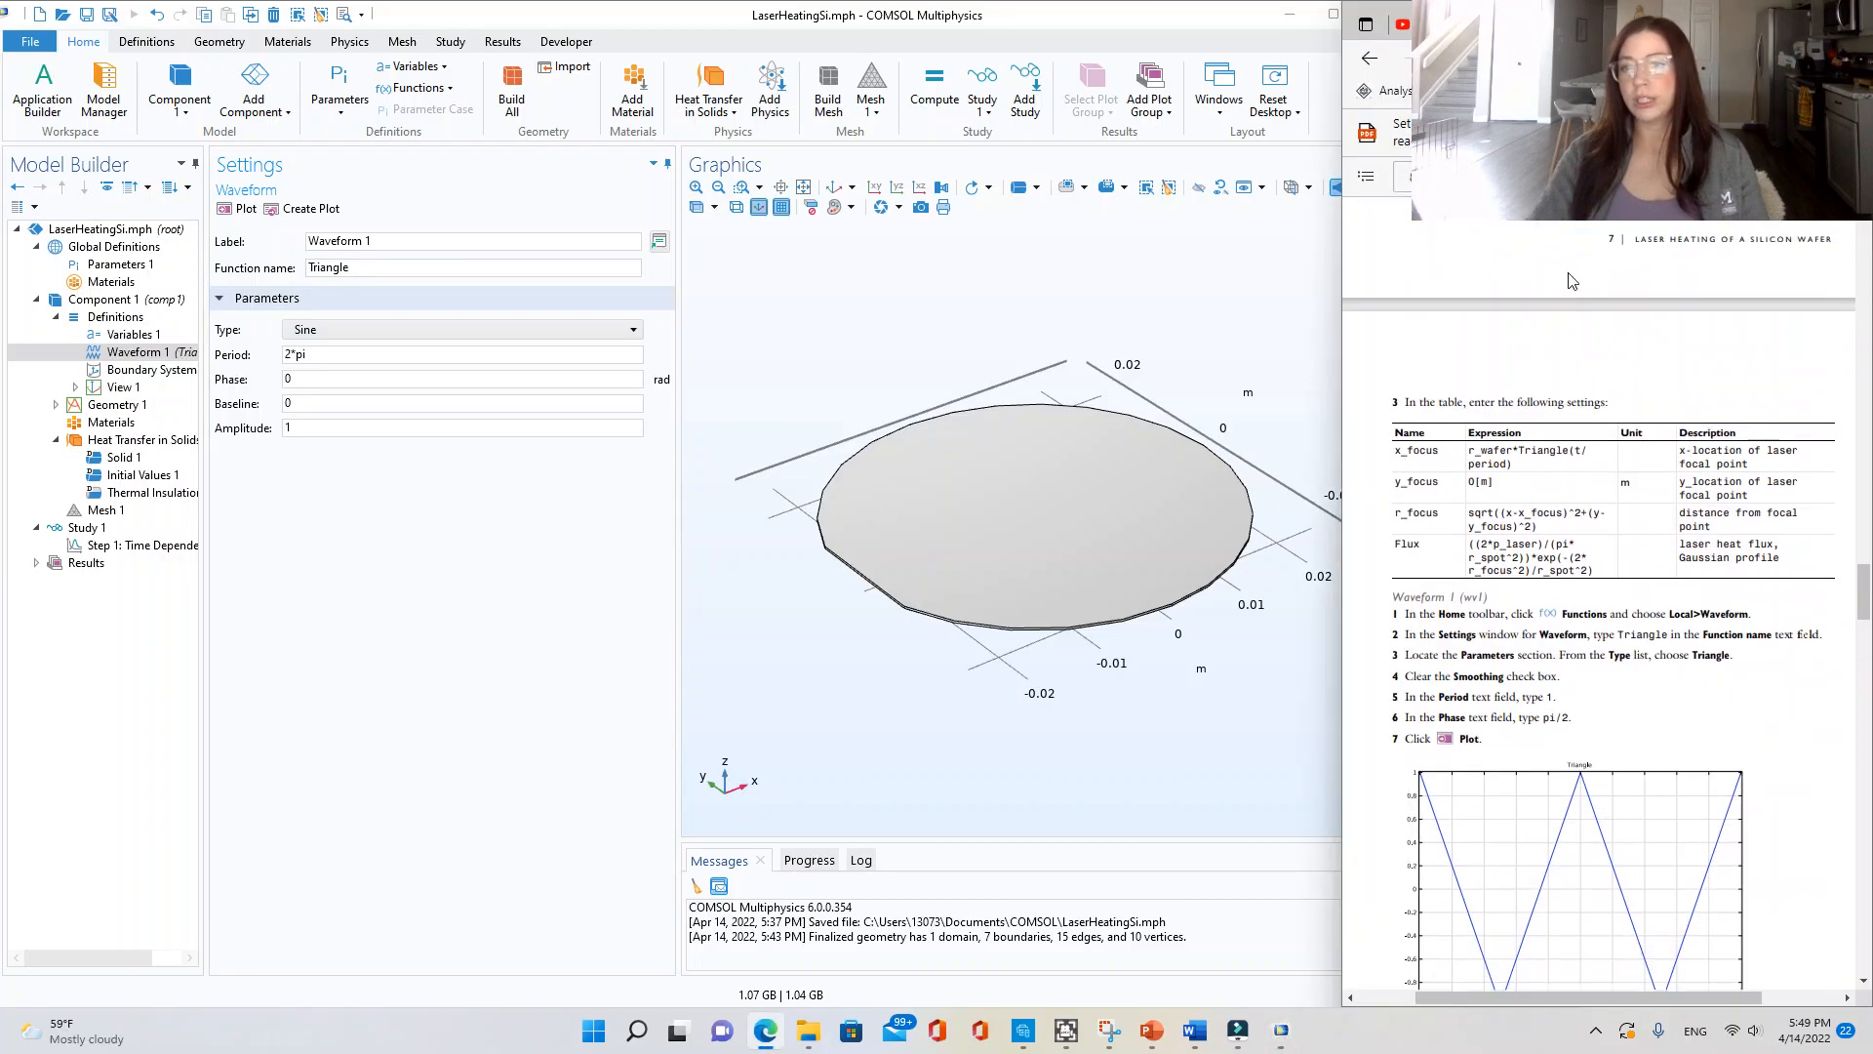
pyautogui.scroll(-2, 1567, 278)
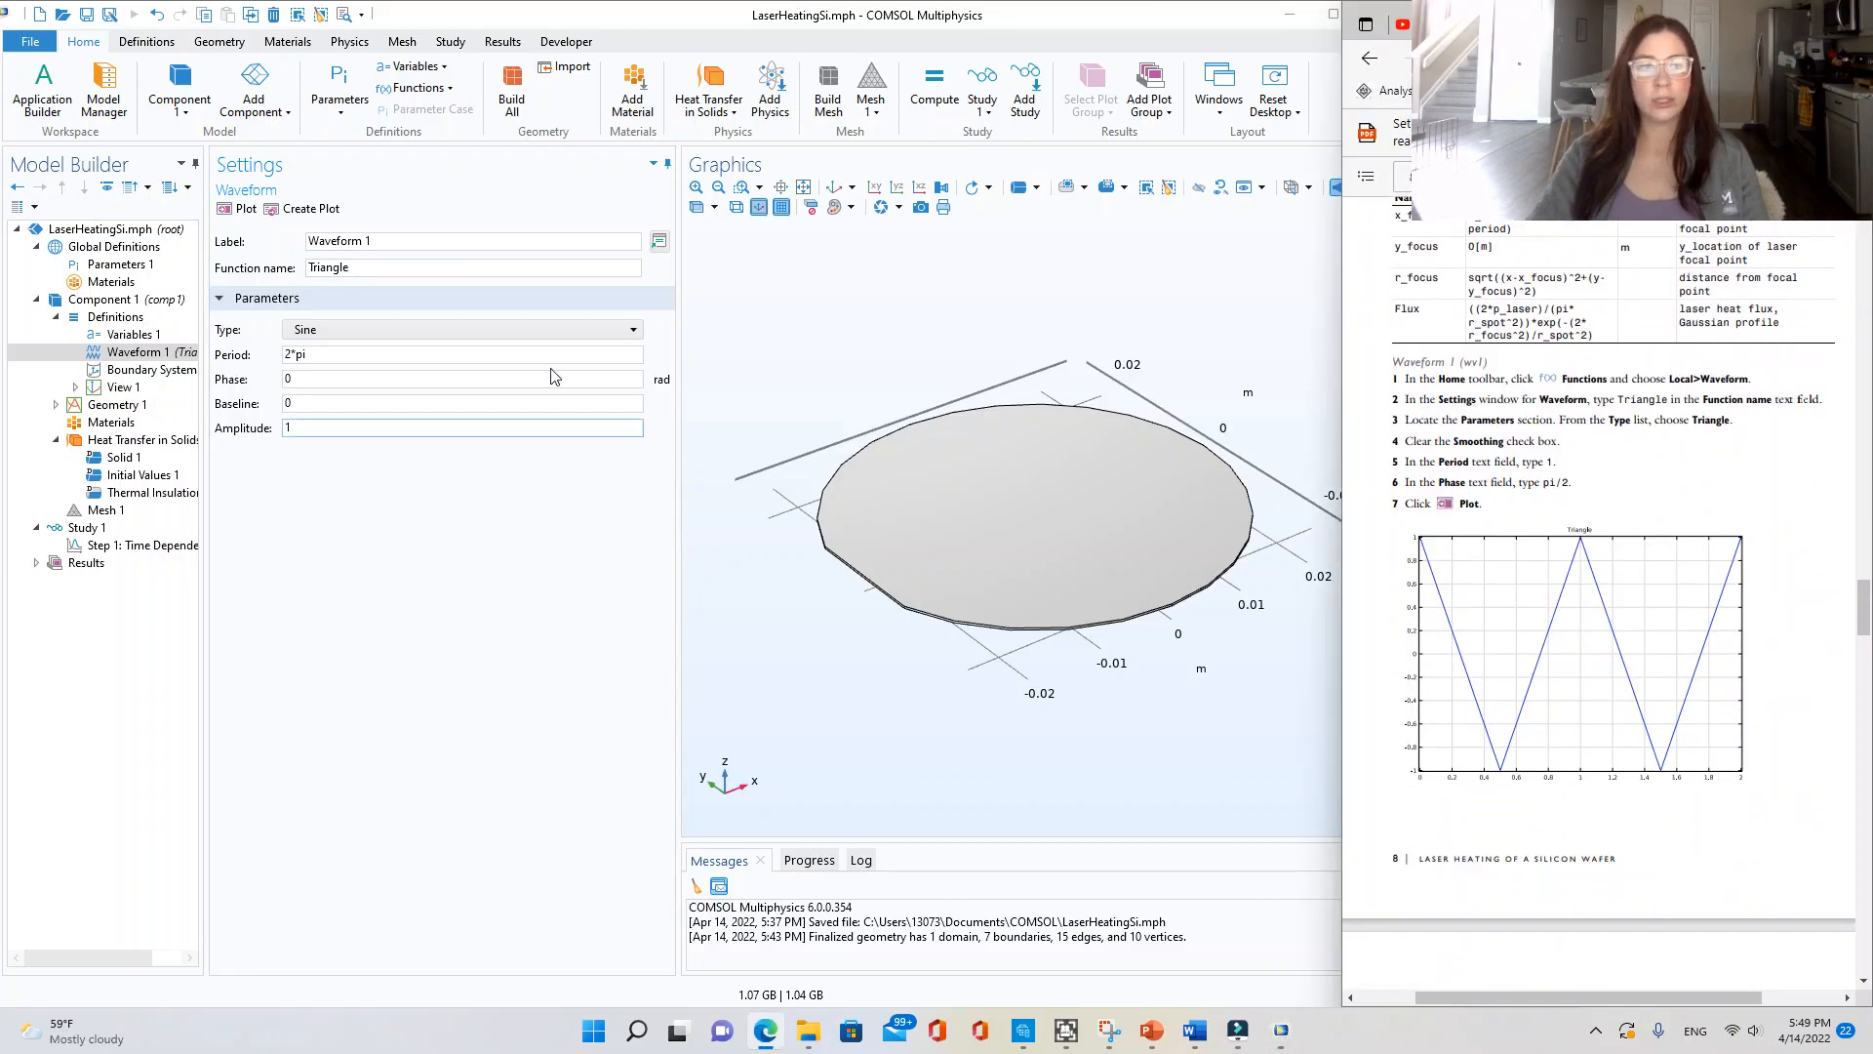
pyautogui.click(432, 527)
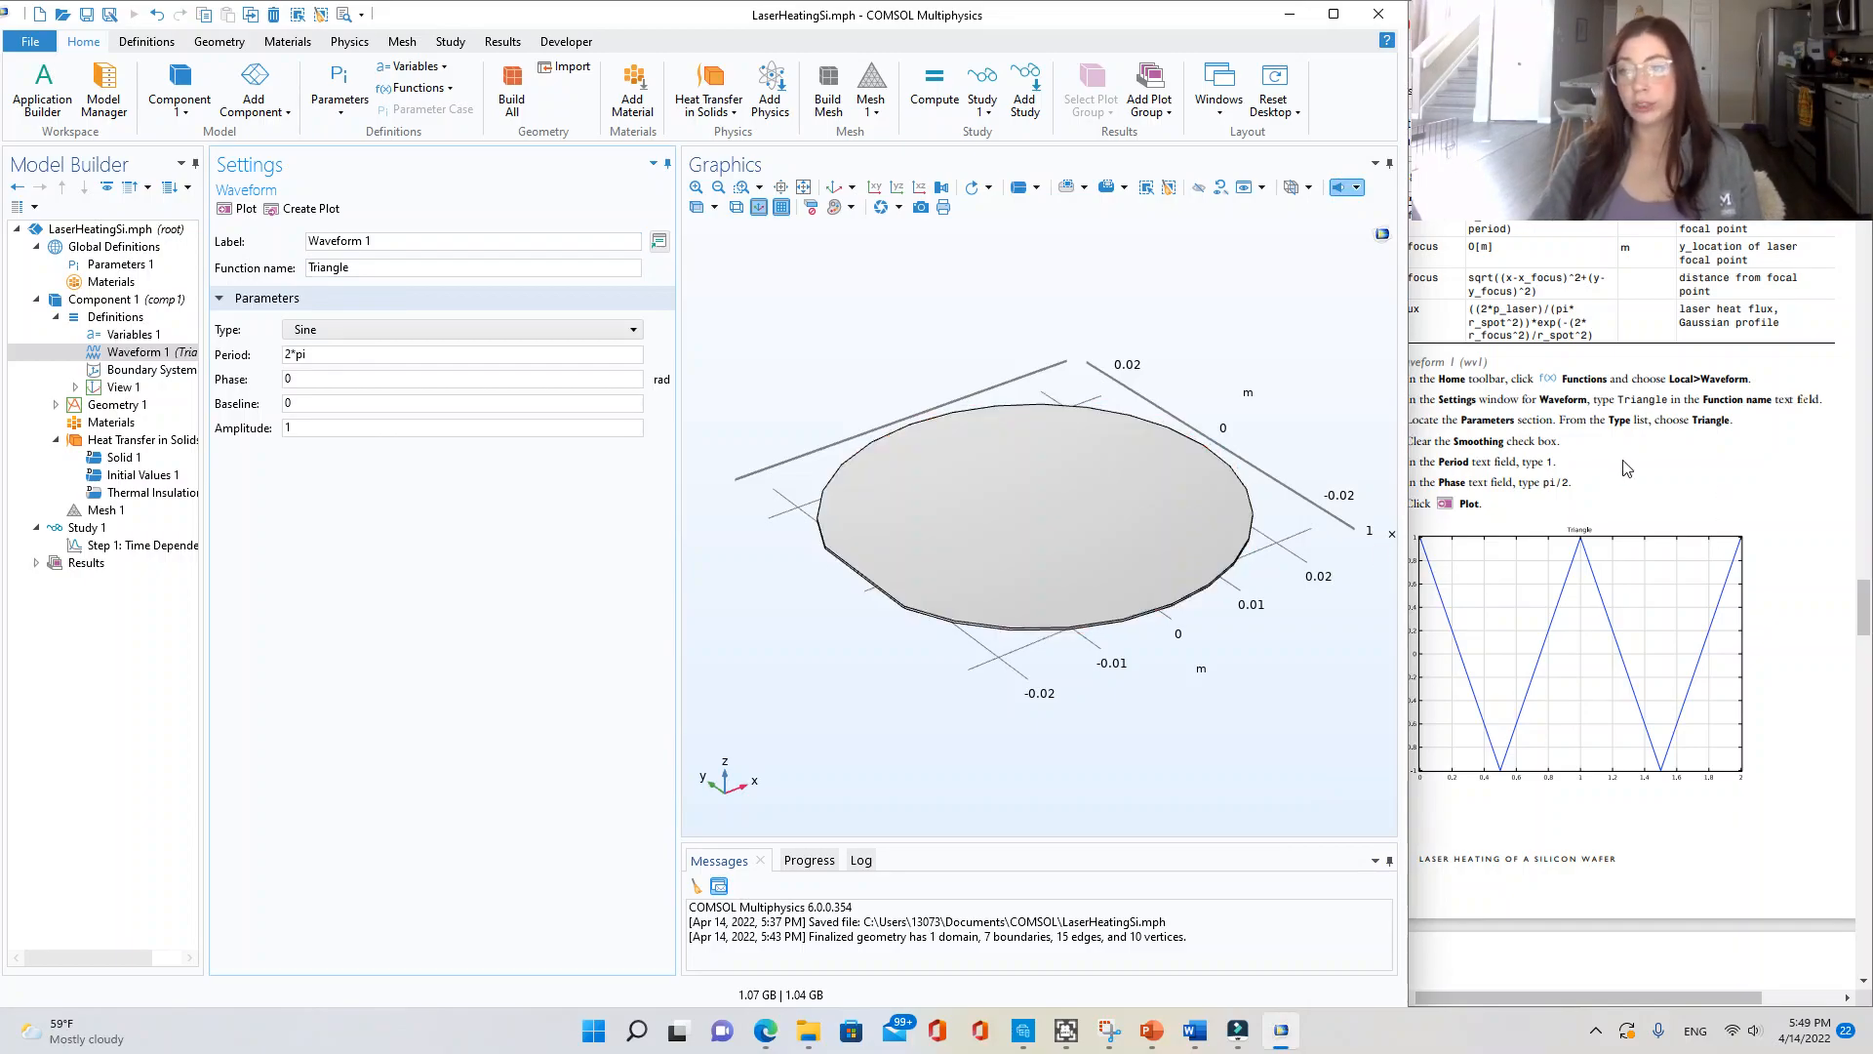
pyautogui.click(1651, 464)
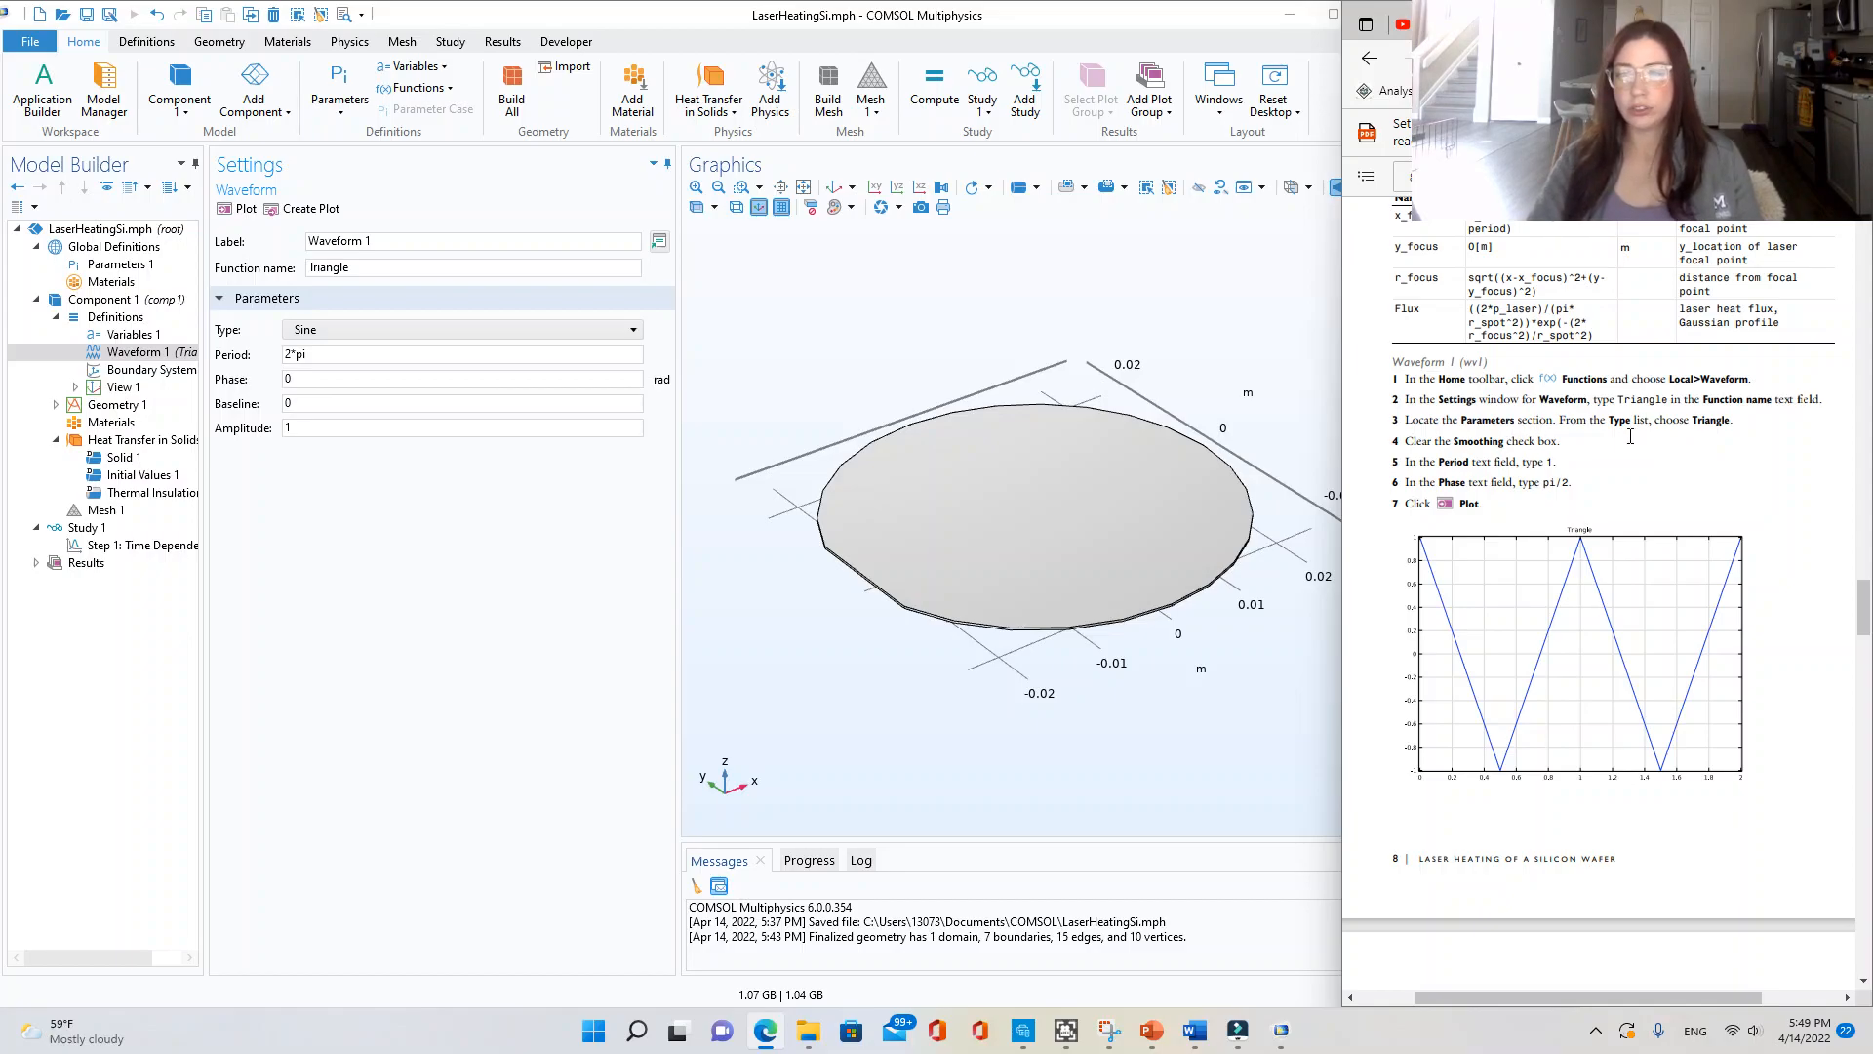
# - Make the waveform an unsmoothed Triangle with period 1 and phase pi/2, then plot it
pyautogui.click(304, 332)
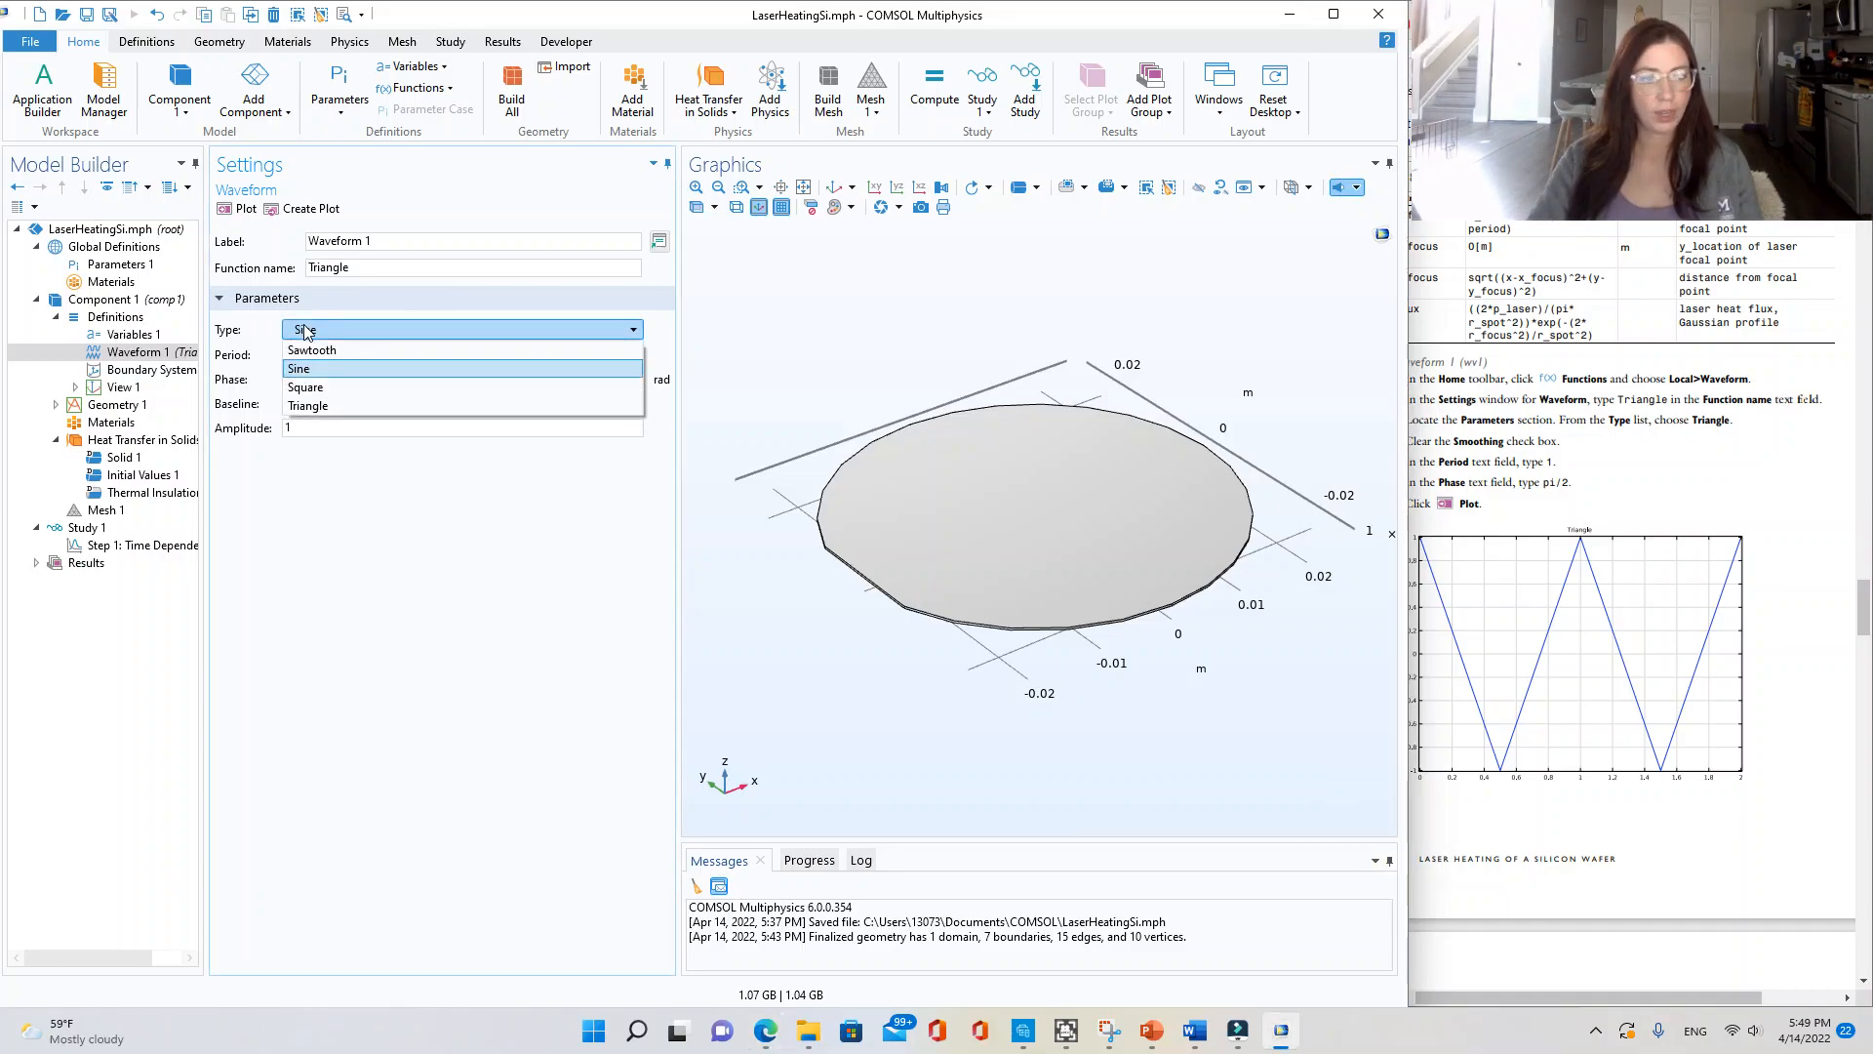
pyautogui.click(312, 414)
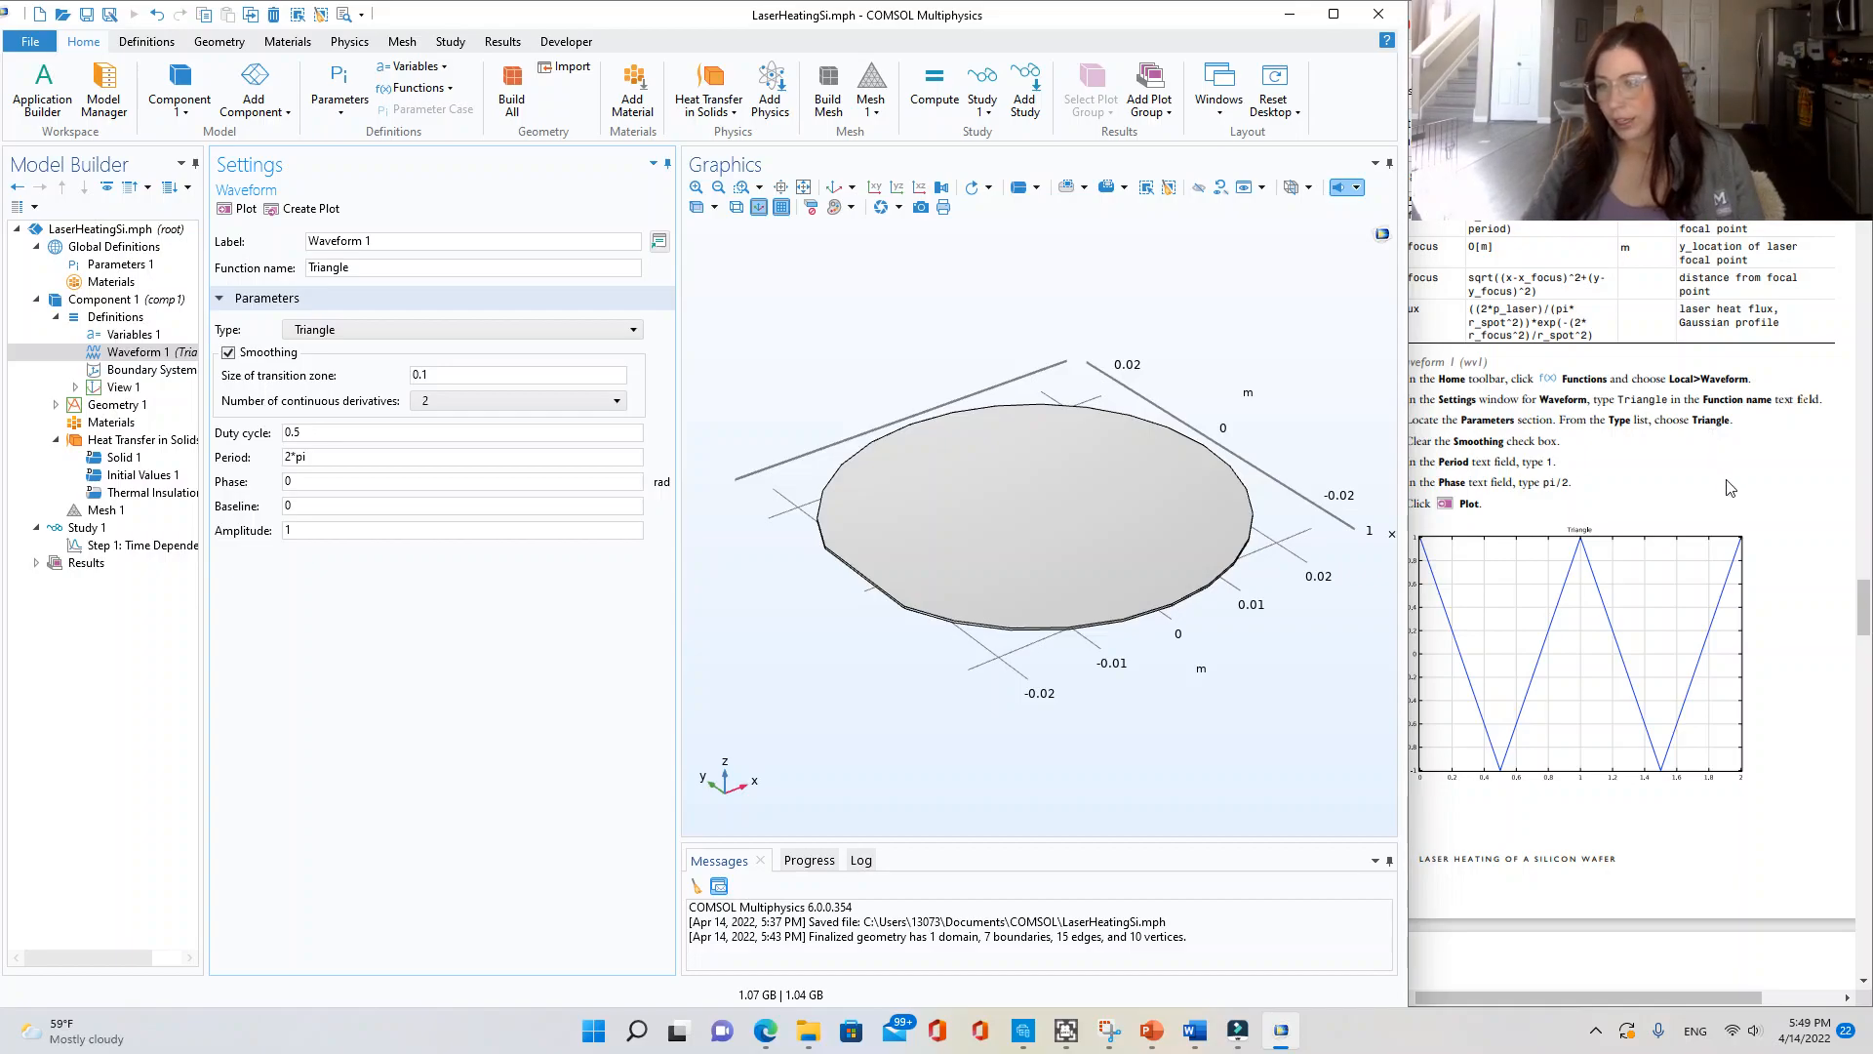
pyautogui.click(1466, 476)
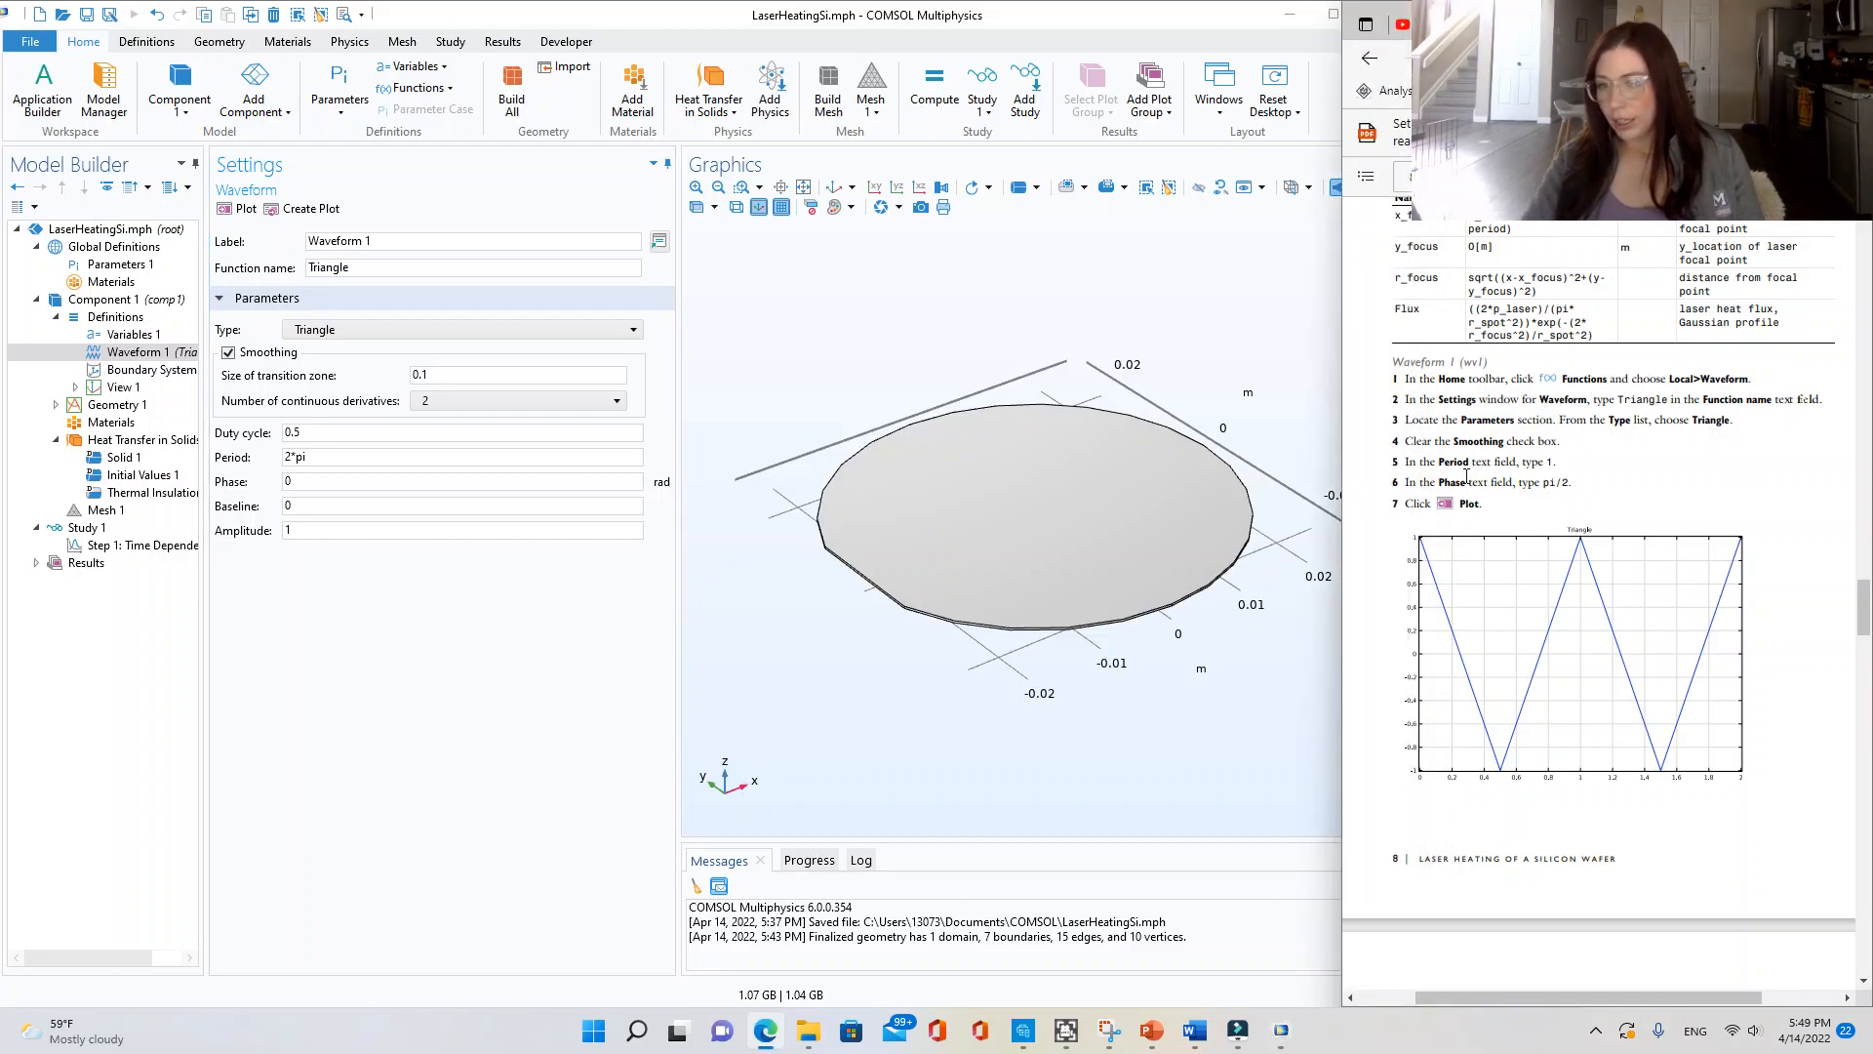
pyautogui.click(229, 352)
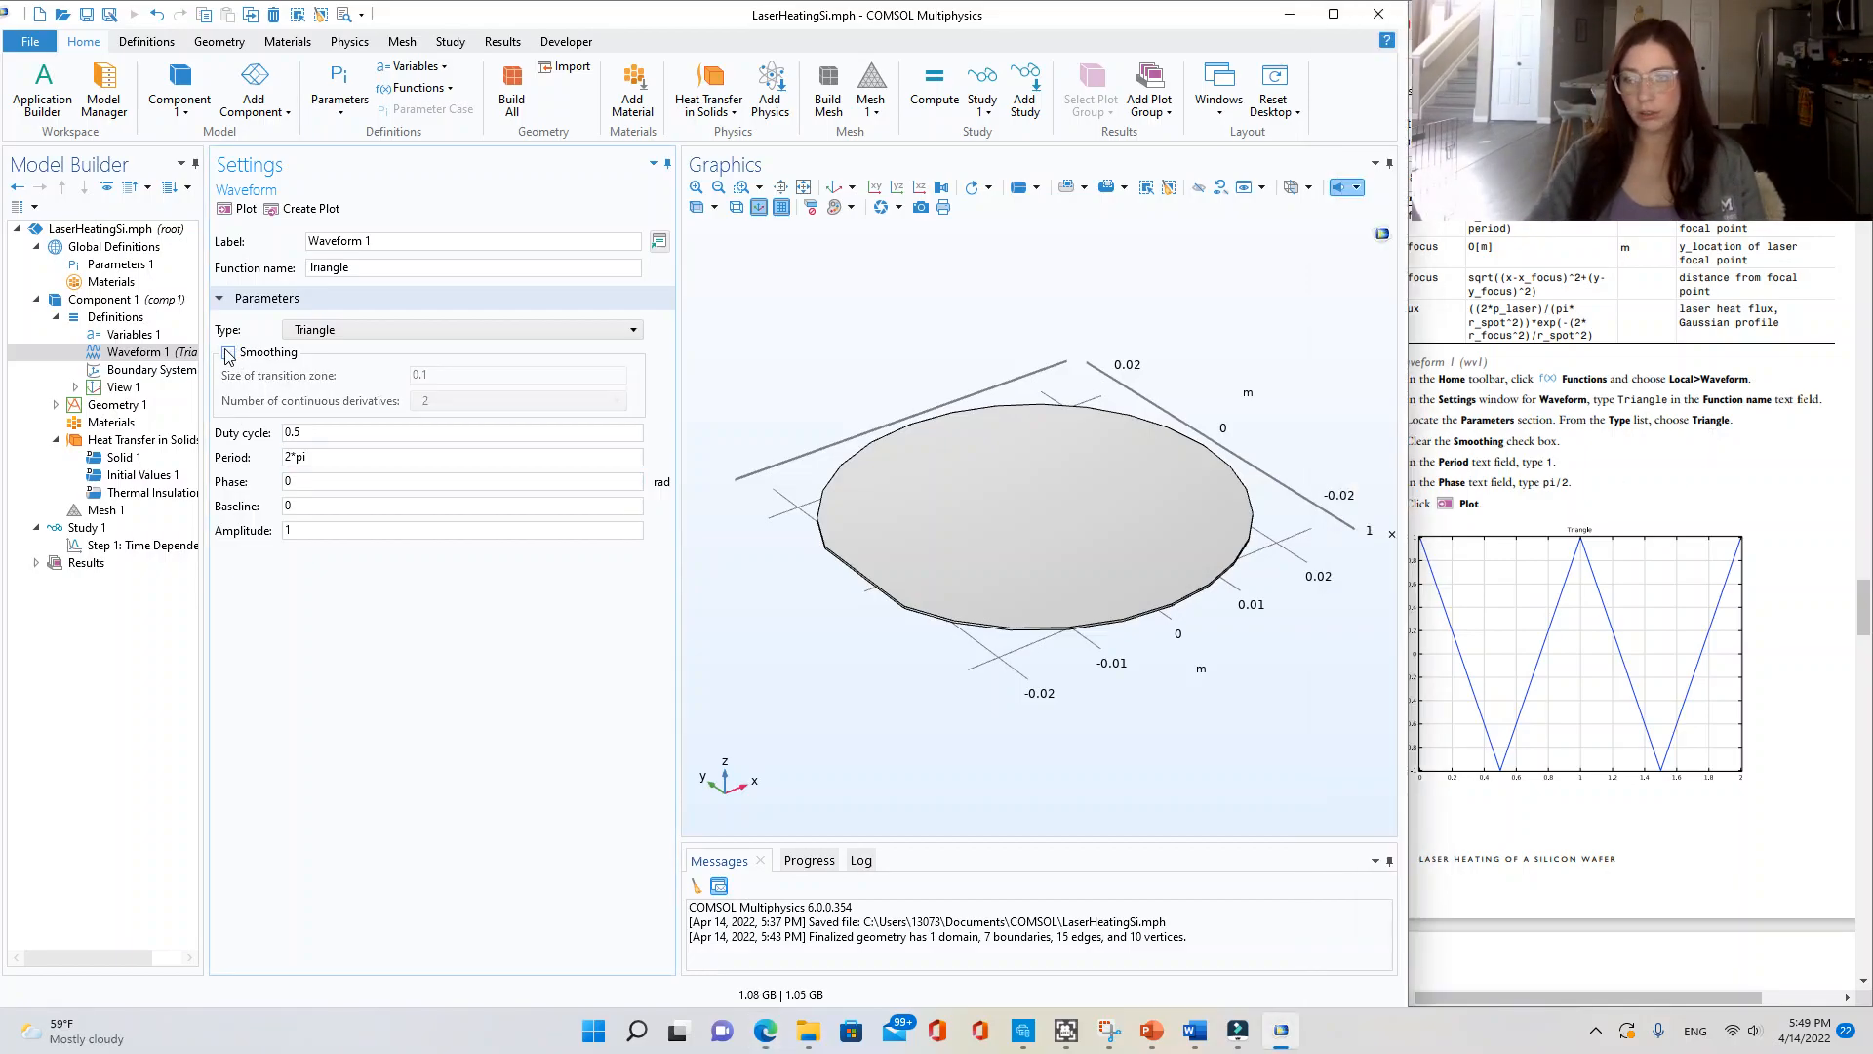
pyautogui.click(330, 458)
pyautogui.press('BackSpace')
pyautogui.press('BackSpace')
pyautogui.press('BackSpace')
pyautogui.click(1419, 628)
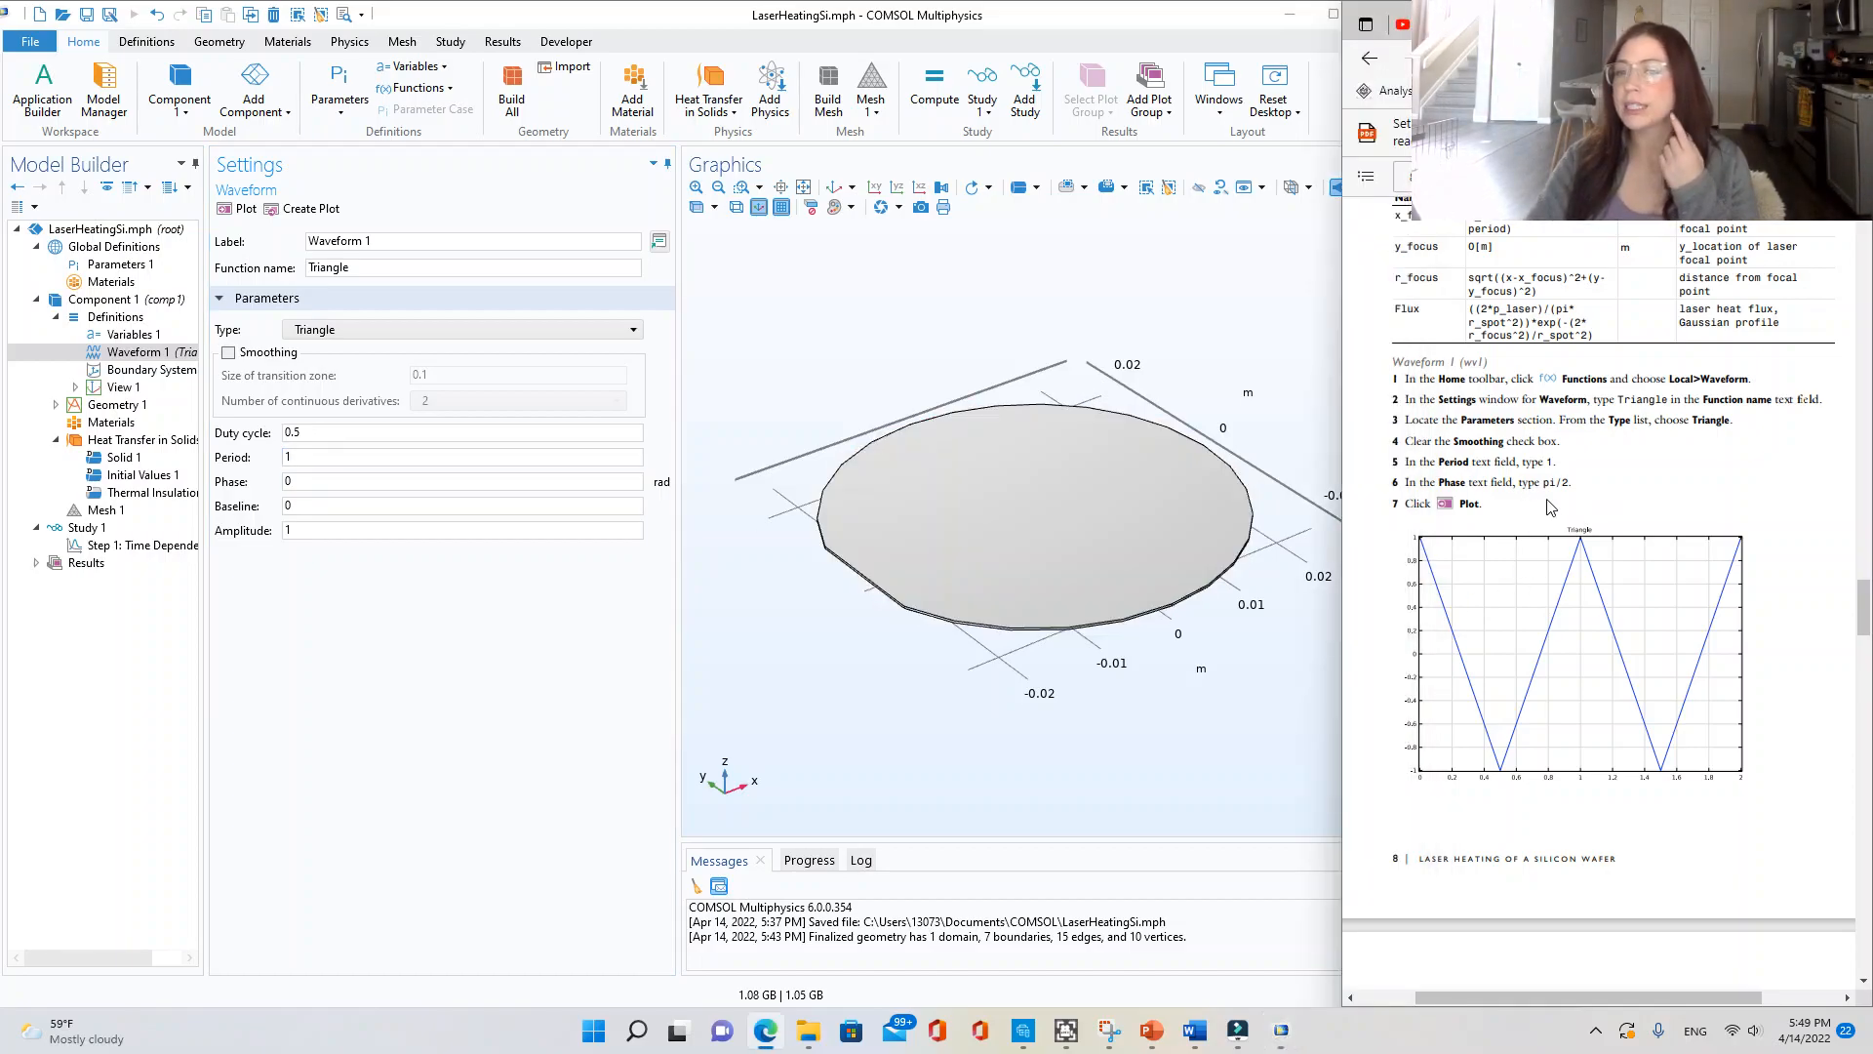
pyautogui.click(316, 479)
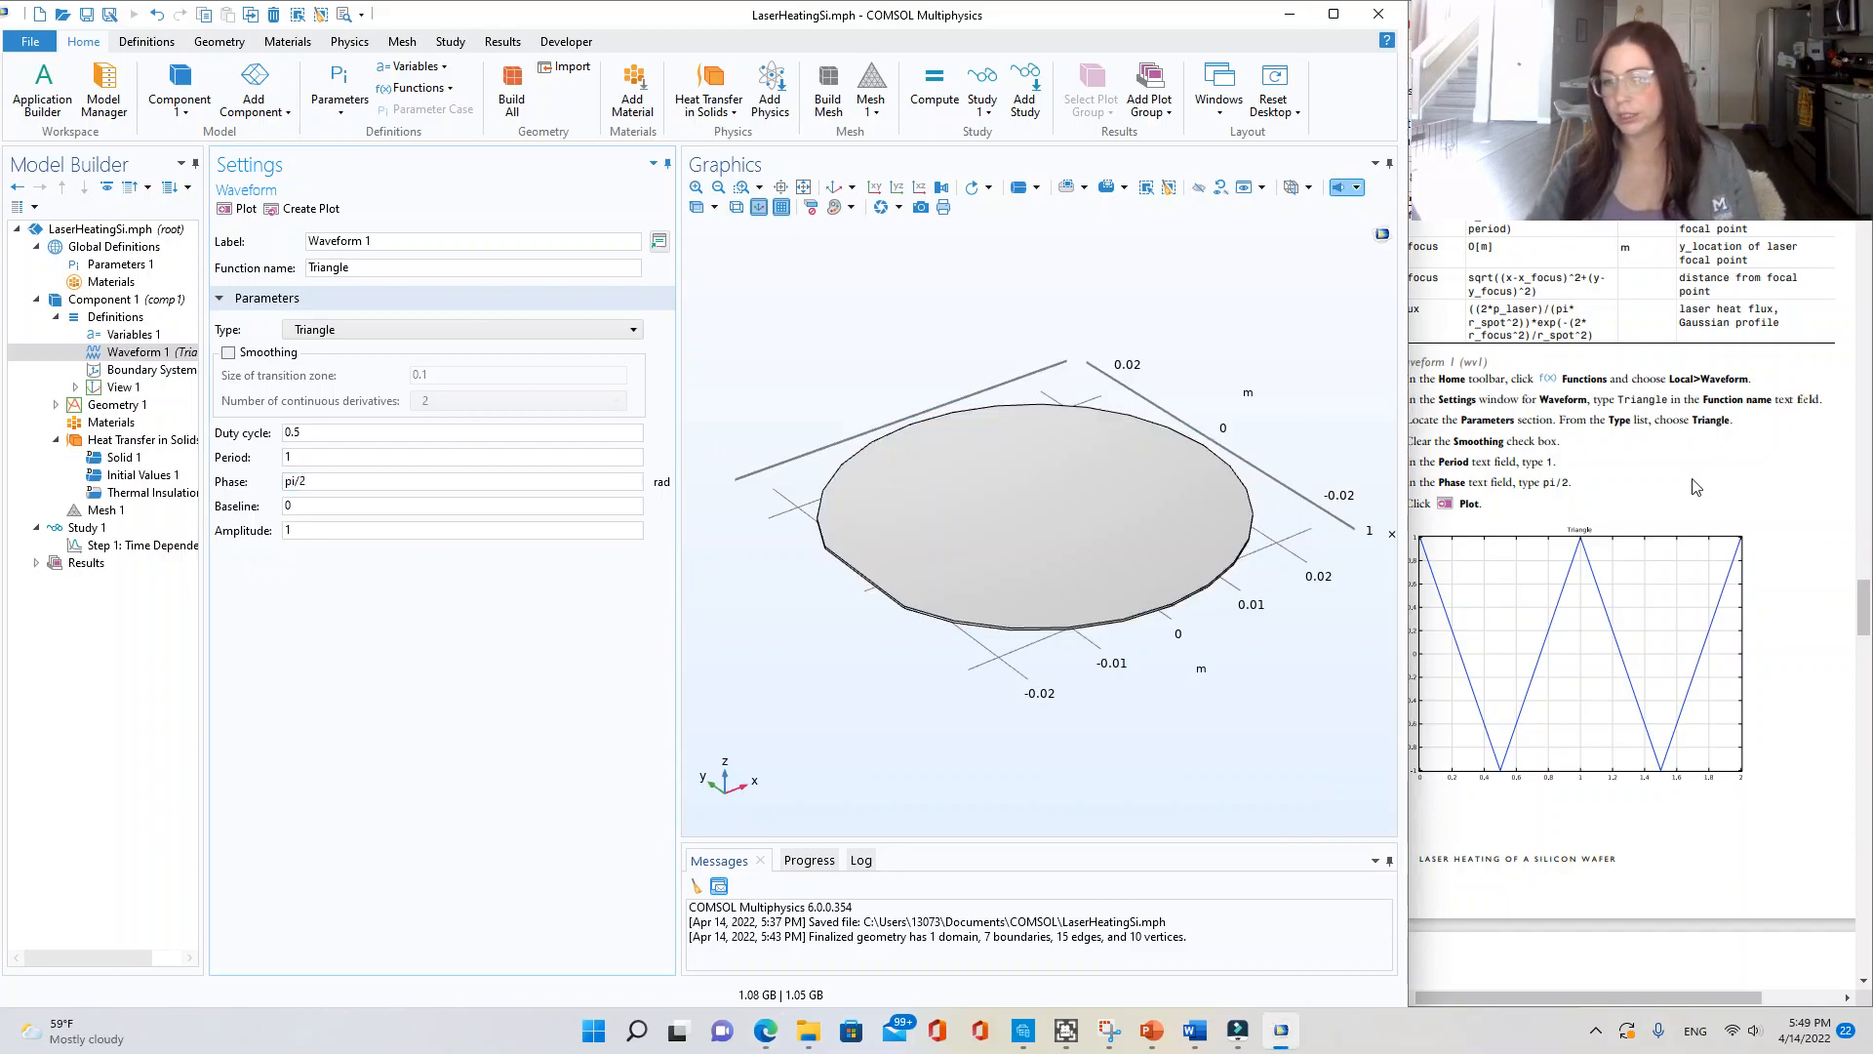
pyautogui.click(239, 211)
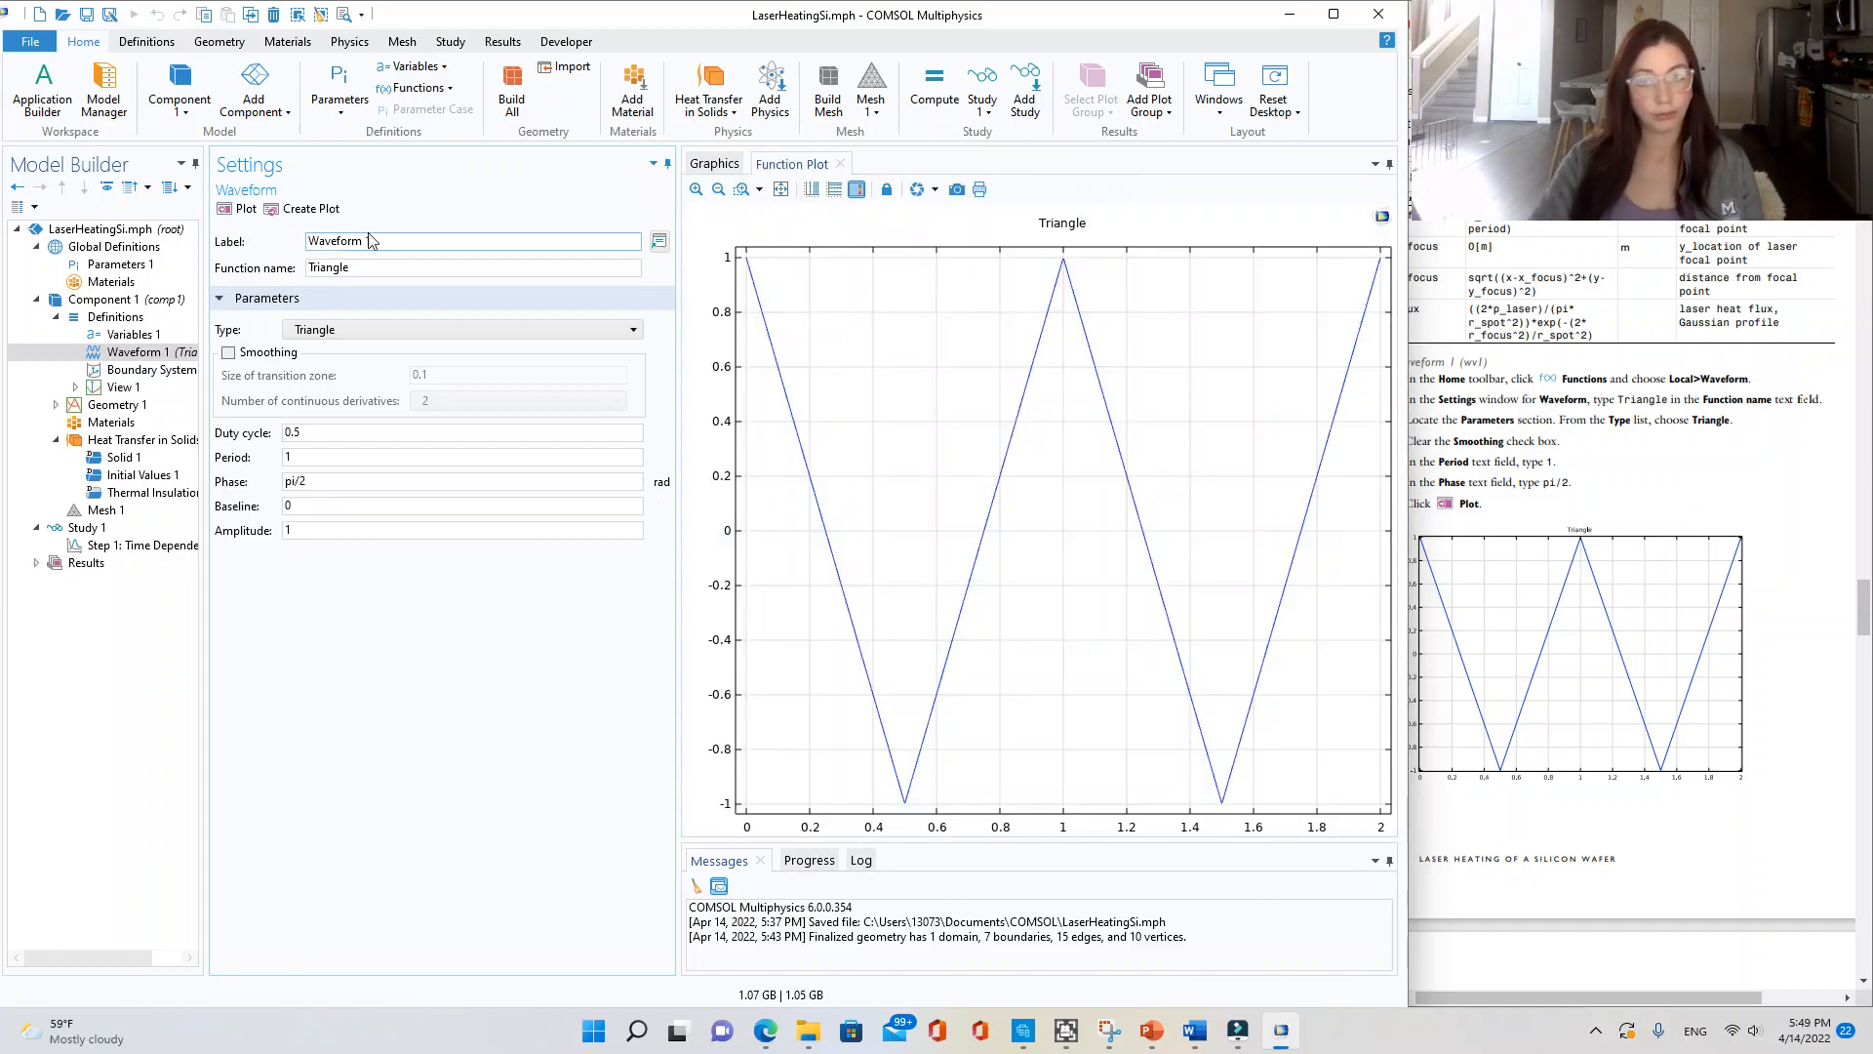
pyautogui.click(1659, 499)
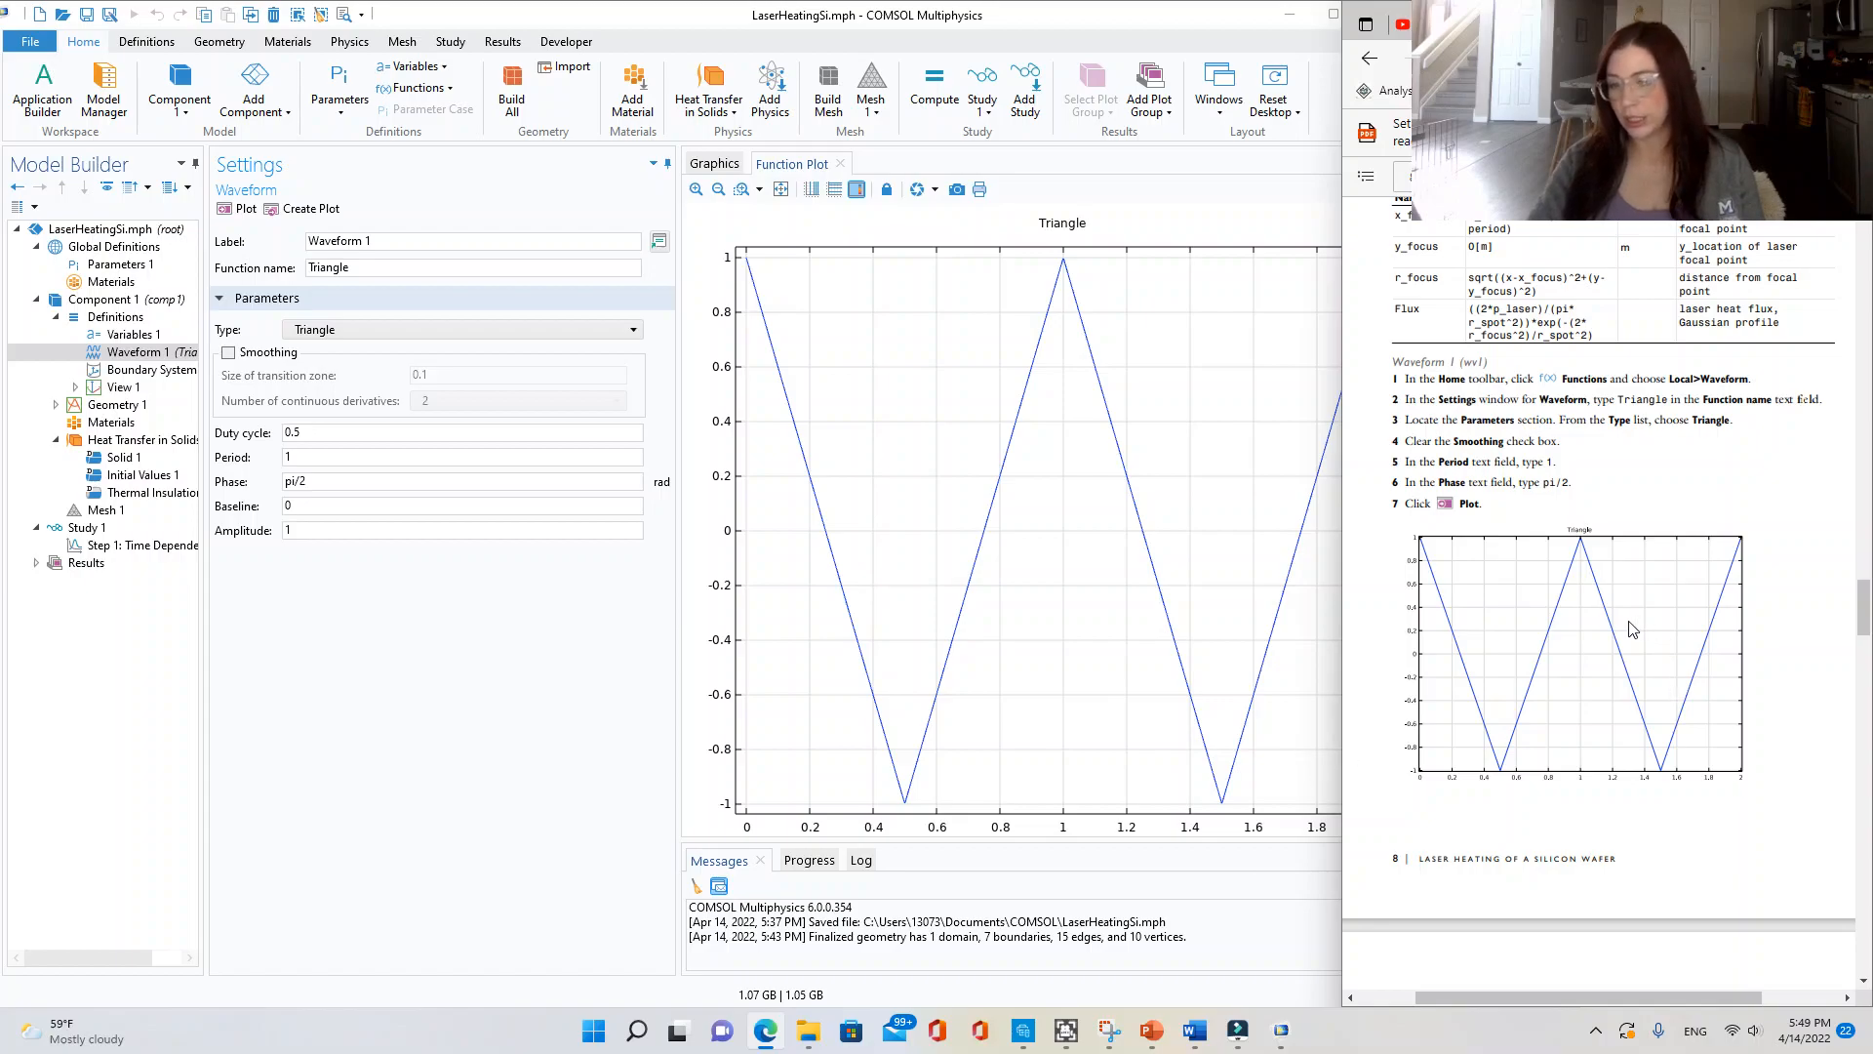
pyautogui.scroll(-10, 1631, 629)
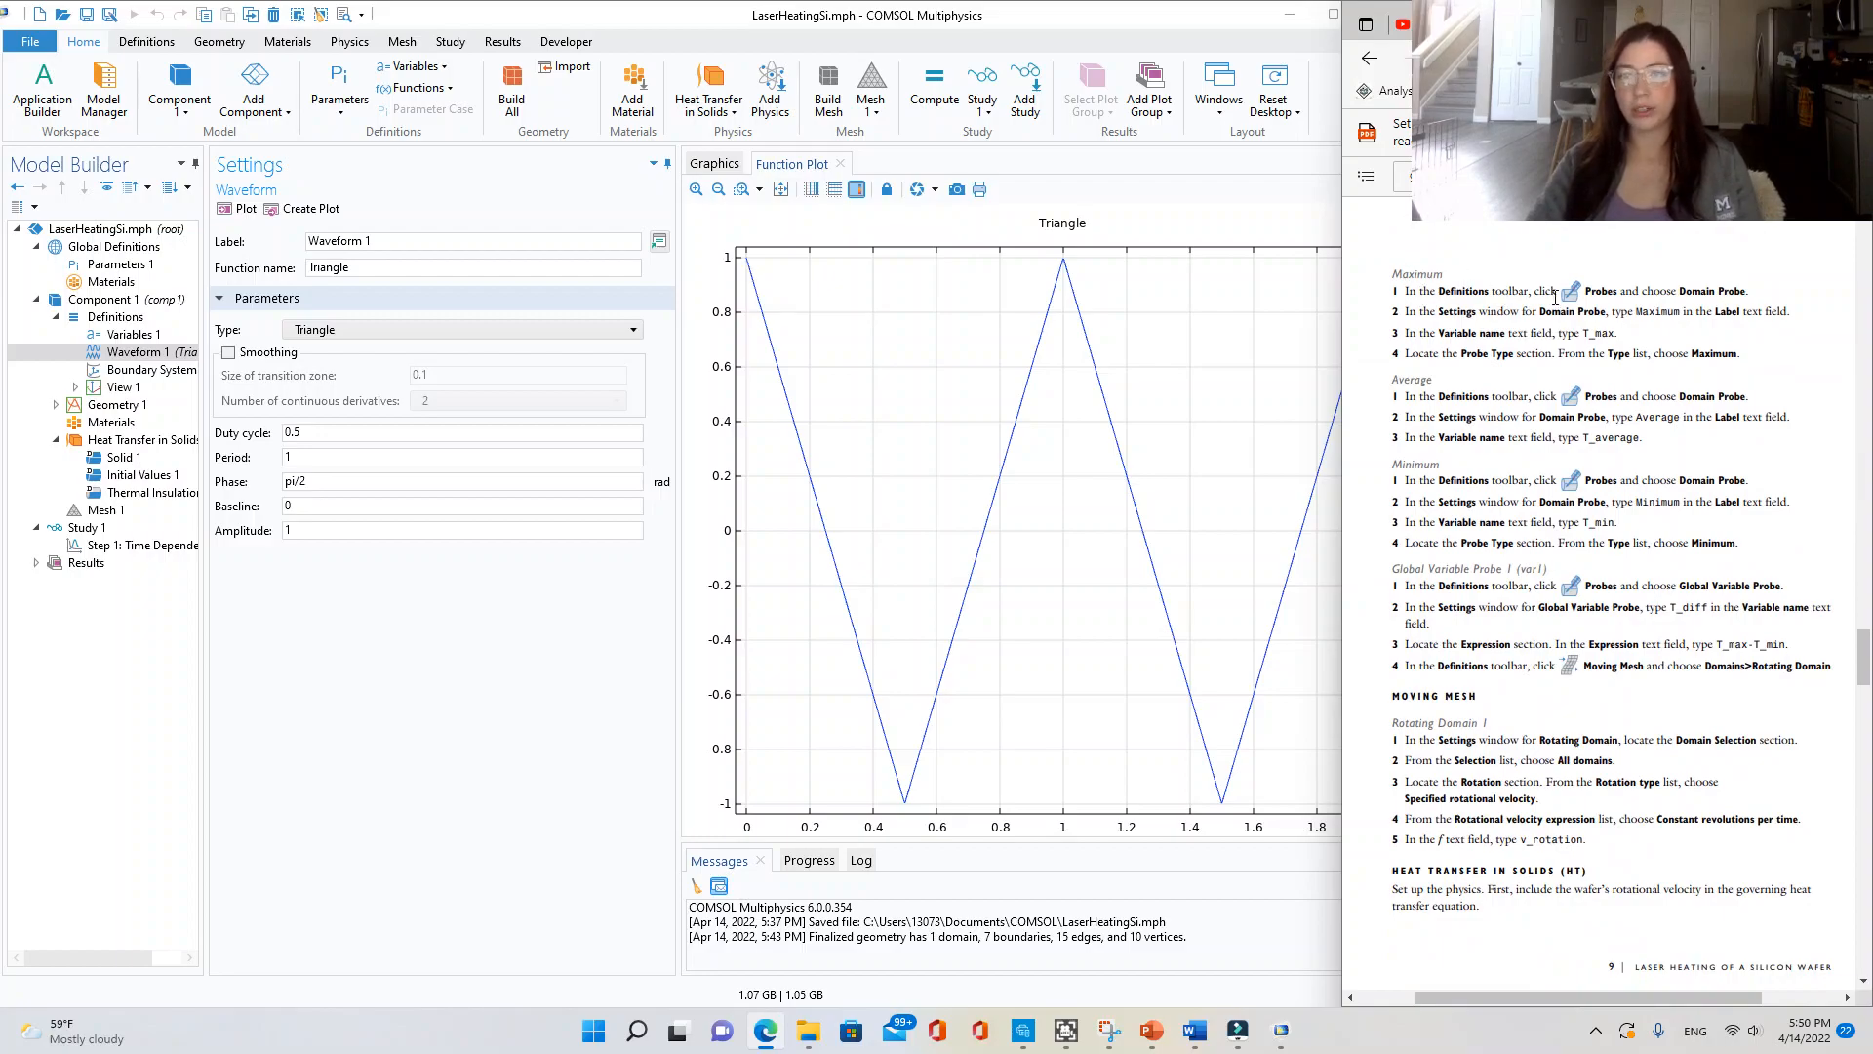
# - Add a domain probe from the Definitions ribbon and label it Maximum
pyautogui.click(146, 42)
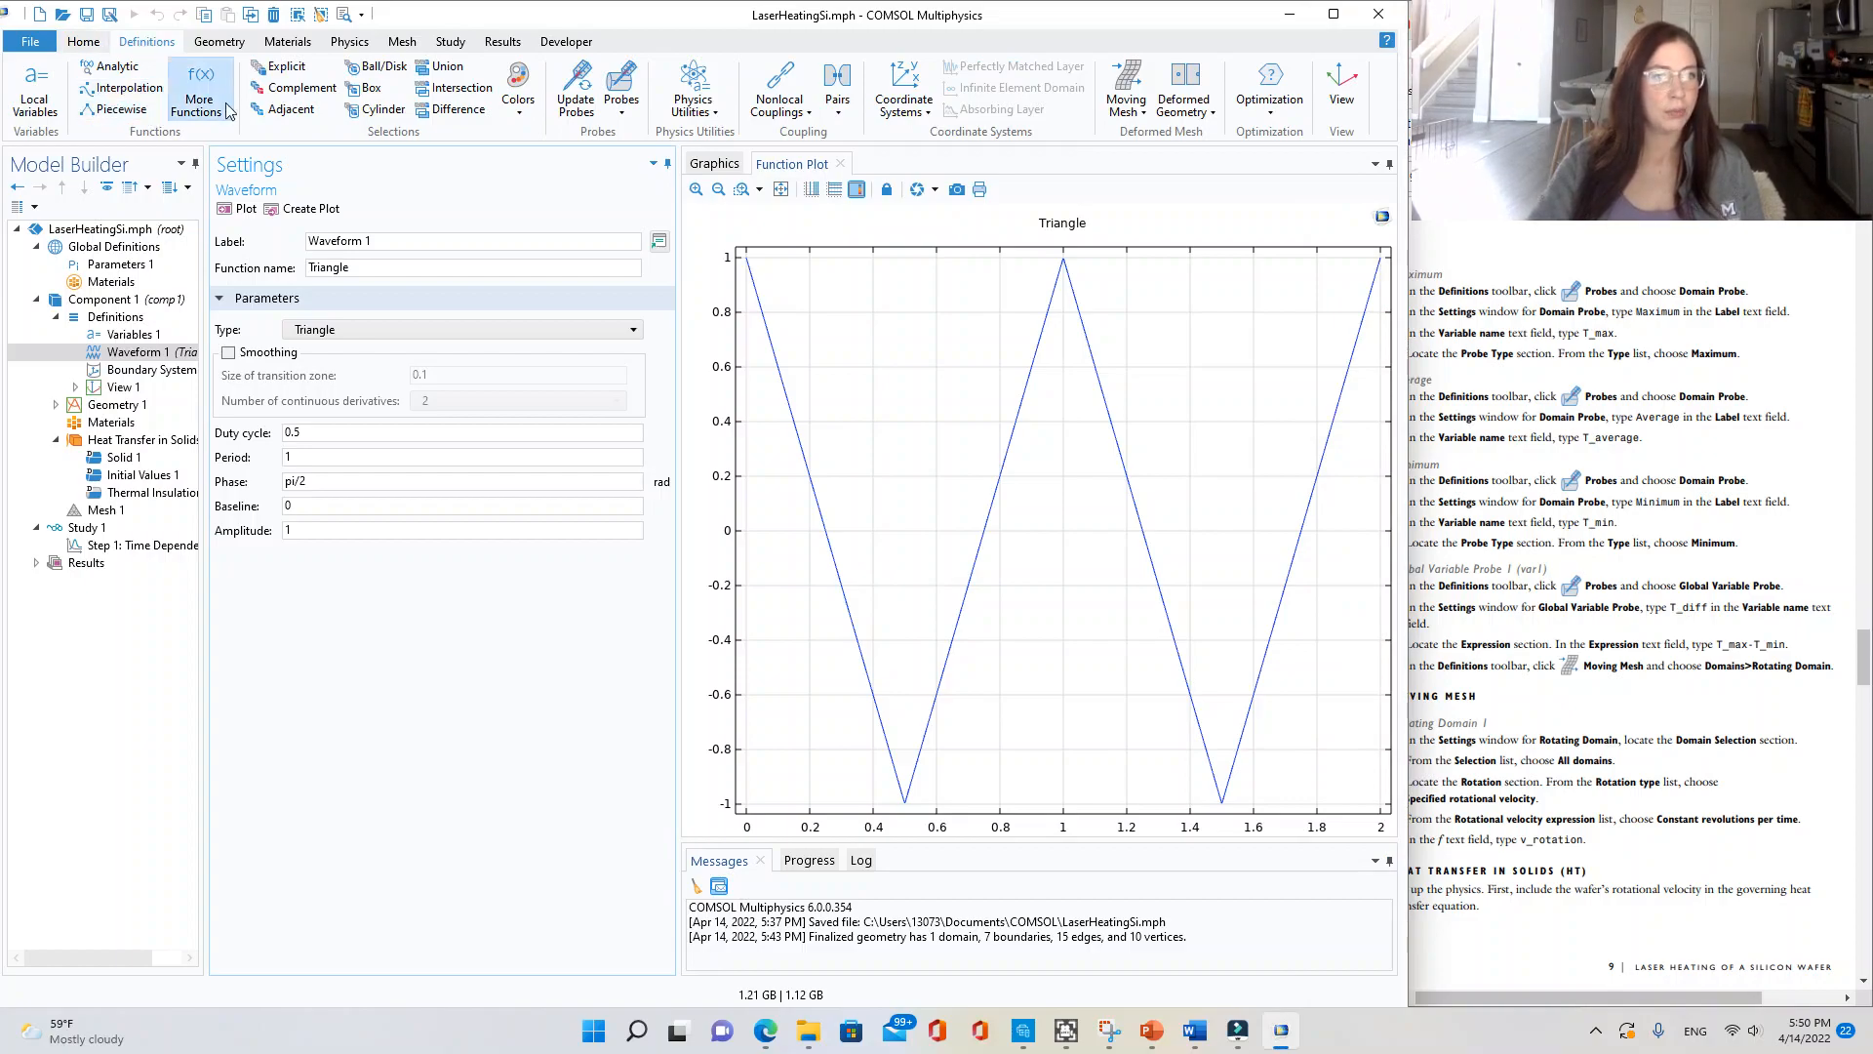
pyautogui.click(622, 105)
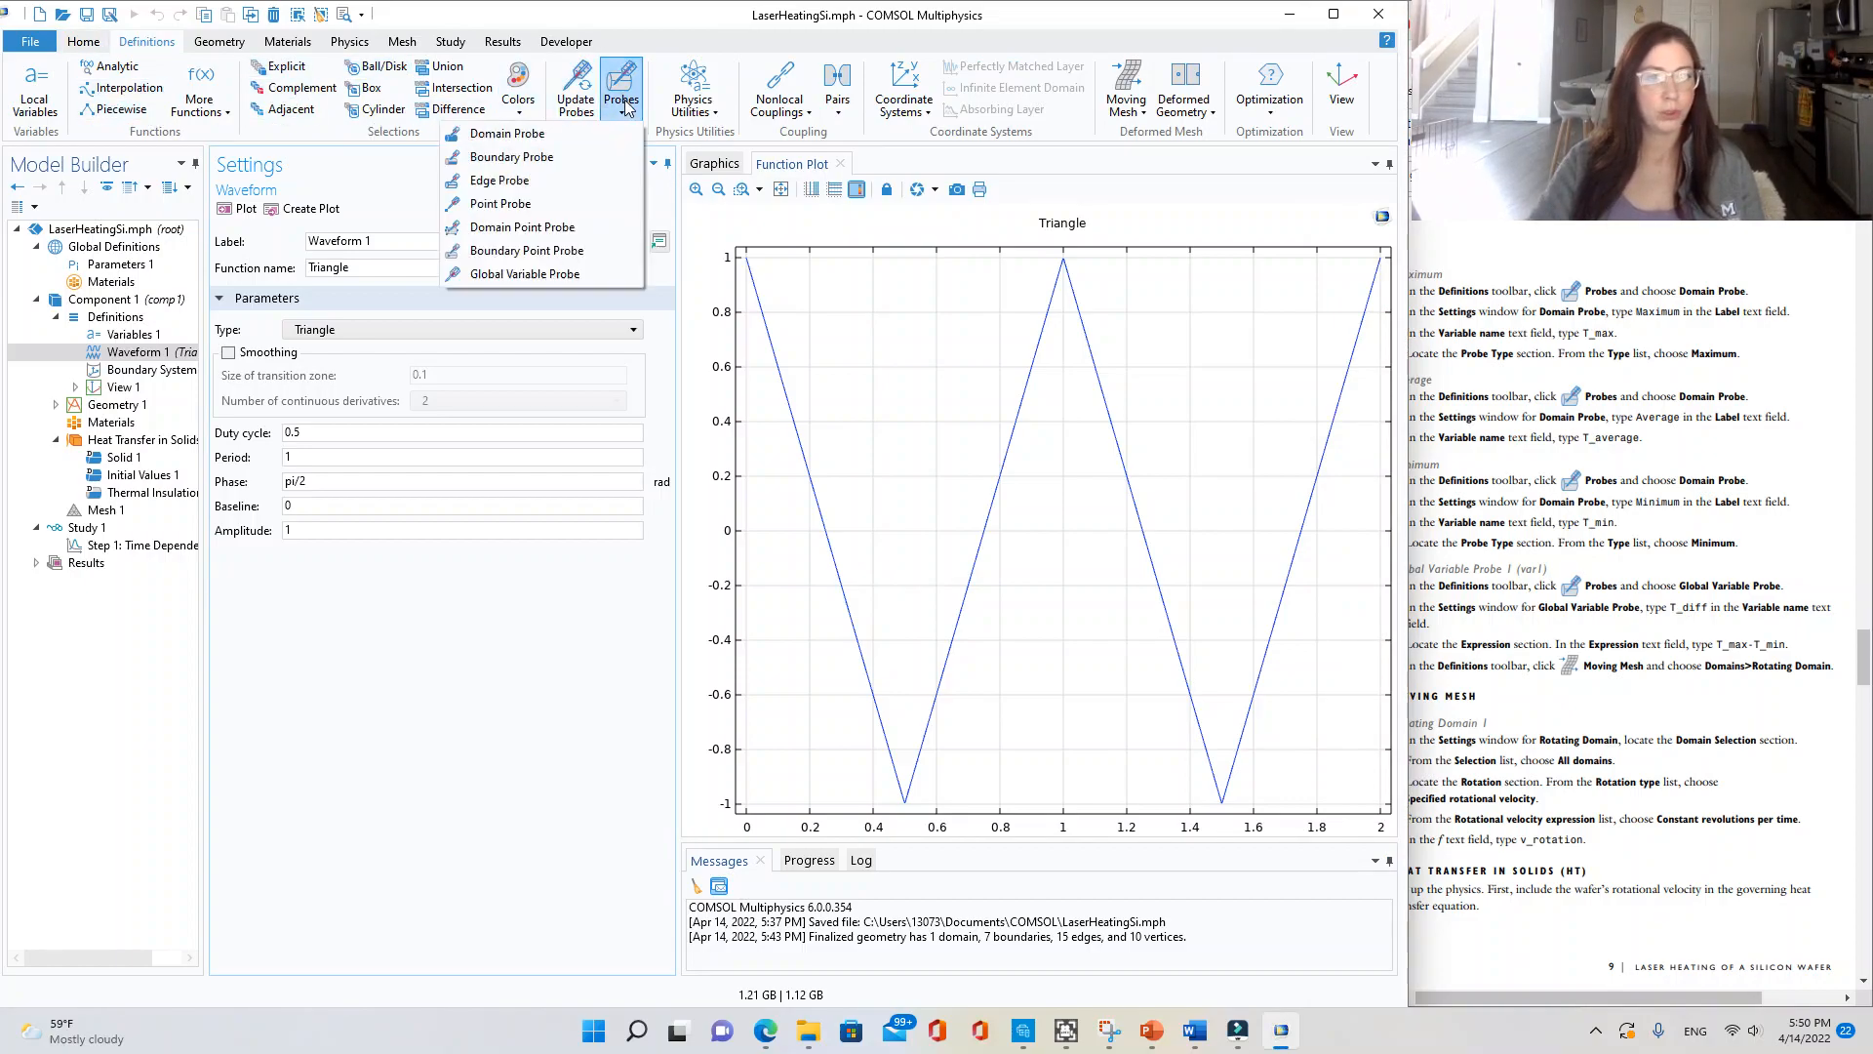
pyautogui.click(515, 134)
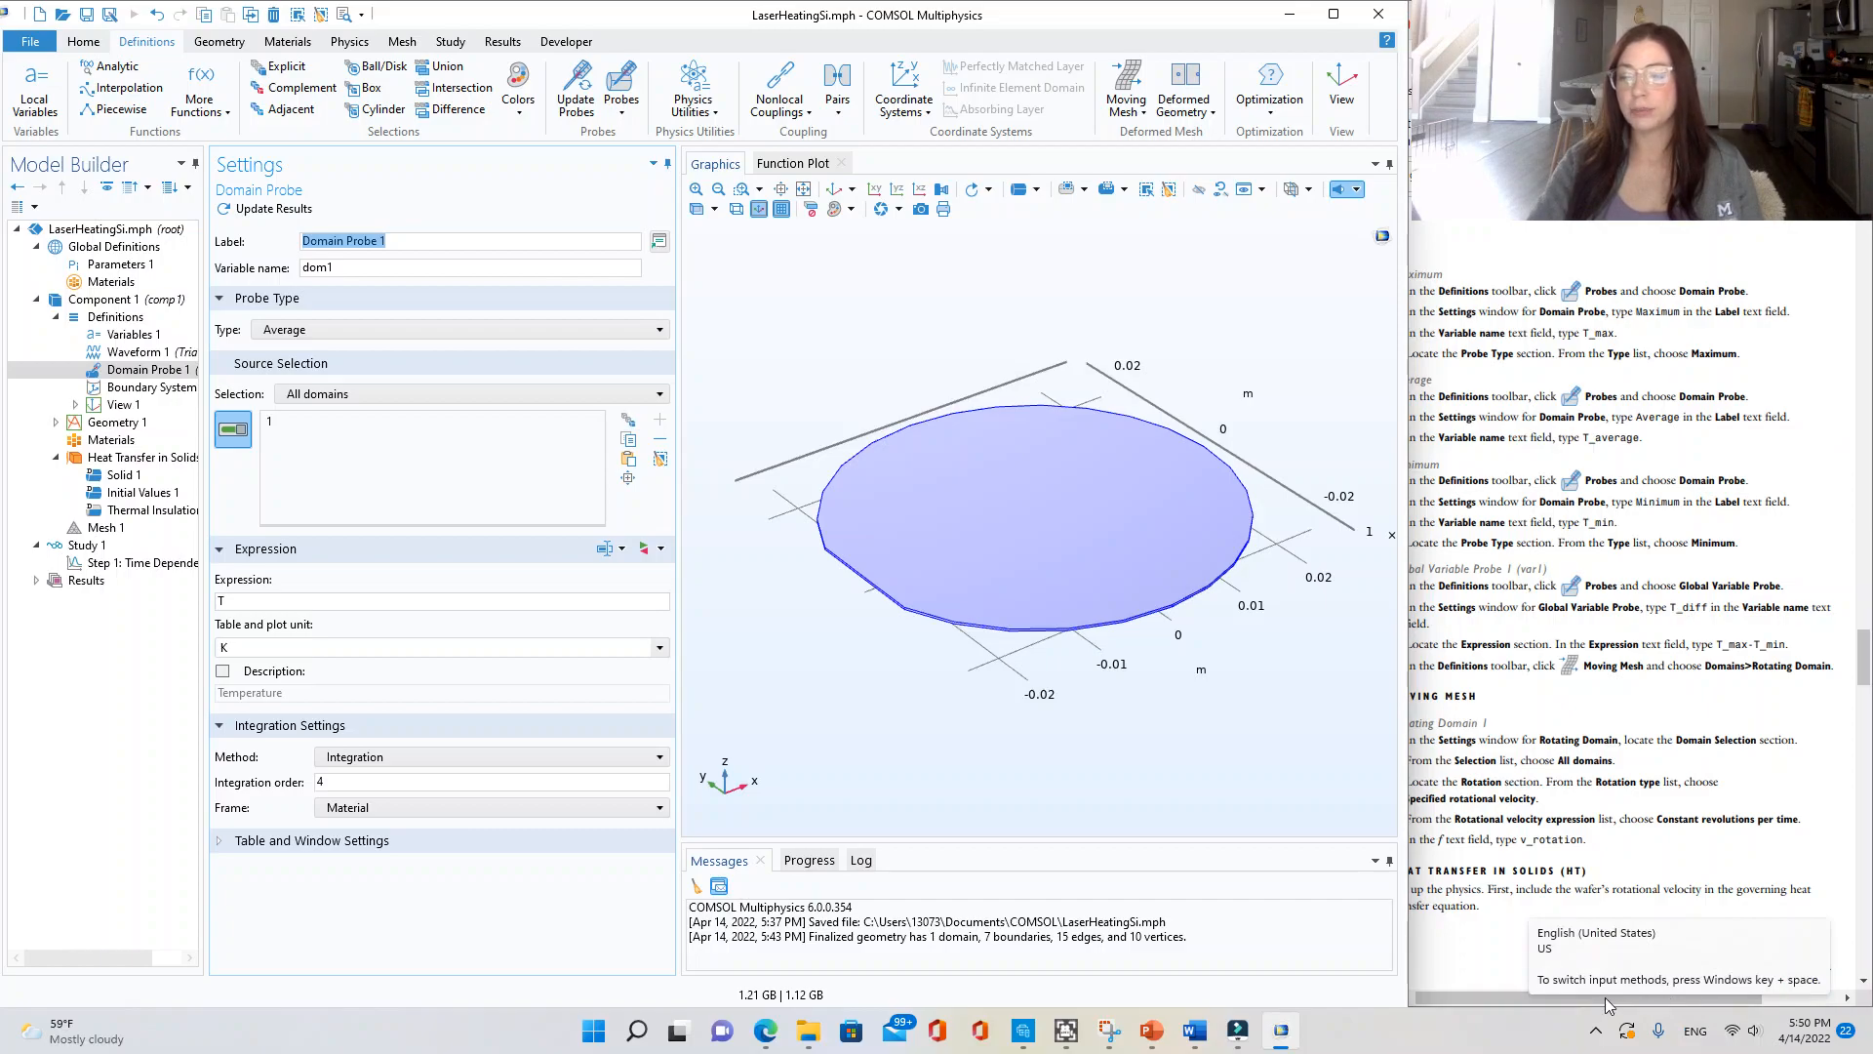
pyautogui.moveTo(1465, 995); pyautogui.dragTo(1438, 999)
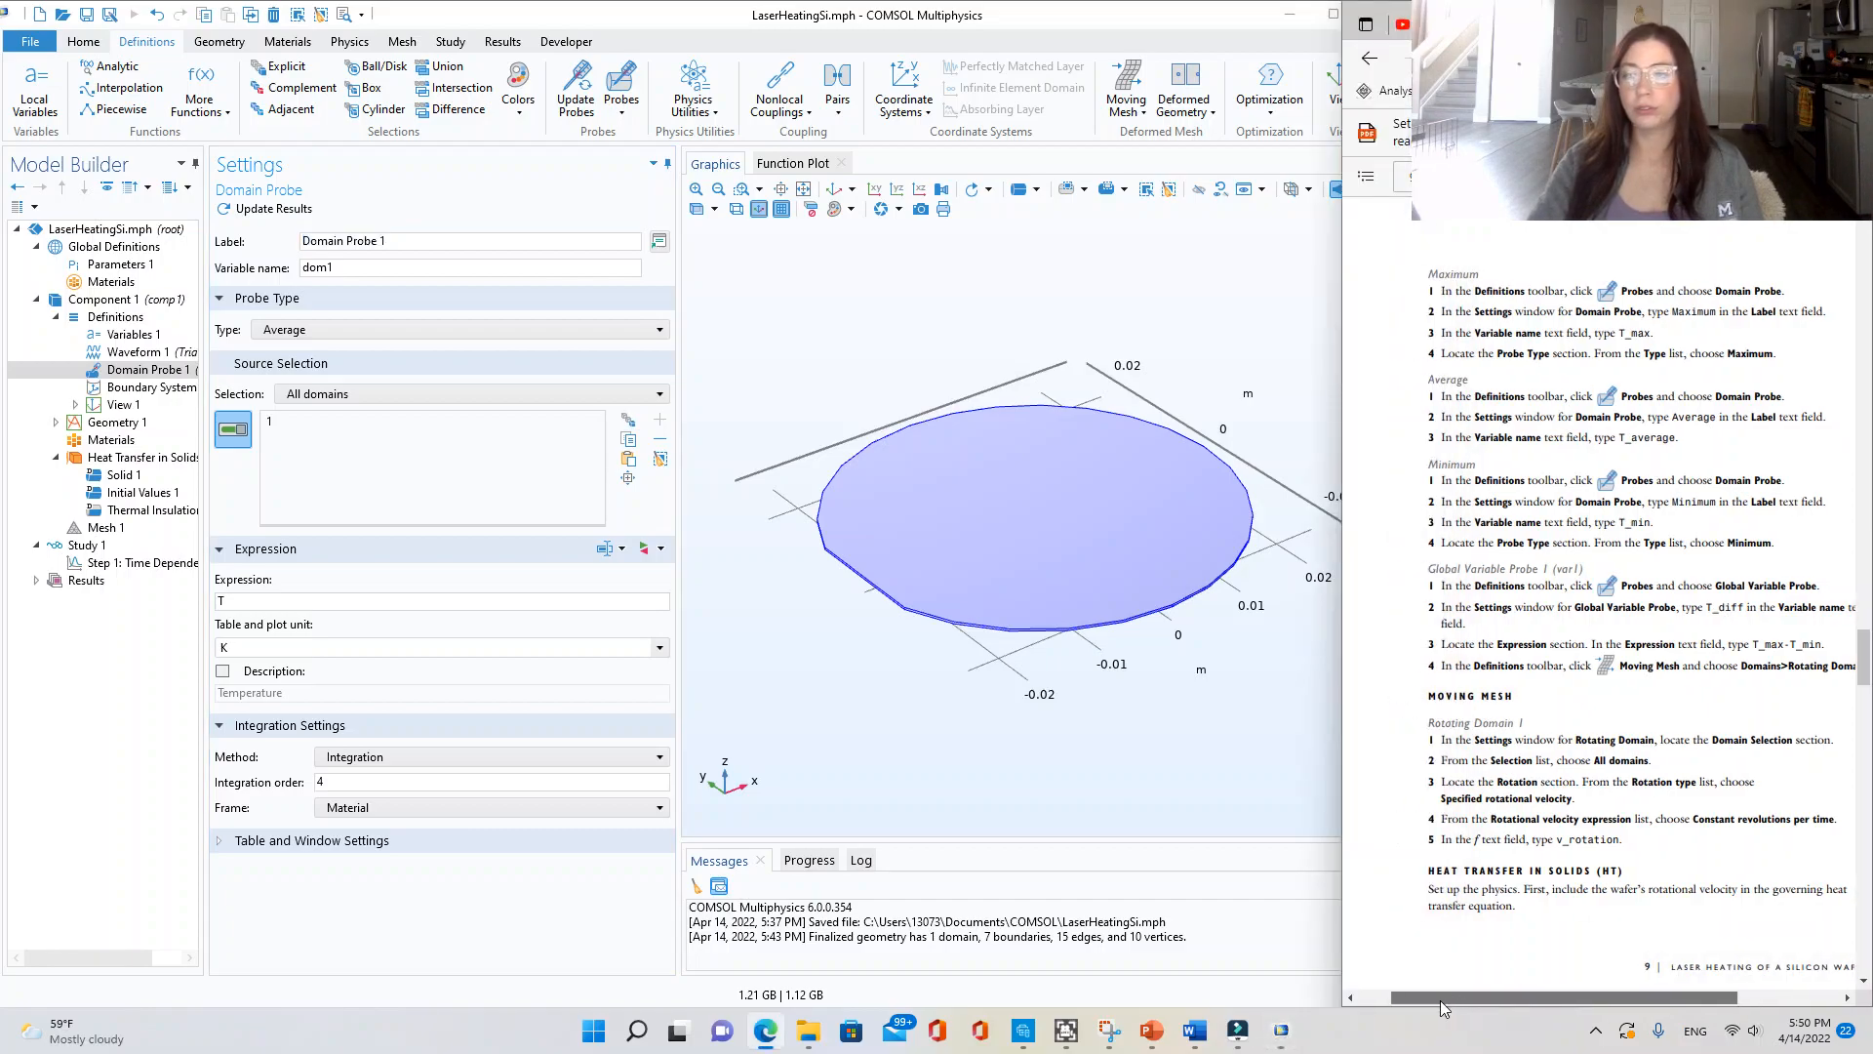
pyautogui.click(310, 267)
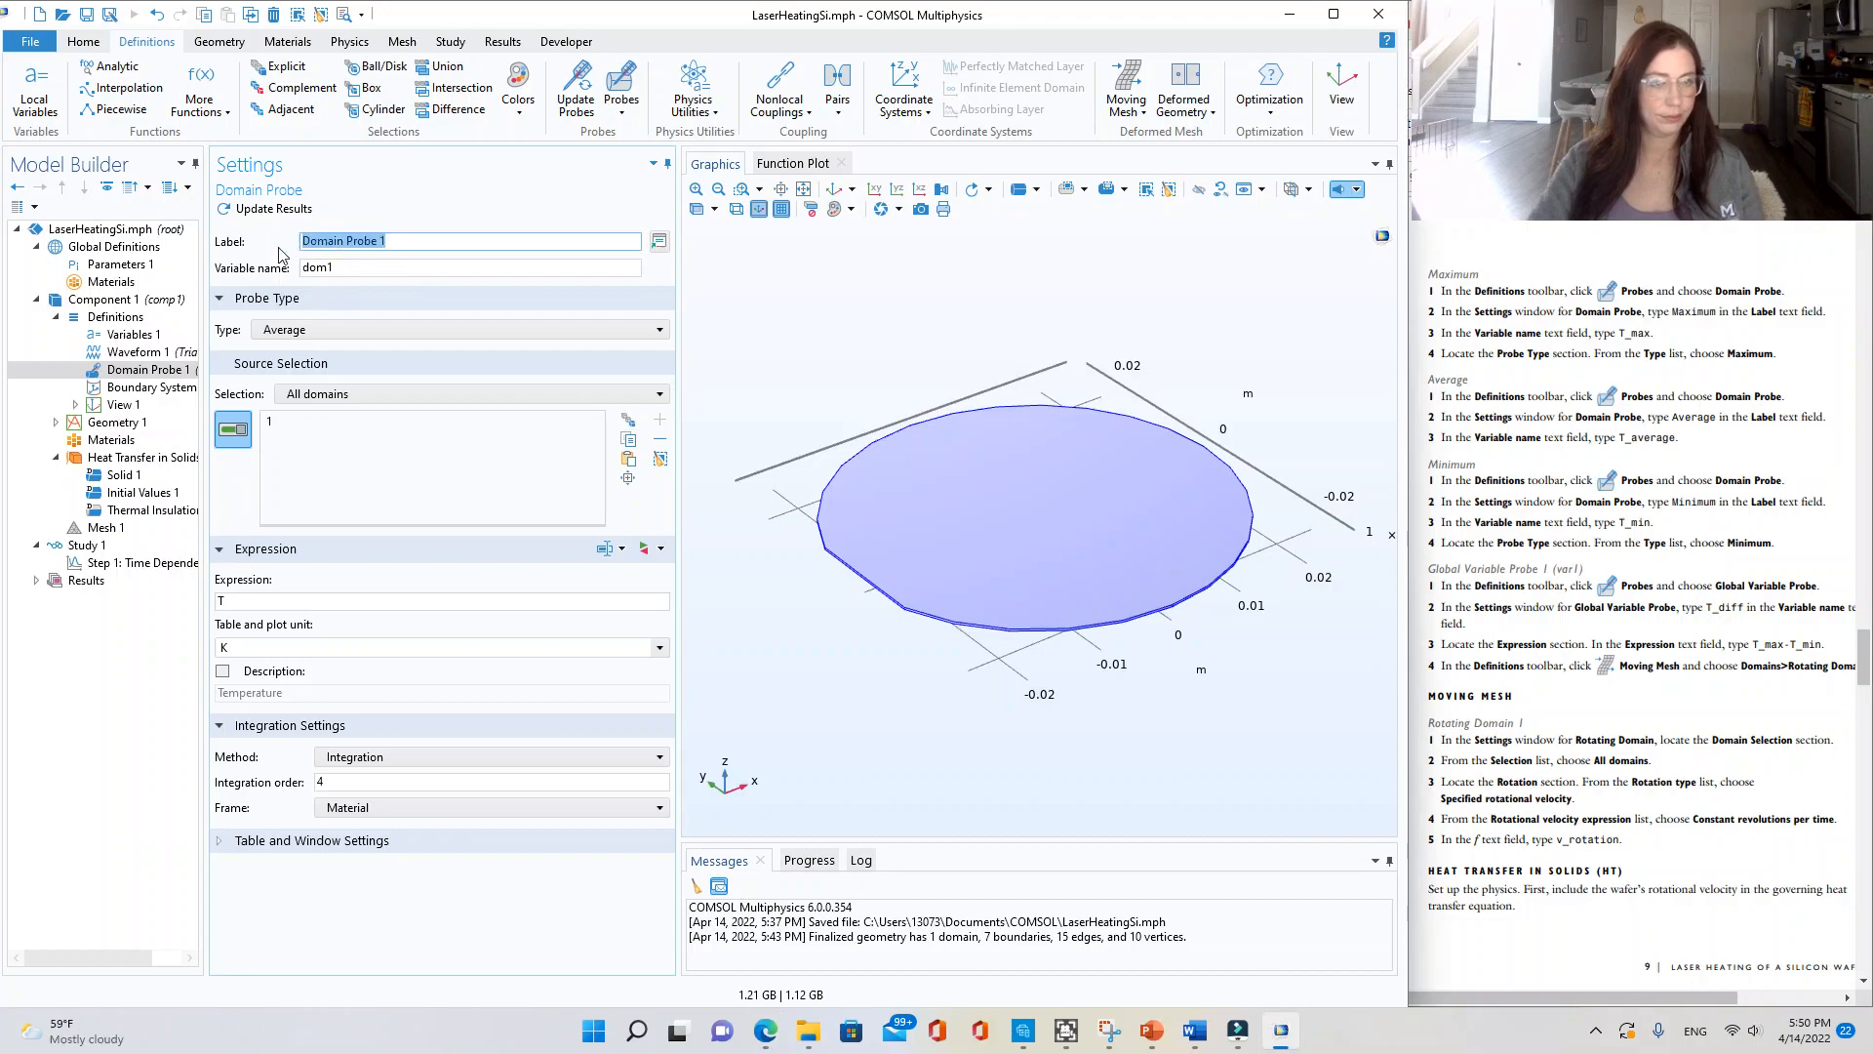
pyautogui.write('Max')
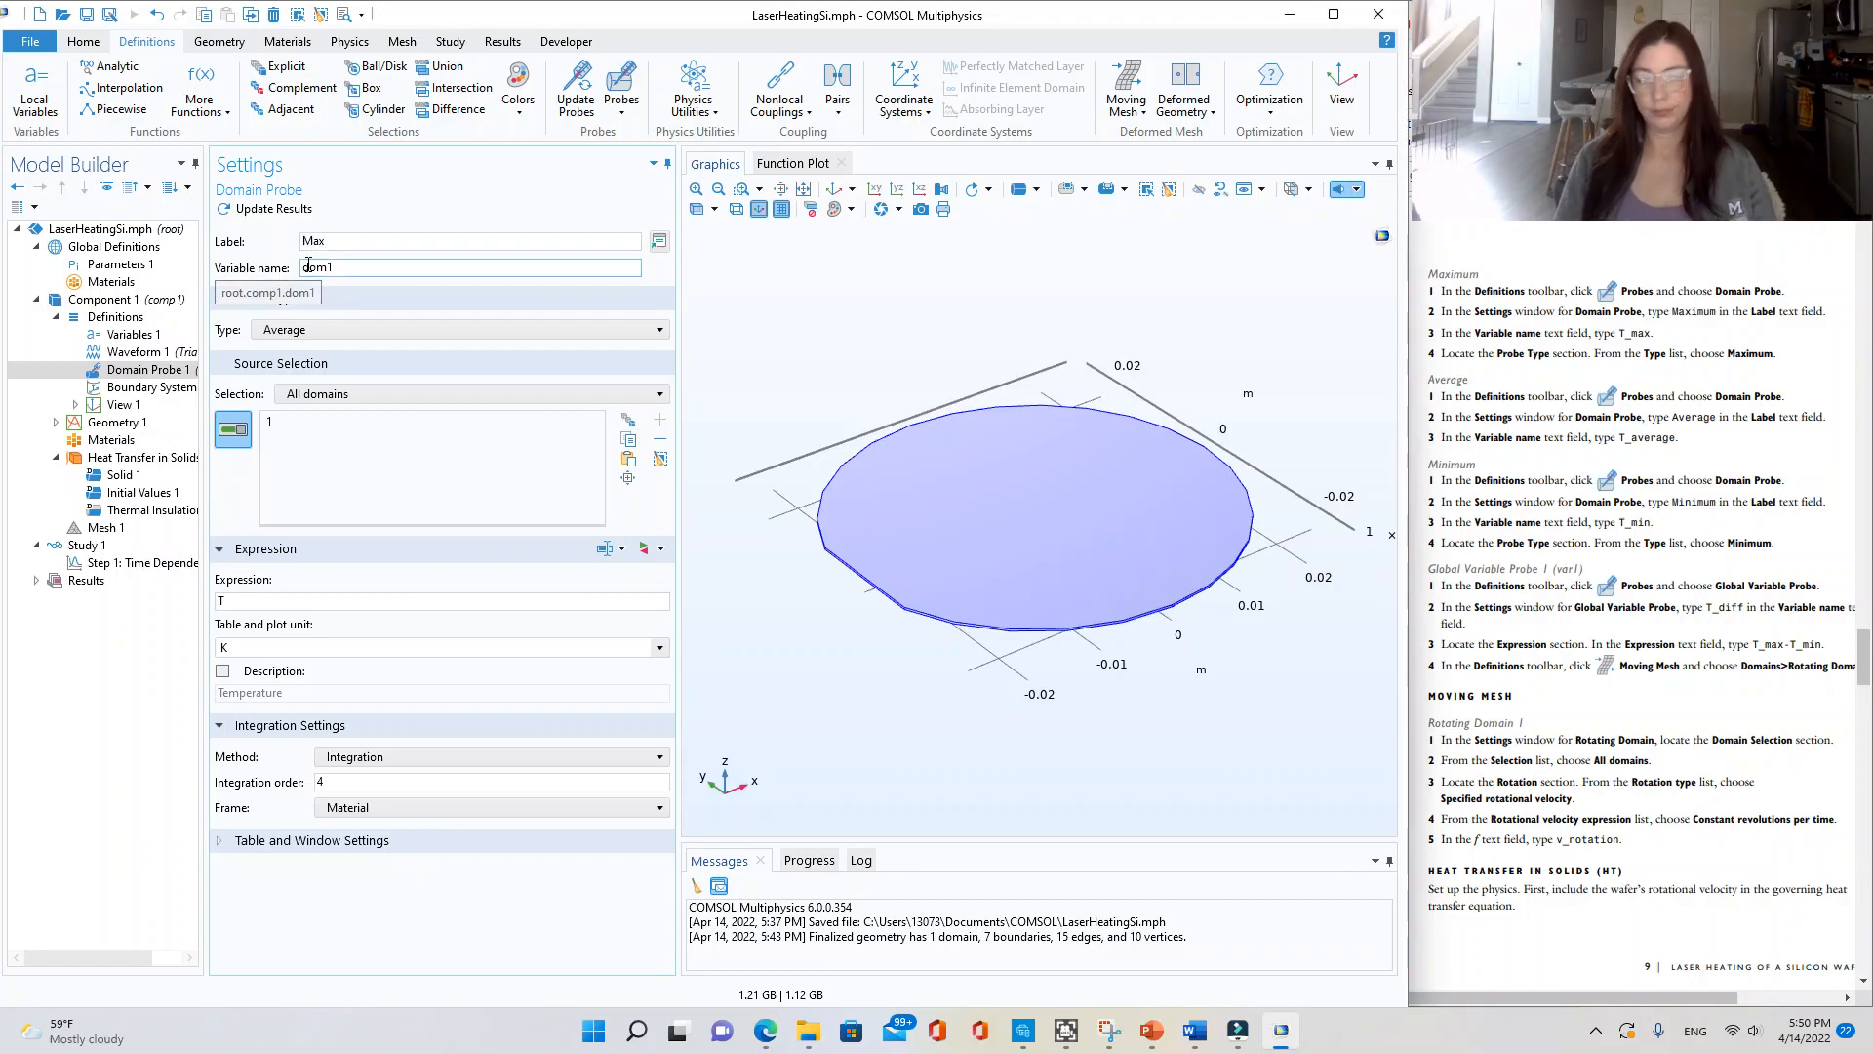
pyautogui.write('imum')
pyautogui.press('Return')
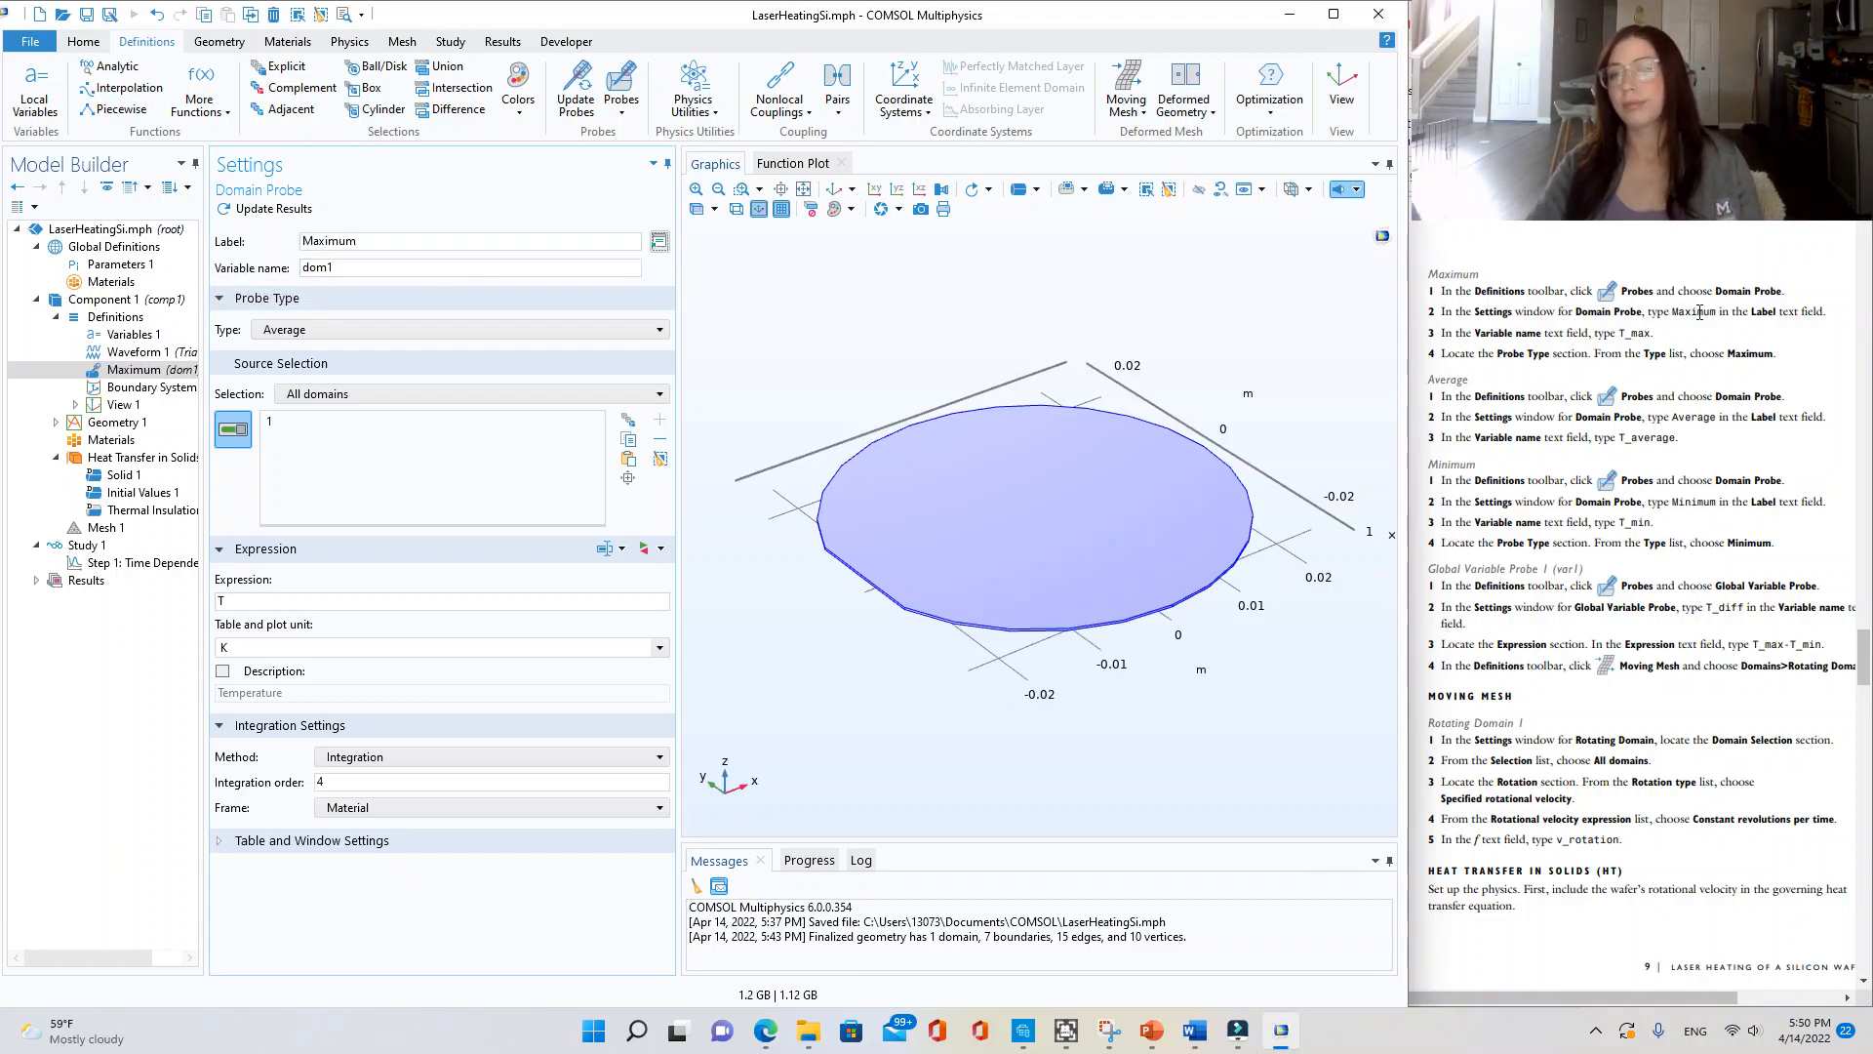
# - Set the probe's variable name to T_max and its type to Maximum
pyautogui.click(1645, 319)
pyautogui.scroll(-3, 1615, 336)
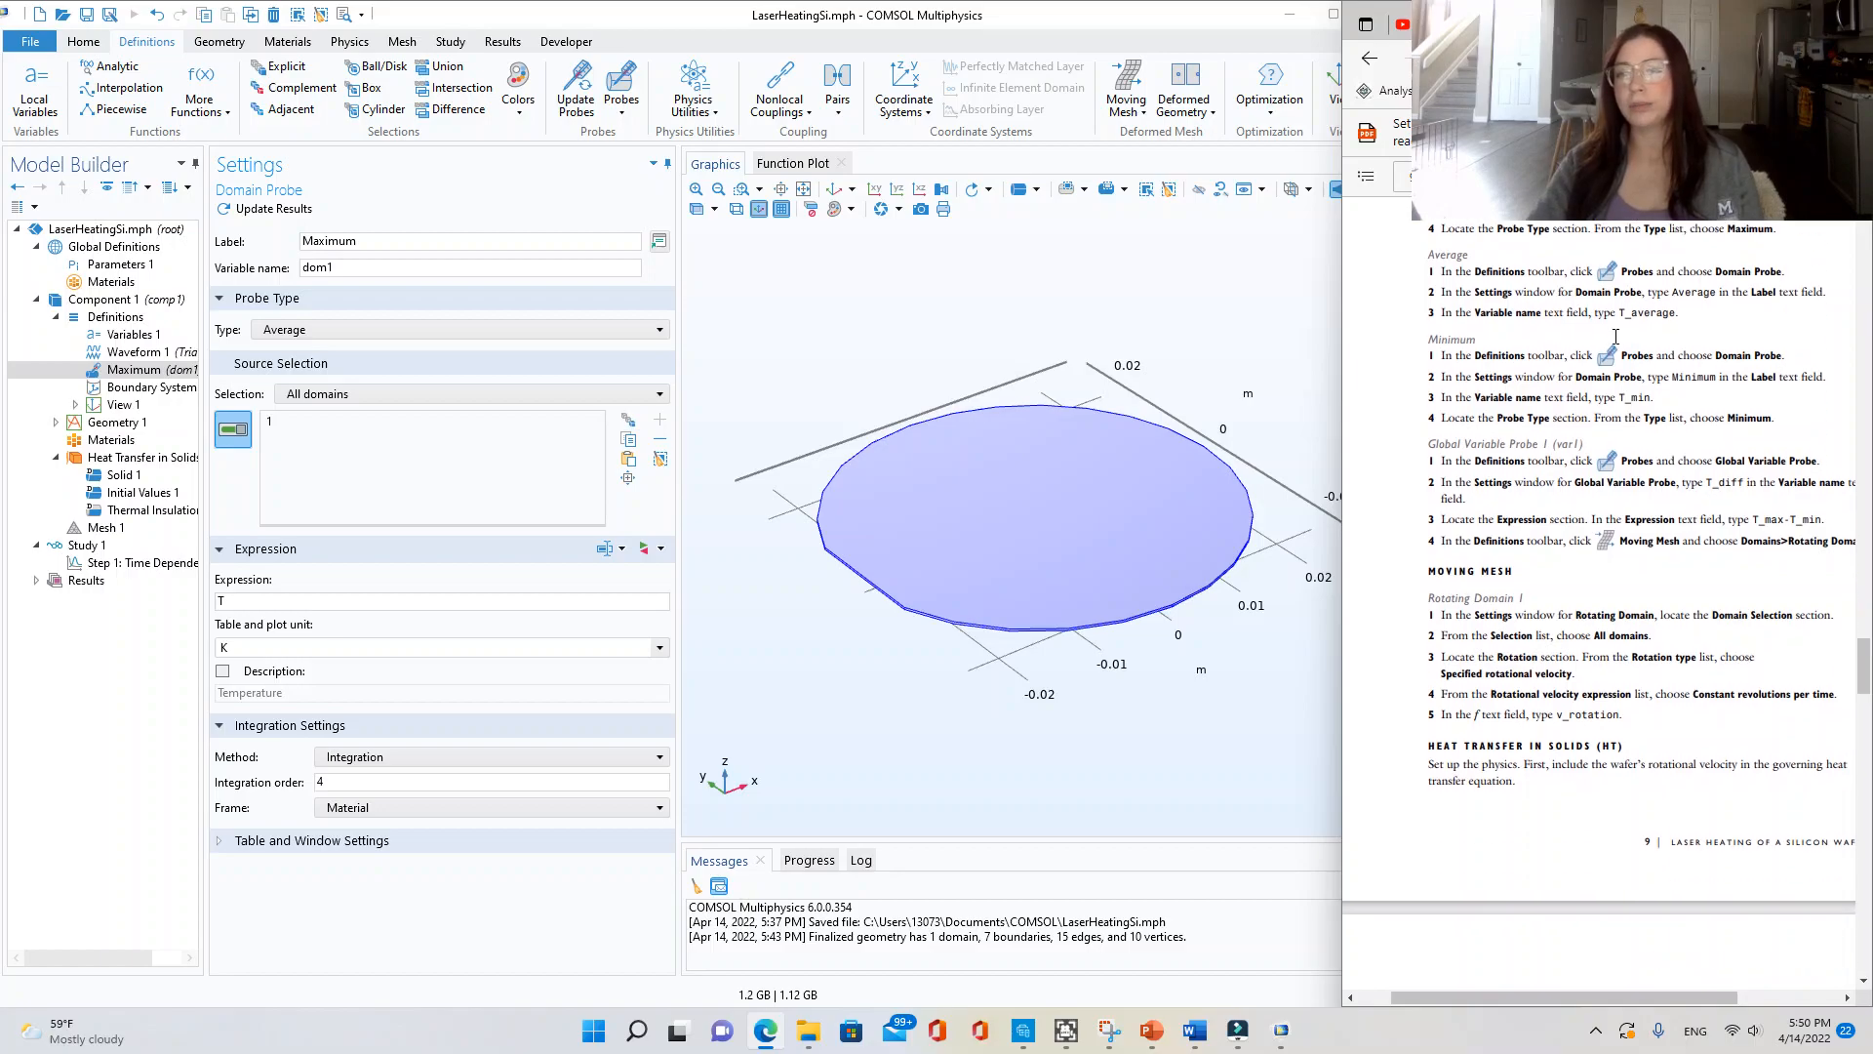
pyautogui.doubleClick(317, 268)
pyautogui.write('T')
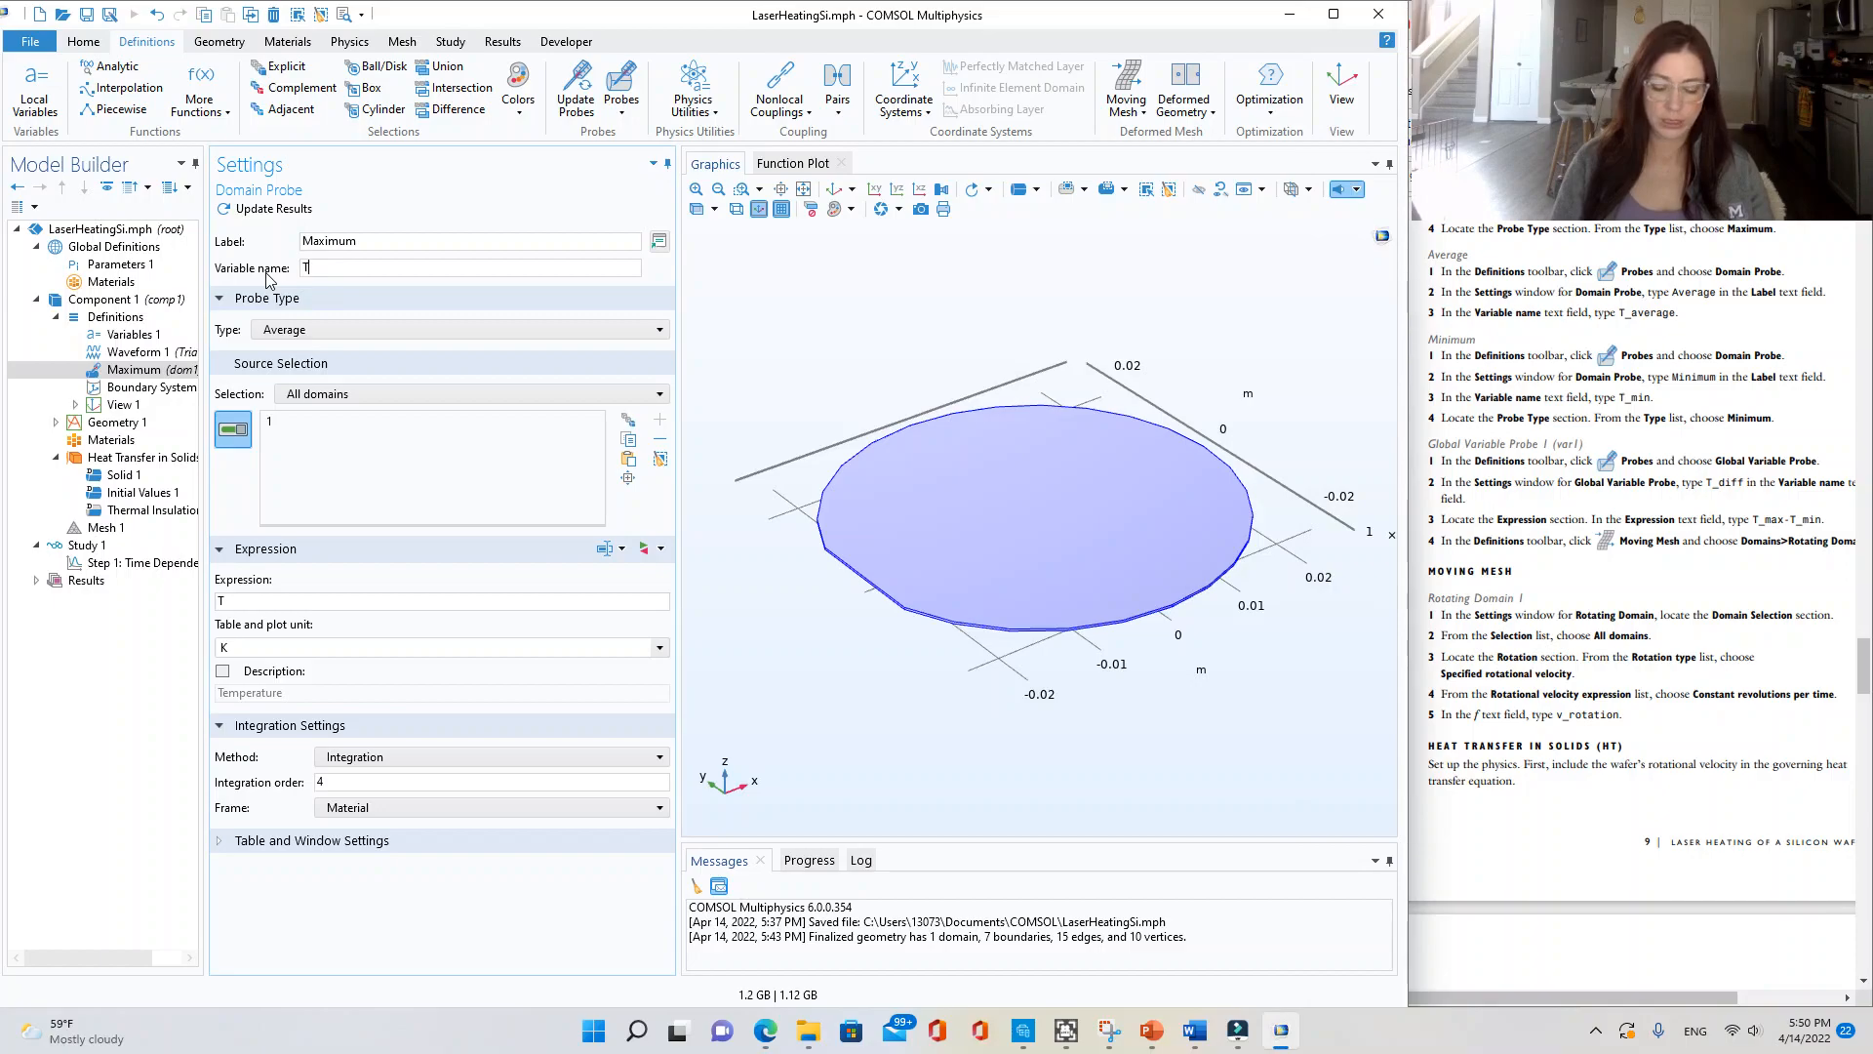
pyautogui.write('_max')
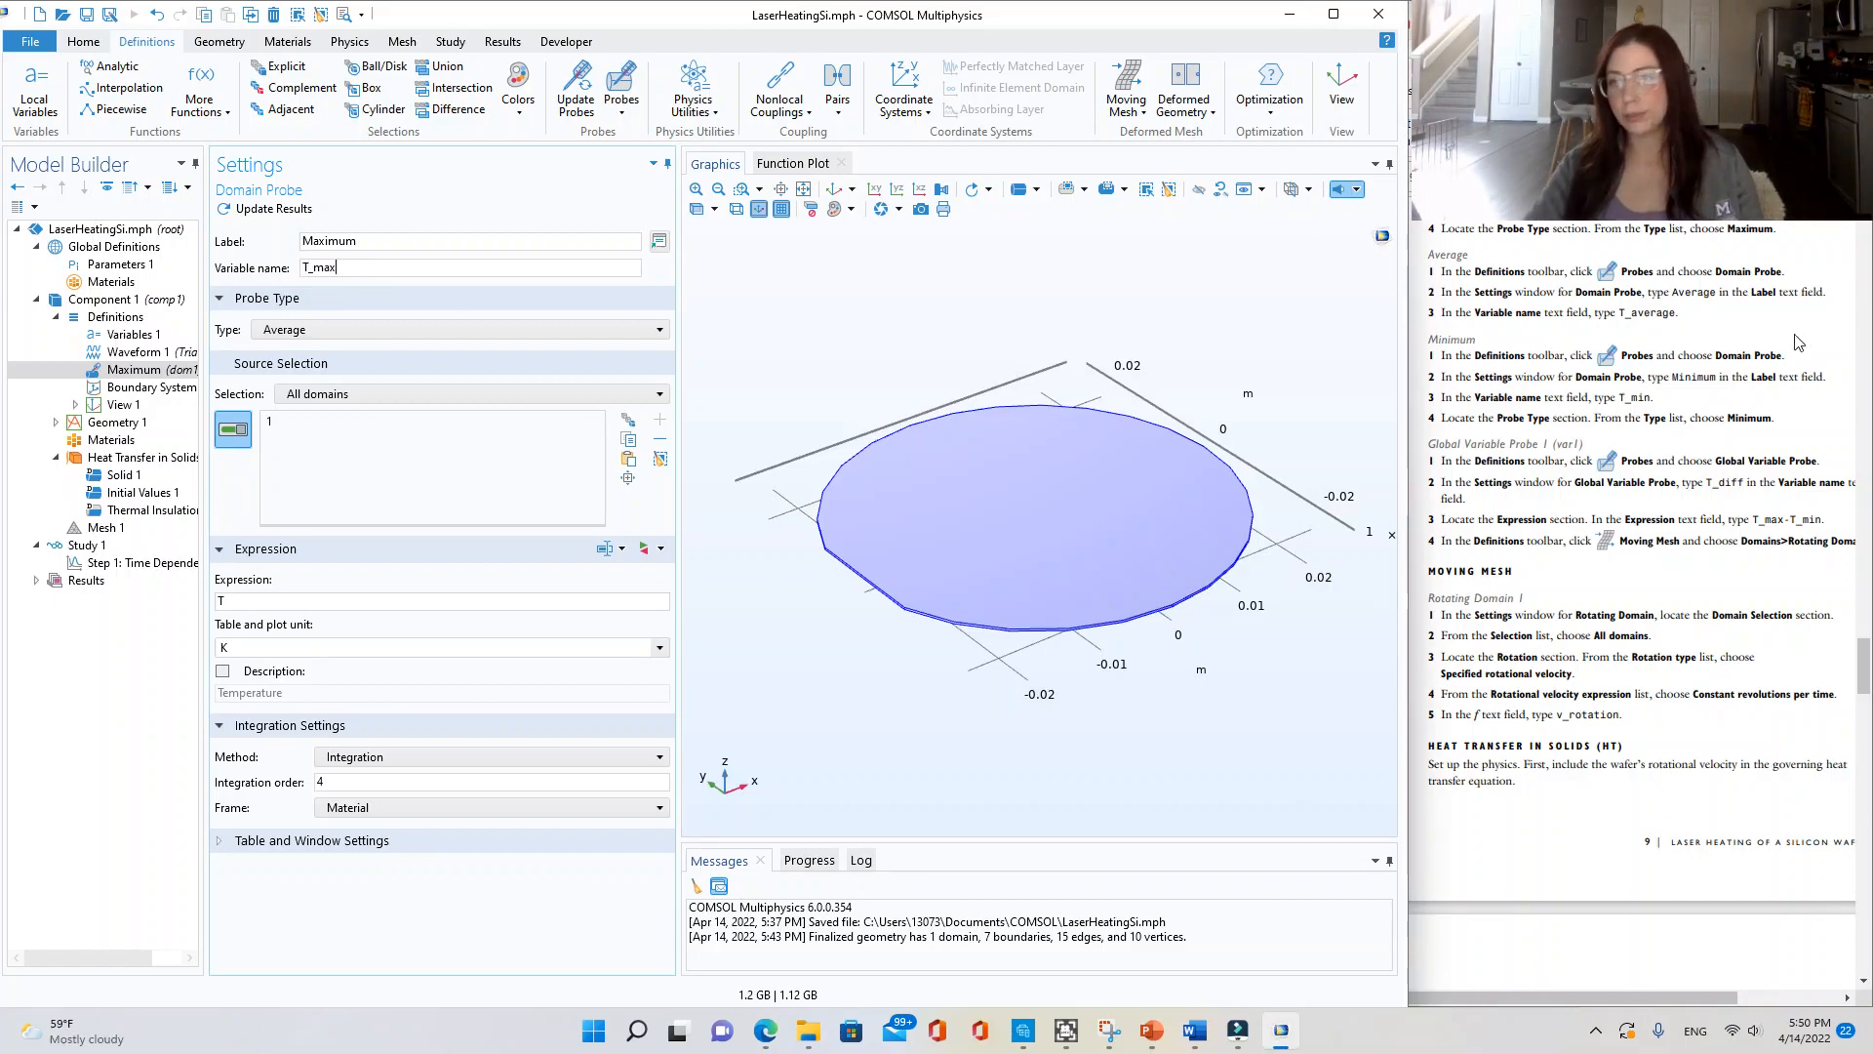
pyautogui.click(1685, 240)
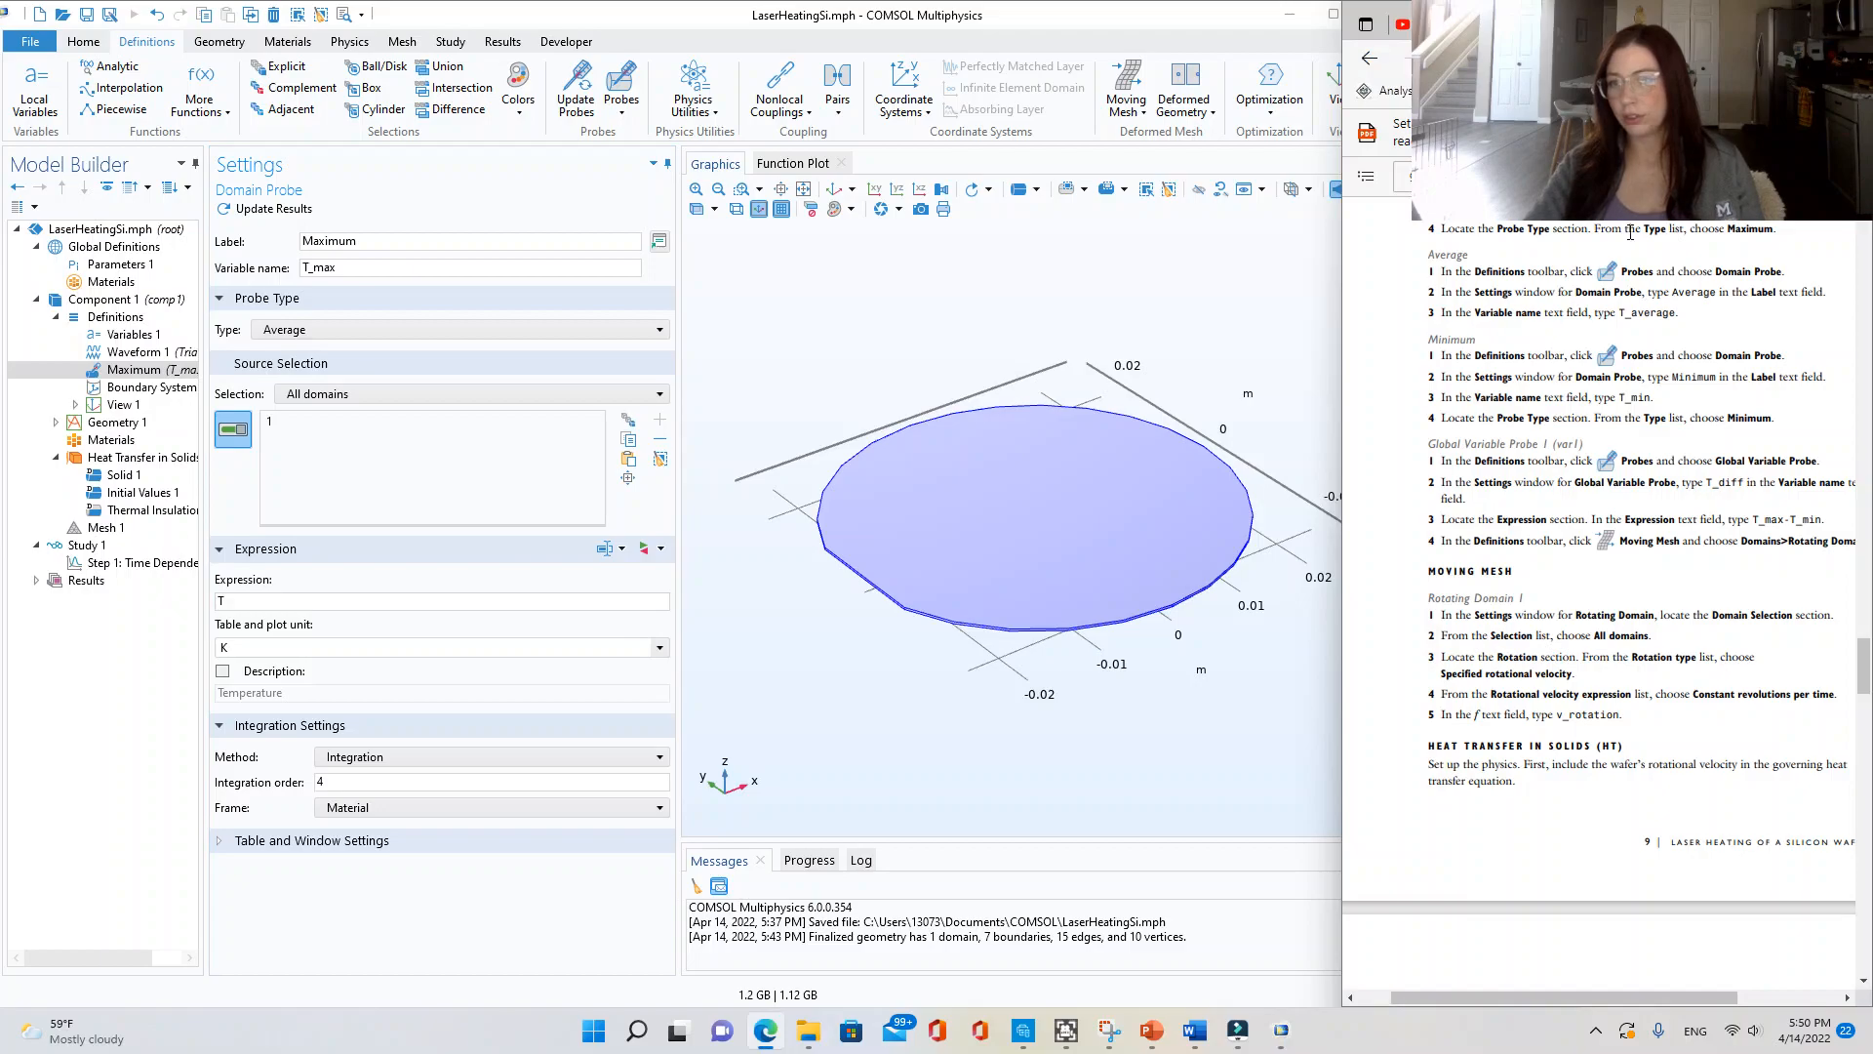
pyautogui.click(323, 333)
pyautogui.click(293, 369)
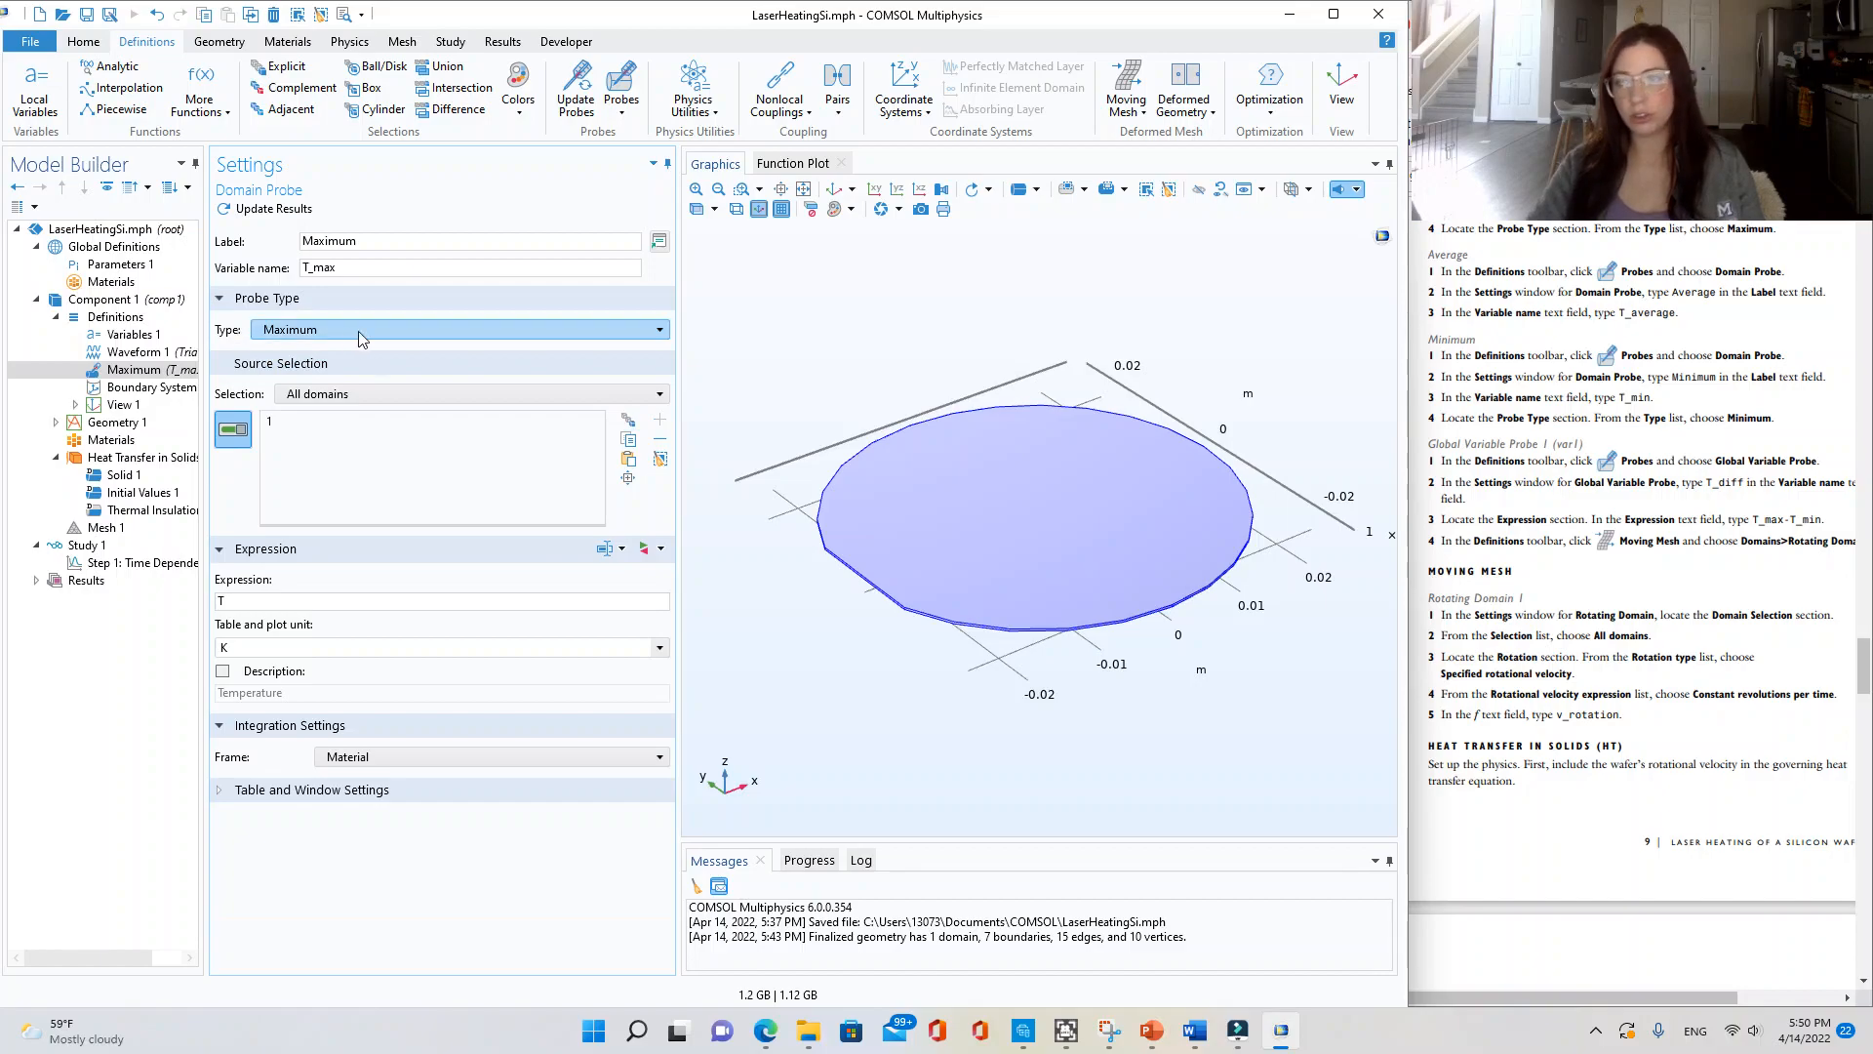
pyautogui.click(1506, 261)
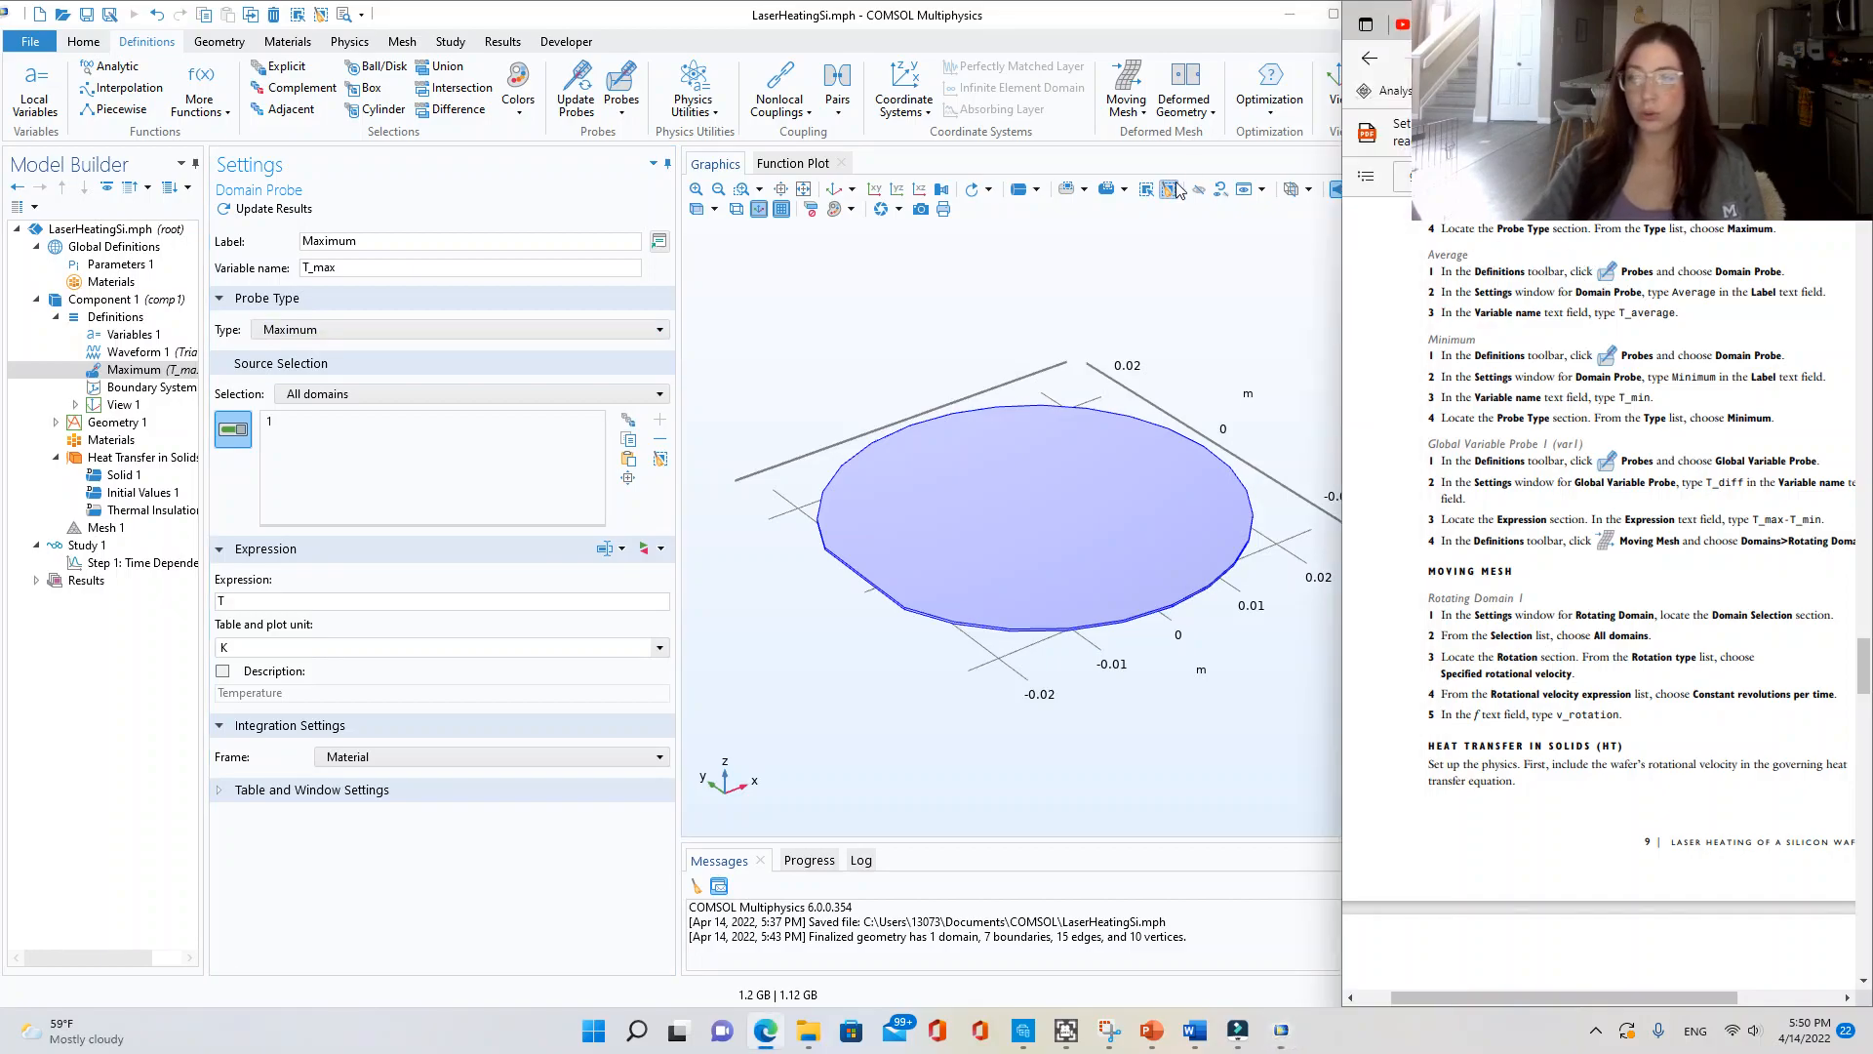
# - Add a domain probe labelled Average with variable name T_average, type Average
pyautogui.click(621, 92)
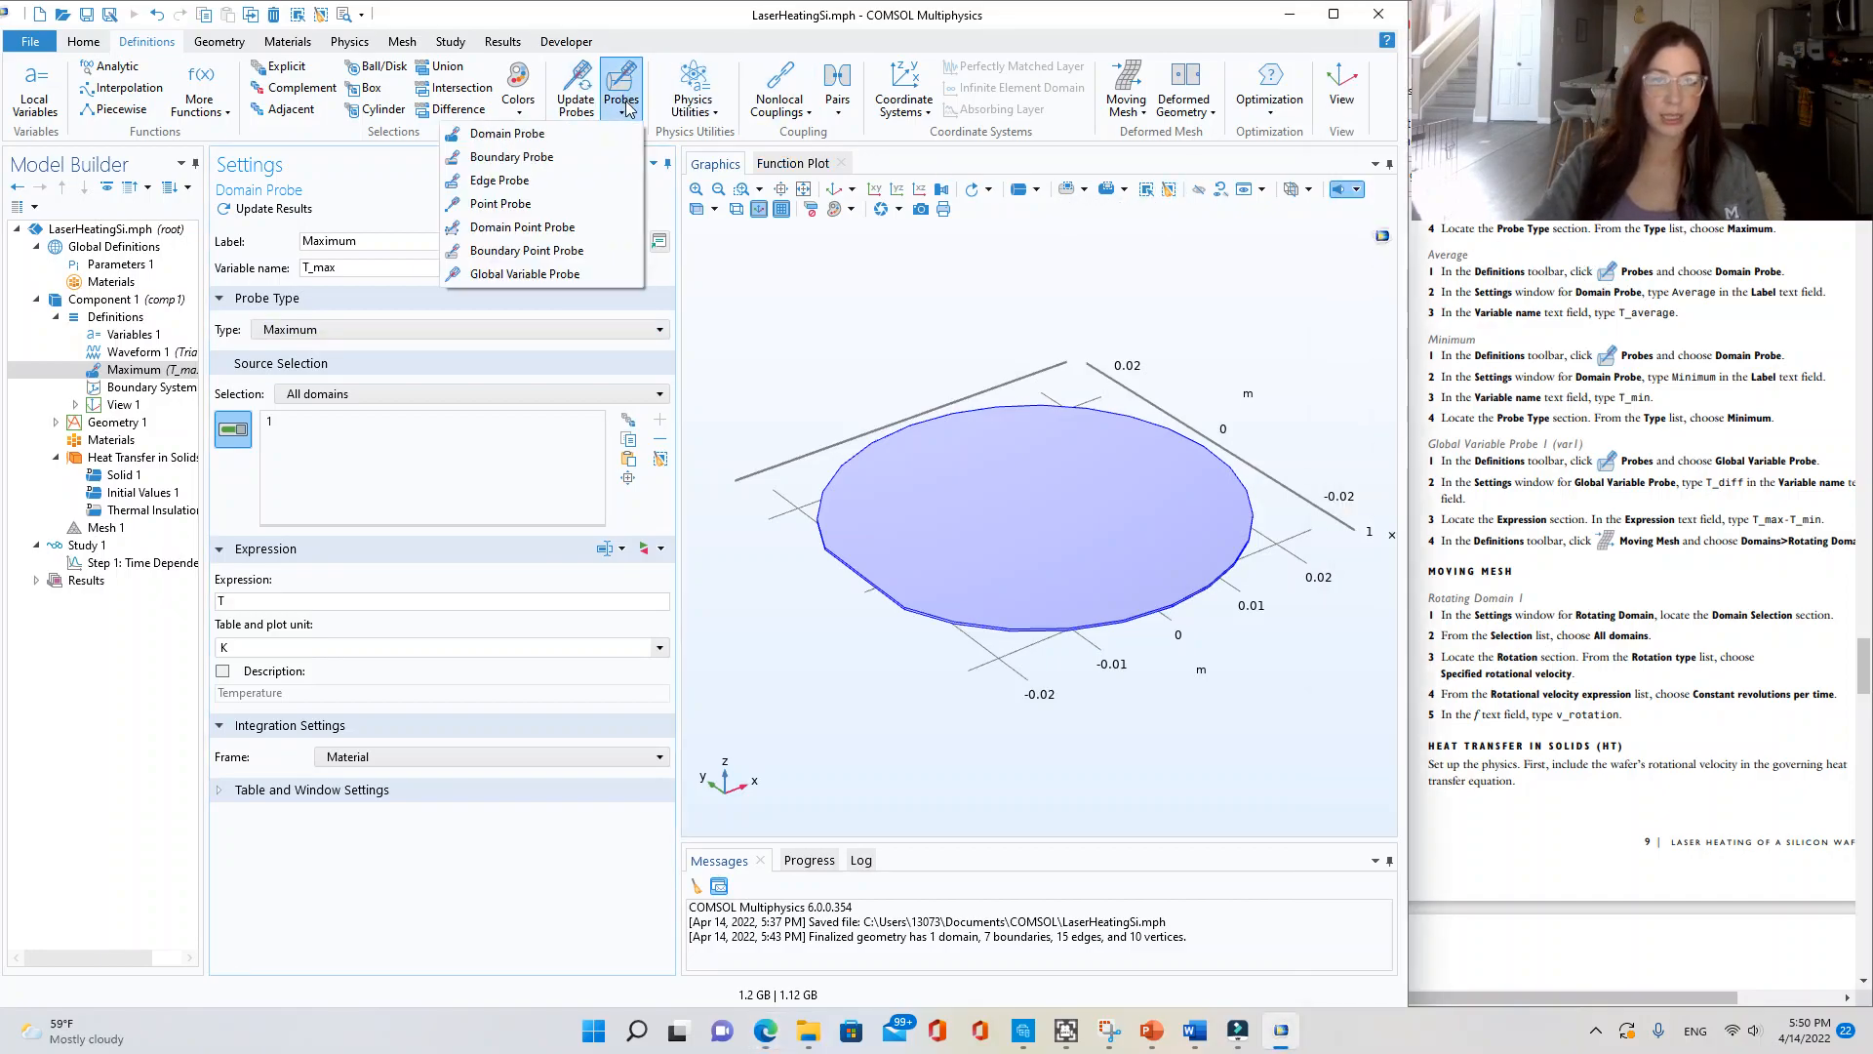
pyautogui.click(616, 134)
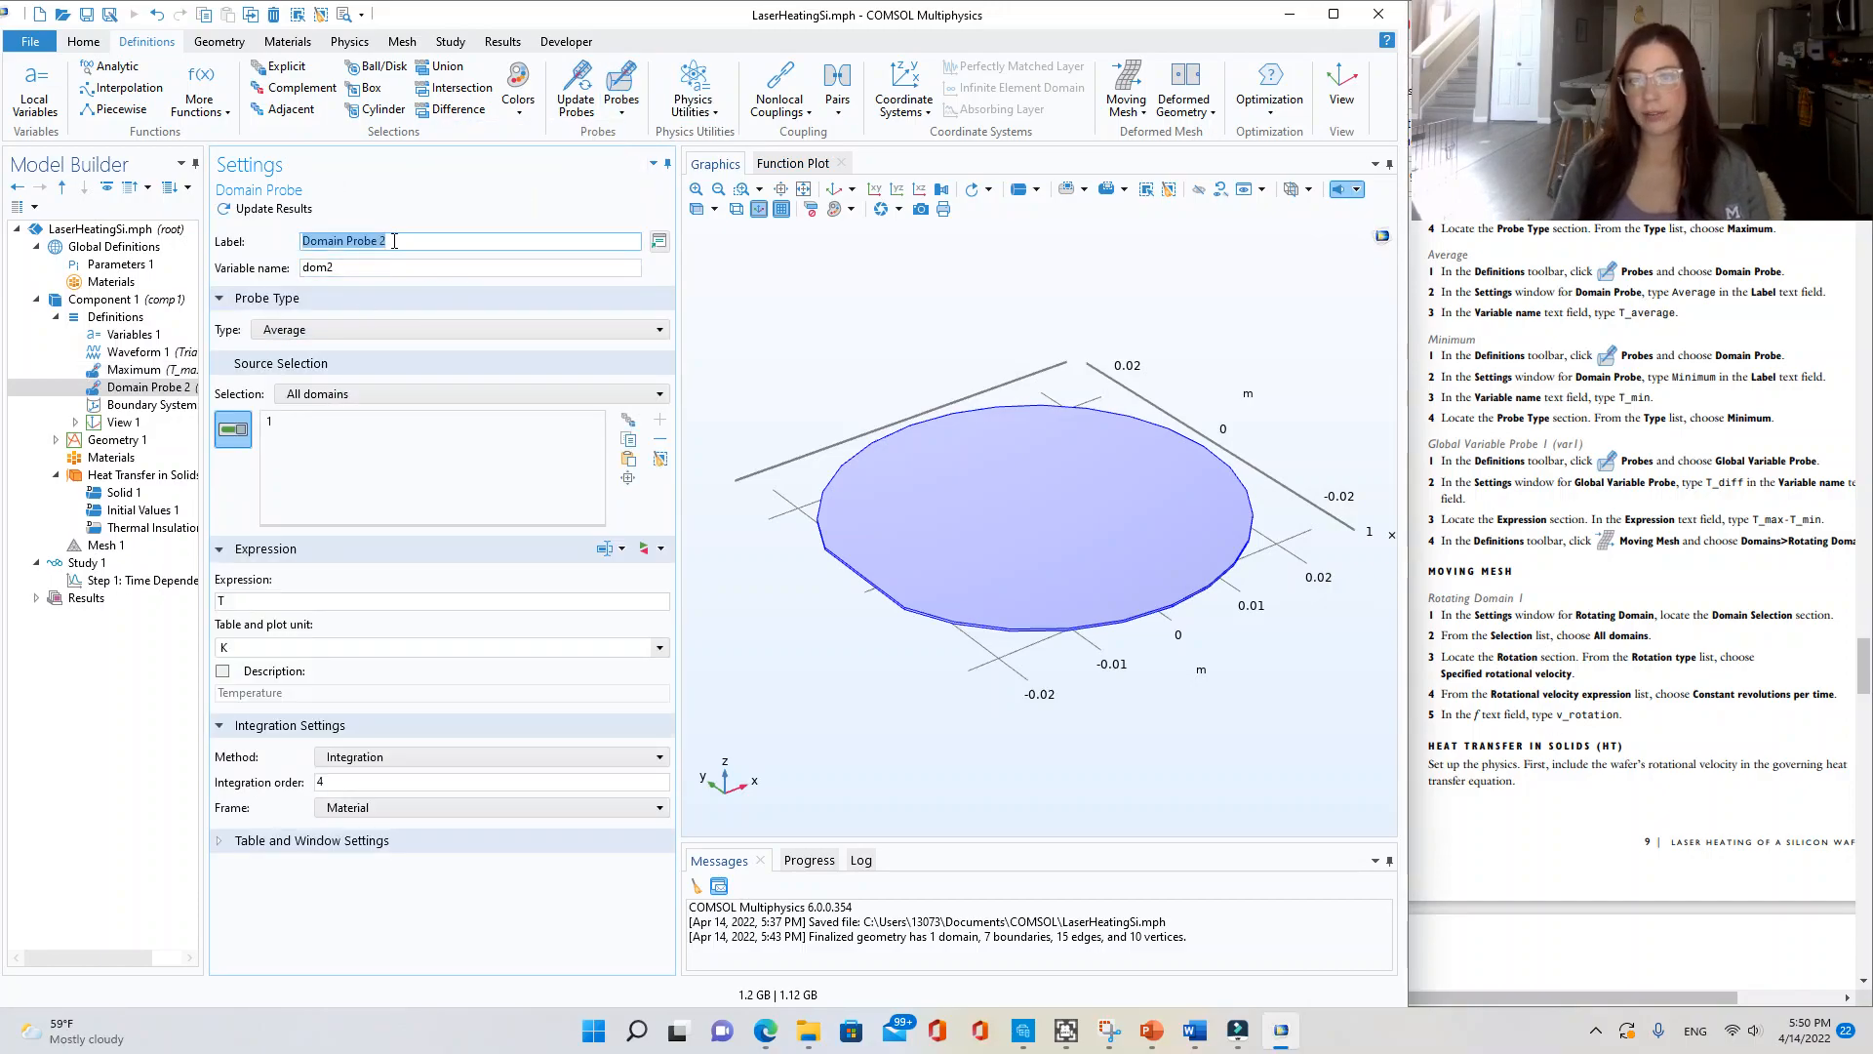
pyautogui.write('Average')
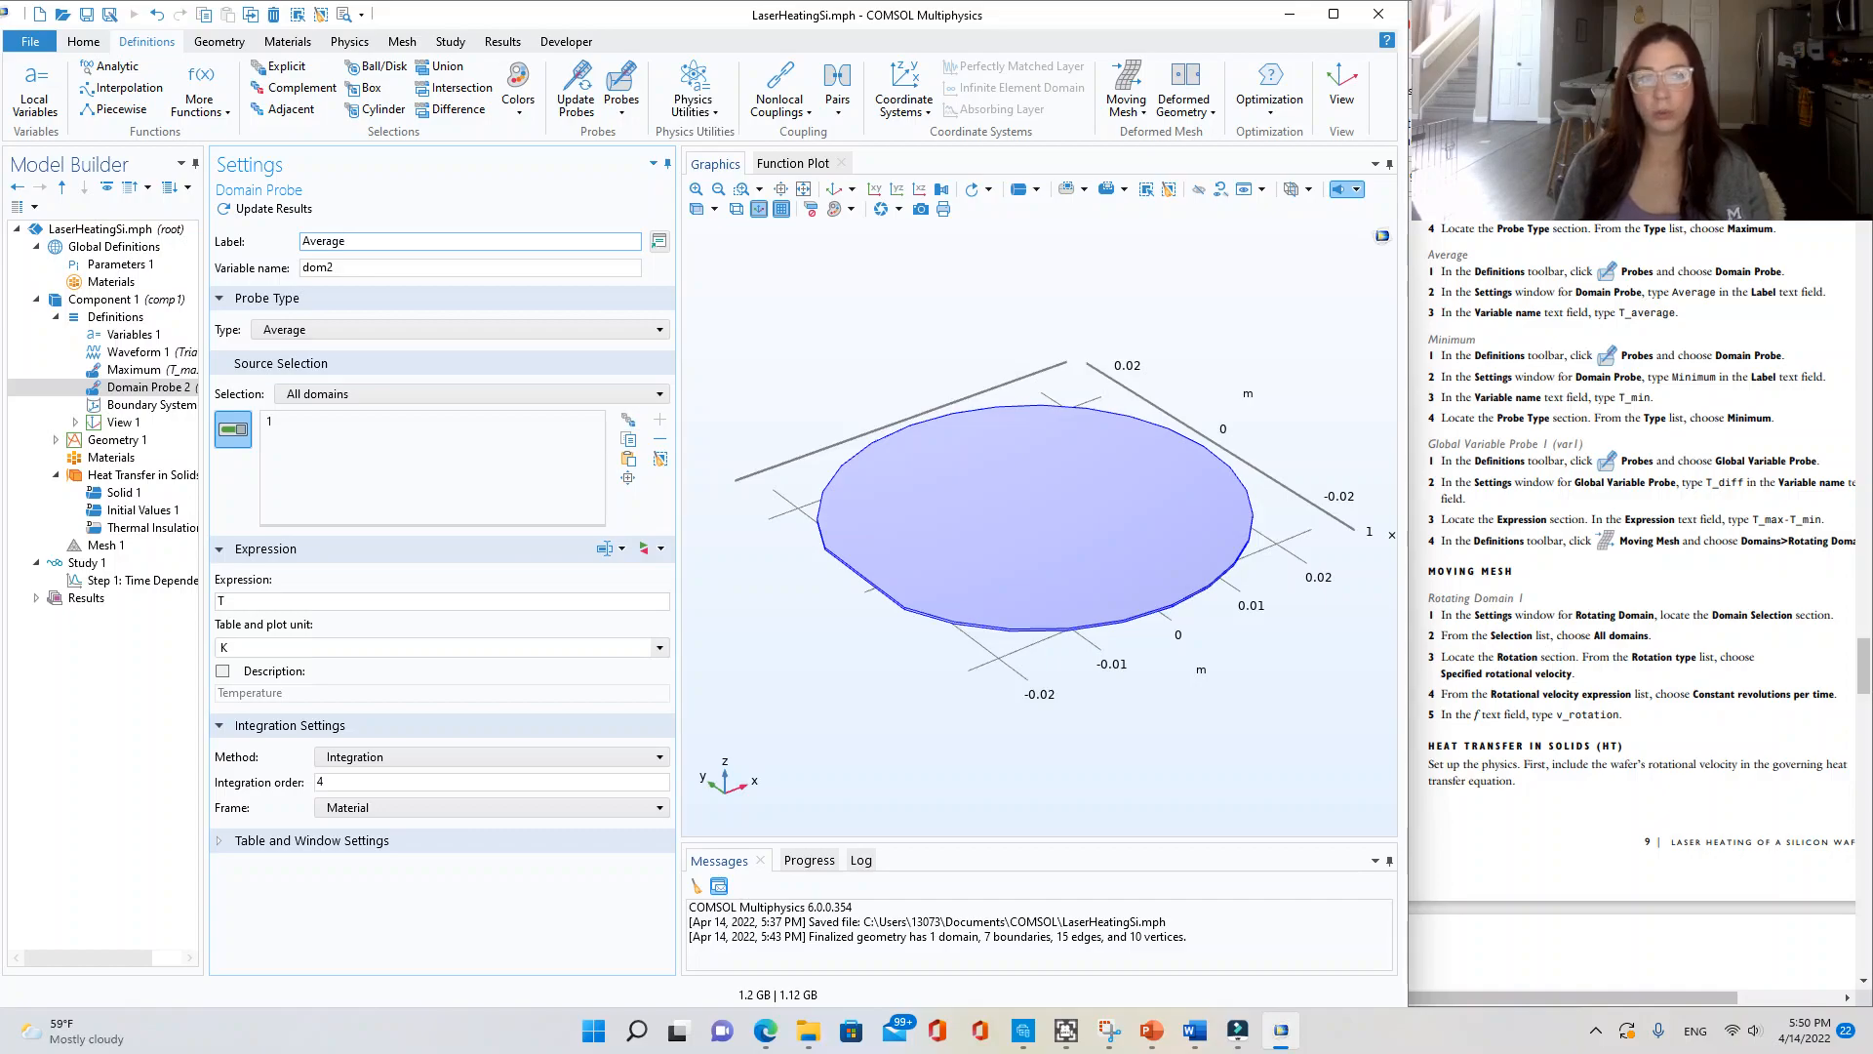
pyautogui.press('Return')
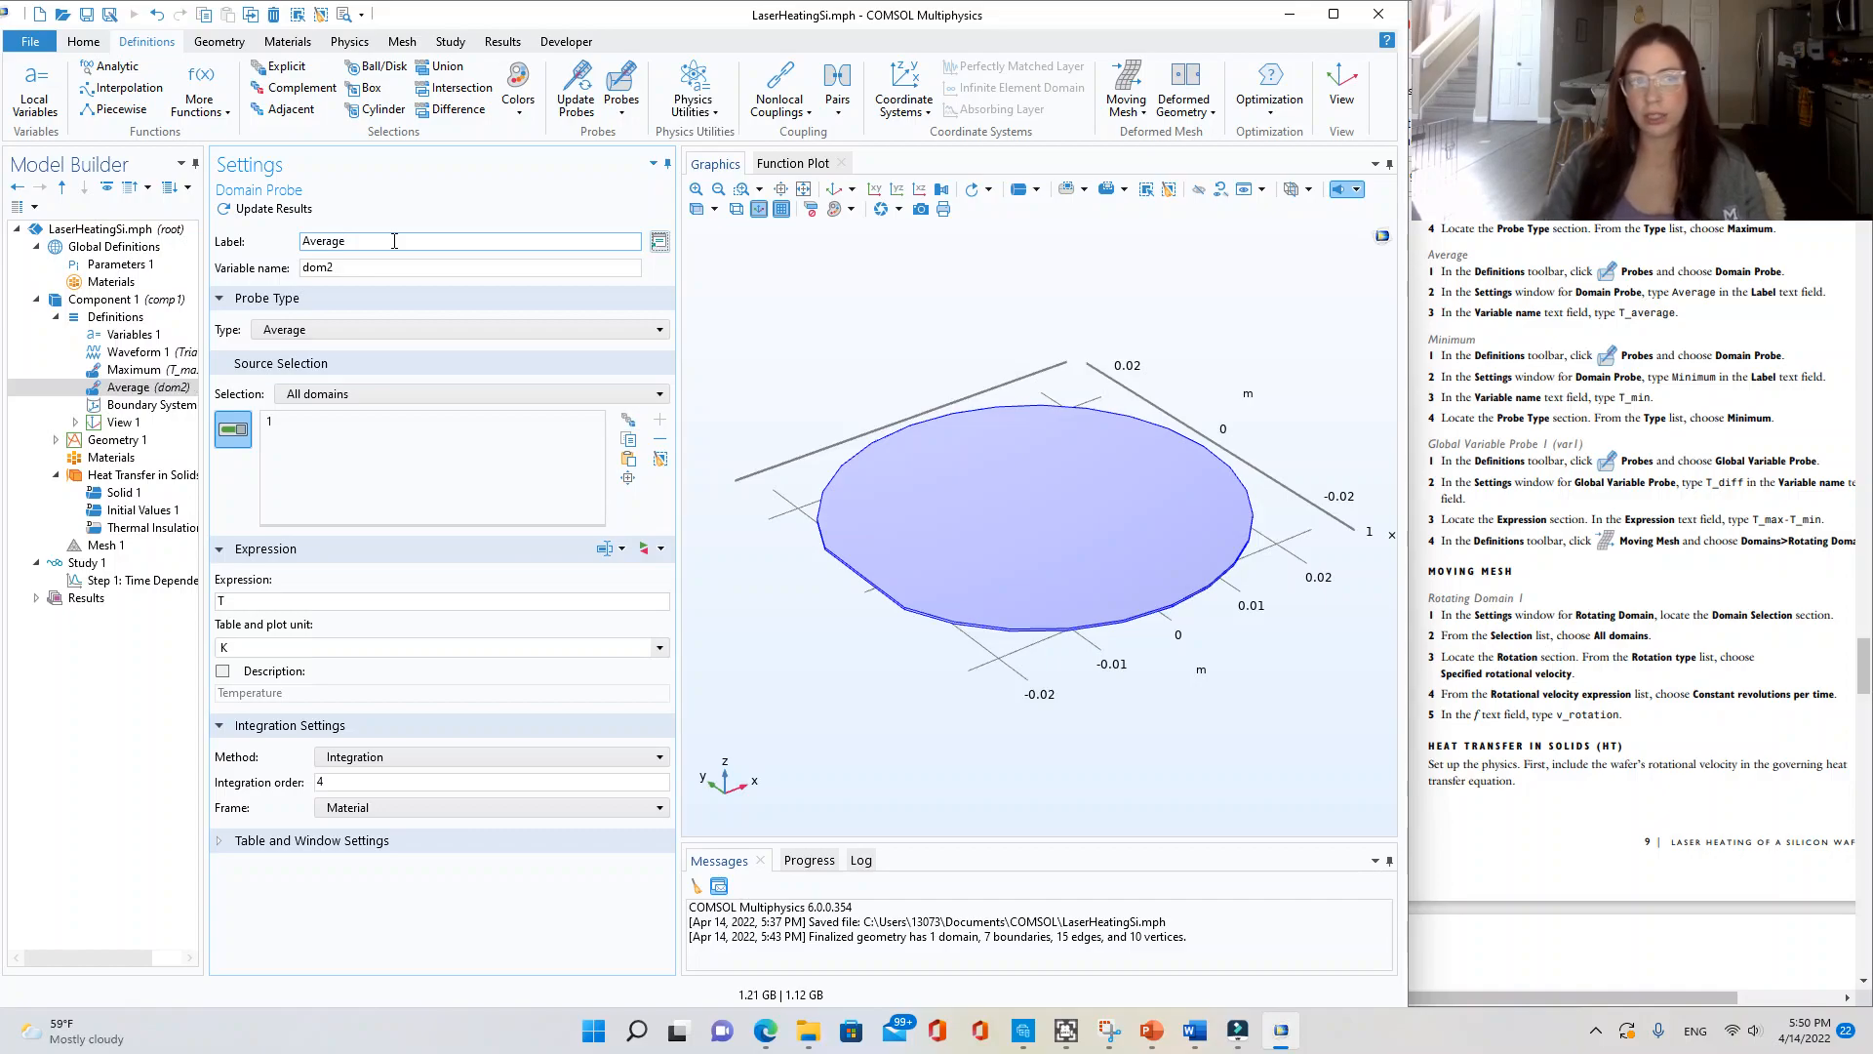
pyautogui.moveTo(367, 268); pyautogui.dragTo(281, 272)
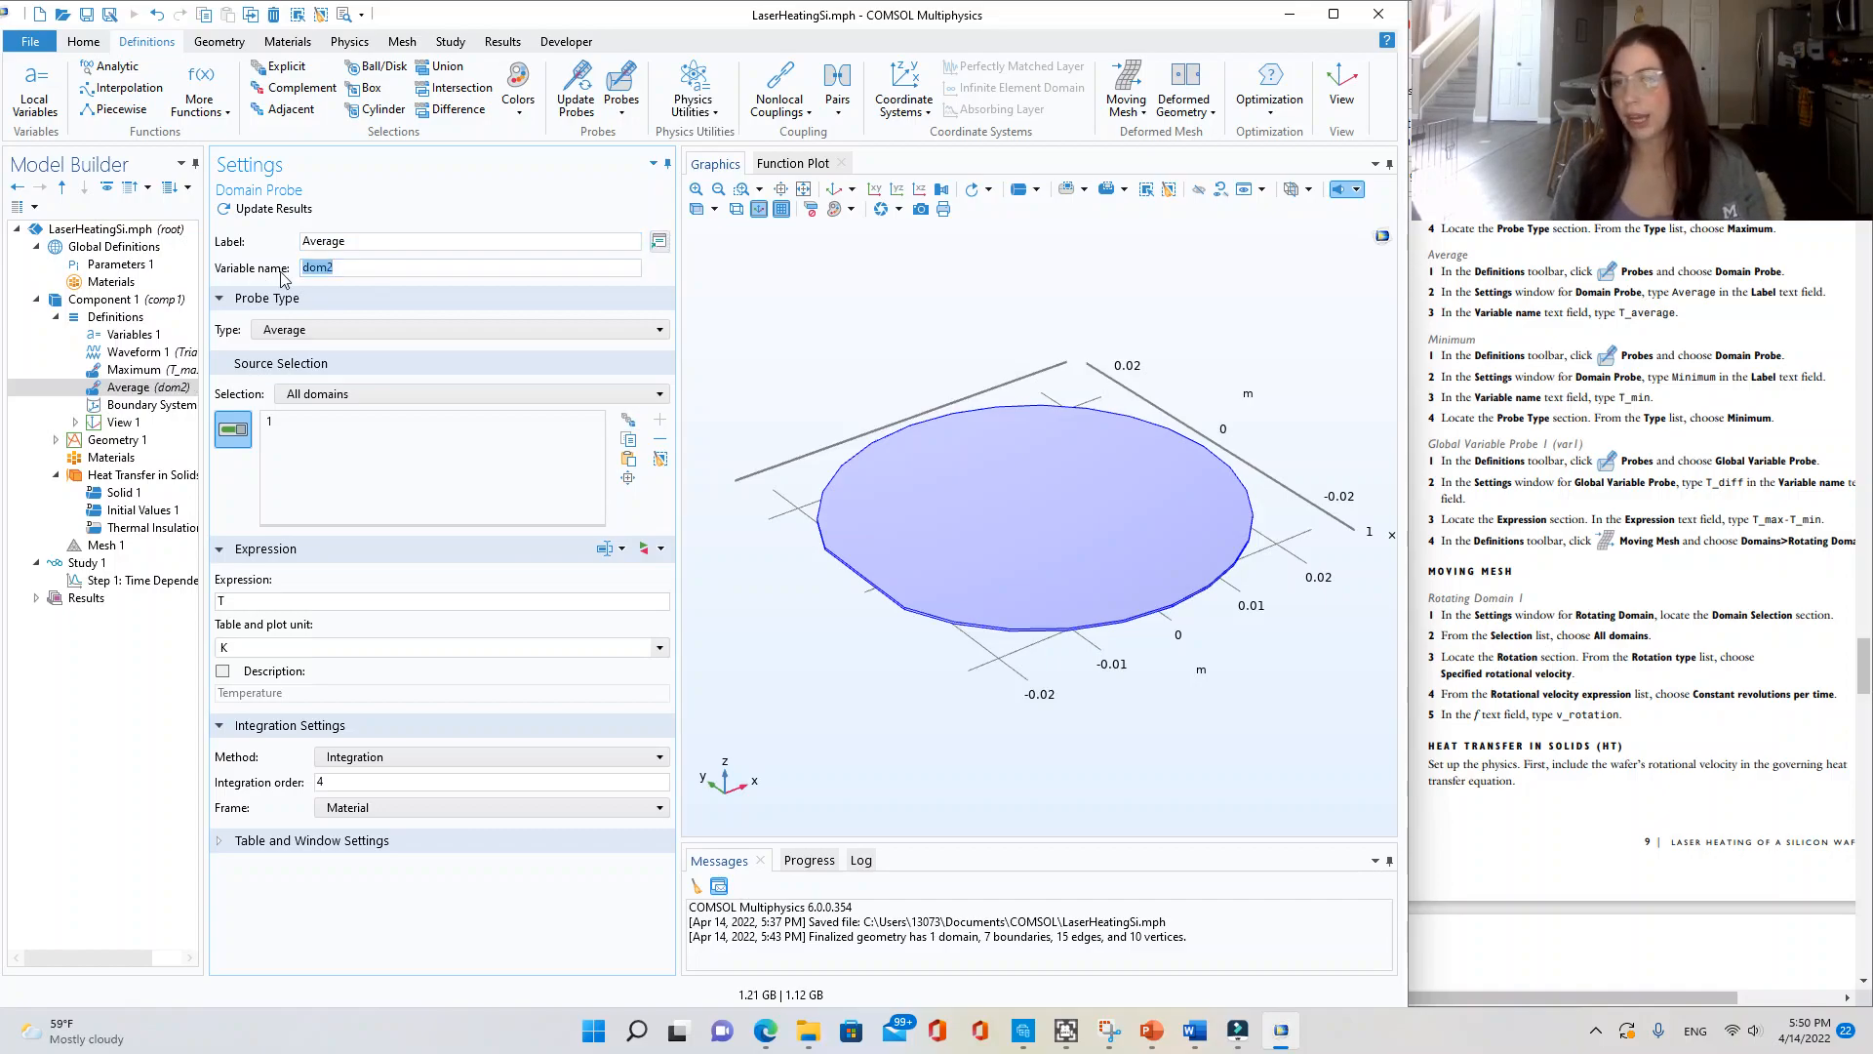
pyautogui.write('T_average')
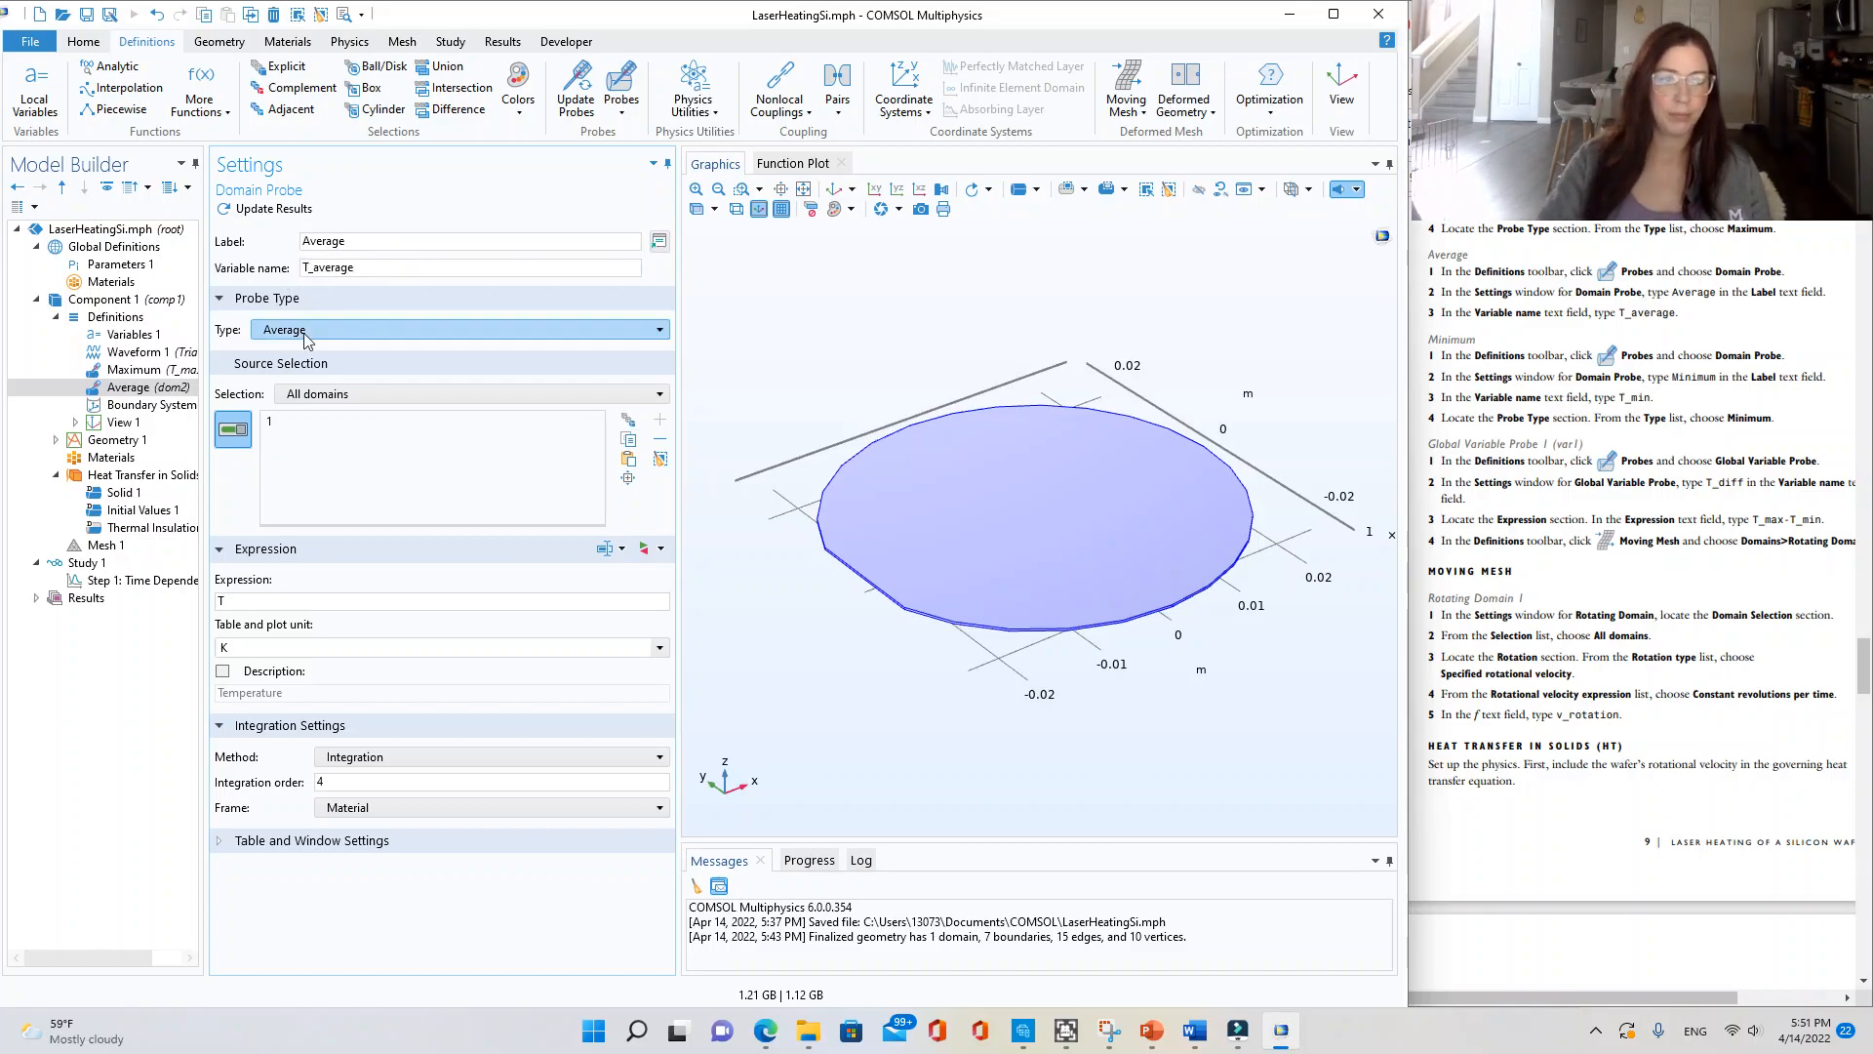
pyautogui.click(458, 329)
pyautogui.click(292, 347)
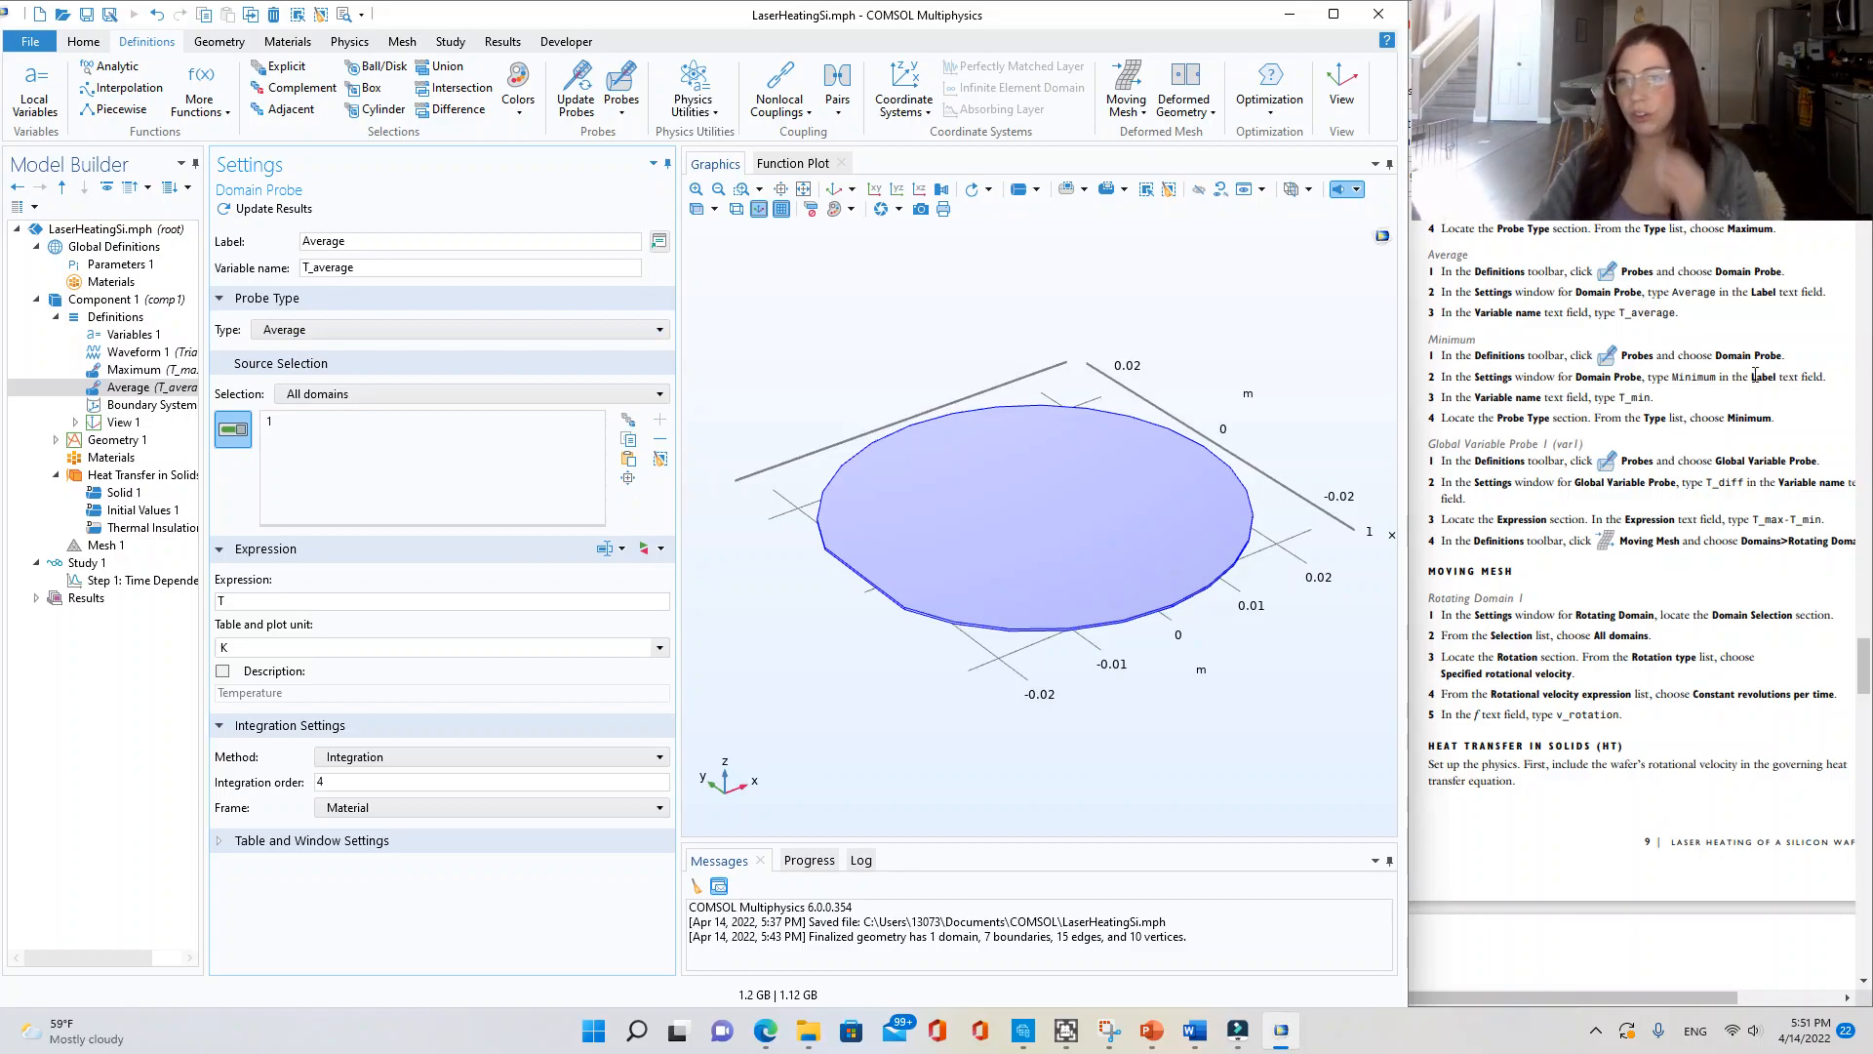
# - Add a domain probe labelled Minimum with variable name T_min, type Minimum
pyautogui.click(625, 108)
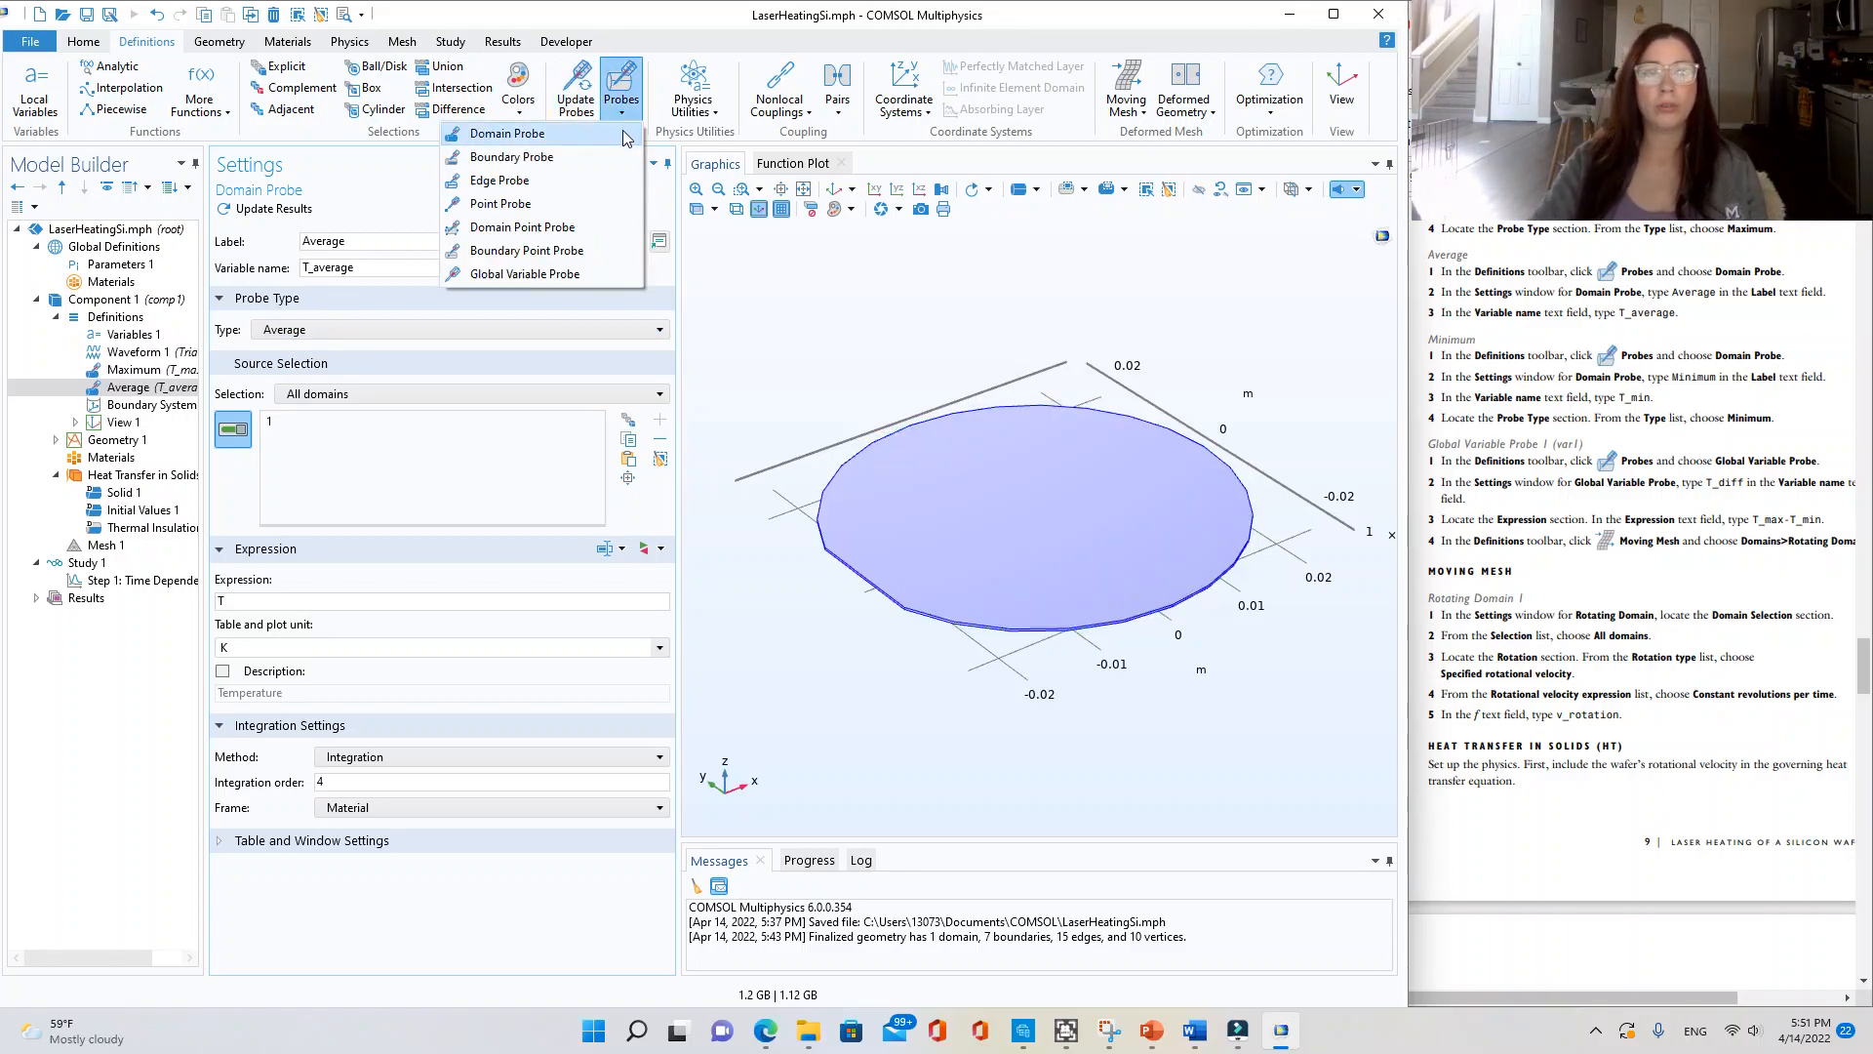
pyautogui.click(622, 129)
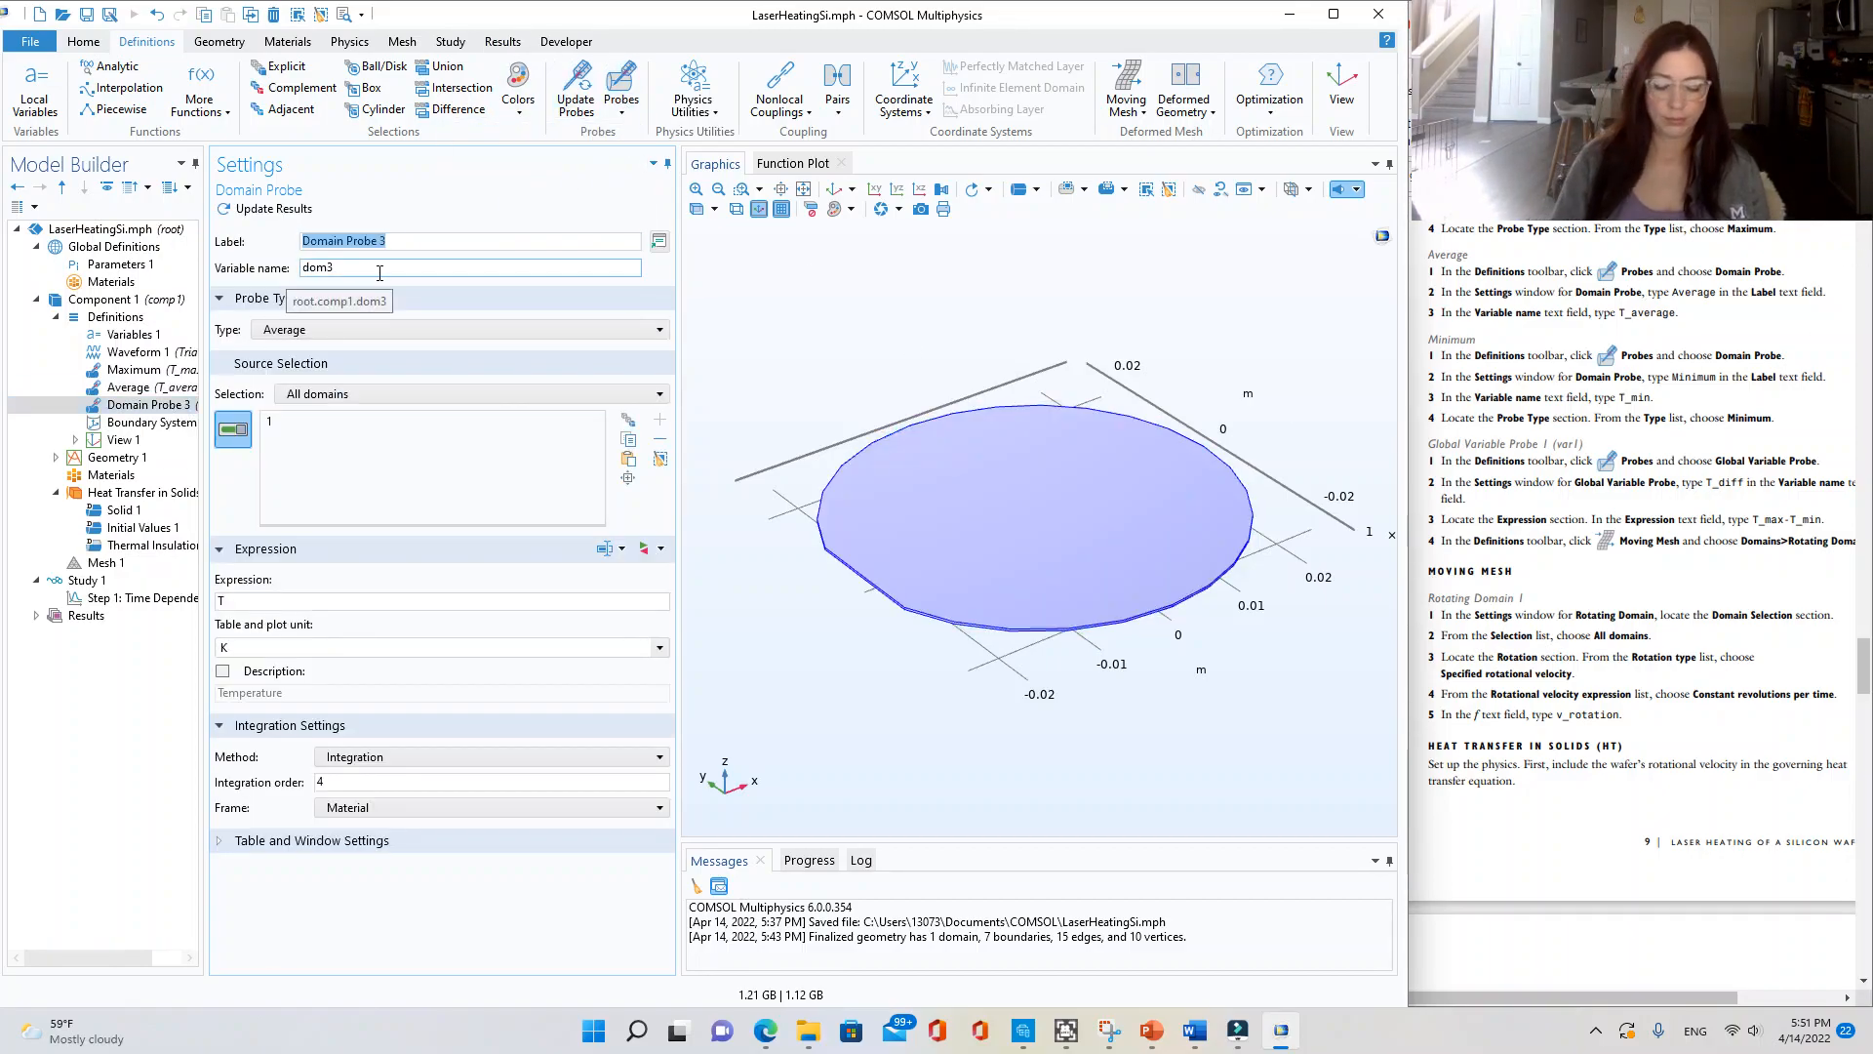
pyautogui.write('Minimum')
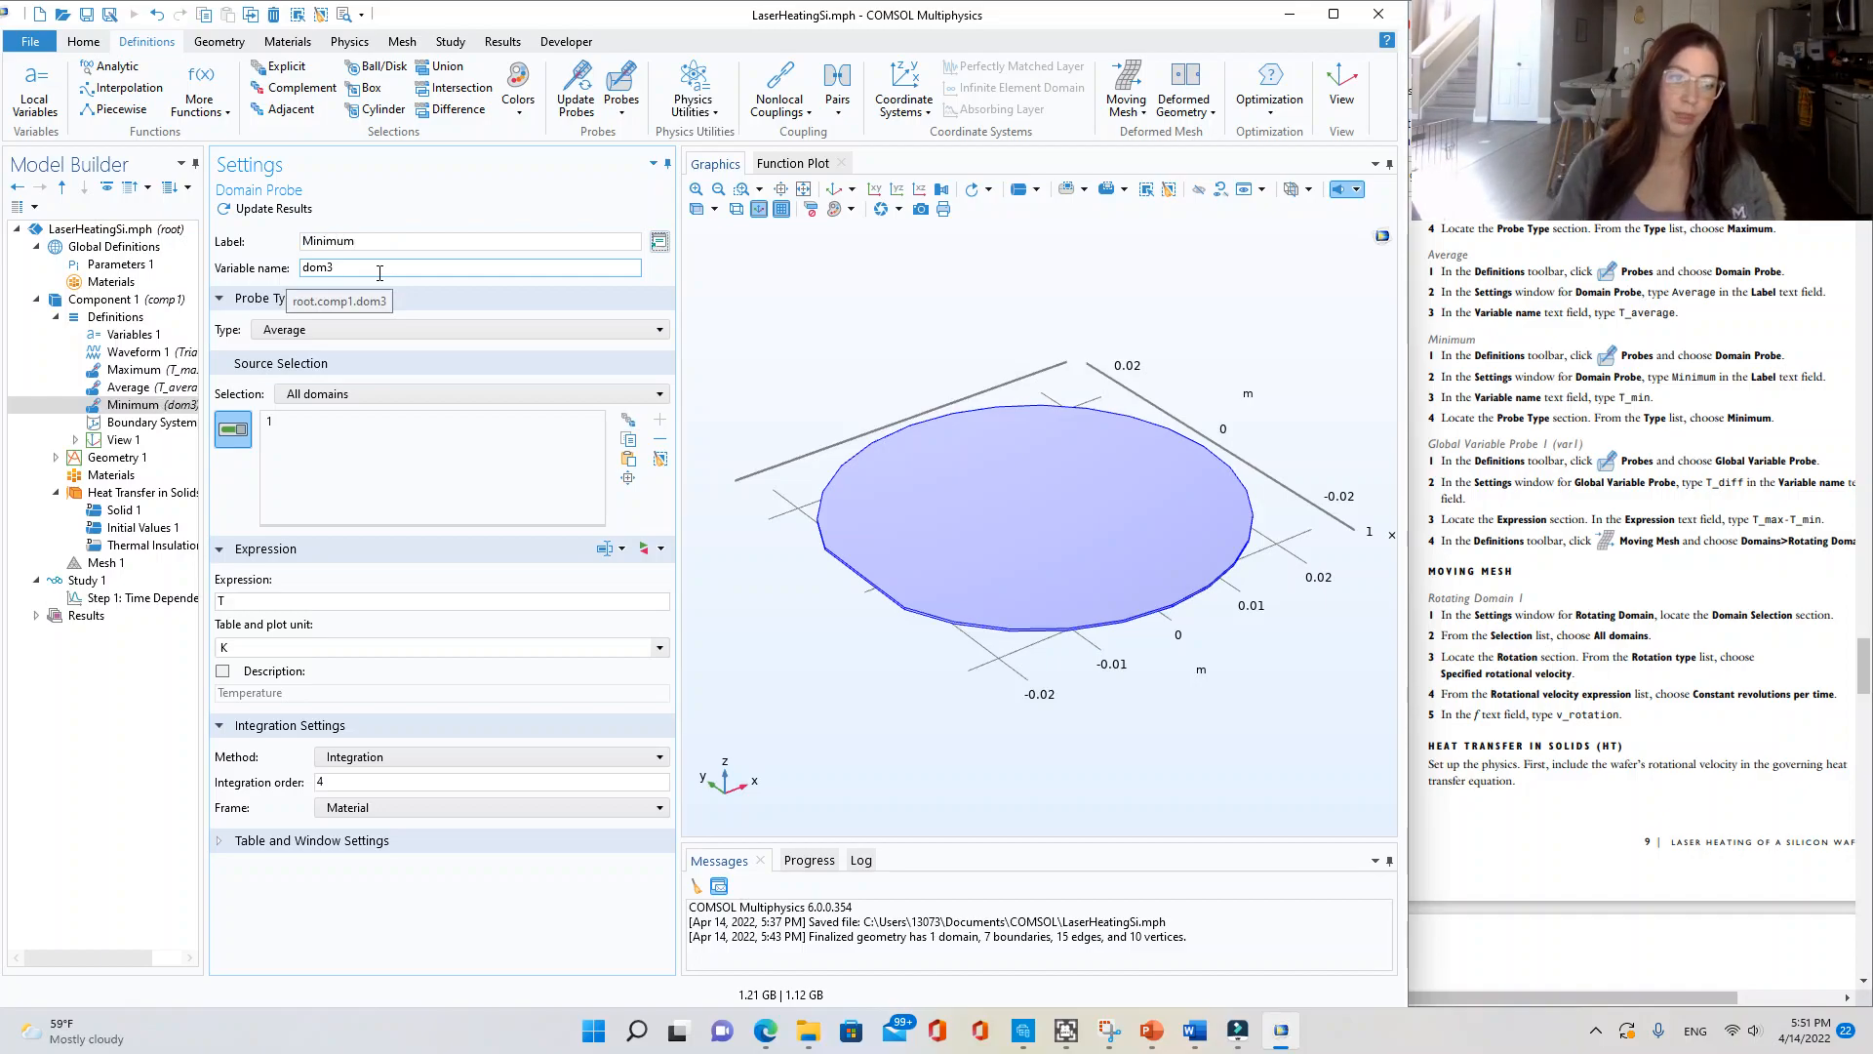
pyautogui.doubleClick(381, 271)
pyautogui.write('T_min')
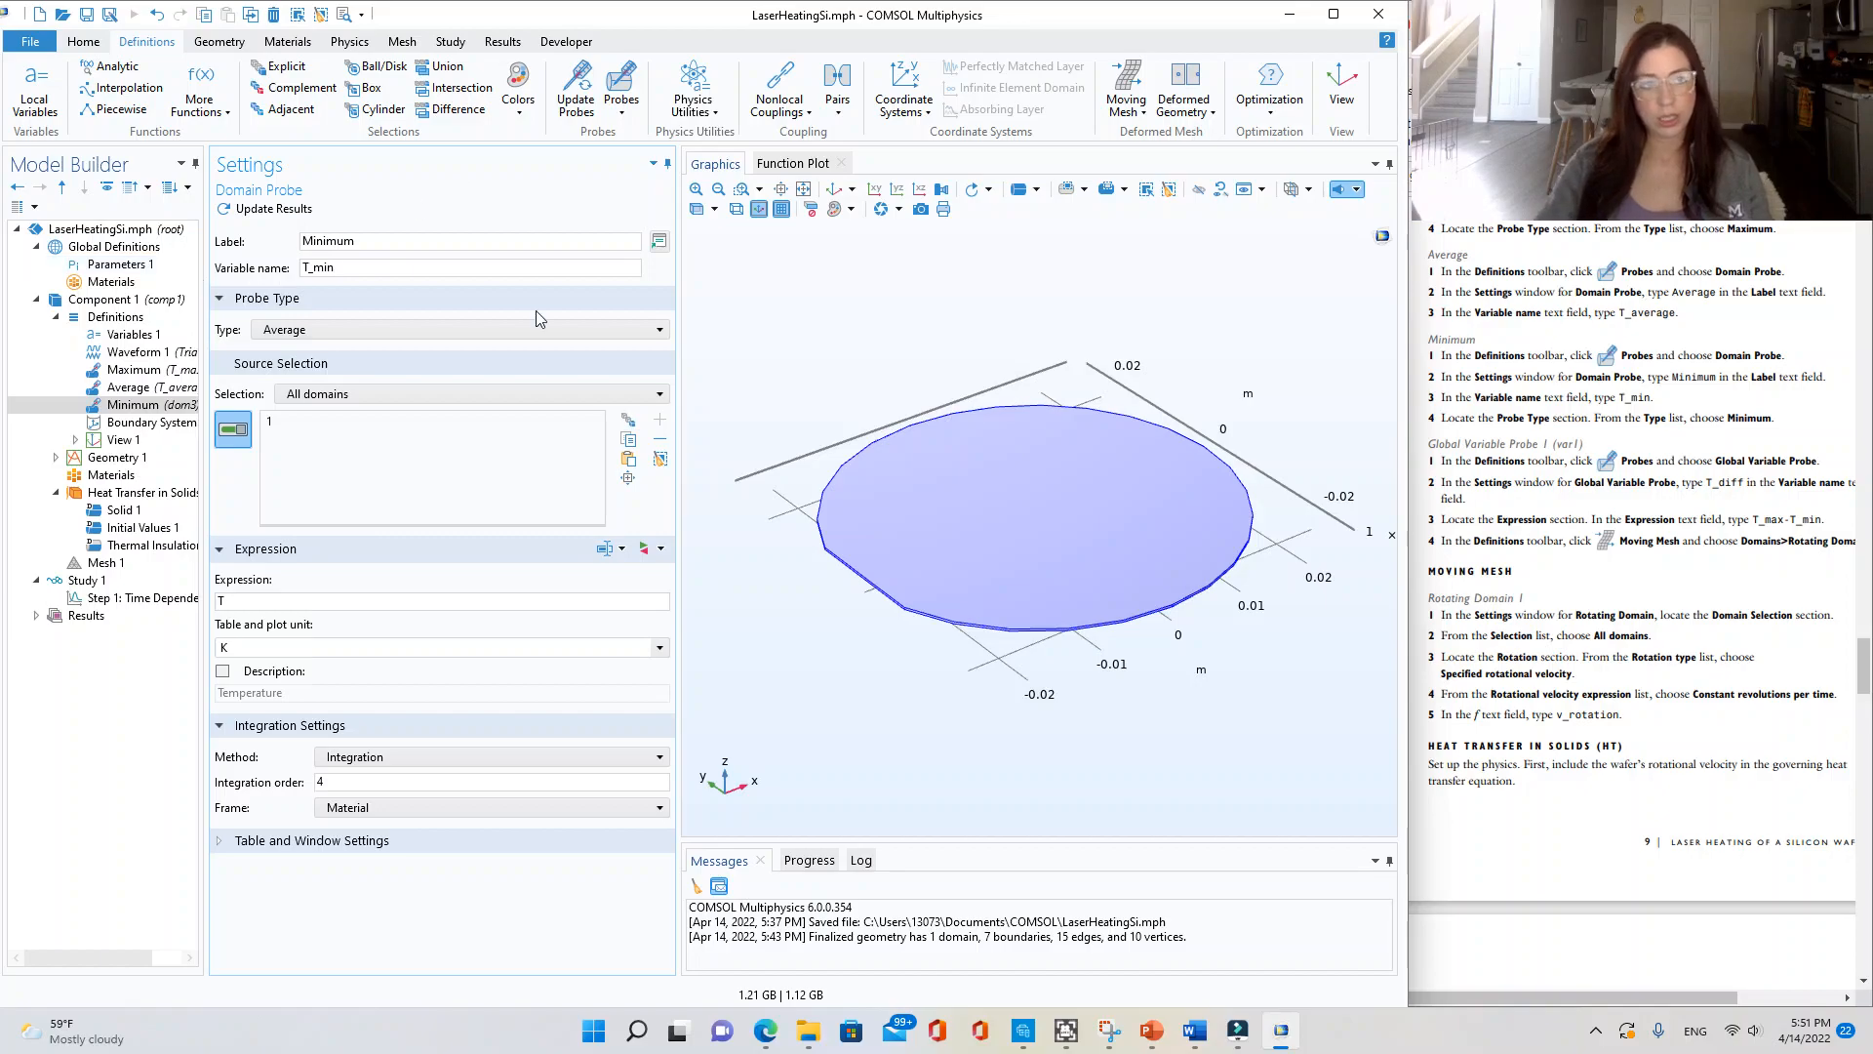
pyautogui.click(464, 328)
pyautogui.click(283, 388)
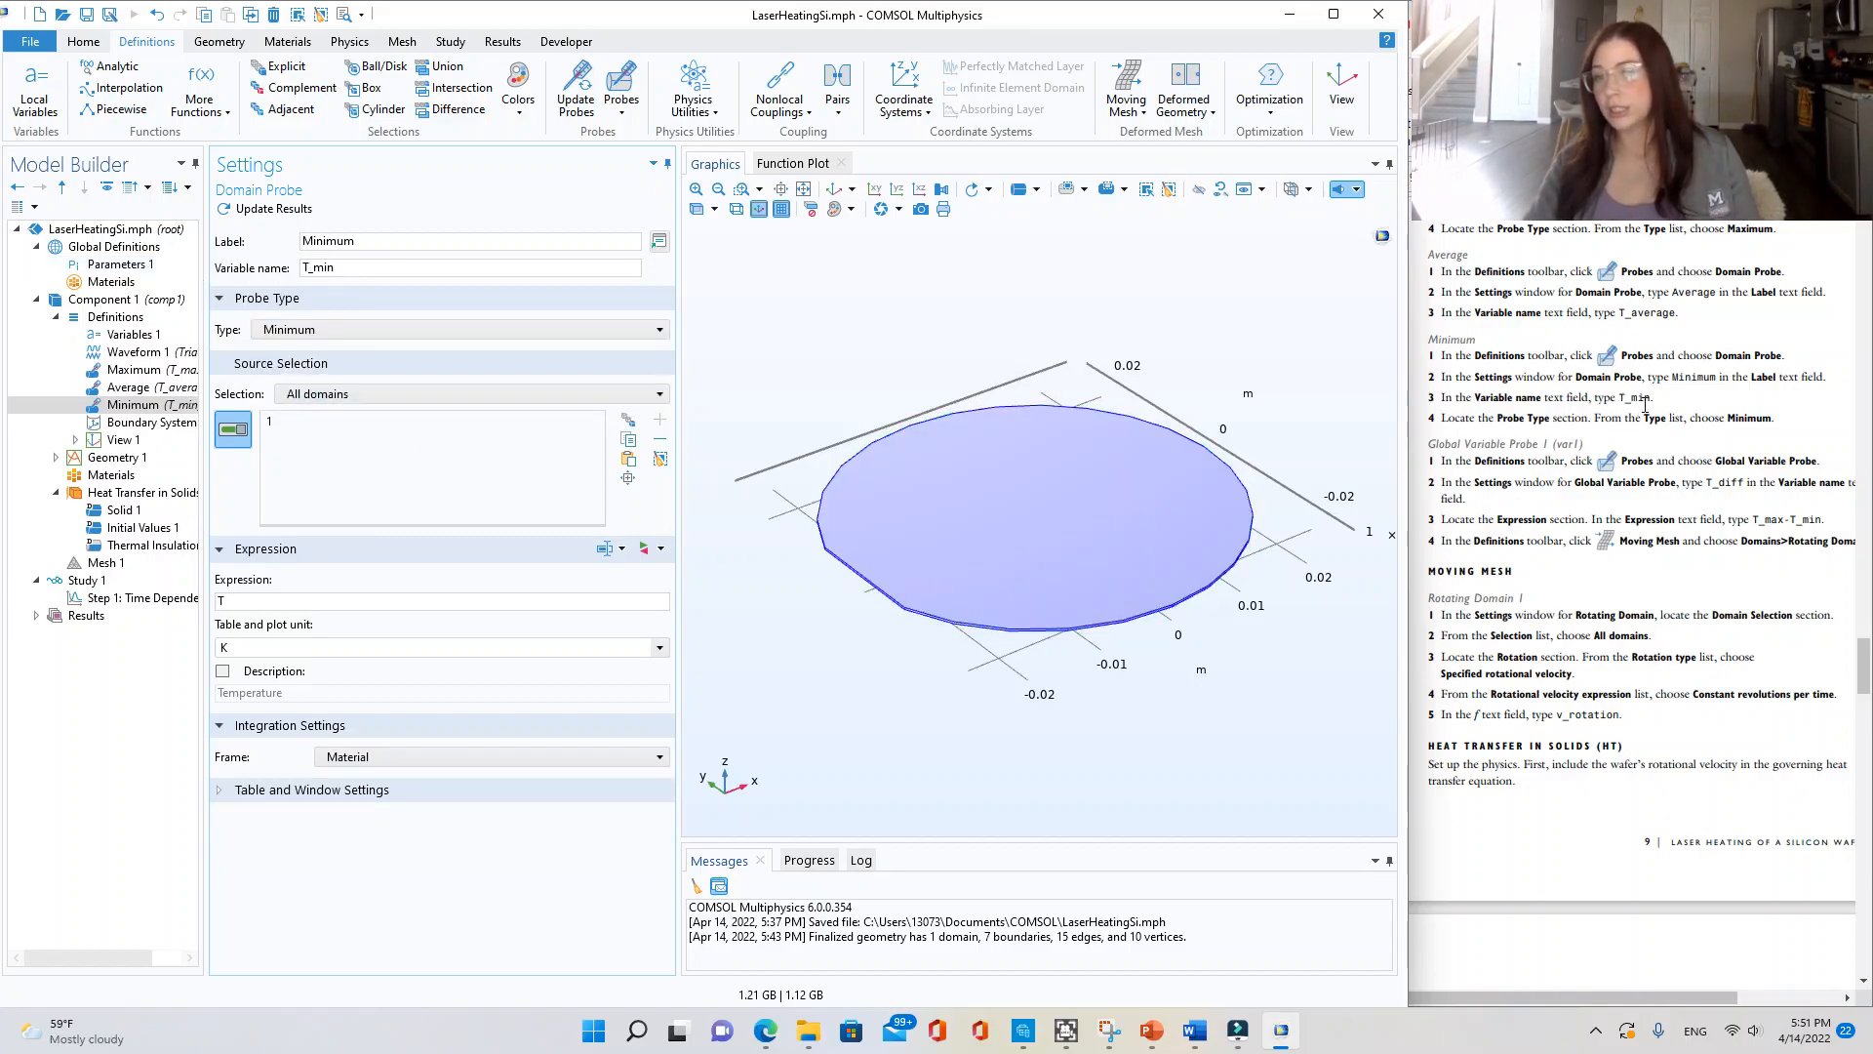
# - Scroll the tutorial ahead and open the Probes dropdown in the Definitions ribbon
pyautogui.scroll(-3, 1597, 441)
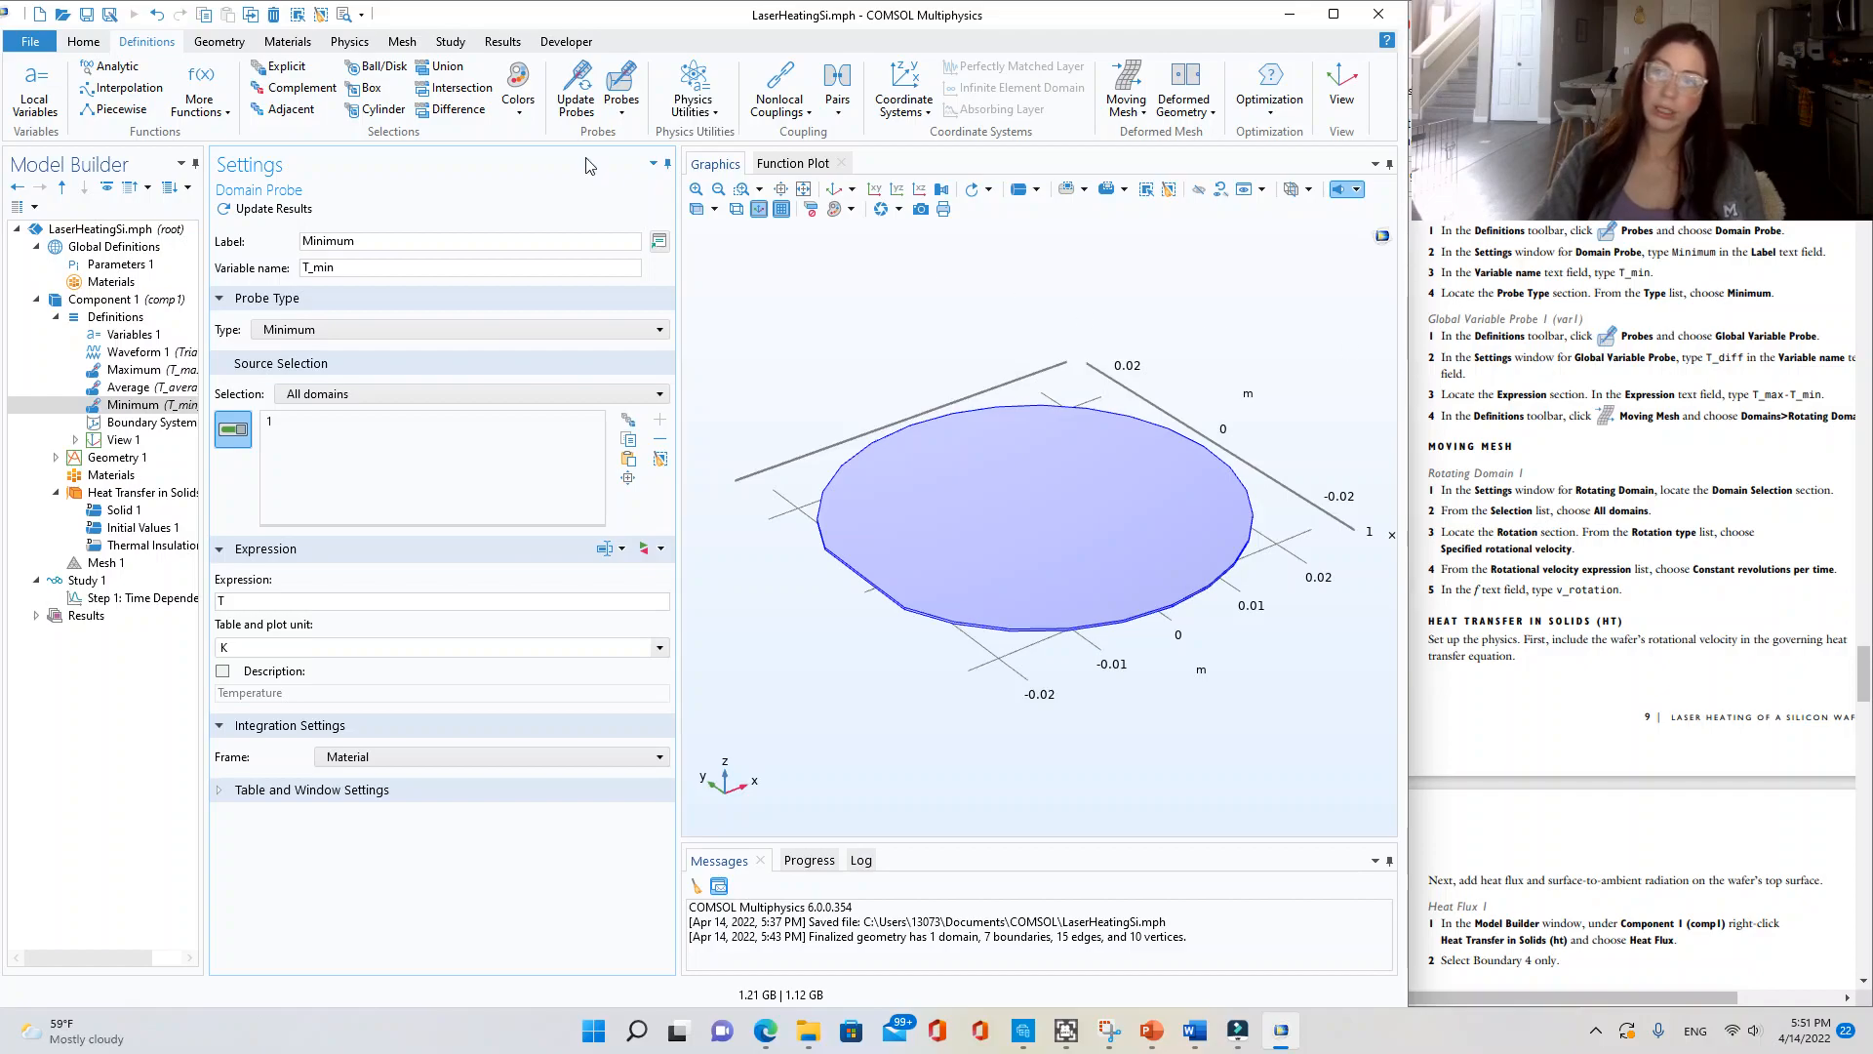
pyautogui.click(624, 98)
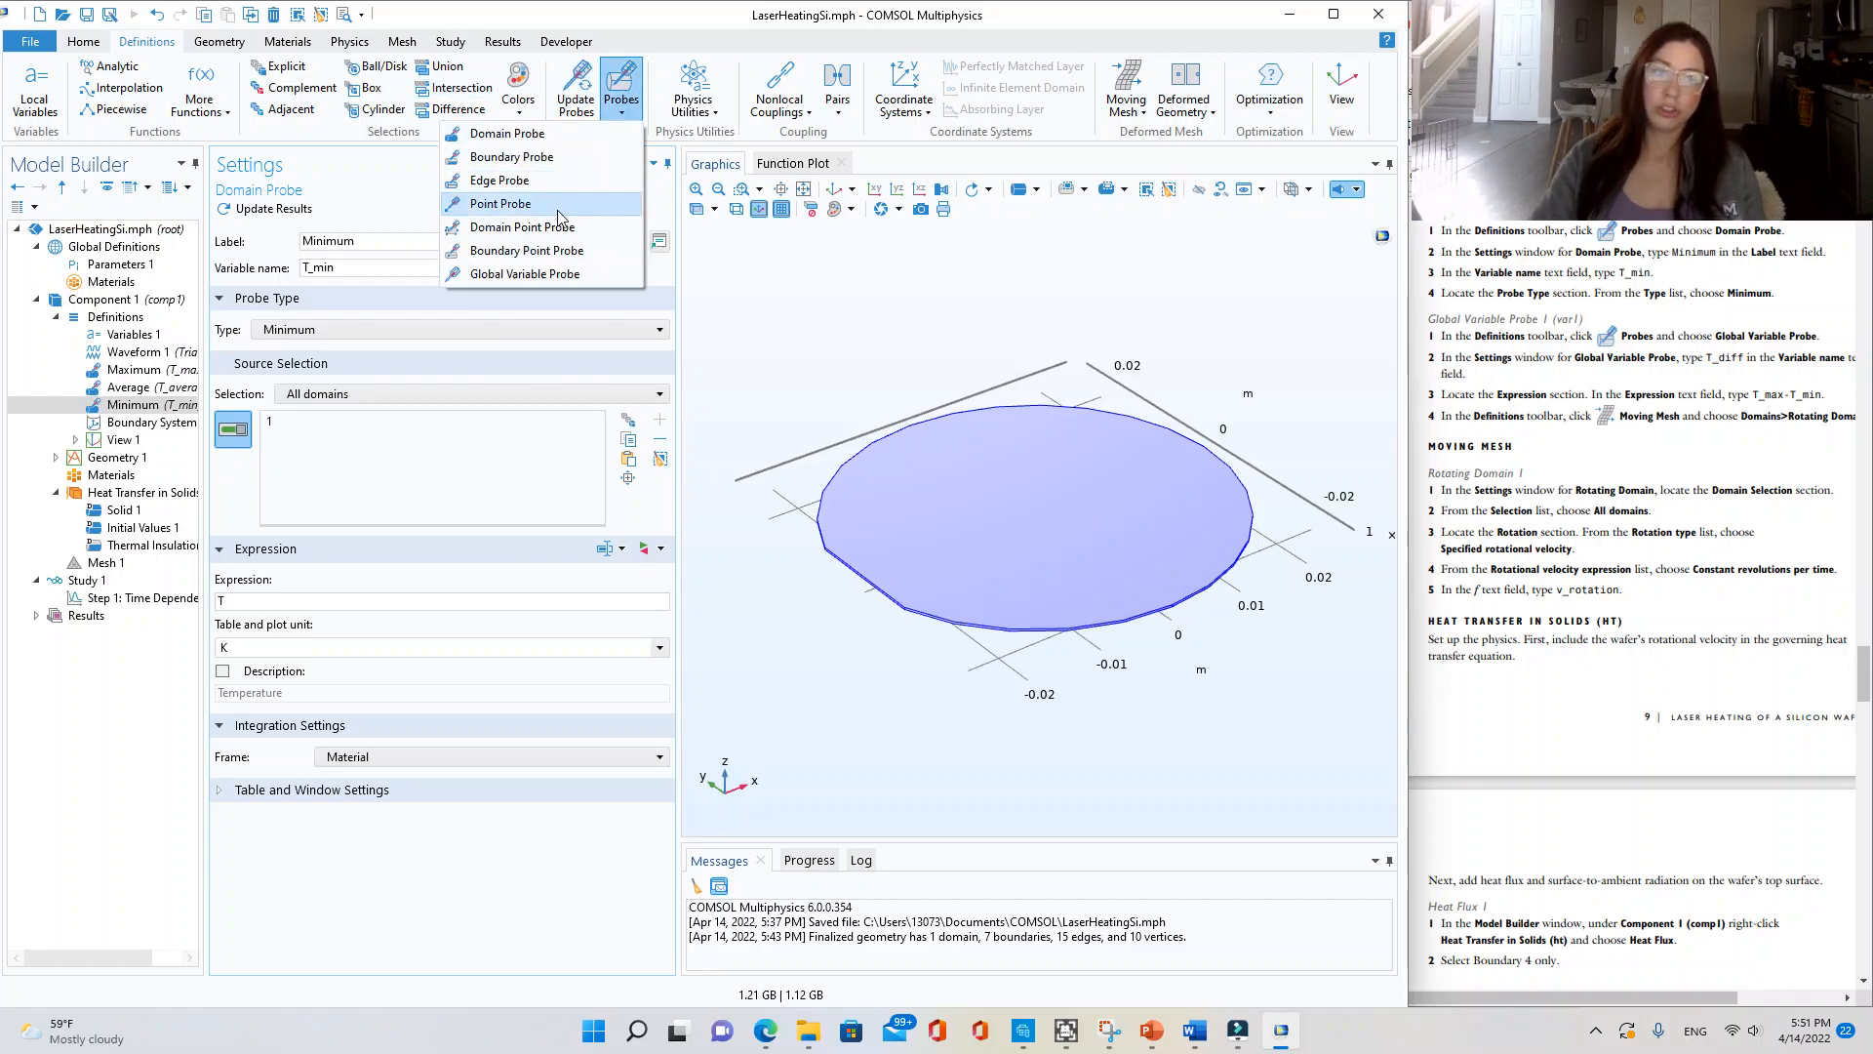
# - Add a Global Variable Probe, then undo it after an empty-label error
pyautogui.click(561, 275)
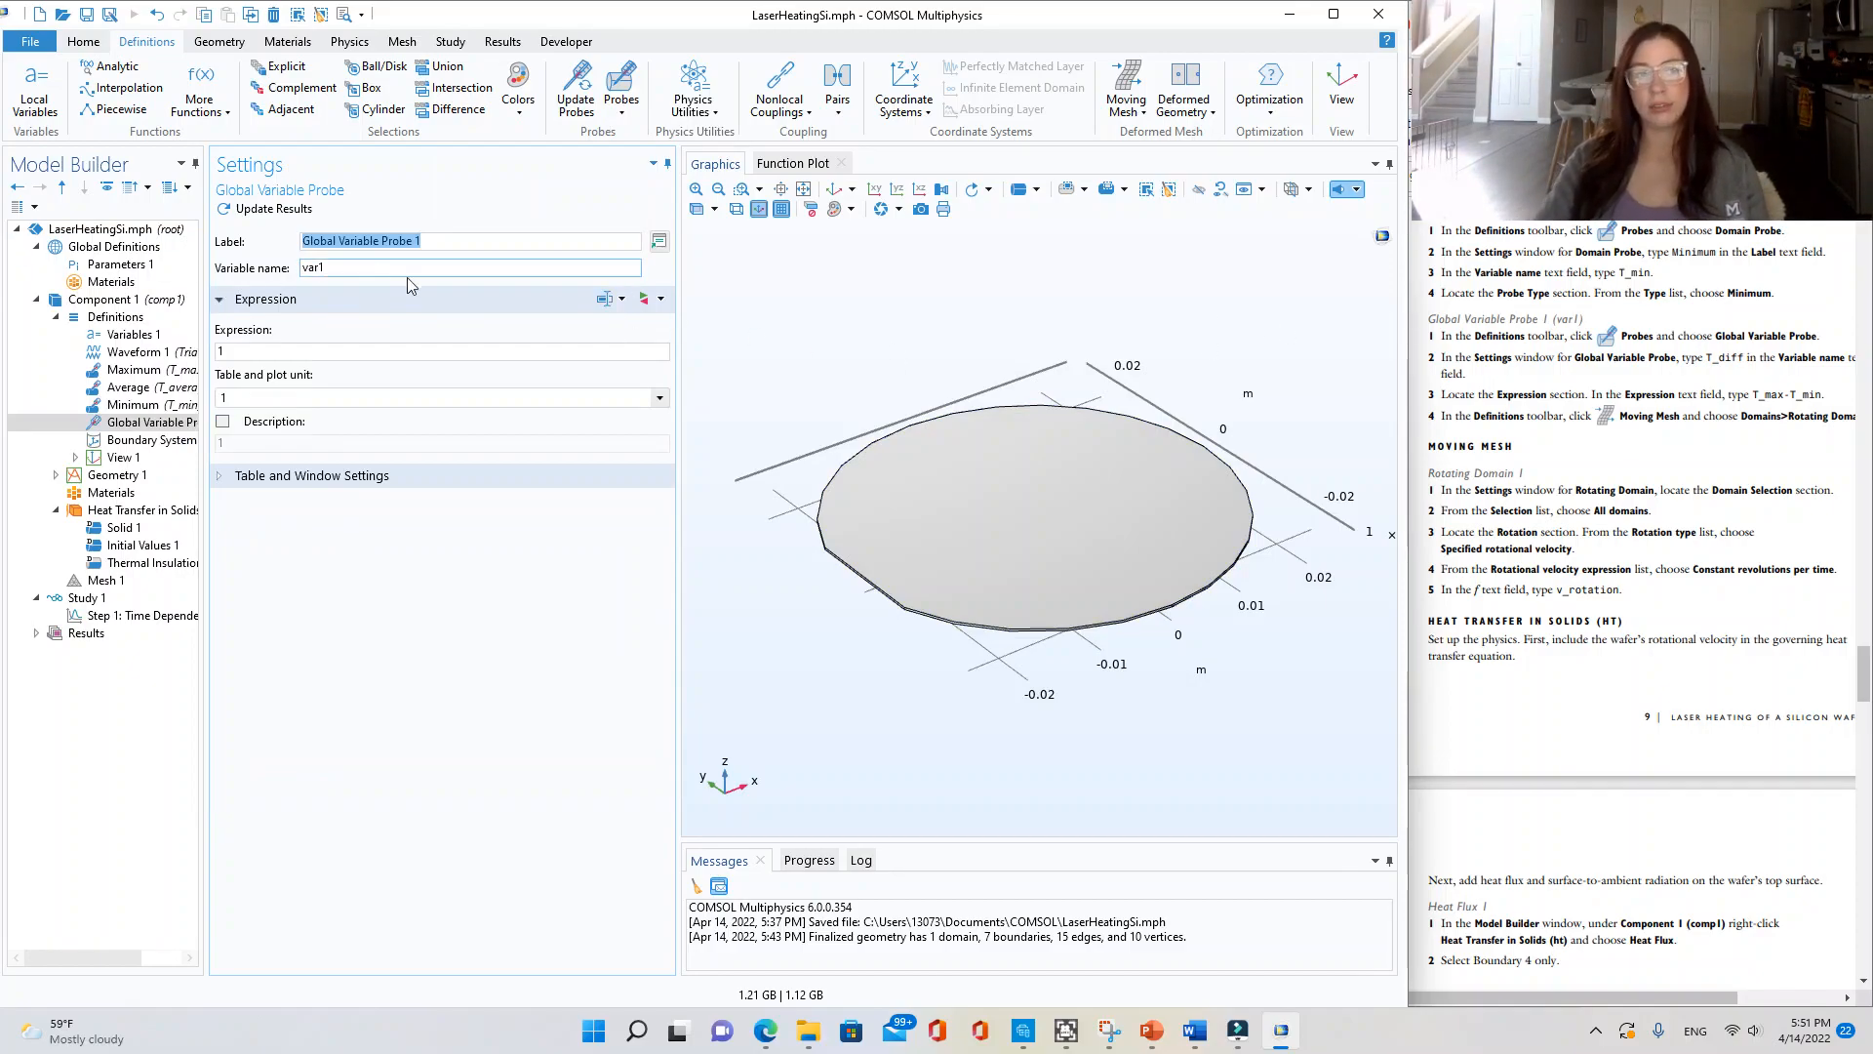
pyautogui.write('T')
pyautogui.press('BackSpace')
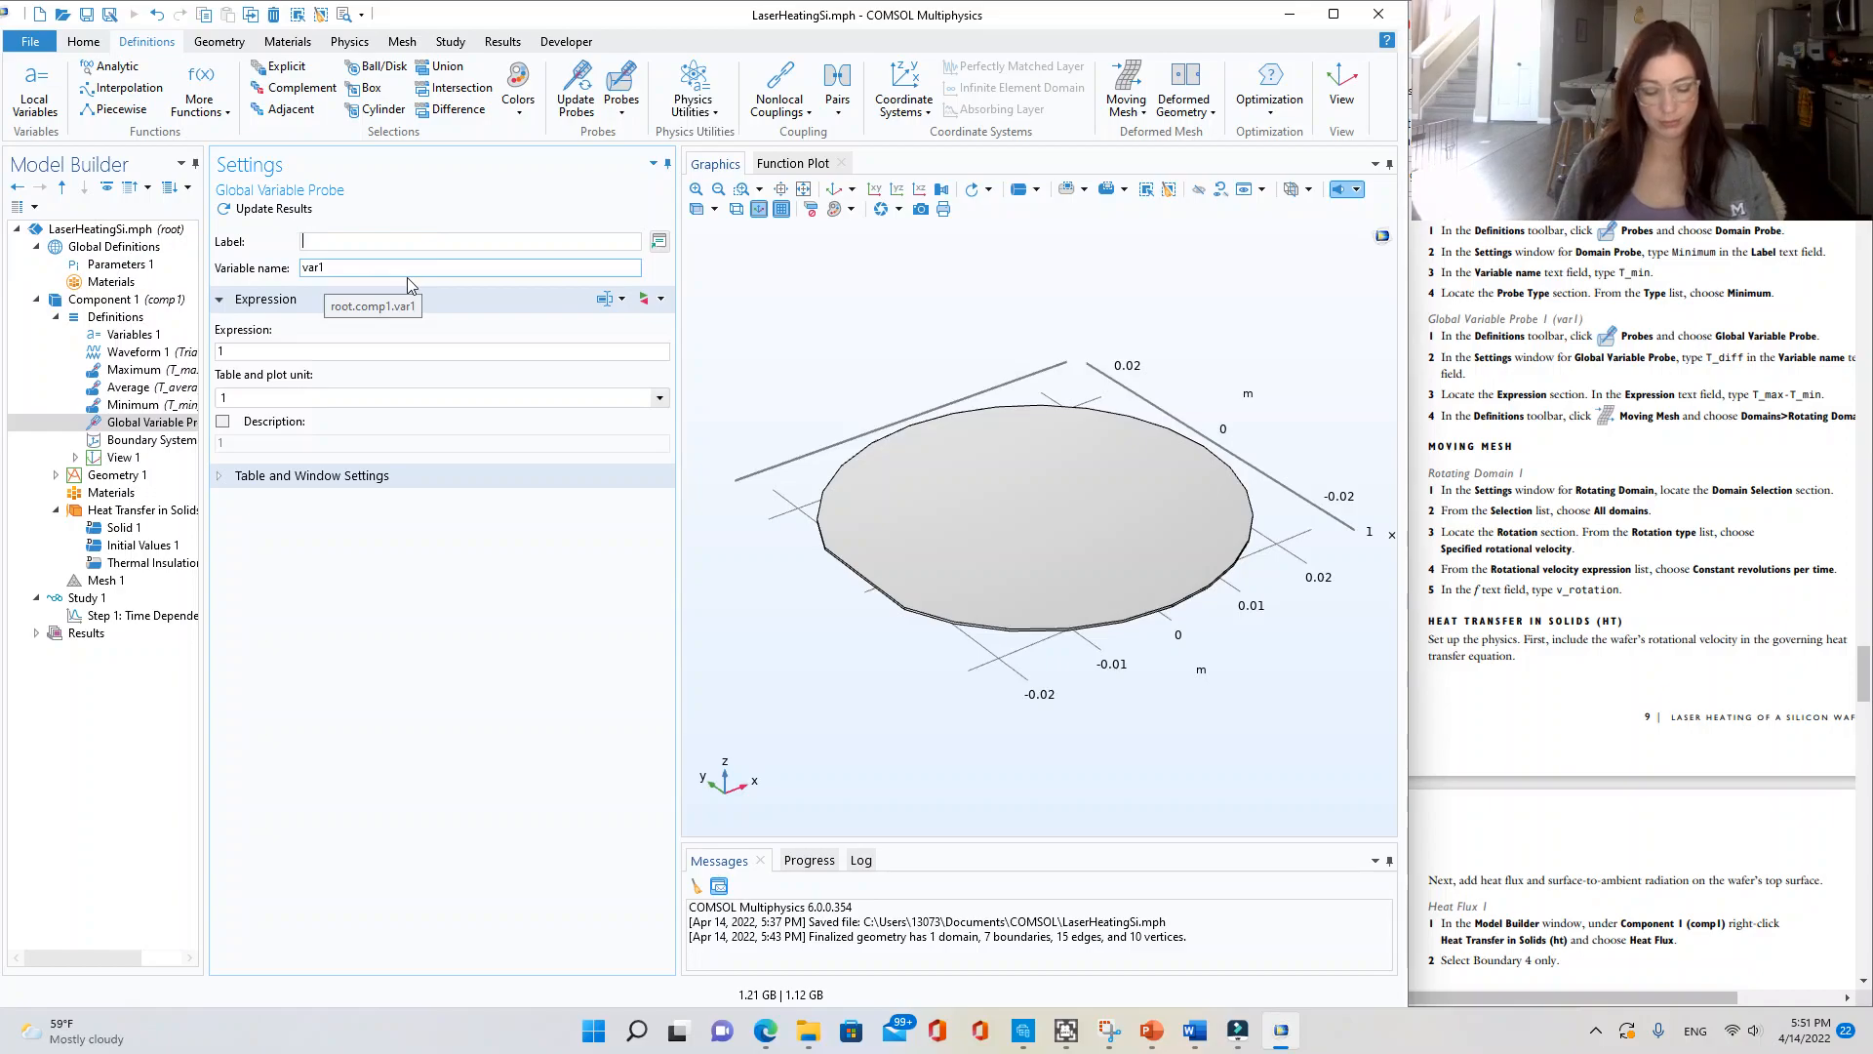
pyautogui.click(420, 269)
pyautogui.click(765, 544)
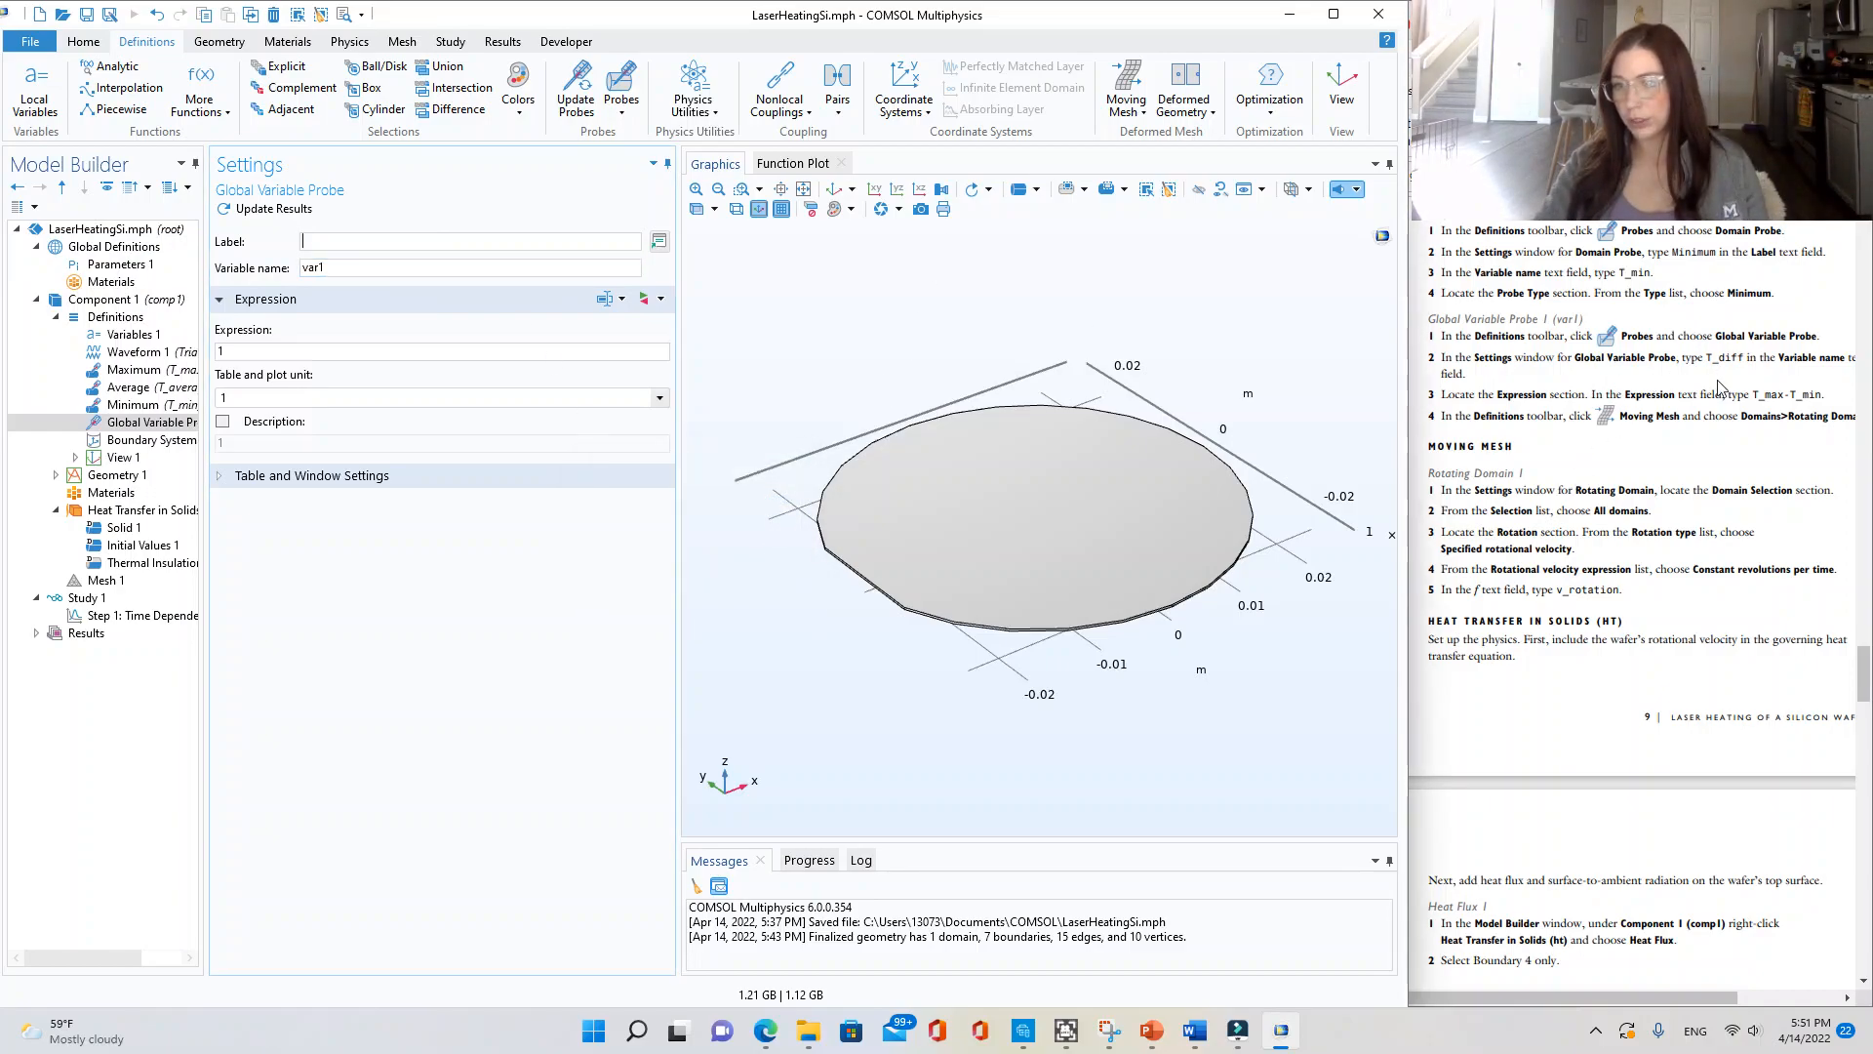
pyautogui.moveTo(1569, 1000); pyautogui.dragTo(1595, 1005)
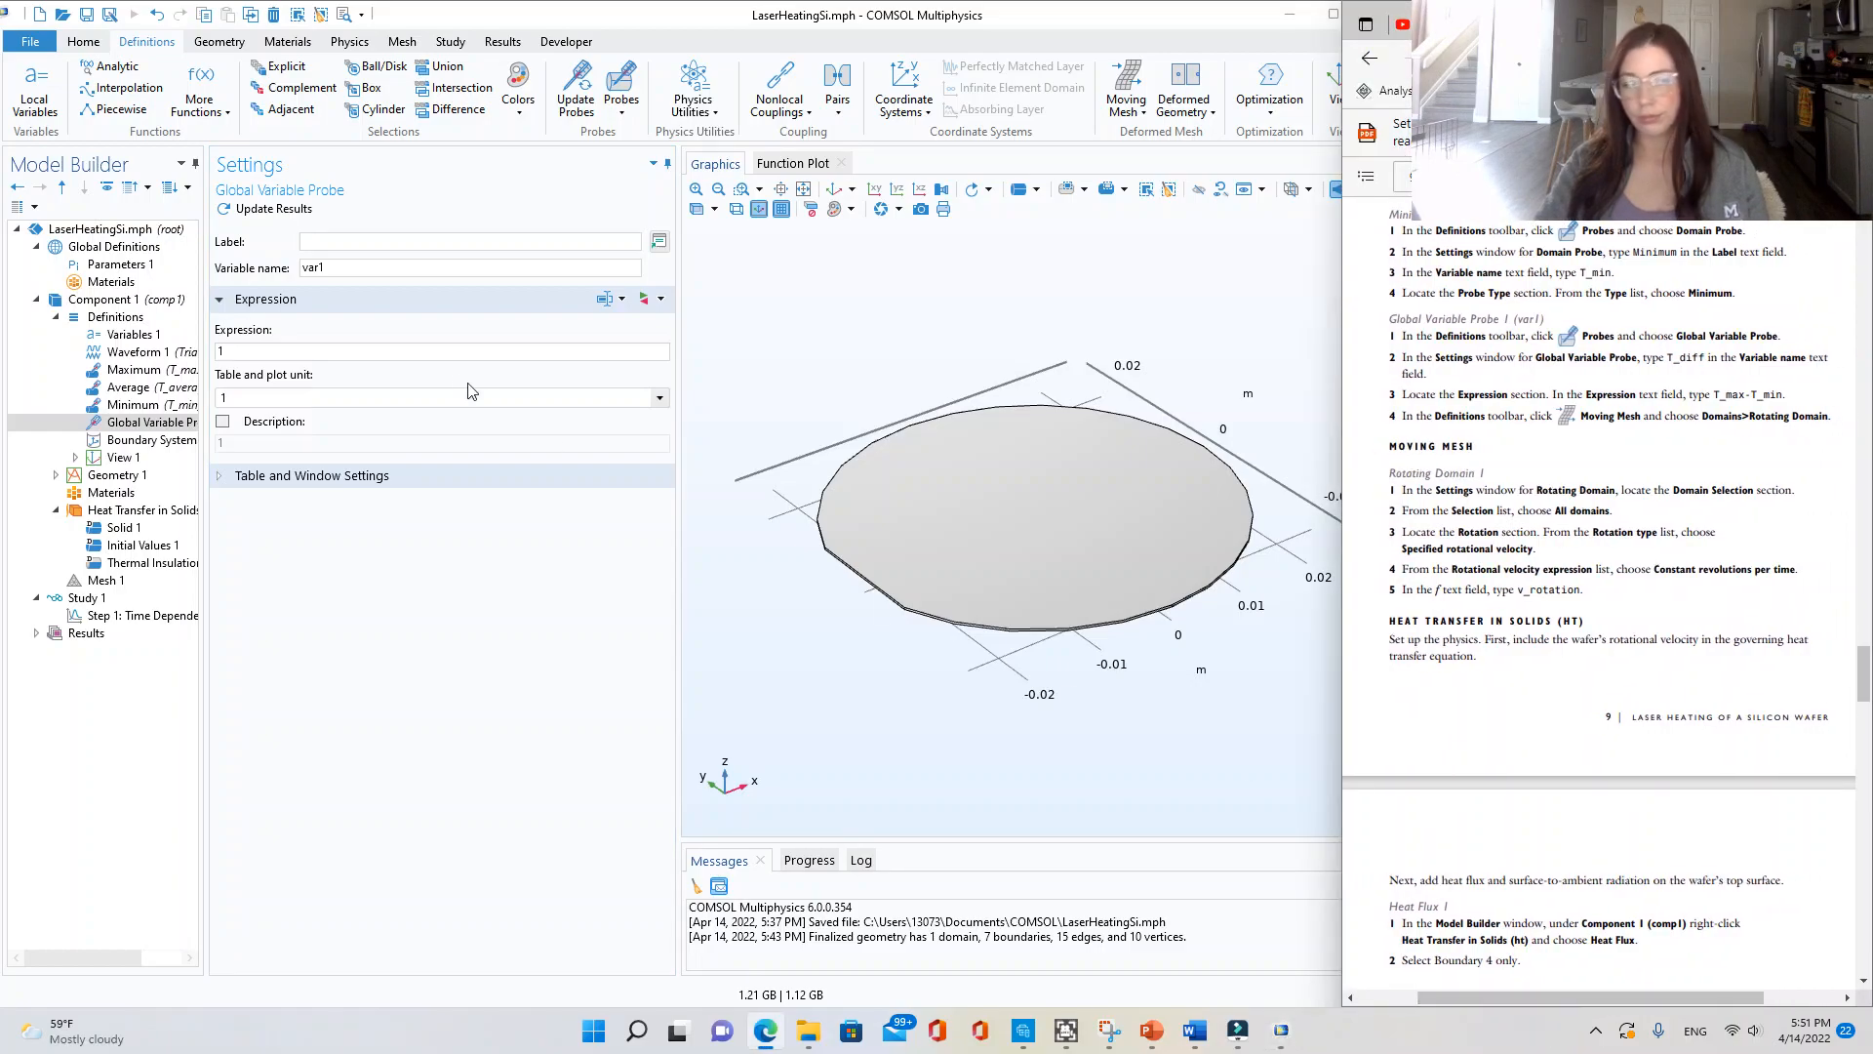
pyautogui.click(293, 399)
pyautogui.click(291, 349)
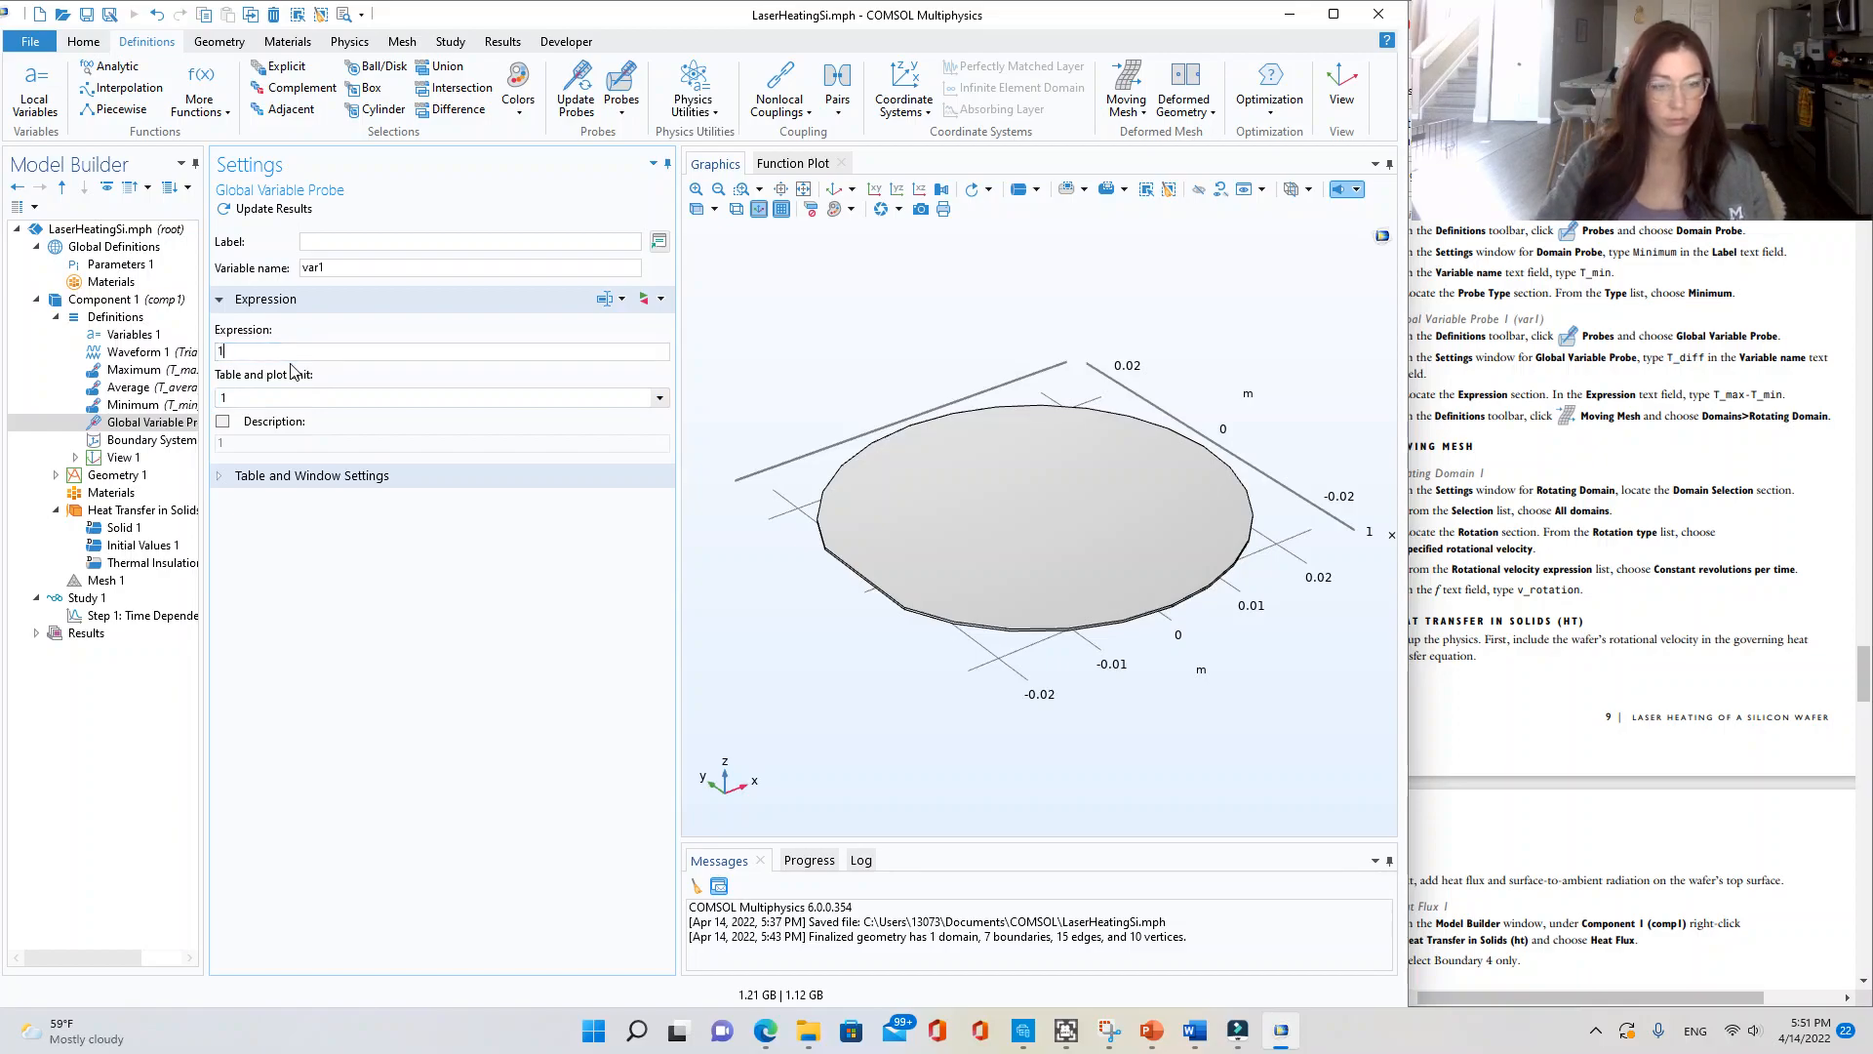
pyautogui.hotkey('ctrl', 'z')
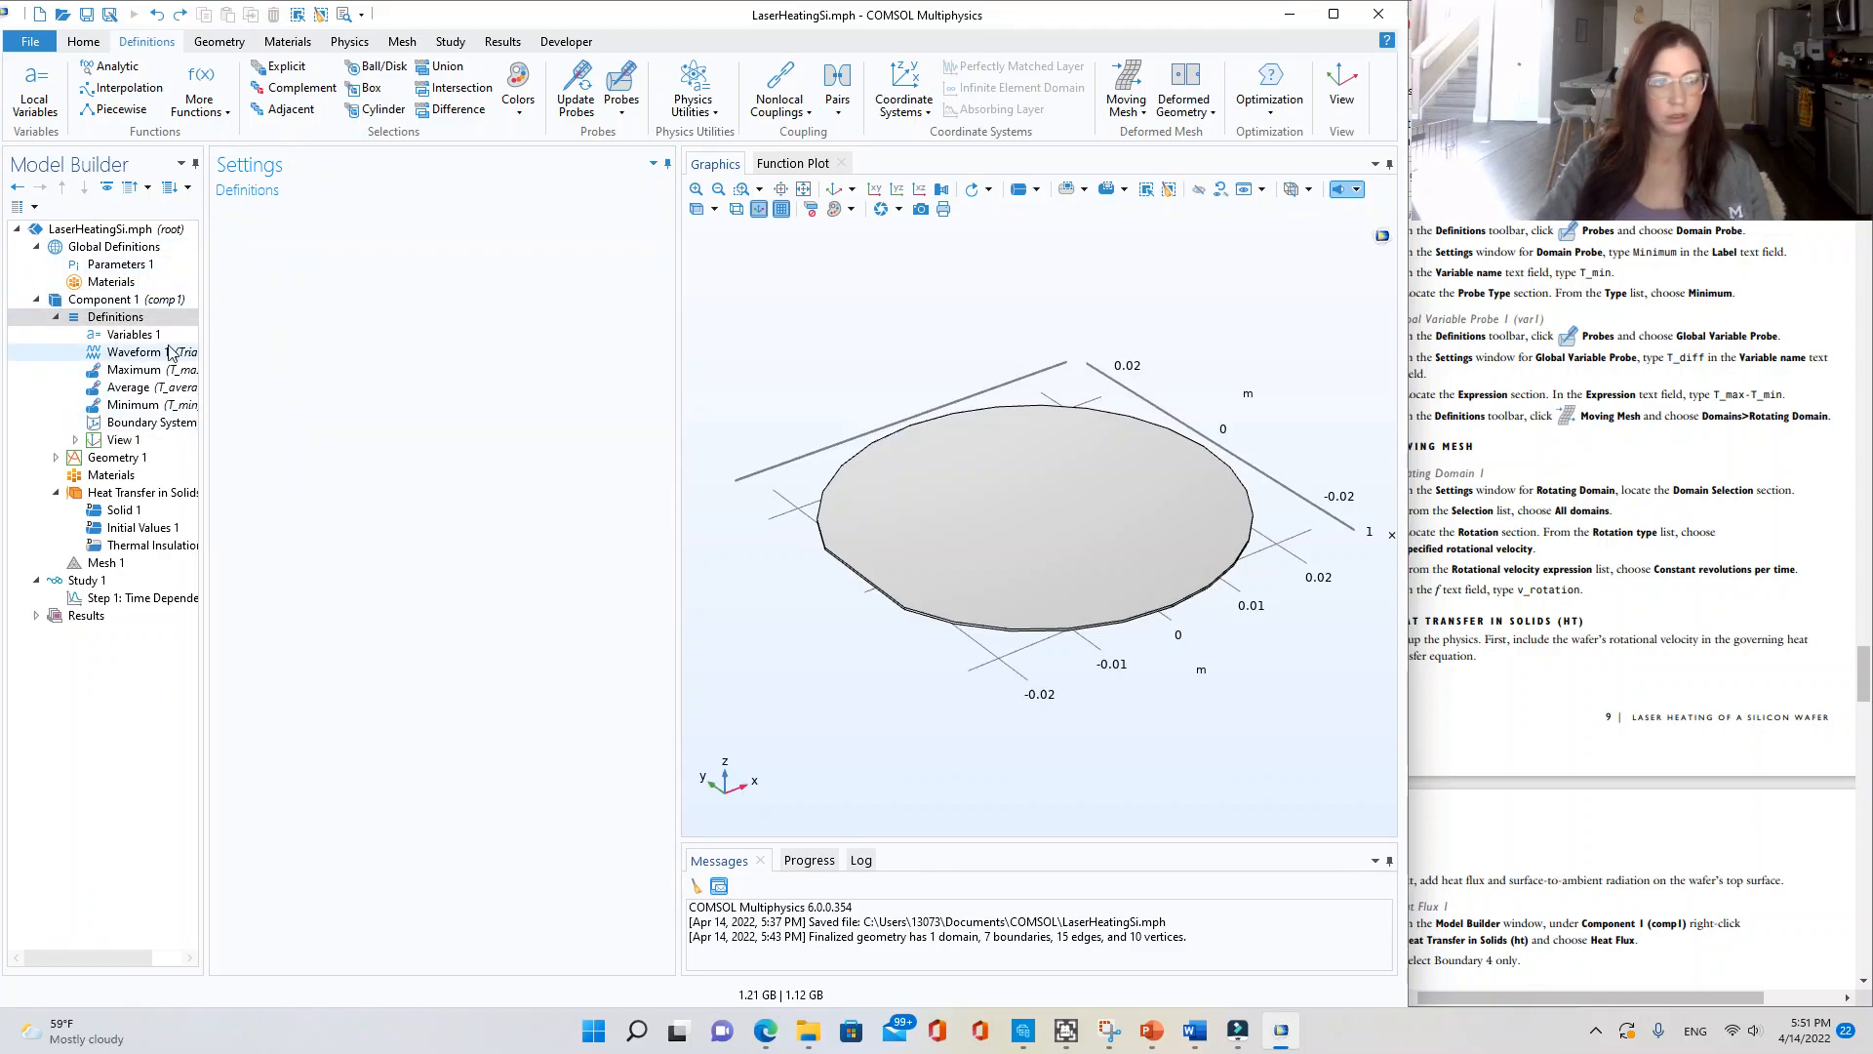
# - Re-add Global Variable Probe 1 and clear its default variable name var1
pyautogui.click(616, 115)
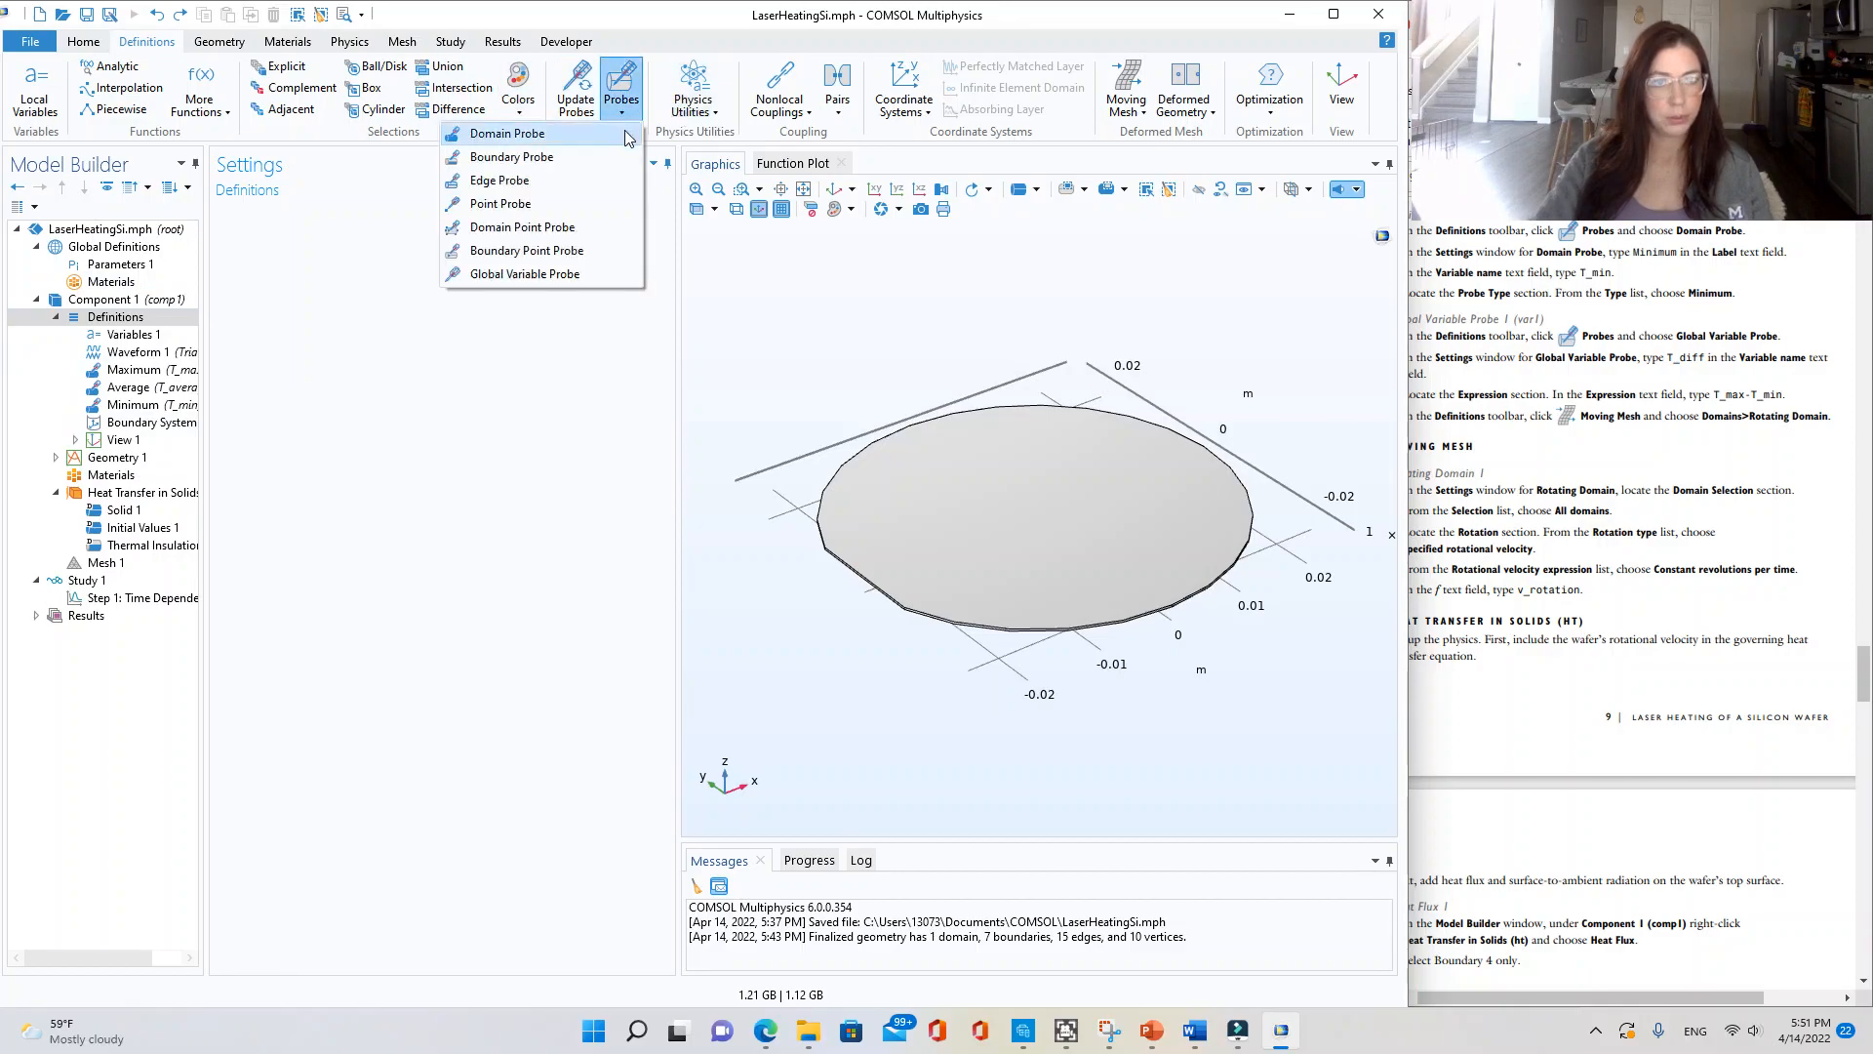
pyautogui.click(528, 274)
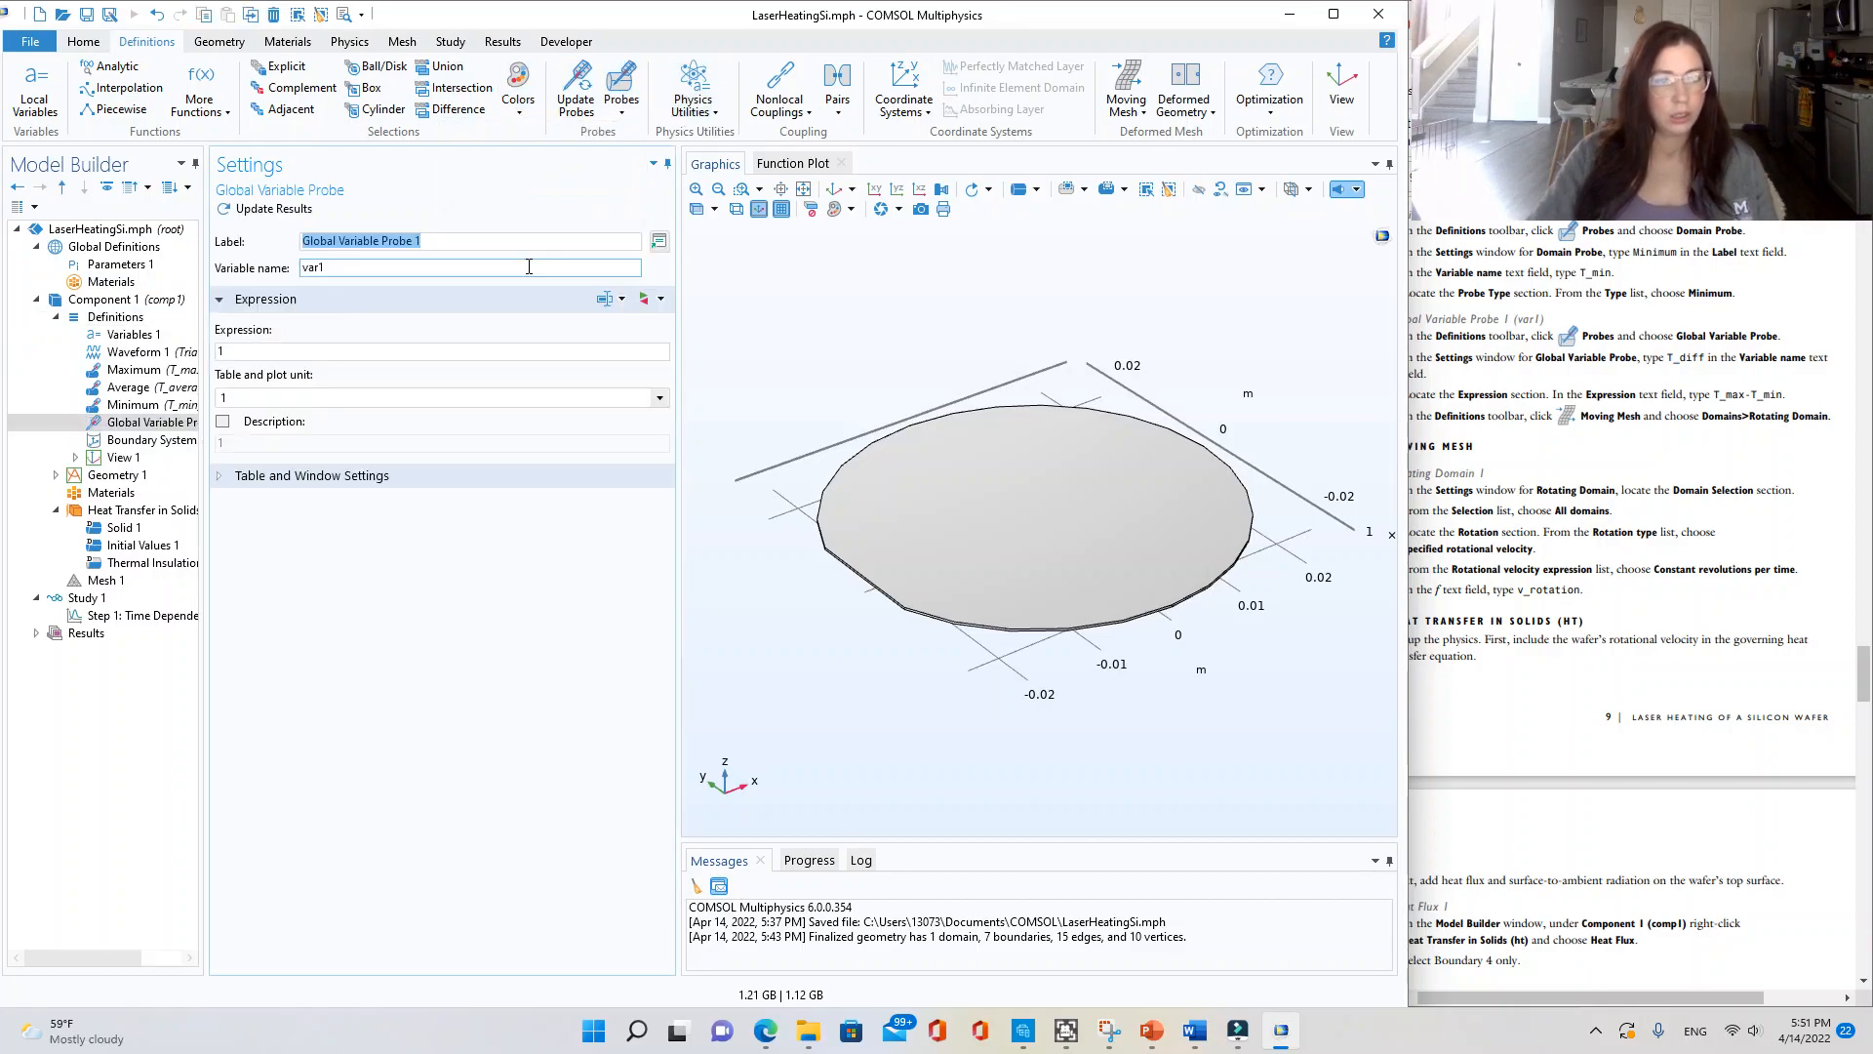
pyautogui.click(446, 265)
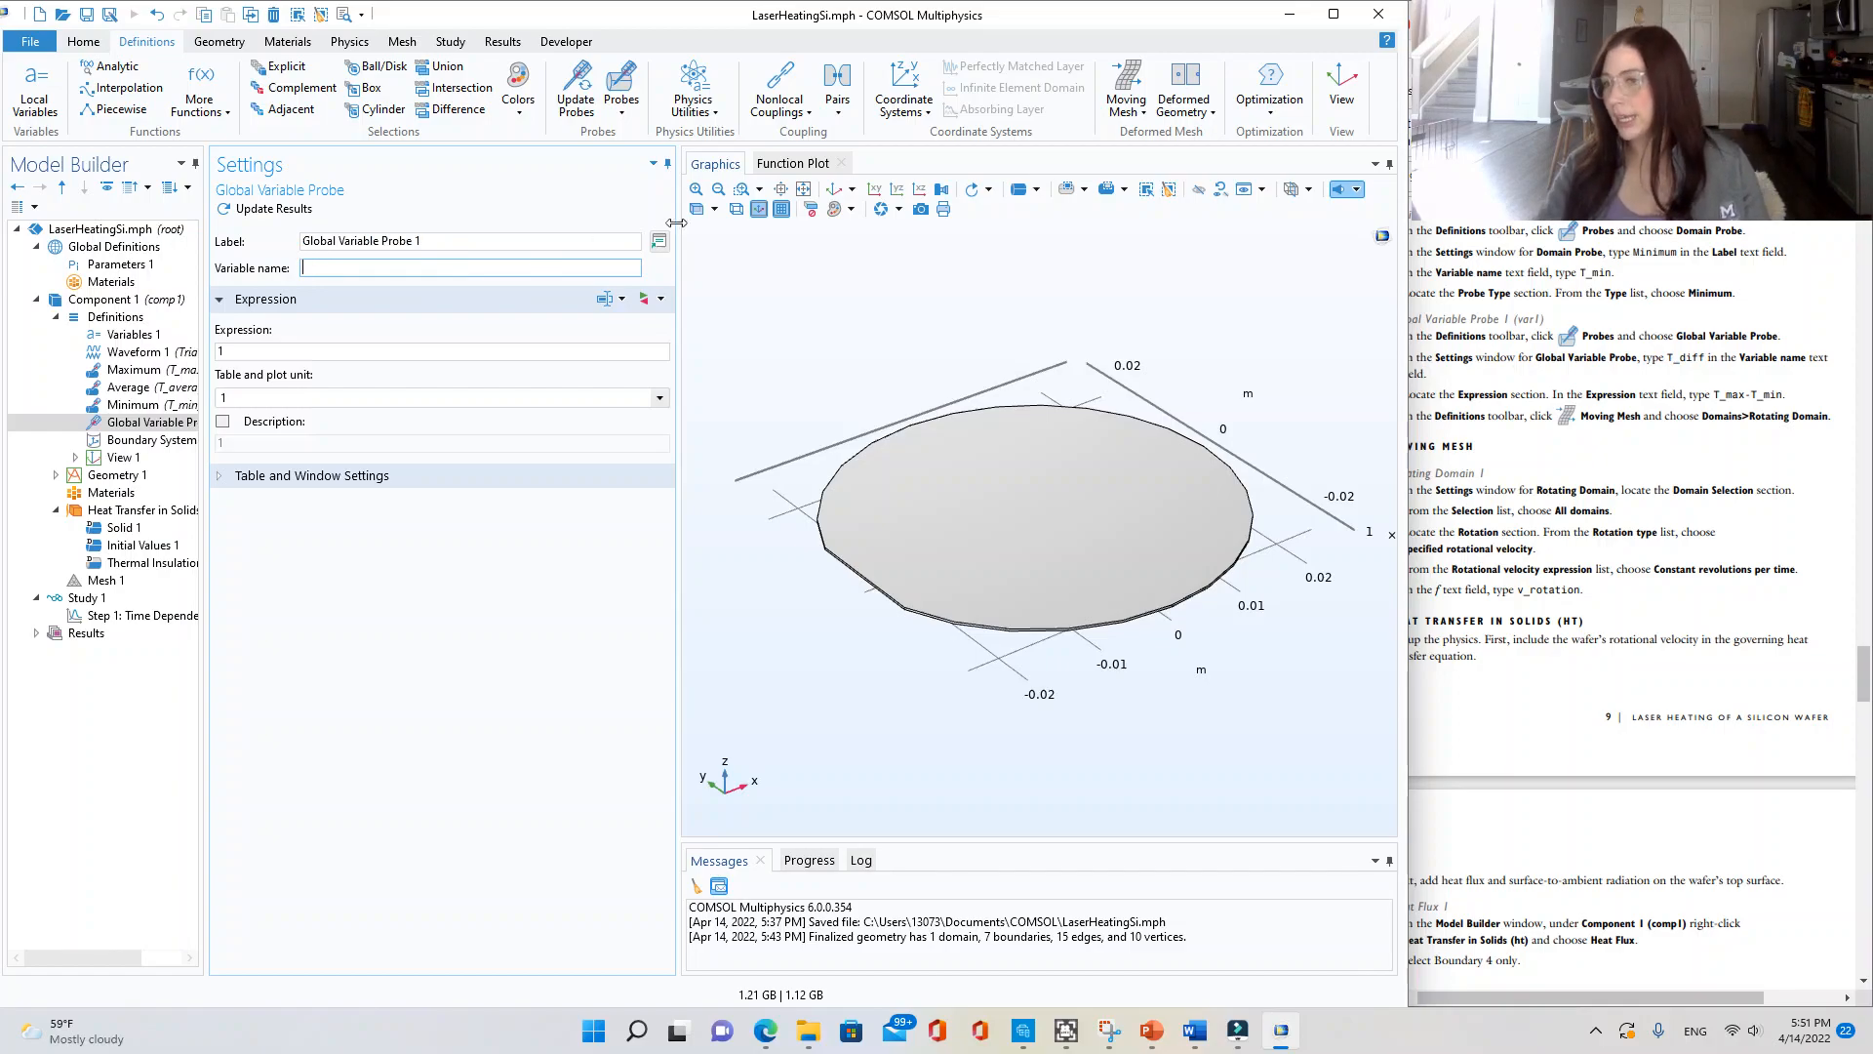
pyautogui.click(1783, 466)
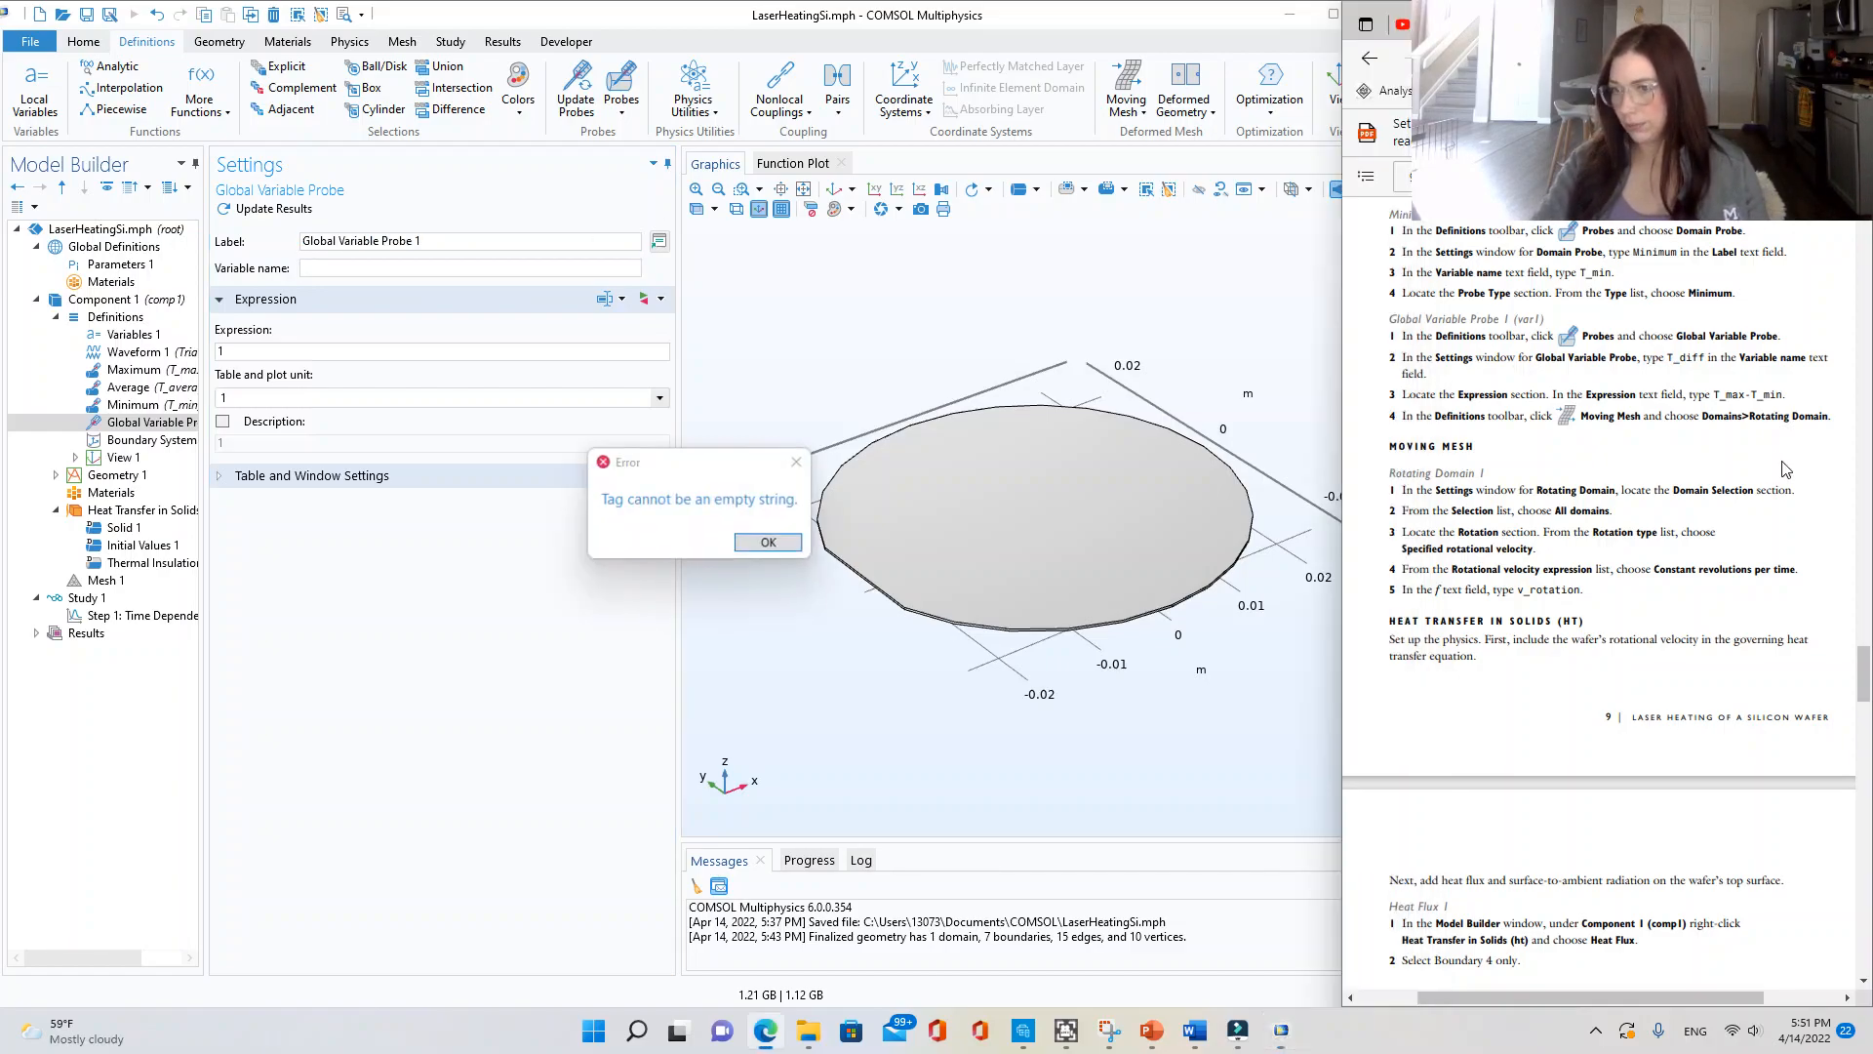
# - Name the global variable probe T_diff with expression T_max-T_min
pyautogui.click(771, 543)
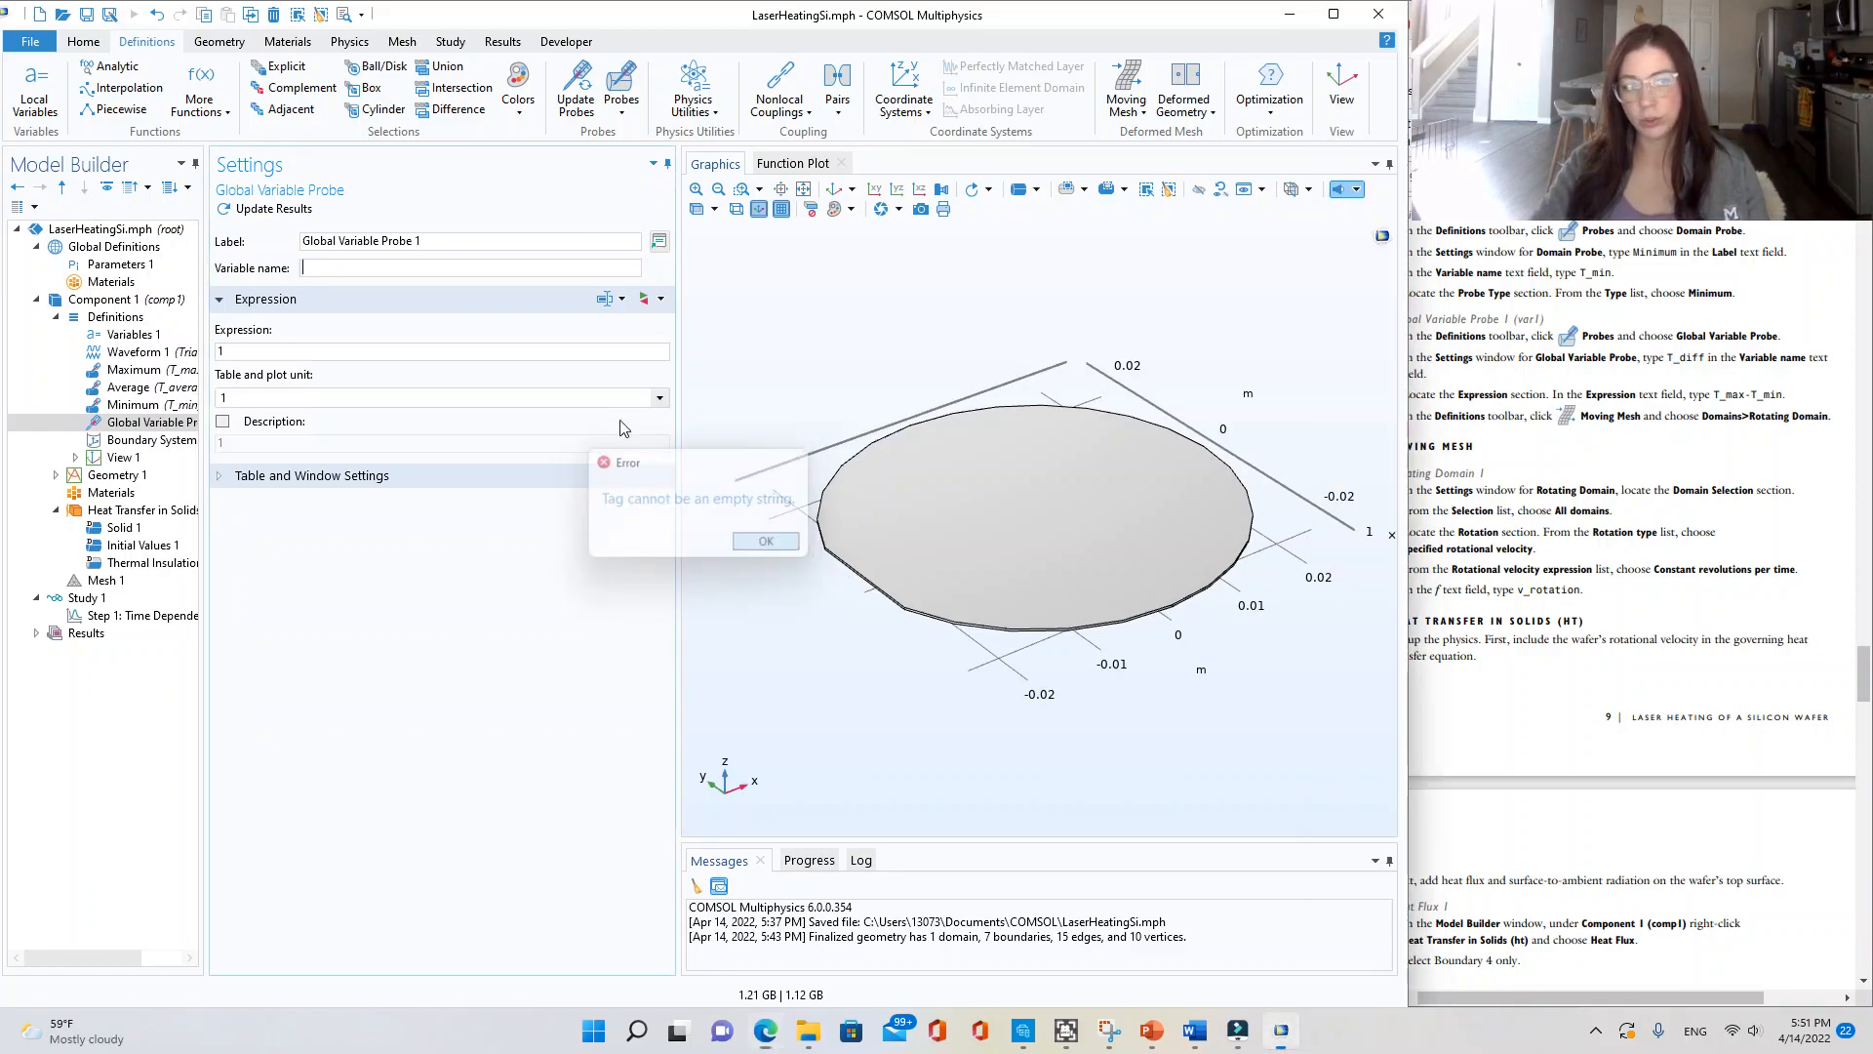
pyautogui.click(368, 264)
pyautogui.write('T_diff')
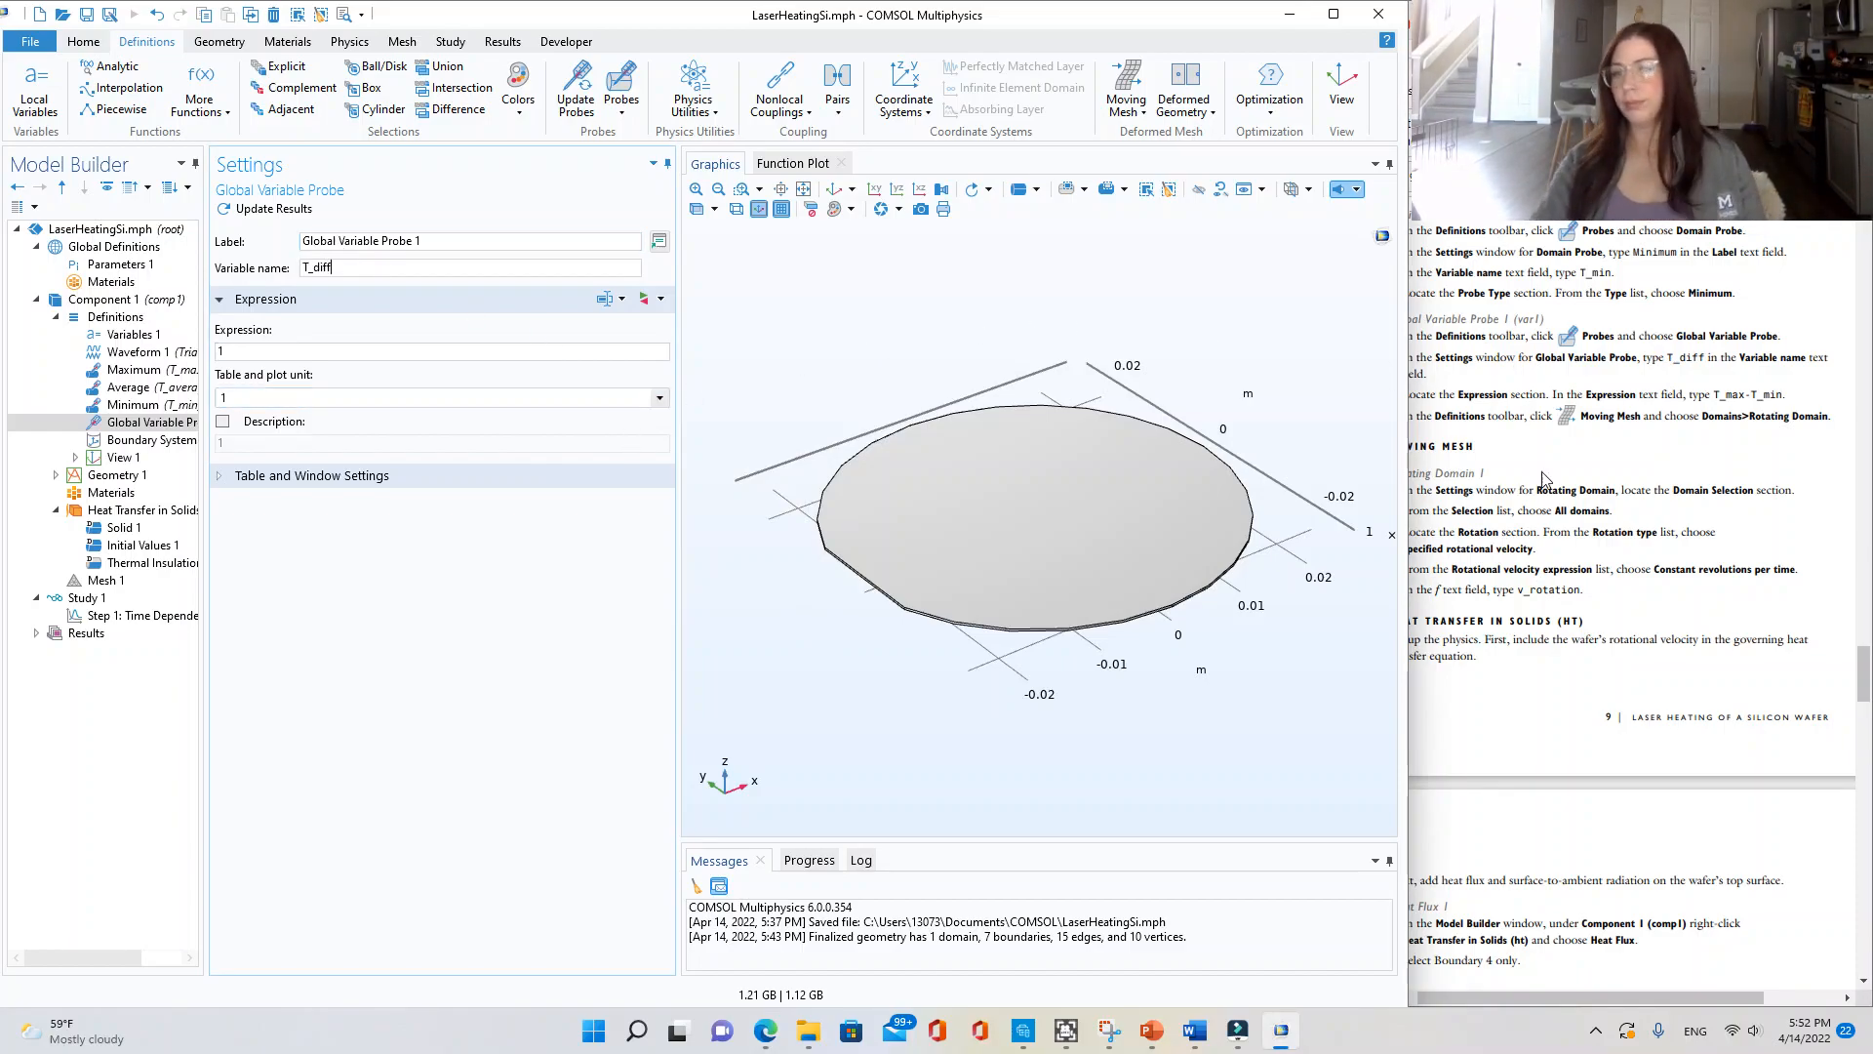
pyautogui.click(1489, 454)
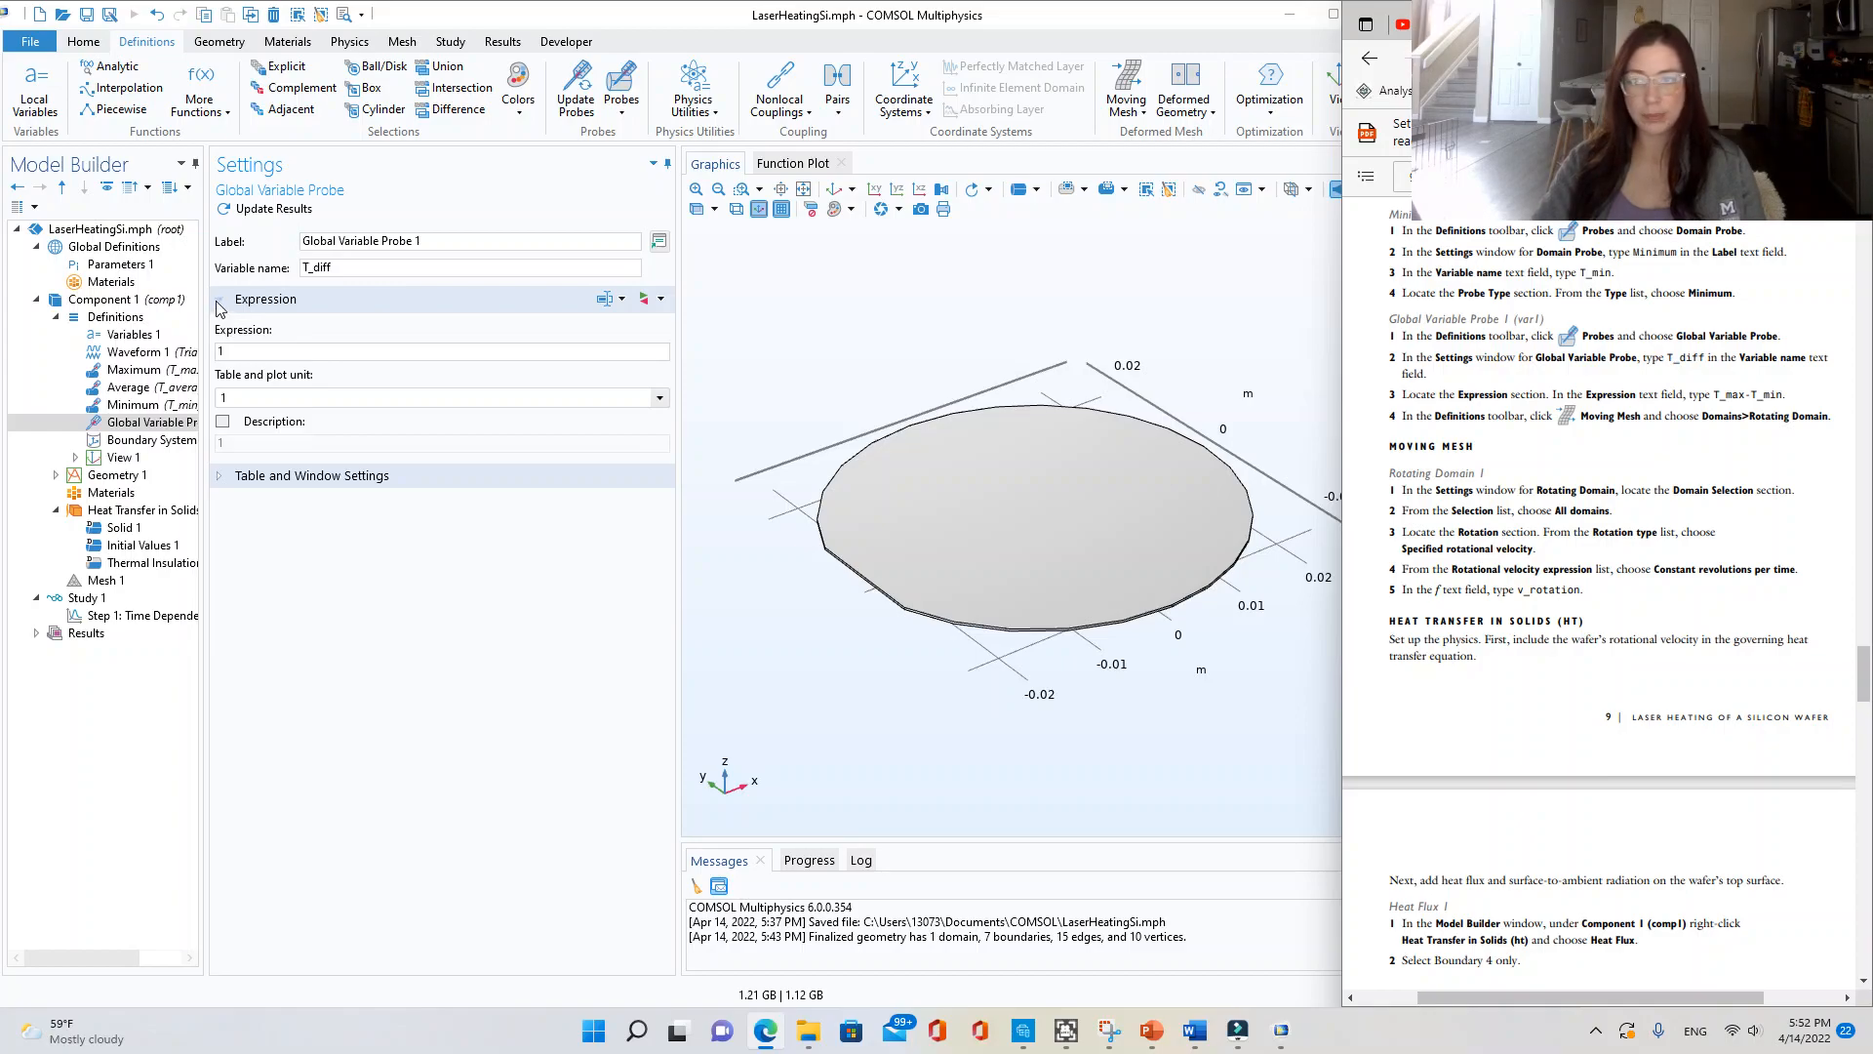
pyautogui.click(329, 347)
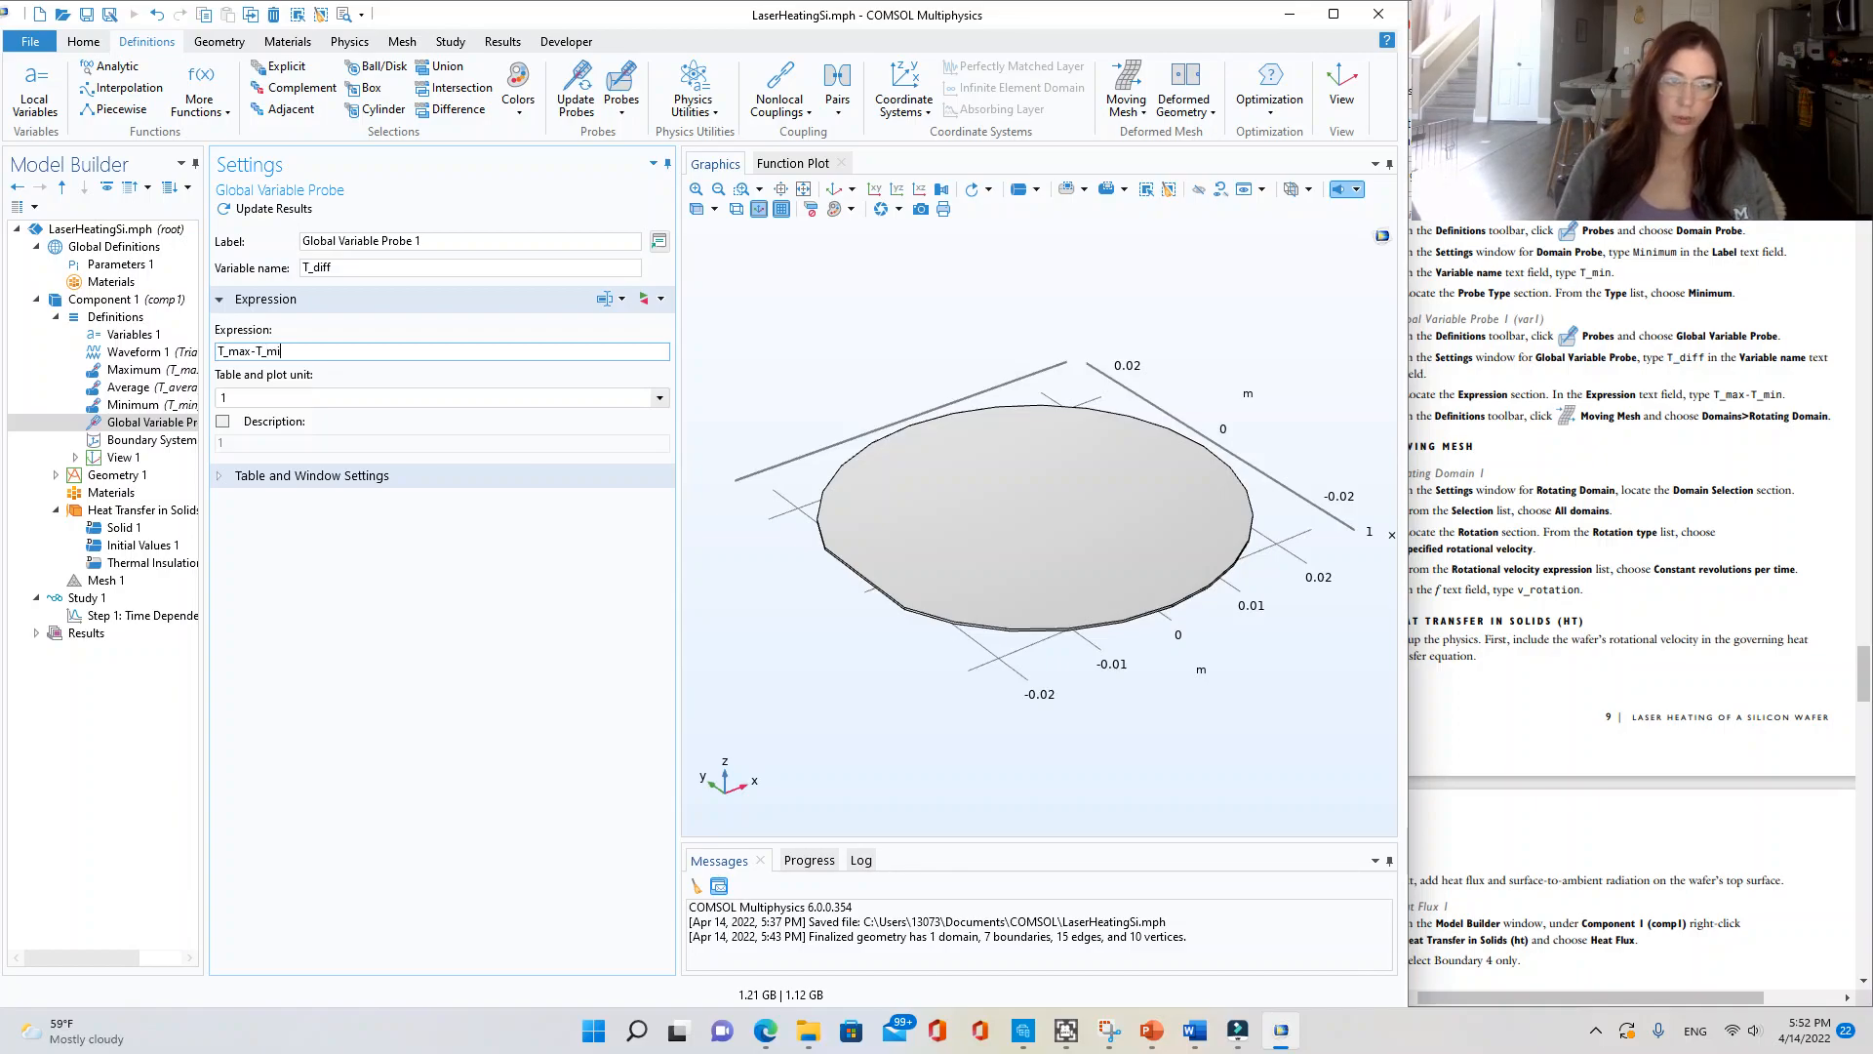
pyautogui.press('Return')
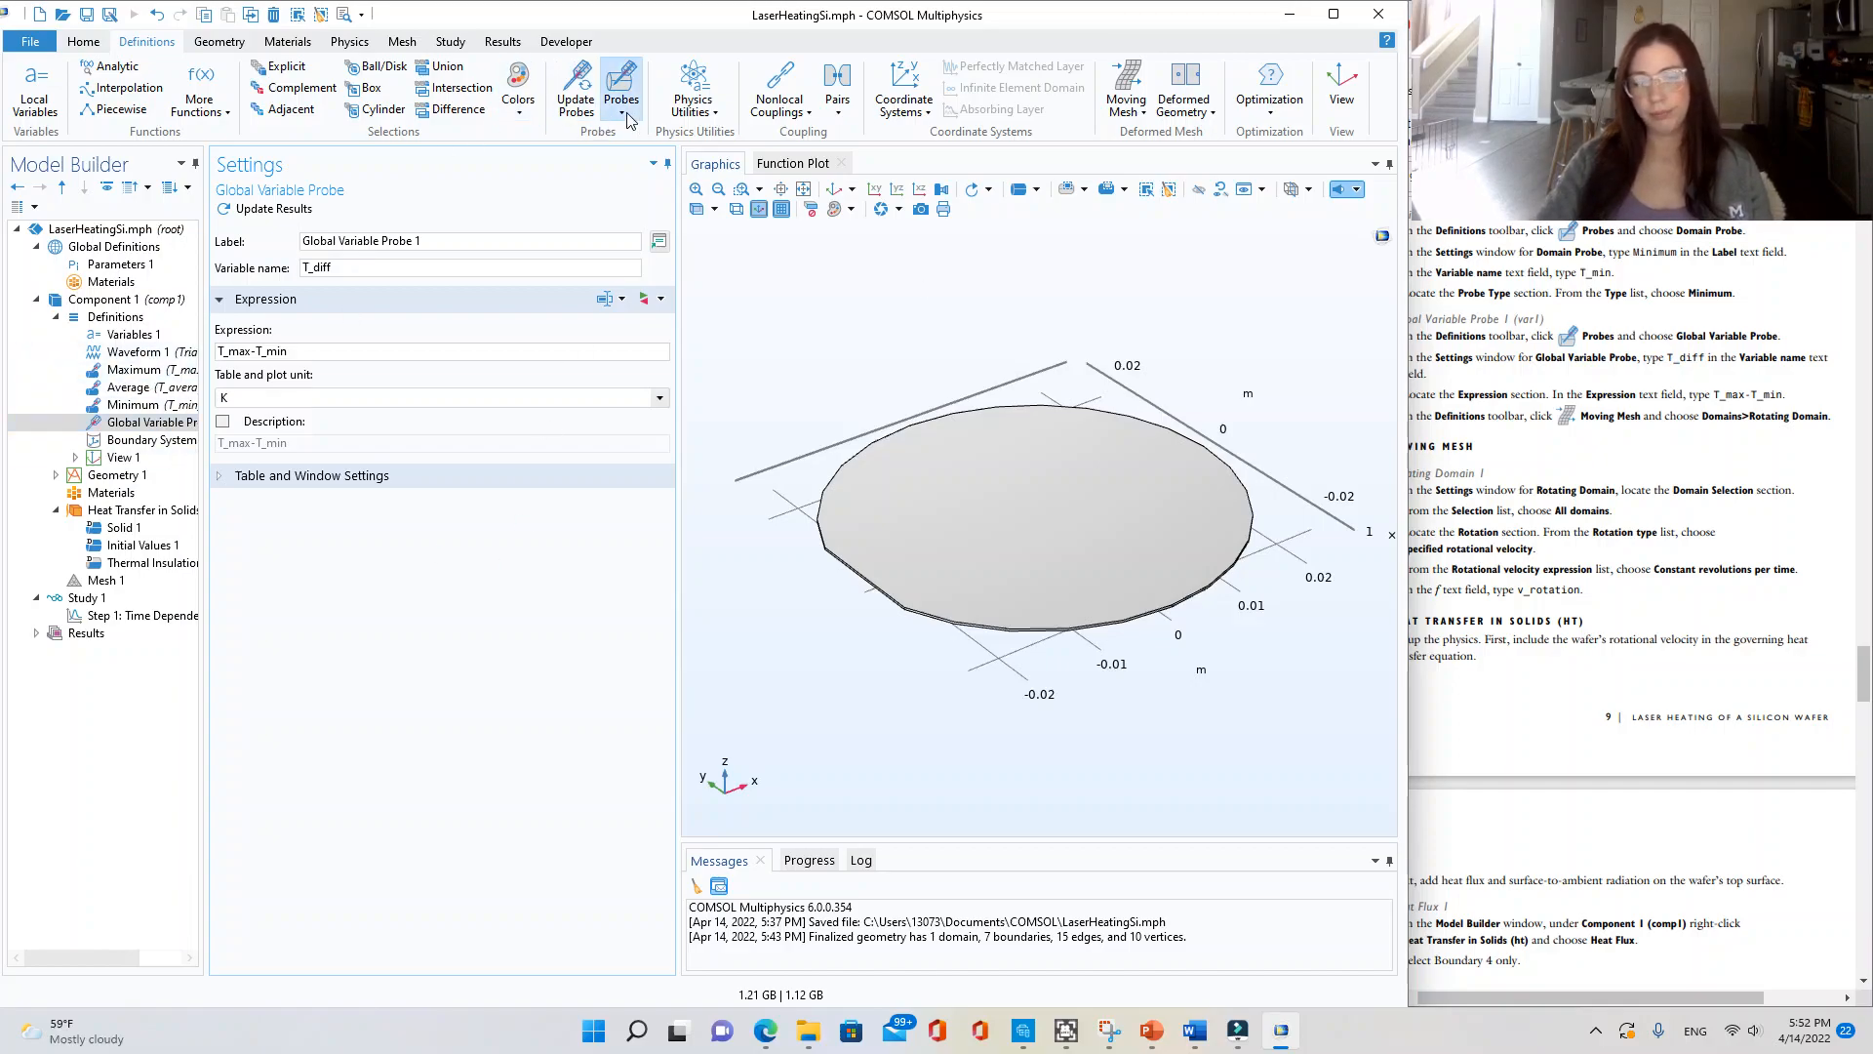
pyautogui.click(1738, 447)
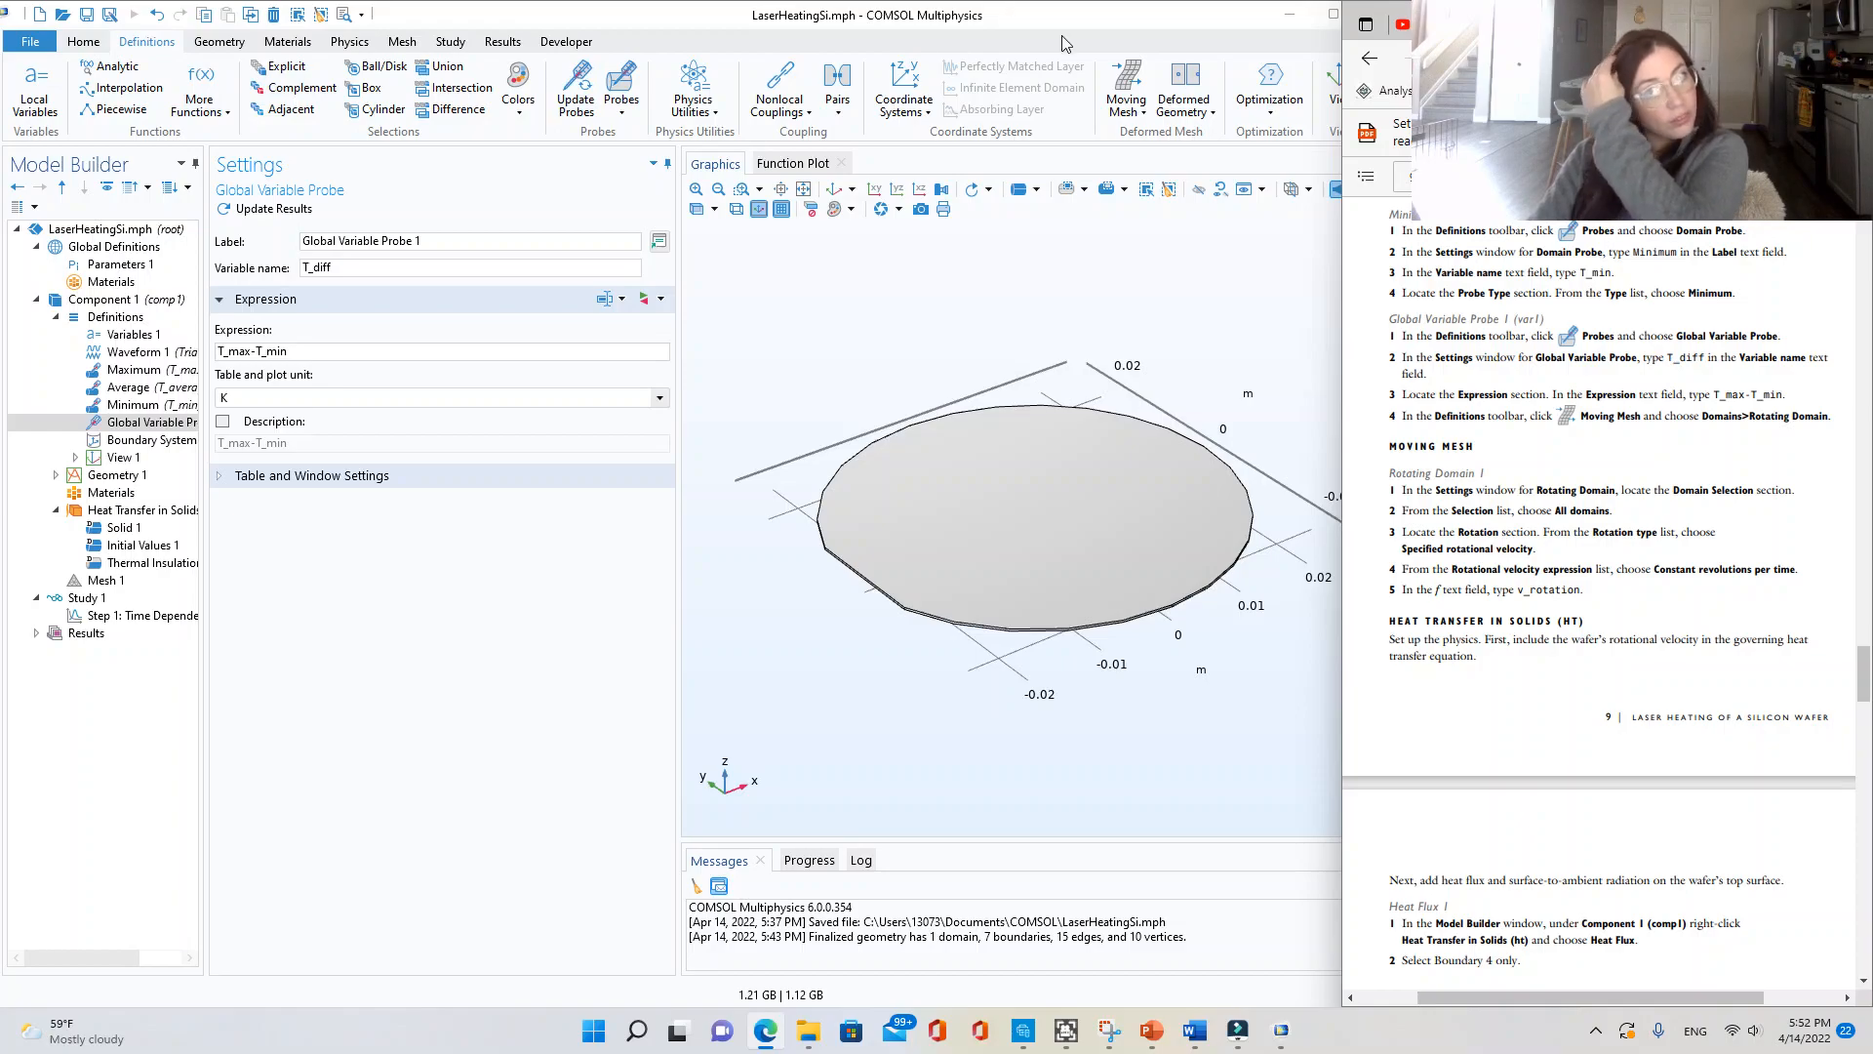
pyautogui.click(1134, 89)
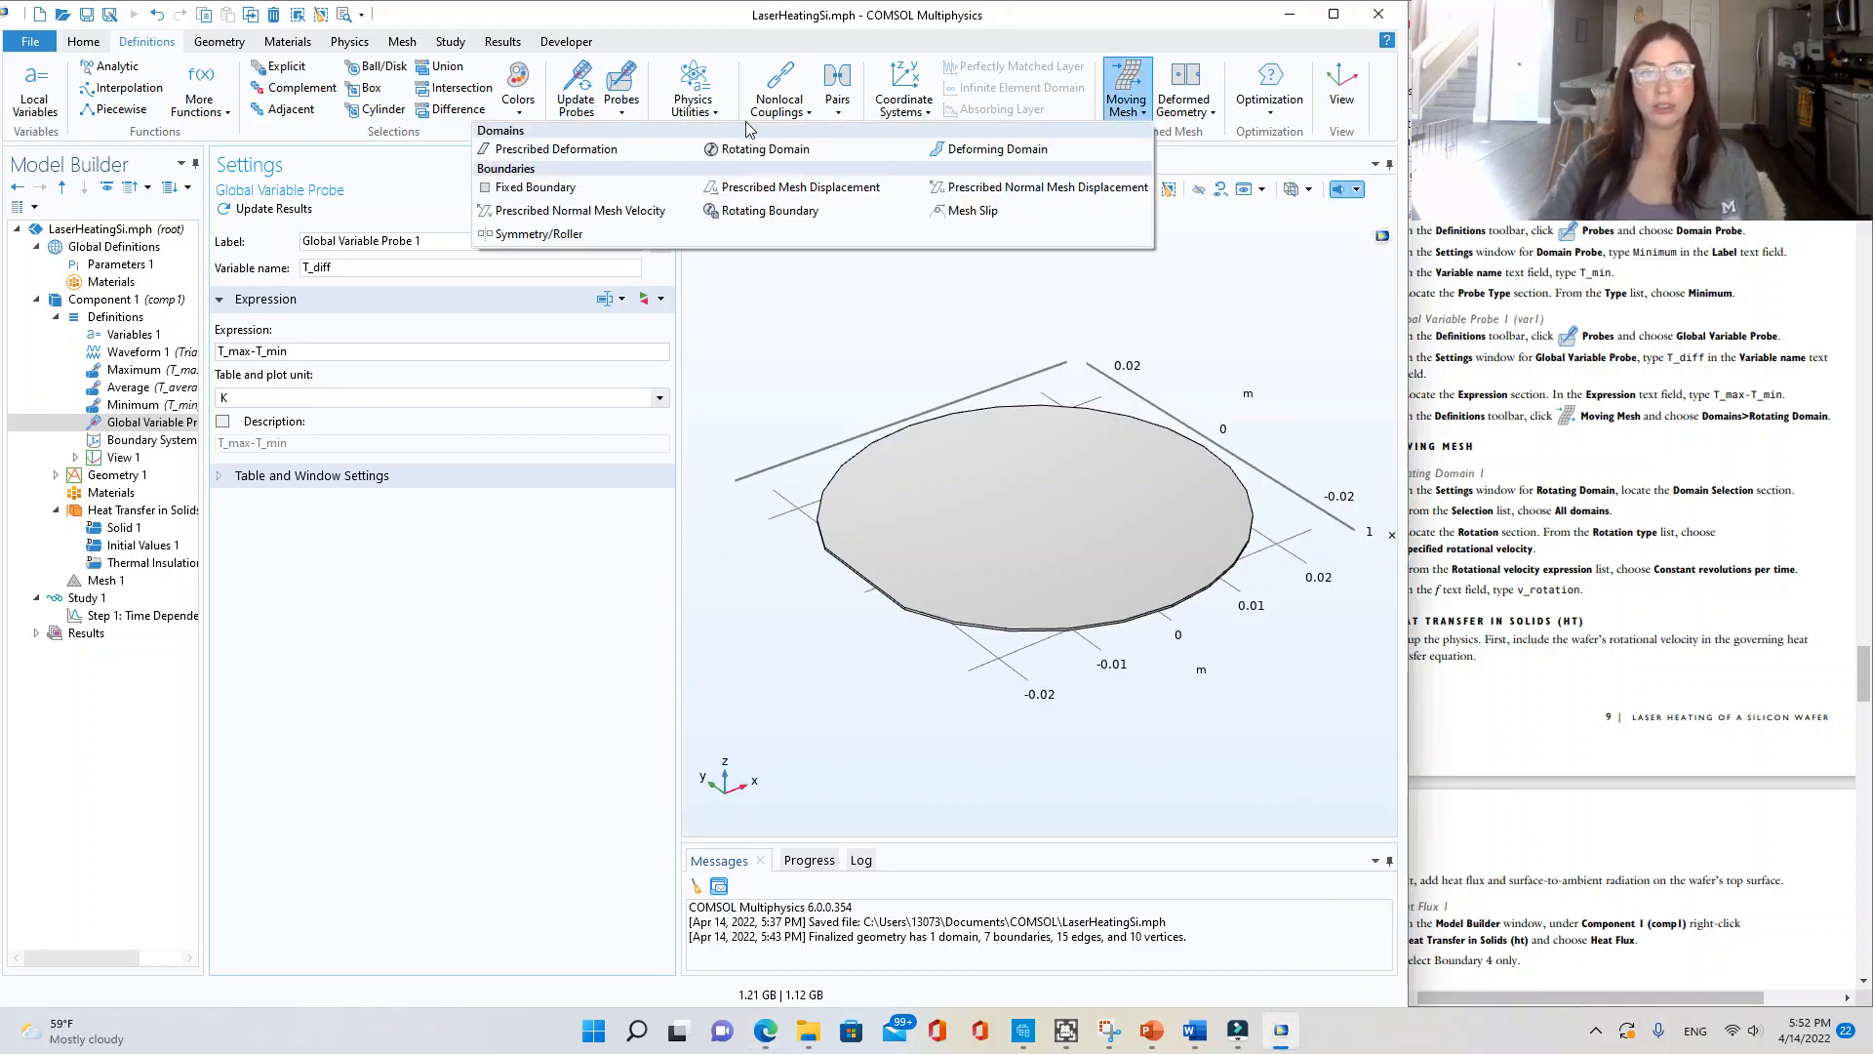
# - Add Rotating Domain 1 to the moving mesh and apply it to all domains
pyautogui.click(764, 148)
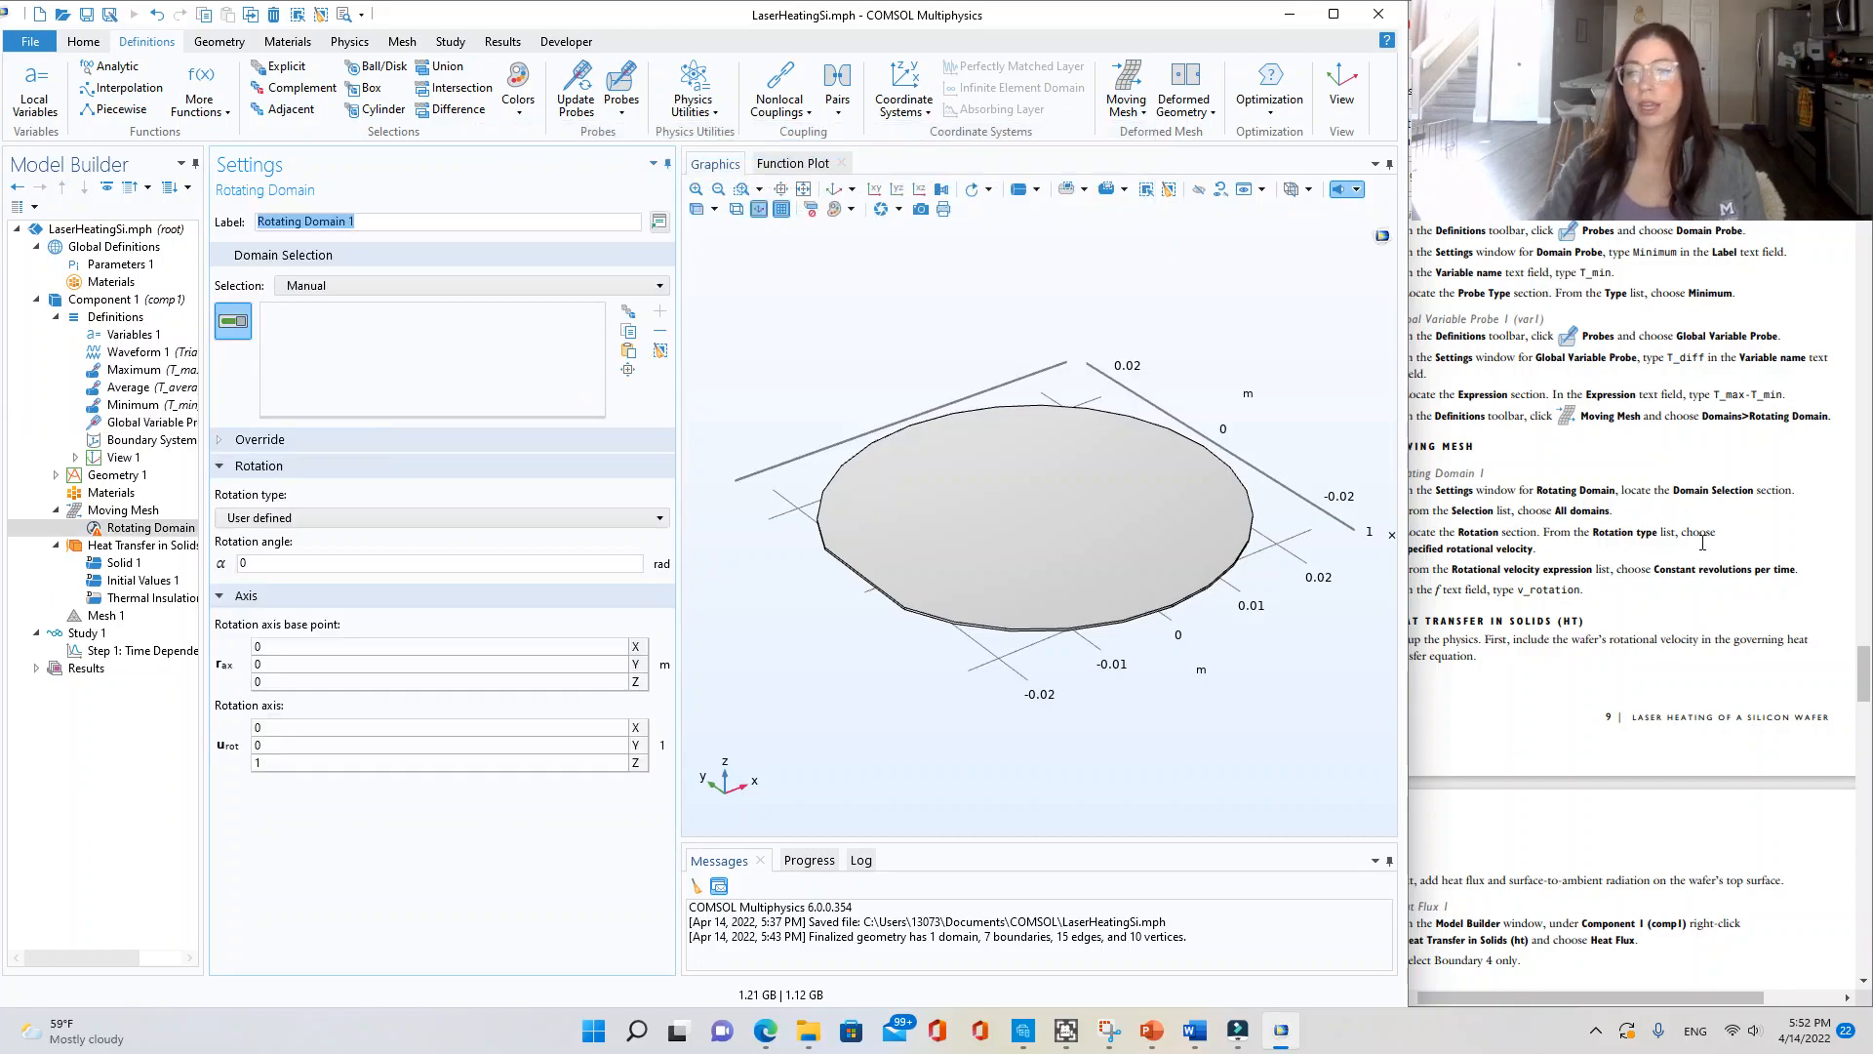
pyautogui.scroll(-4, 1702, 559)
pyautogui.click(1637, 366)
pyautogui.scroll(3, 1637, 366)
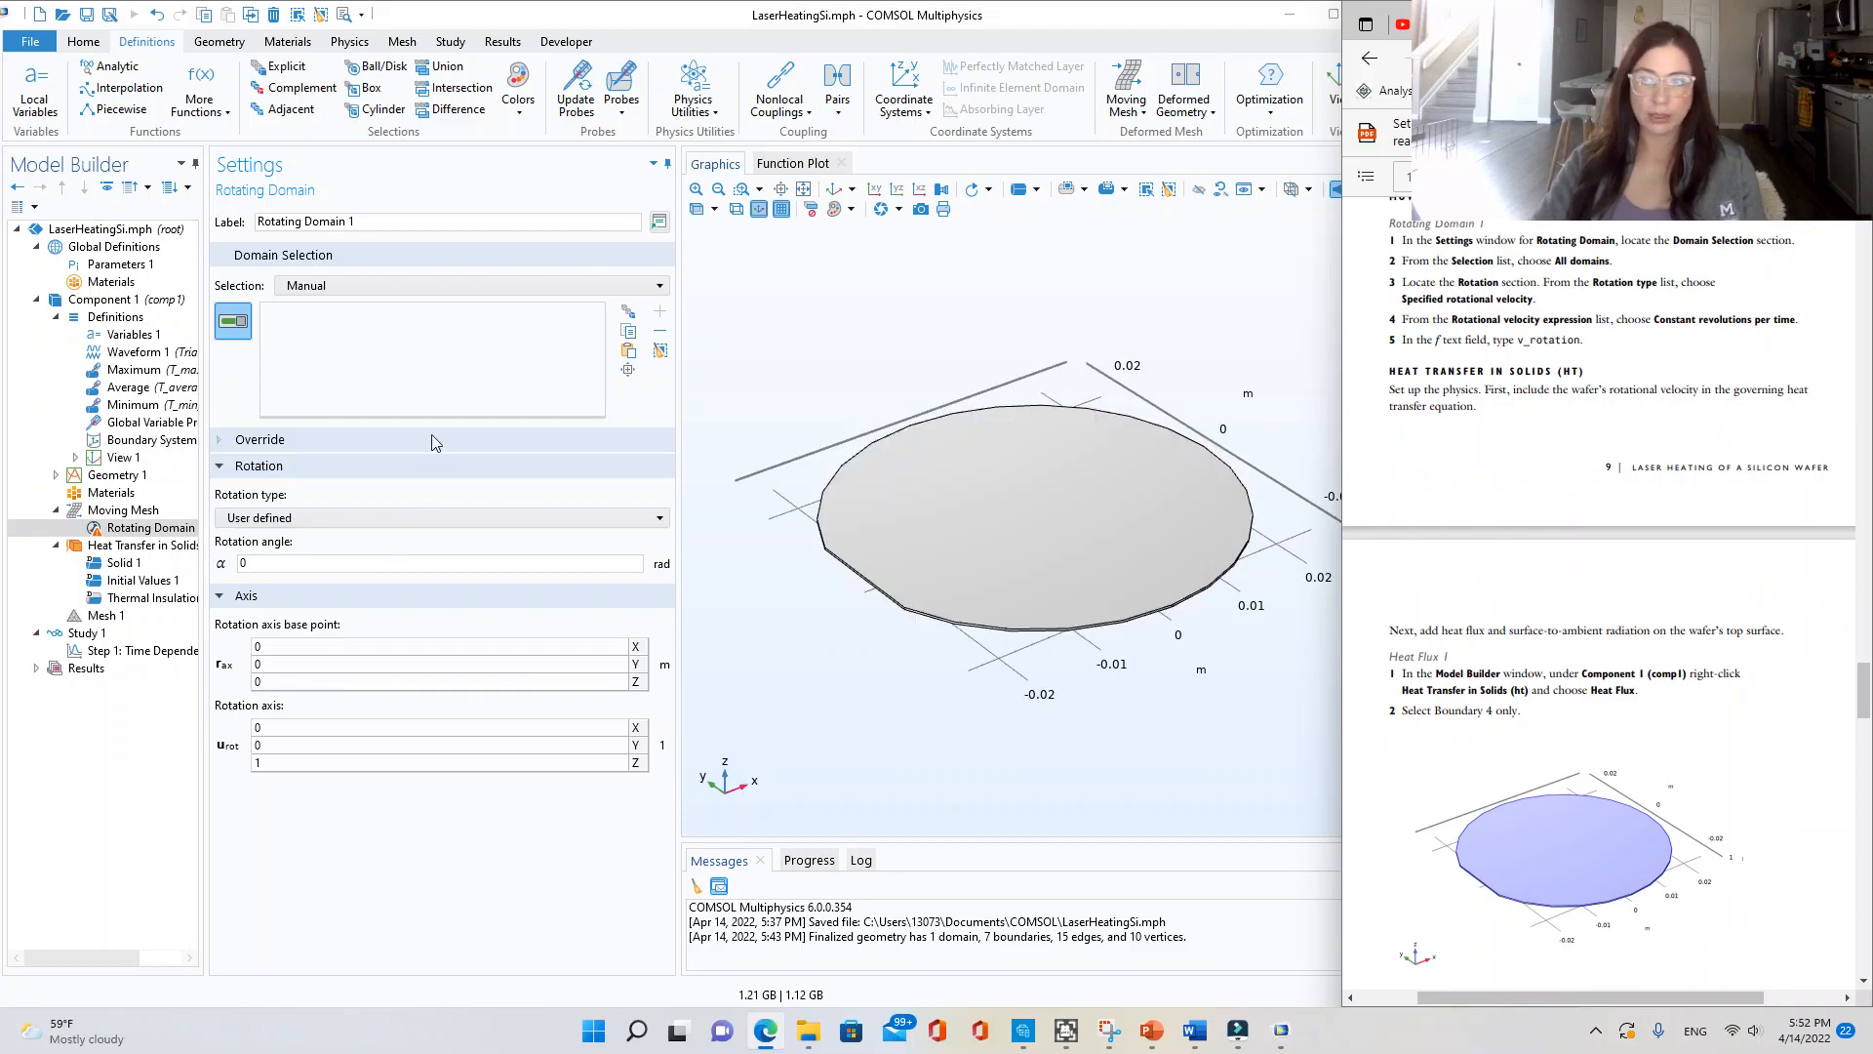
pyautogui.click(324, 278)
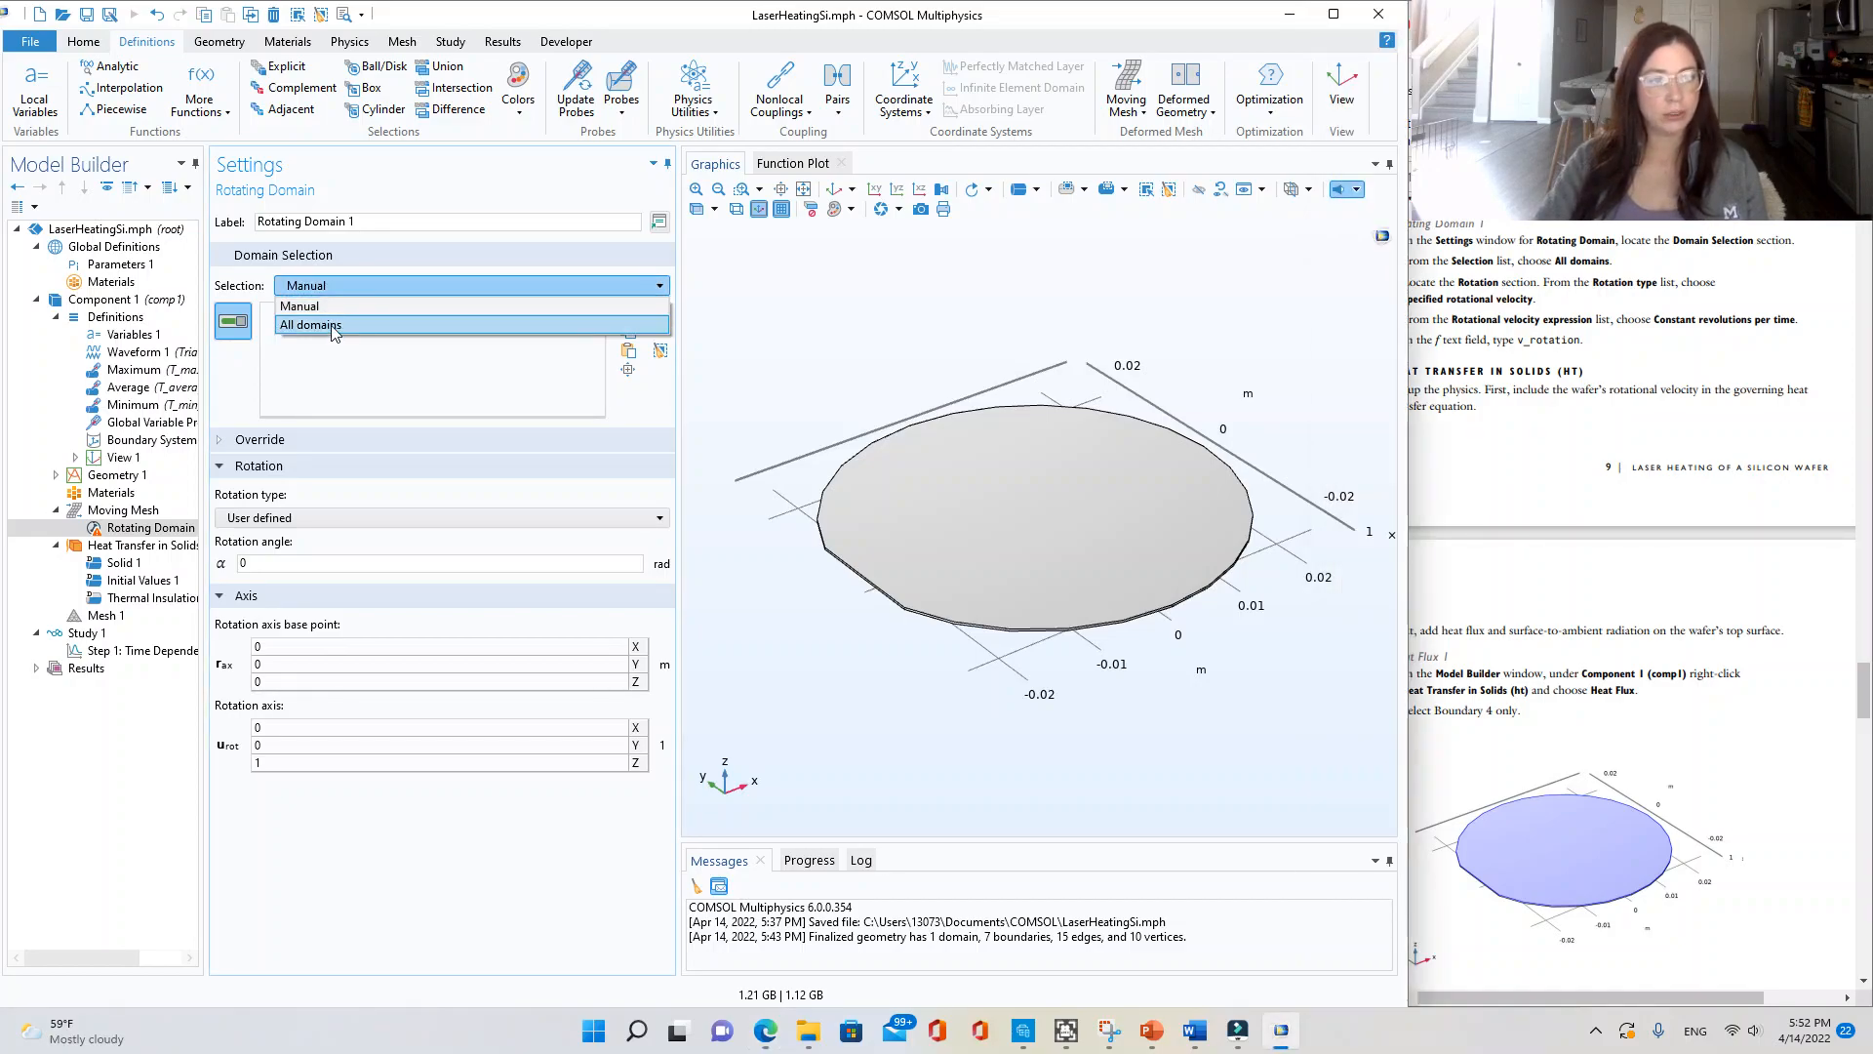
pyautogui.click(332, 324)
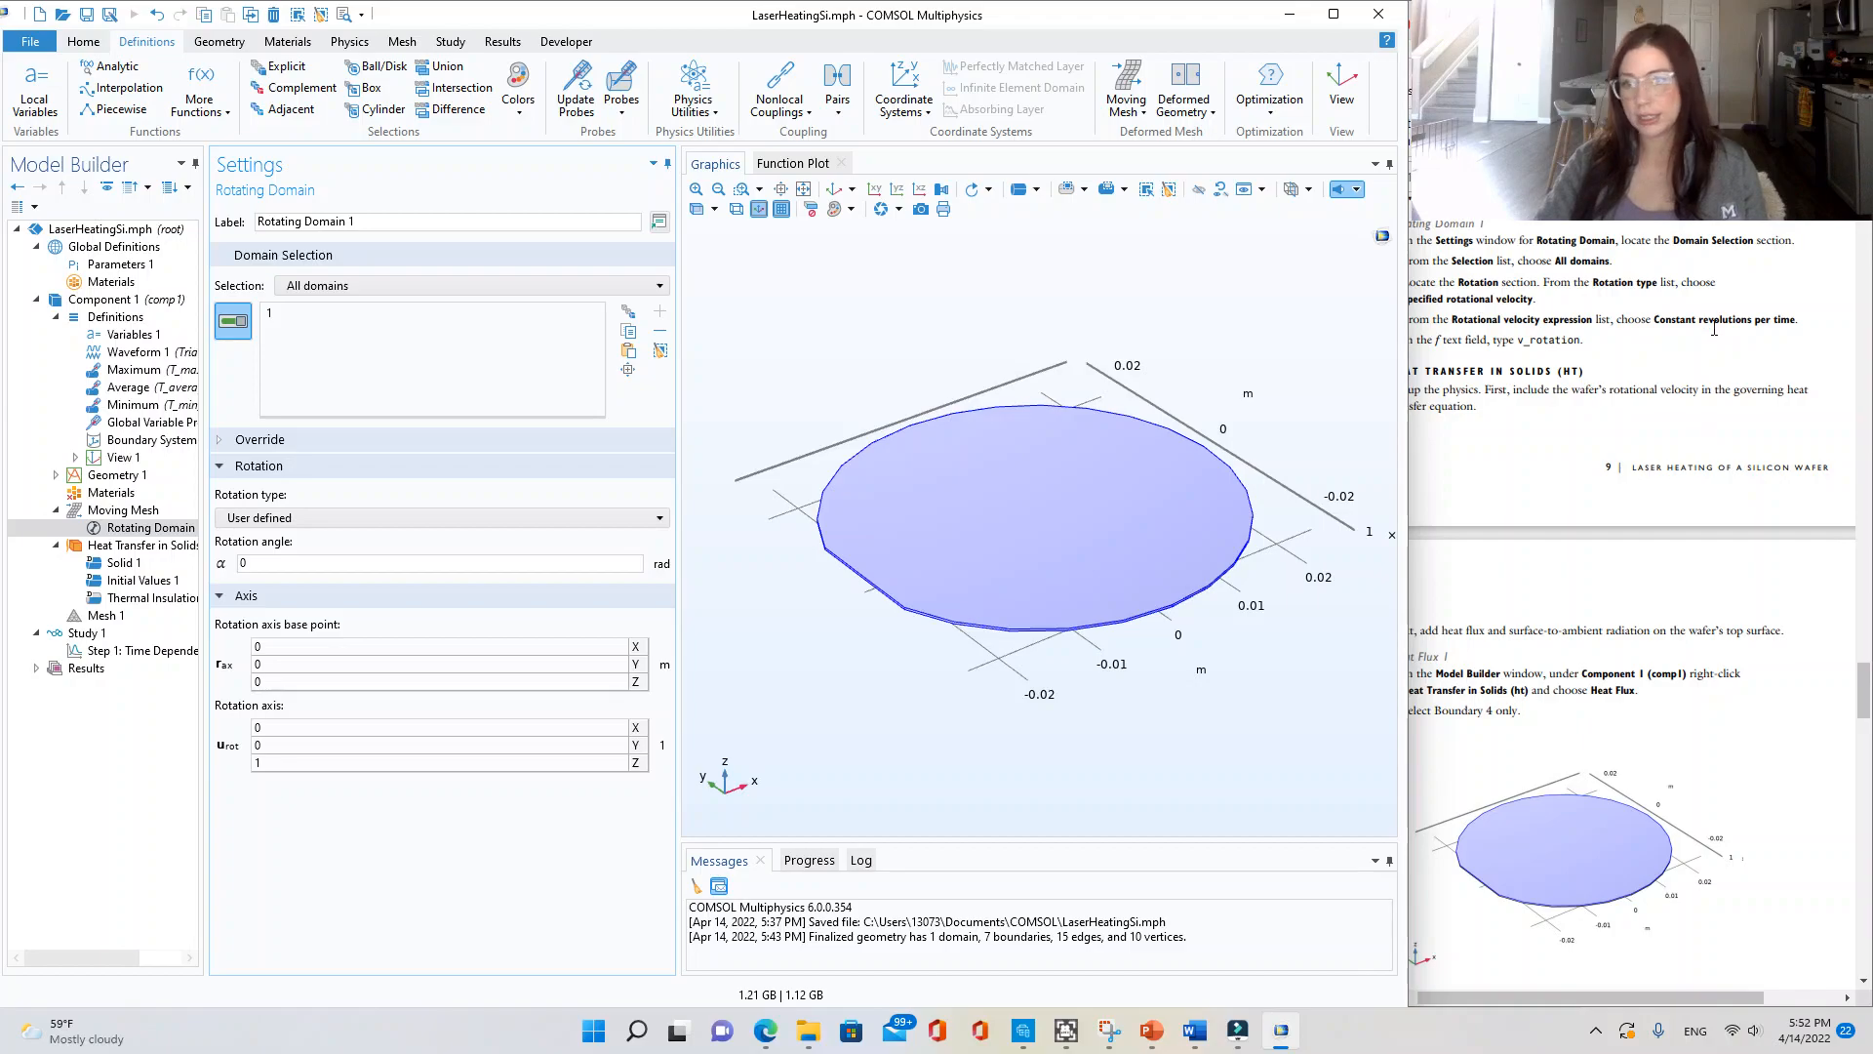
pyautogui.click(1730, 372)
pyautogui.scroll(-1, 1529, 332)
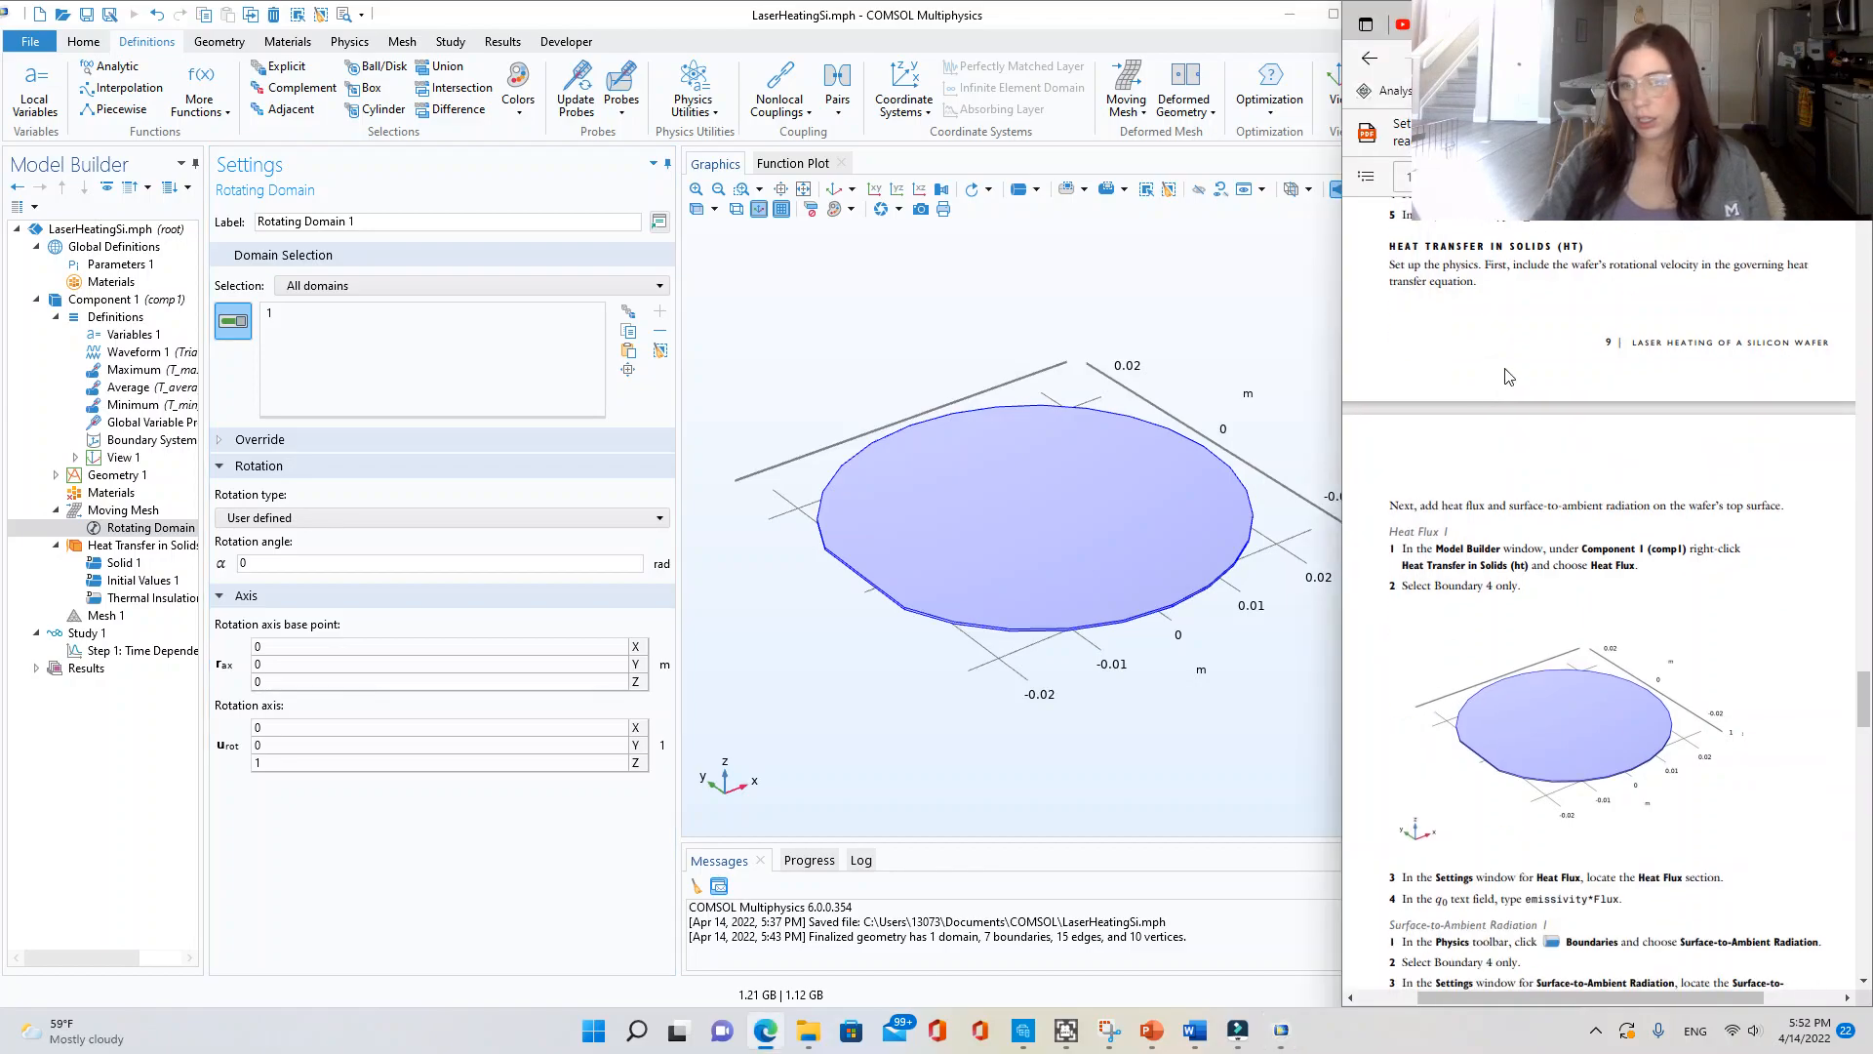
pyautogui.scroll(1, 1530, 332)
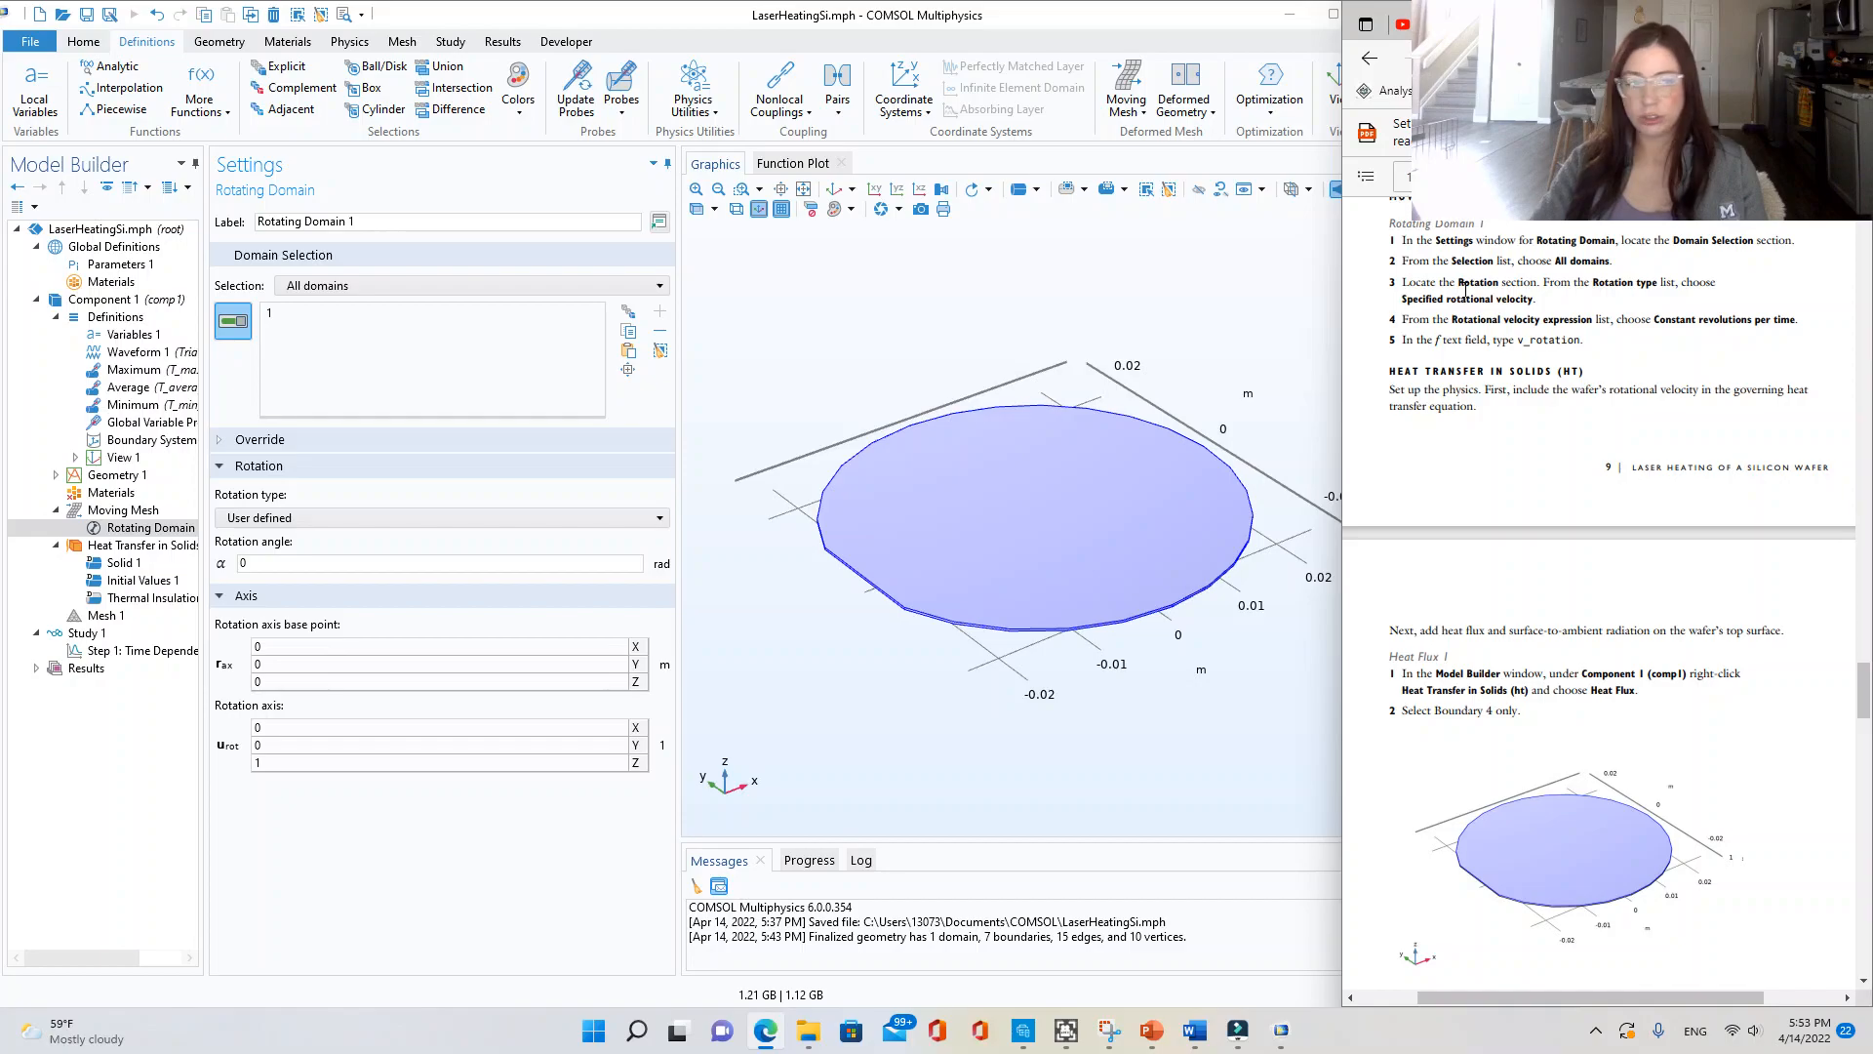
pyautogui.doubleClick(281, 563)
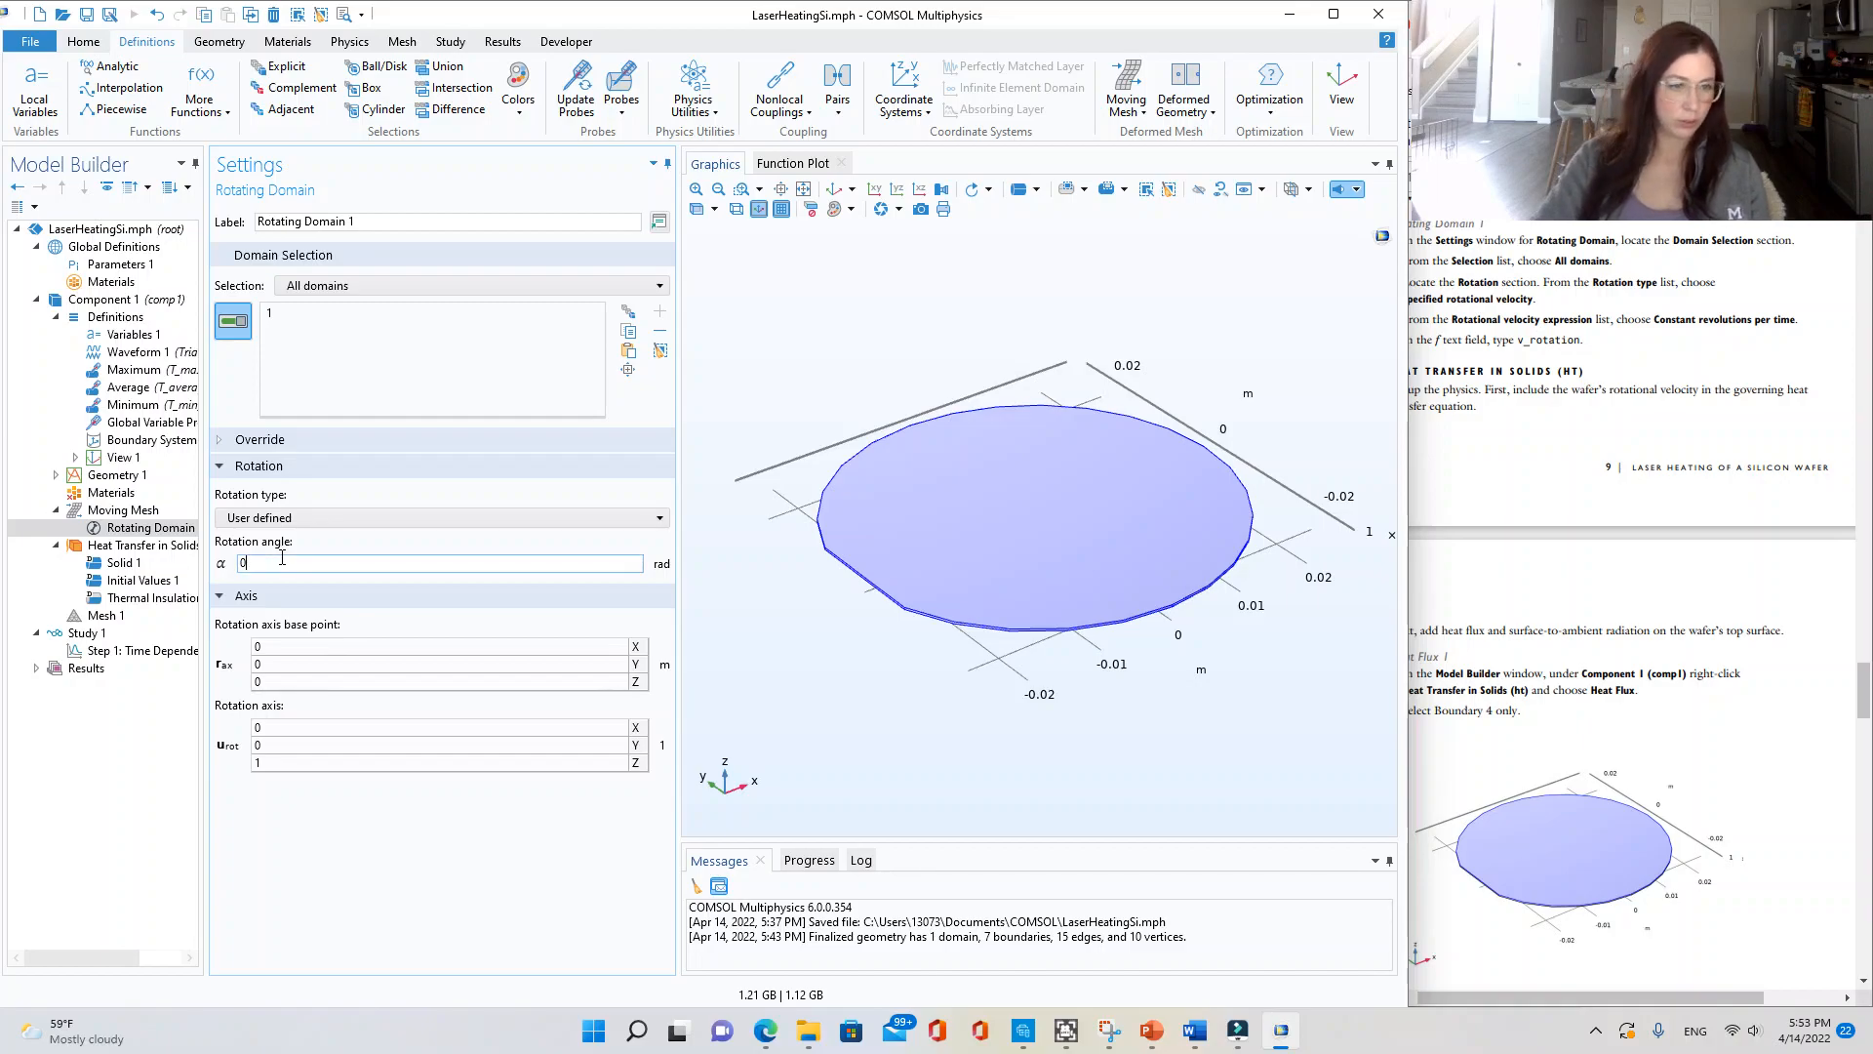
pyautogui.click(279, 518)
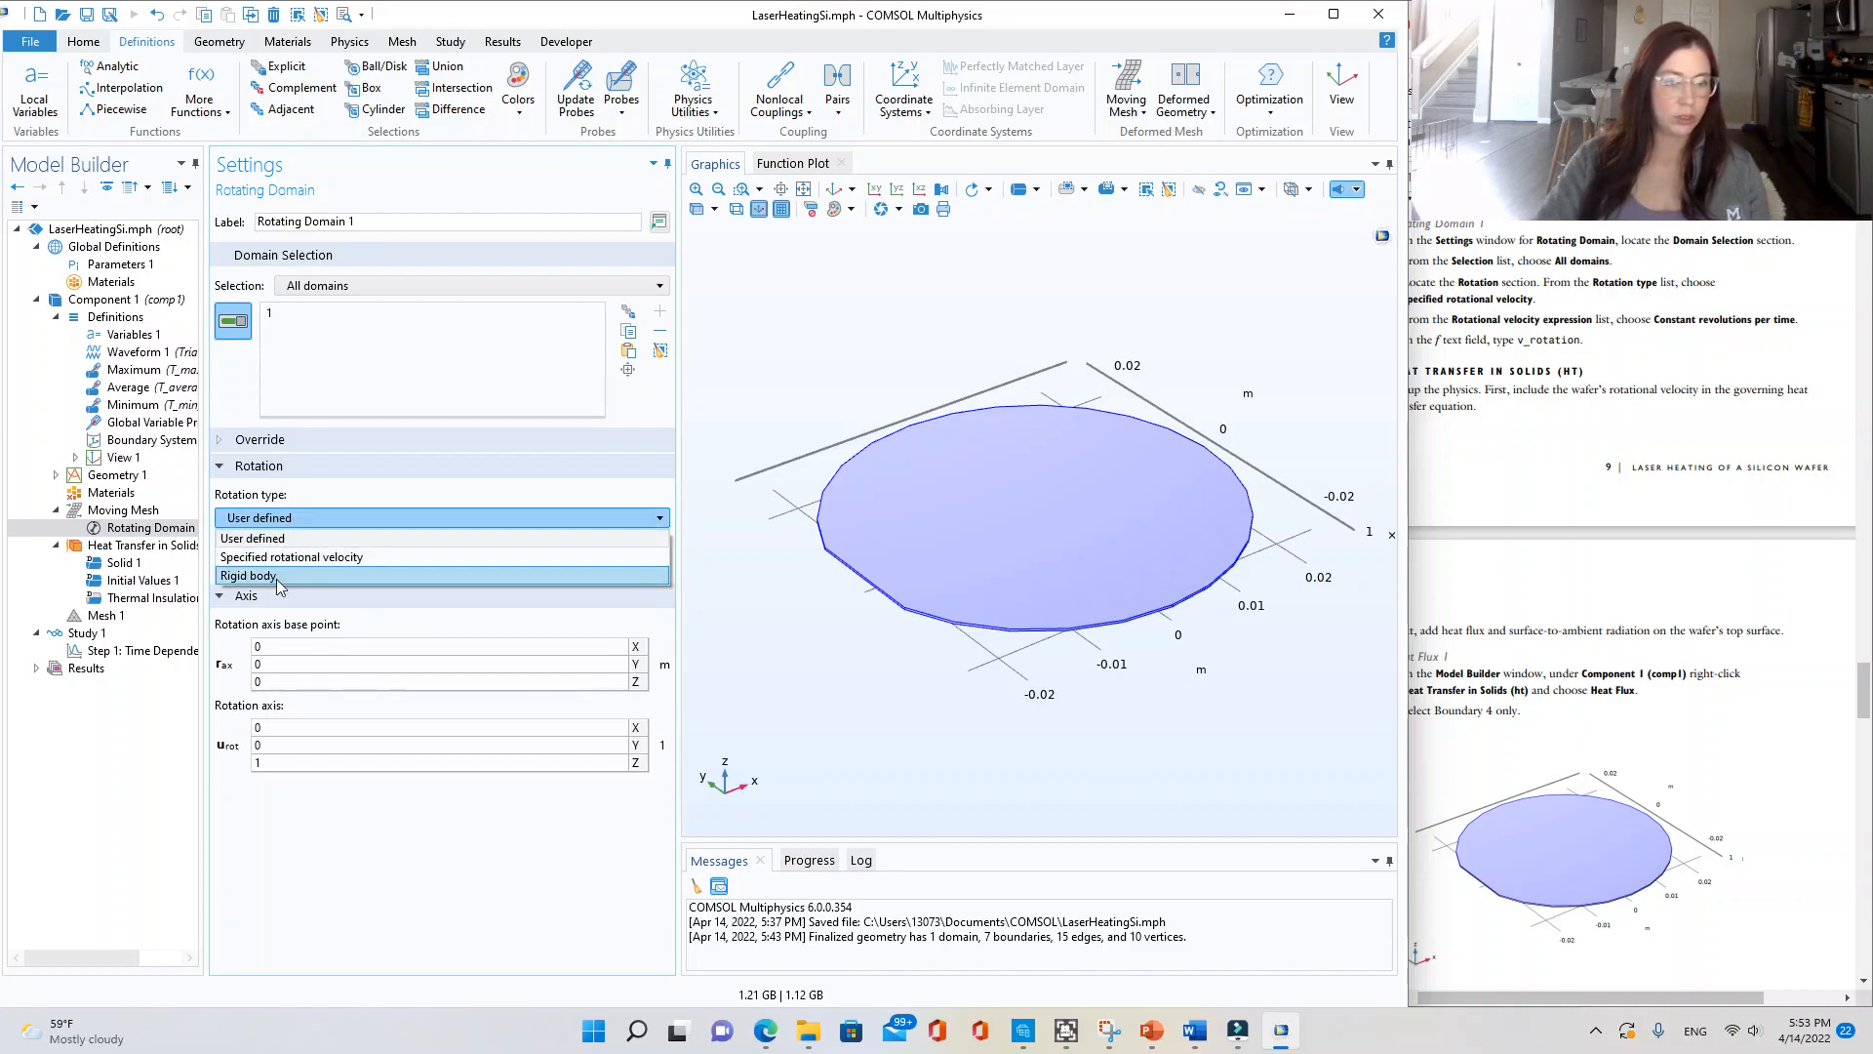
# - Give Rotating Domain 1 a specified rotational velocity of constant revolutions per time, f = v_rotation
pyautogui.click(271, 558)
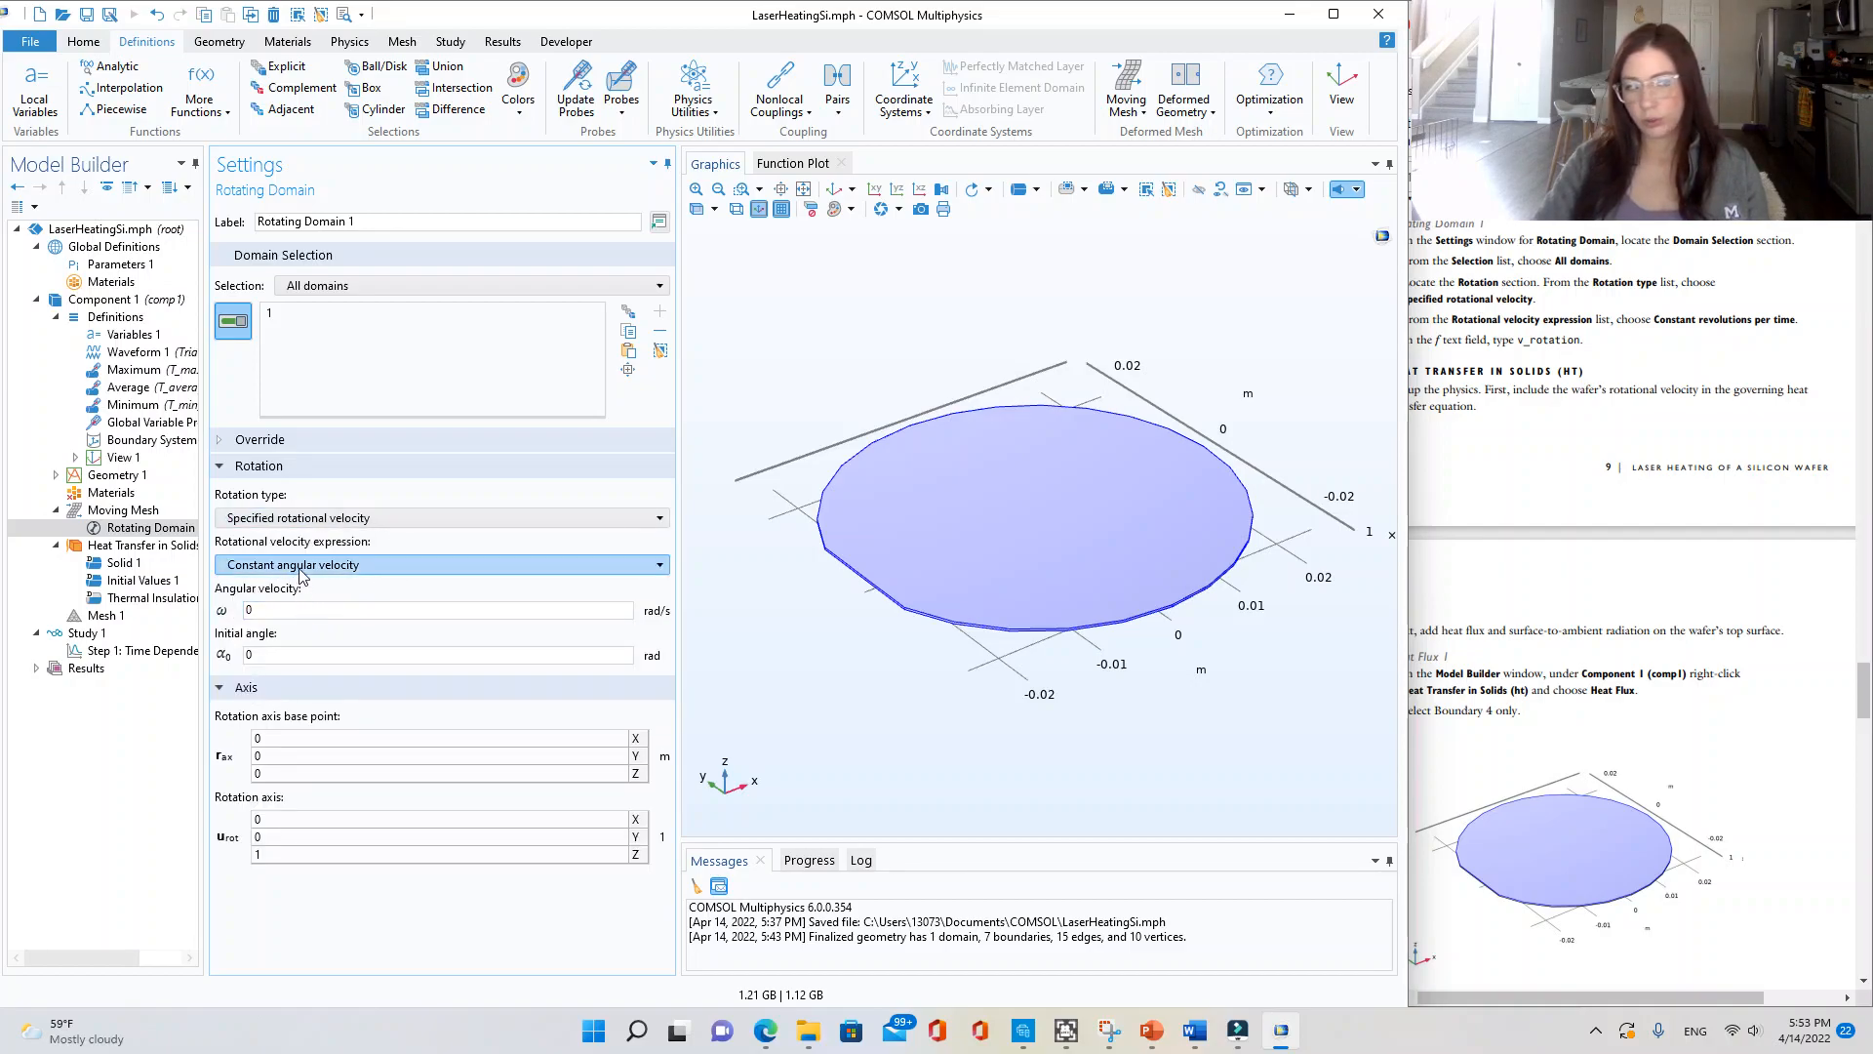
pyautogui.click(1420, 339)
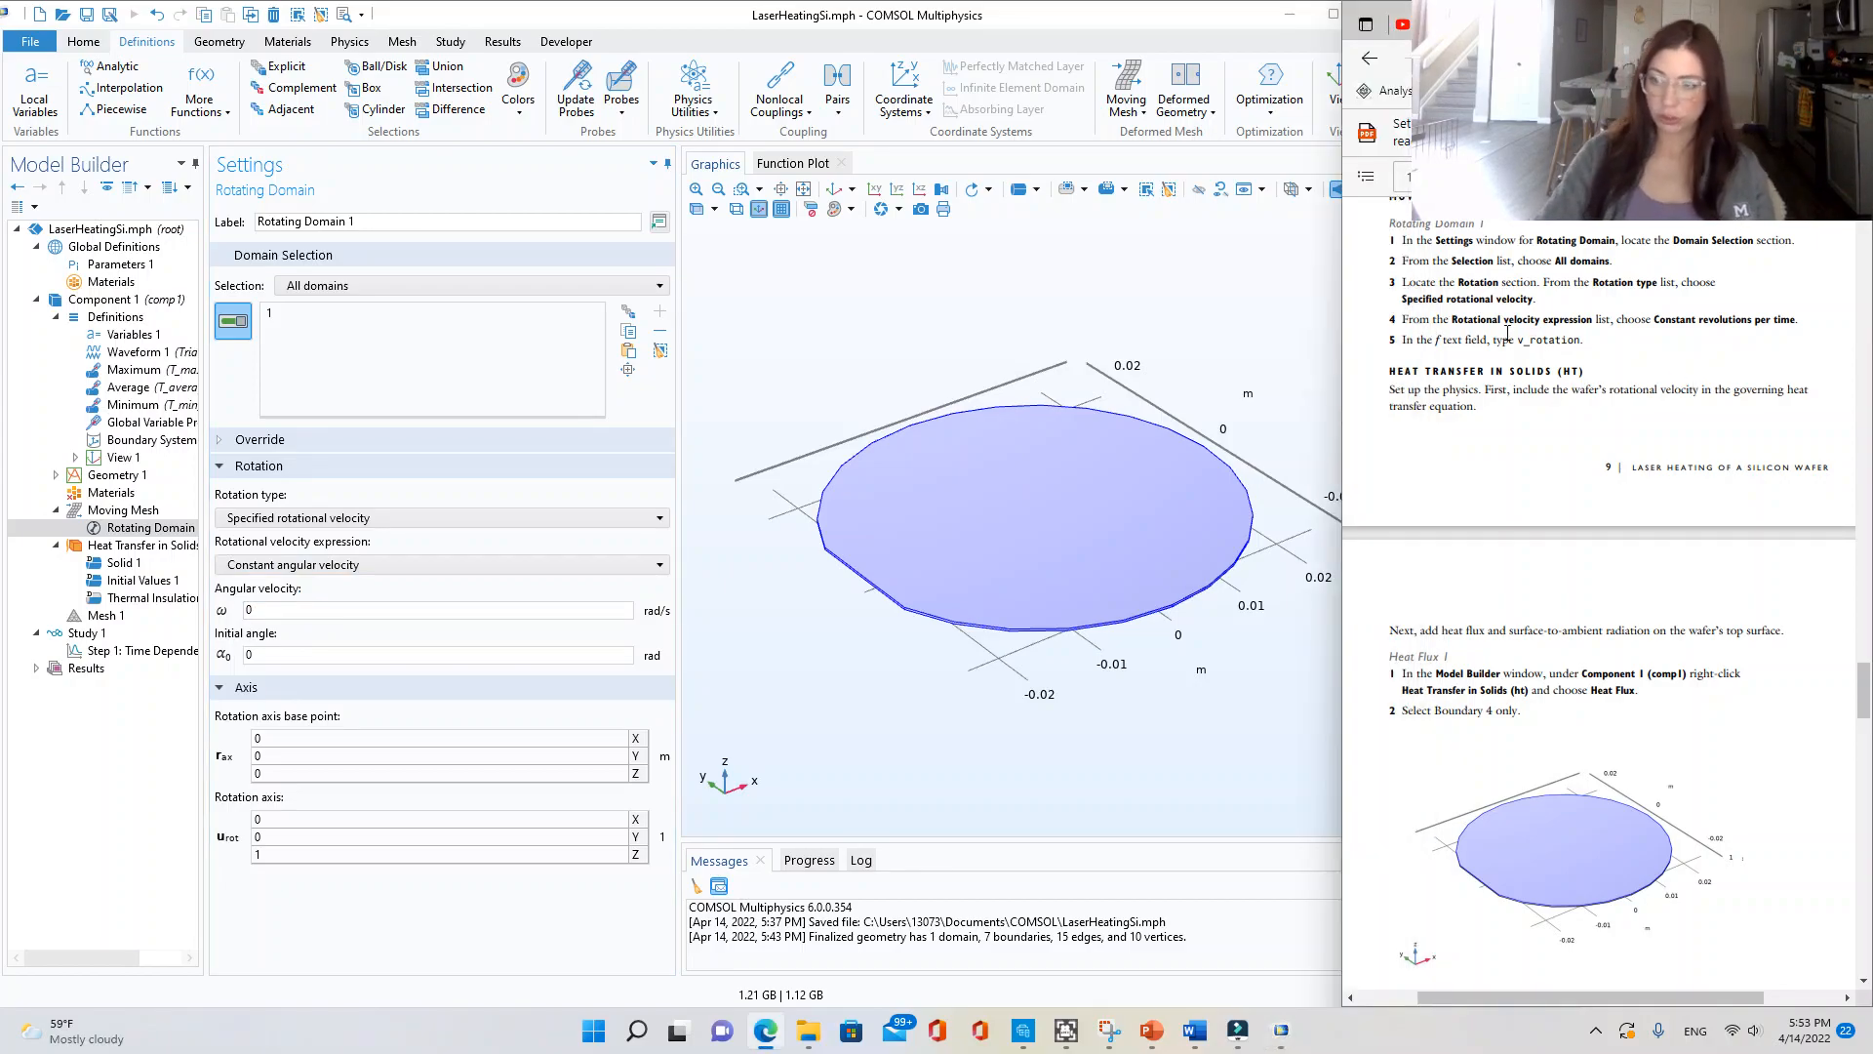
pyautogui.click(338, 567)
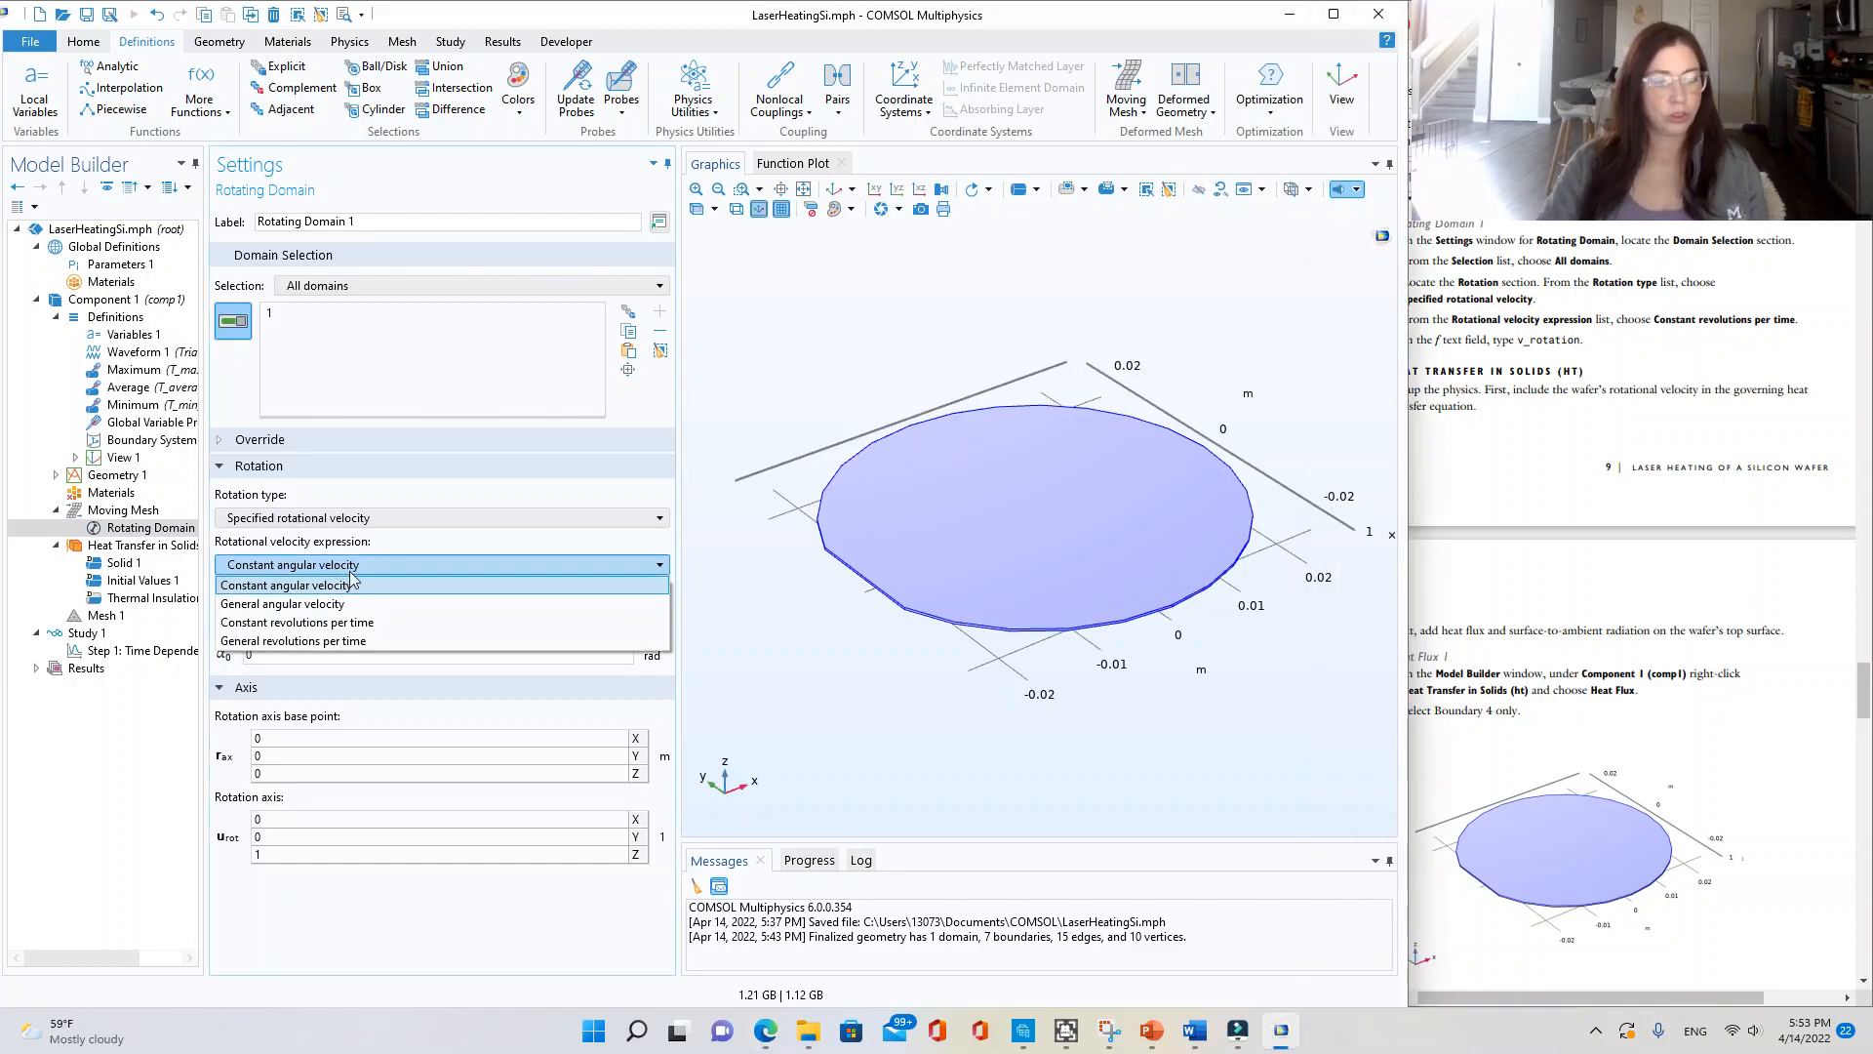
pyautogui.click(365, 624)
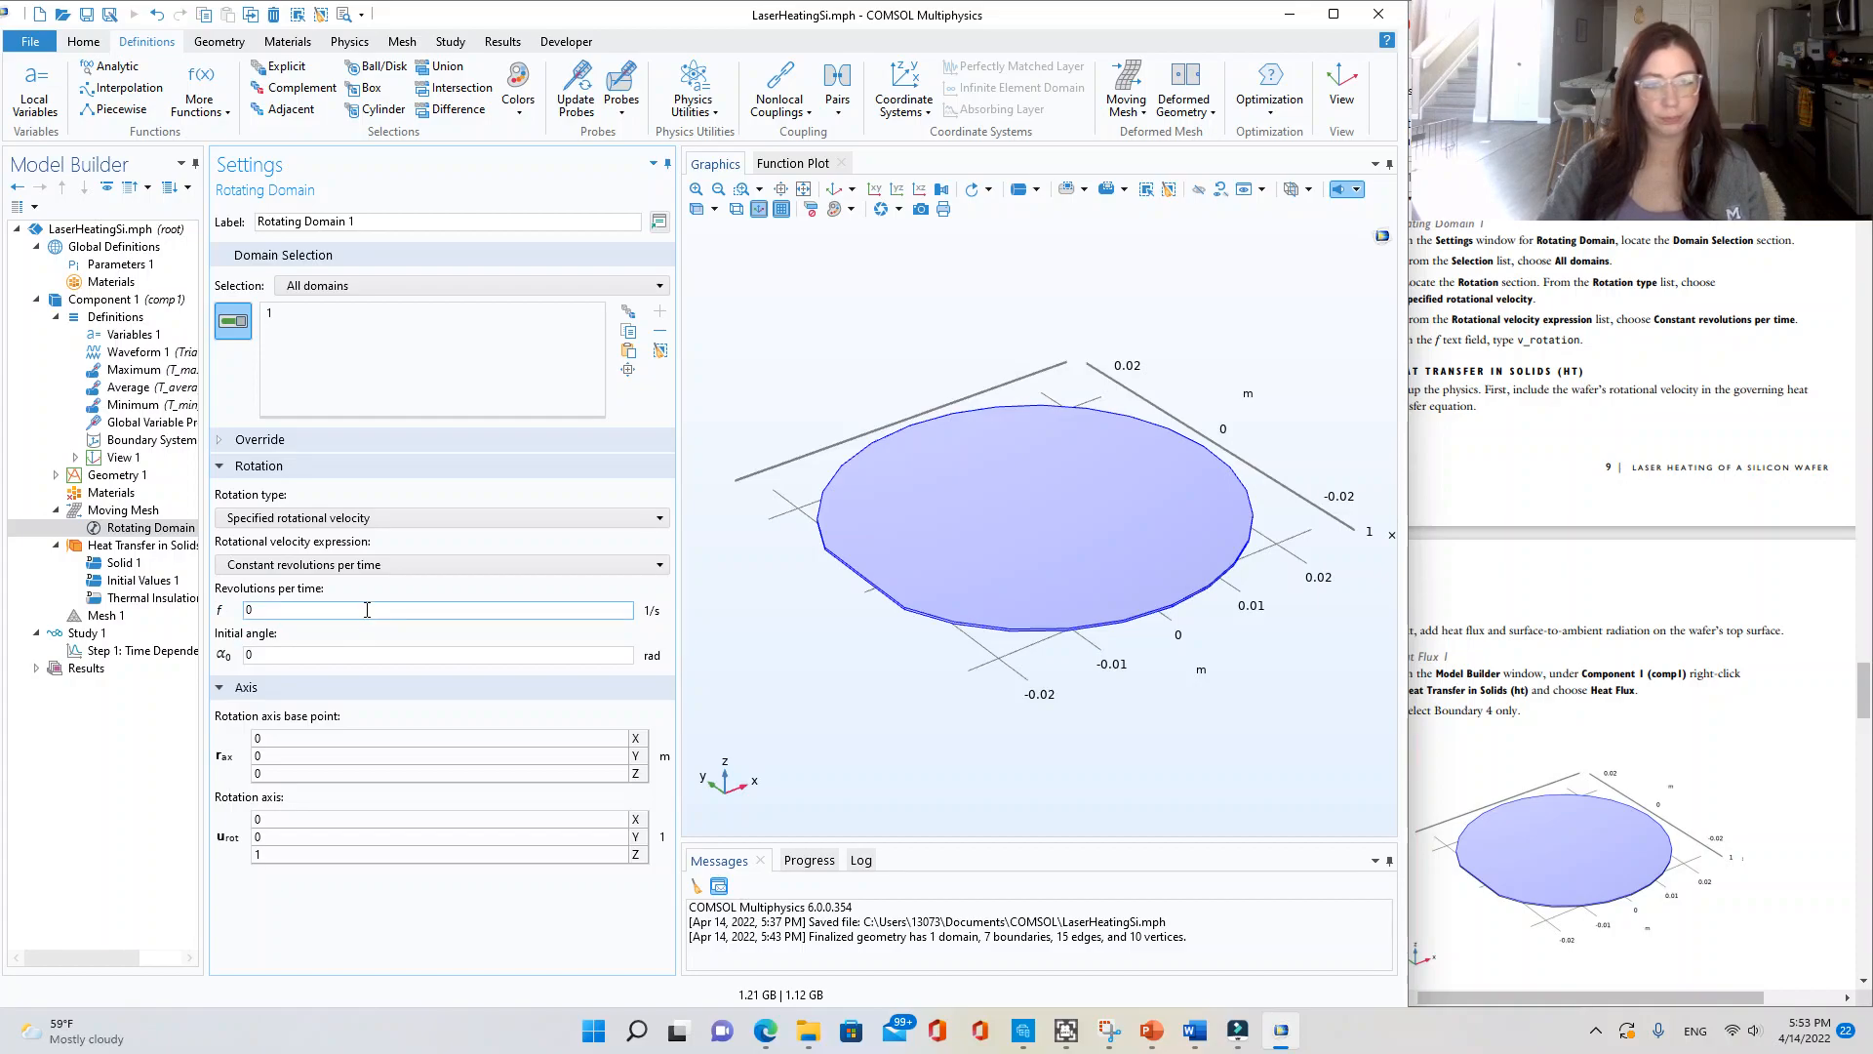
pyautogui.click(1617, 381)
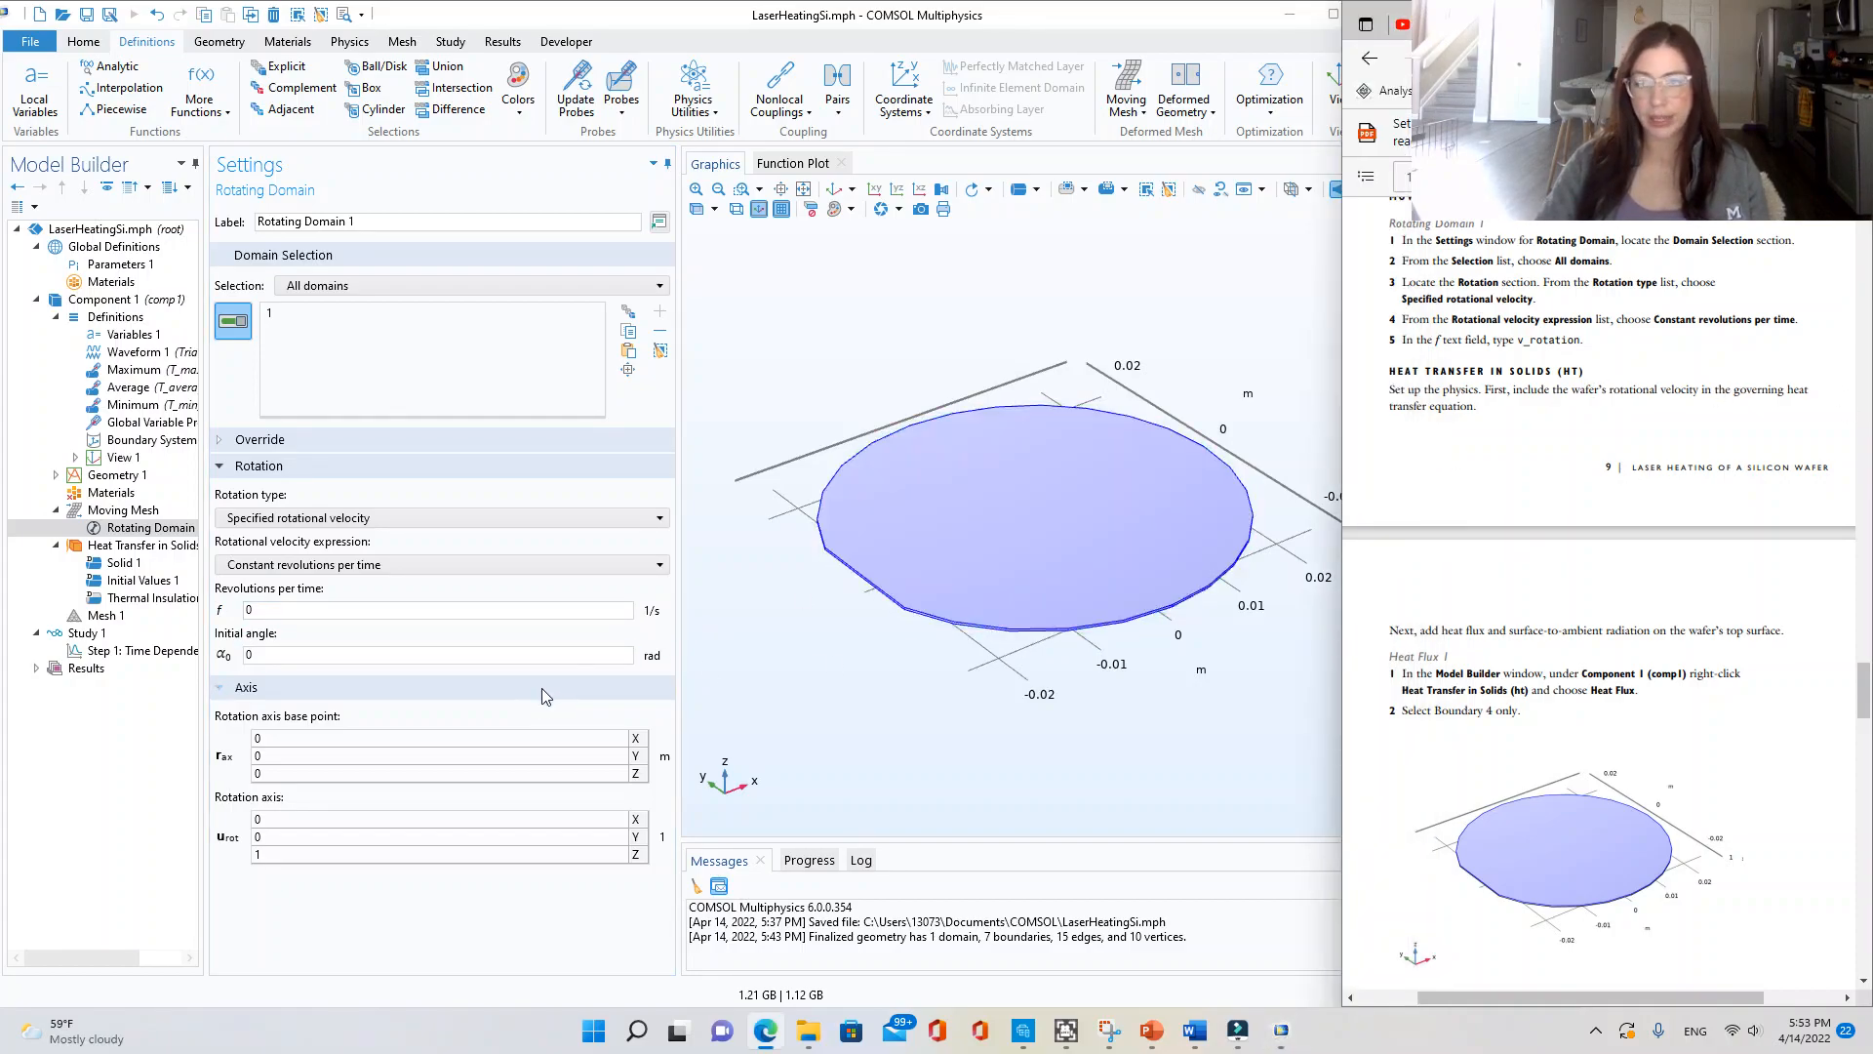
pyautogui.click(314, 613)
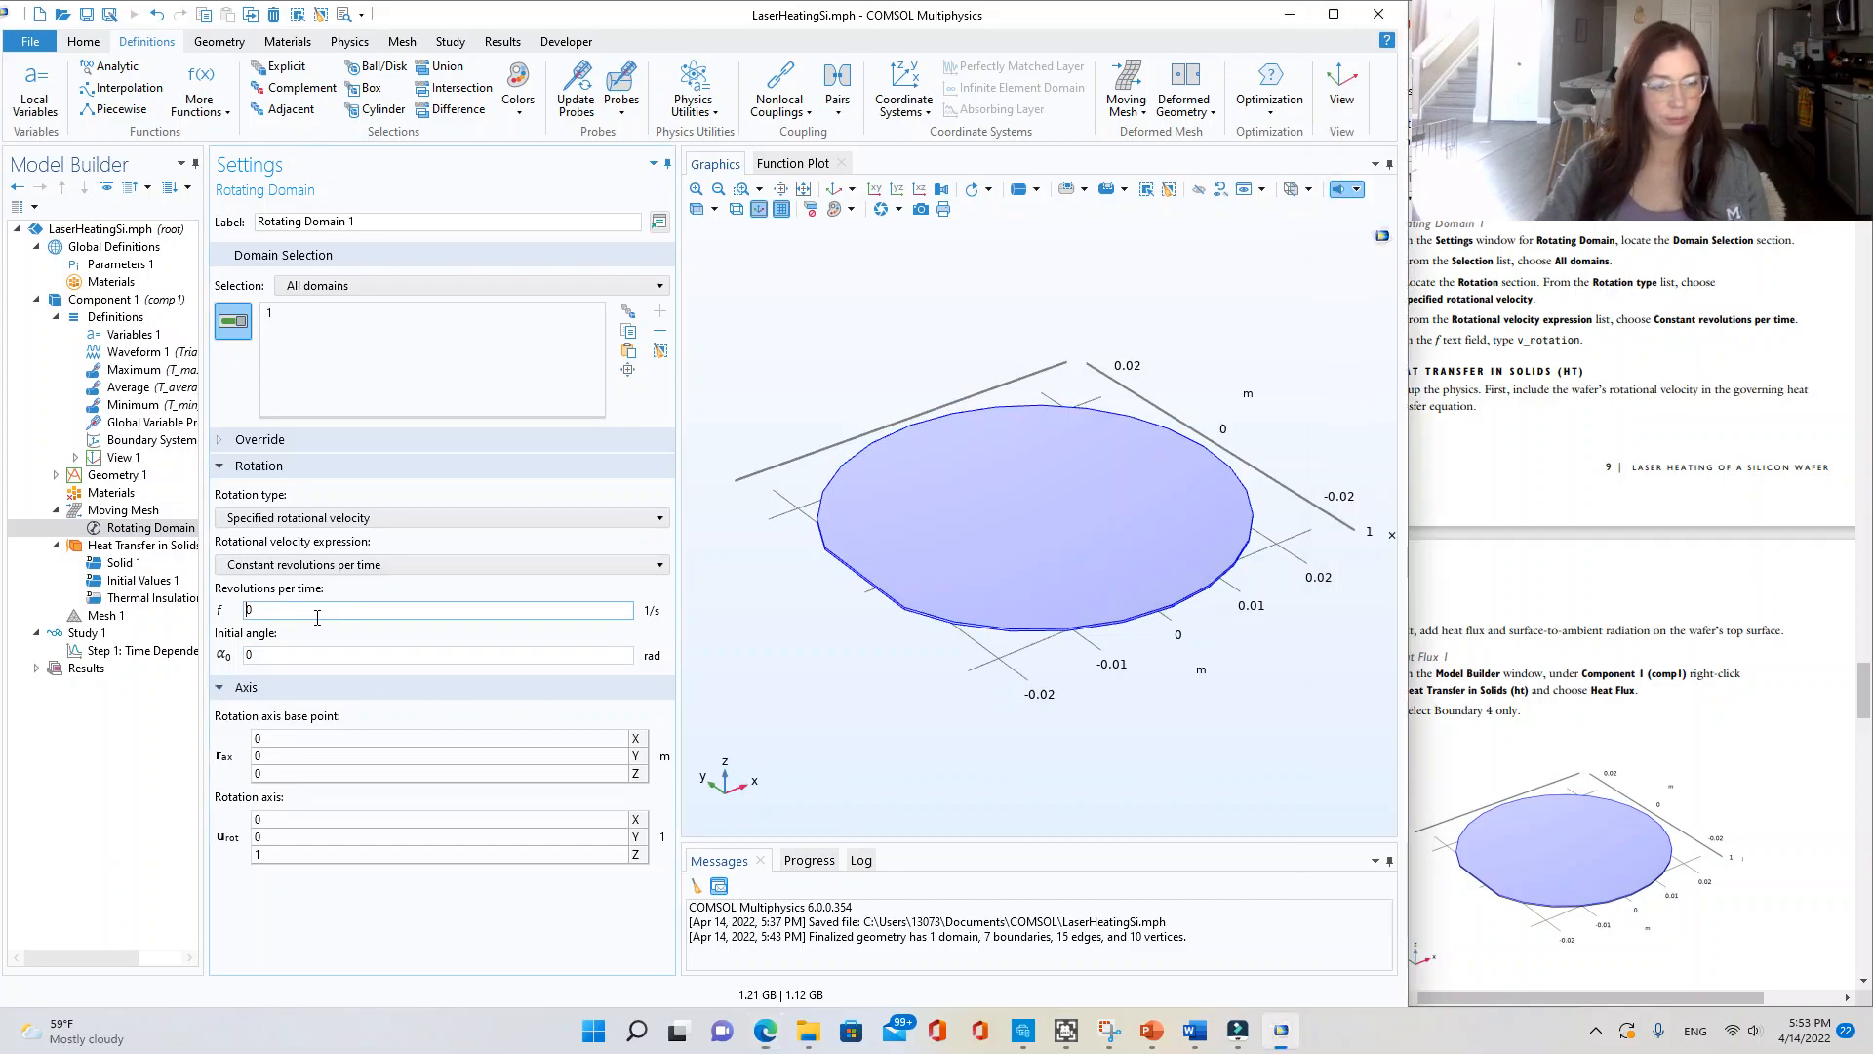
pyautogui.write('v_rotation')
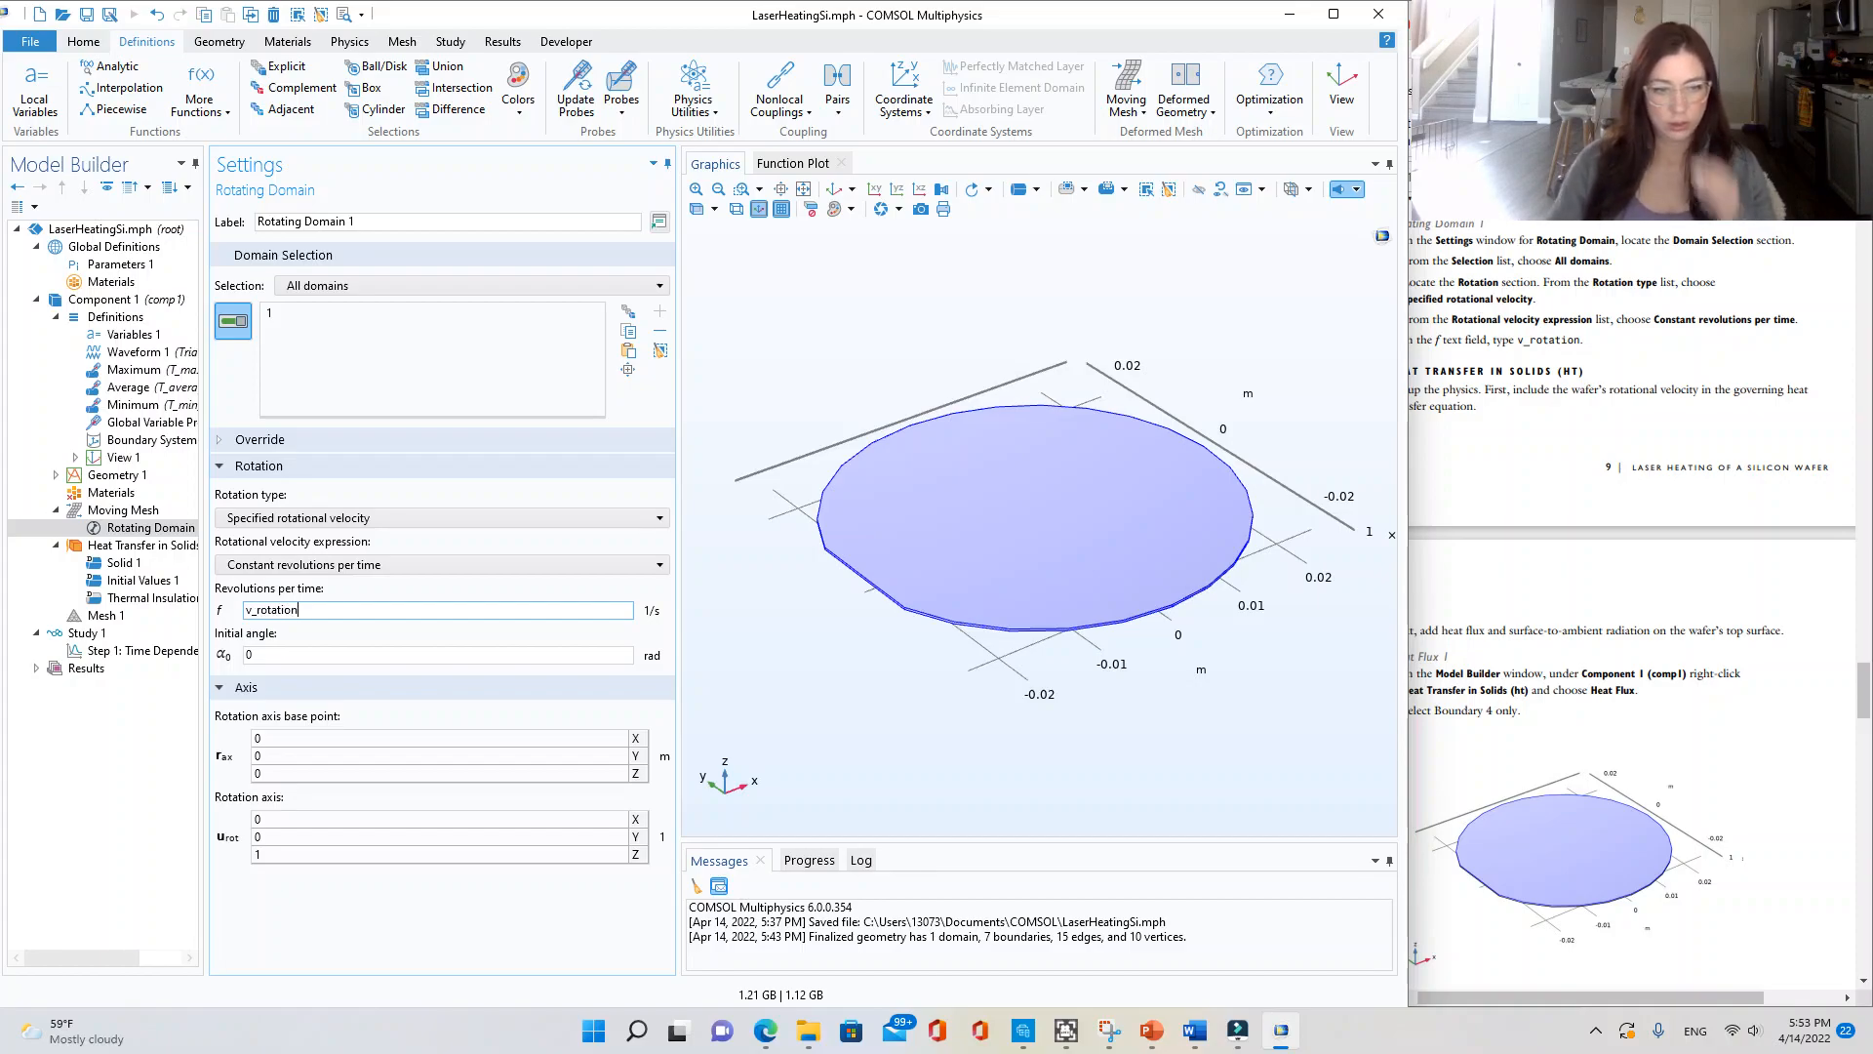
pyautogui.click(368, 654)
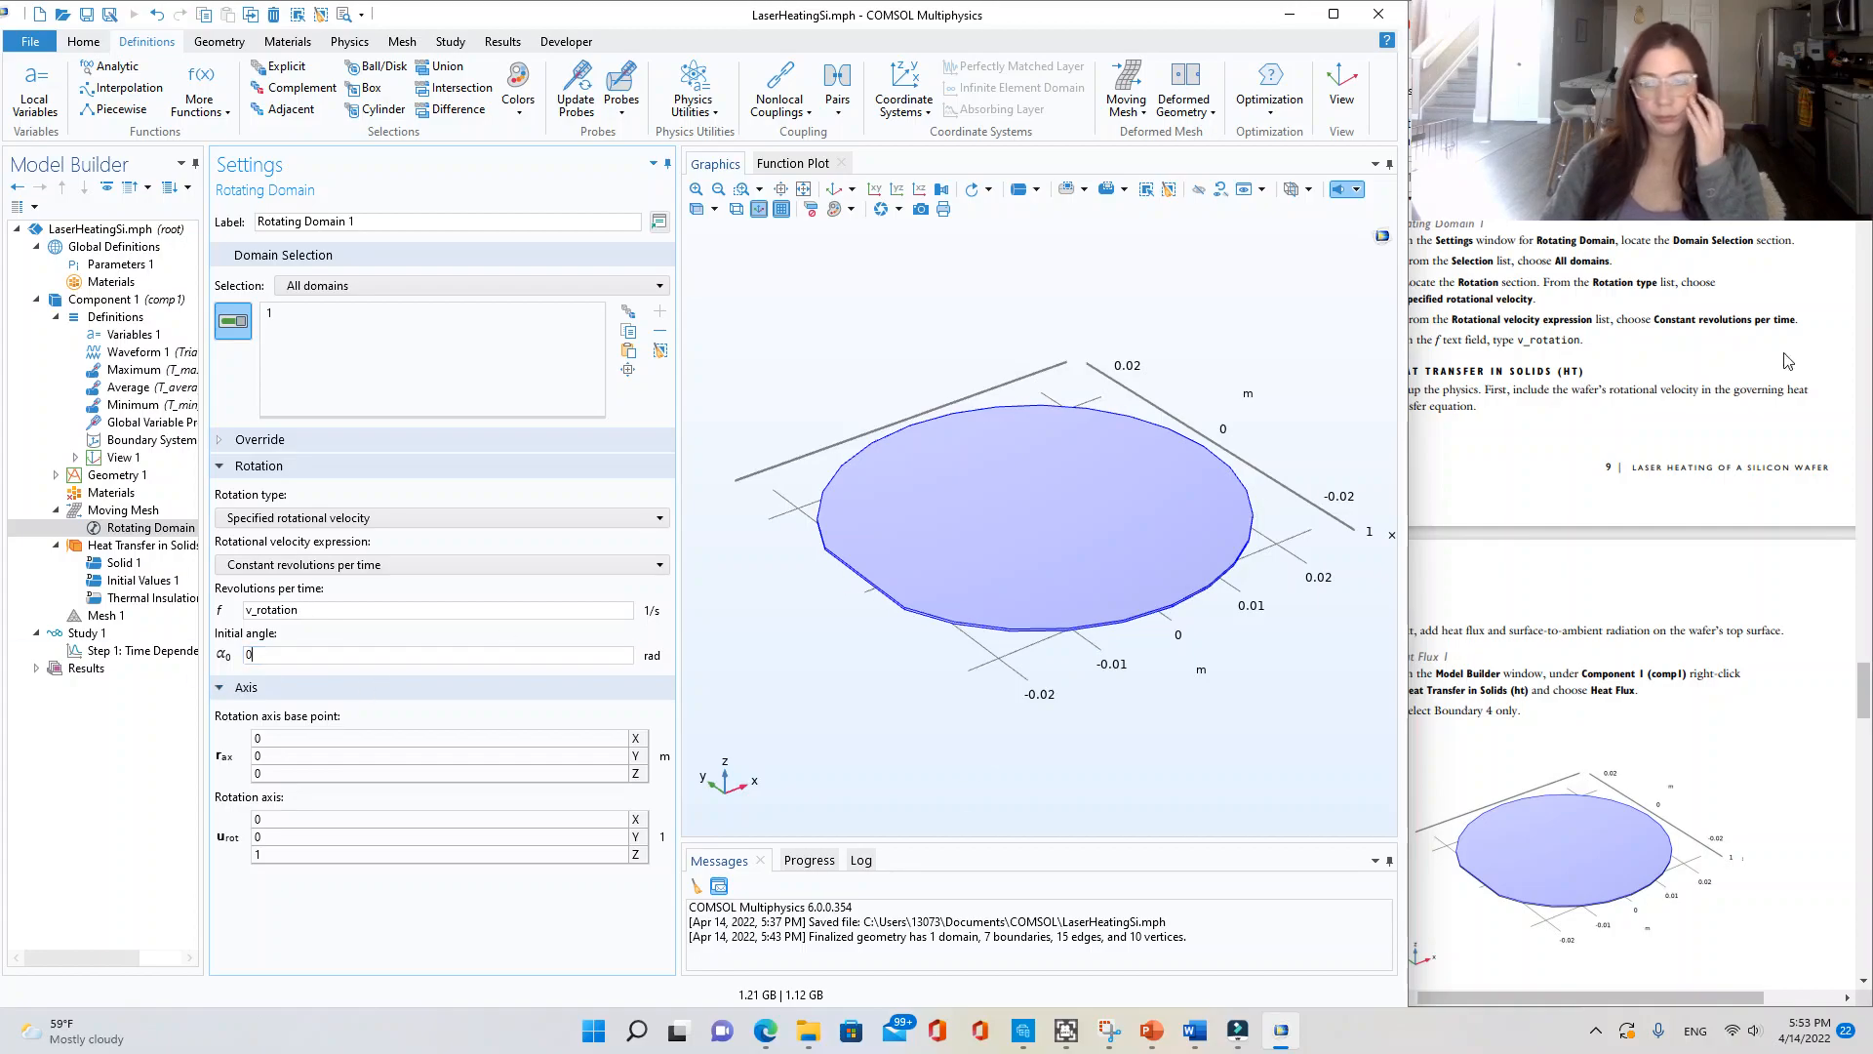
pyautogui.click(1637, 420)
pyautogui.scroll(-3, 1808, 402)
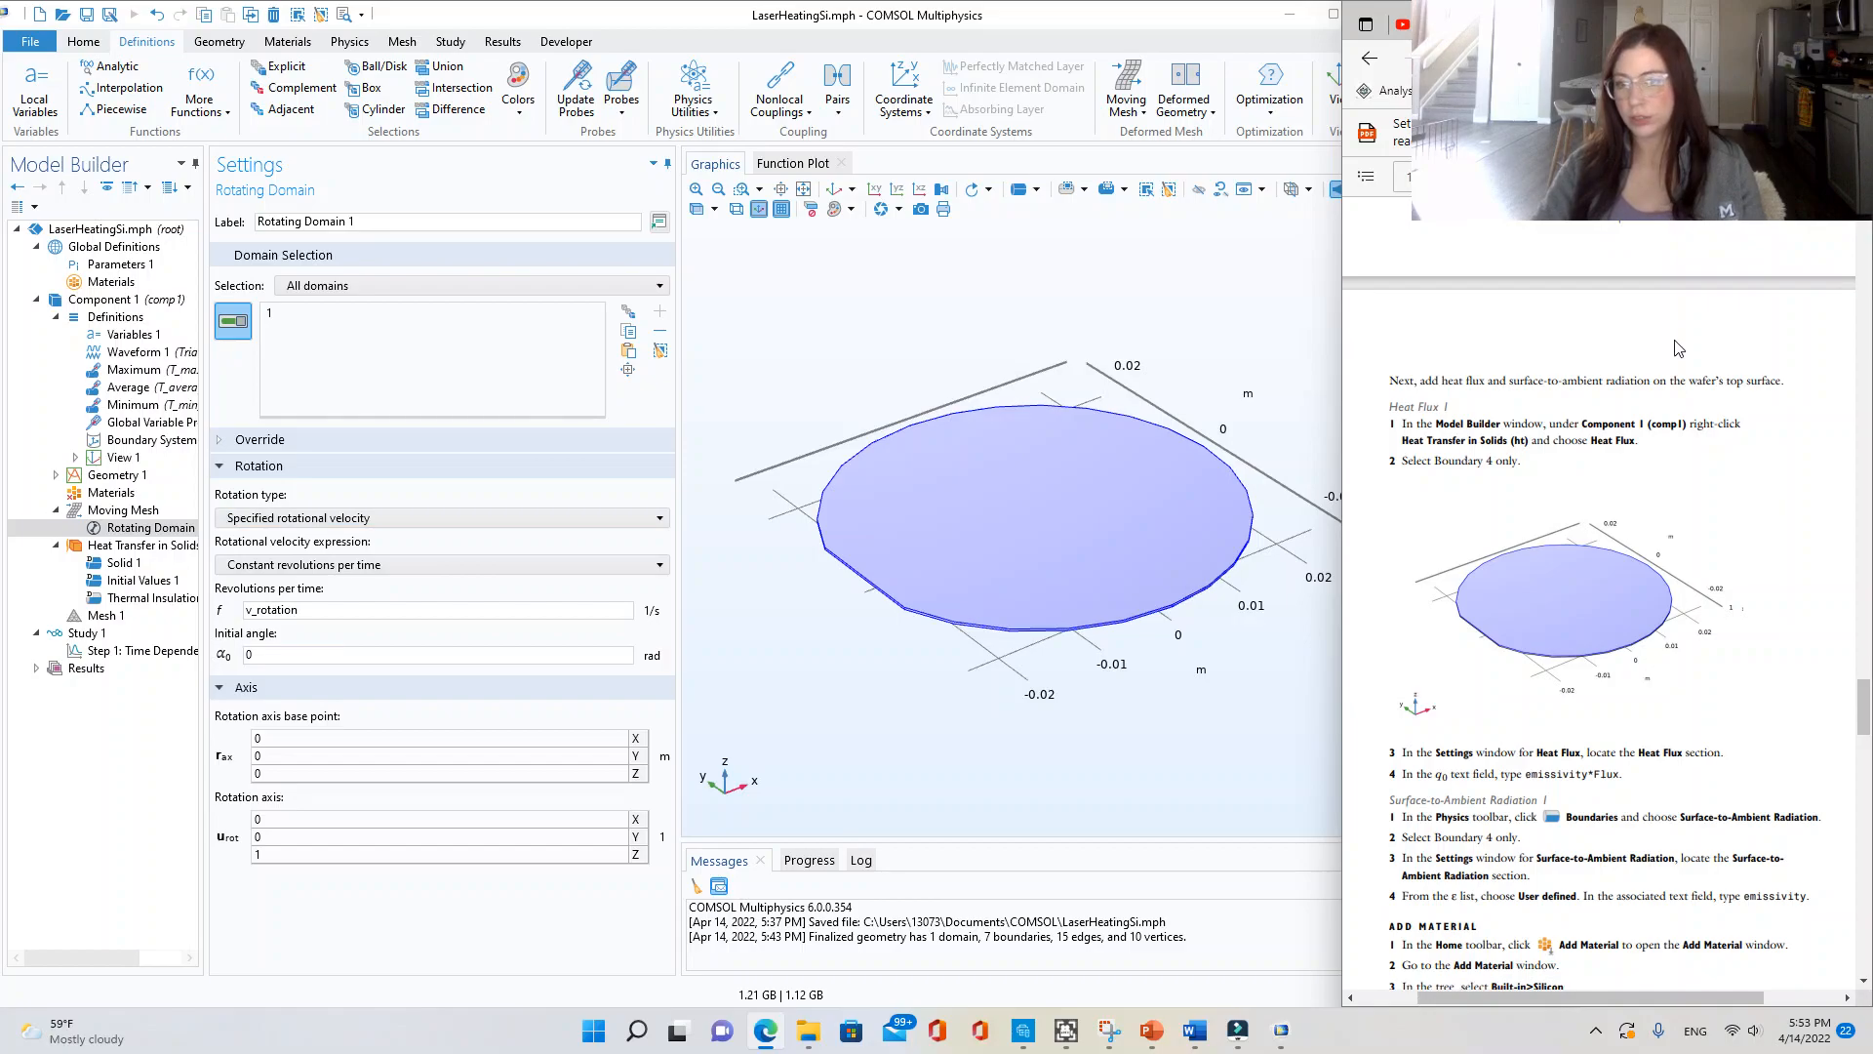
pyautogui.scroll(3, 1678, 349)
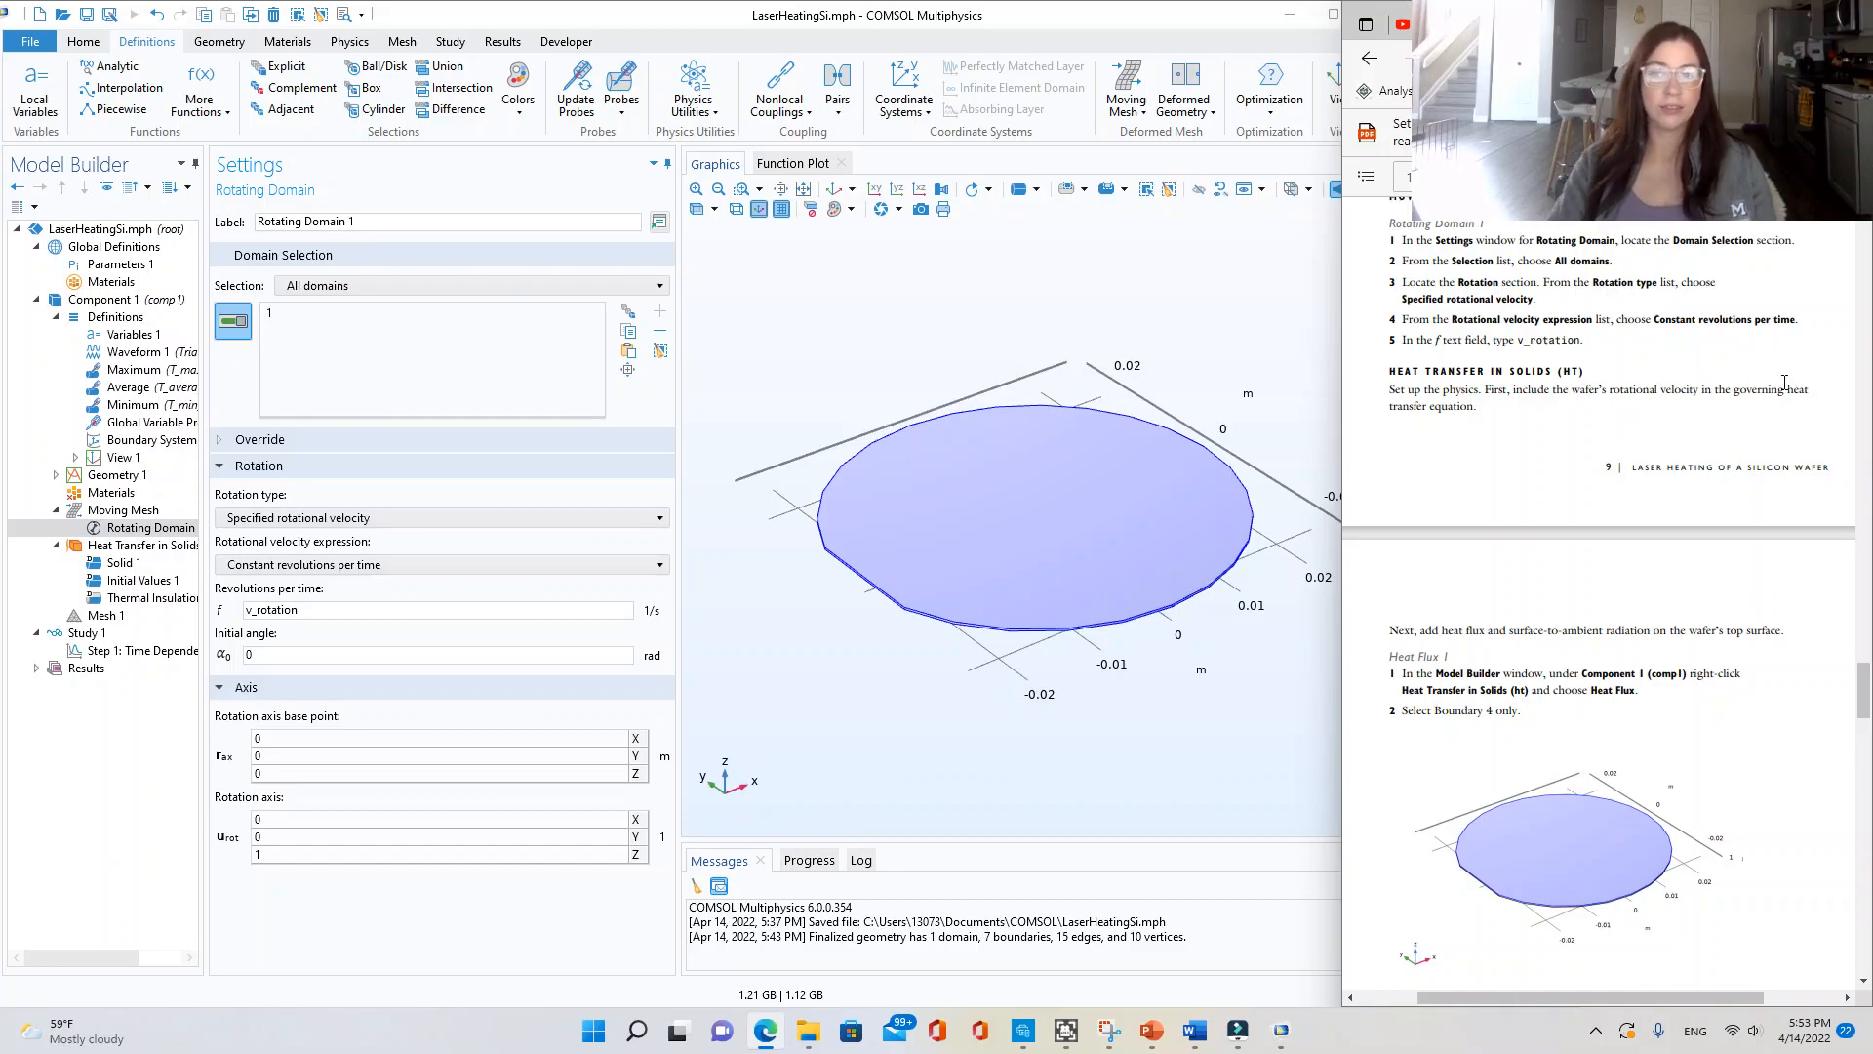
pyautogui.scroll(-4, 1541, 488)
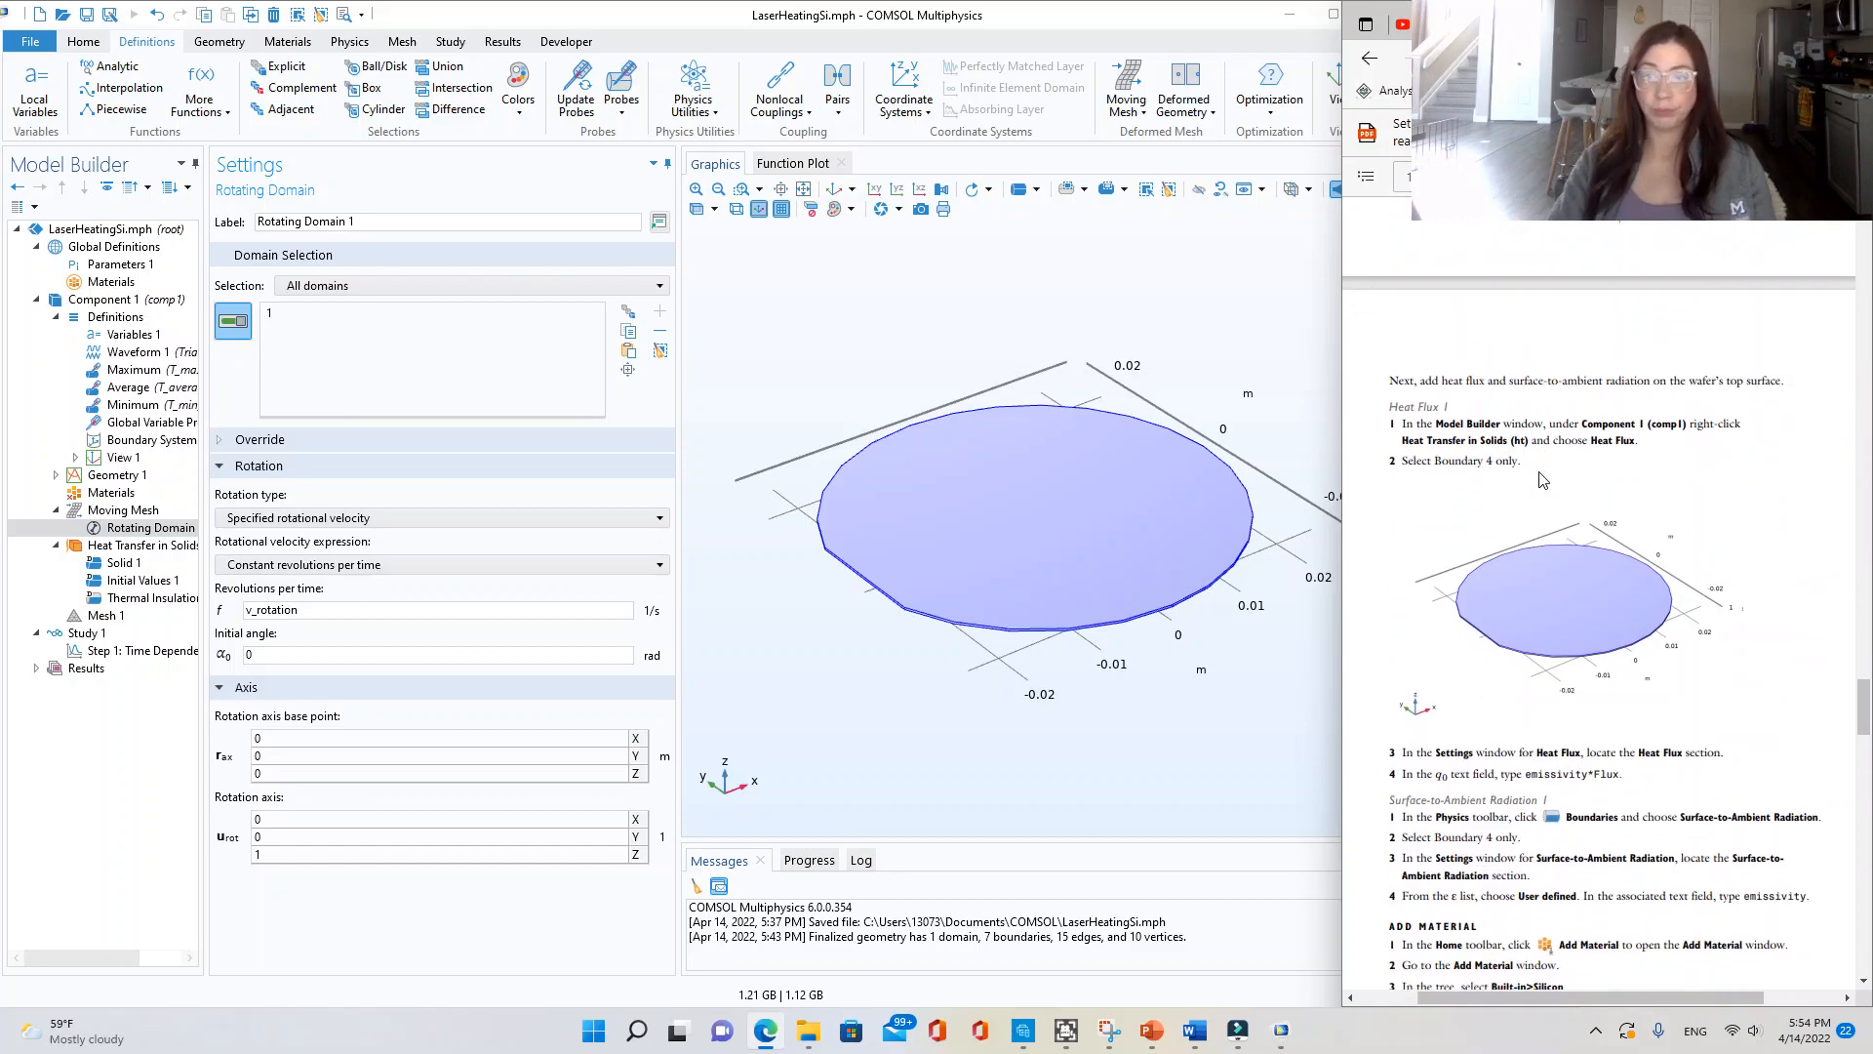
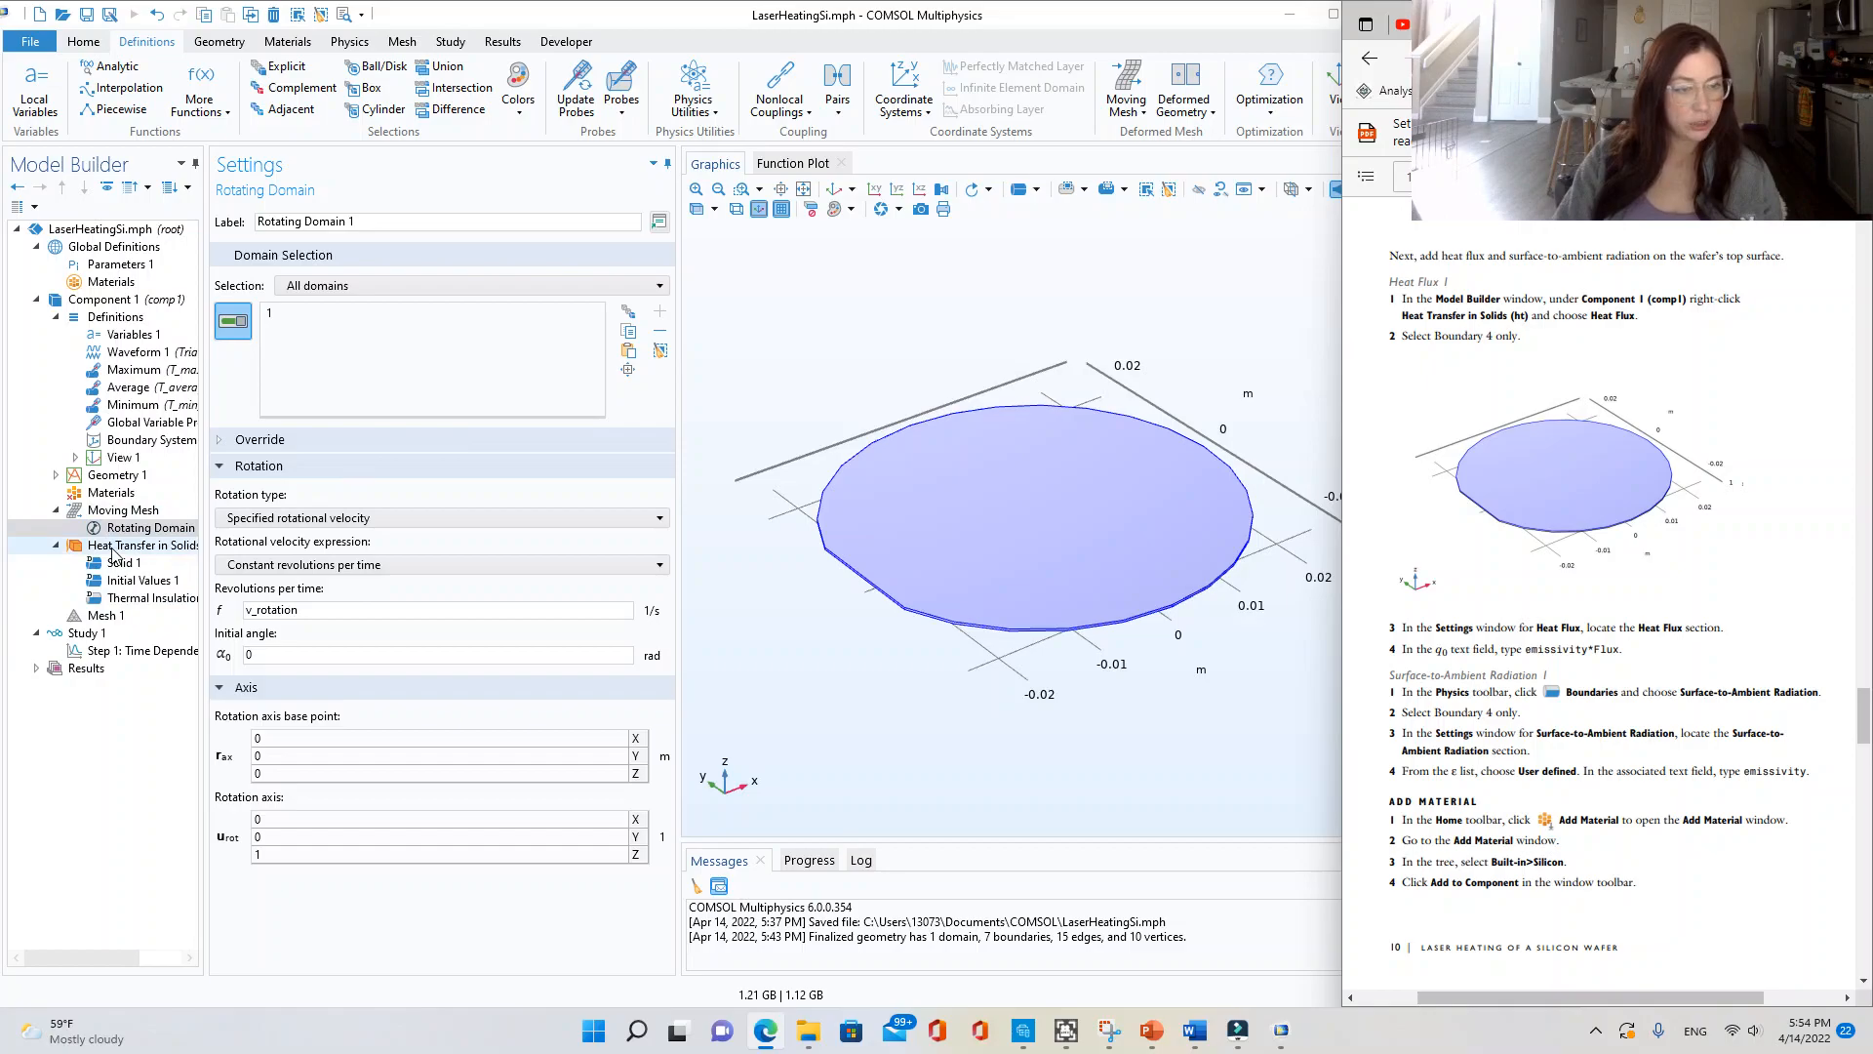
# - Add a Heat Flux node under Heat Transfer in Solids from its context menu
pyautogui.rightClick(113, 548)
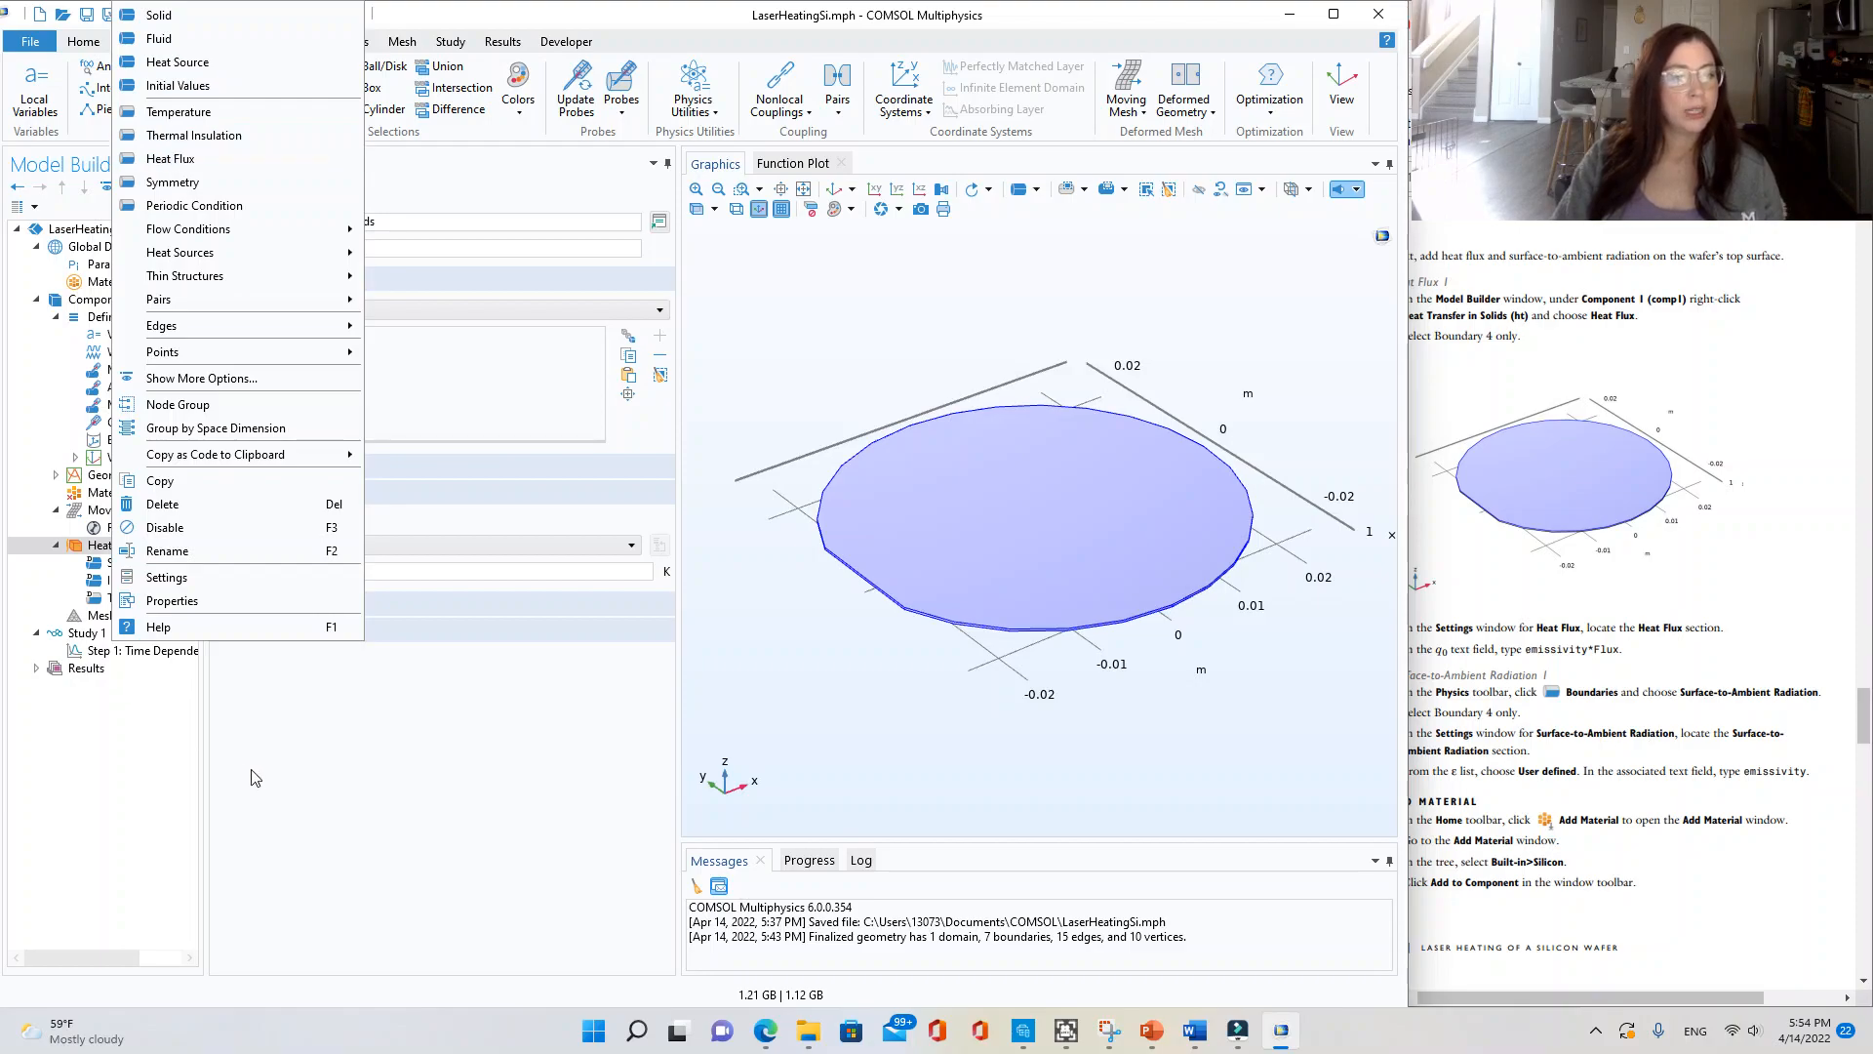
pyautogui.click(96, 548)
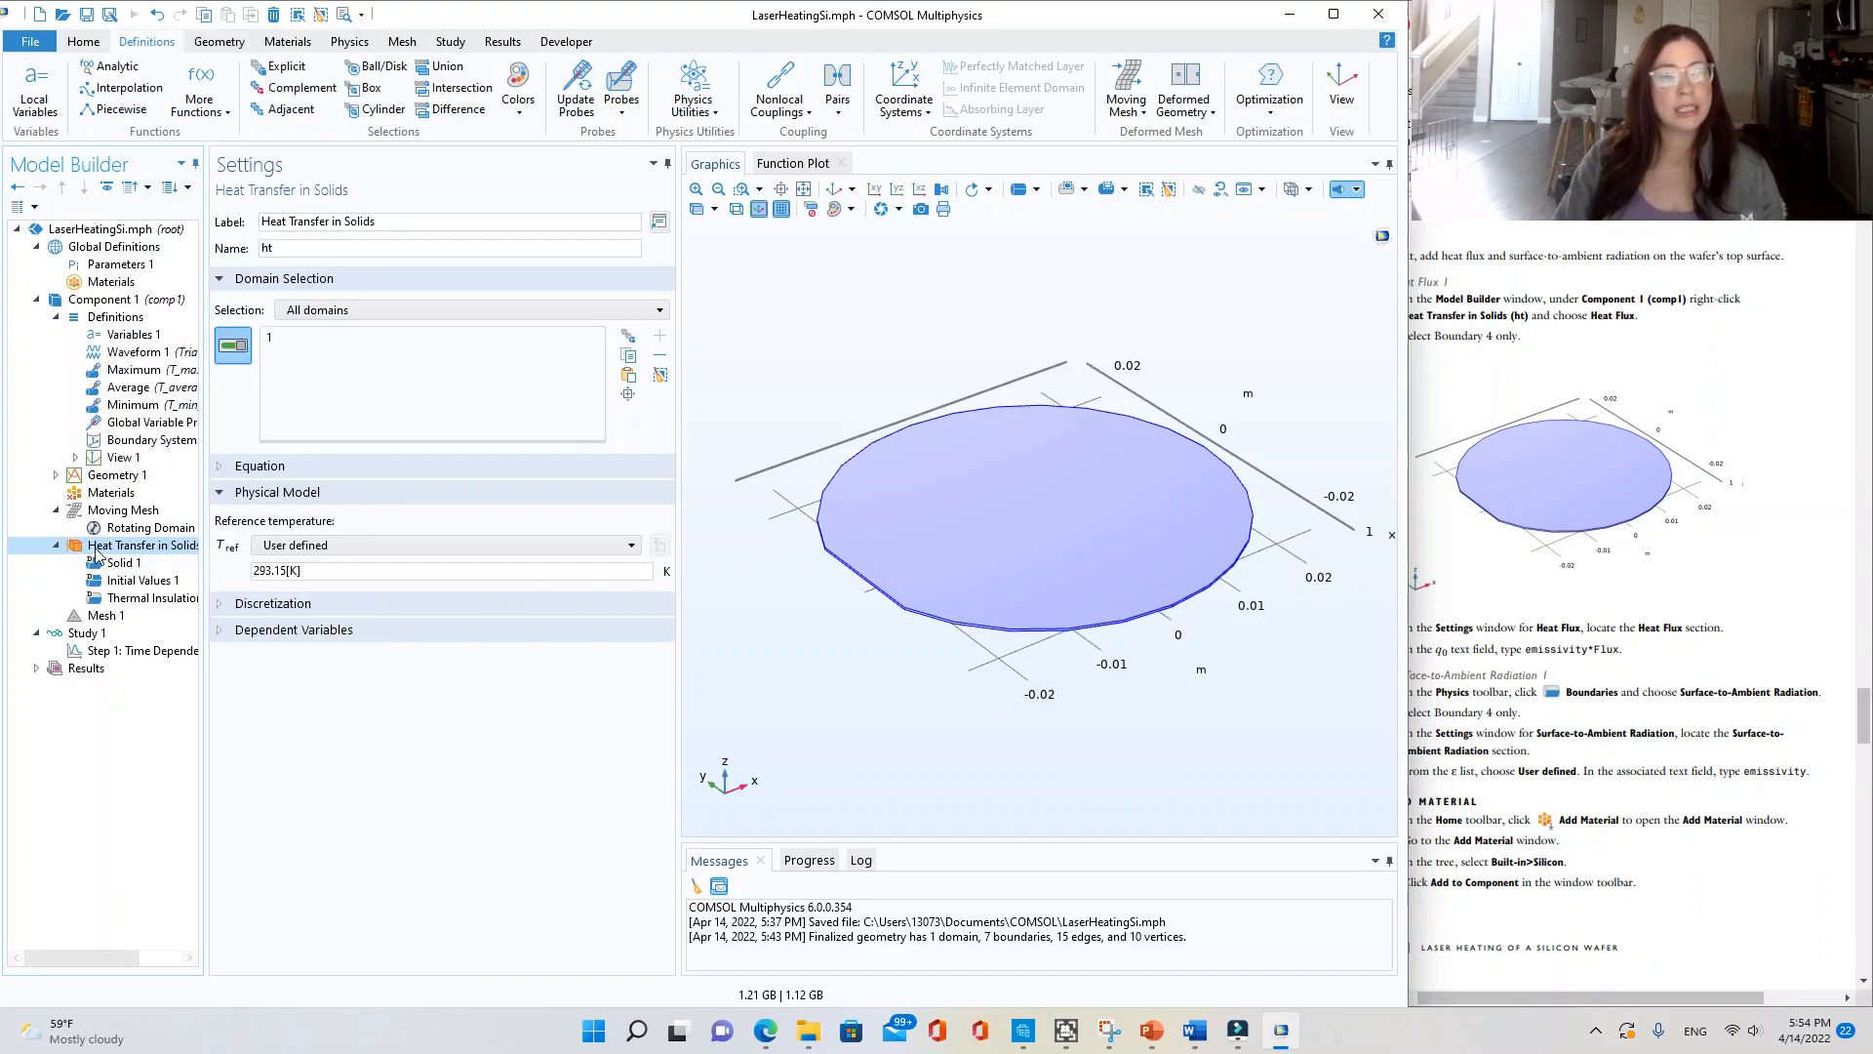
pyautogui.rightClick(95, 553)
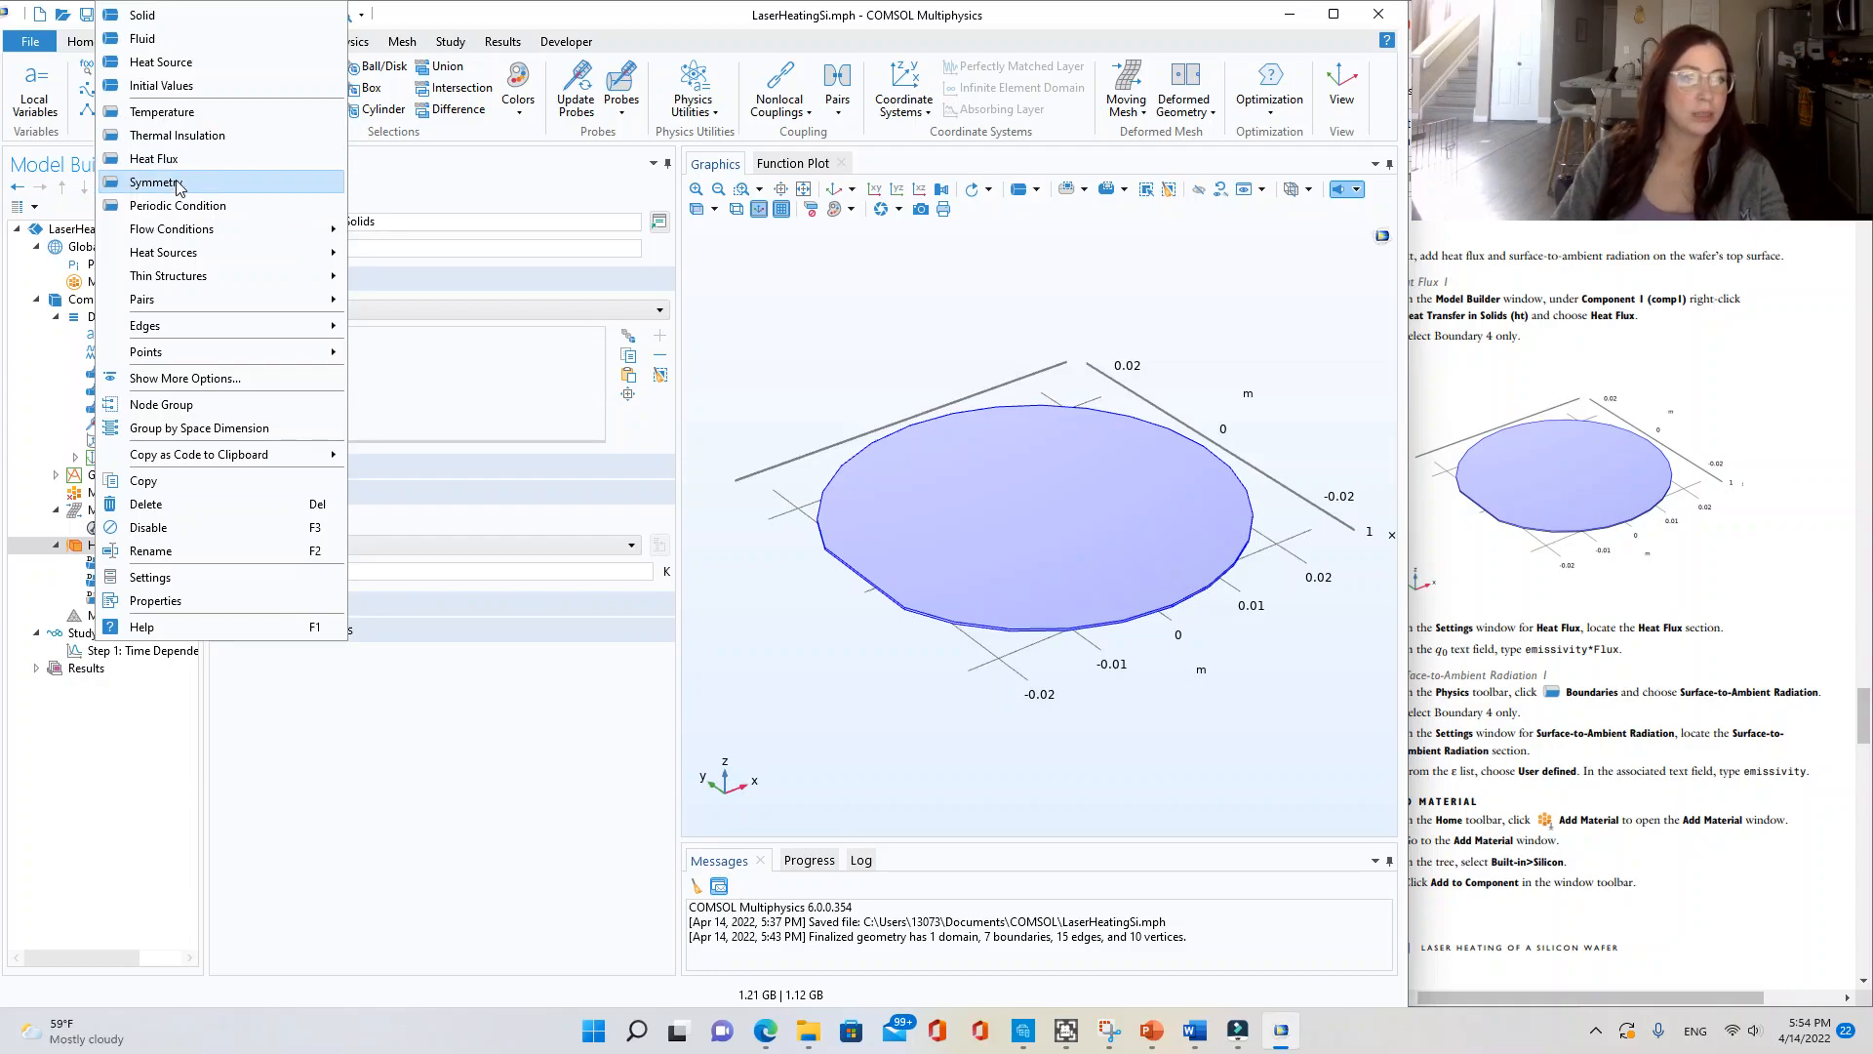
pyautogui.moveTo(186, 228)
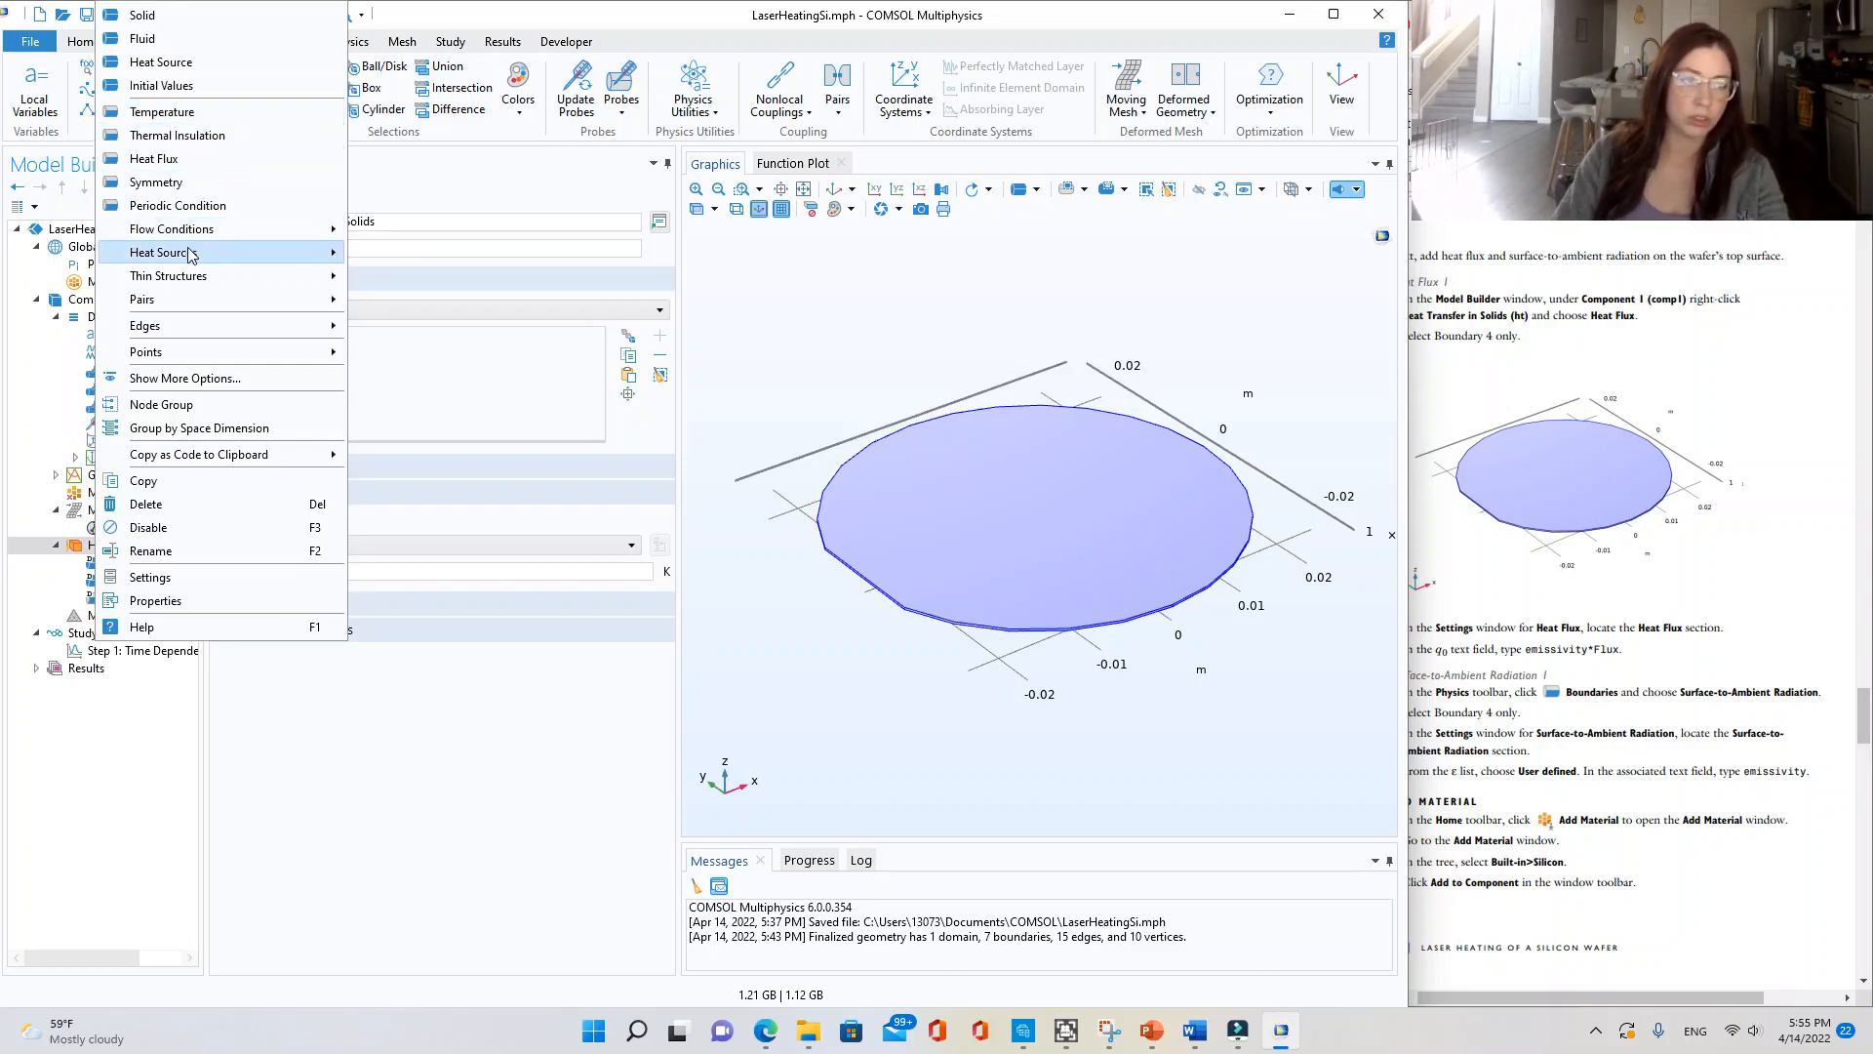
pyautogui.moveTo(142, 305)
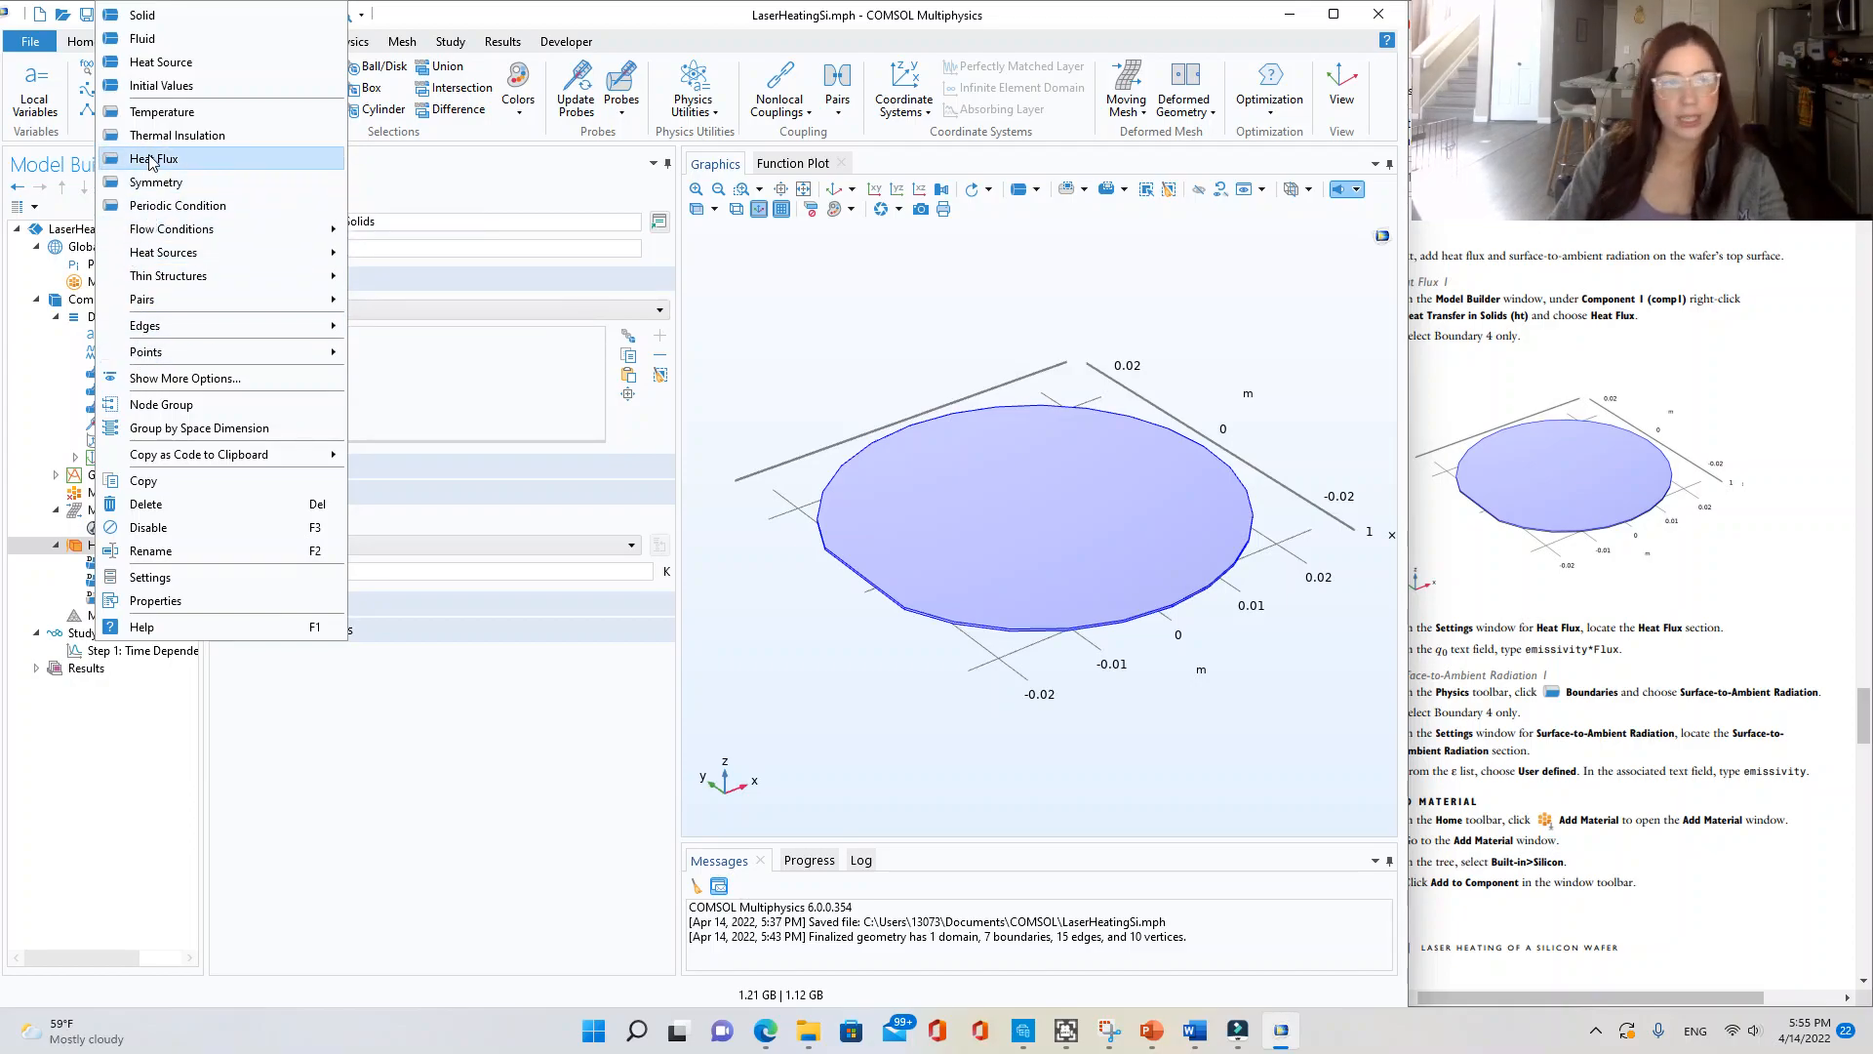
pyautogui.click(153, 158)
# - Select boundary 4, the wafer's top face, for Heat Flux 1 while following the manual
pyautogui.click(1710, 406)
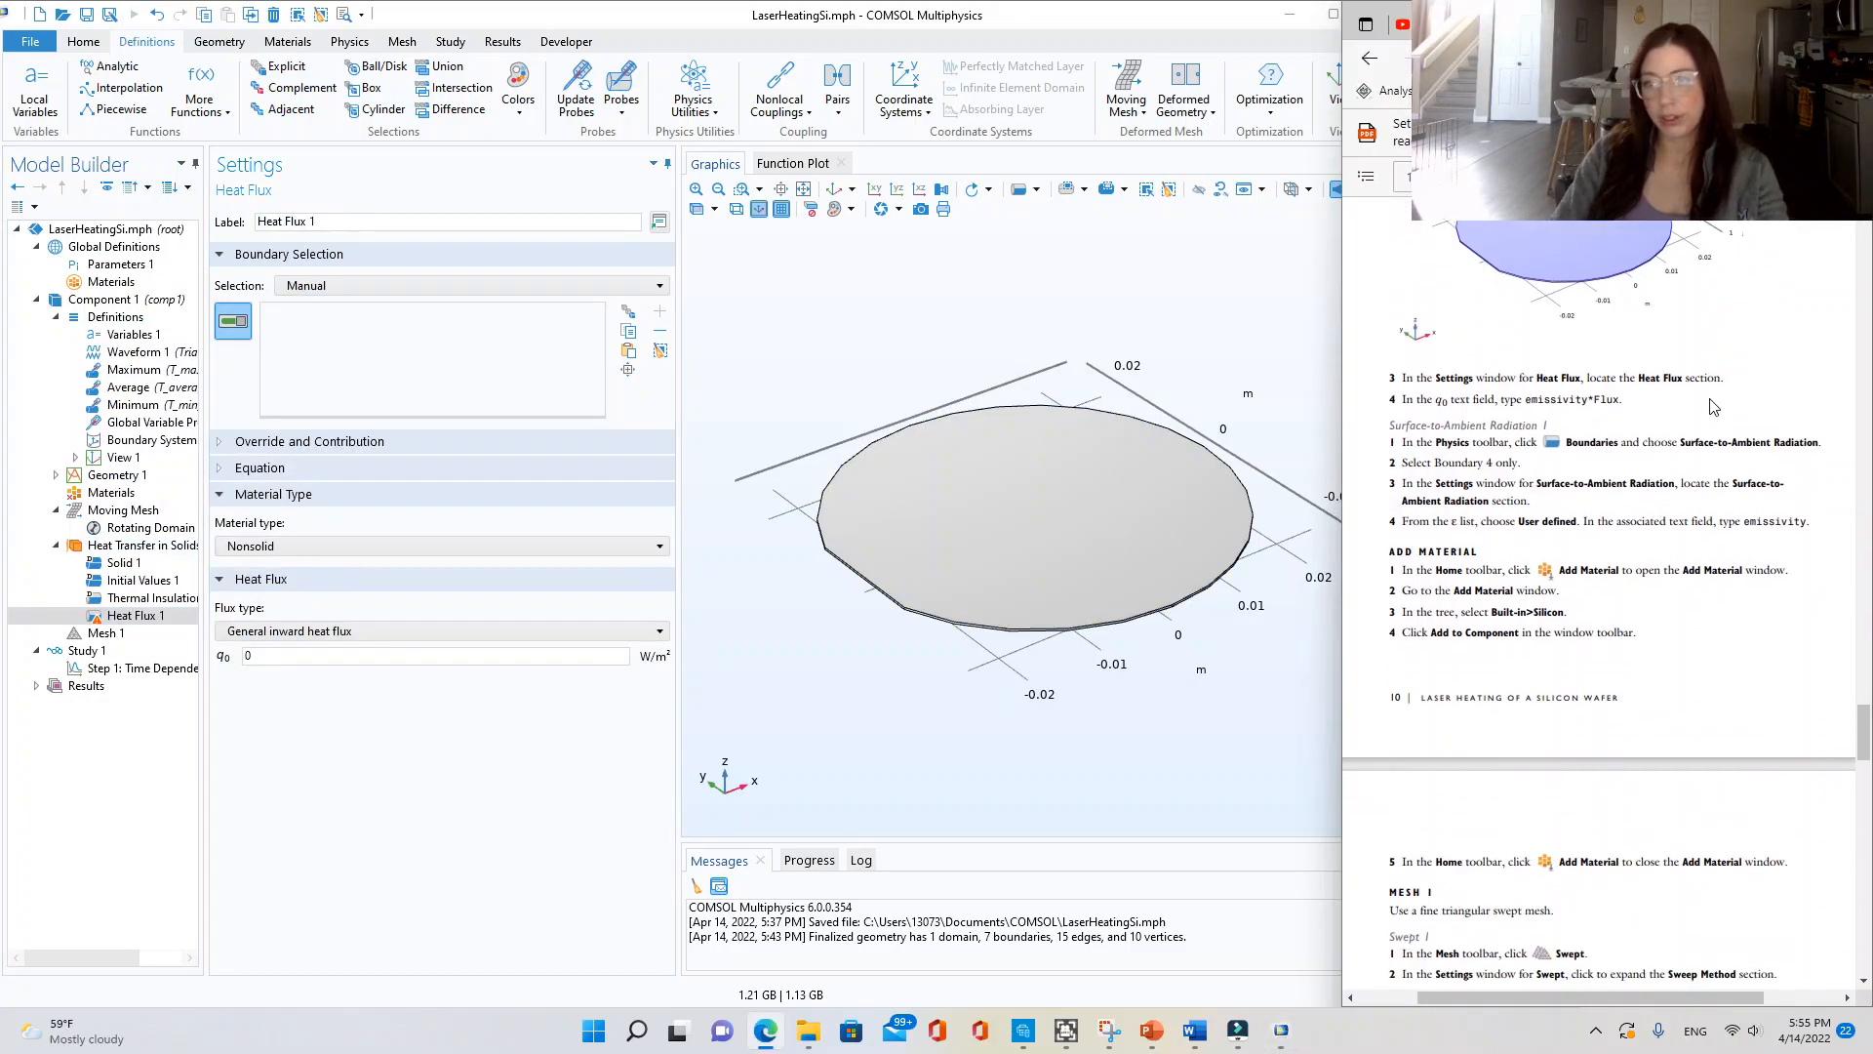
pyautogui.click(1013, 436)
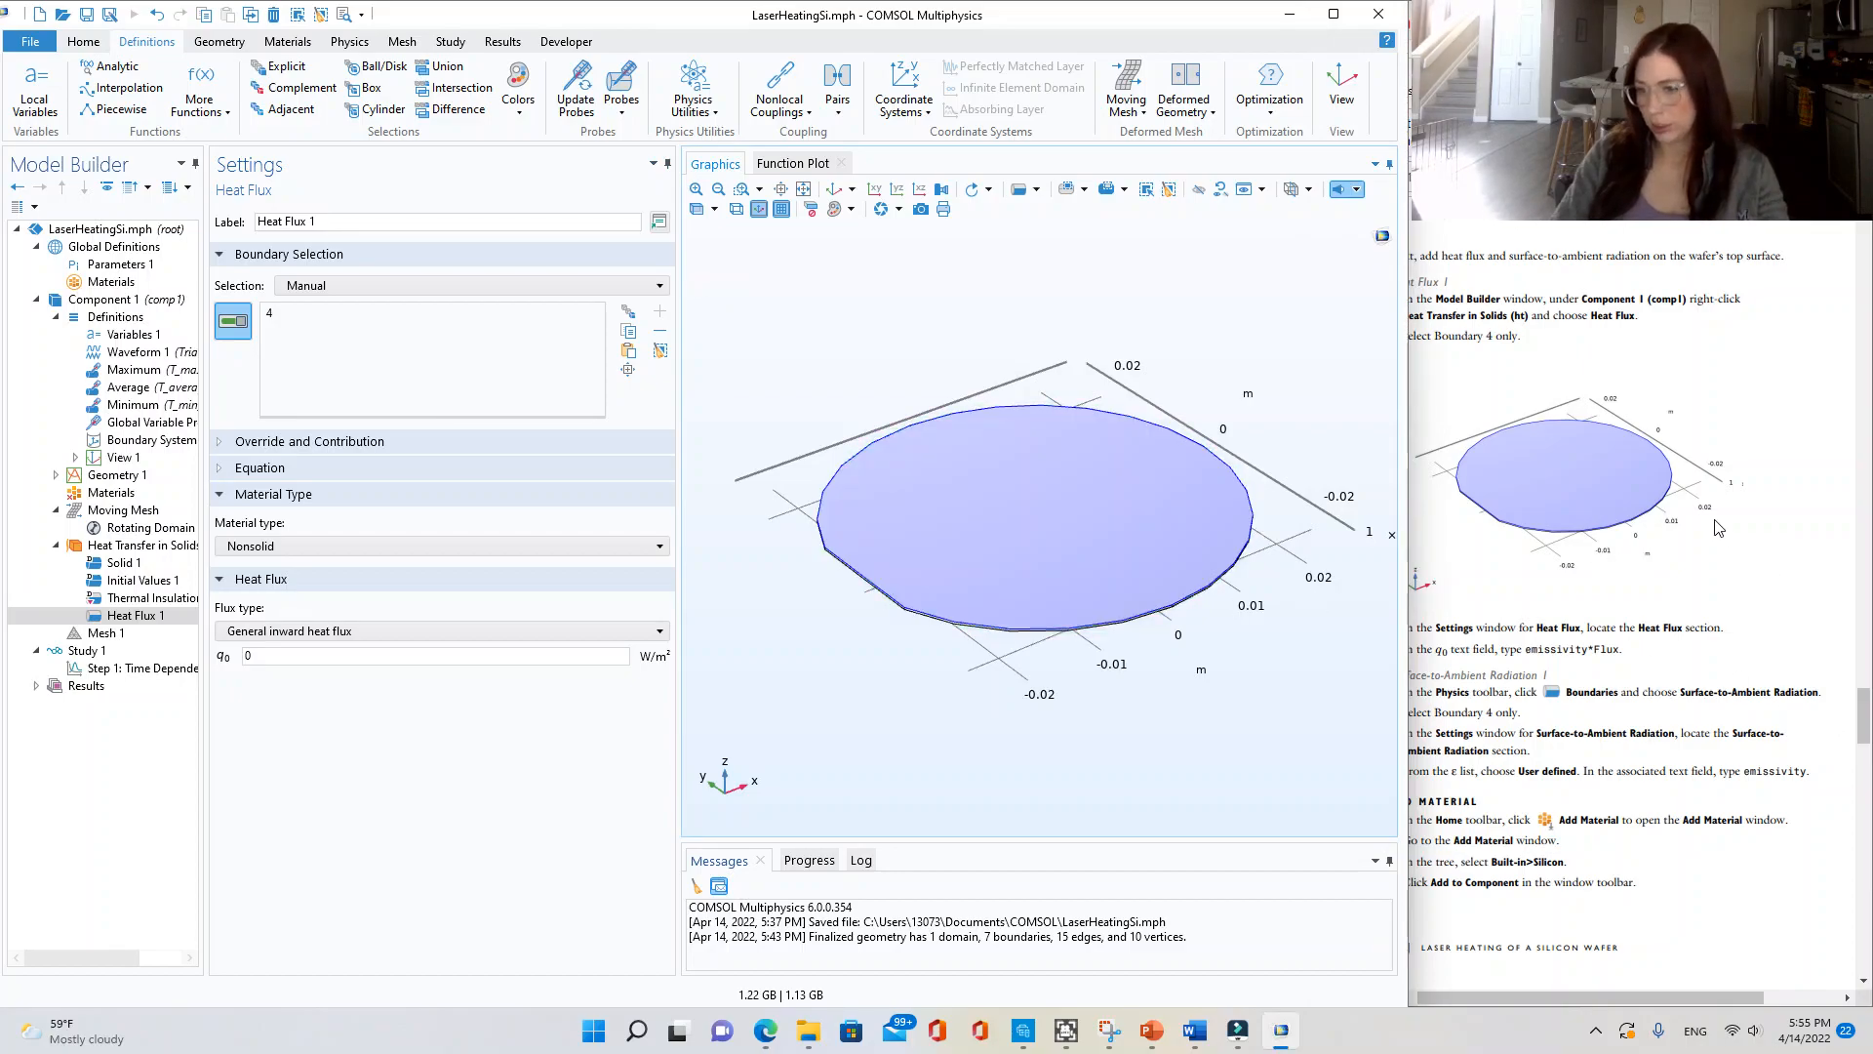
pyautogui.click(1762, 588)
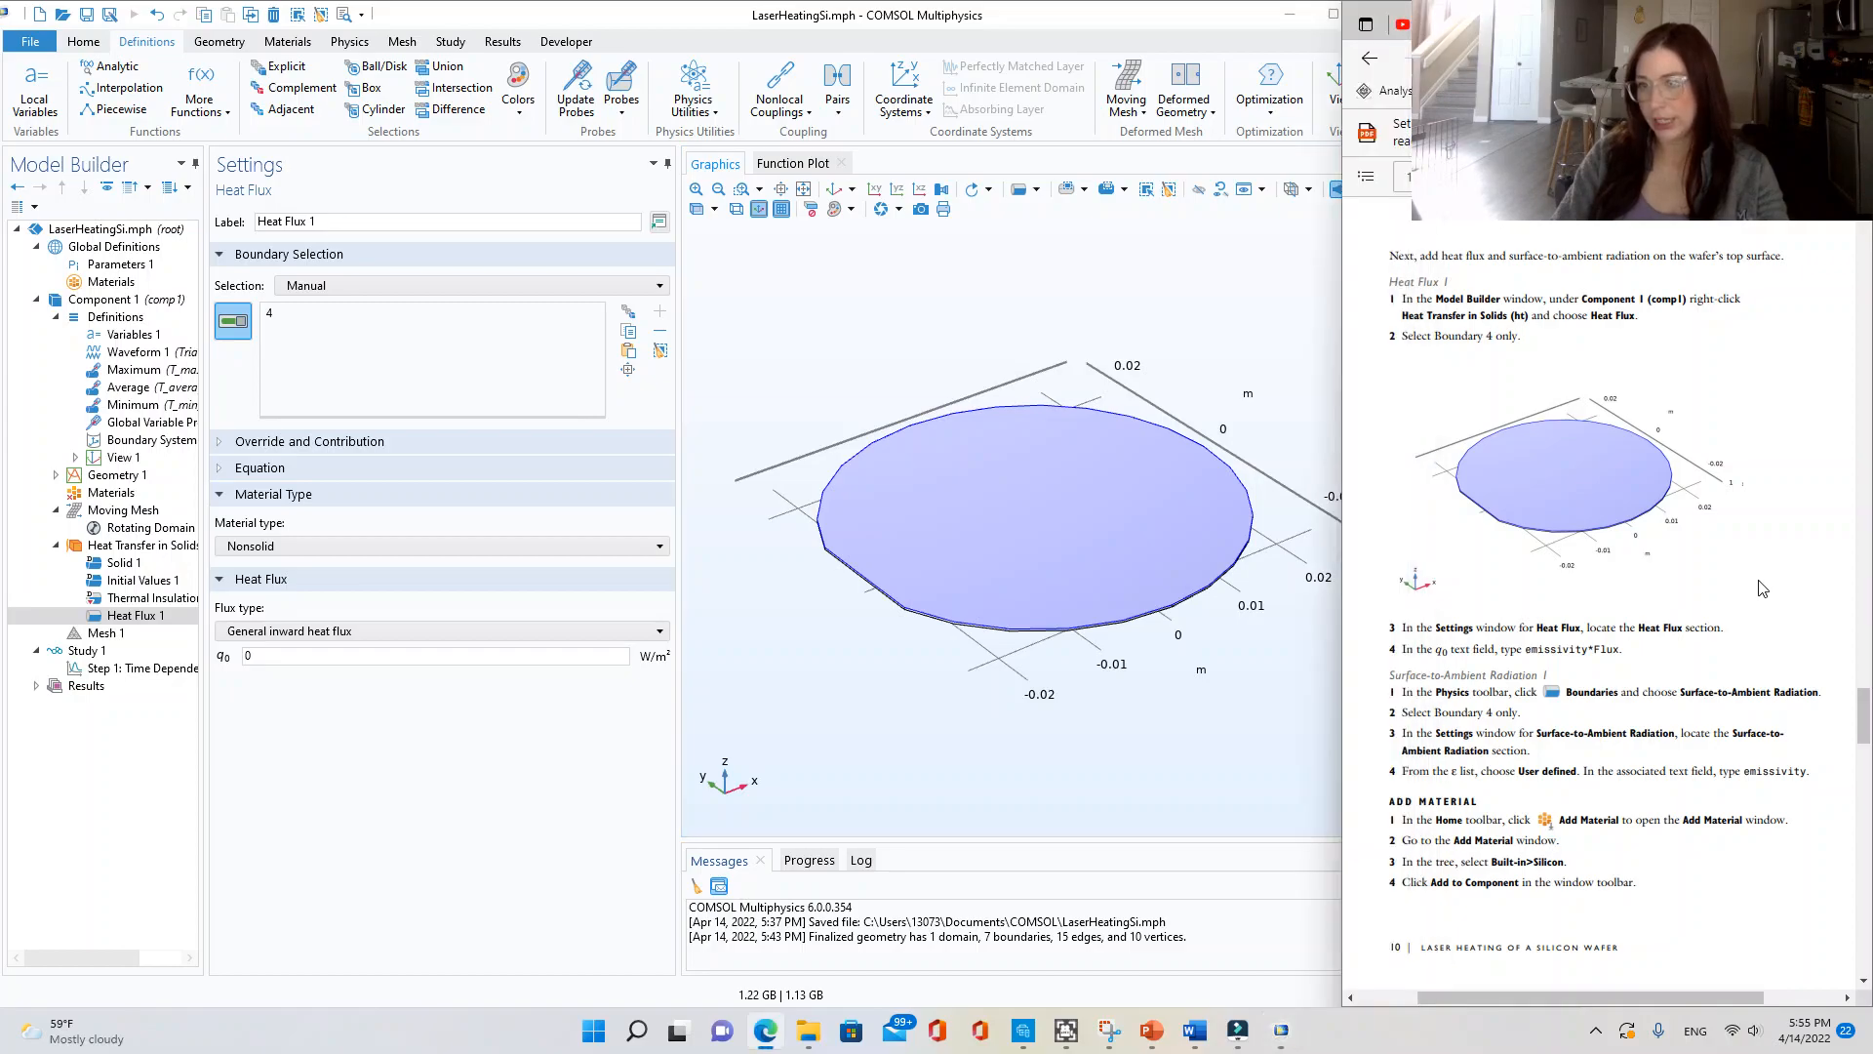
pyautogui.scroll(-4, 1764, 585)
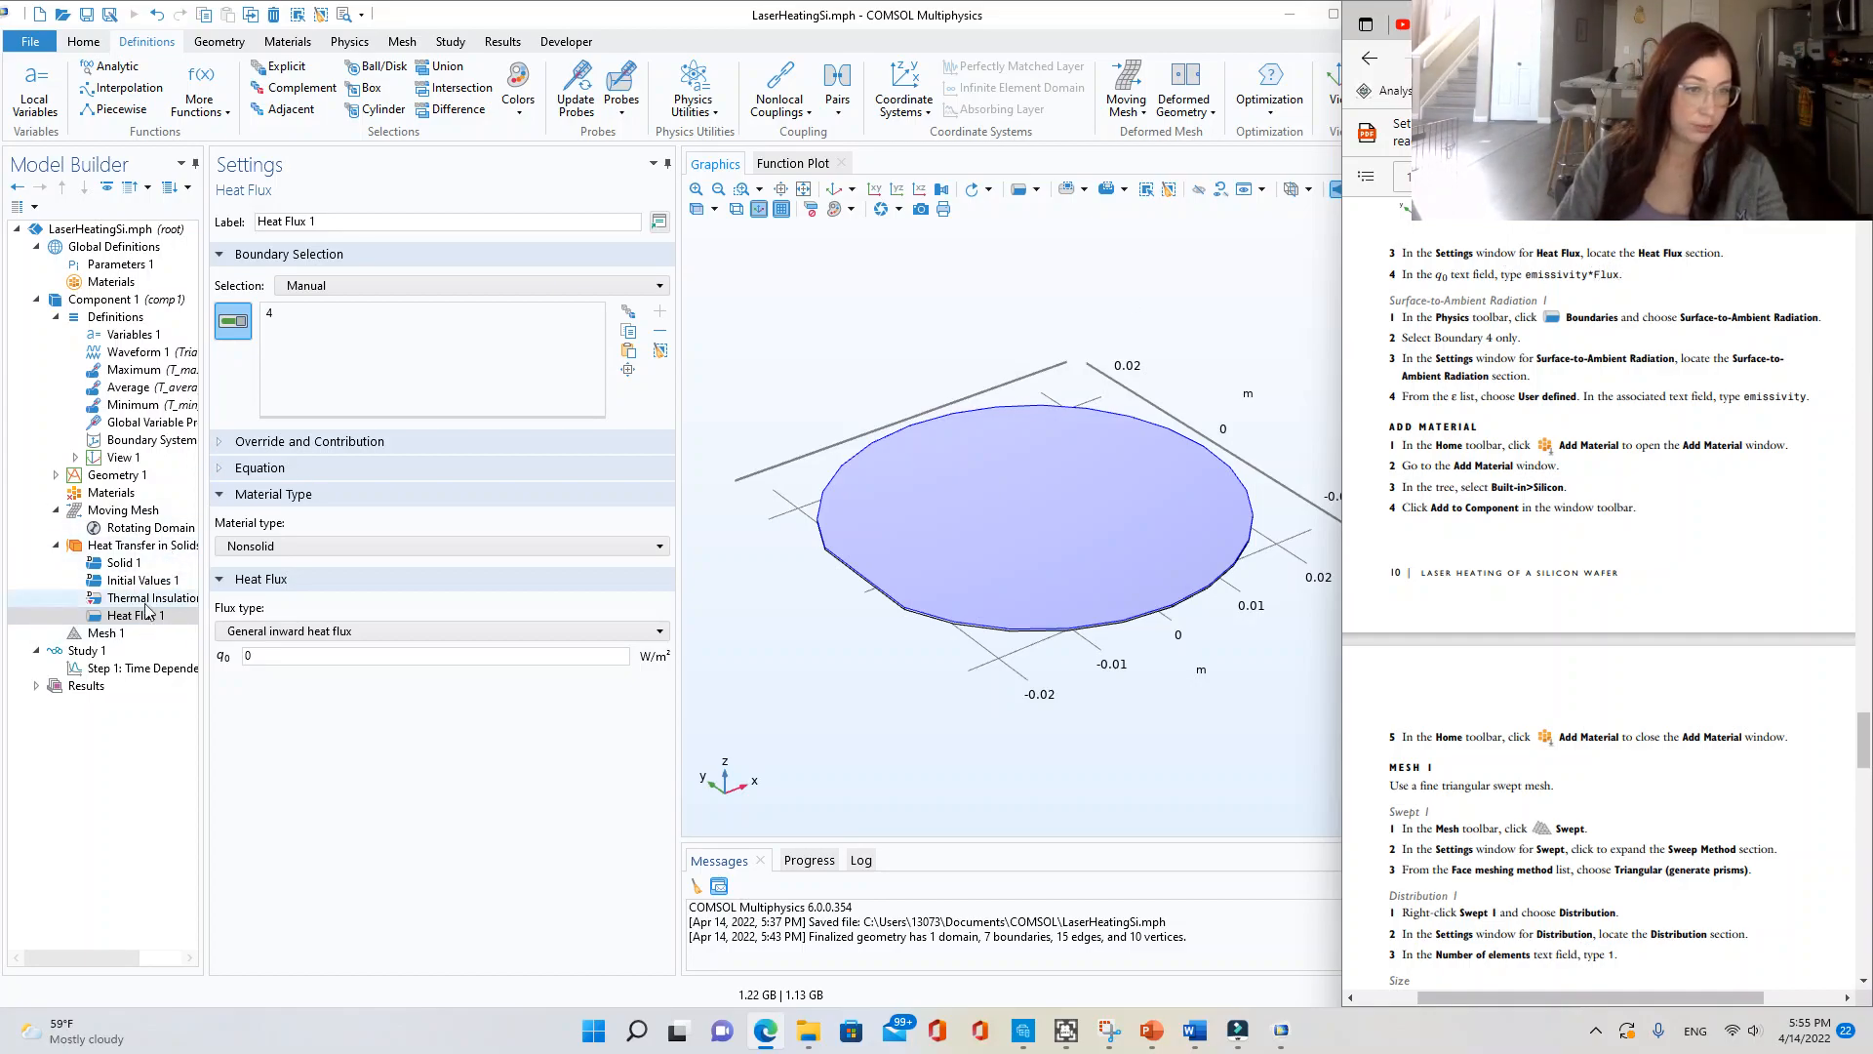
pyautogui.click(281, 657)
pyautogui.click(281, 659)
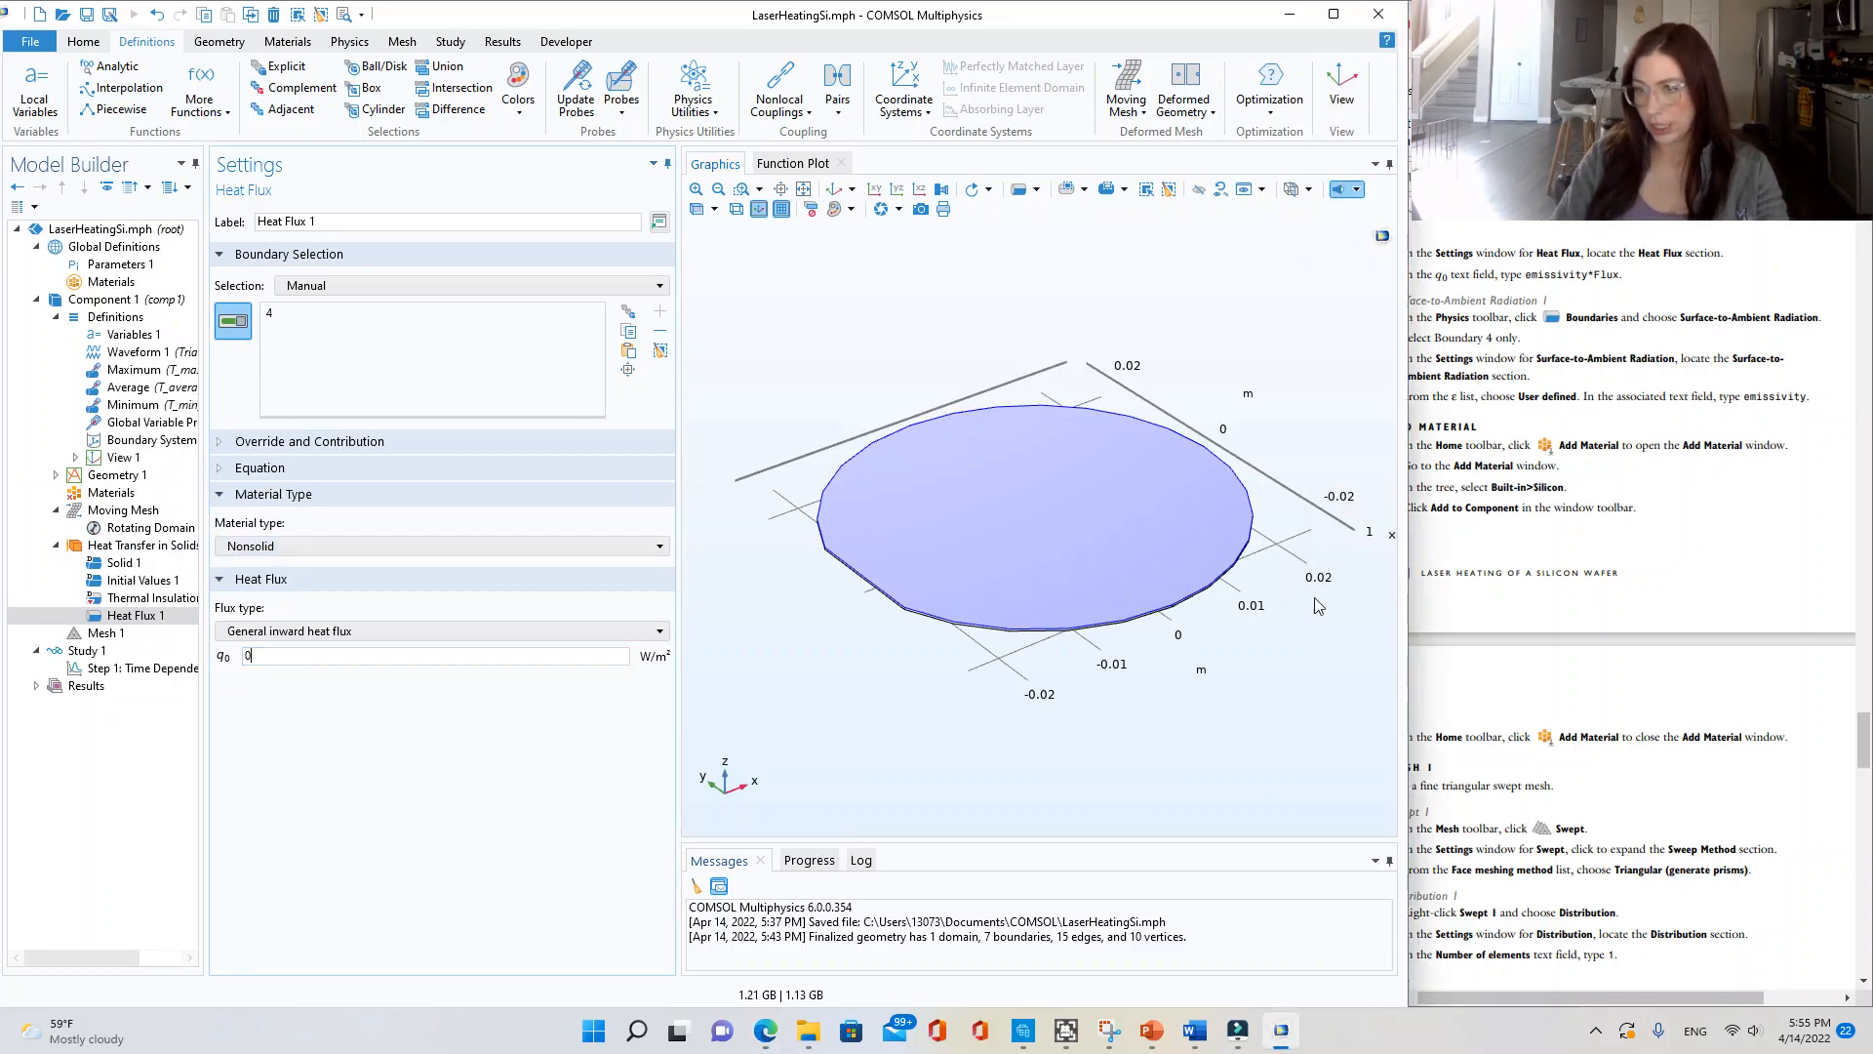
pyautogui.click(1656, 427)
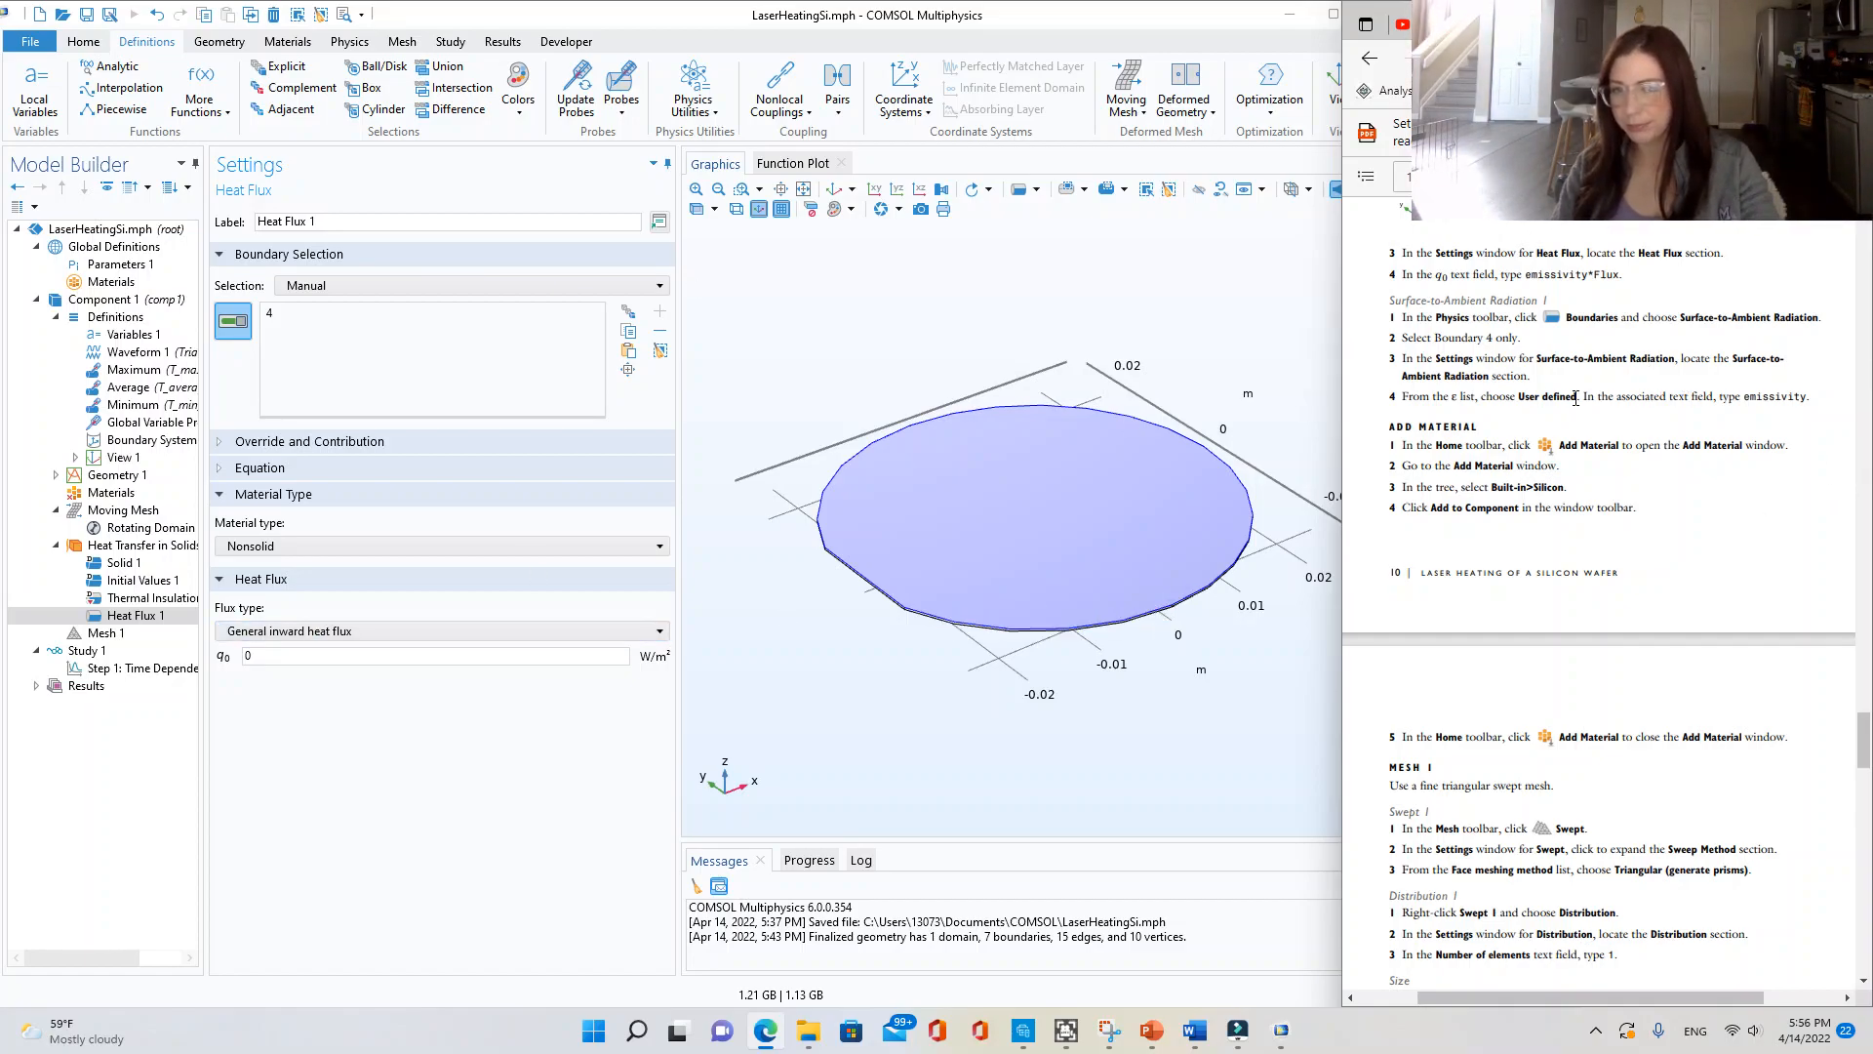
# - Replace the q0 value of 0 with emissivity
pyautogui.click(364, 657)
pyautogui.click(363, 656)
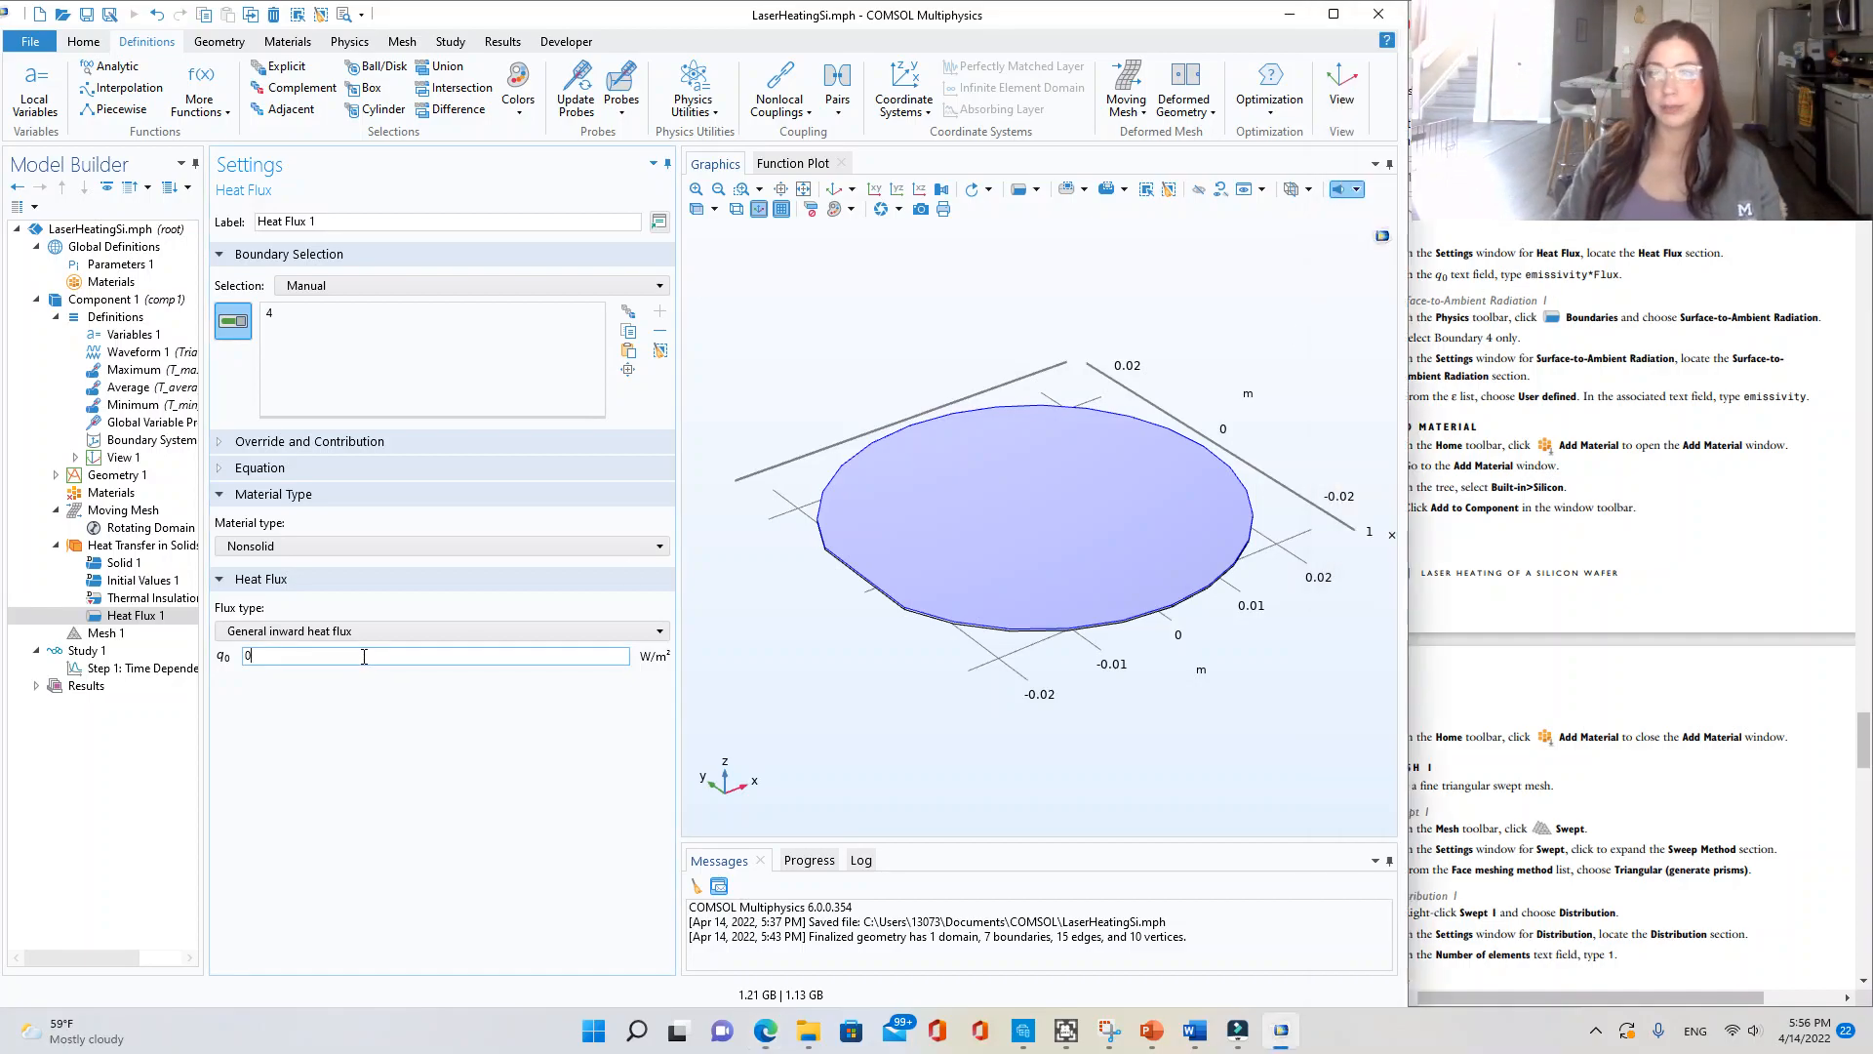
pyautogui.press('BackSpace')
pyautogui.write('emi')
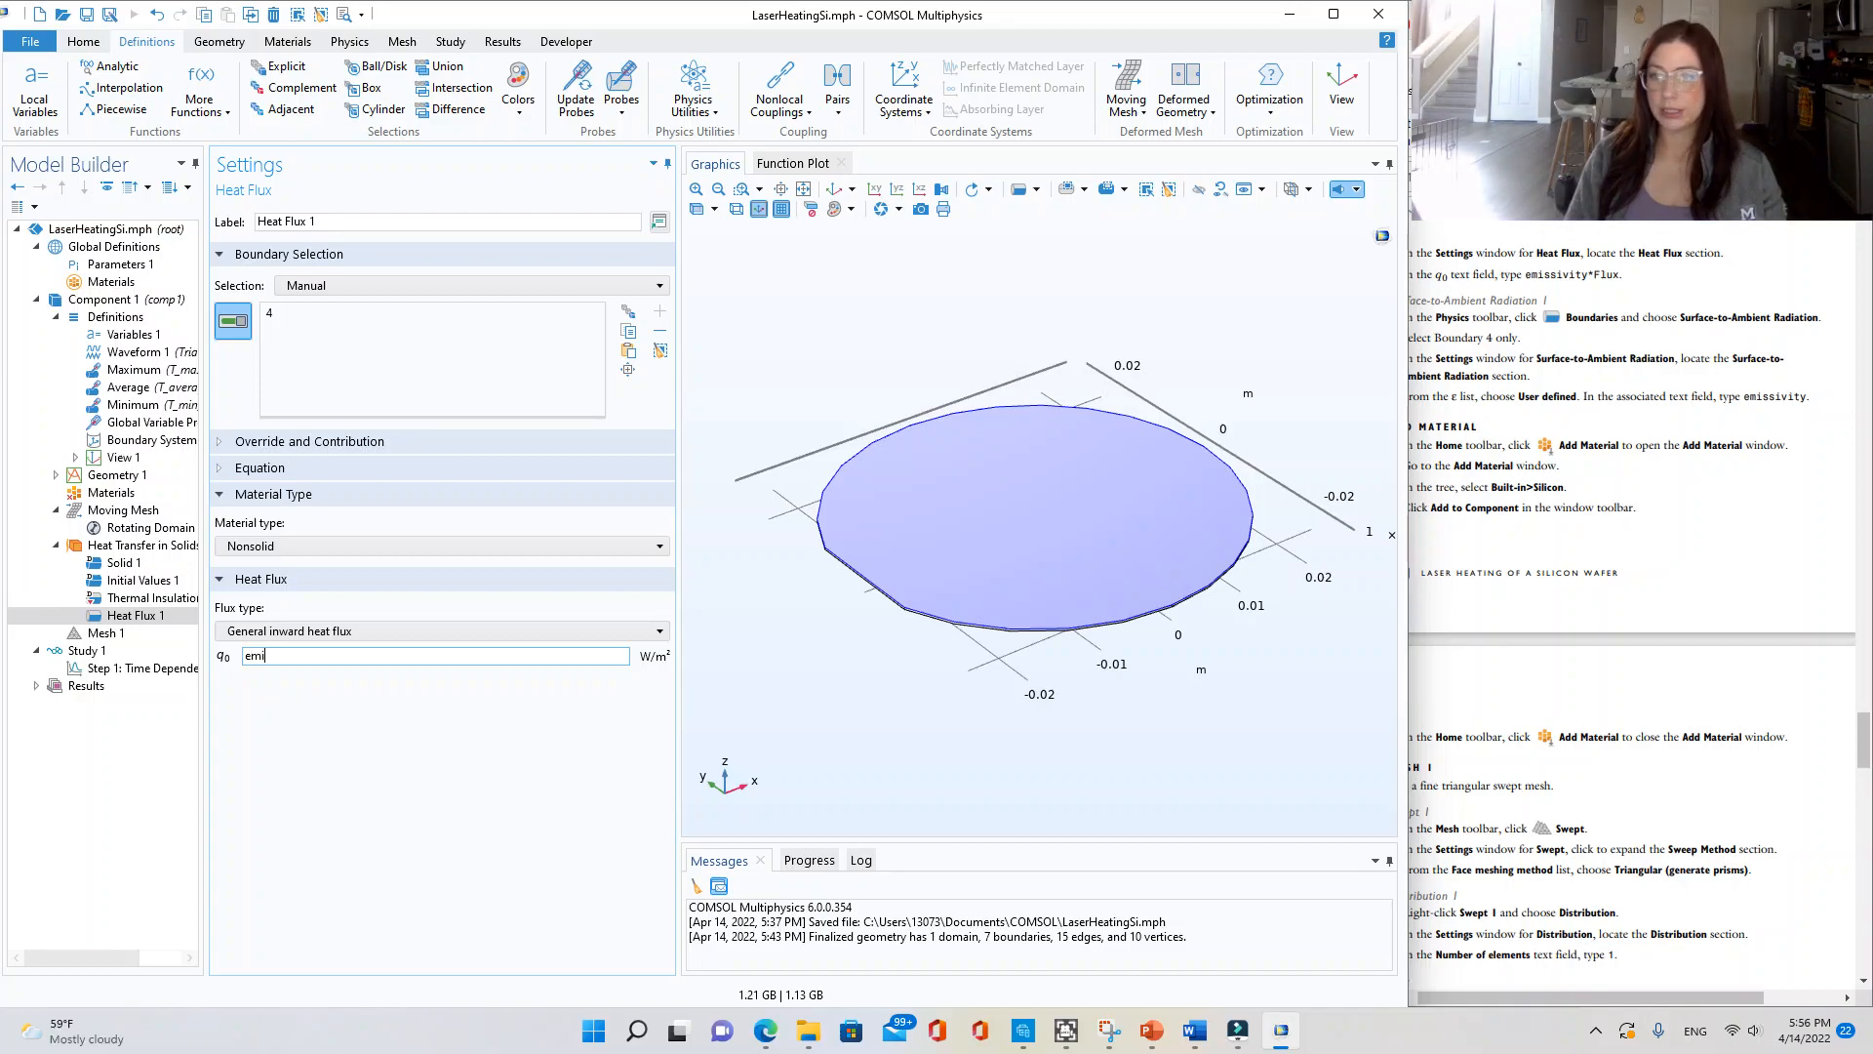
pyautogui.write('ssivity*Flux')
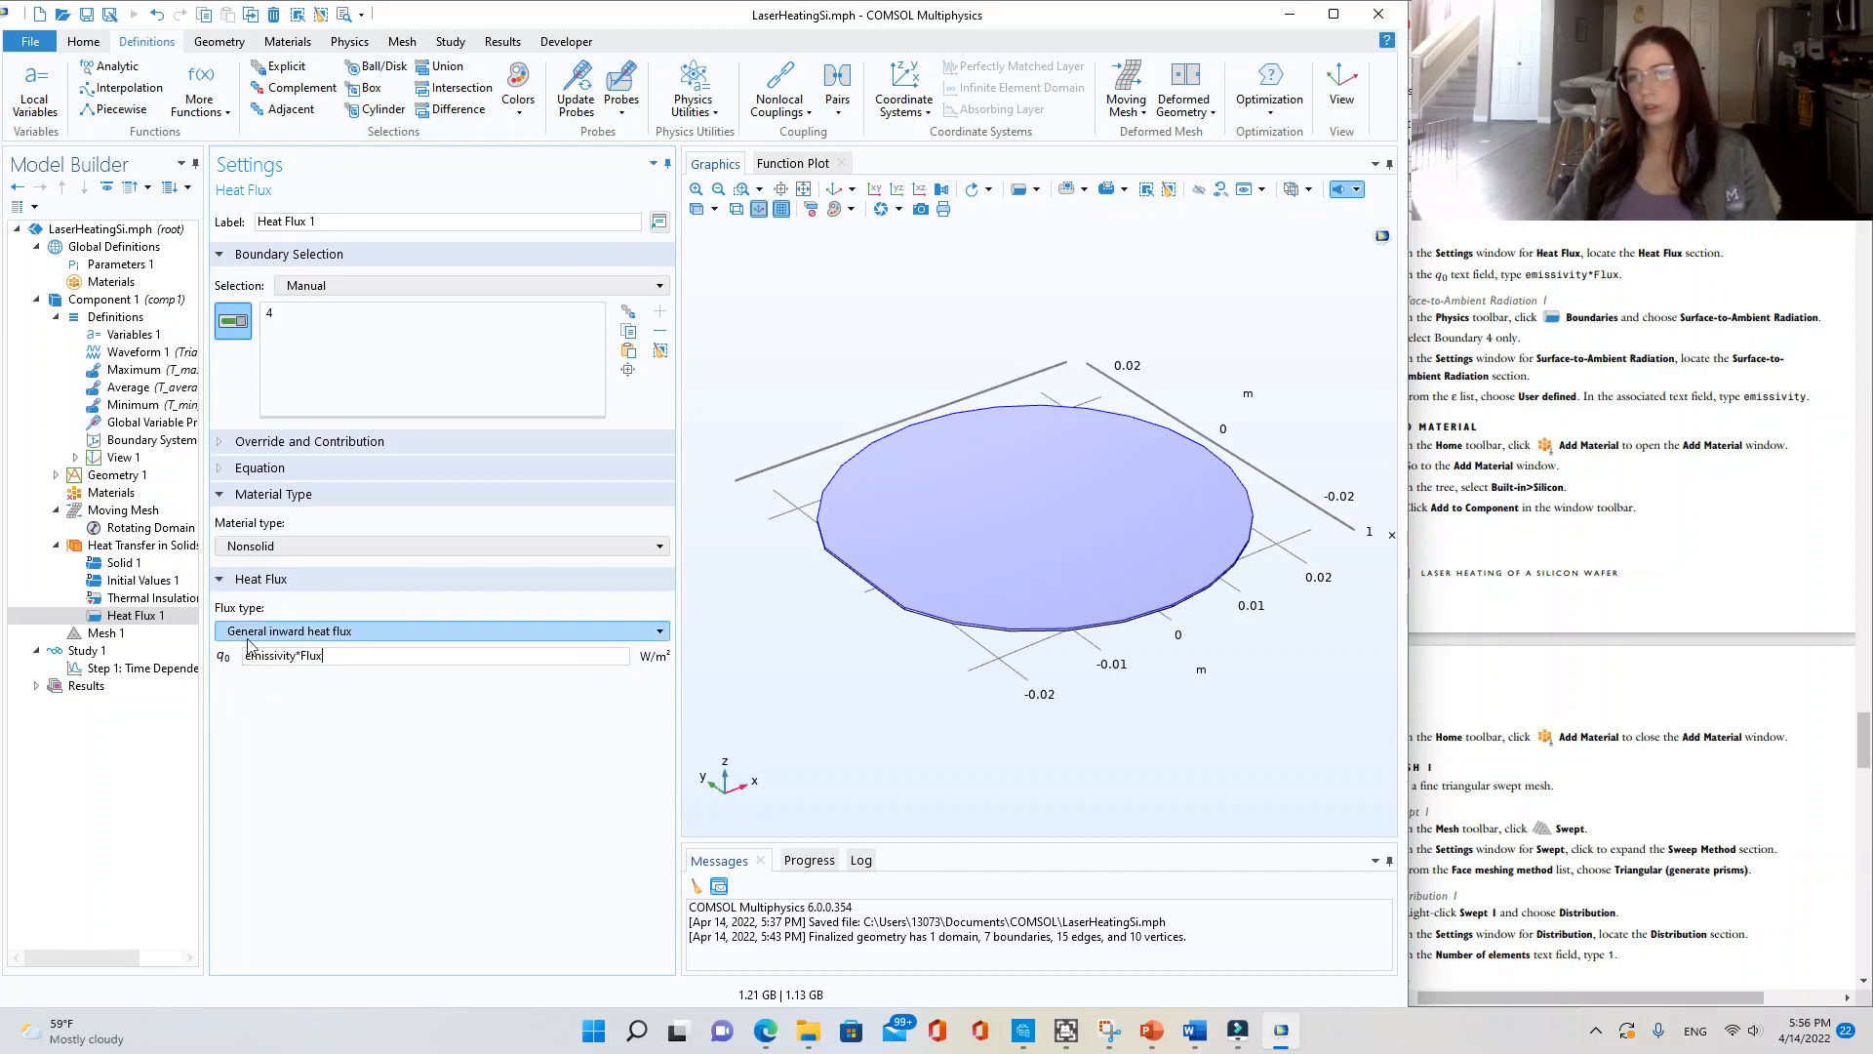
pyautogui.hotkey('alt', 'Tab')
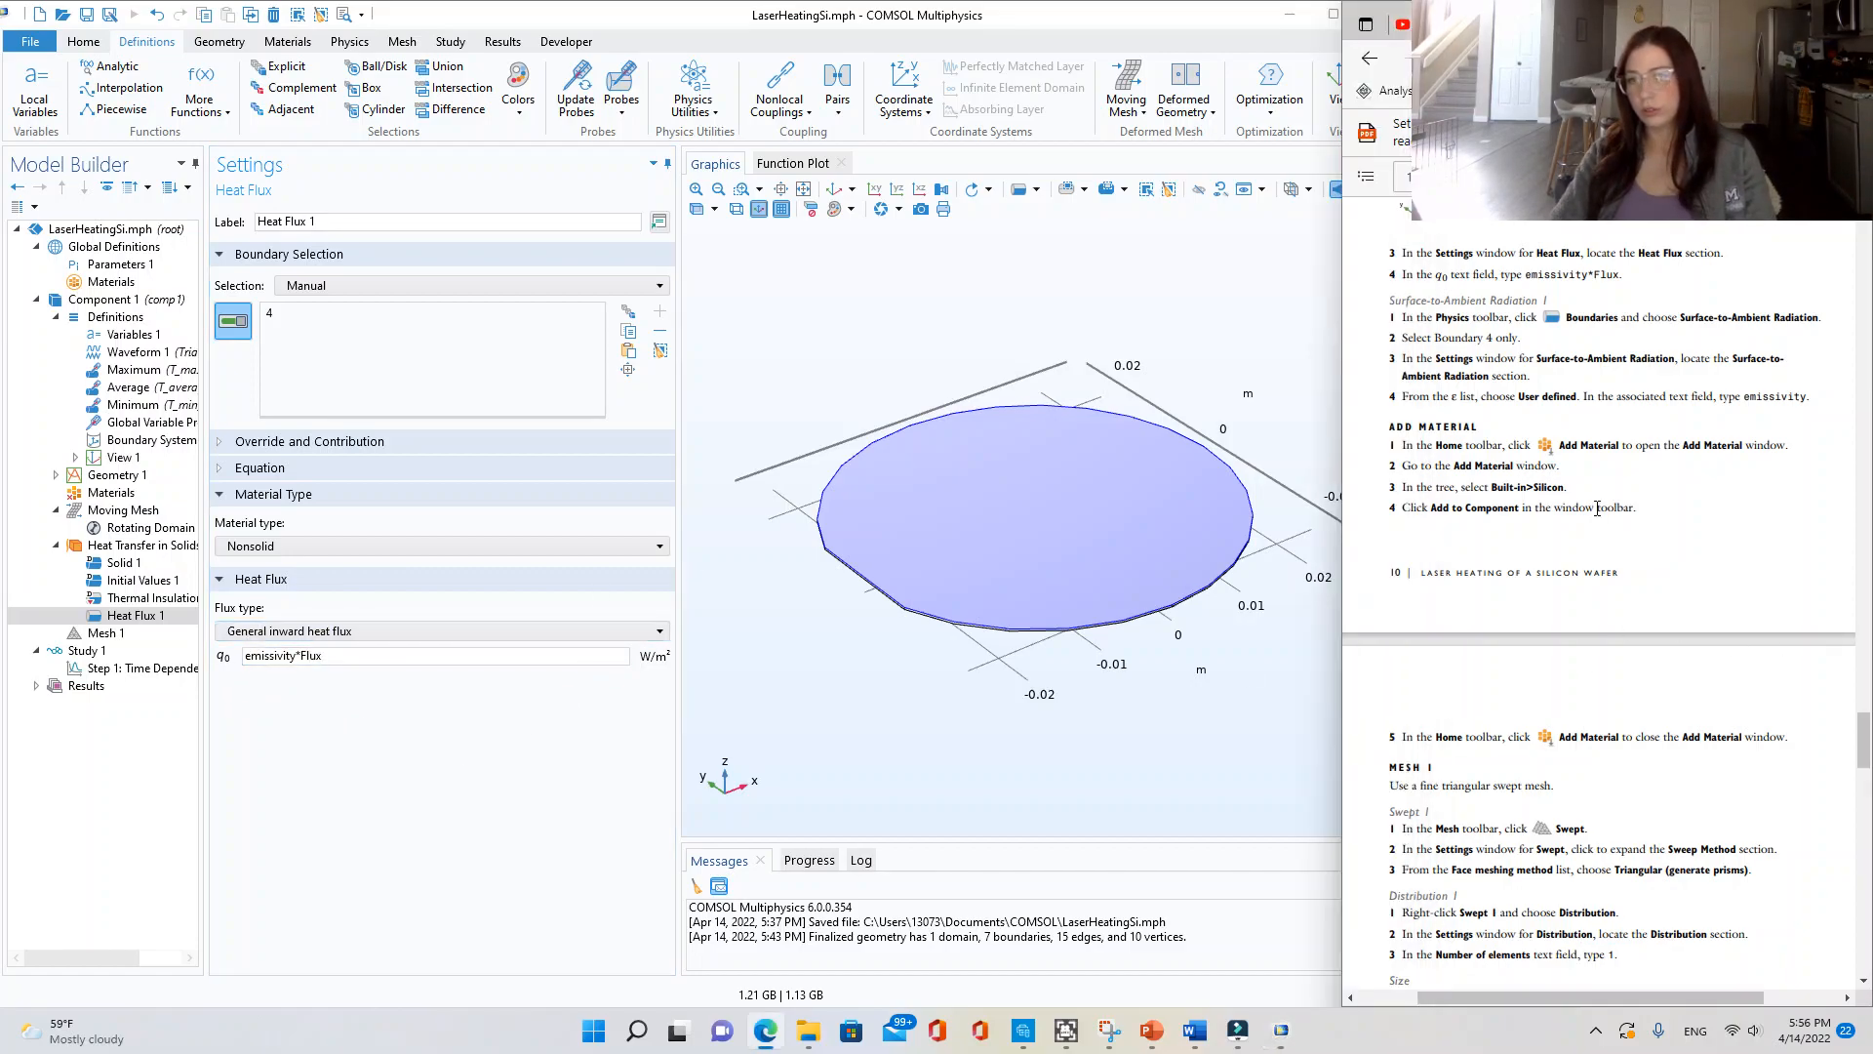
# - Keep General inward heat flux and complete q0 as emissivity*Flux
pyautogui.click(237, 633)
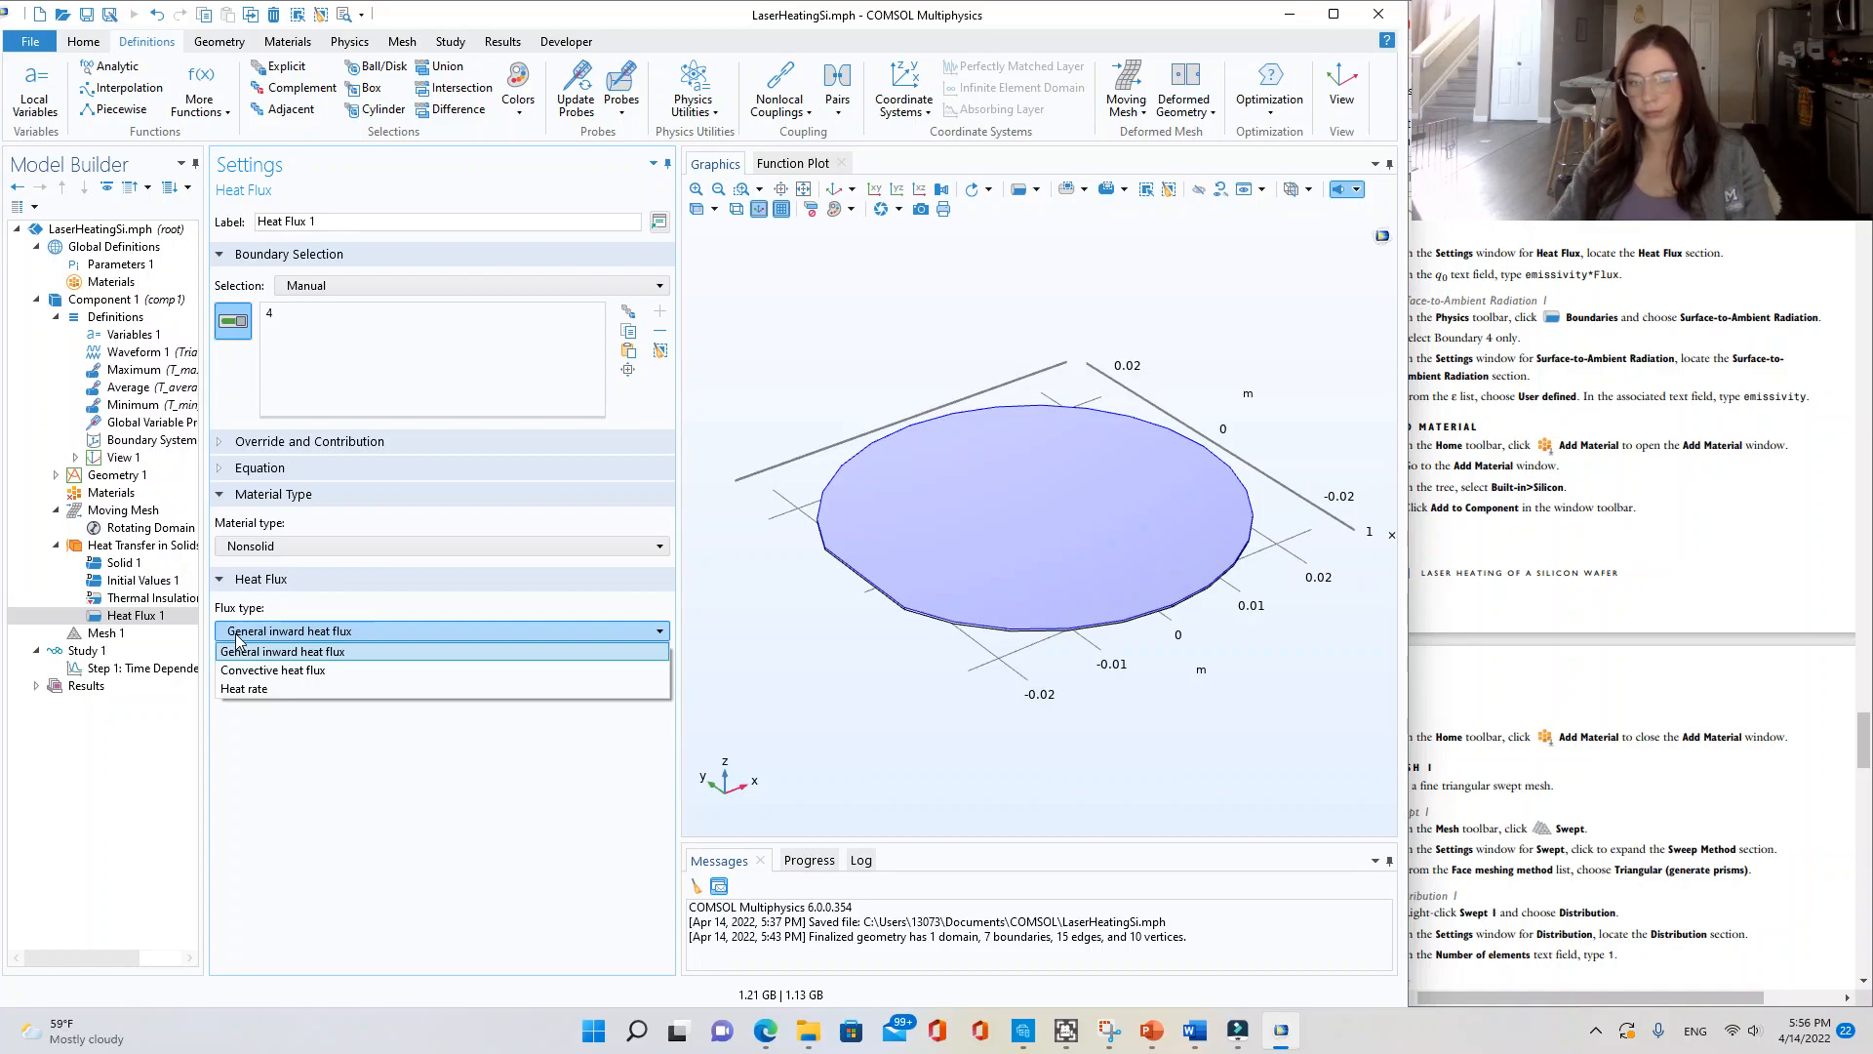
pyautogui.click(238, 650)
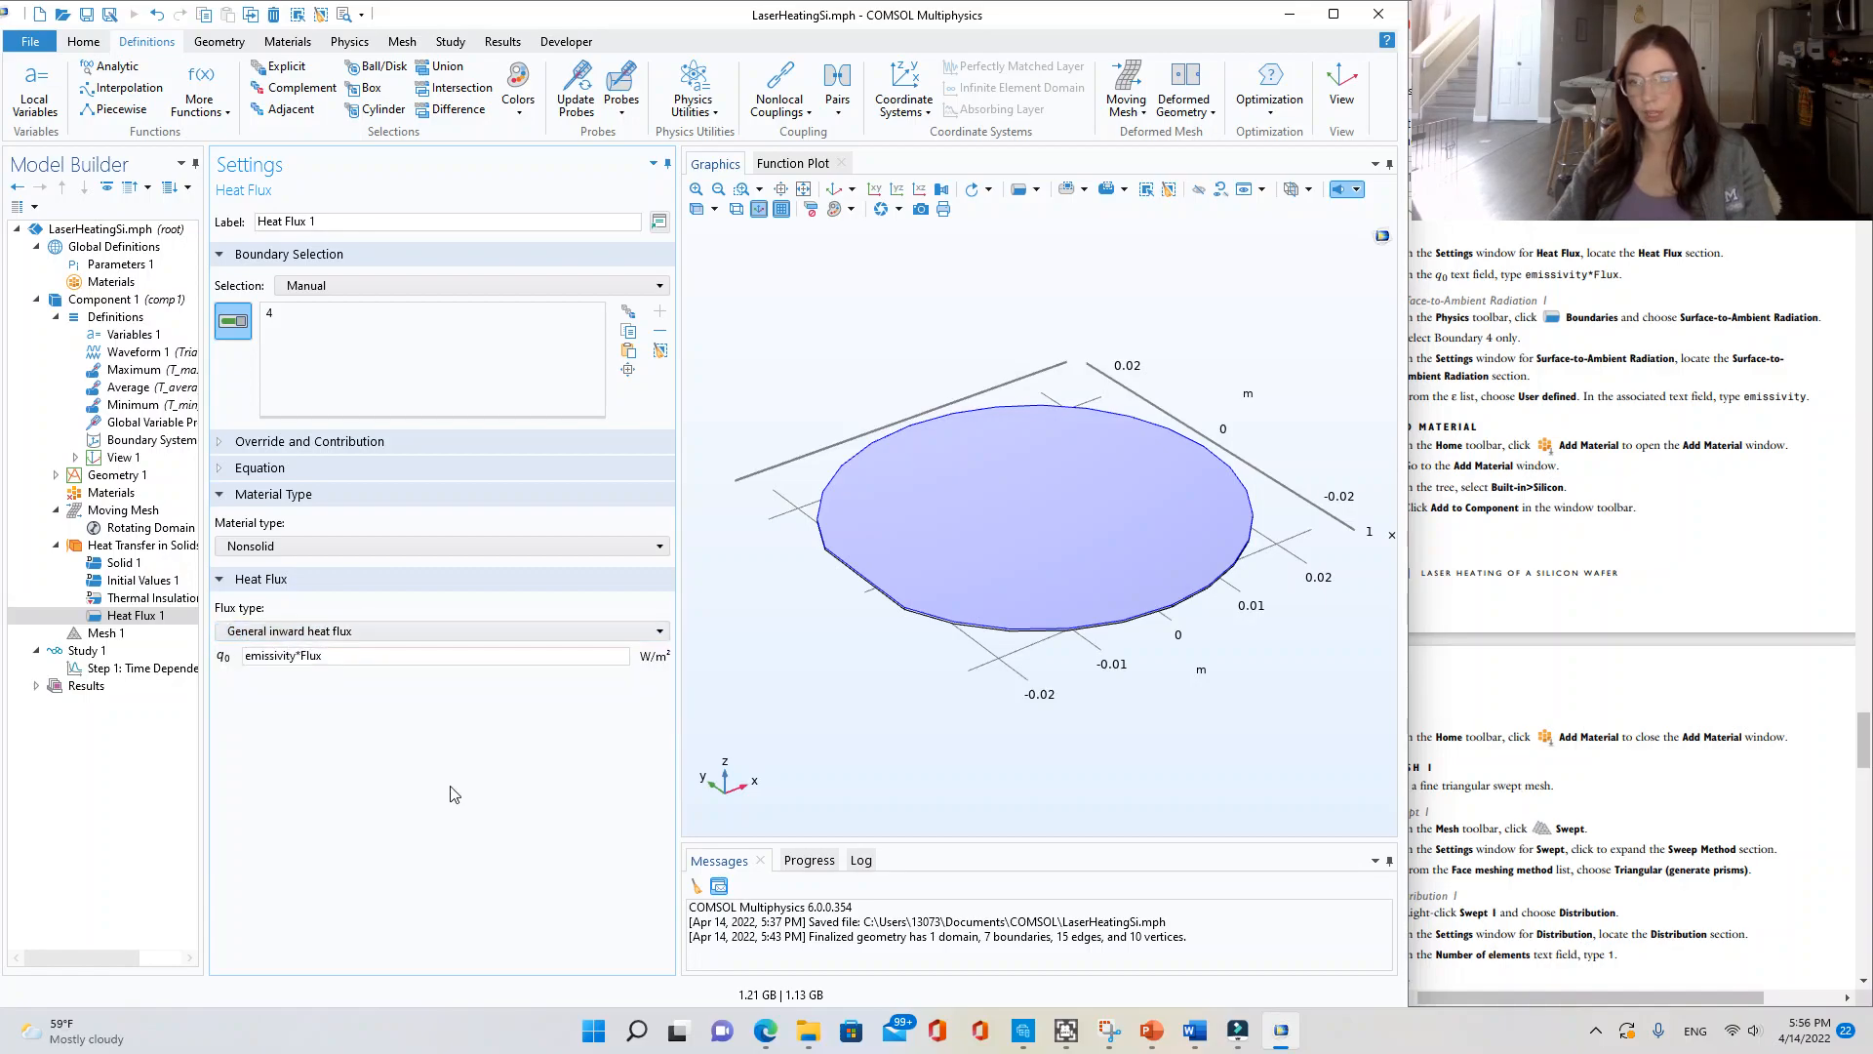
pyautogui.click(1715, 531)
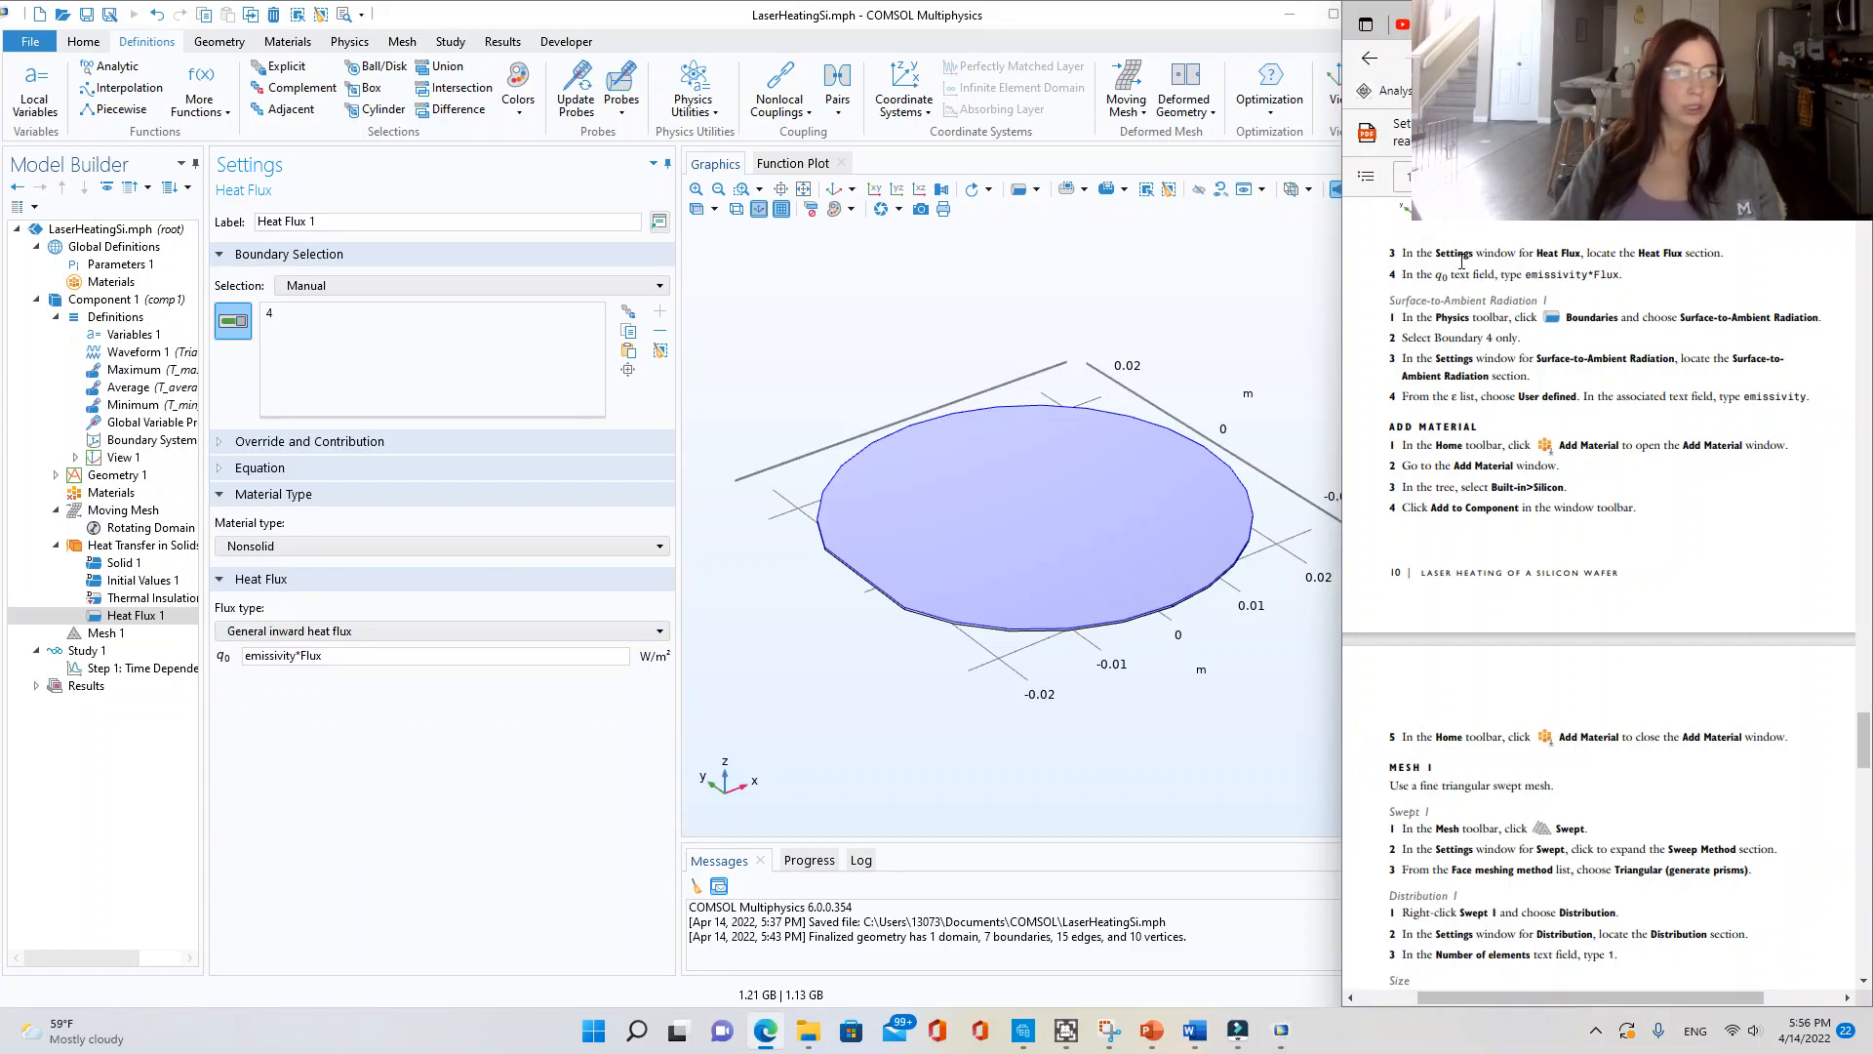
pyautogui.click(281, 632)
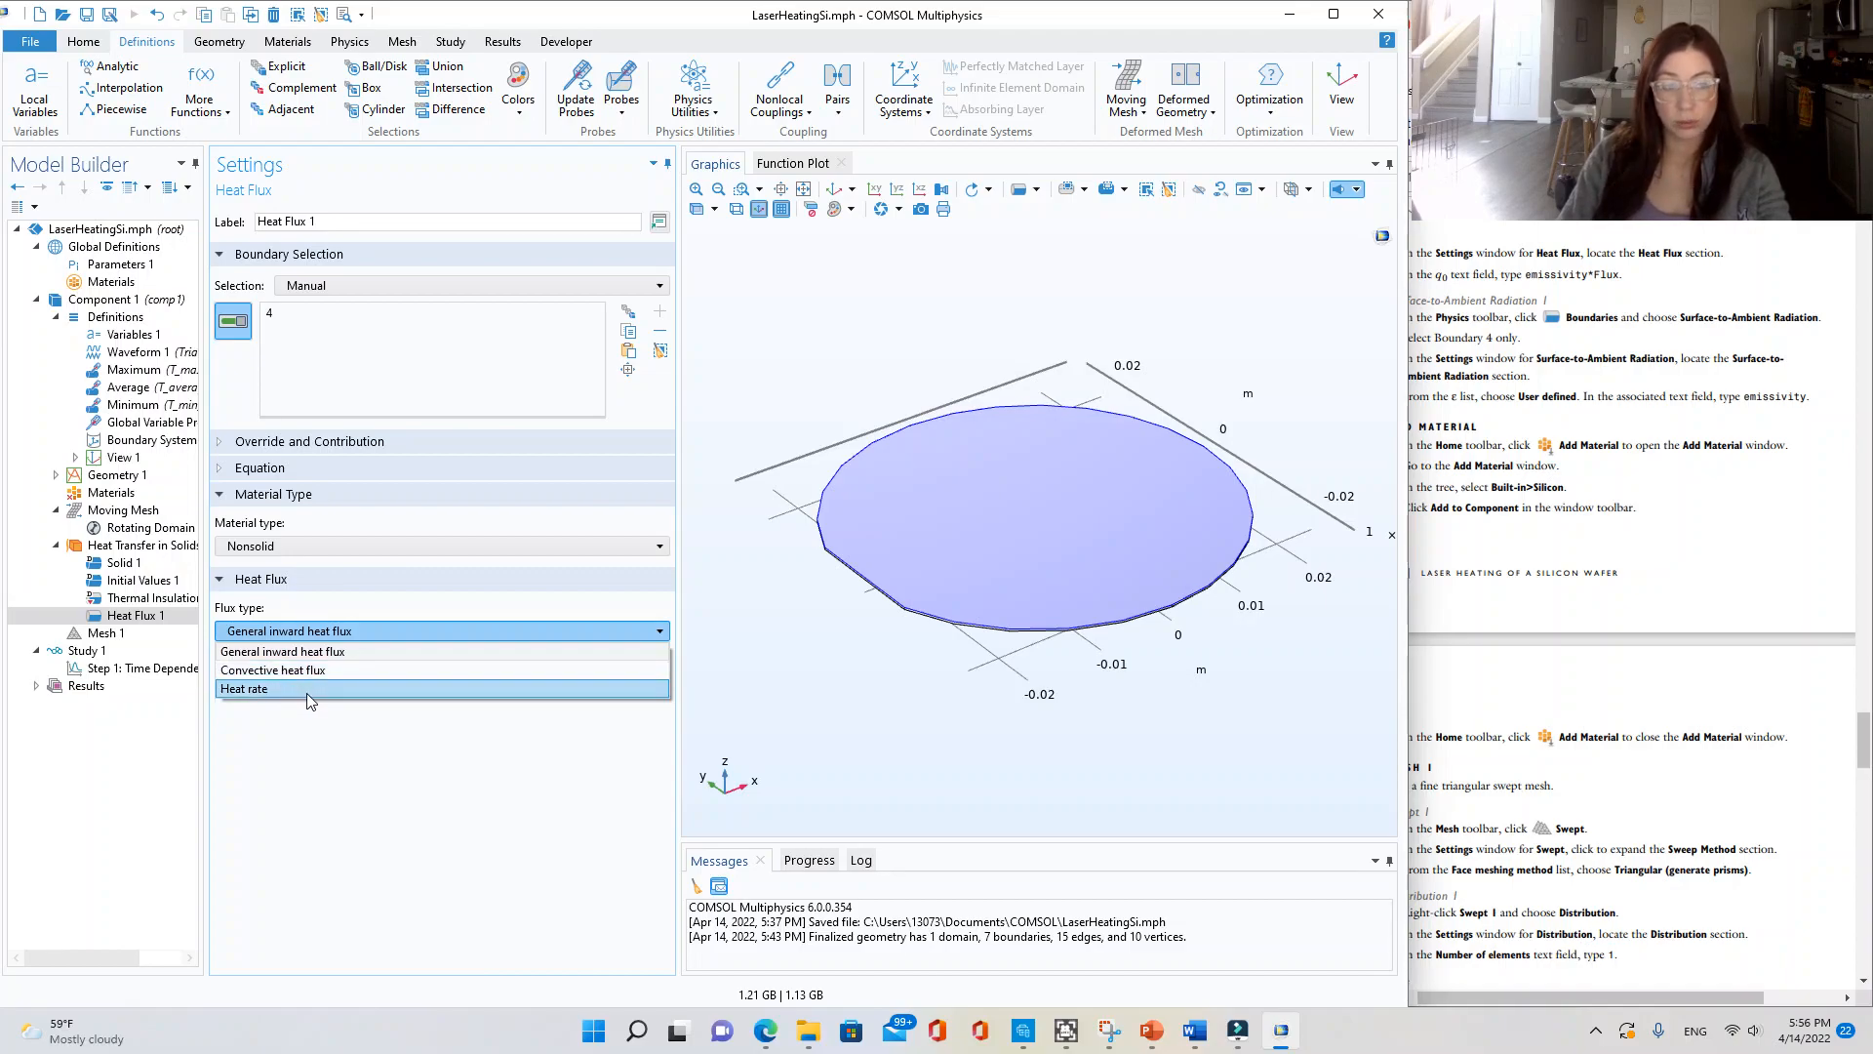
pyautogui.click(402, 757)
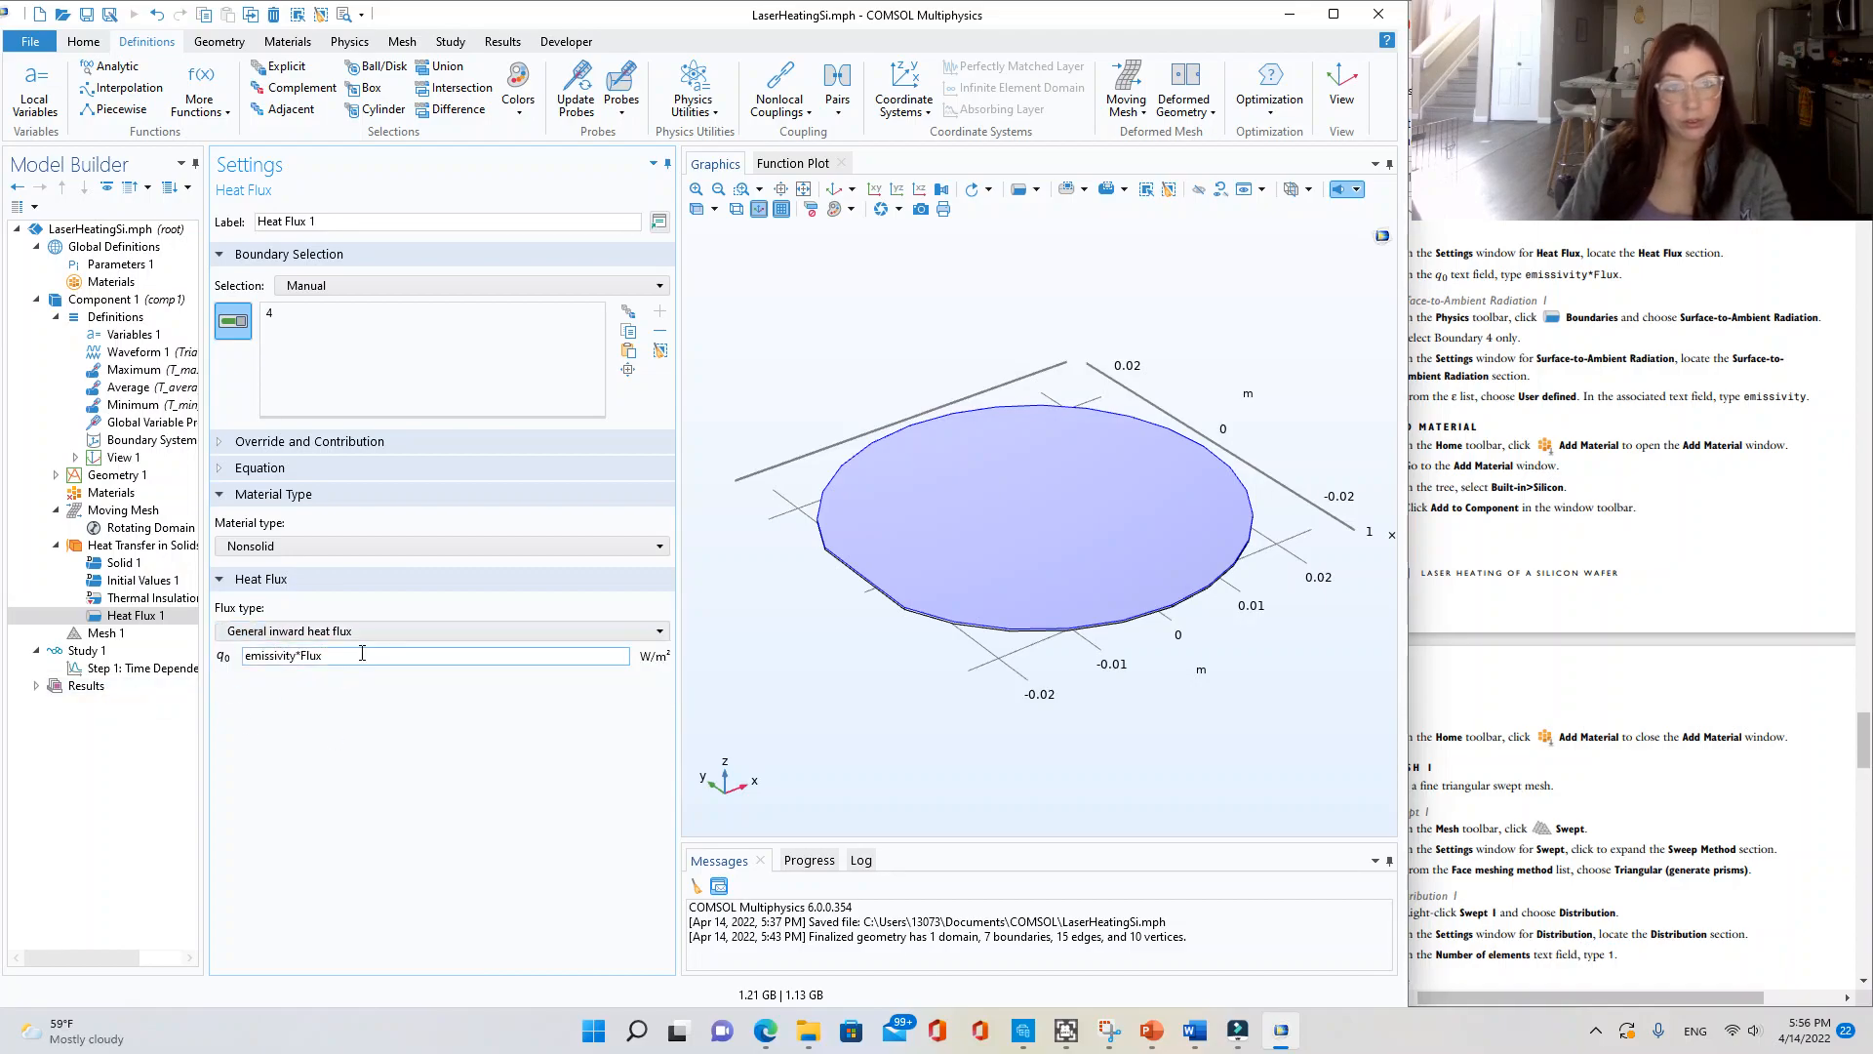
pyautogui.moveTo(362, 656); pyautogui.dragTo(261, 658)
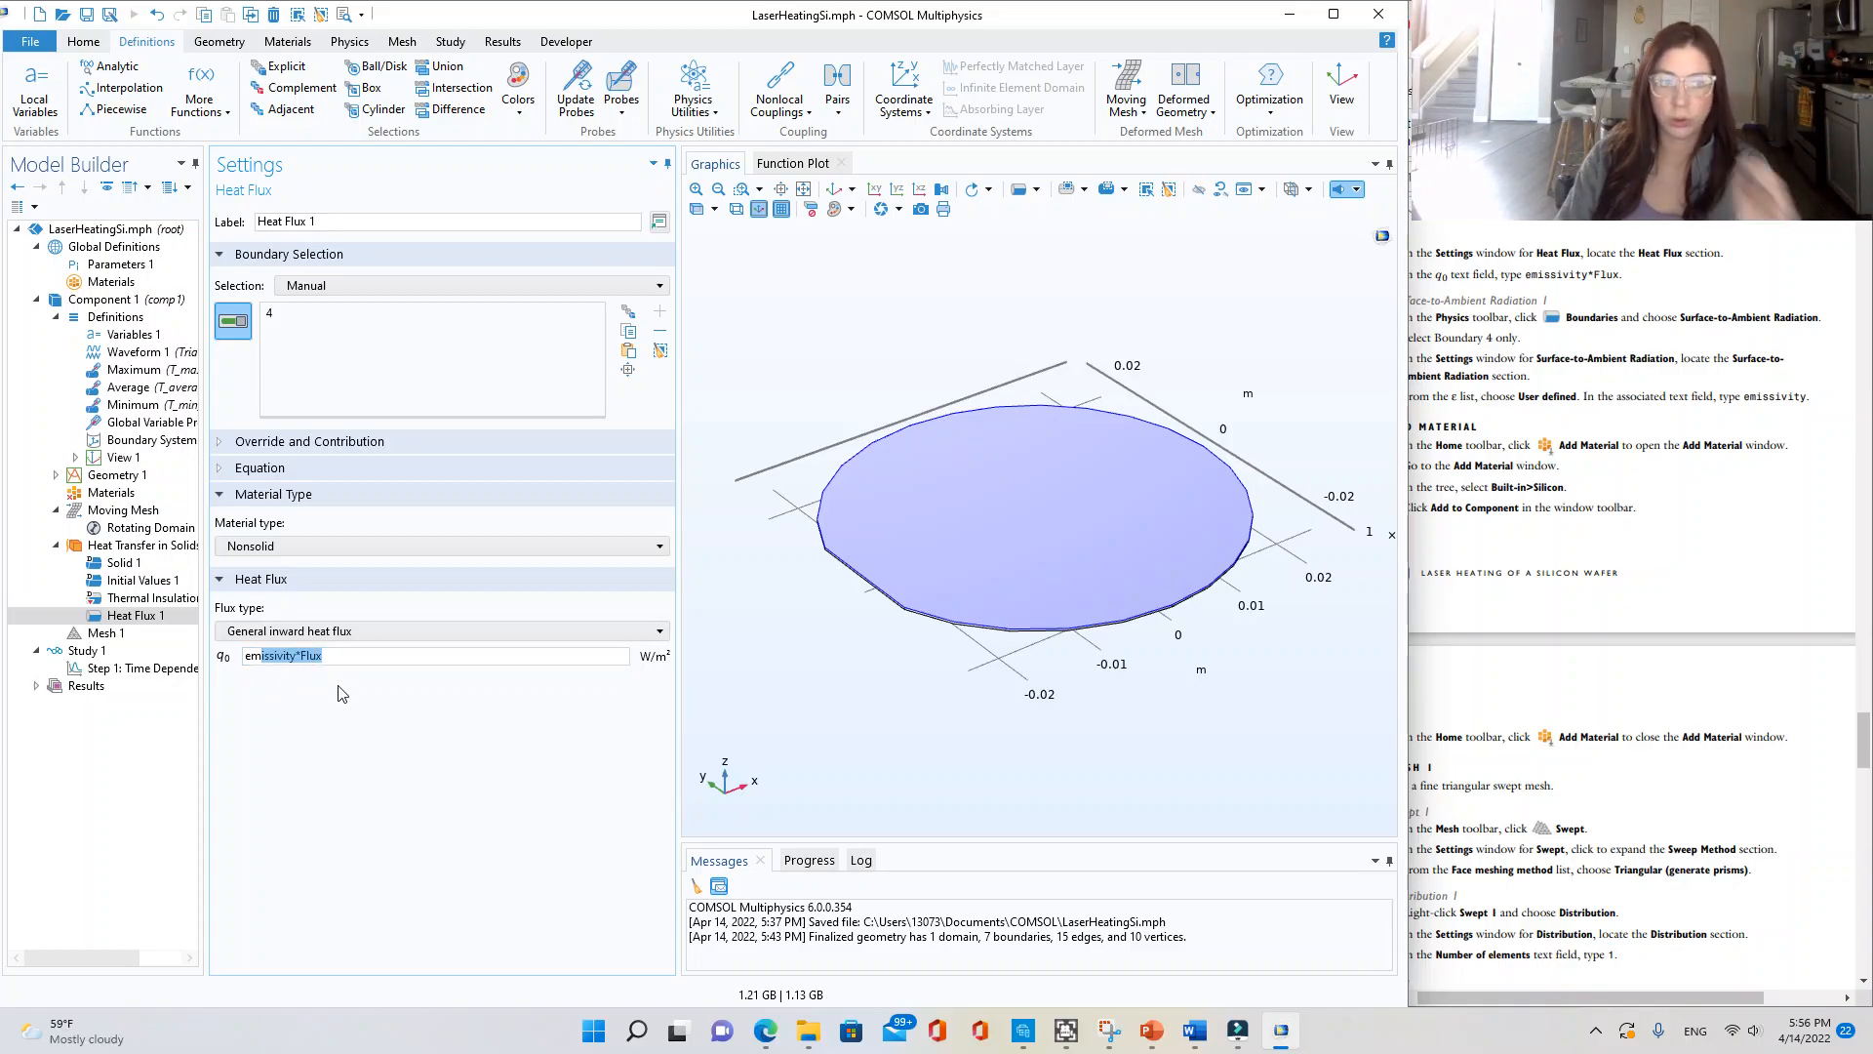
pyautogui.click(318, 706)
pyautogui.click(347, 656)
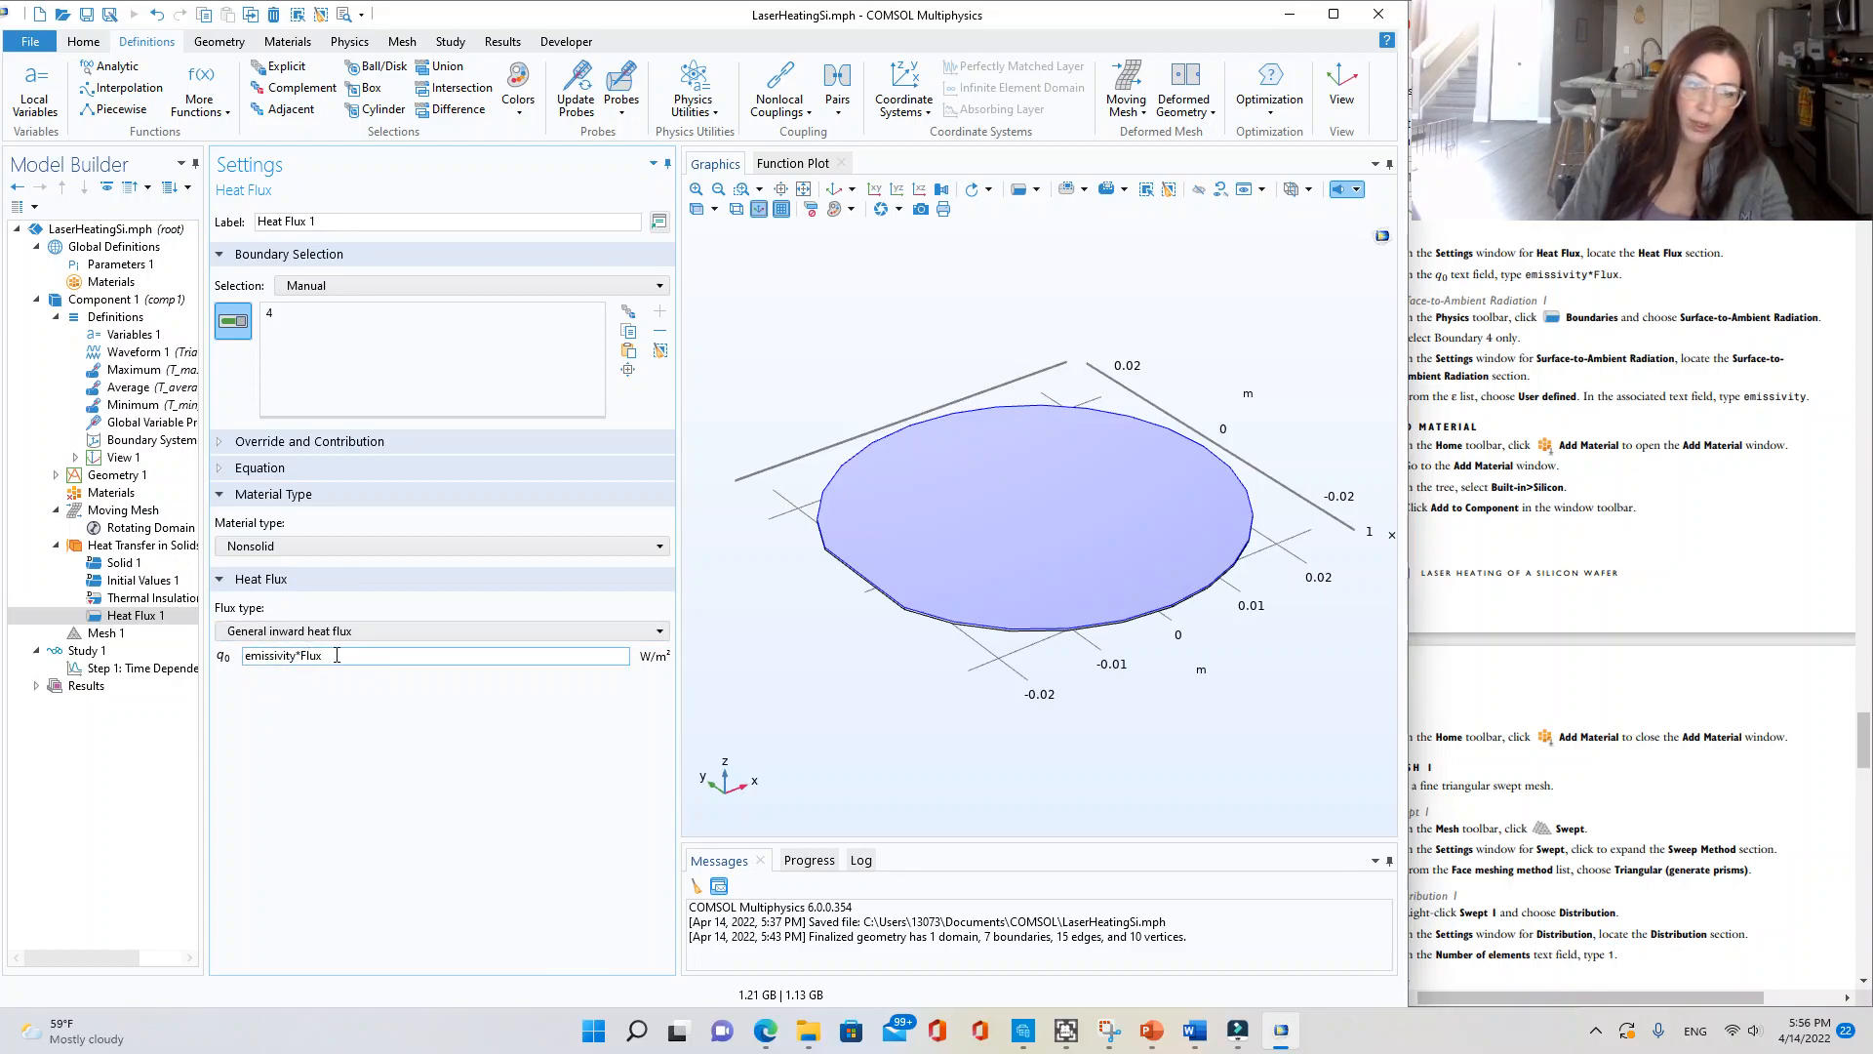
pyautogui.moveTo(336, 655); pyautogui.dragTo(309, 657)
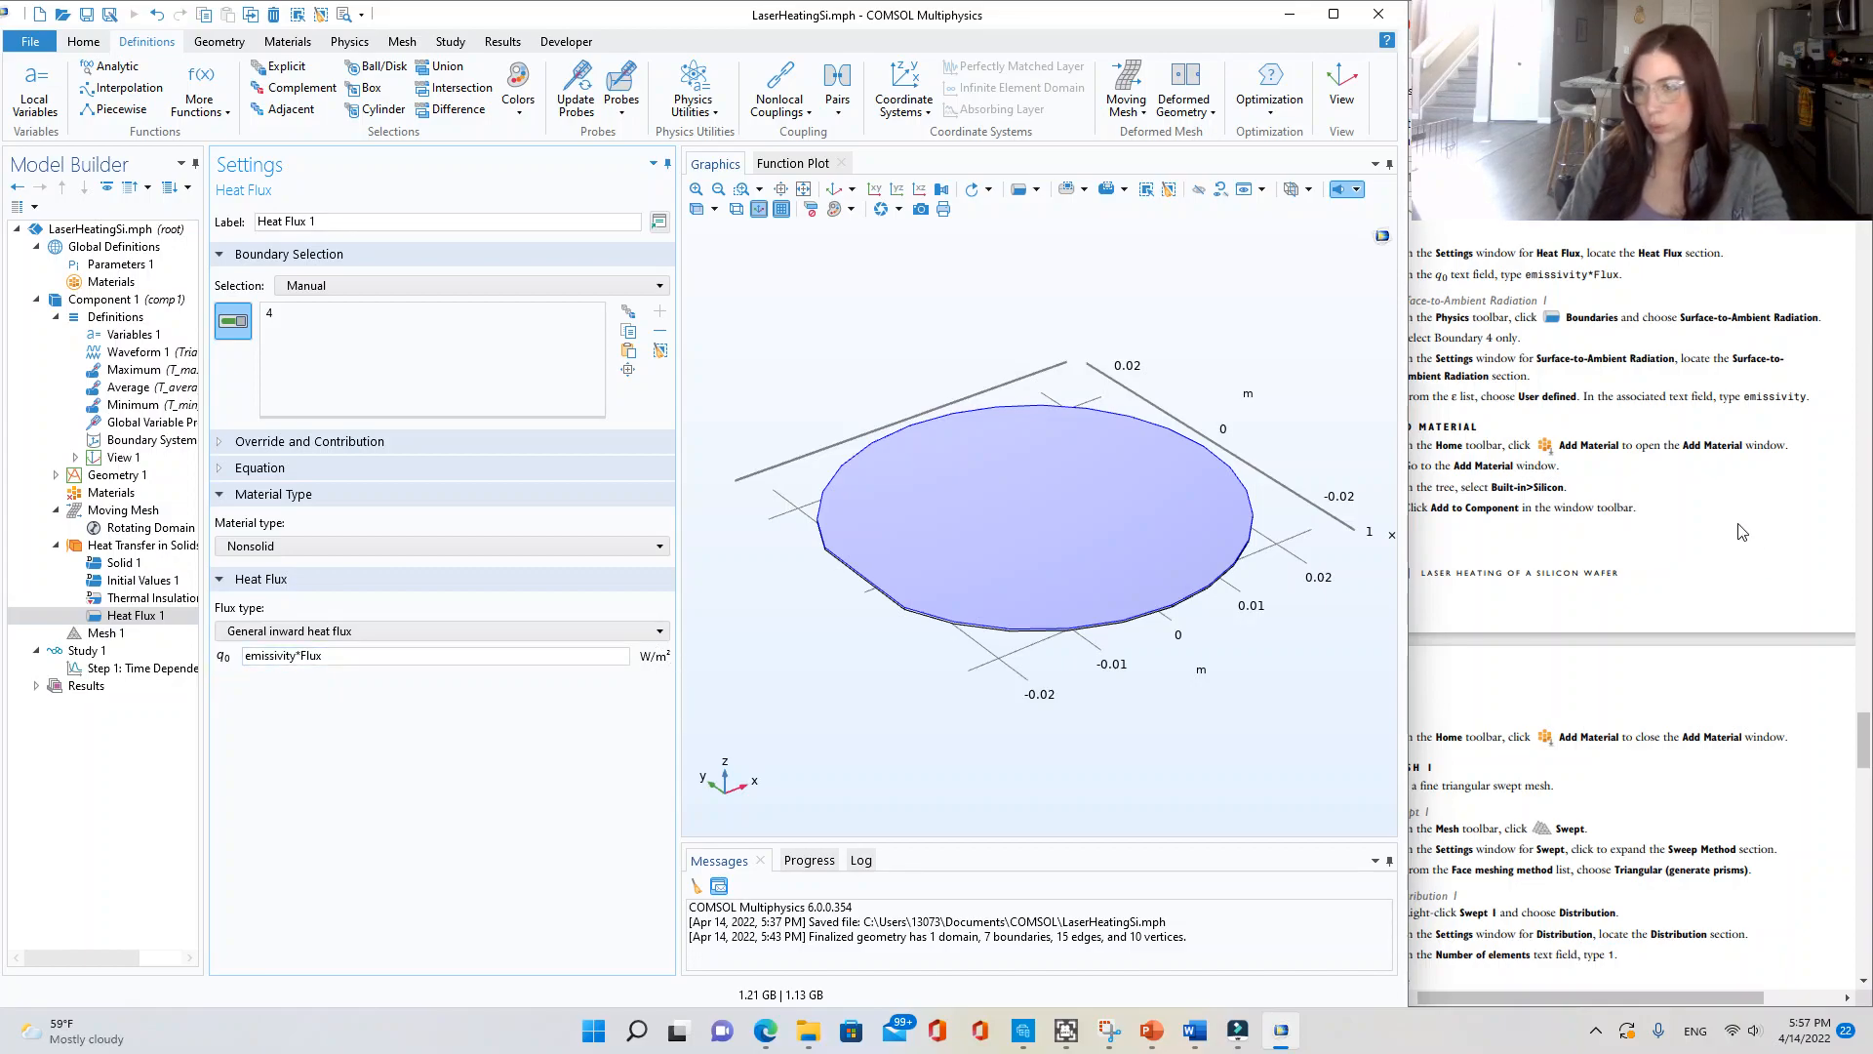
pyautogui.click(1659, 517)
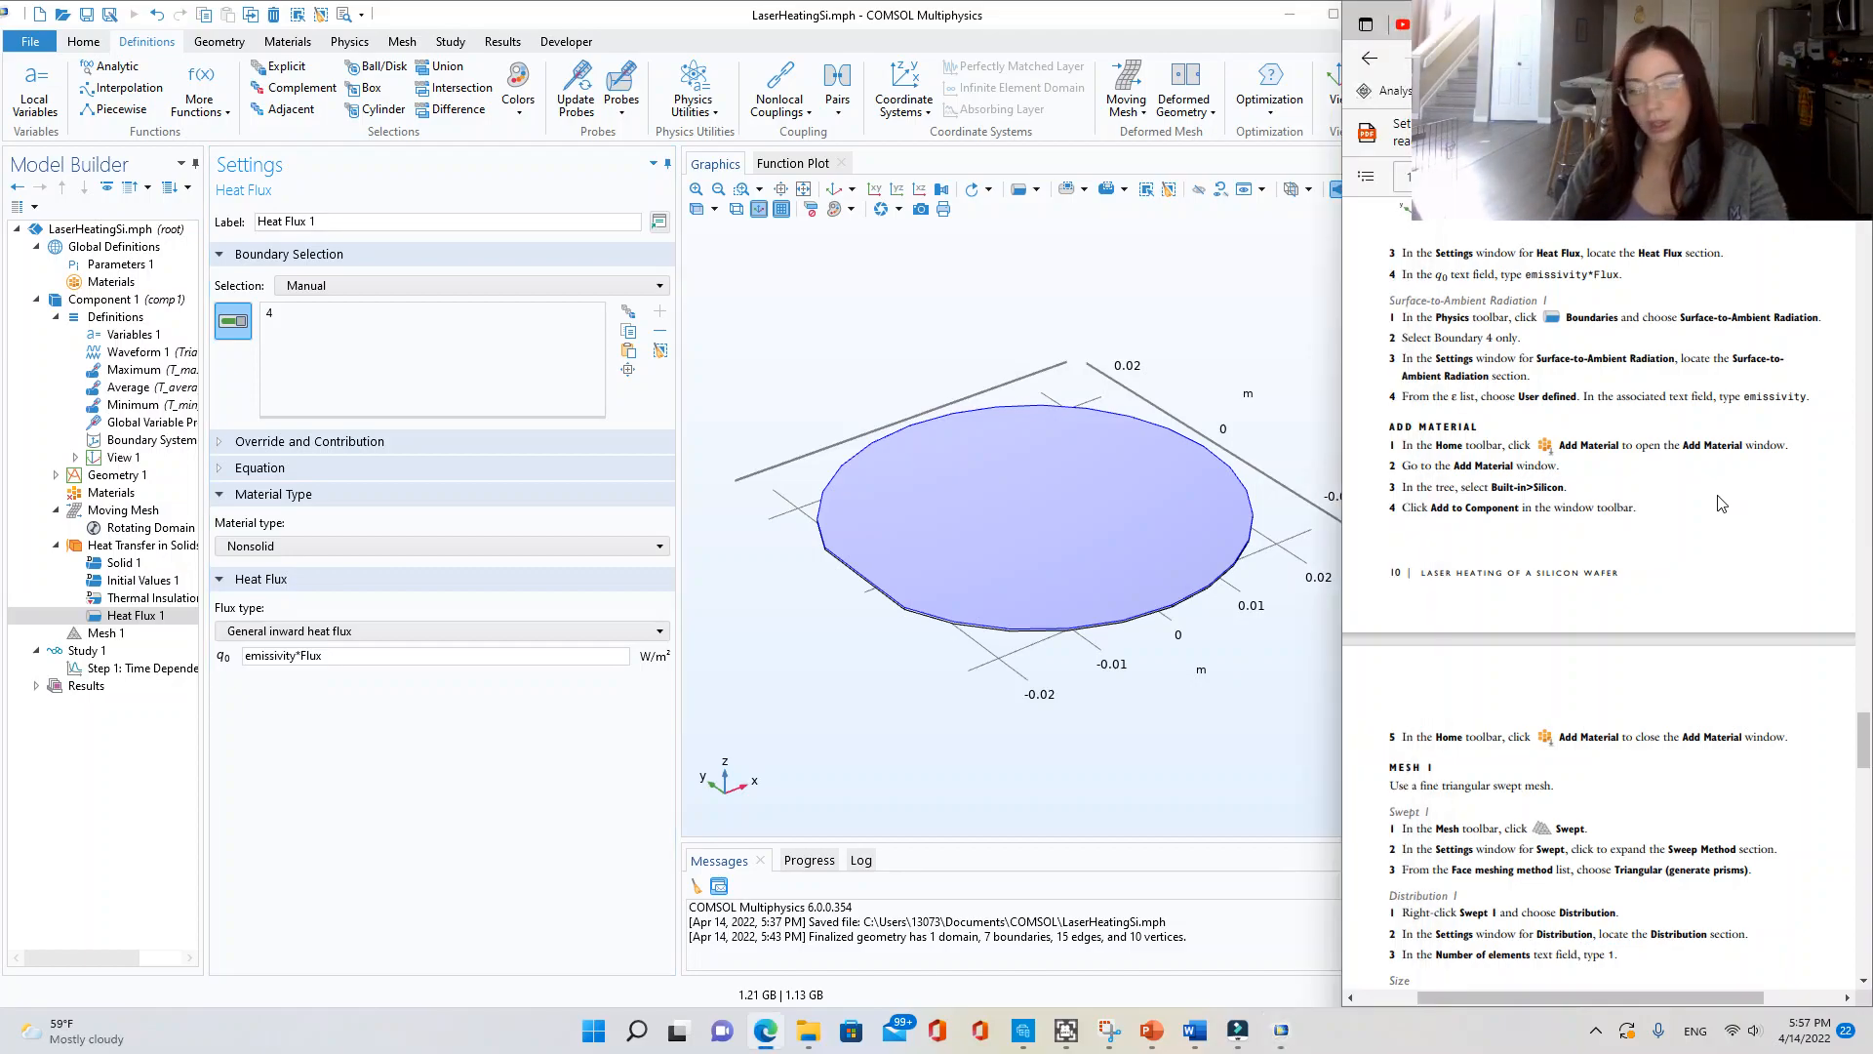
# - Check the manual, then switch COMSOL's ribbon to the Physics tab
pyautogui.click(646, 667)
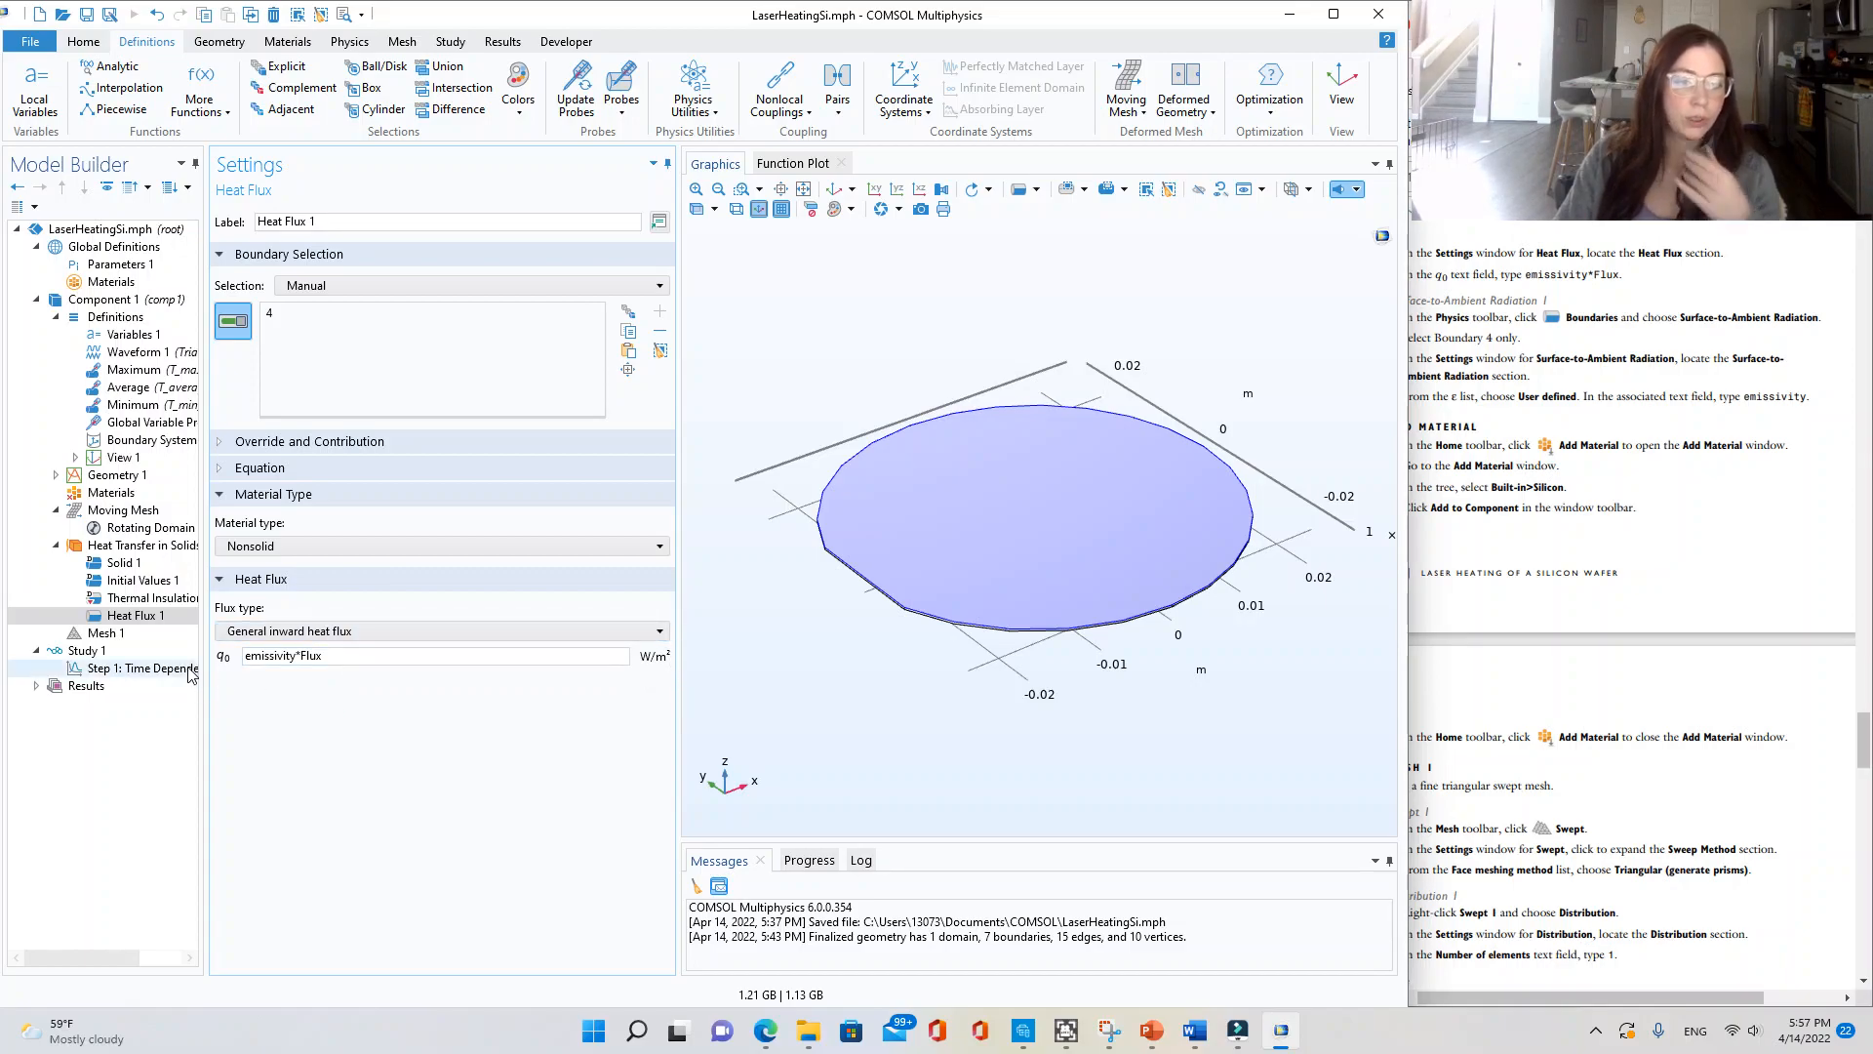
pyautogui.click(1597, 500)
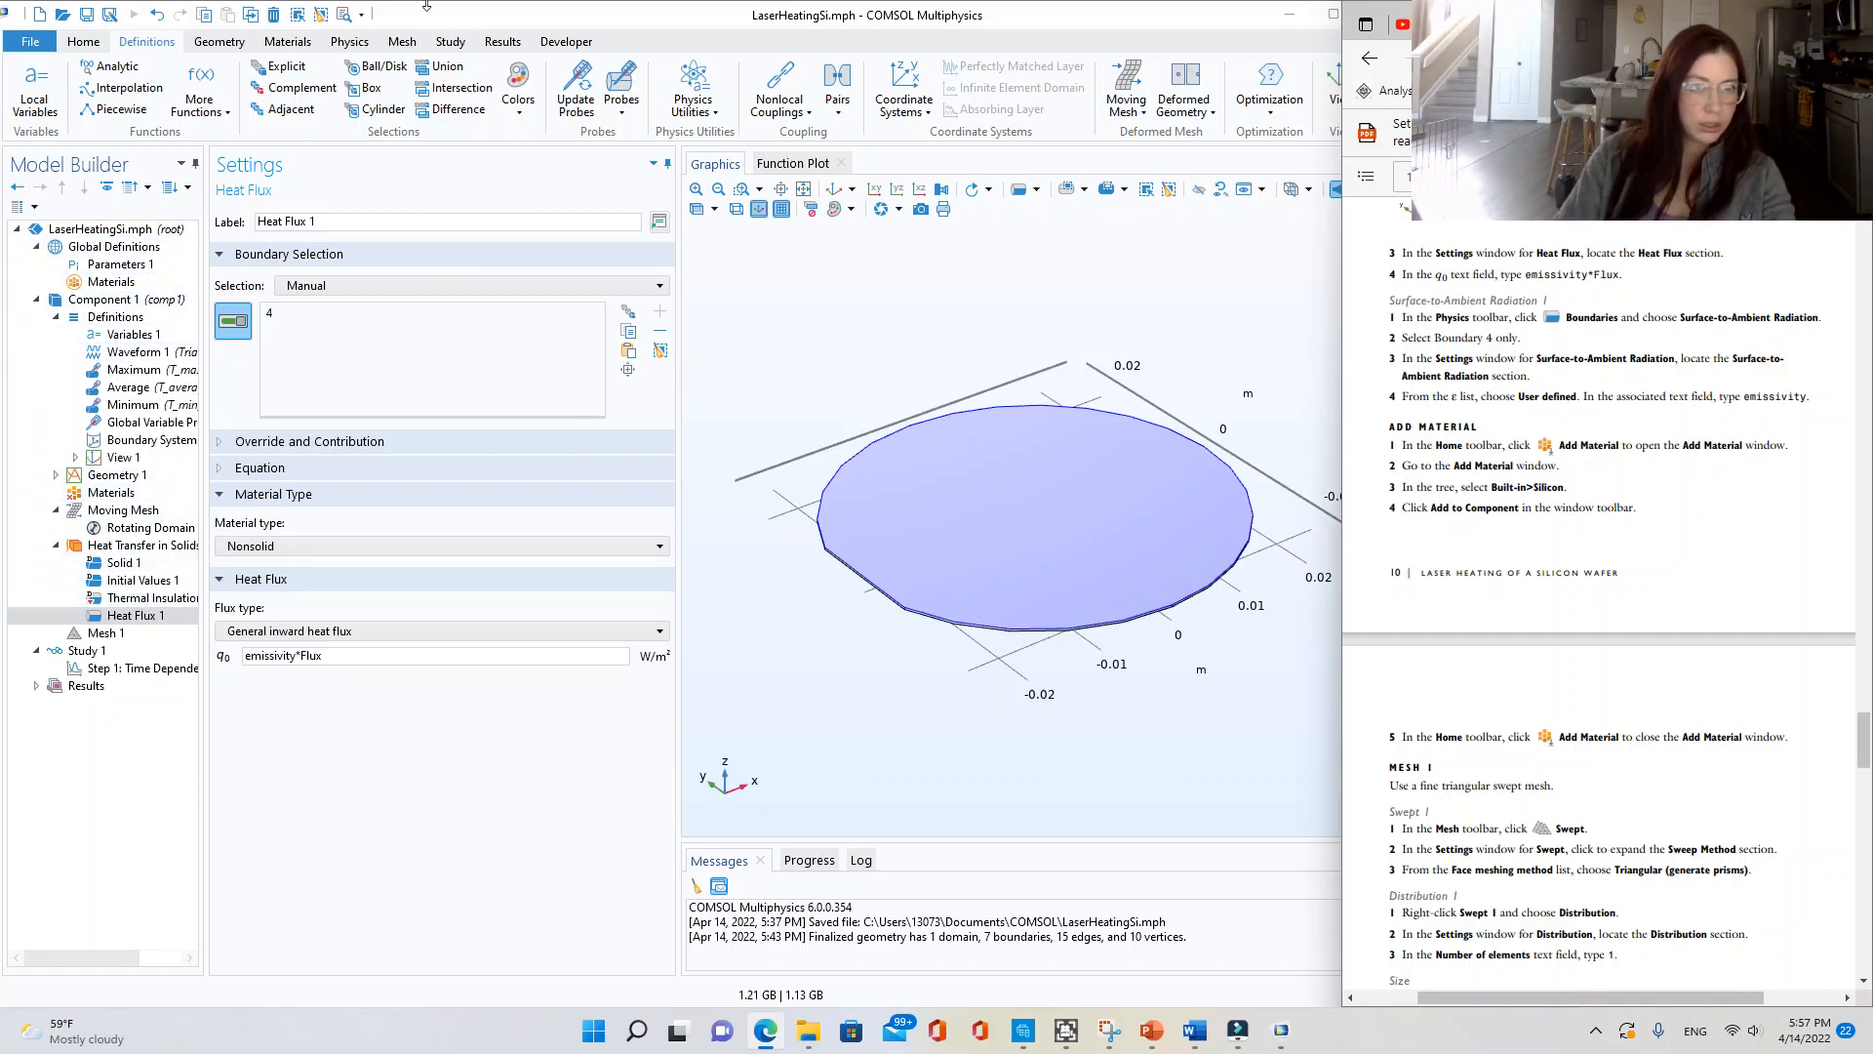
pyautogui.click(366, 45)
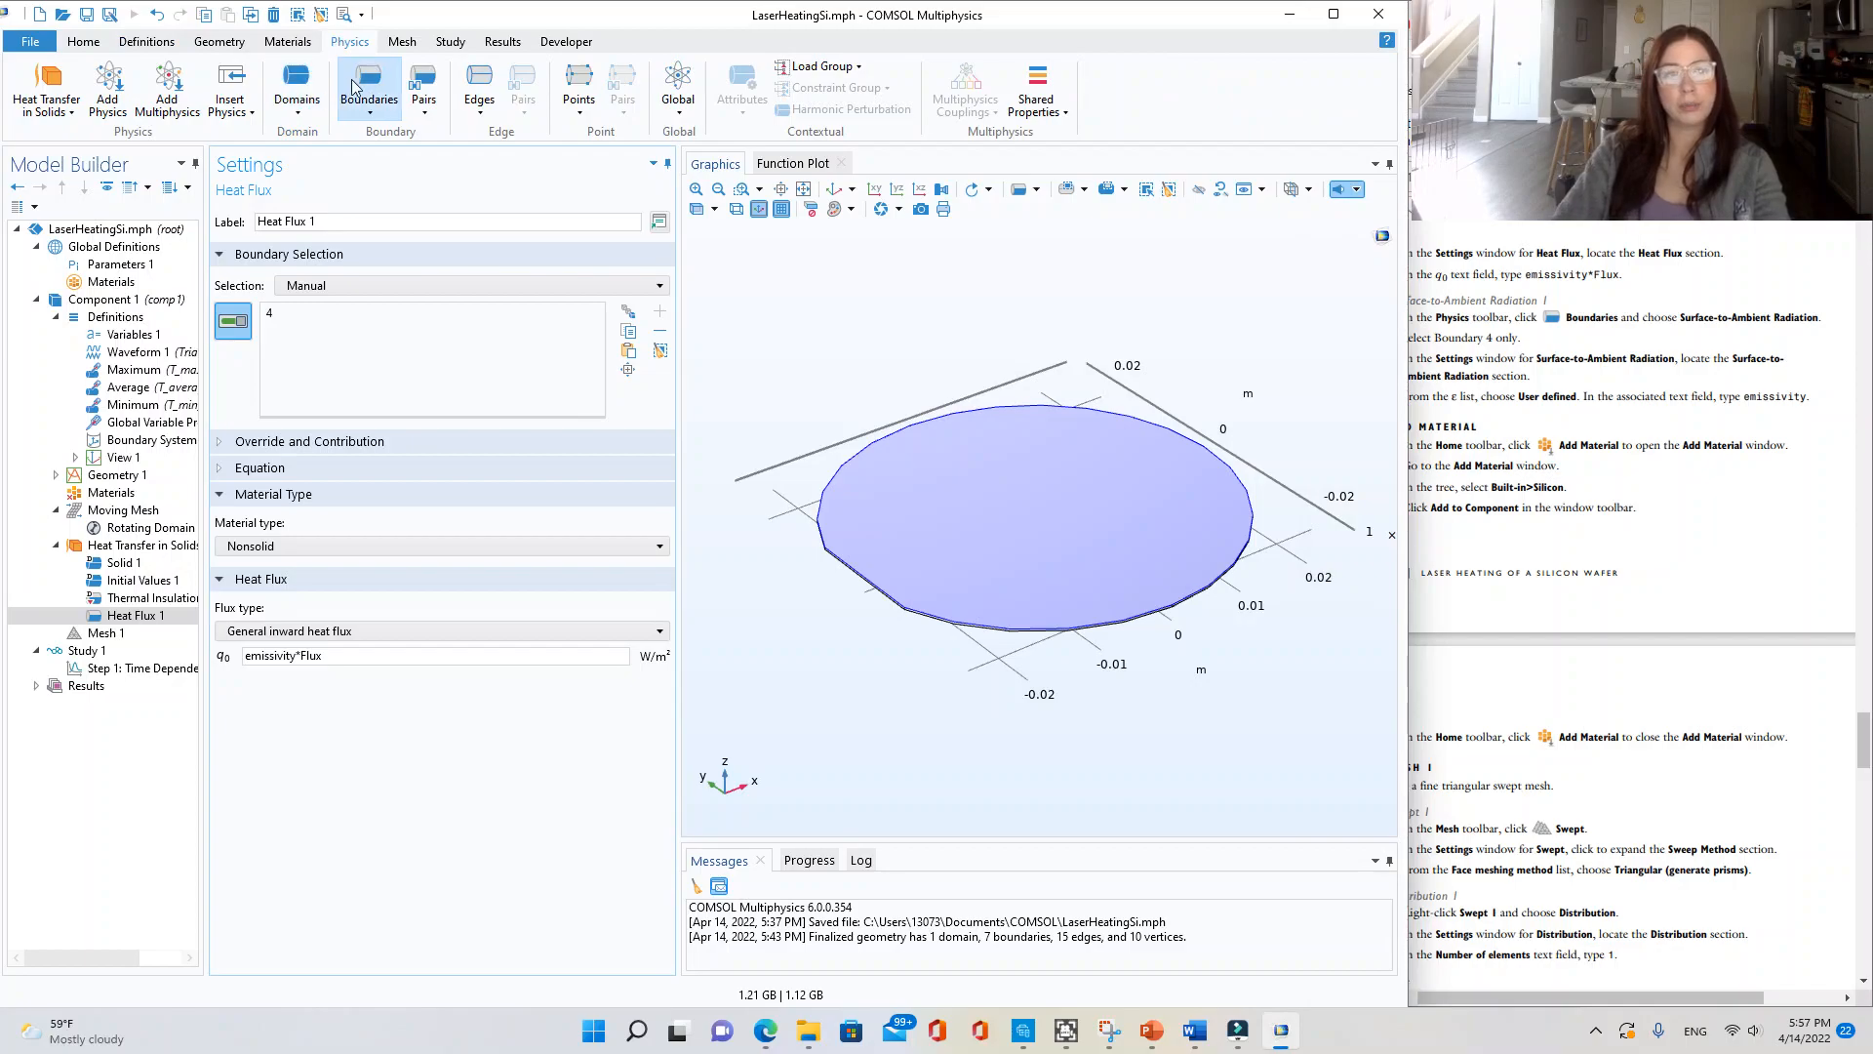
# - Add a Surface-to-Ambient Radiation boundary condition from the Boundaries list
pyautogui.click(356, 88)
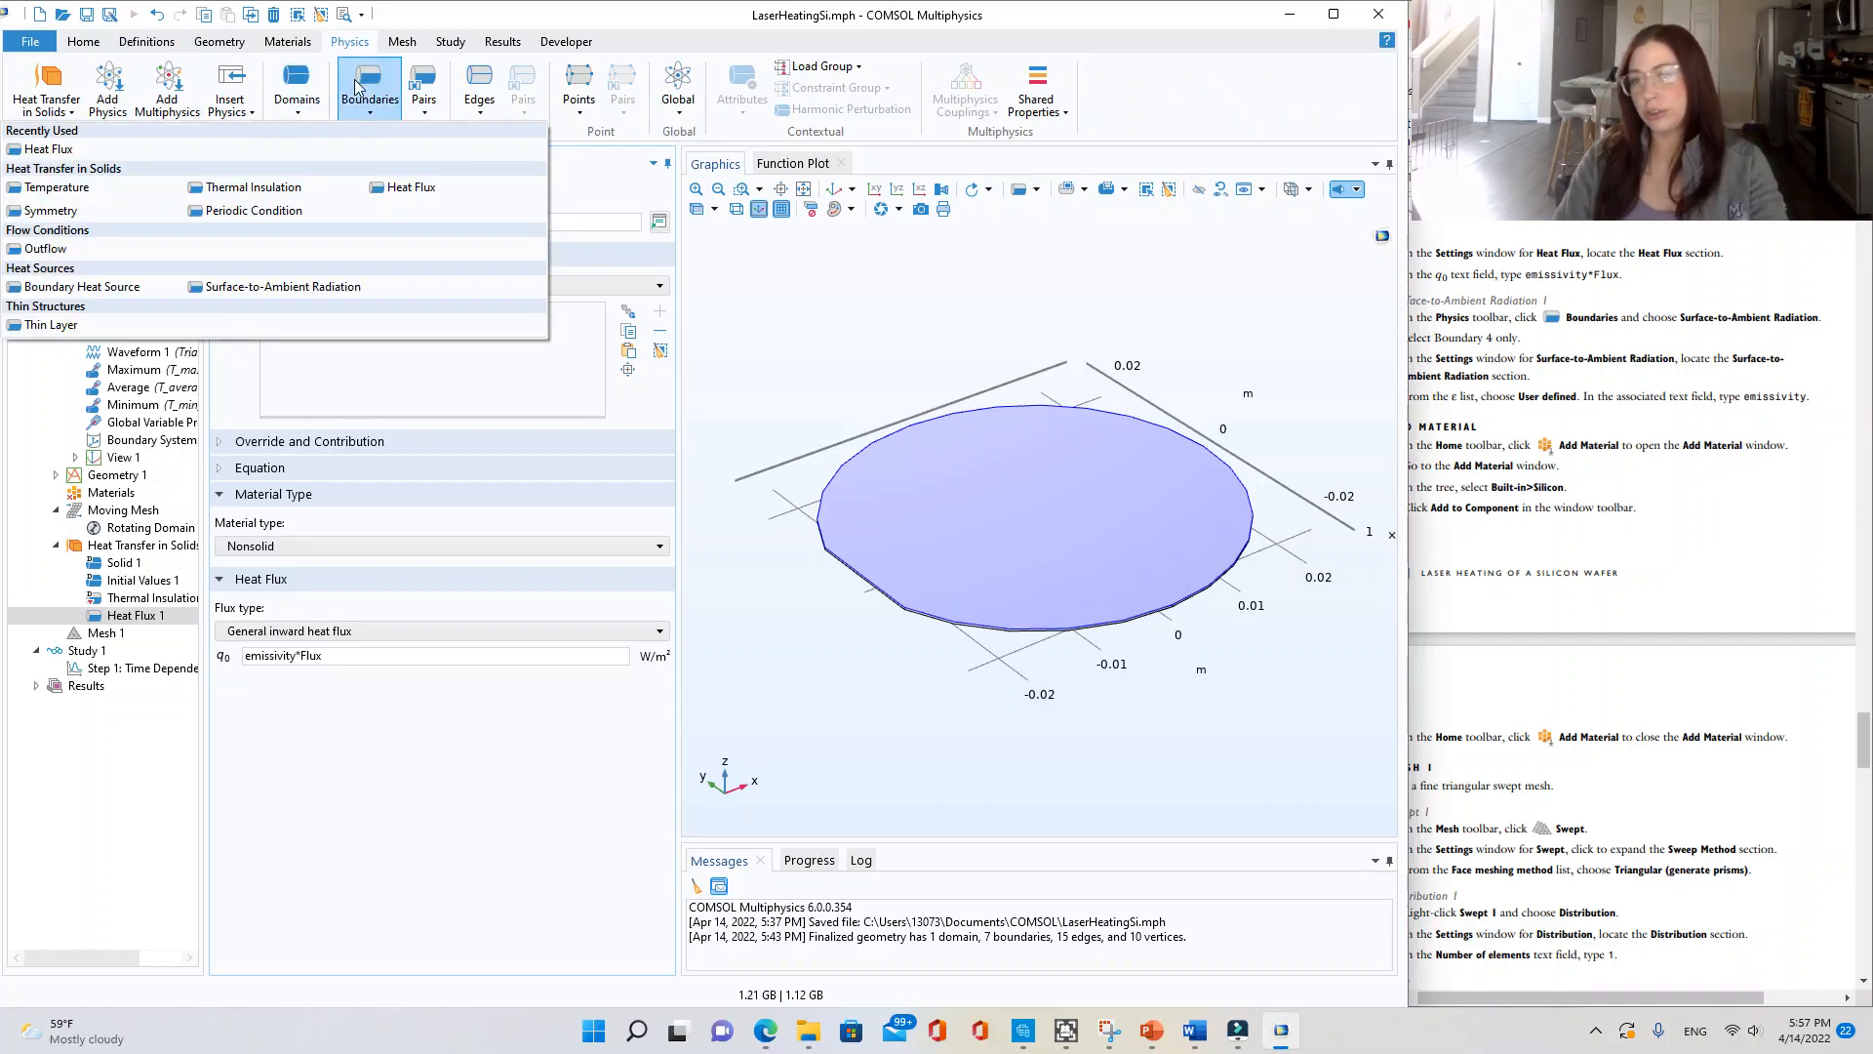
pyautogui.click(293, 285)
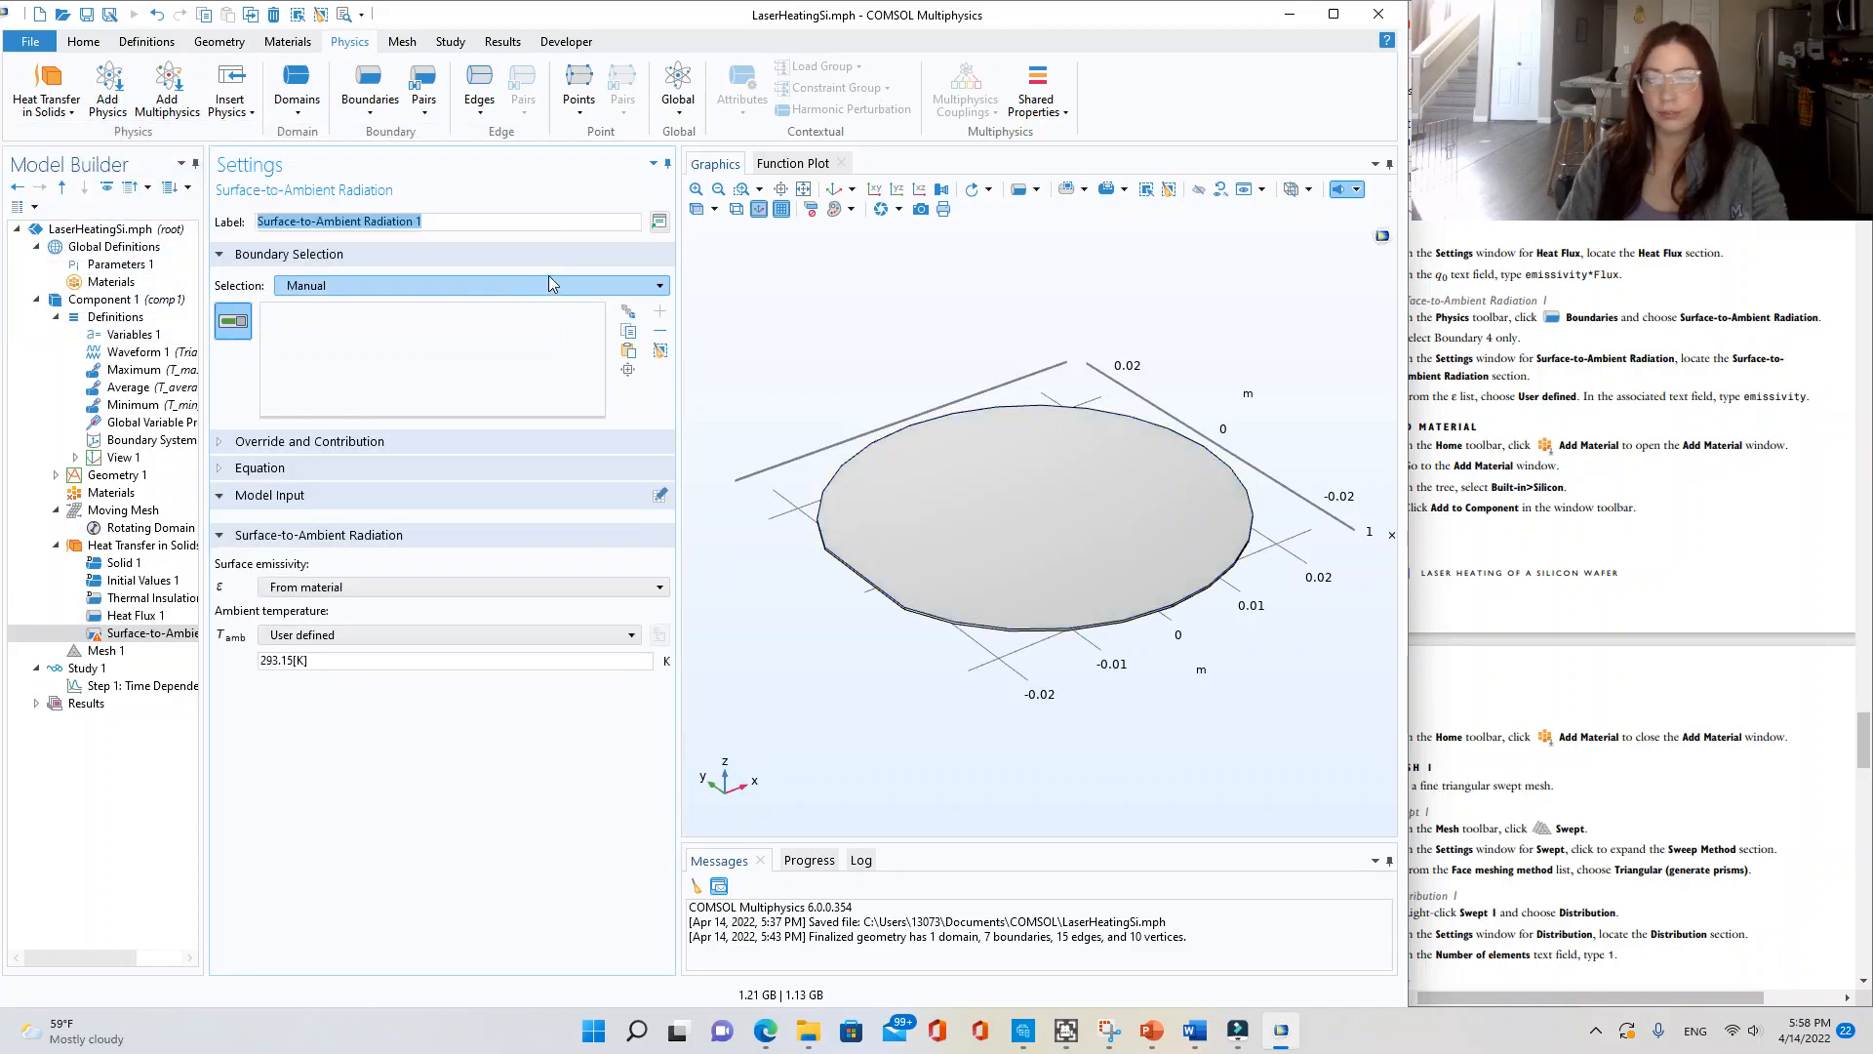
pyautogui.click(1753, 489)
pyautogui.scroll(-3, 1754, 489)
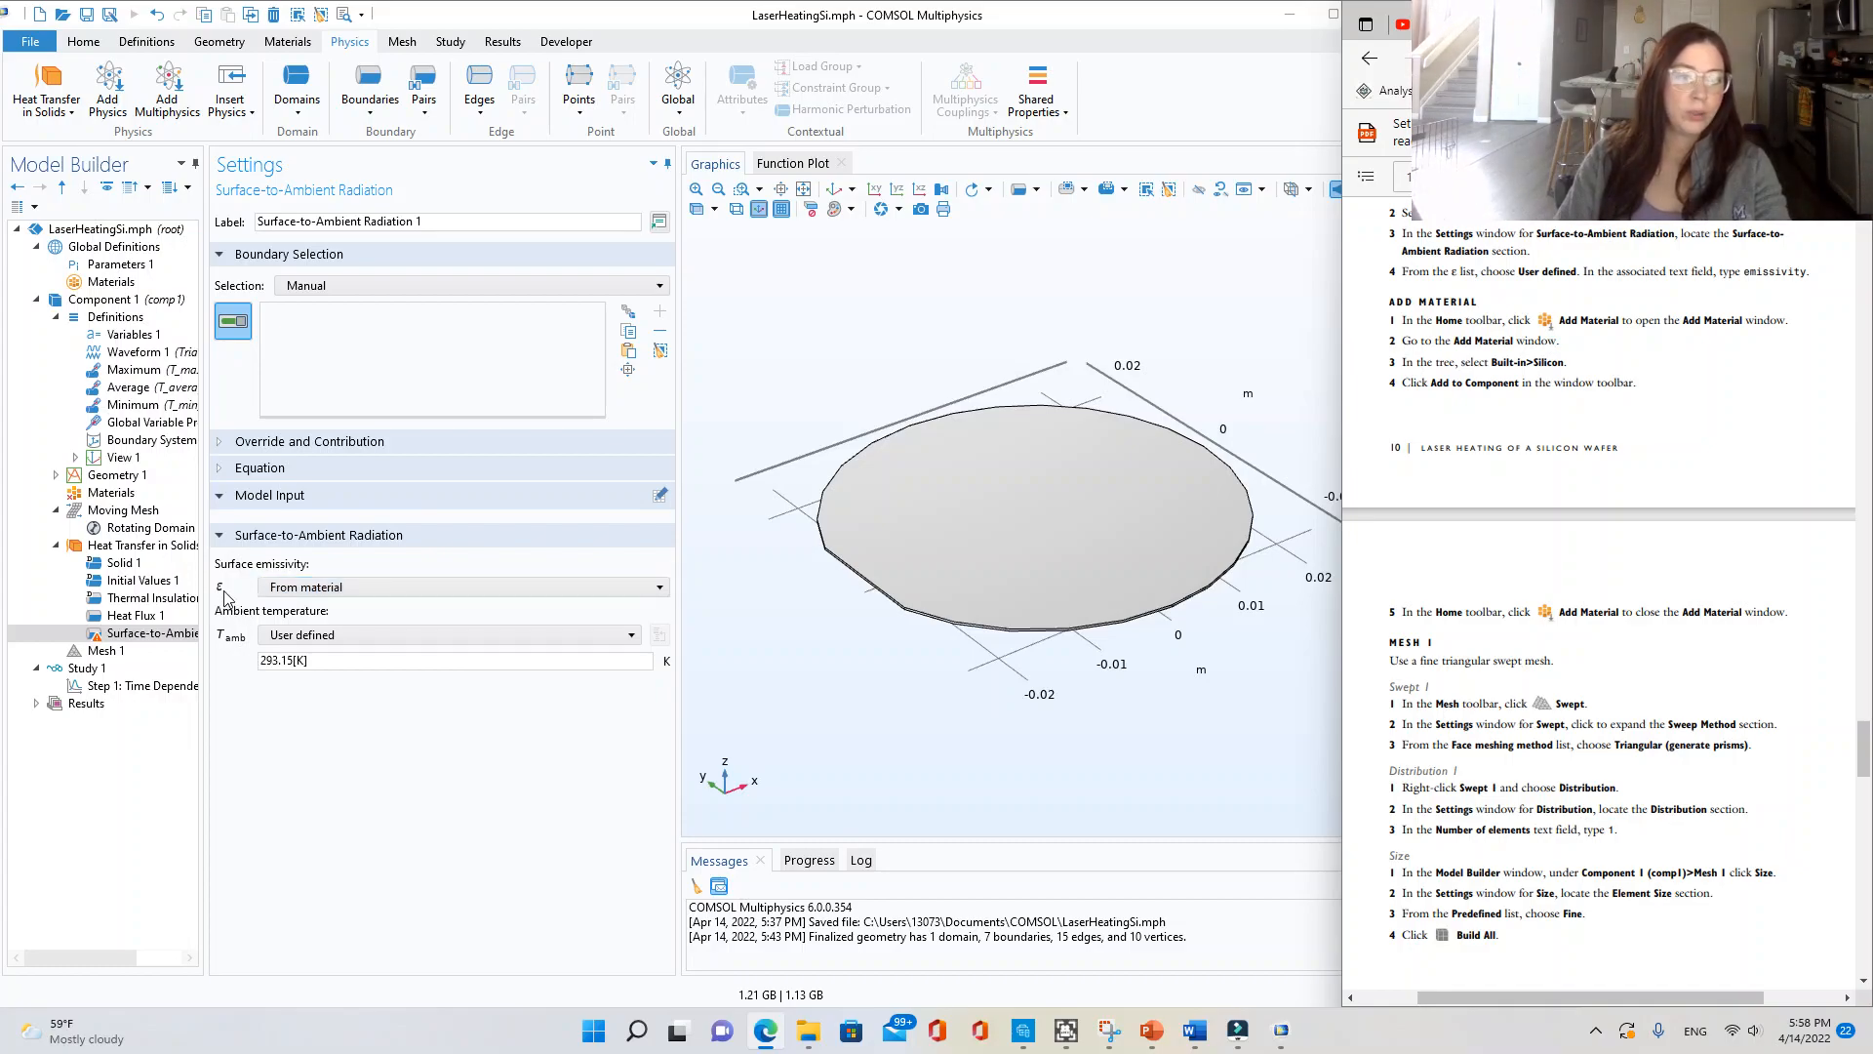
# - Set the surface emissivity to User defined with value emissivity
pyautogui.click(314, 587)
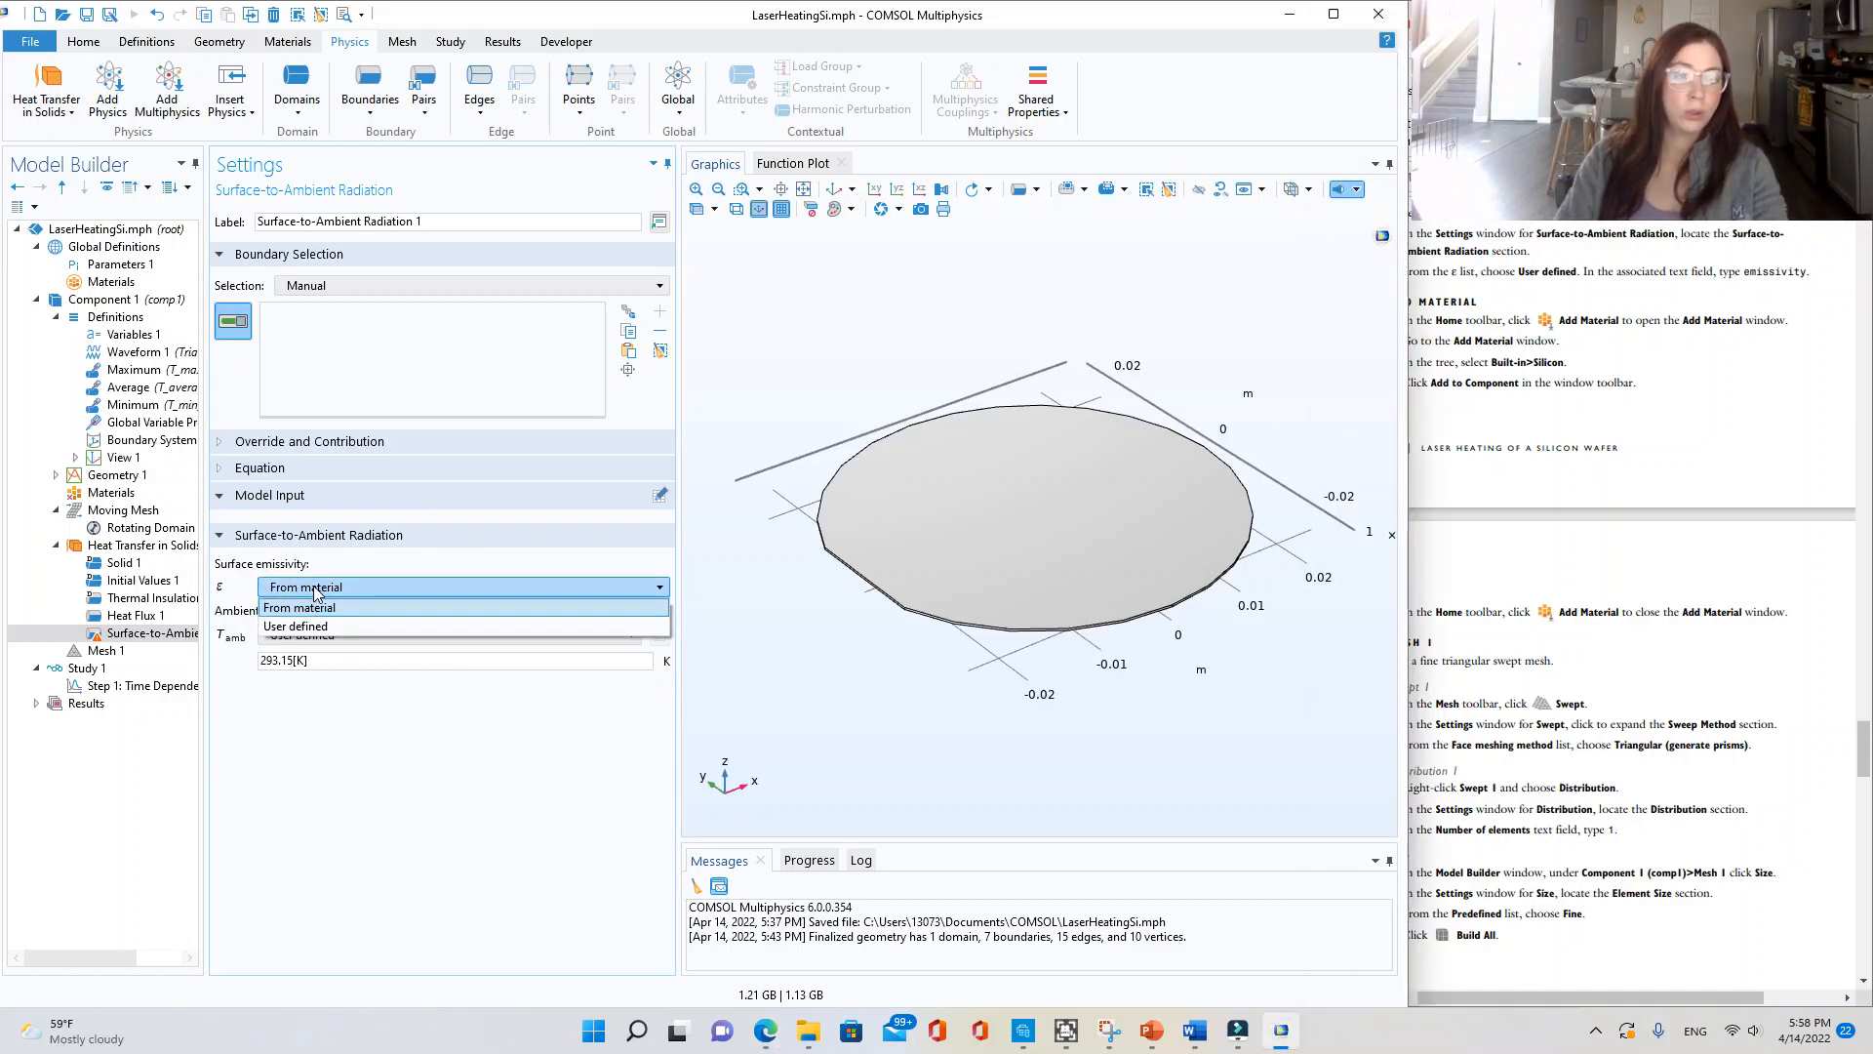
pyautogui.click(319, 546)
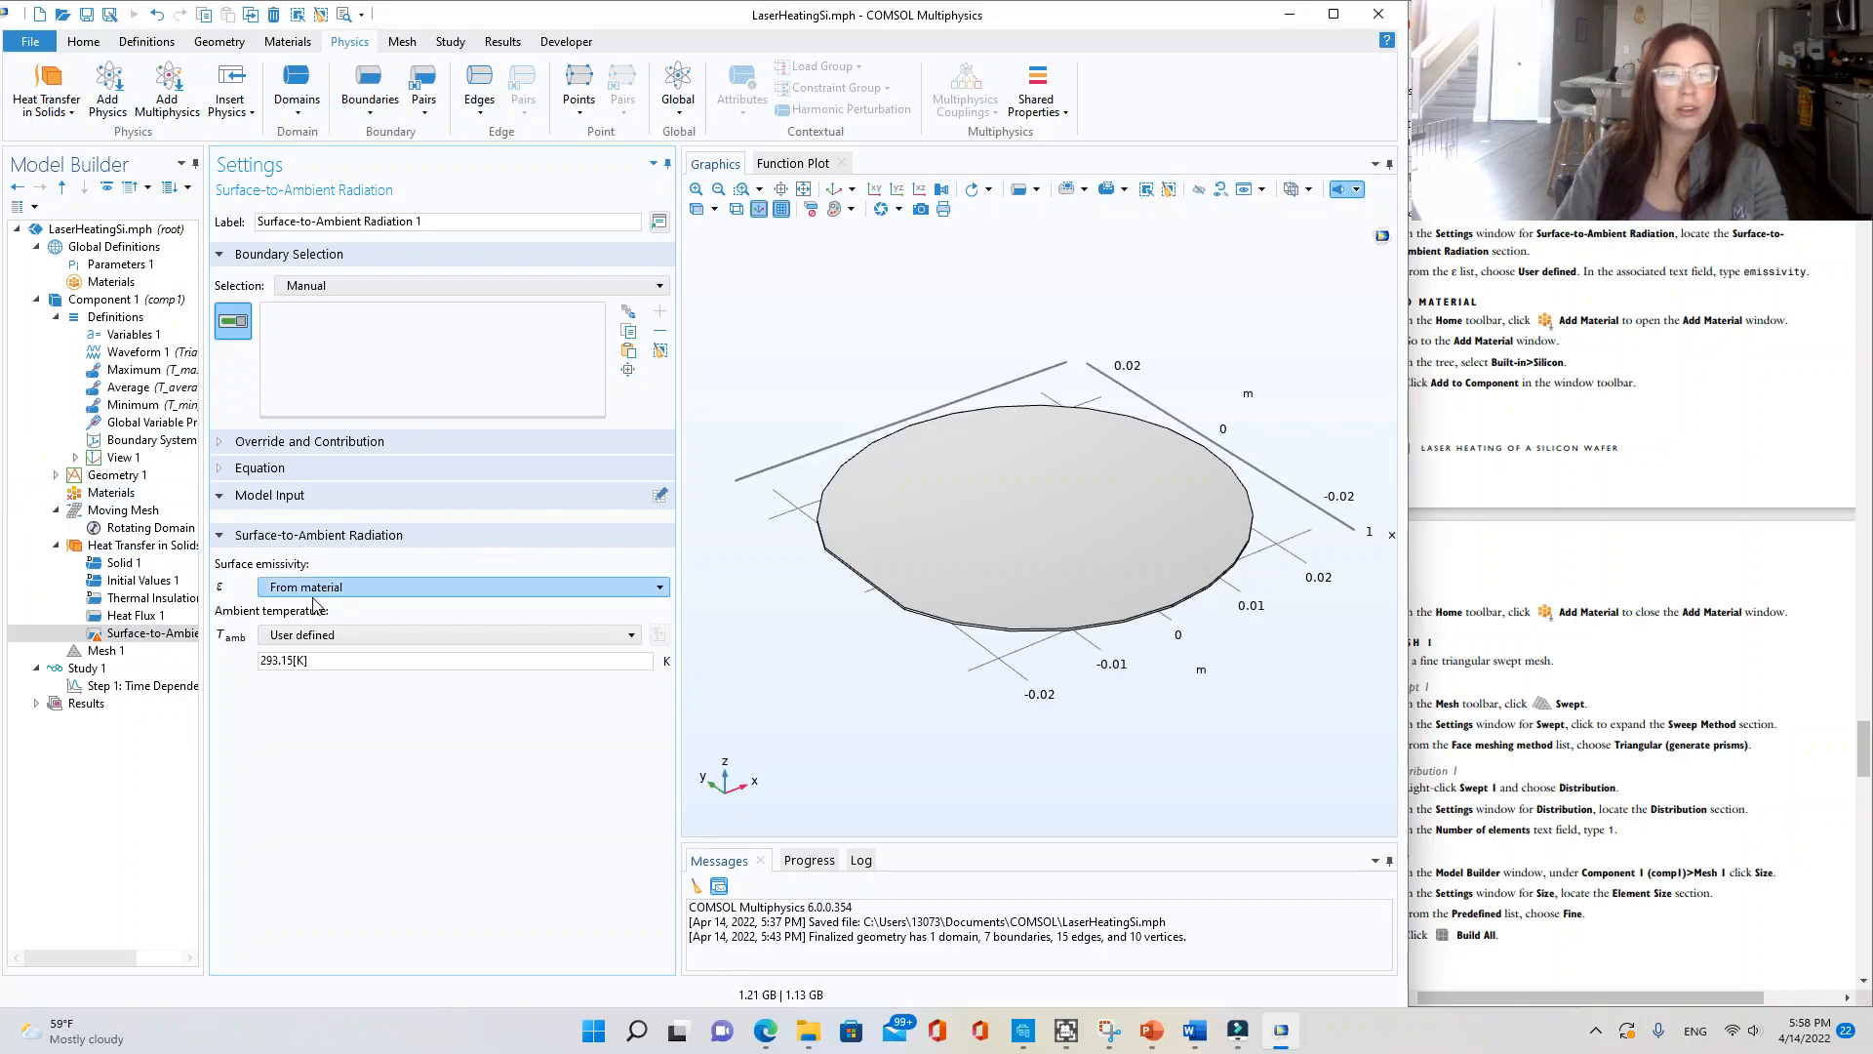
pyautogui.click(363, 590)
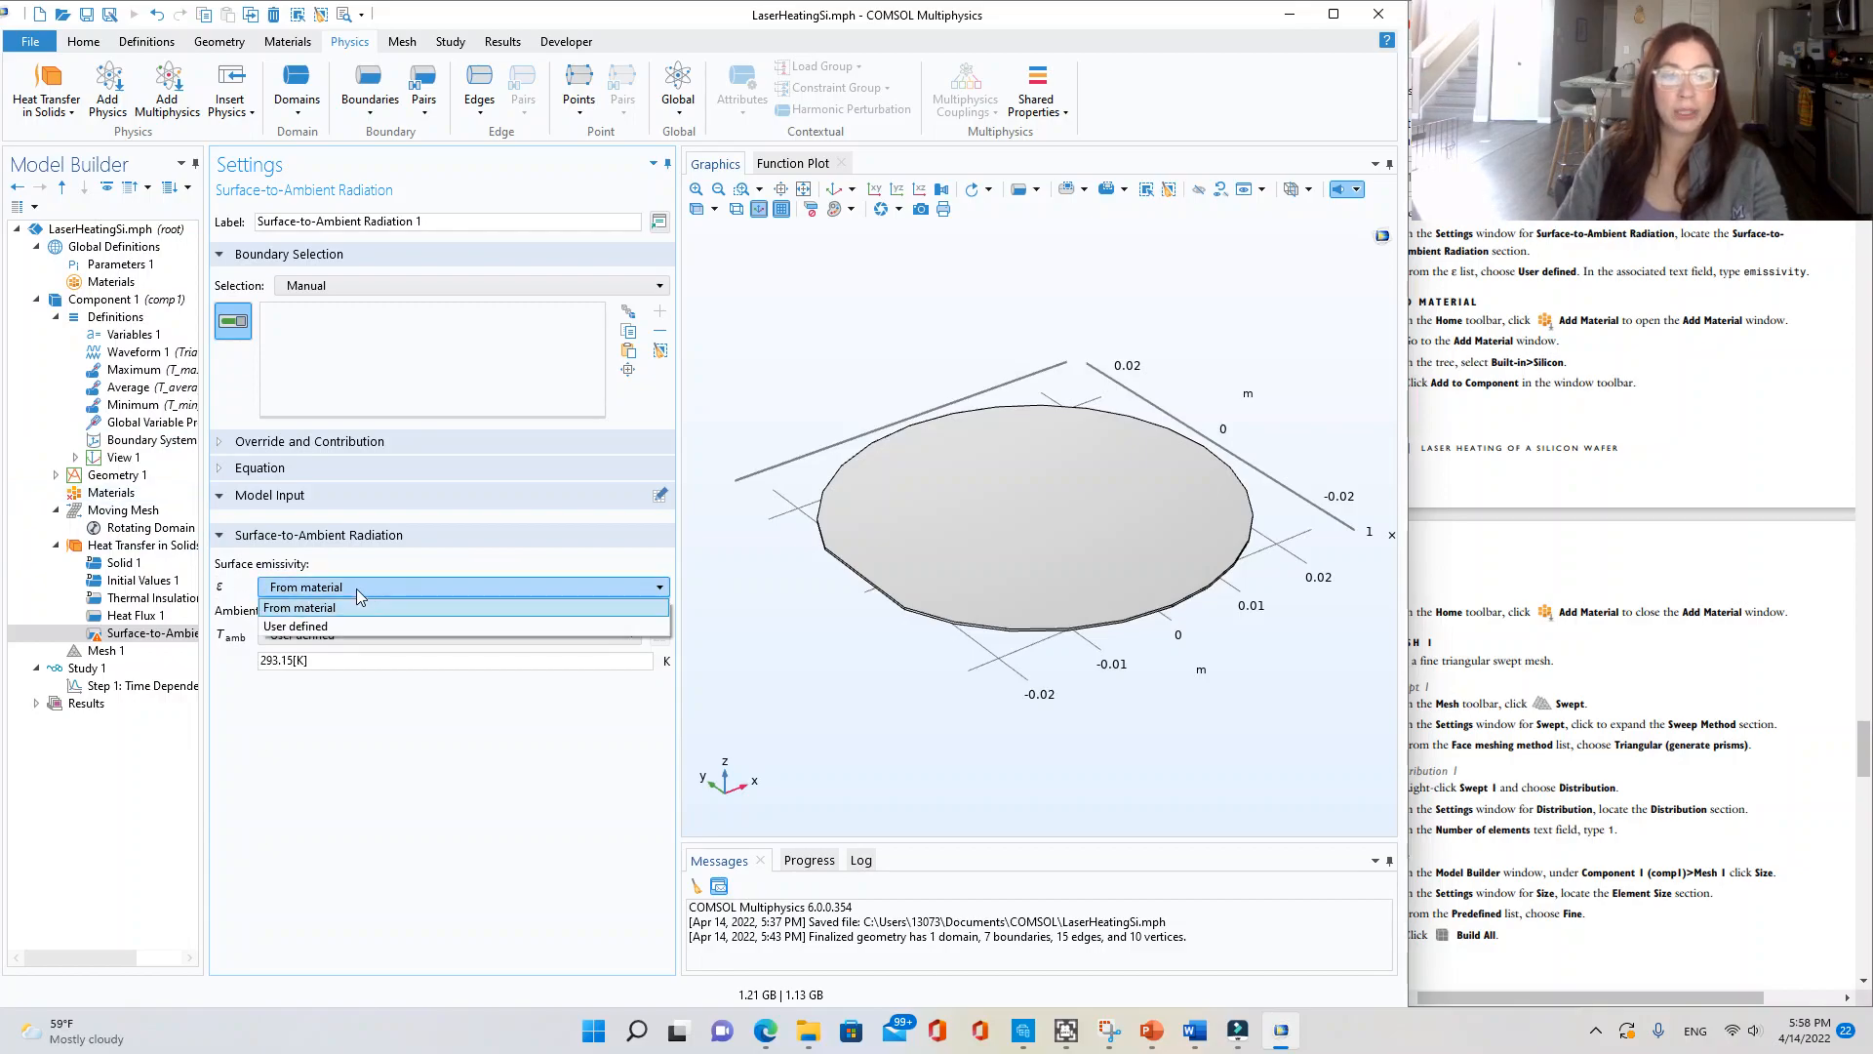
pyautogui.click(313, 627)
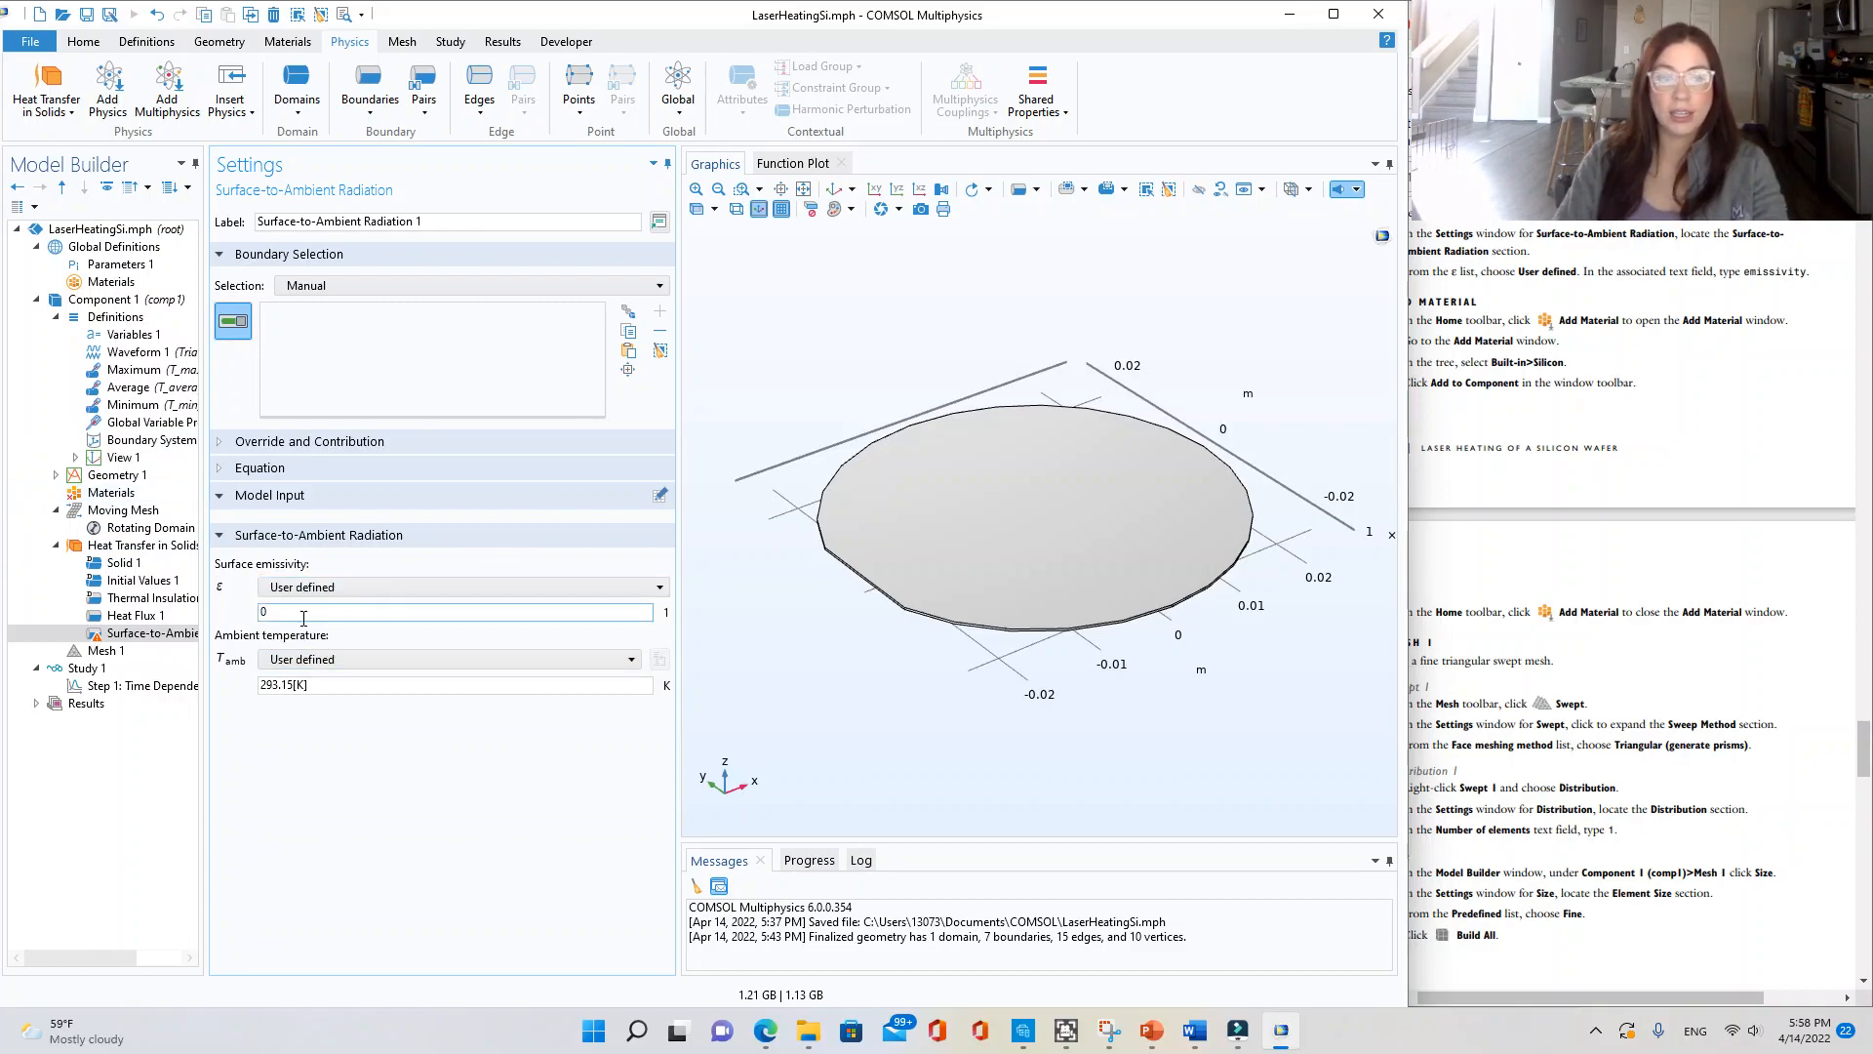
pyautogui.click(1744, 430)
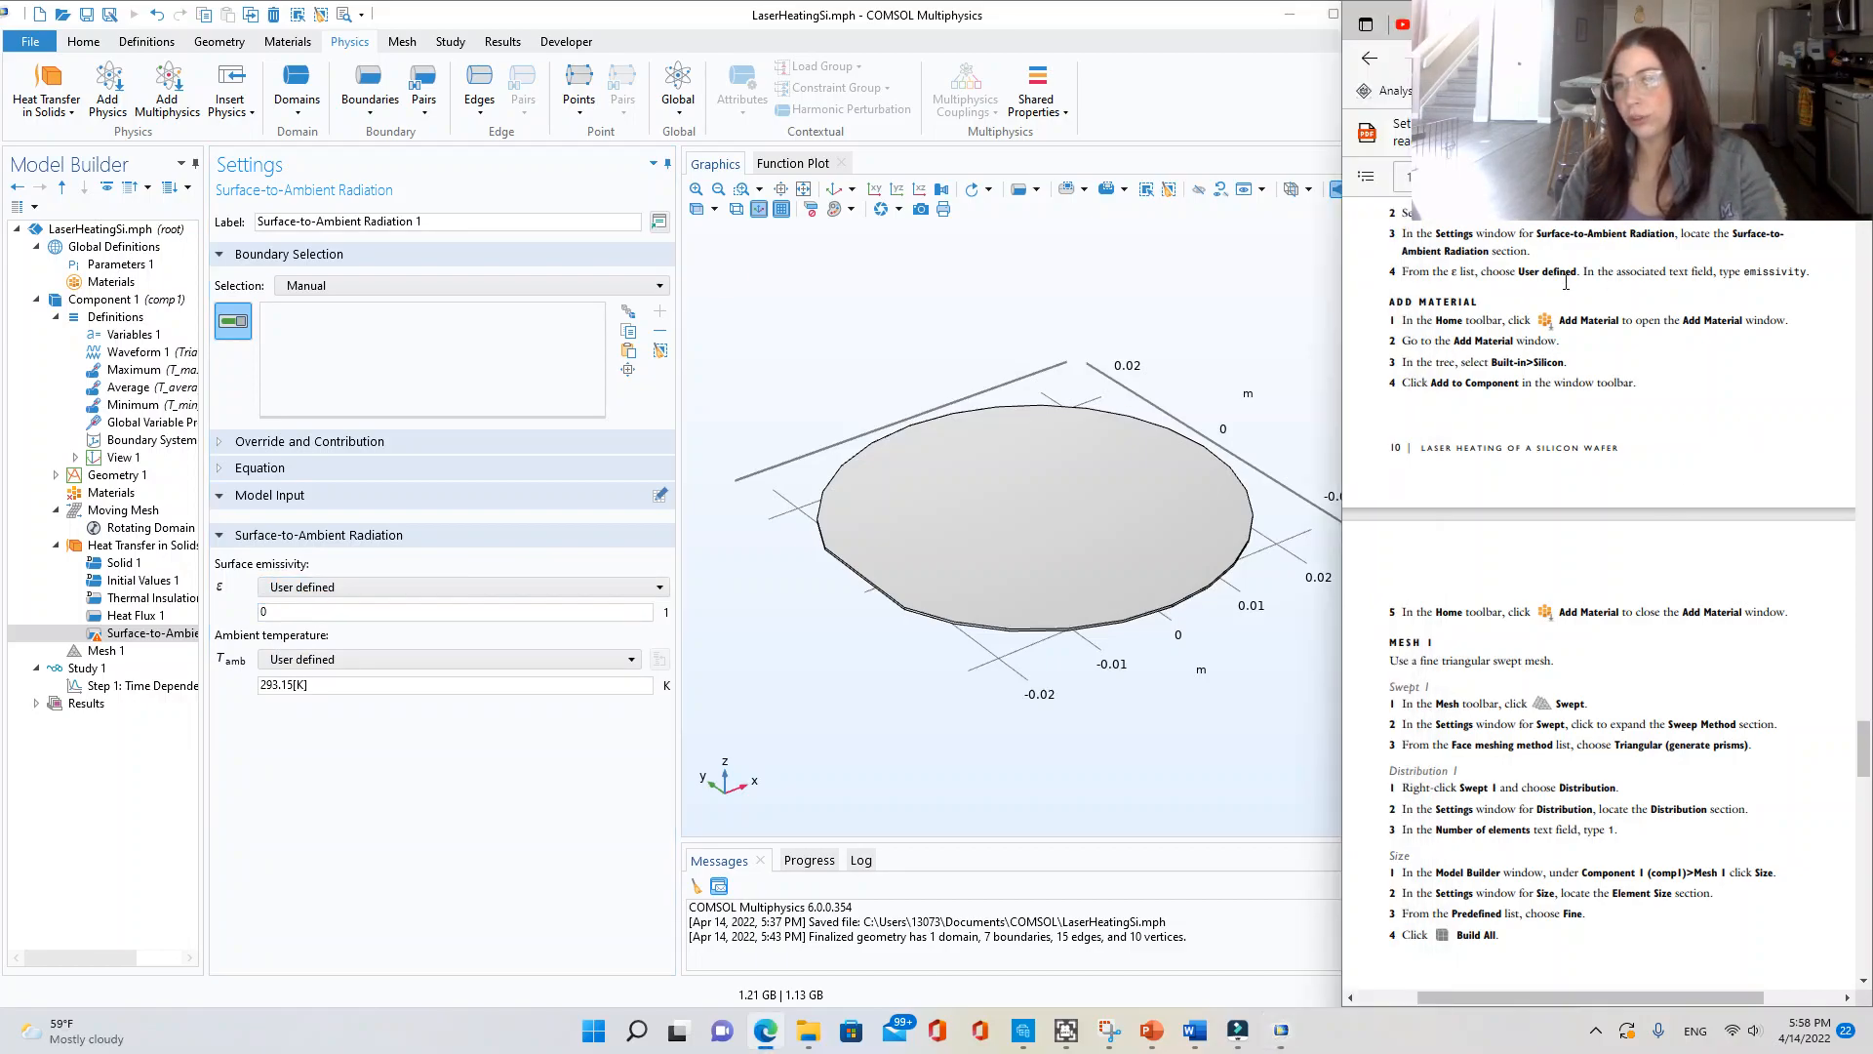
pyautogui.click(354, 613)
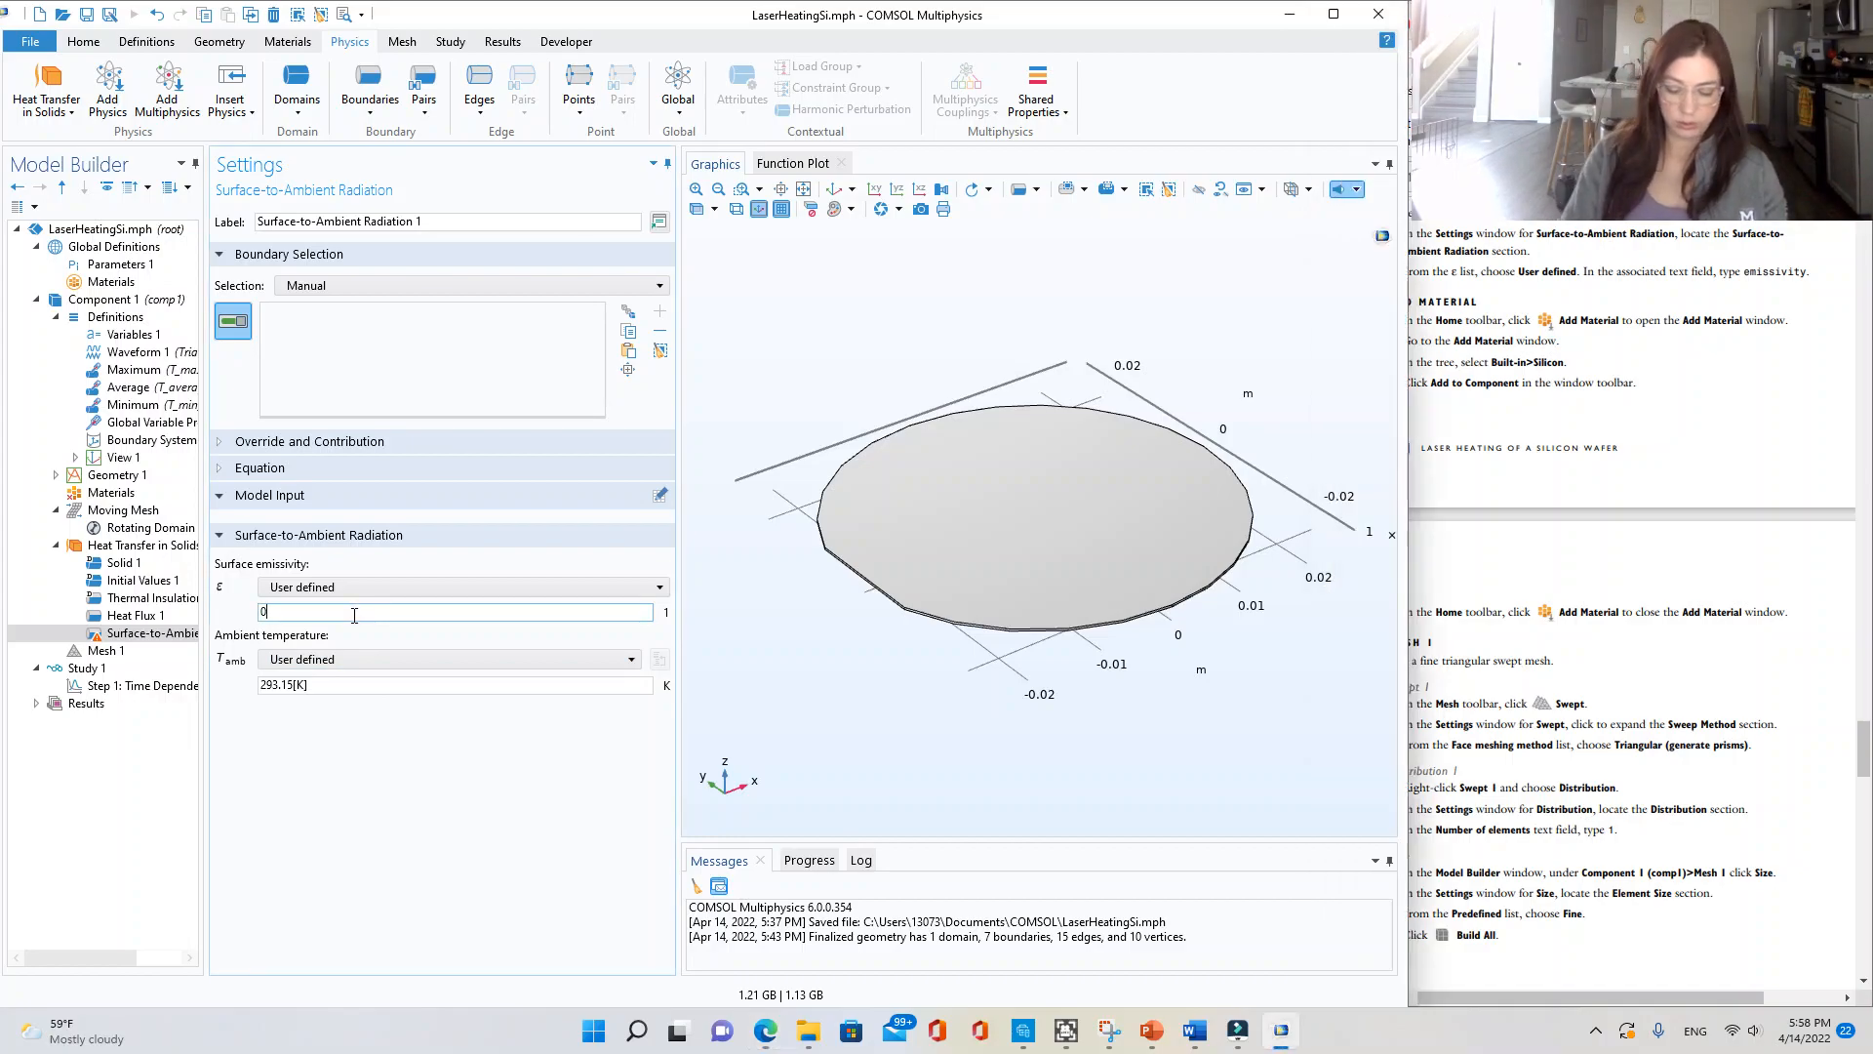
pyautogui.write('emissivity')
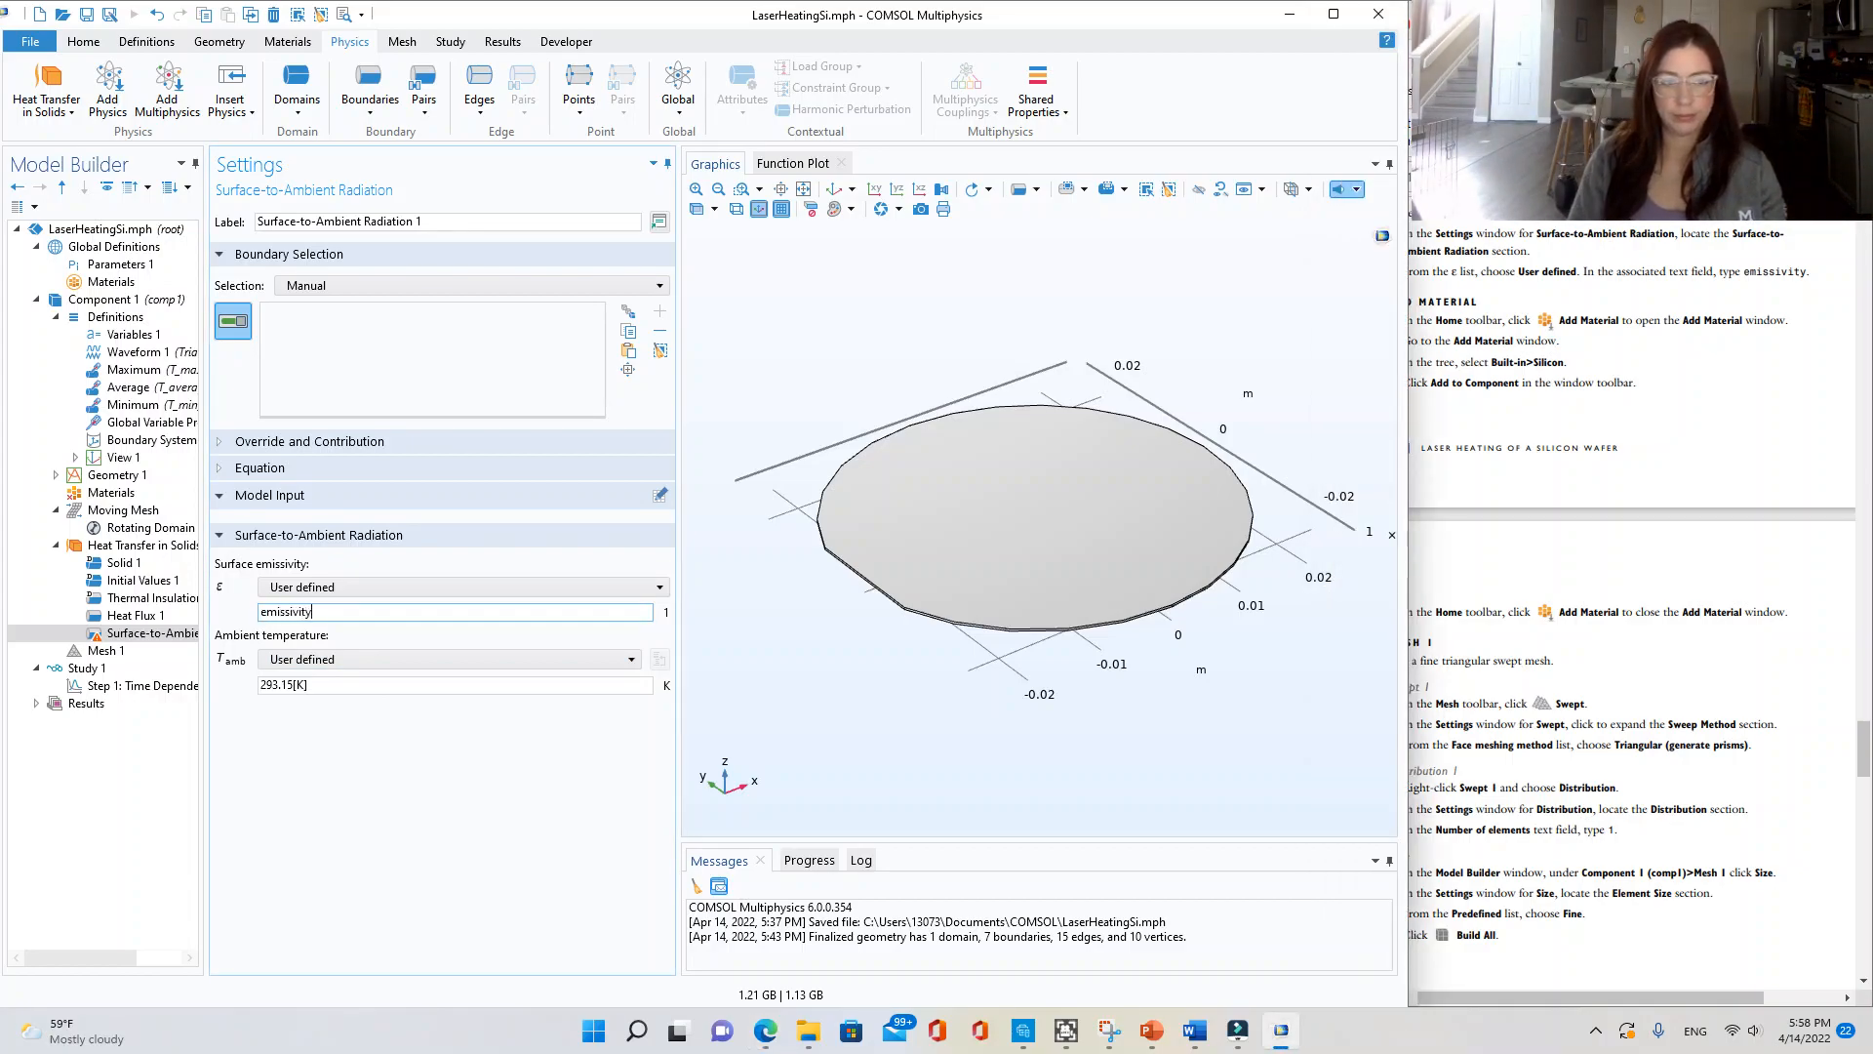
pyautogui.click(581, 306)
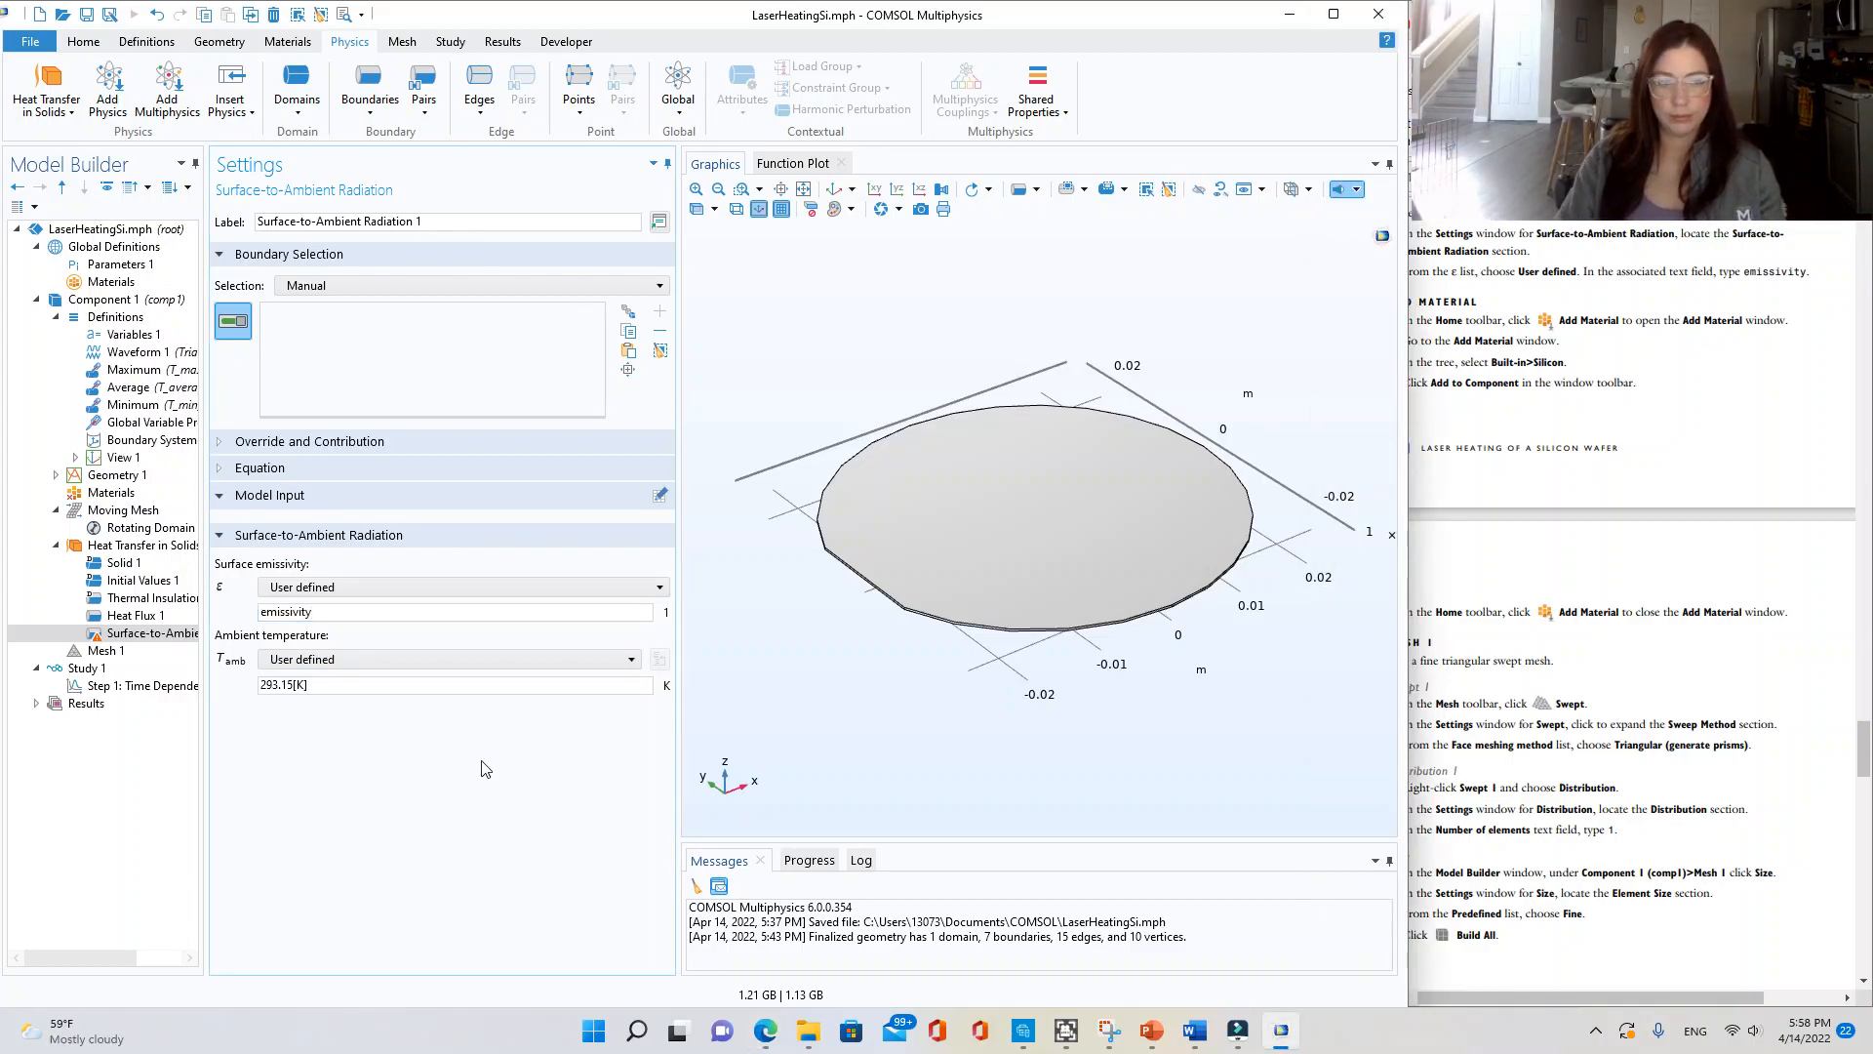
# - Read the manual's Add Material steps, then return to COMSOL's Home tab
pyautogui.click(1656, 392)
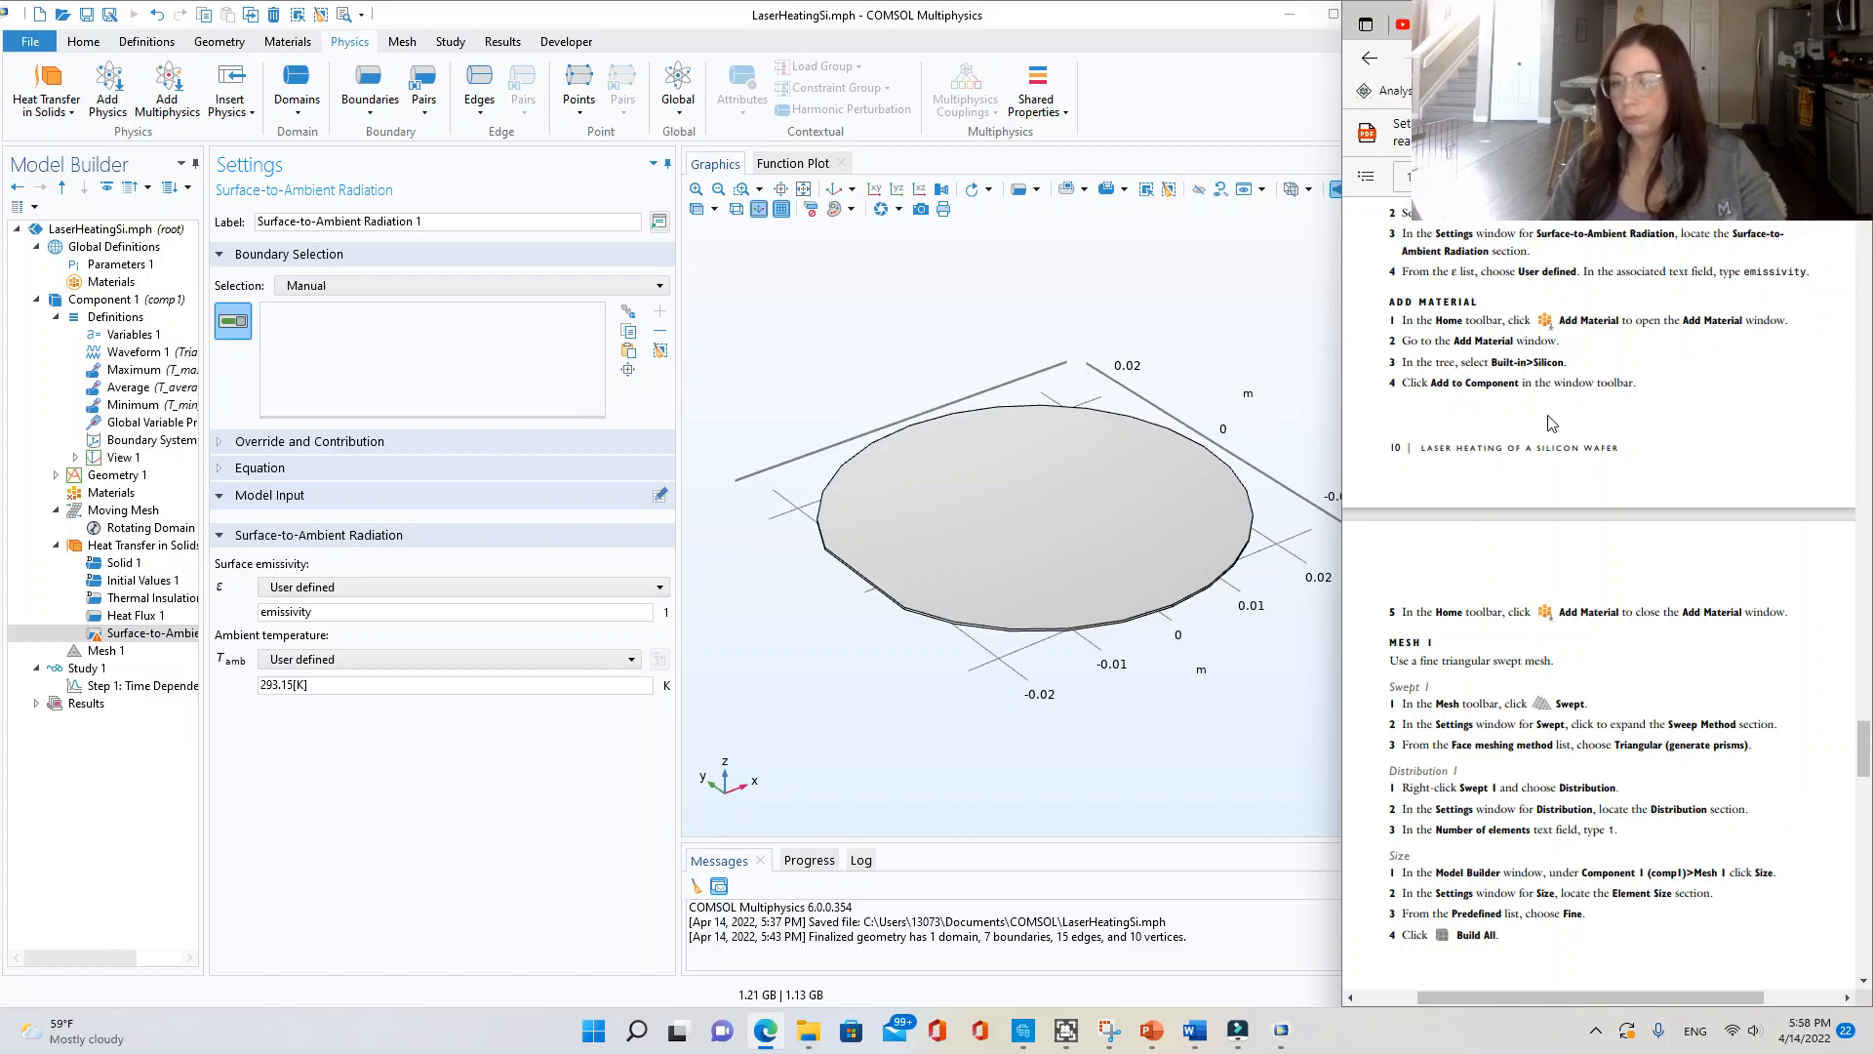
pyautogui.scroll(-1, 1496, 355)
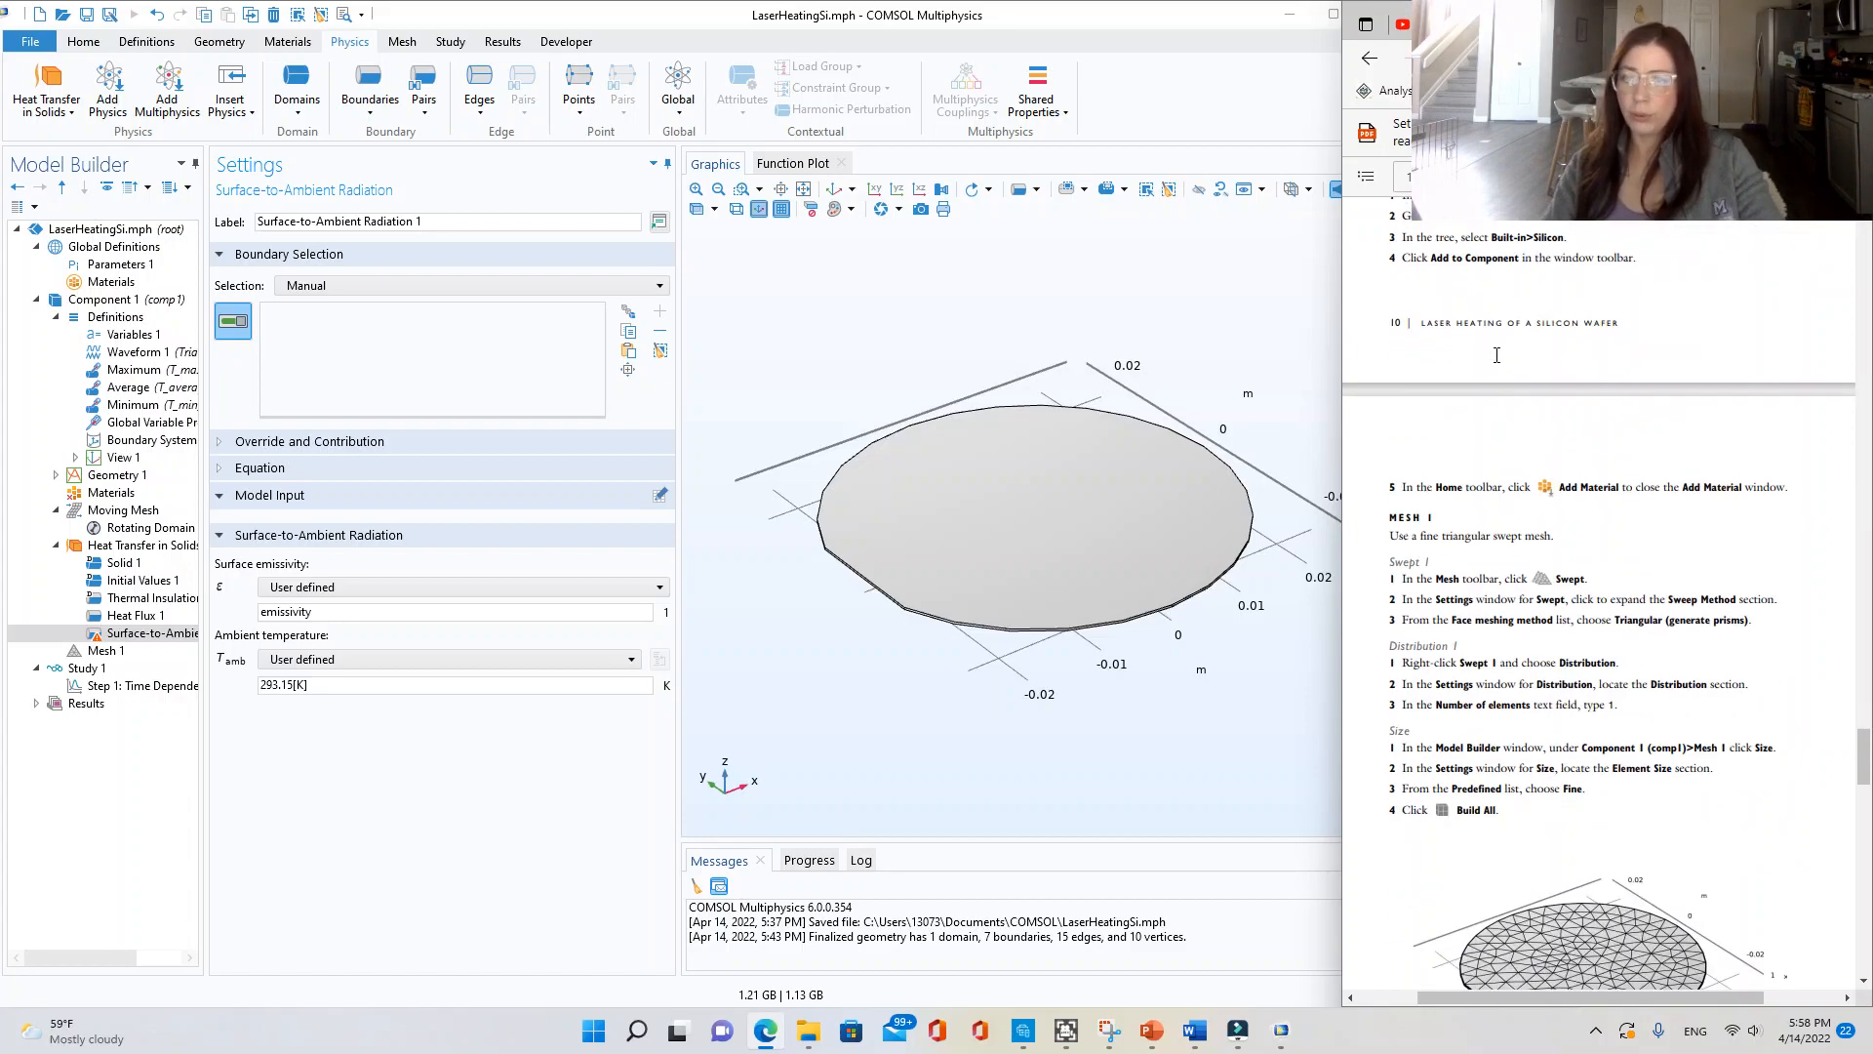
pyautogui.scroll(1, 1496, 355)
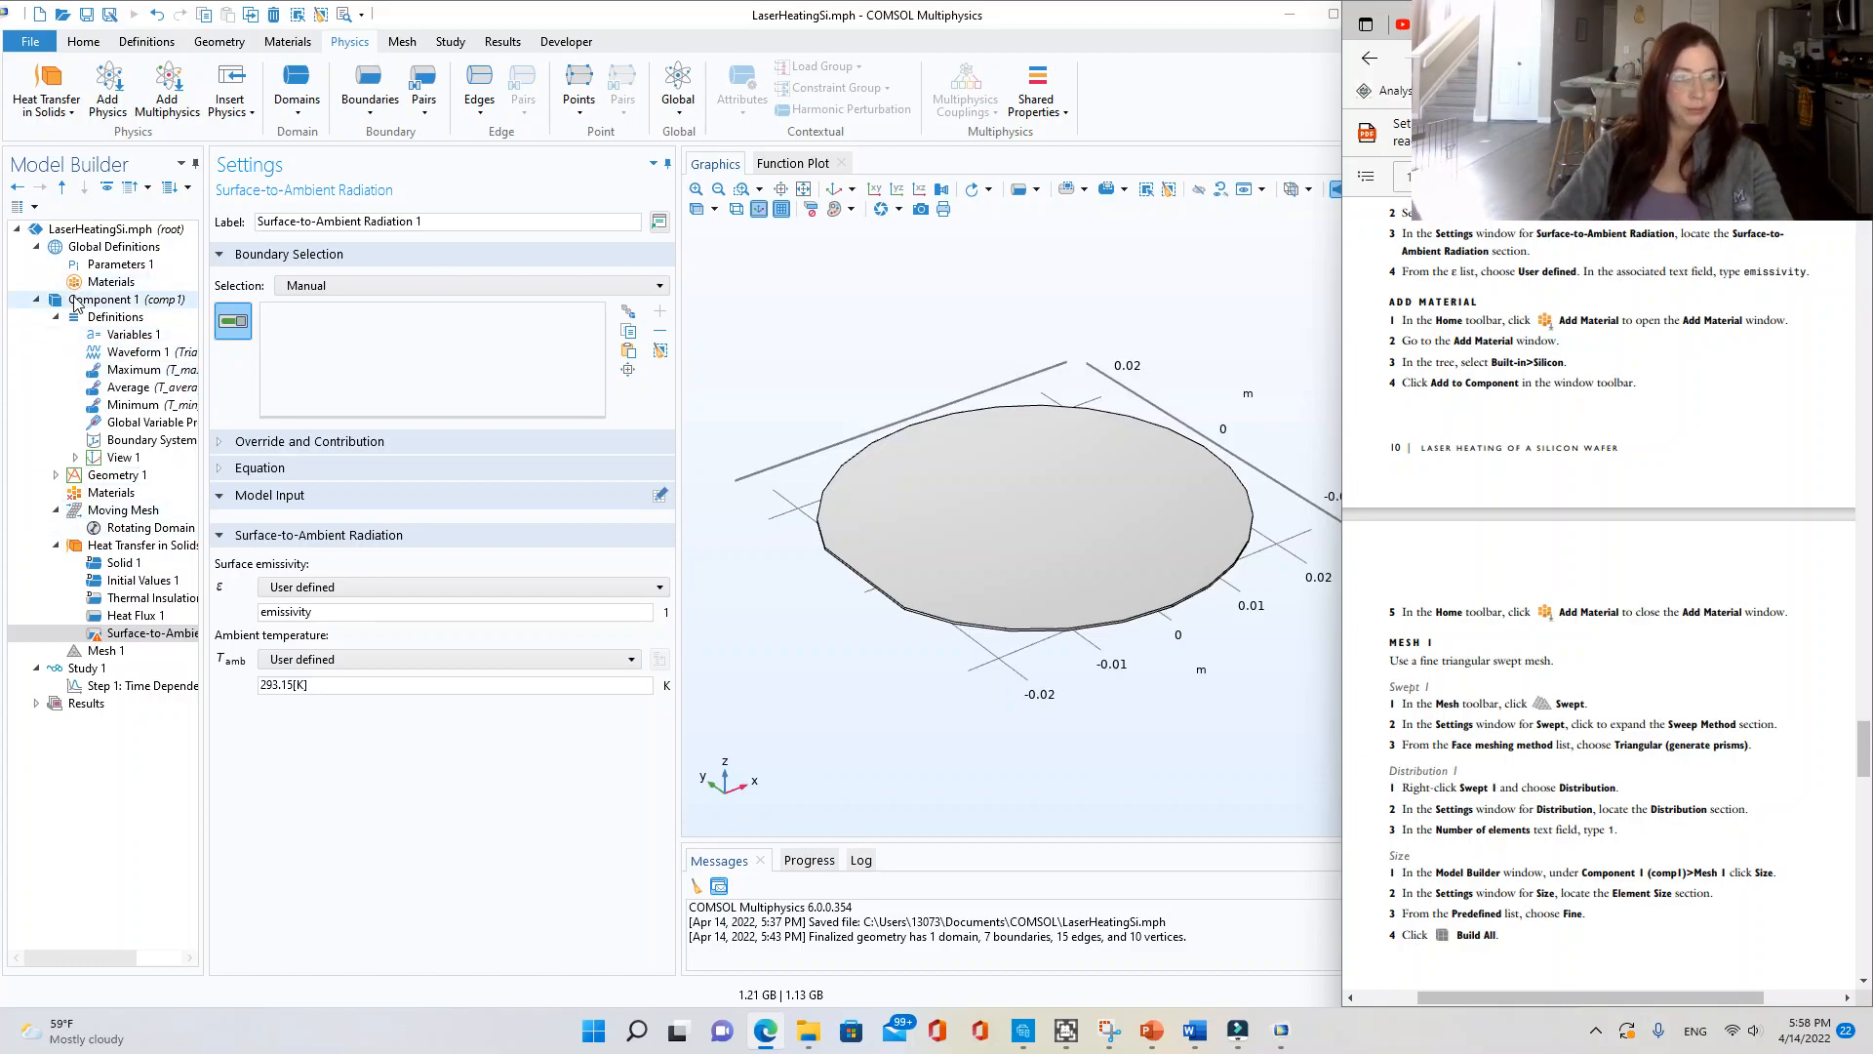
pyautogui.click(83, 41)
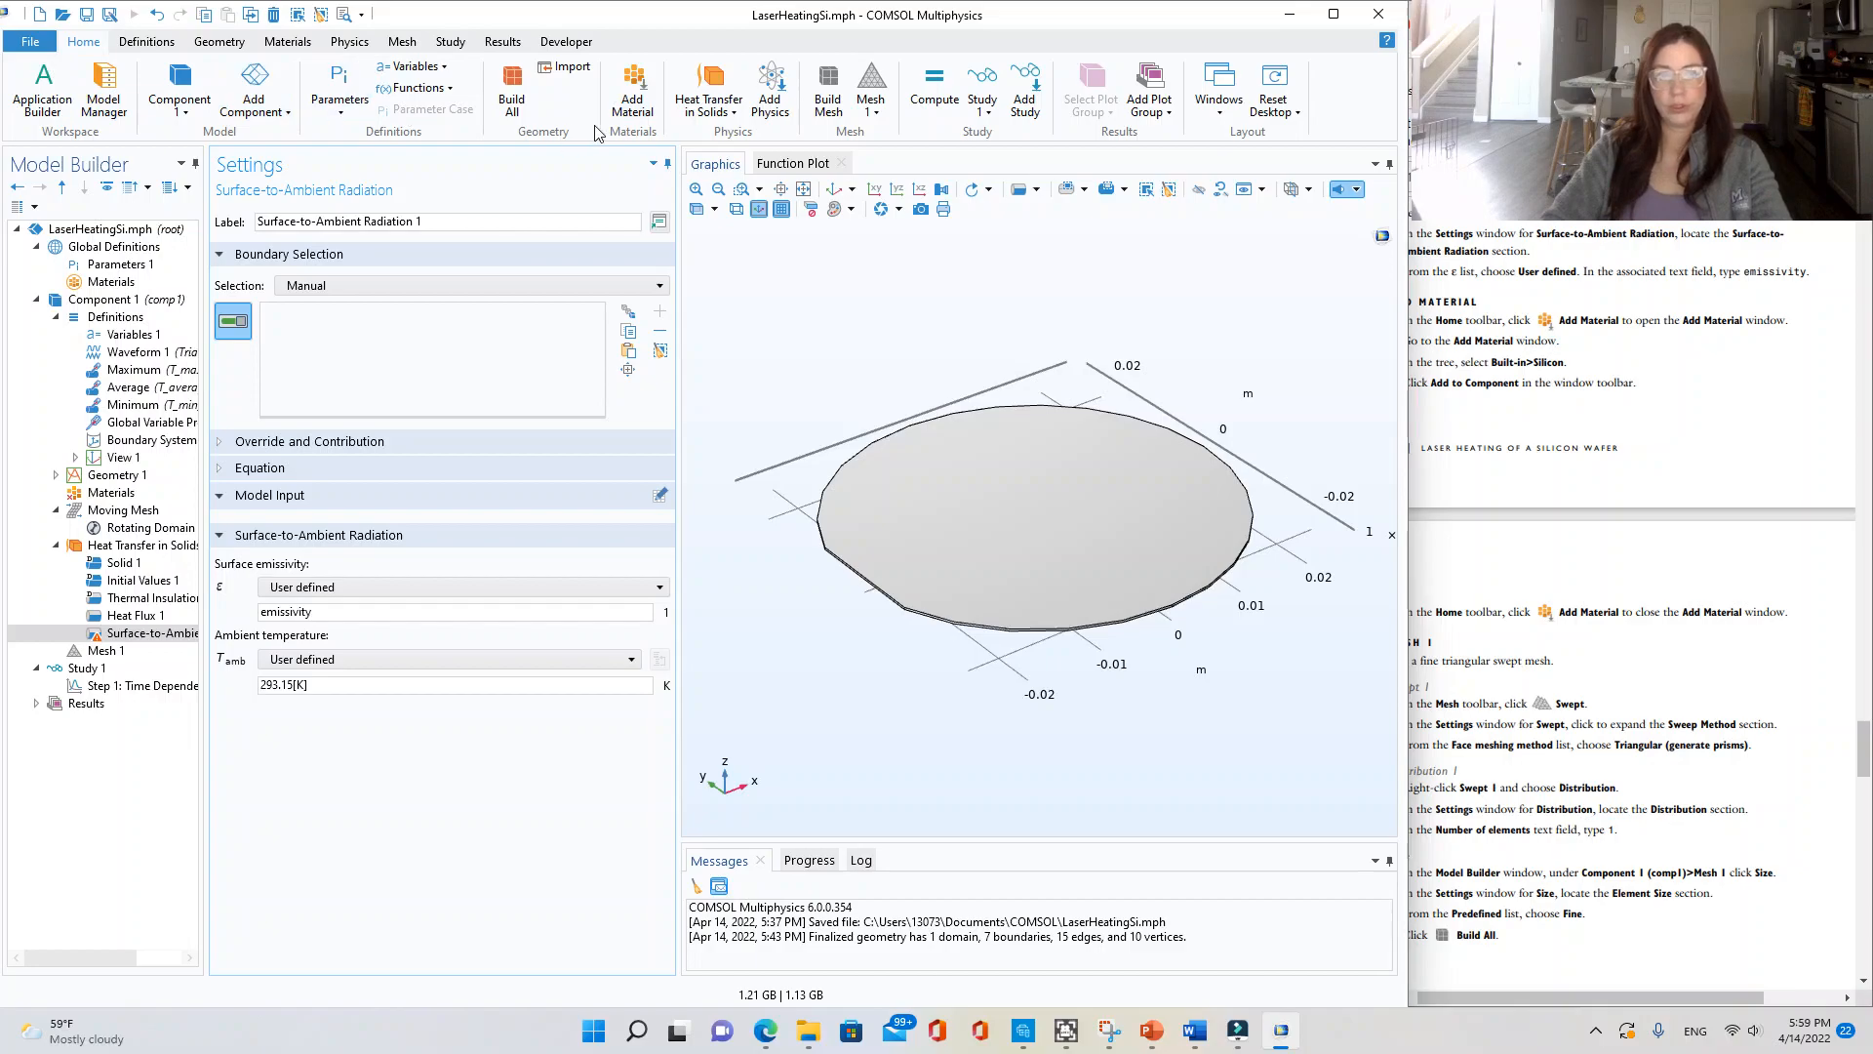
# - Search the material library for 'silic' and add built-in Silicon to the component
pyautogui.click(635, 80)
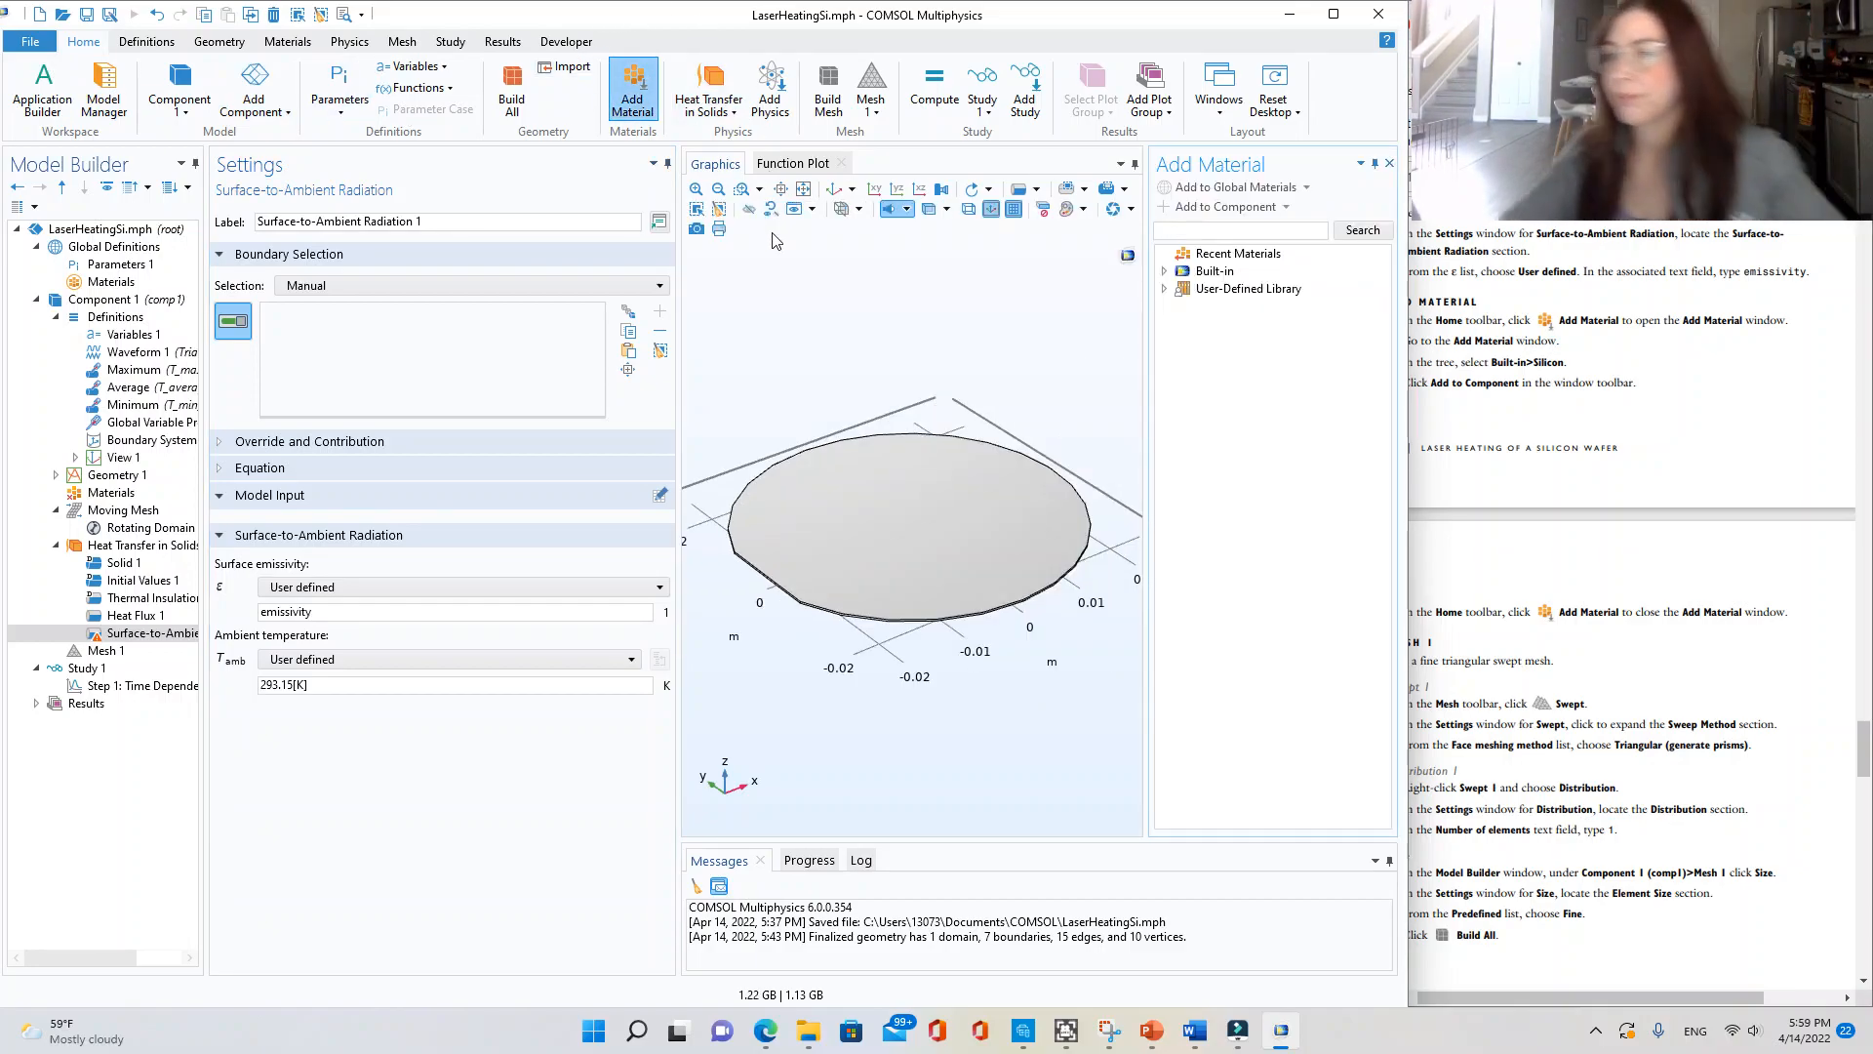
pyautogui.click(1258, 233)
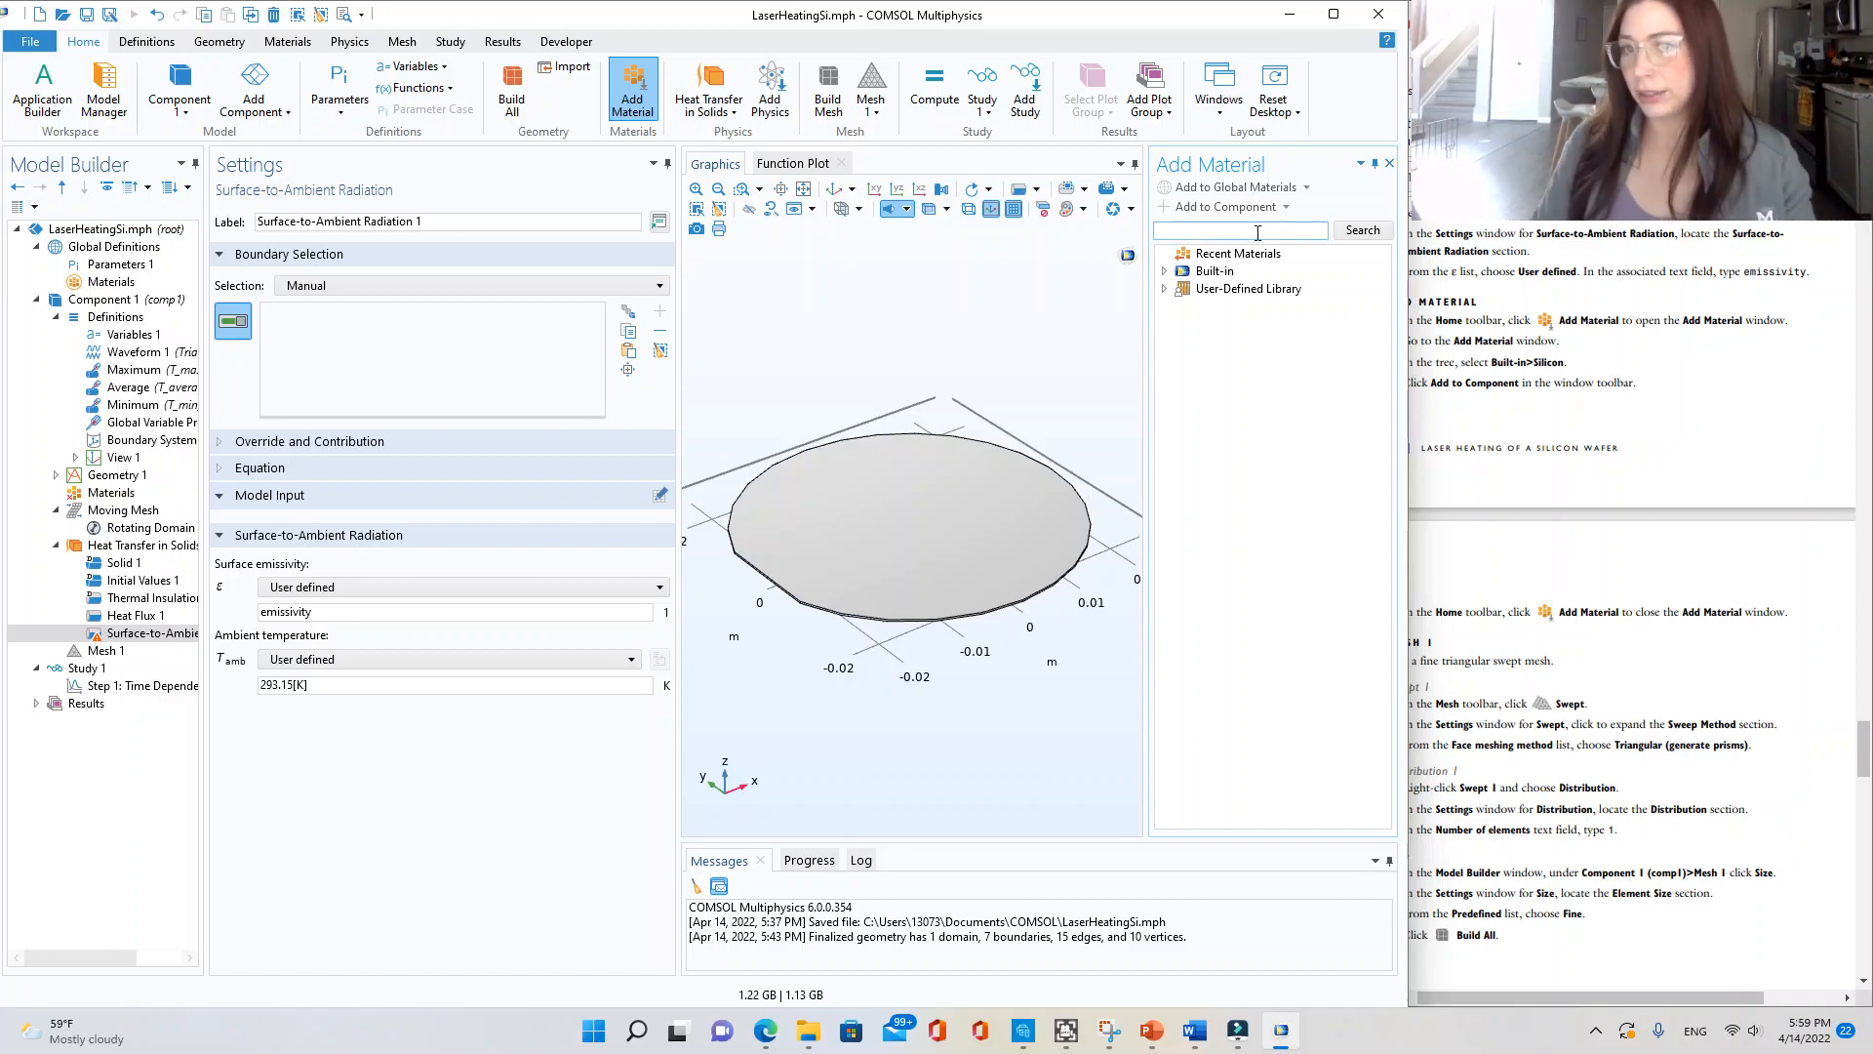
pyautogui.write('silicon')
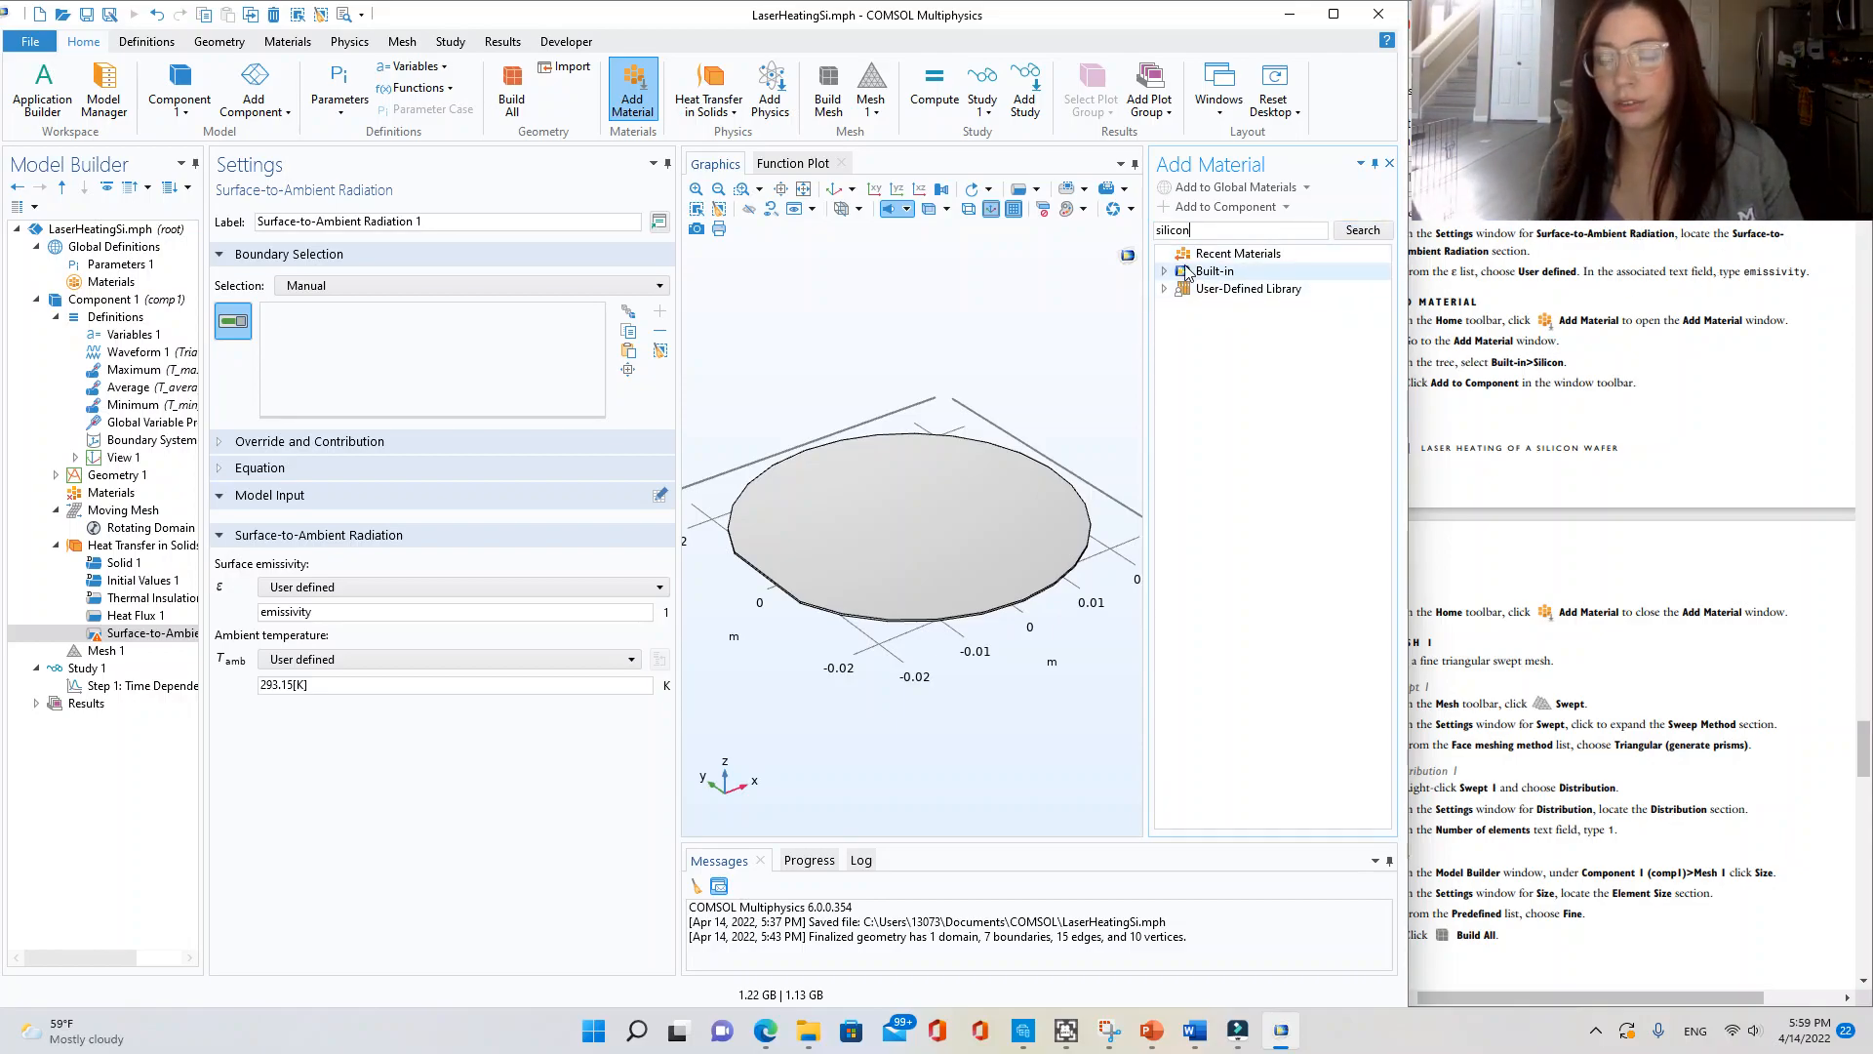
pyautogui.click(1363, 230)
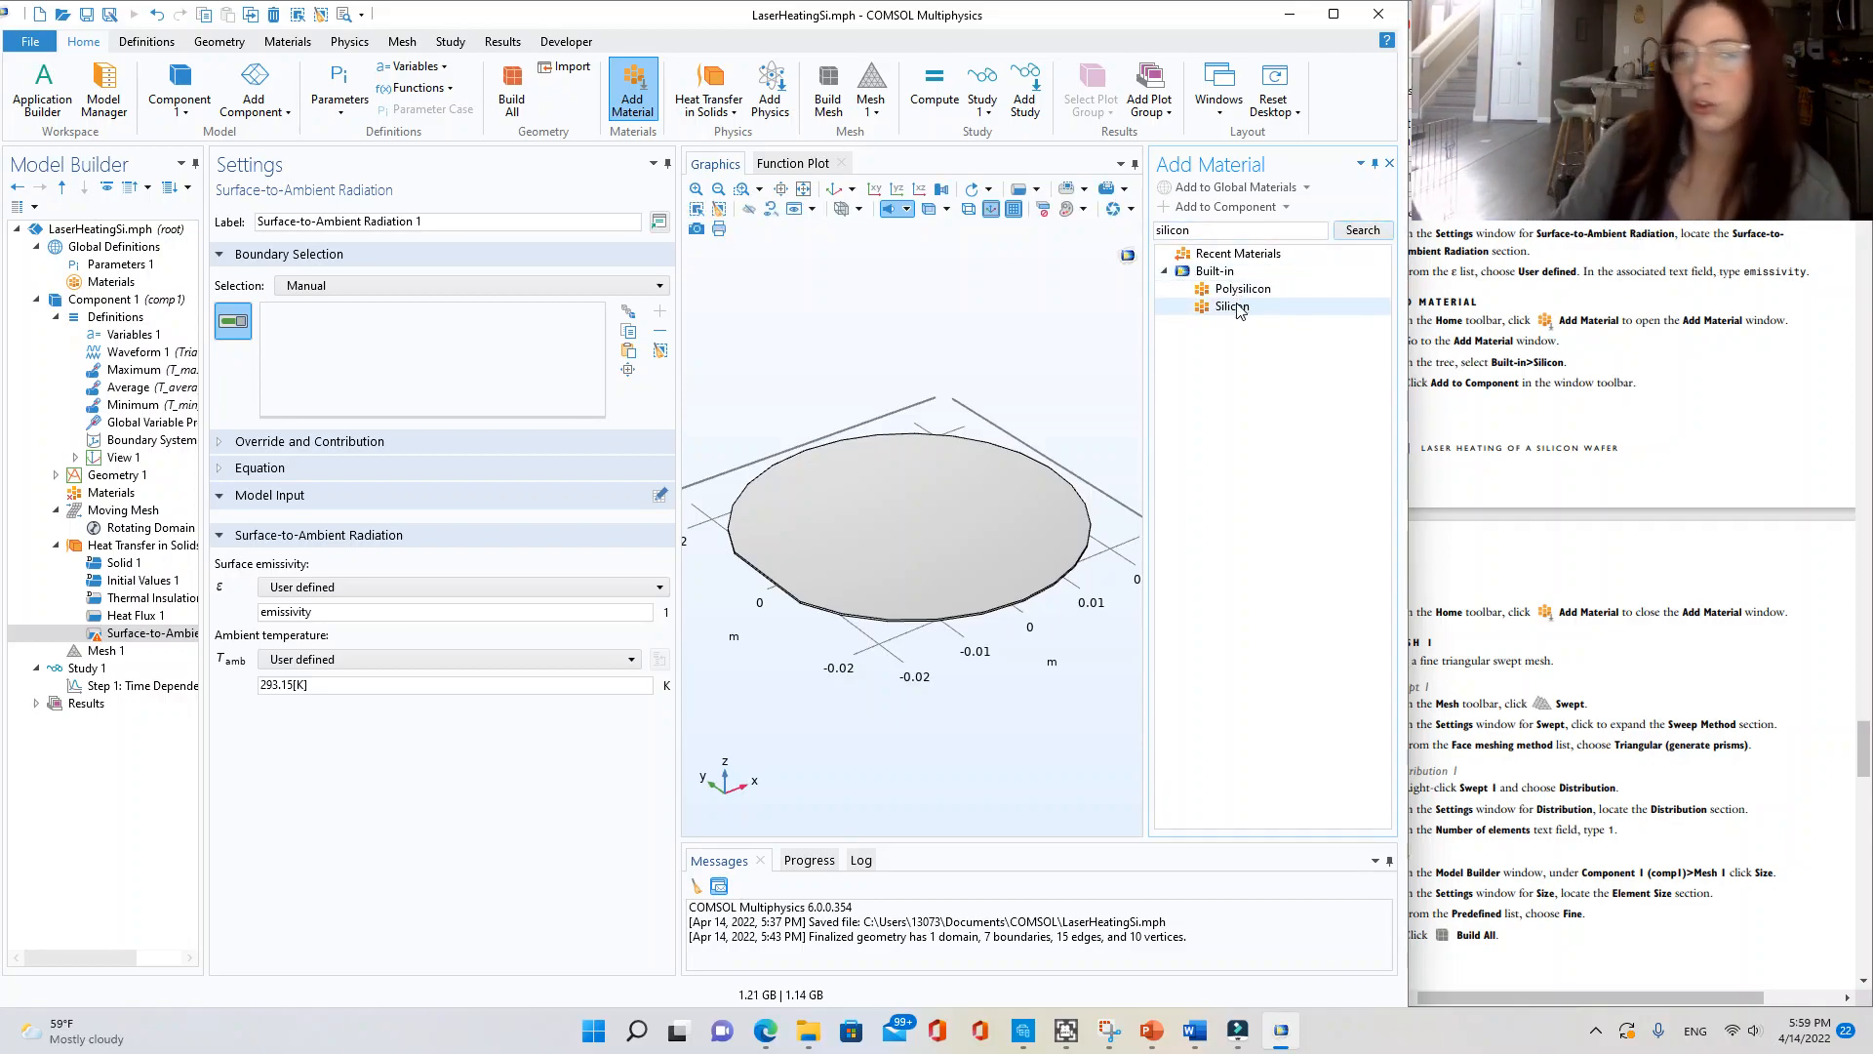
pyautogui.click(1247, 307)
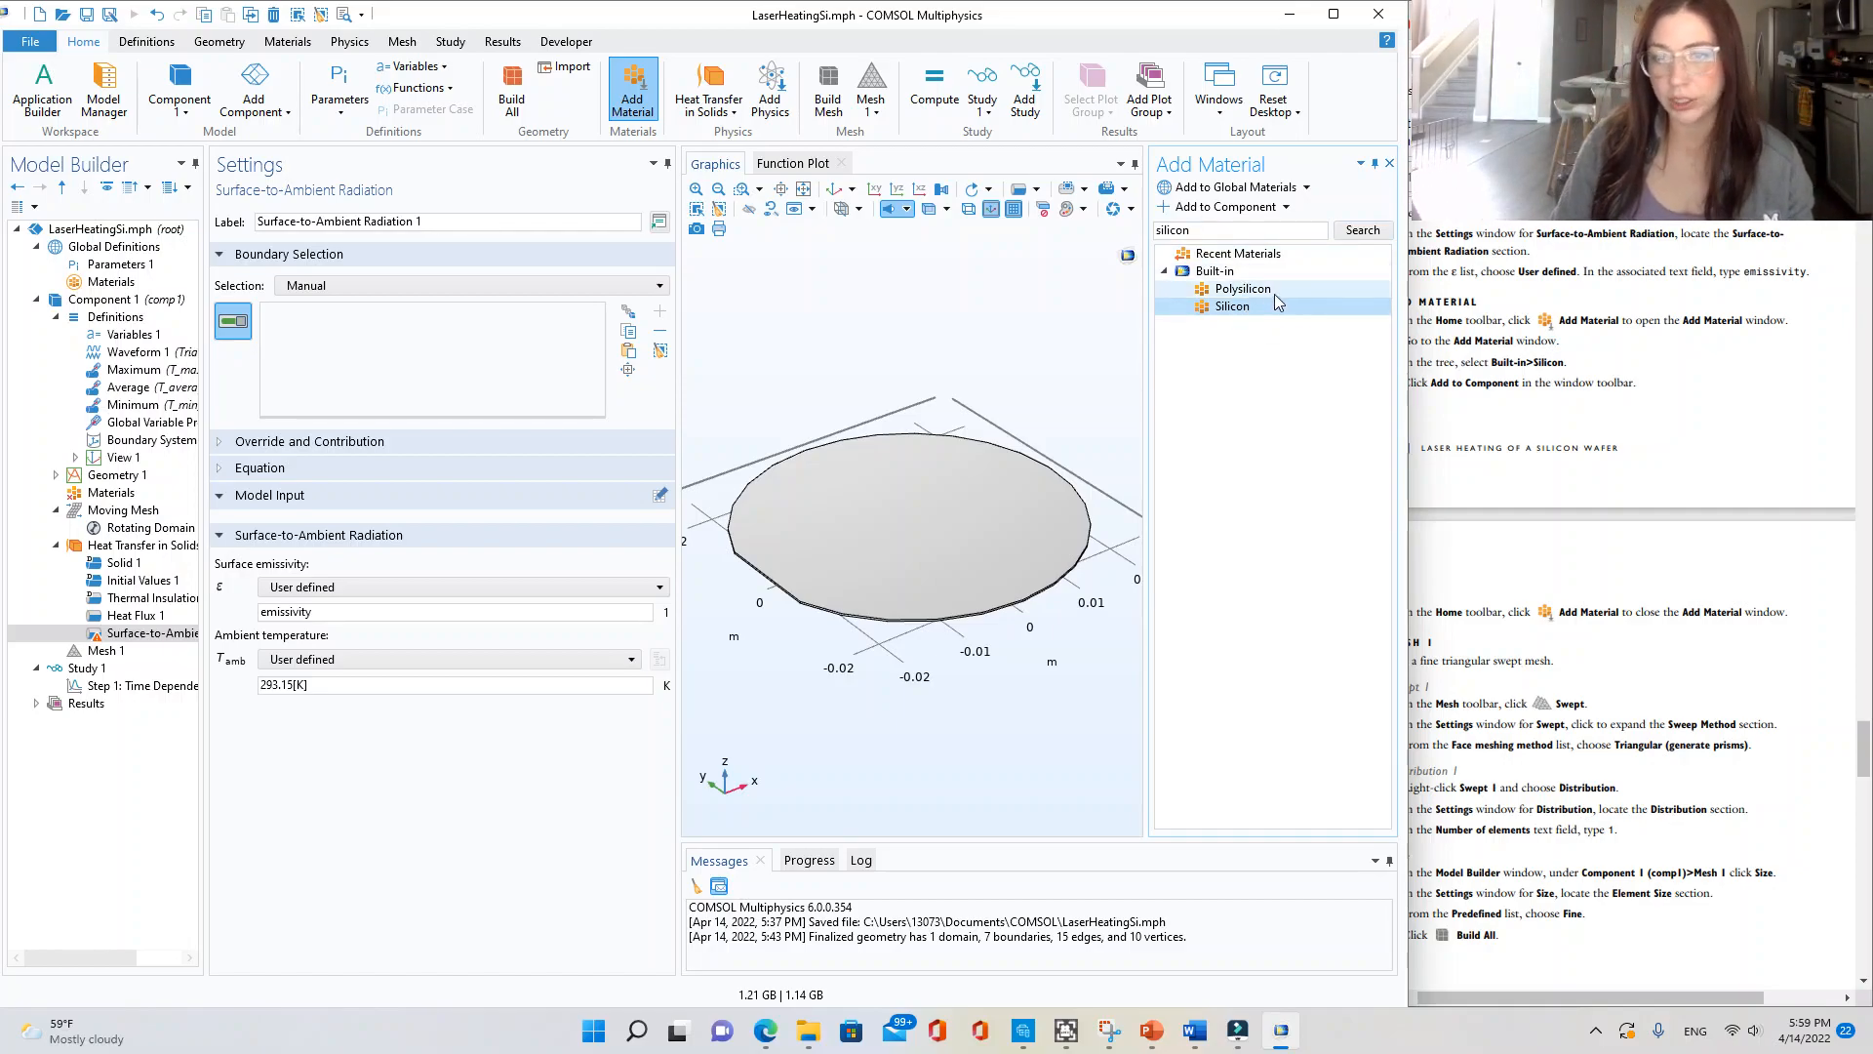
pyautogui.doubleClick(1253, 314)
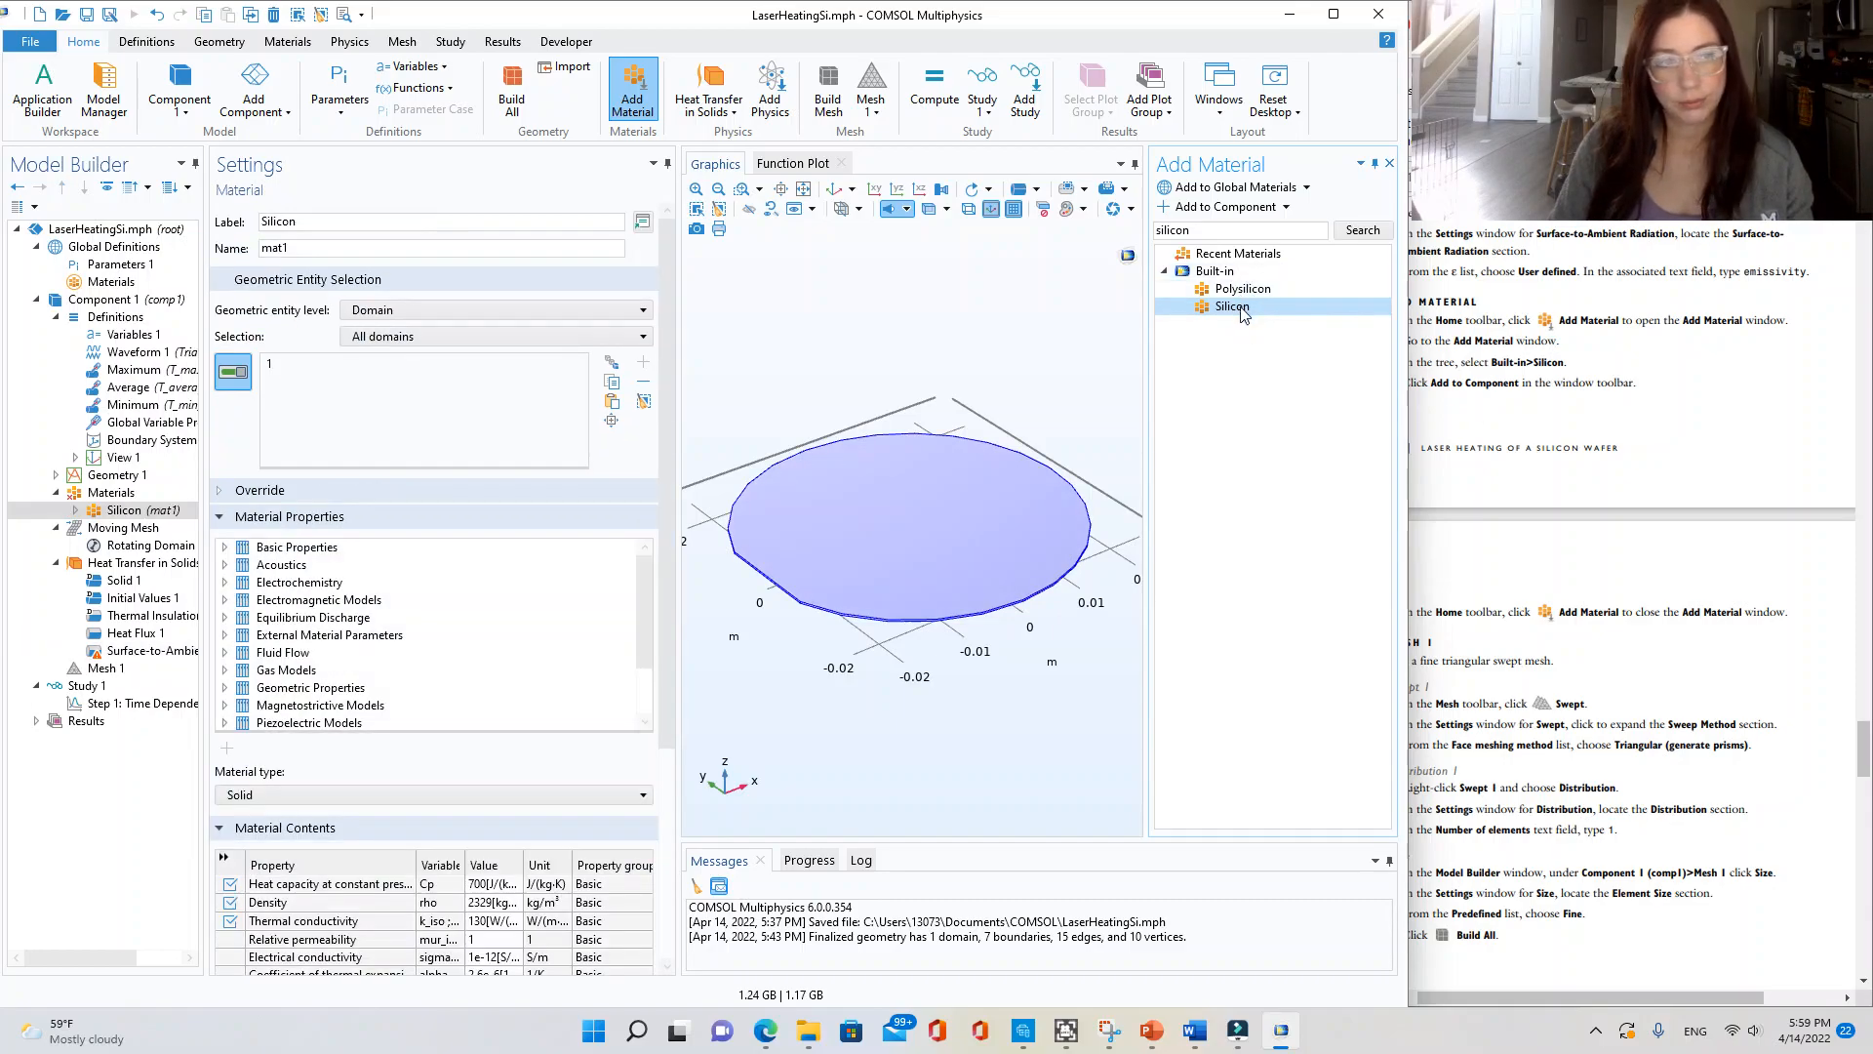
pyautogui.click(1647, 369)
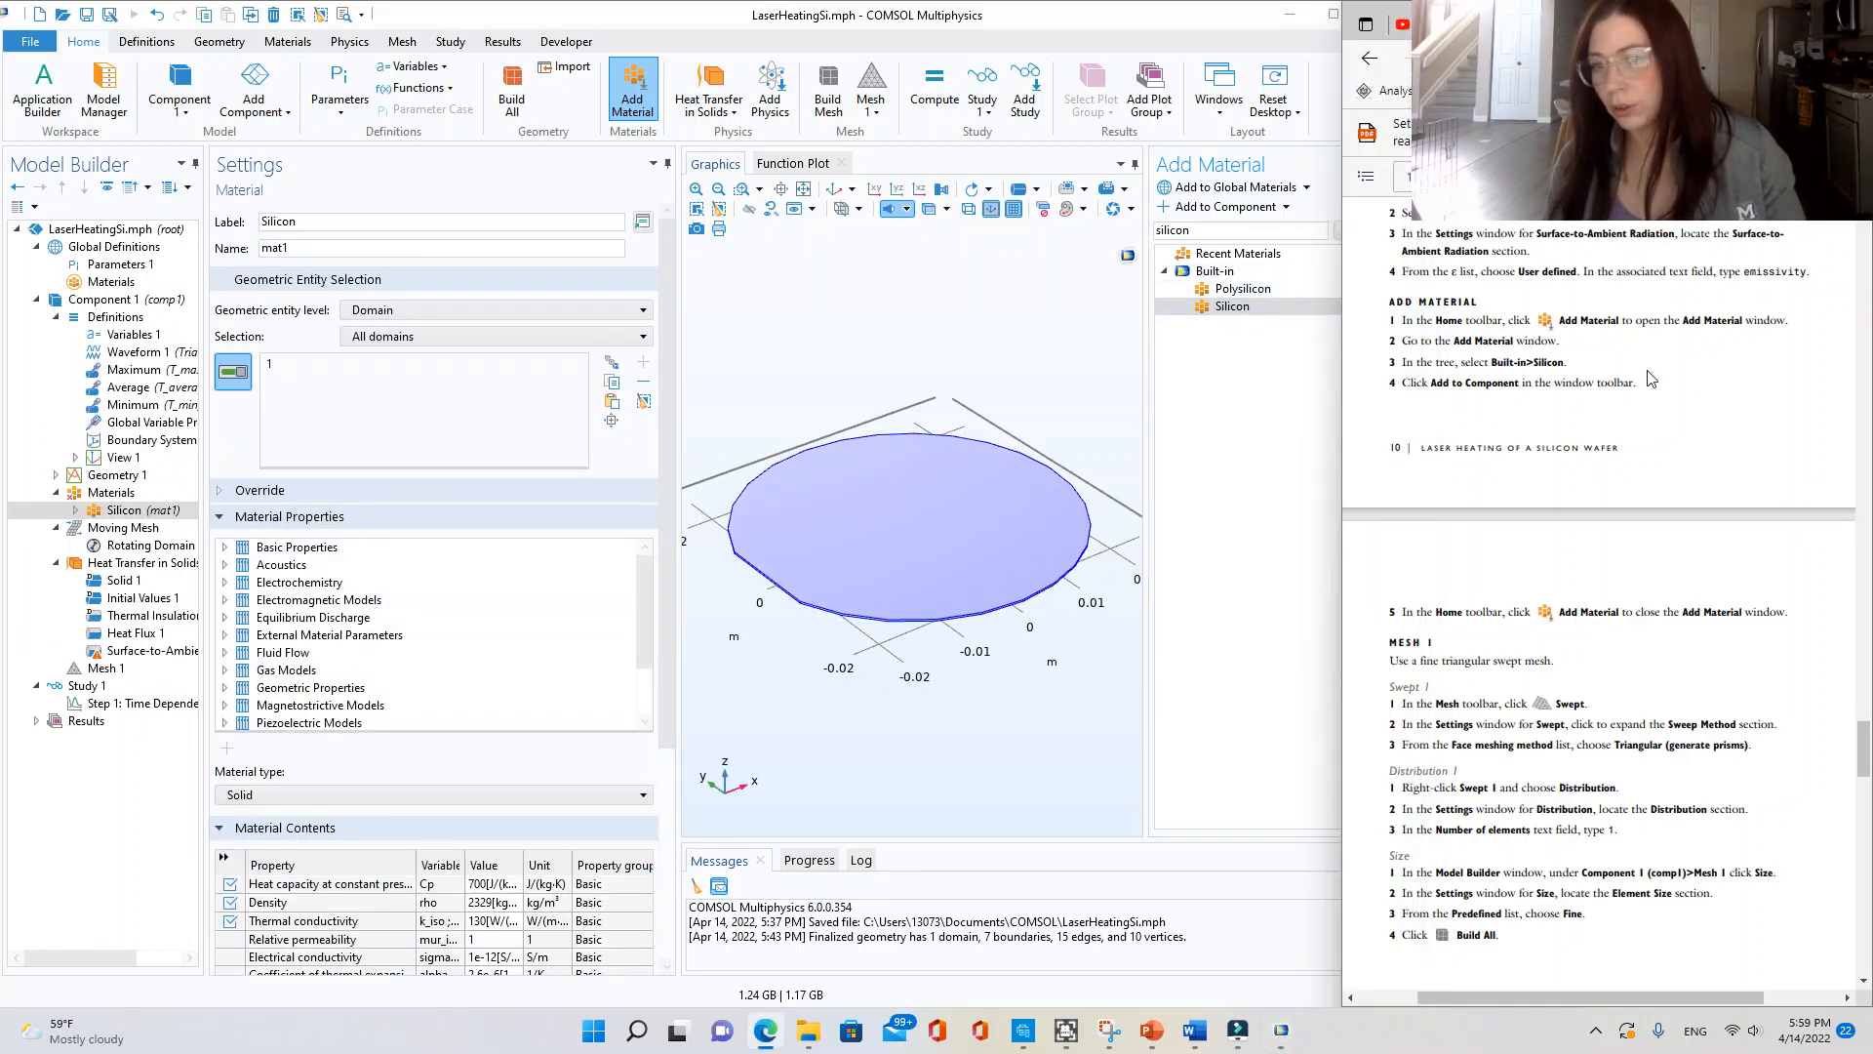
pyautogui.click(1232, 442)
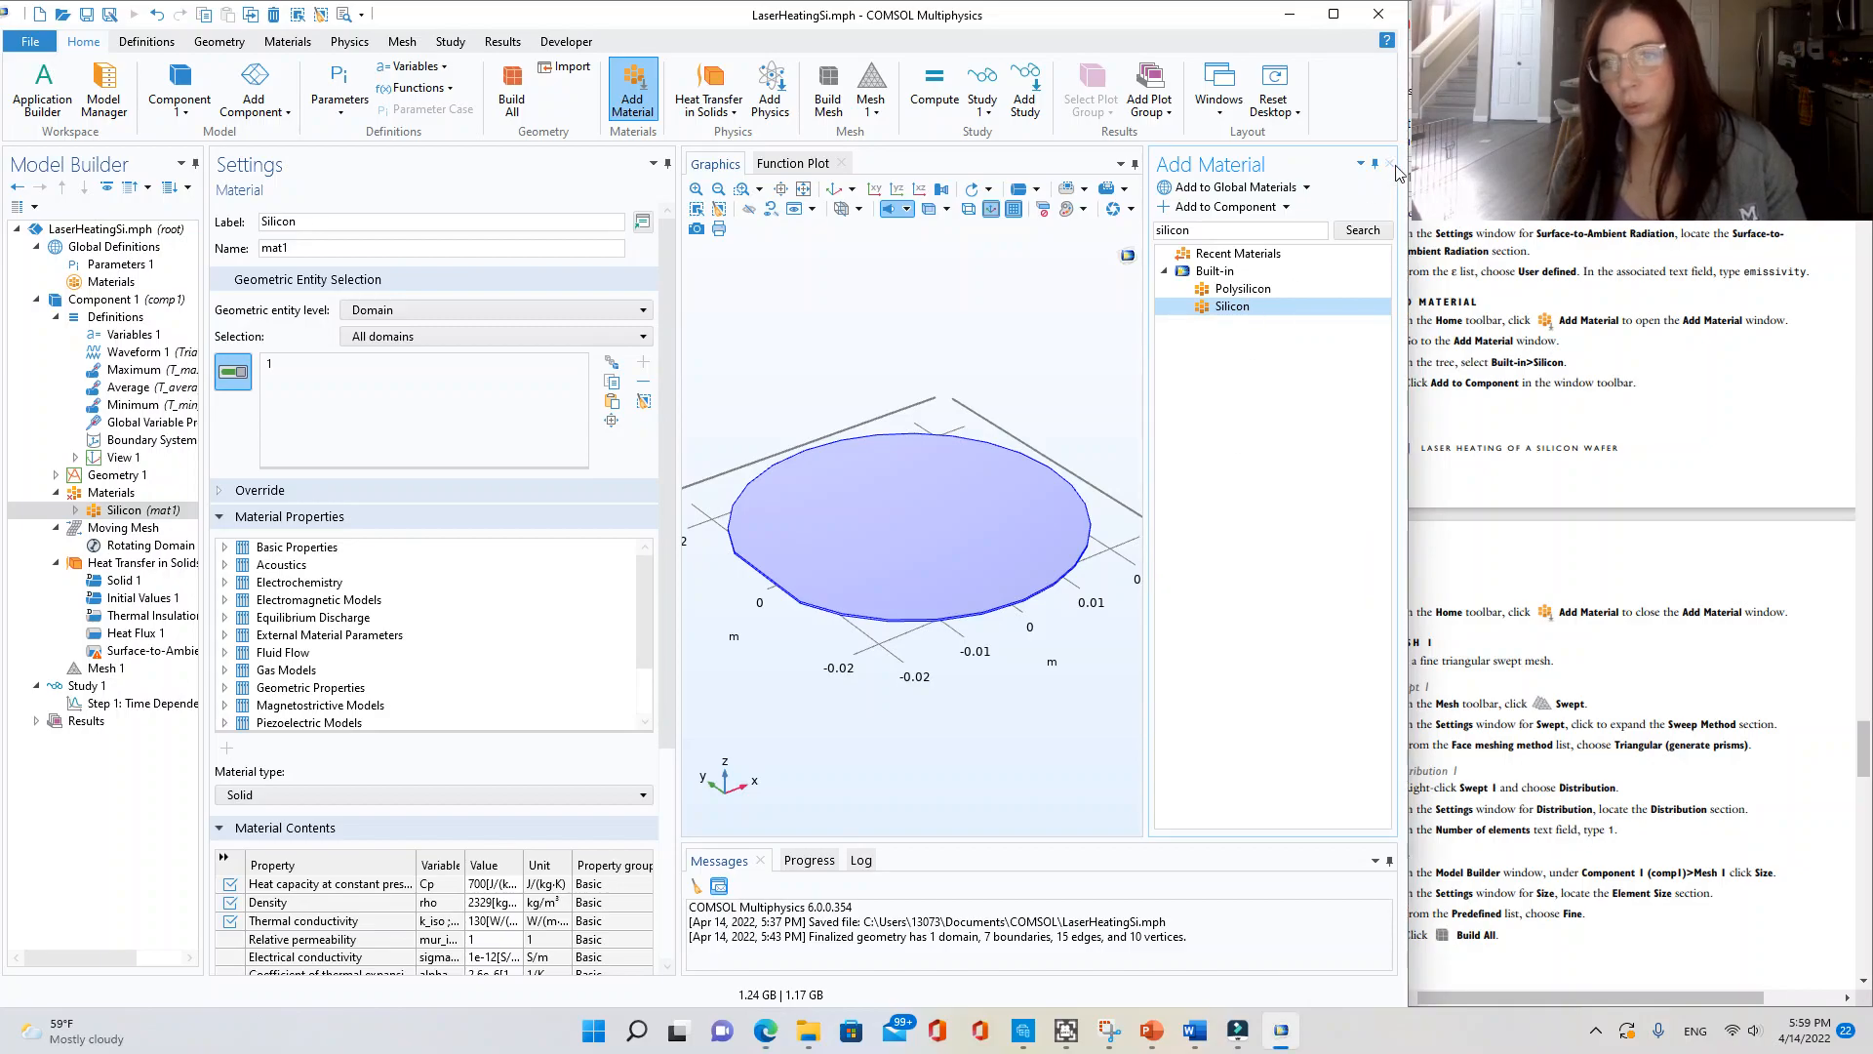
pyautogui.click(1171, 209)
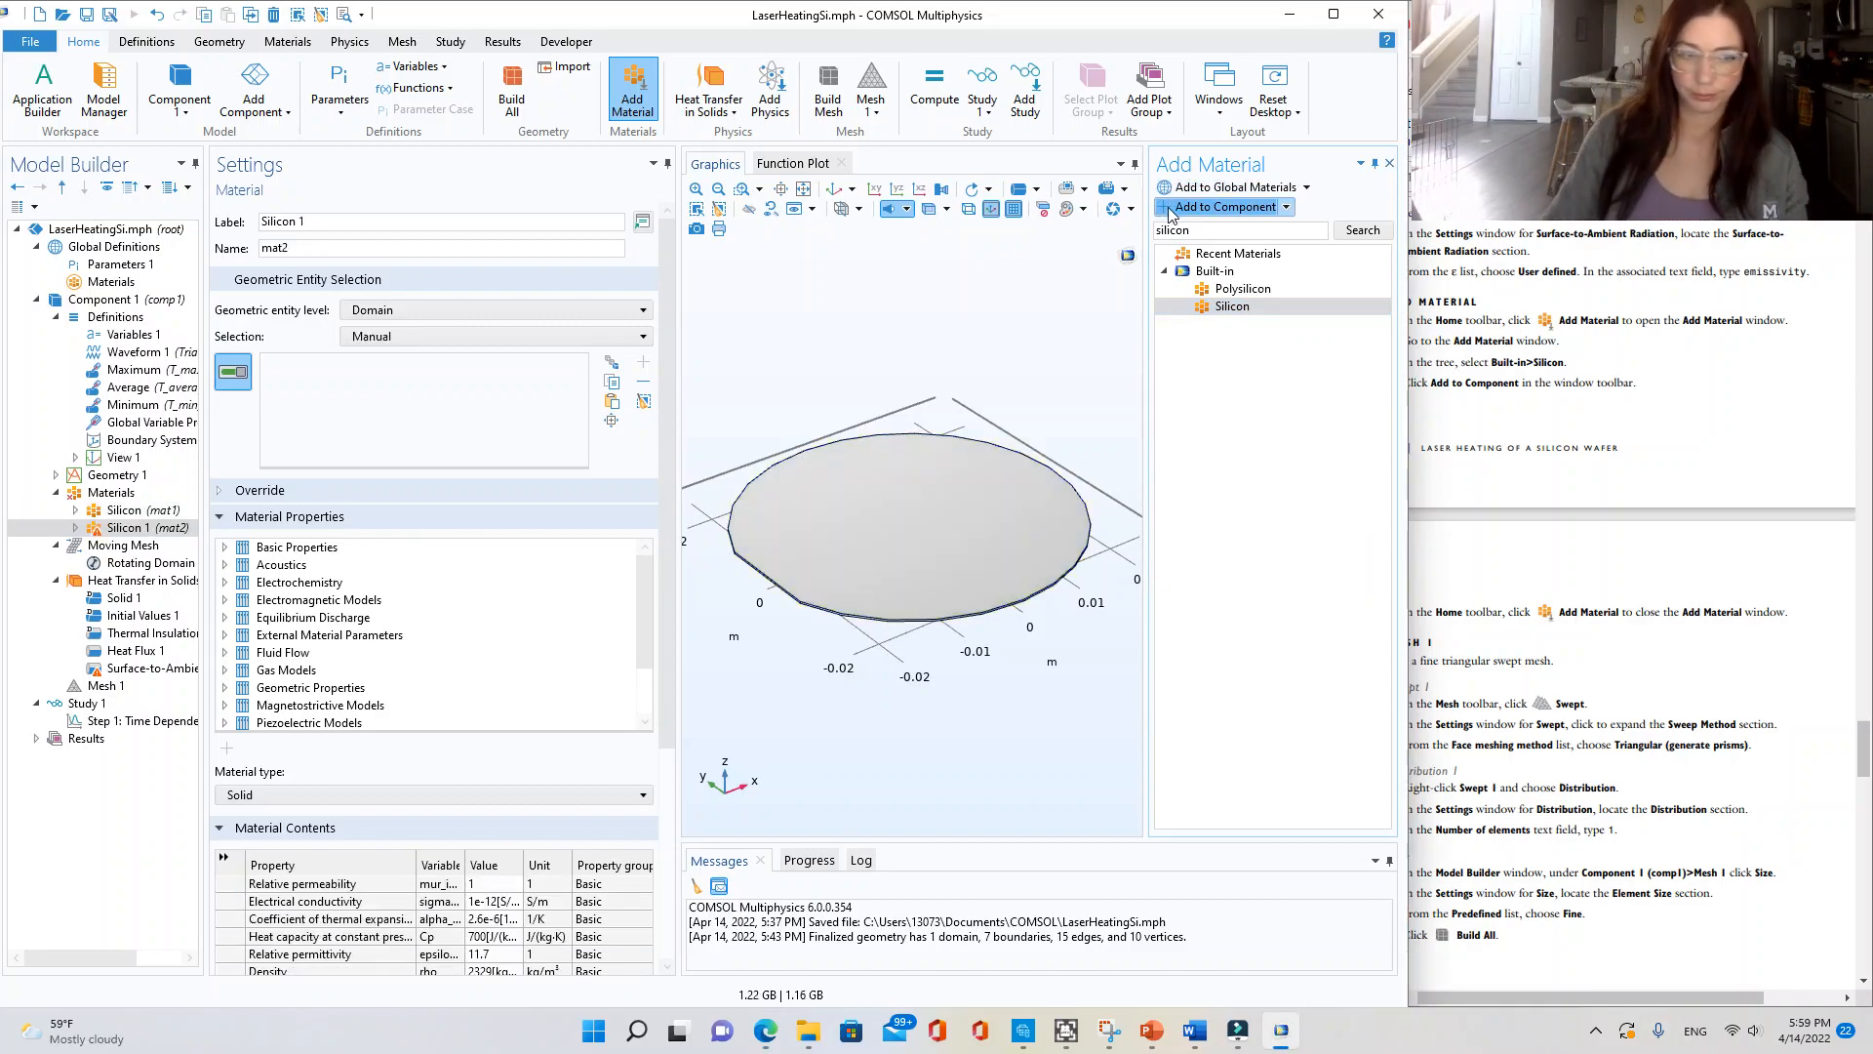
# - Delete the duplicate Silicon 1 material, keeping Silicon (mat1) on all domains
pyautogui.click(134, 513)
pyautogui.rightClick(127, 526)
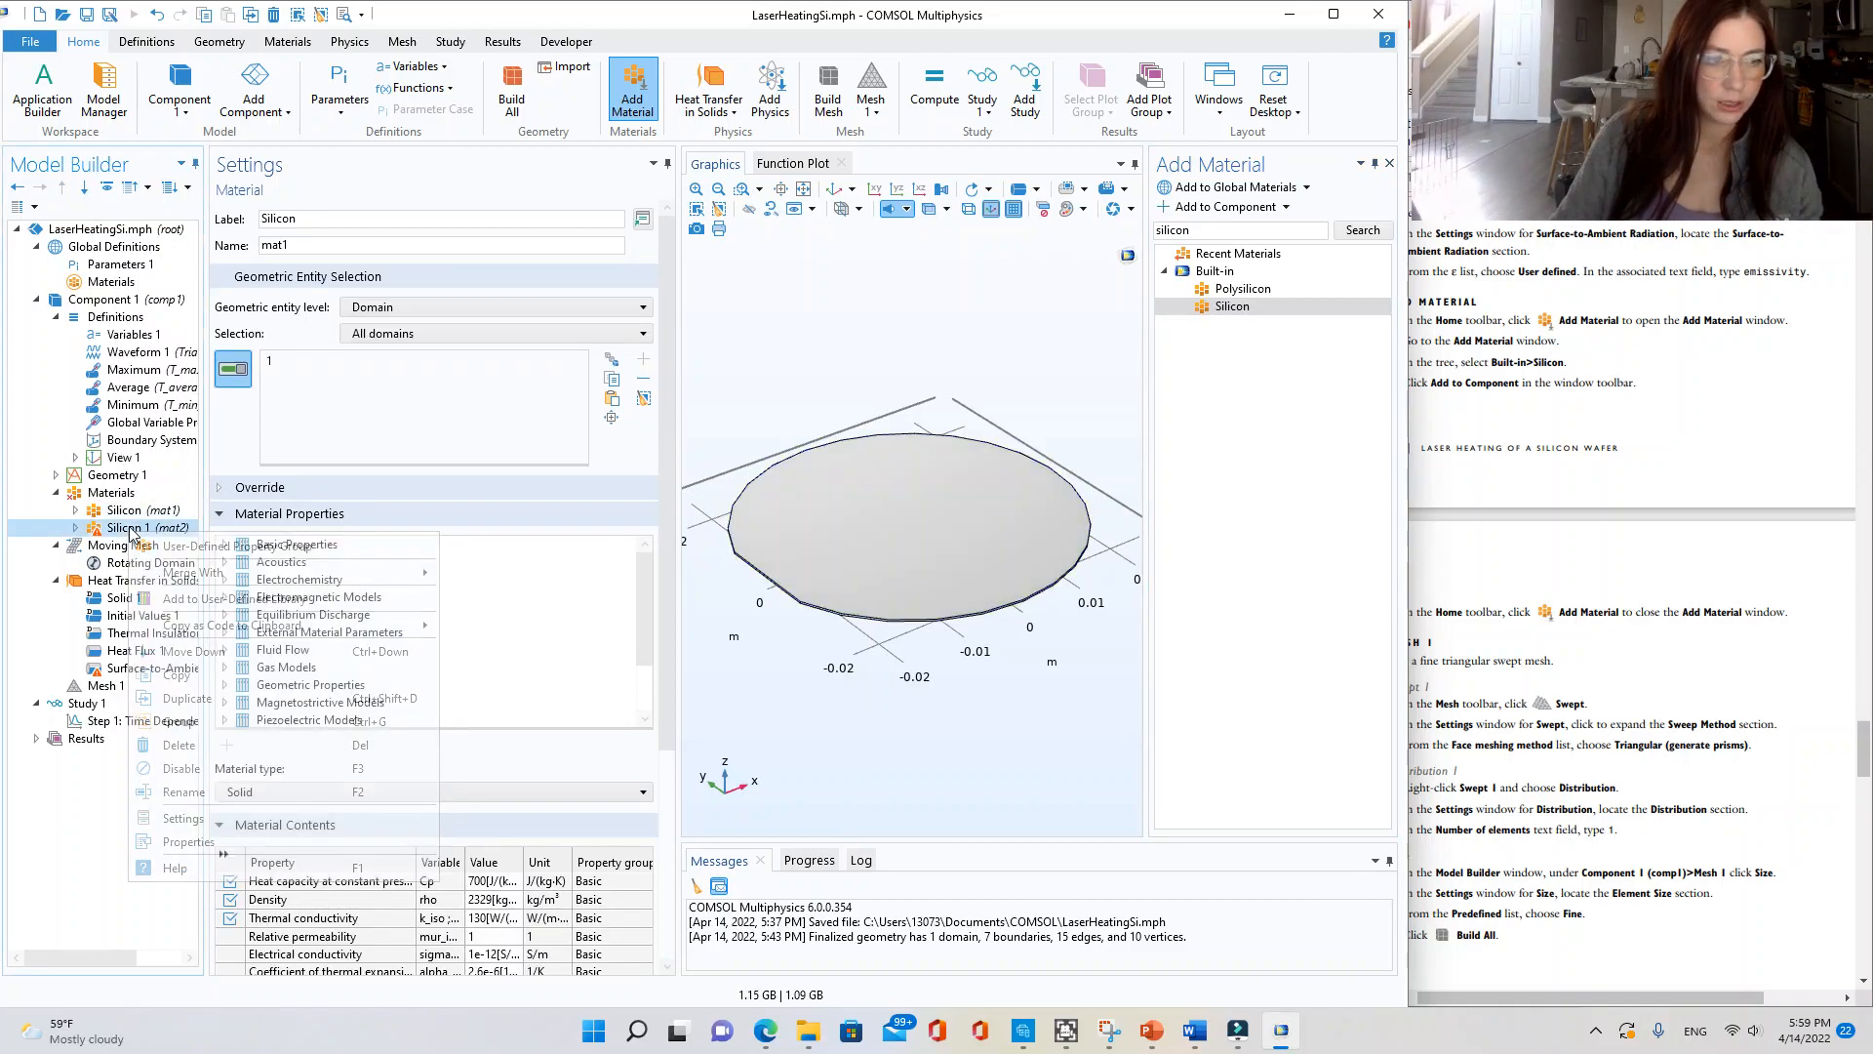
pyautogui.click(182, 740)
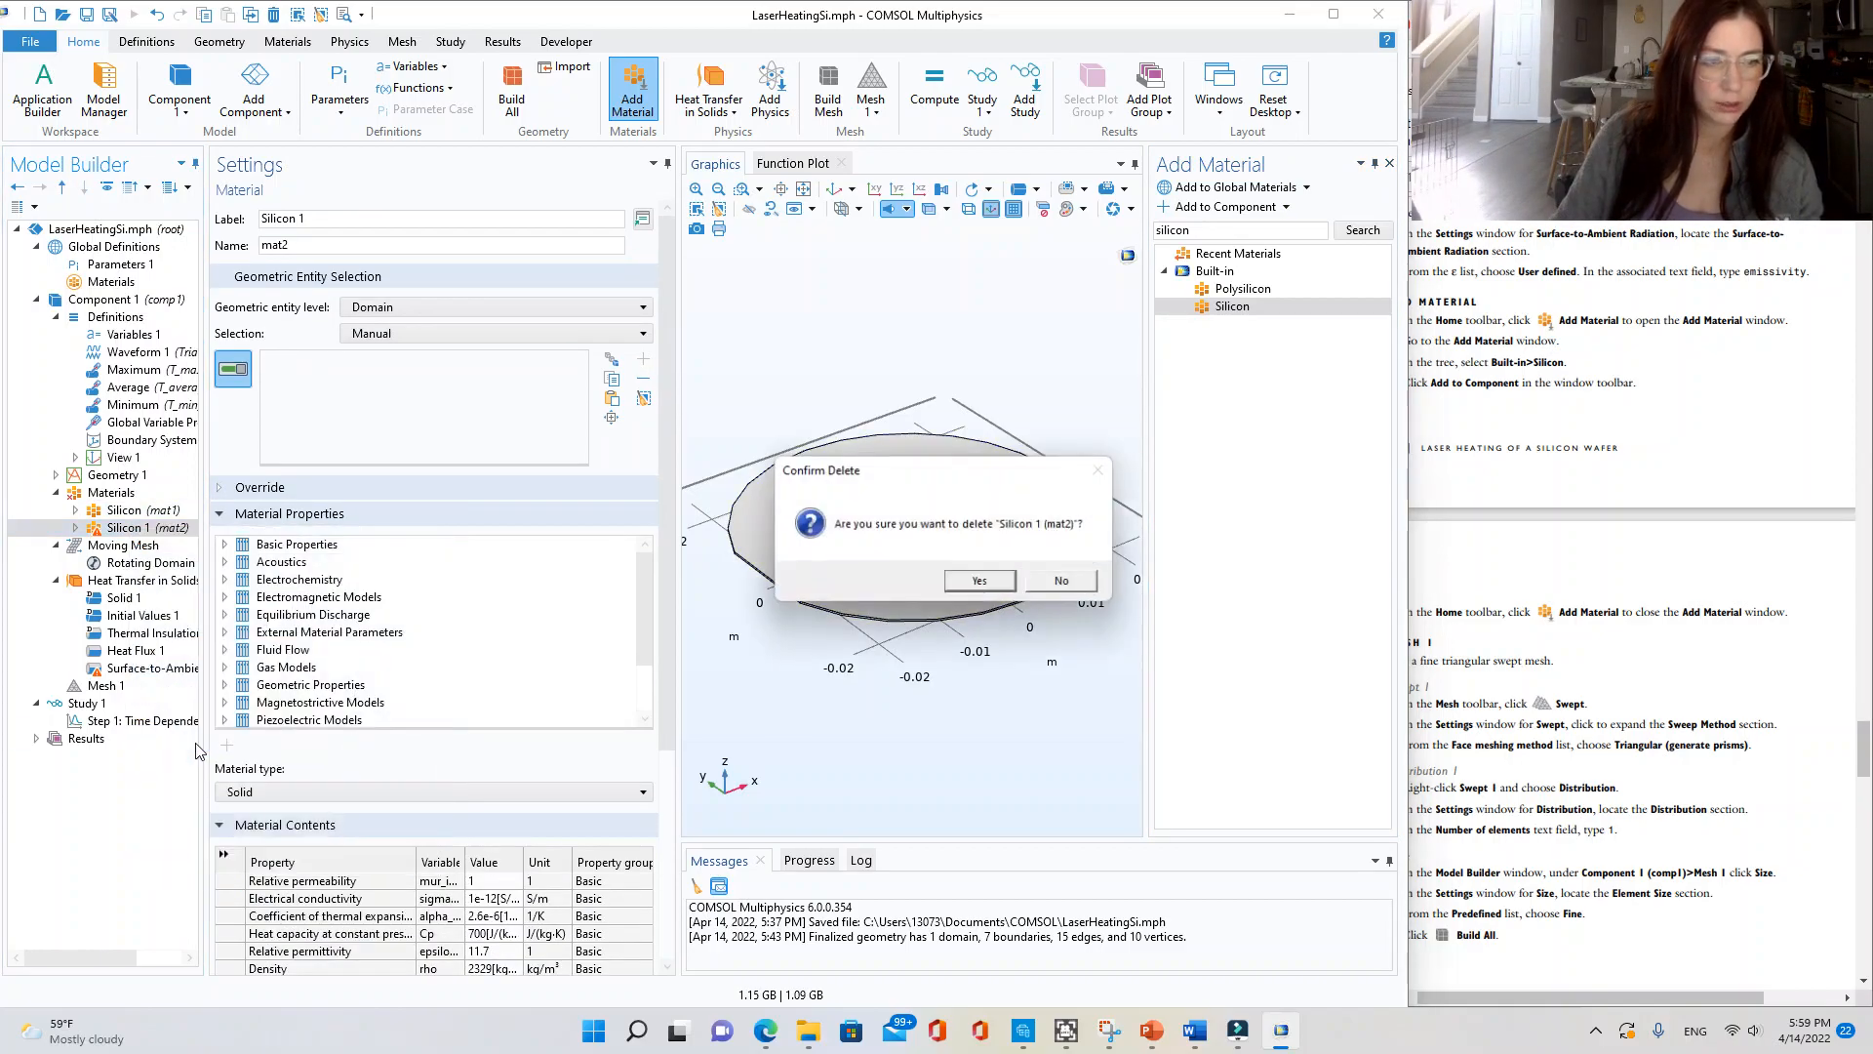
pyautogui.click(980, 582)
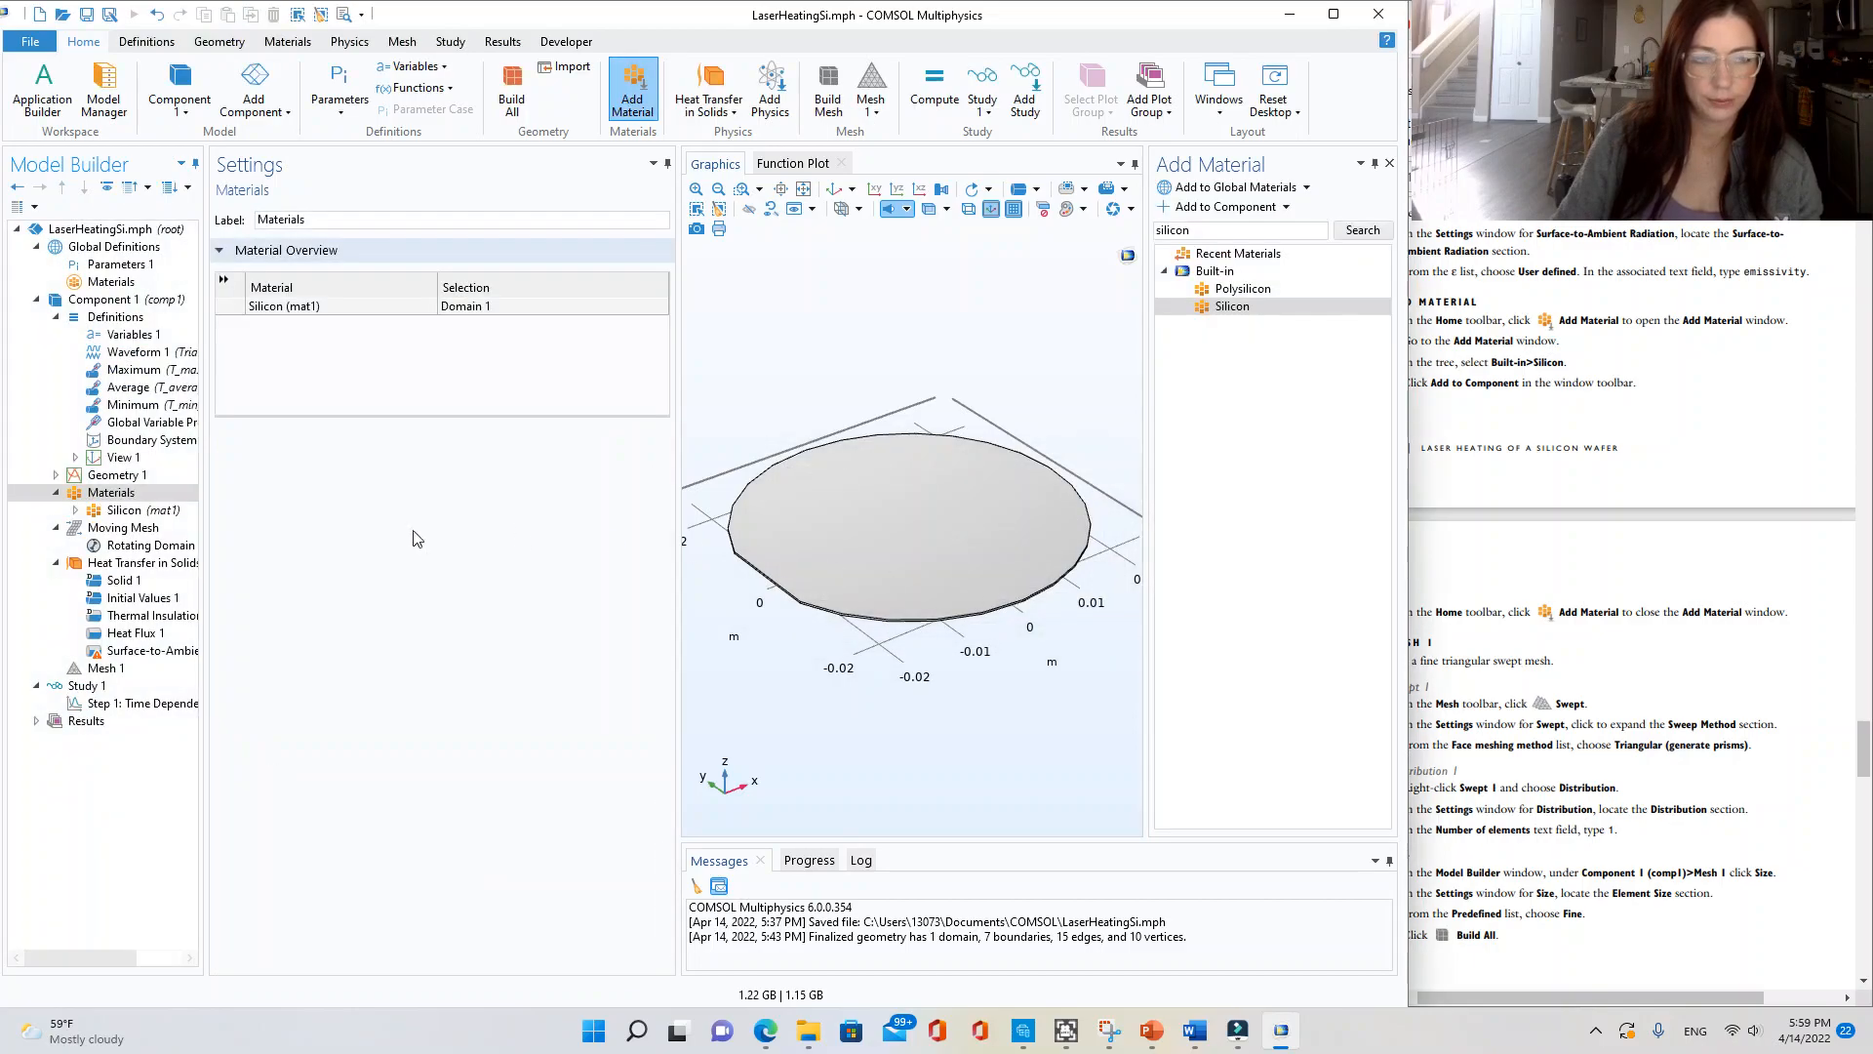
pyautogui.click(149, 508)
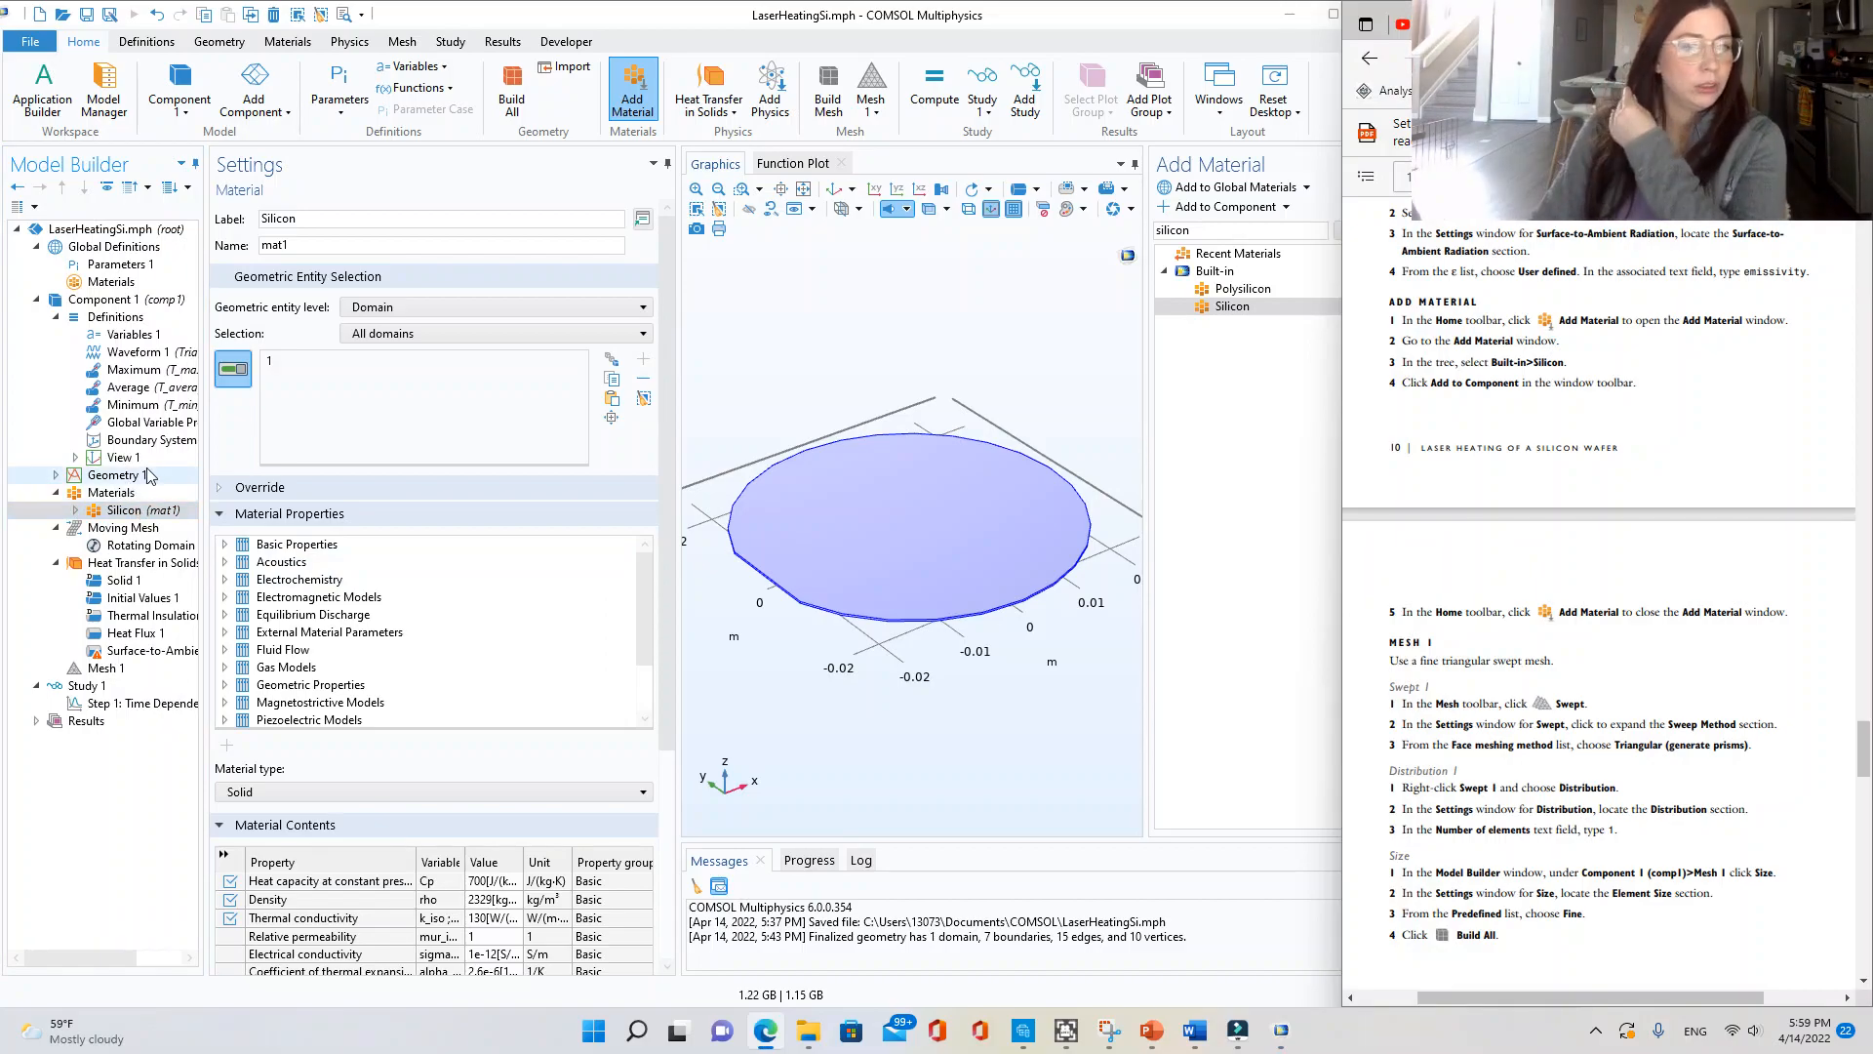
# - Close the Add Material panel and read ahead in the tutorial PDF
pyautogui.click(1270, 393)
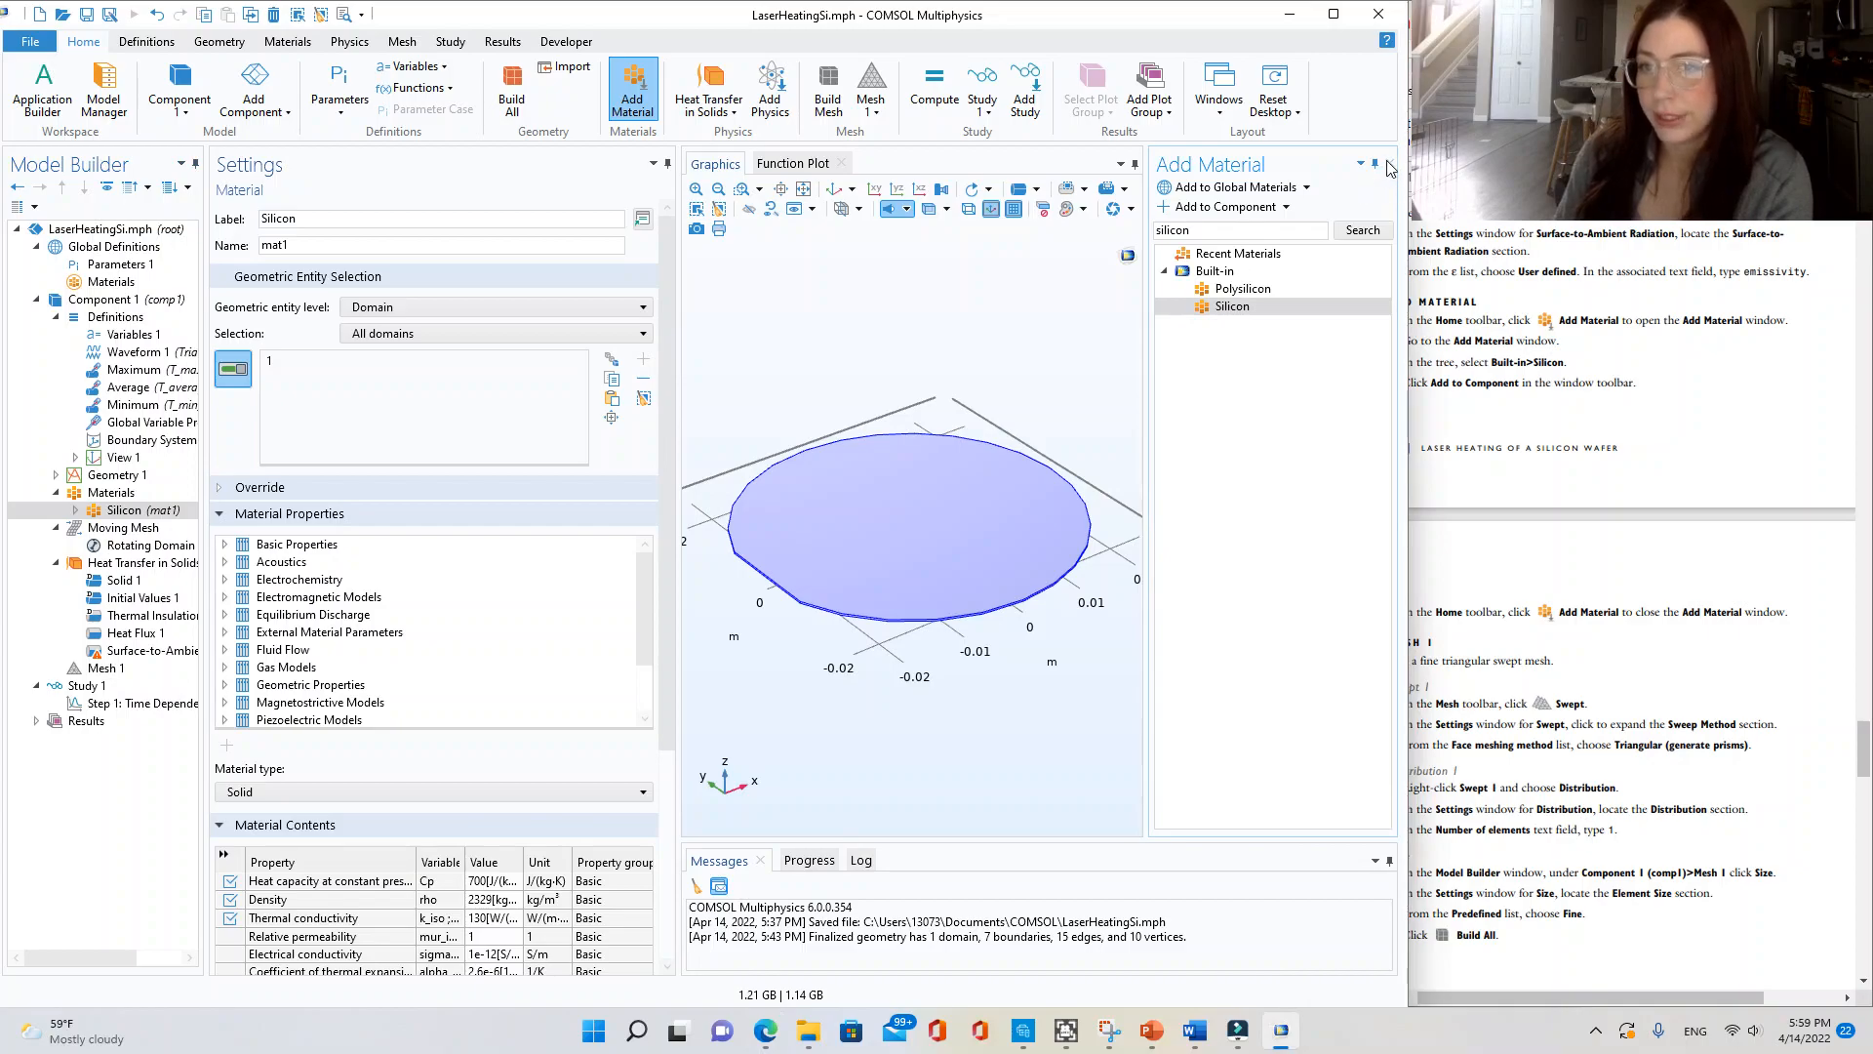
pyautogui.click(1389, 166)
pyautogui.click(1678, 472)
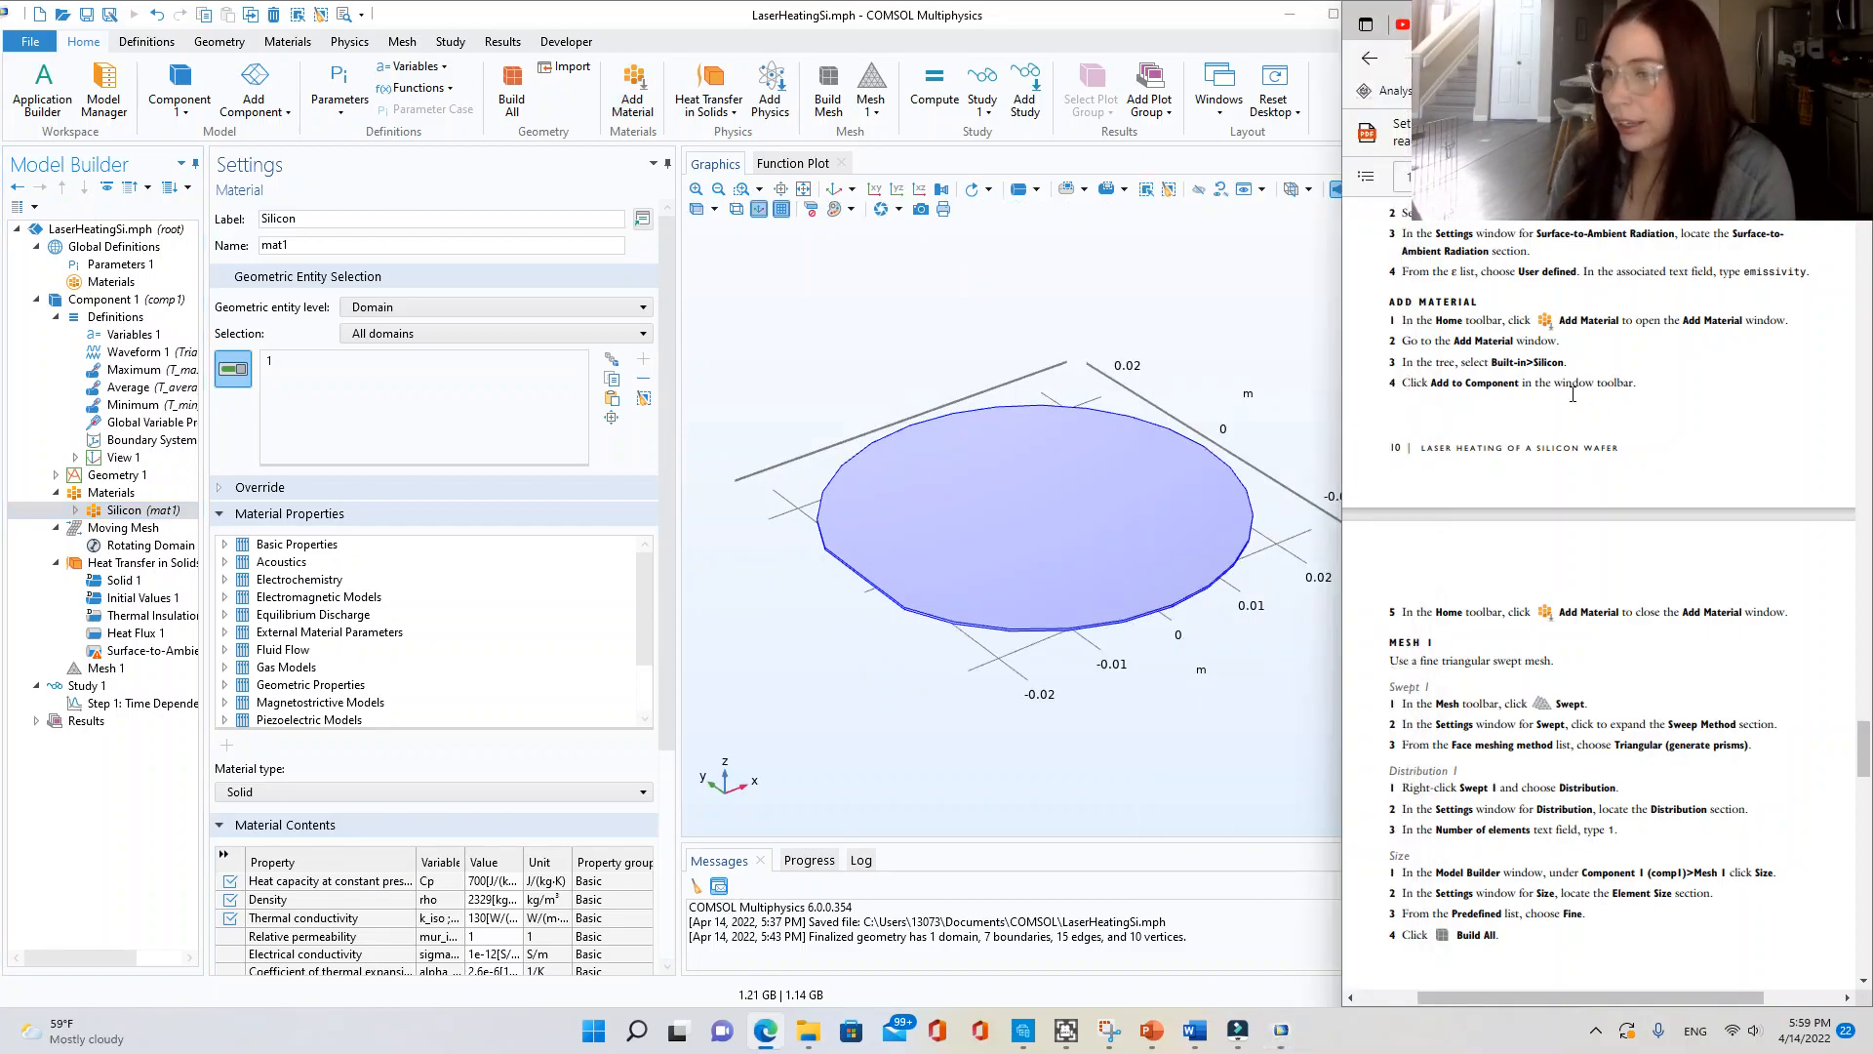
pyautogui.scroll(-3, 1530, 607)
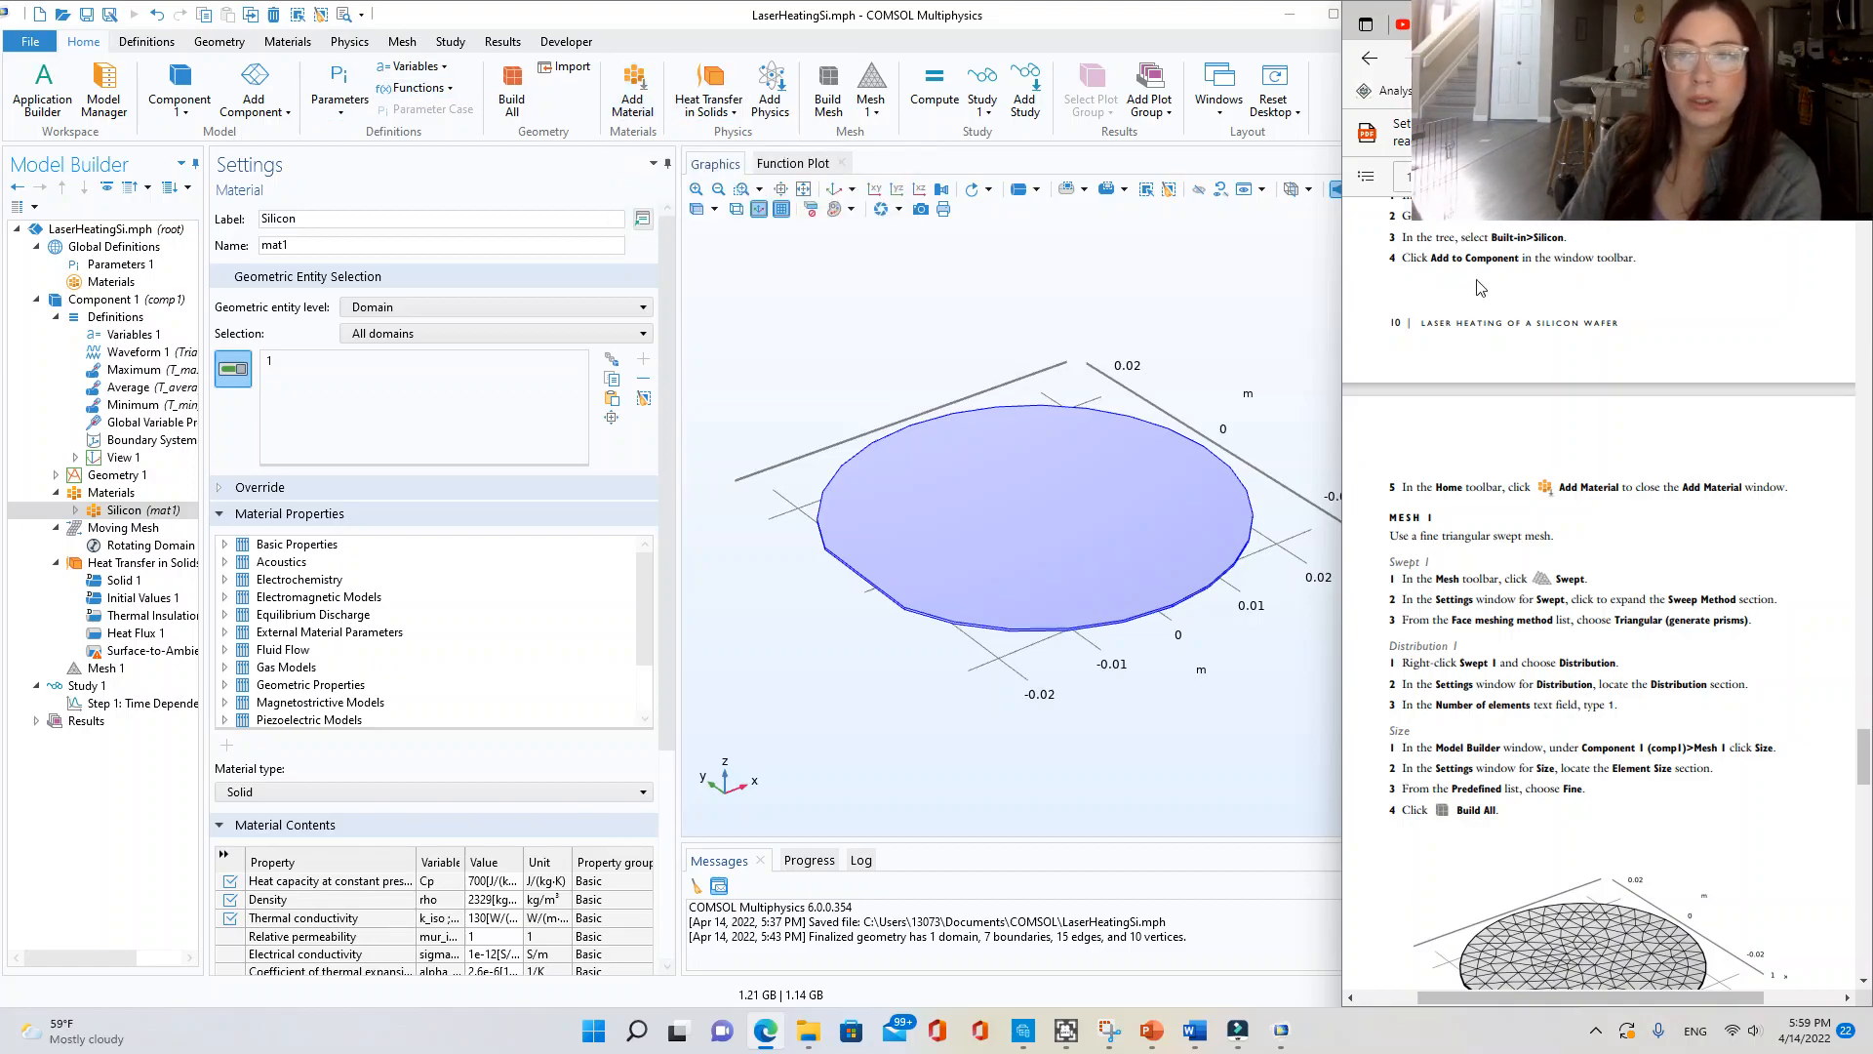
pyautogui.scroll(-1, 1676, 525)
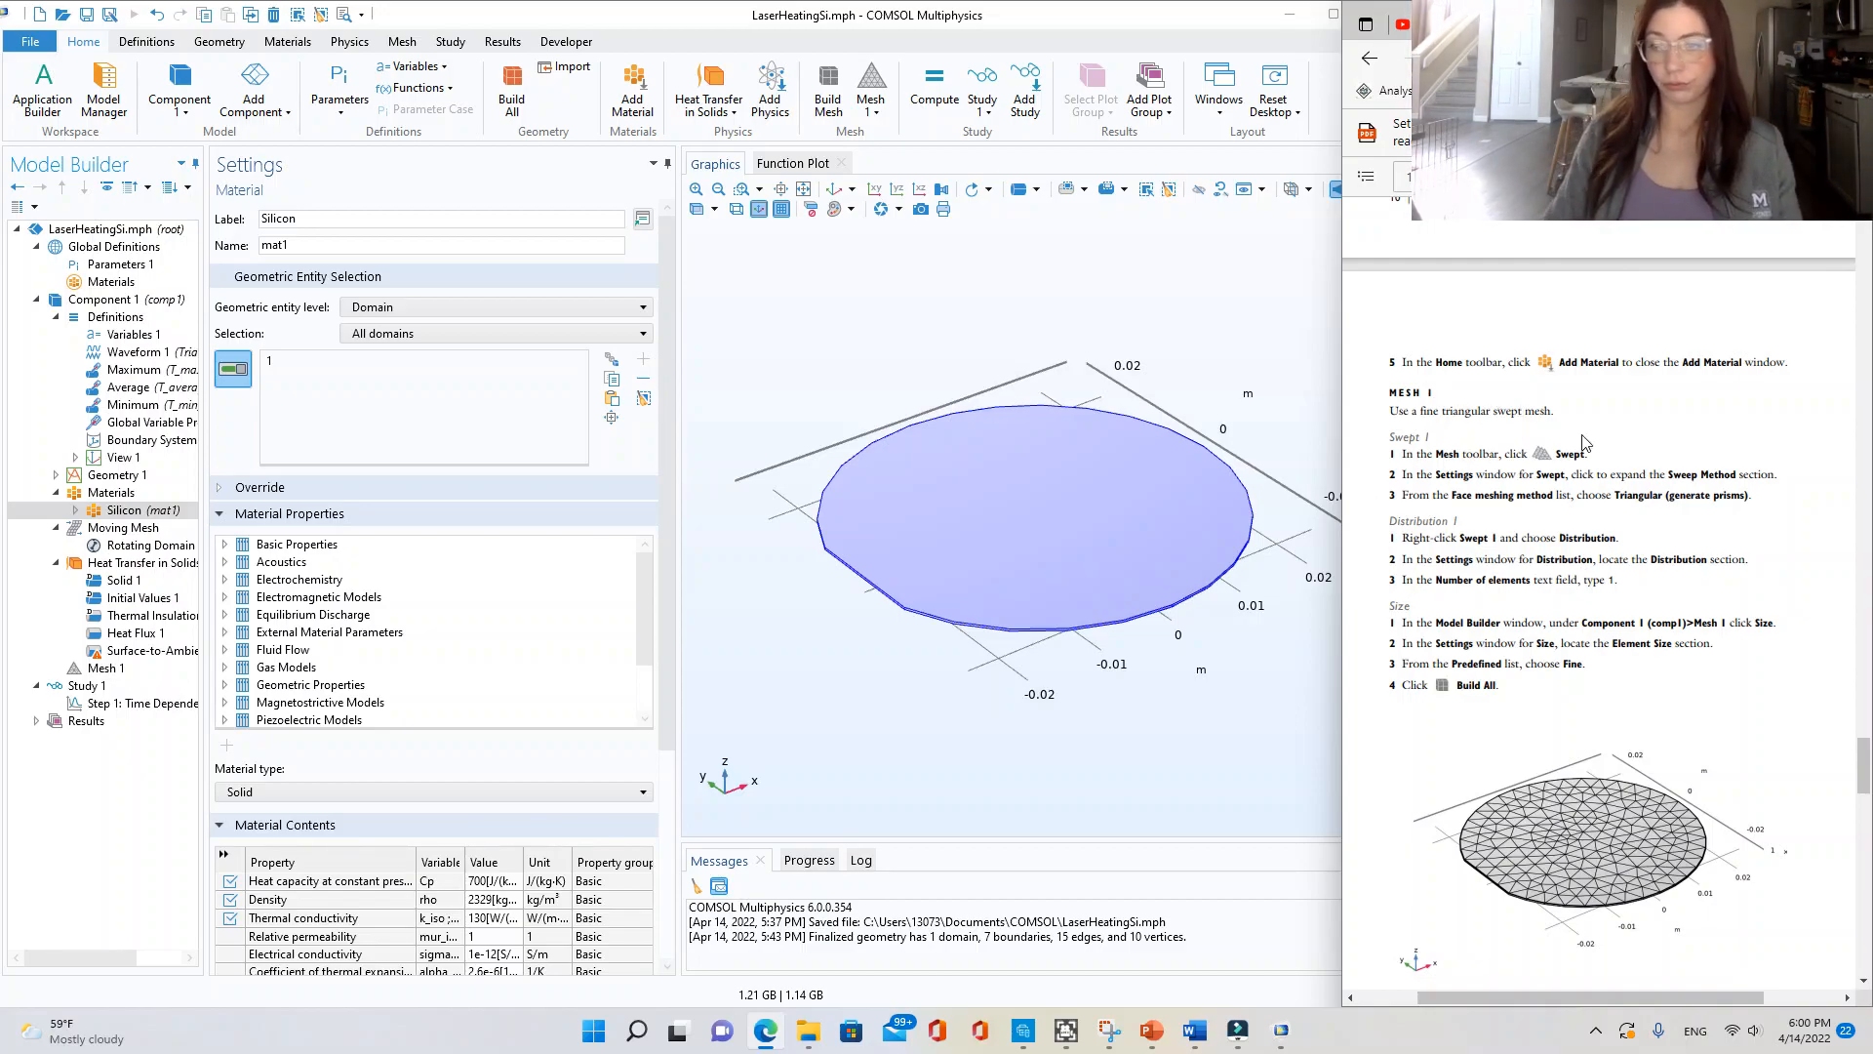
# - Add Swept 1 to Mesh 1 using Triangular (generate prisms) face meshing
pyautogui.click(402, 43)
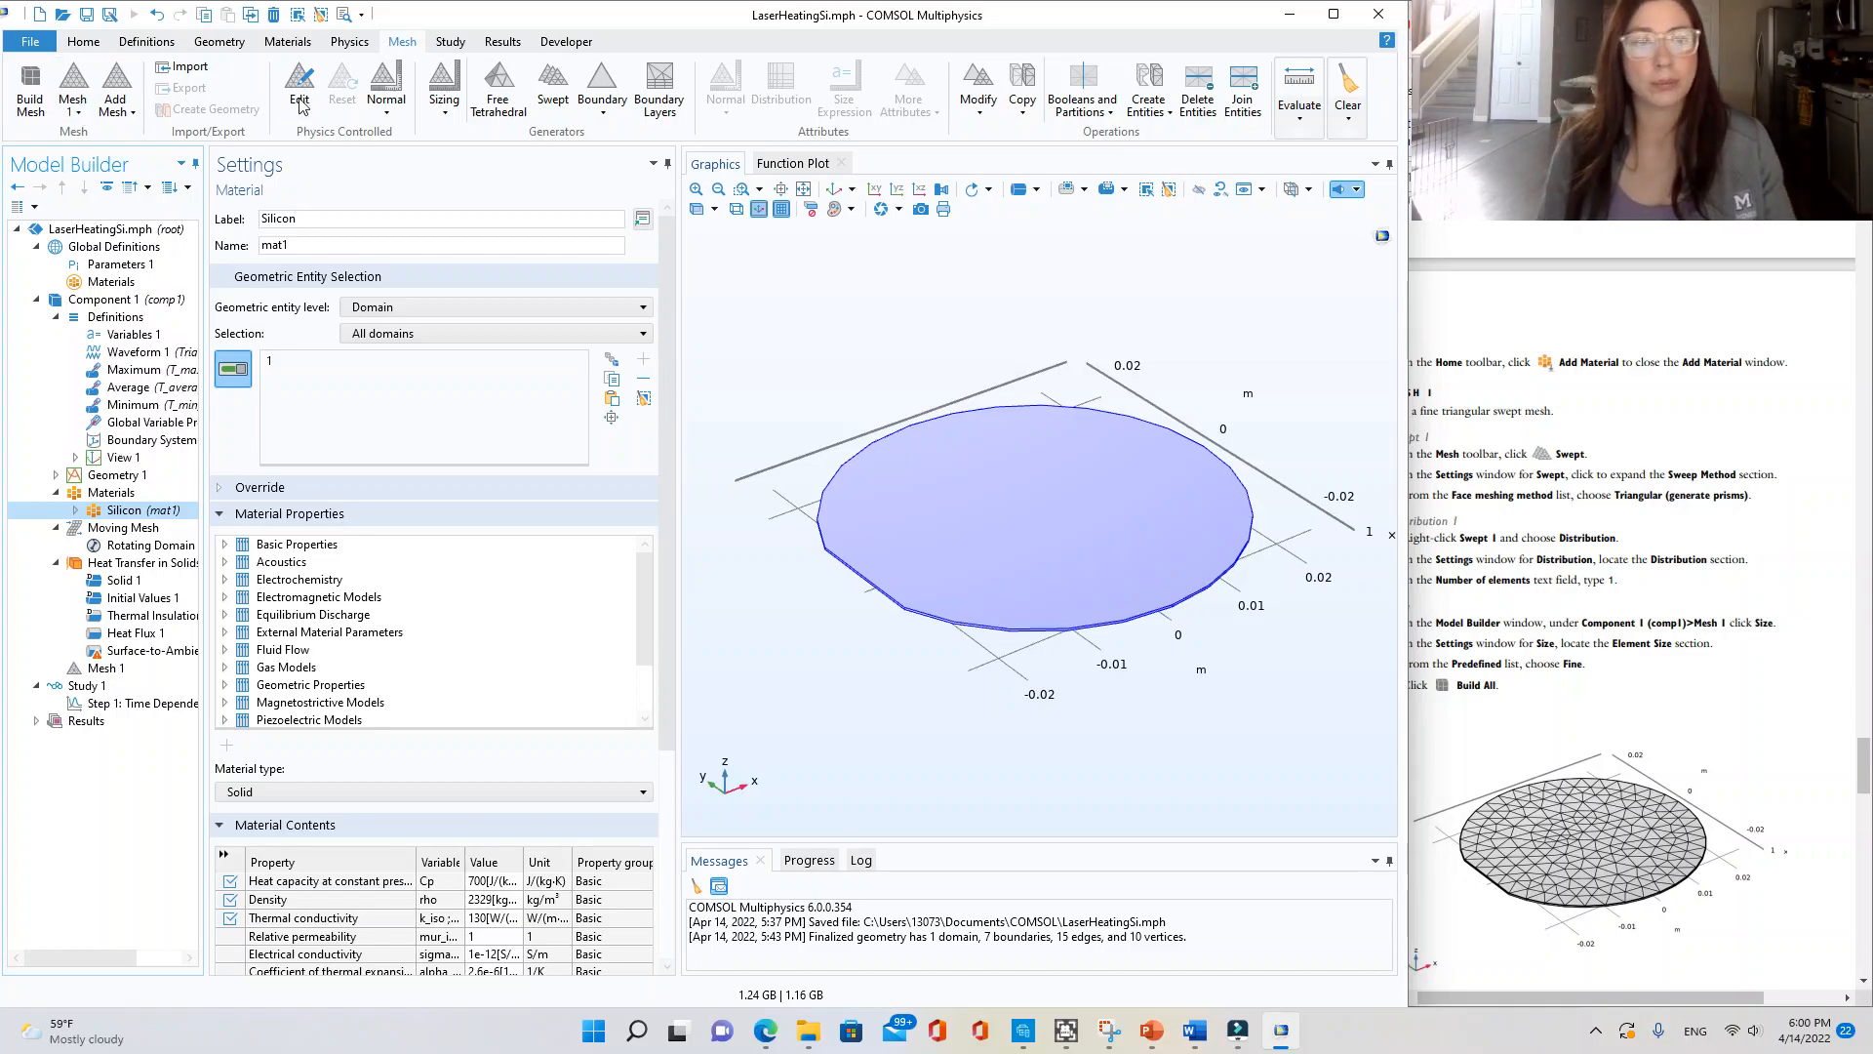
pyautogui.click(553, 83)
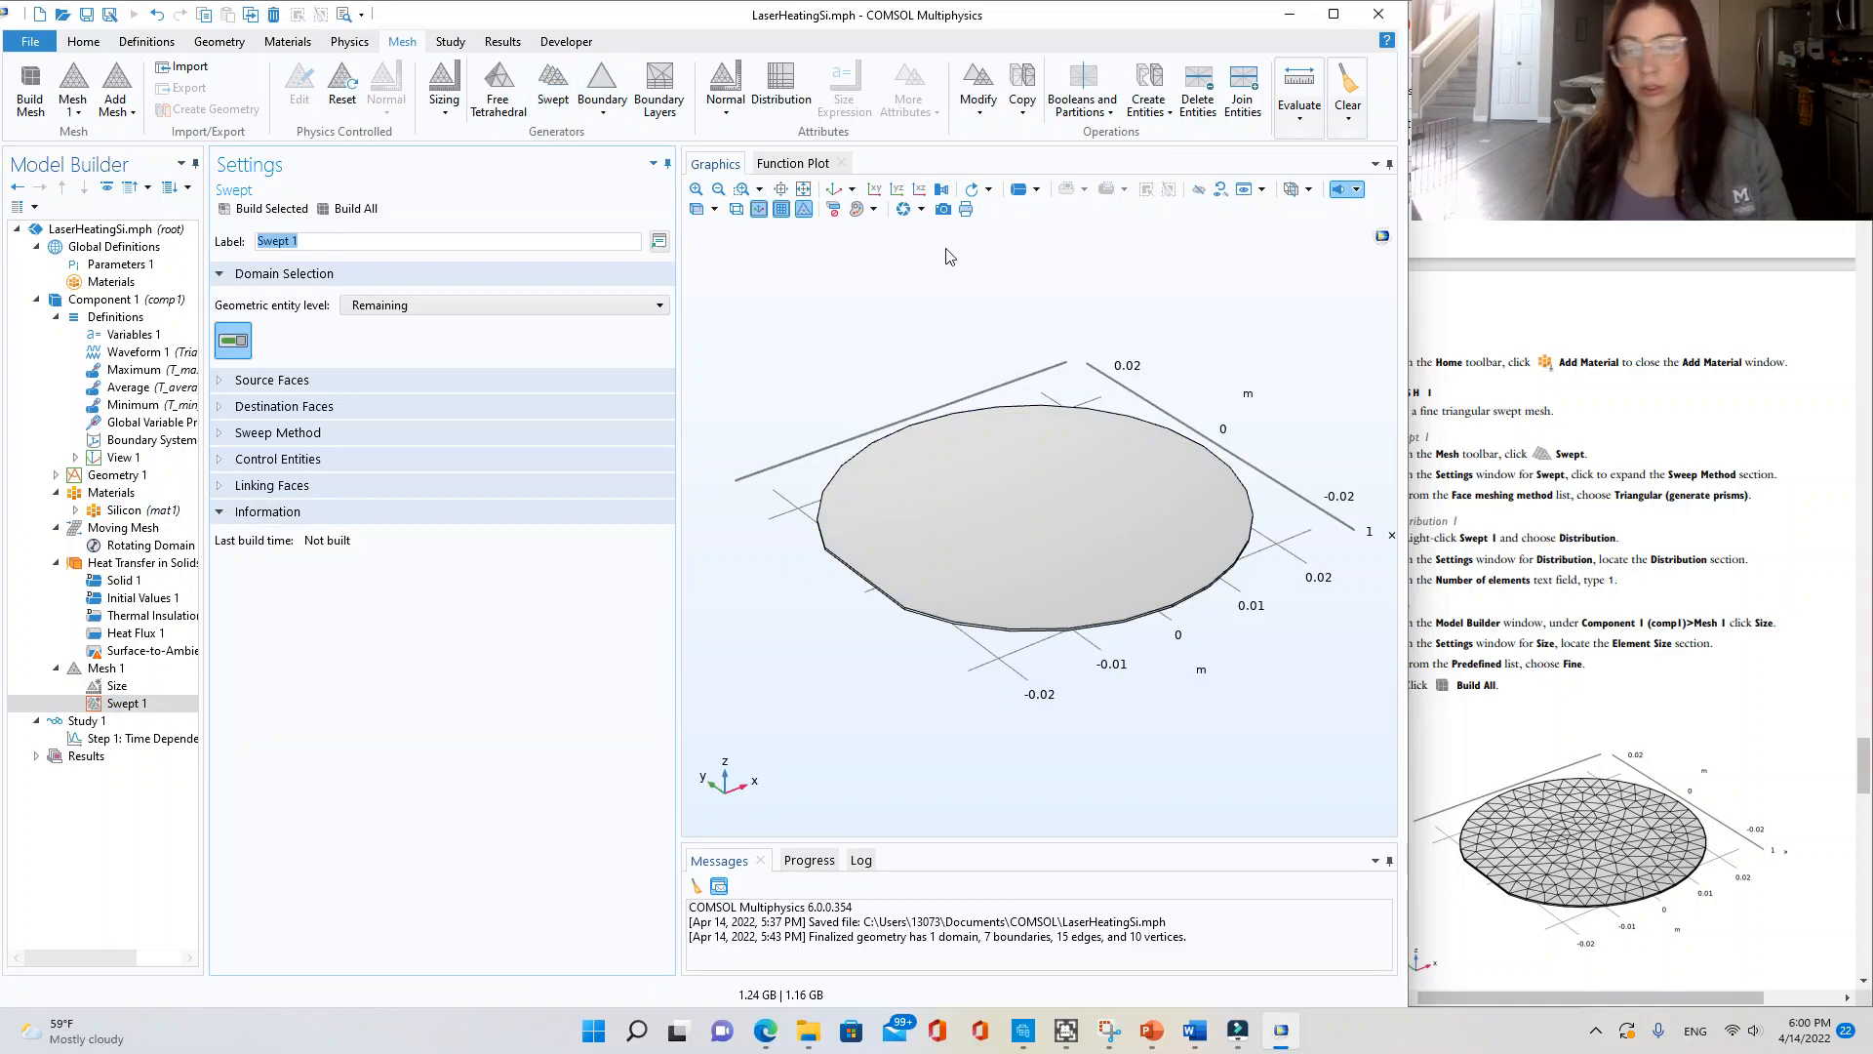
pyautogui.click(1683, 531)
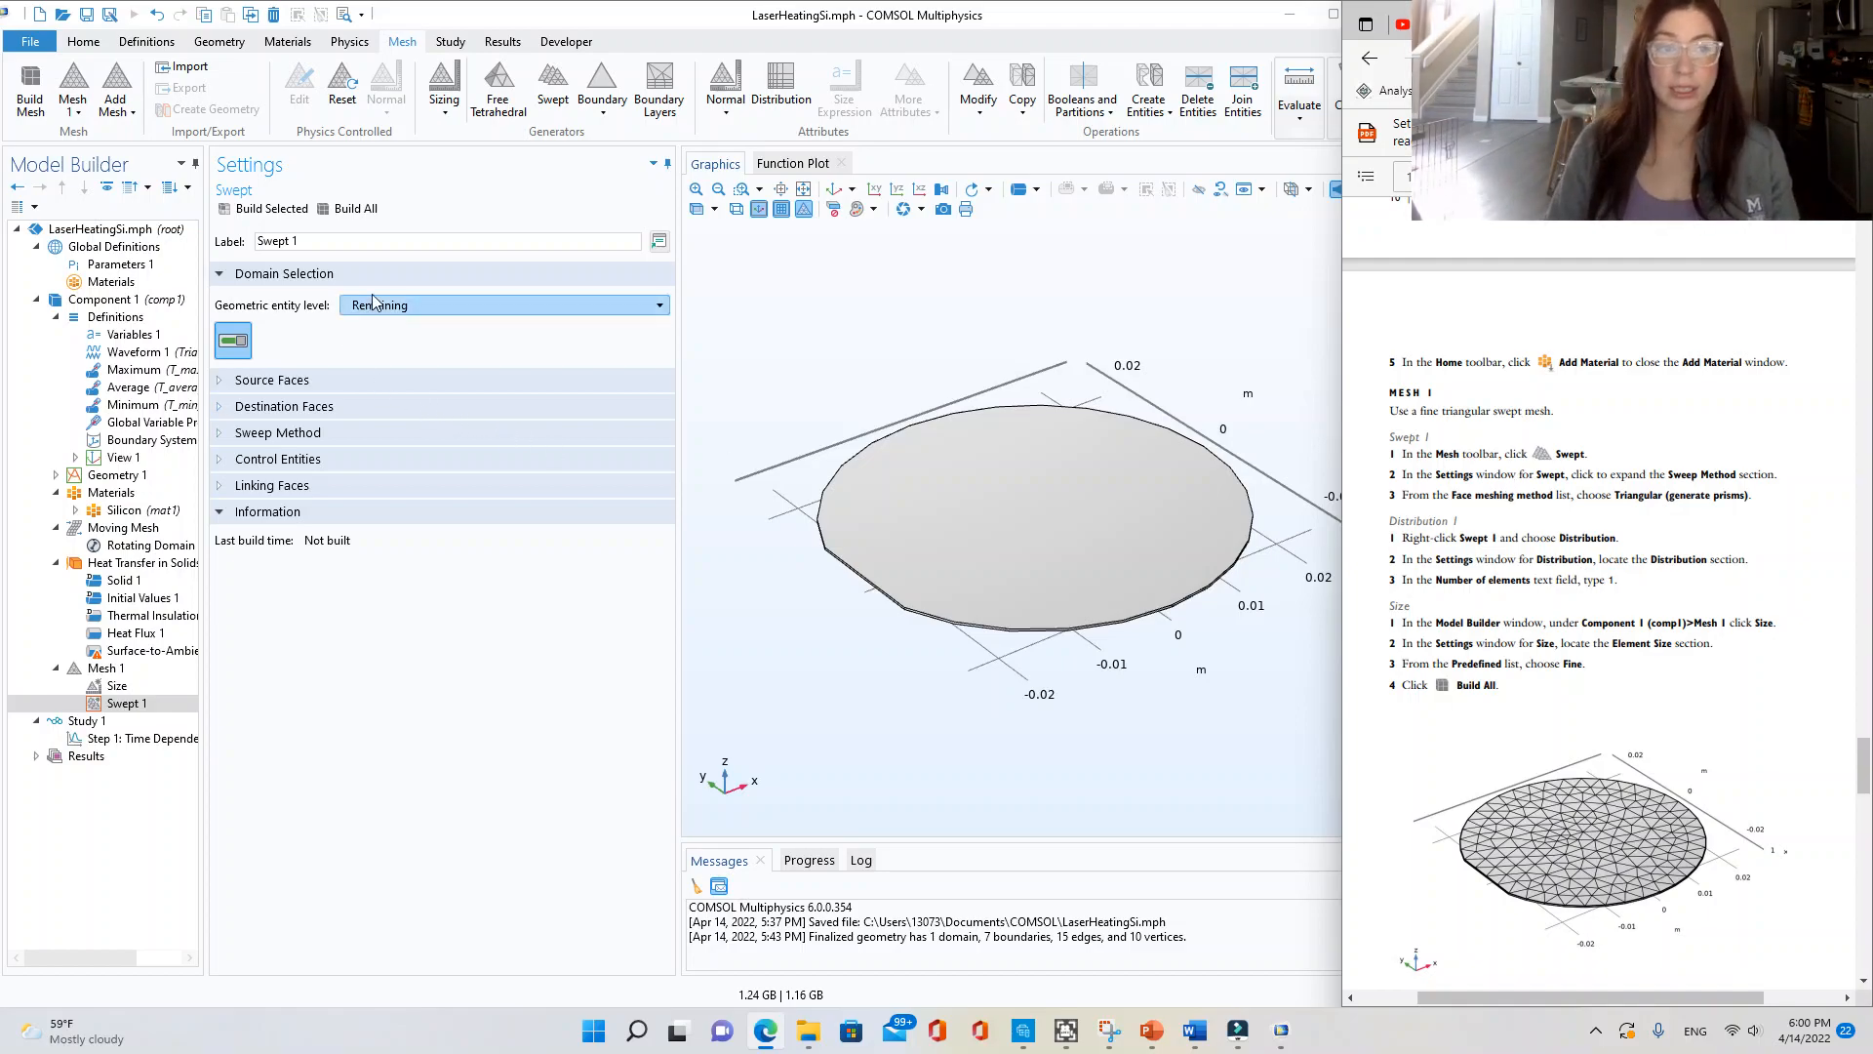
pyautogui.click(227, 436)
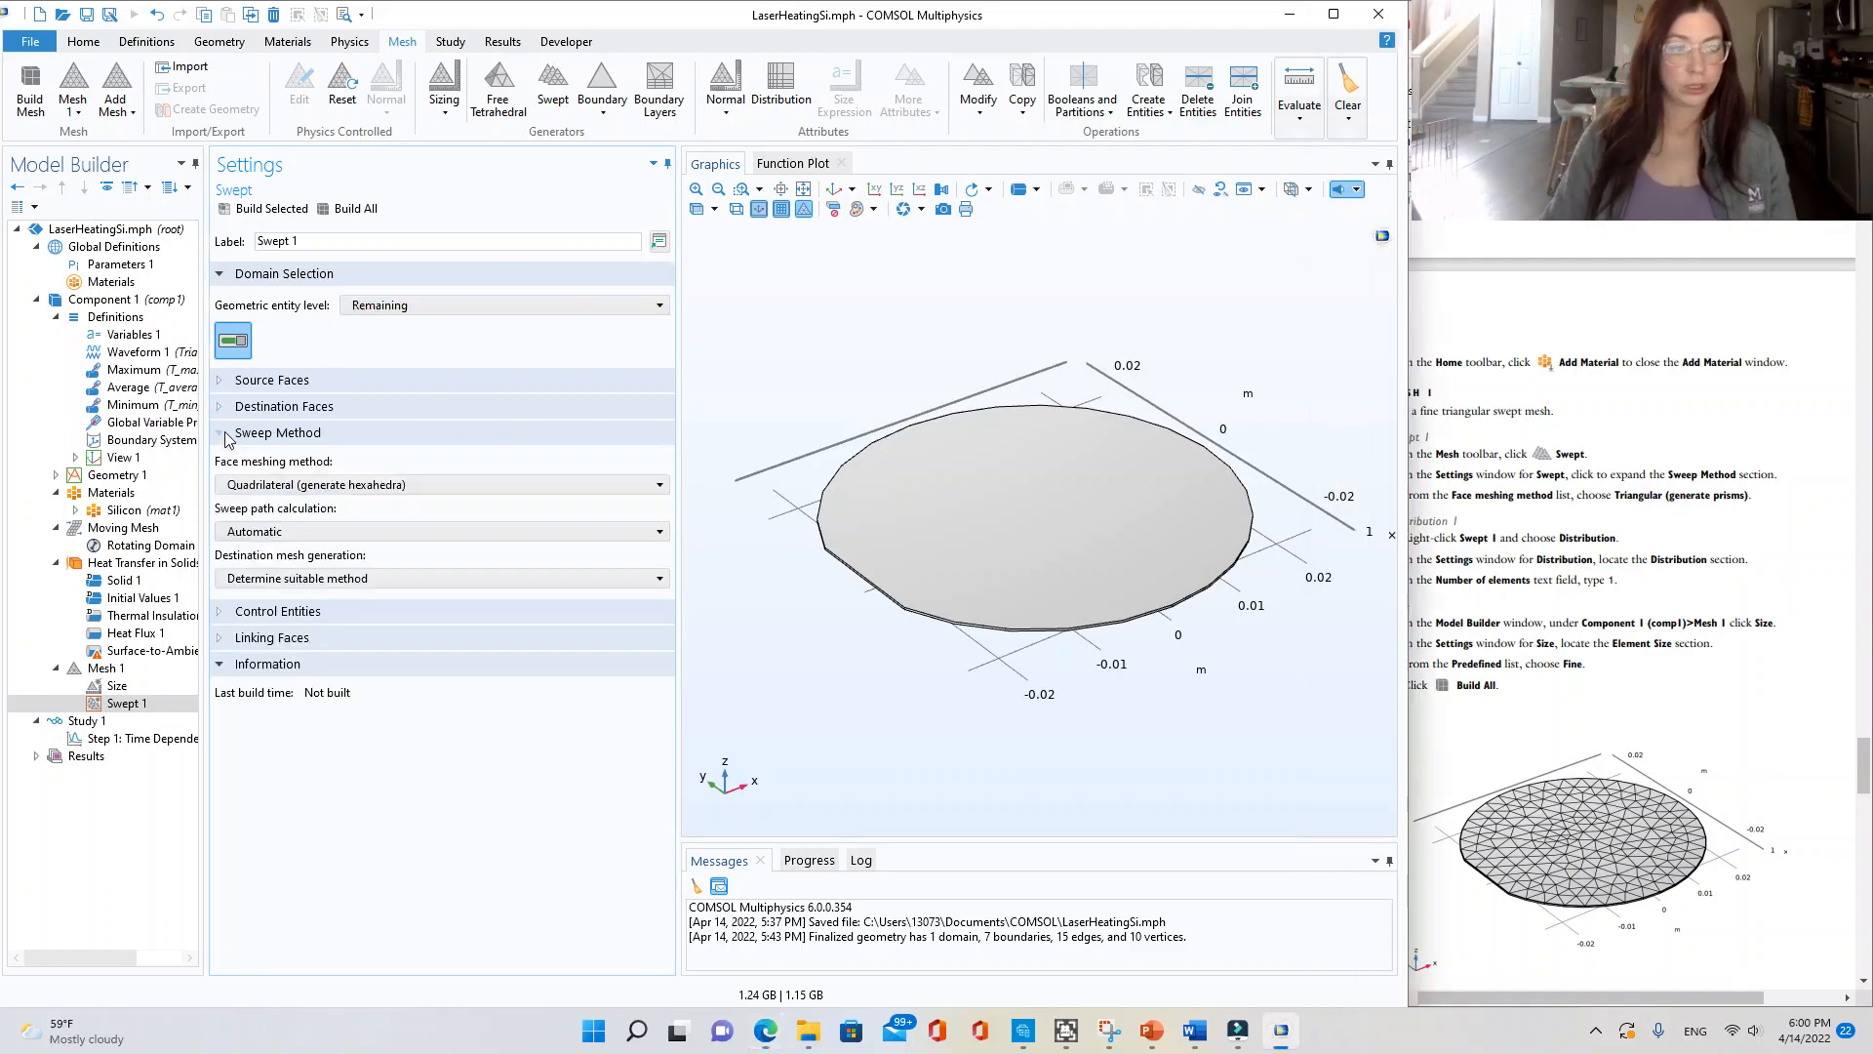
pyautogui.click(301, 487)
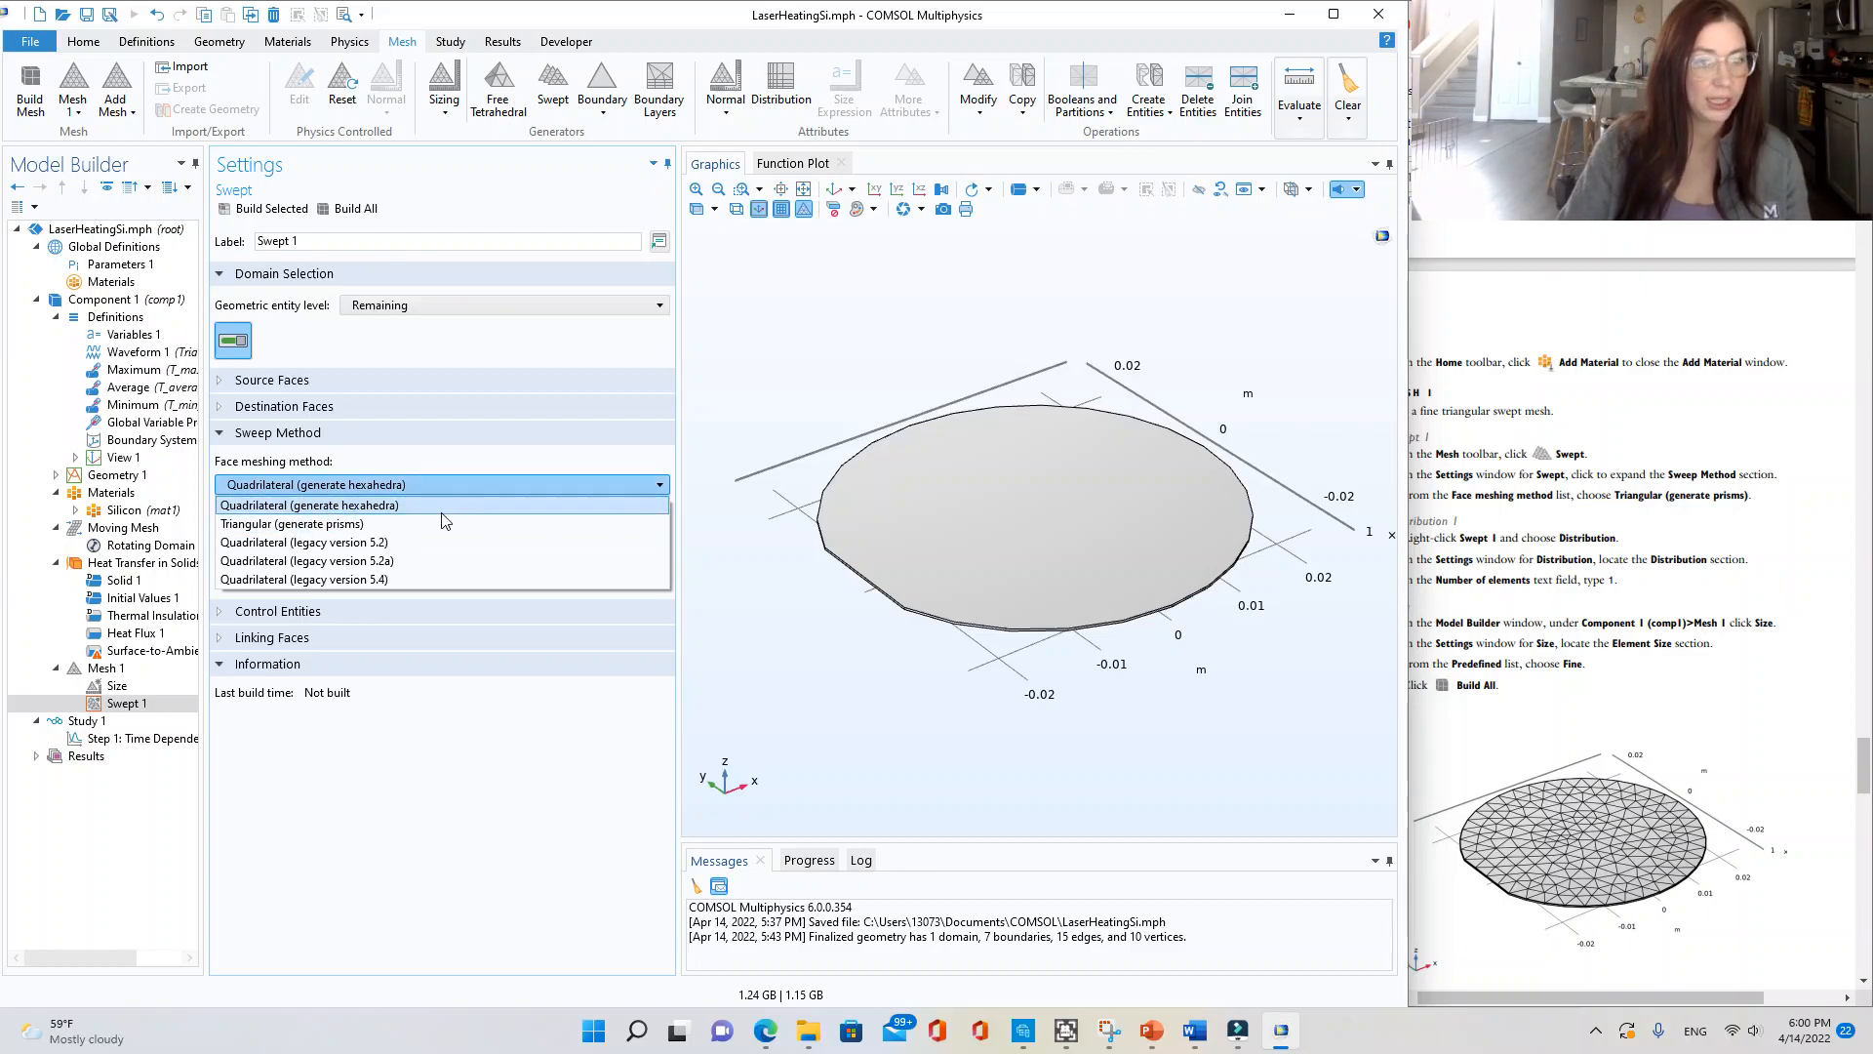
pyautogui.click(351, 525)
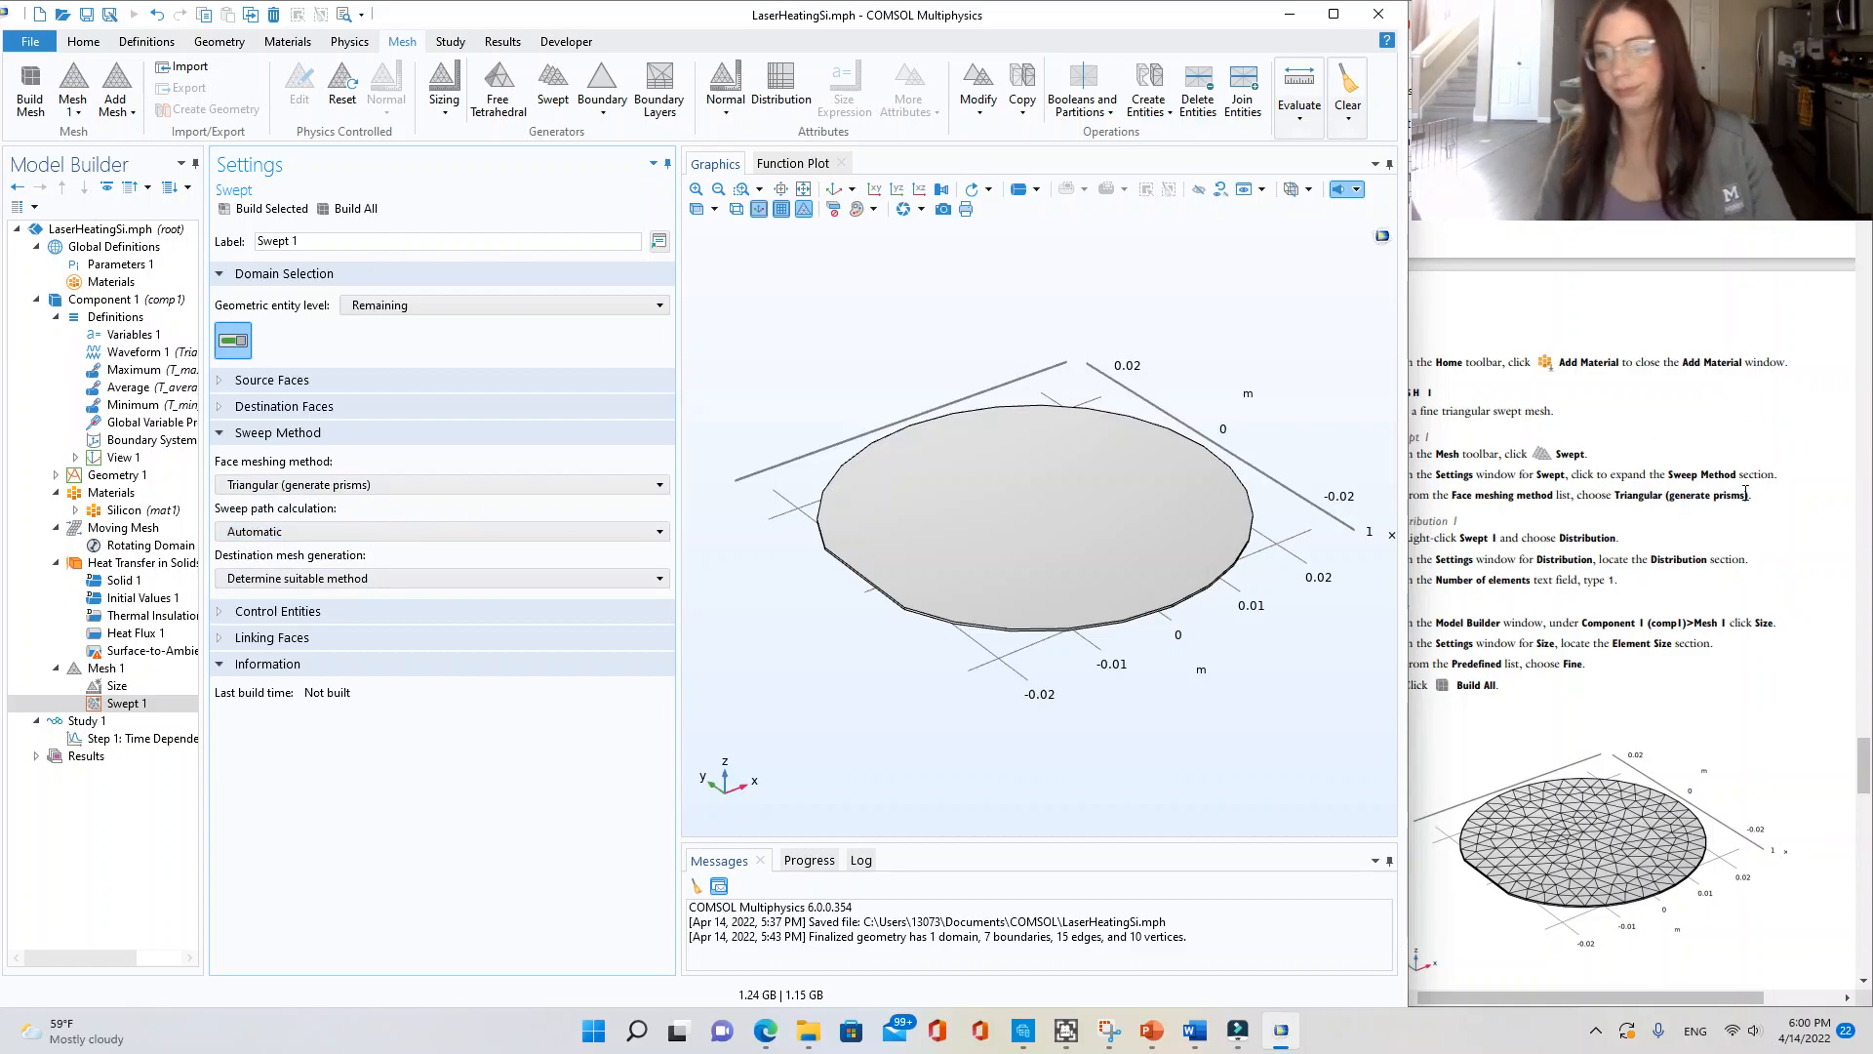
pyautogui.click(1766, 549)
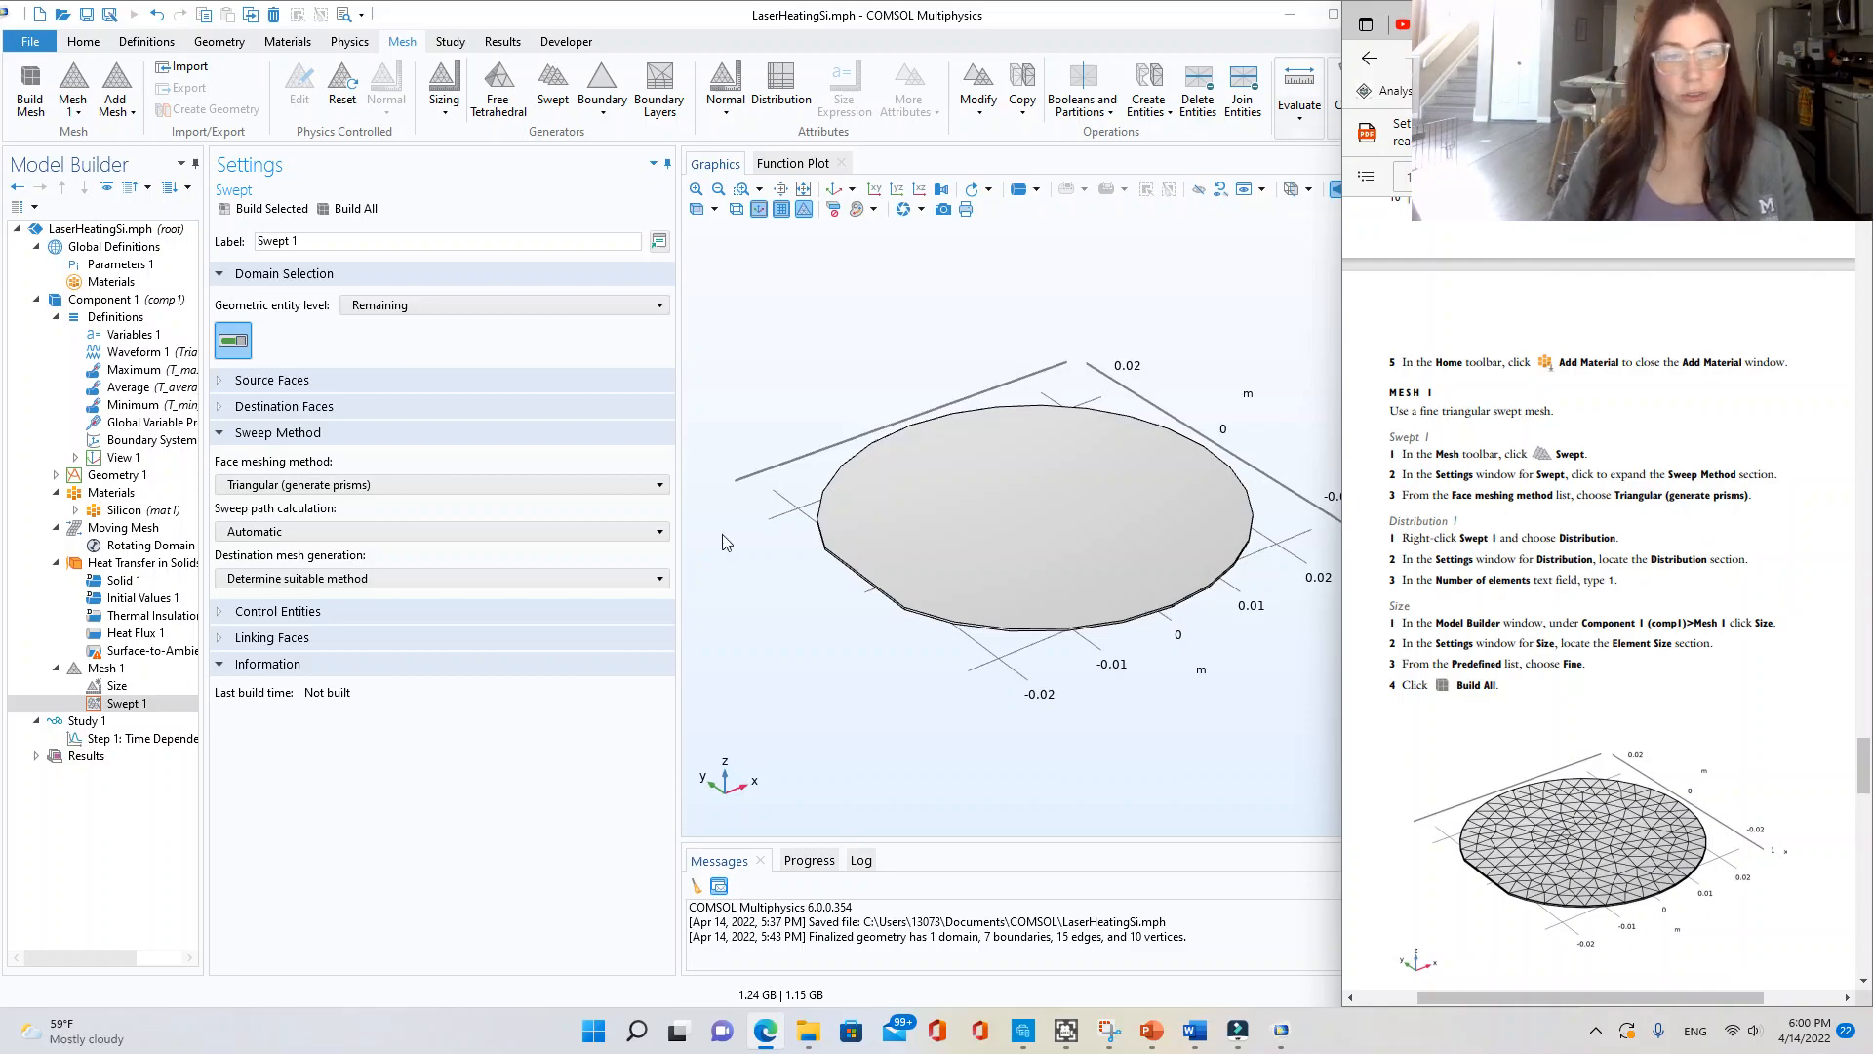
# - Add Distribution 1 under Swept 1 with the number of elements set to 1
pyautogui.rightClick(122, 704)
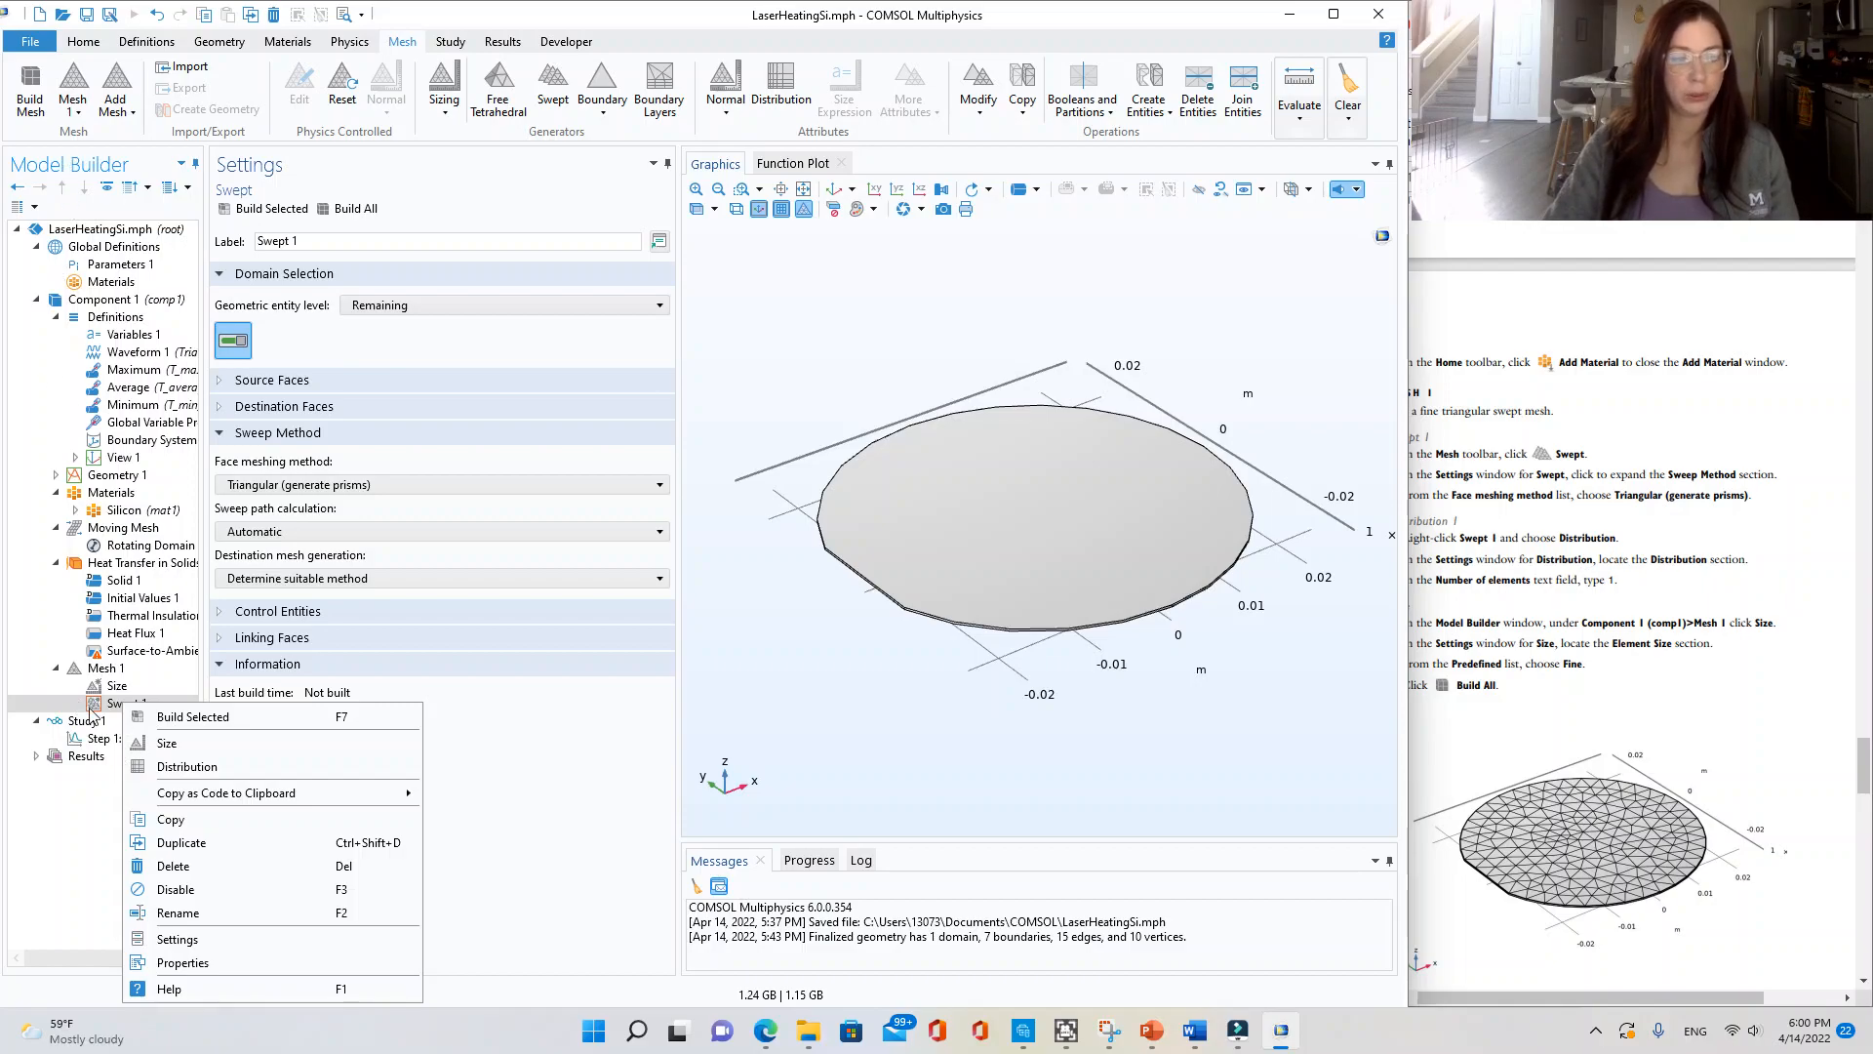
pyautogui.click(187, 767)
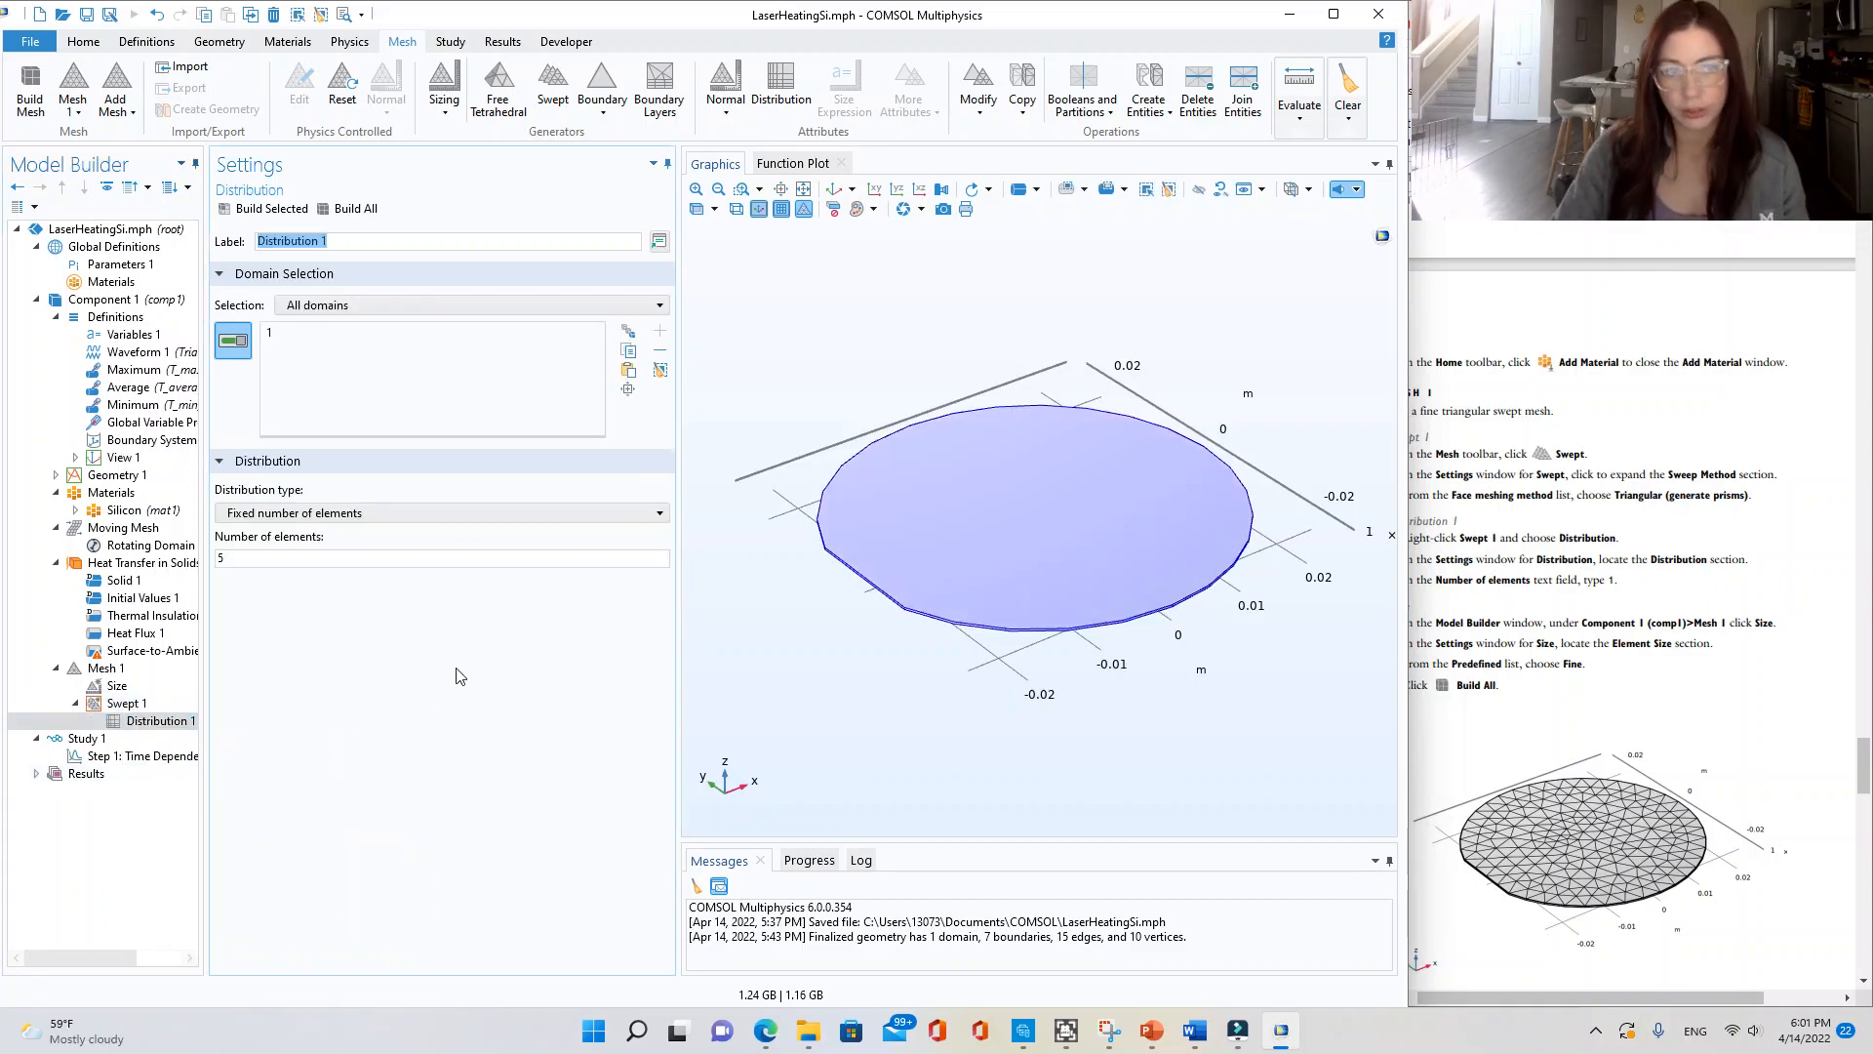
pyautogui.click(1687, 592)
pyautogui.scroll(-2, 1687, 592)
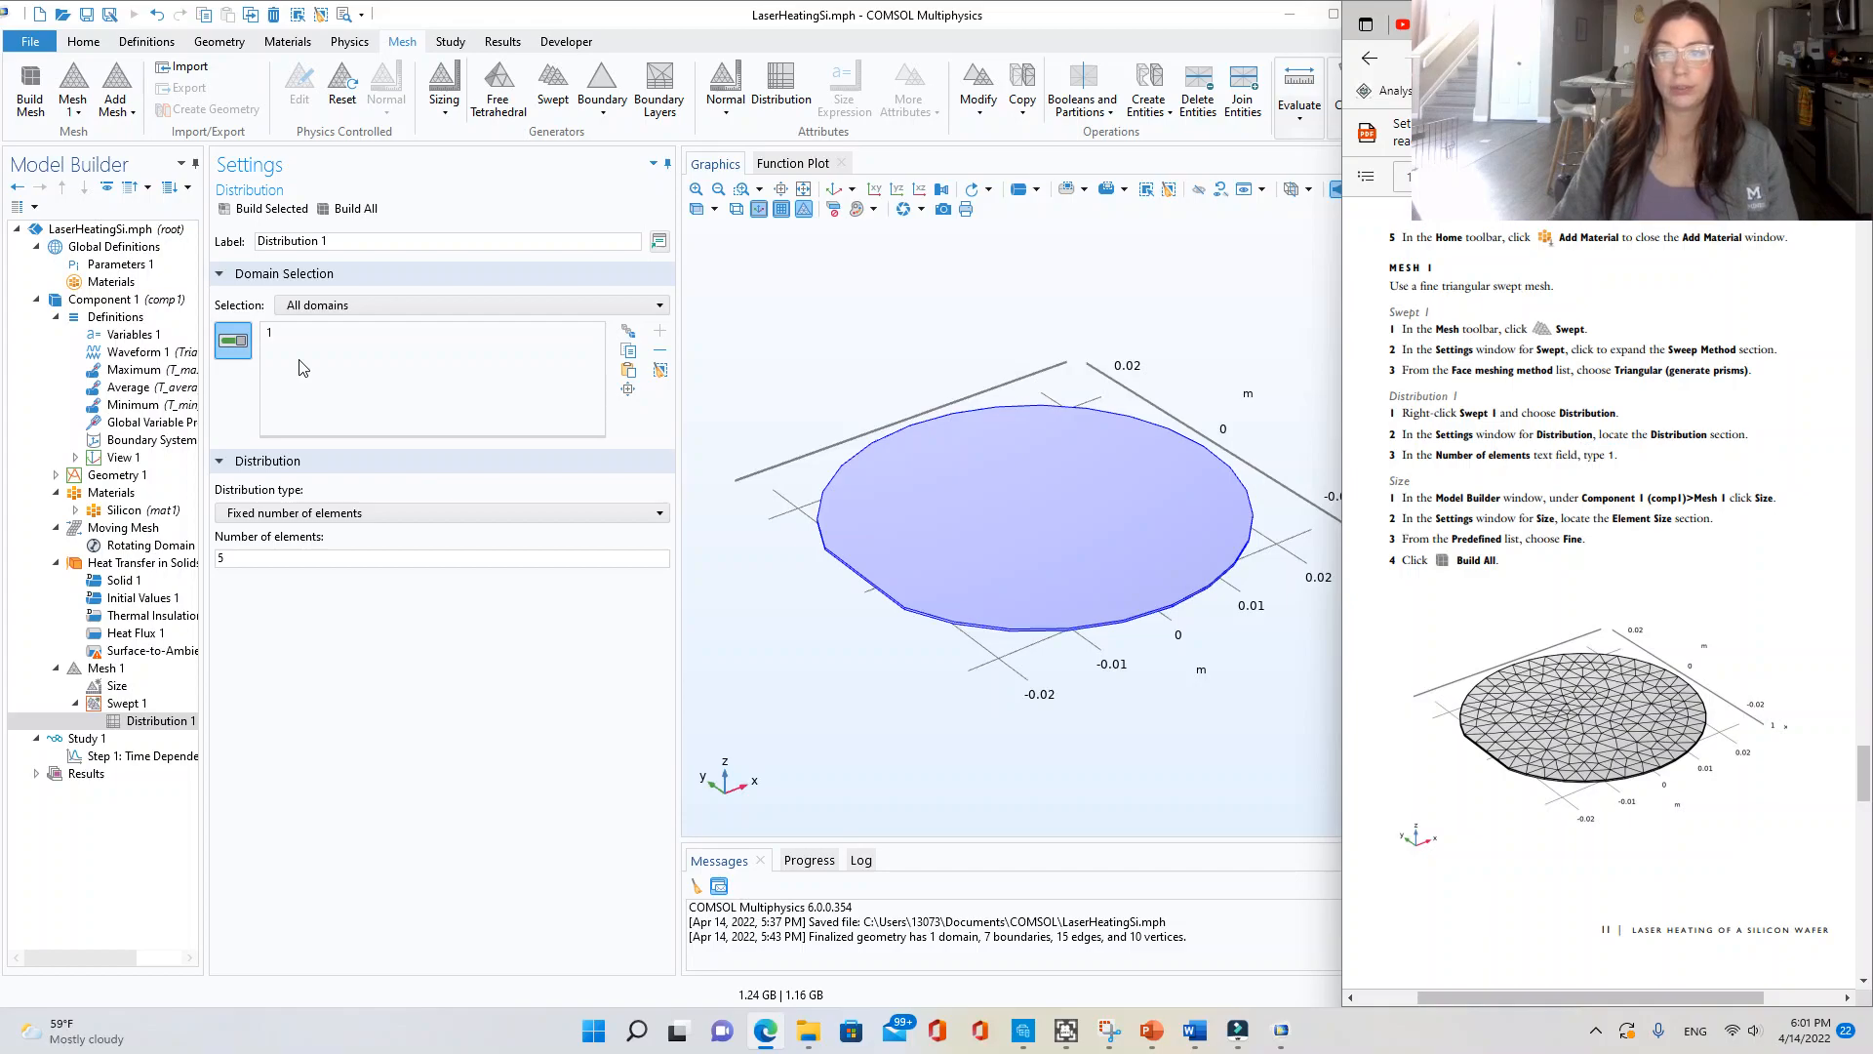
pyautogui.click(291, 557)
pyautogui.press('BackSpace')
pyautogui.write('1')
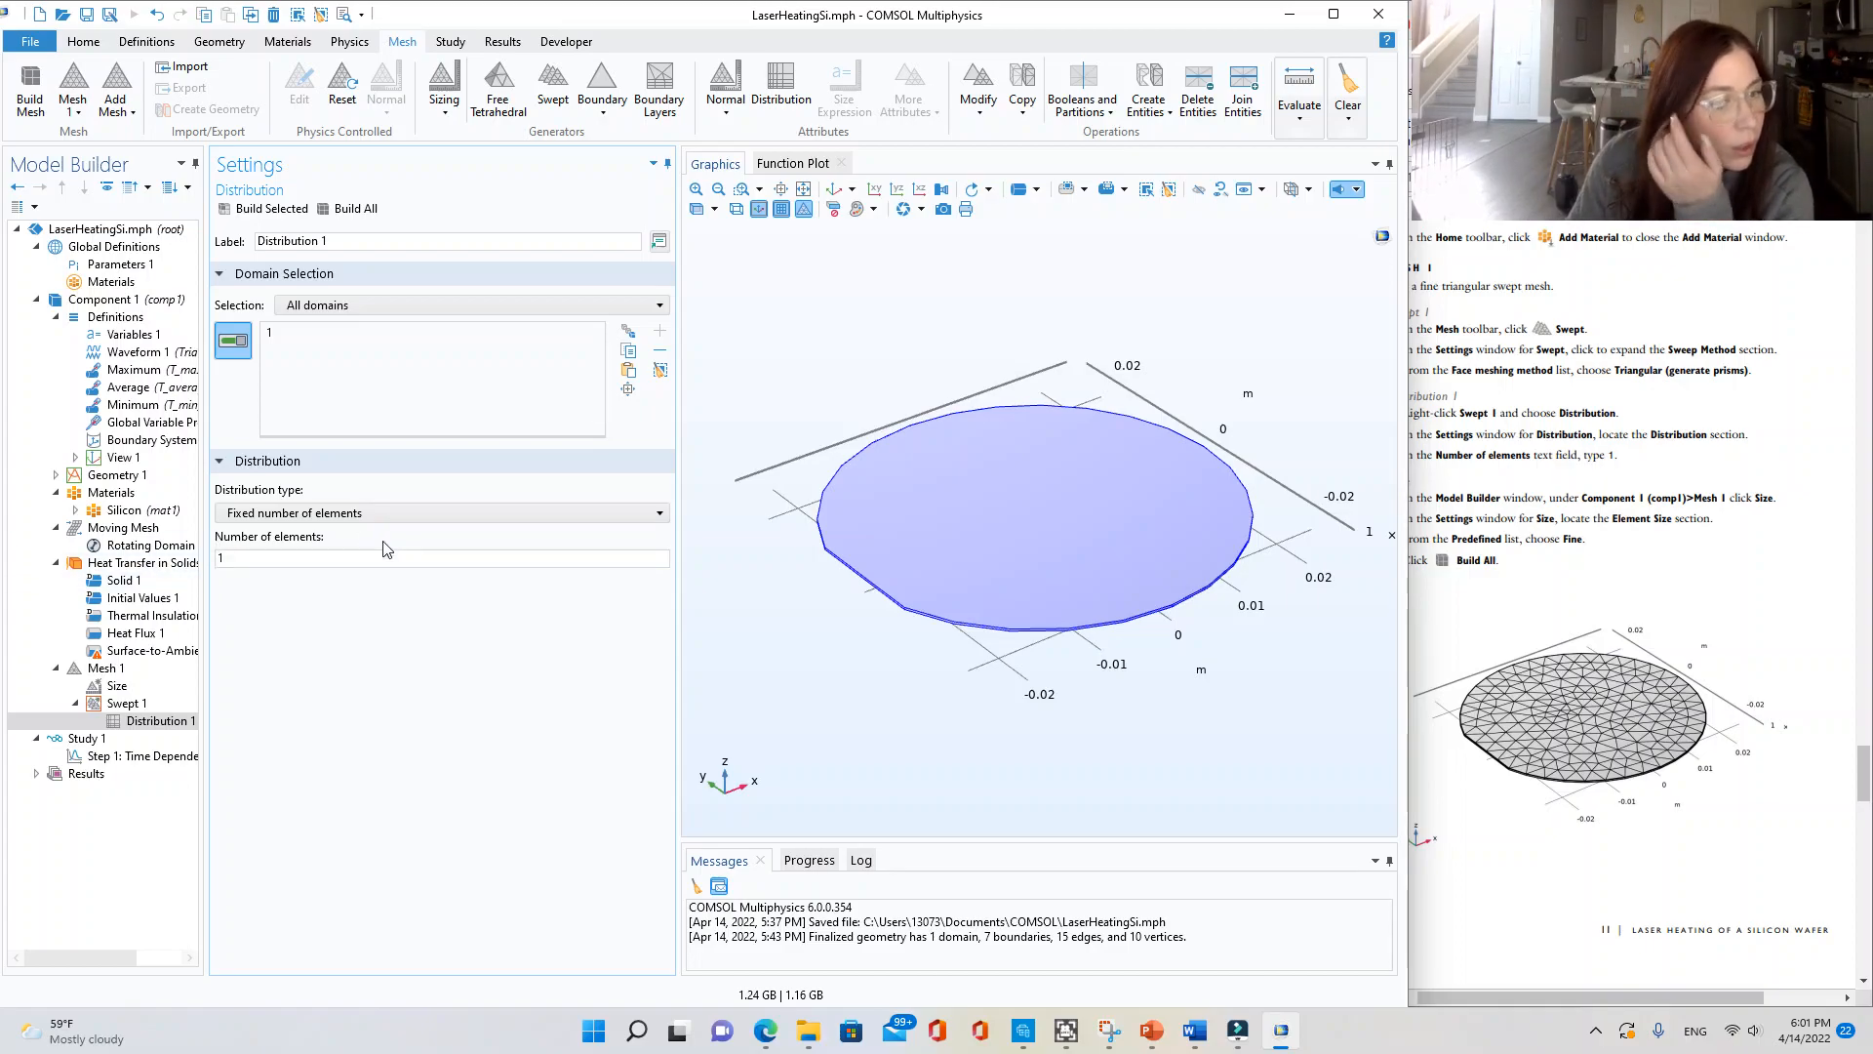
pyautogui.click(395, 556)
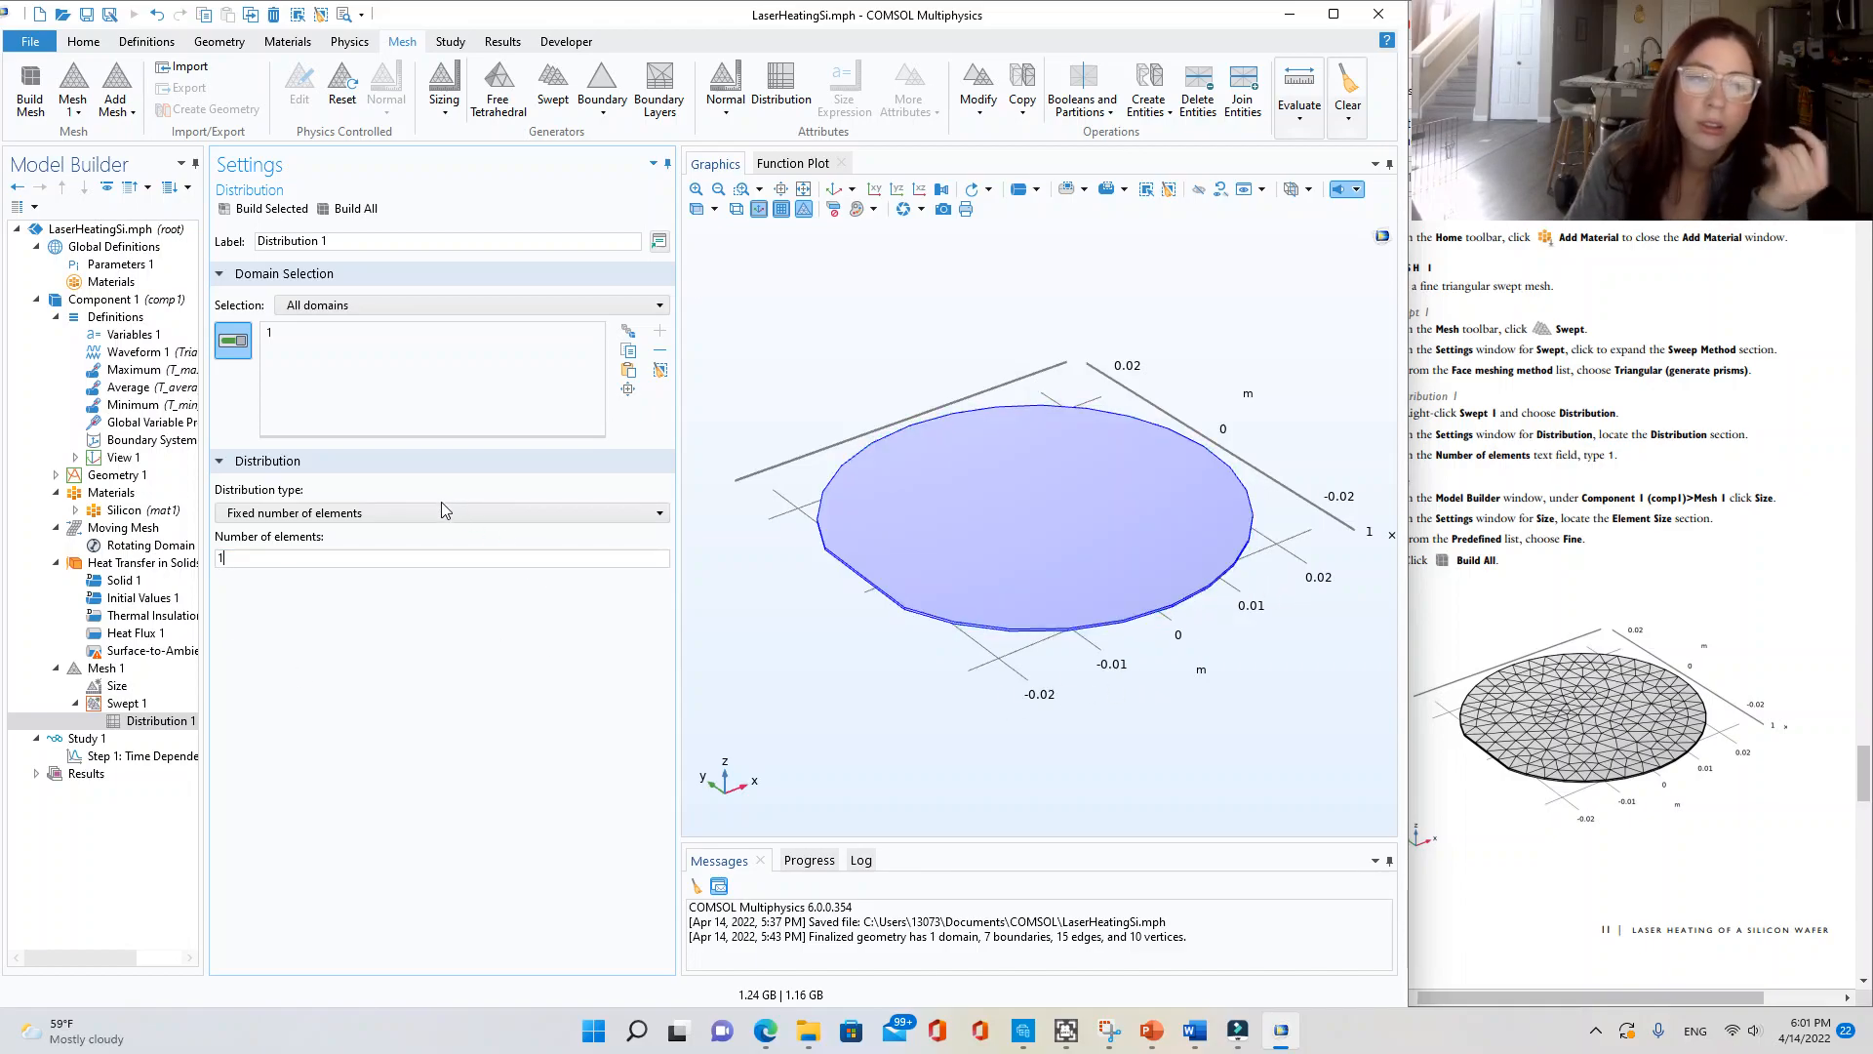
pyautogui.click(1732, 597)
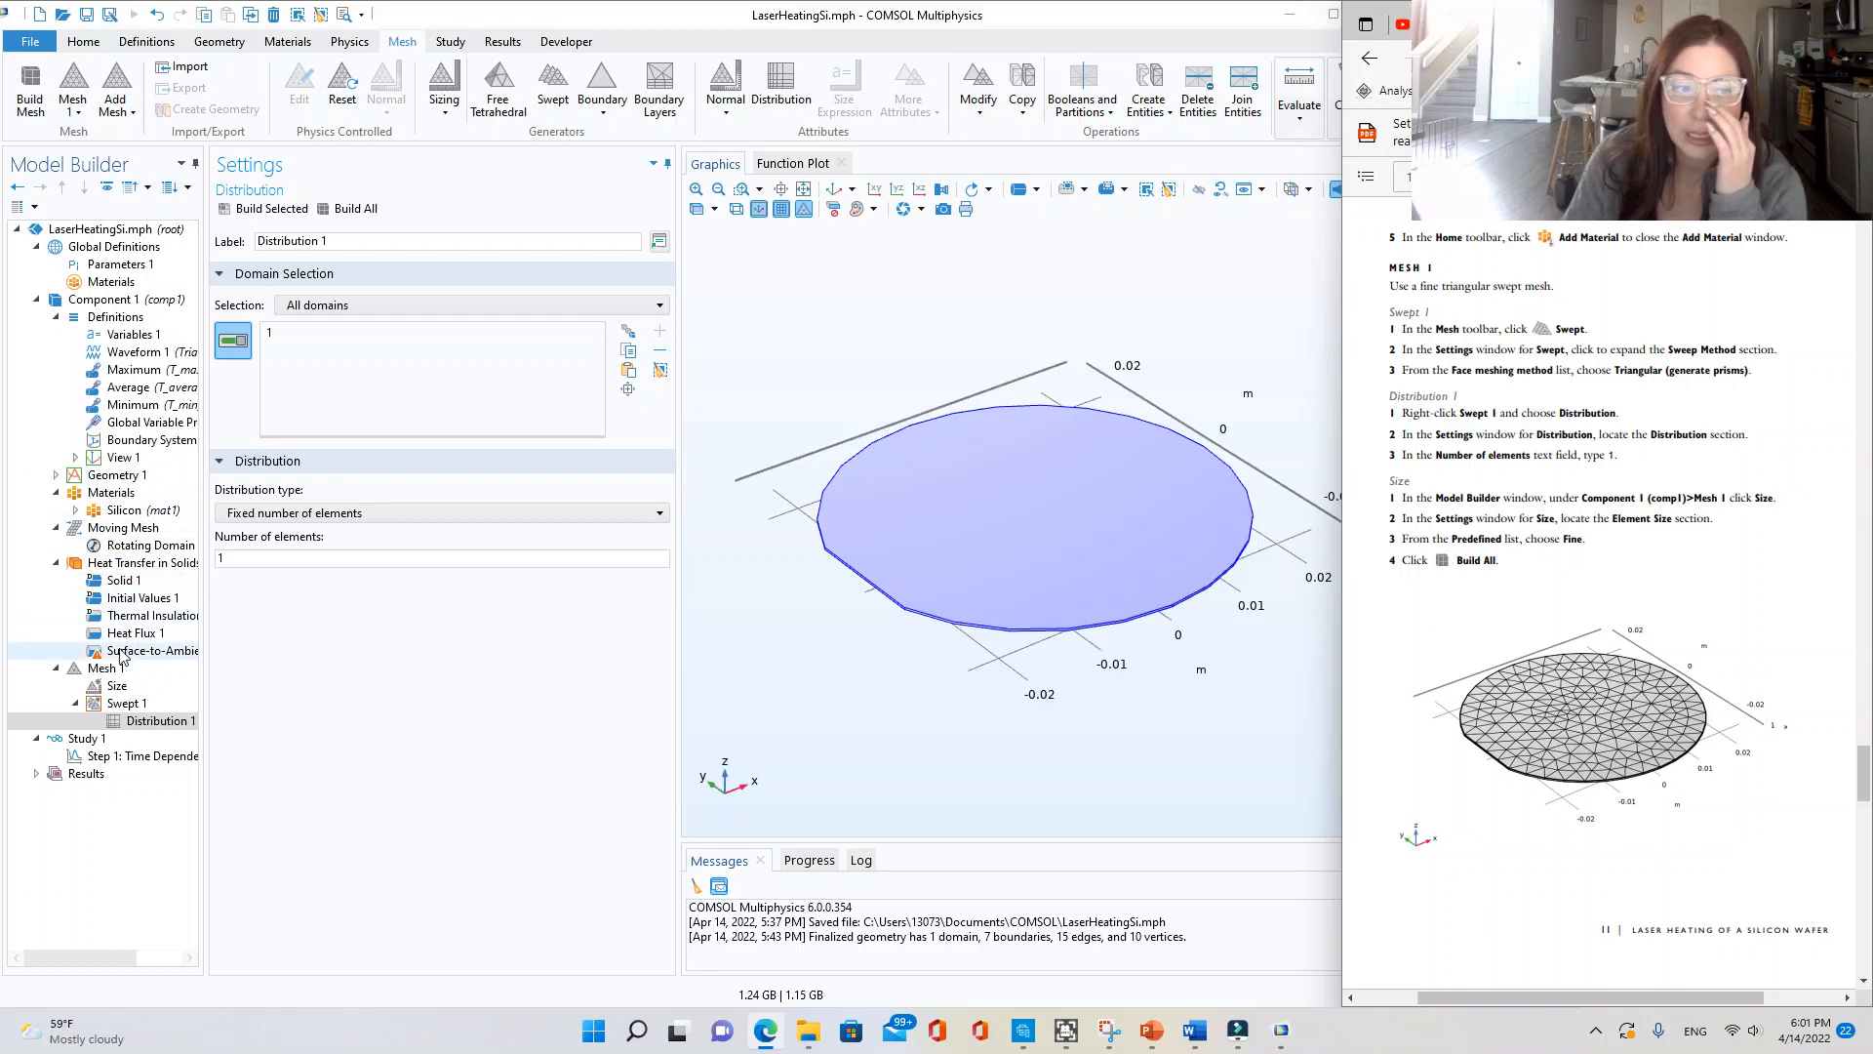
# - Set Mesh 1's predefined element size to Fine and build the mesh (348 domain elements)
pyautogui.click(117, 688)
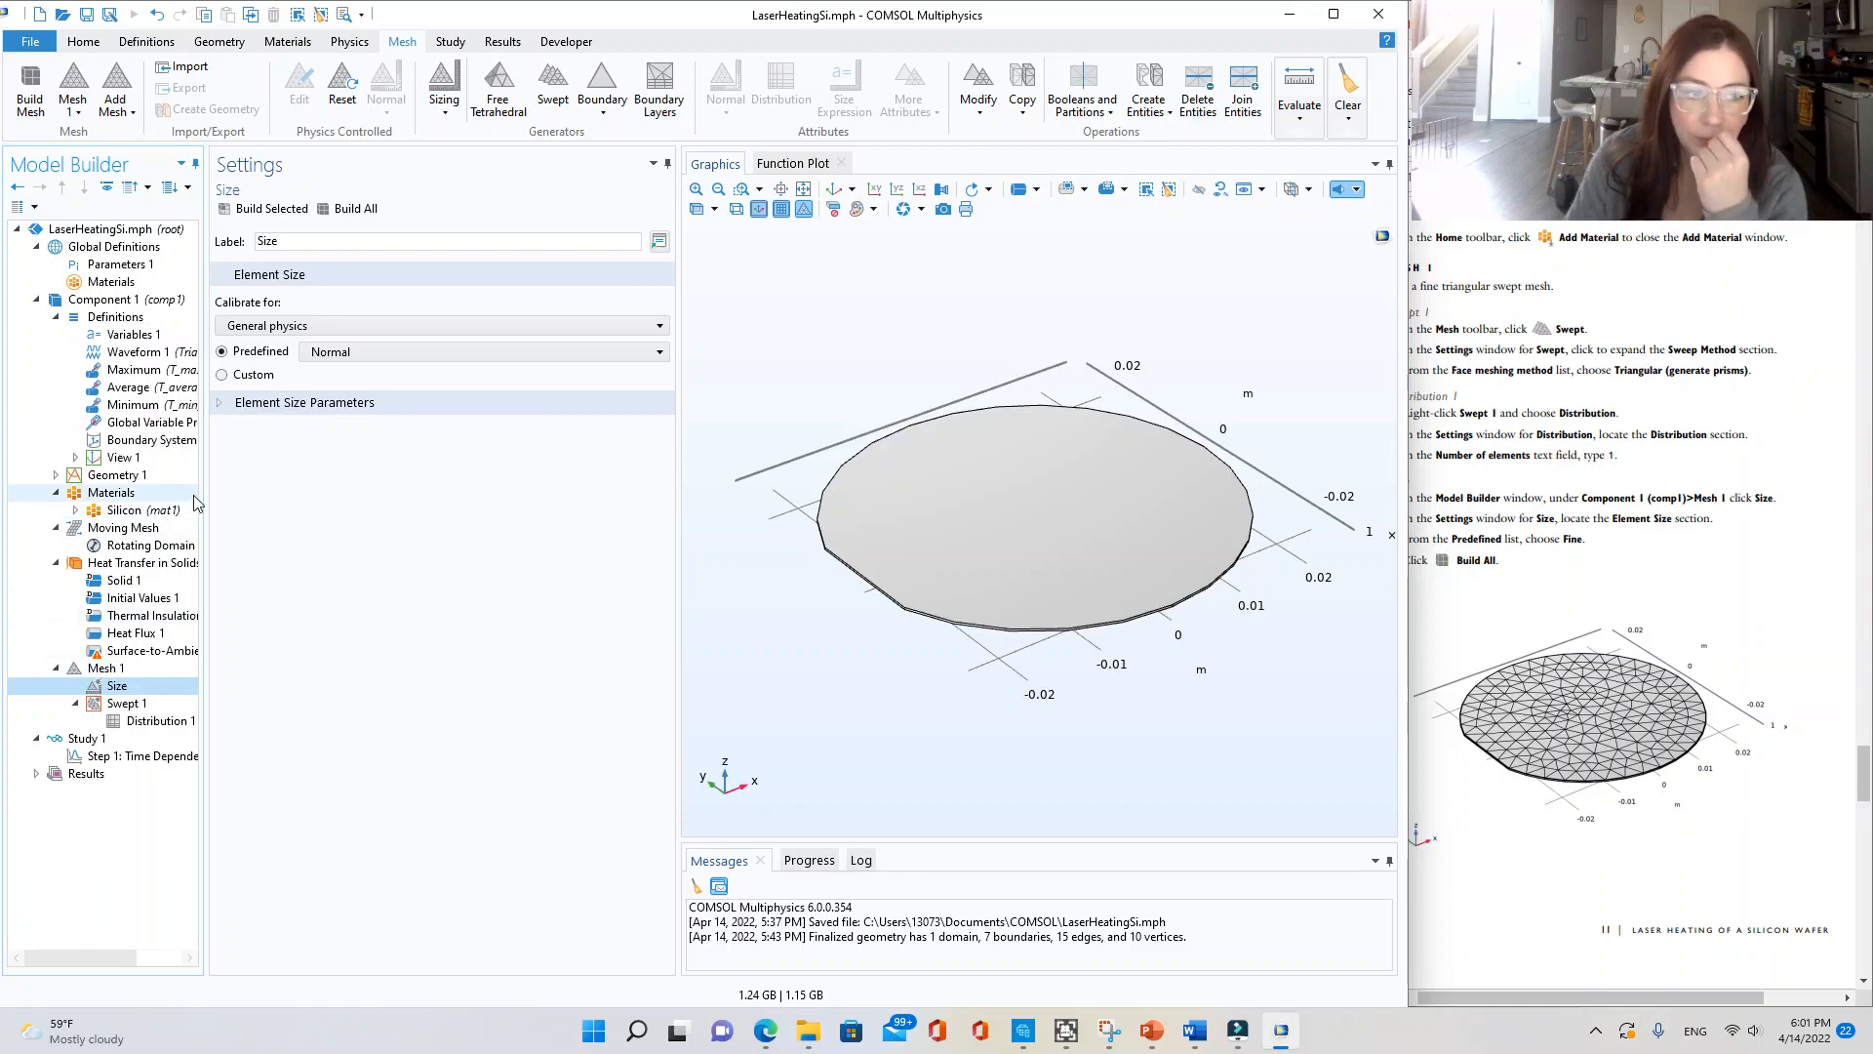
pyautogui.click(371, 354)
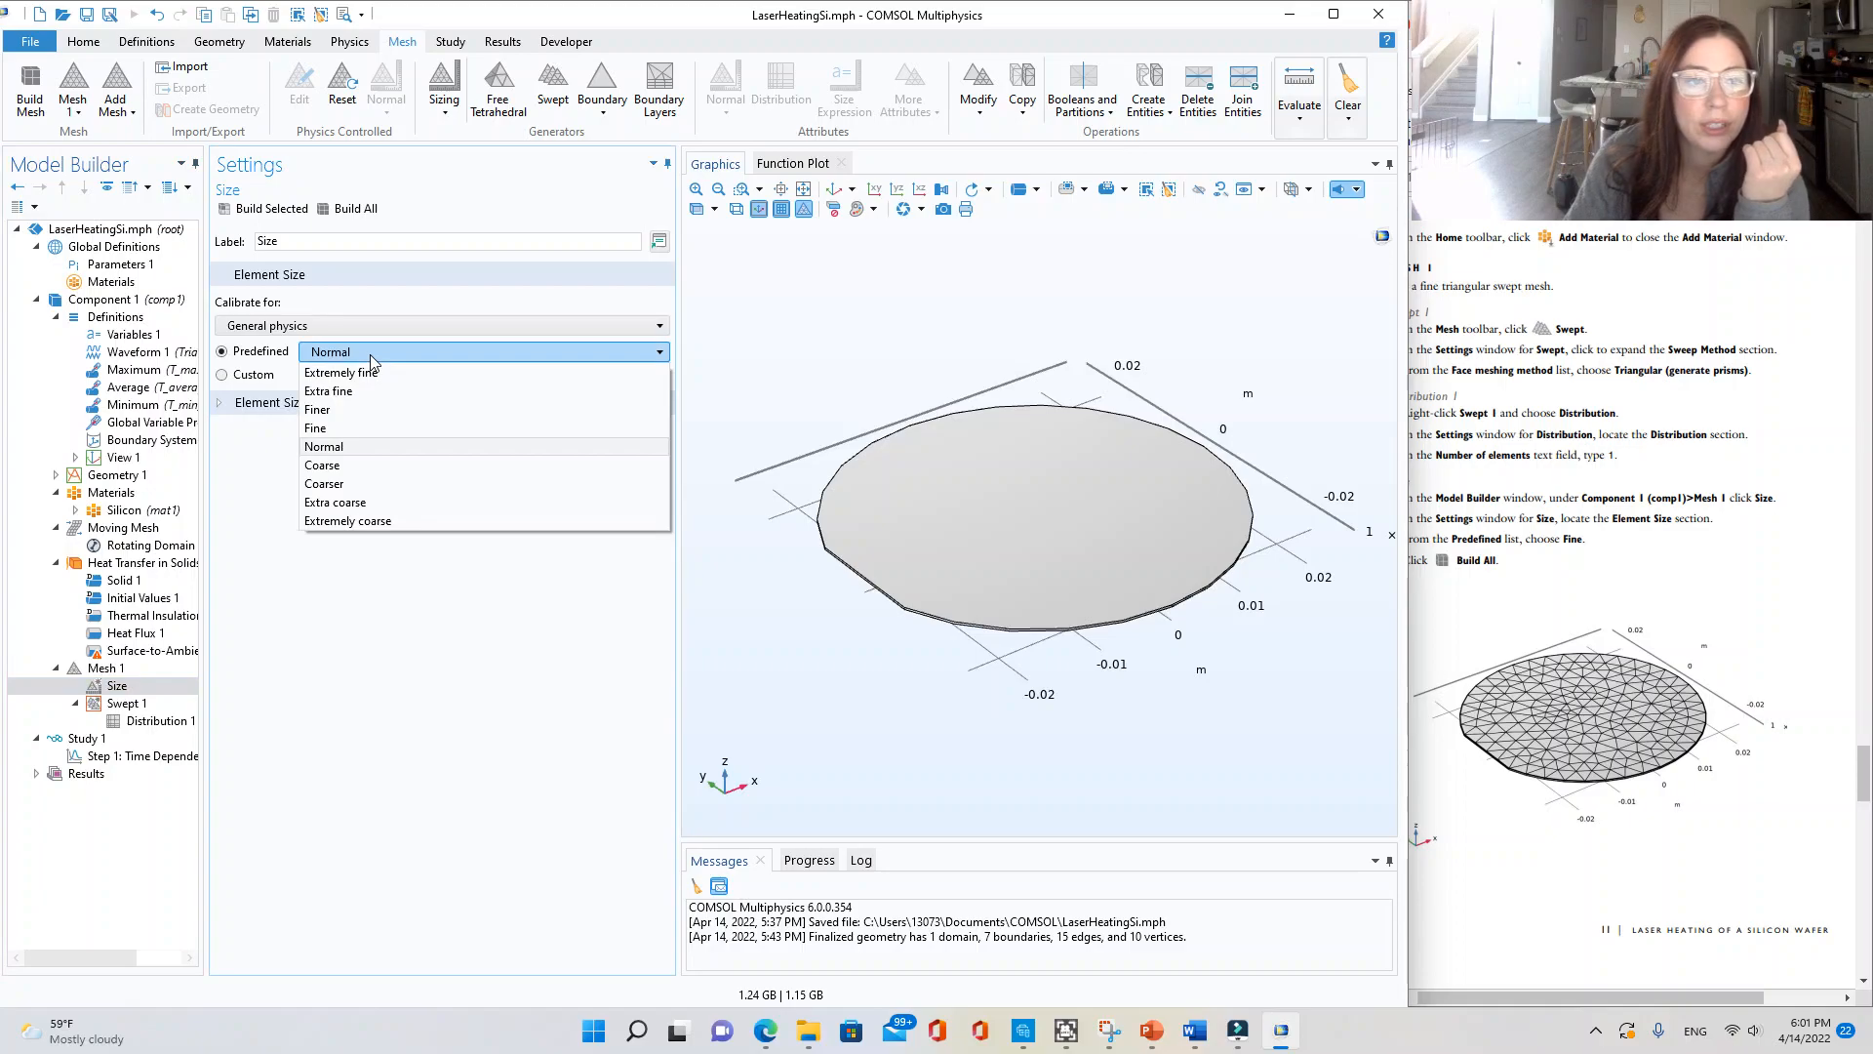
pyautogui.click(348, 422)
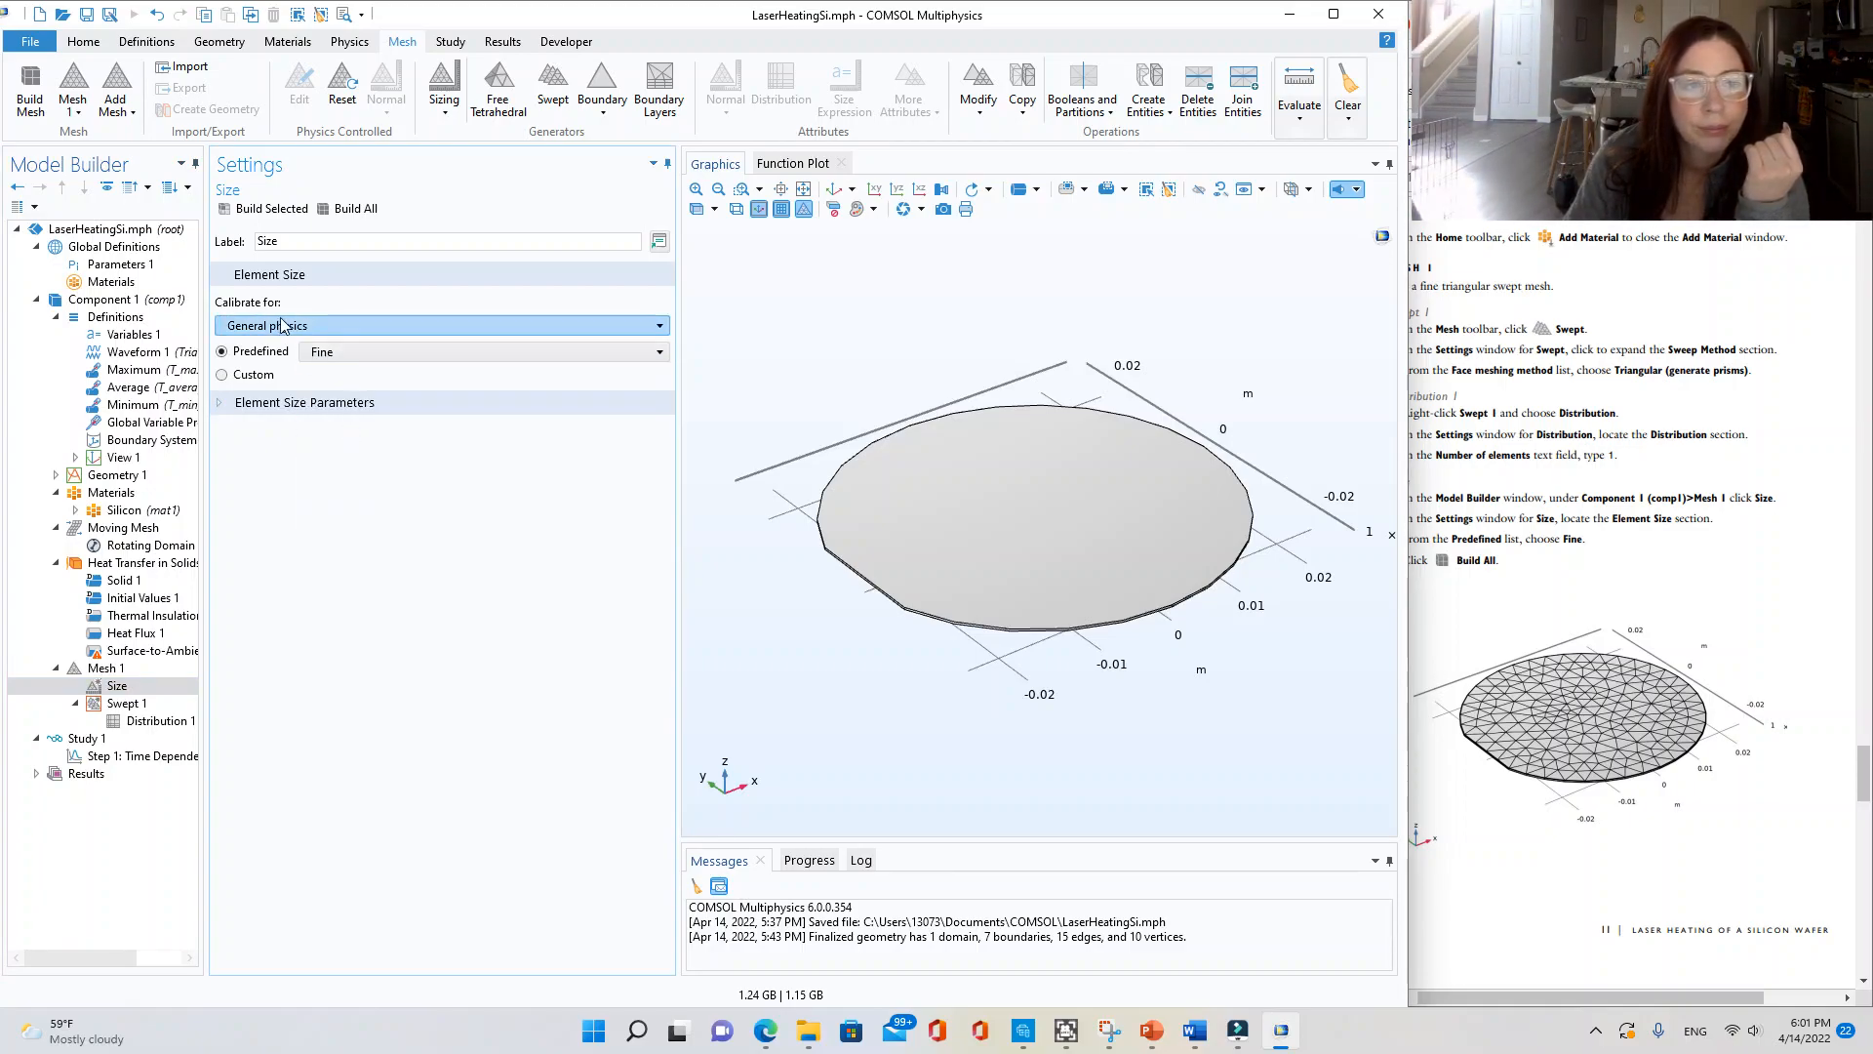
pyautogui.scroll(-3, 1489, 646)
pyautogui.click(349, 209)
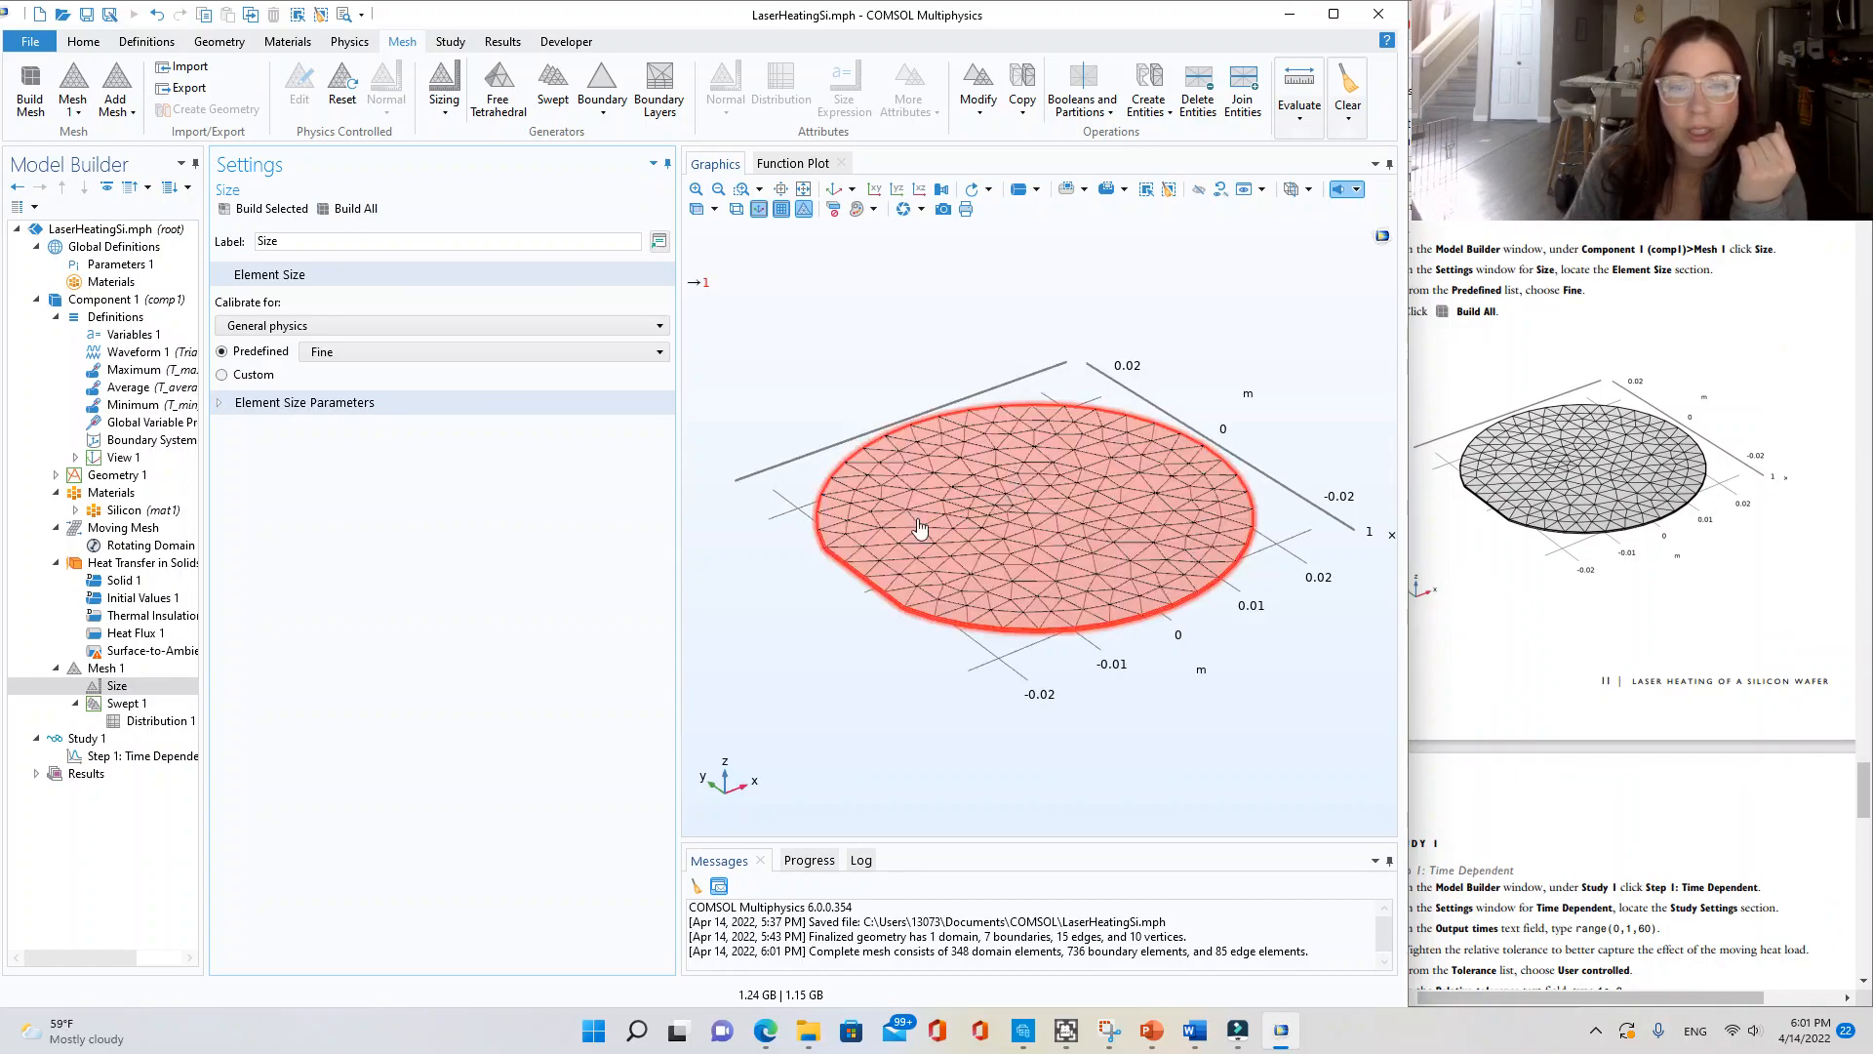
# - Bring the tutorial PDF forward and scroll through the instructions
pyautogui.scroll(-4, 1694, 655)
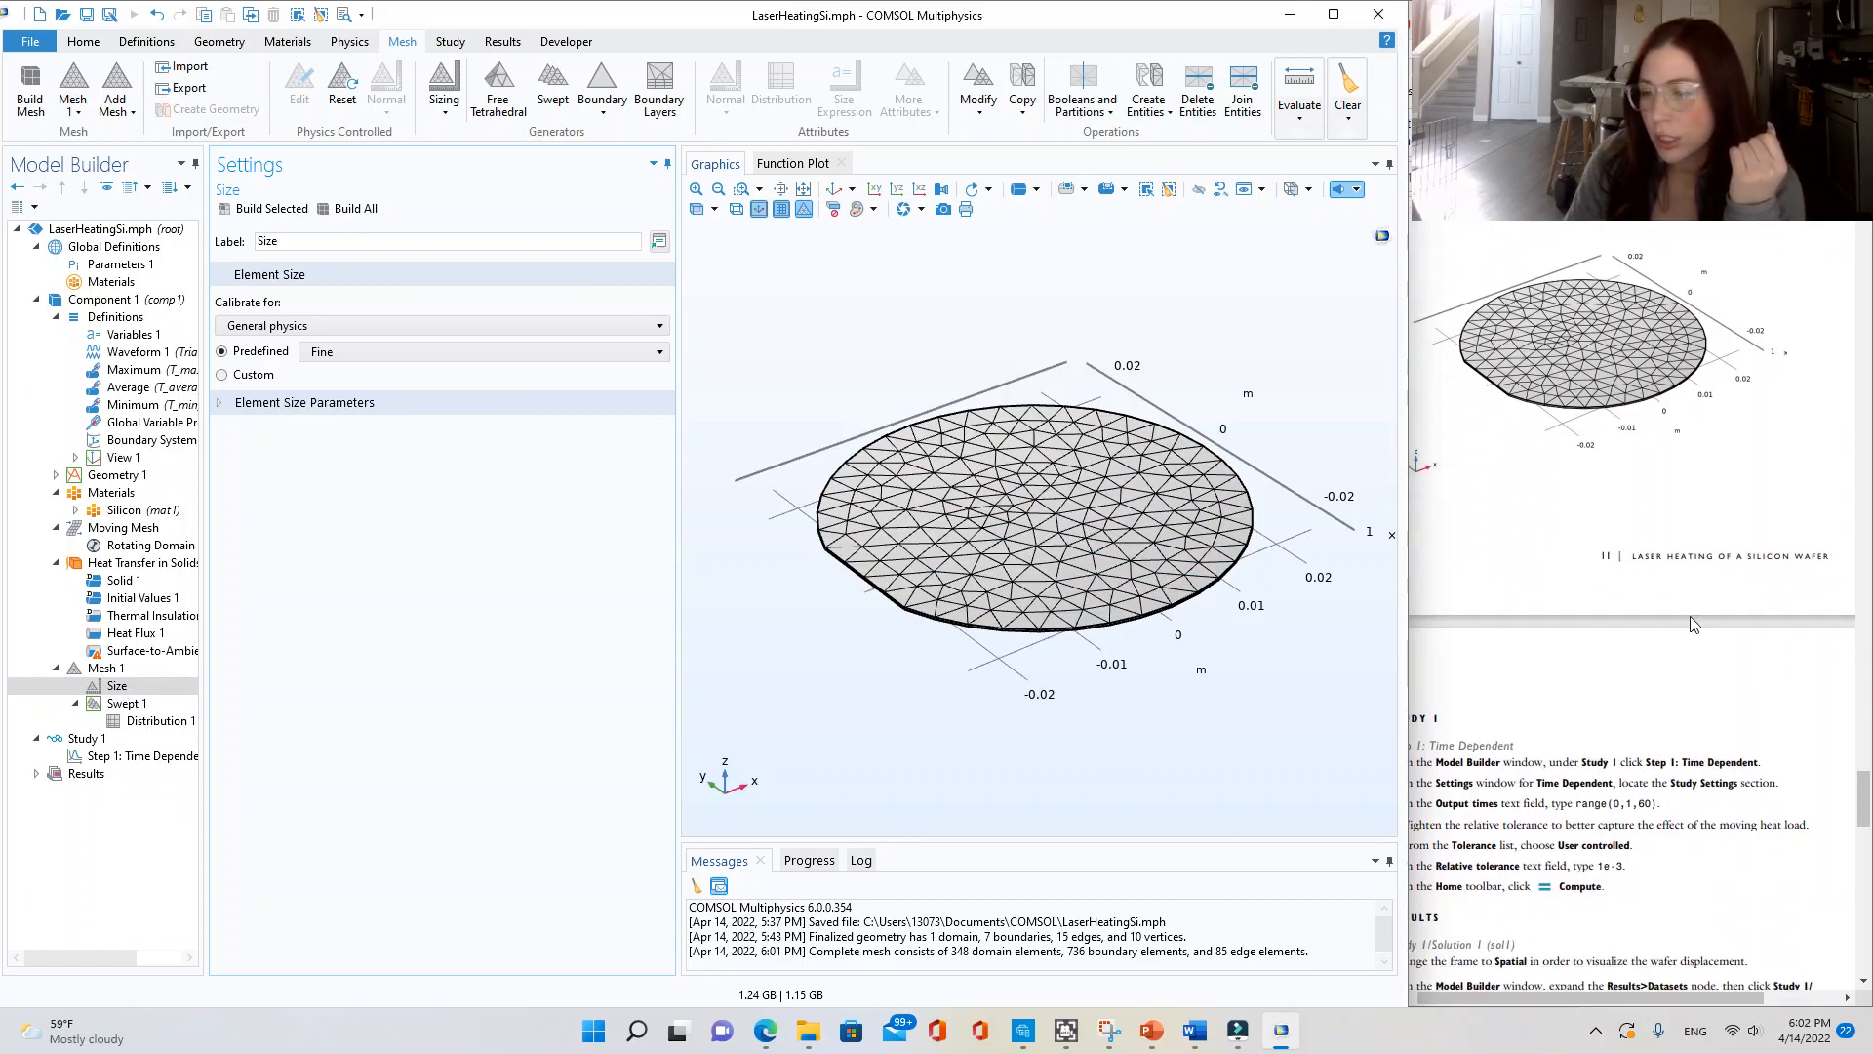
pyautogui.click(1698, 632)
pyautogui.scroll(-2, 1467, 443)
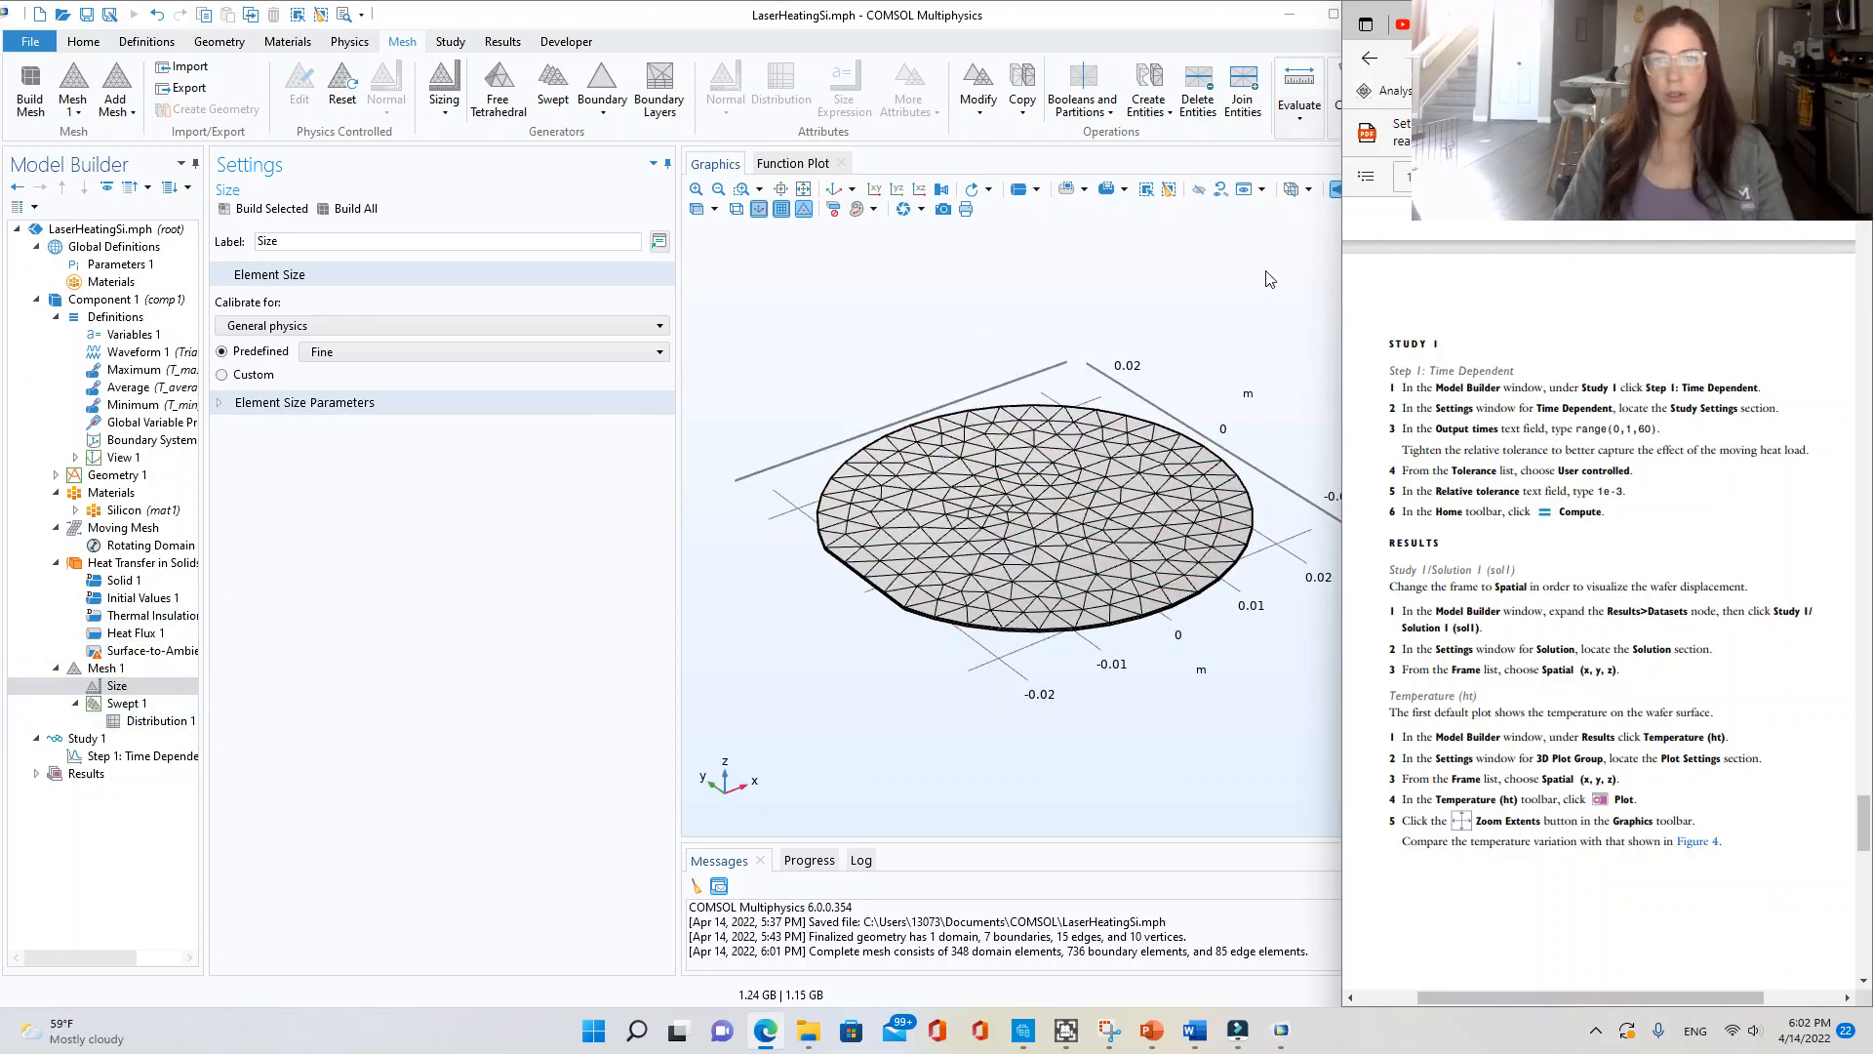
# - Orbit and zoom to inspect the swept prism mesh, reset the view, then show the tutorial again
pyautogui.click(940, 253)
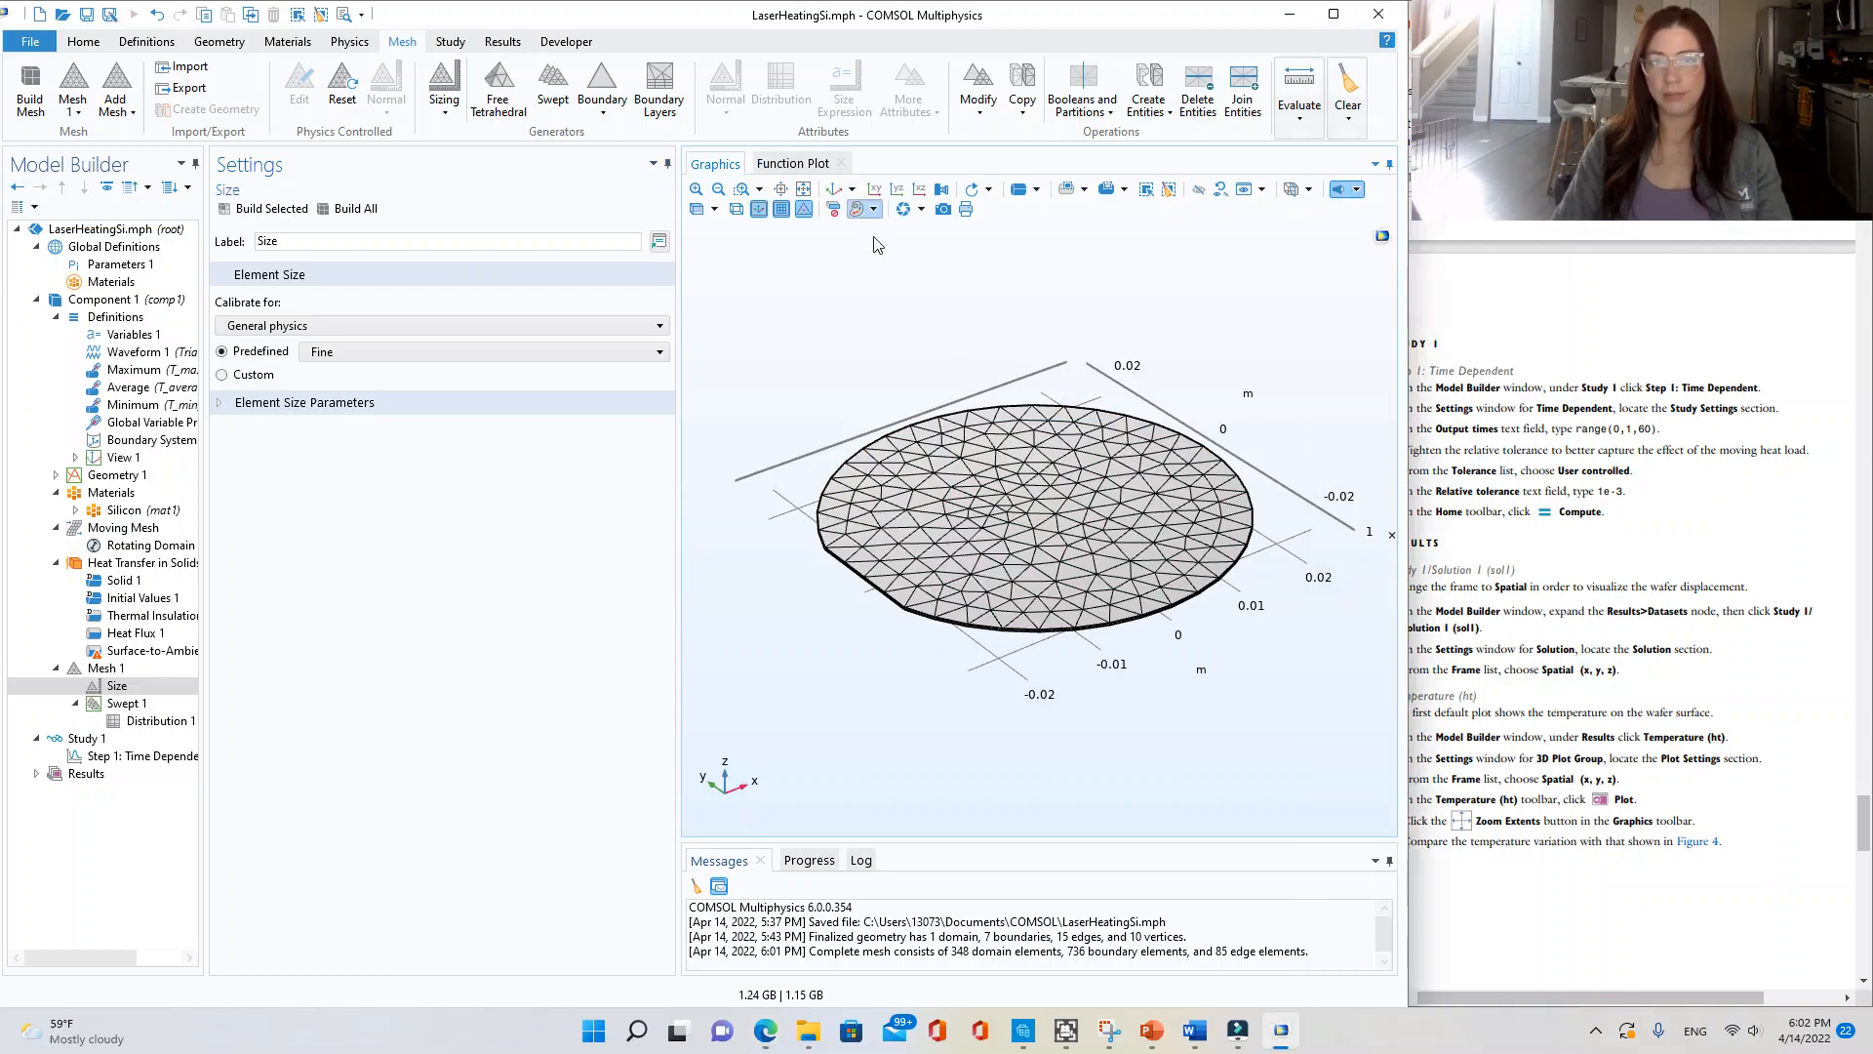
pyautogui.moveTo(975, 420); pyautogui.dragTo(1025, 552)
pyautogui.scroll(6, 1074, 556)
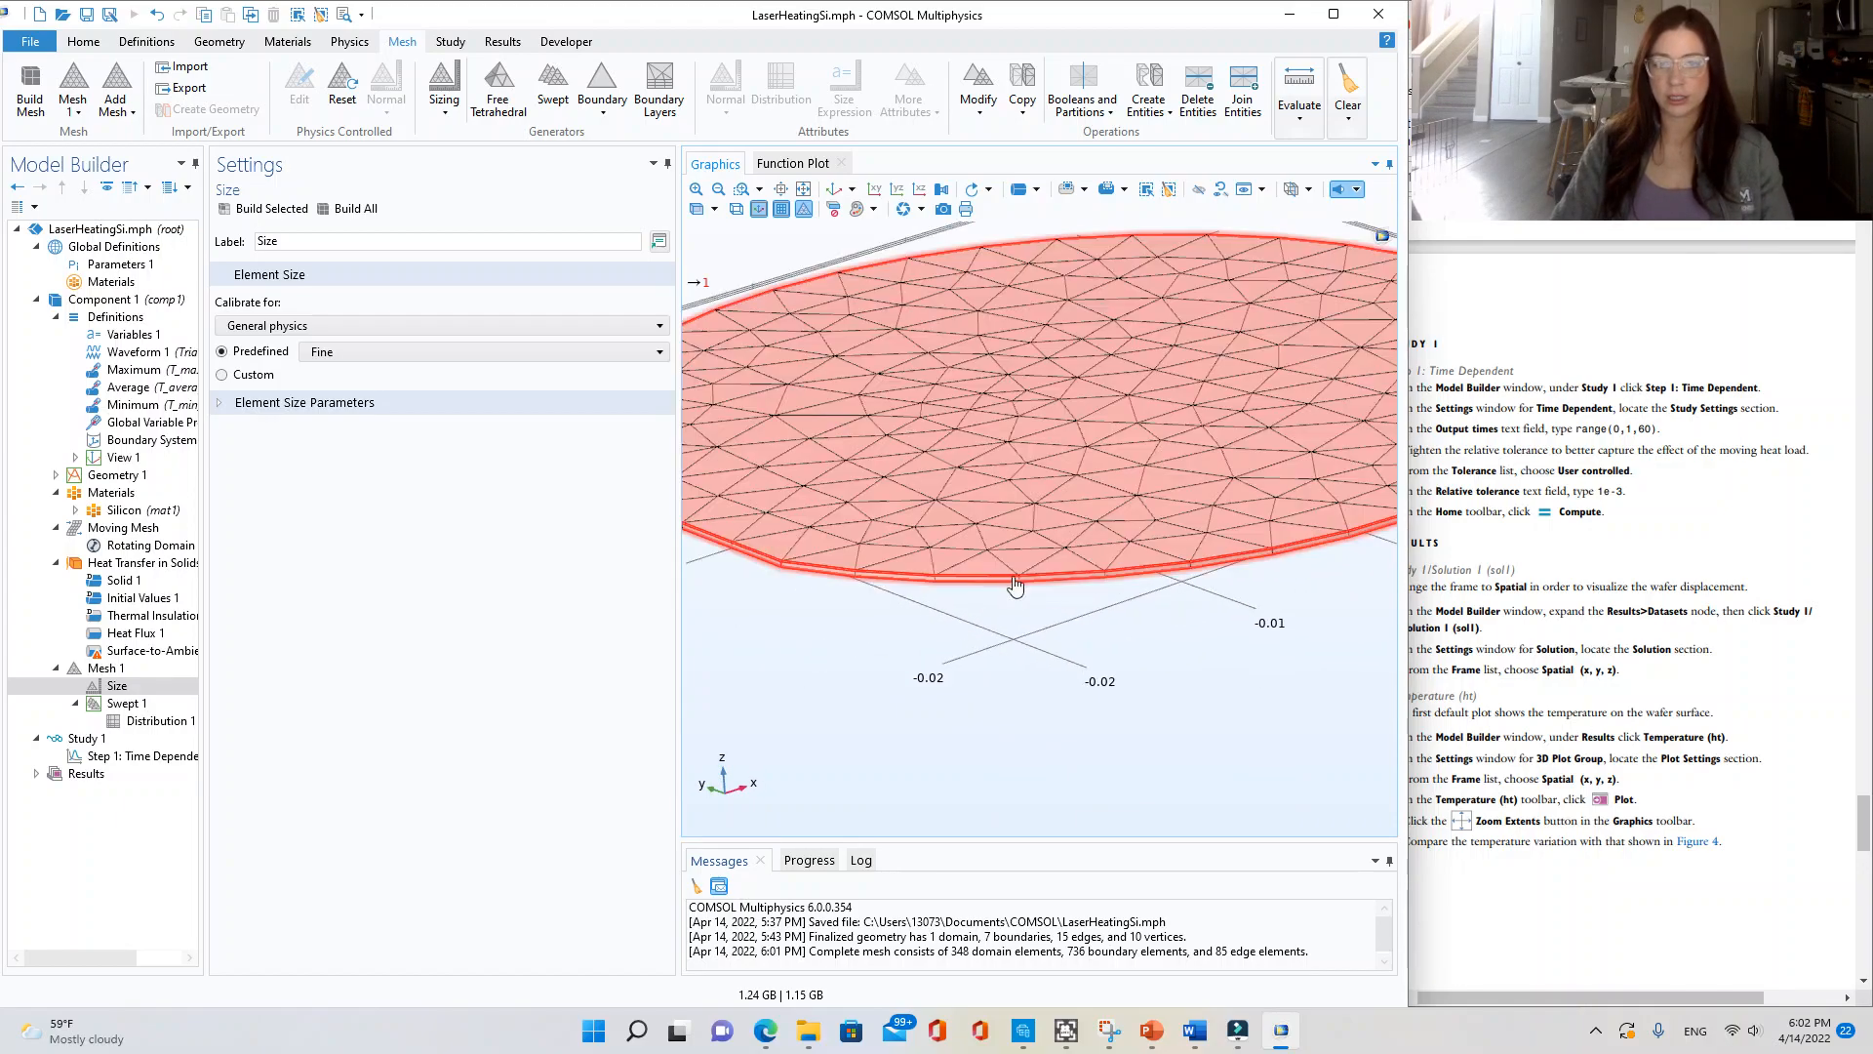
pyautogui.scroll(-6, 1147, 478)
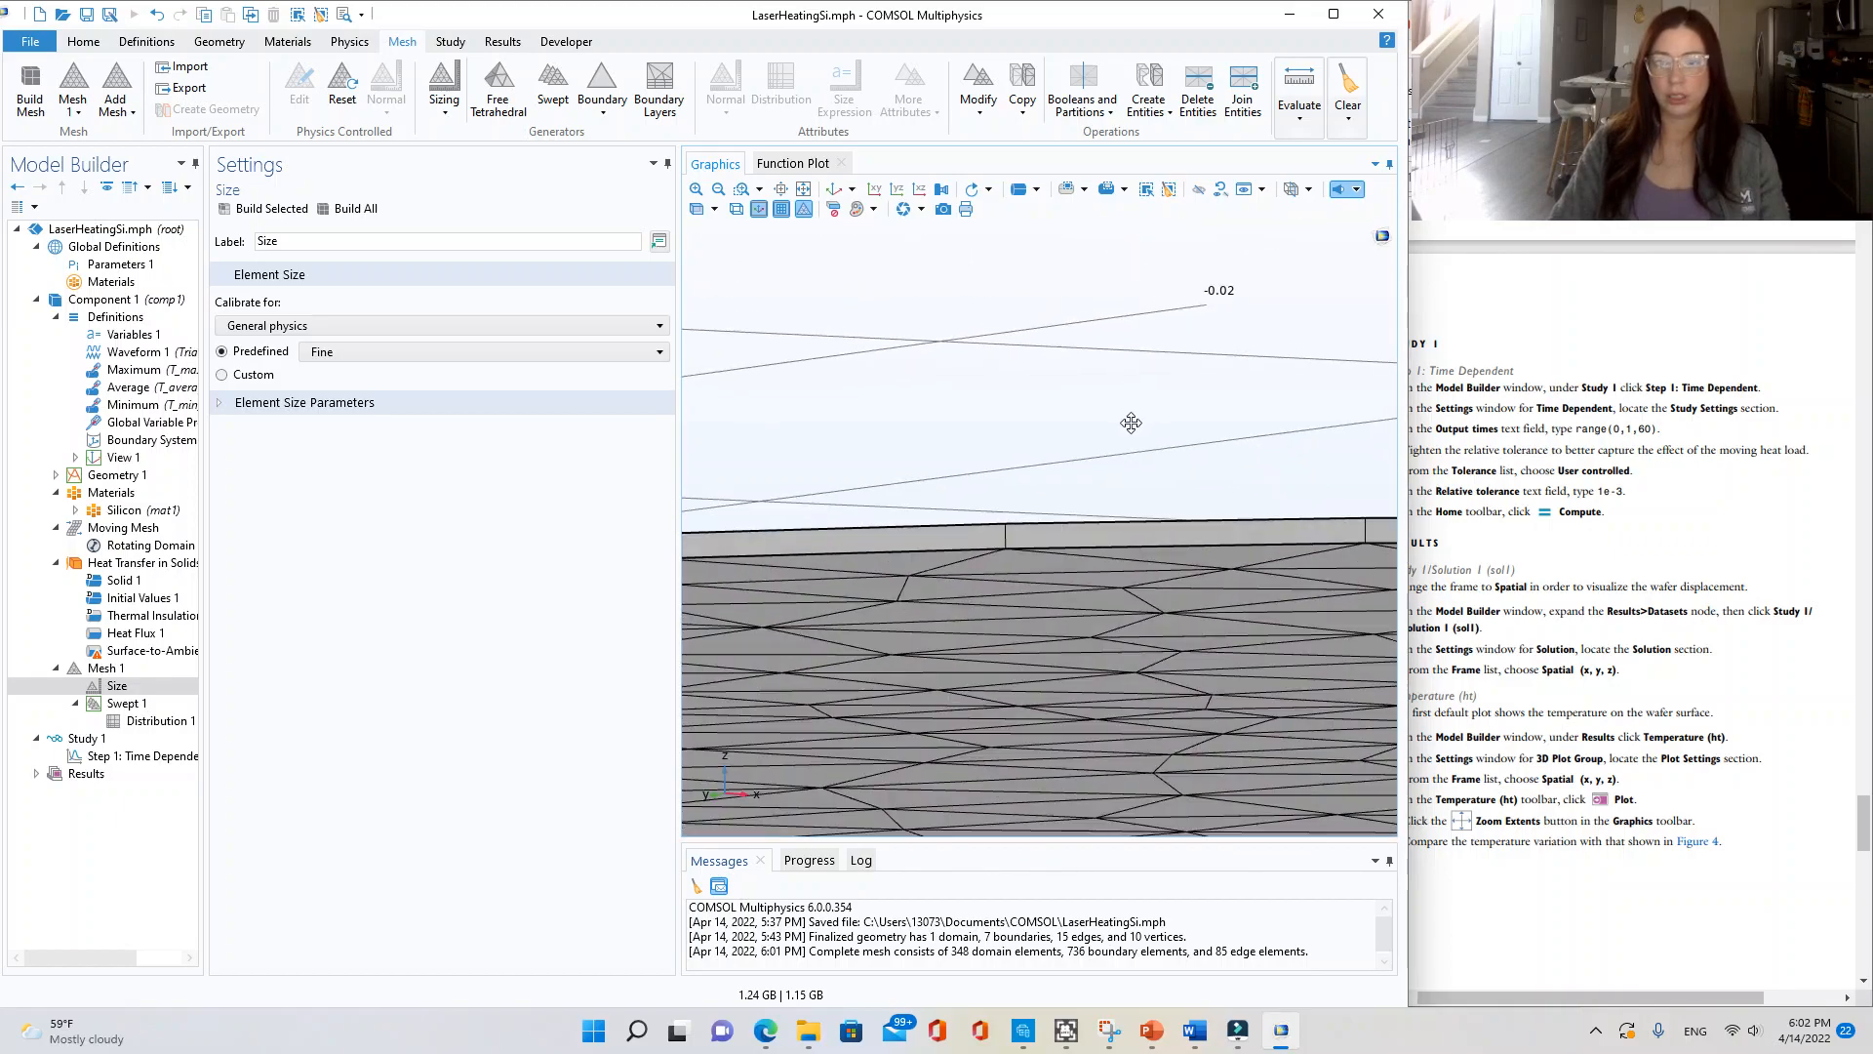
pyautogui.moveTo(1237, 554)
pyautogui.mouseDown()
pyautogui.moveTo(1121, 497)
pyautogui.moveTo(1050, 514)
pyautogui.moveTo(1056, 546)
pyautogui.moveTo(1034, 419)
pyautogui.mouseUp()
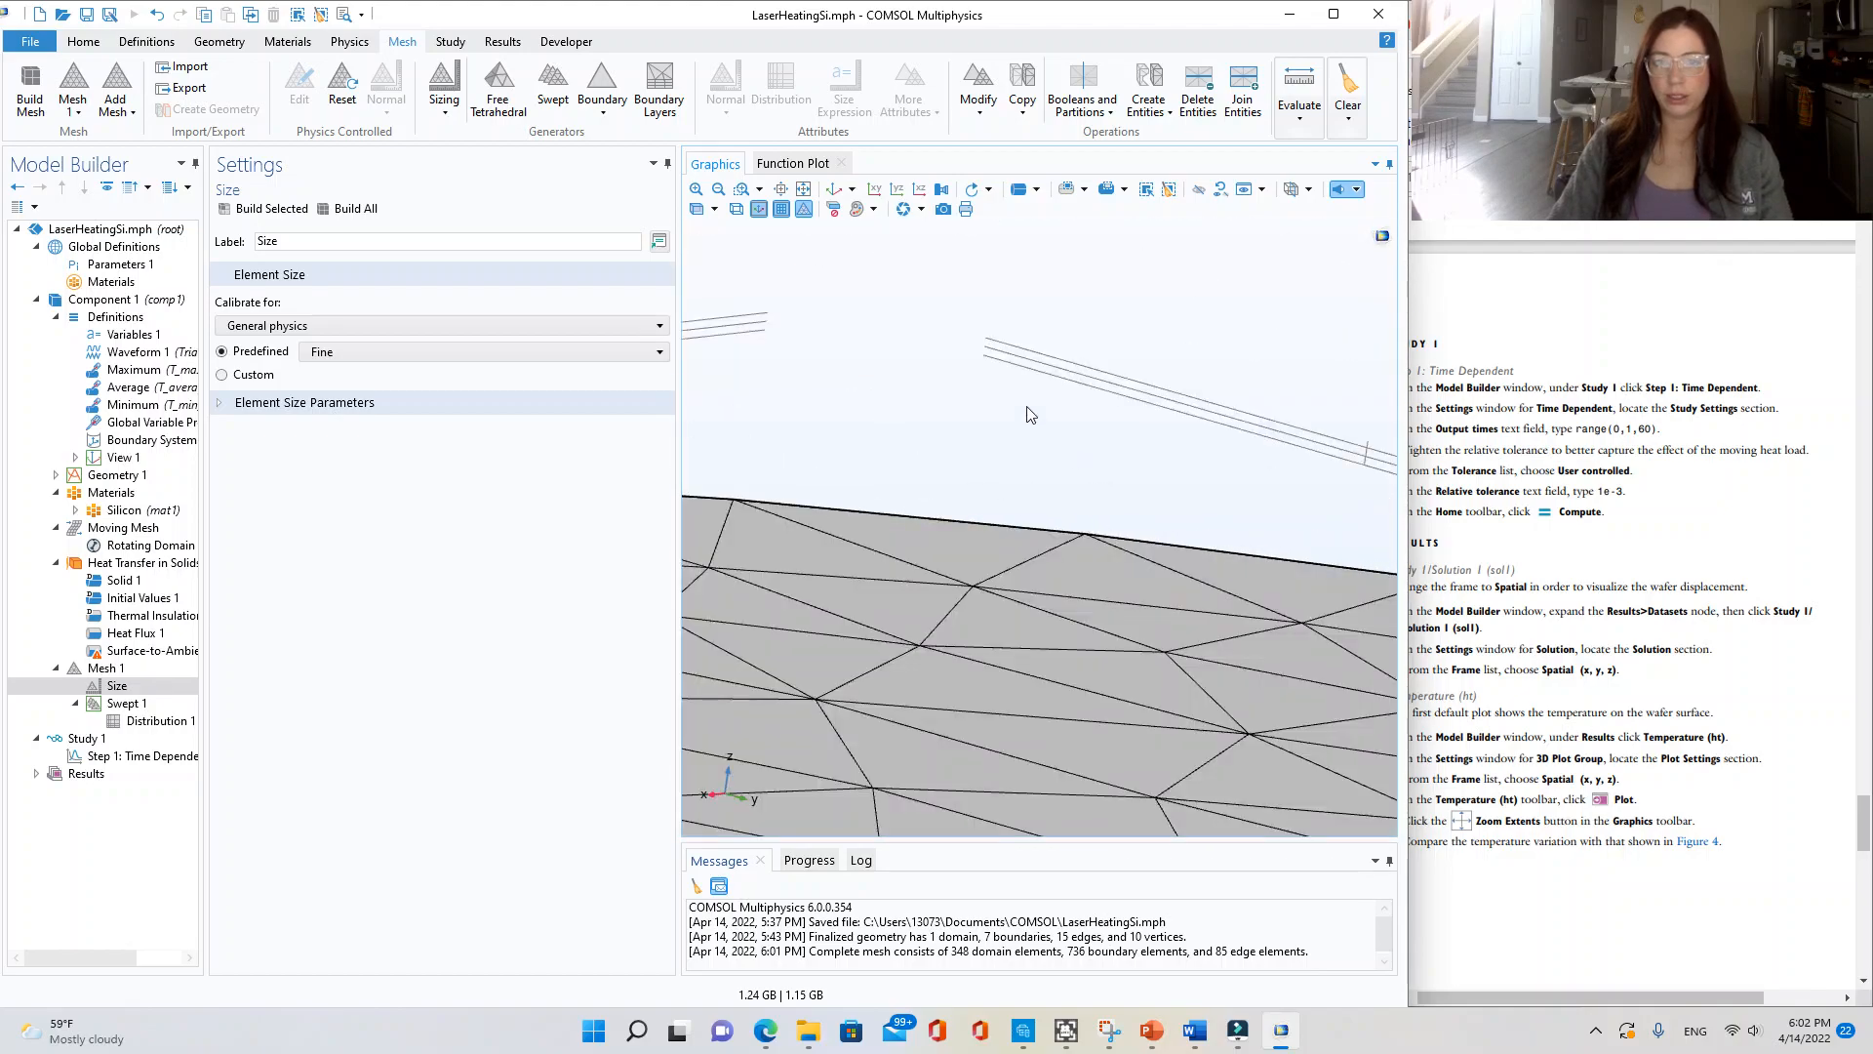
pyautogui.click(802, 191)
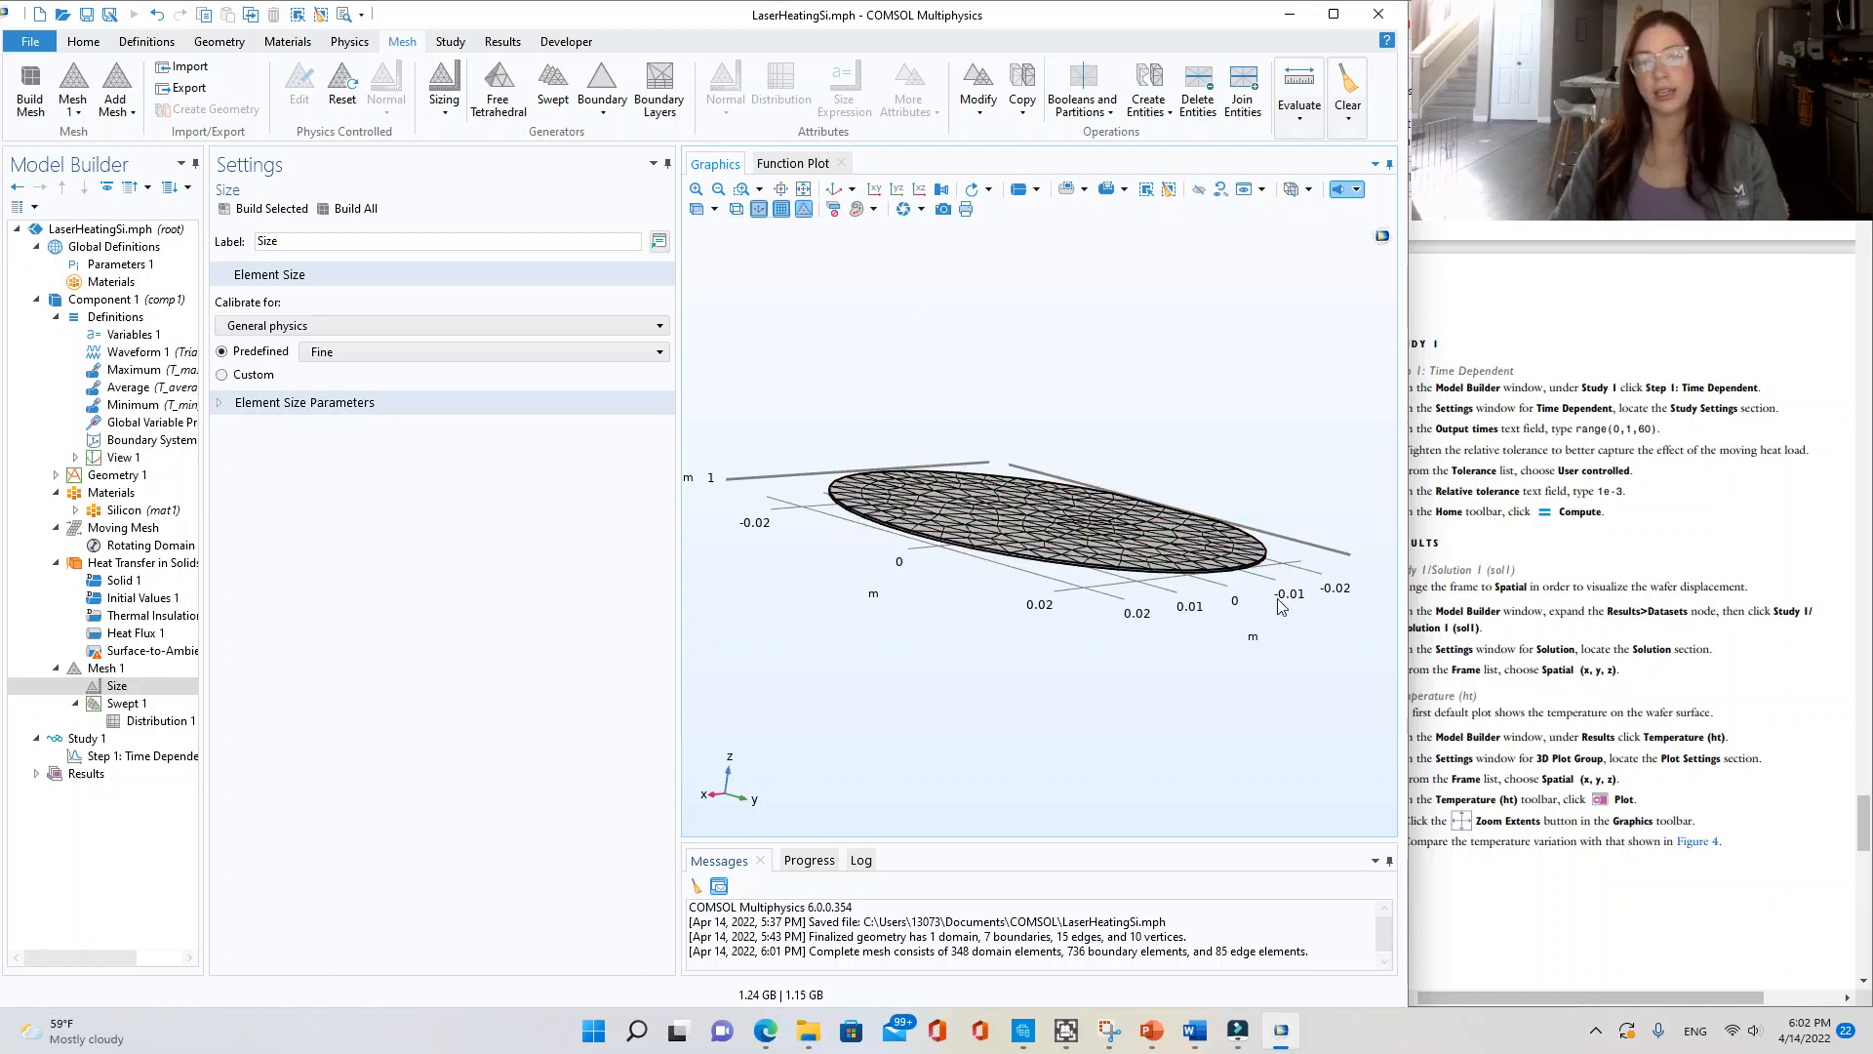
pyautogui.click(836, 195)
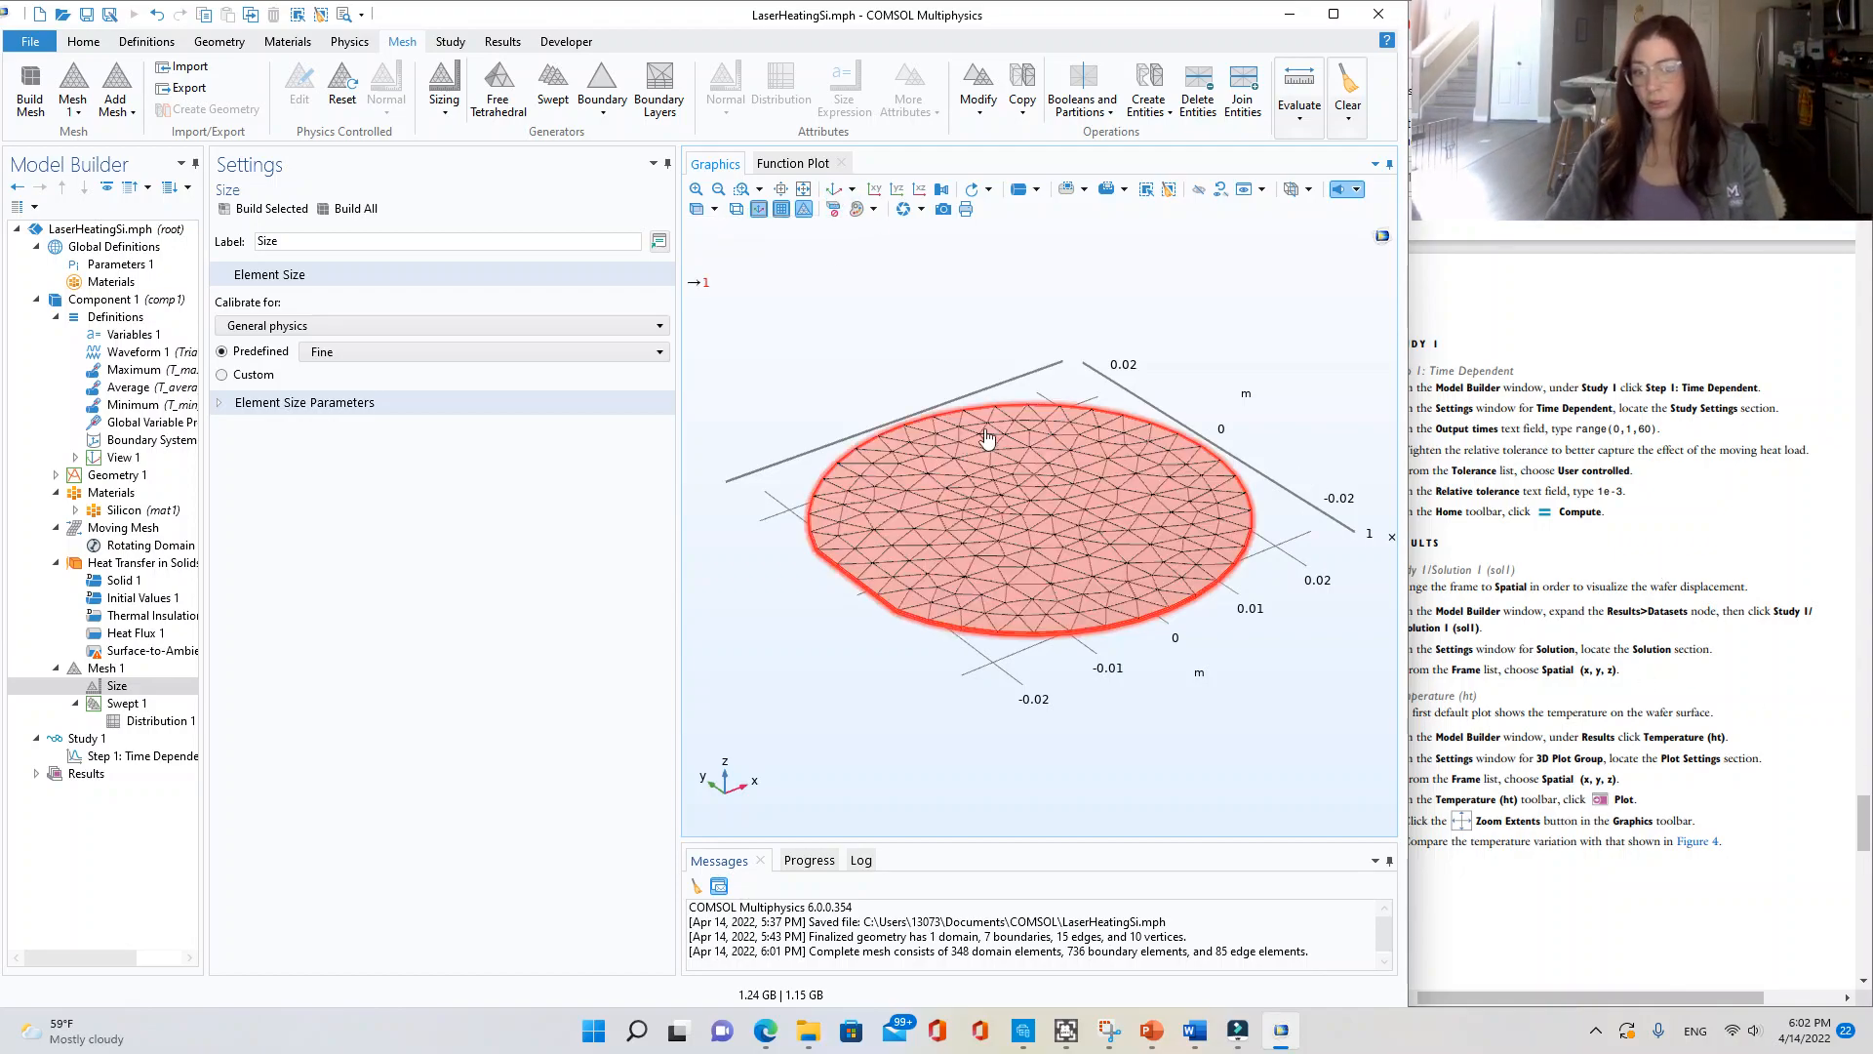
pyautogui.click(1742, 546)
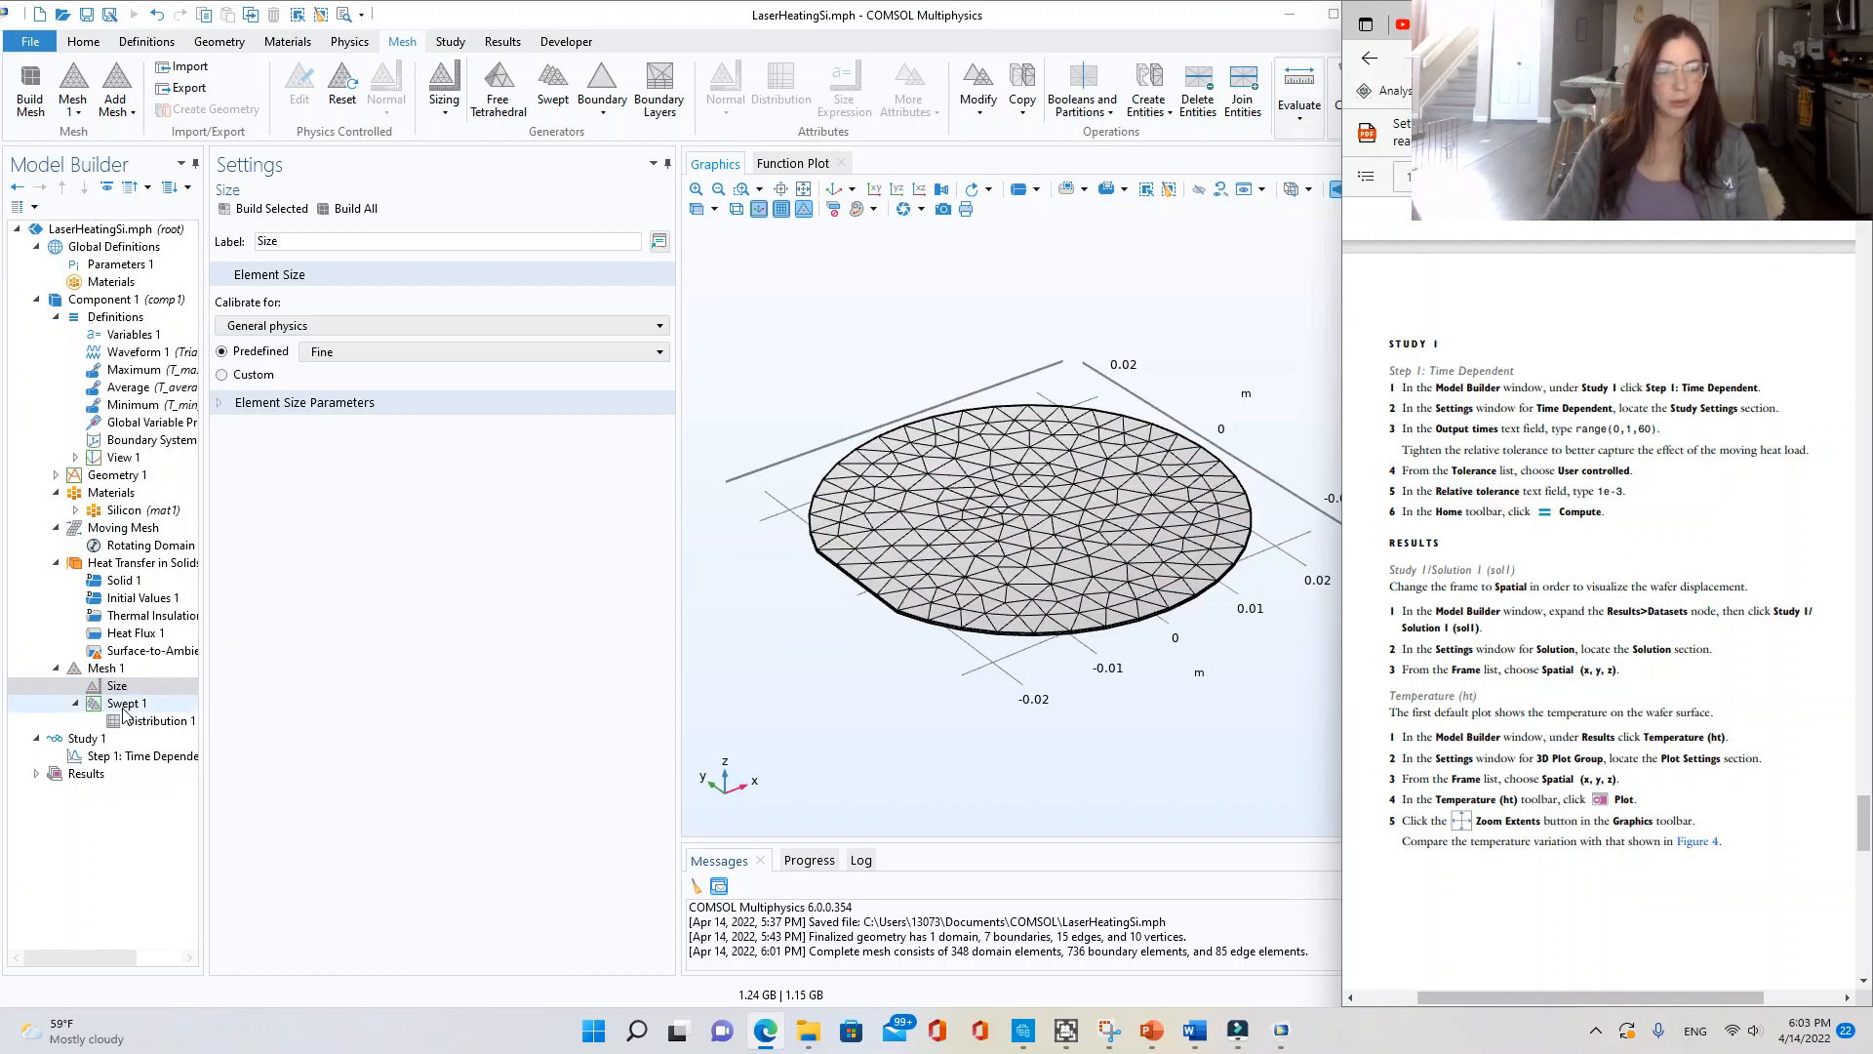
# - Change the Time Dependent step's output times to range(0,1,60) and verify them in the Range dialog
pyautogui.click(103, 759)
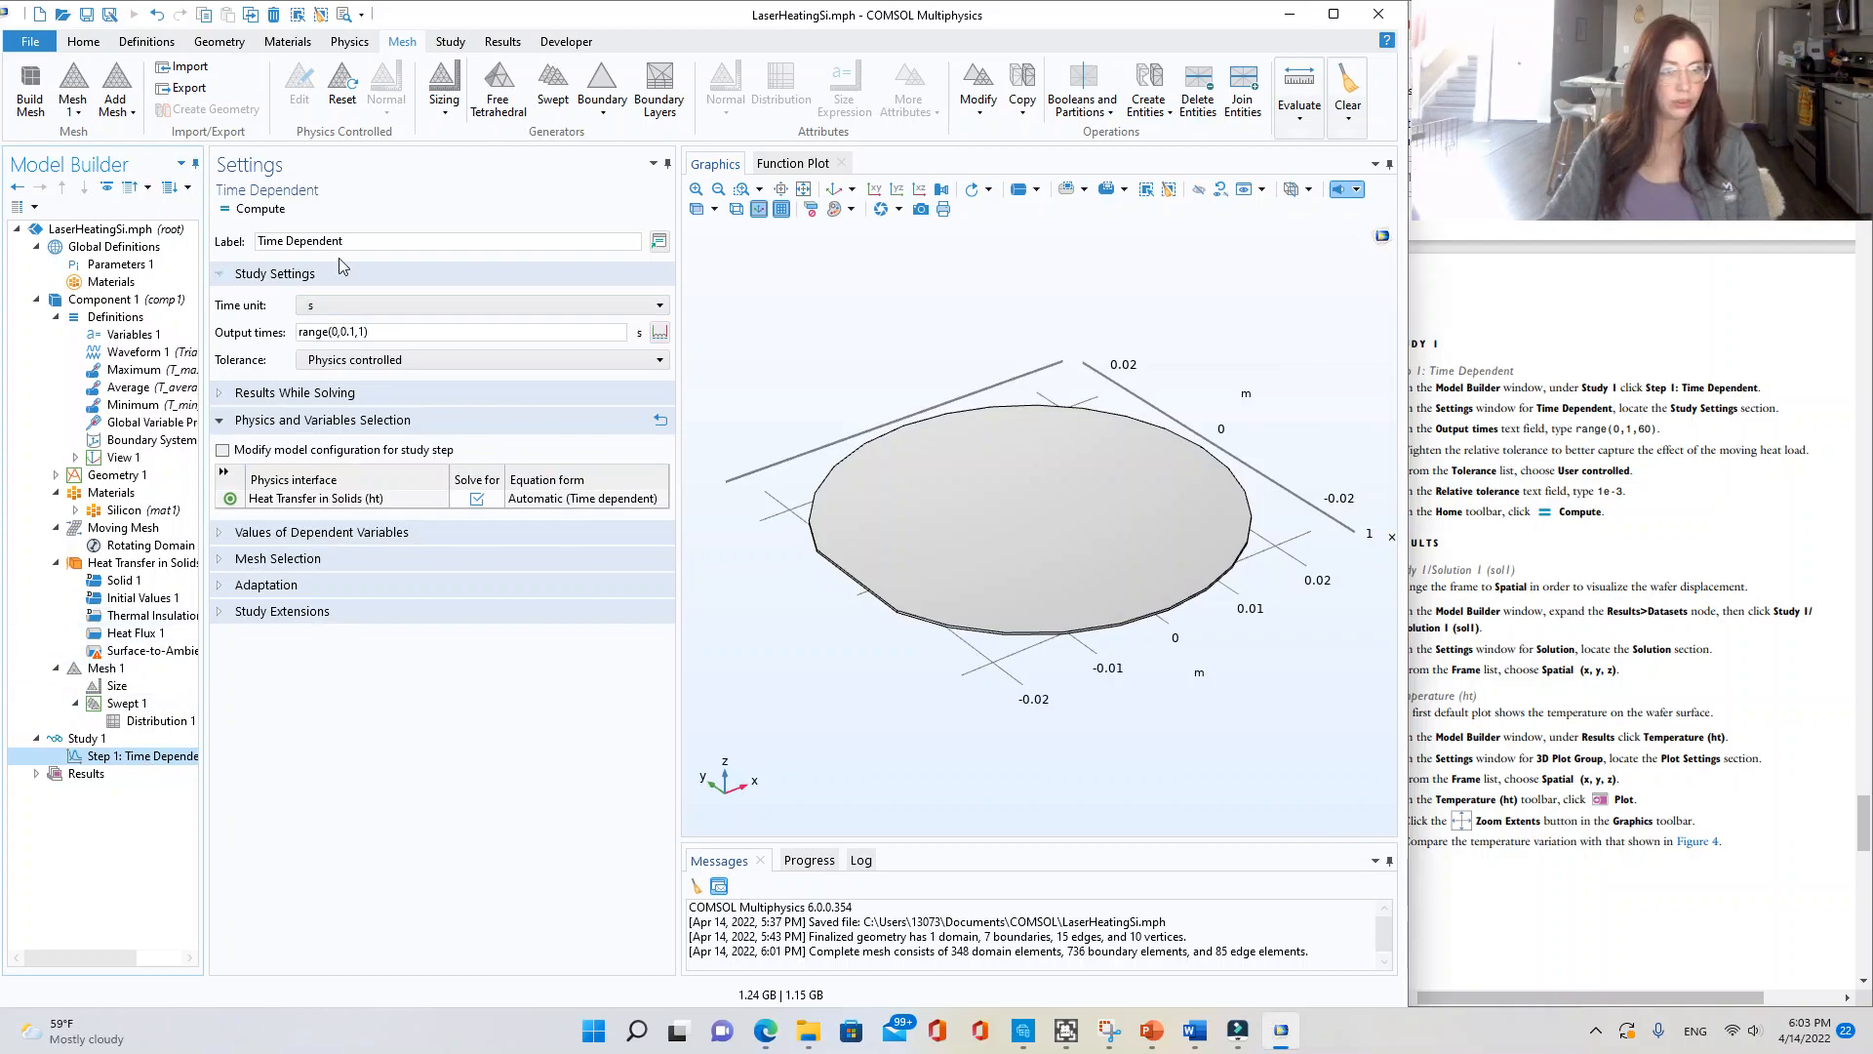
pyautogui.click(287, 277)
pyautogui.click(287, 278)
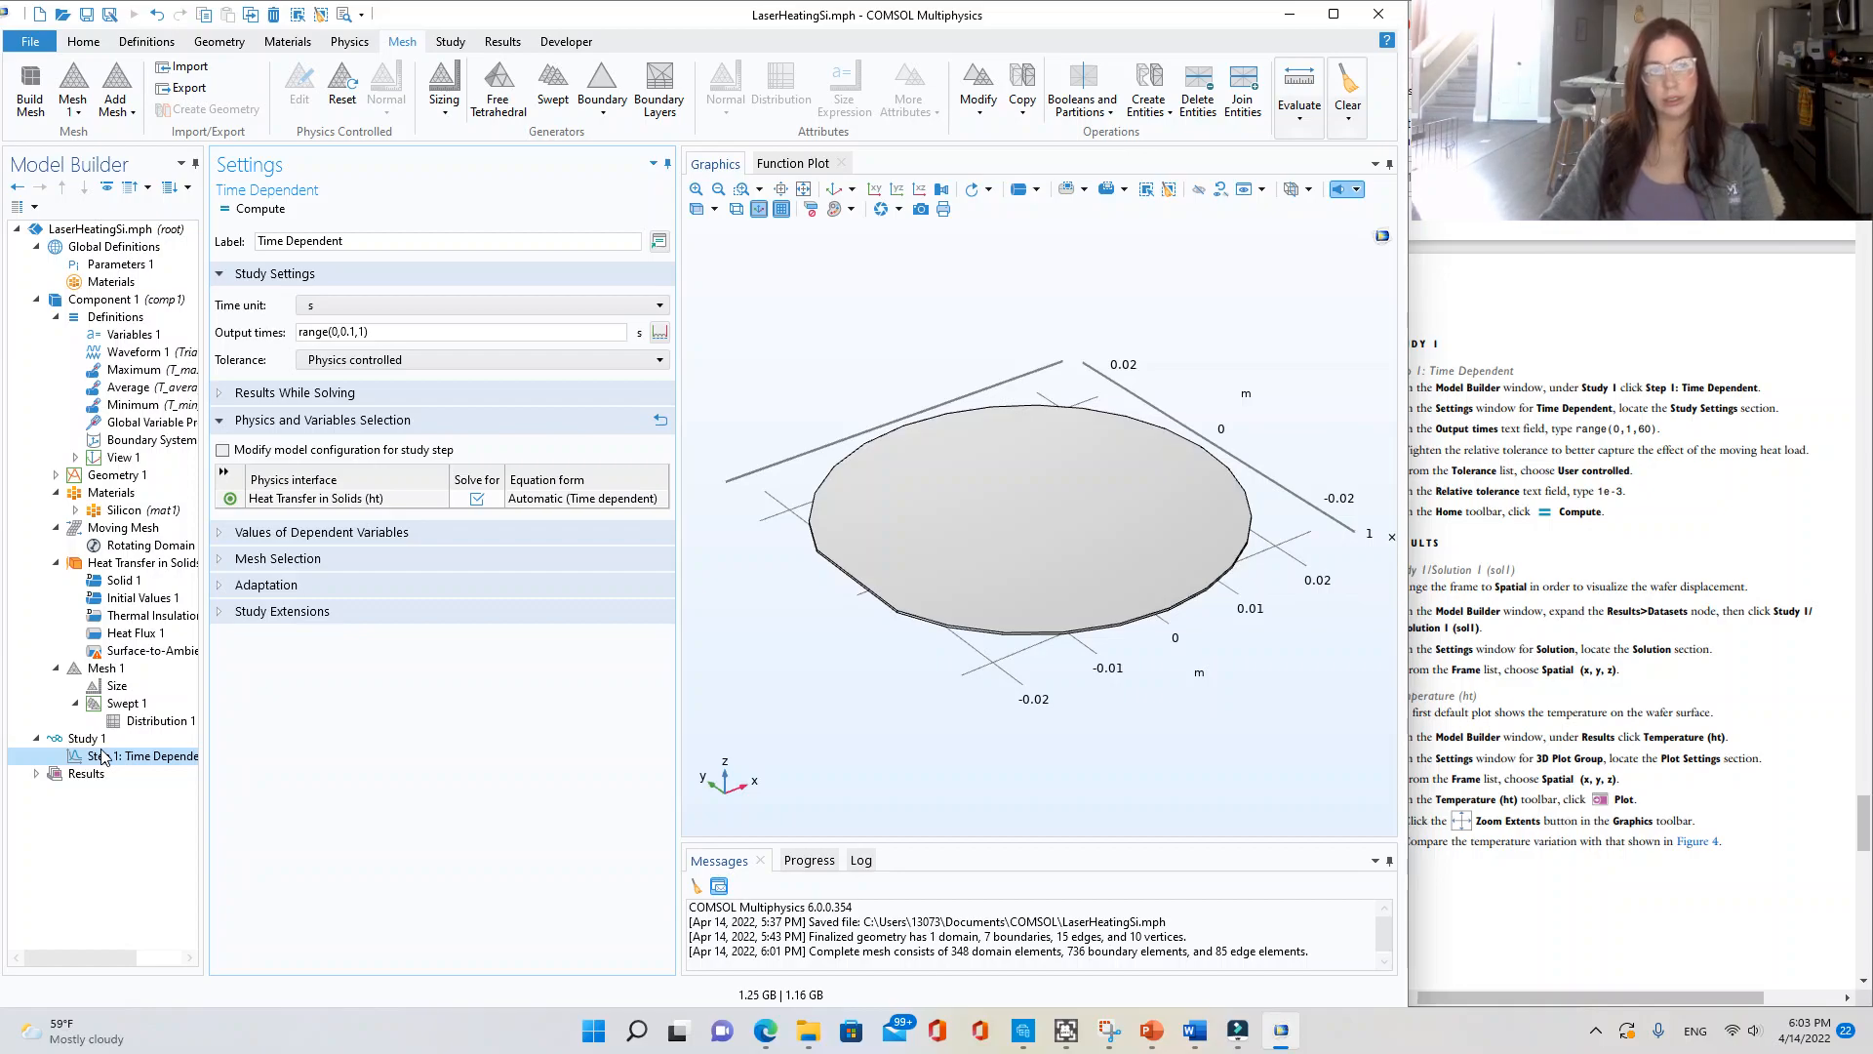
pyautogui.moveTo(1529, 999); pyautogui.dragTo(1512, 996)
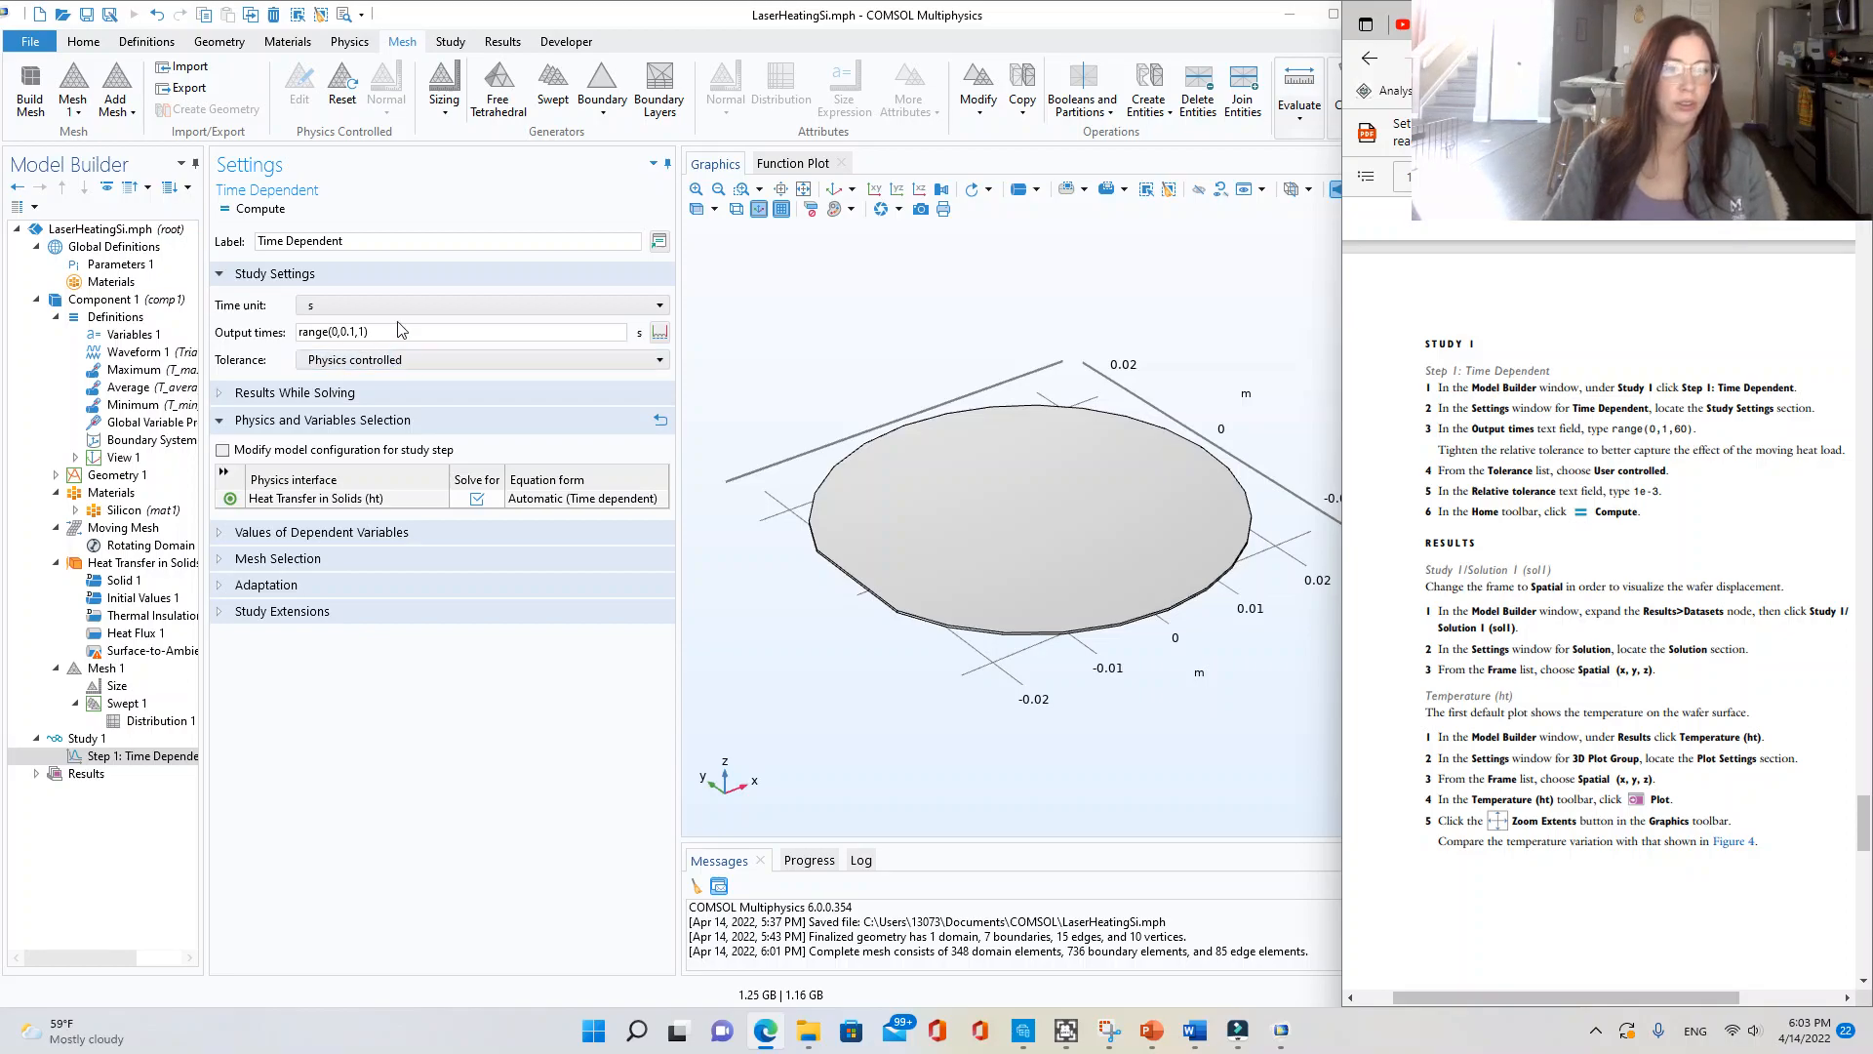
pyautogui.click(351, 330)
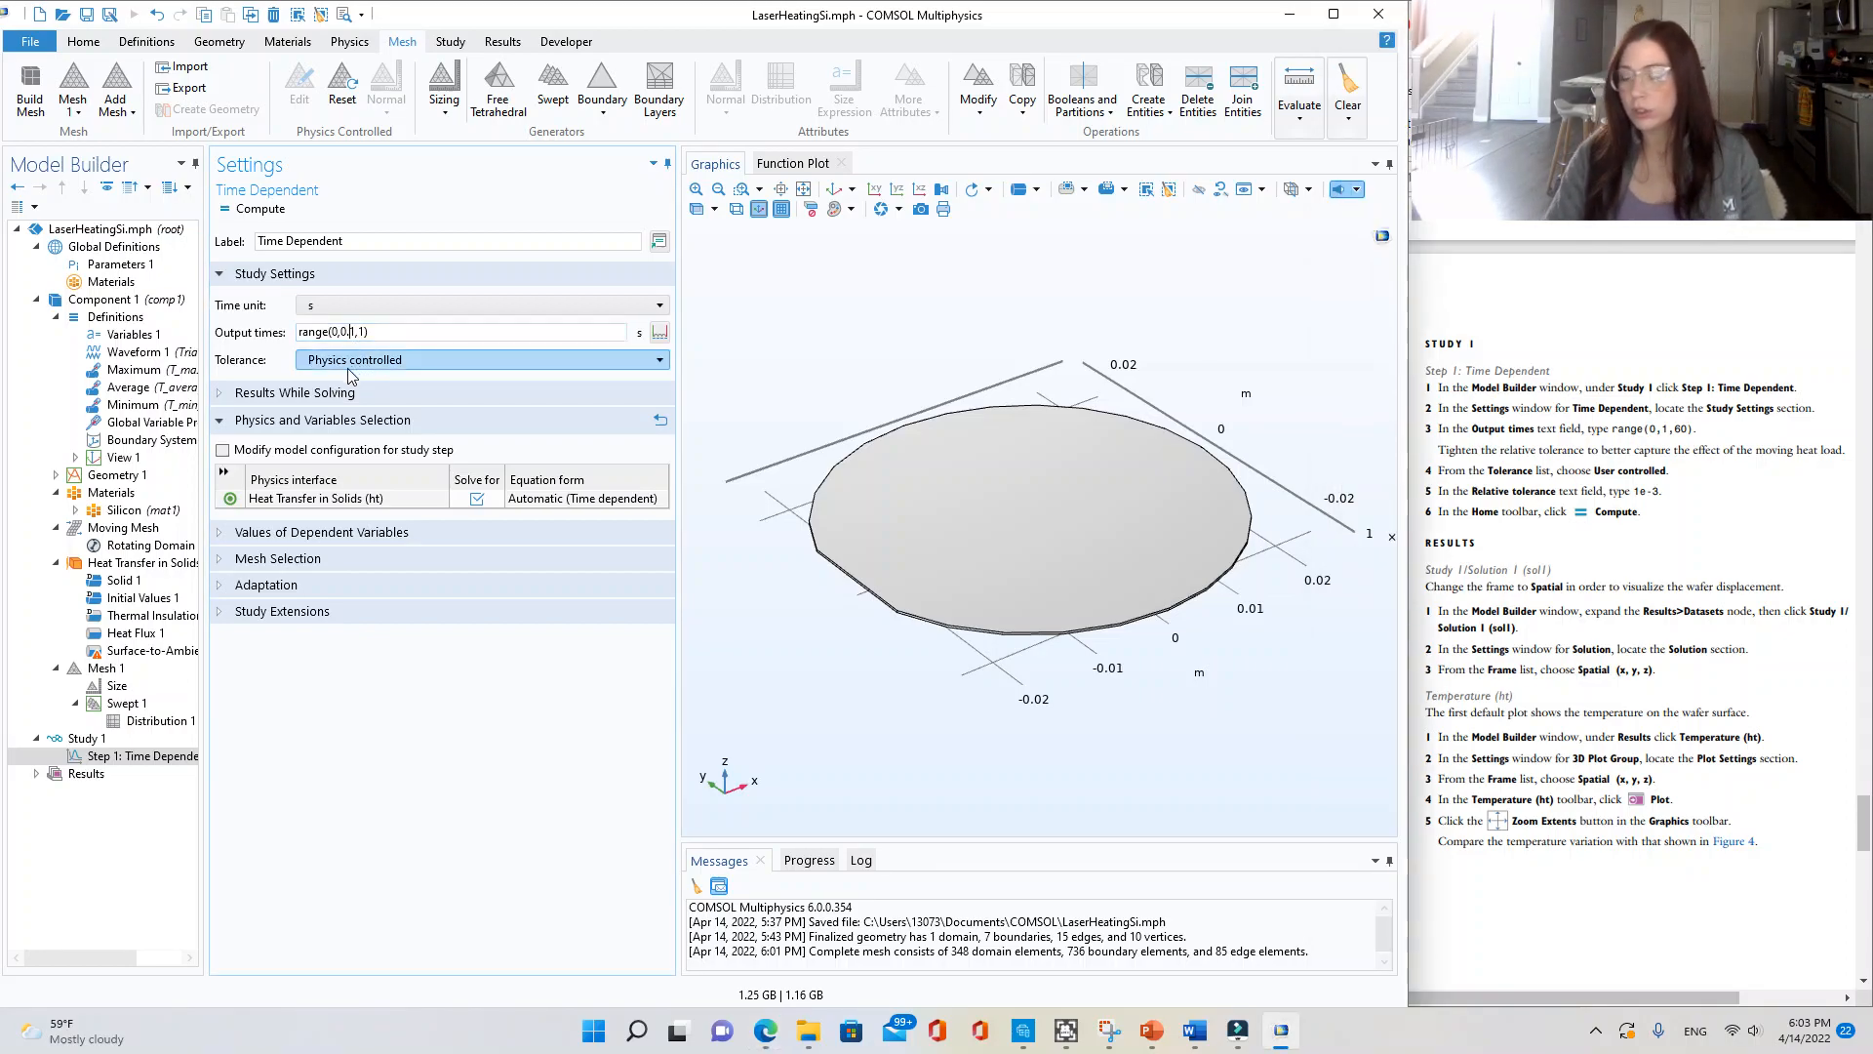
pyautogui.click(350, 331)
pyautogui.press('BackSpace')
pyautogui.press('BackSpace')
pyautogui.press('BackSpace')
pyautogui.press('BackSpace')
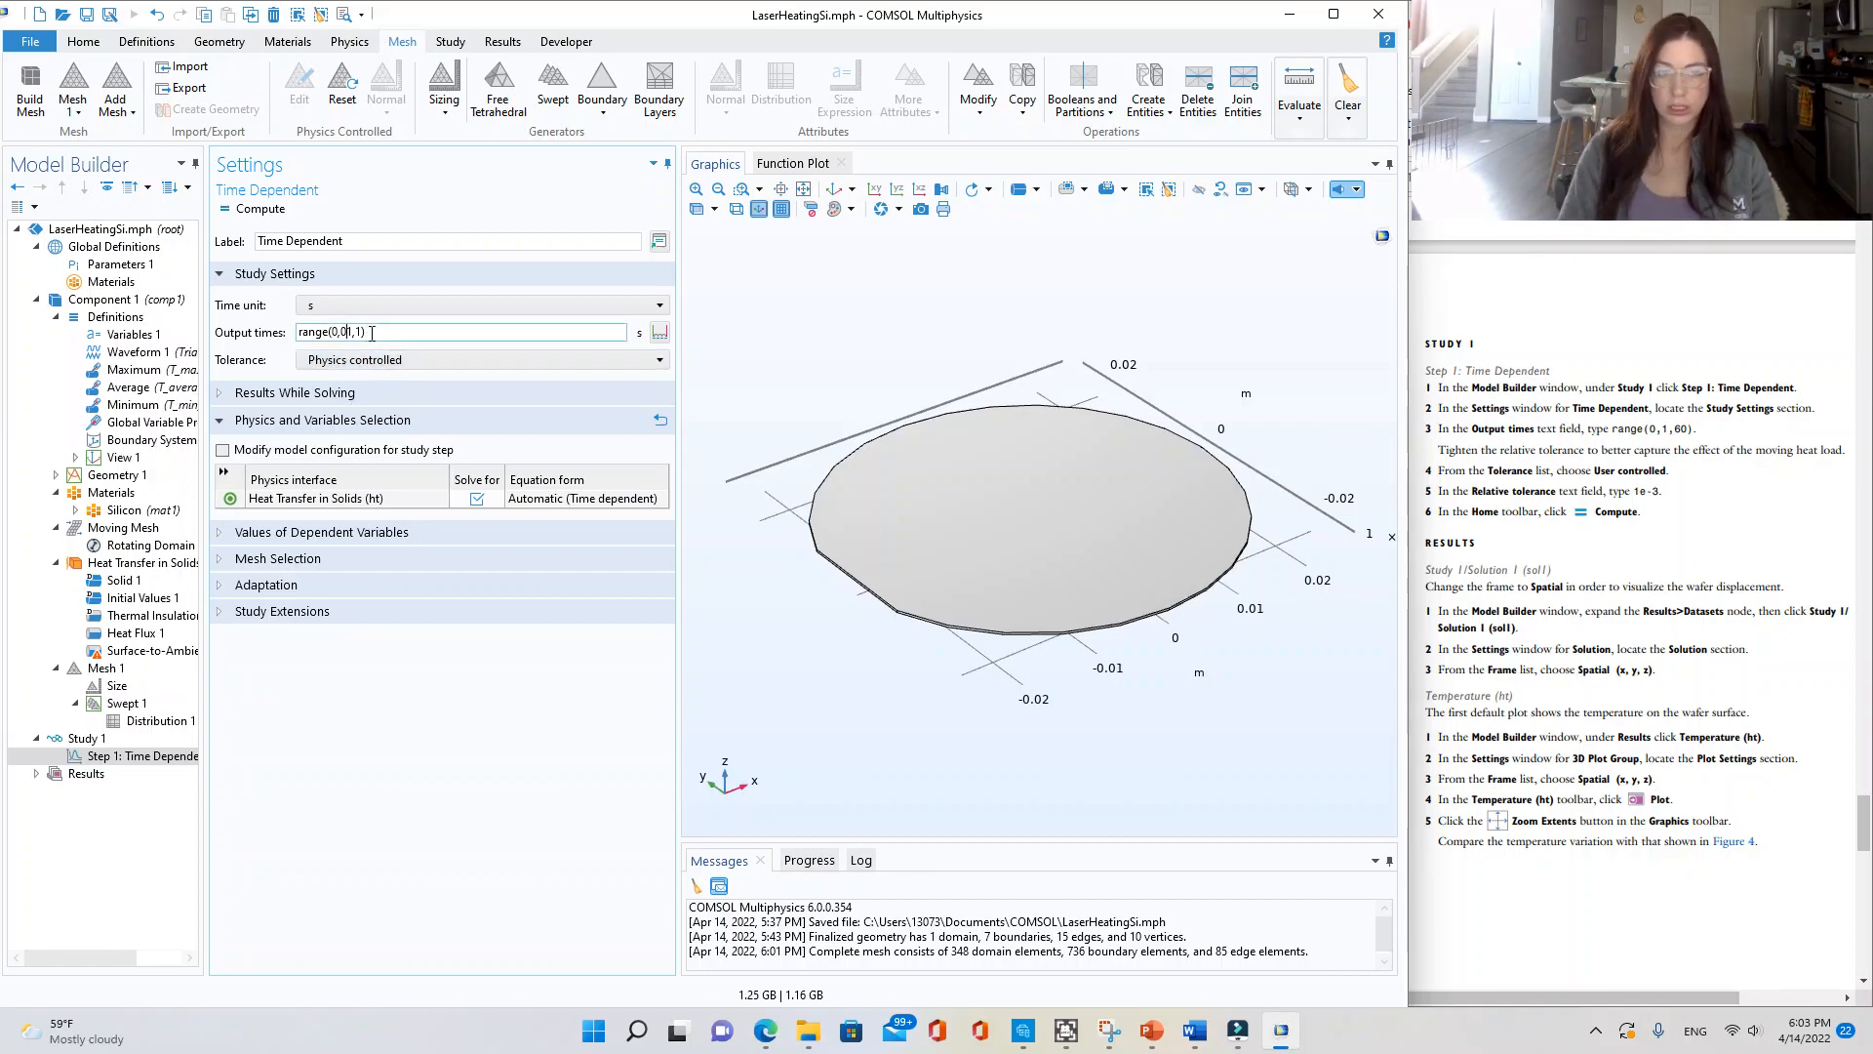
pyautogui.write(',')
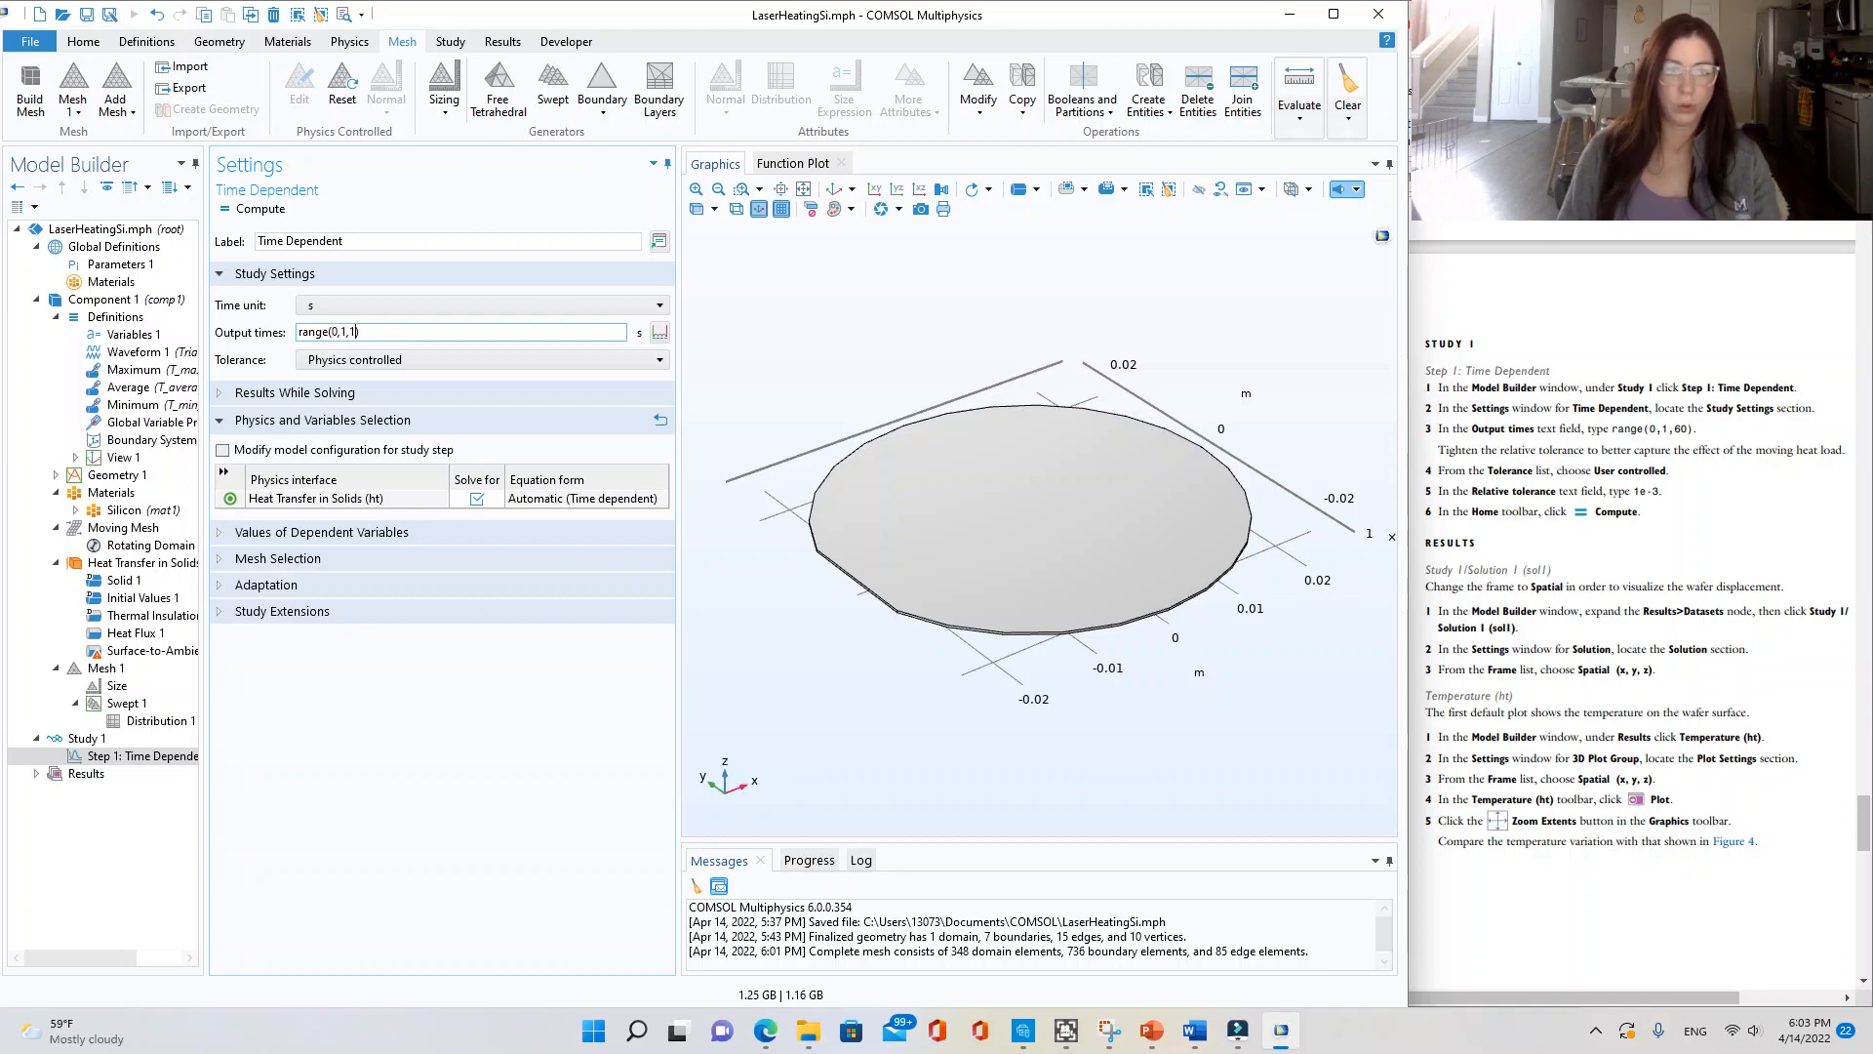
pyautogui.write('60')
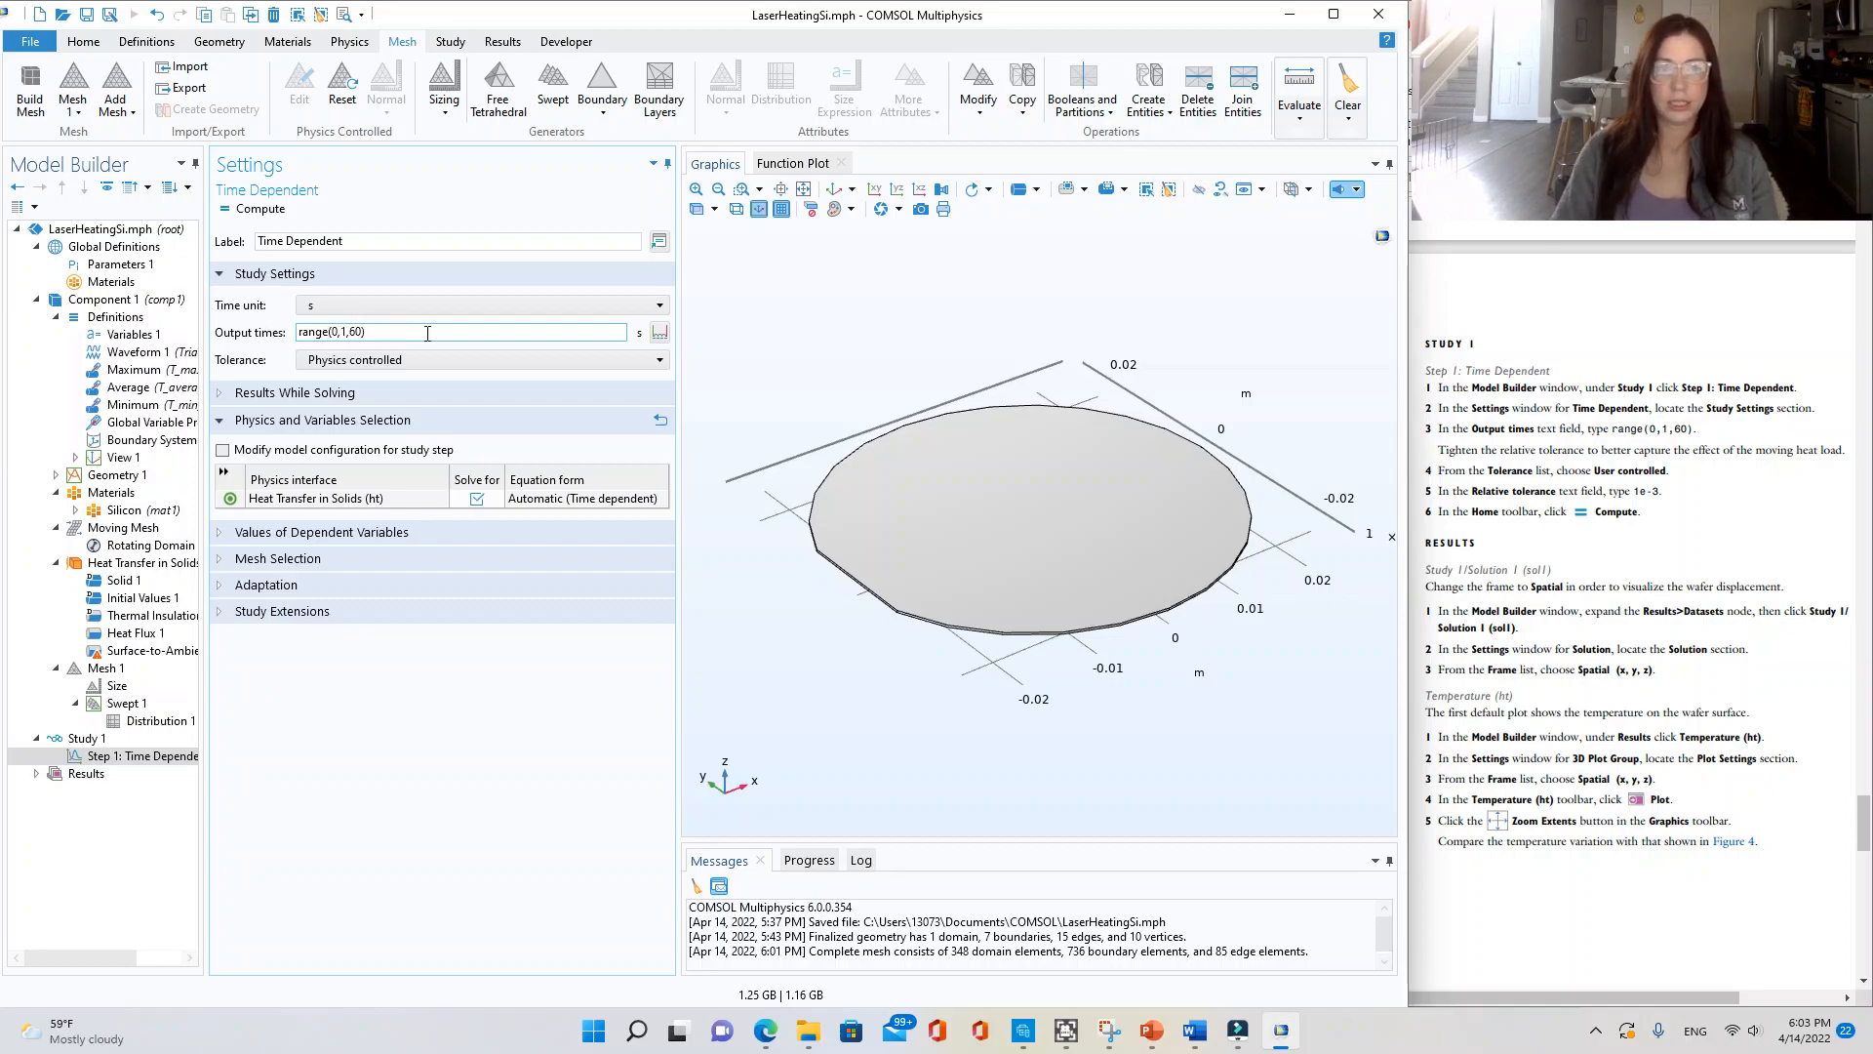
pyautogui.click(660, 333)
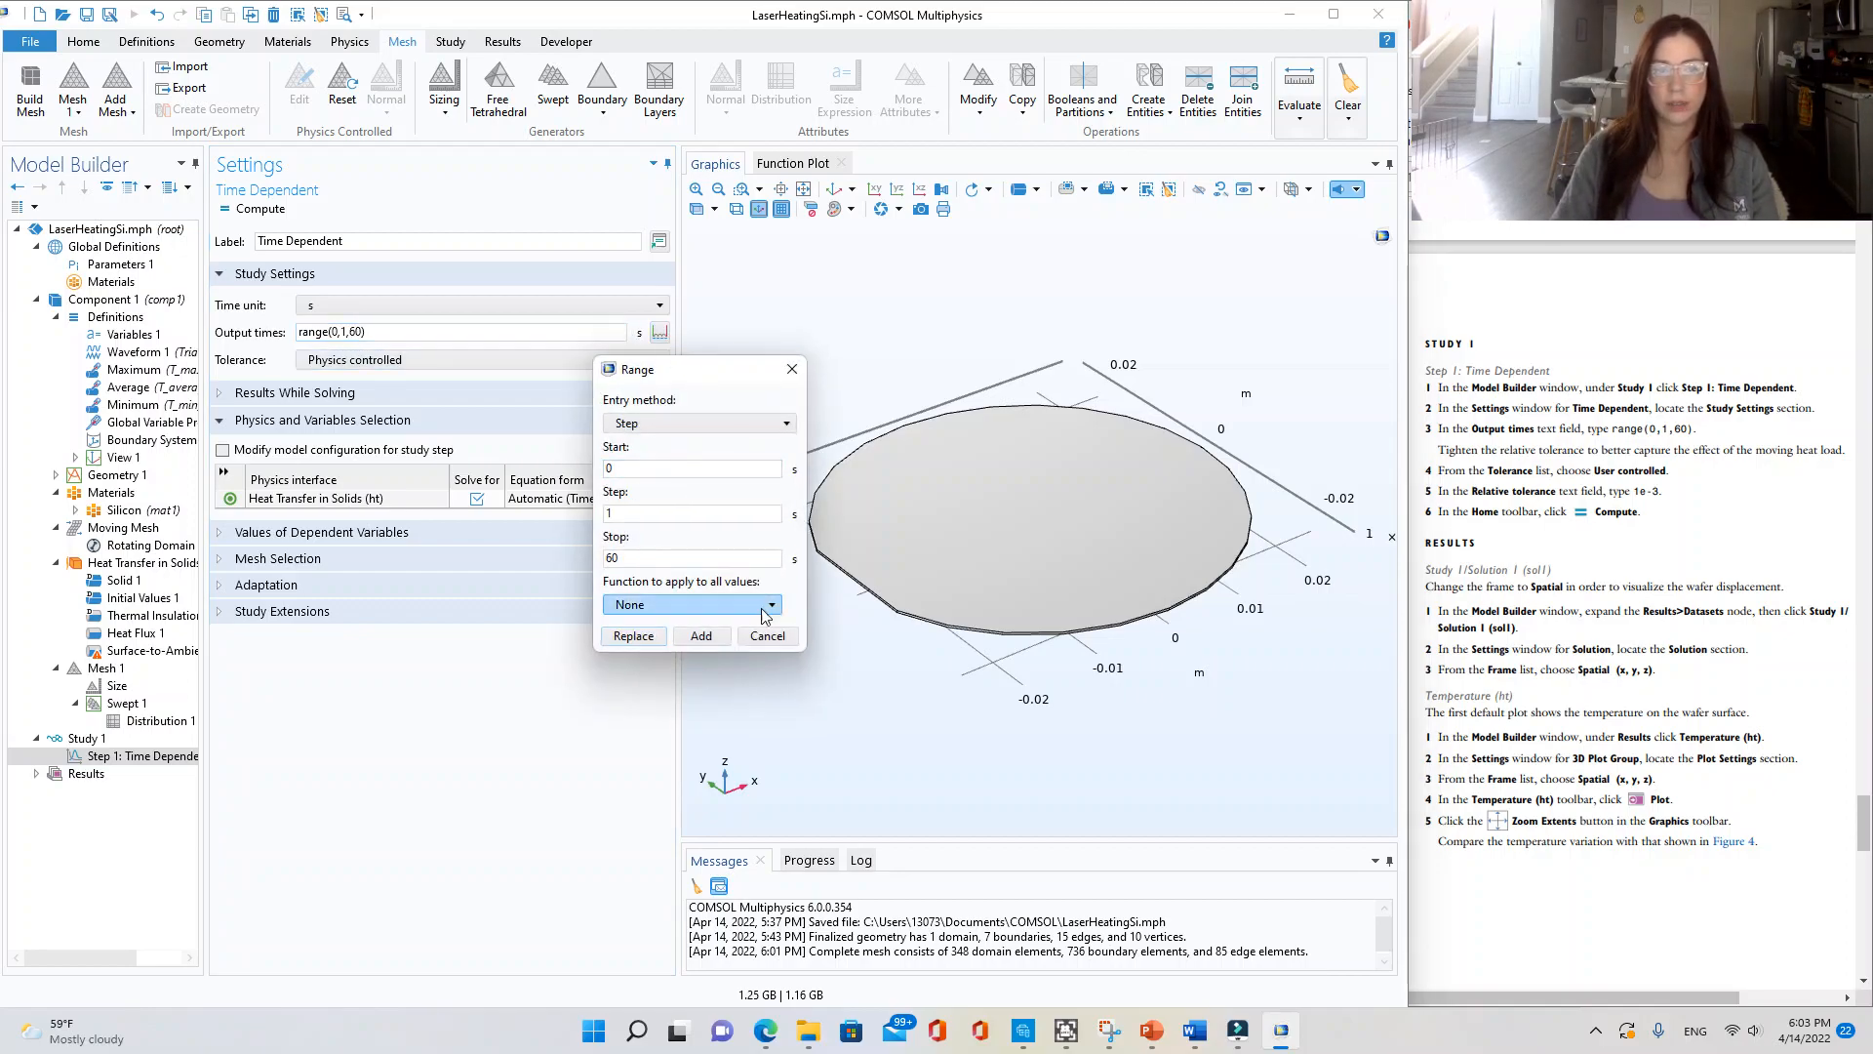
pyautogui.click(791, 368)
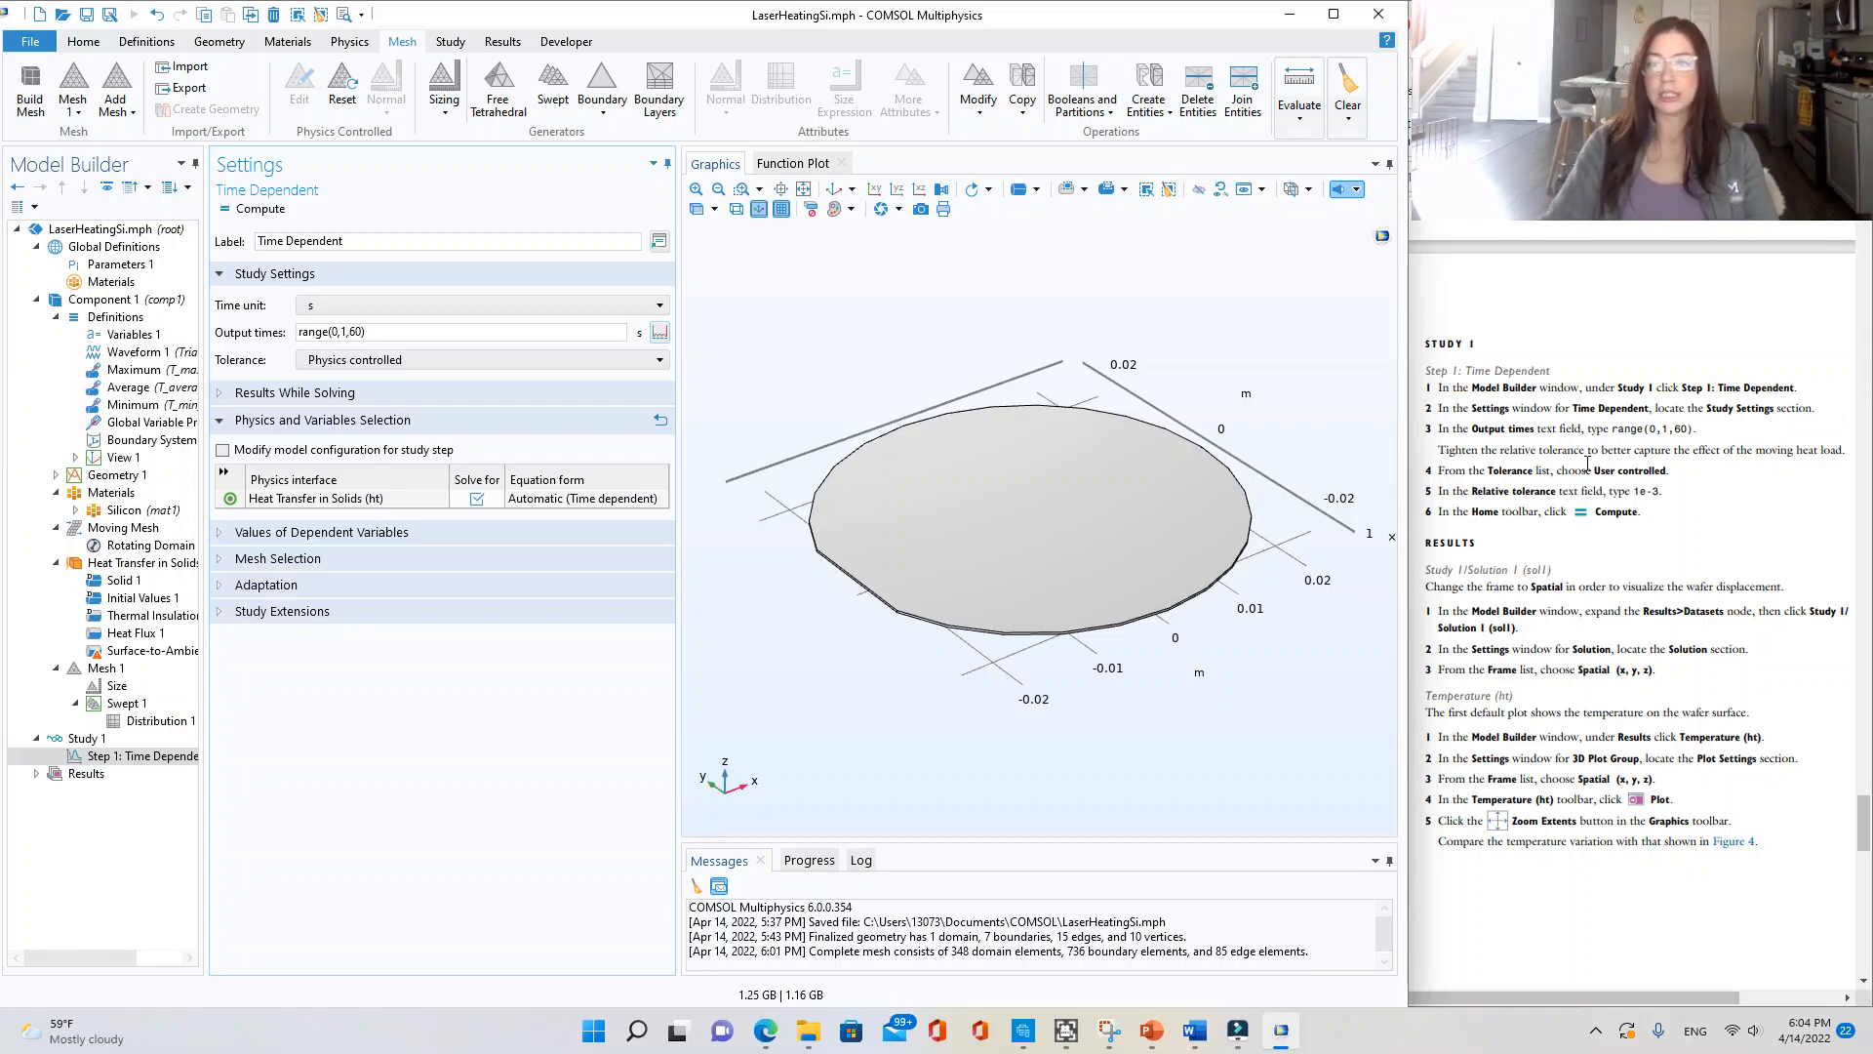
# - Switch the study tolerance to User controlled with relative tolerance 1e-3
pyautogui.click(358, 361)
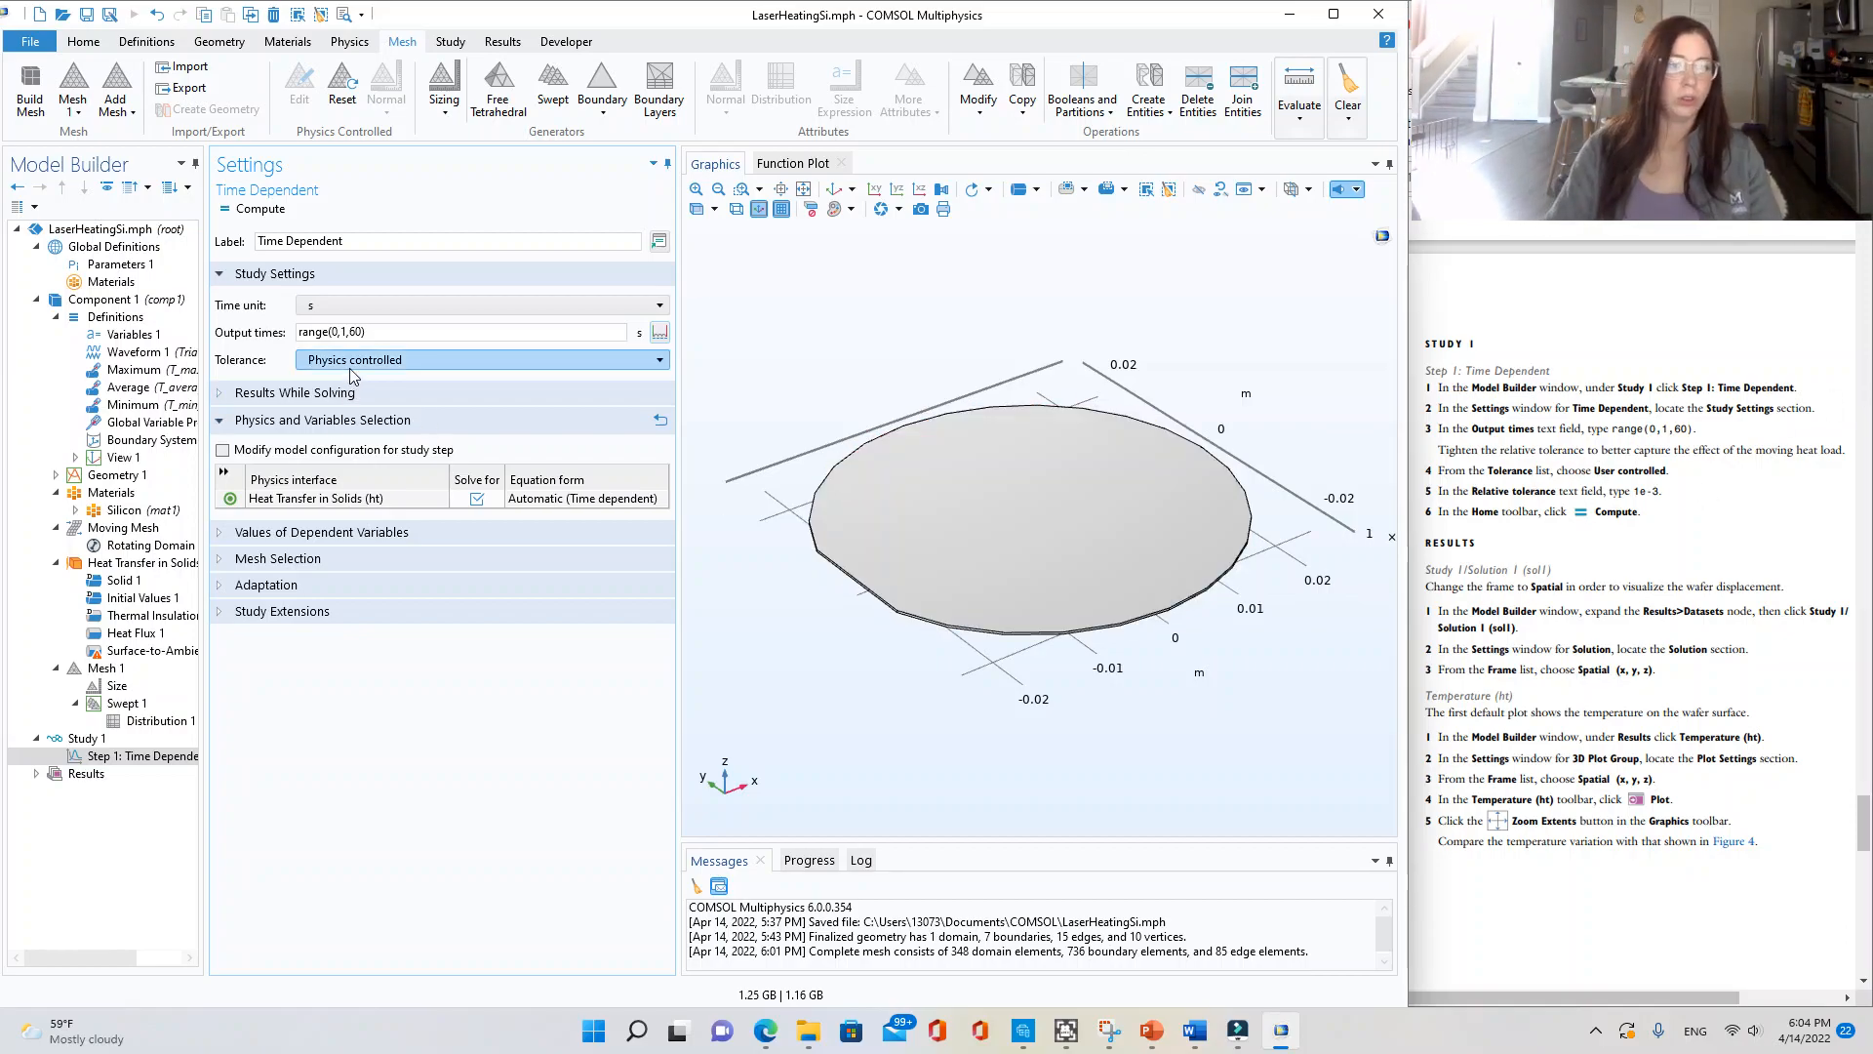
pyautogui.click(363, 387)
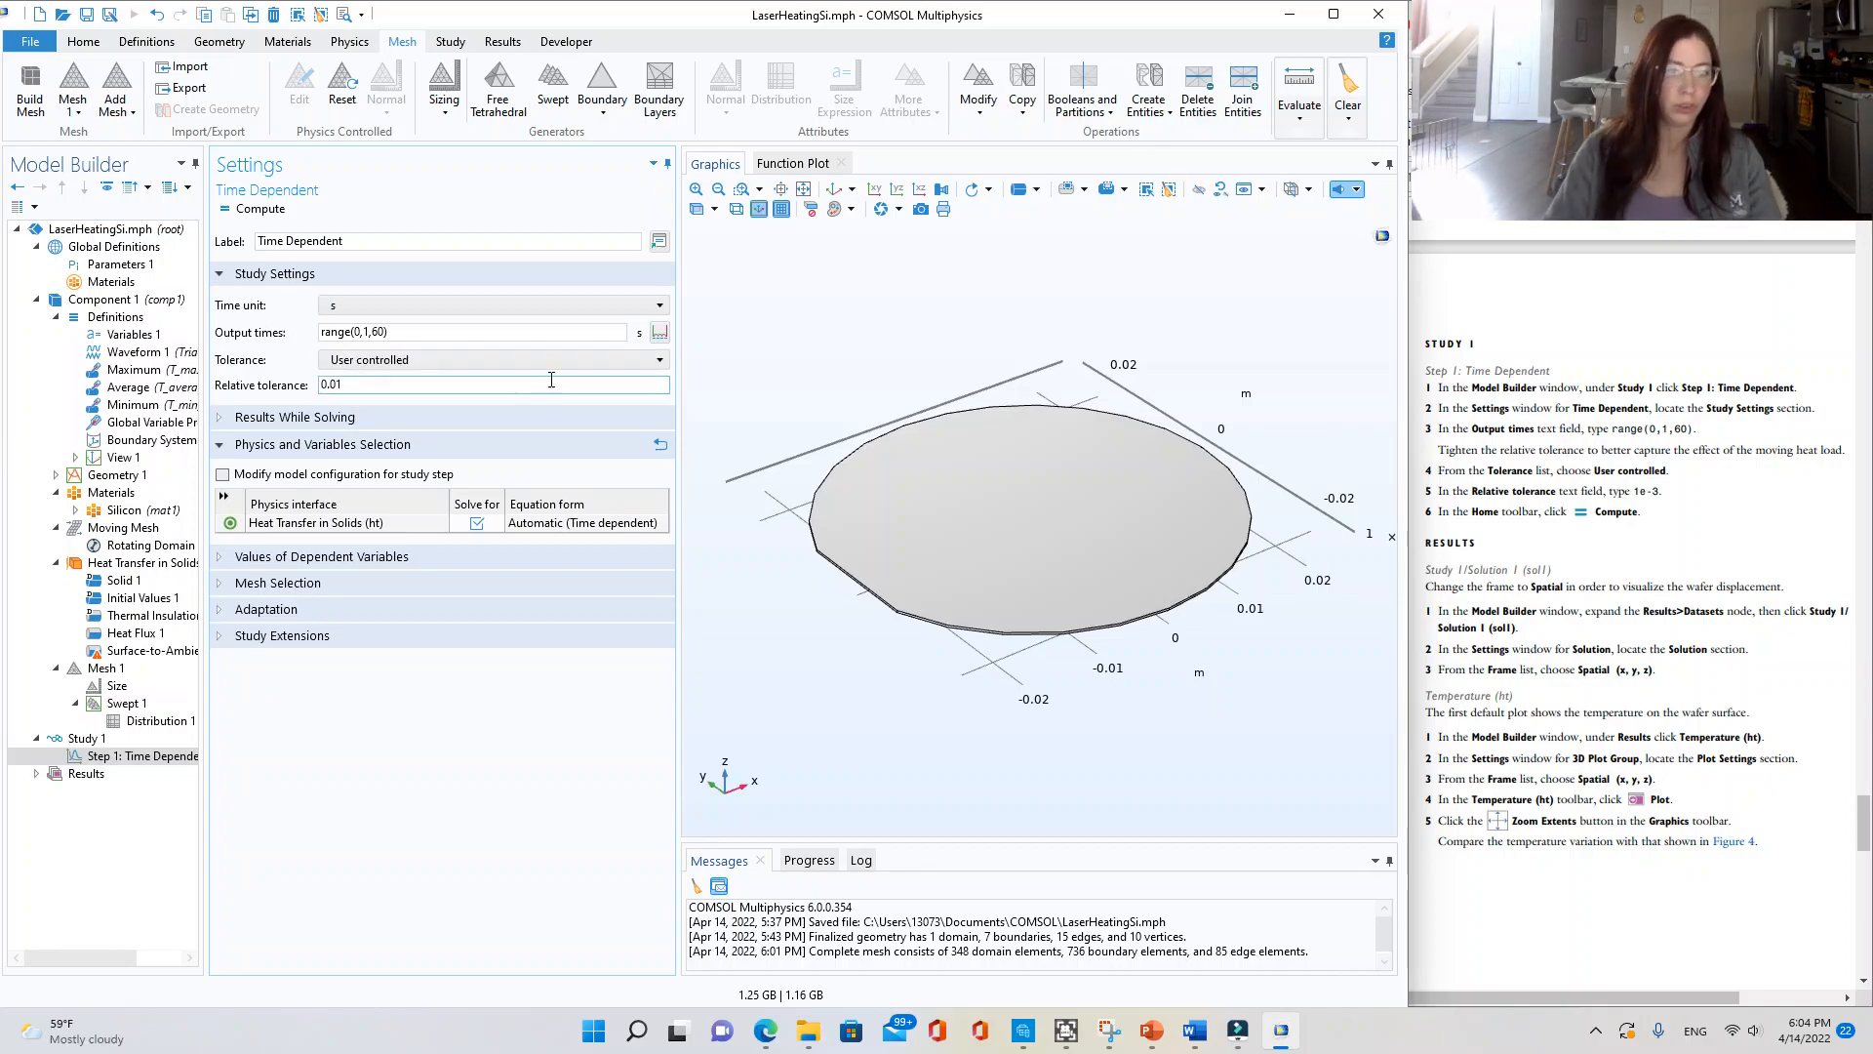
pyautogui.click(364, 366)
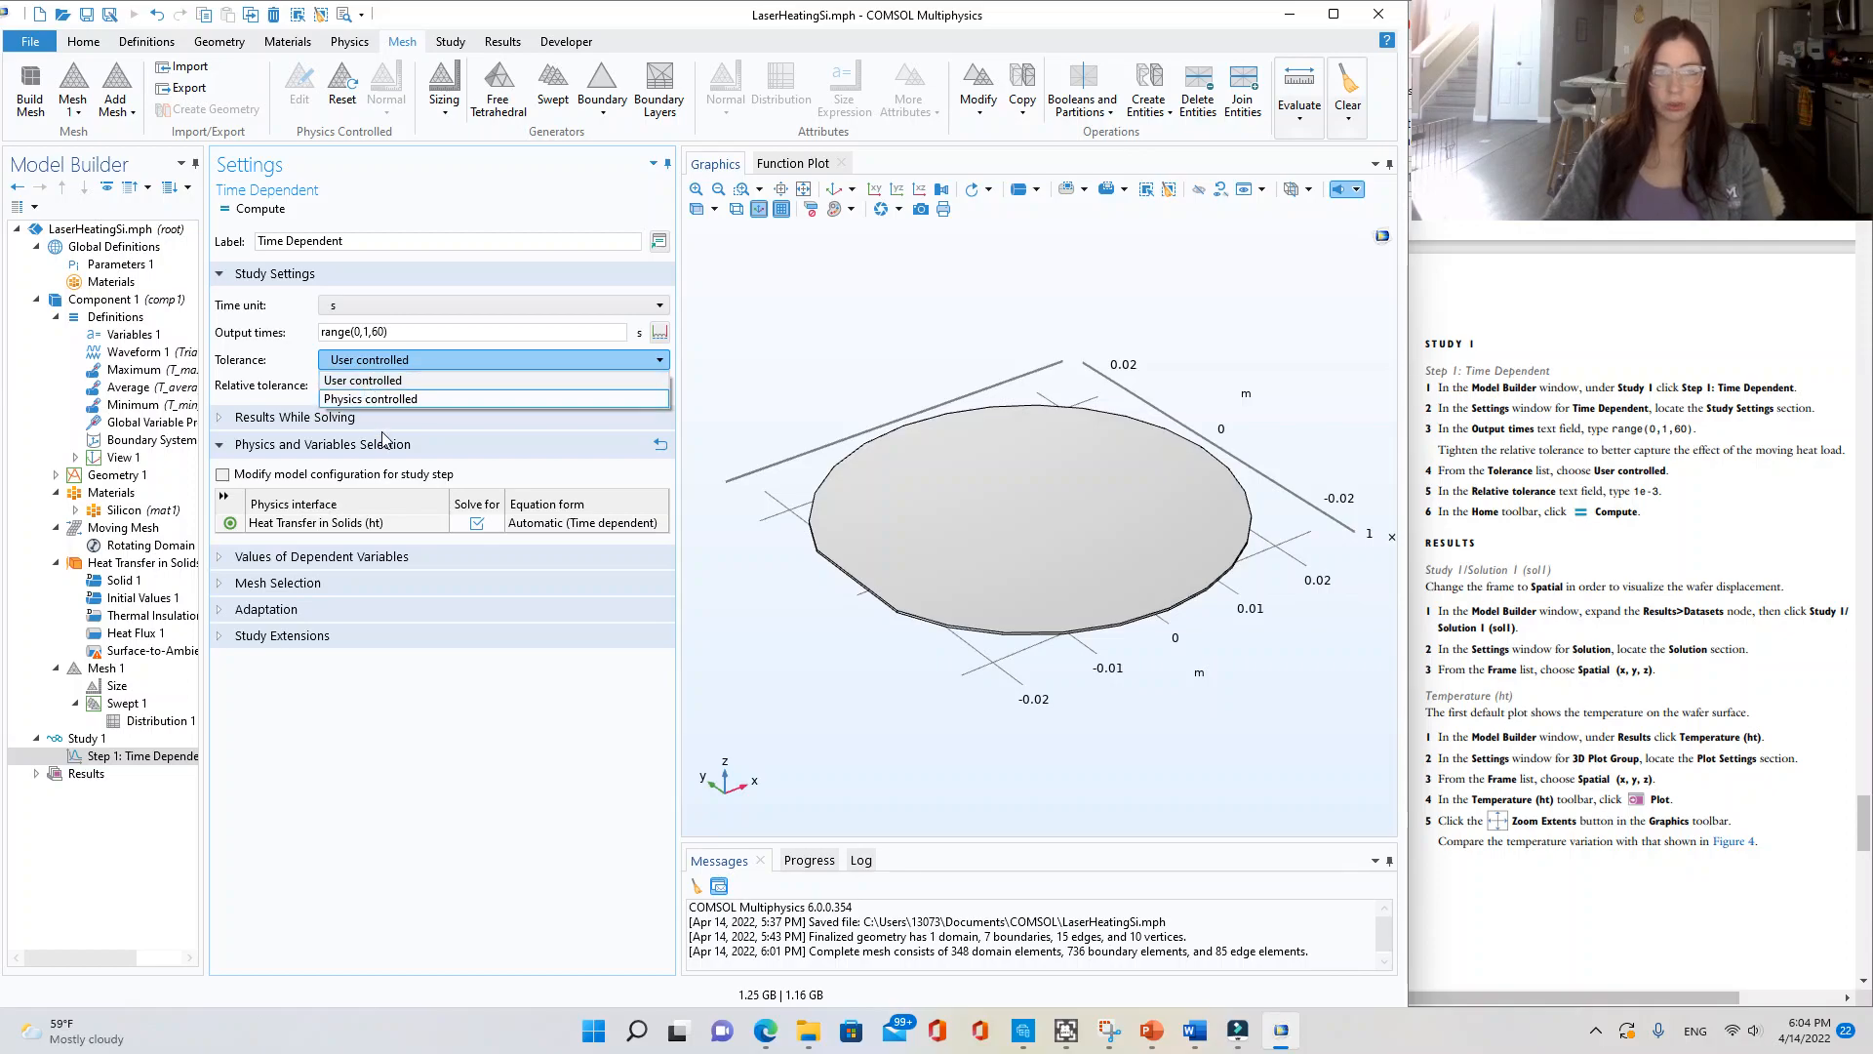
pyautogui.click(383, 425)
pyautogui.click(391, 384)
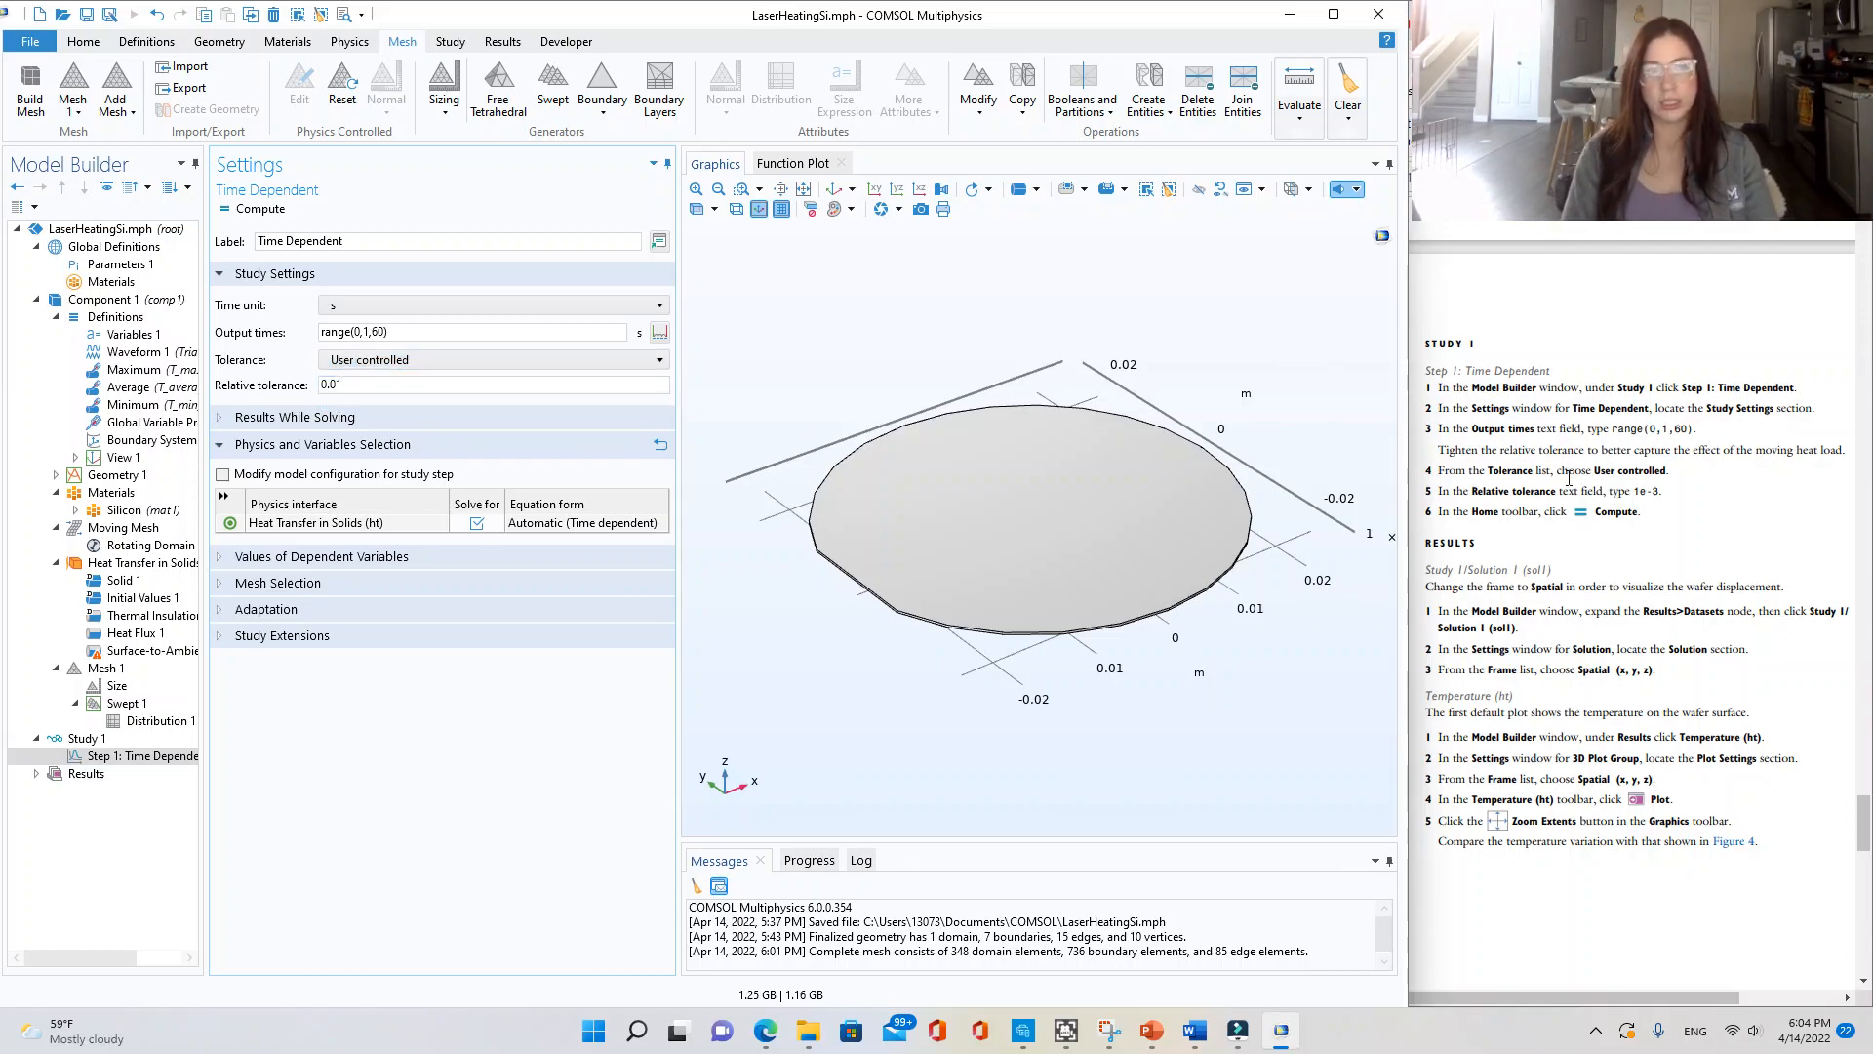
pyautogui.press('BackSpace')
pyautogui.press('BackSpace')
pyautogui.write('1e-3')
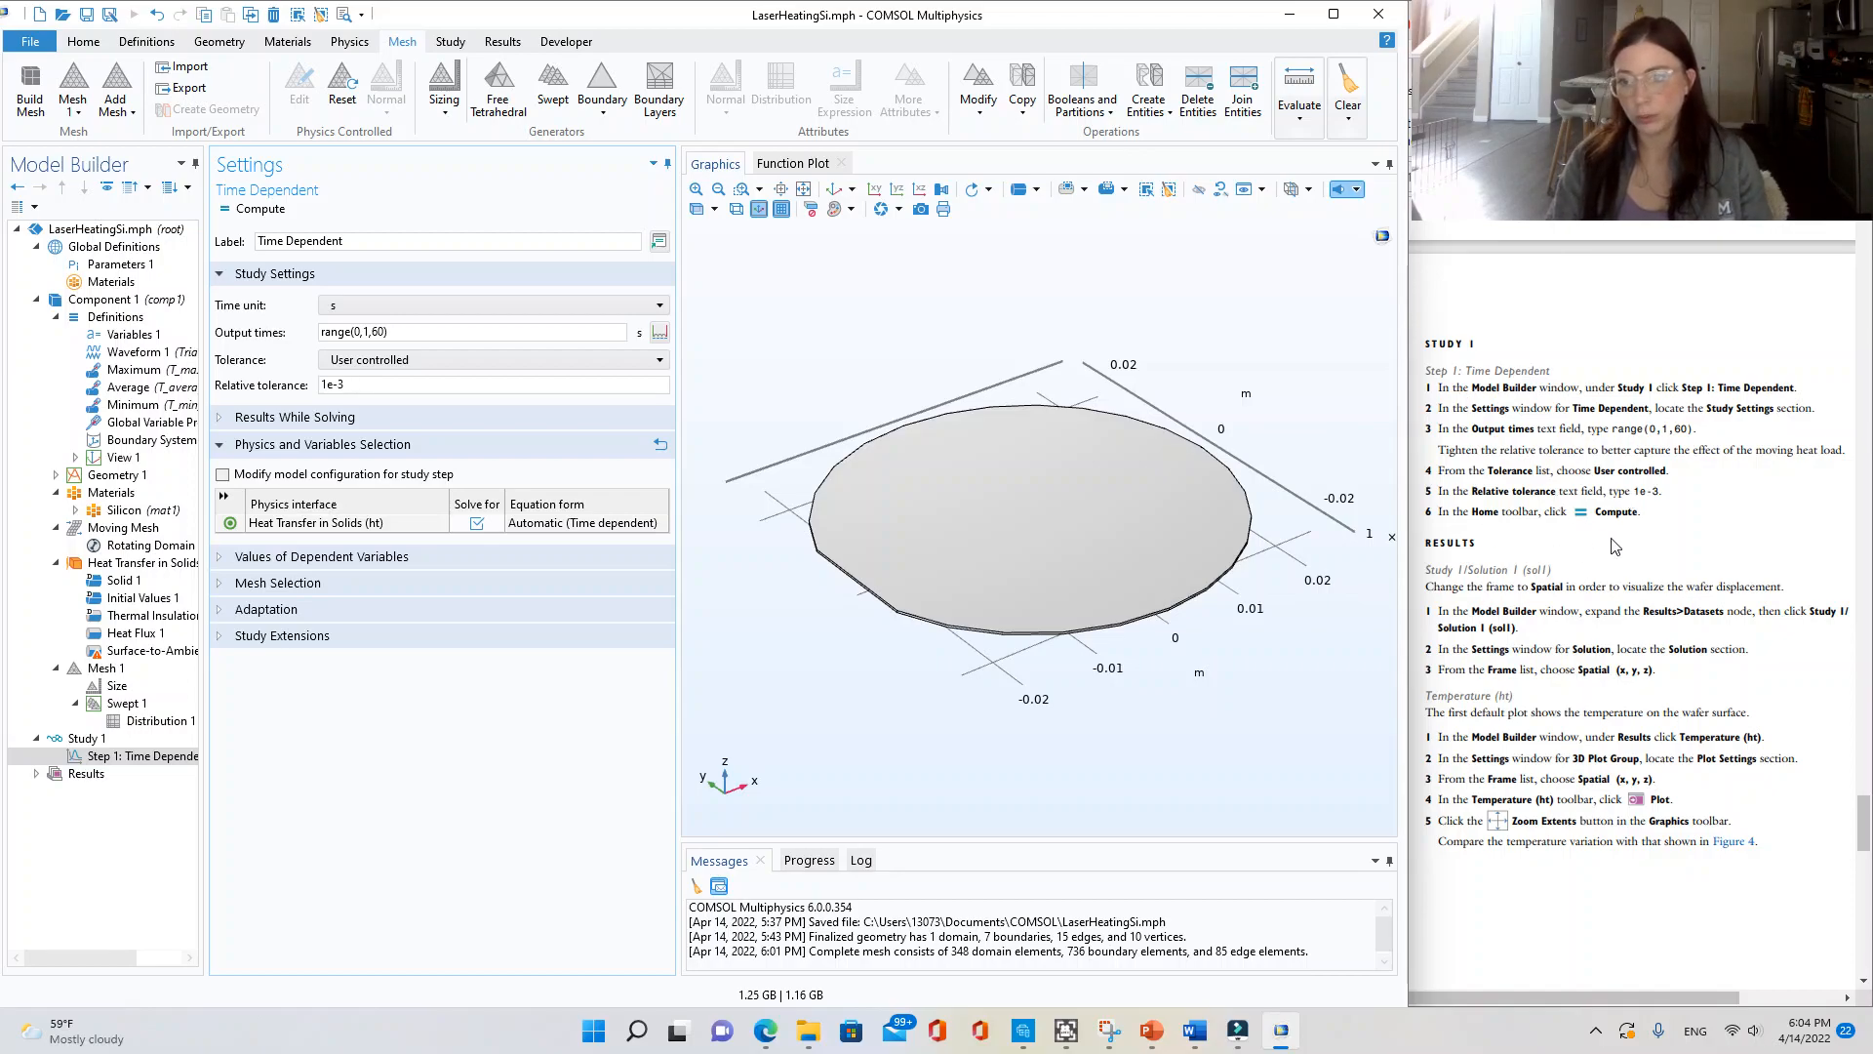
# - Compute the Time Dependent study from the Home ribbon, solving 2211 degrees of freedom
pyautogui.click(80, 42)
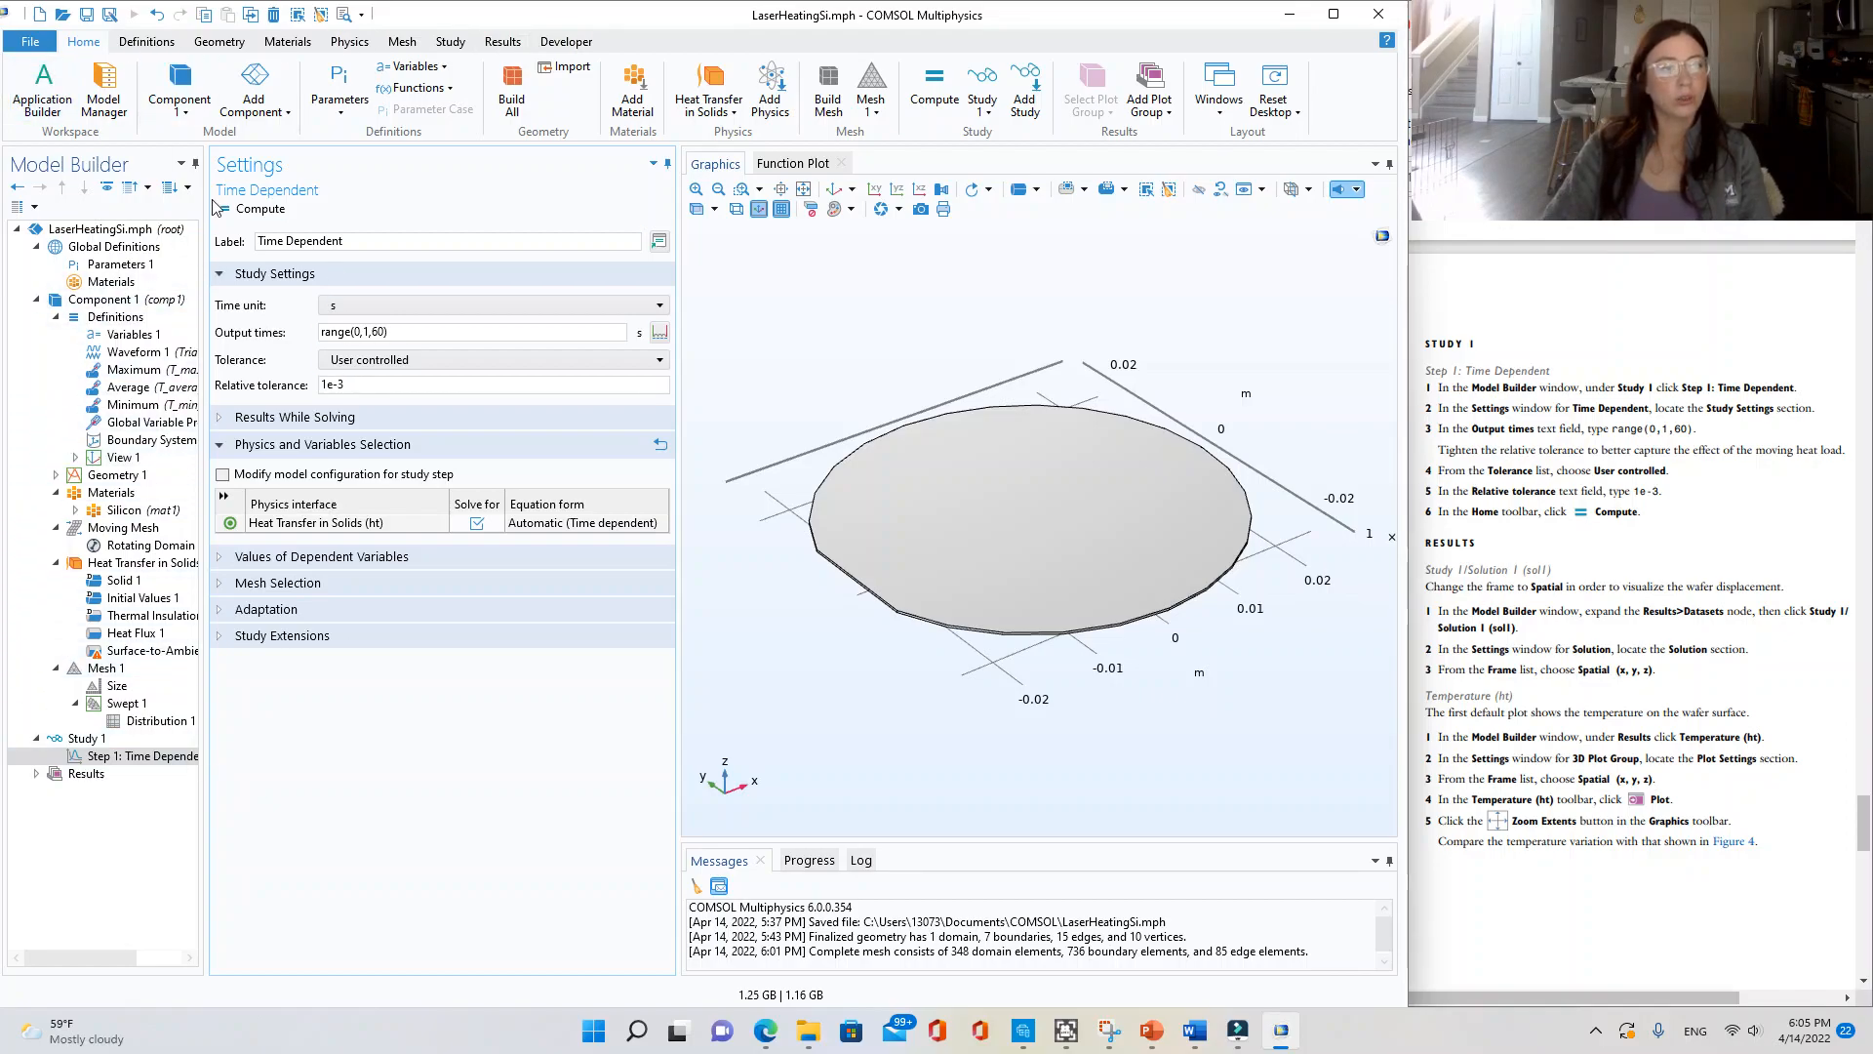
pyautogui.click(255, 209)
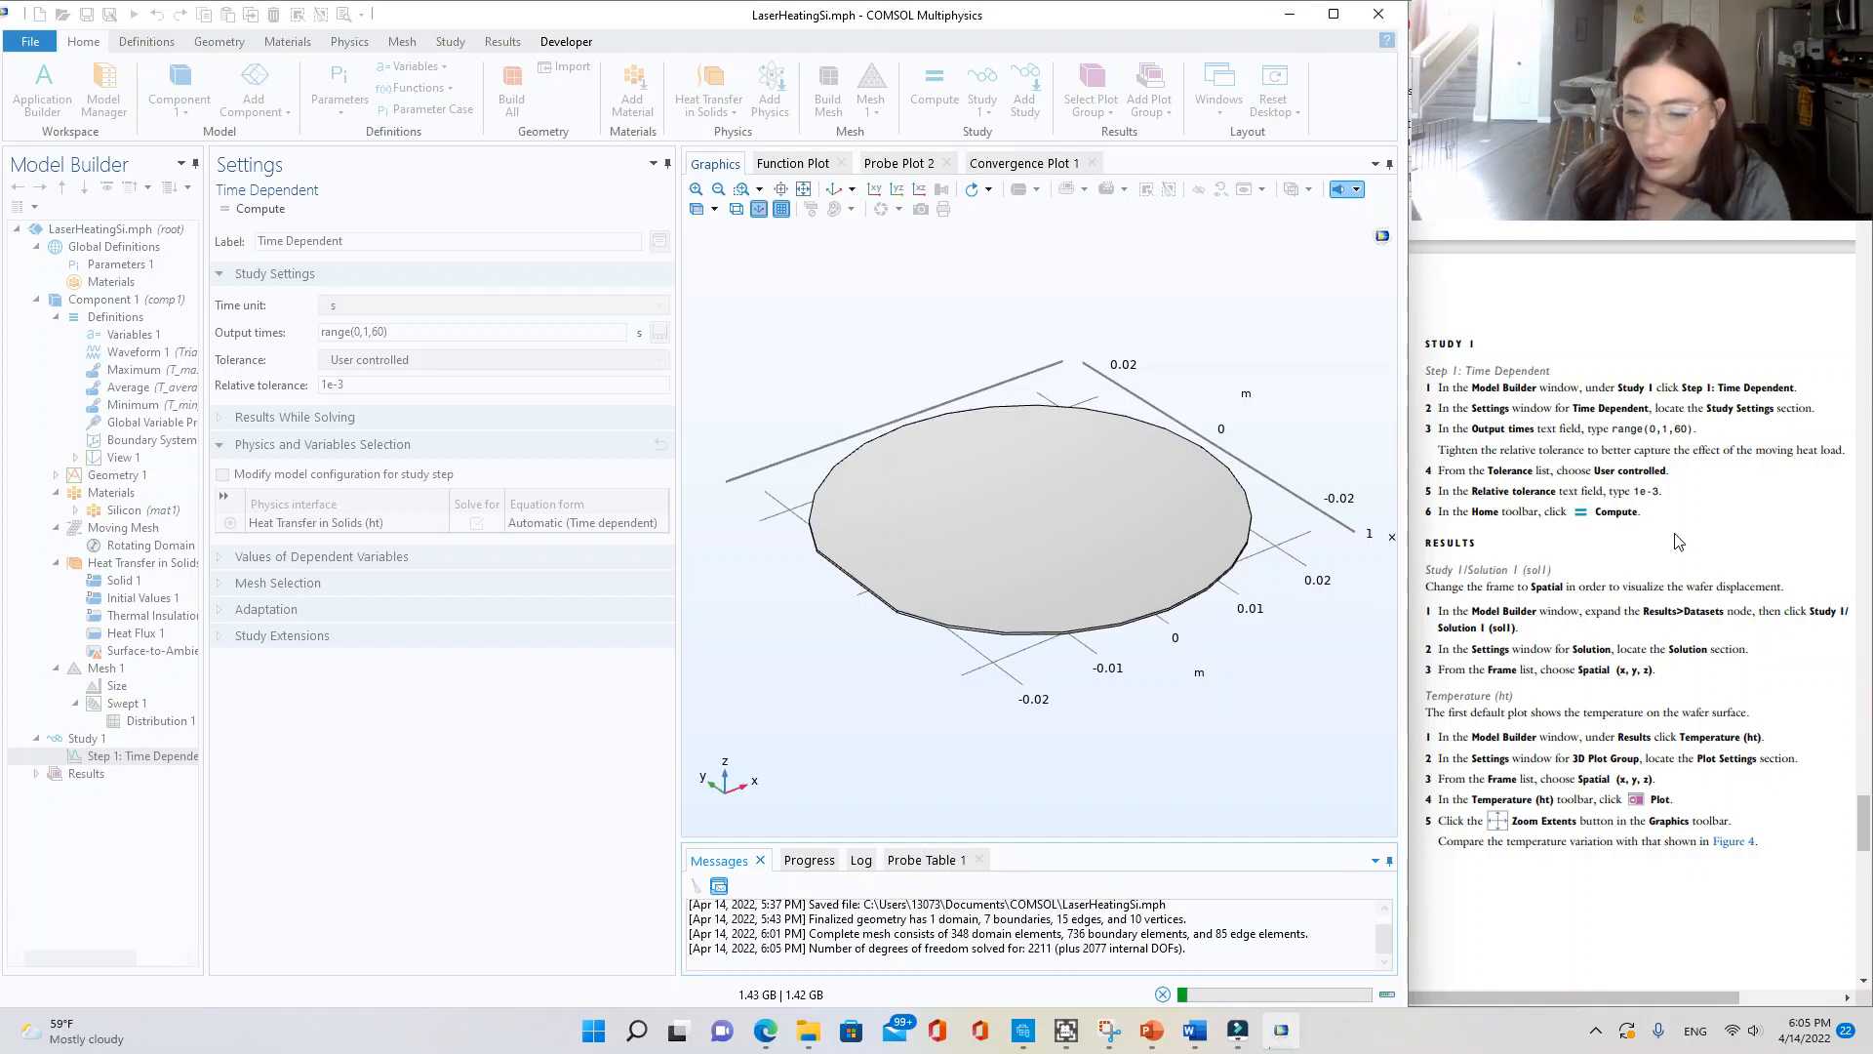
pyautogui.scroll(-3, 1678, 541)
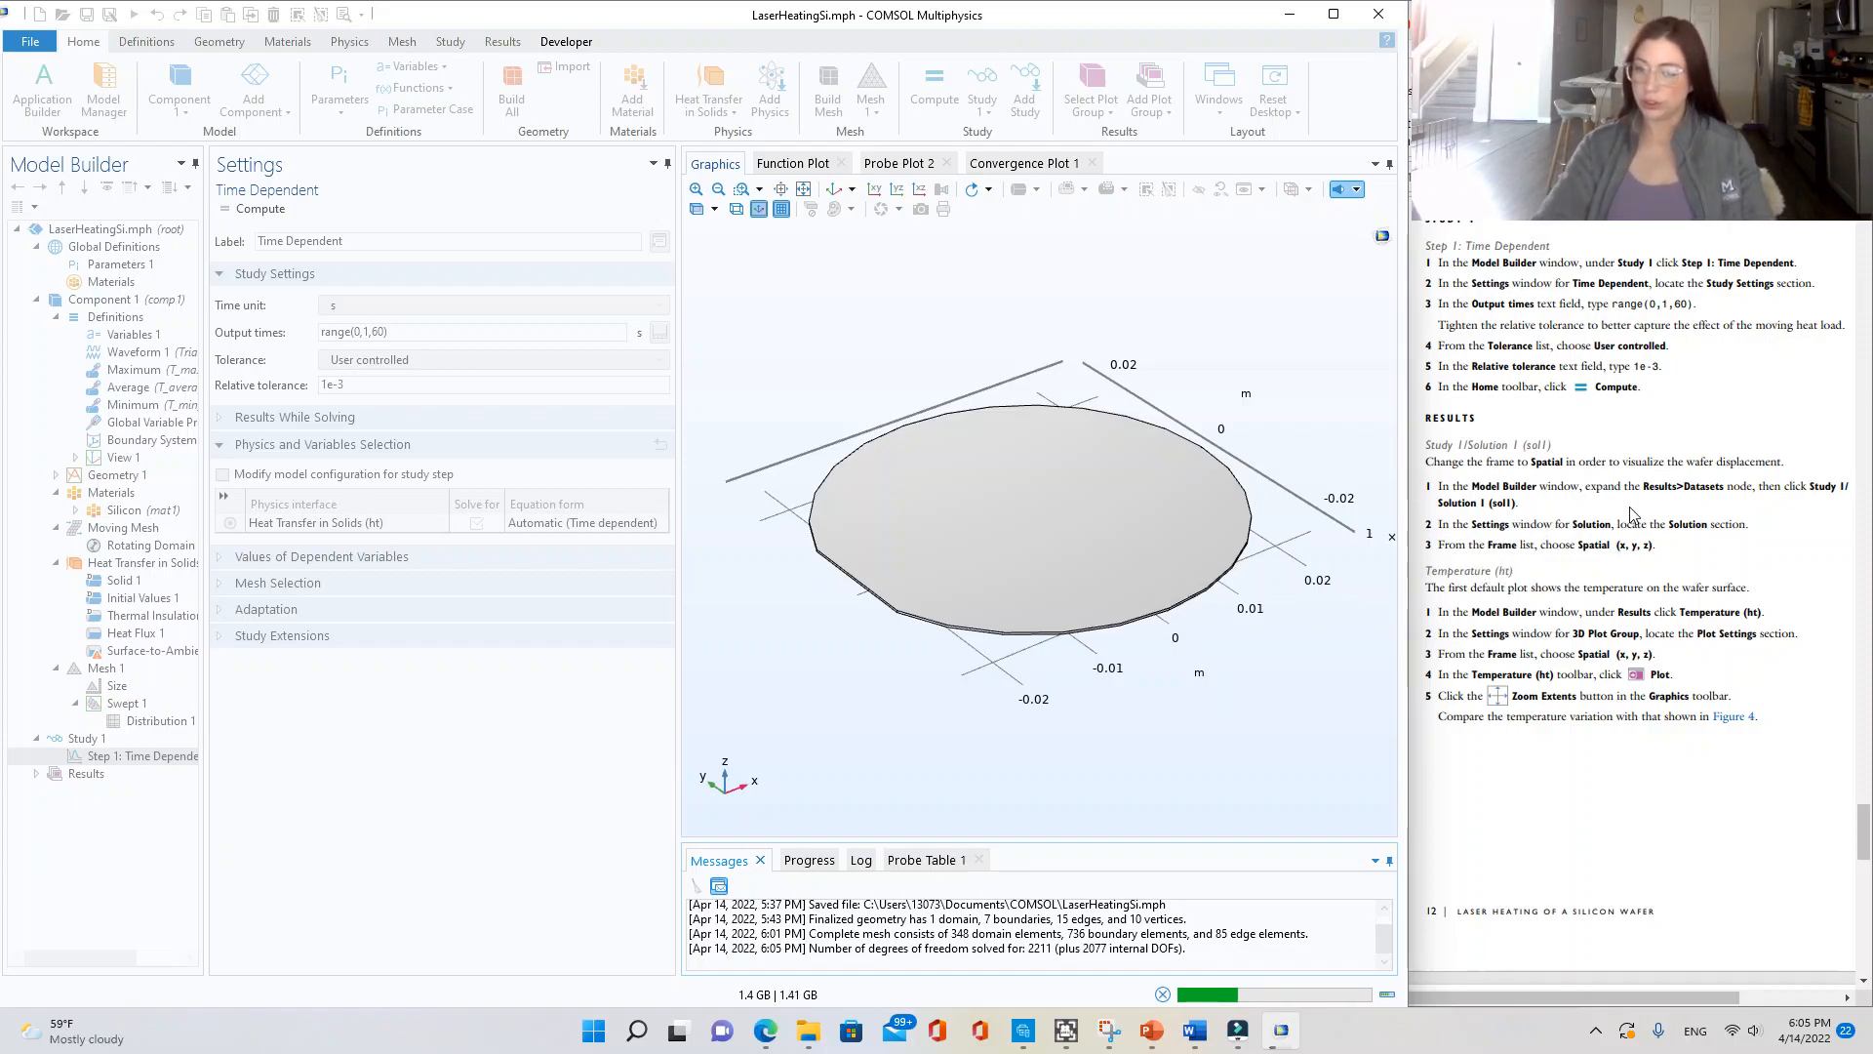
# - Scroll the tutorial PDF to Figures 2–4 showing the expected wafer temperatures
pyautogui.scroll(-10, 1693, 517)
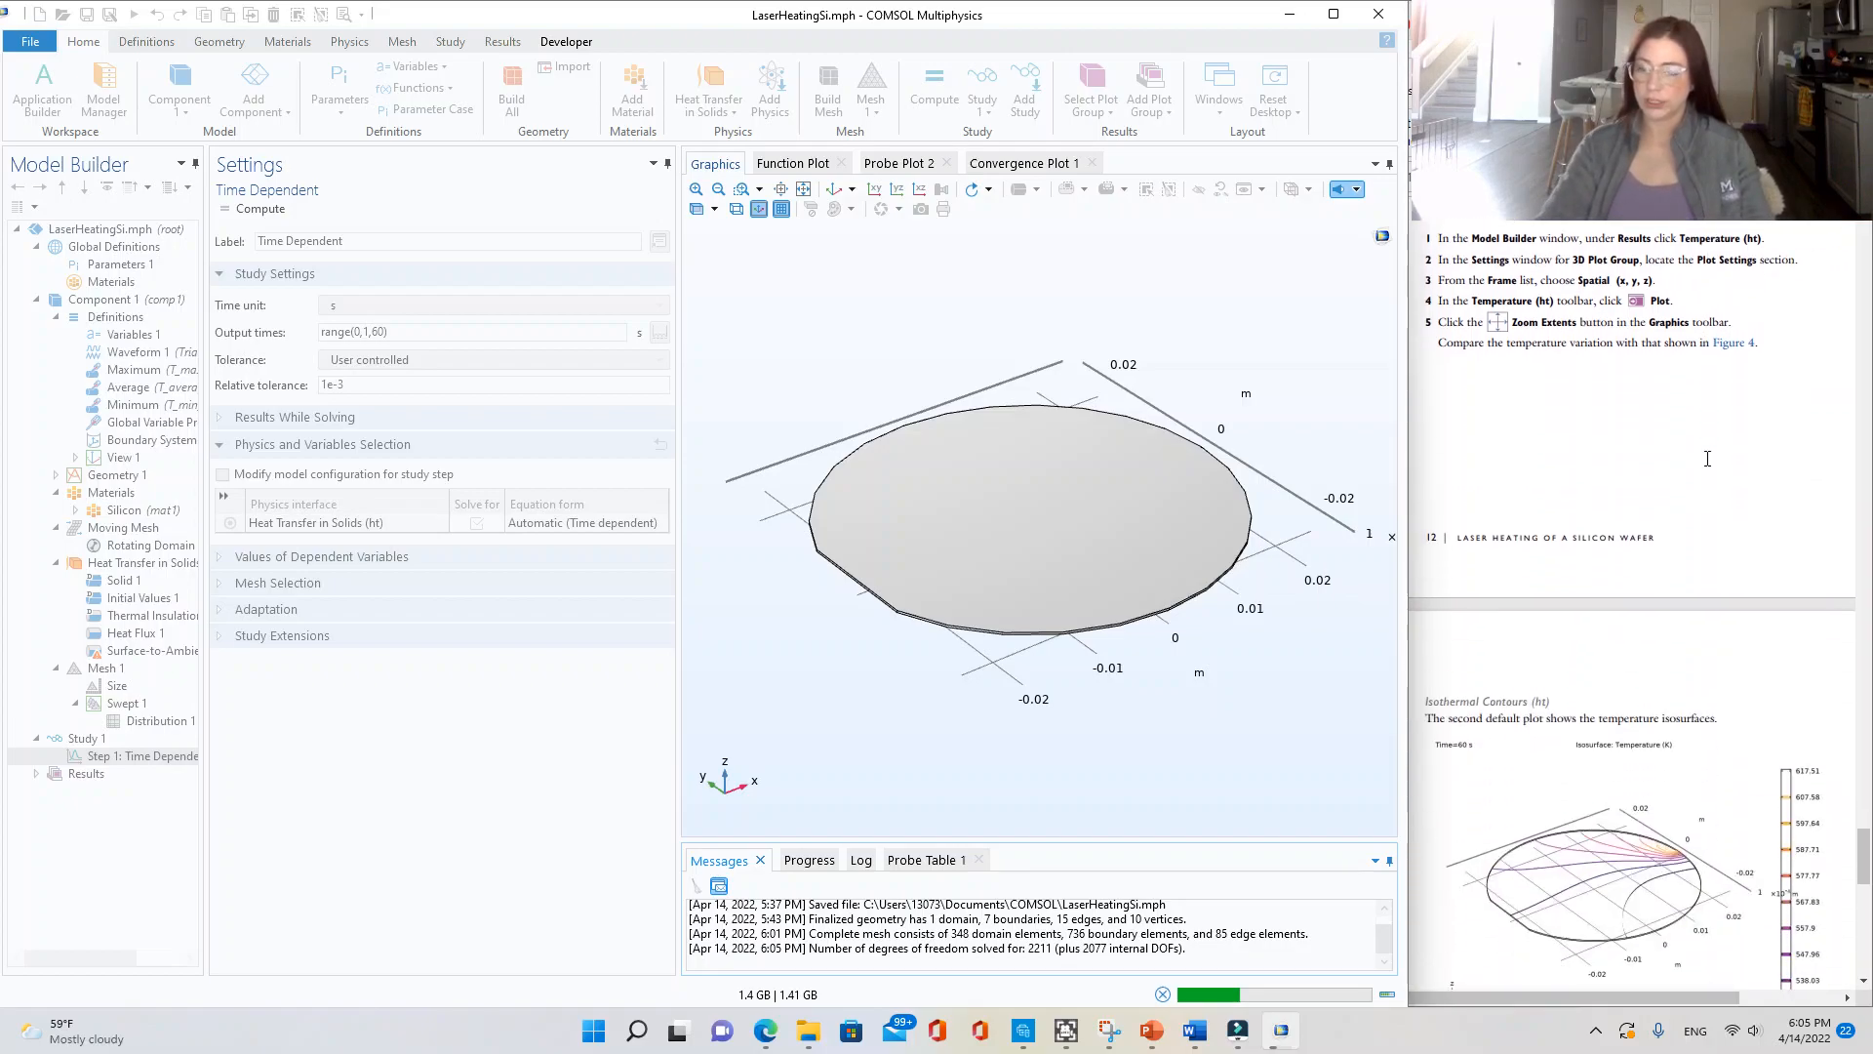
pyautogui.scroll(3, 1717, 476)
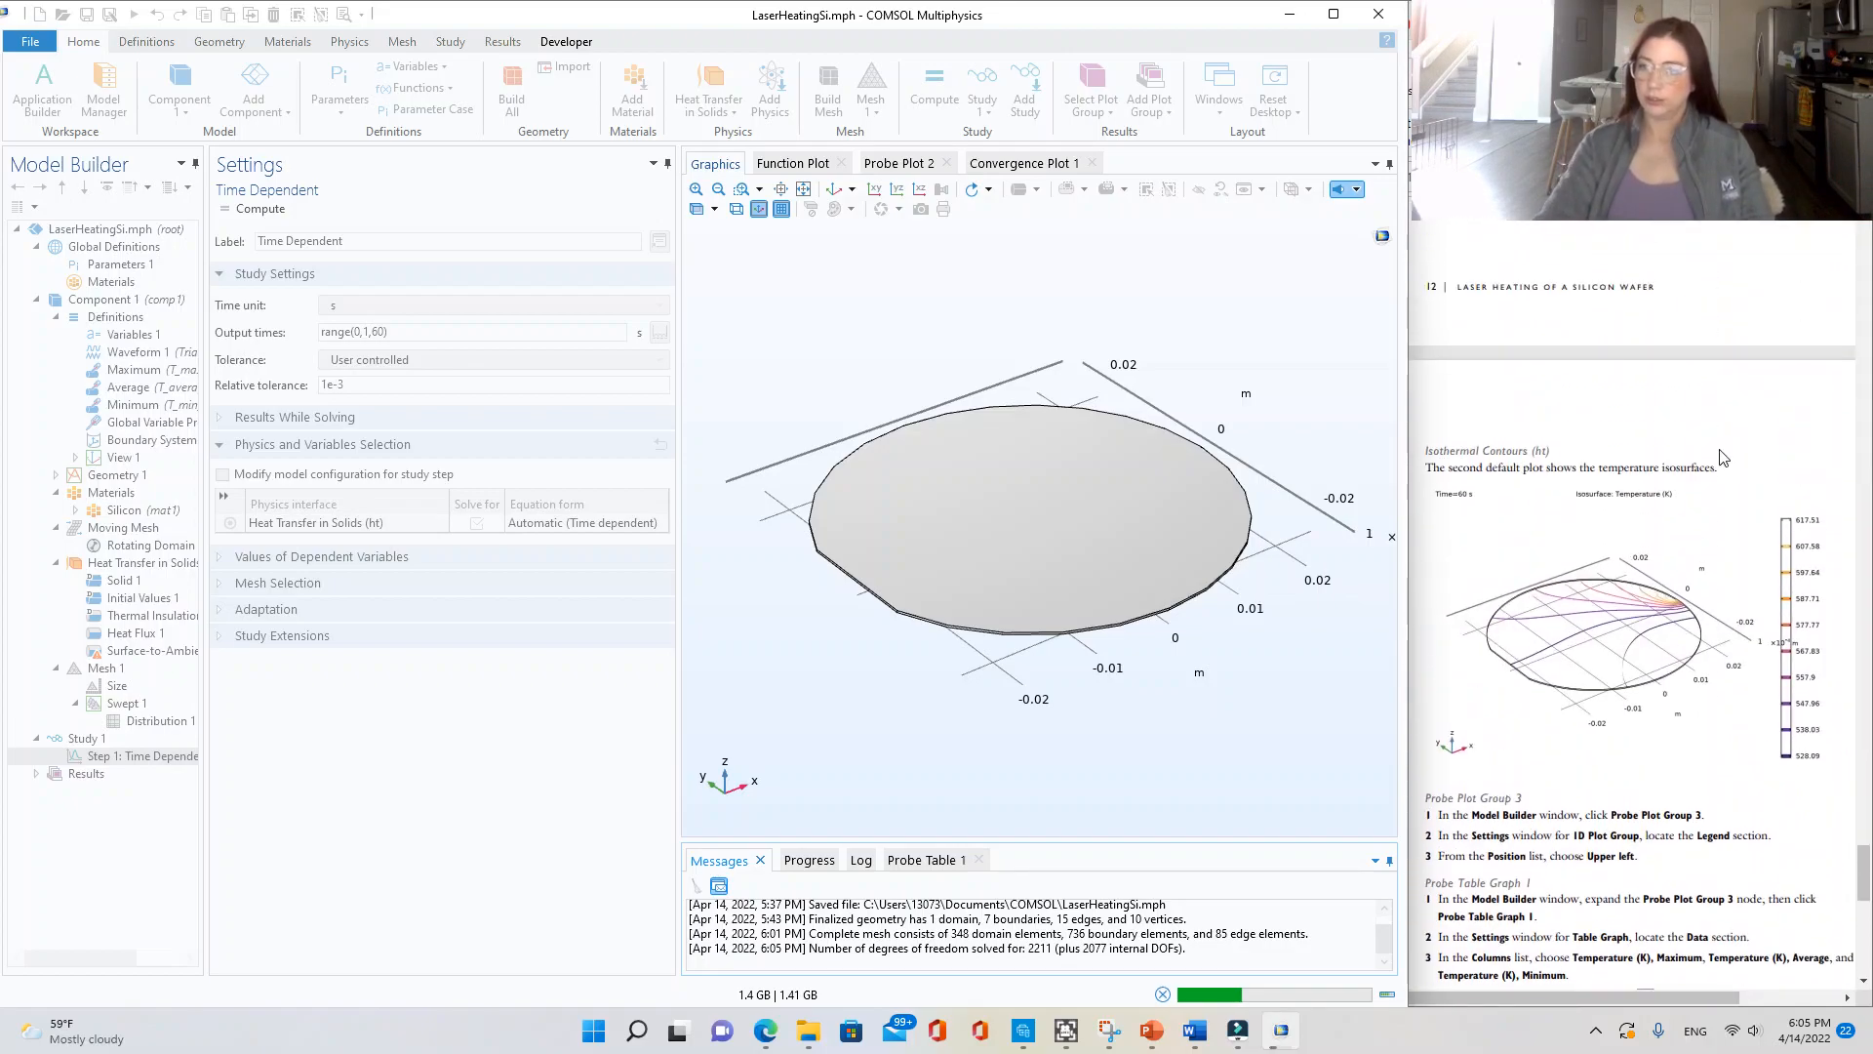
pyautogui.scroll(-3, 1725, 459)
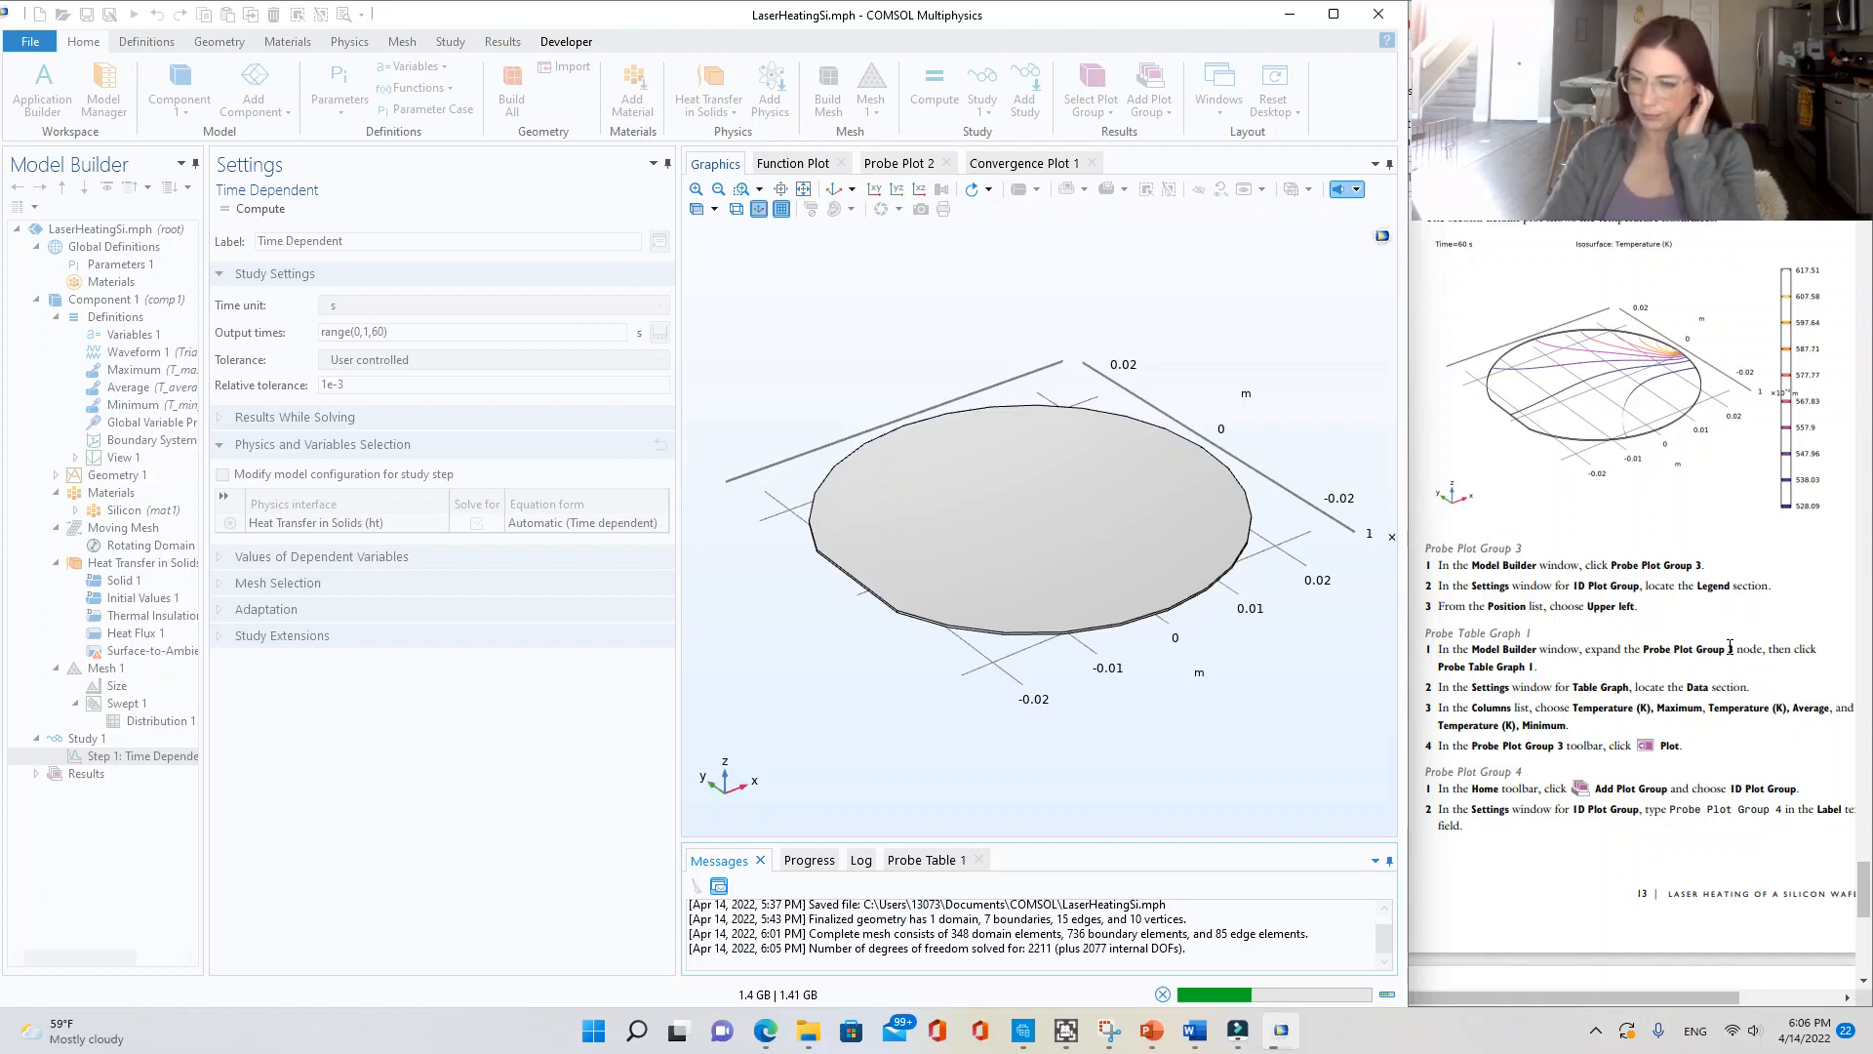
pyautogui.scroll(-4, 1730, 647)
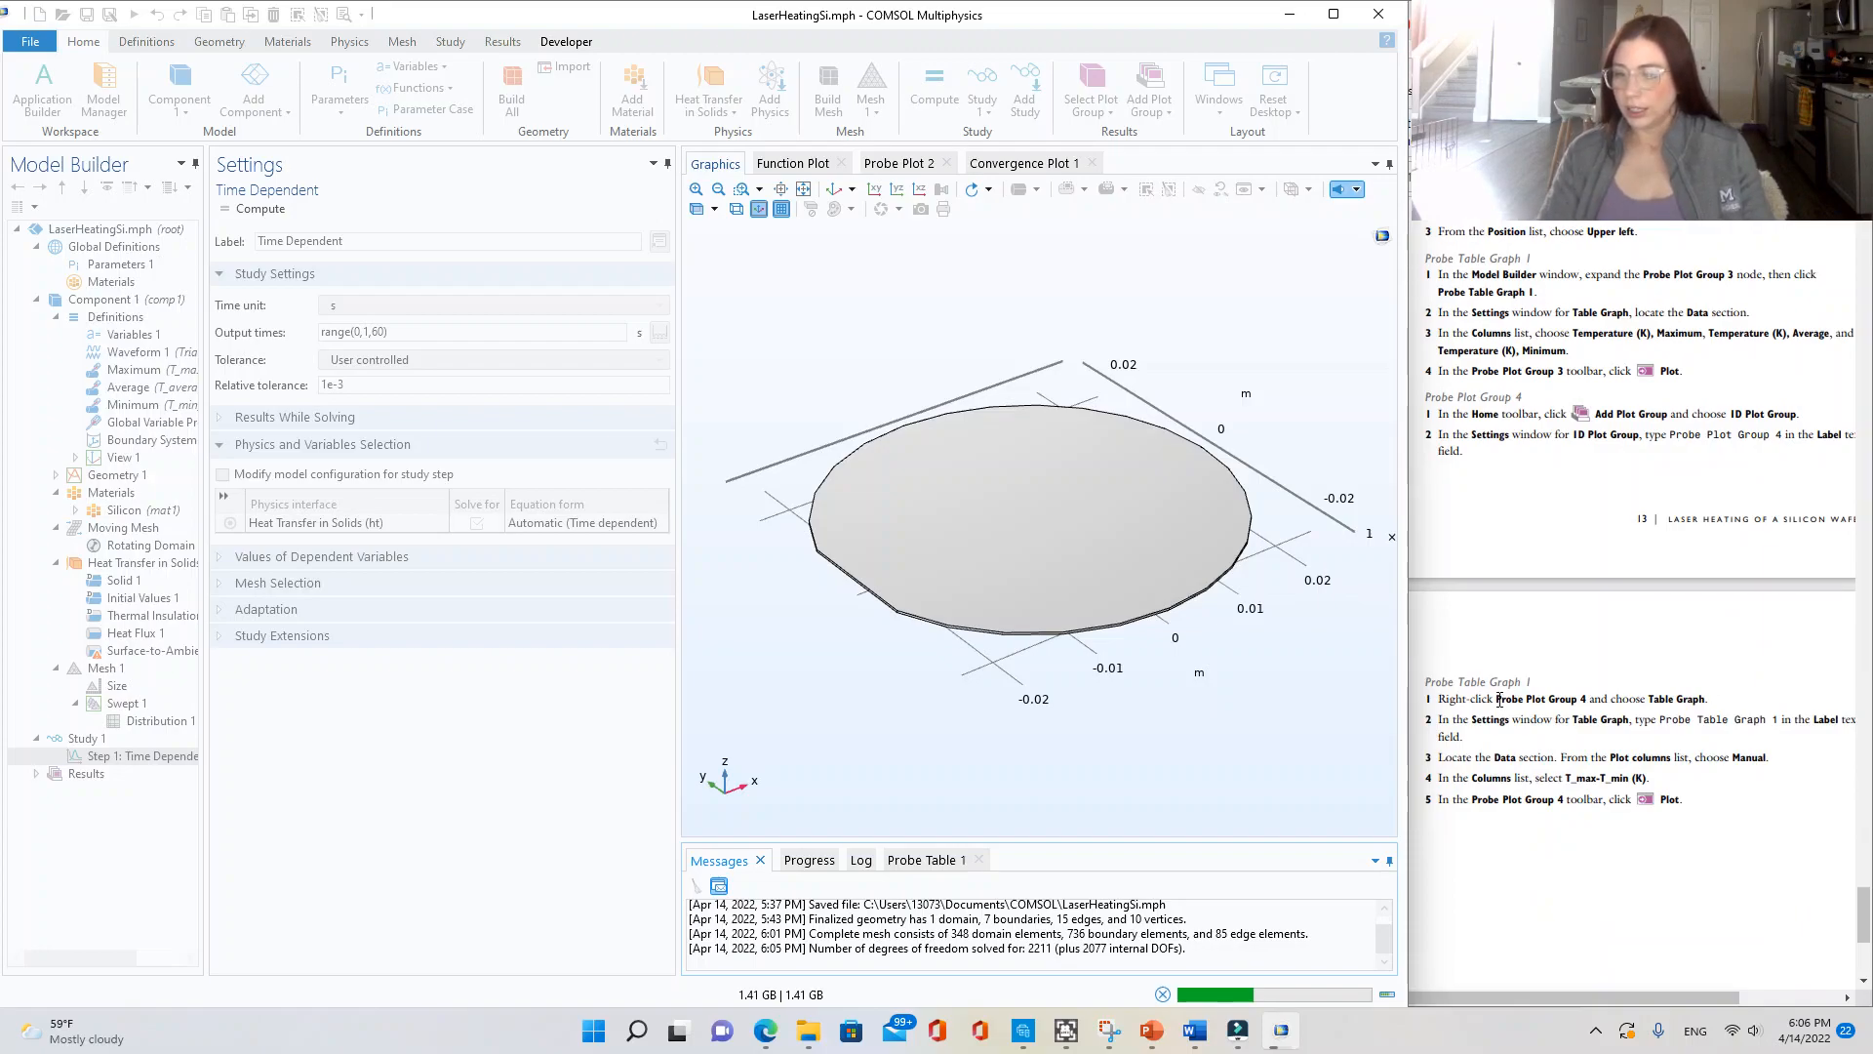
pyautogui.scroll(-5, 1561, 722)
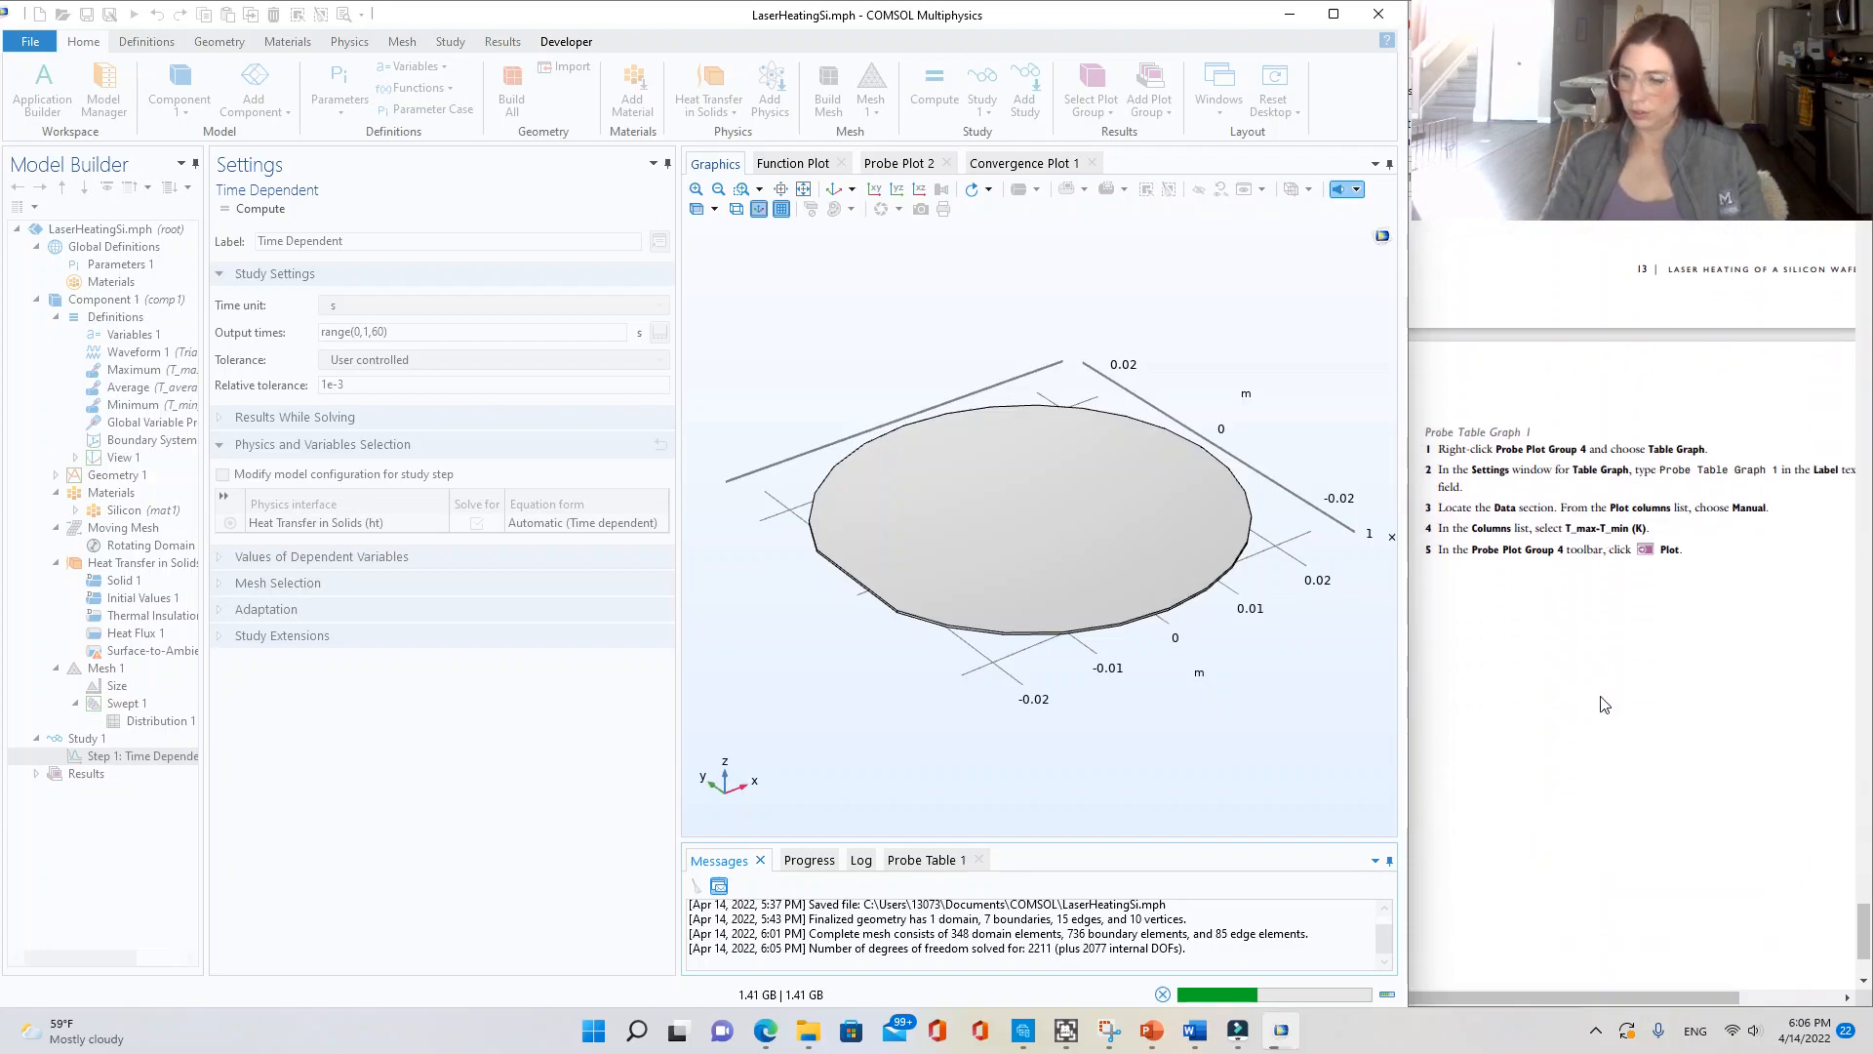
pyautogui.moveTo(1864, 948); pyautogui.dragTo(1865, 366)
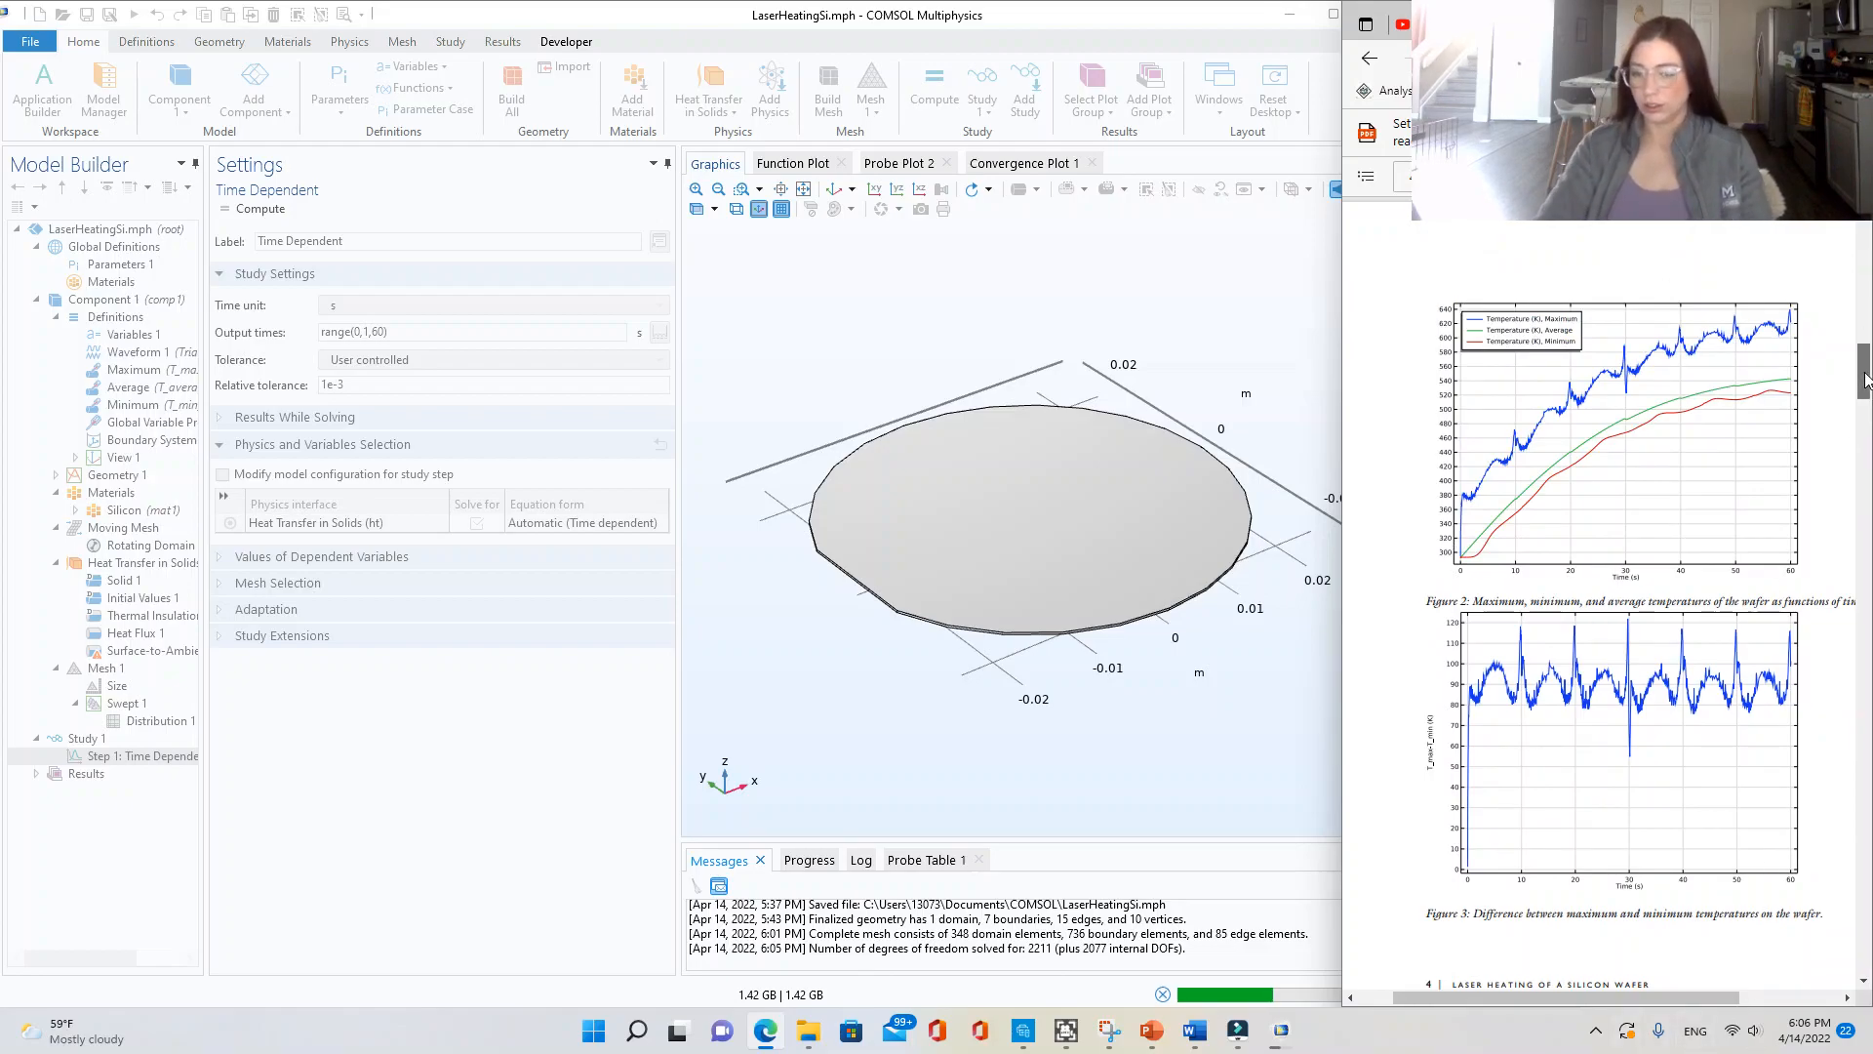
pyautogui.moveTo(1865, 381)
pyautogui.mouseDown()
pyautogui.moveTo(1865, 420)
pyautogui.moveTo(1864, 370)
pyautogui.mouseUp()
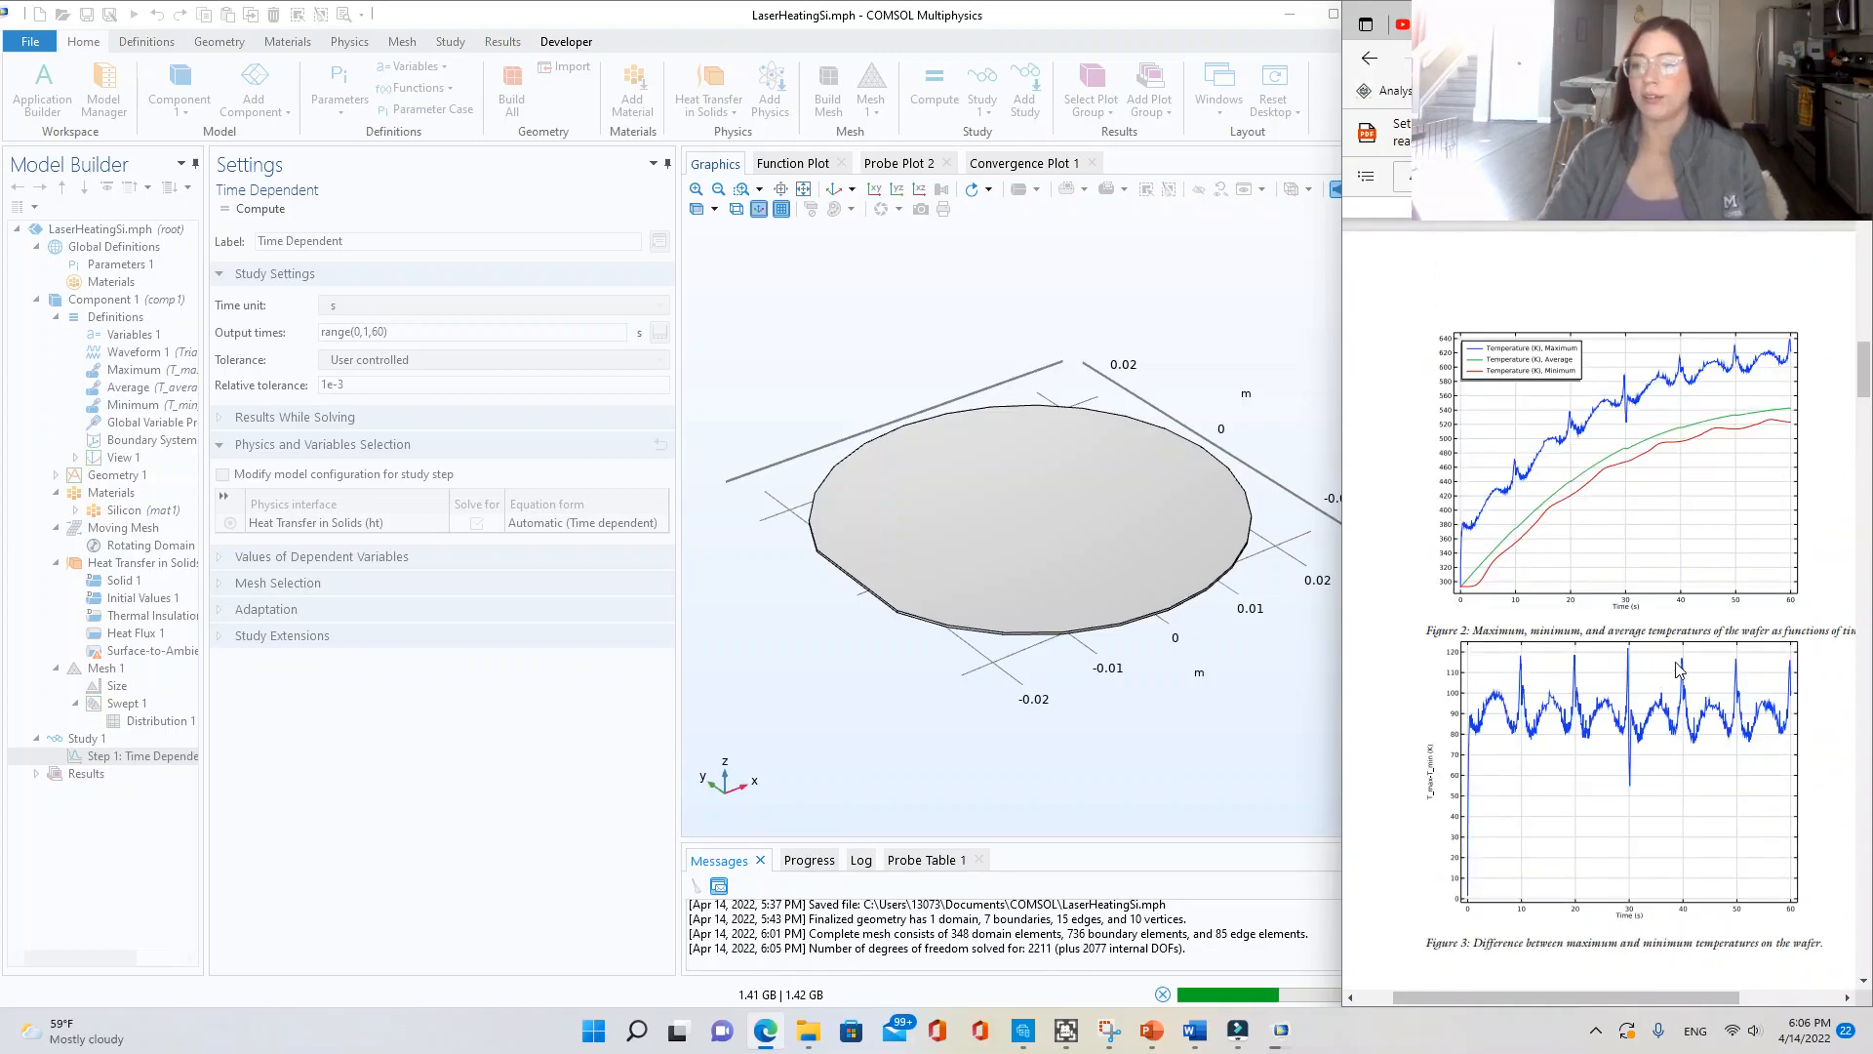
pyautogui.moveTo(1576, 998); pyautogui.dragTo(1581, 998)
pyautogui.moveTo(1865, 381); pyautogui.dragTo(1865, 386)
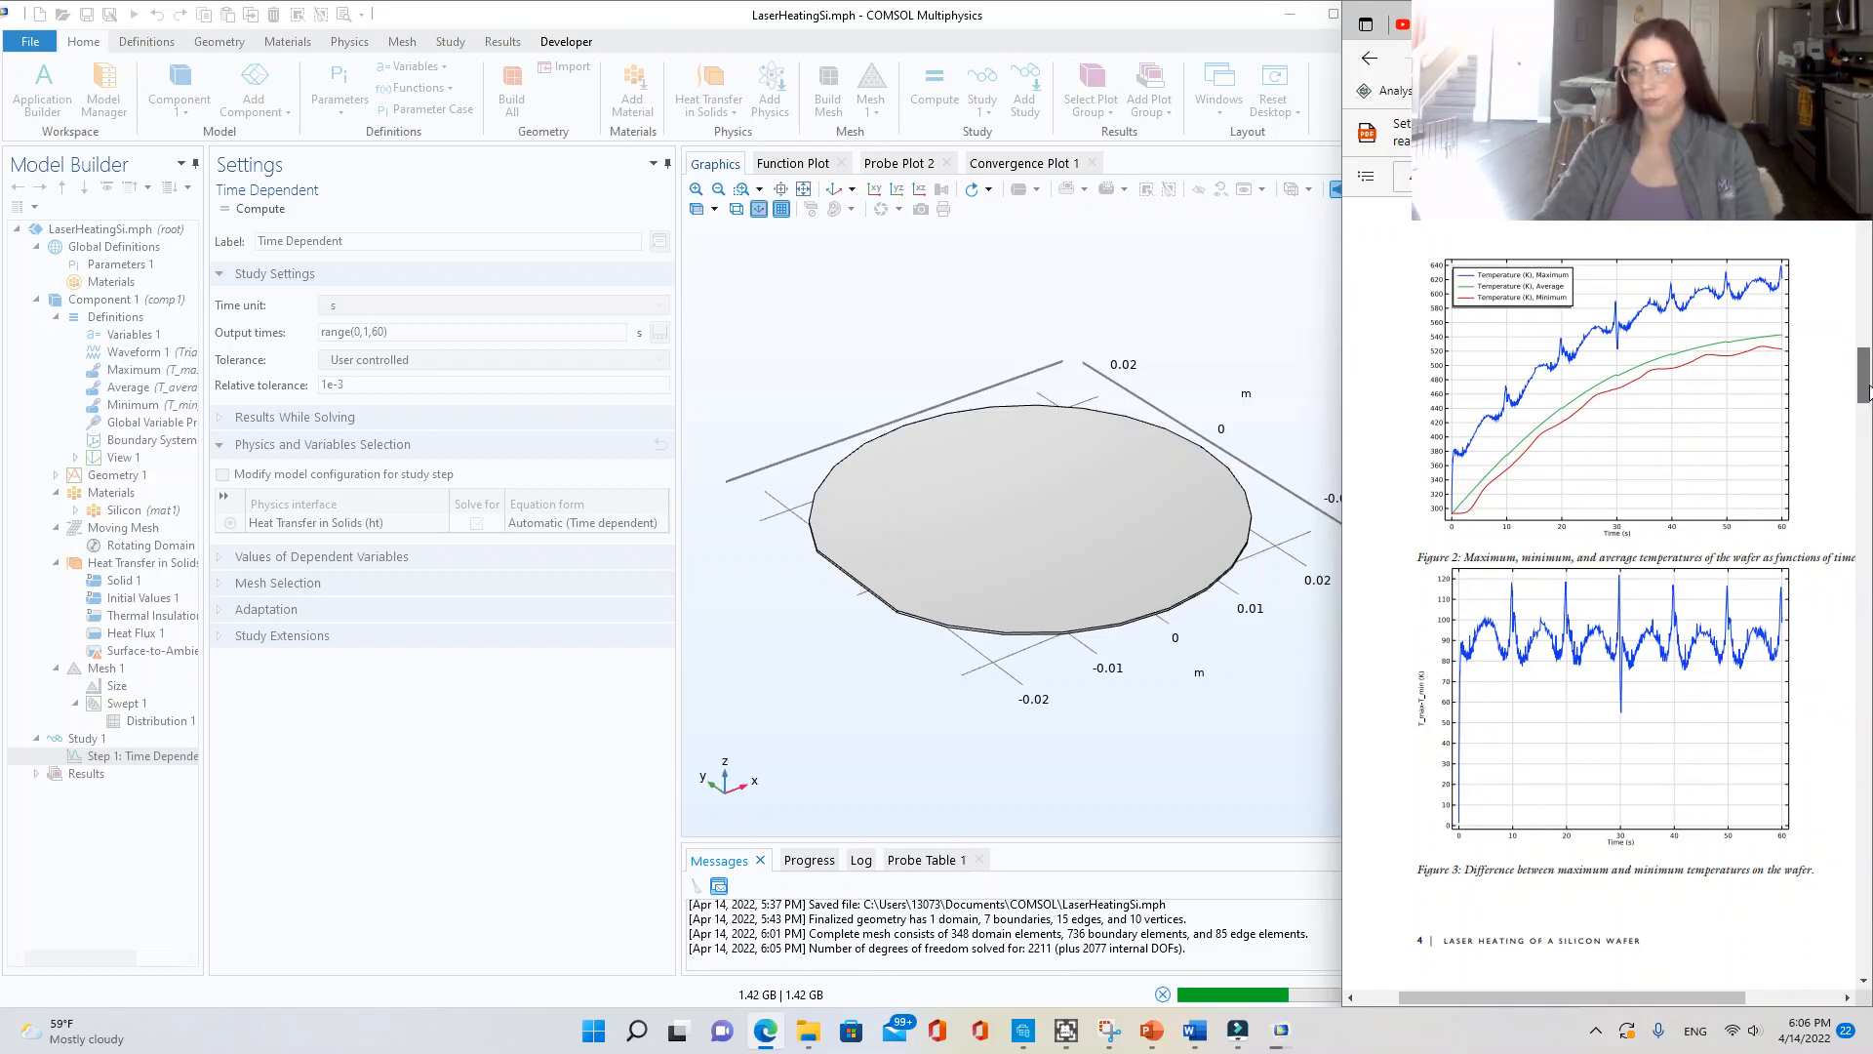
pyautogui.moveTo(1865, 390); pyautogui.dragTo(1865, 442)
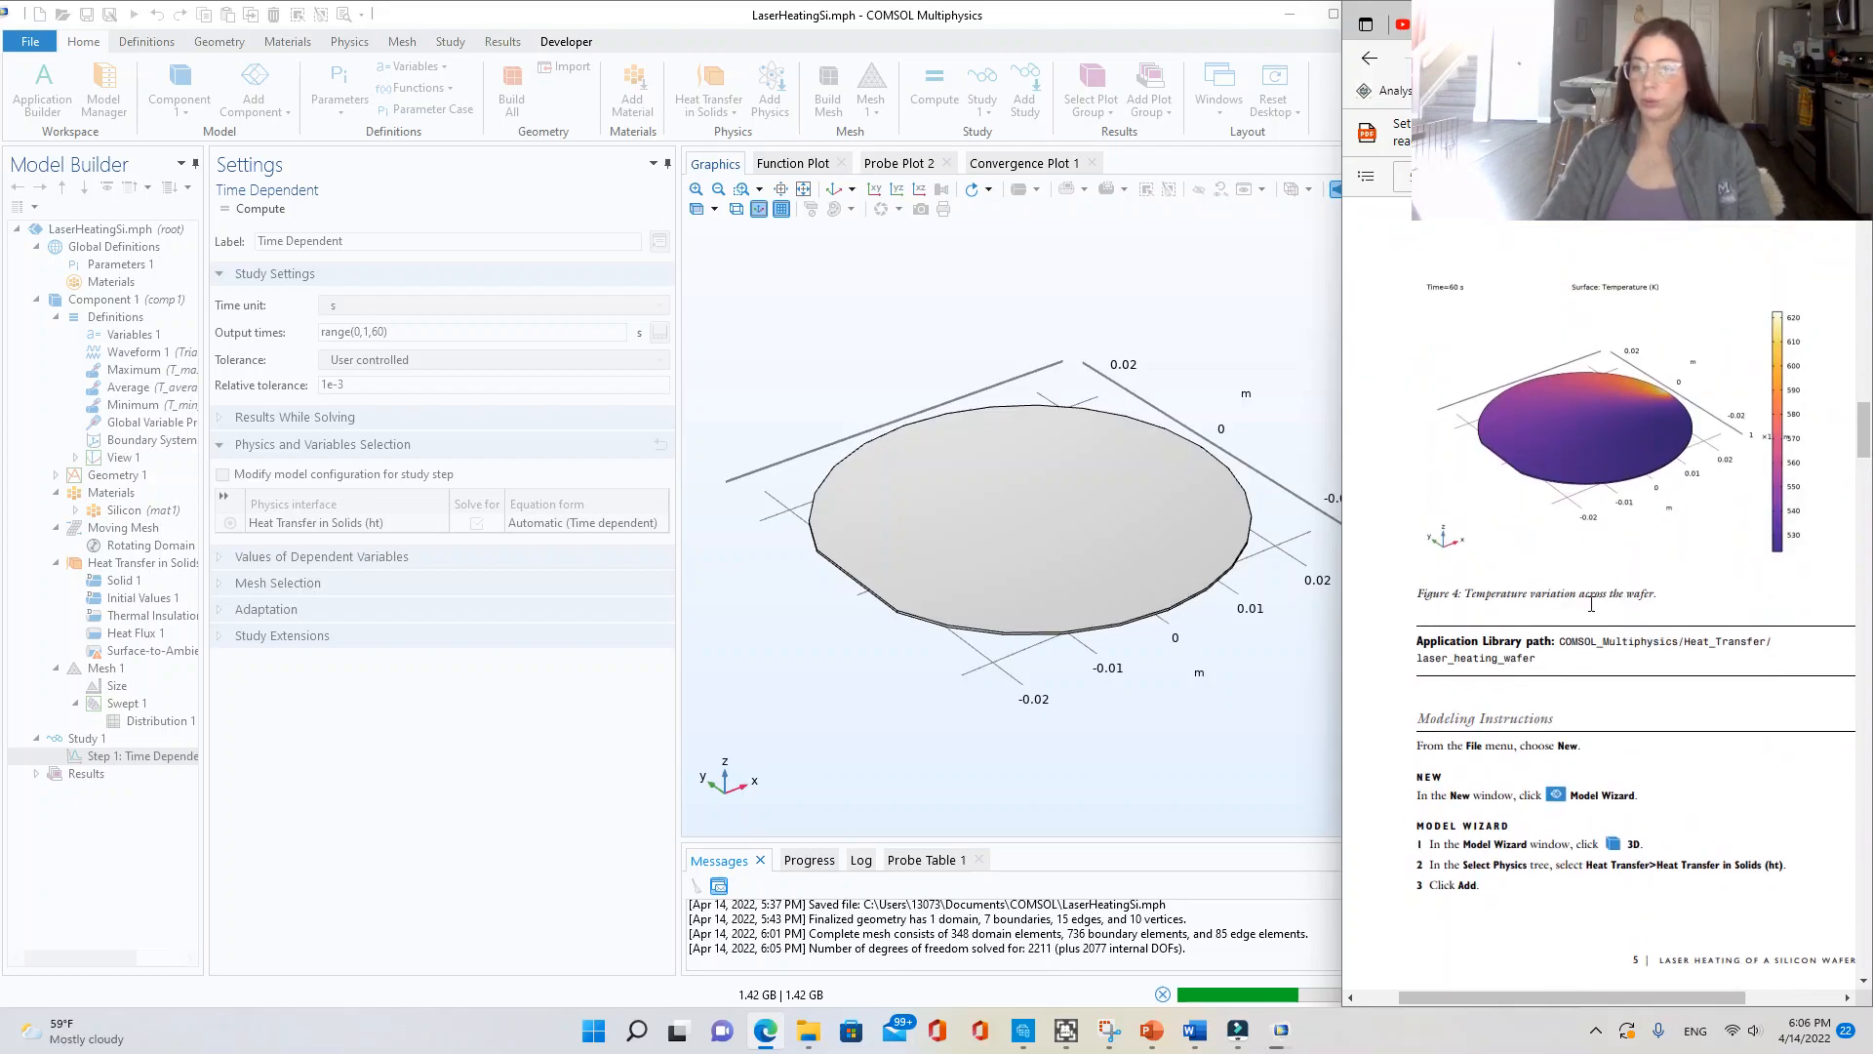
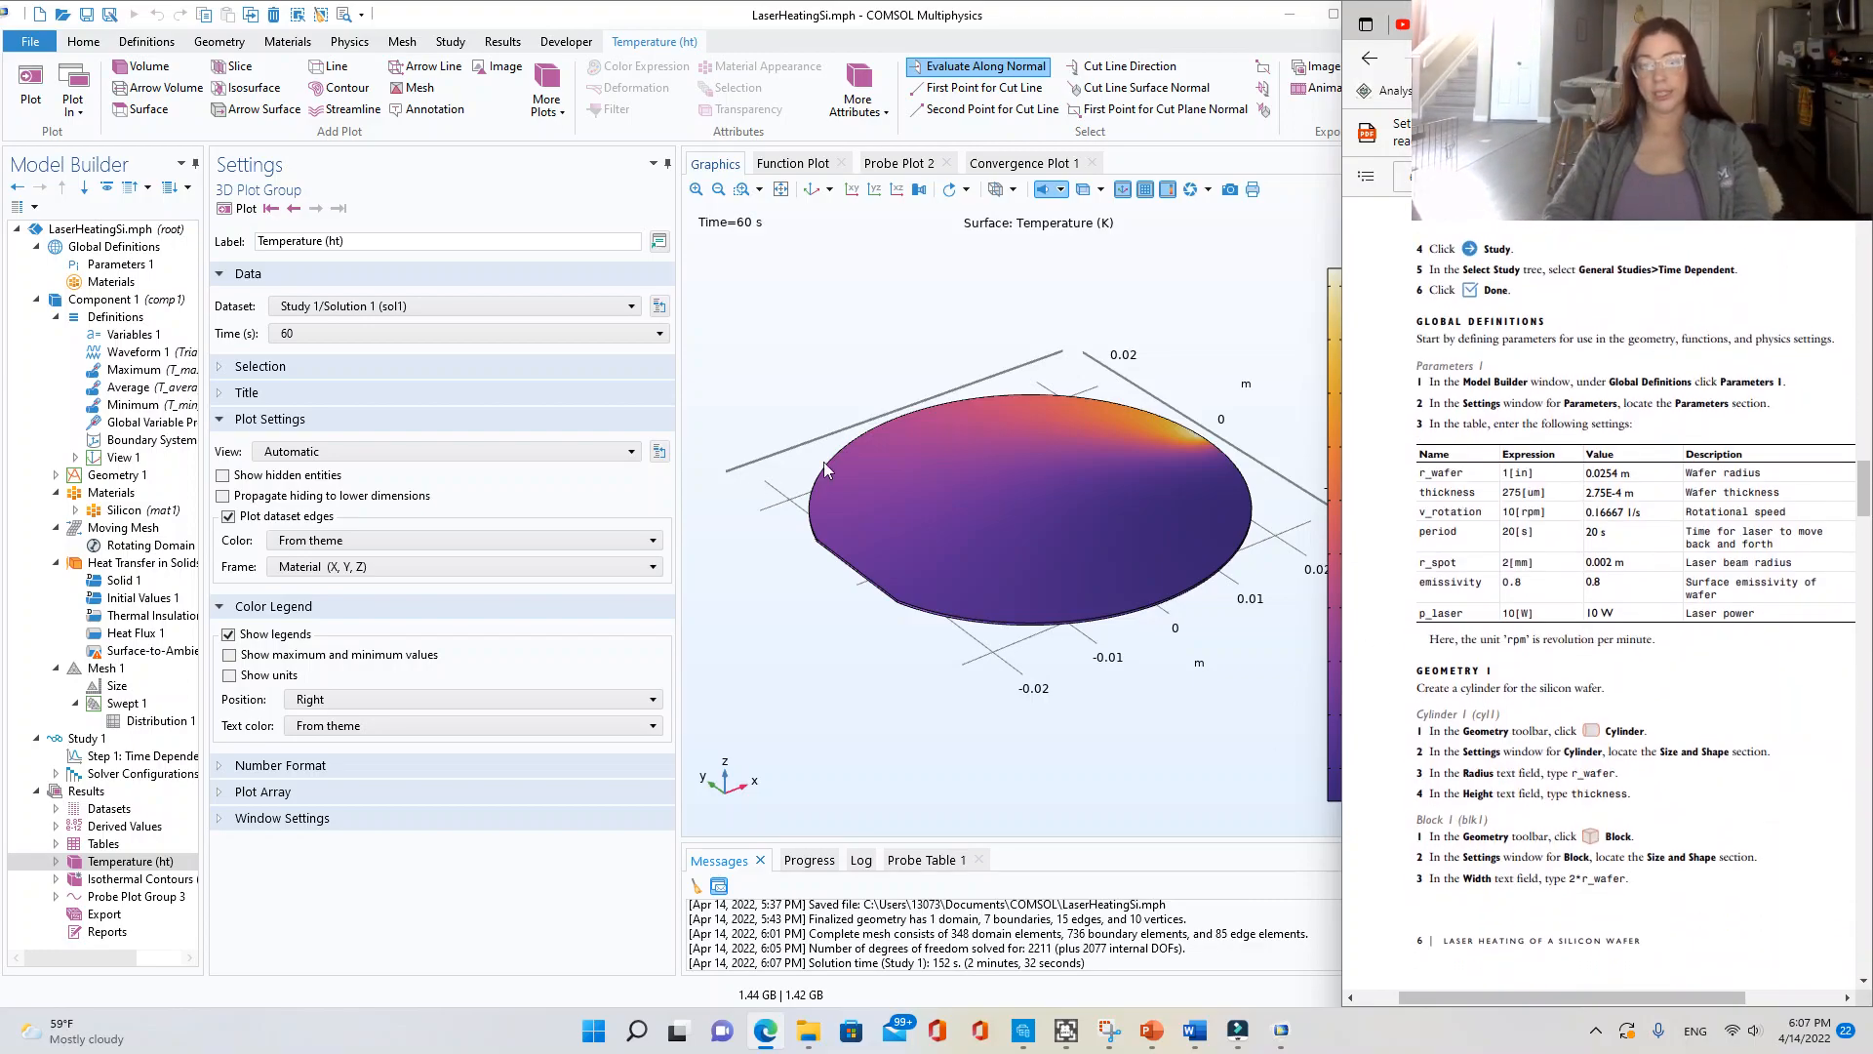
# - Bring the COMSOL model in front of the manual and expand the Temperature (ht) plot's Title options
pyautogui.click(1245, 393)
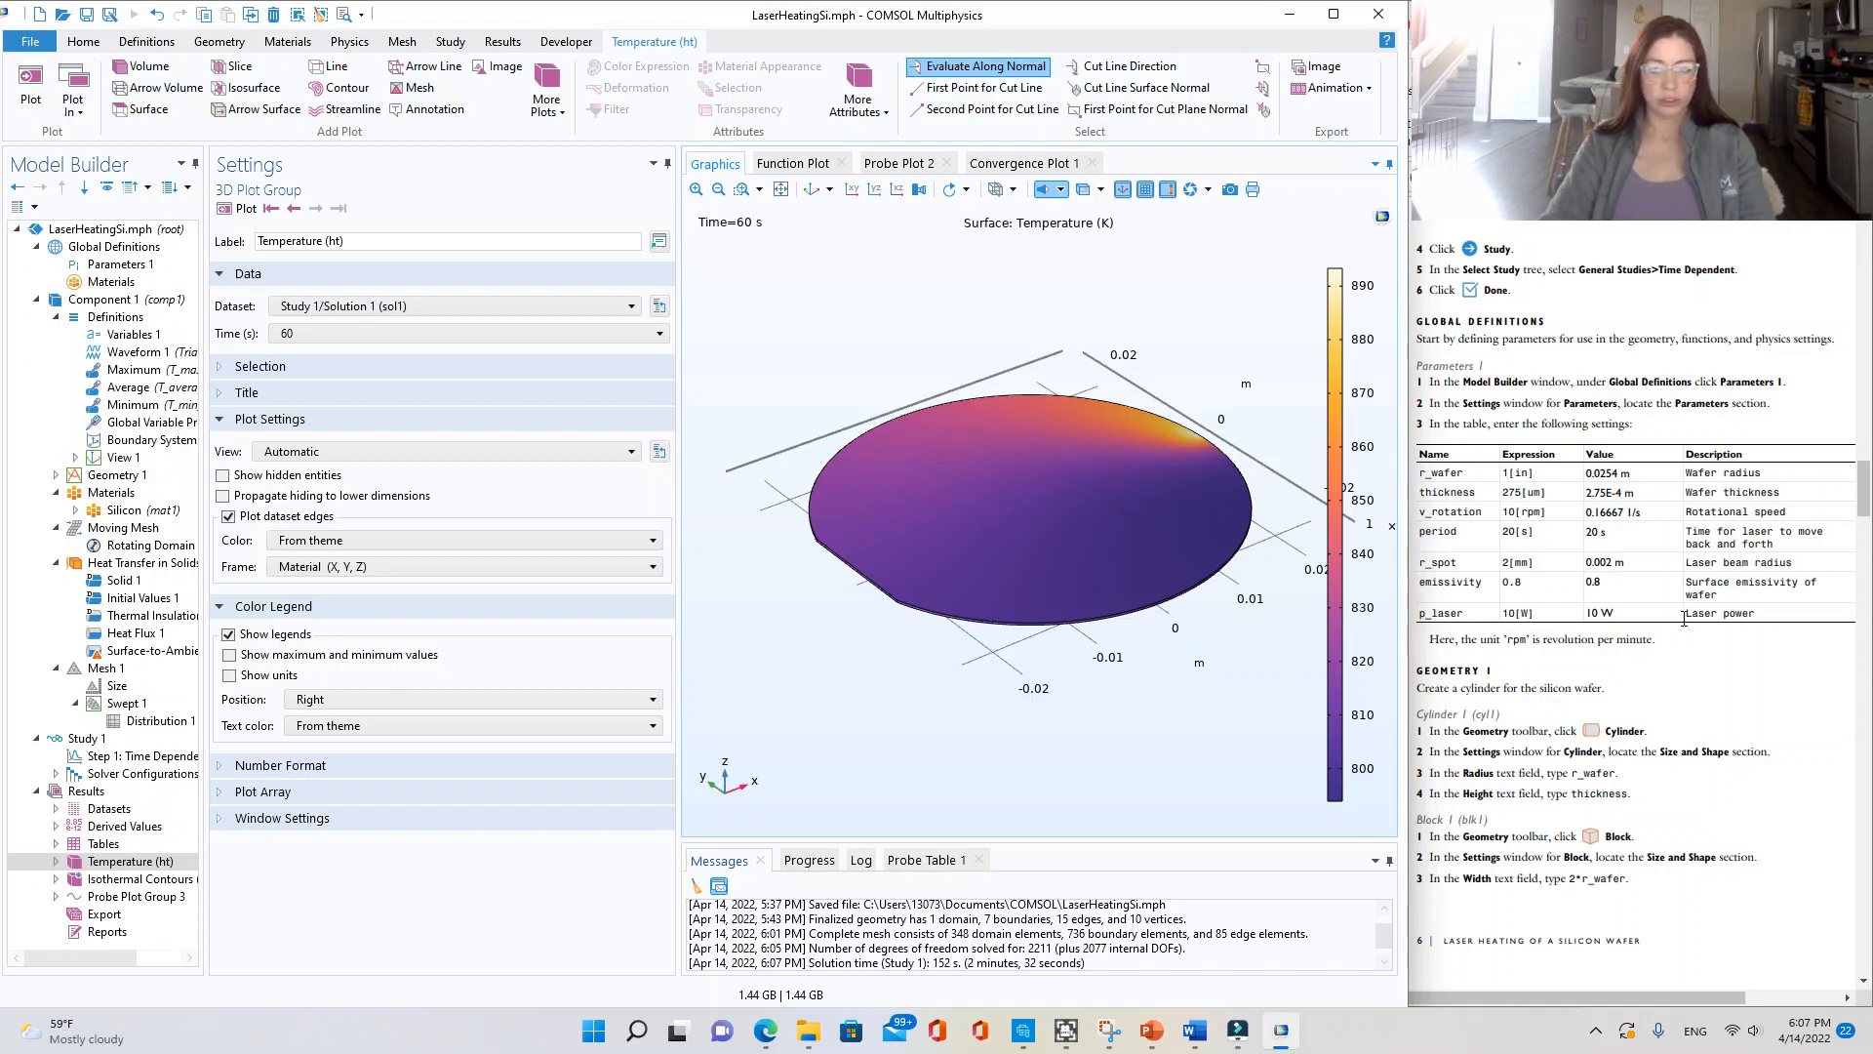
pyautogui.scroll(-10, 1686, 647)
pyautogui.scroll(-15, 1686, 647)
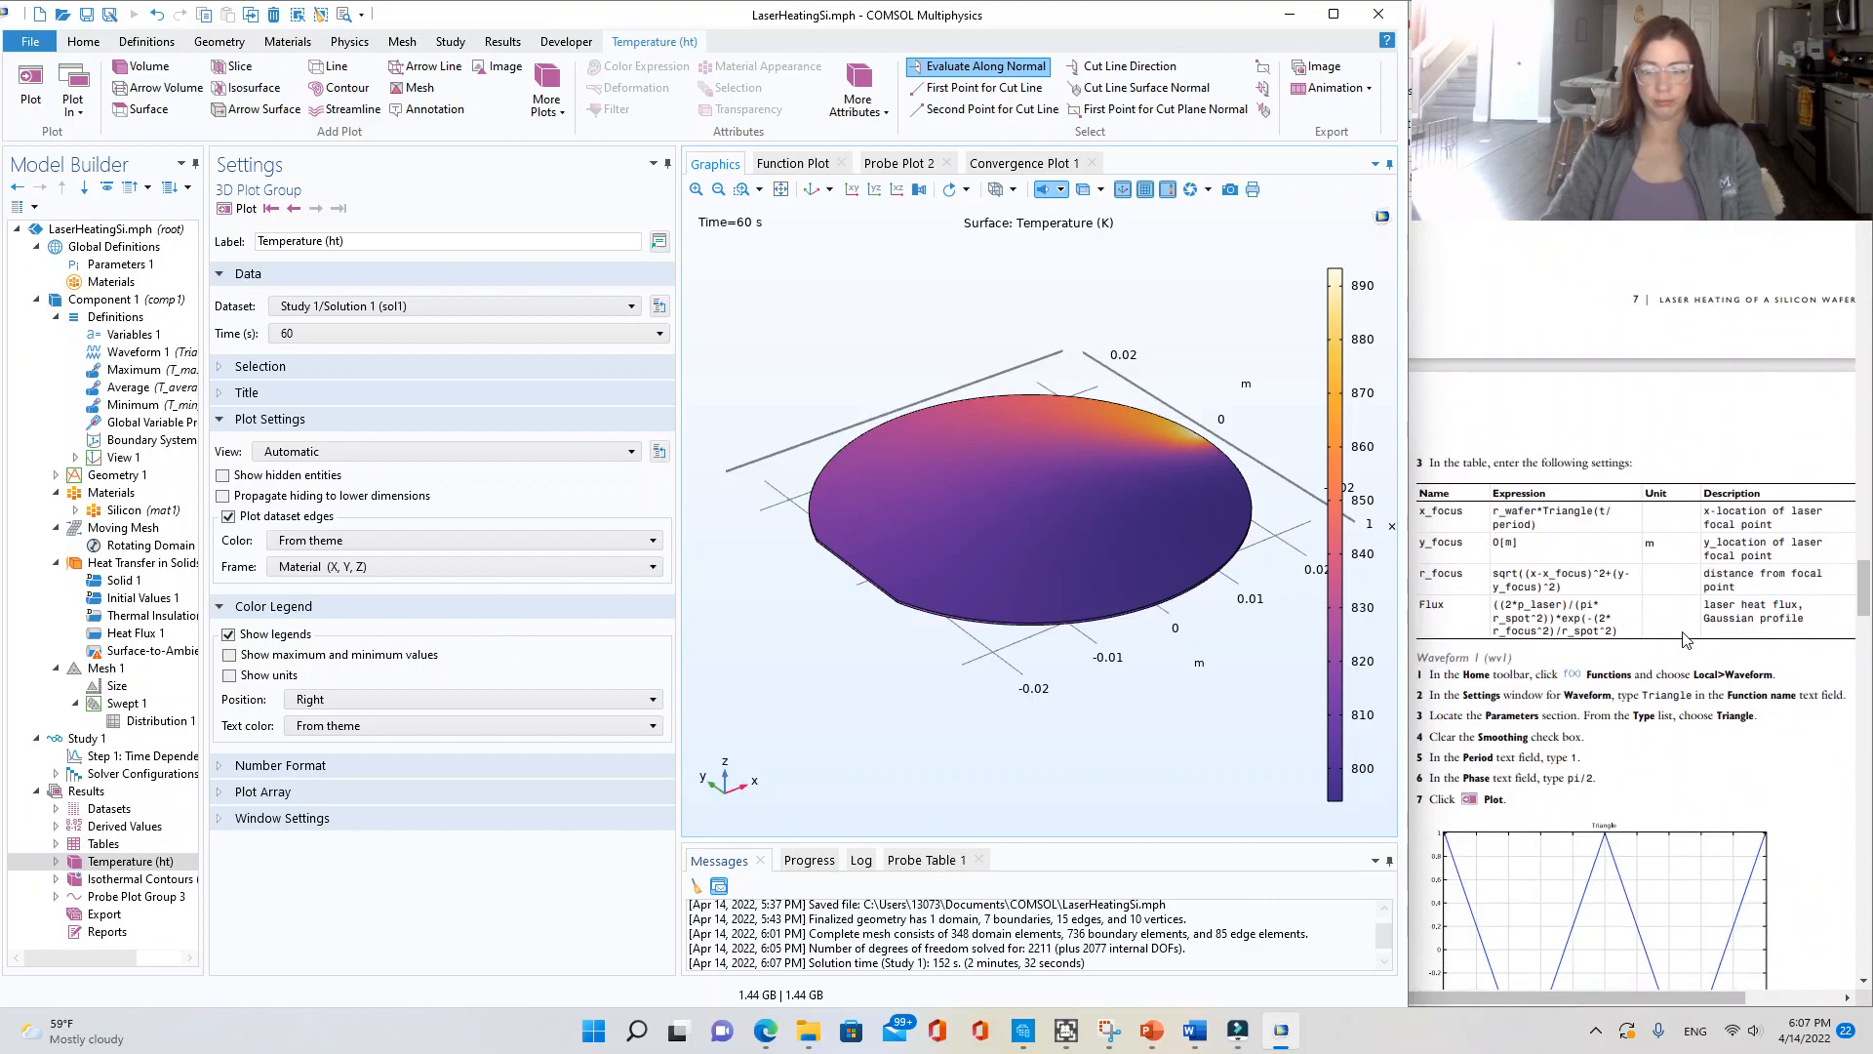
pyautogui.scroll(-20, 1671, 639)
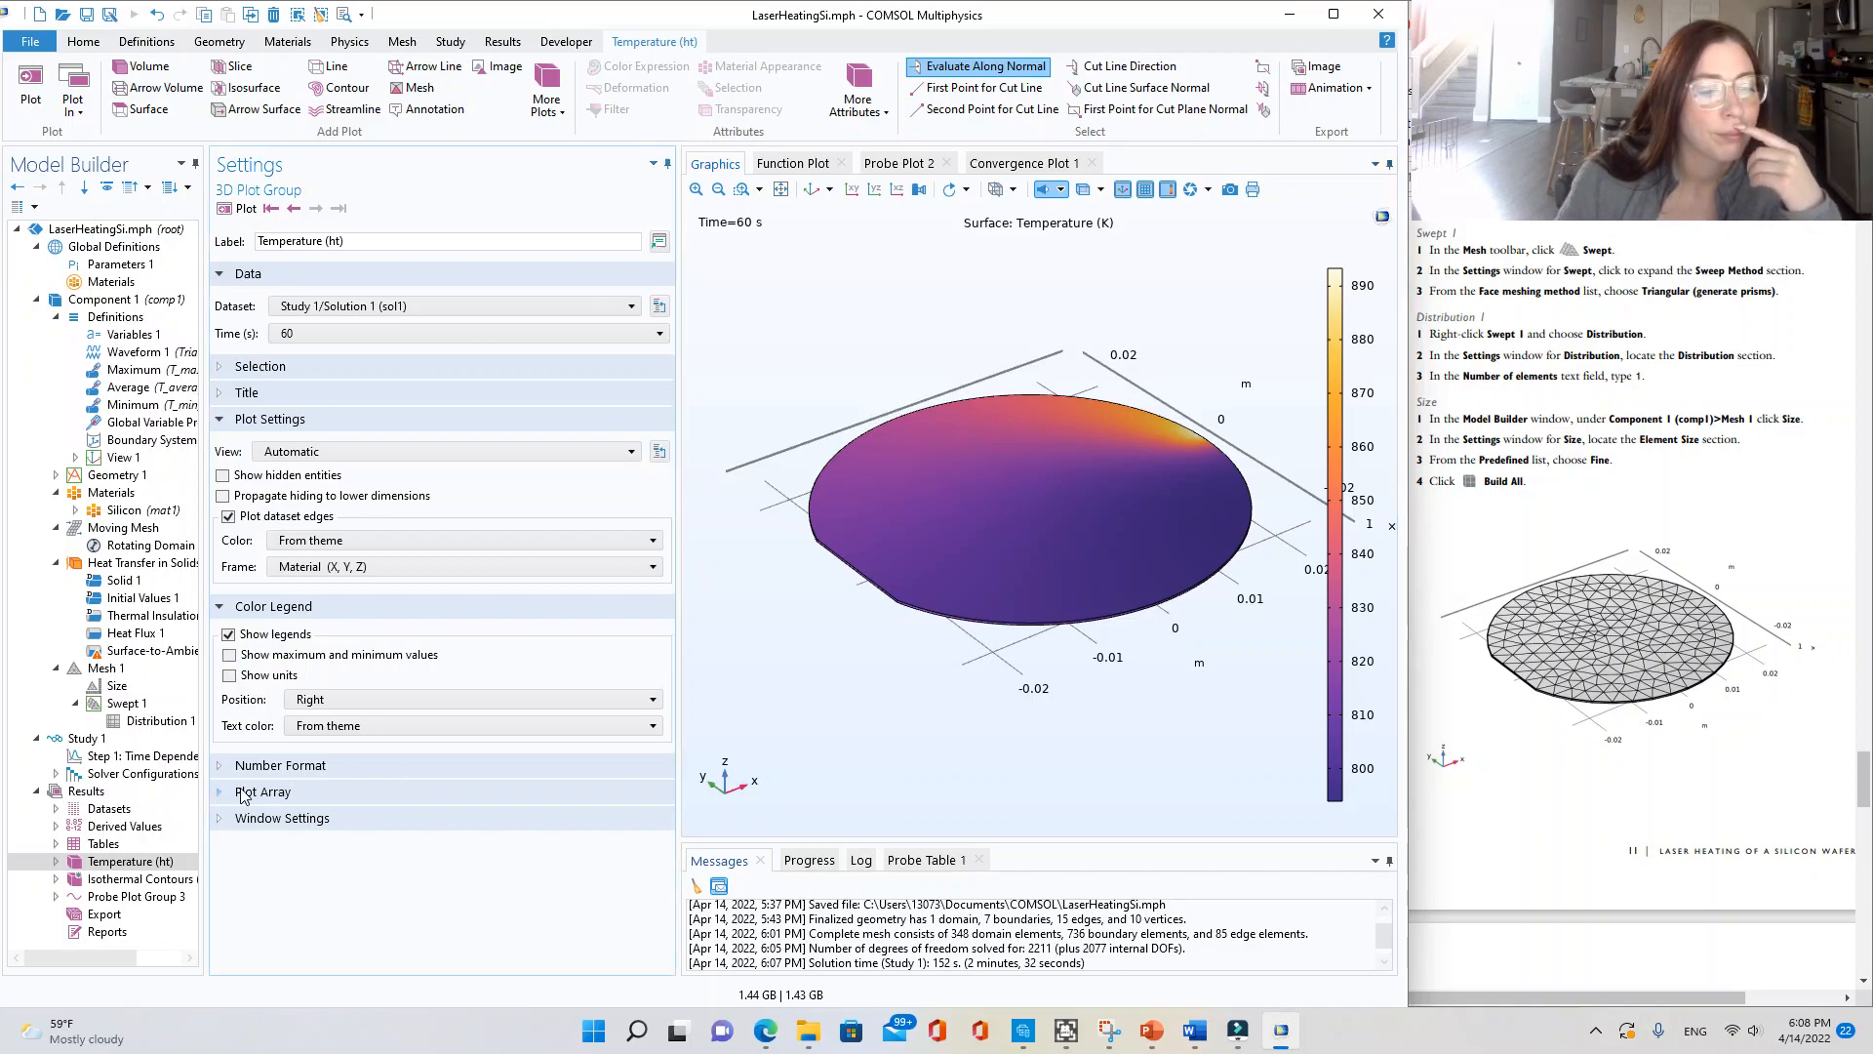
pyautogui.click(277, 819)
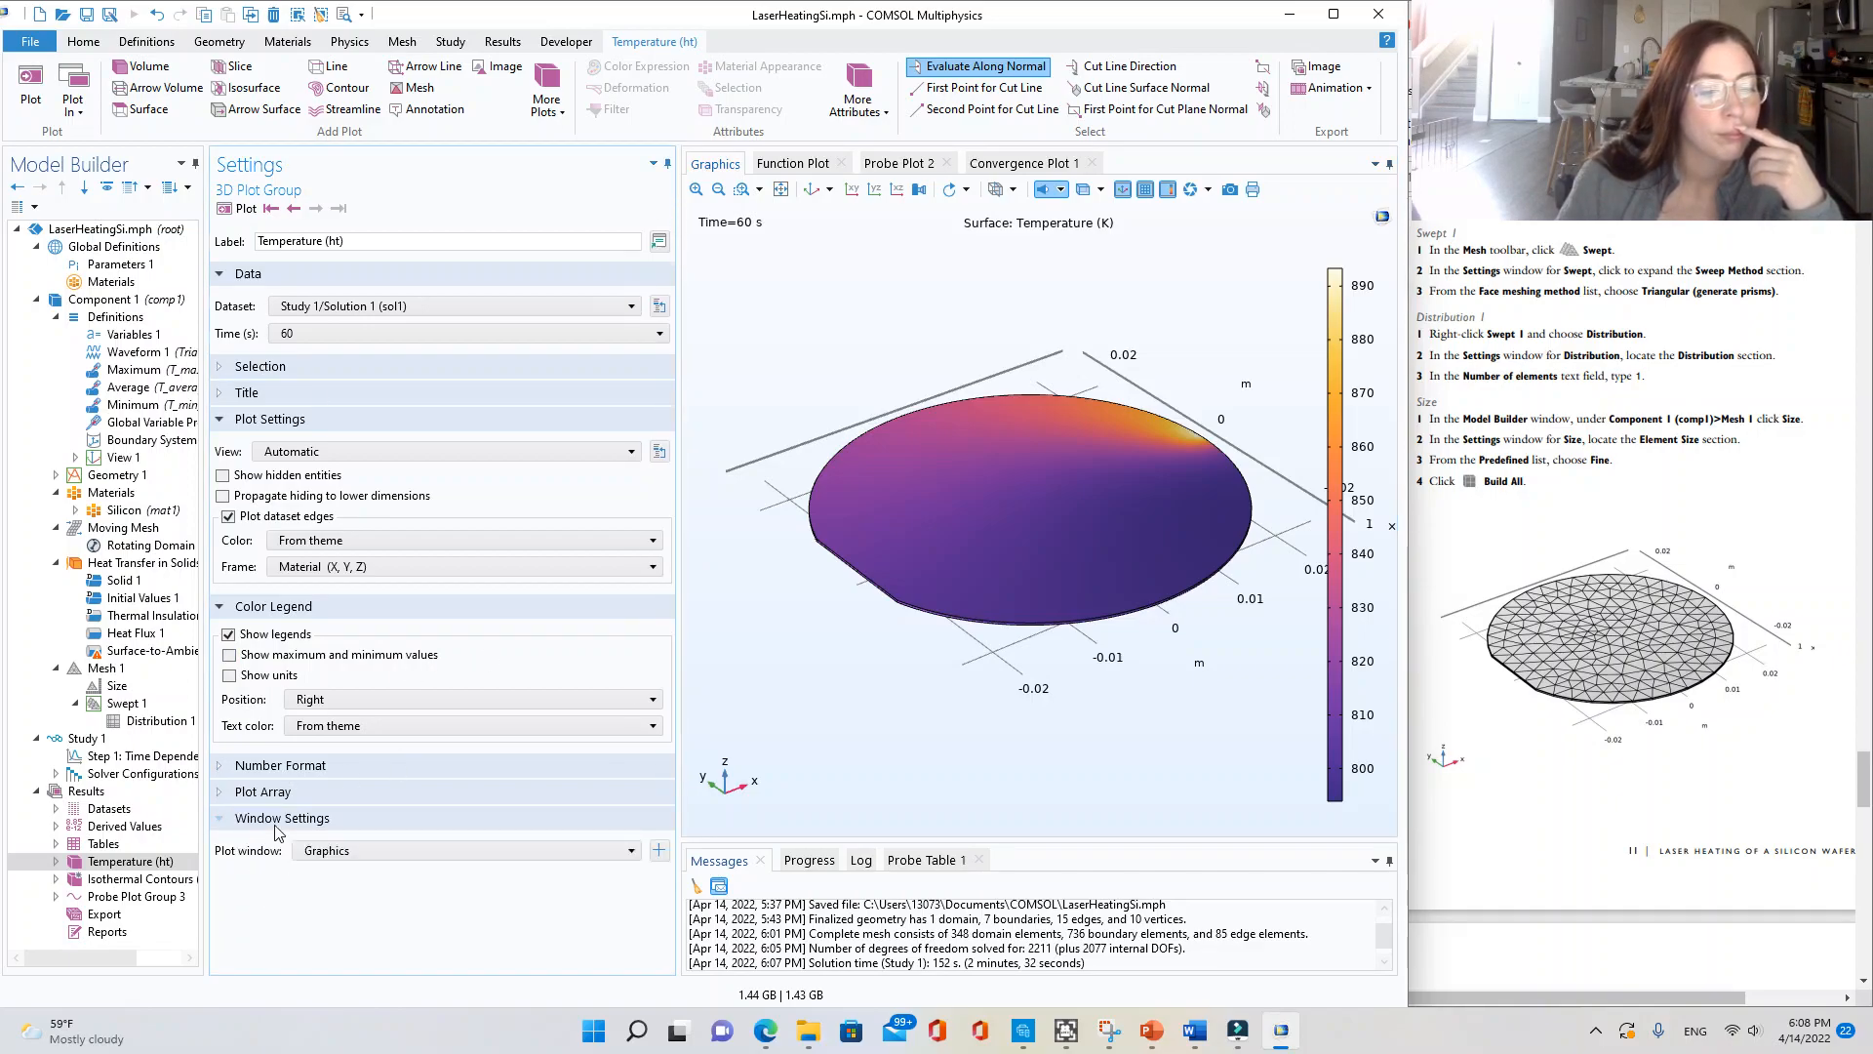
pyautogui.click(289, 826)
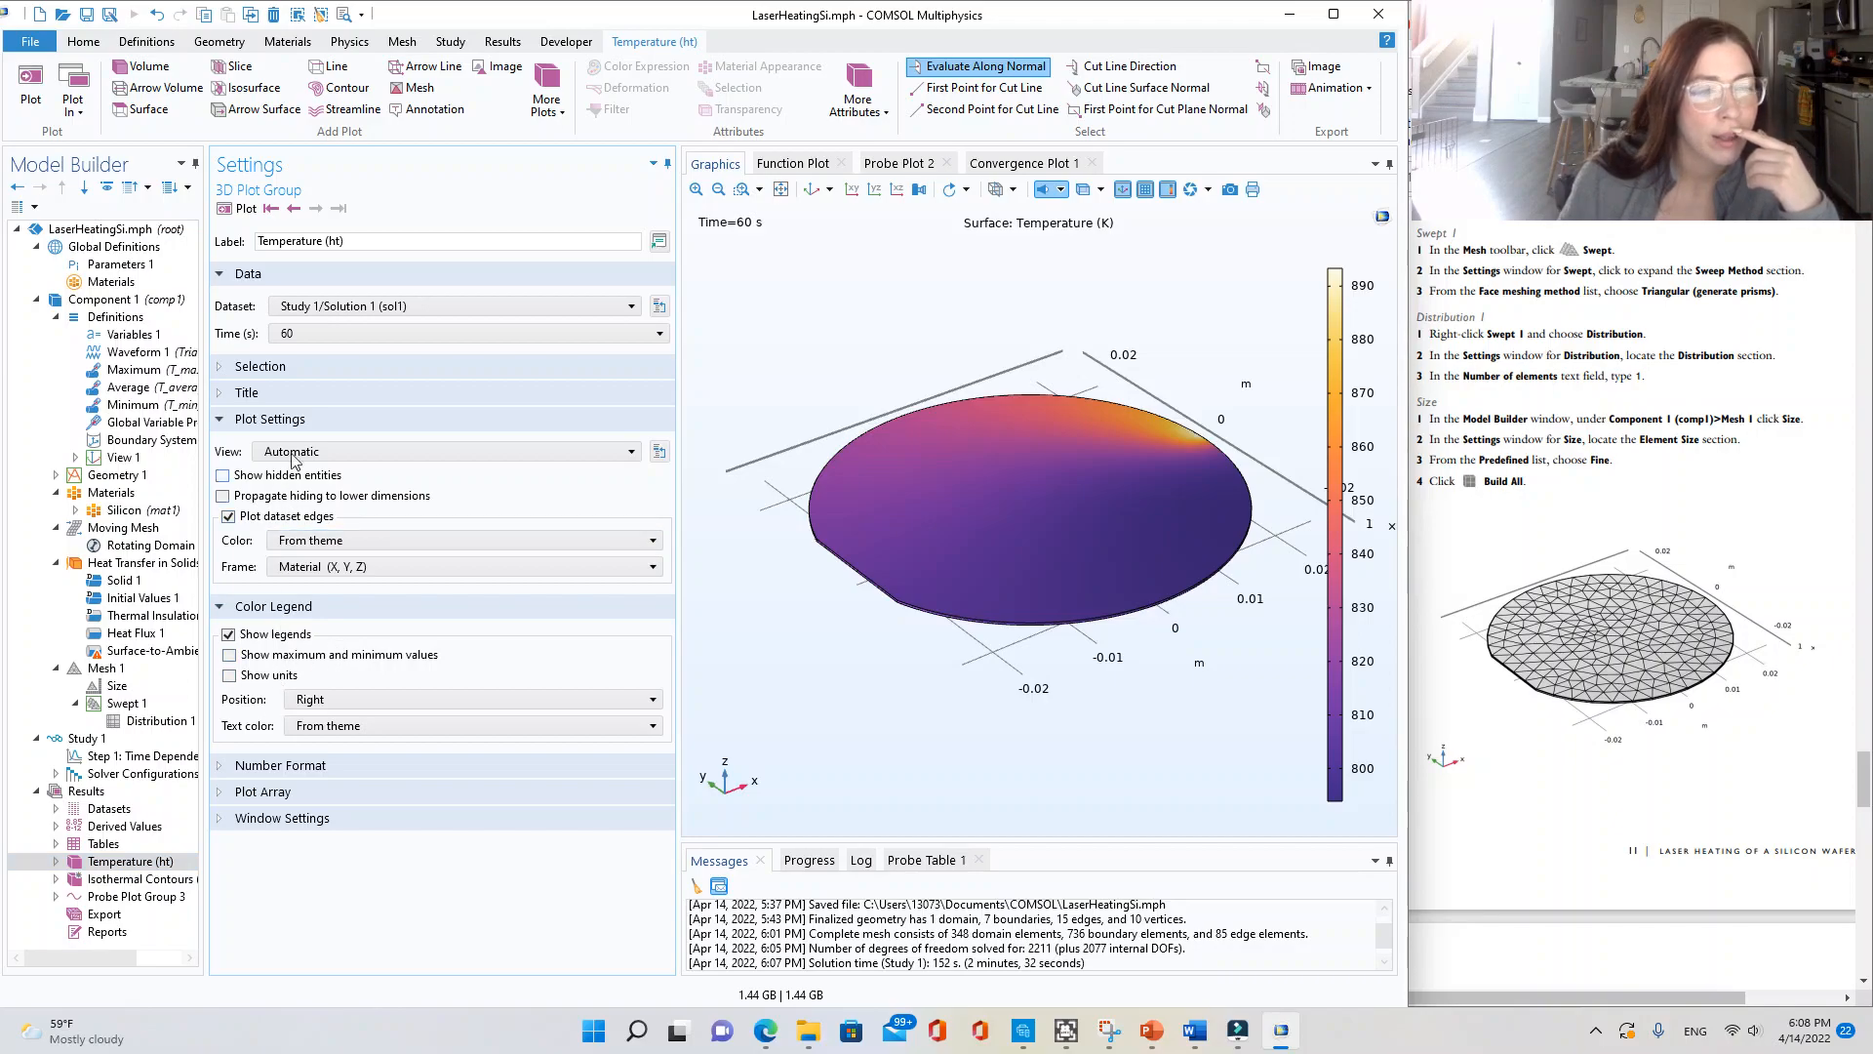
pyautogui.click(296, 391)
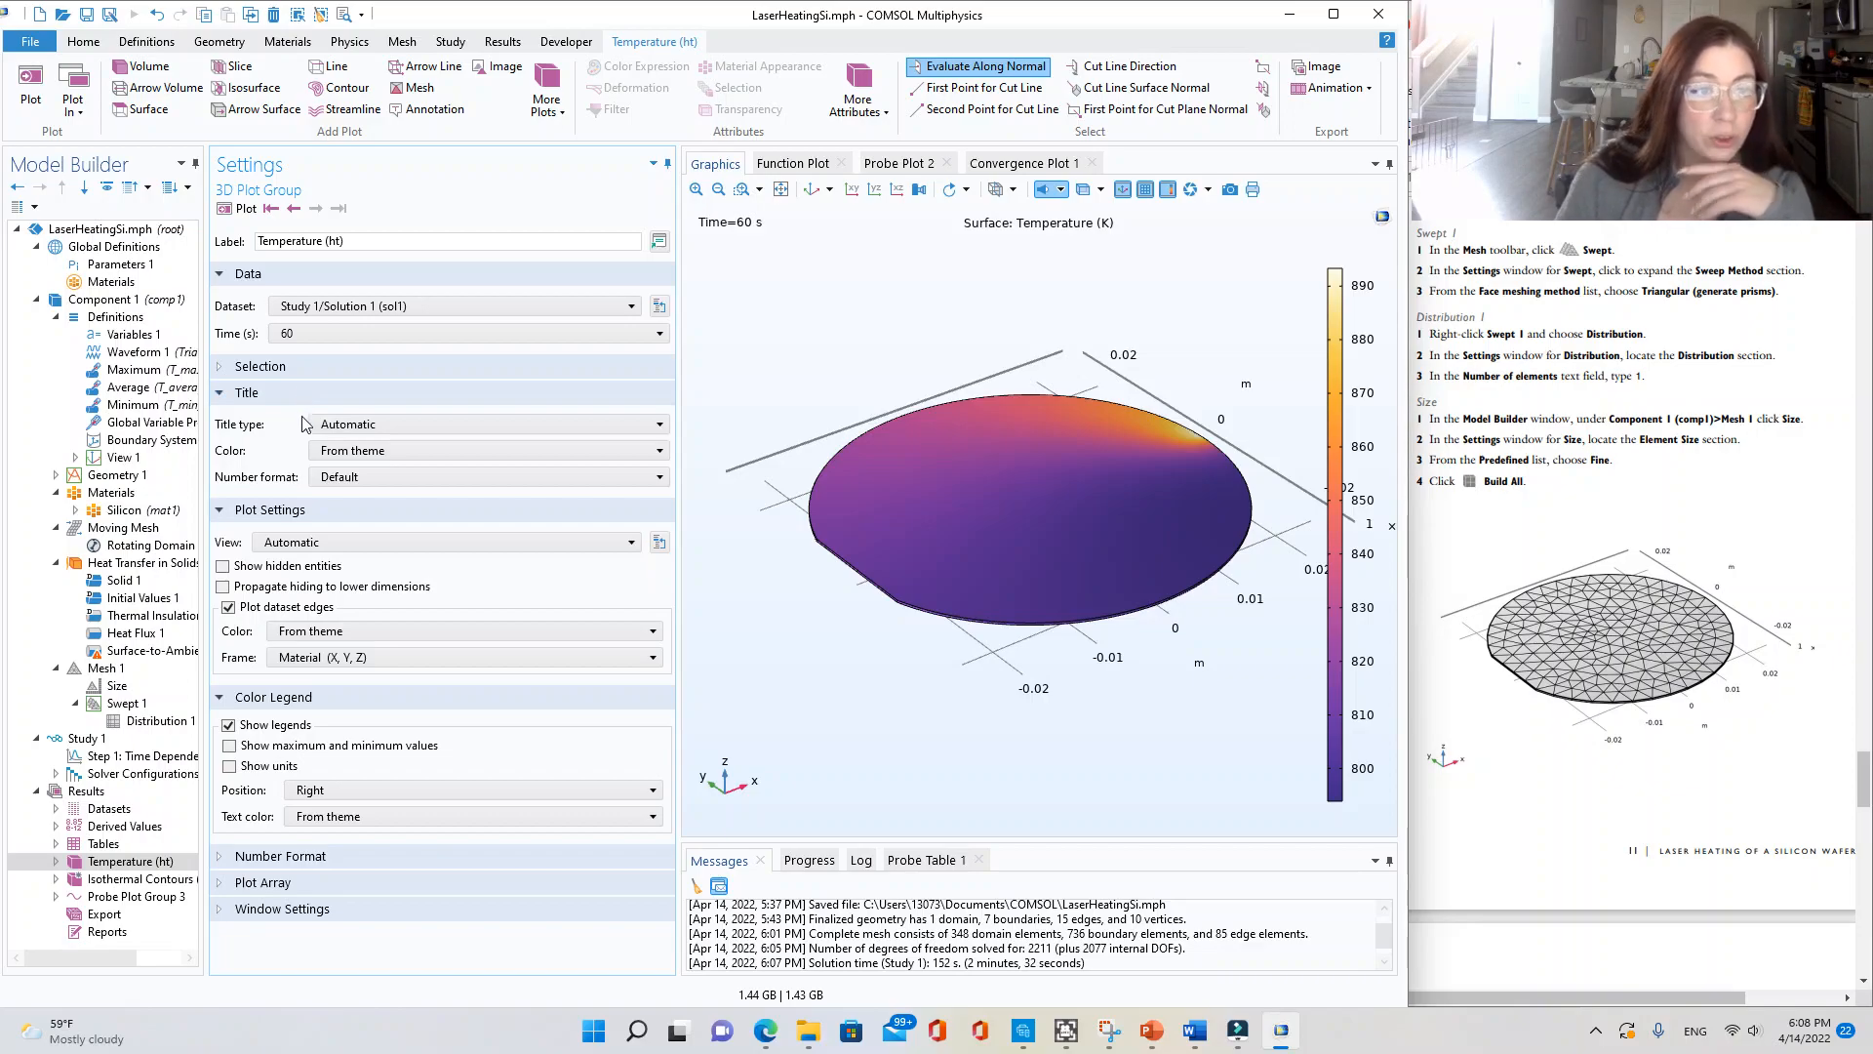
pyautogui.click(377, 426)
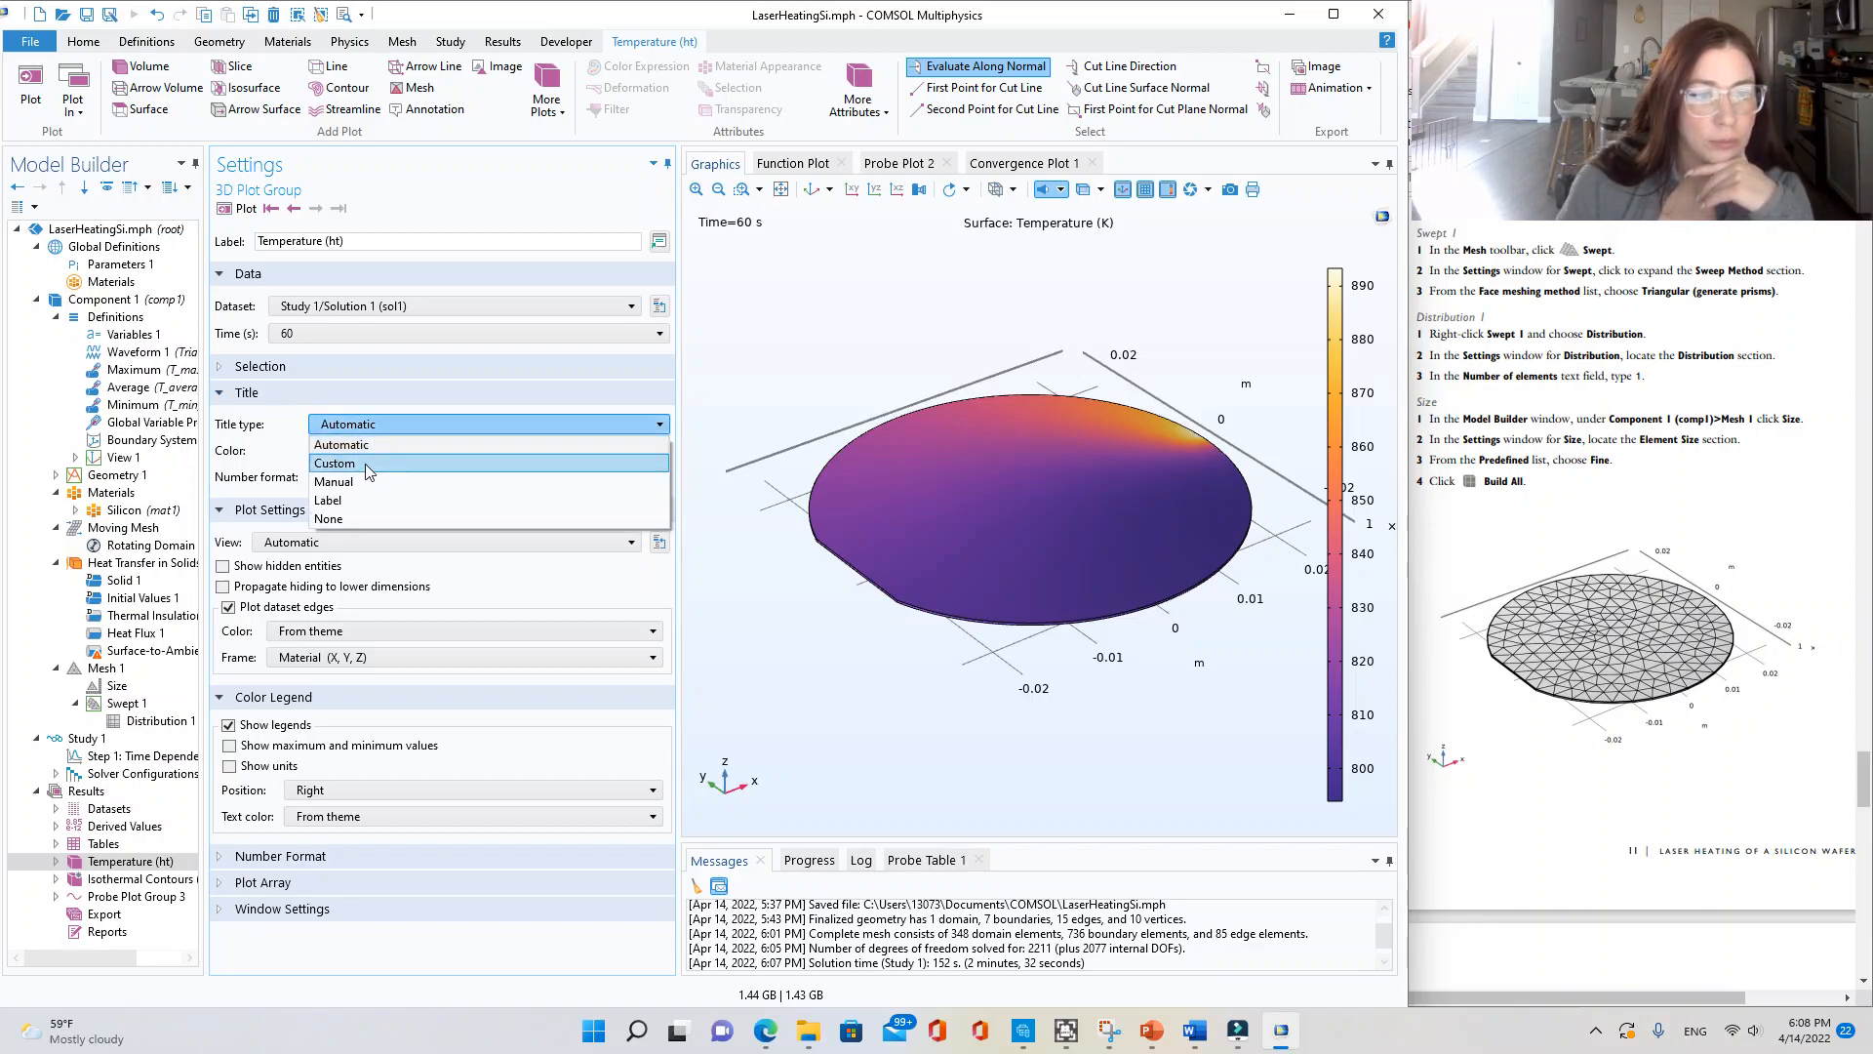
pyautogui.click(369, 466)
pyautogui.click(312, 427)
pyautogui.click(354, 445)
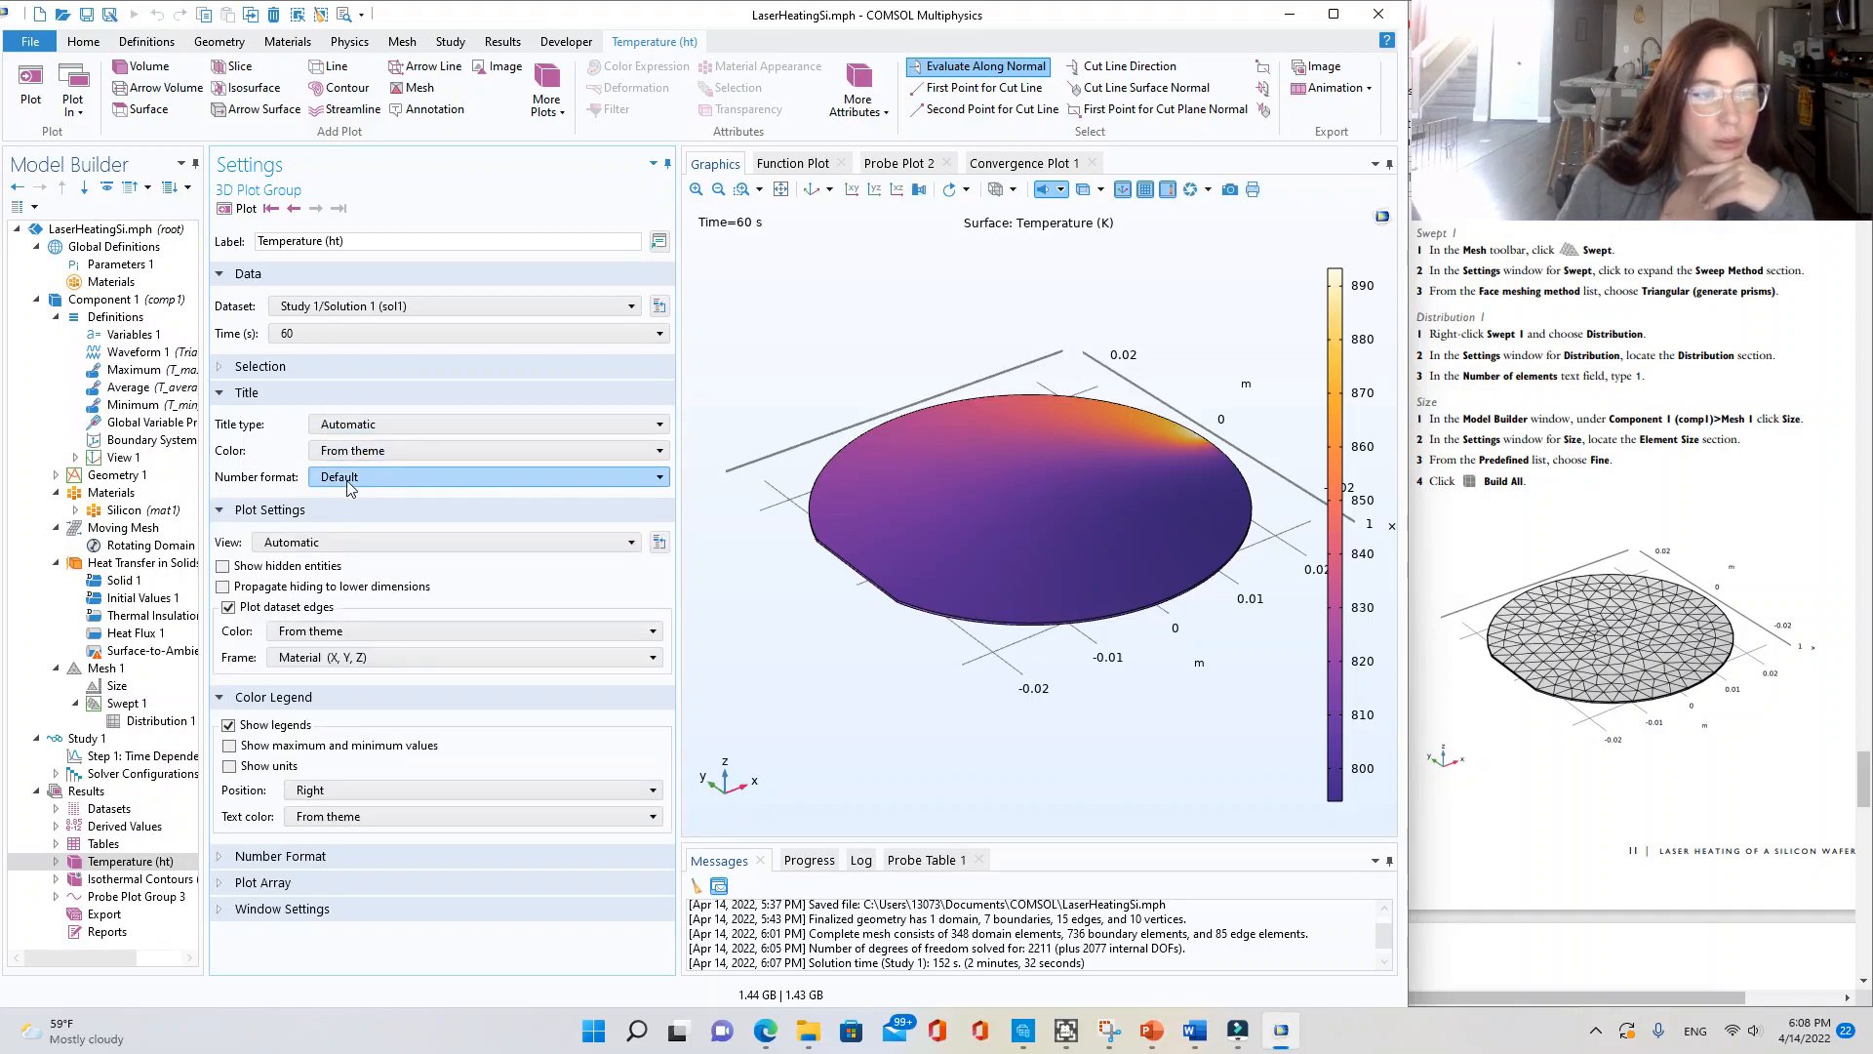
pyautogui.click(349, 452)
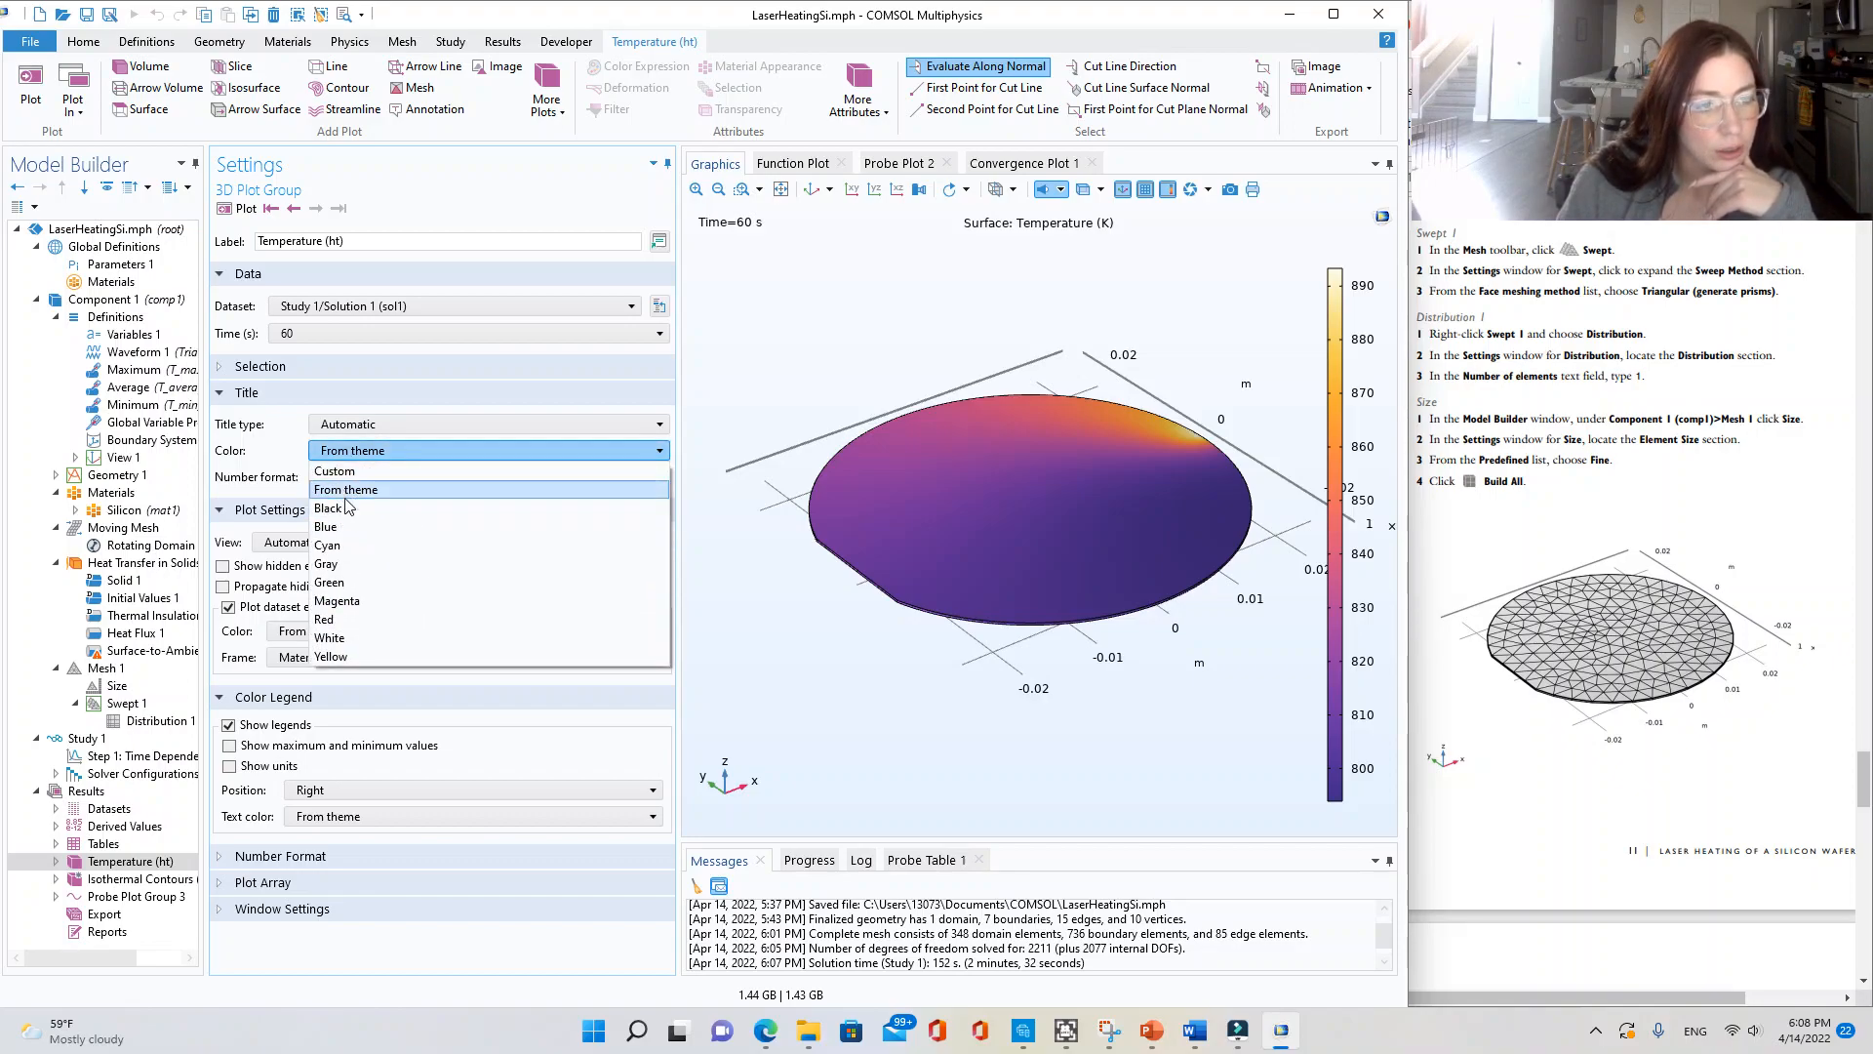
pyautogui.click(352, 621)
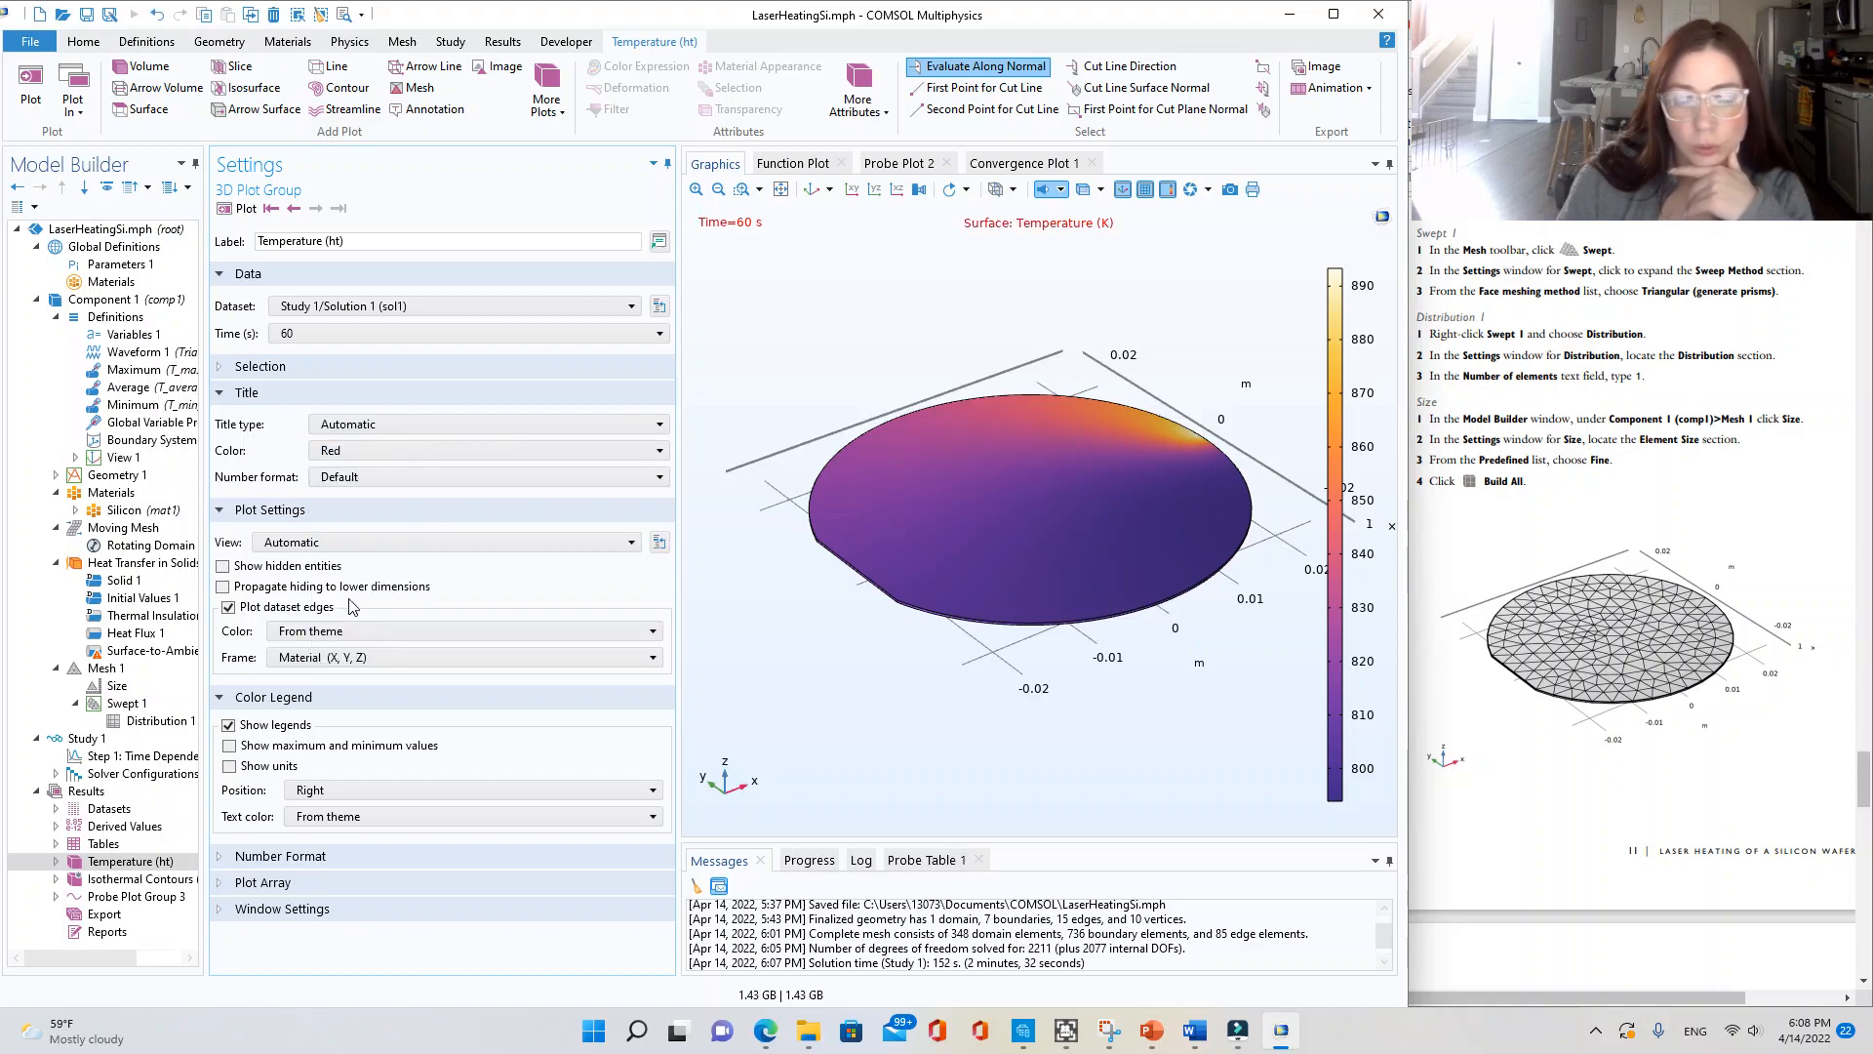
pyautogui.click(343, 452)
pyautogui.scroll(3, 342, 460)
pyautogui.click(344, 469)
pyautogui.click(348, 452)
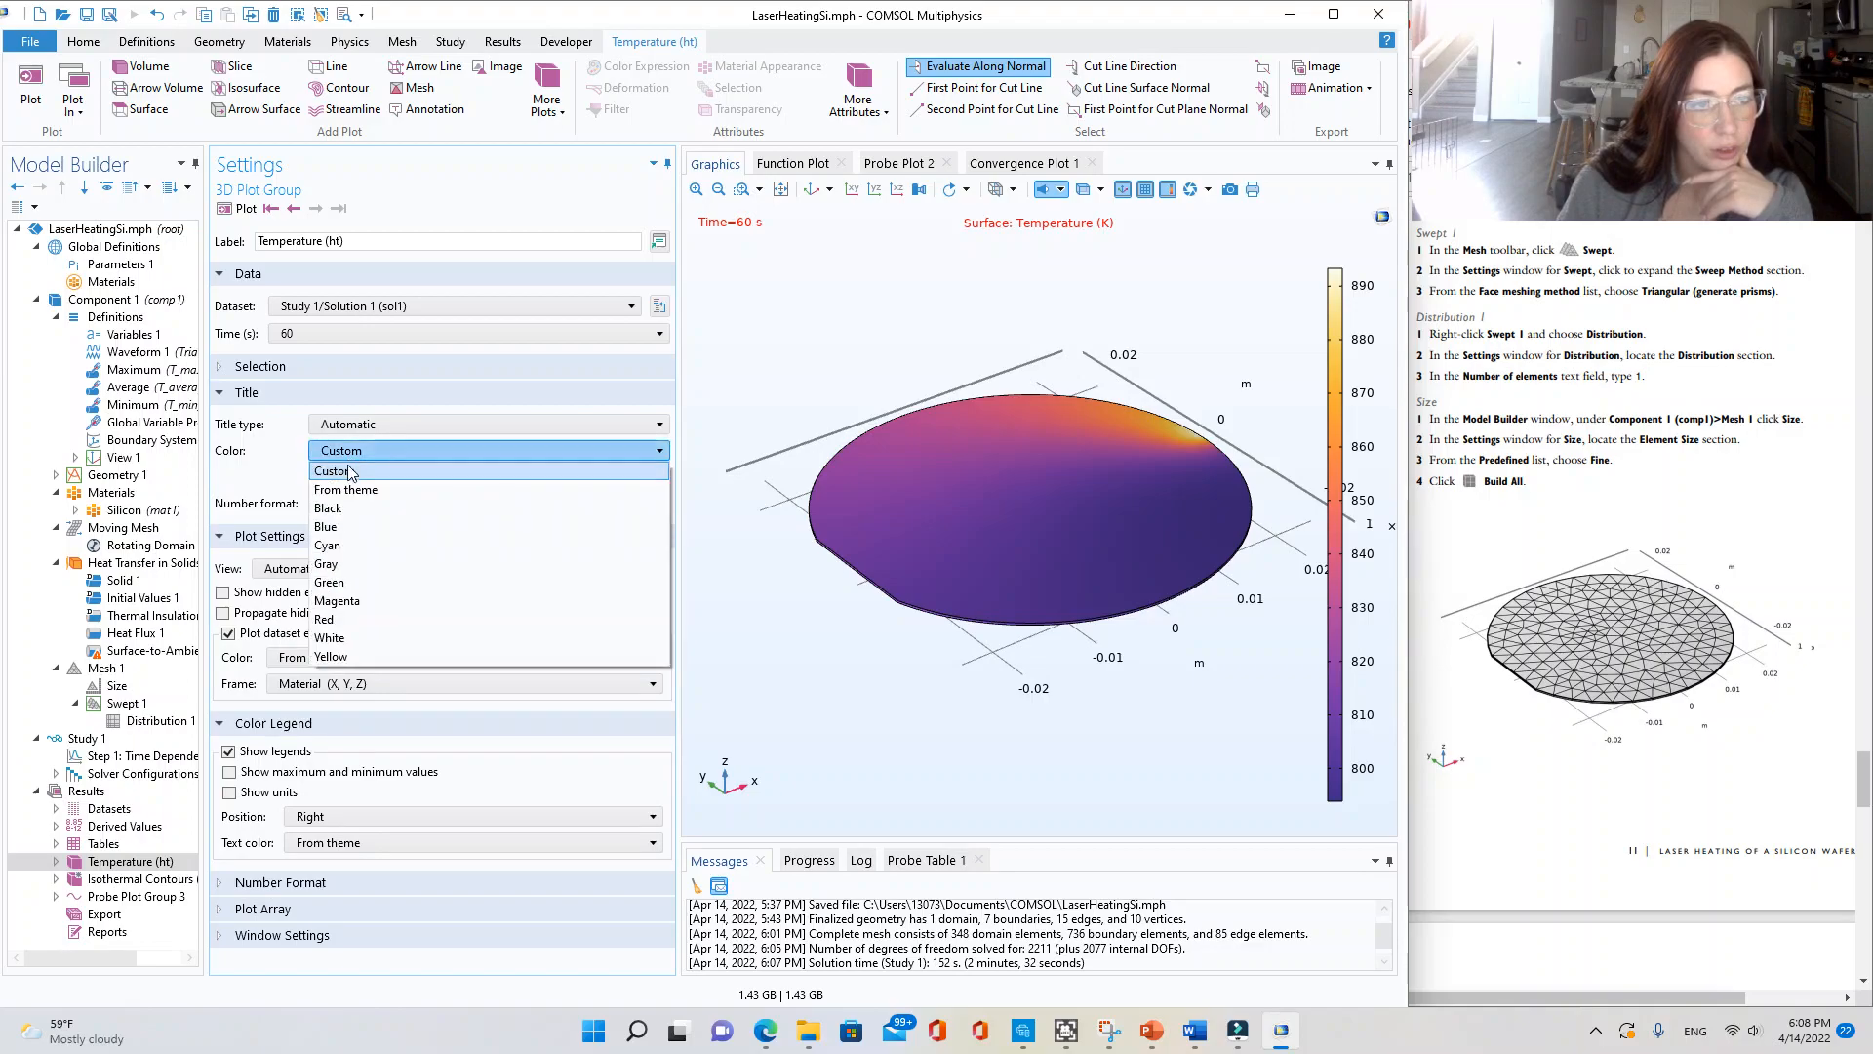
pyautogui.click(346, 490)
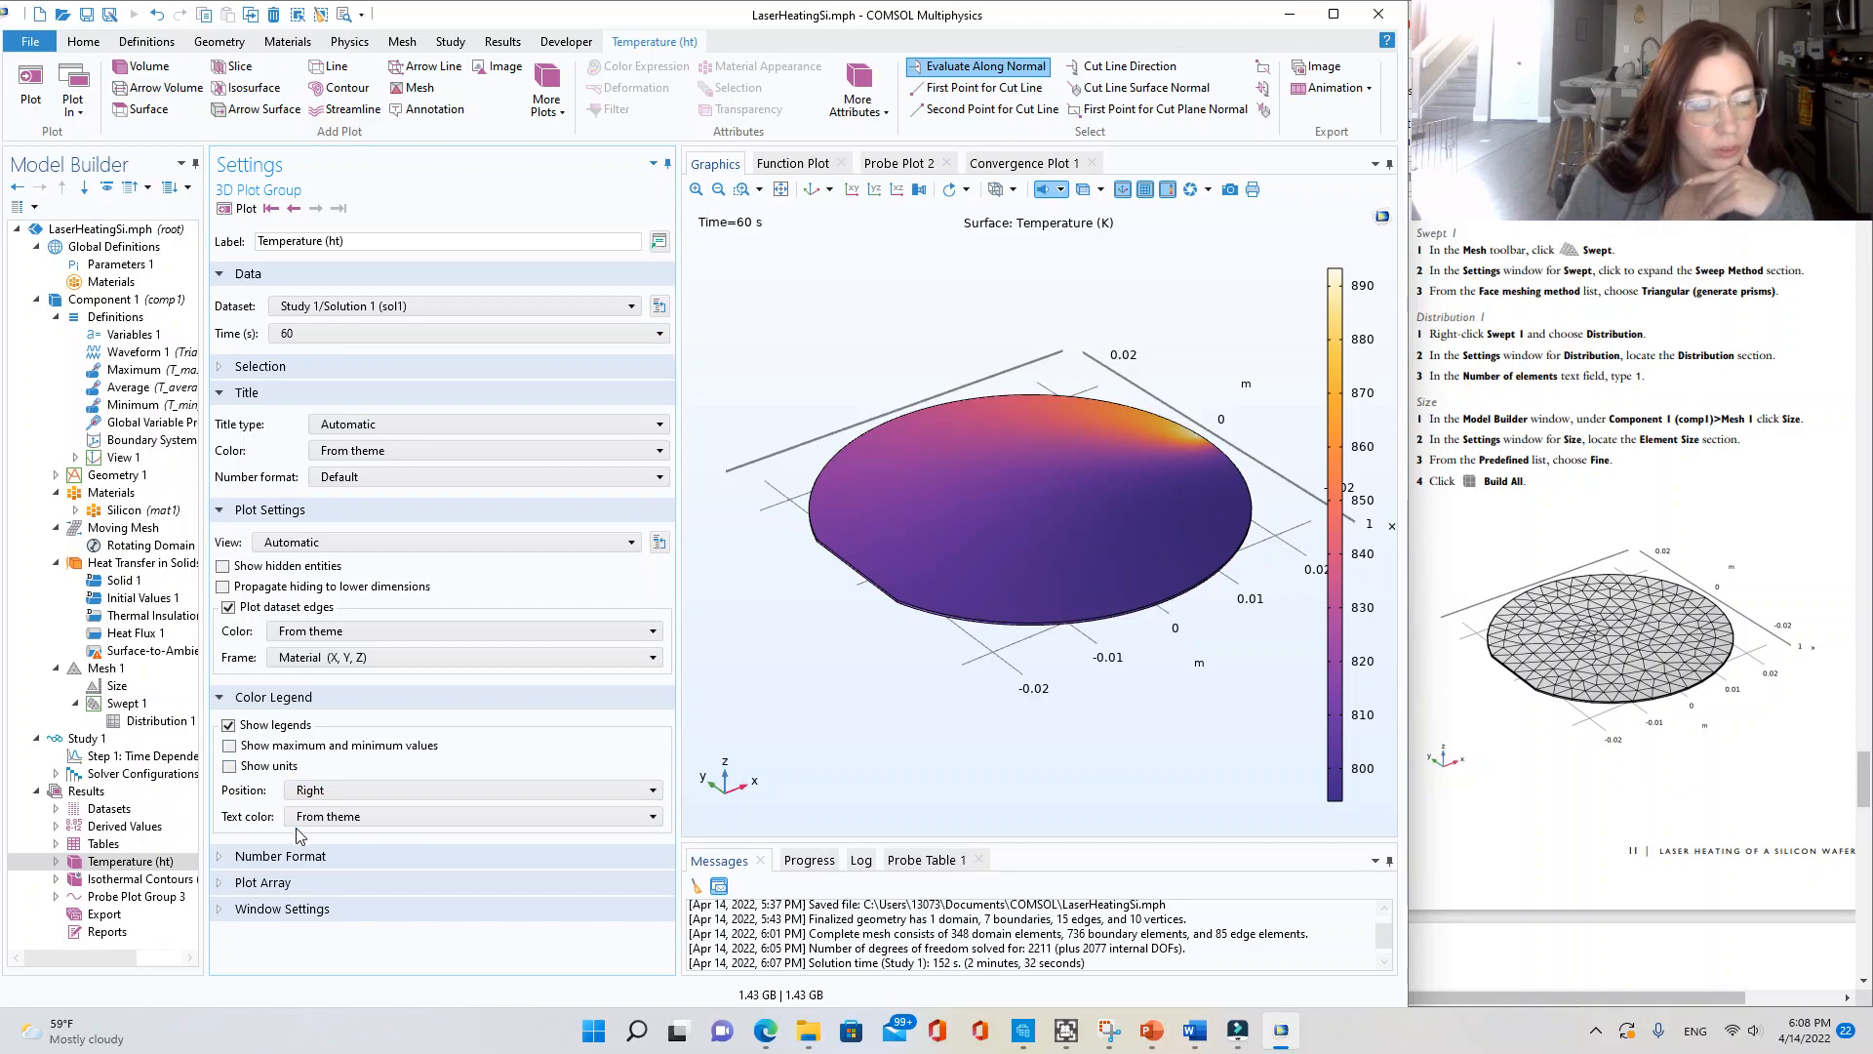
pyautogui.click(311, 790)
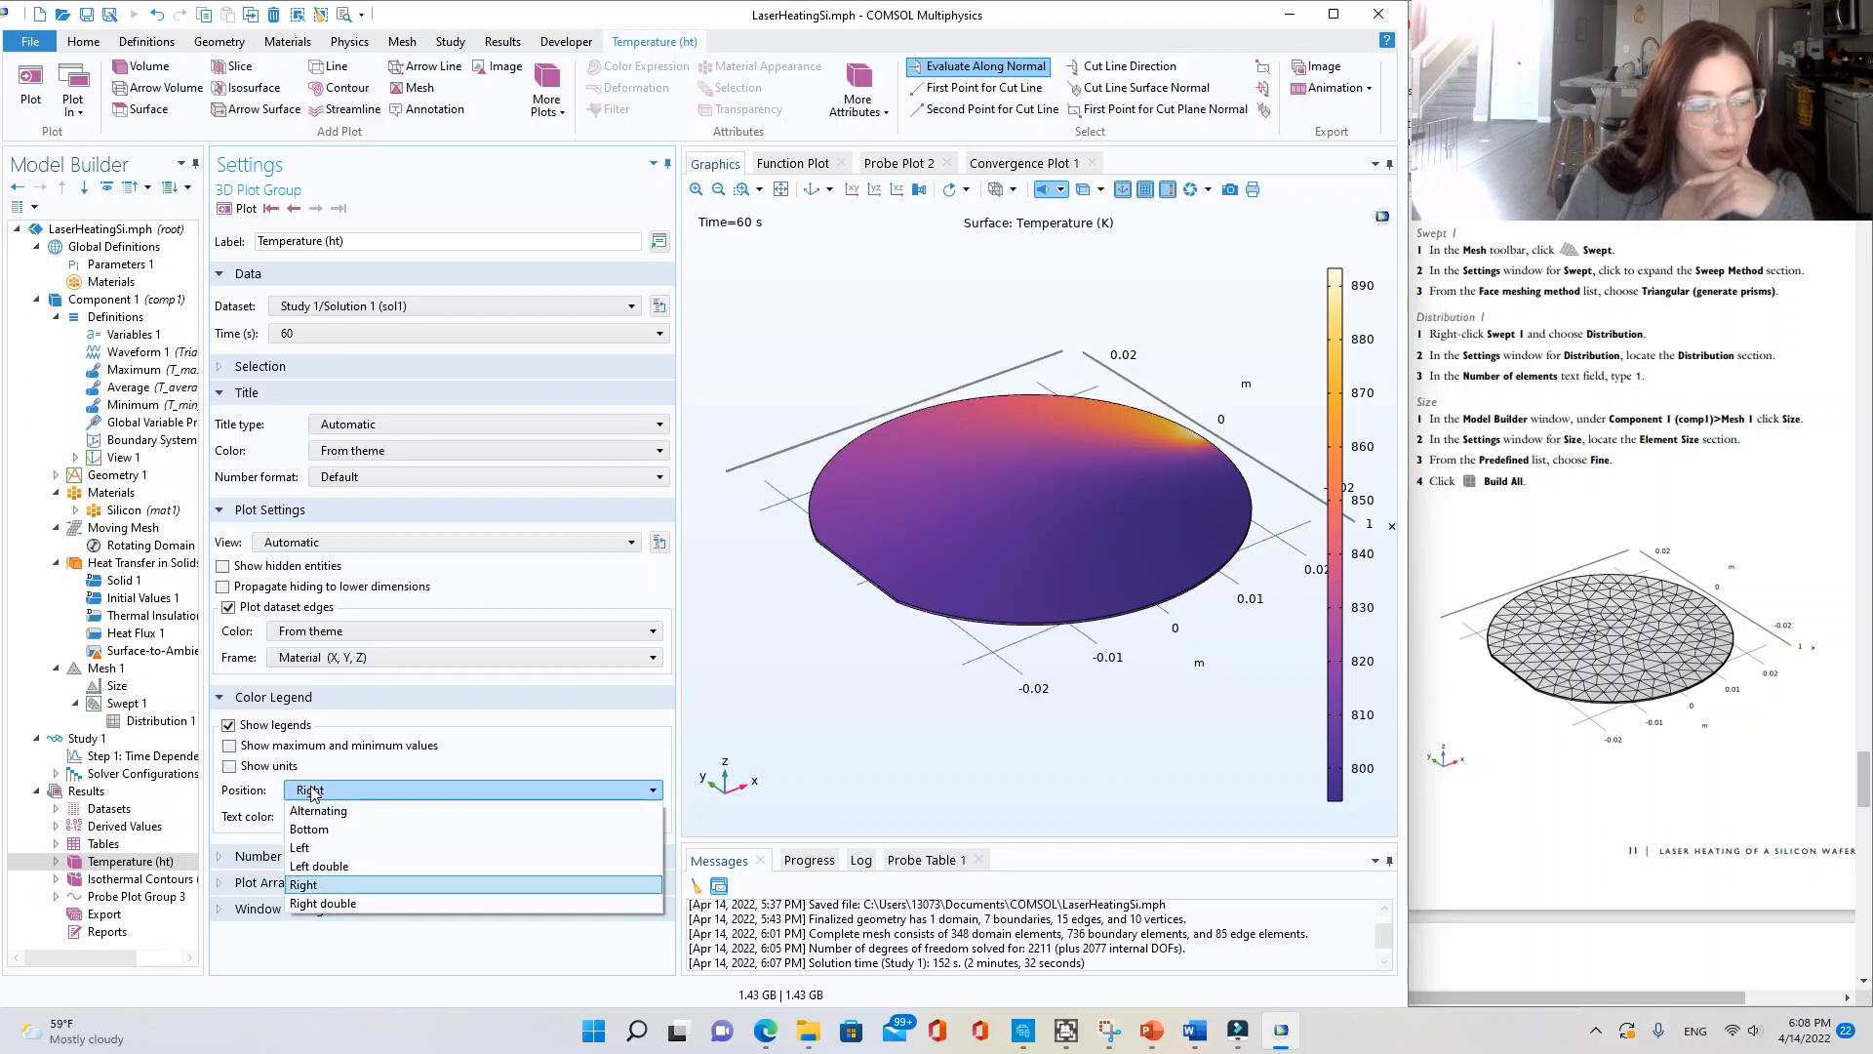
pyautogui.click(311, 790)
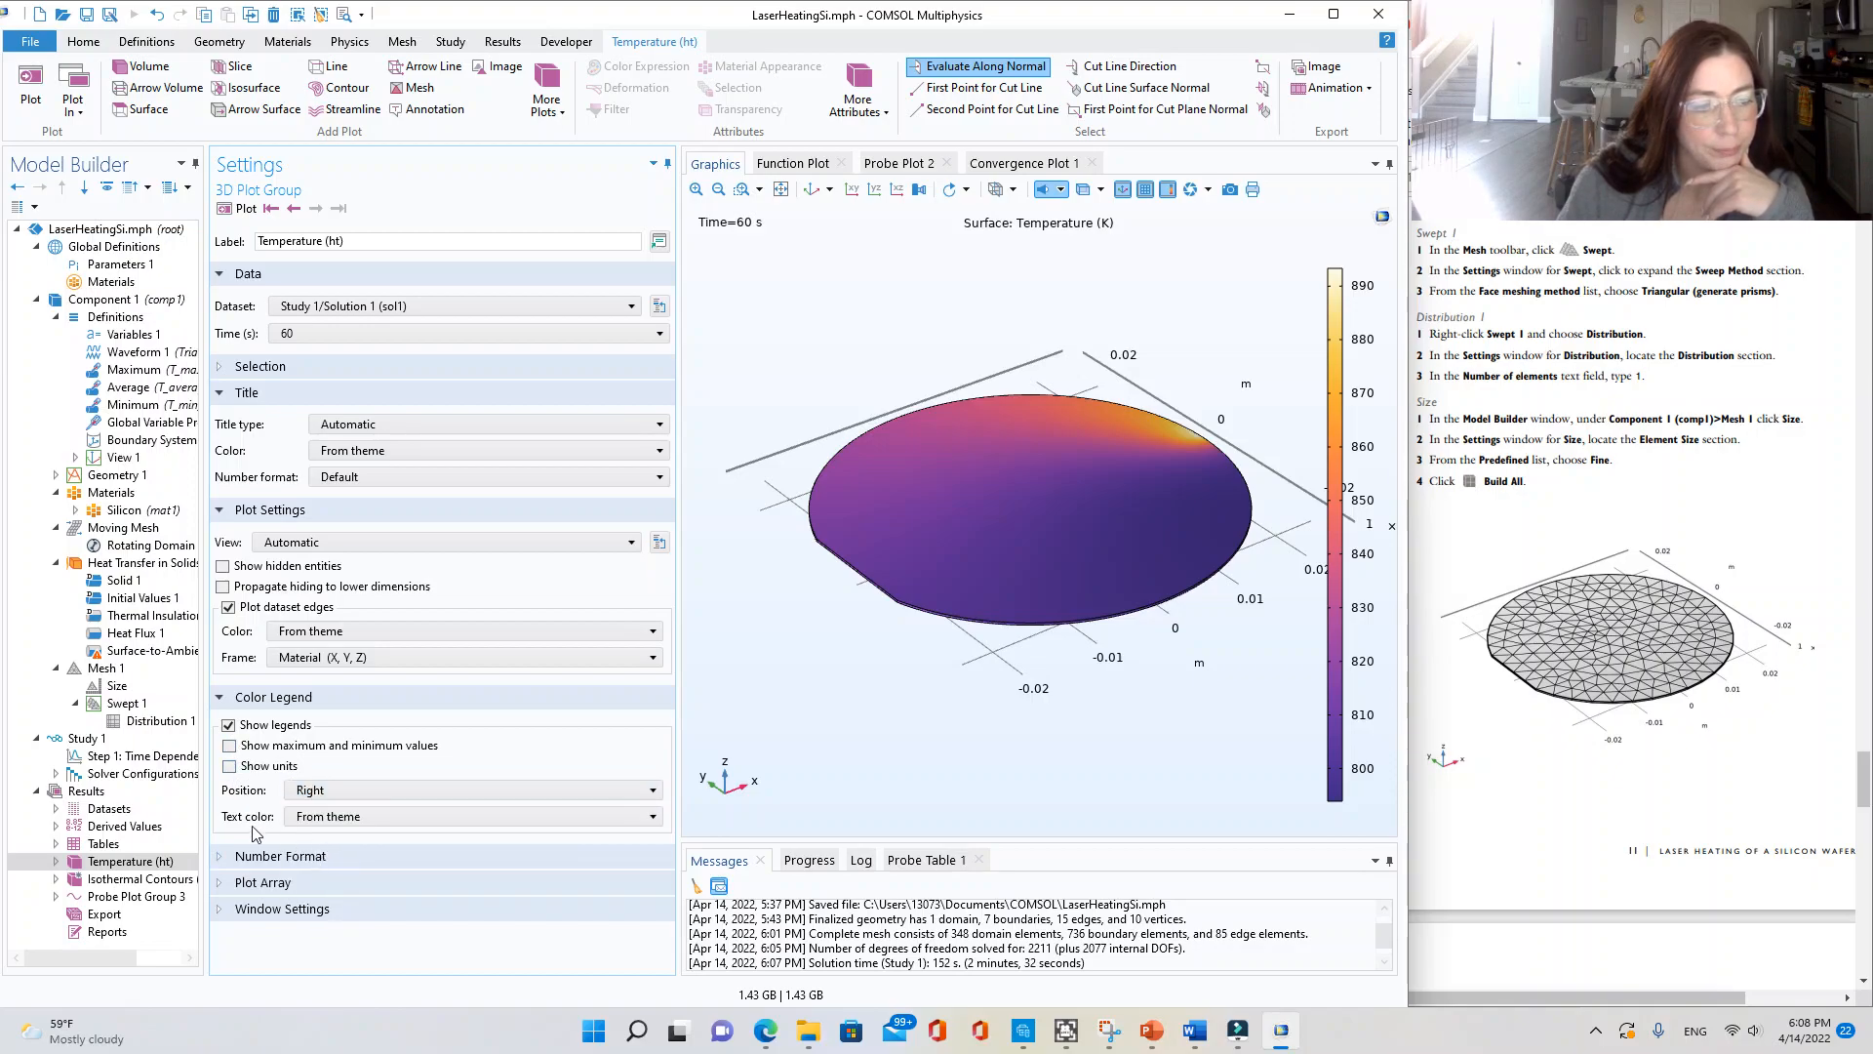
pyautogui.click(222, 699)
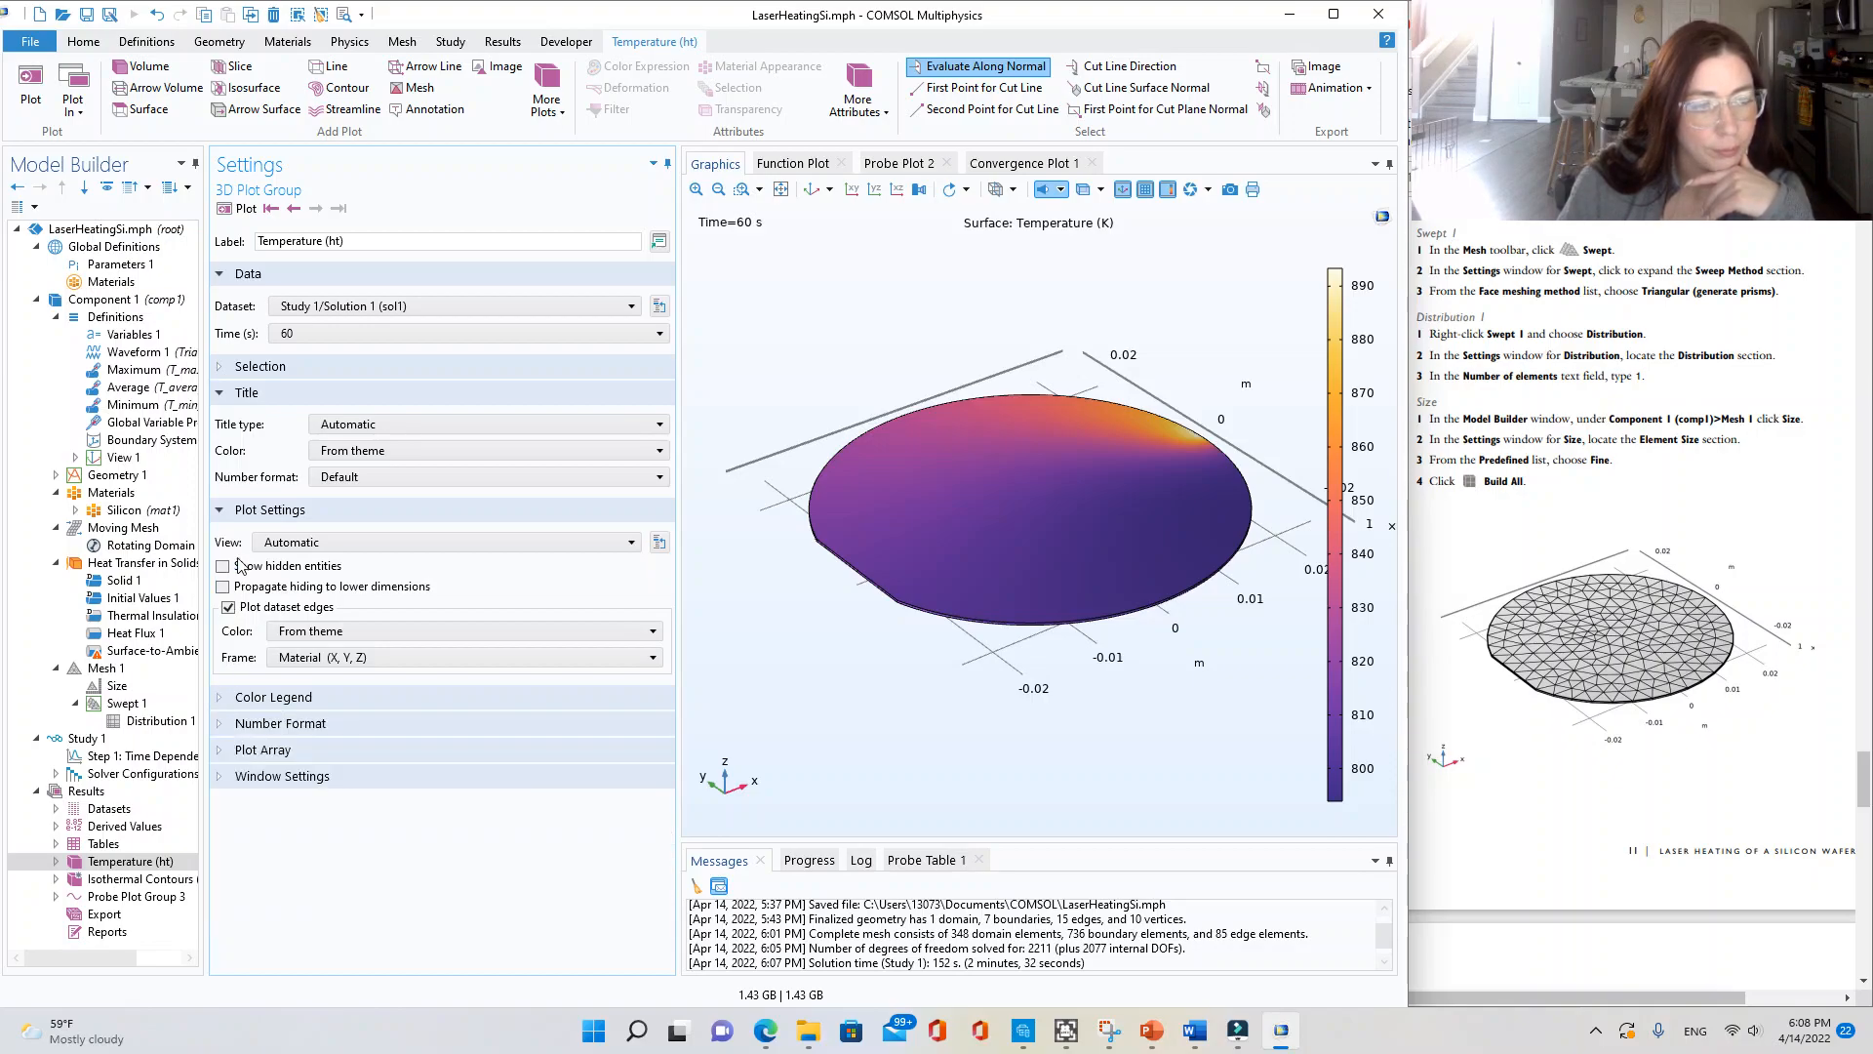
pyautogui.click(322, 631)
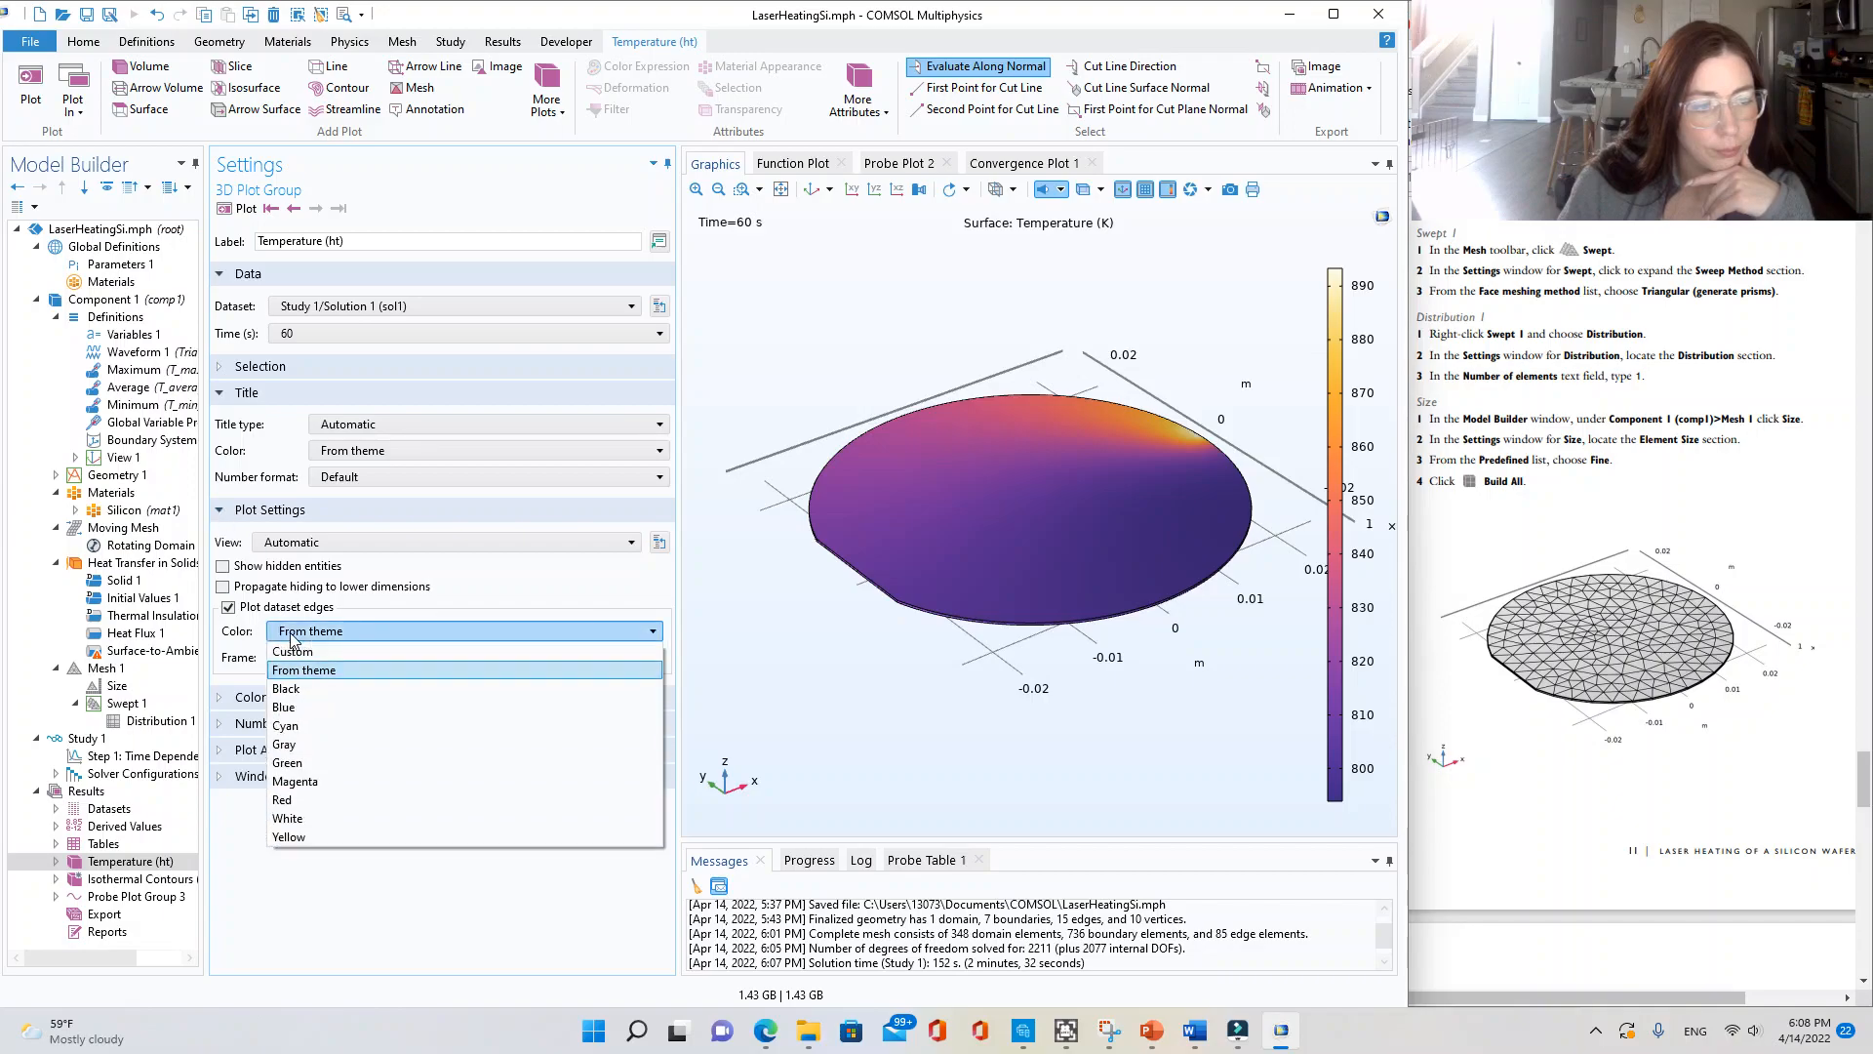
pyautogui.click(322, 725)
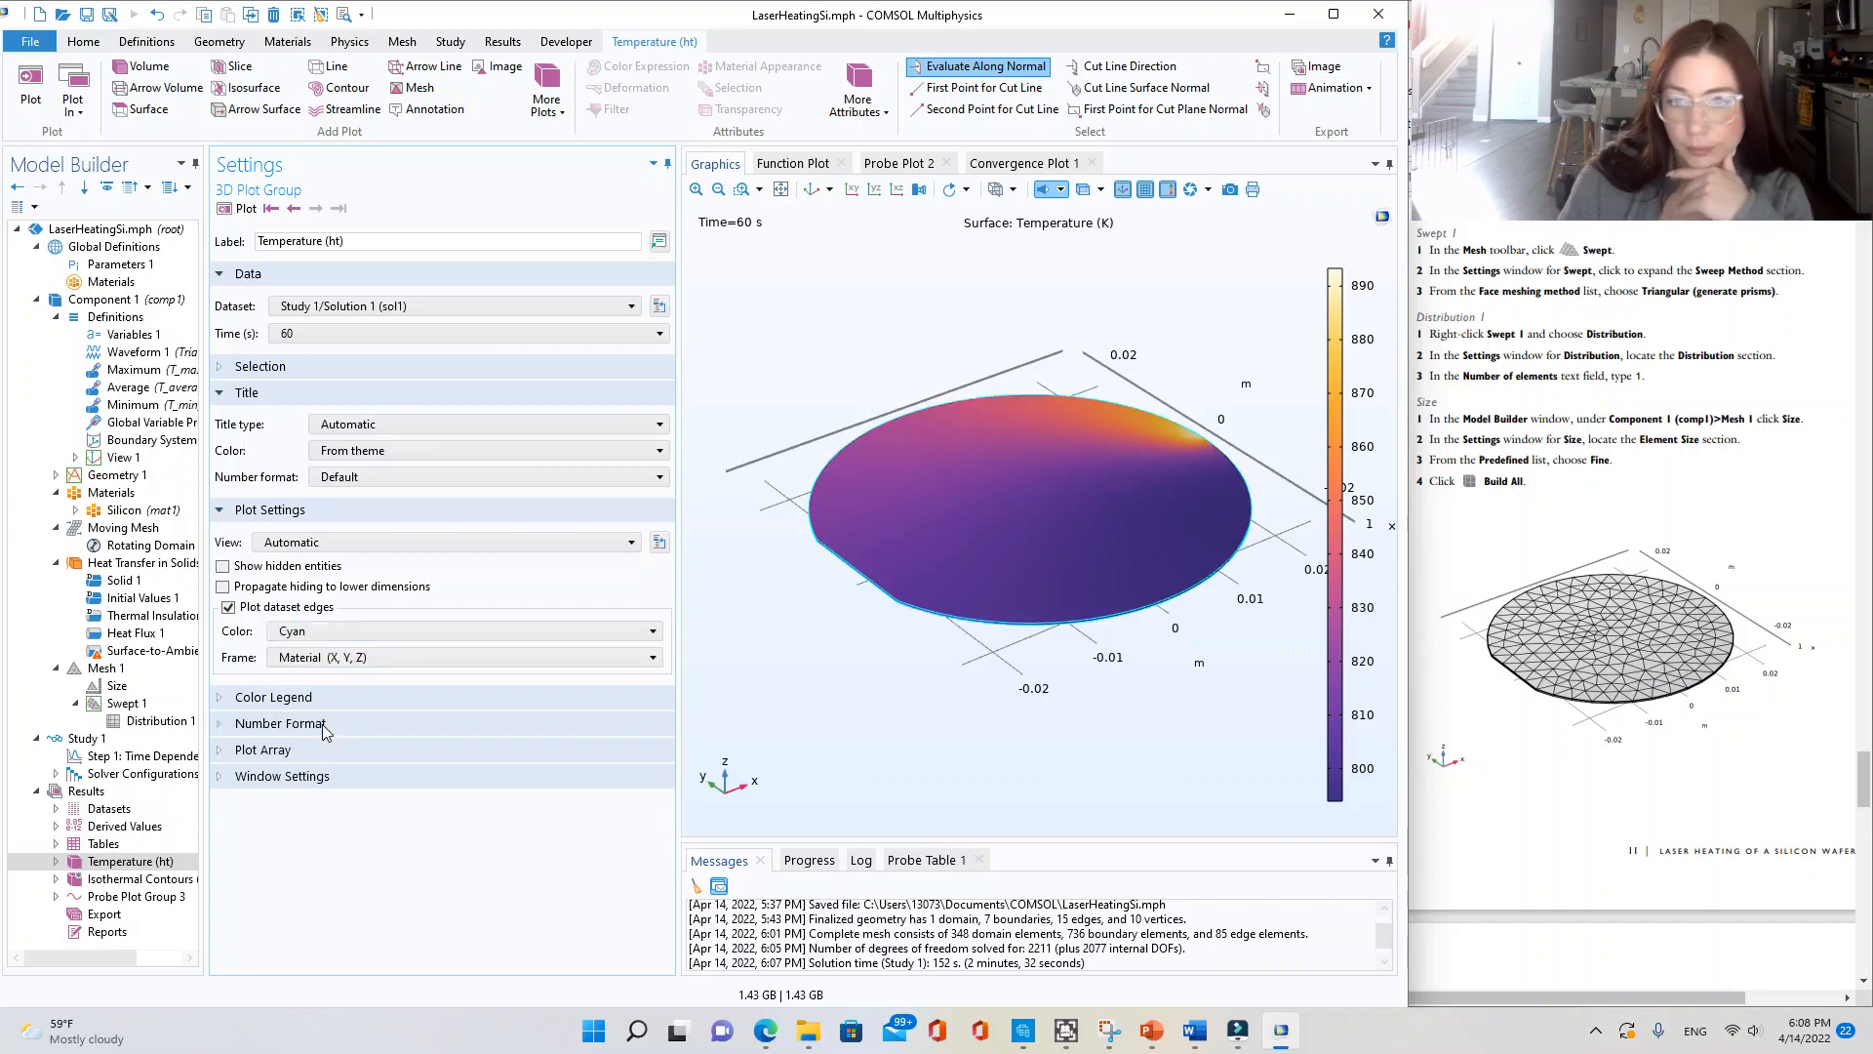
pyautogui.click(290, 634)
pyautogui.click(306, 670)
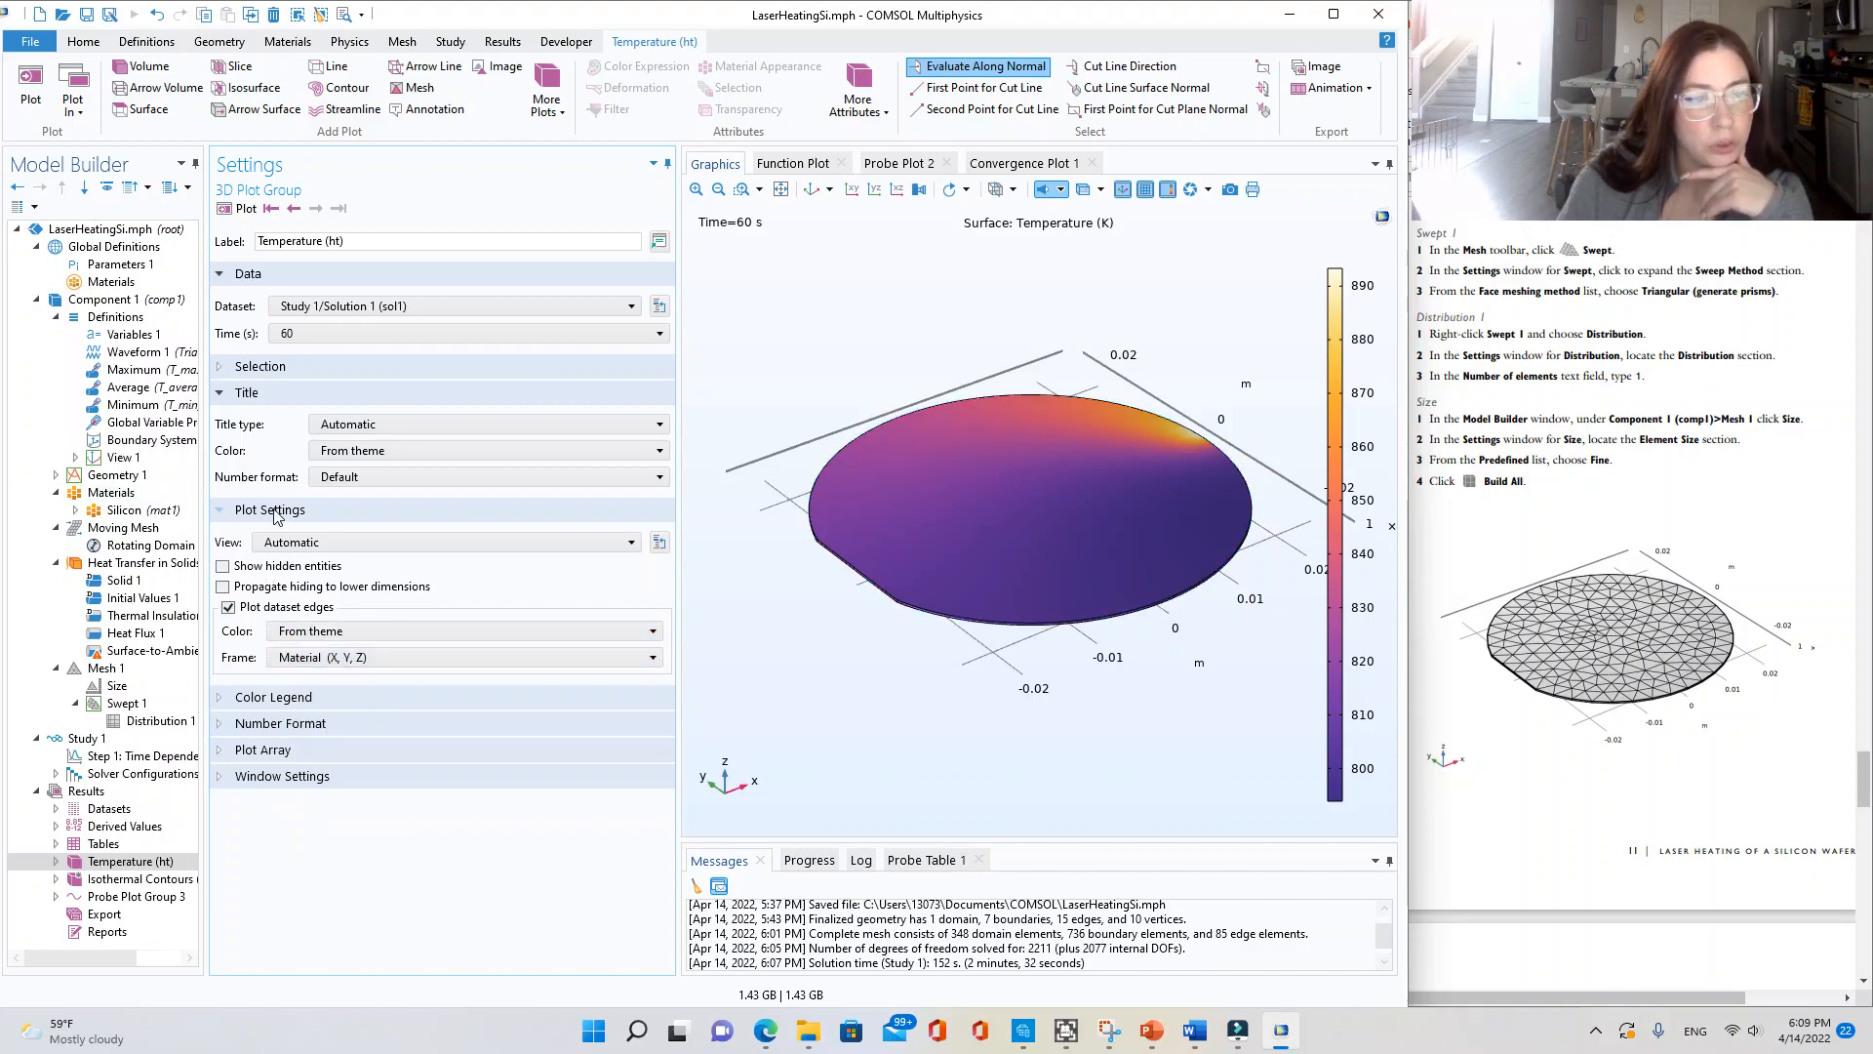
pyautogui.click(797, 163)
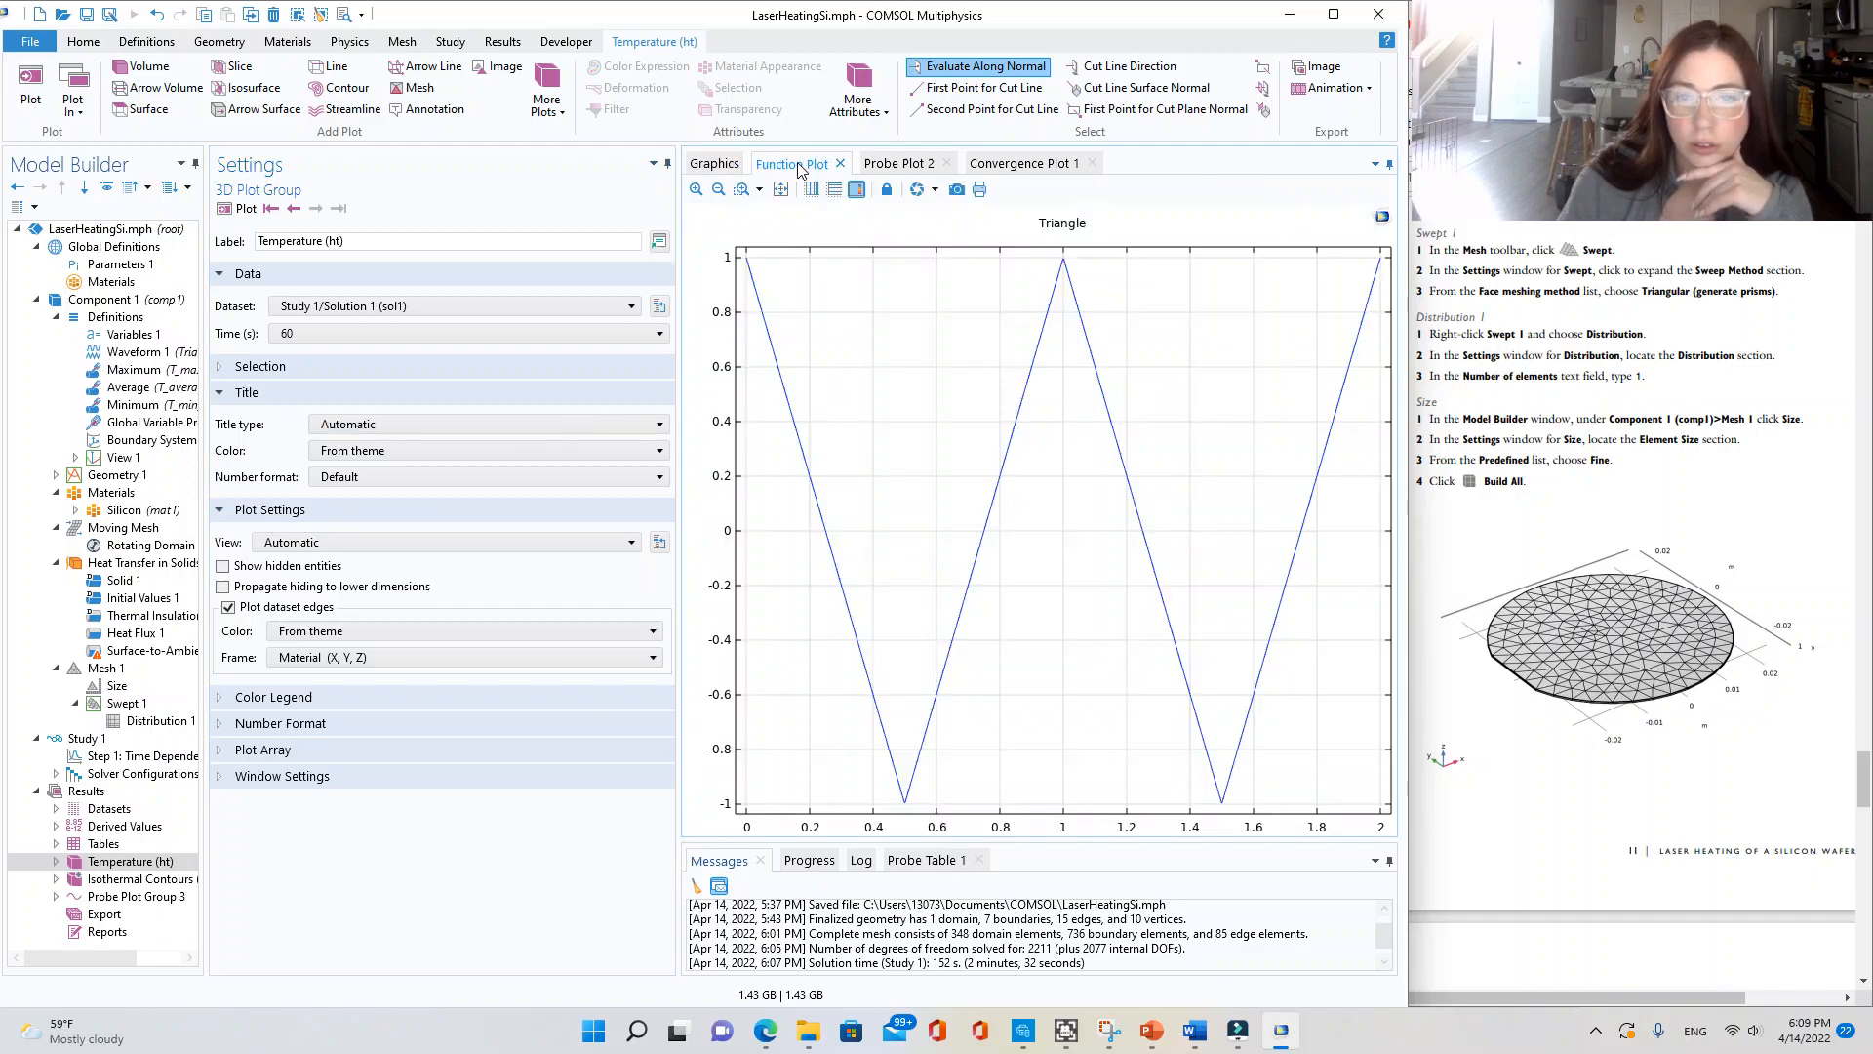
pyautogui.click(363, 631)
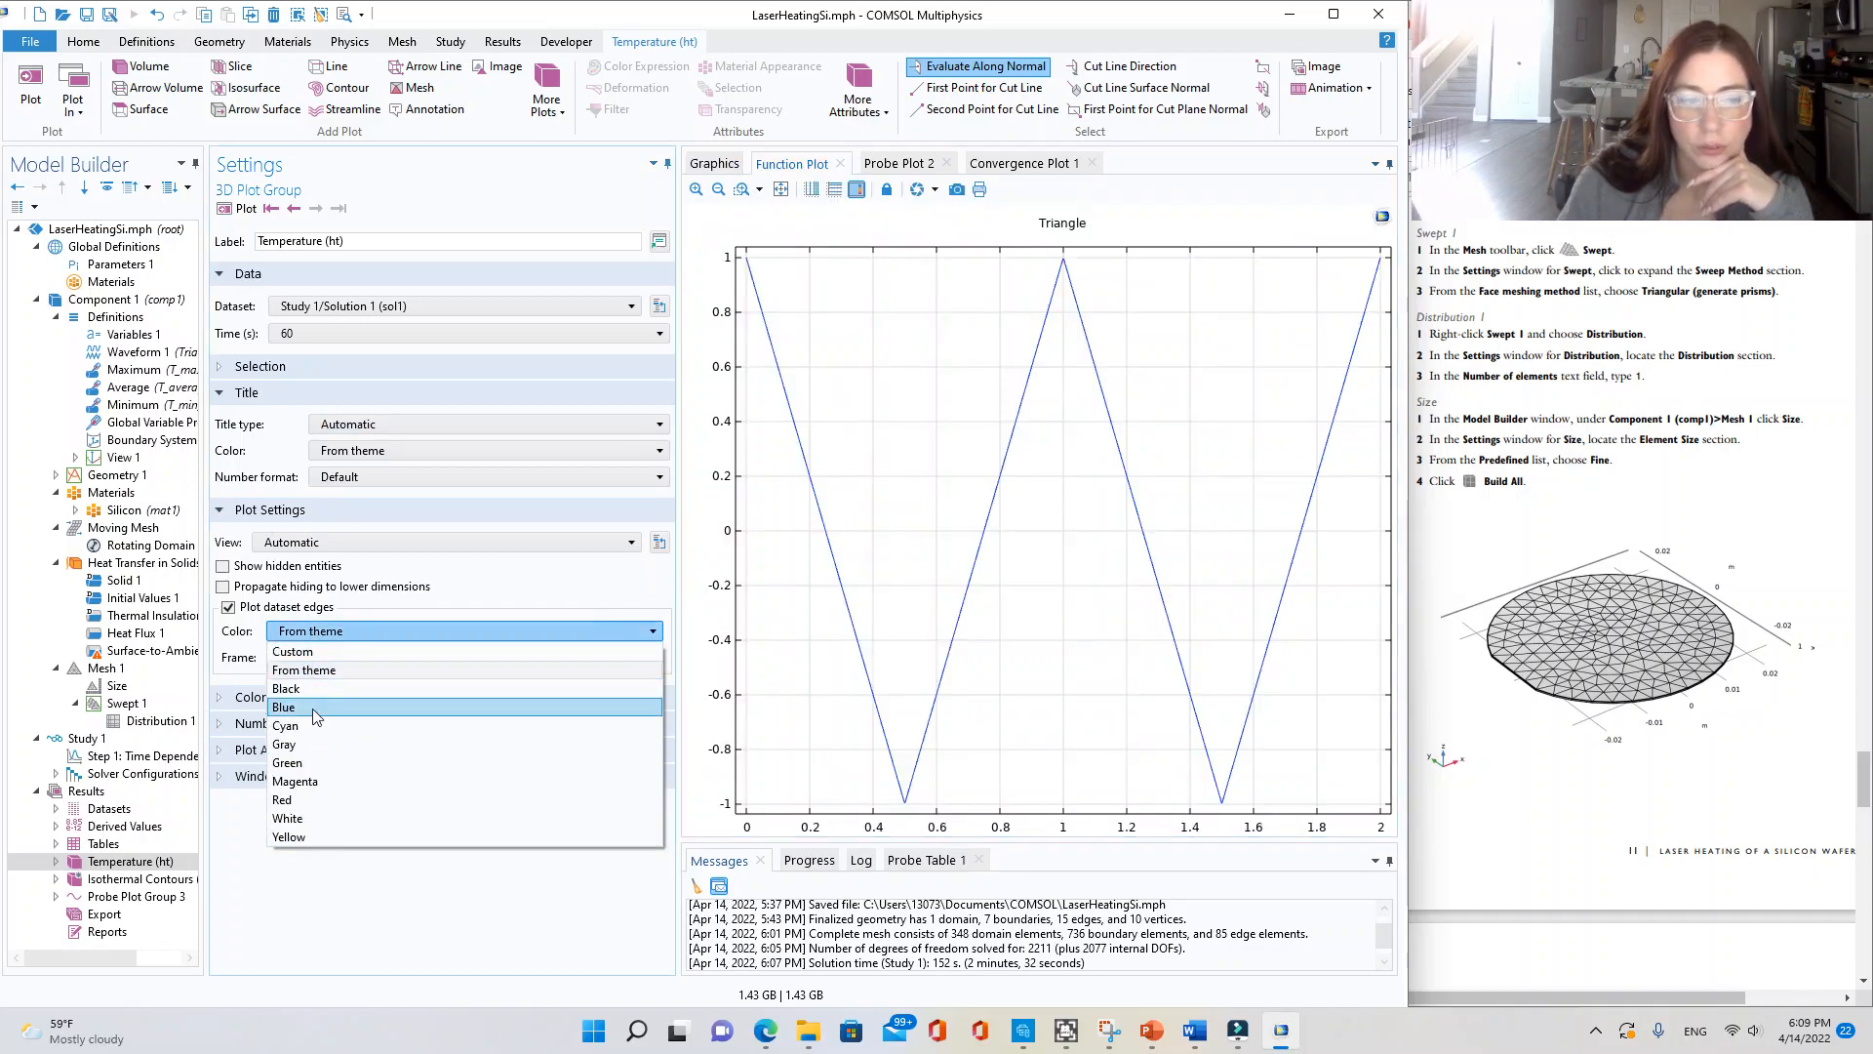
pyautogui.click(313, 719)
pyautogui.click(312, 629)
pyautogui.click(325, 759)
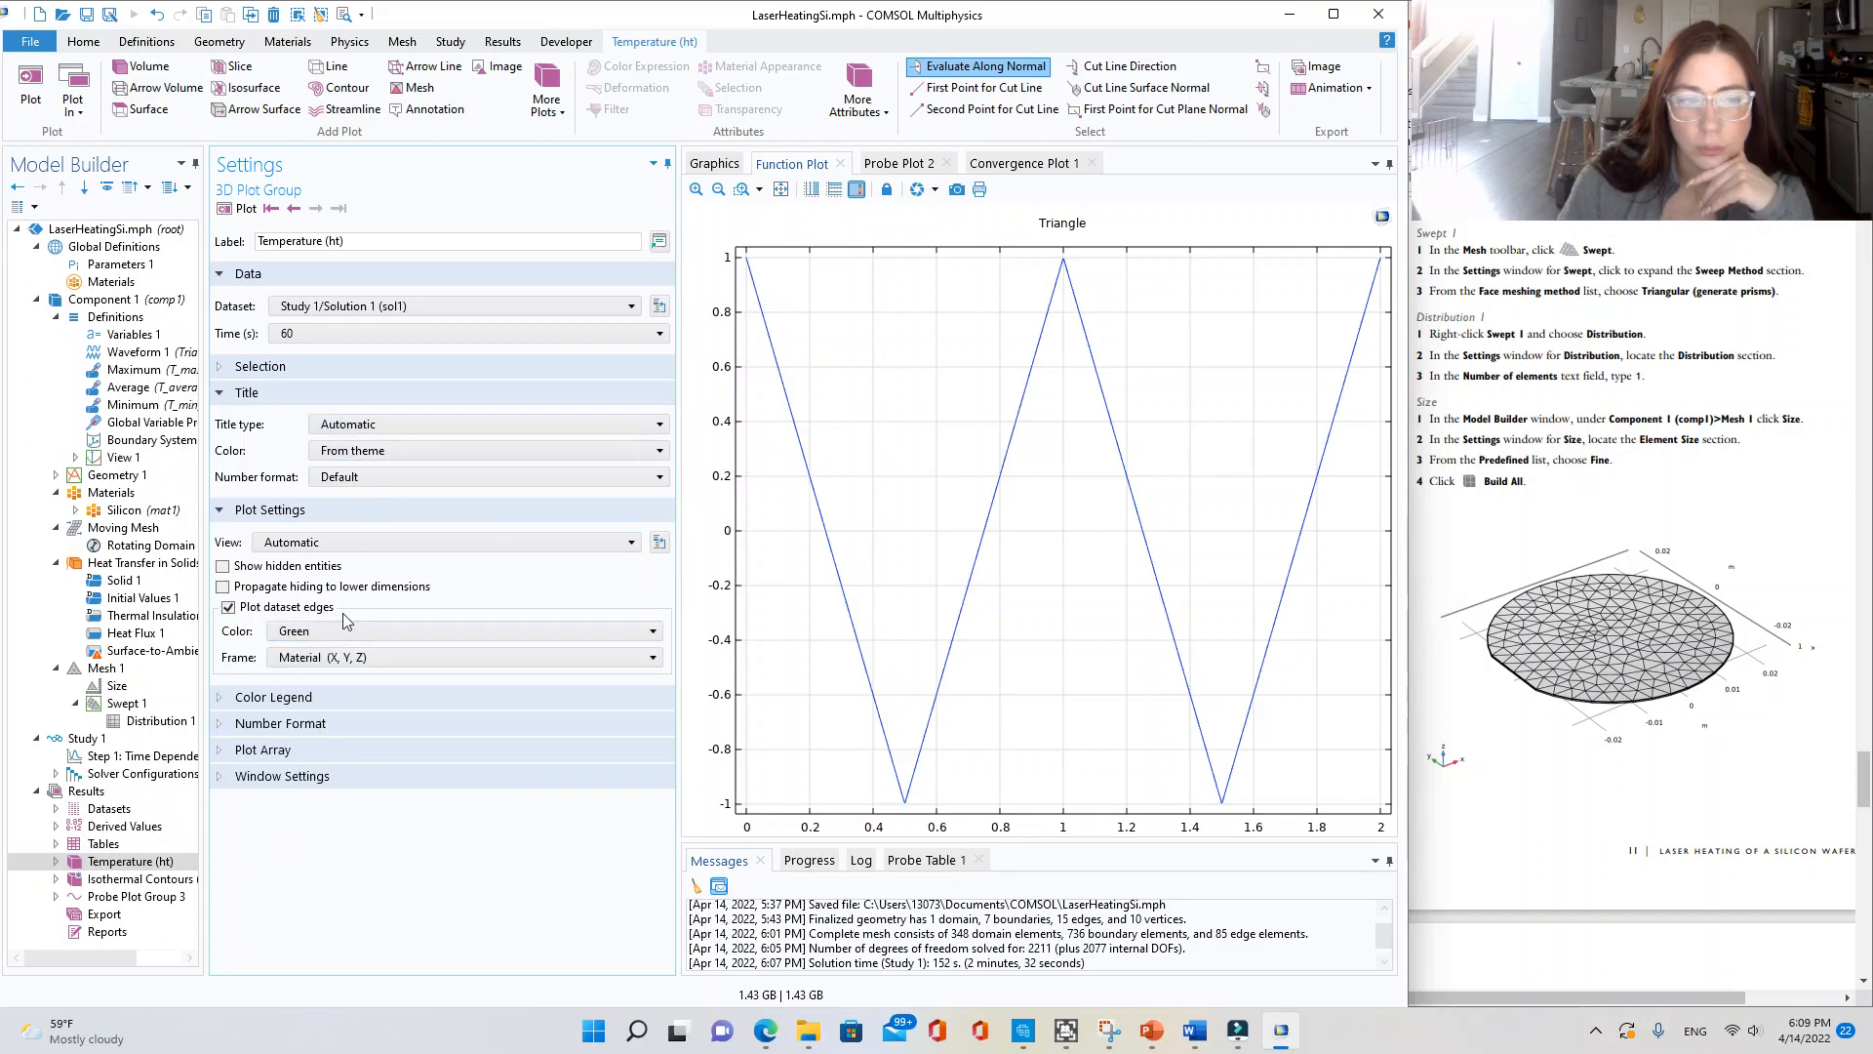
pyautogui.click(737, 170)
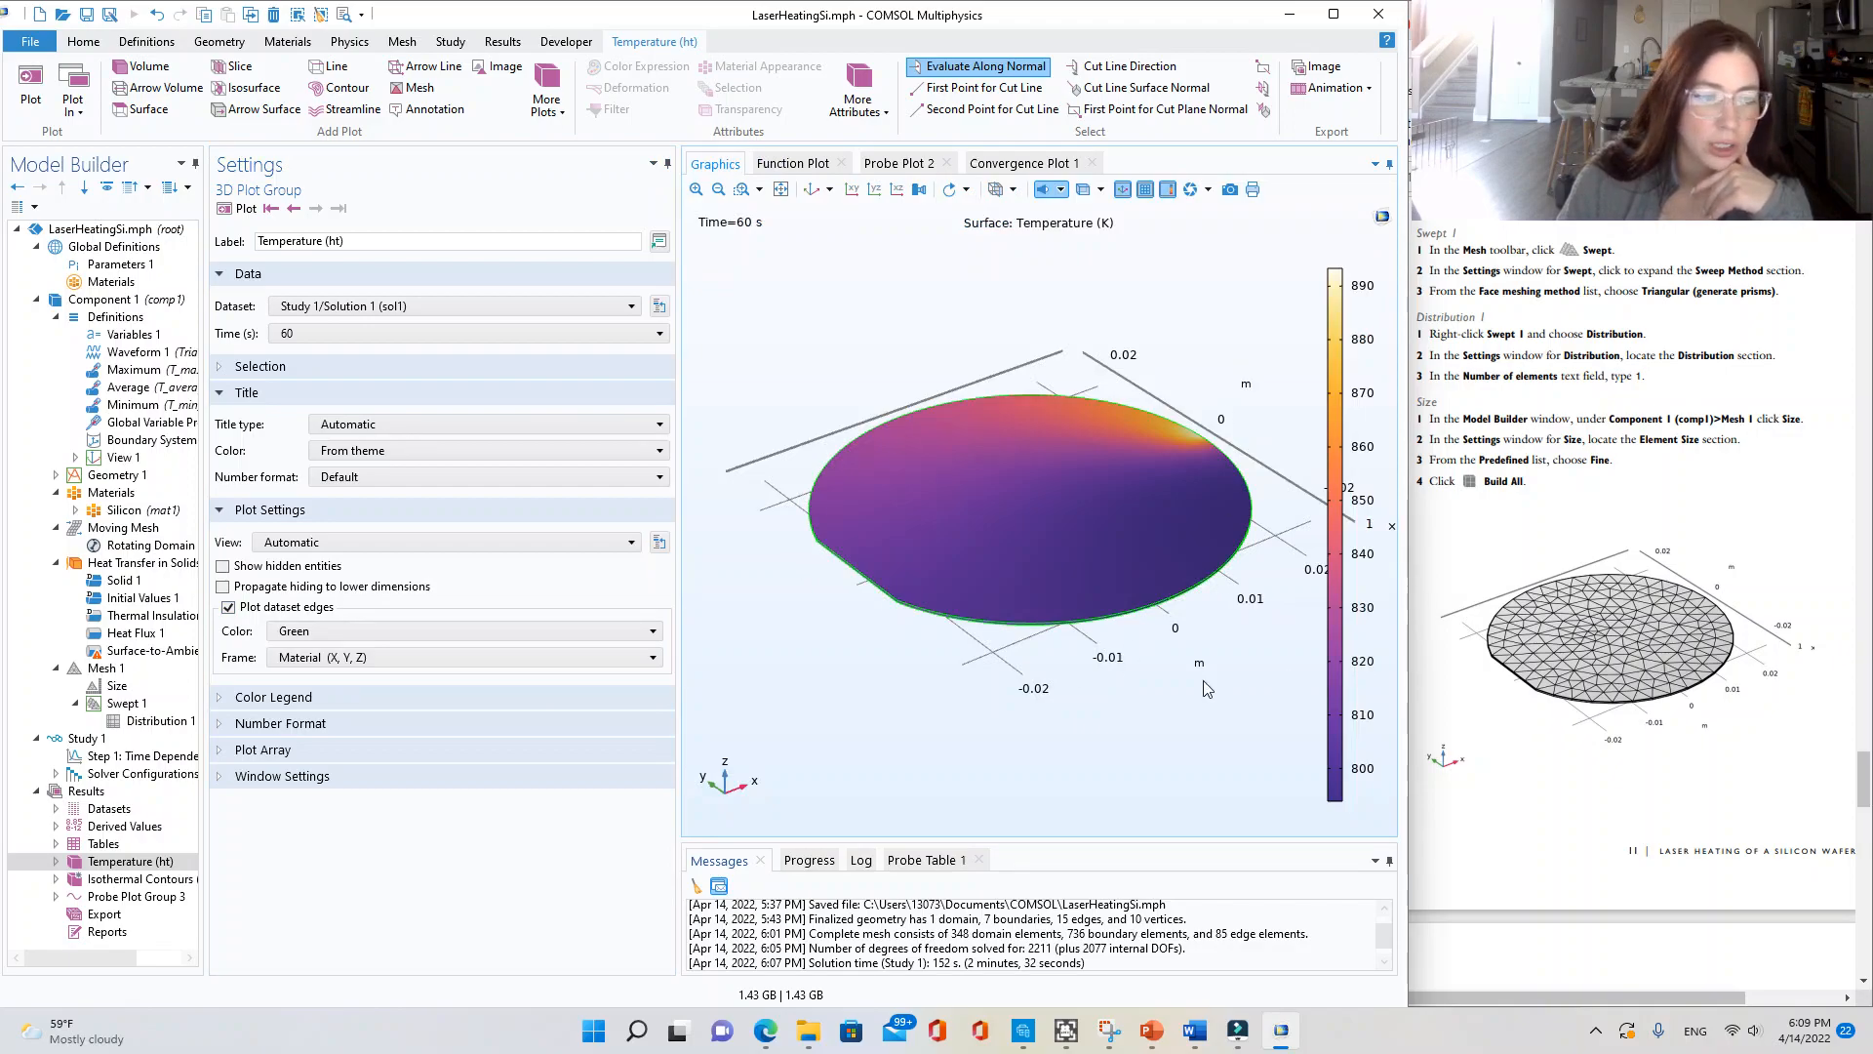
pyautogui.click(313, 633)
pyautogui.click(312, 674)
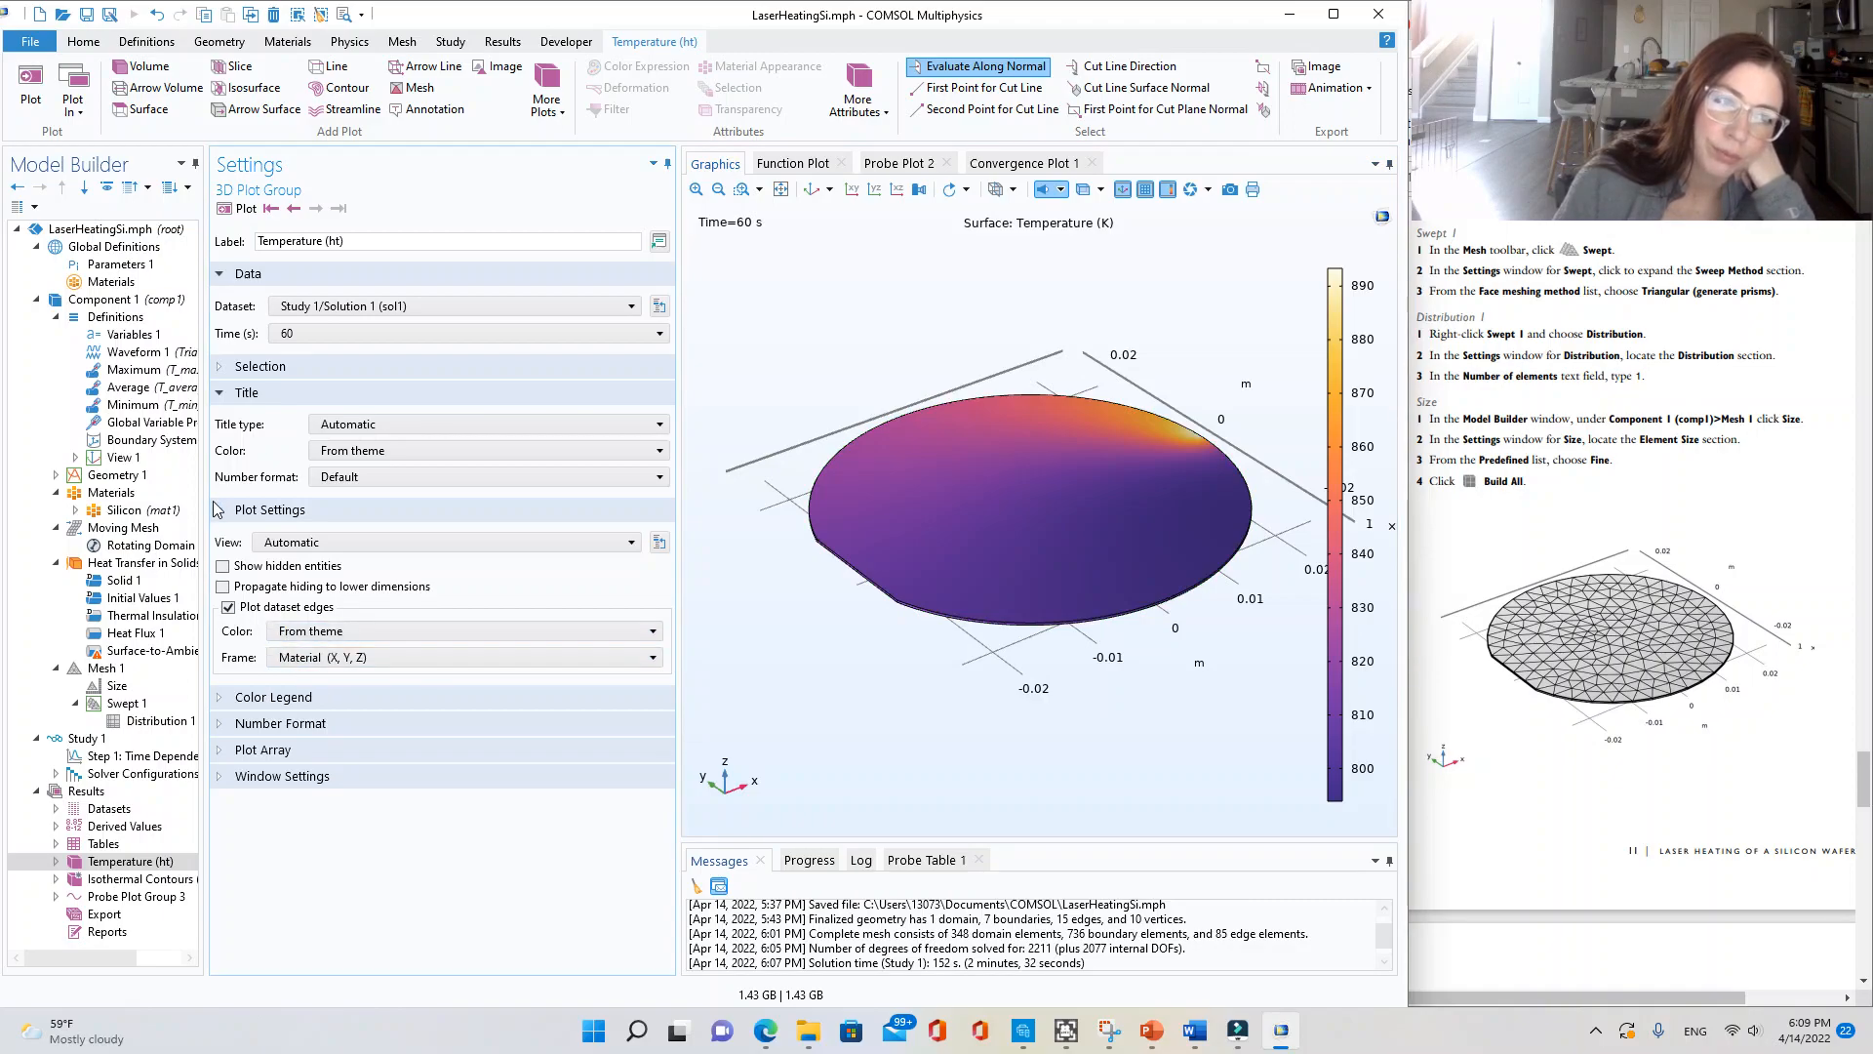
pyautogui.click(220, 368)
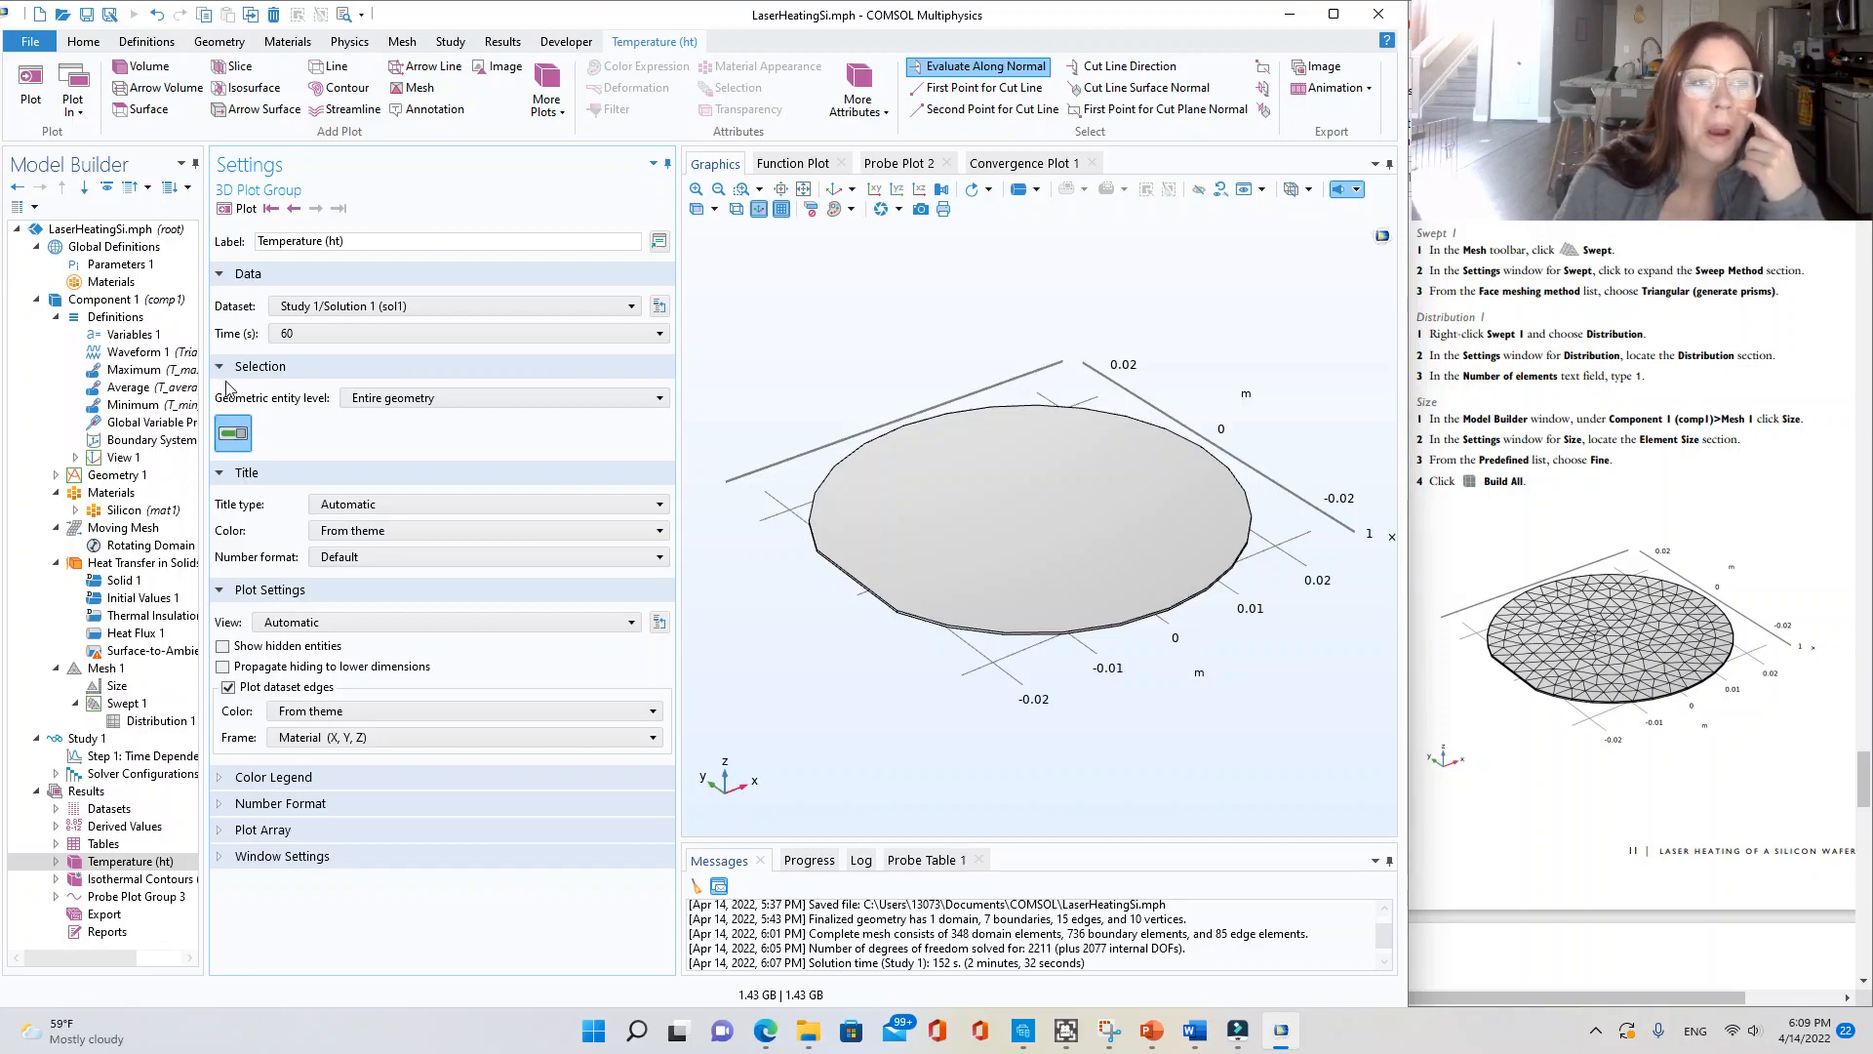
# - Step the Temperature (ht) plot to 59 s and back to 60 s, keeping the theme title colour
pyautogui.click(228, 368)
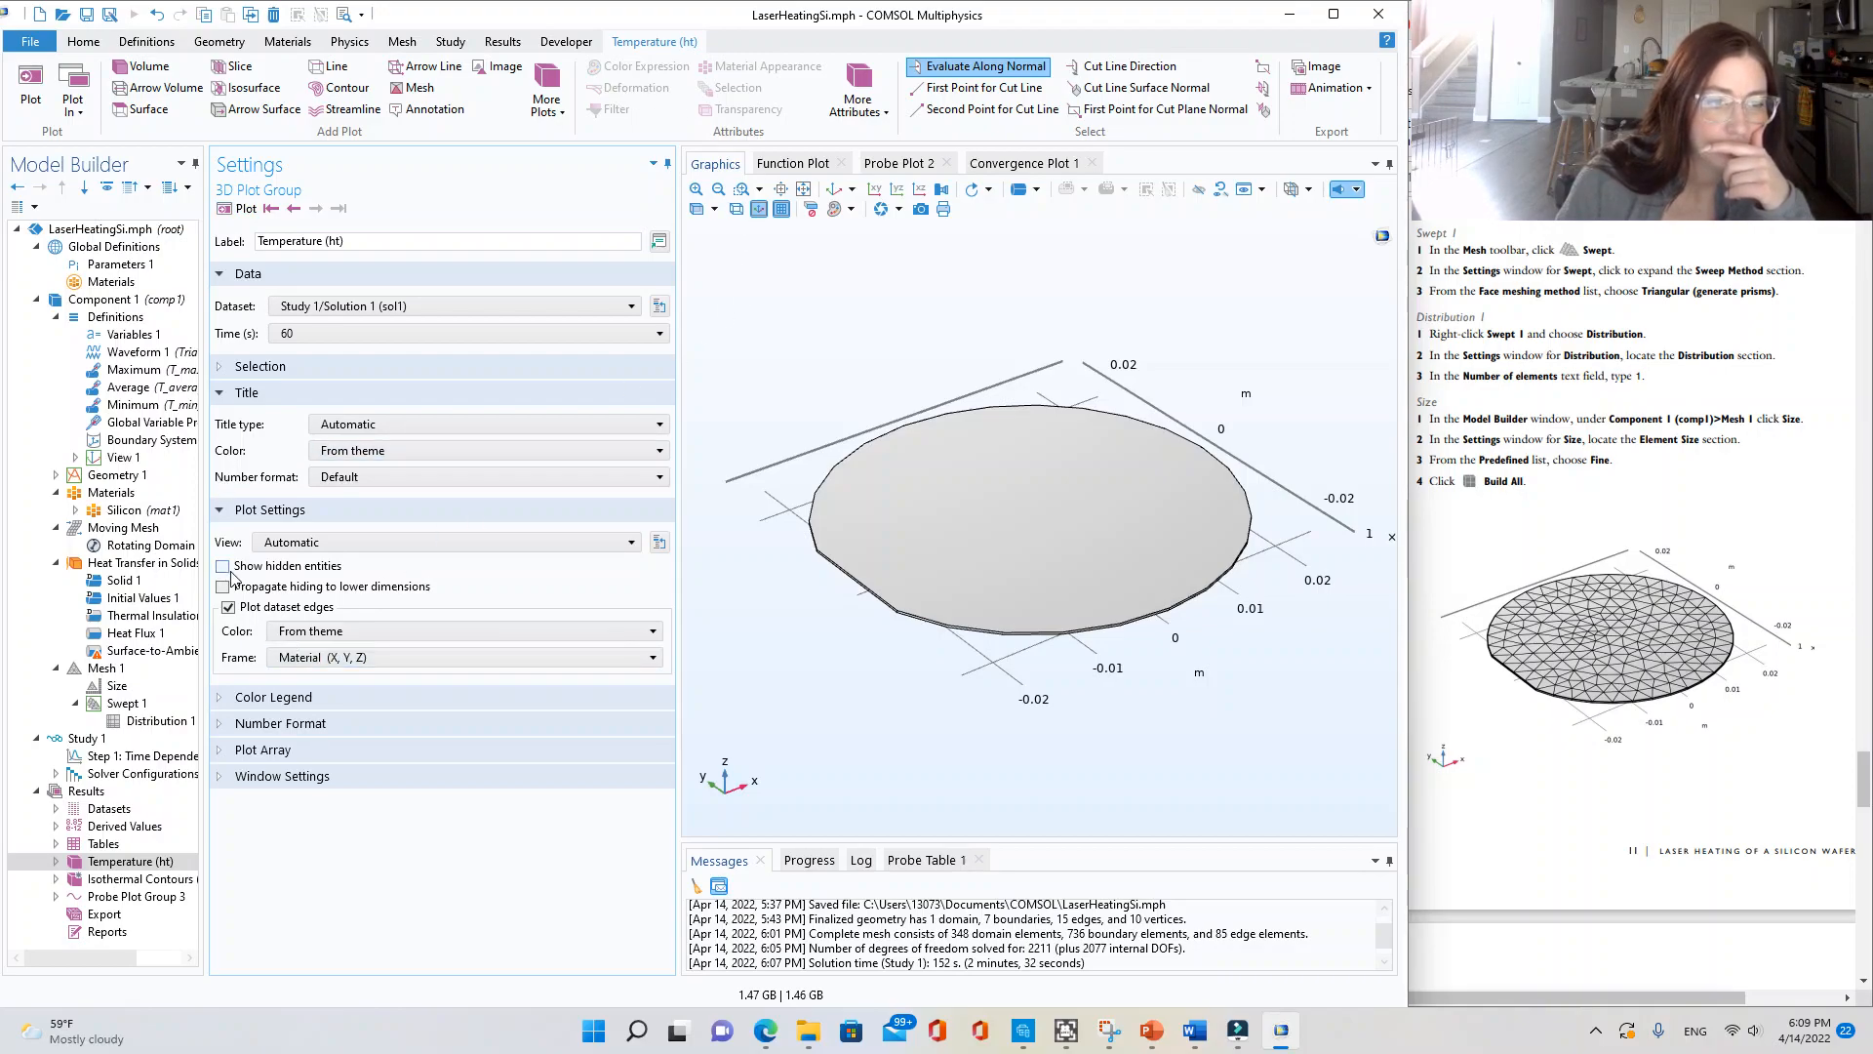
pyautogui.click(222, 374)
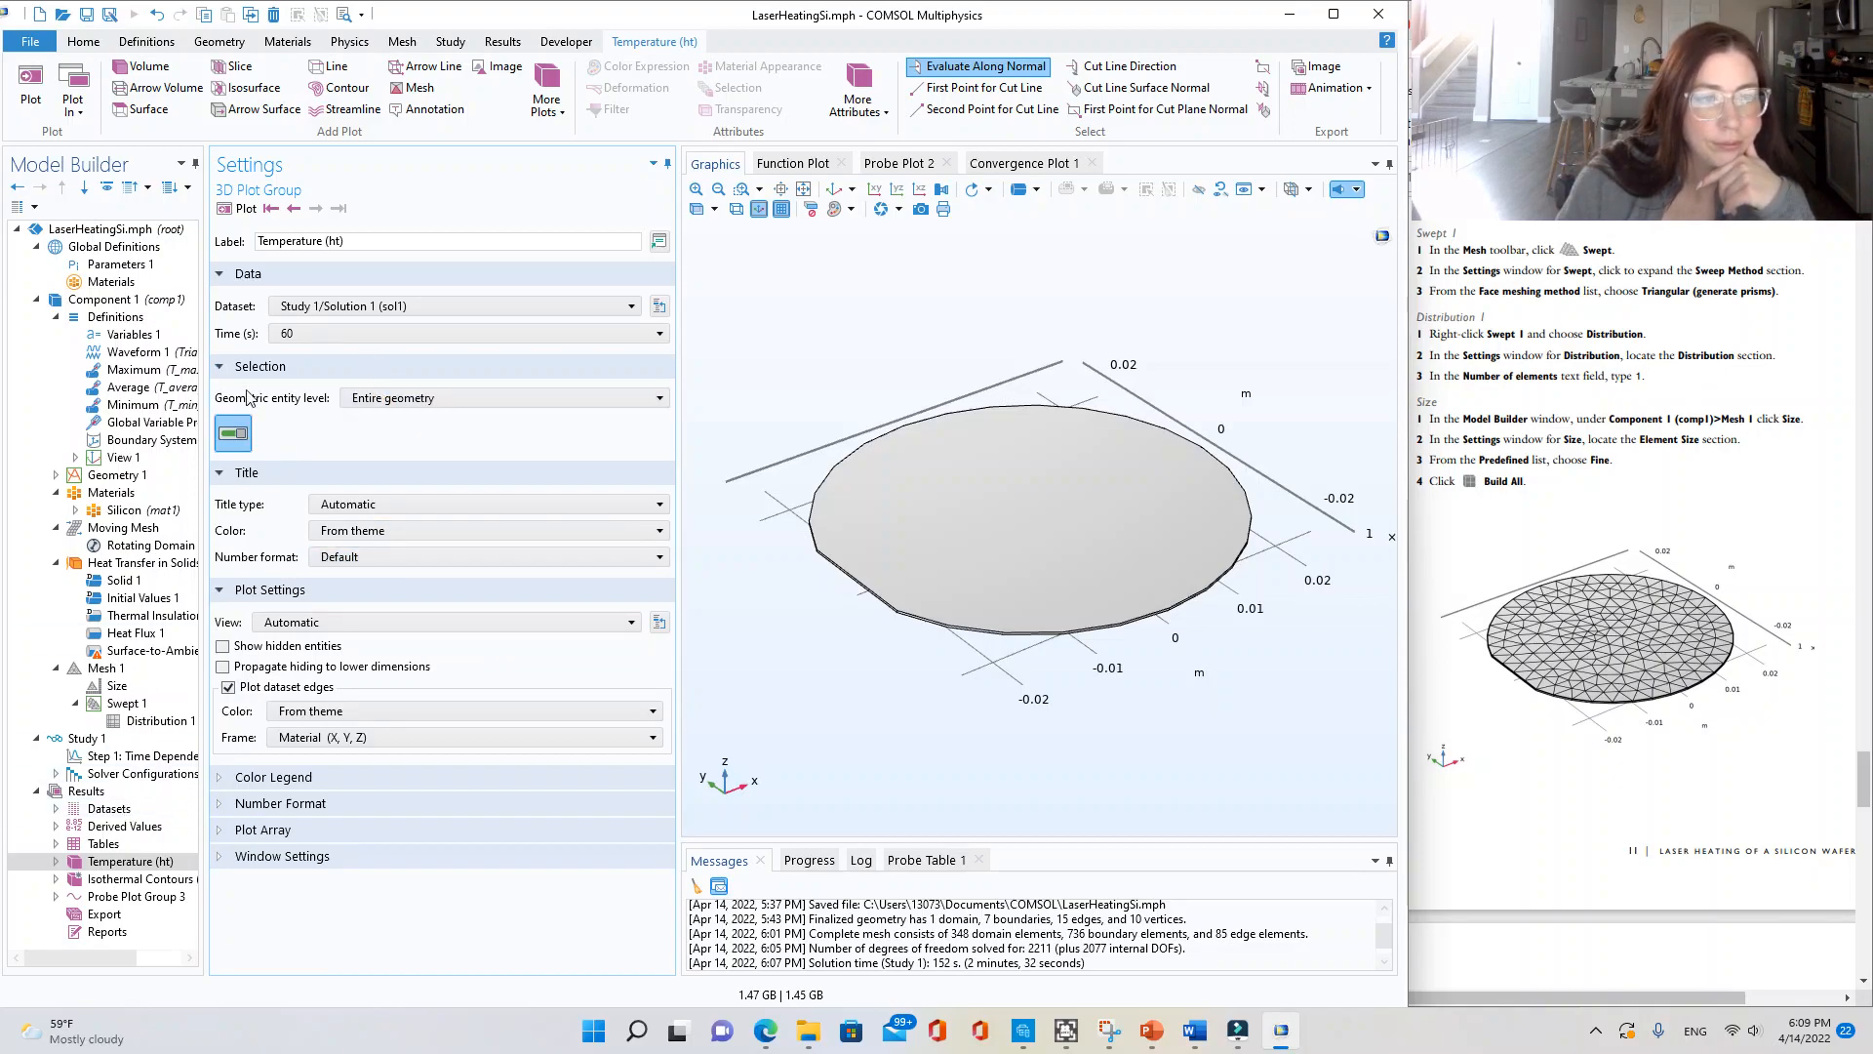
pyautogui.click(295, 210)
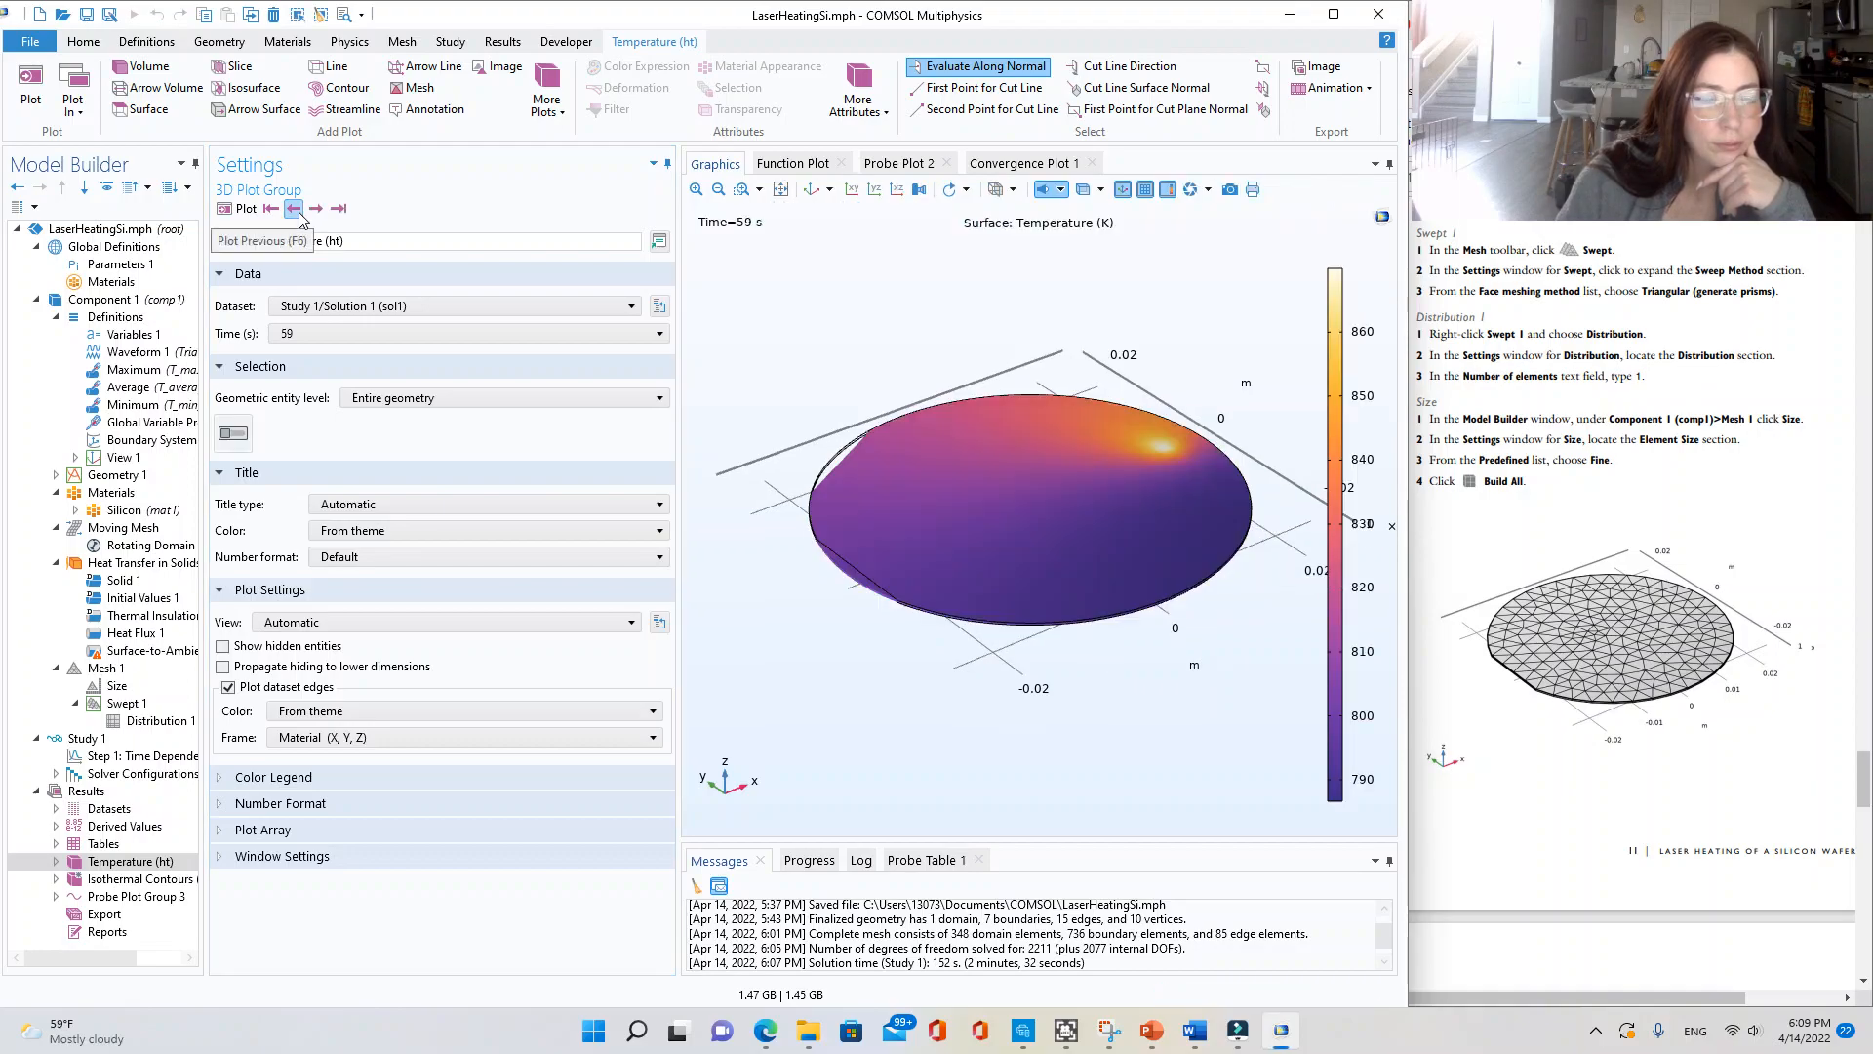
pyautogui.click(314, 209)
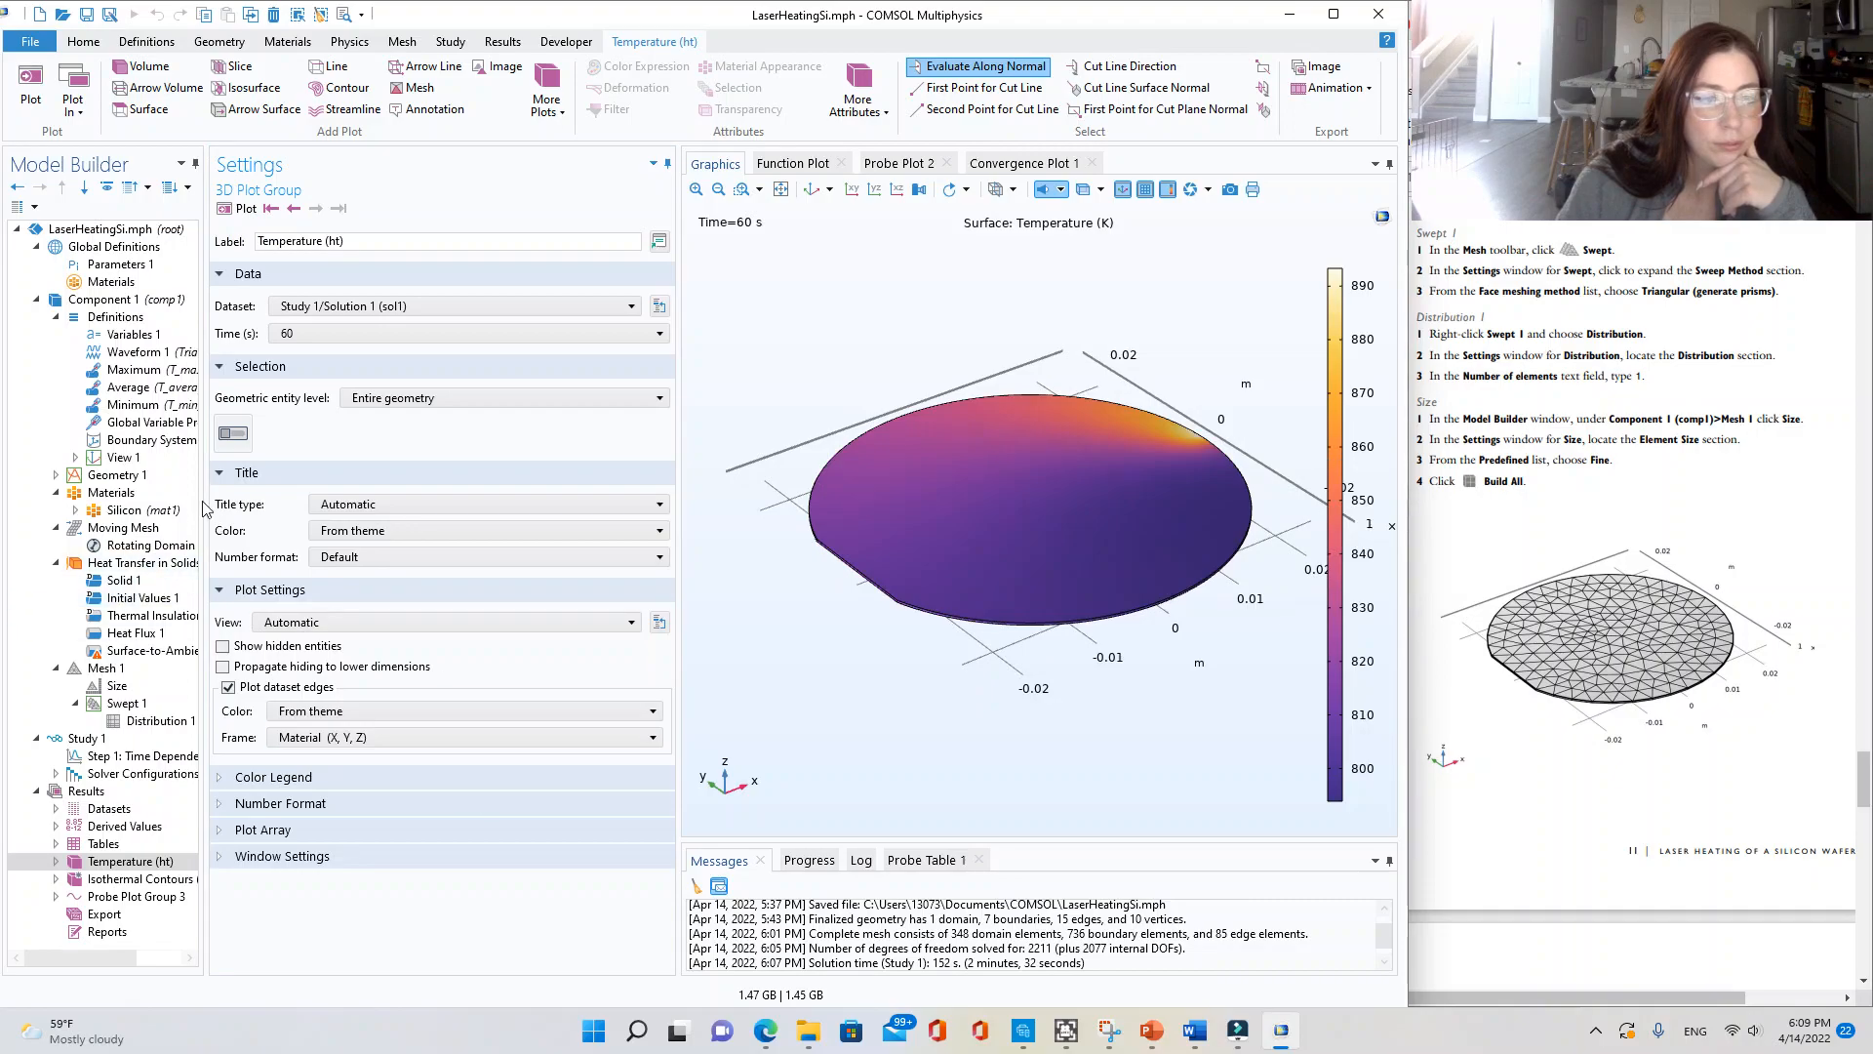
pyautogui.click(330, 534)
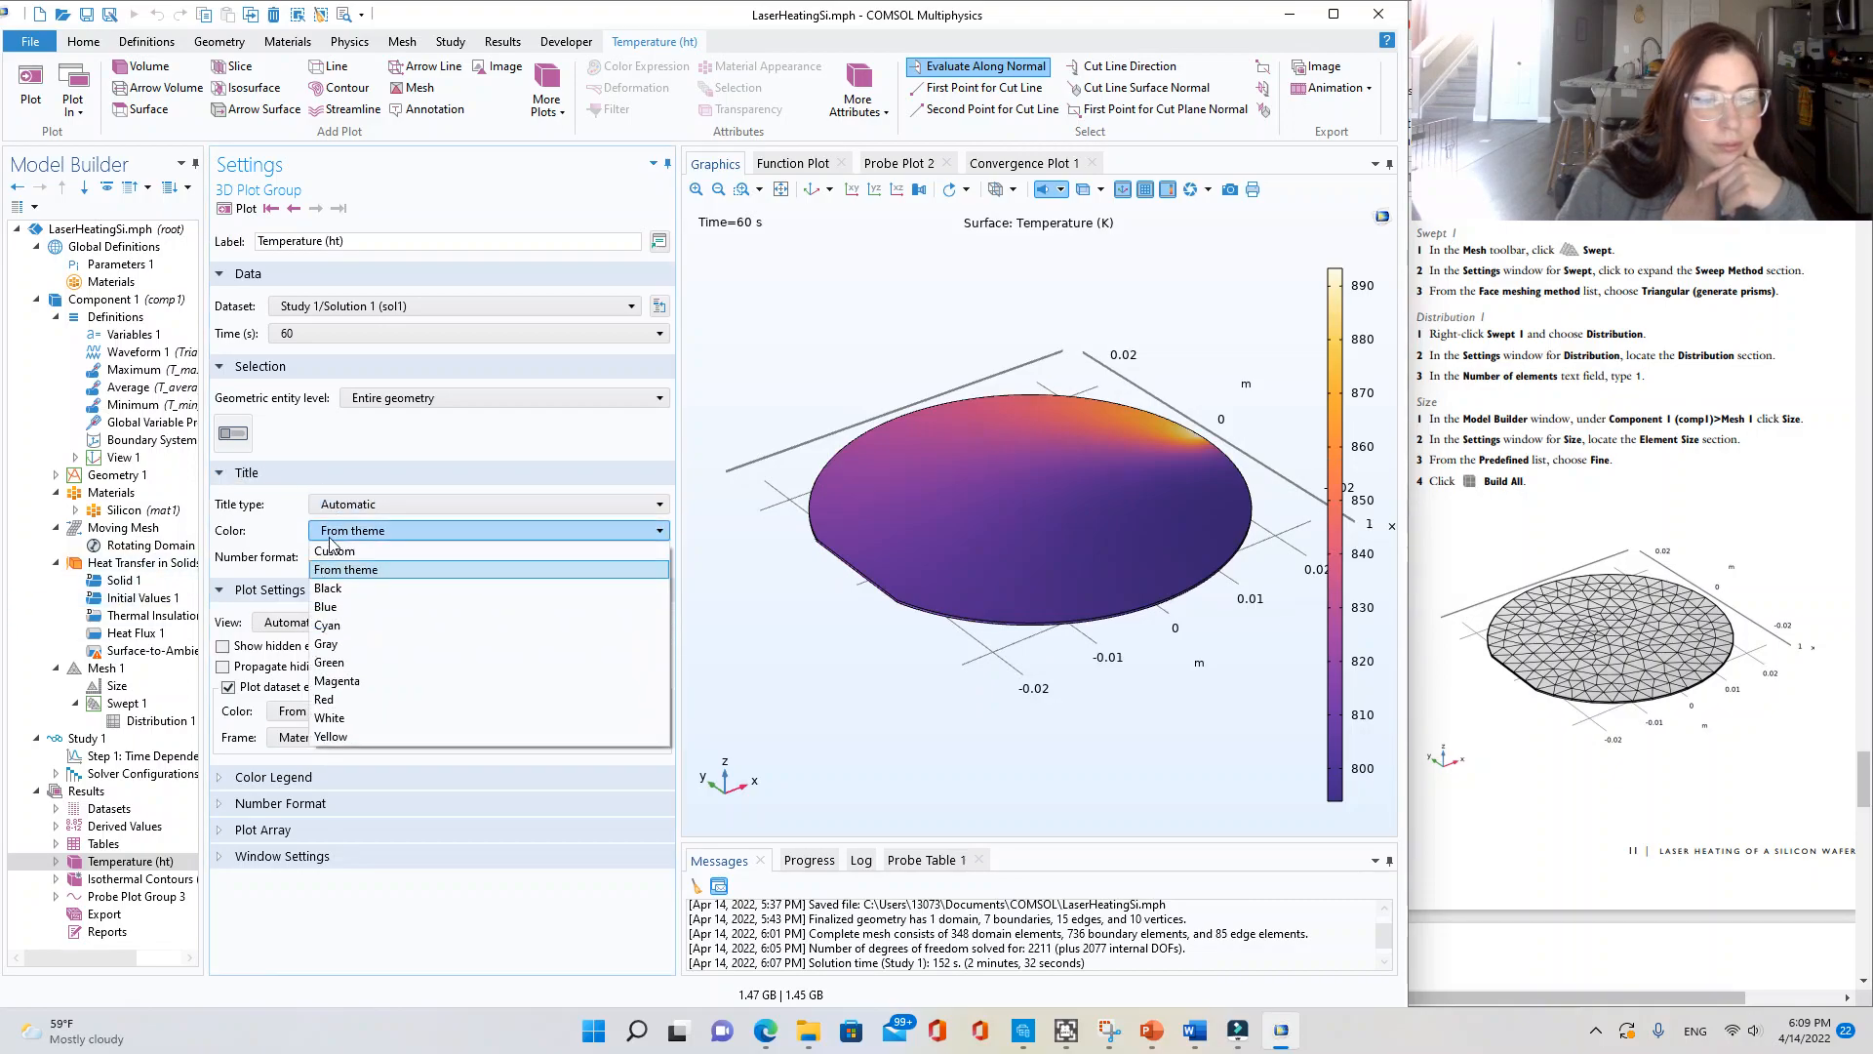
pyautogui.click(329, 536)
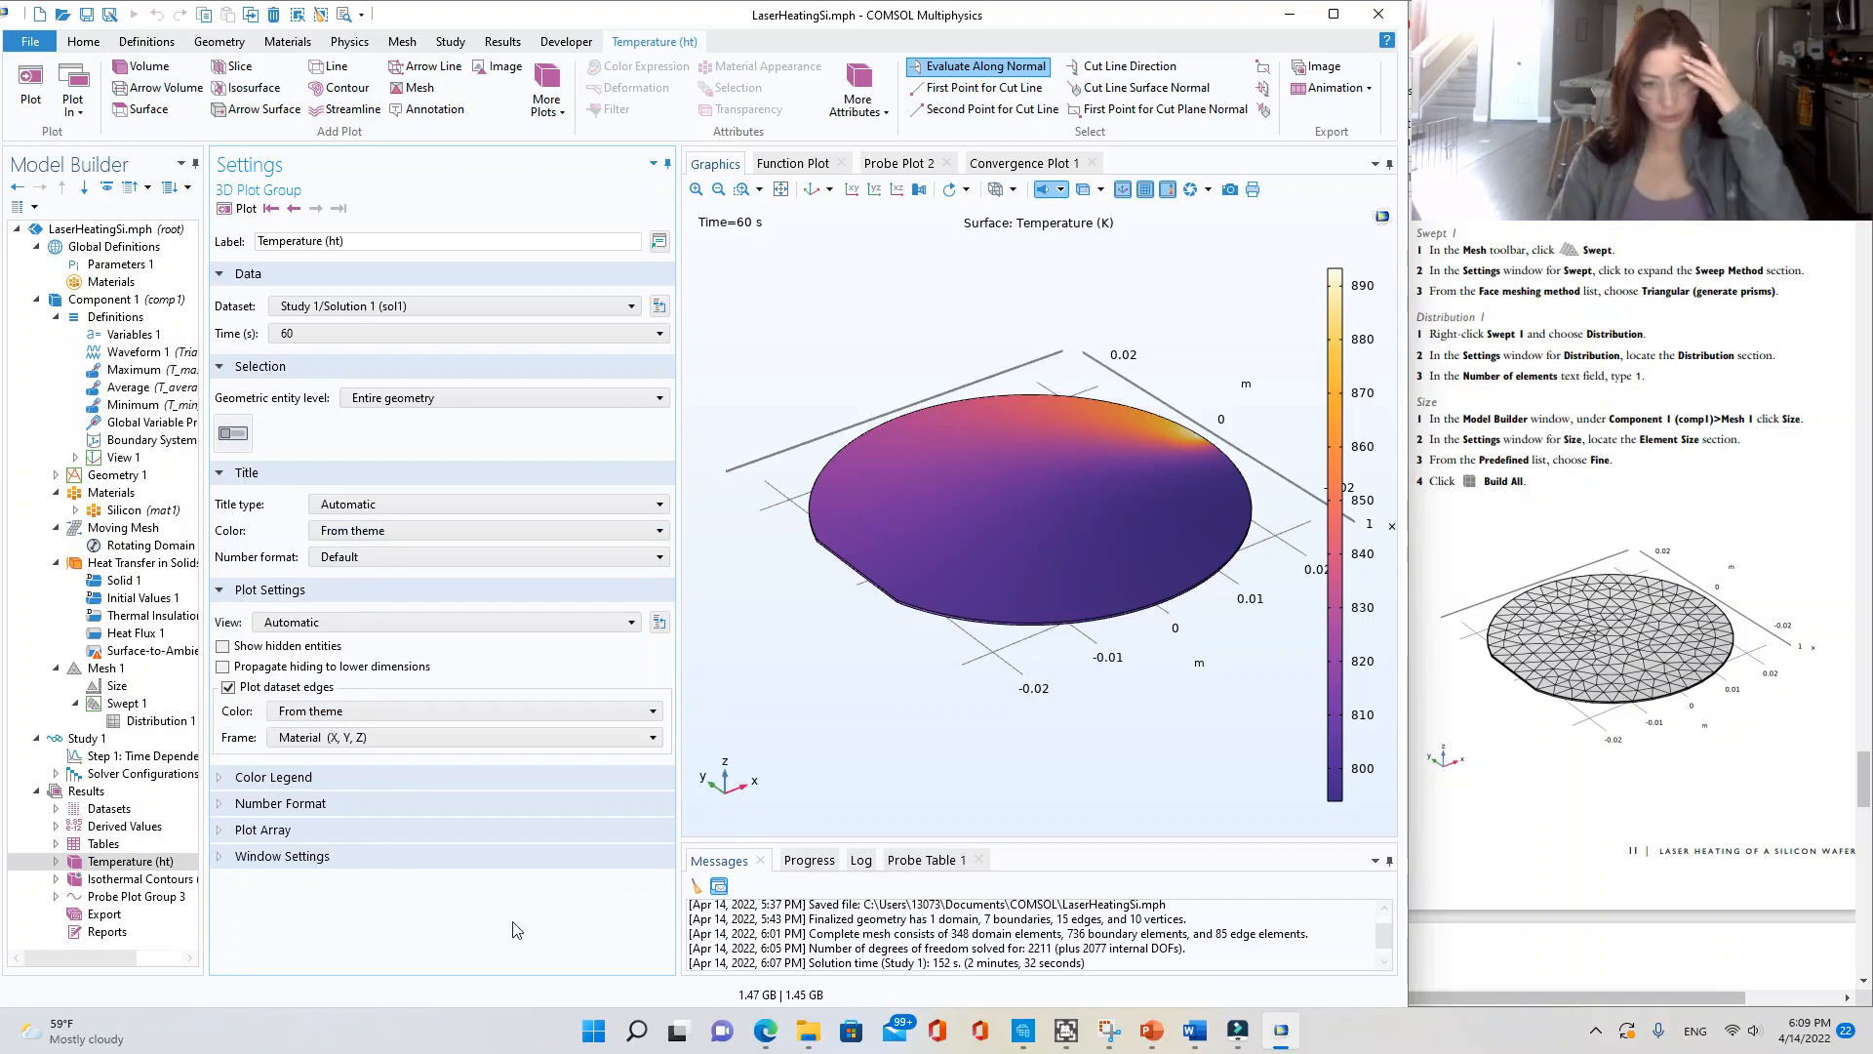
pyautogui.scroll(-10, 1617, 768)
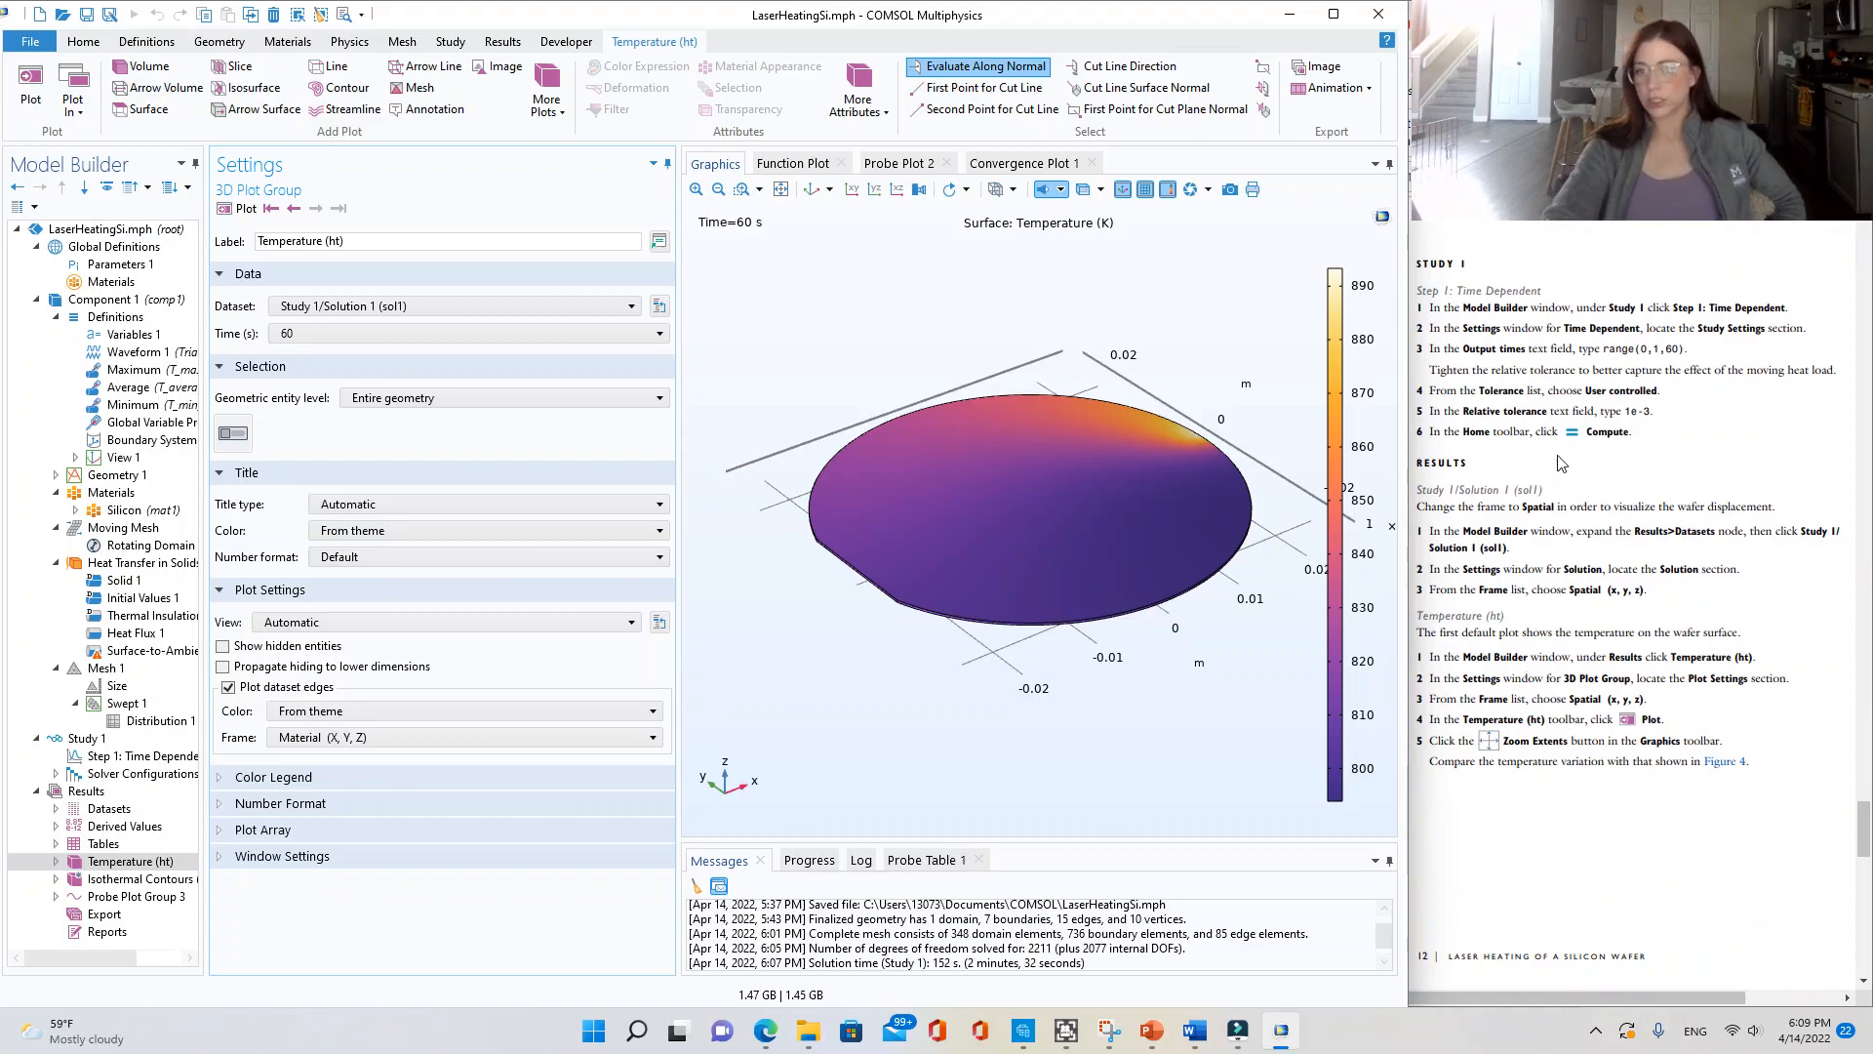
pyautogui.click(1558, 546)
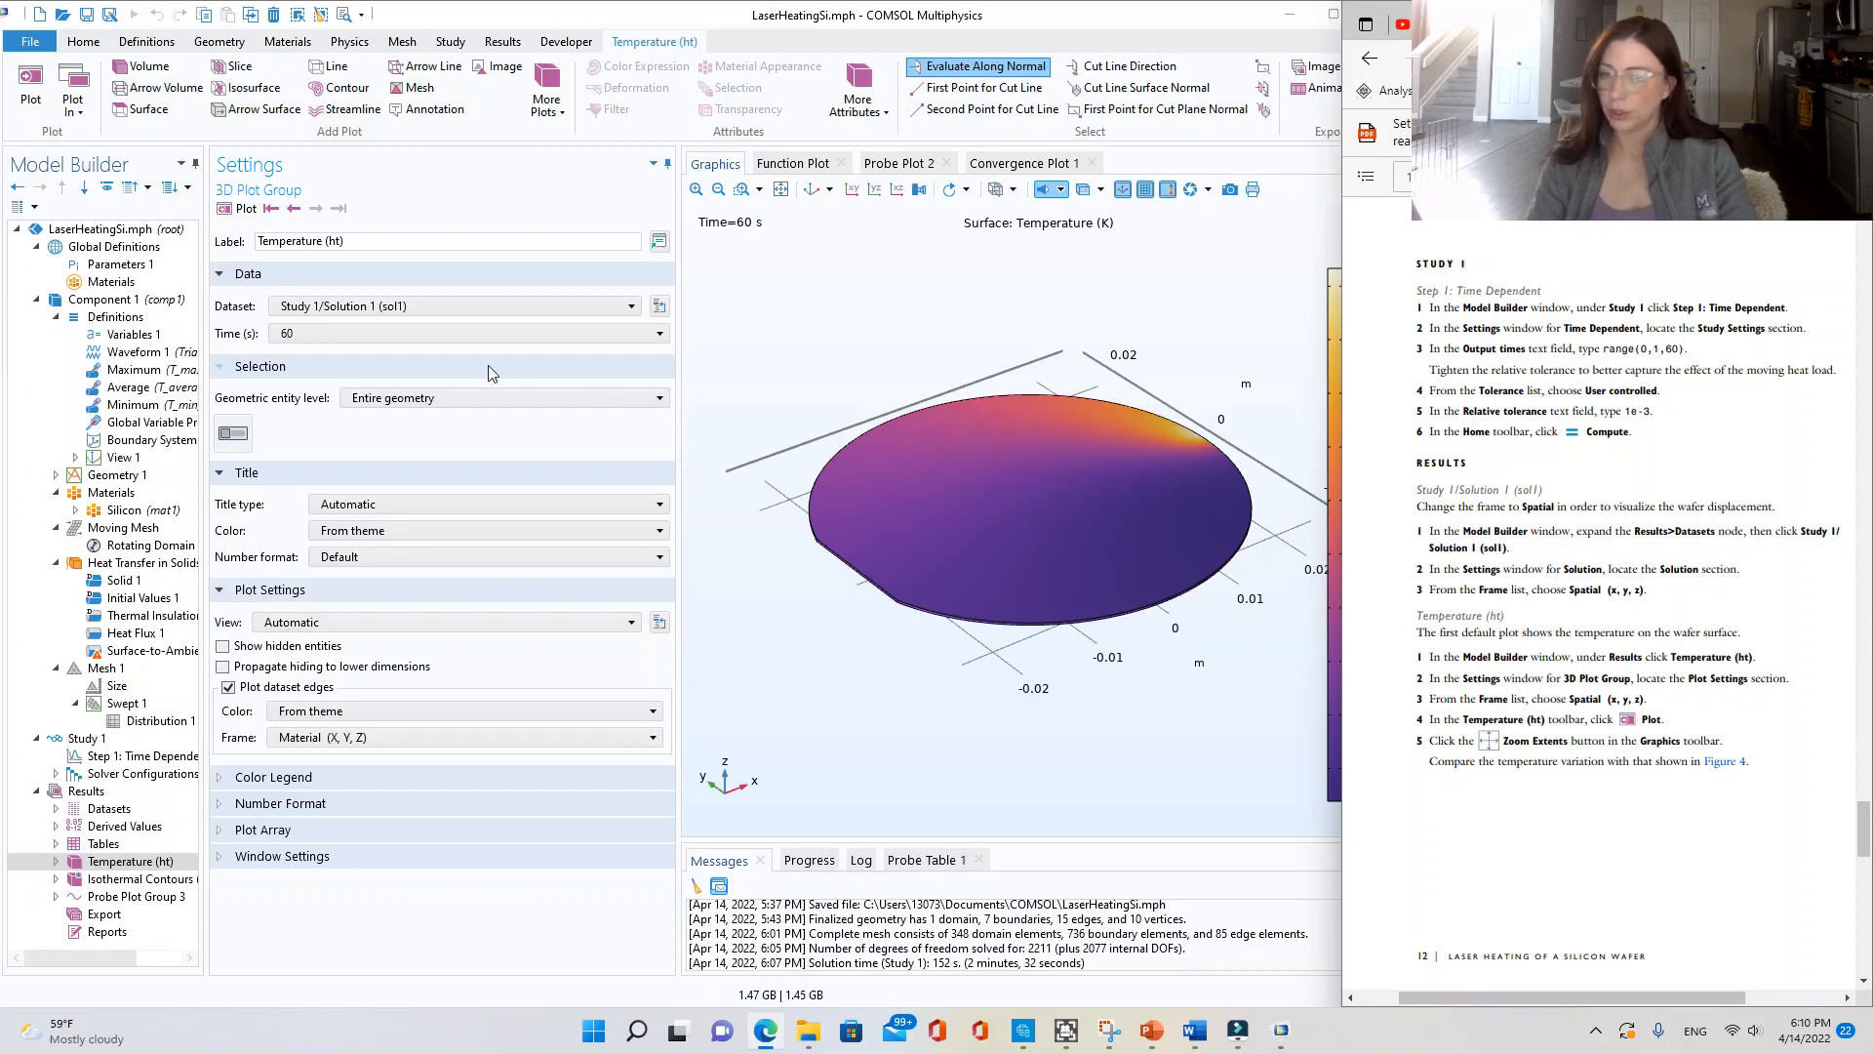
pyautogui.moveTo(1622, 997); pyautogui.dragTo(1642, 997)
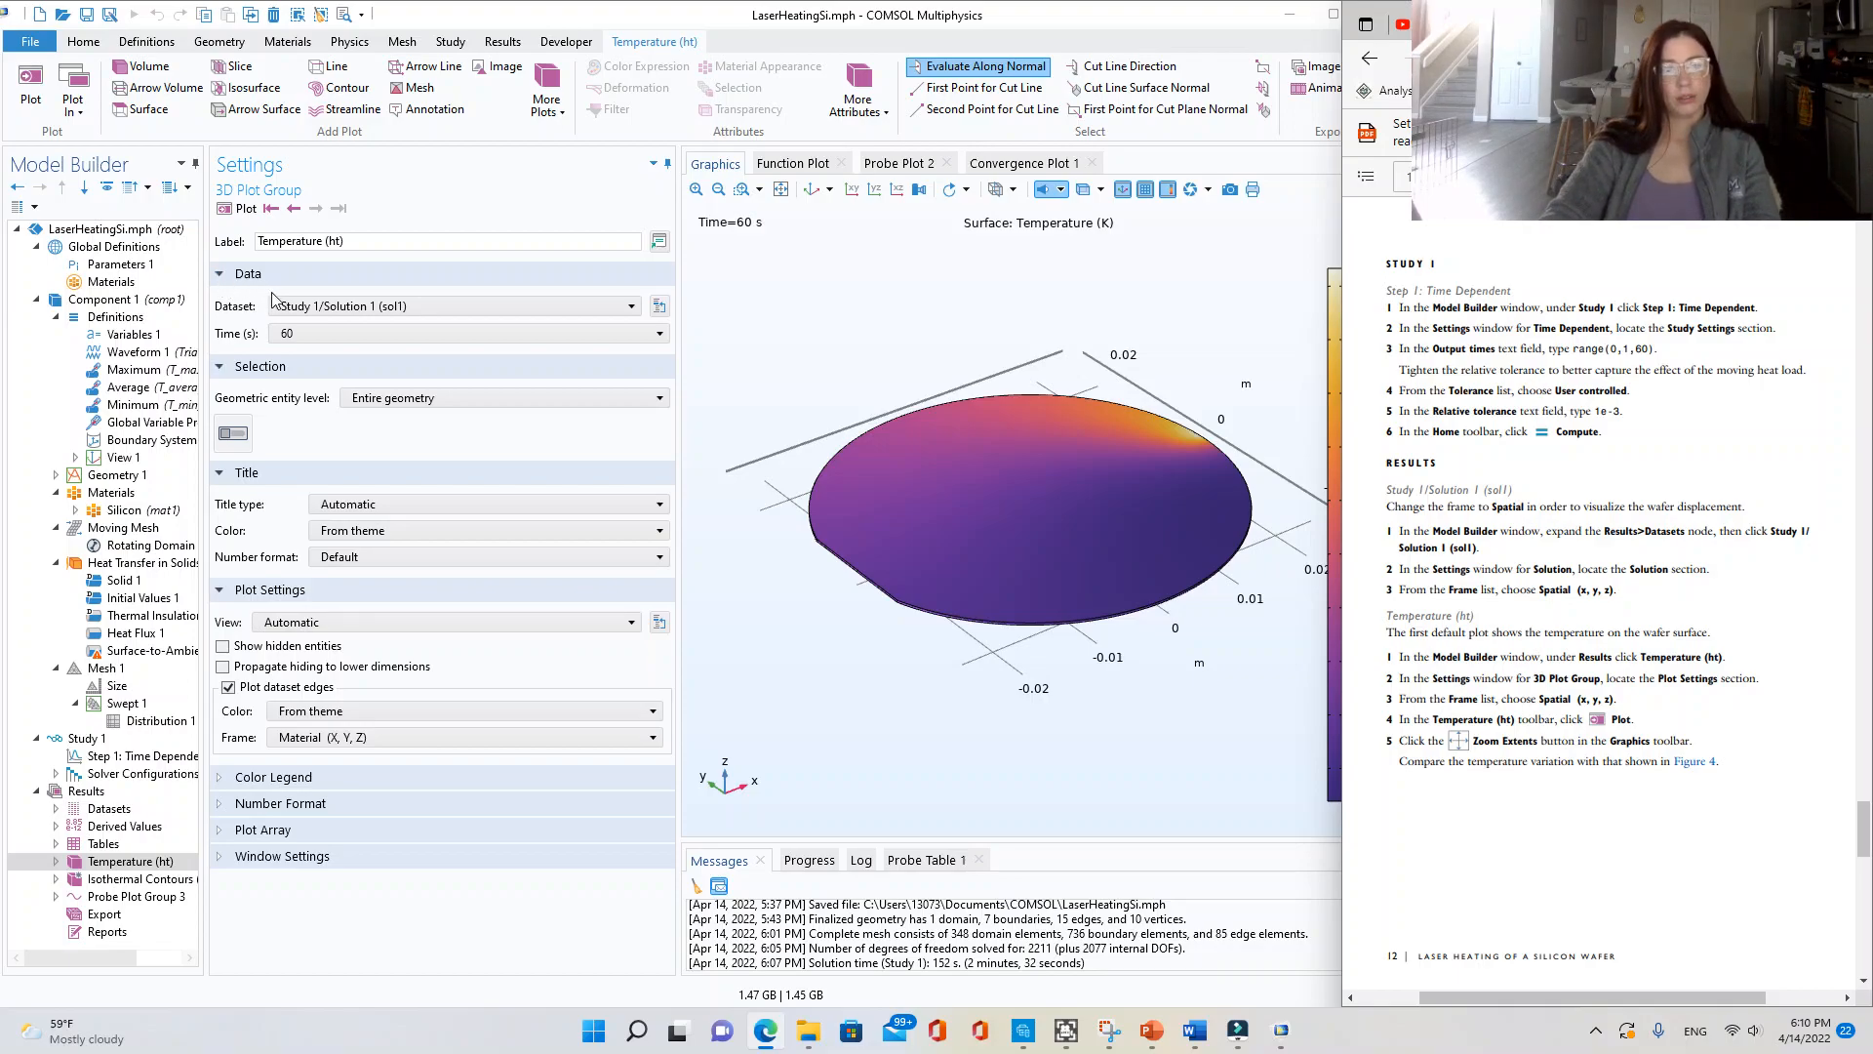
# - Switch the plot's dataset to Probe Solution 2, then back to Study 1/Solution 1
pyautogui.click(295, 307)
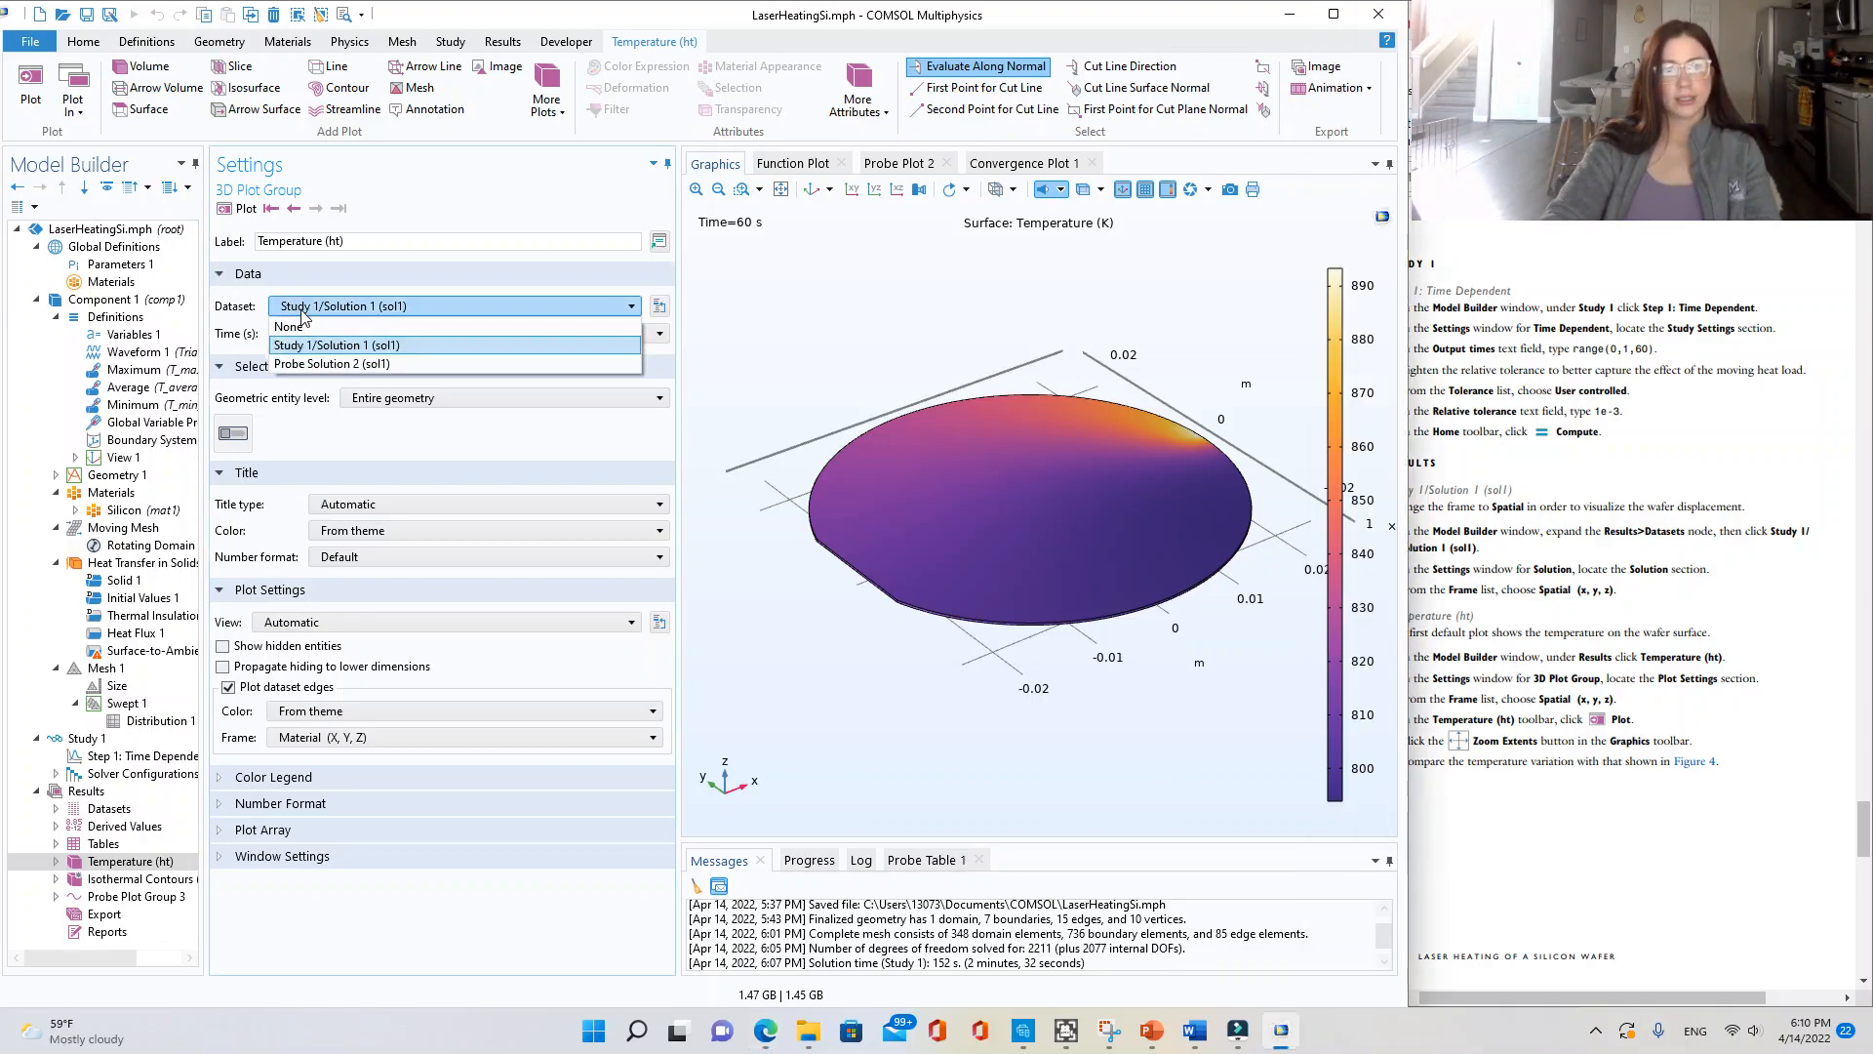
pyautogui.click(328, 366)
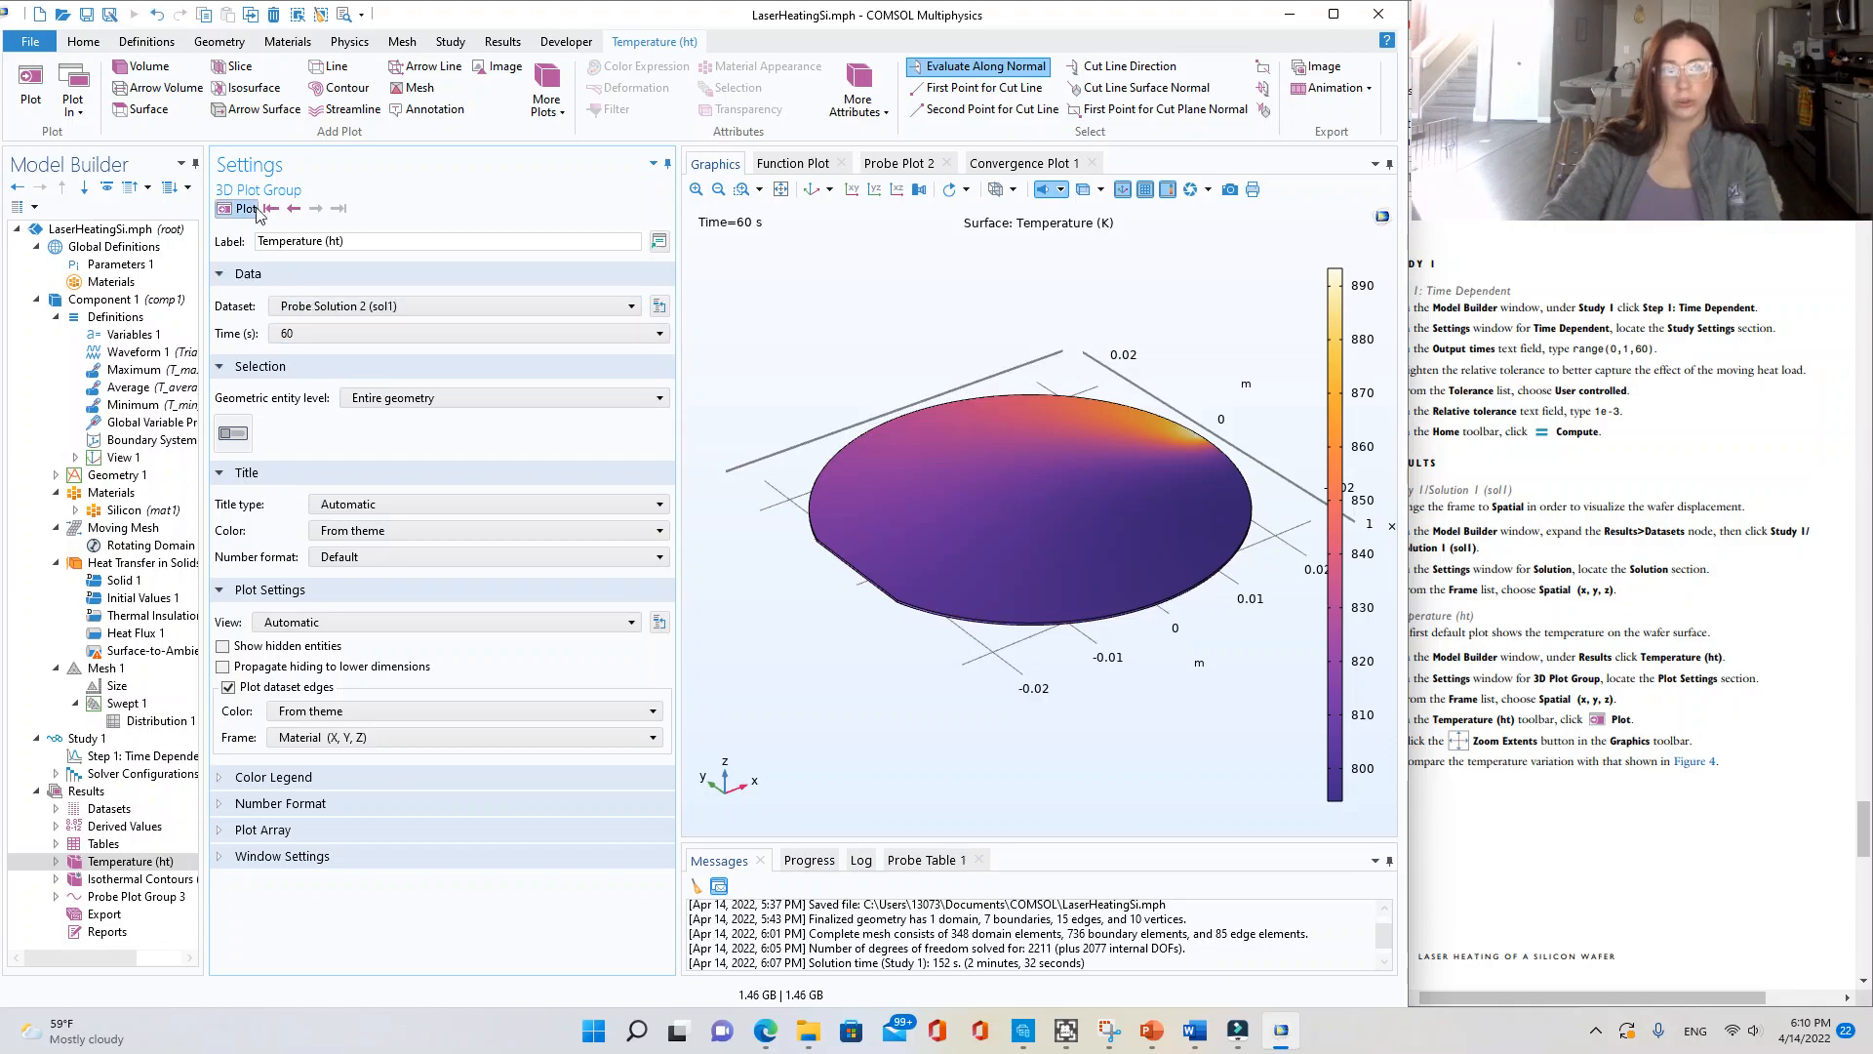
pyautogui.click(319, 307)
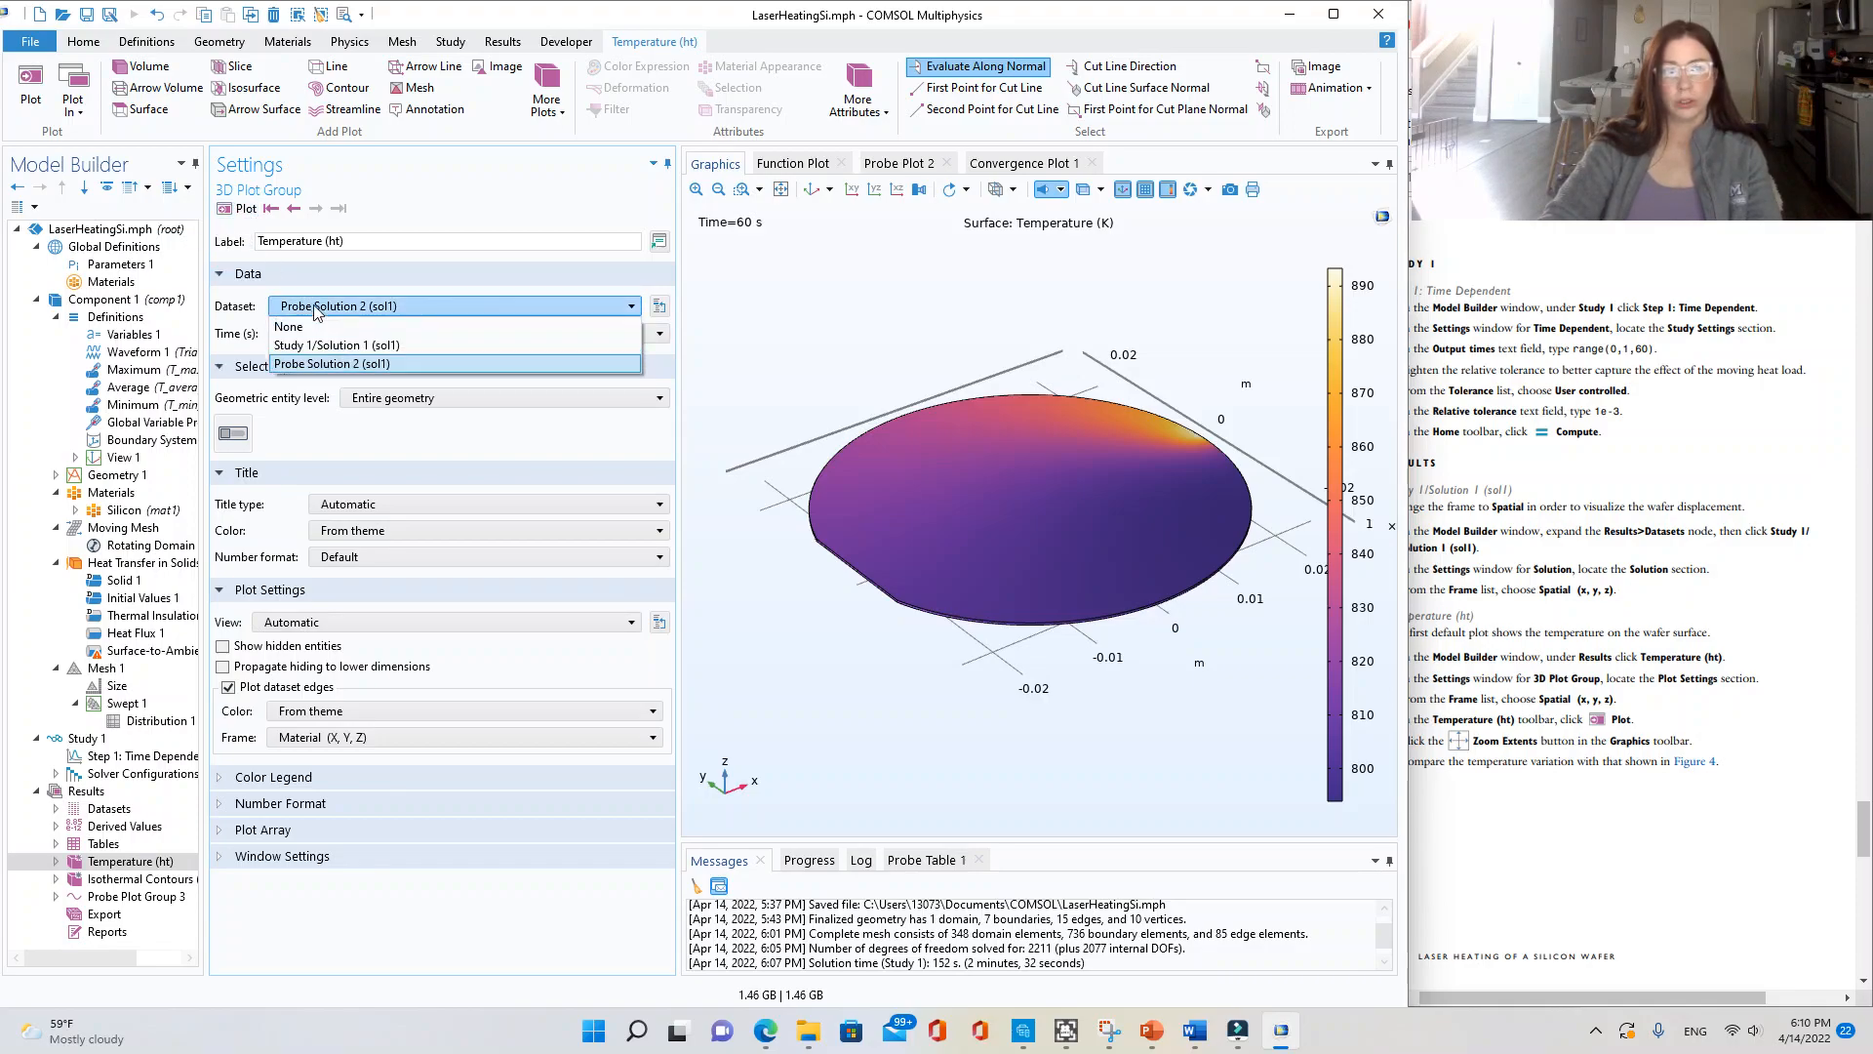
pyautogui.click(325, 345)
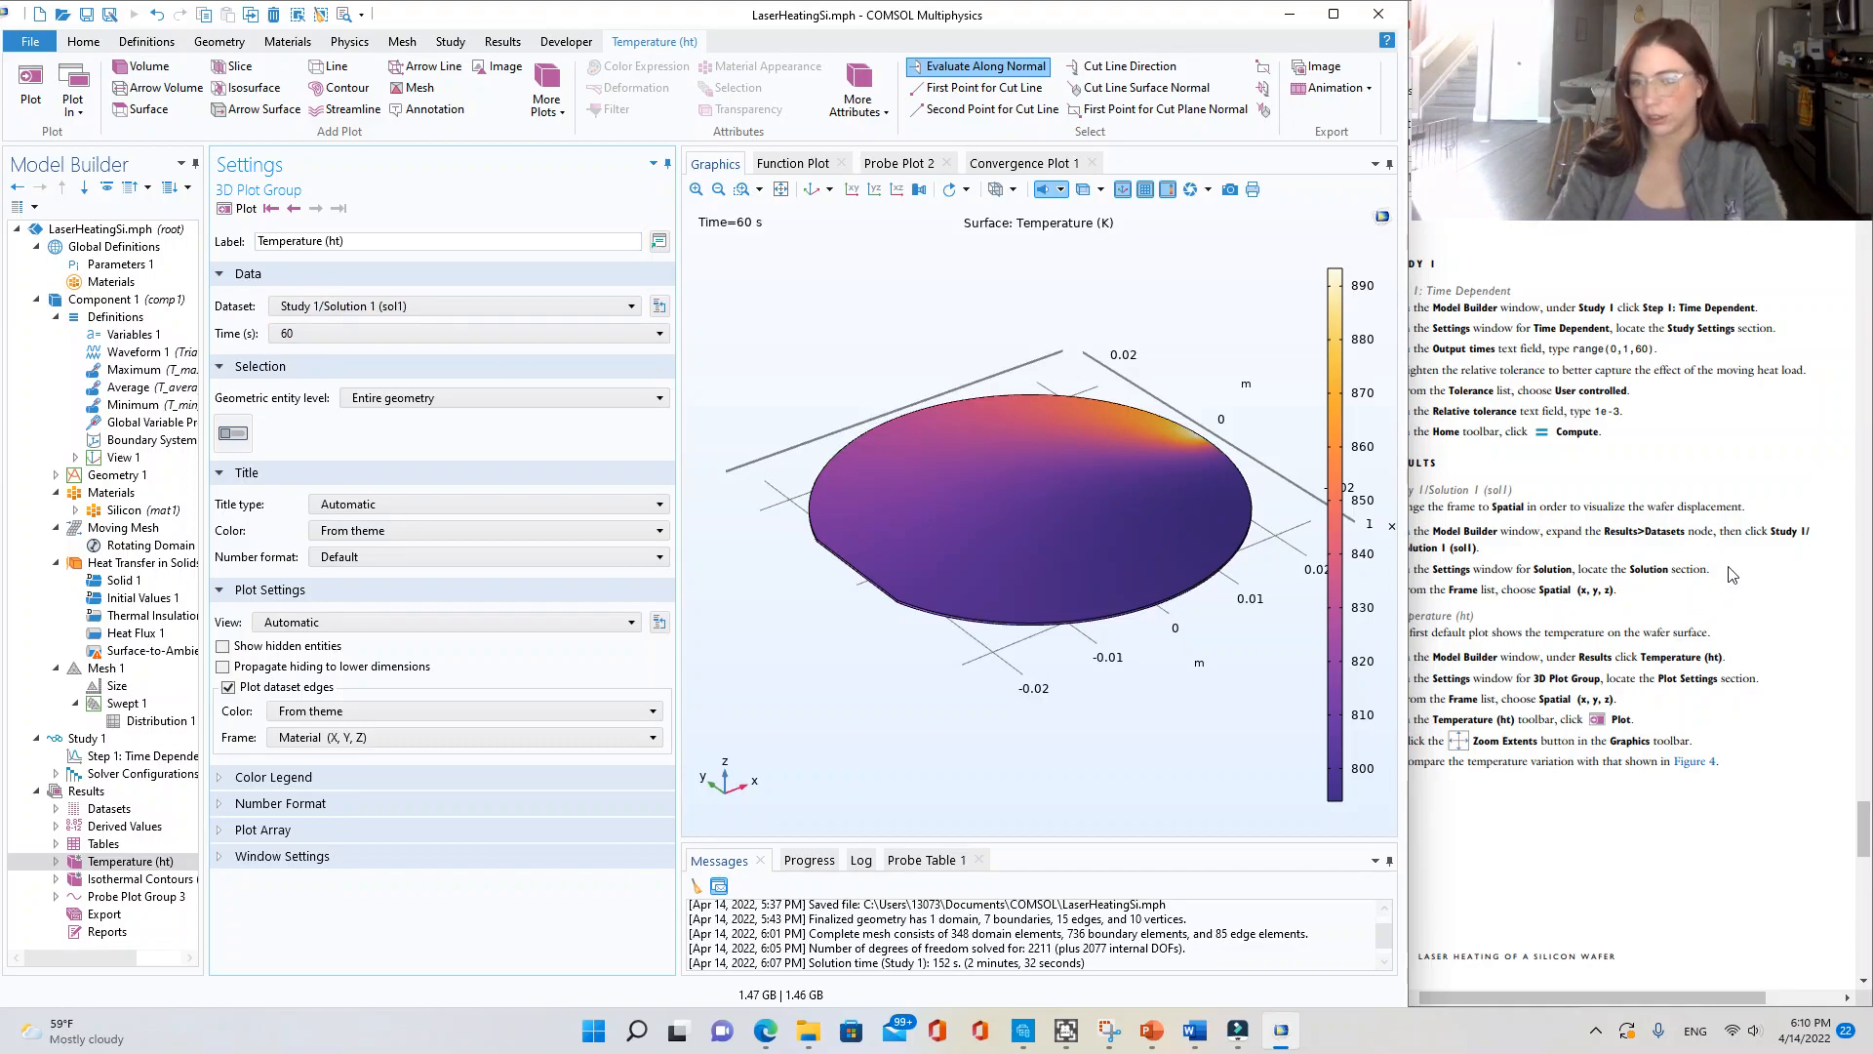
pyautogui.click(1778, 583)
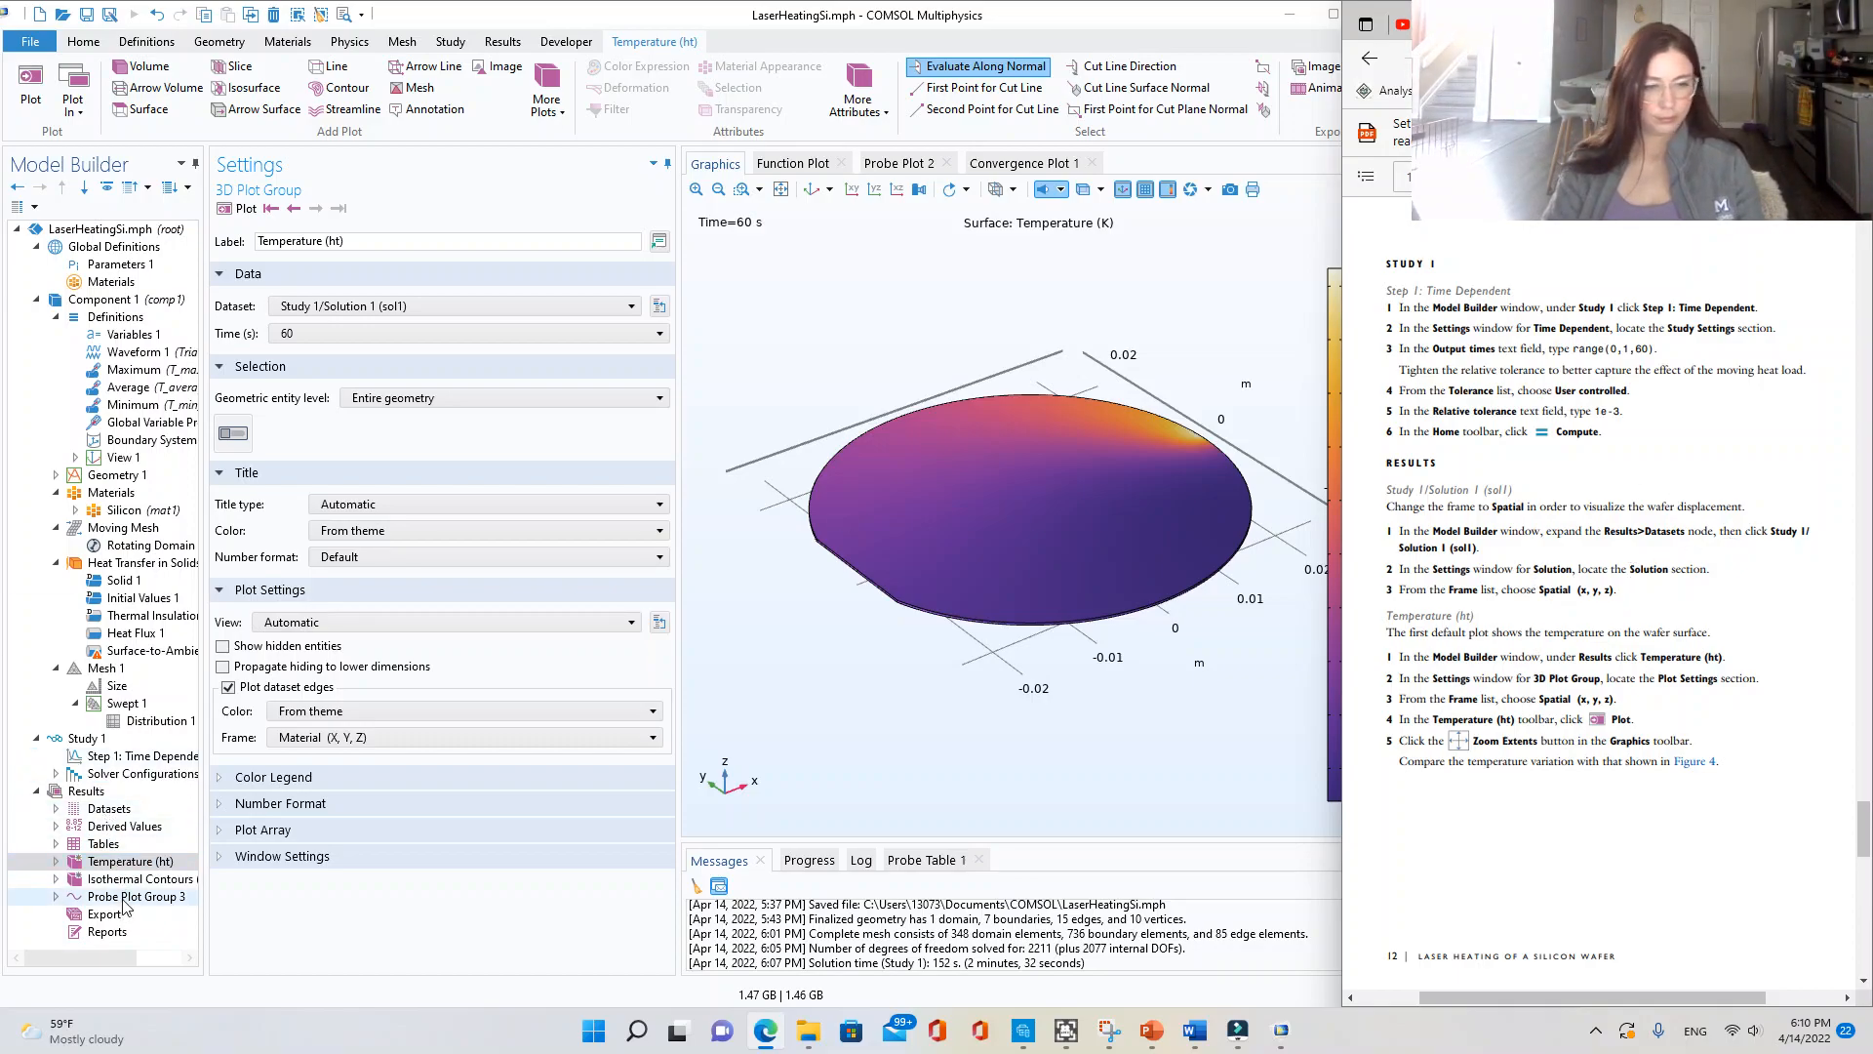
# - Under Results > Datasets, change Study 1/Solution 1's frame from Mesh to Spatial (x, y, z)
pyautogui.click(104, 813)
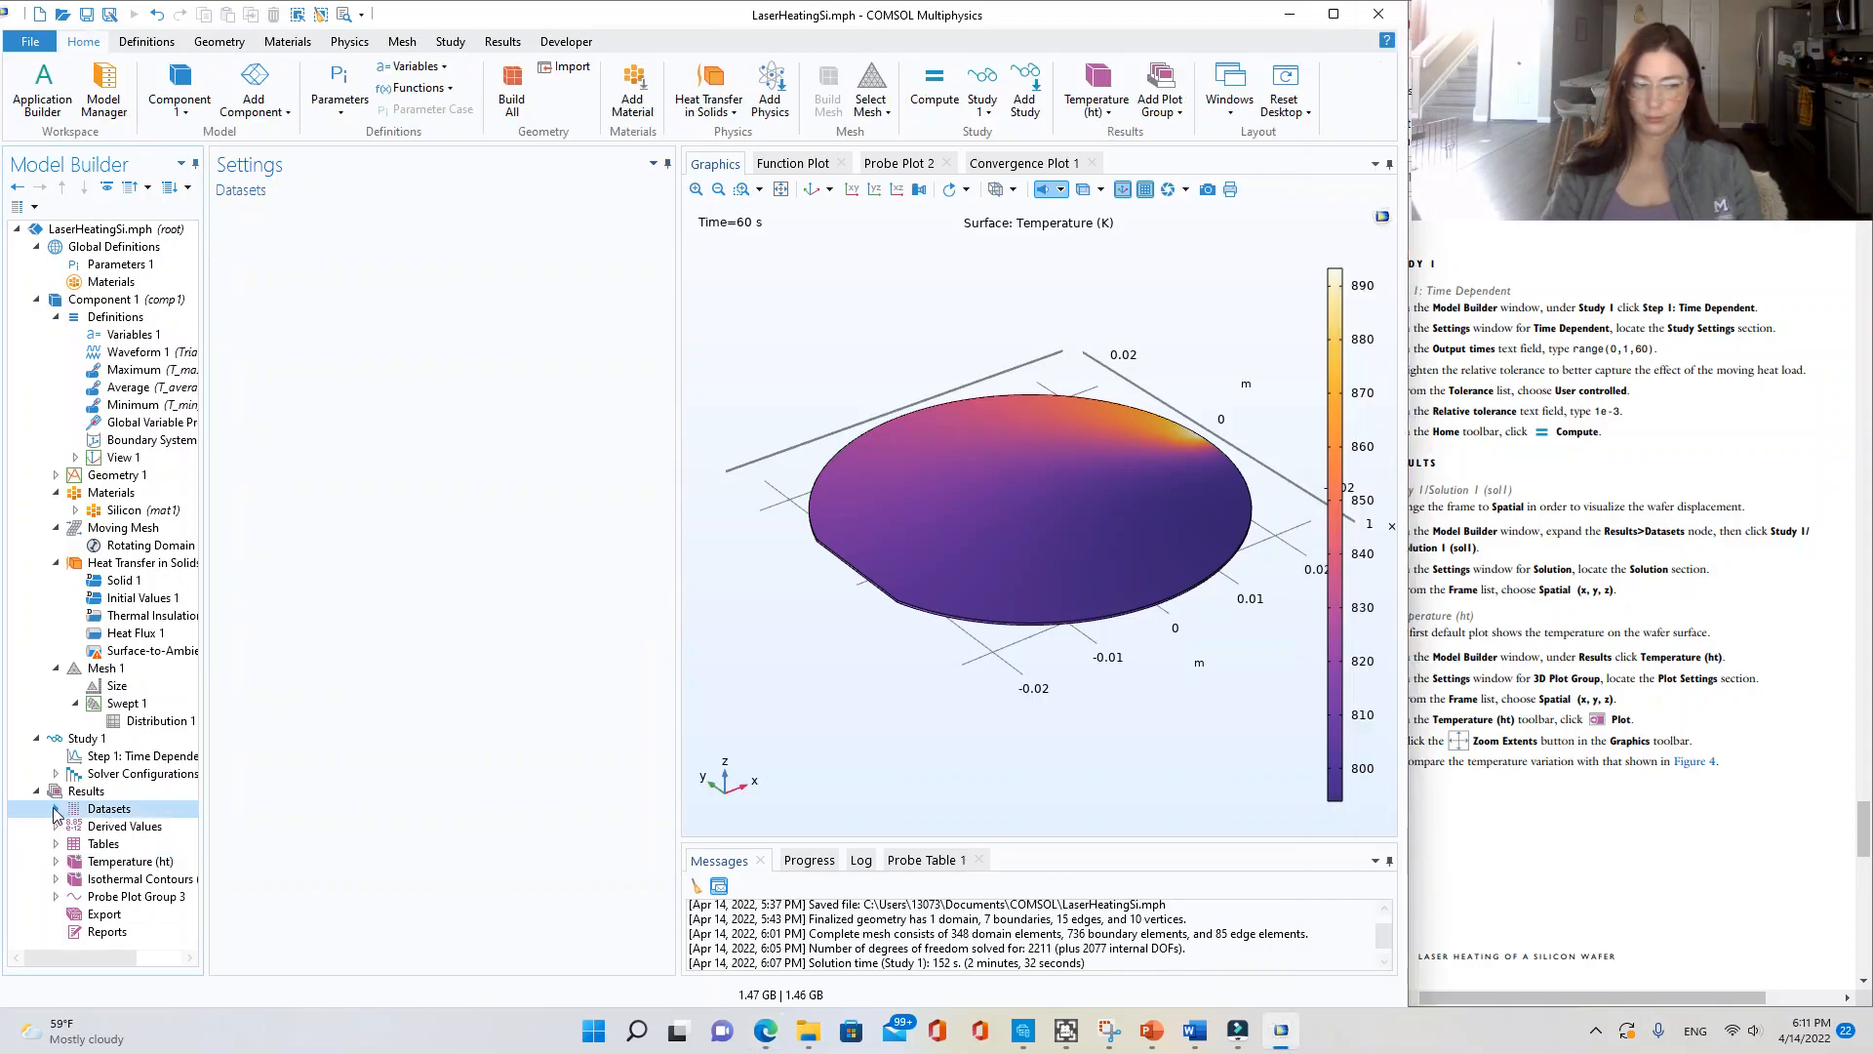
pyautogui.click(55, 809)
pyautogui.click(129, 829)
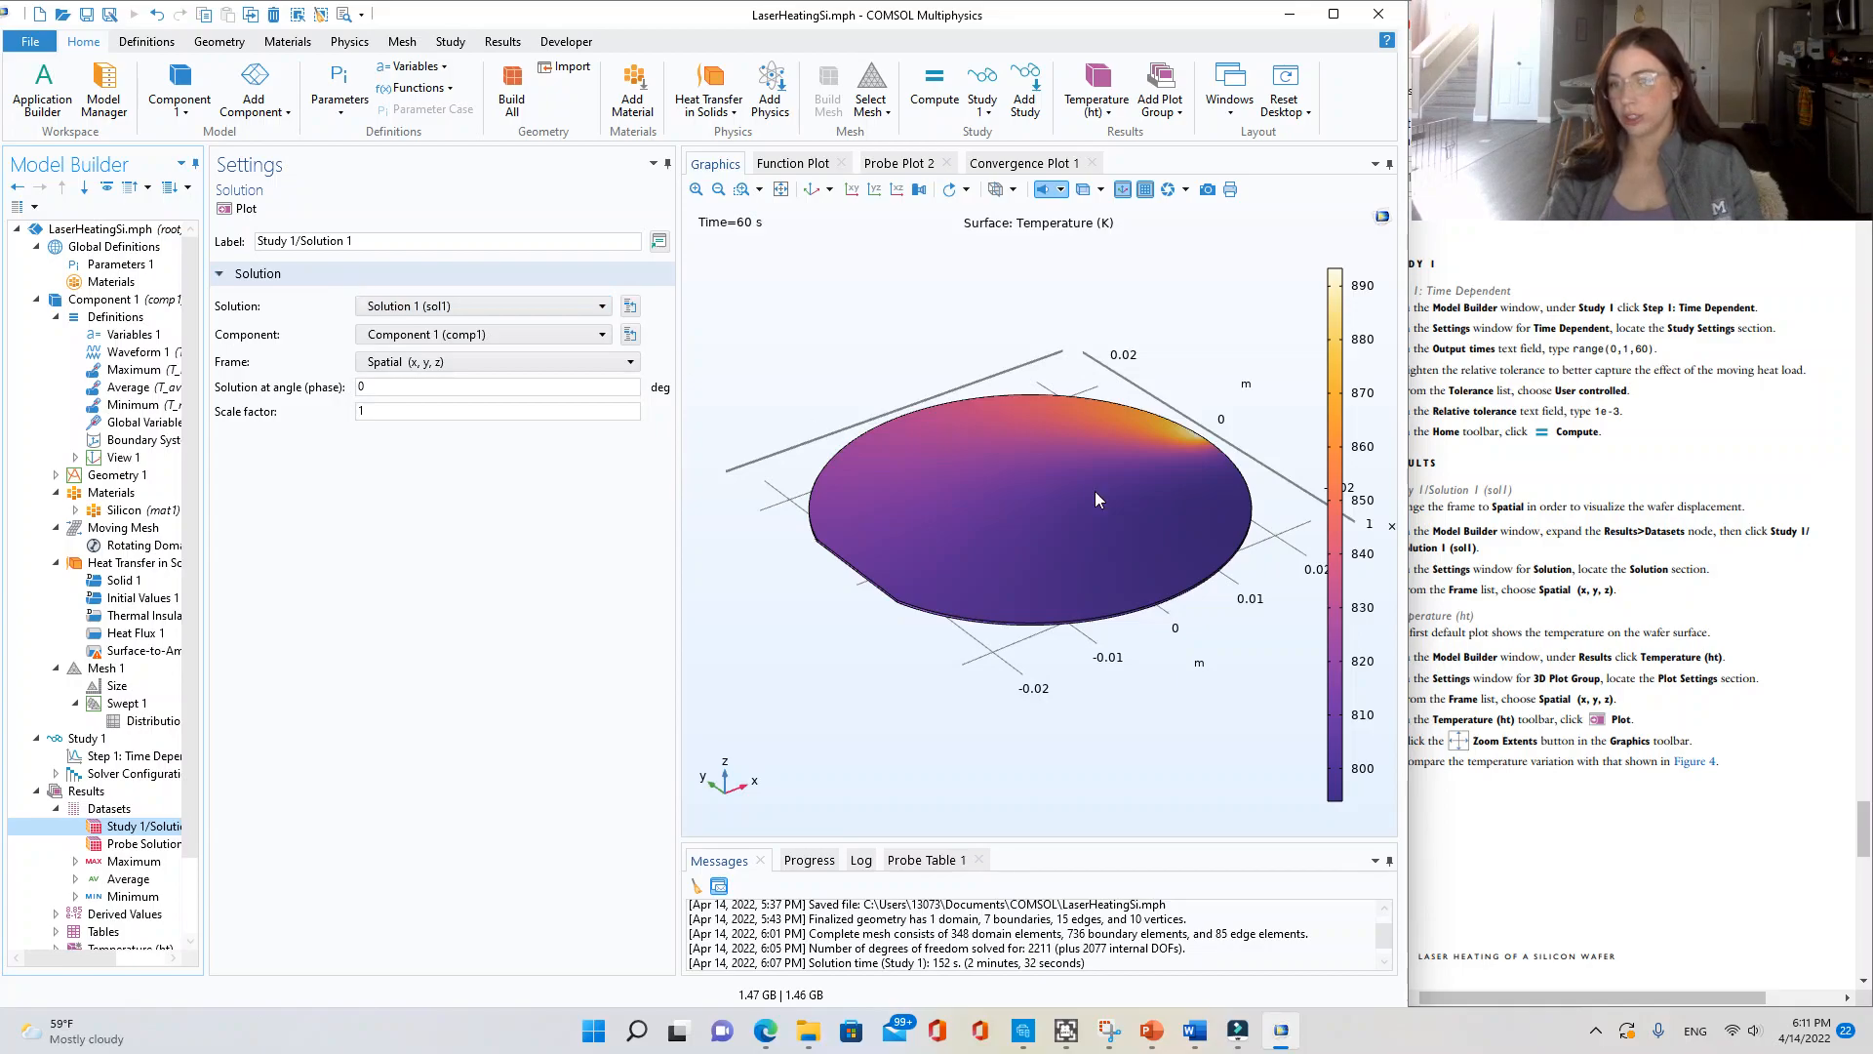
pyautogui.click(1509, 562)
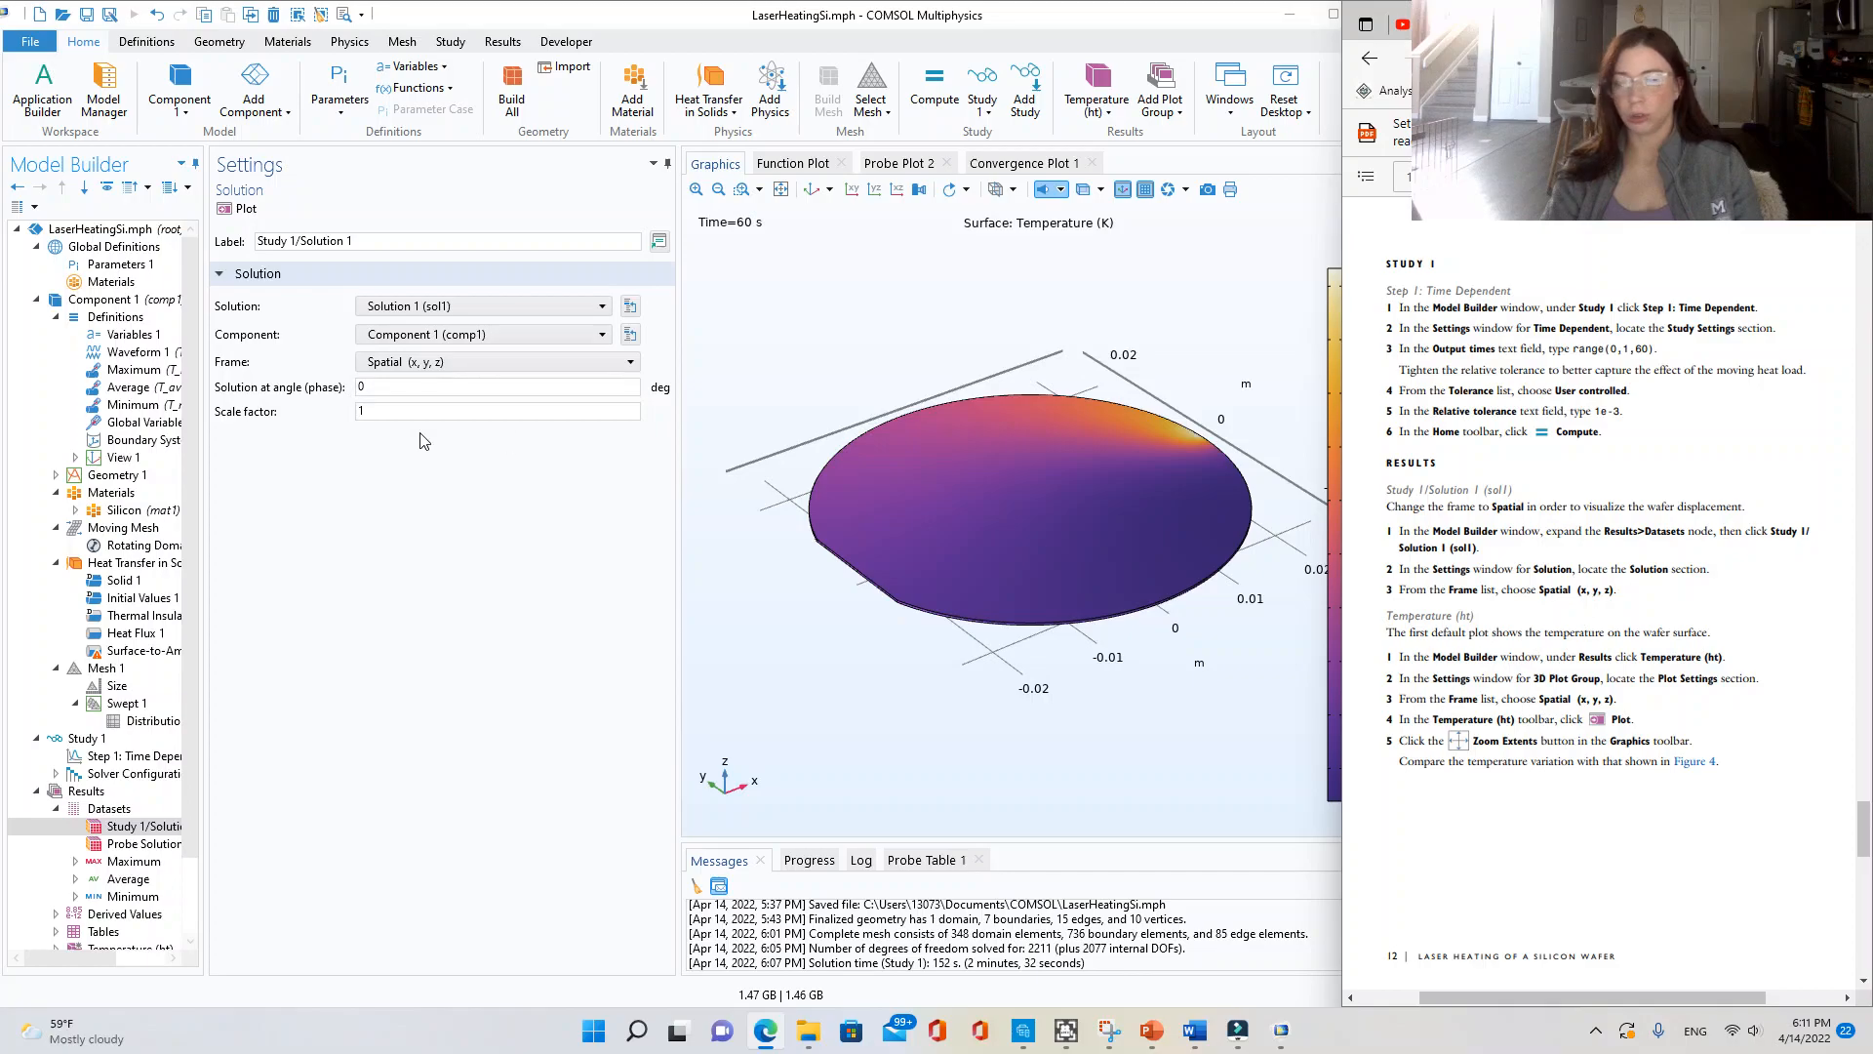
pyautogui.click(399, 367)
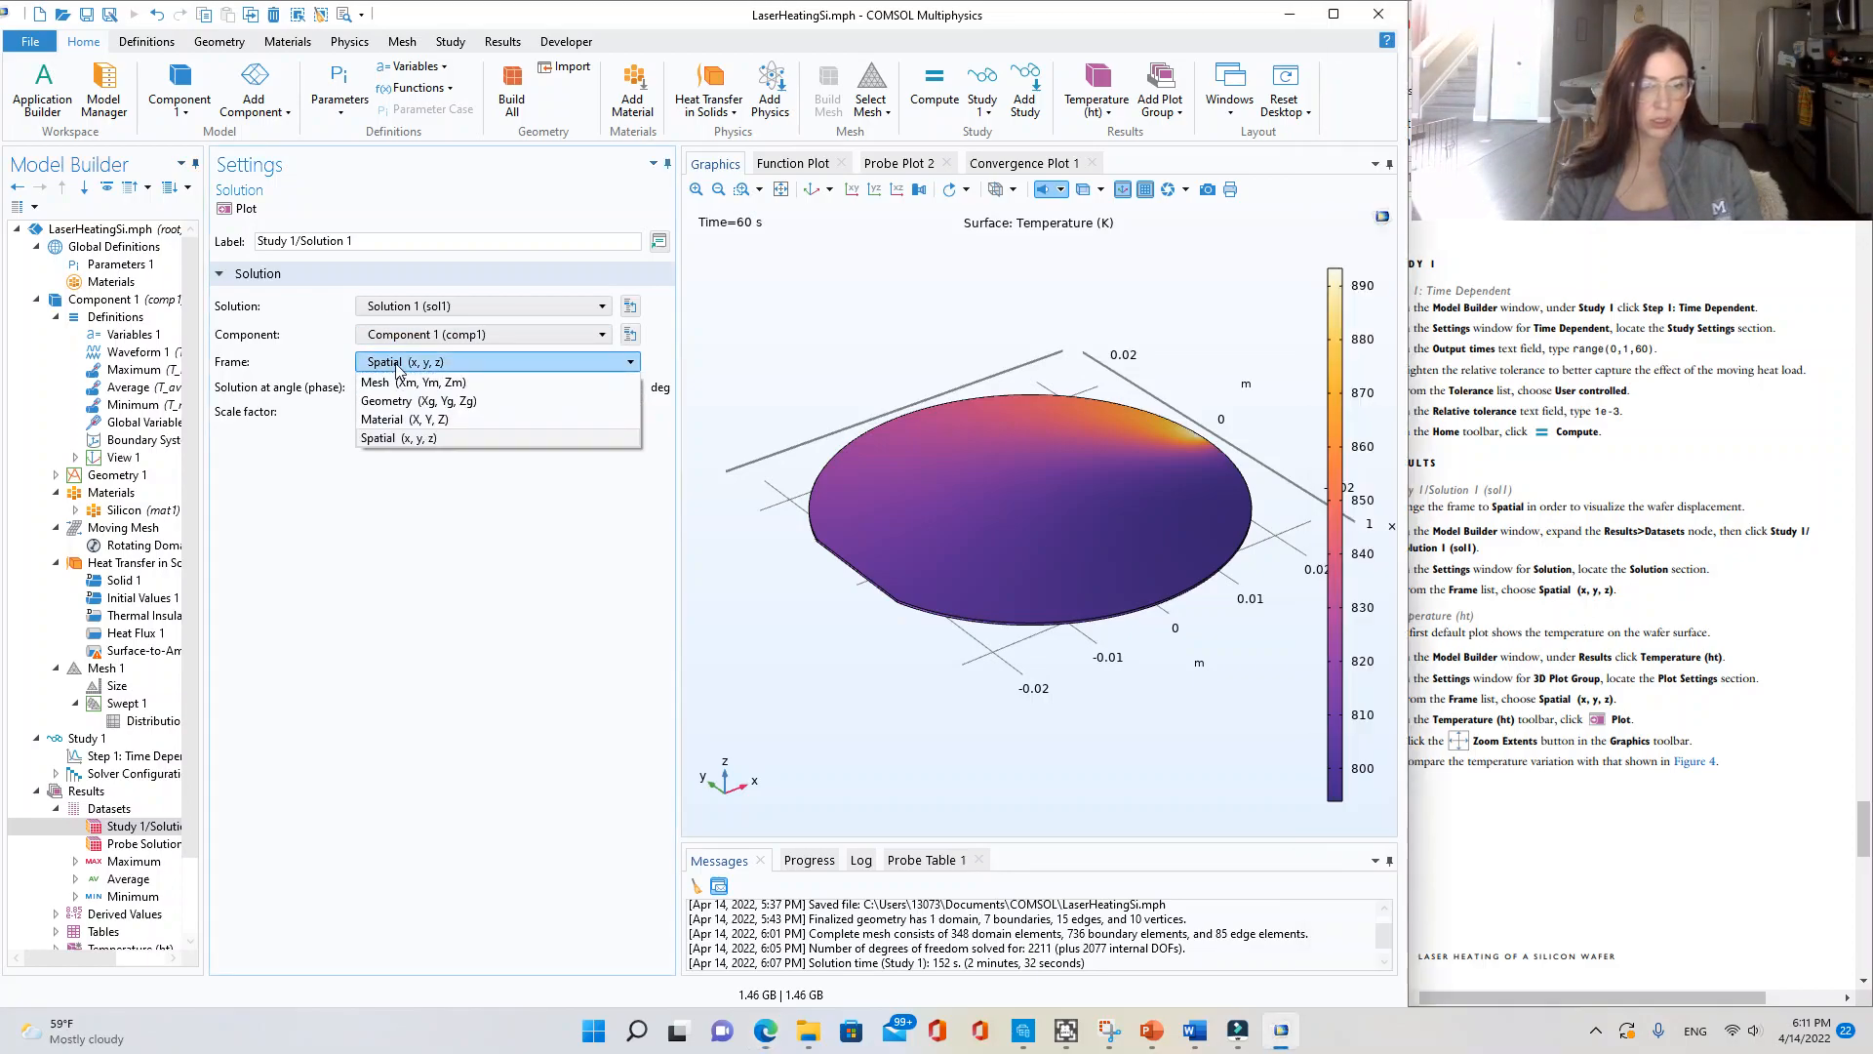
pyautogui.click(461, 382)
pyautogui.click(461, 366)
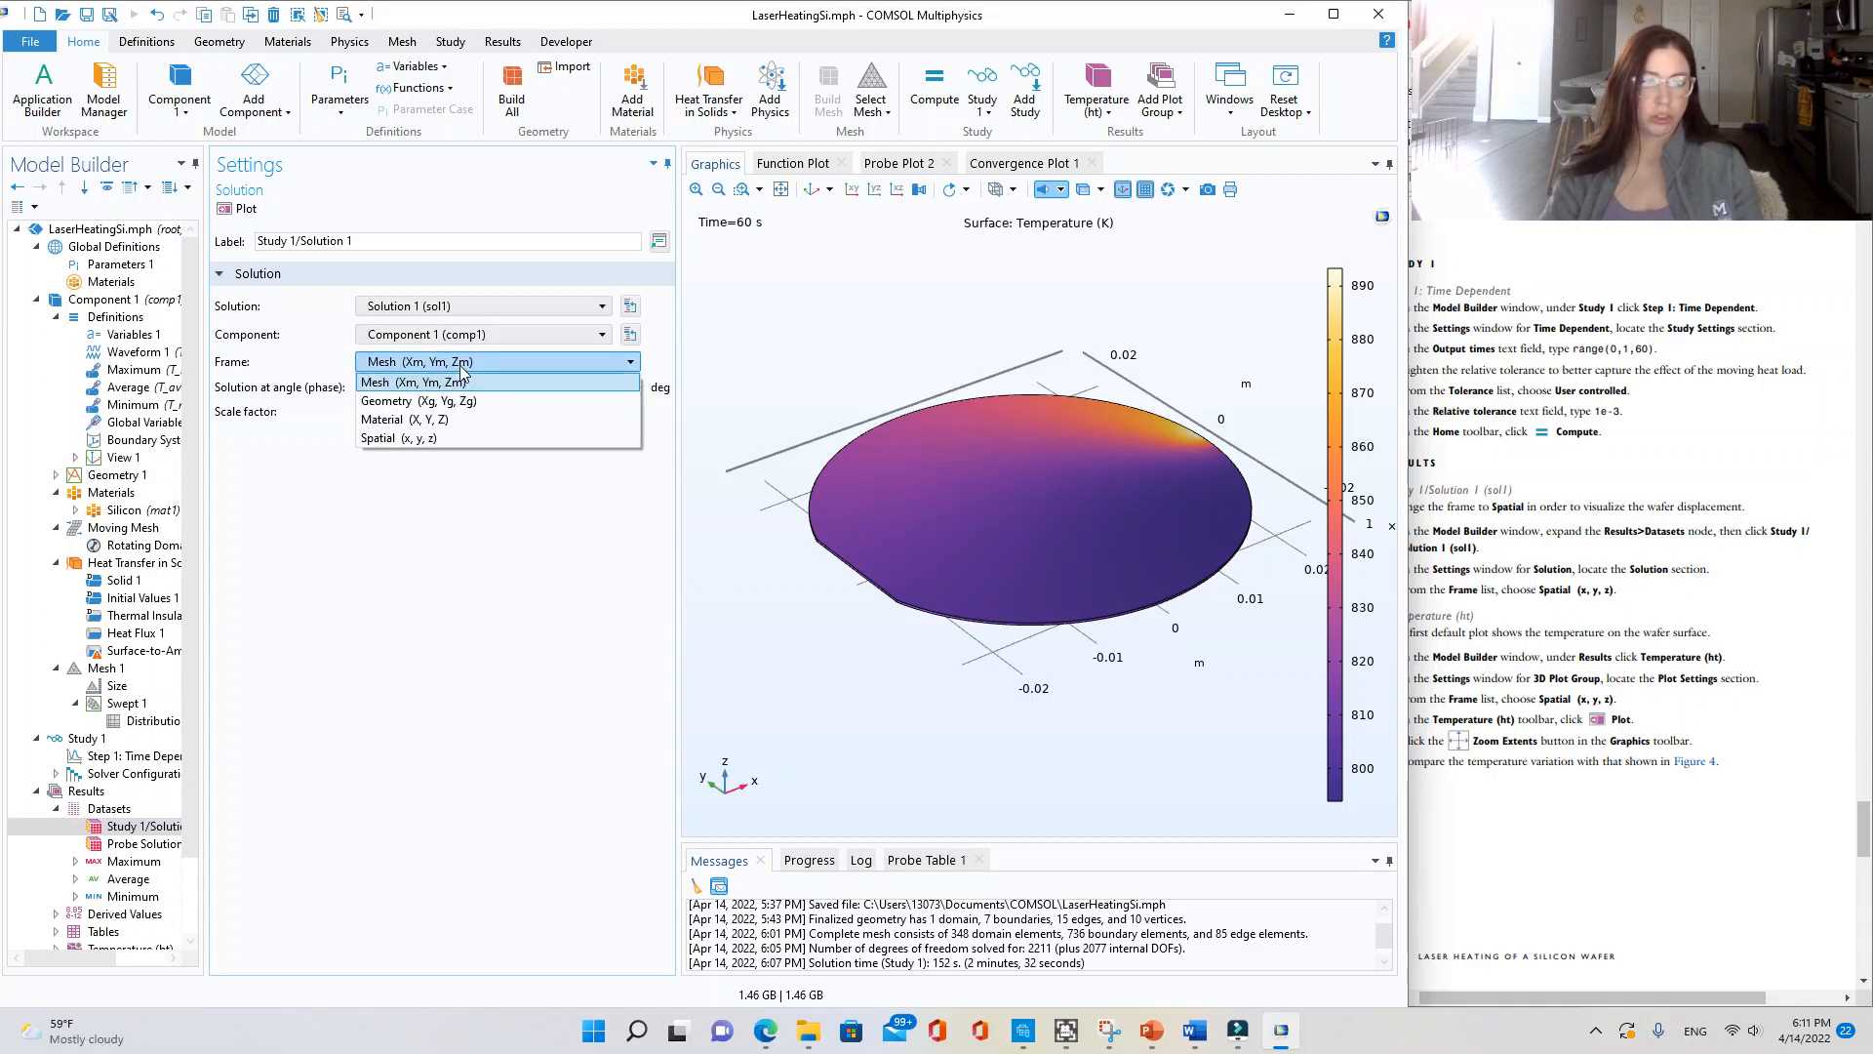
pyautogui.click(430, 438)
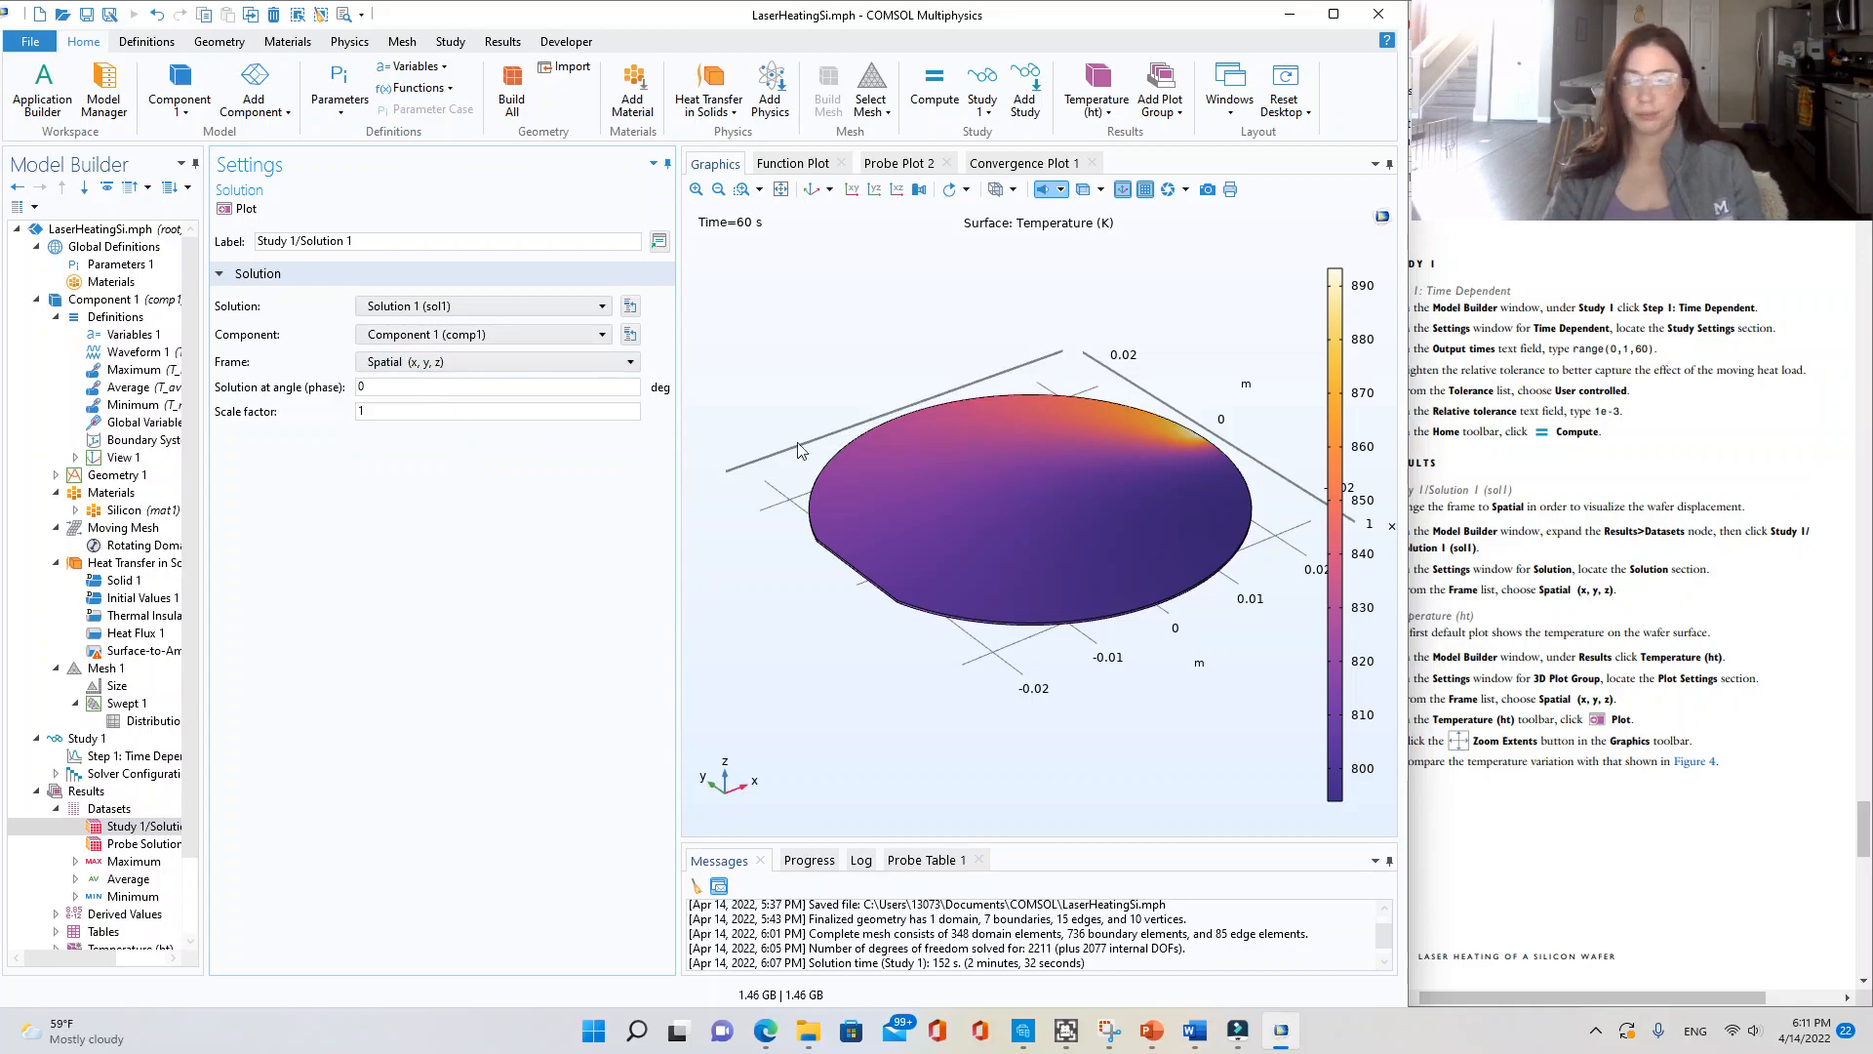
pyautogui.click(1771, 649)
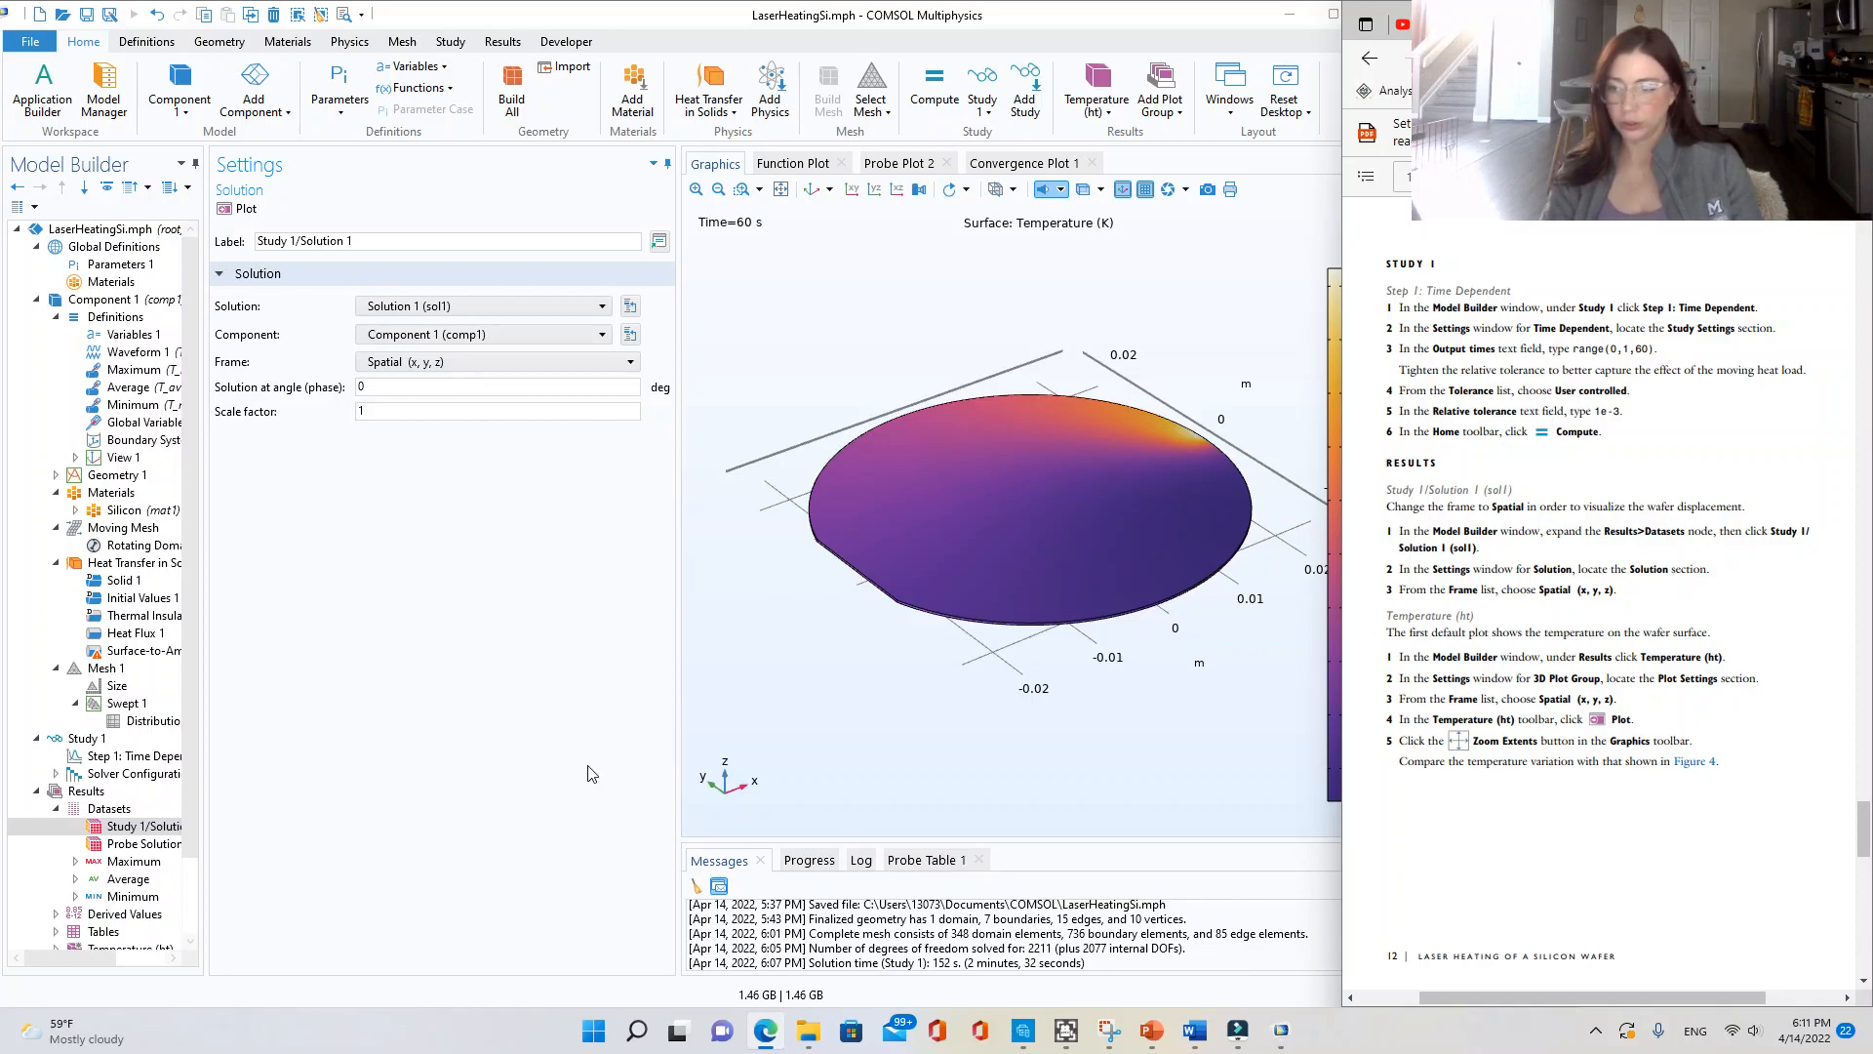
pyautogui.scroll(-2, 128, 864)
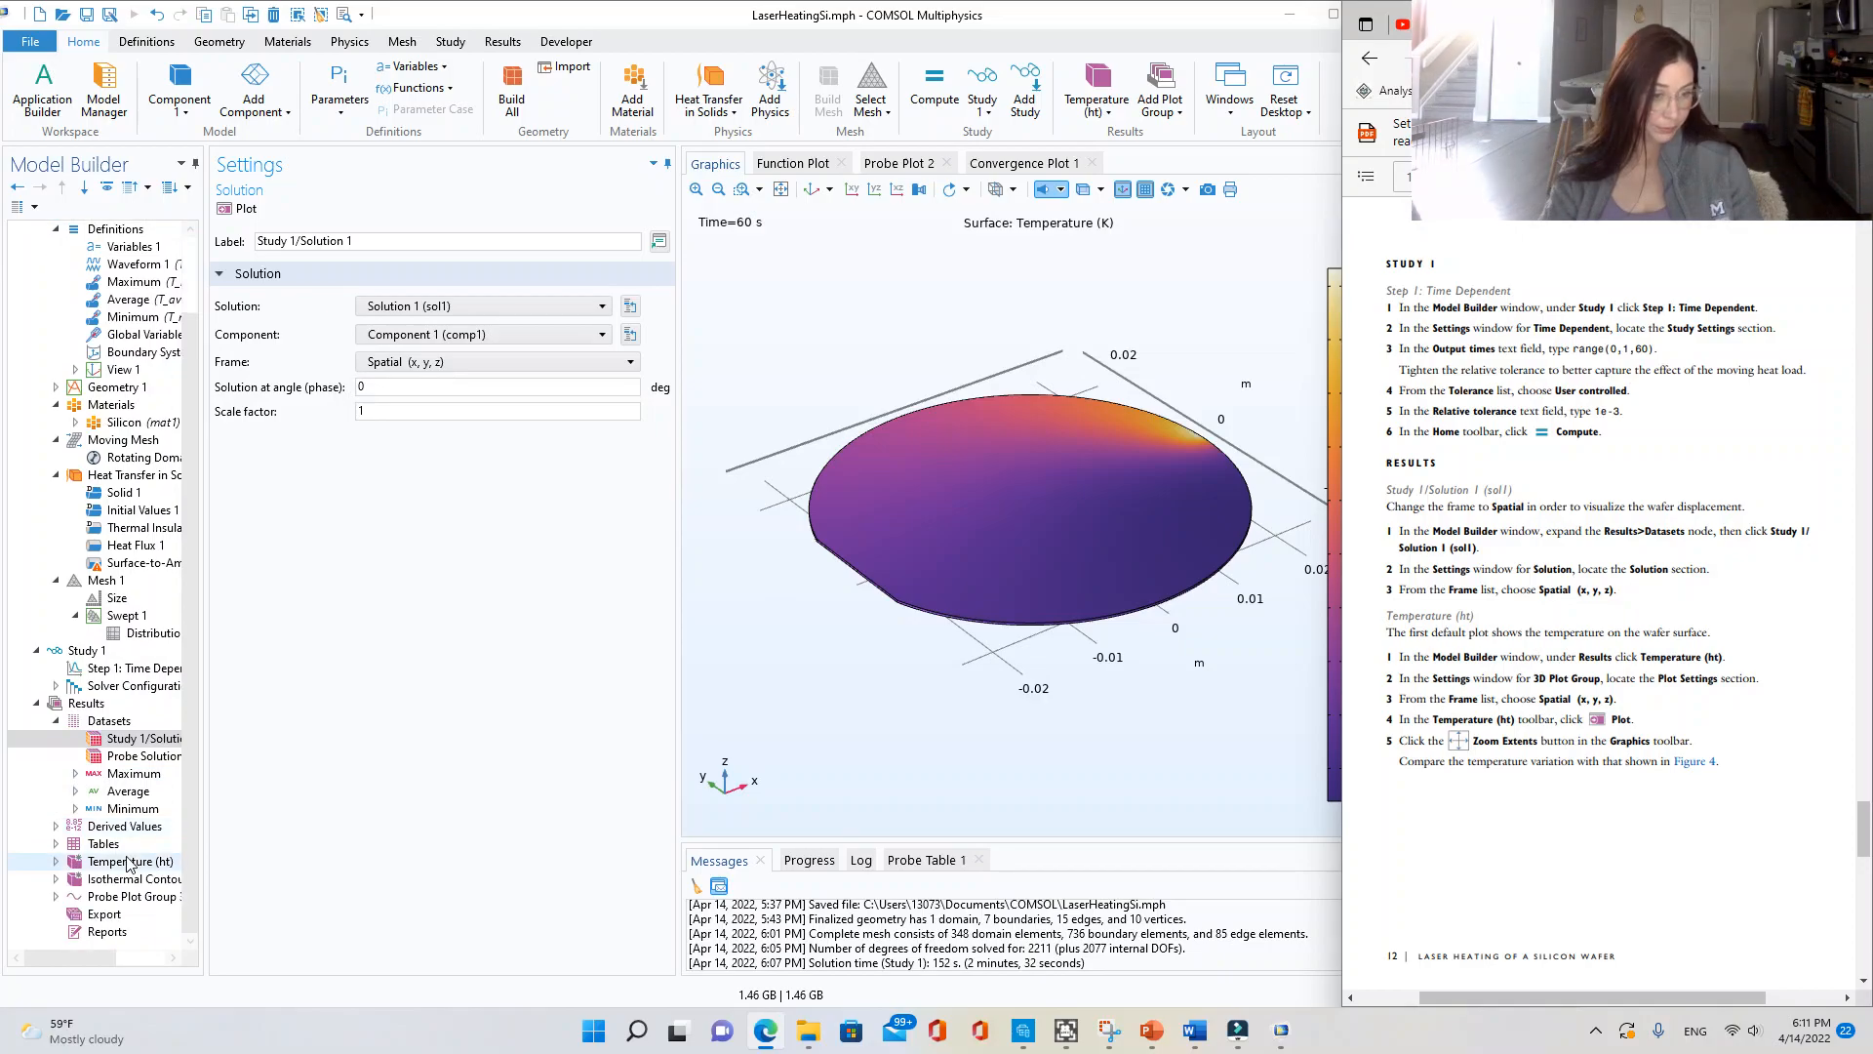
# - Set the Temperature (ht) plot group's frame to Spatial (x, y, z)
pyautogui.click(99, 862)
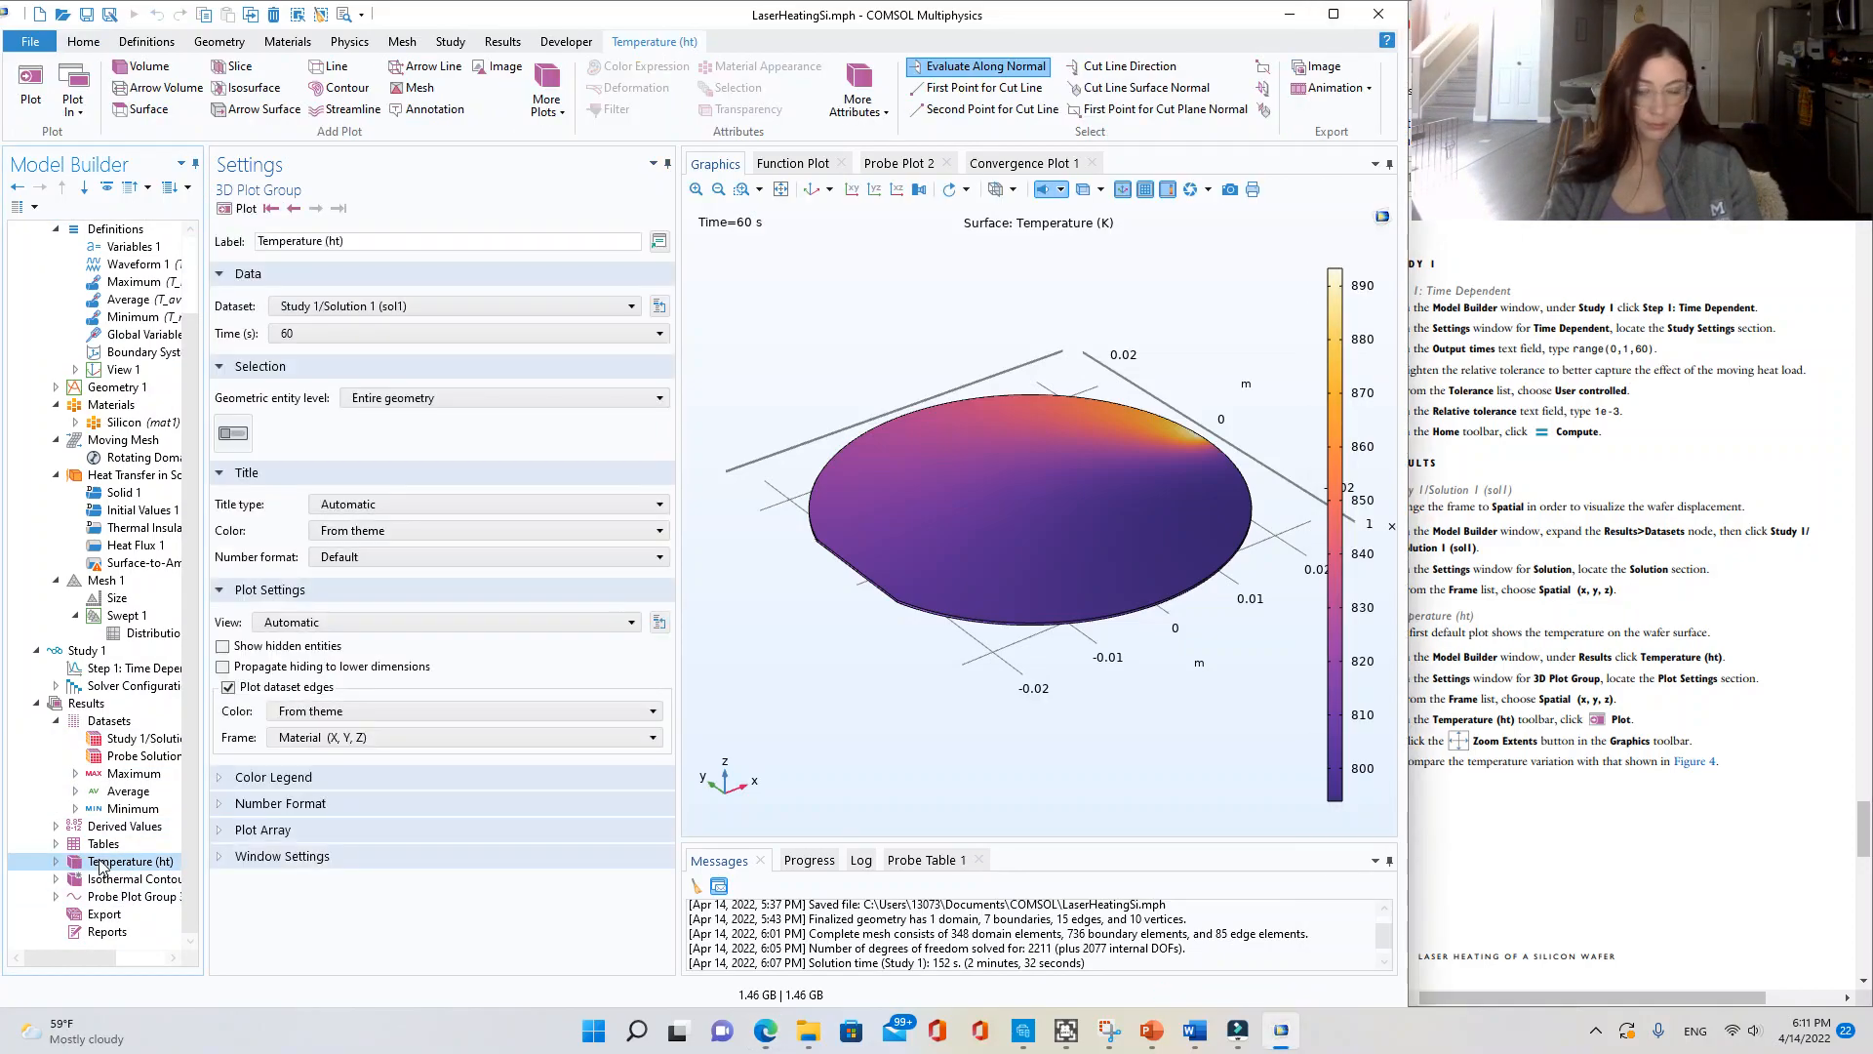
pyautogui.click(1503, 845)
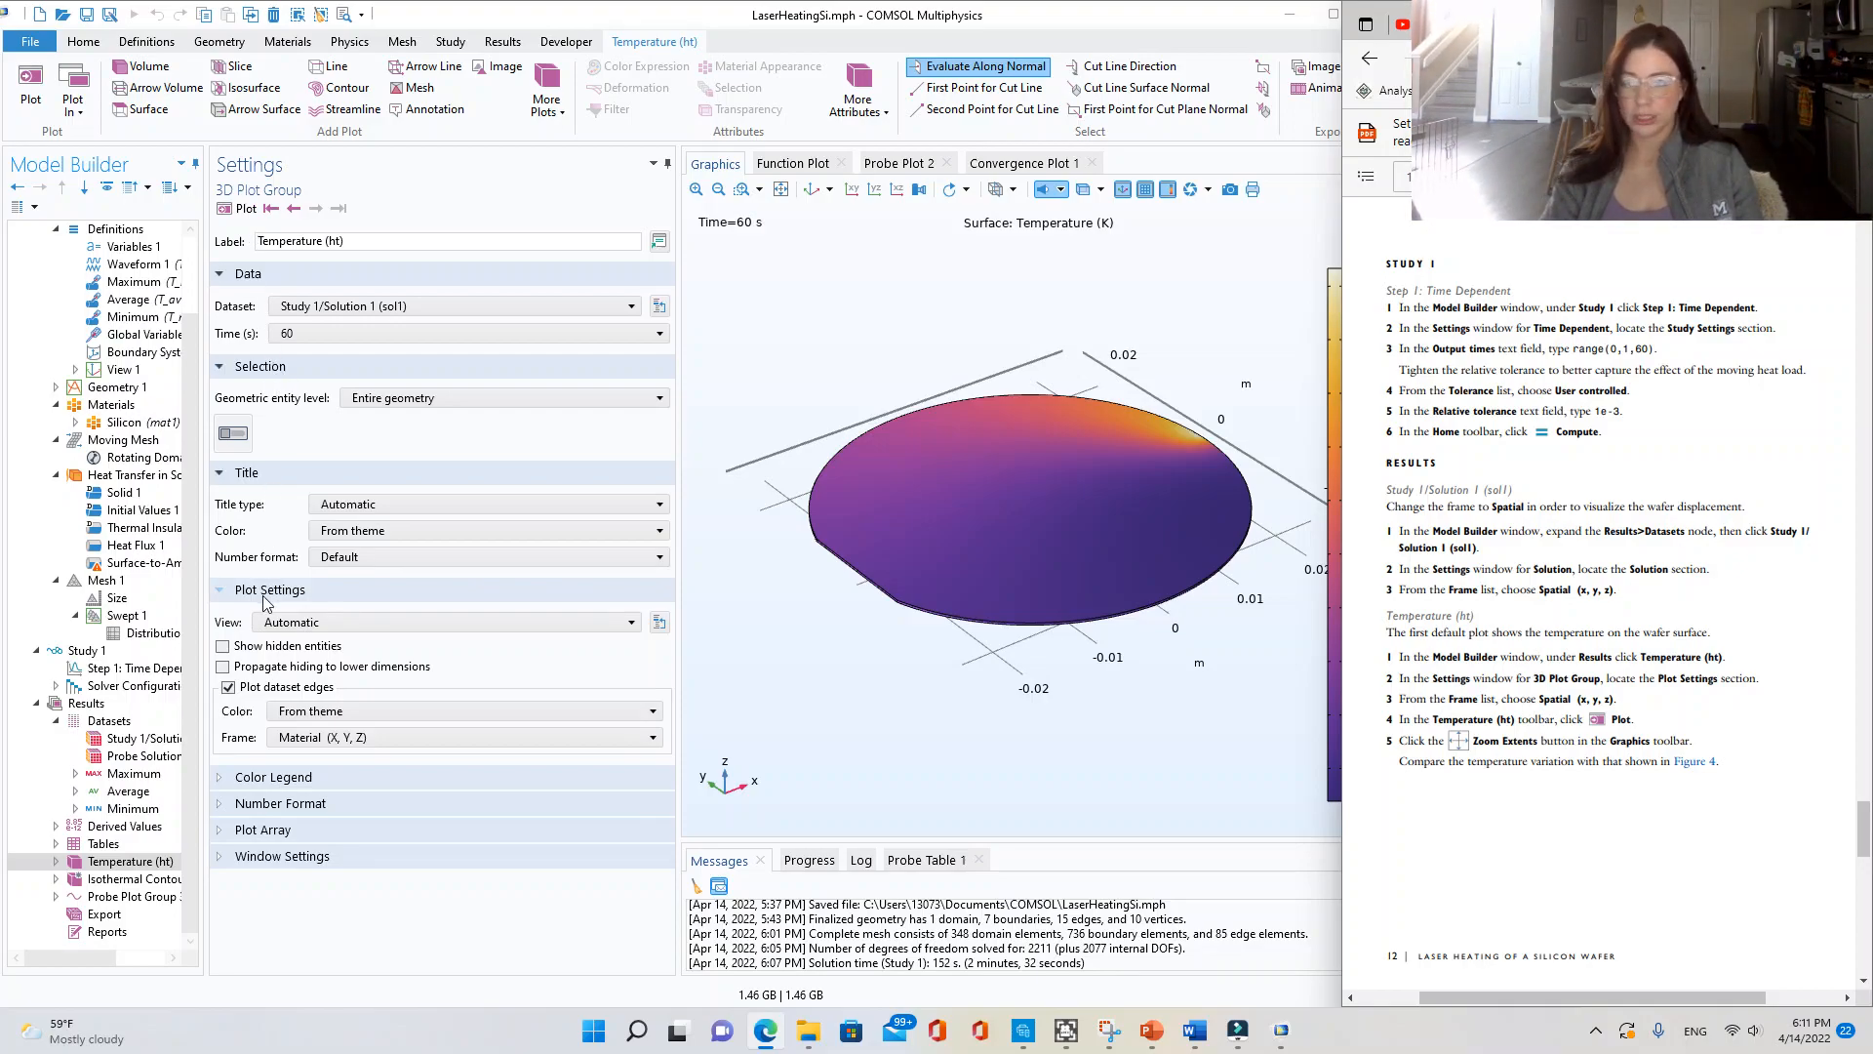
pyautogui.click(327, 739)
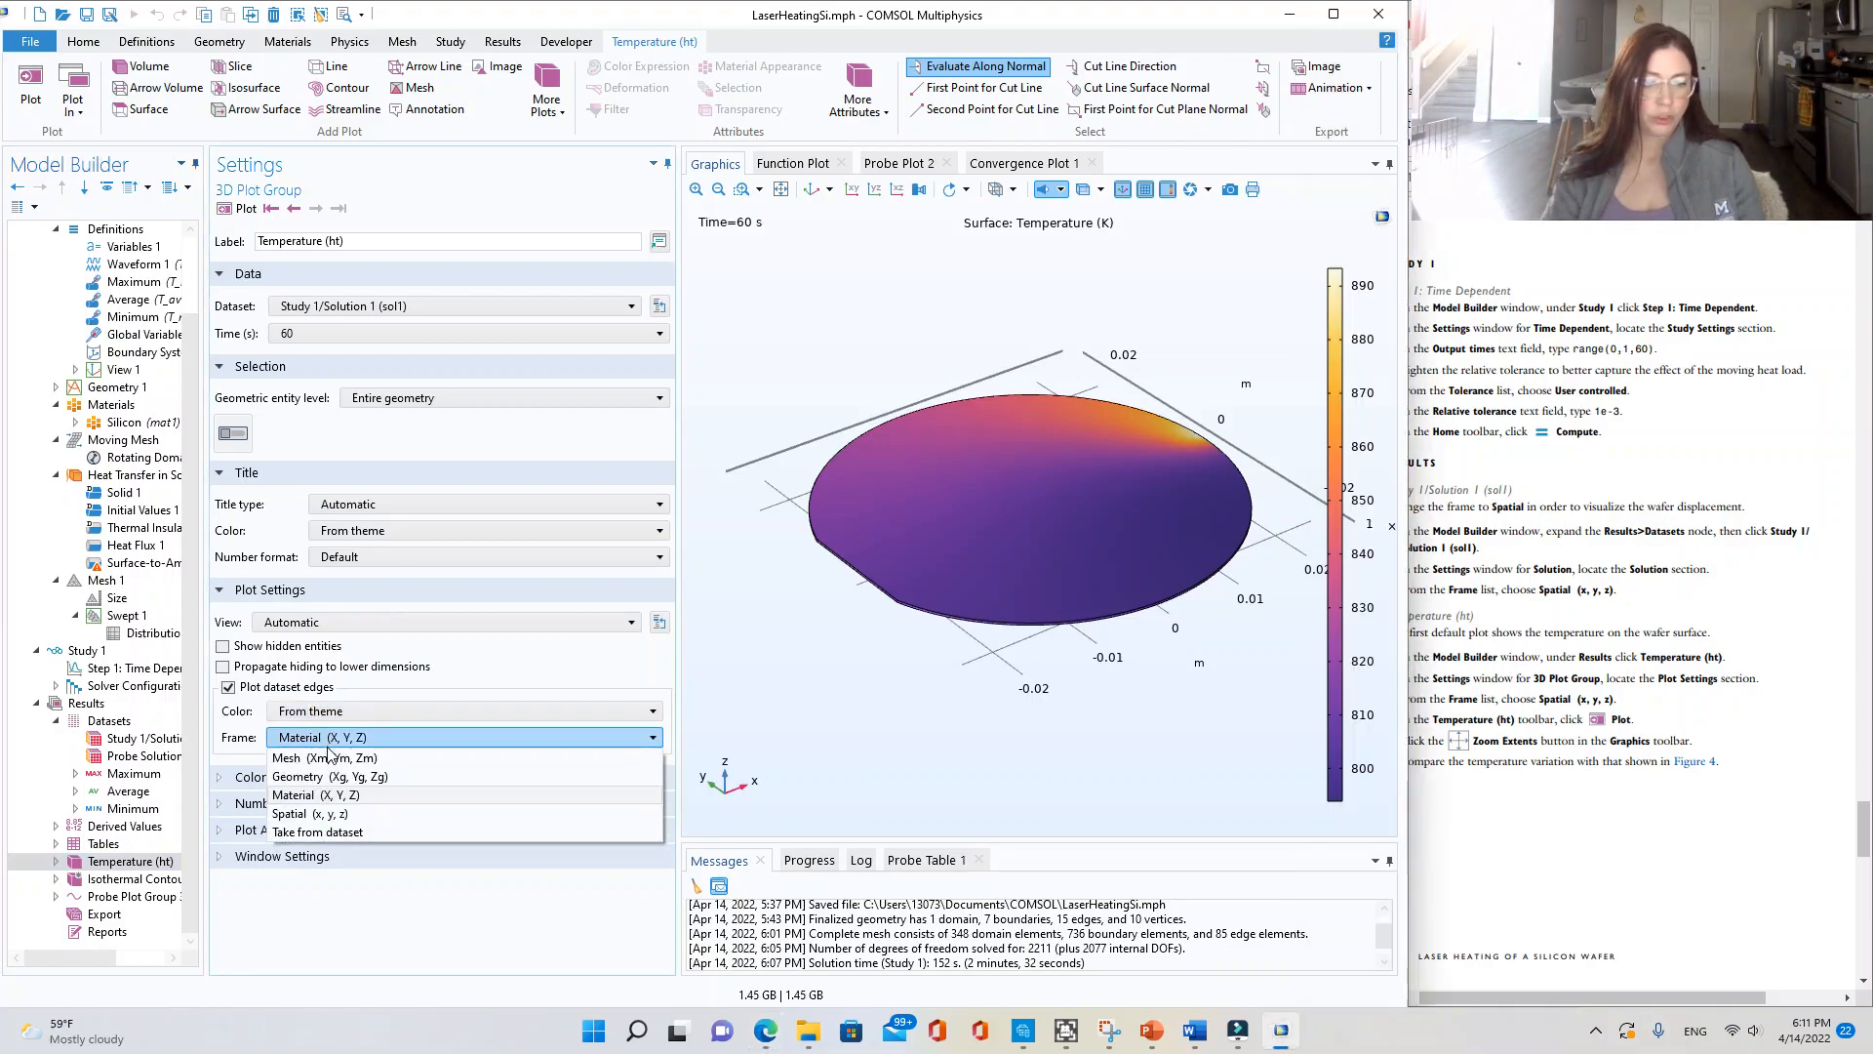
pyautogui.click(313, 814)
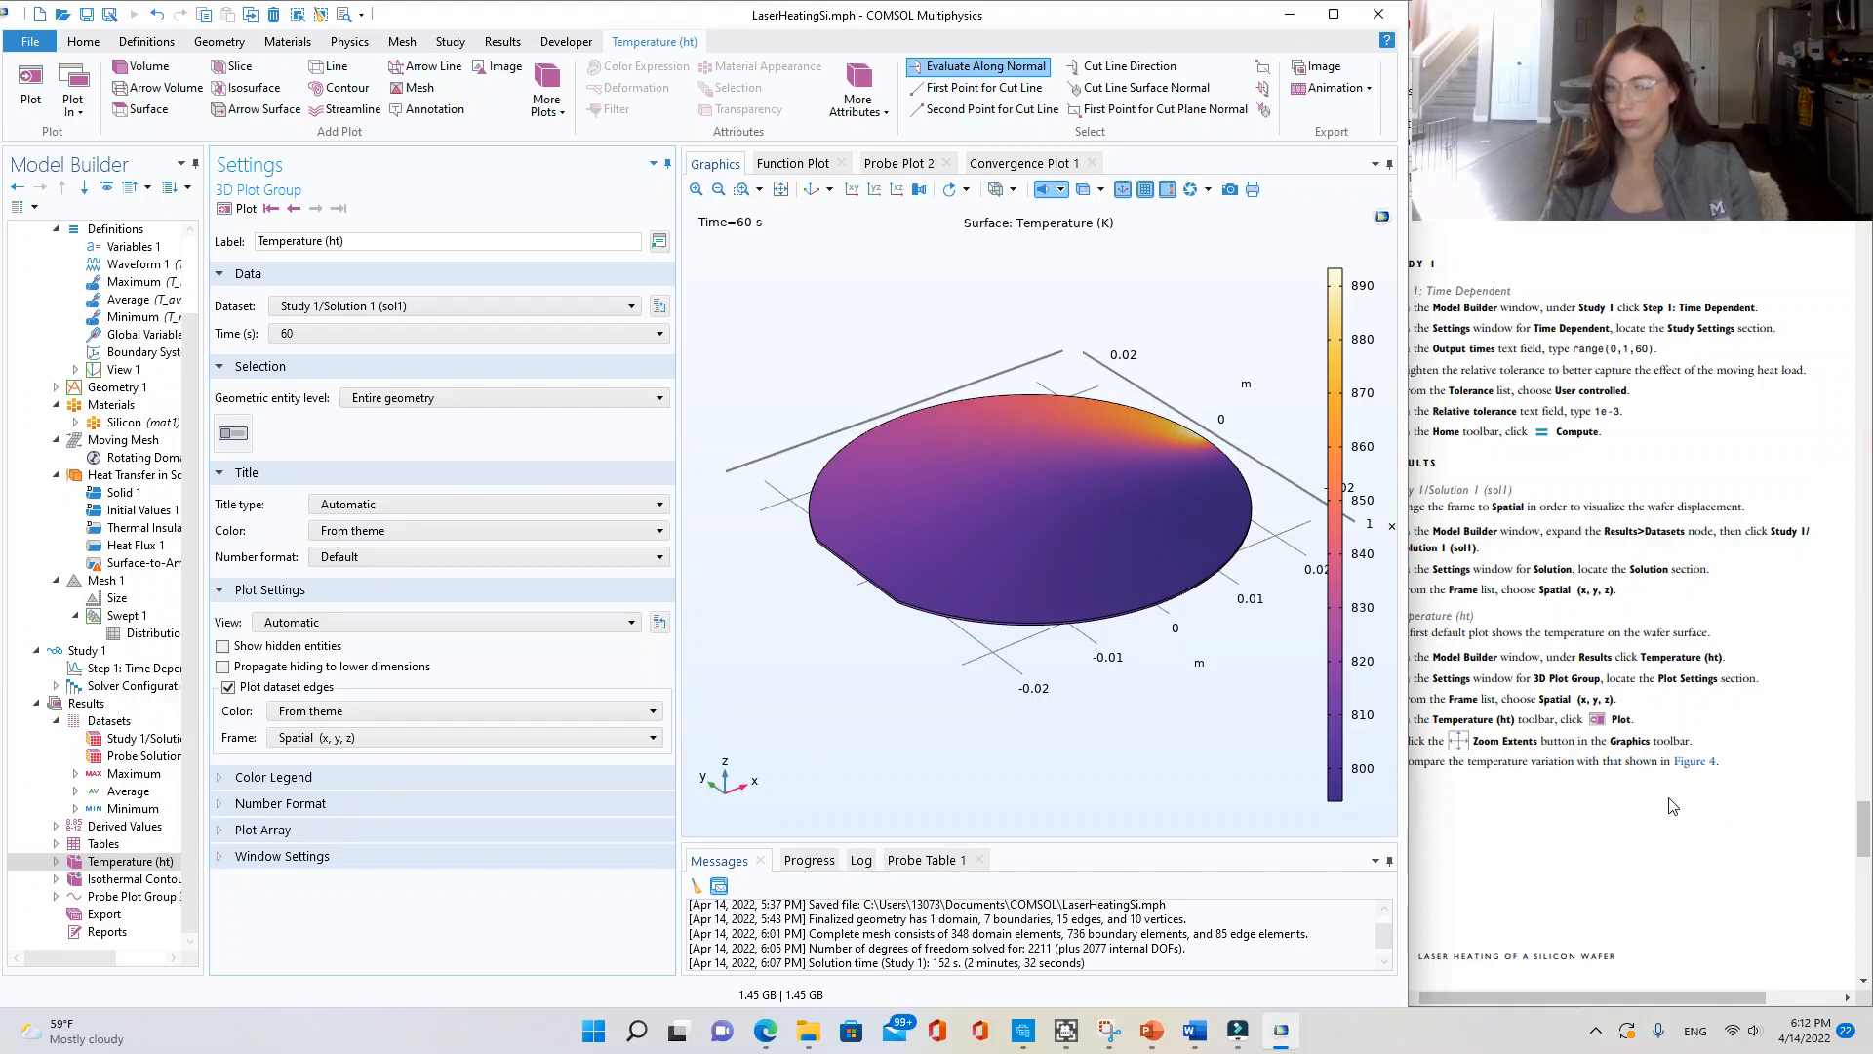
pyautogui.click(1674, 710)
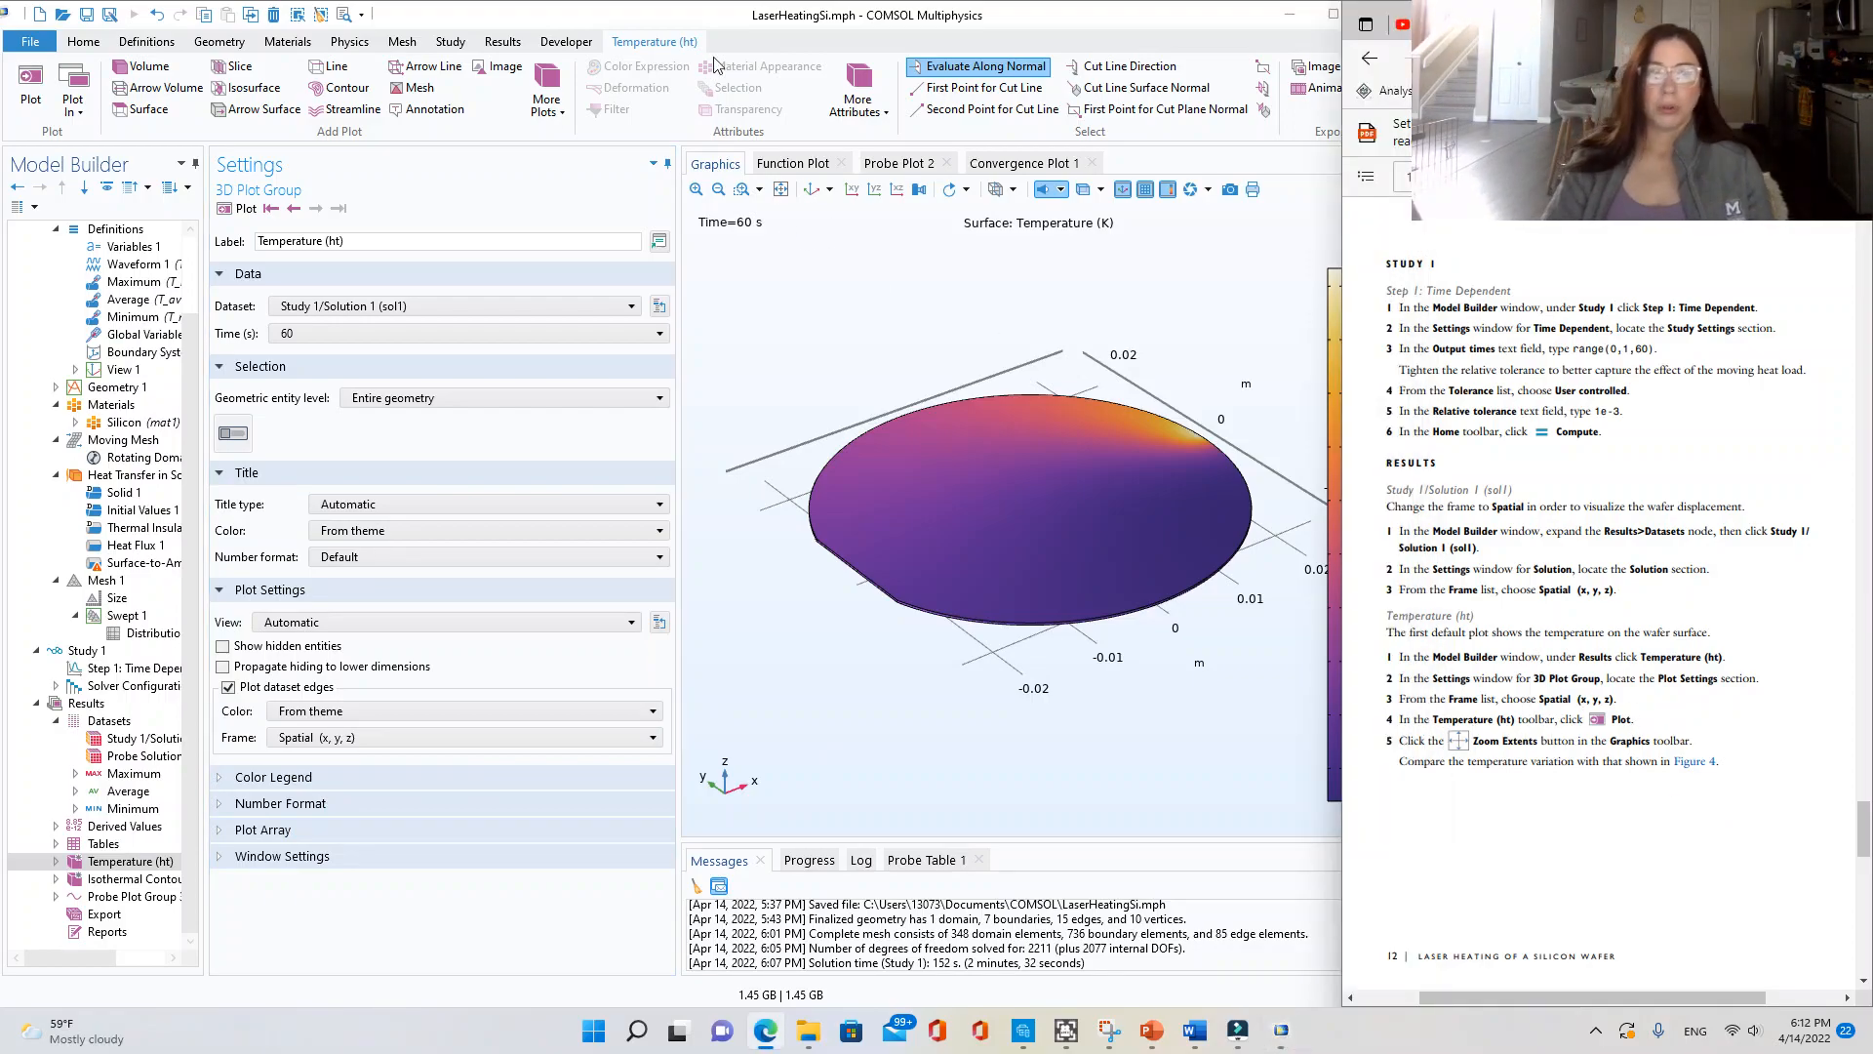
# - Zoom to extents so the whole wafer at 60 s fits the graphics area
pyautogui.click(664, 41)
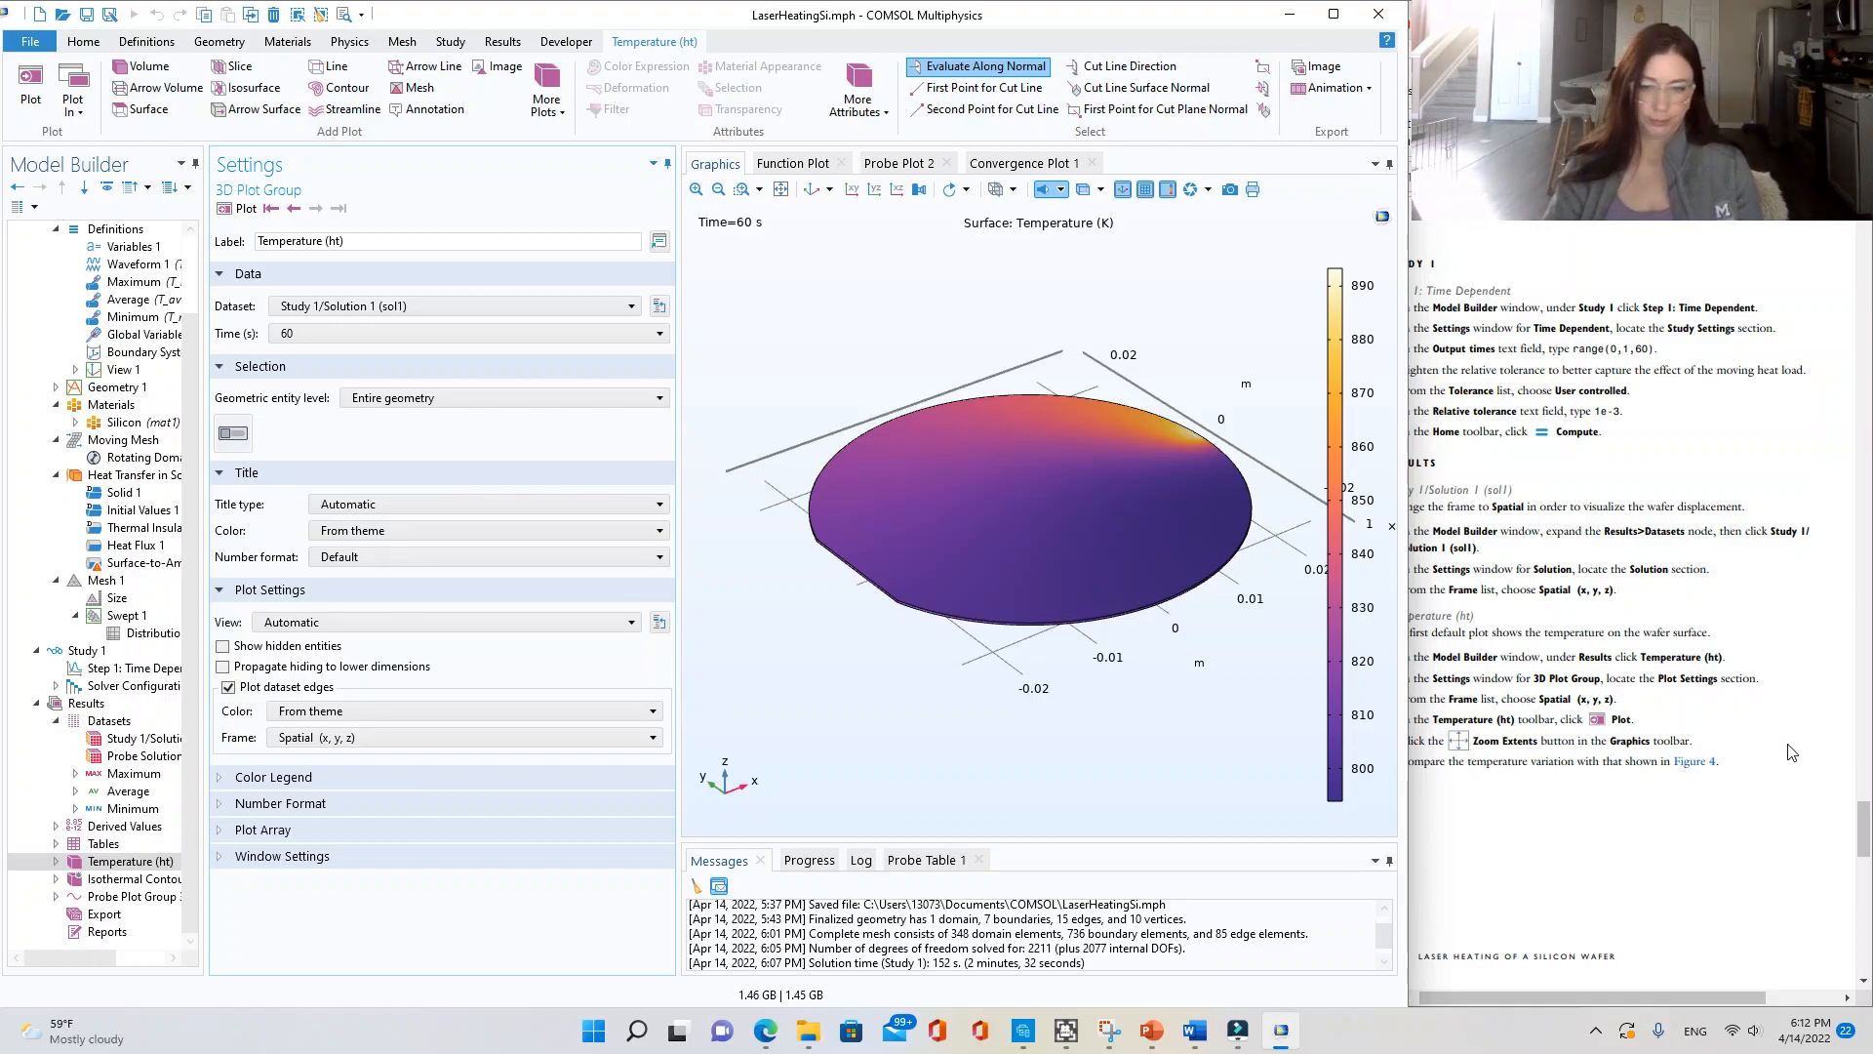
pyautogui.click(1687, 698)
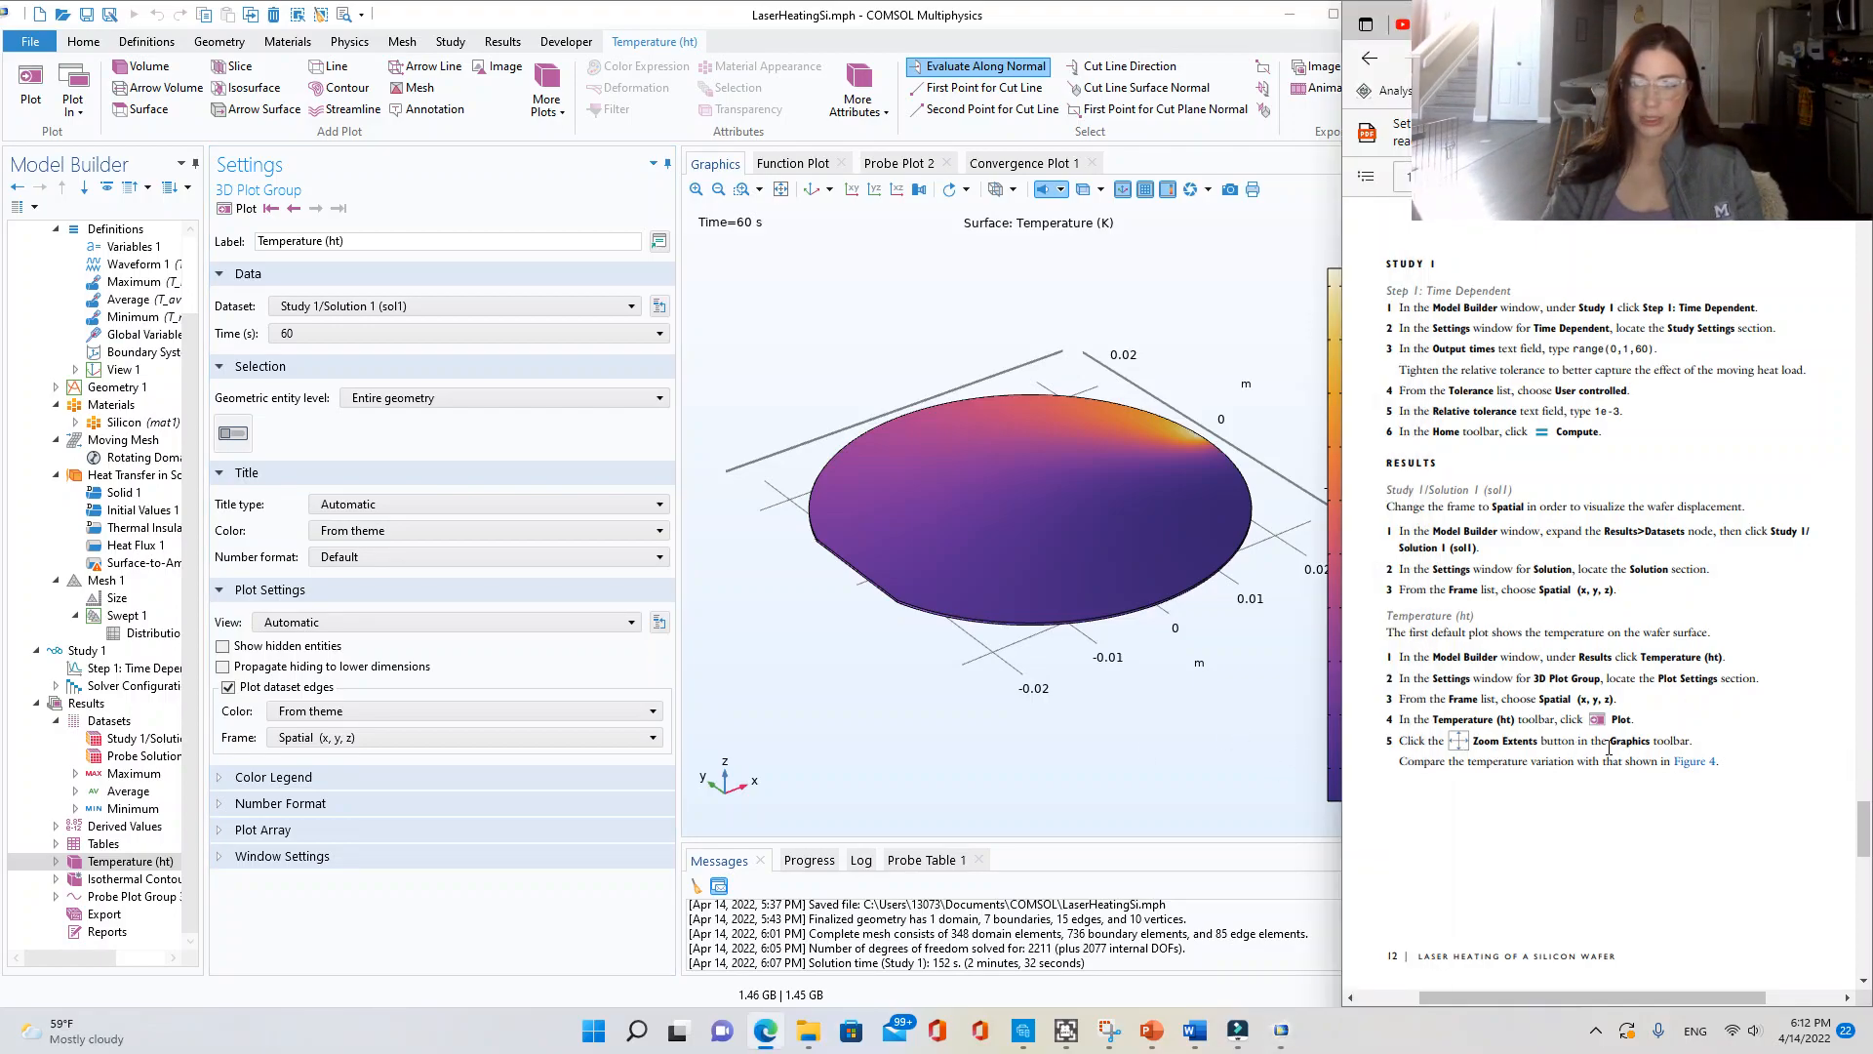
pyautogui.click(781, 190)
pyautogui.click(1405, 742)
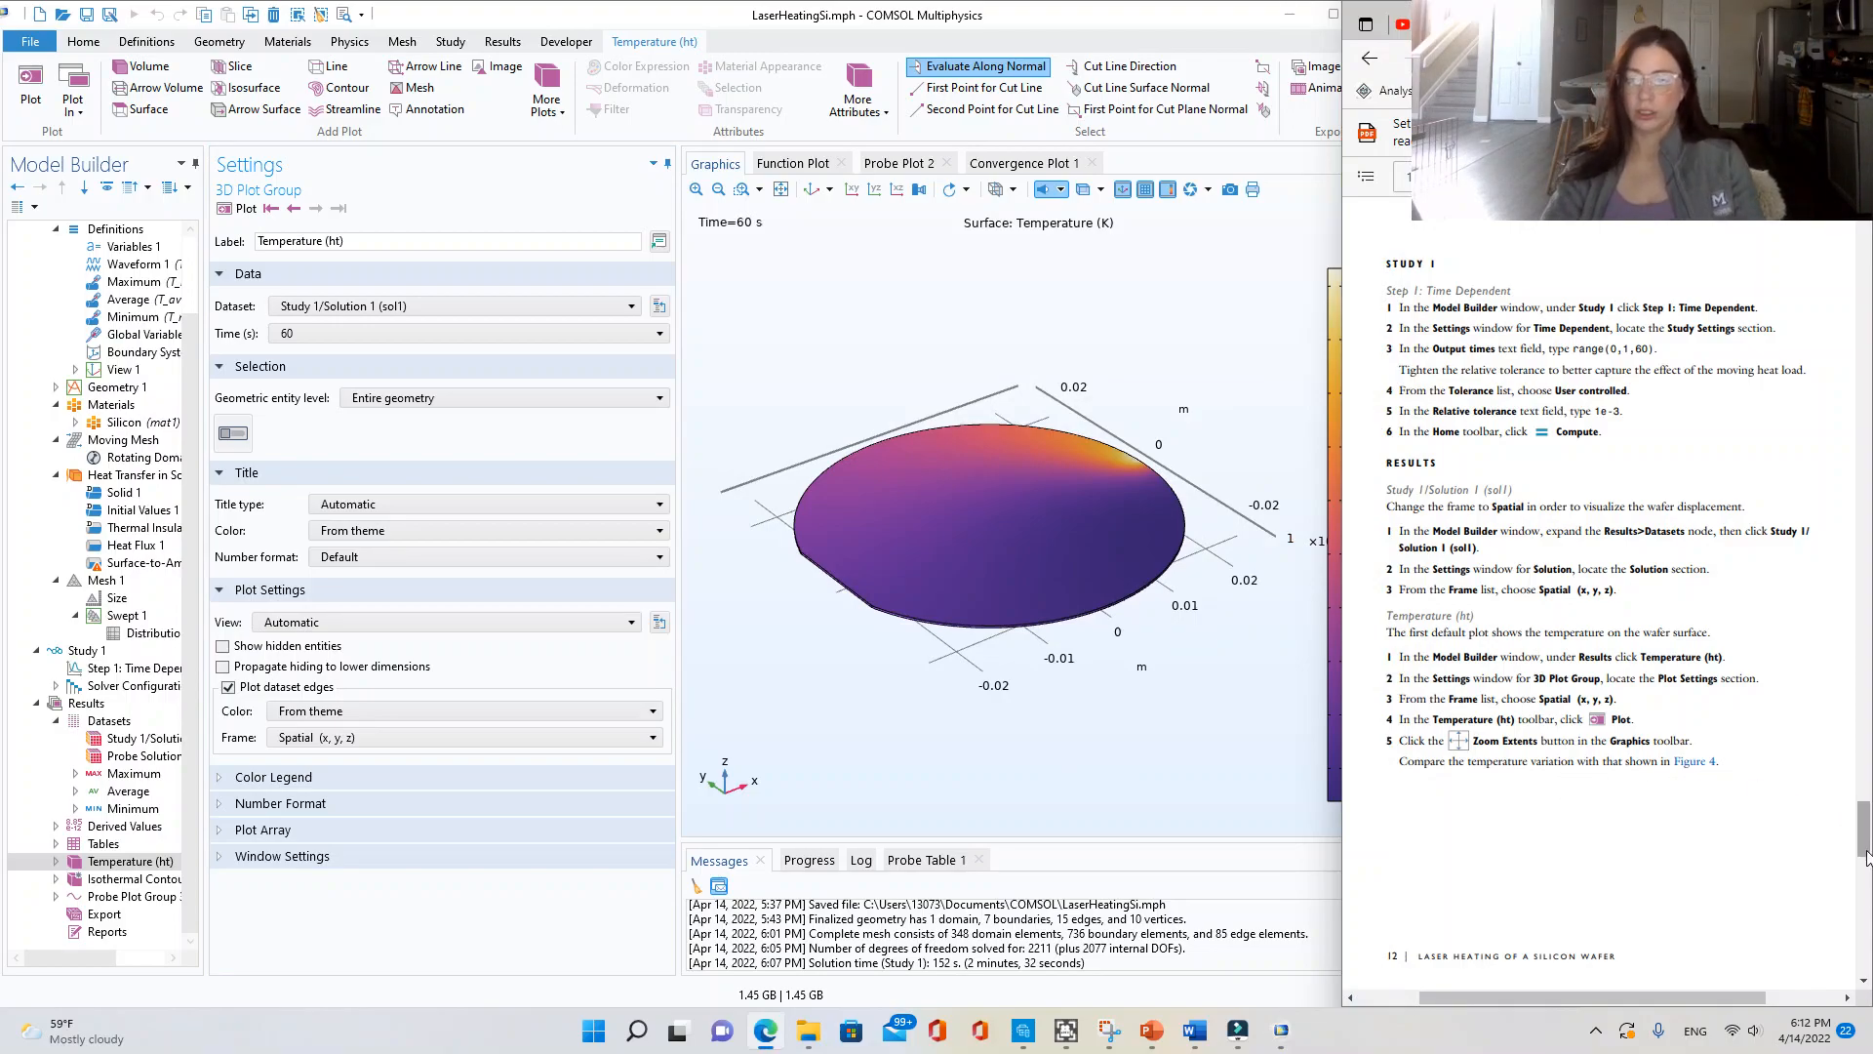
pyautogui.scroll(-5, 1698, 770)
pyautogui.scroll(-3, 1703, 771)
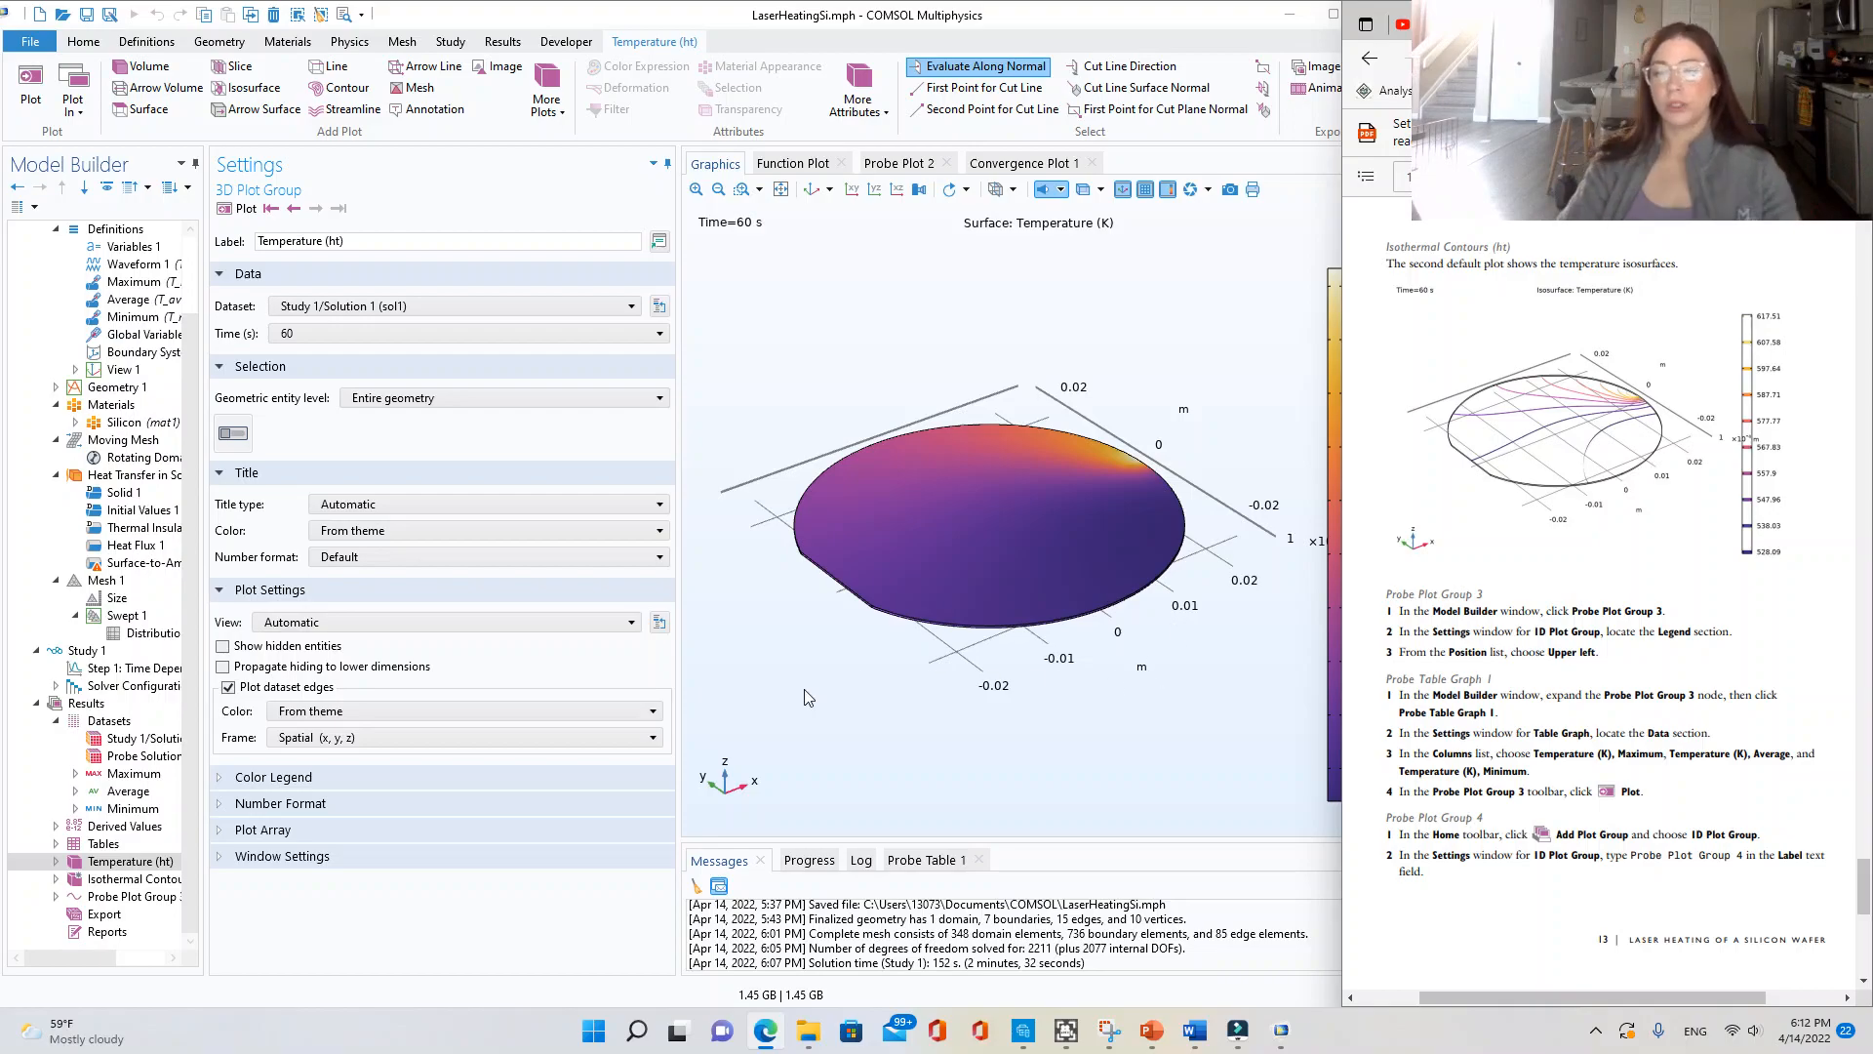
# - Set Probe Plot Group 3's legend position to Upper left
pyautogui.click(93, 898)
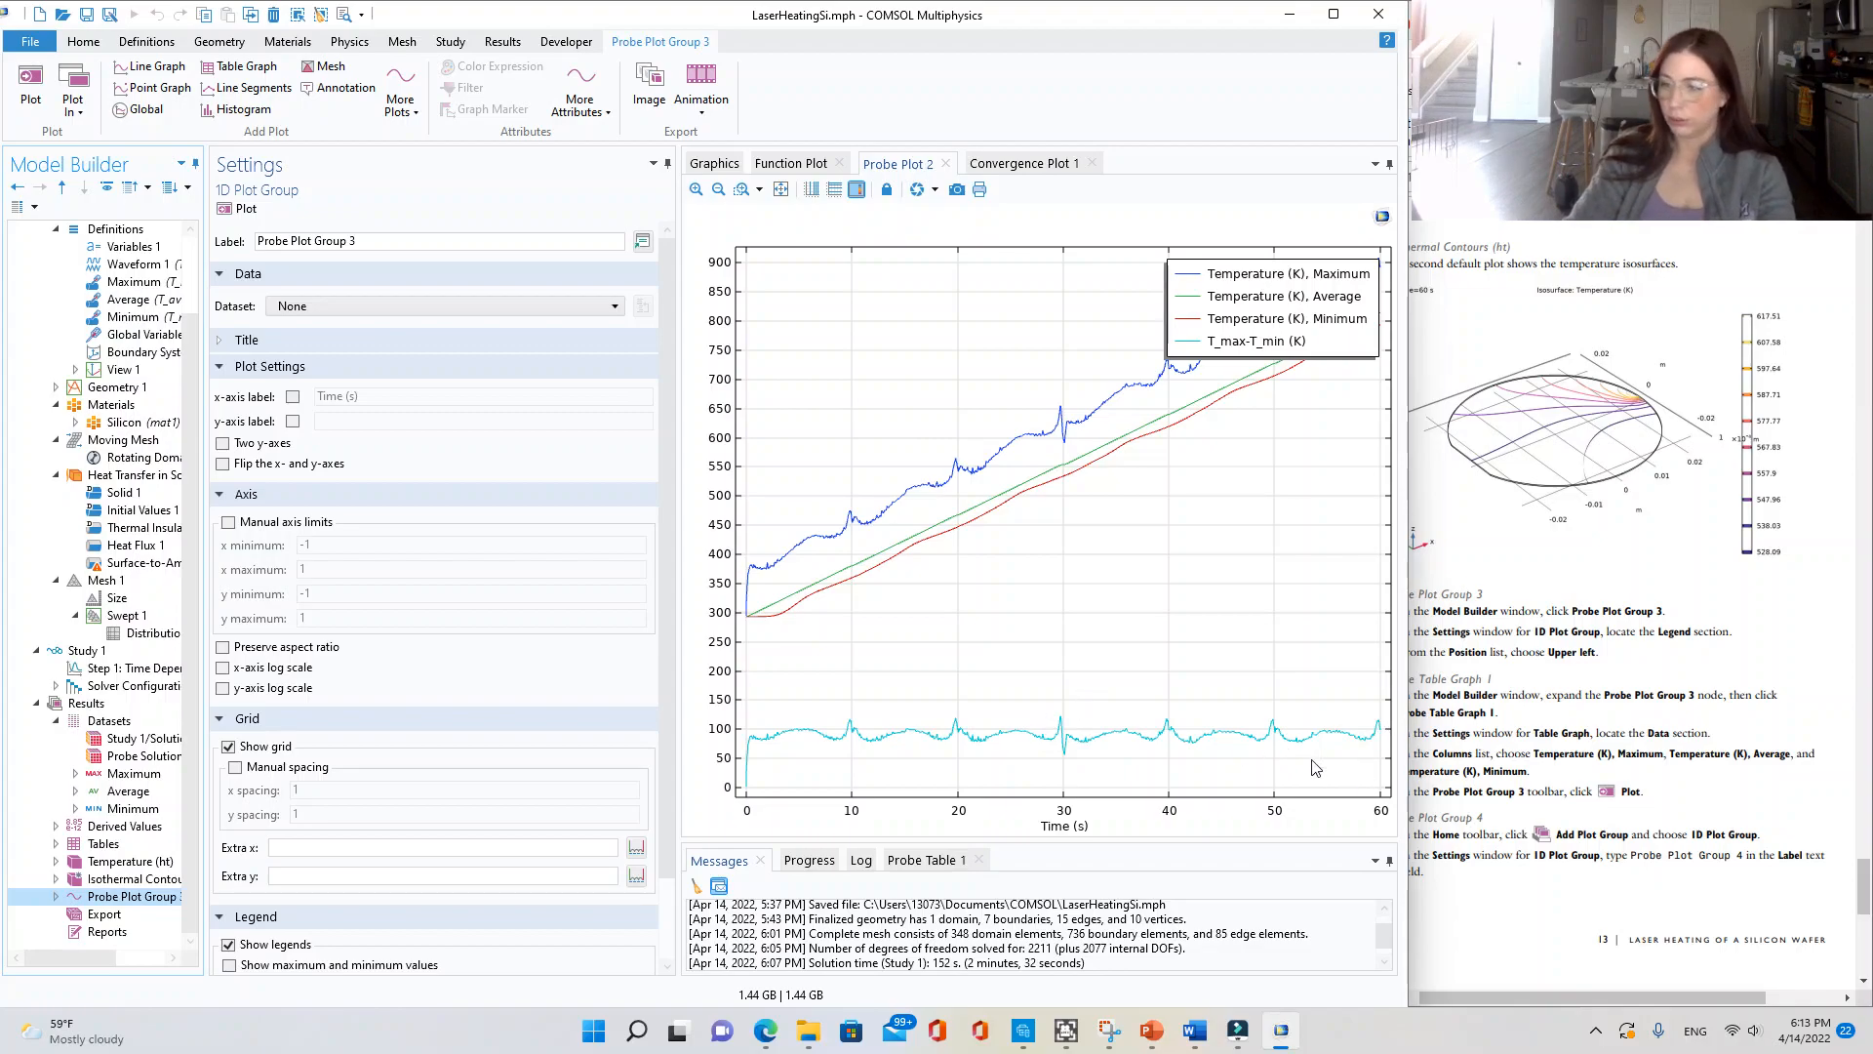
pyautogui.click(1701, 663)
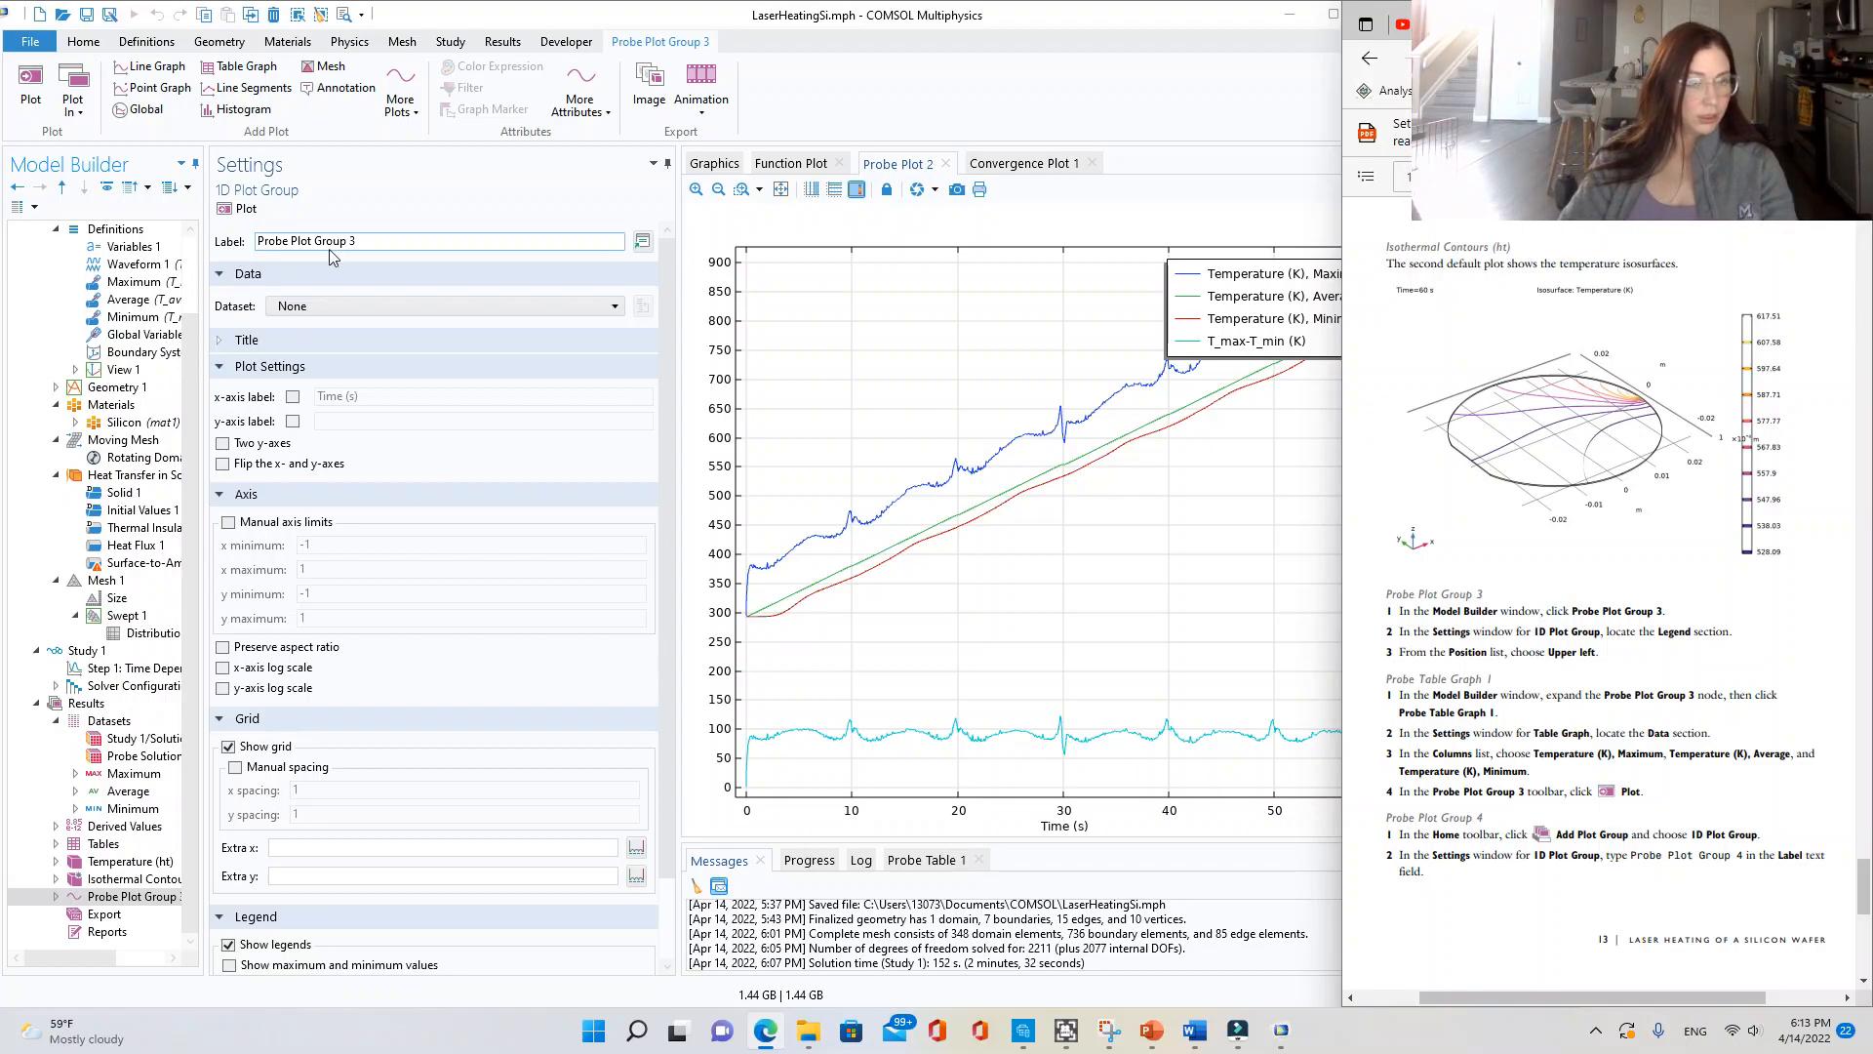
pyautogui.scroll(-2, 297, 712)
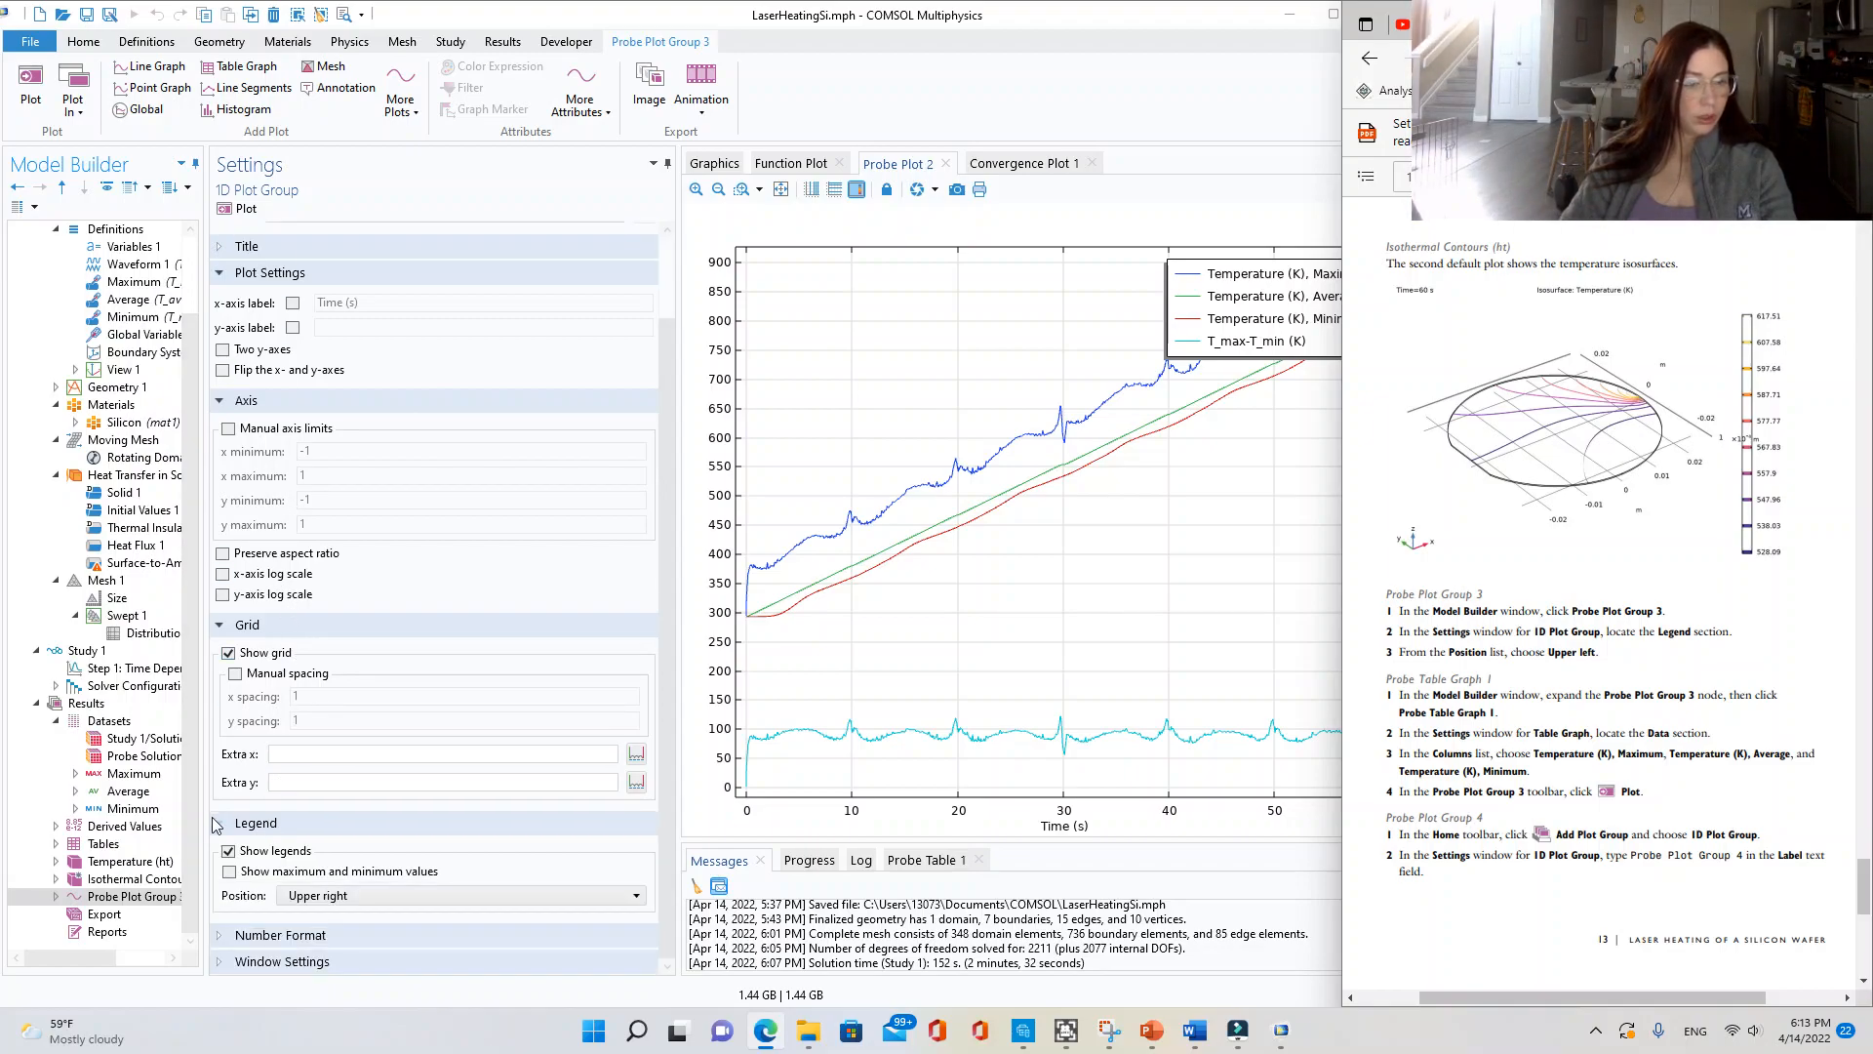
pyautogui.click(344, 898)
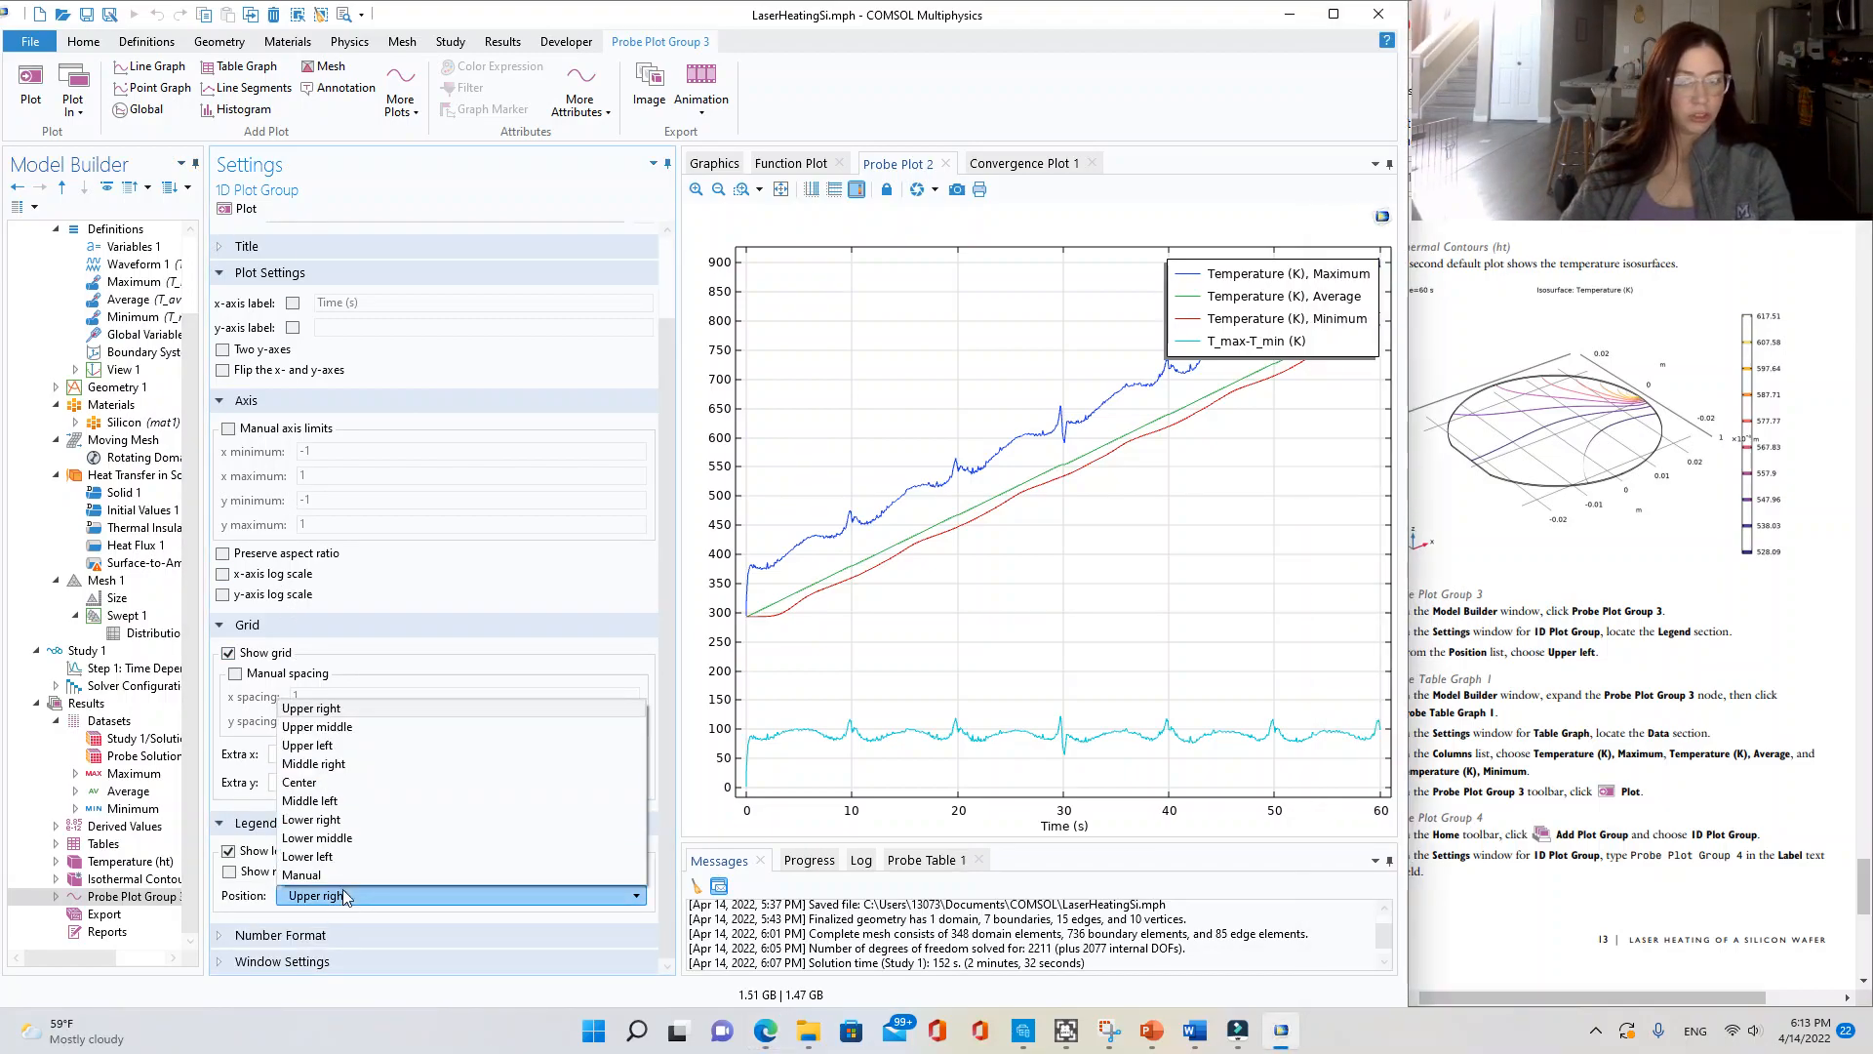
pyautogui.click(342, 746)
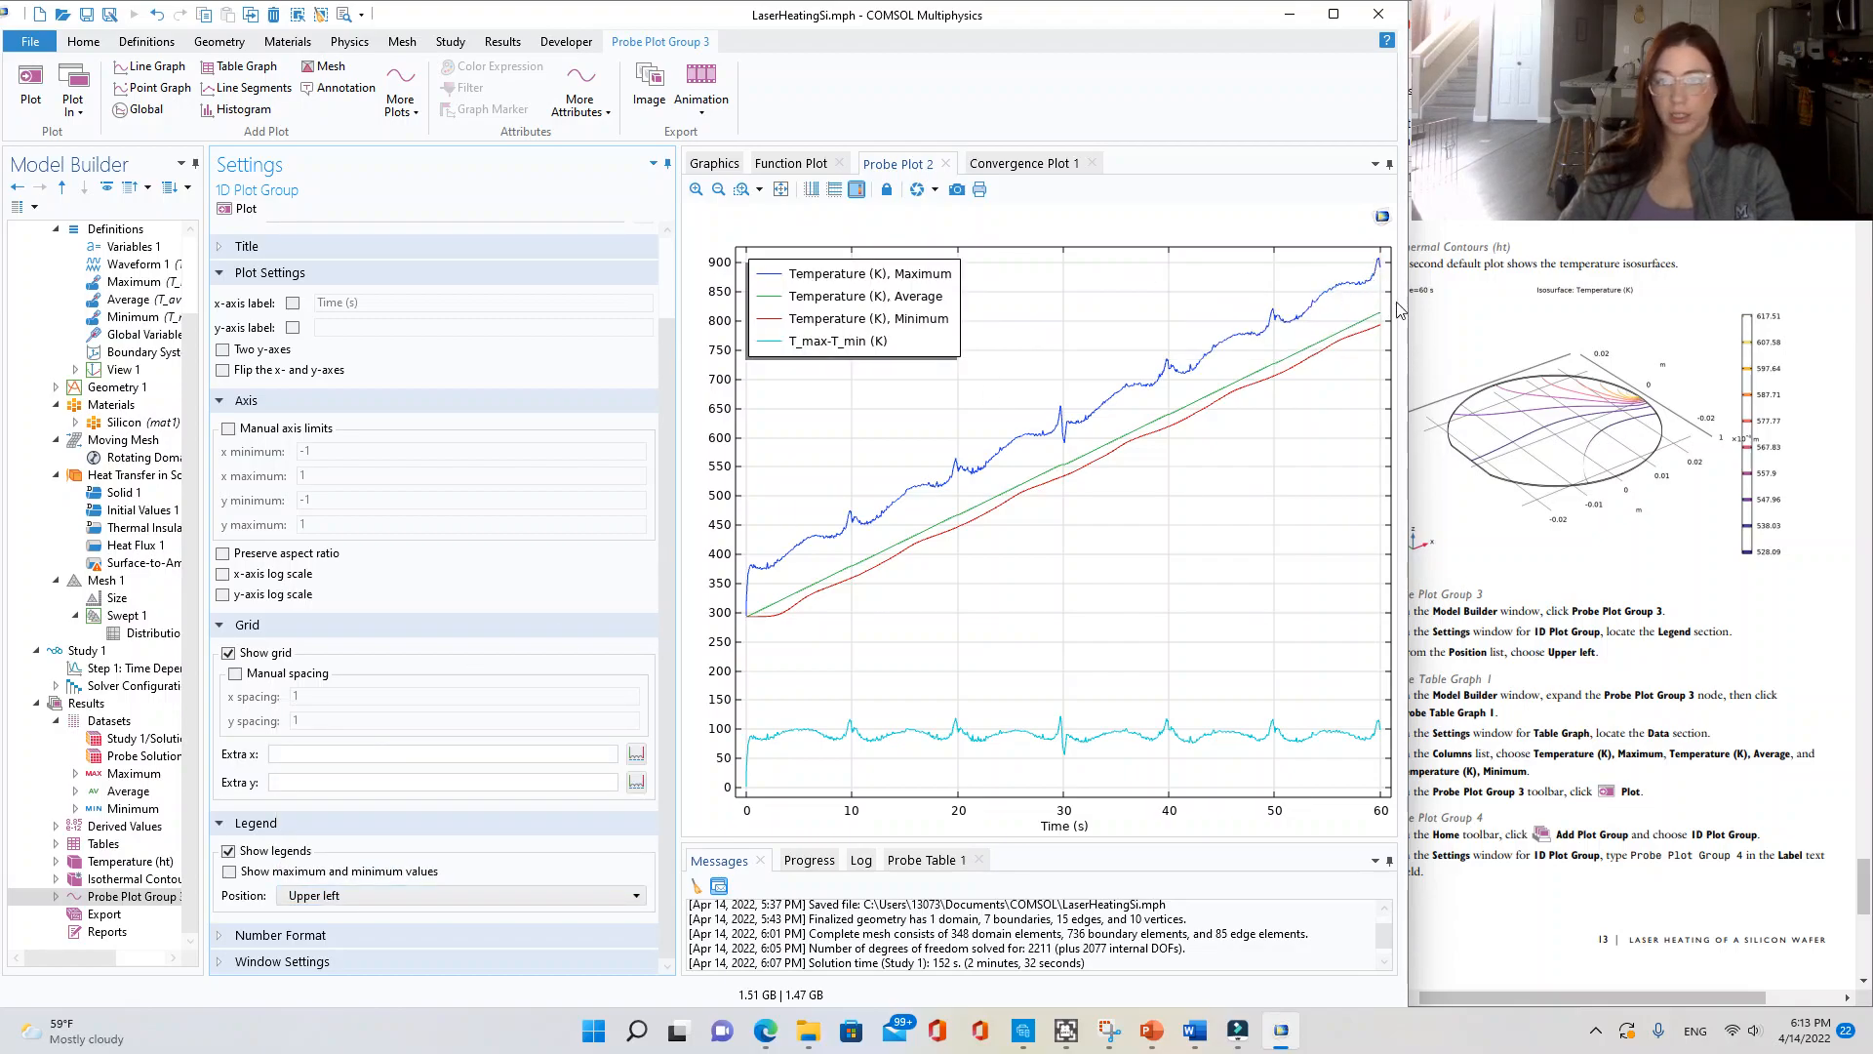
pyautogui.click(1569, 687)
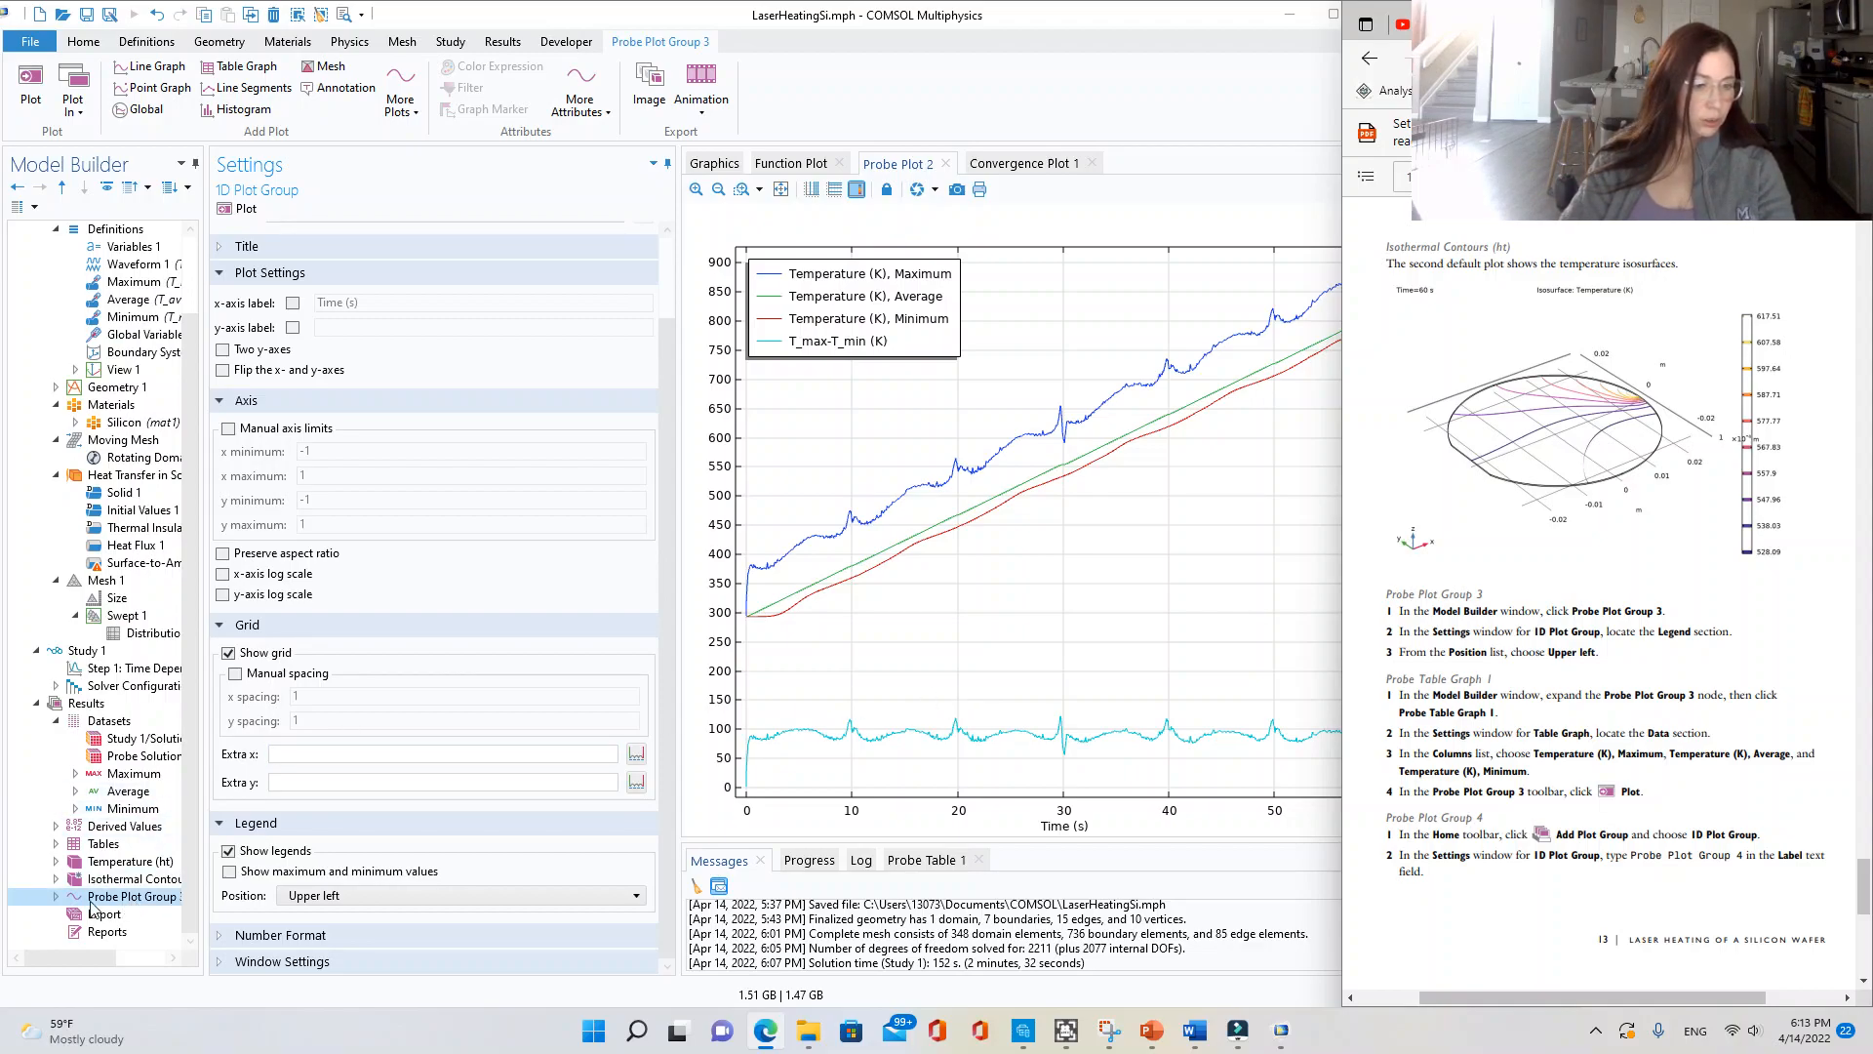
# - Replot Probe Table Graph 1 with only the Maximum, Average and Minimum temperature columns
pyautogui.click(55, 896)
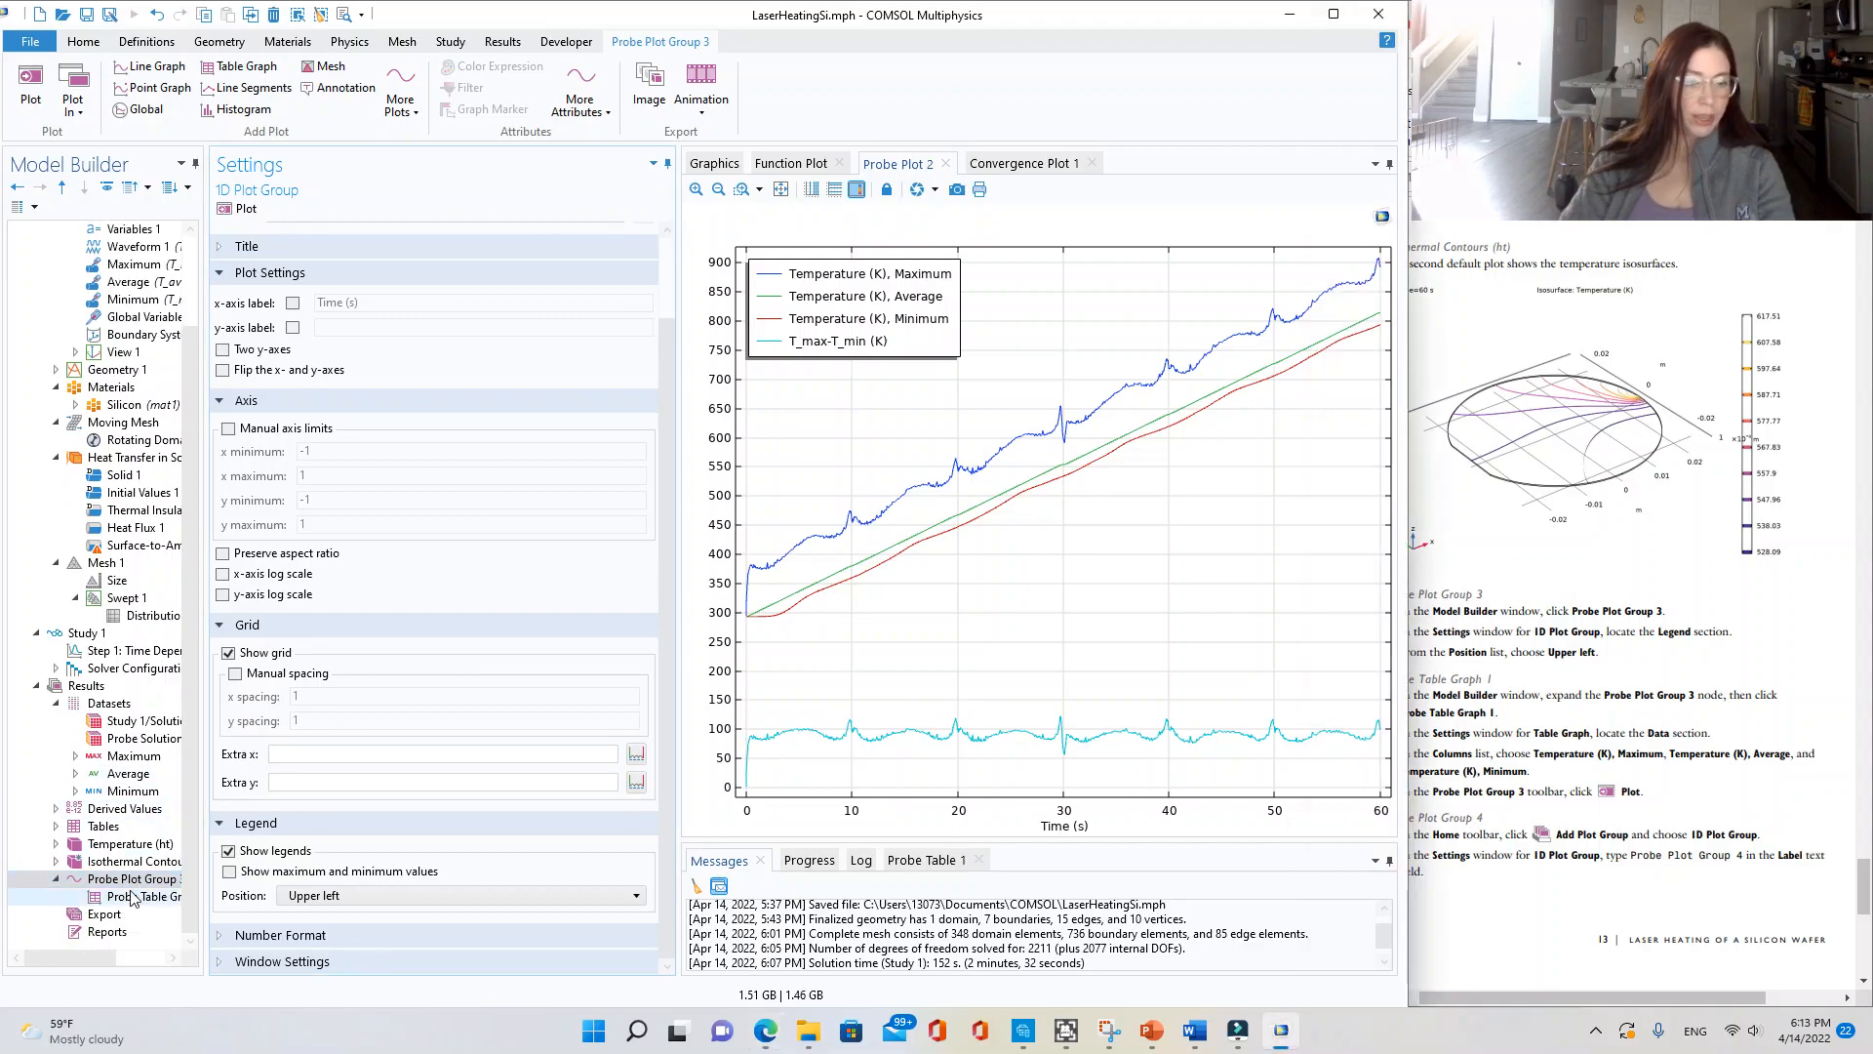
pyautogui.click(142, 896)
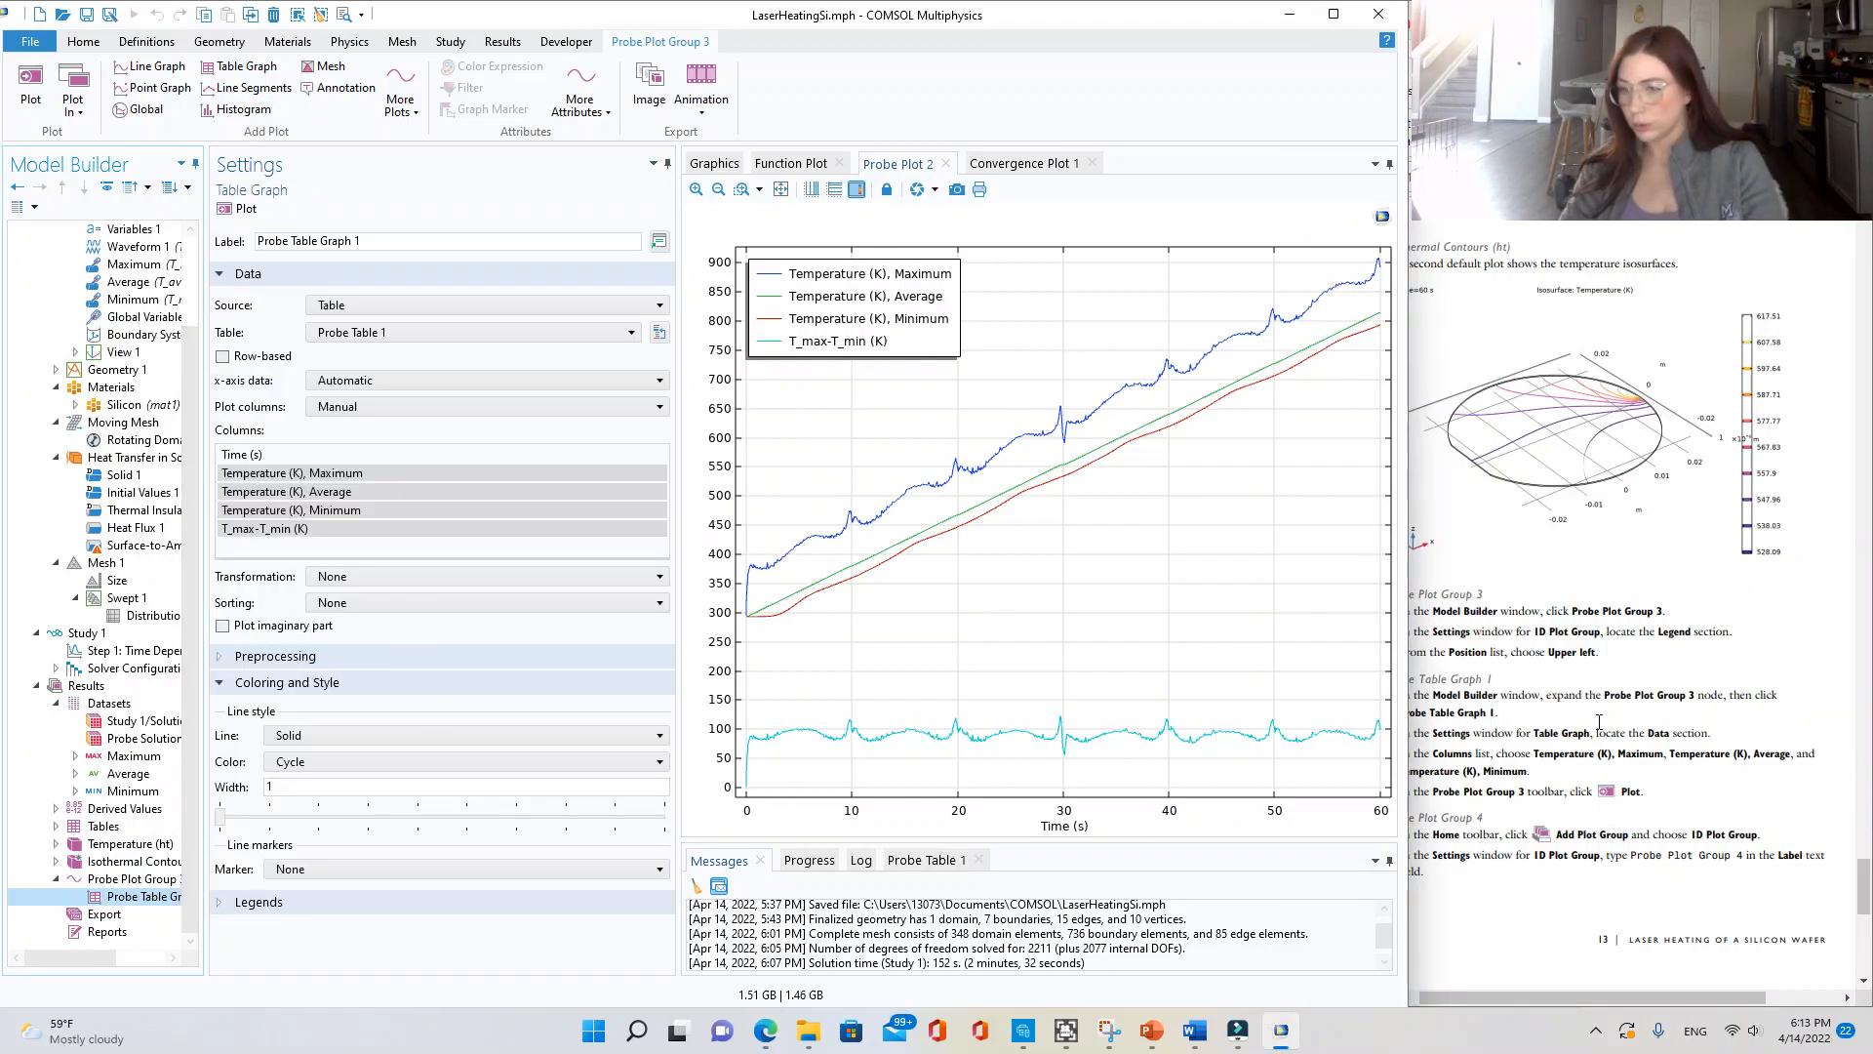
pyautogui.click(1501, 741)
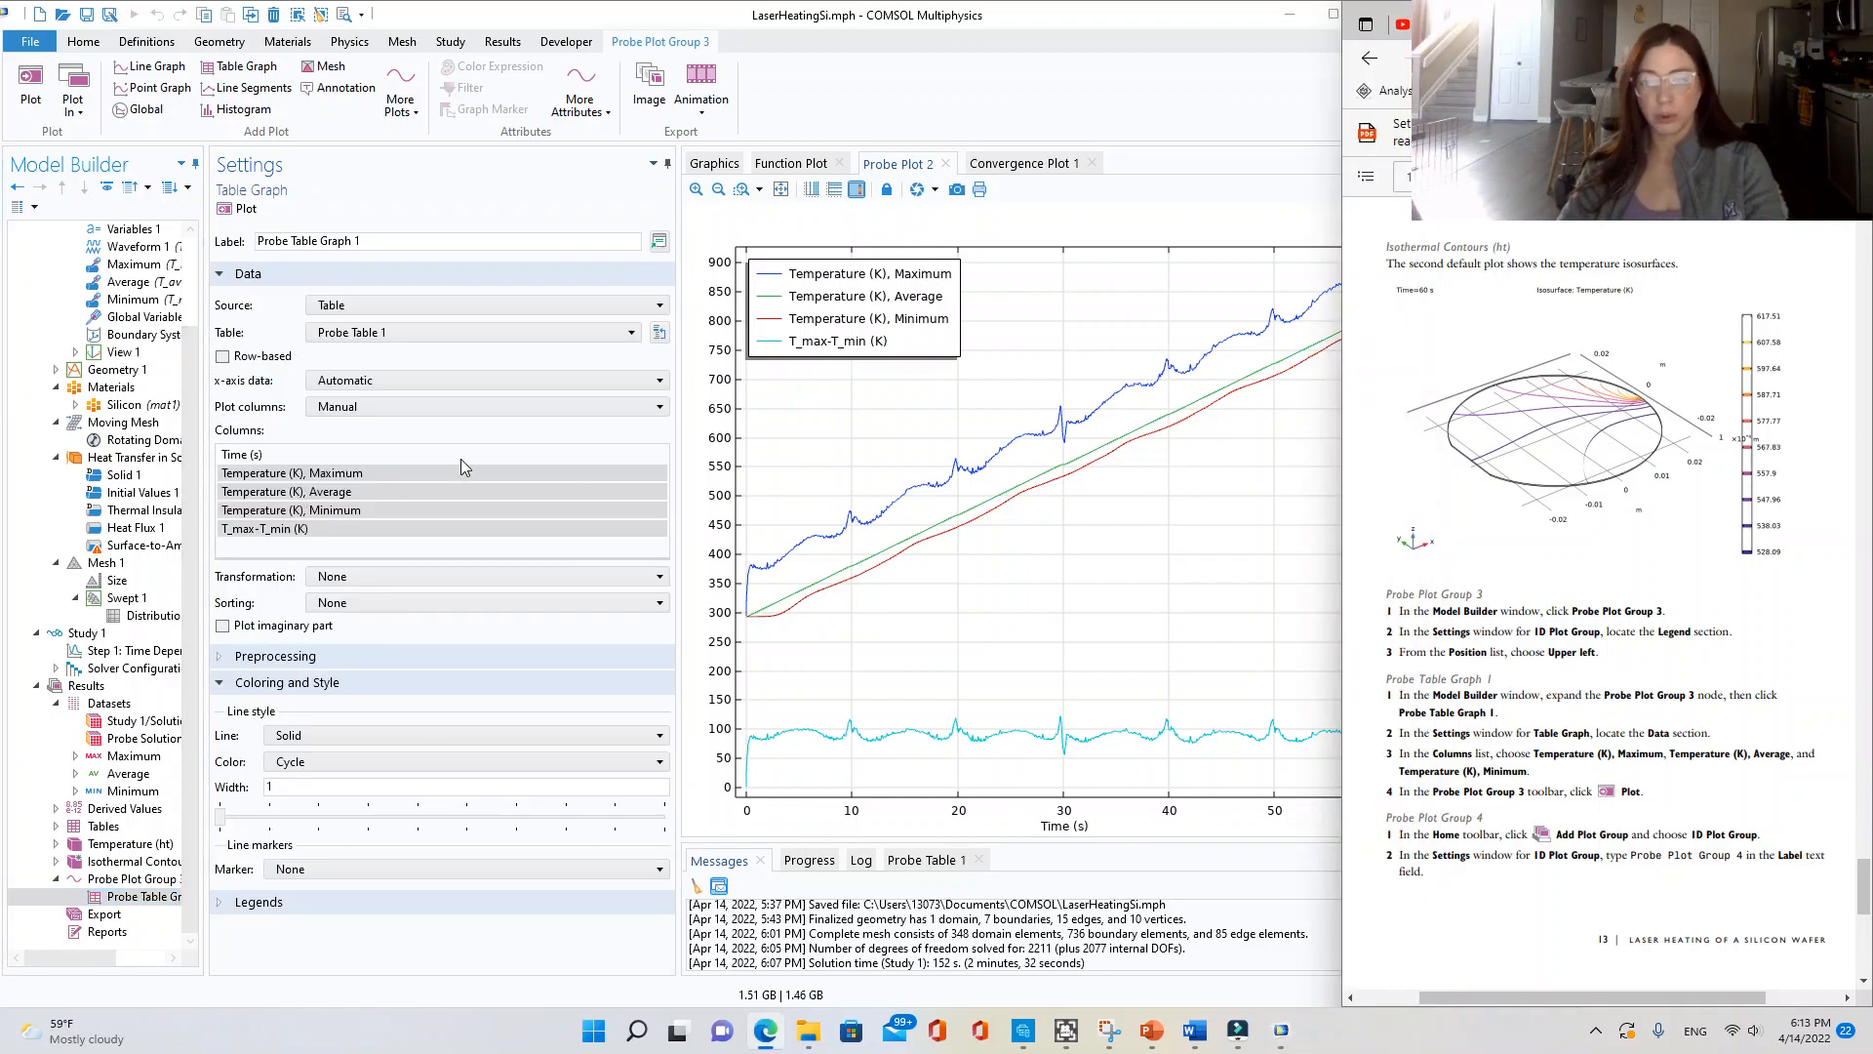
pyautogui.click(314, 310)
pyautogui.click(332, 326)
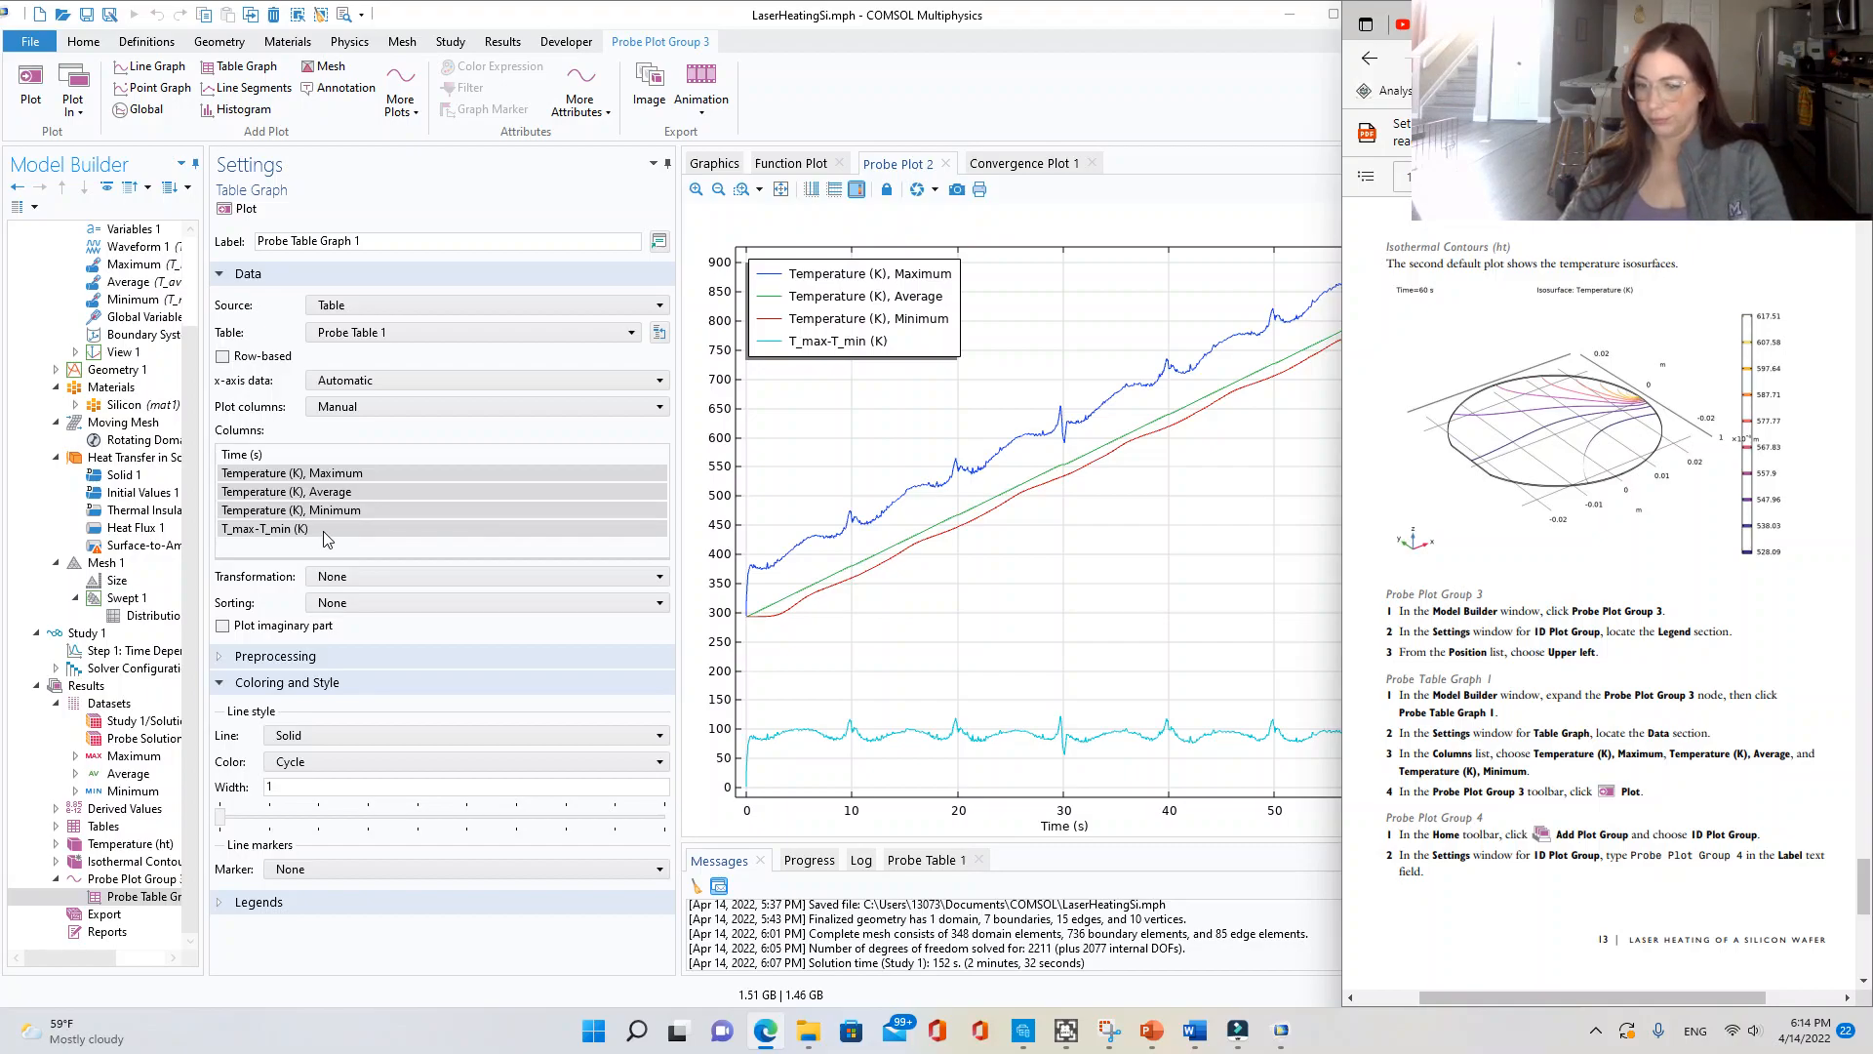
pyautogui.click(323, 473)
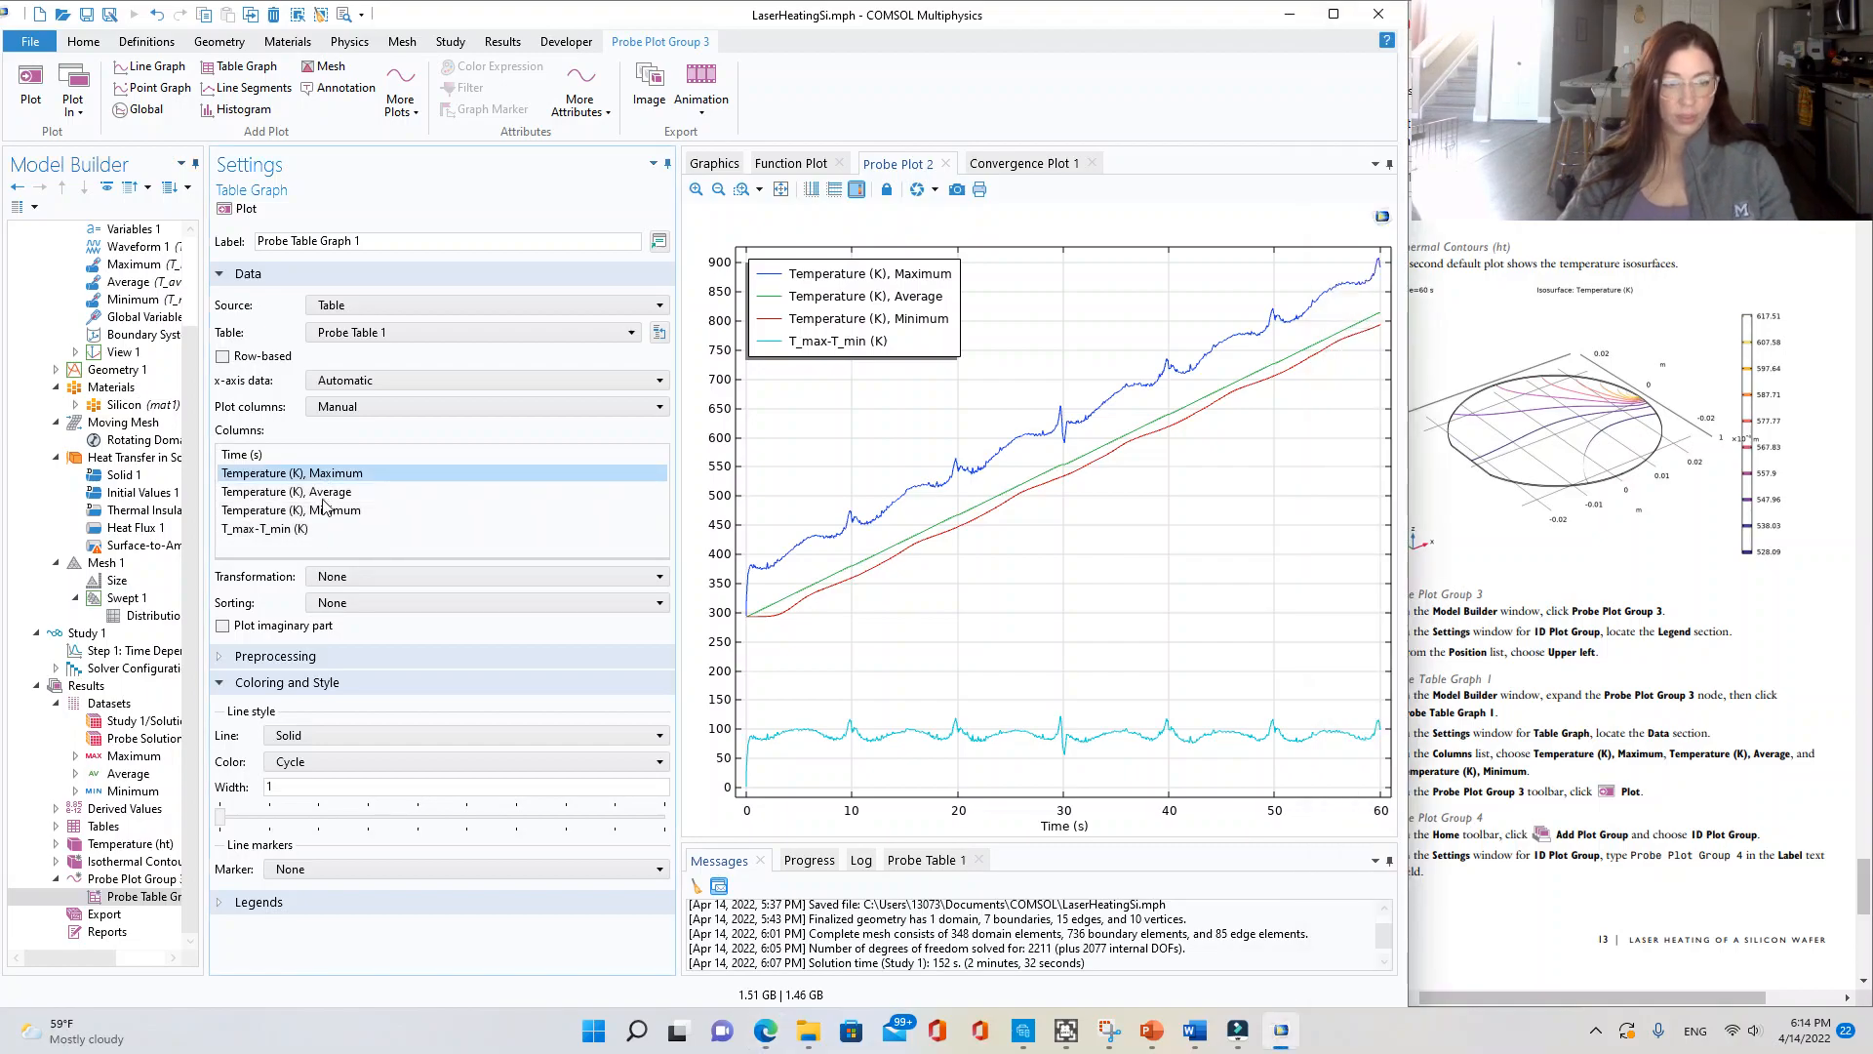
pyautogui.keyDown('shift'); pyautogui.click(326, 511); pyautogui.keyUp('shift')
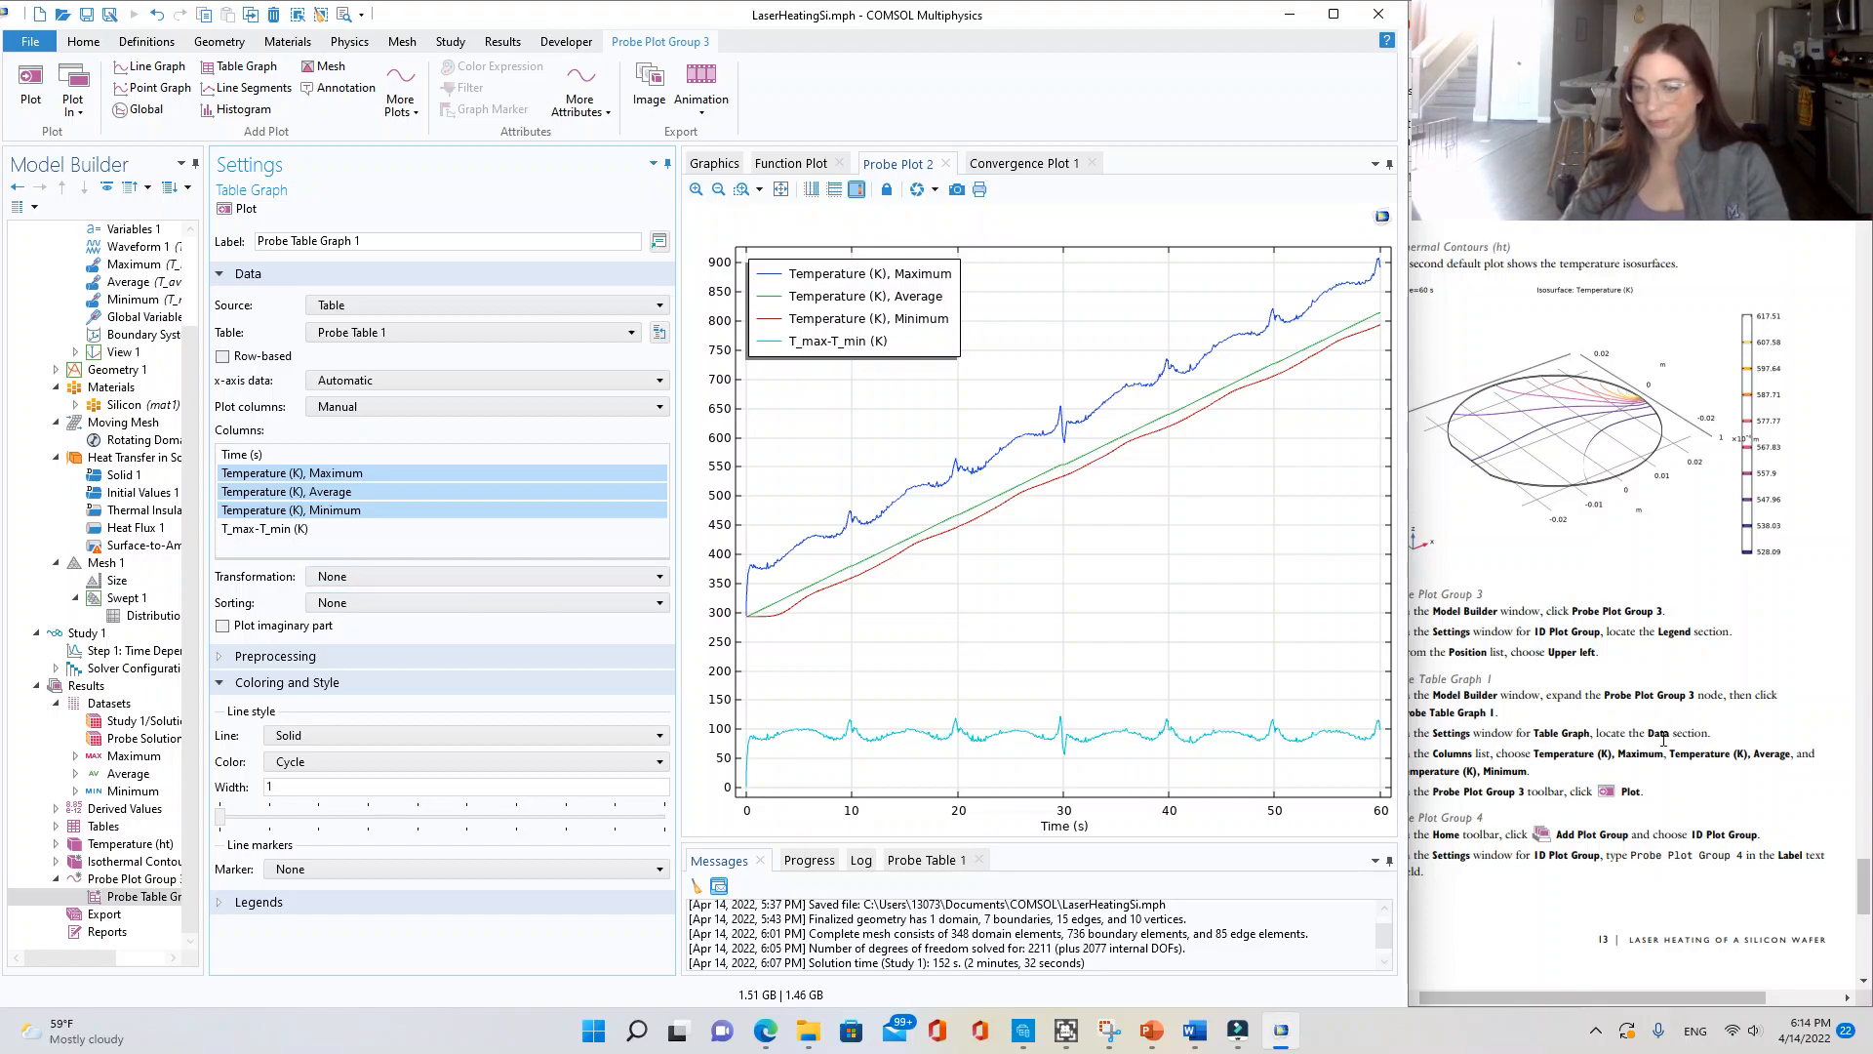
pyautogui.click(238, 207)
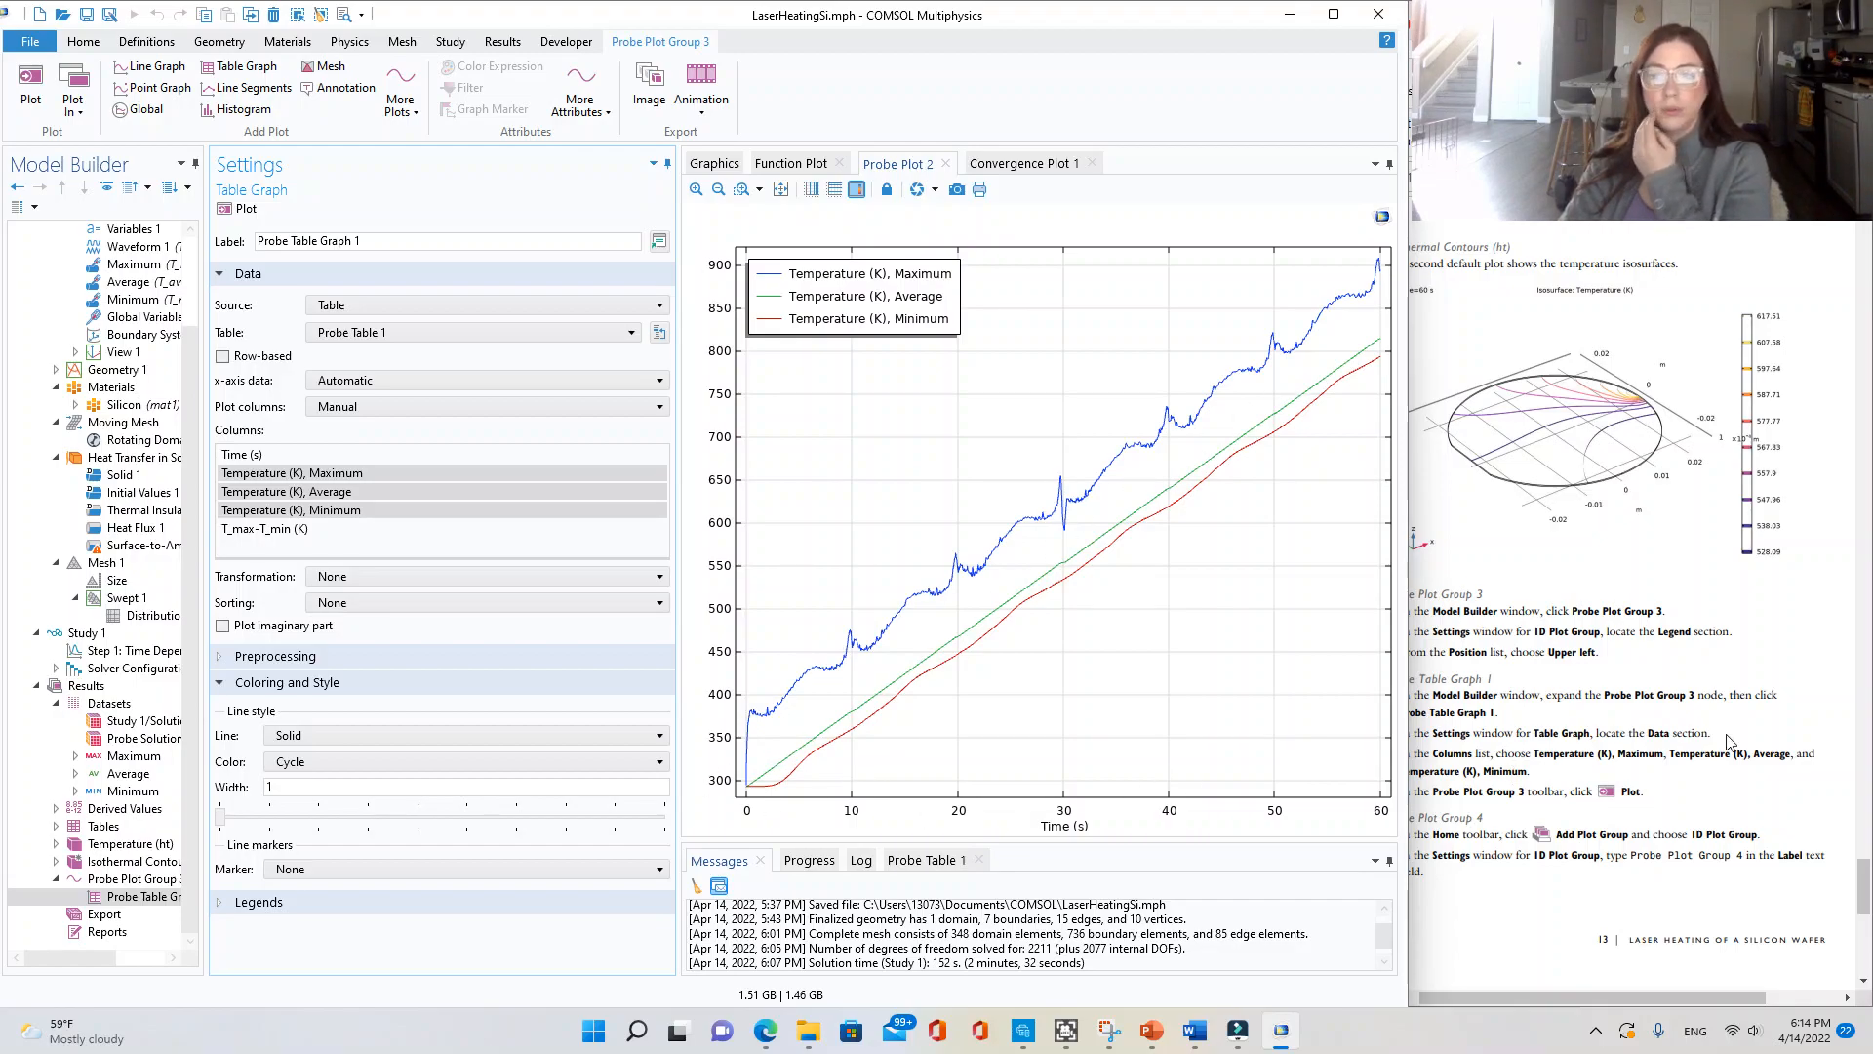
pyautogui.click(1786, 790)
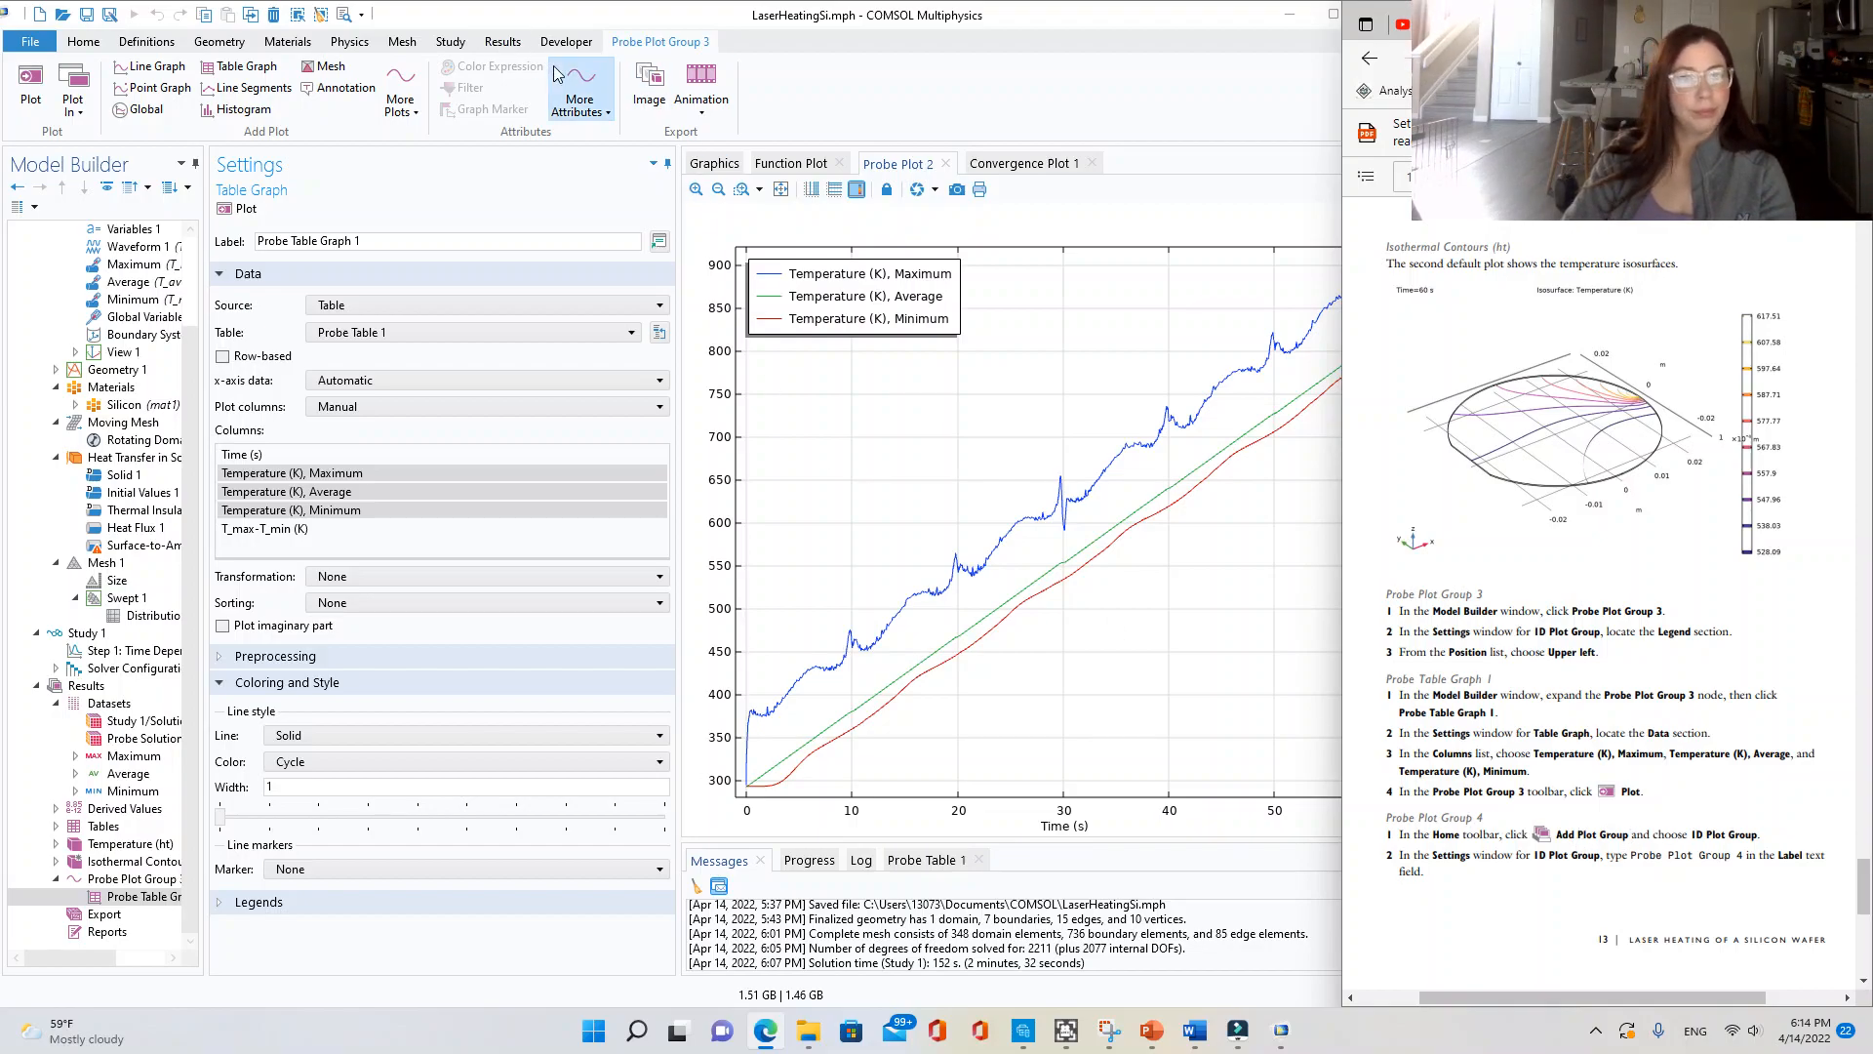
pyautogui.click(102, 46)
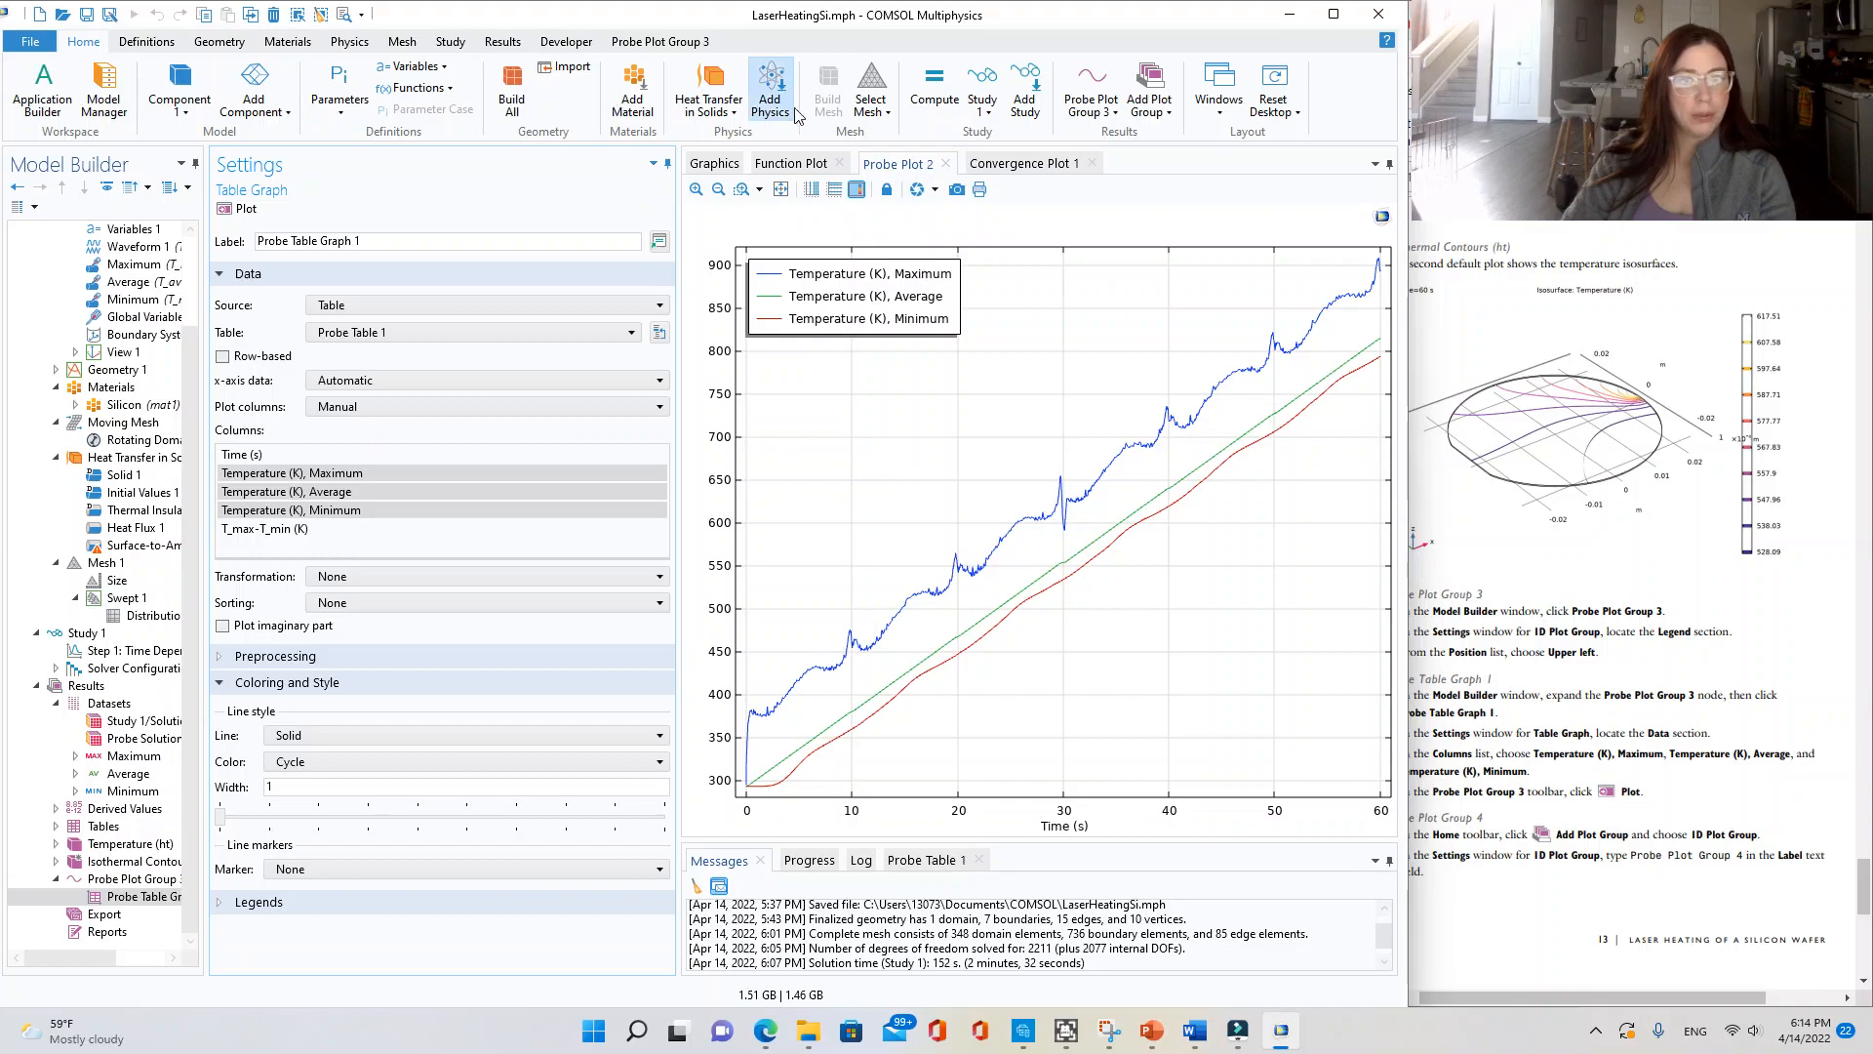
# - Add a new 1D plot group and relabel it 'Probe Plot Group 4'
pyautogui.click(1171, 116)
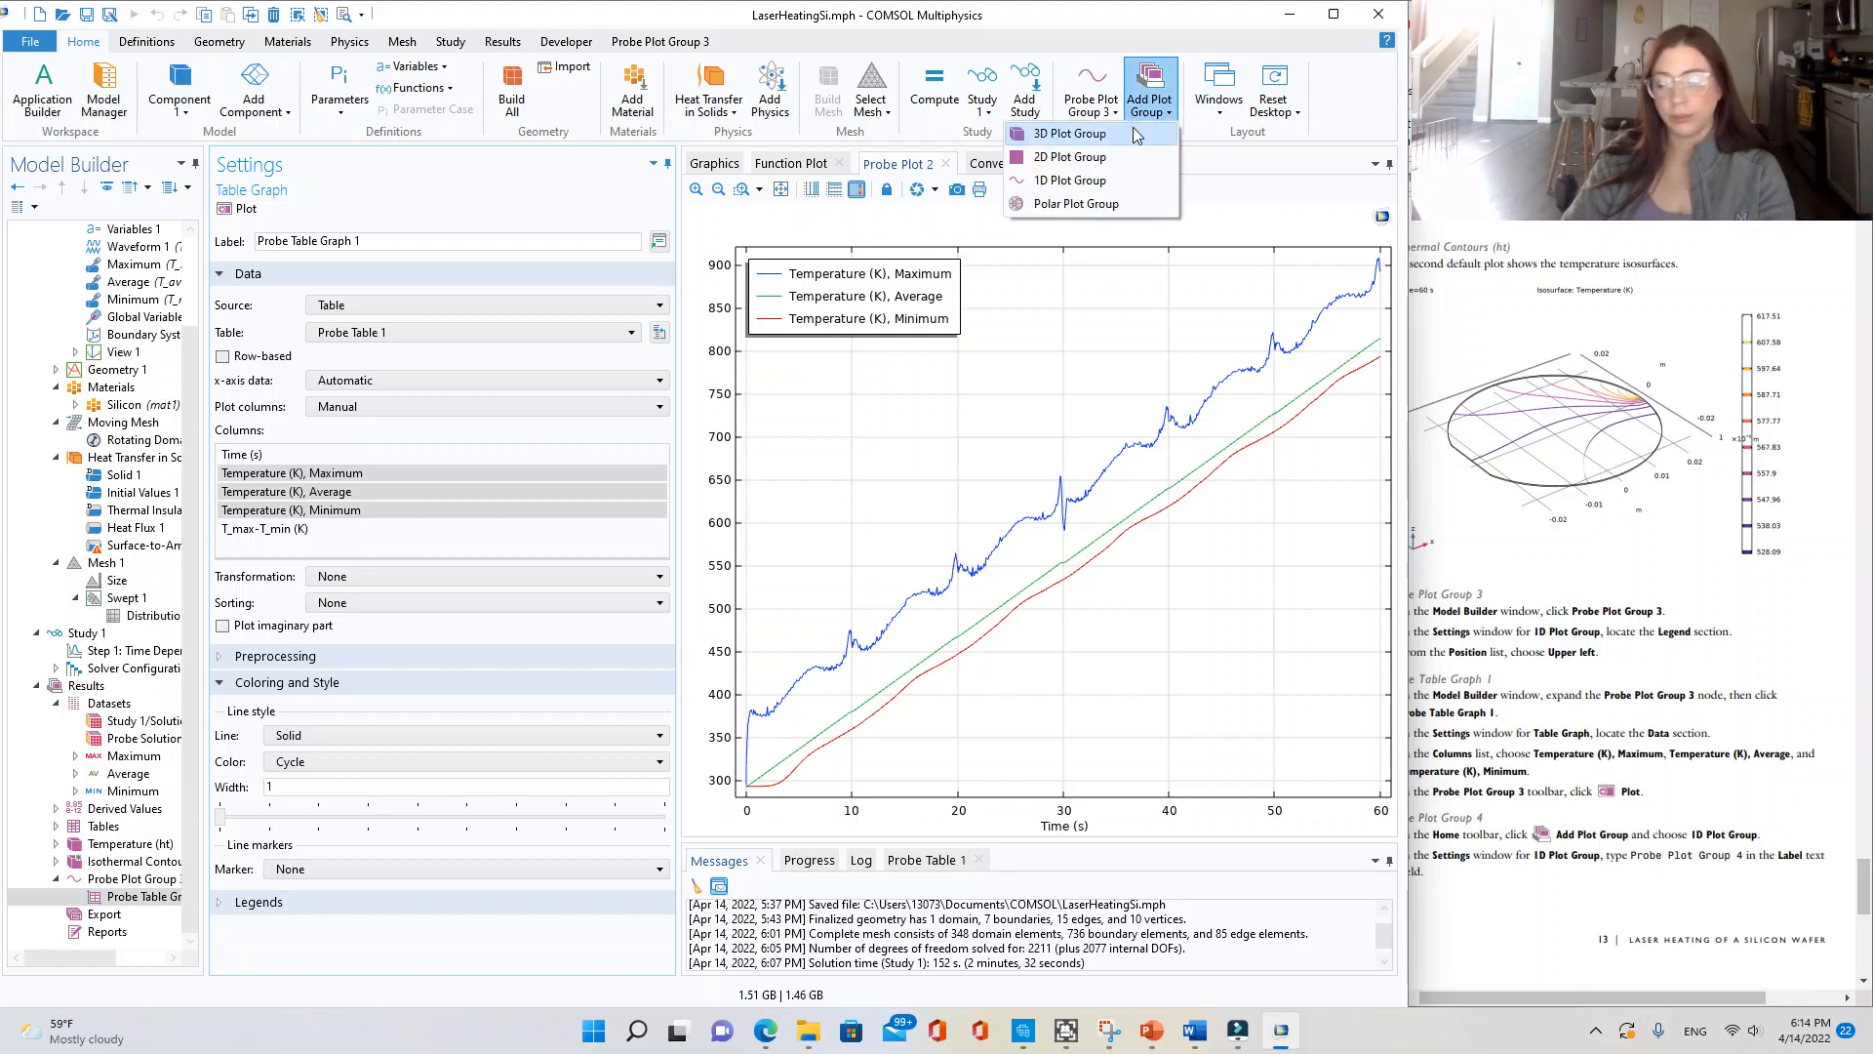
pyautogui.click(1129, 181)
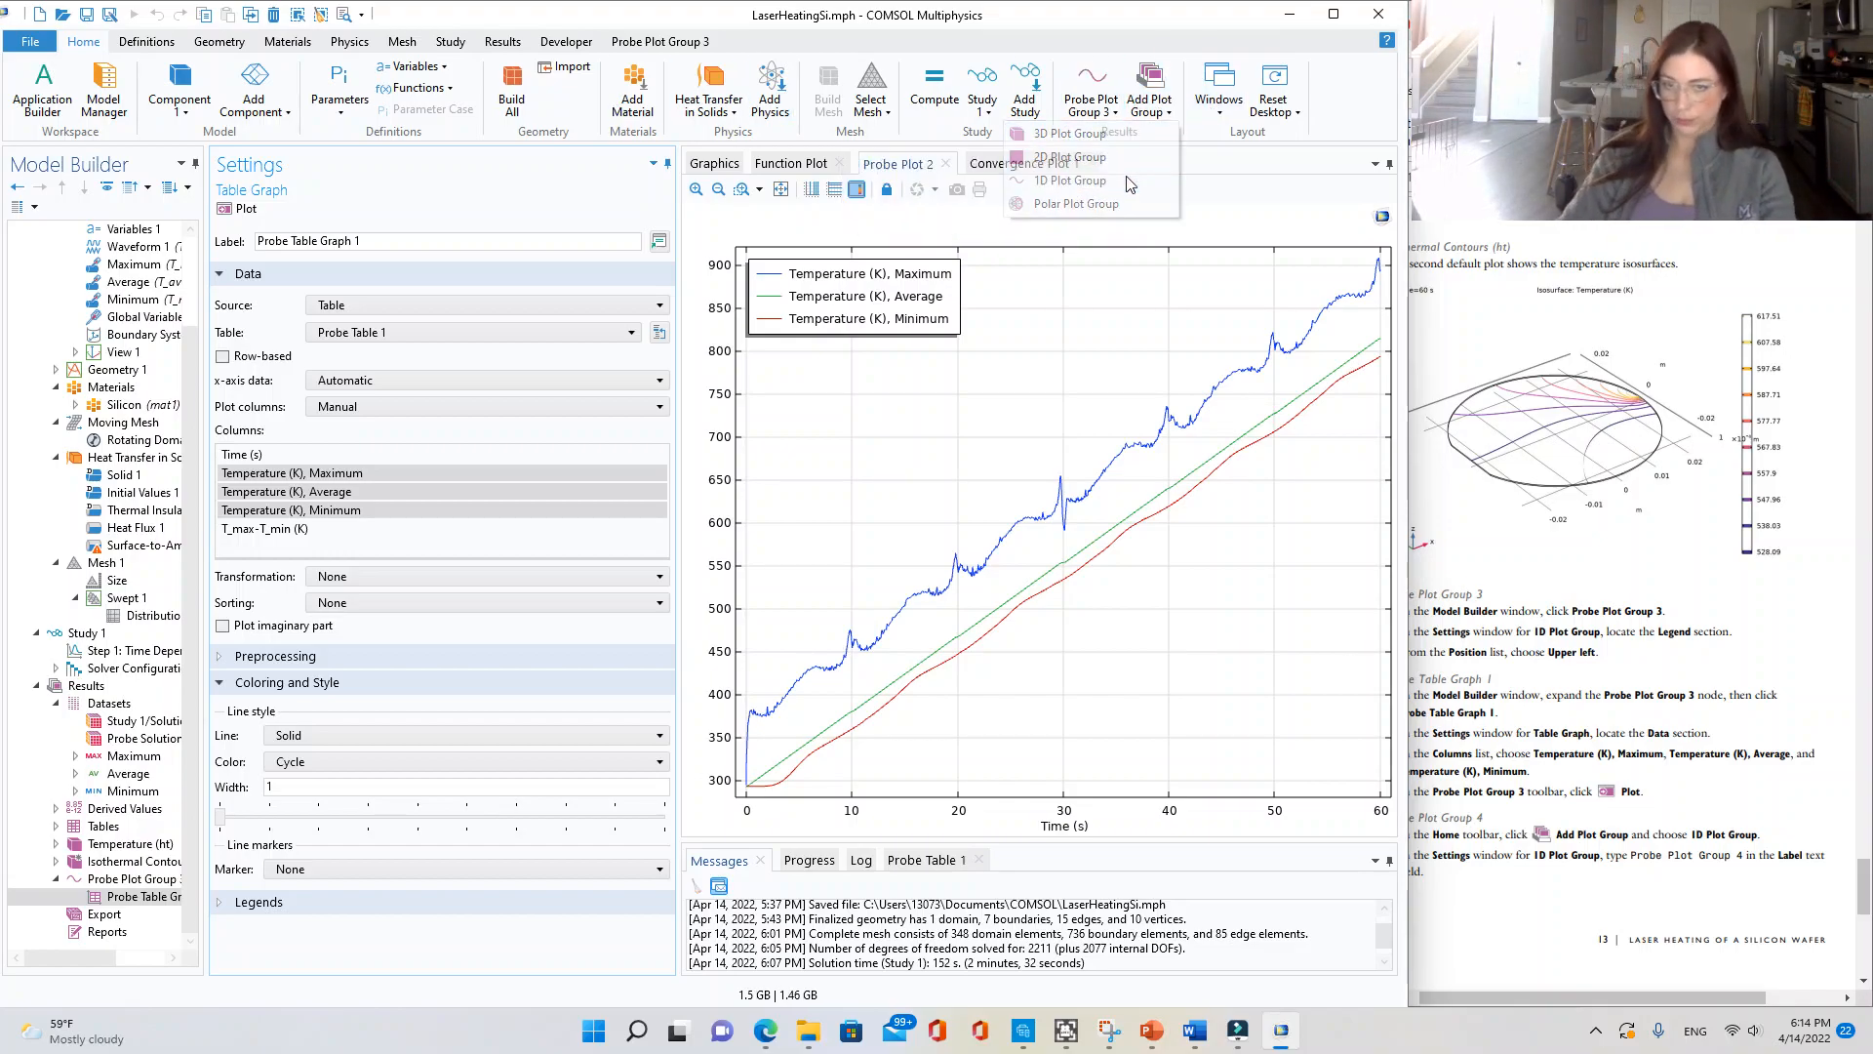
pyautogui.click(1812, 800)
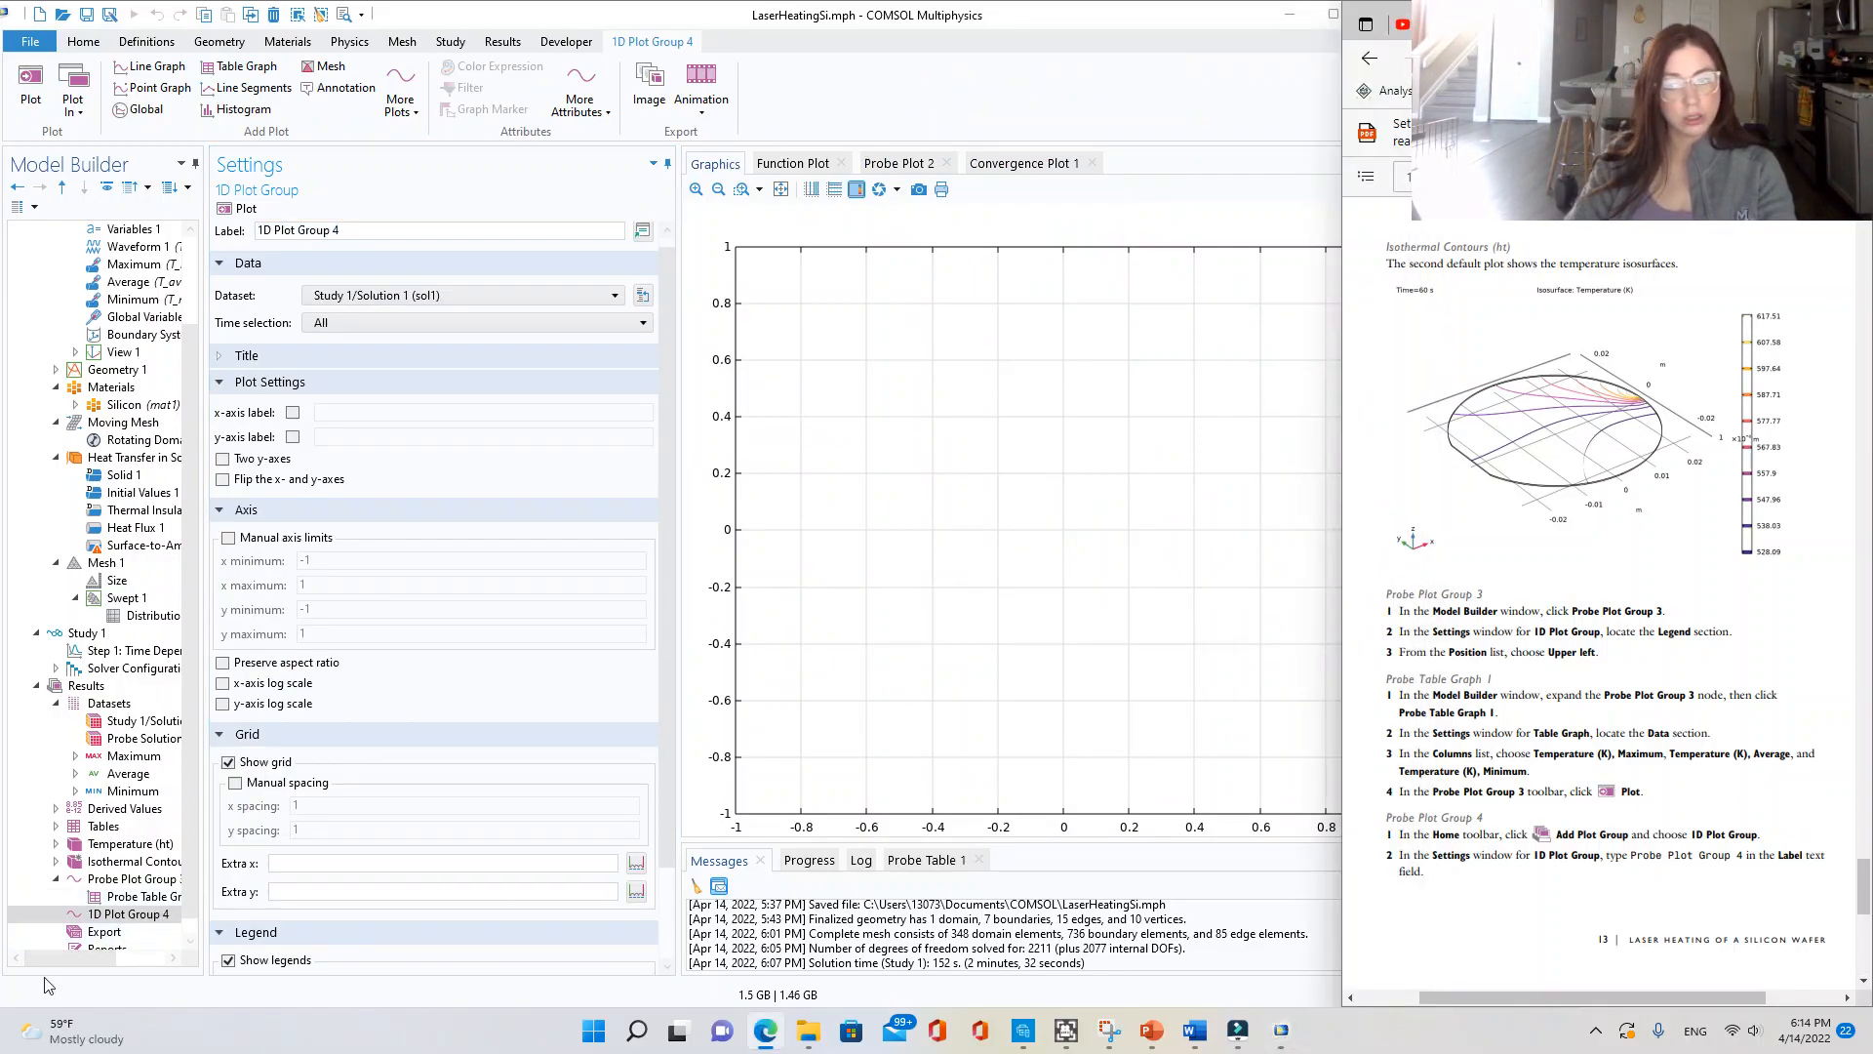
pyautogui.click(384, 231)
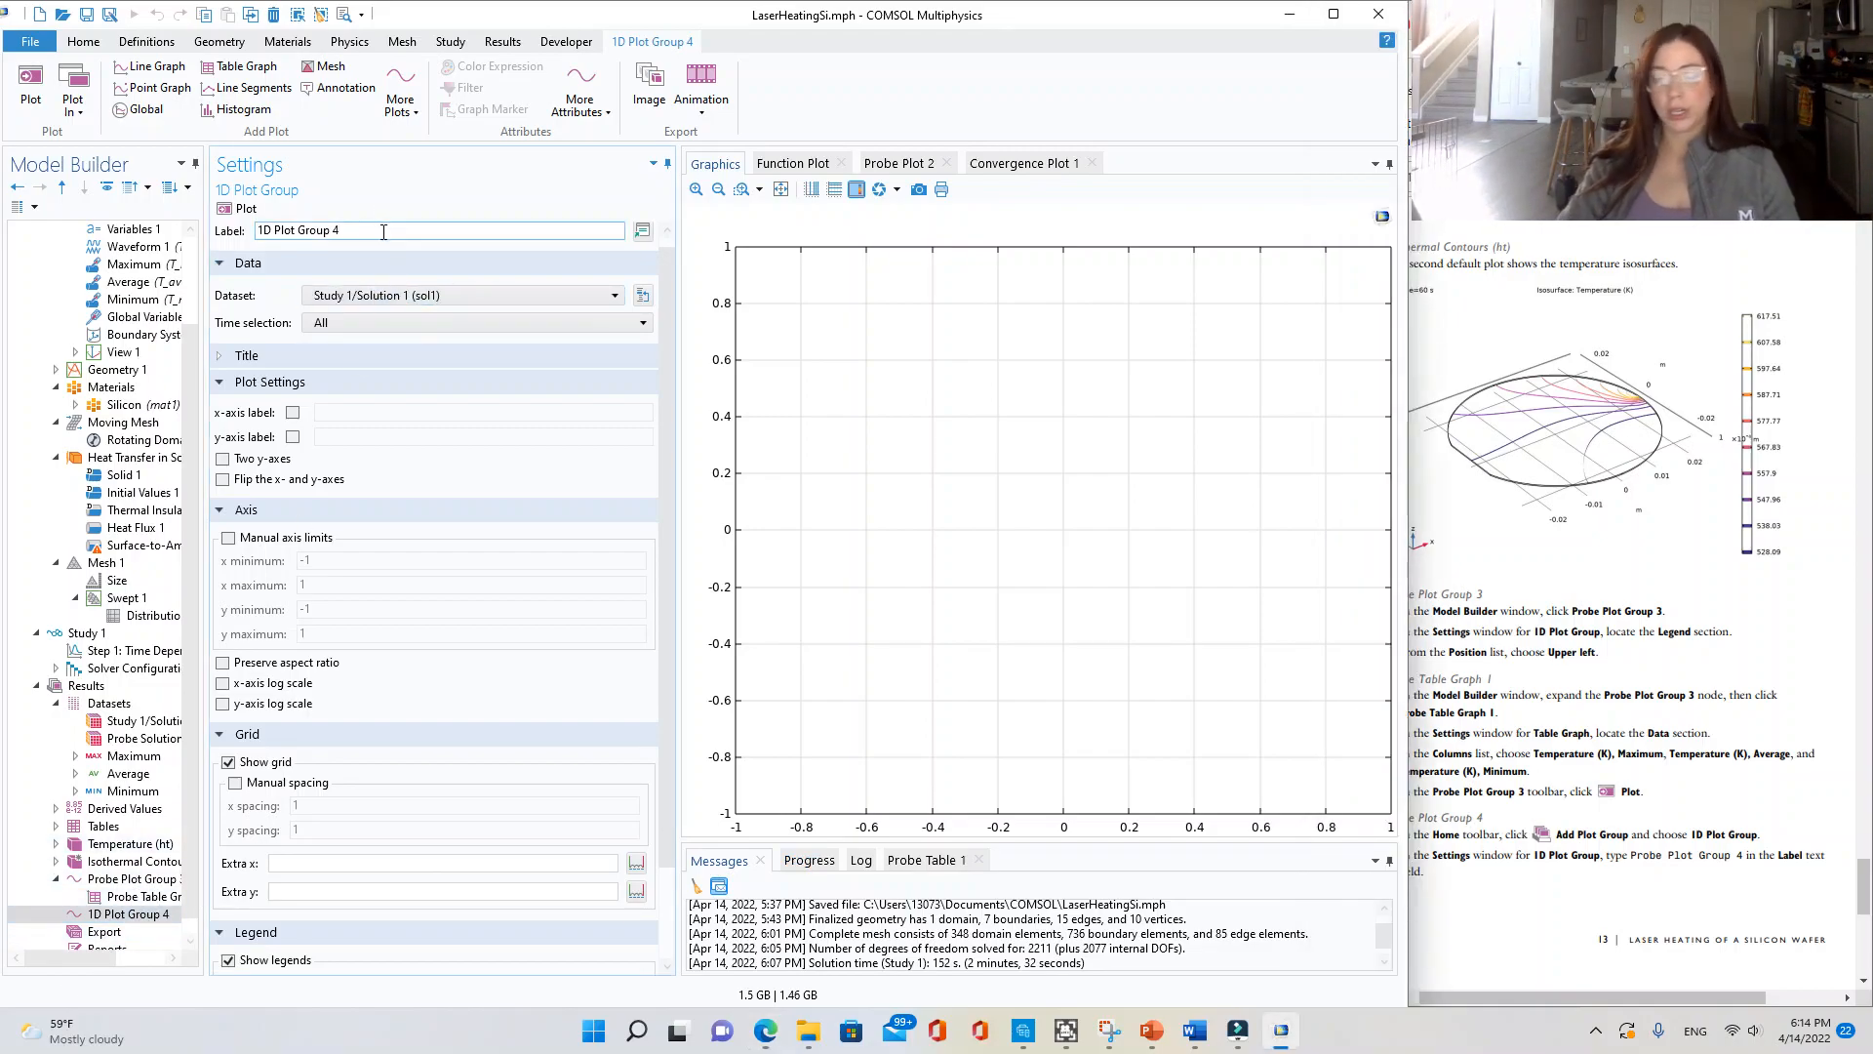
pyautogui.moveTo(384, 232); pyautogui.dragTo(219, 239)
pyautogui.press('Left')
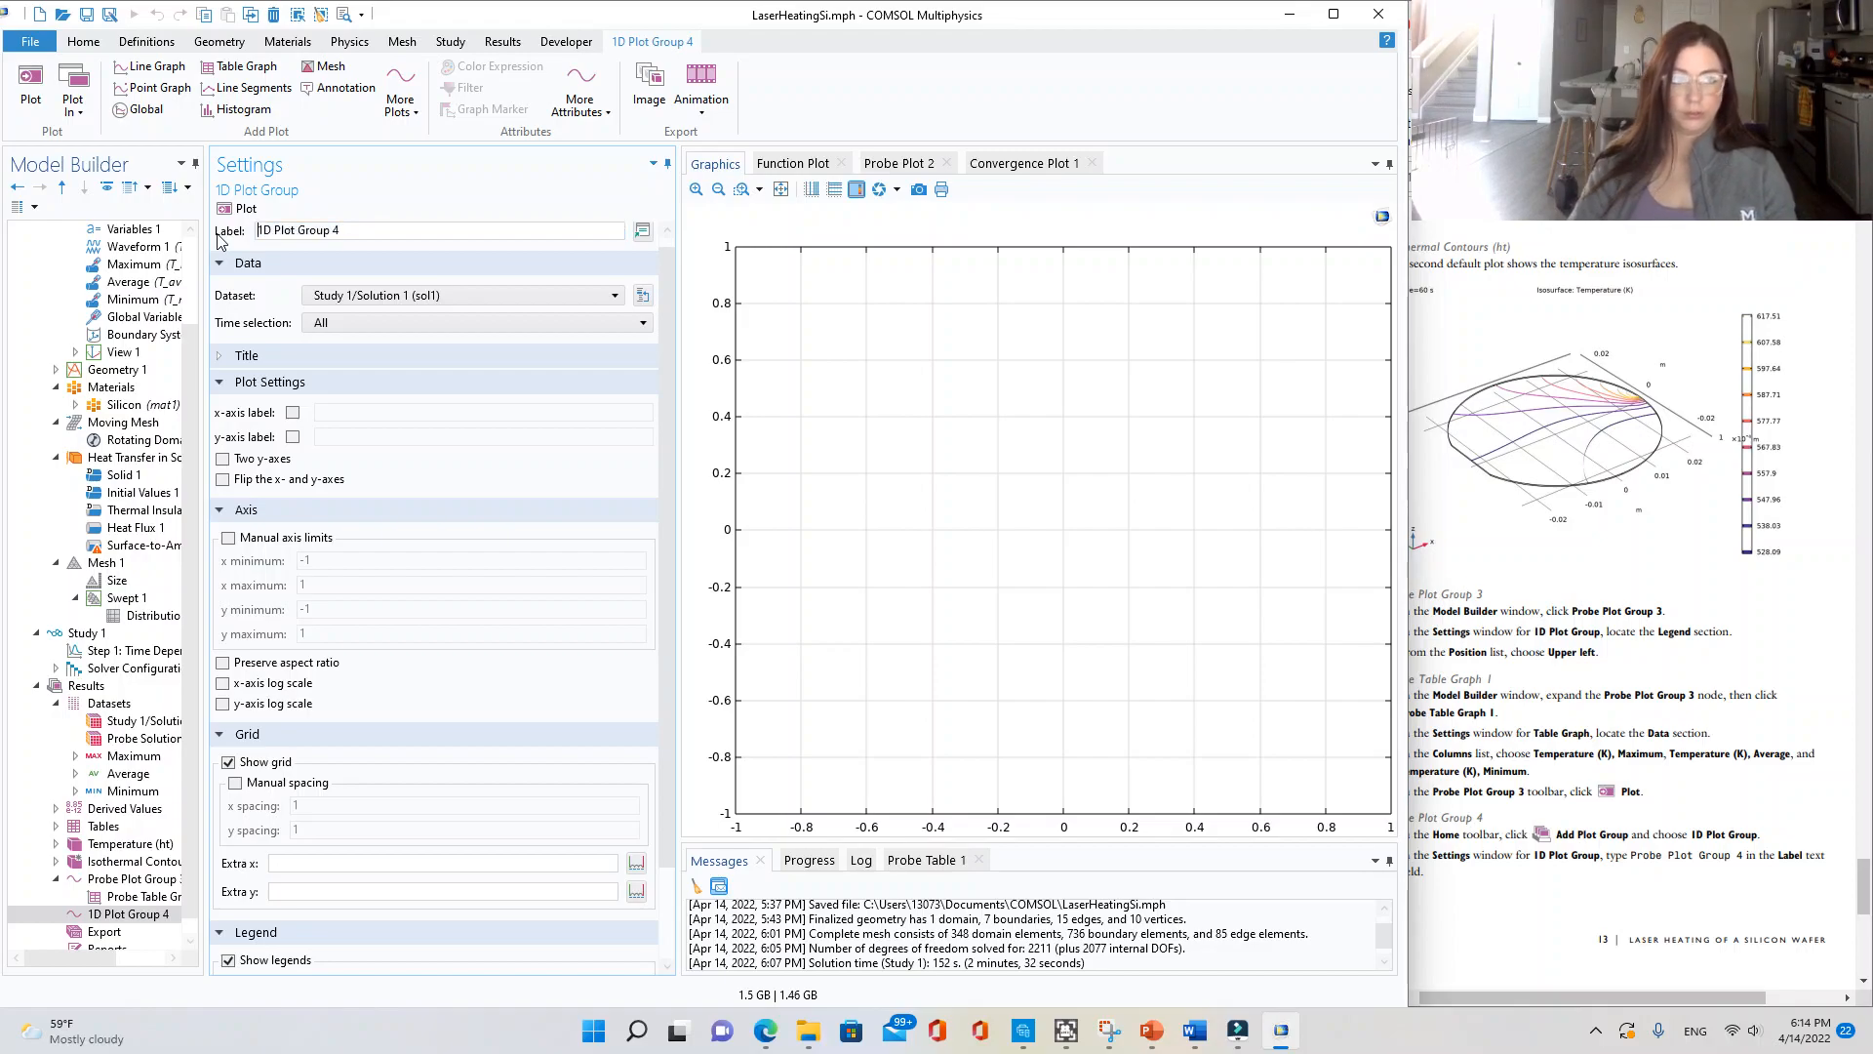
pyautogui.press('BackSpace')
pyautogui.press('BackSpace')
pyautogui.write('Probe')
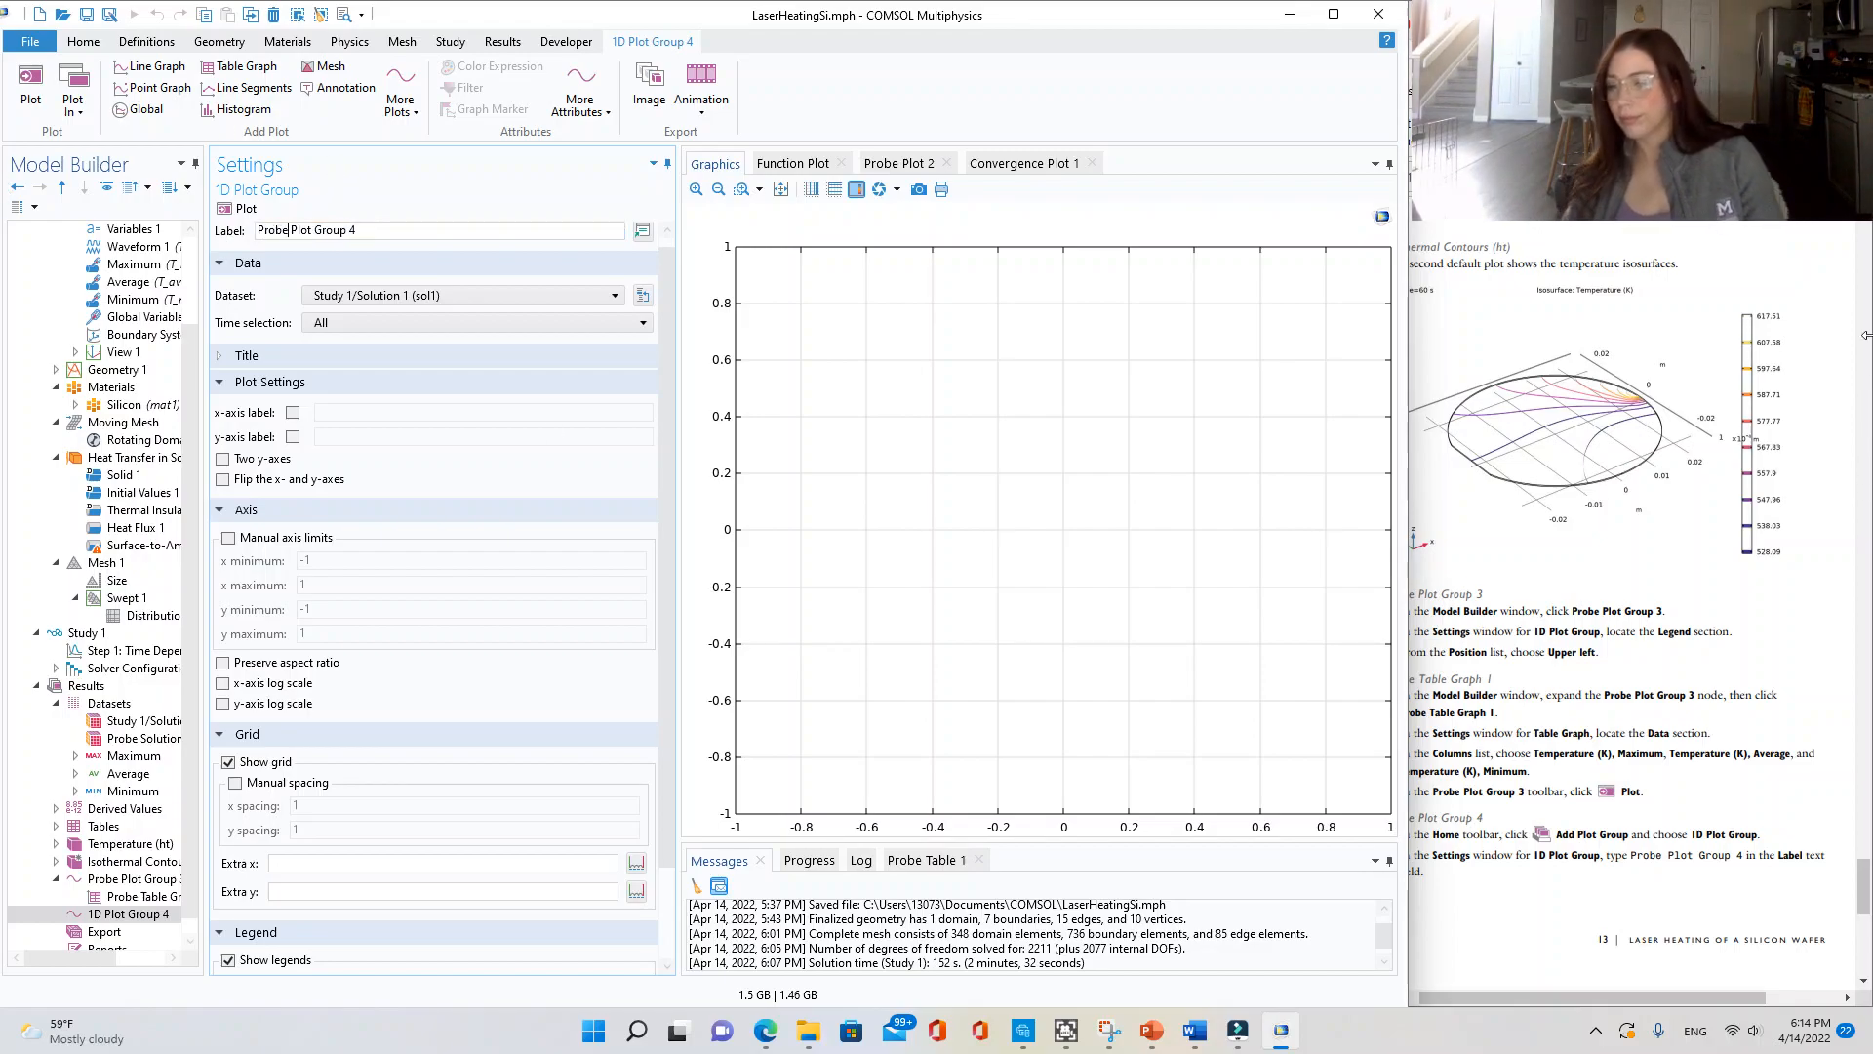
pyautogui.click(1819, 778)
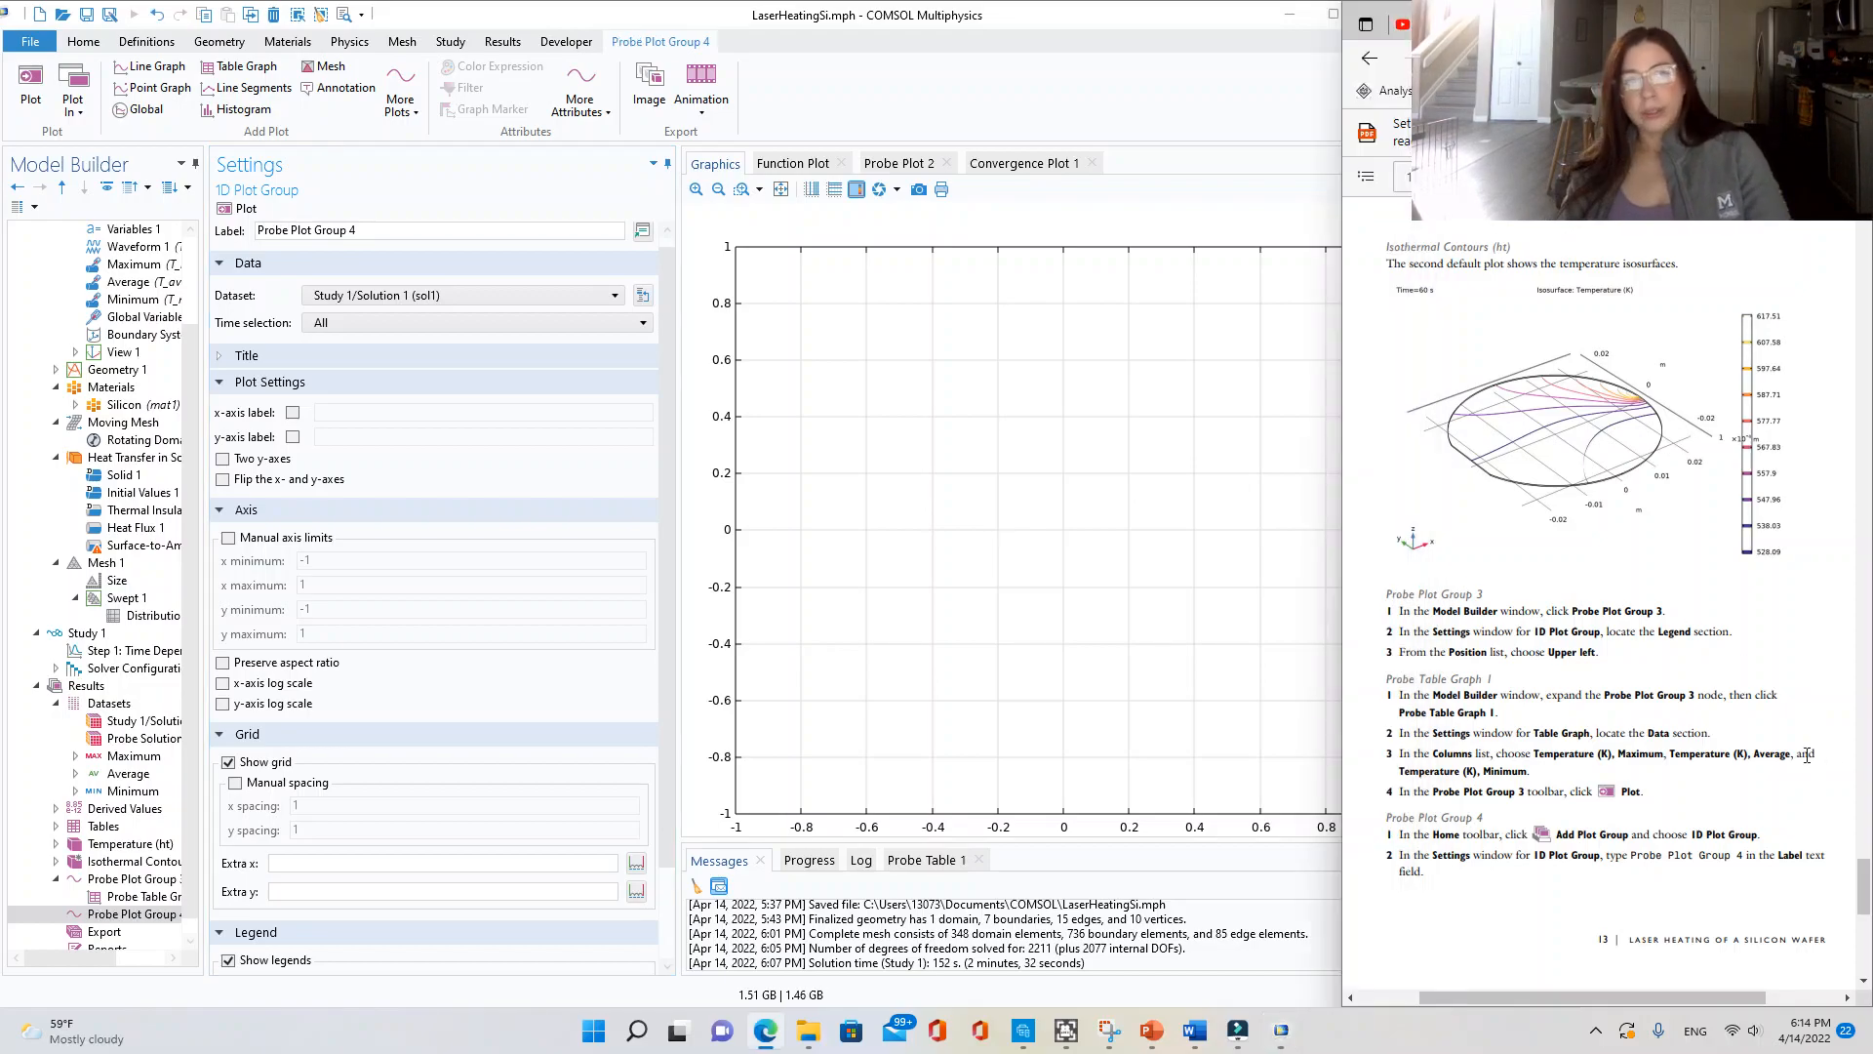
pyautogui.scroll(-3, 1807, 756)
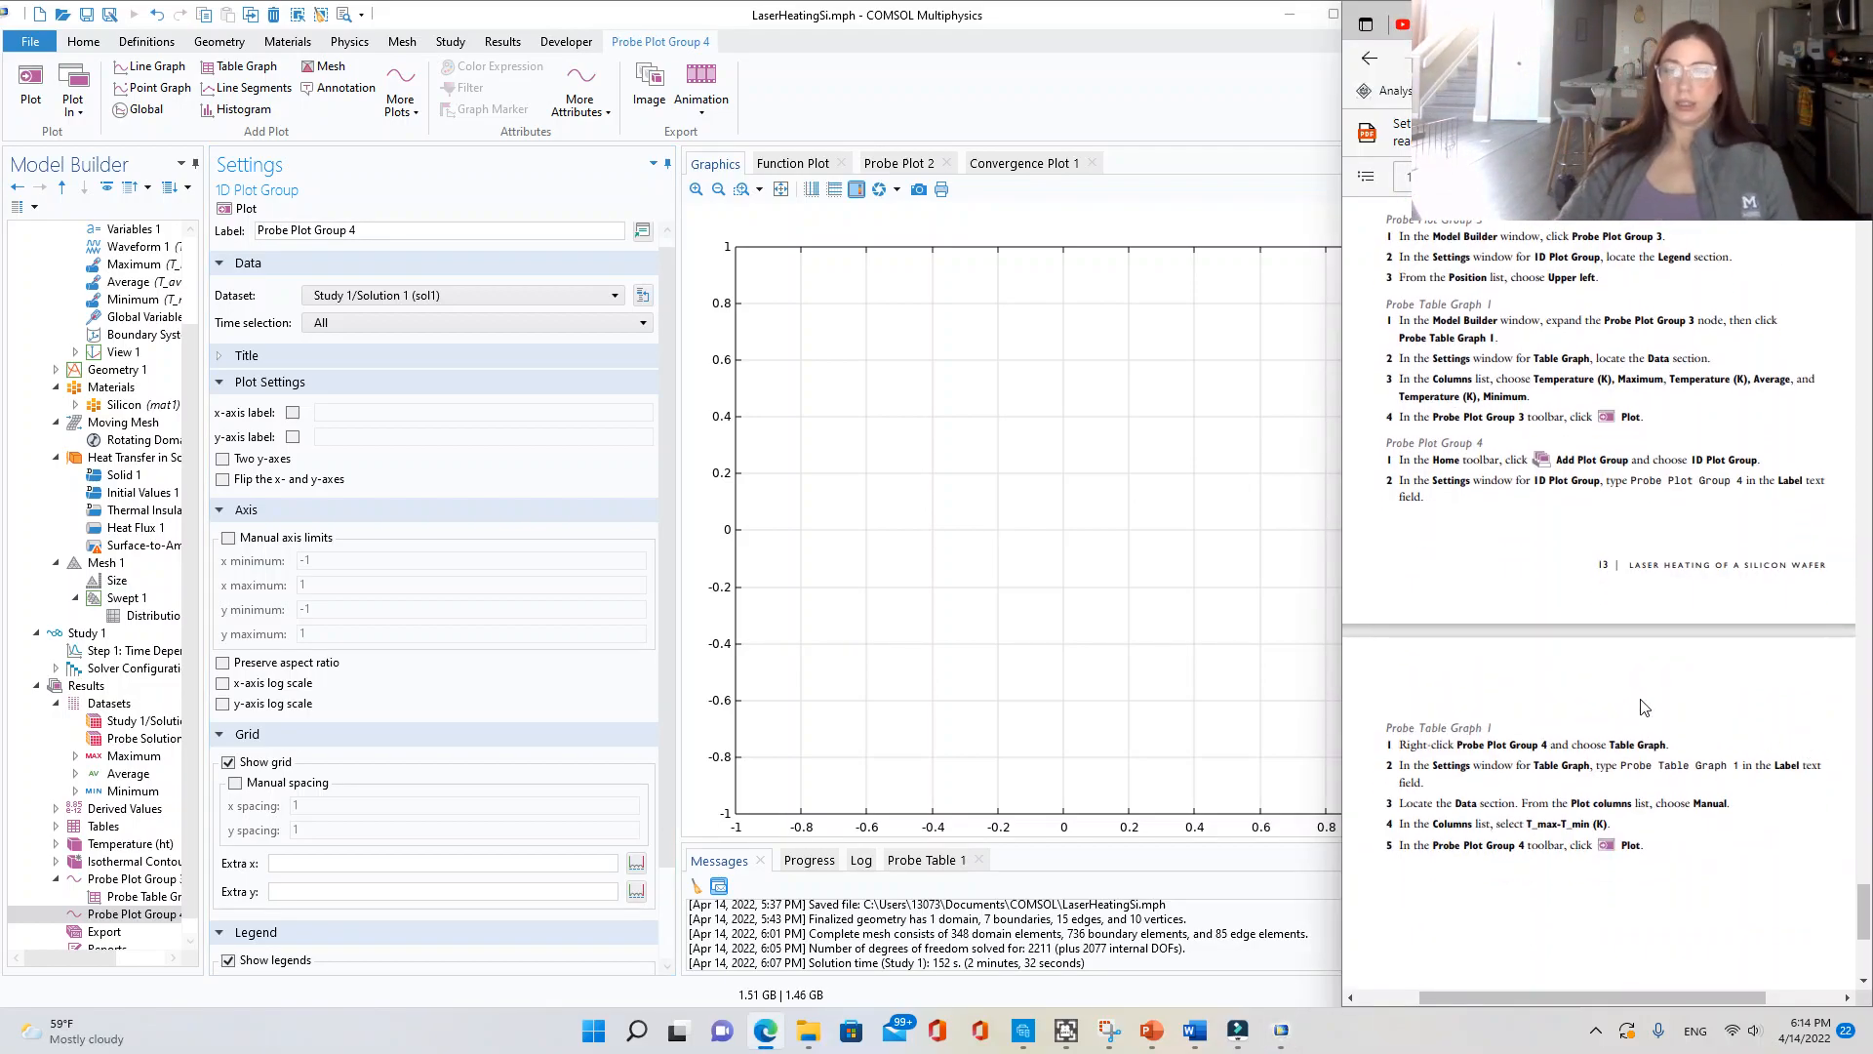
# - Add a Table Graph to Probe Plot Group 4 with Table as its data source
pyautogui.rightClick(132, 914)
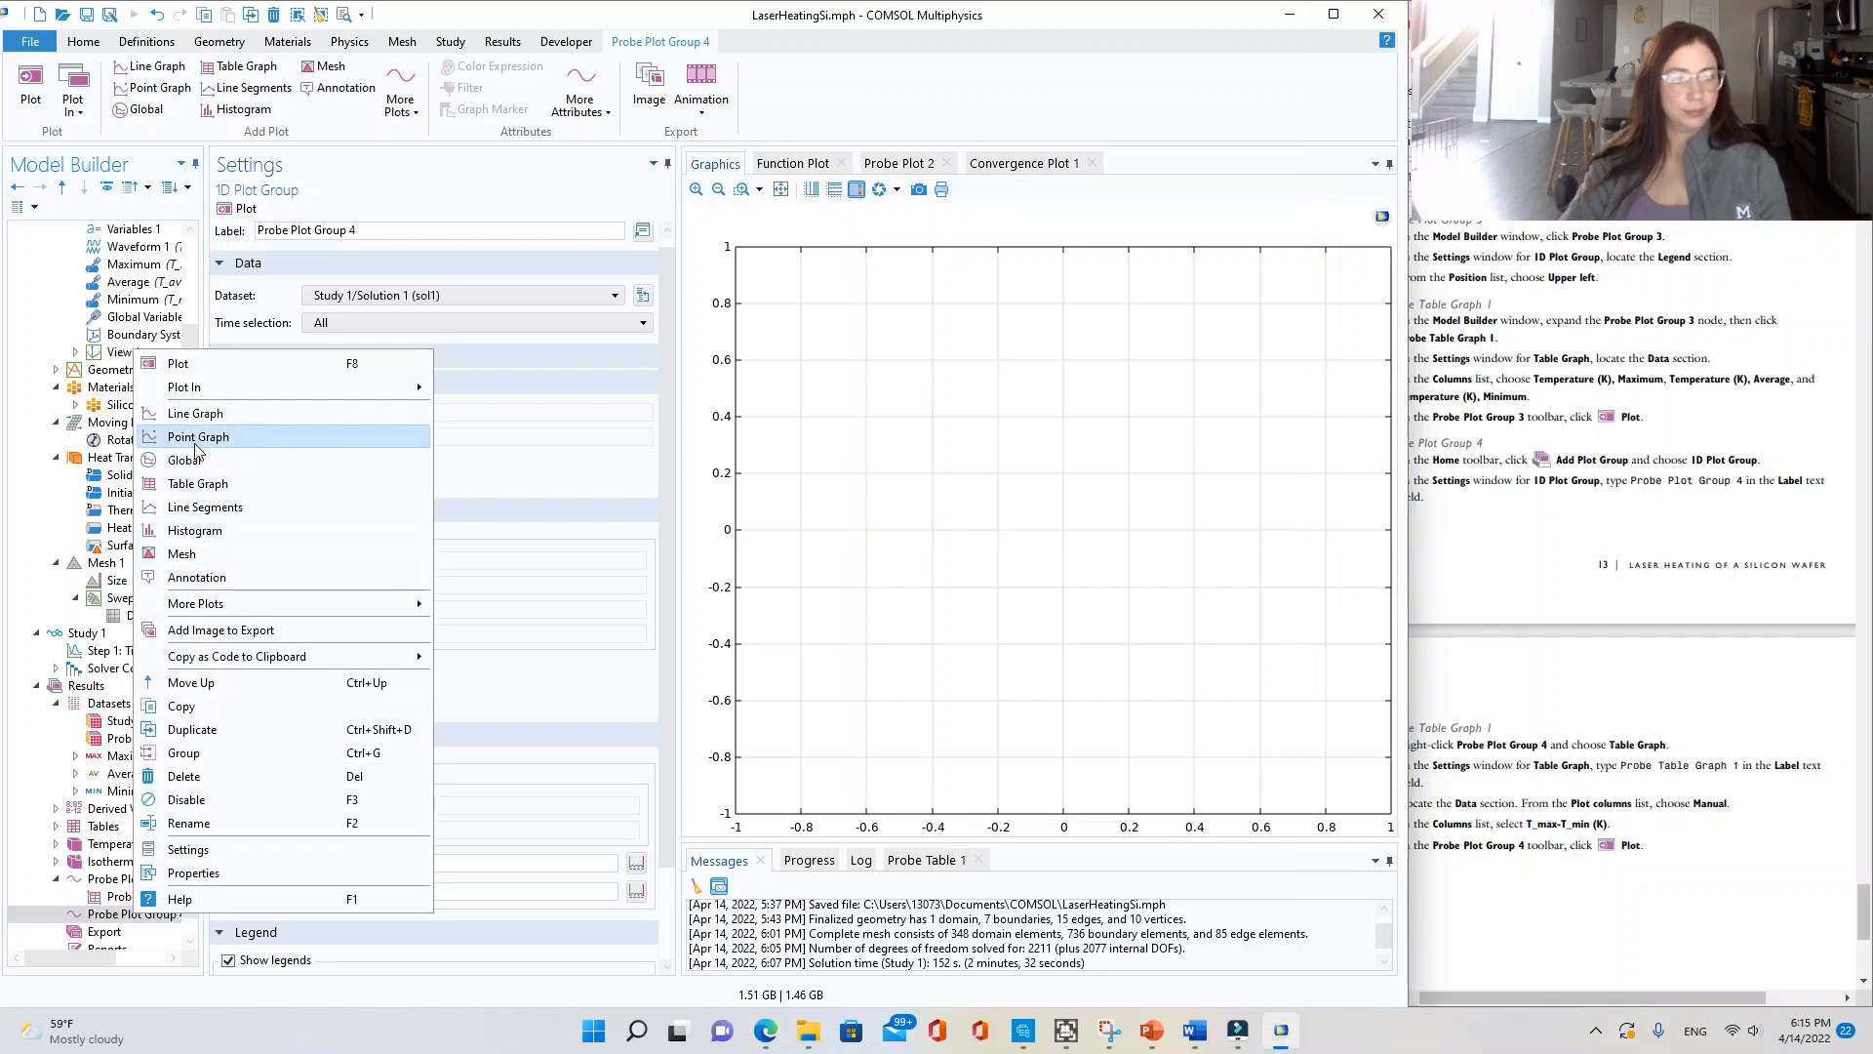
pyautogui.click(196, 484)
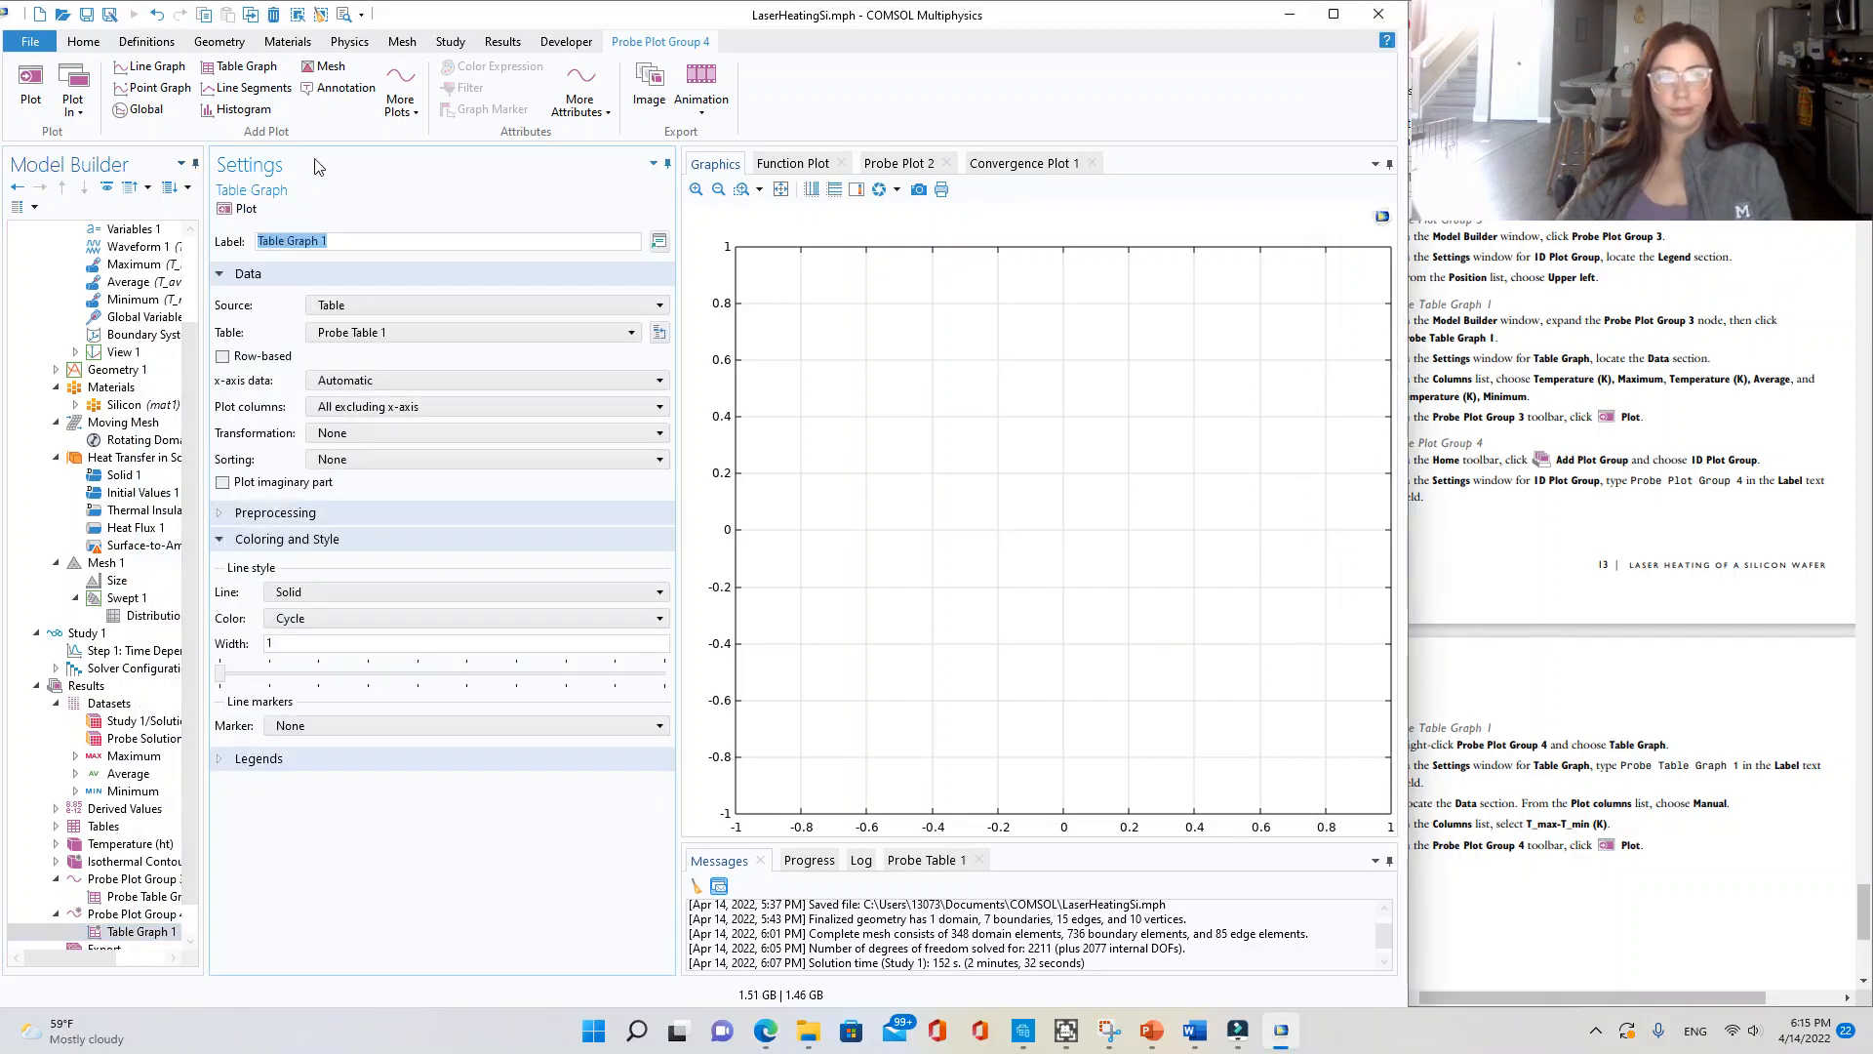
pyautogui.click(1680, 710)
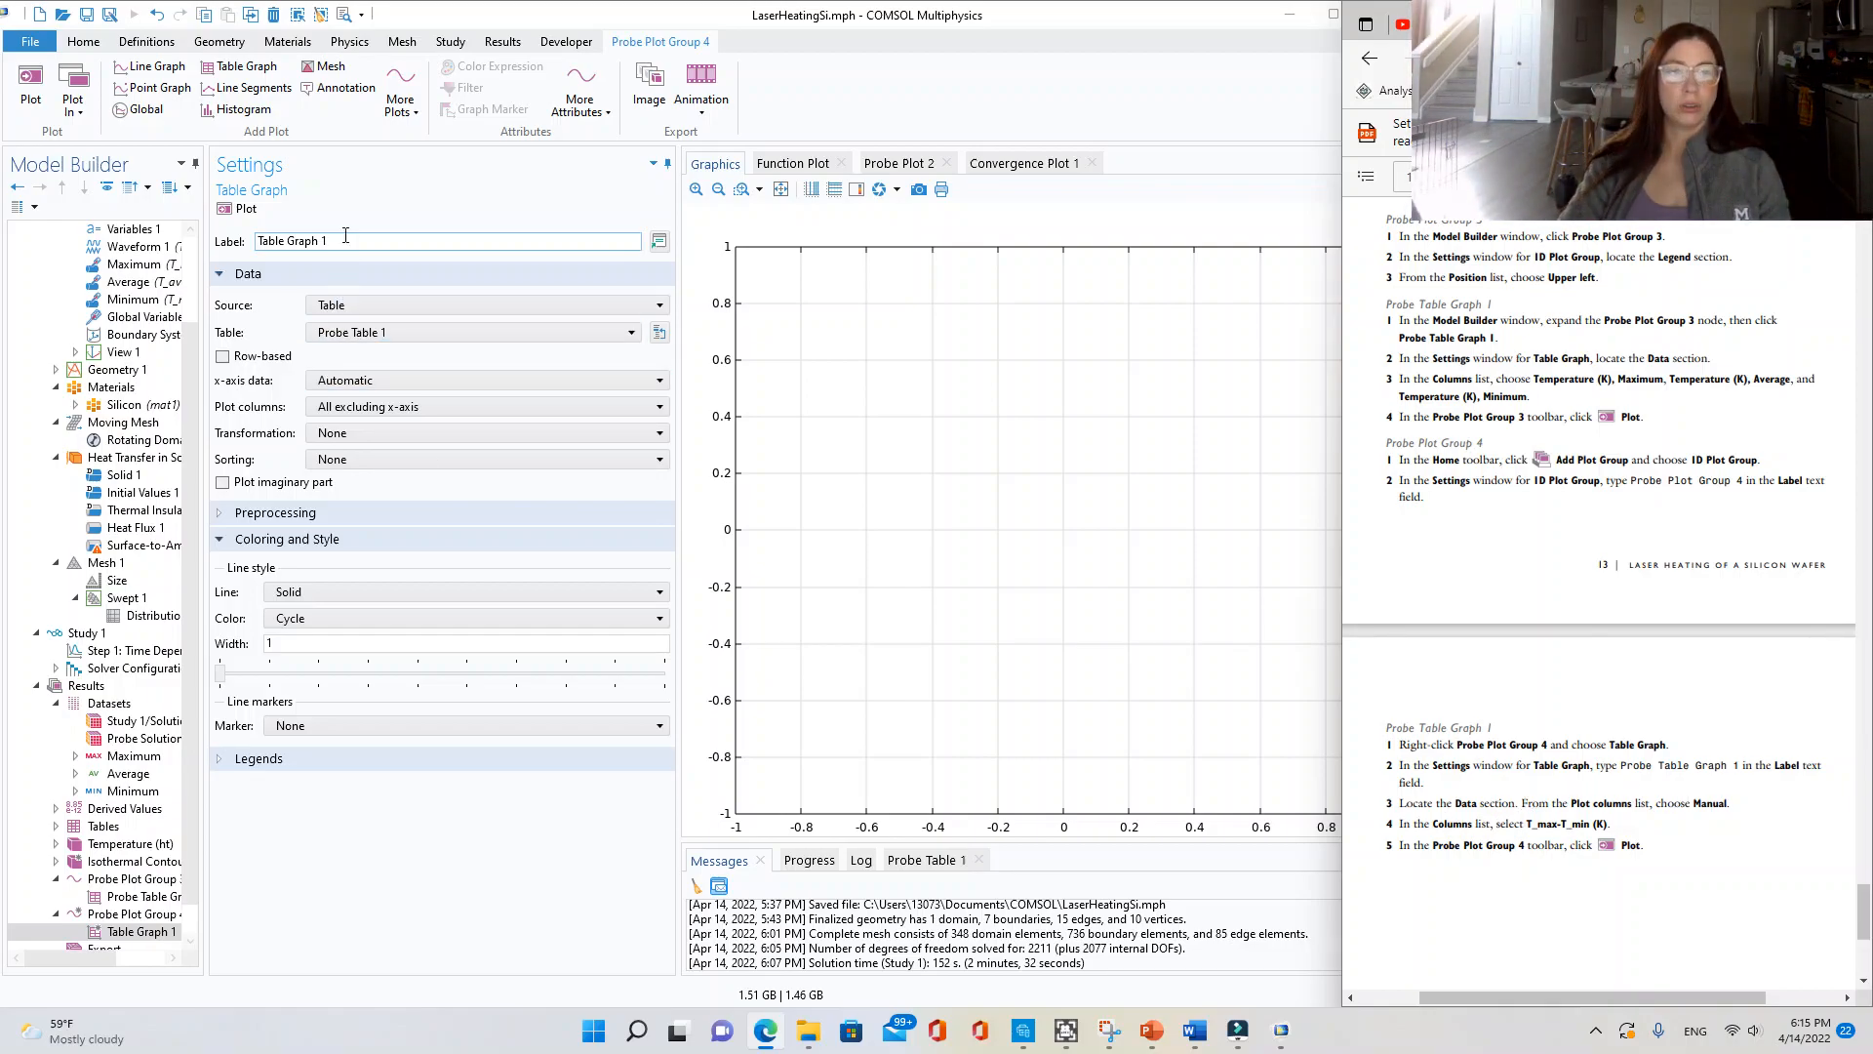
pyautogui.click(363, 306)
pyautogui.click(362, 307)
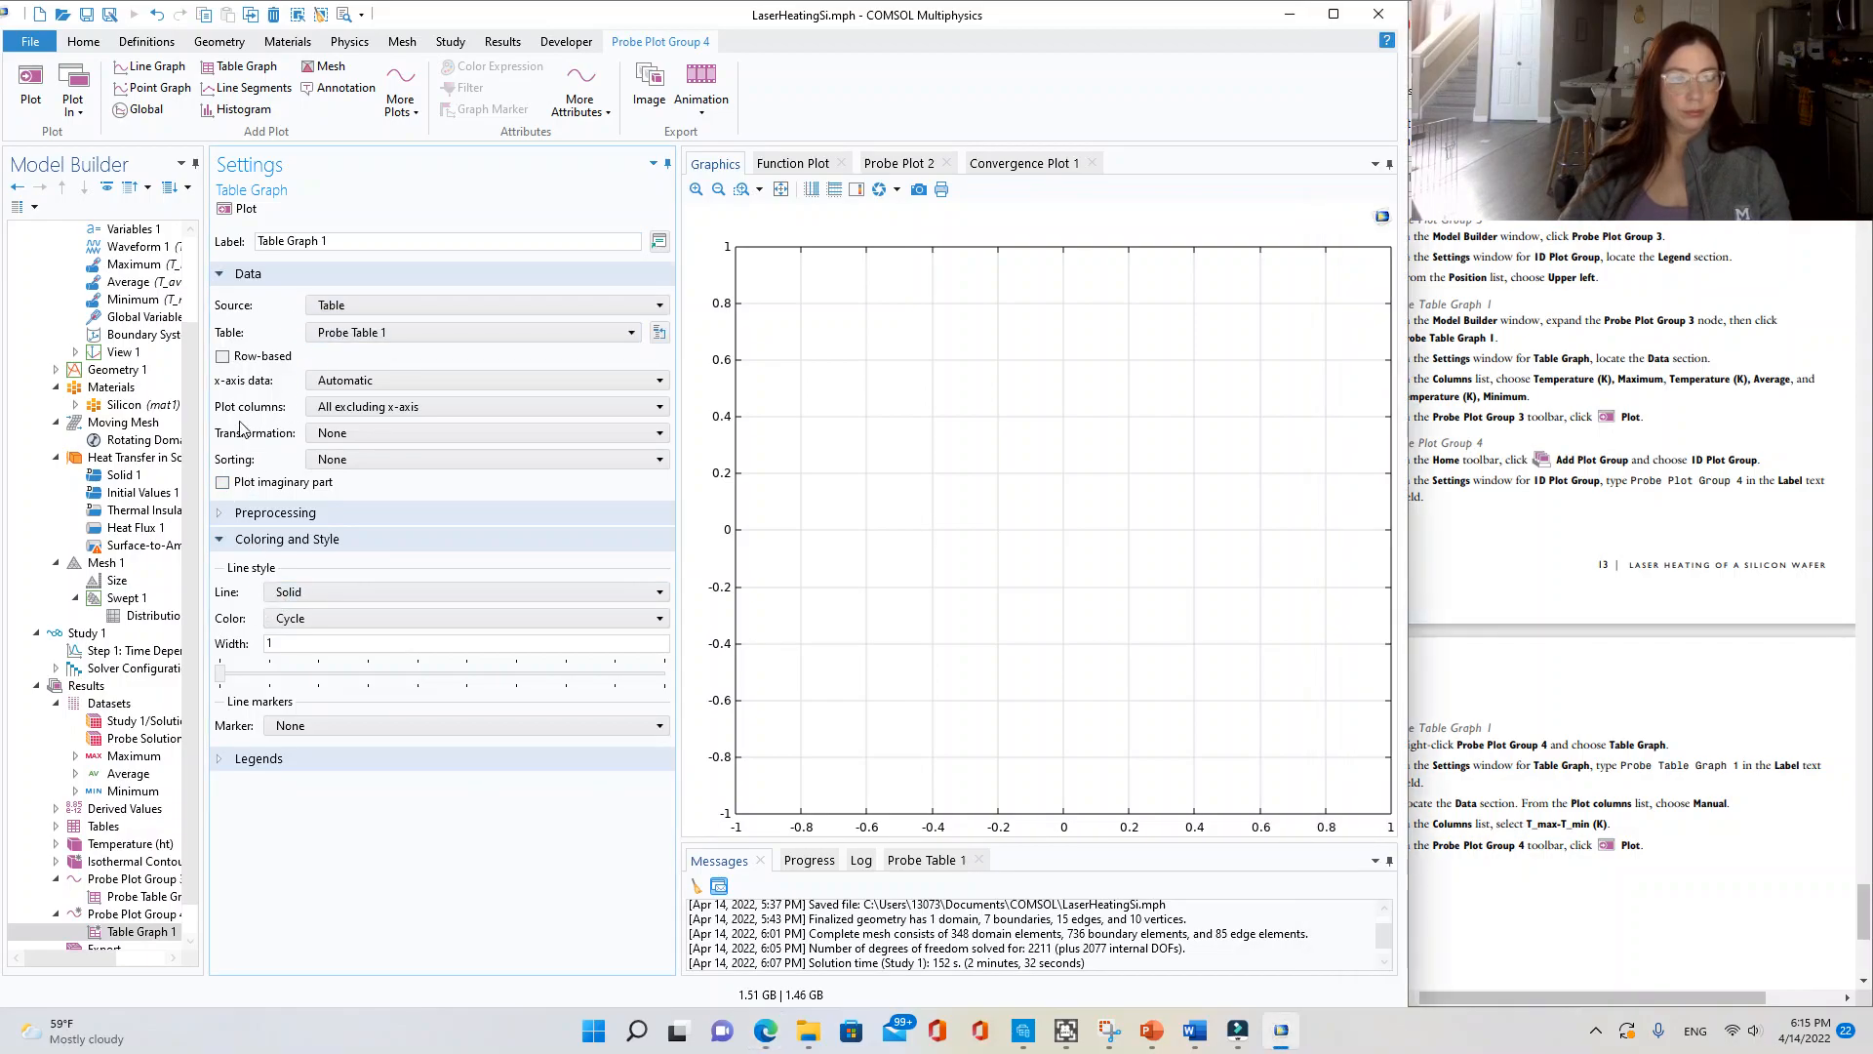
# - Plot only the manually selected T_max-T_min (K) column over 0–60 s
pyautogui.click(352, 406)
pyautogui.click(355, 449)
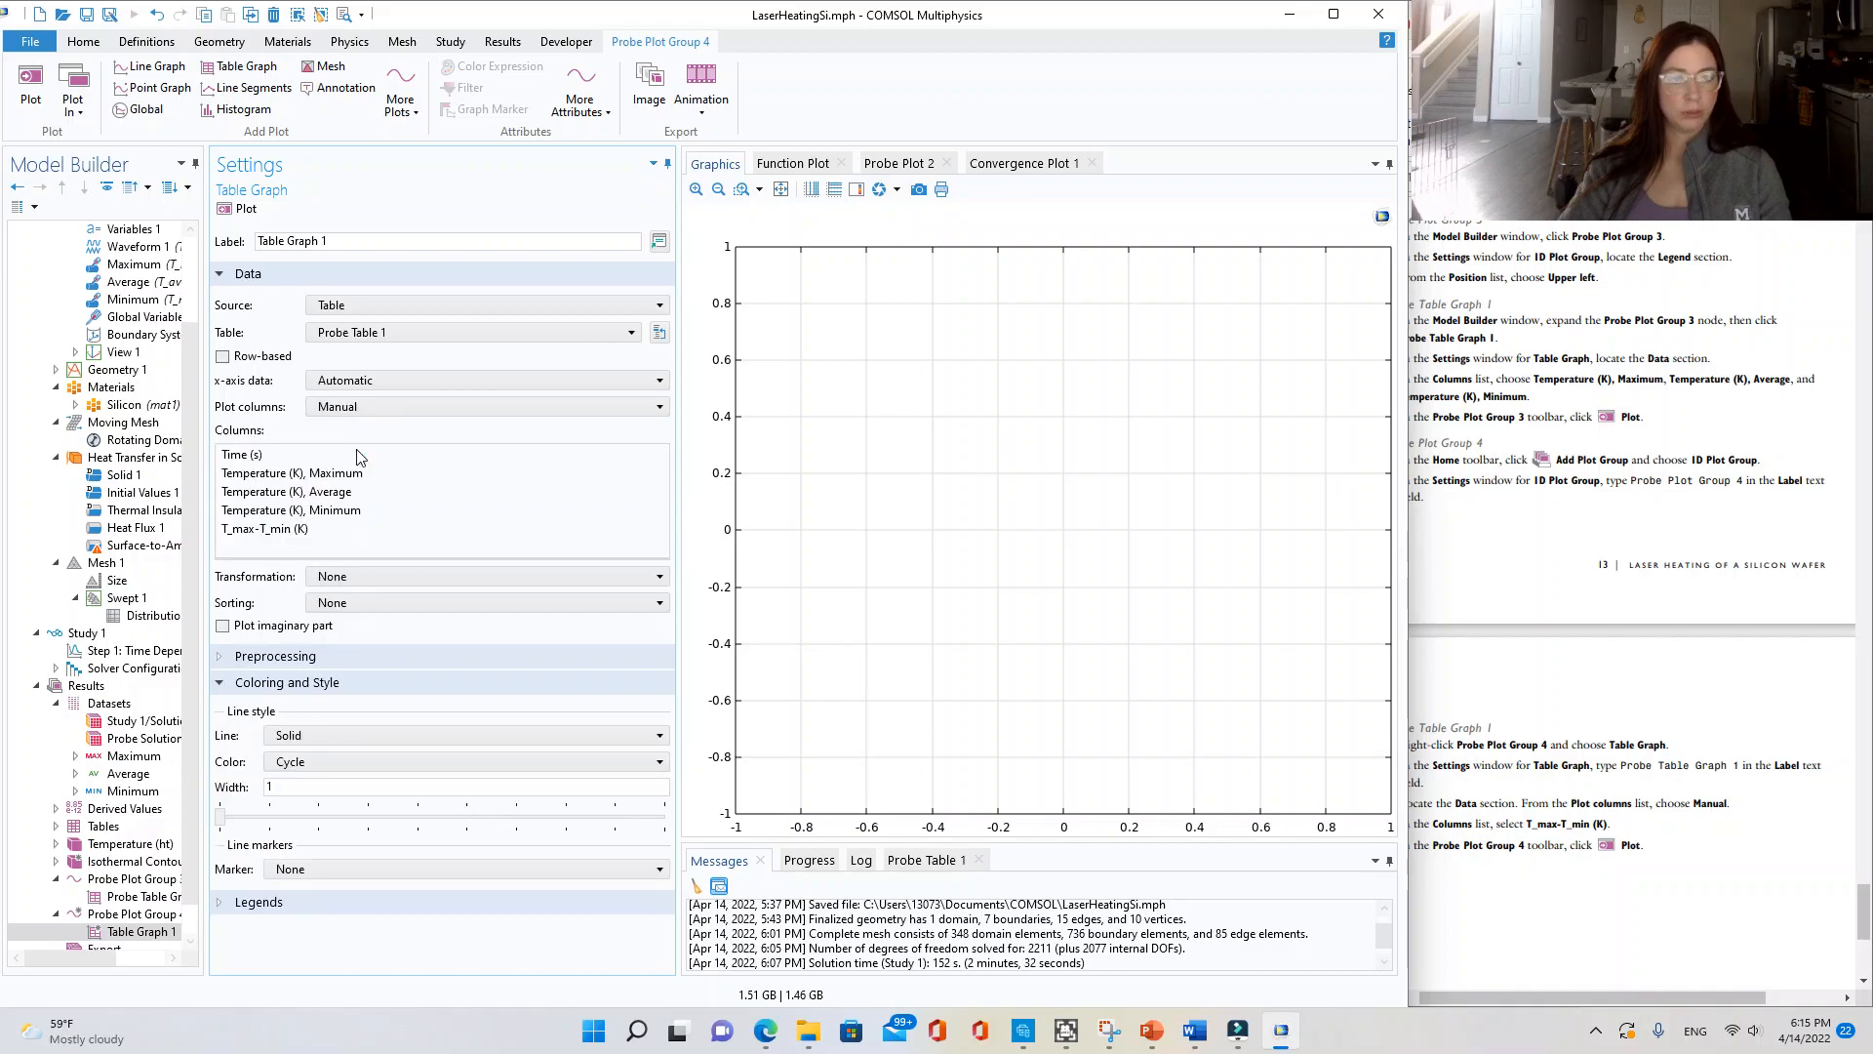
pyautogui.click(263, 529)
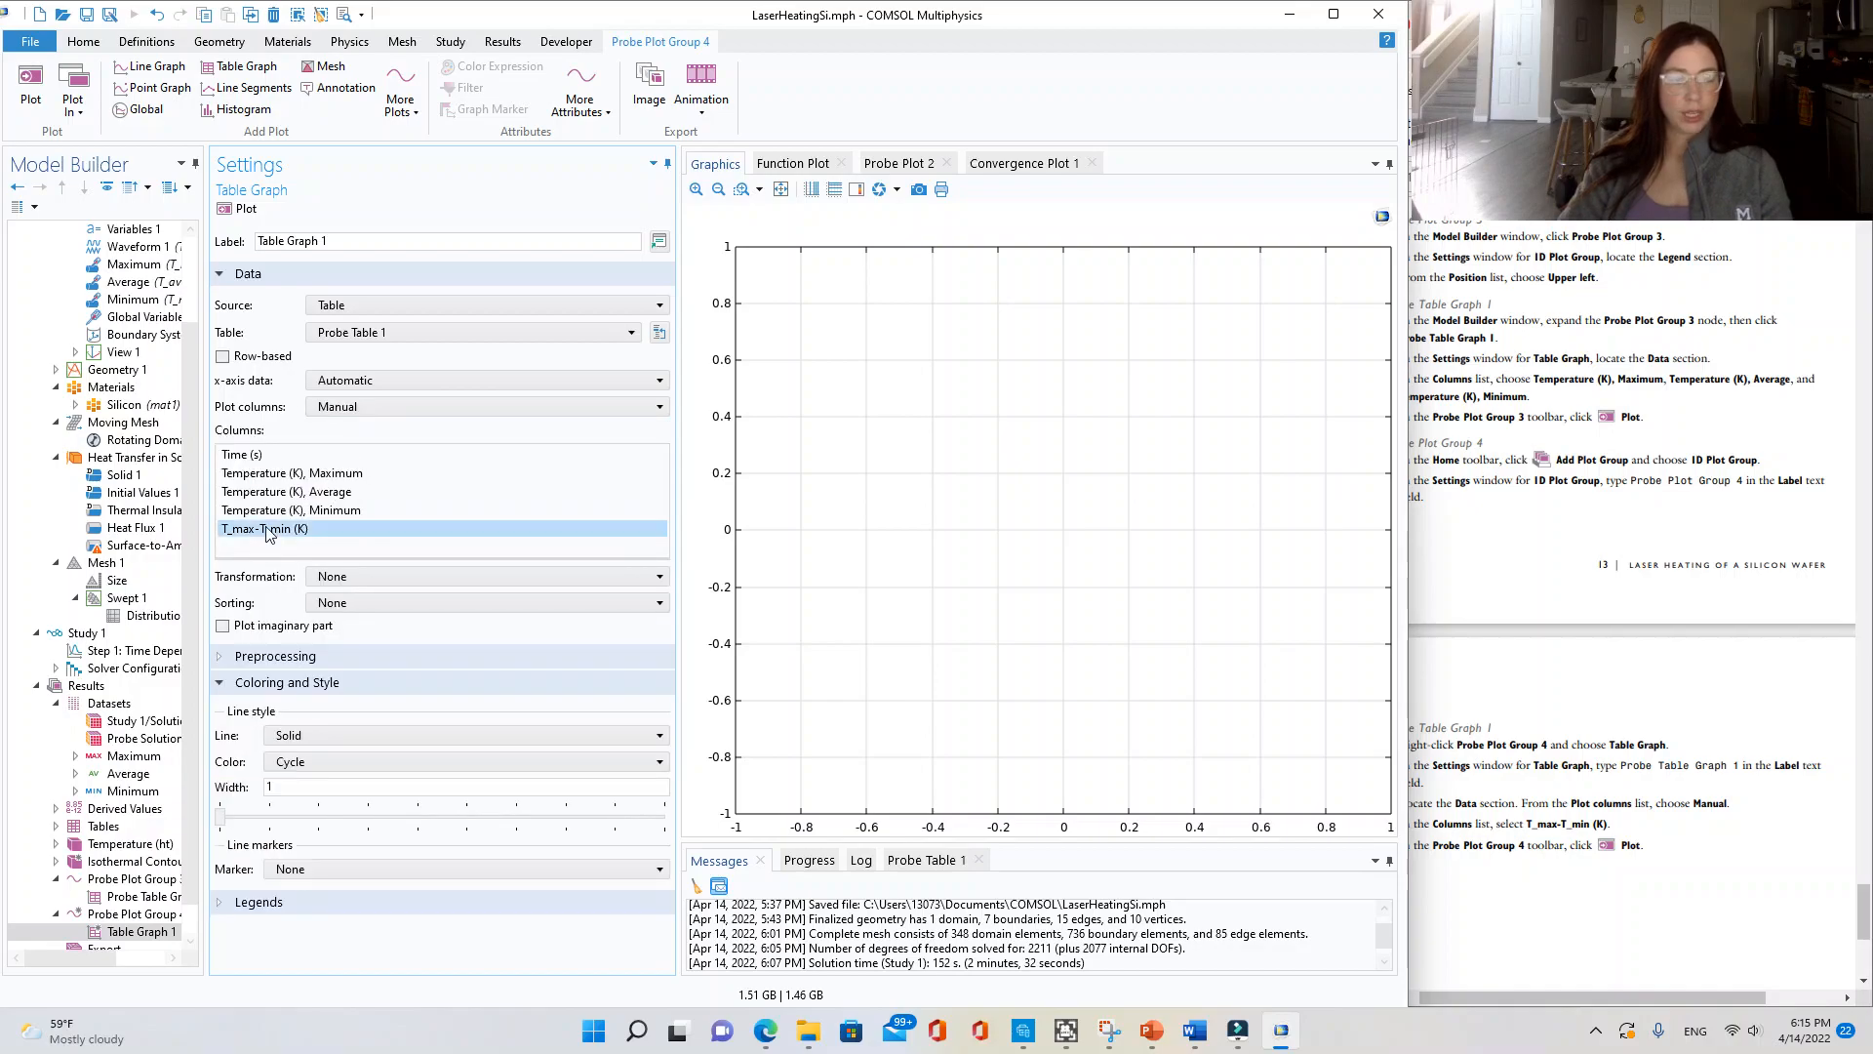
pyautogui.click(1559, 878)
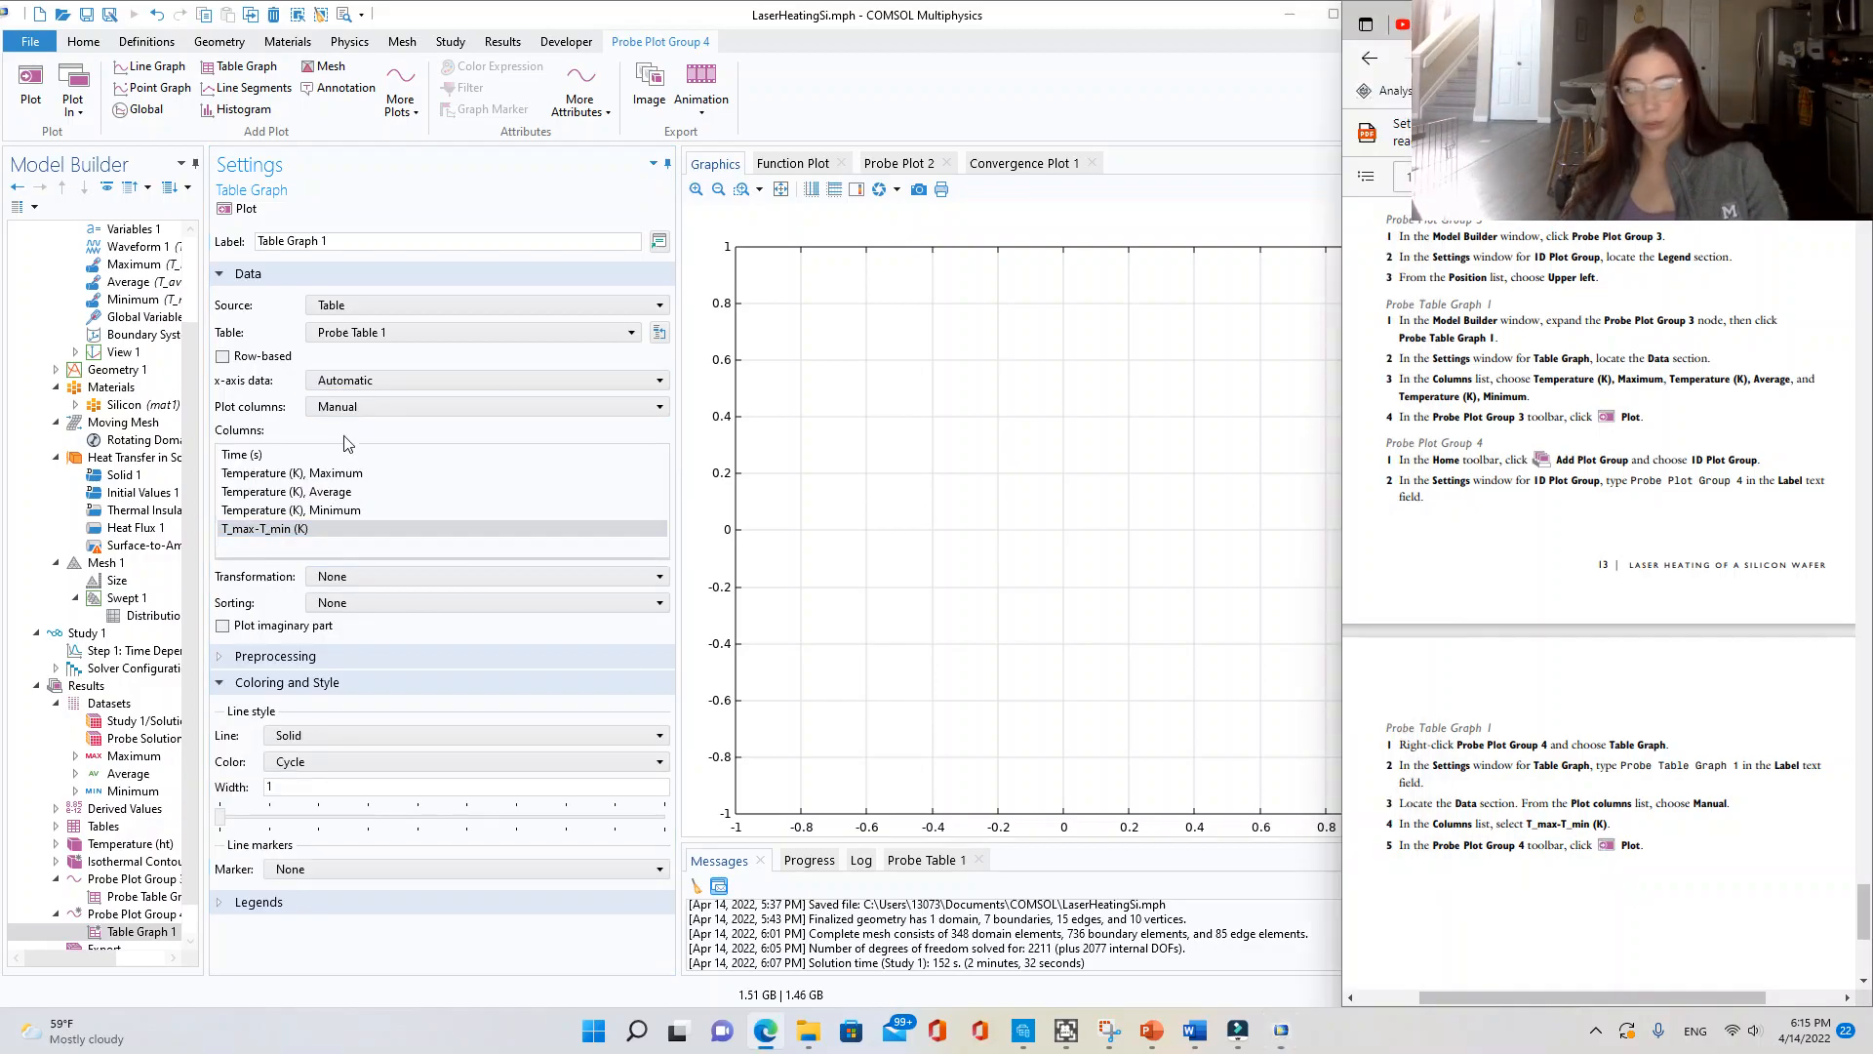
pyautogui.click(310, 529)
pyautogui.click(237, 208)
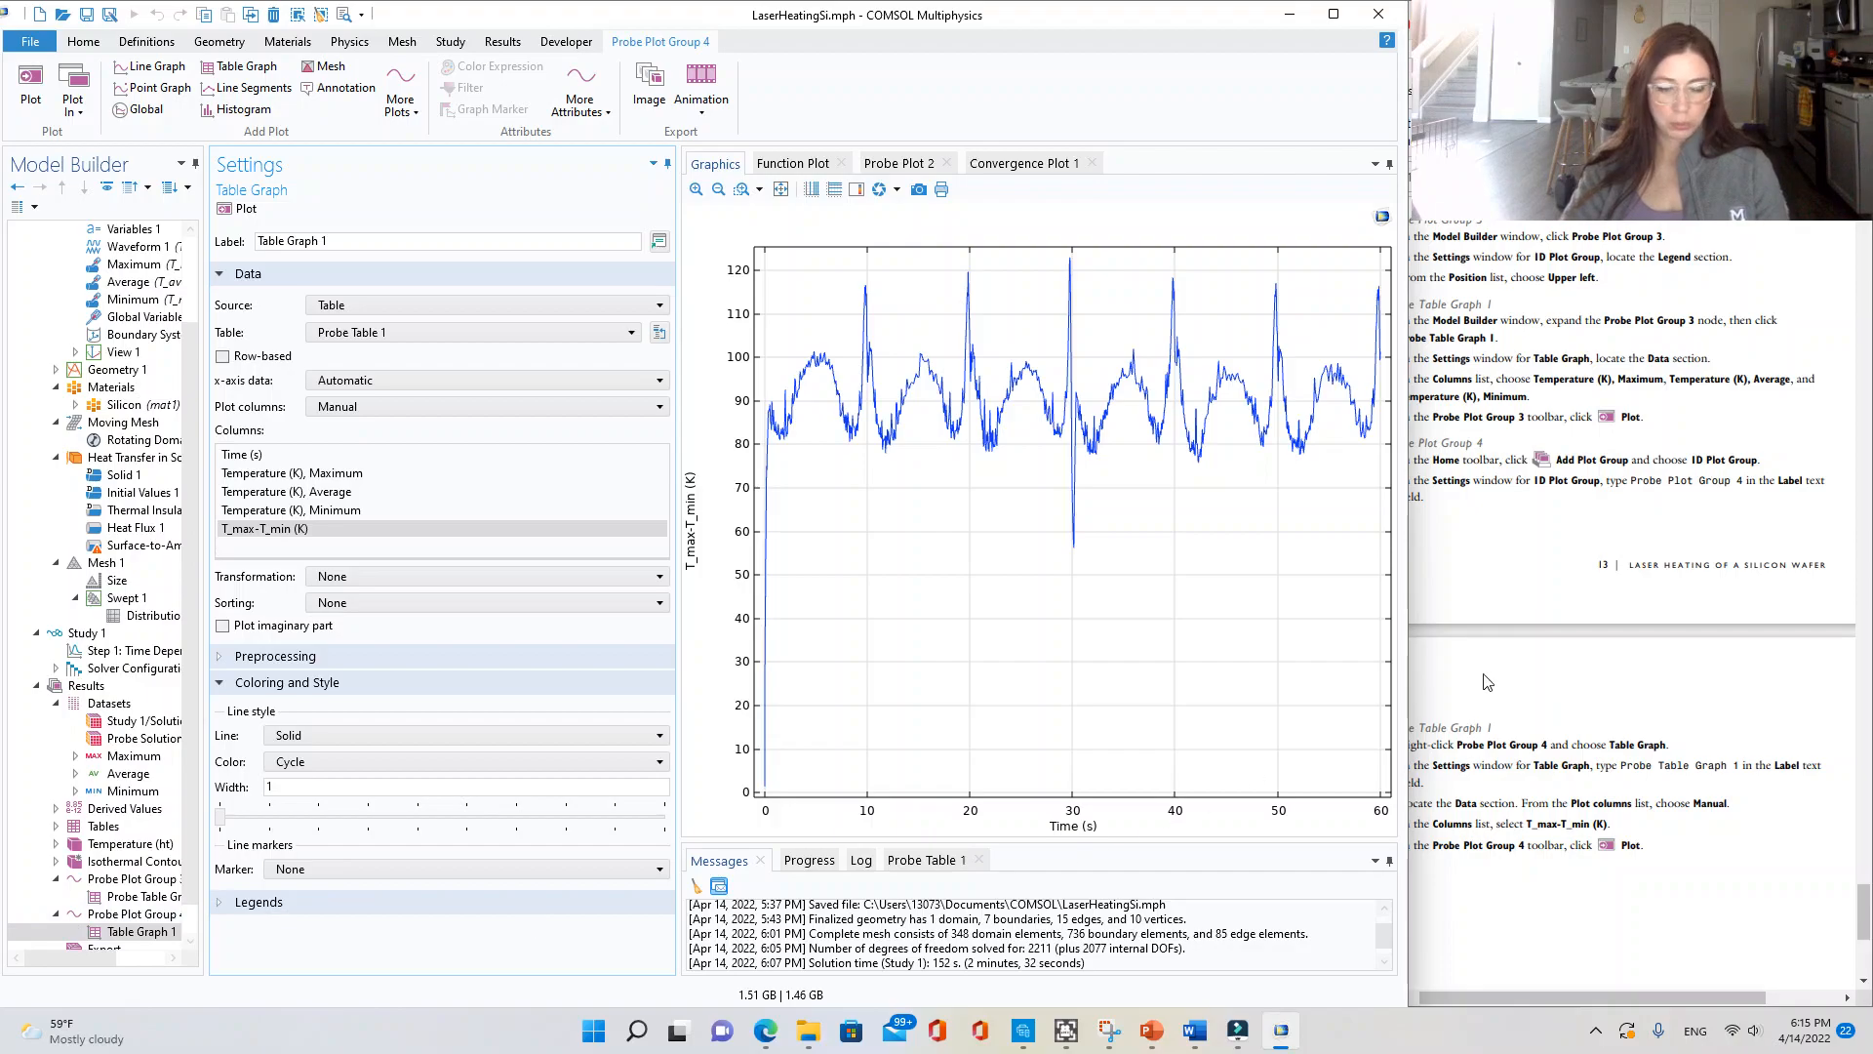
pyautogui.click(1639, 630)
pyautogui.scroll(-5, 1643, 629)
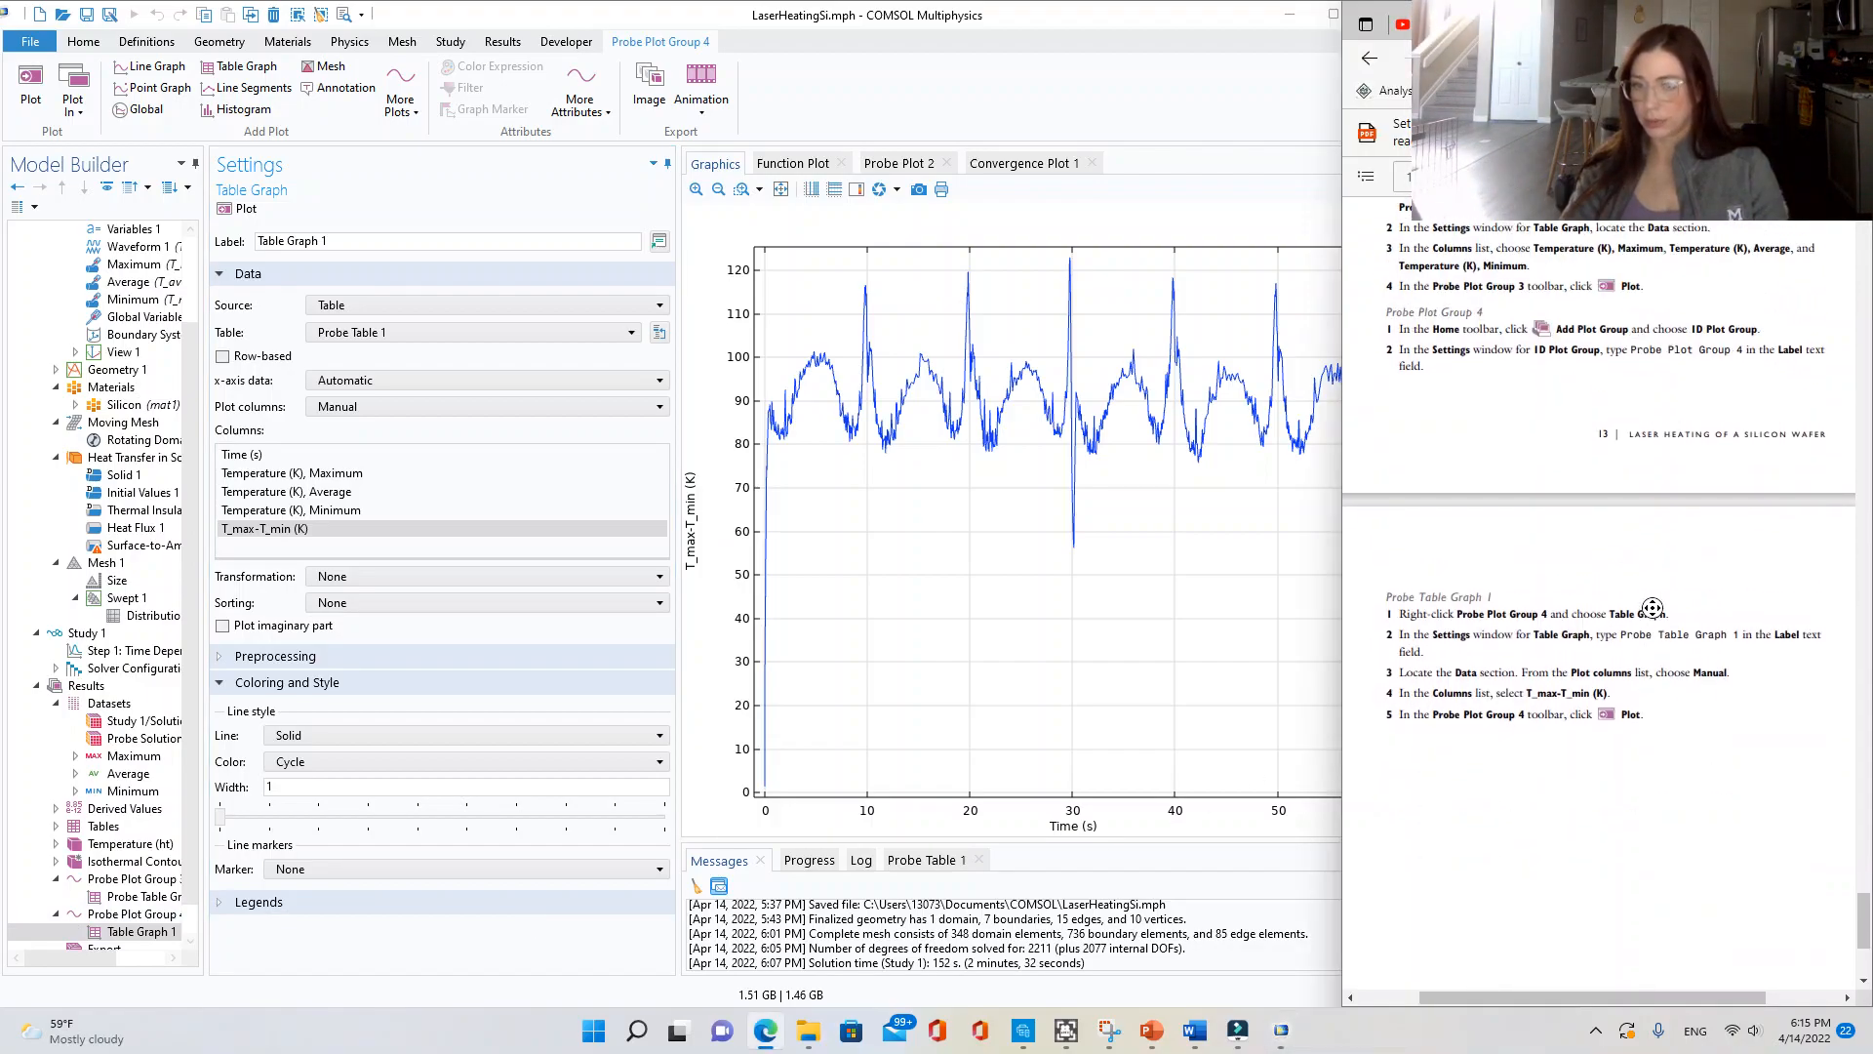
pyautogui.scroll(3, 1642, 813)
pyautogui.scroll(-8, 1648, 818)
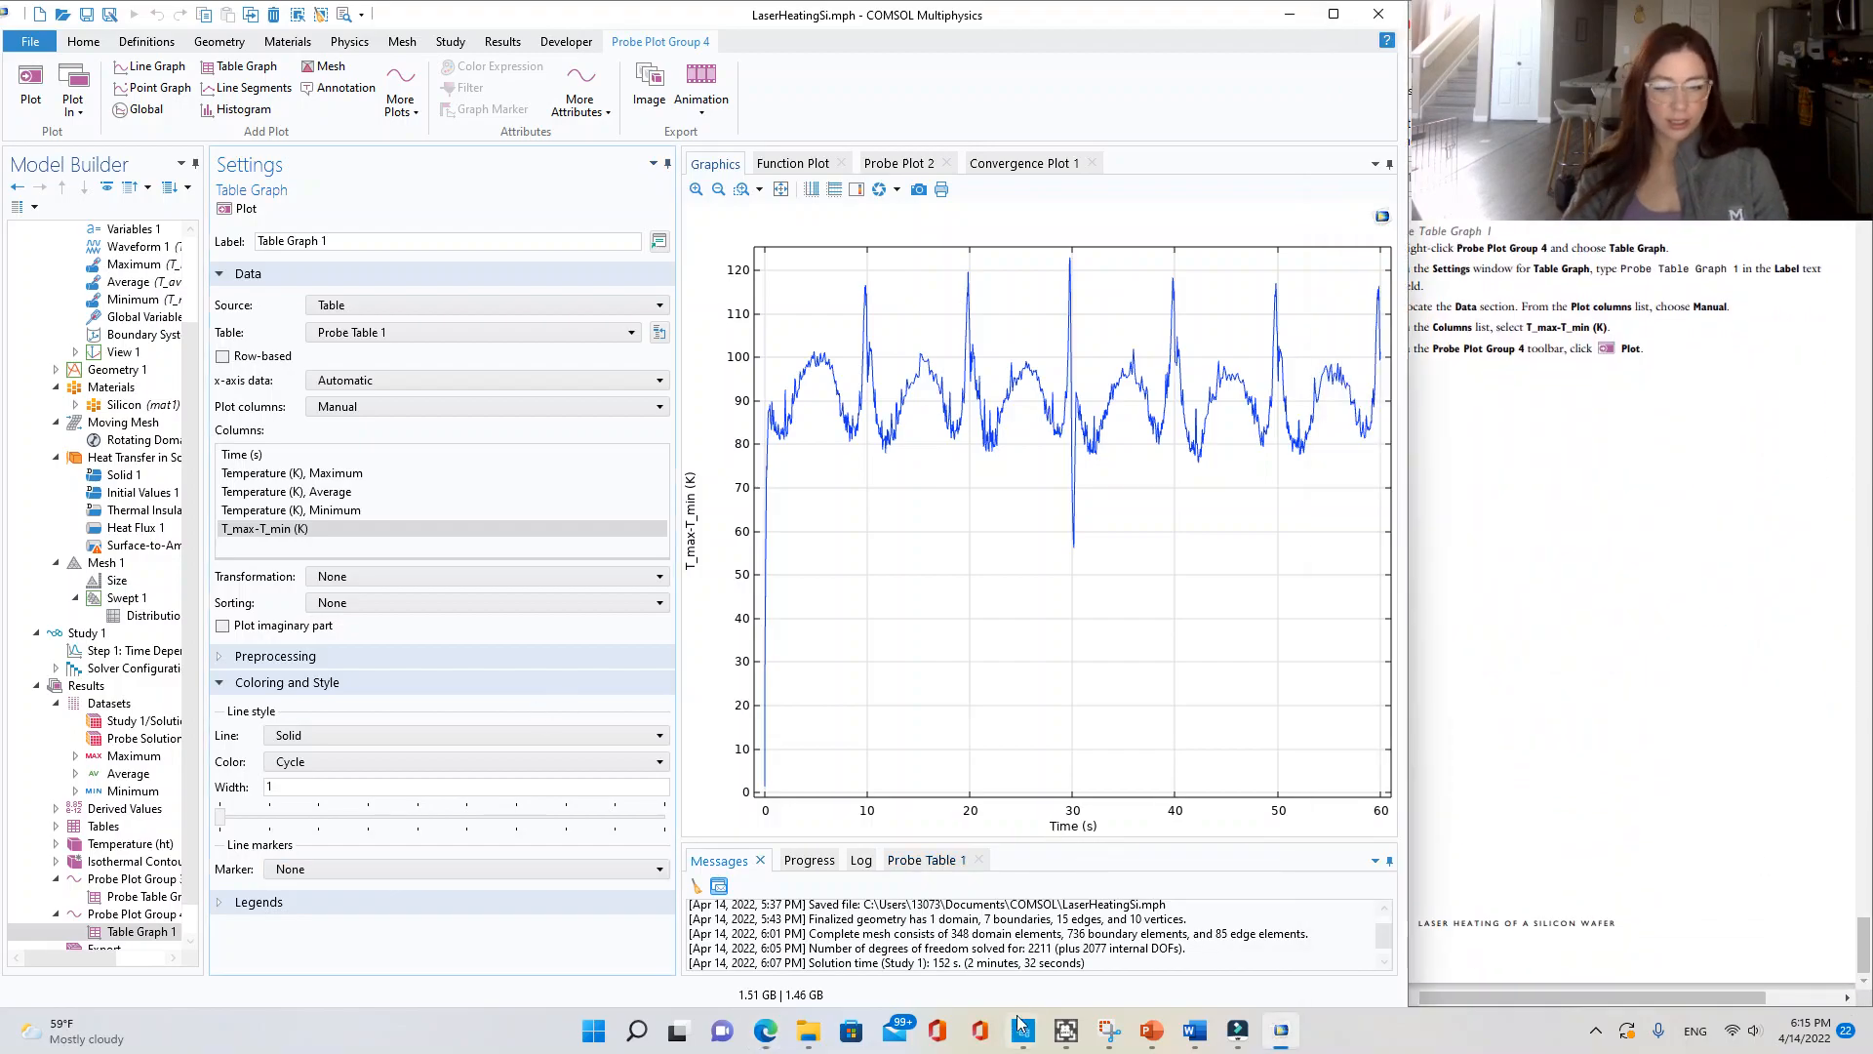
pyautogui.click(1238, 1029)
pyautogui.click(1238, 1029)
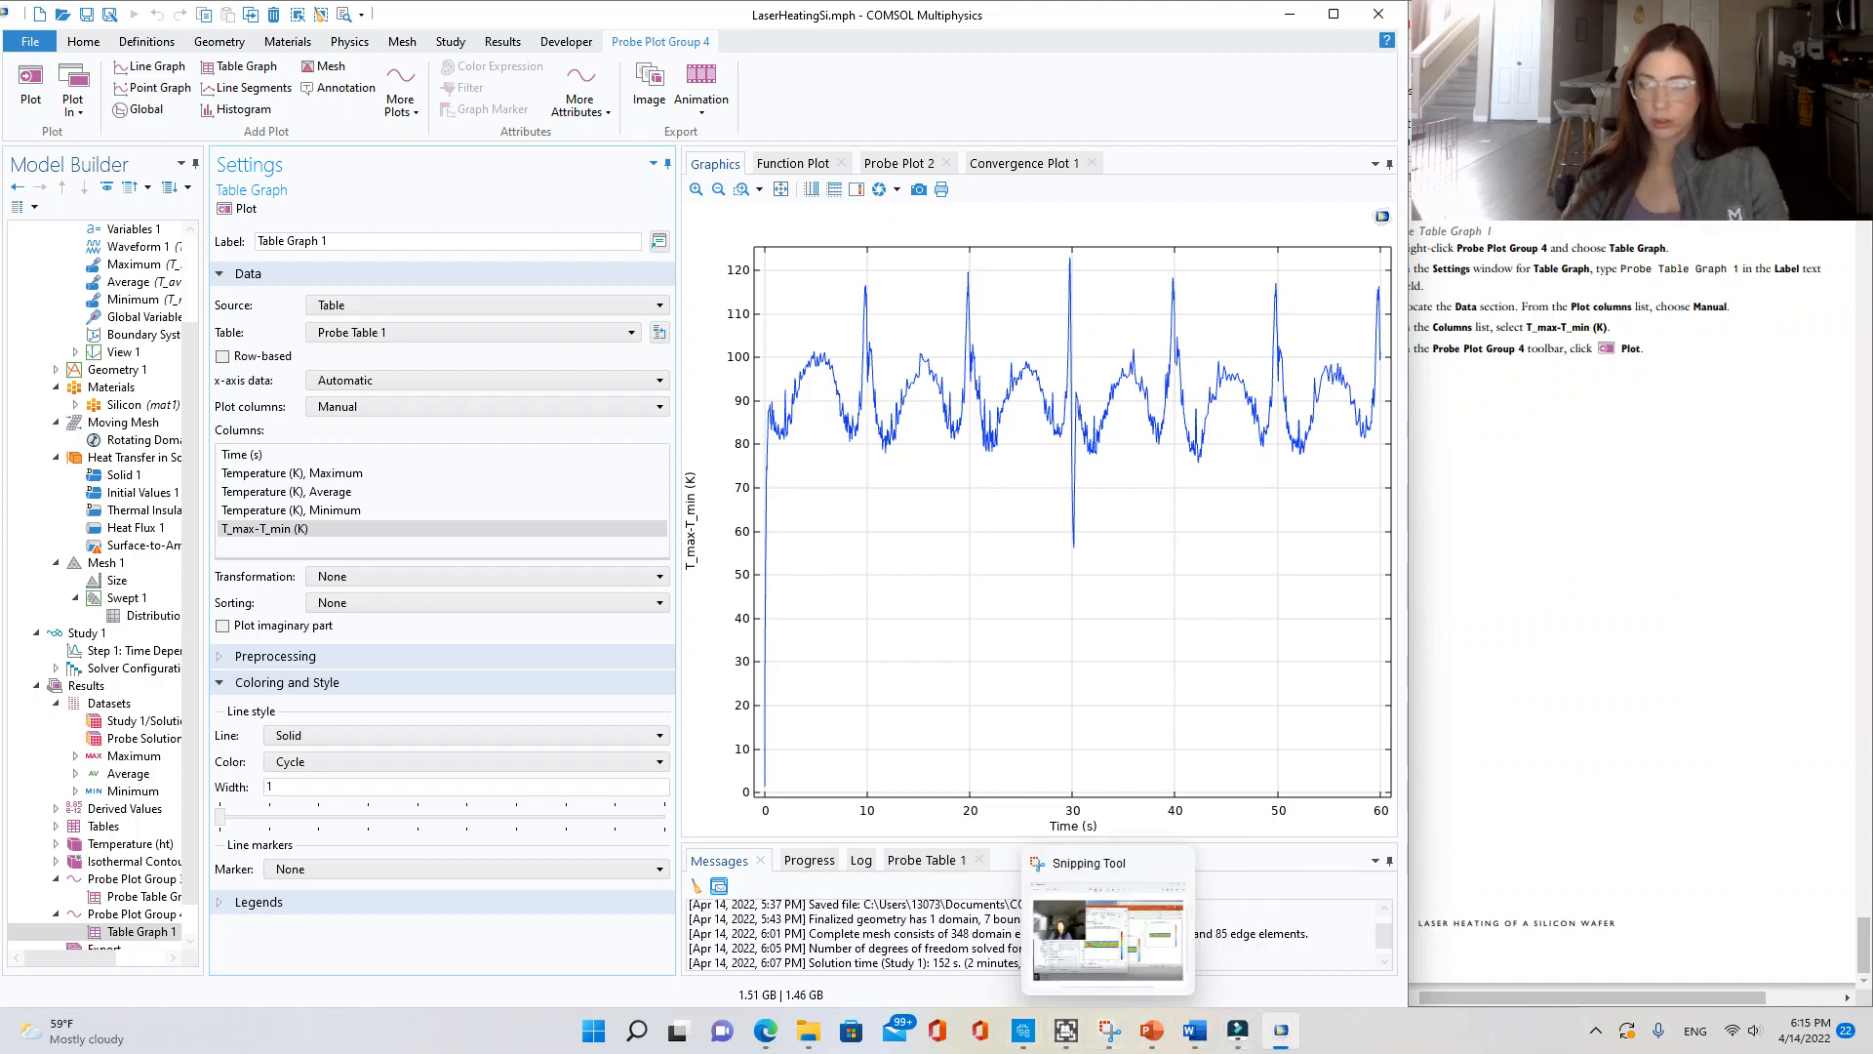
# - Shrink the COMSOL window, widen the tutorial PDF and return it to page 1
pyautogui.moveTo(1075, 18); pyautogui.dragTo(1075, 107)
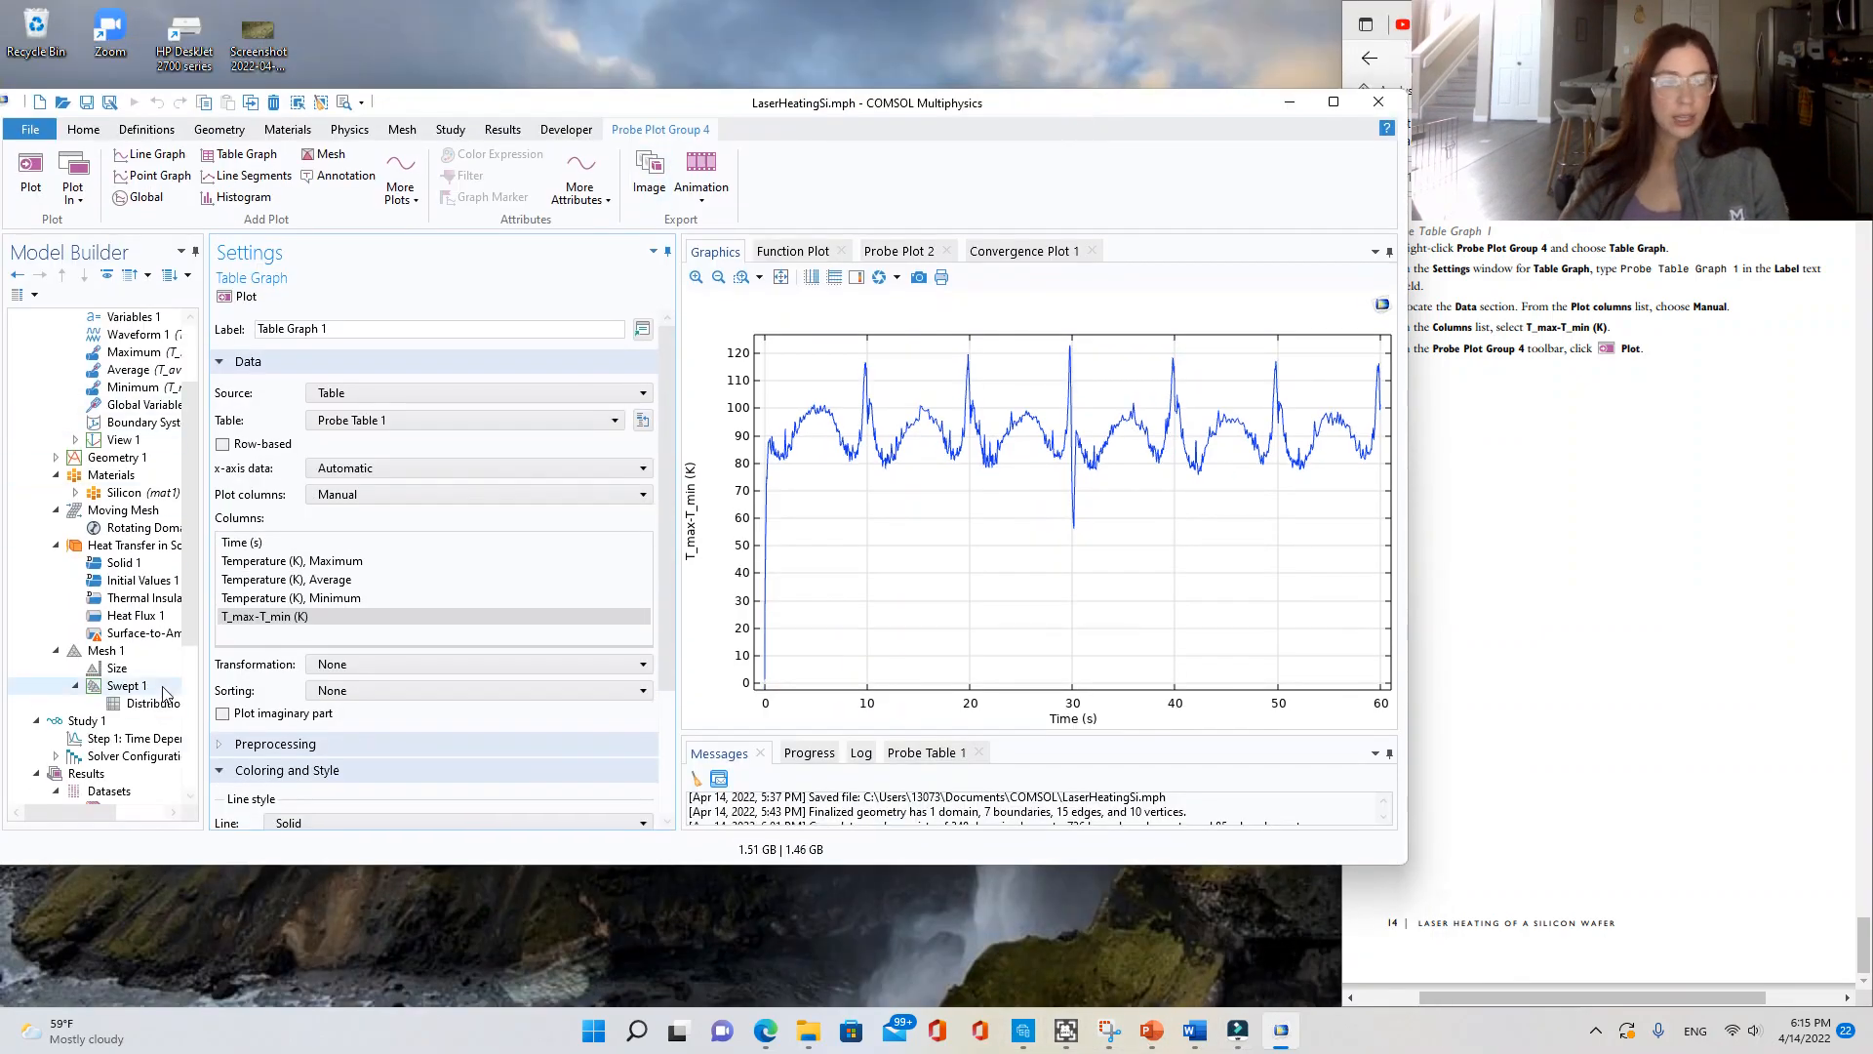
pyautogui.scroll(-4, 147, 731)
pyautogui.moveTo(1757, 19); pyautogui.dragTo(1522, 49)
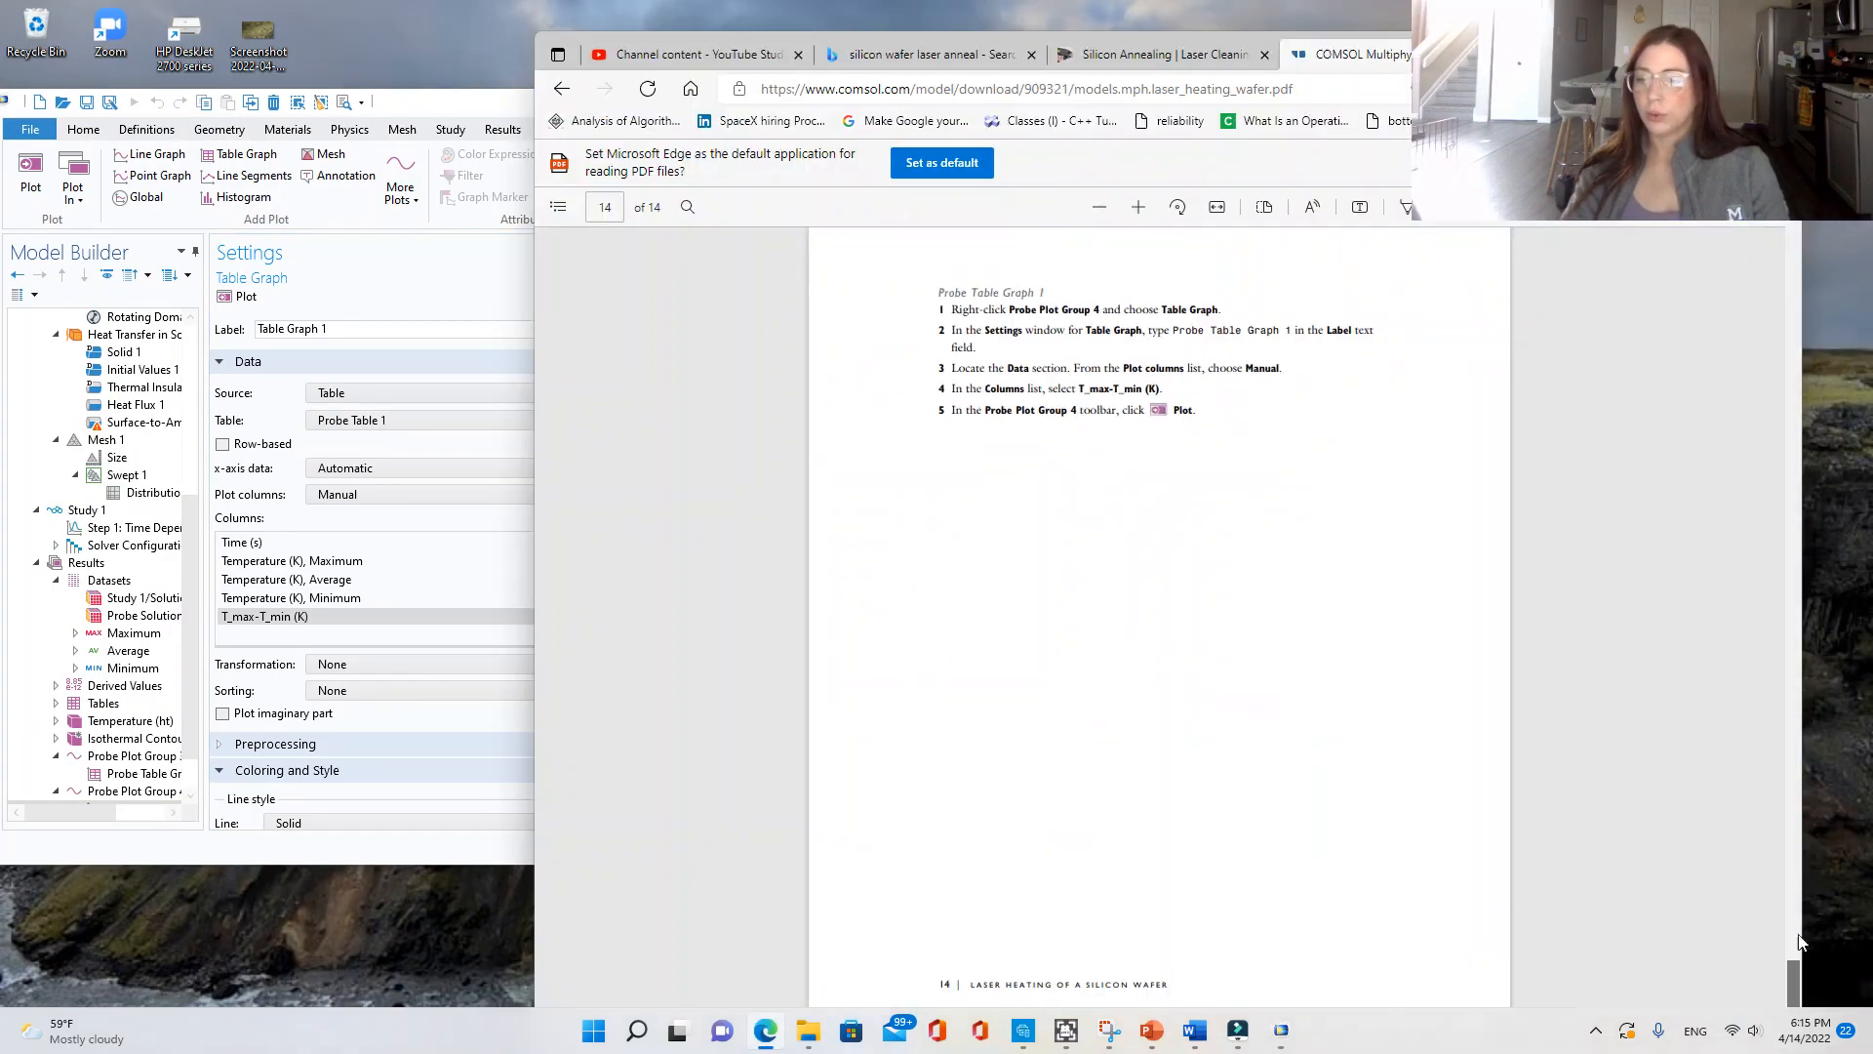
pyautogui.moveTo(1794, 969); pyautogui.dragTo(1793, 226)
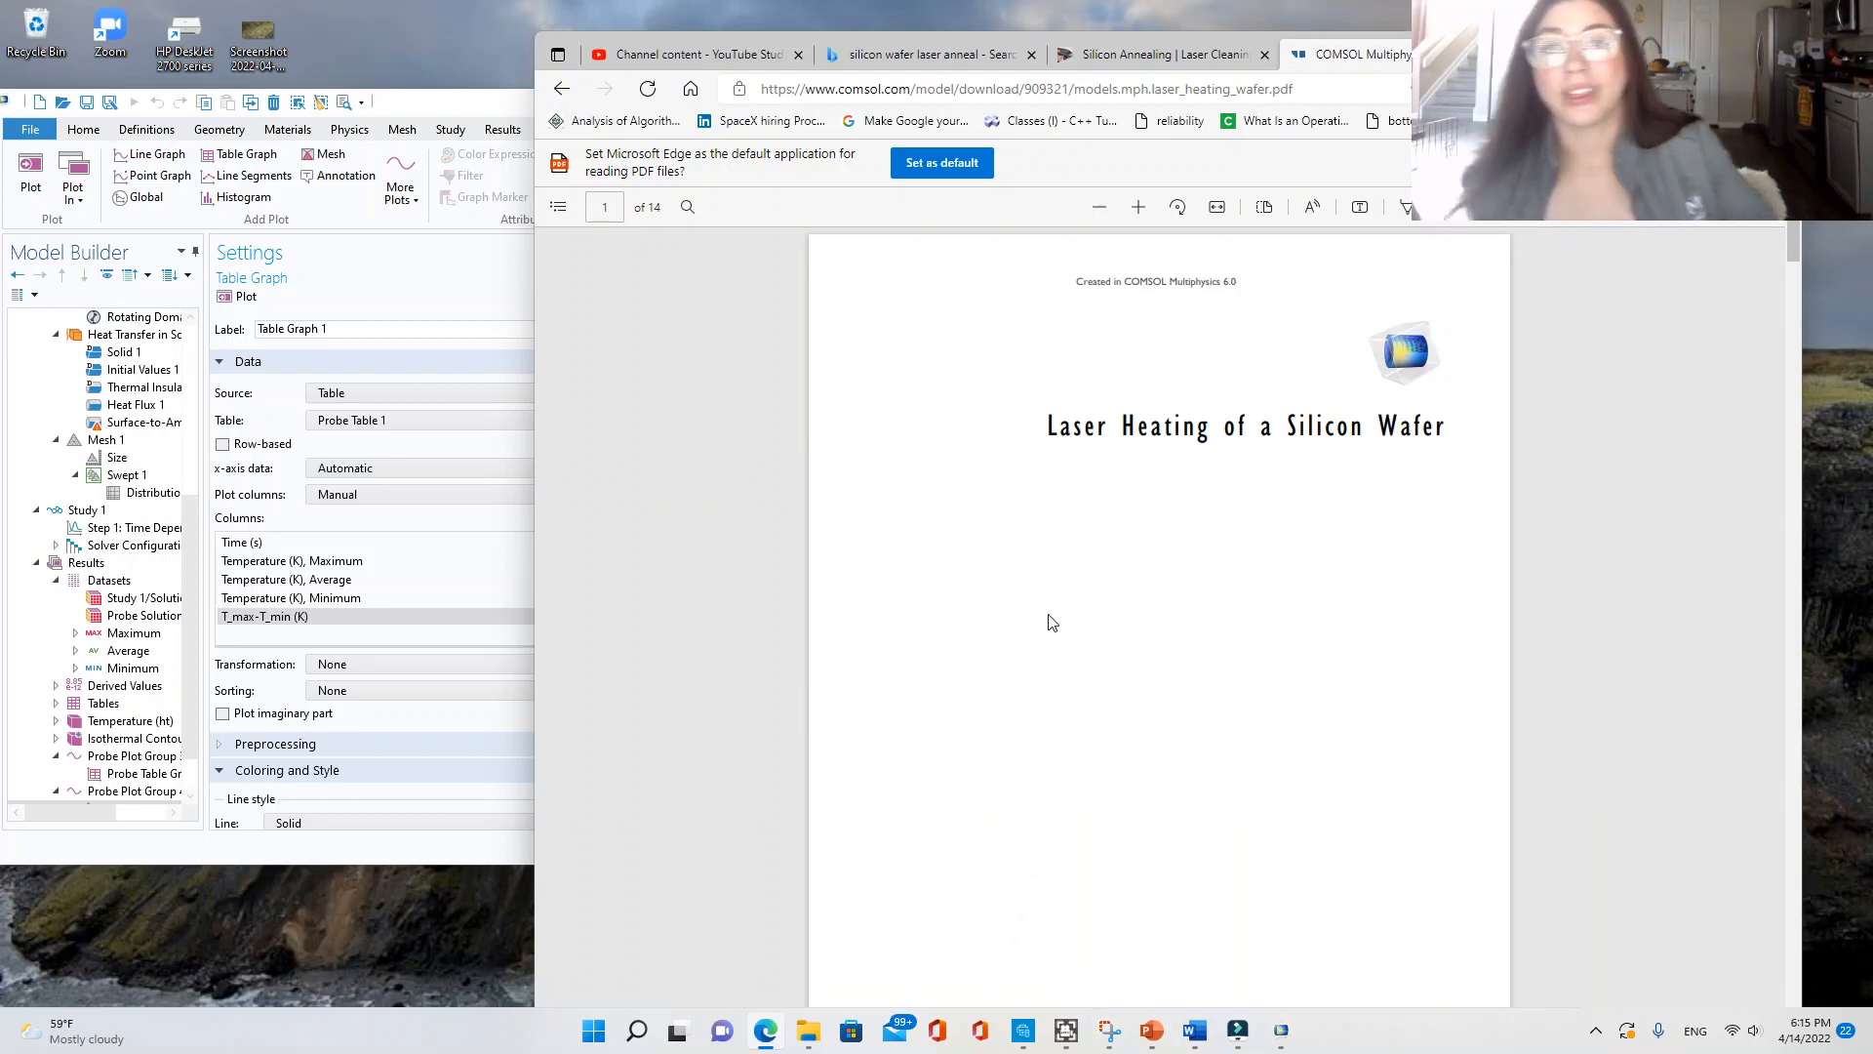
pyautogui.click(1151, 60)
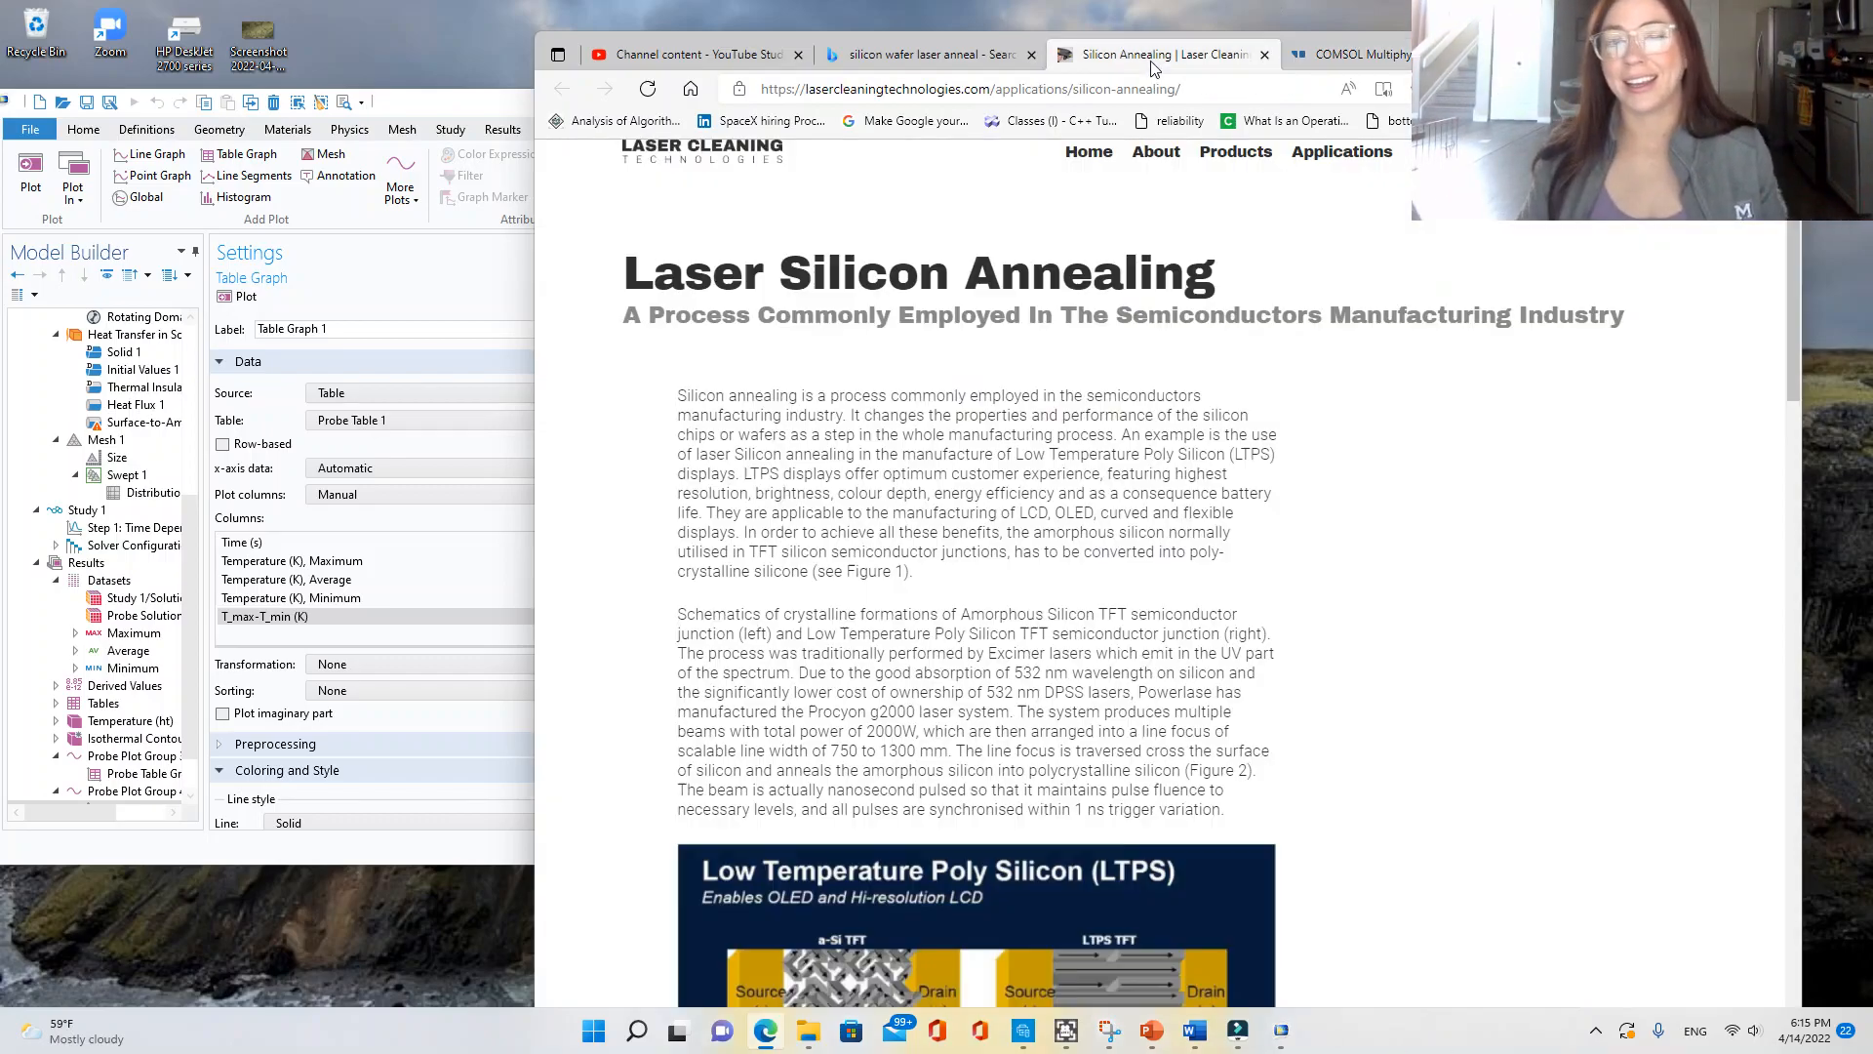
pyautogui.click(1358, 55)
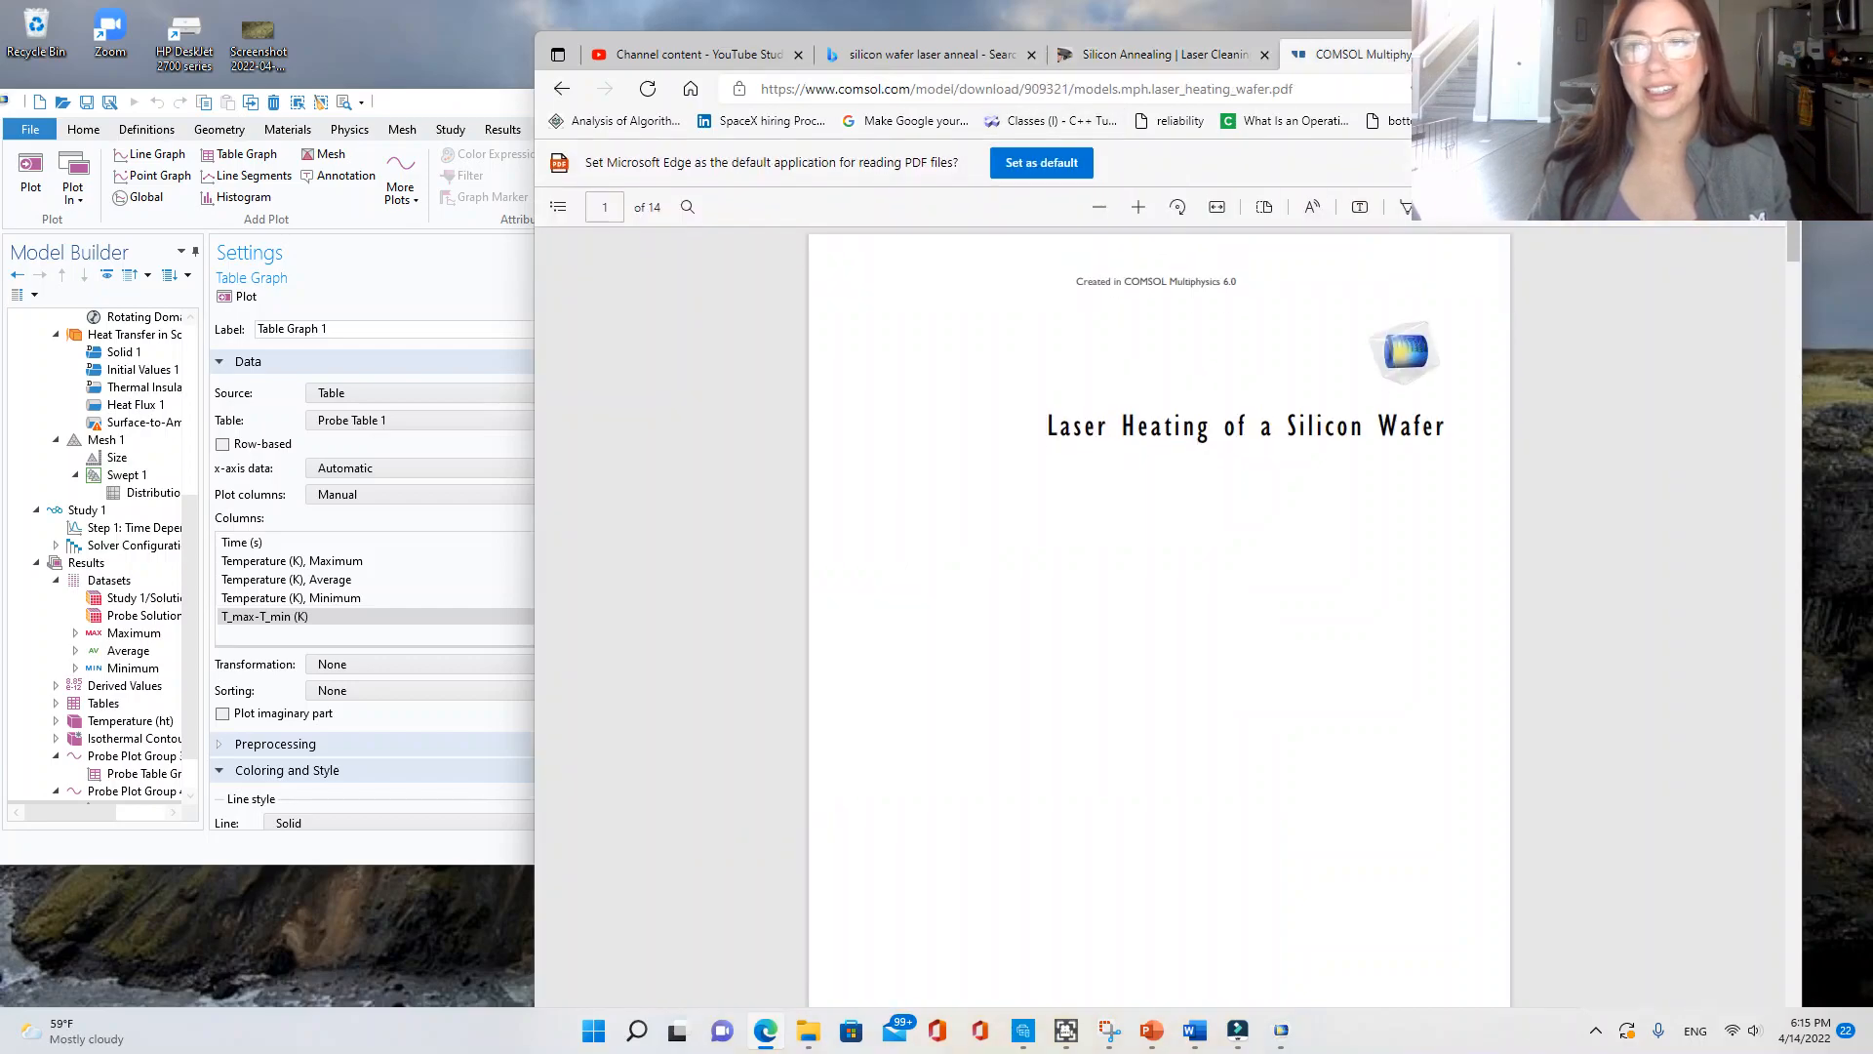
# - Bring the model forward, then switch to the Ultra Screen Recorder window
pyautogui.click(447, 114)
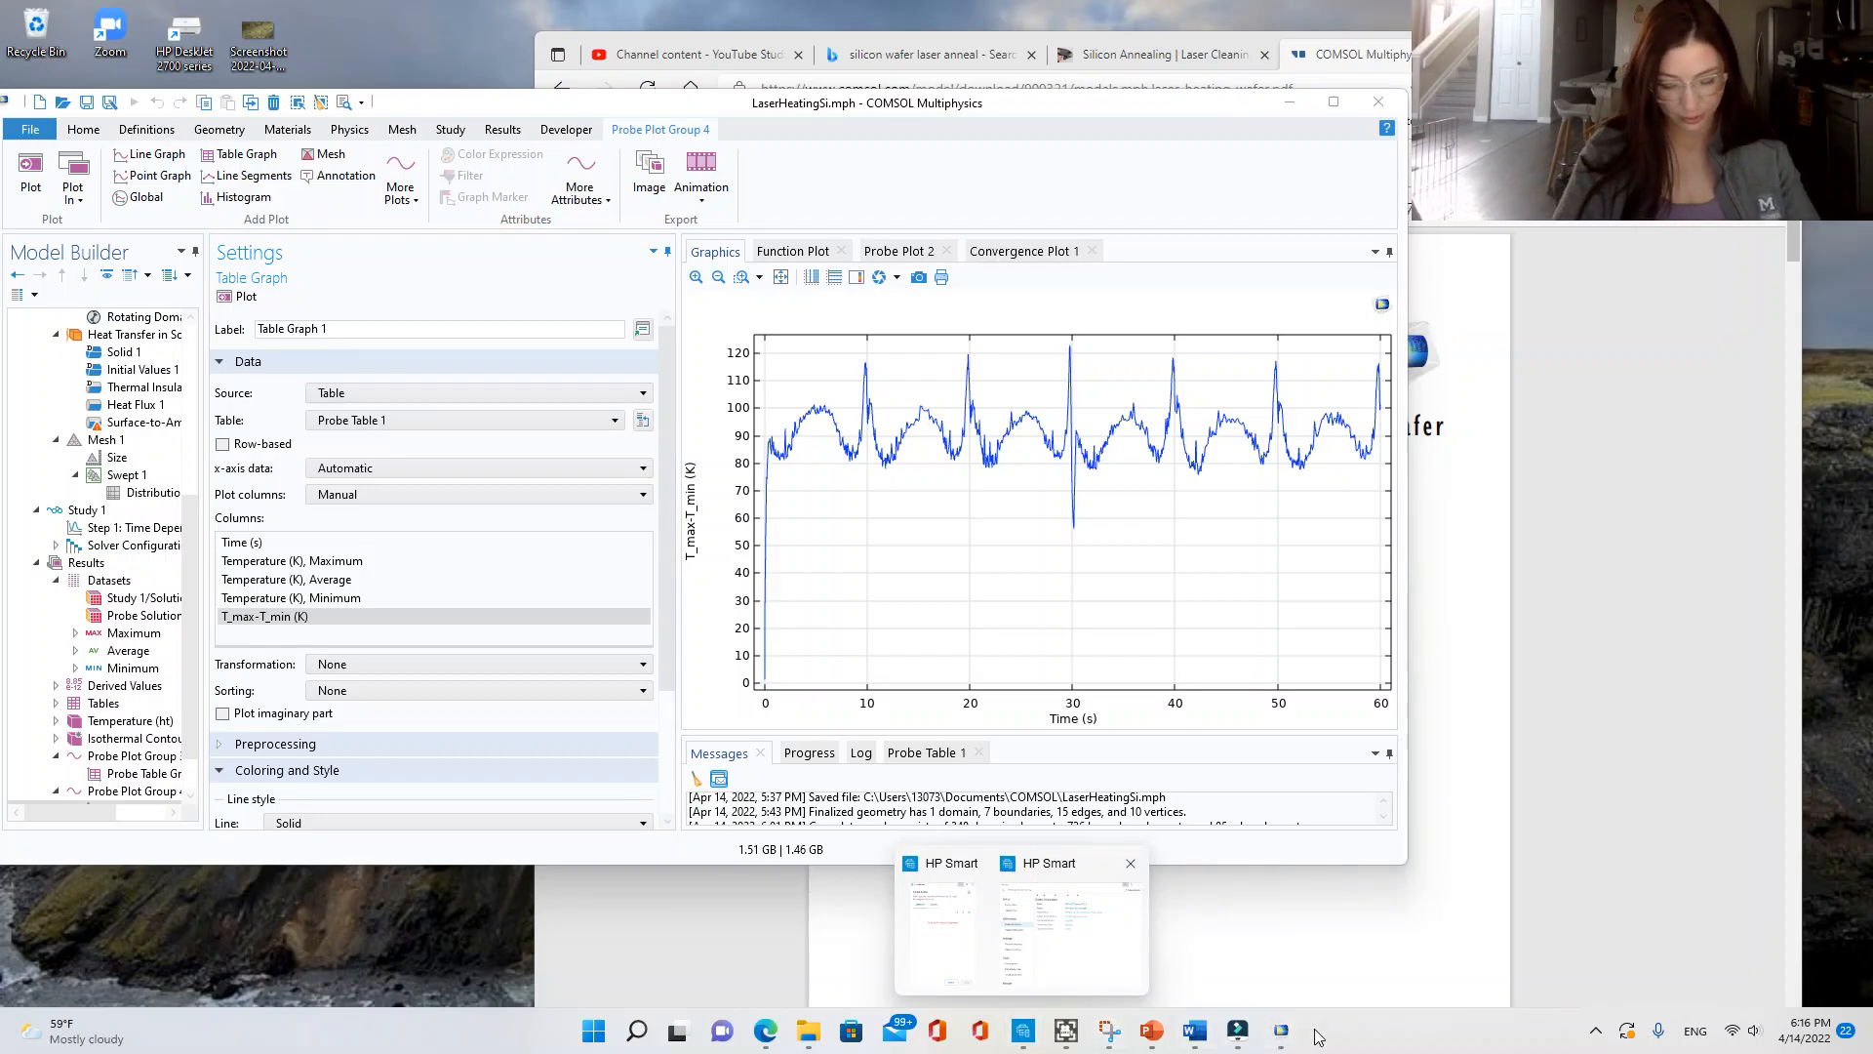
pyautogui.hotkey('alt', 'Tab')
pyautogui.hotkey('alt', 'Tab')
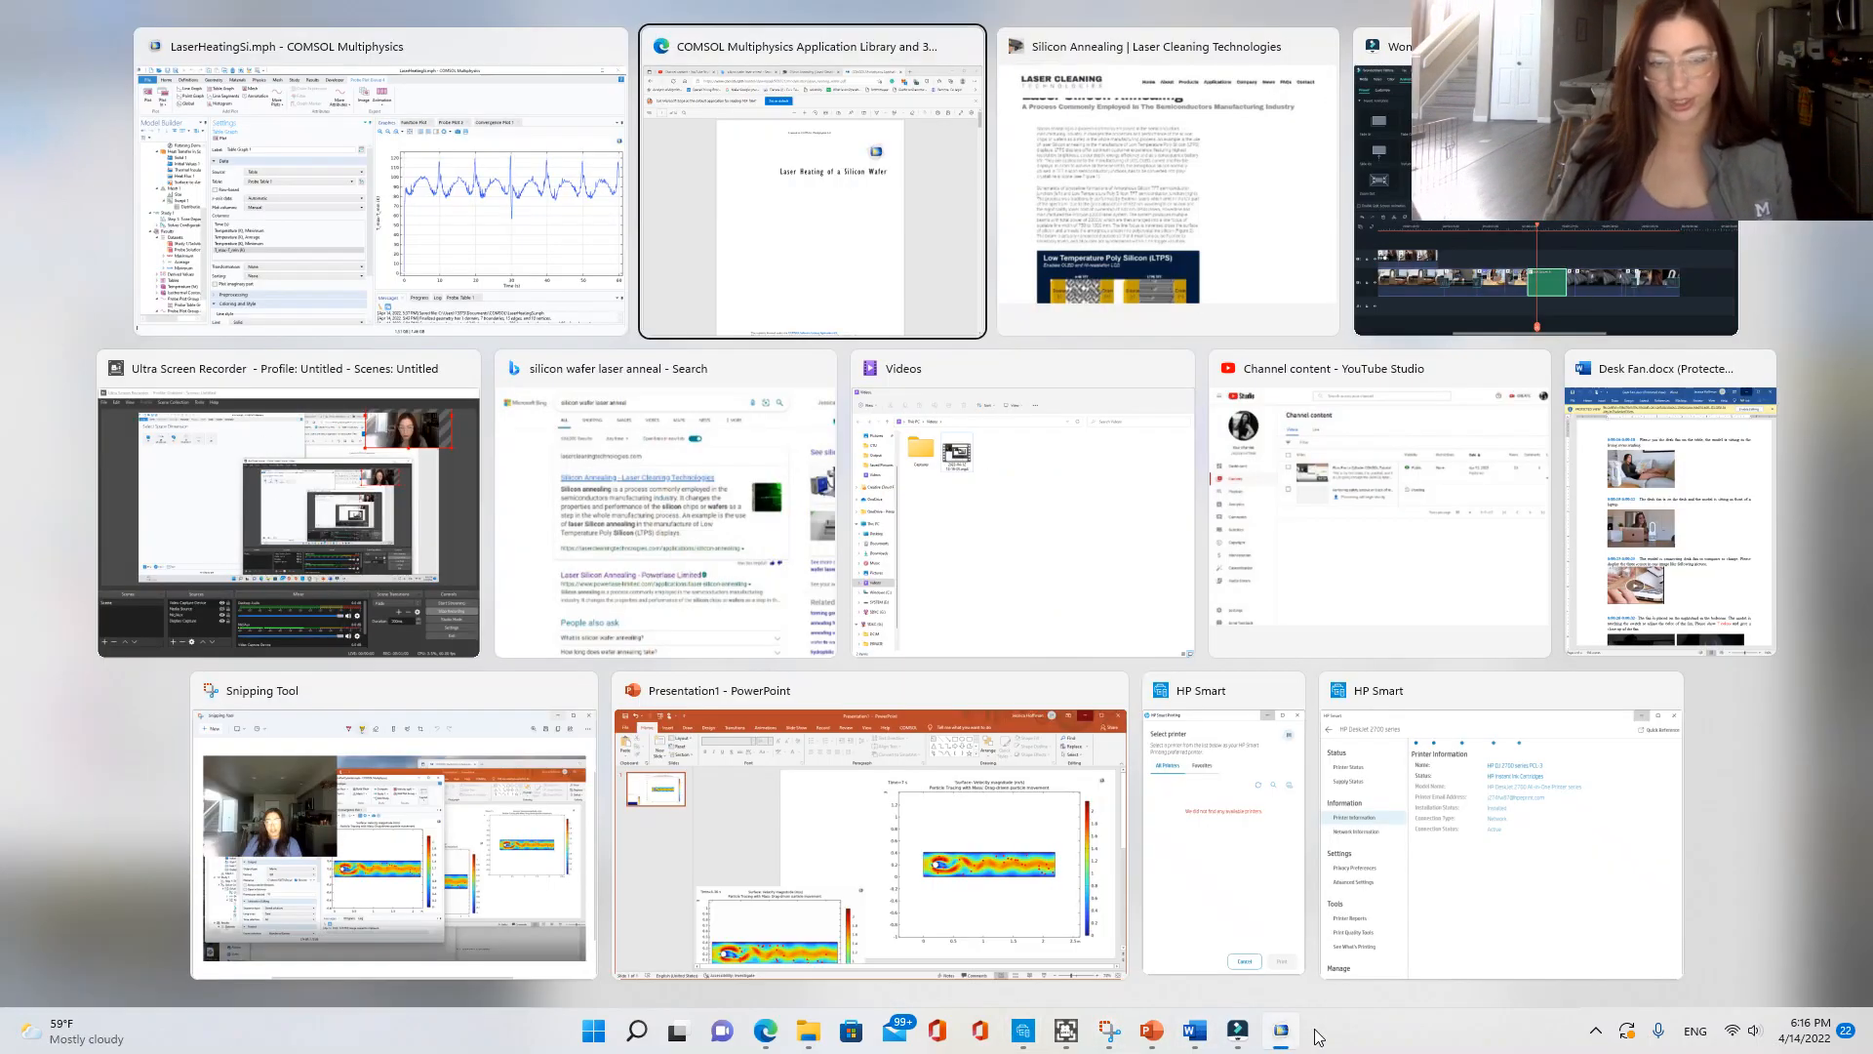
pyautogui.click(414, 613)
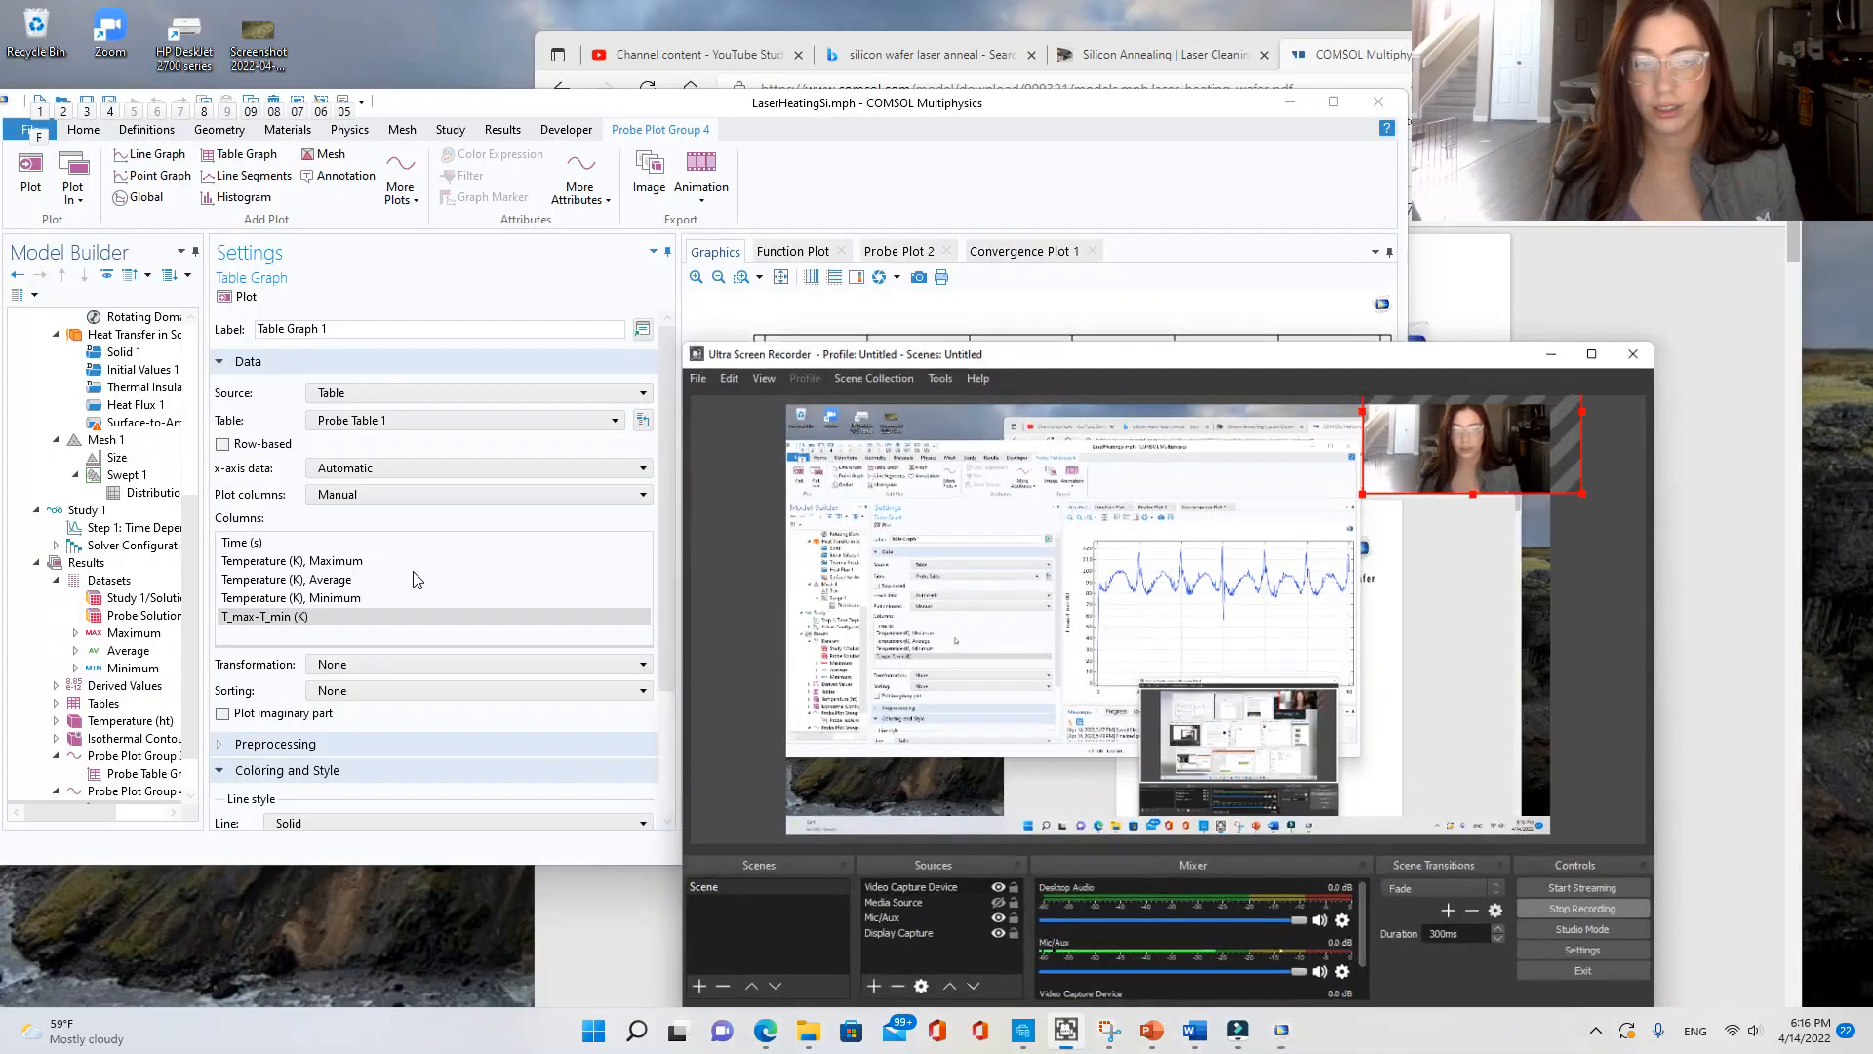